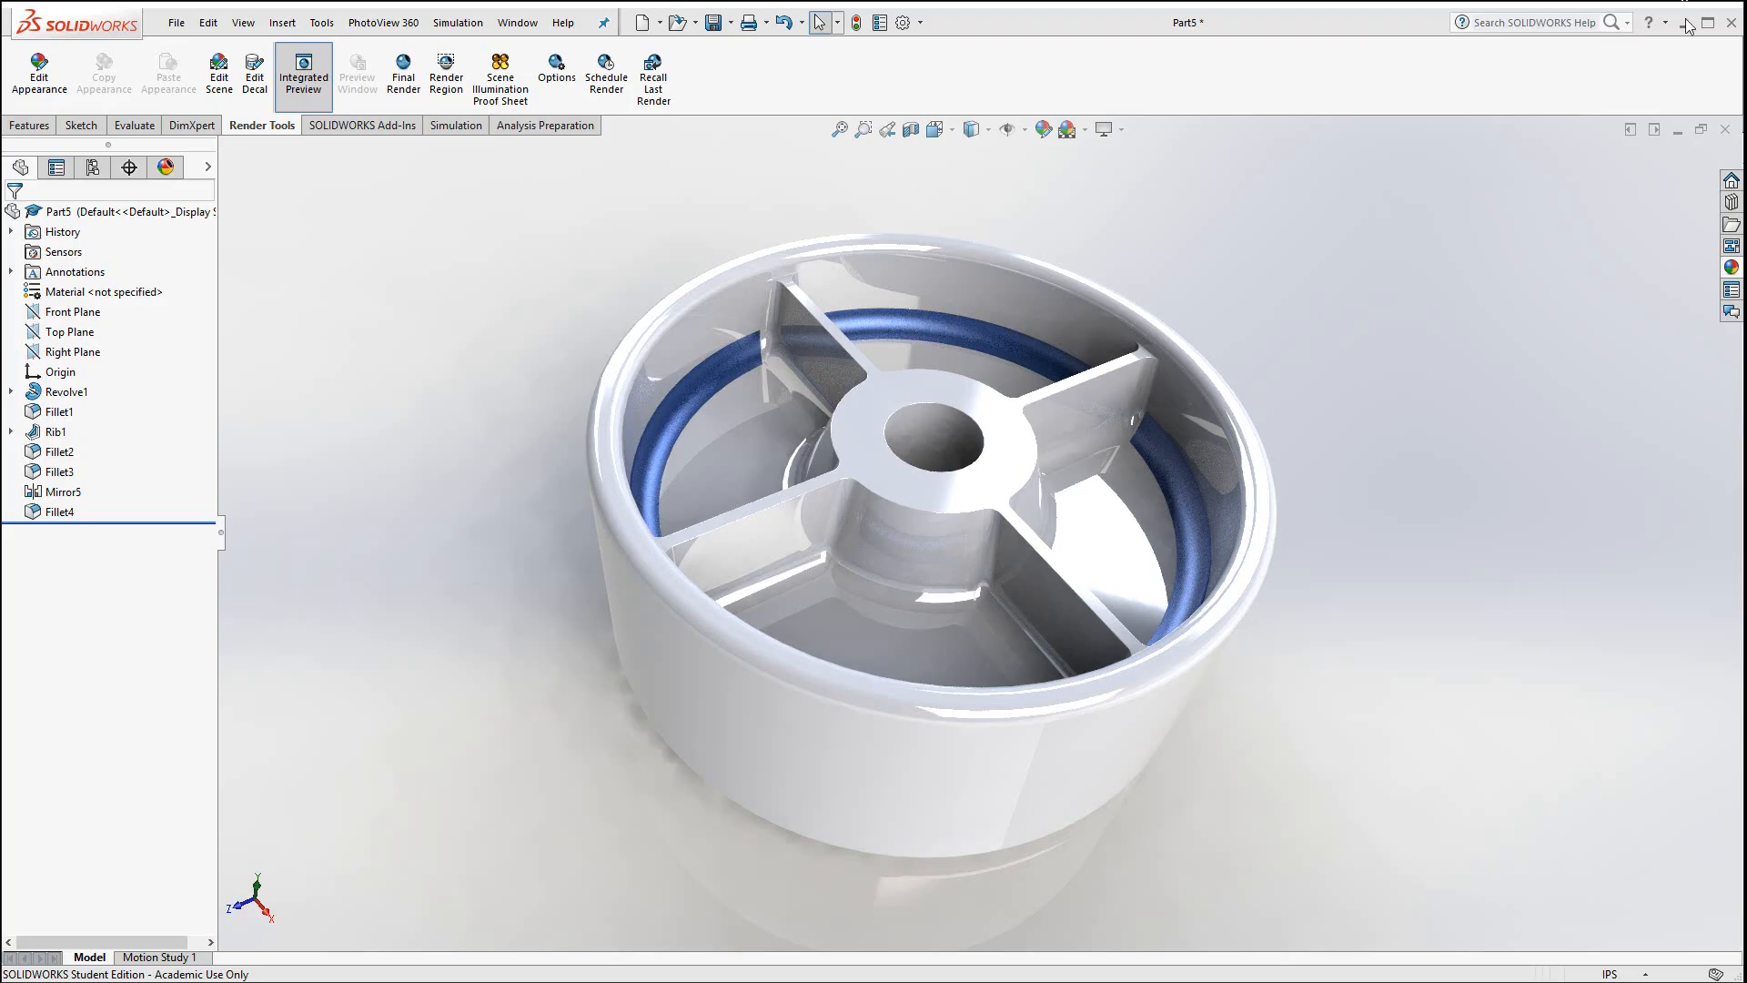
Create a new part and start a sketch on the Front Plane
left_click(177, 24)
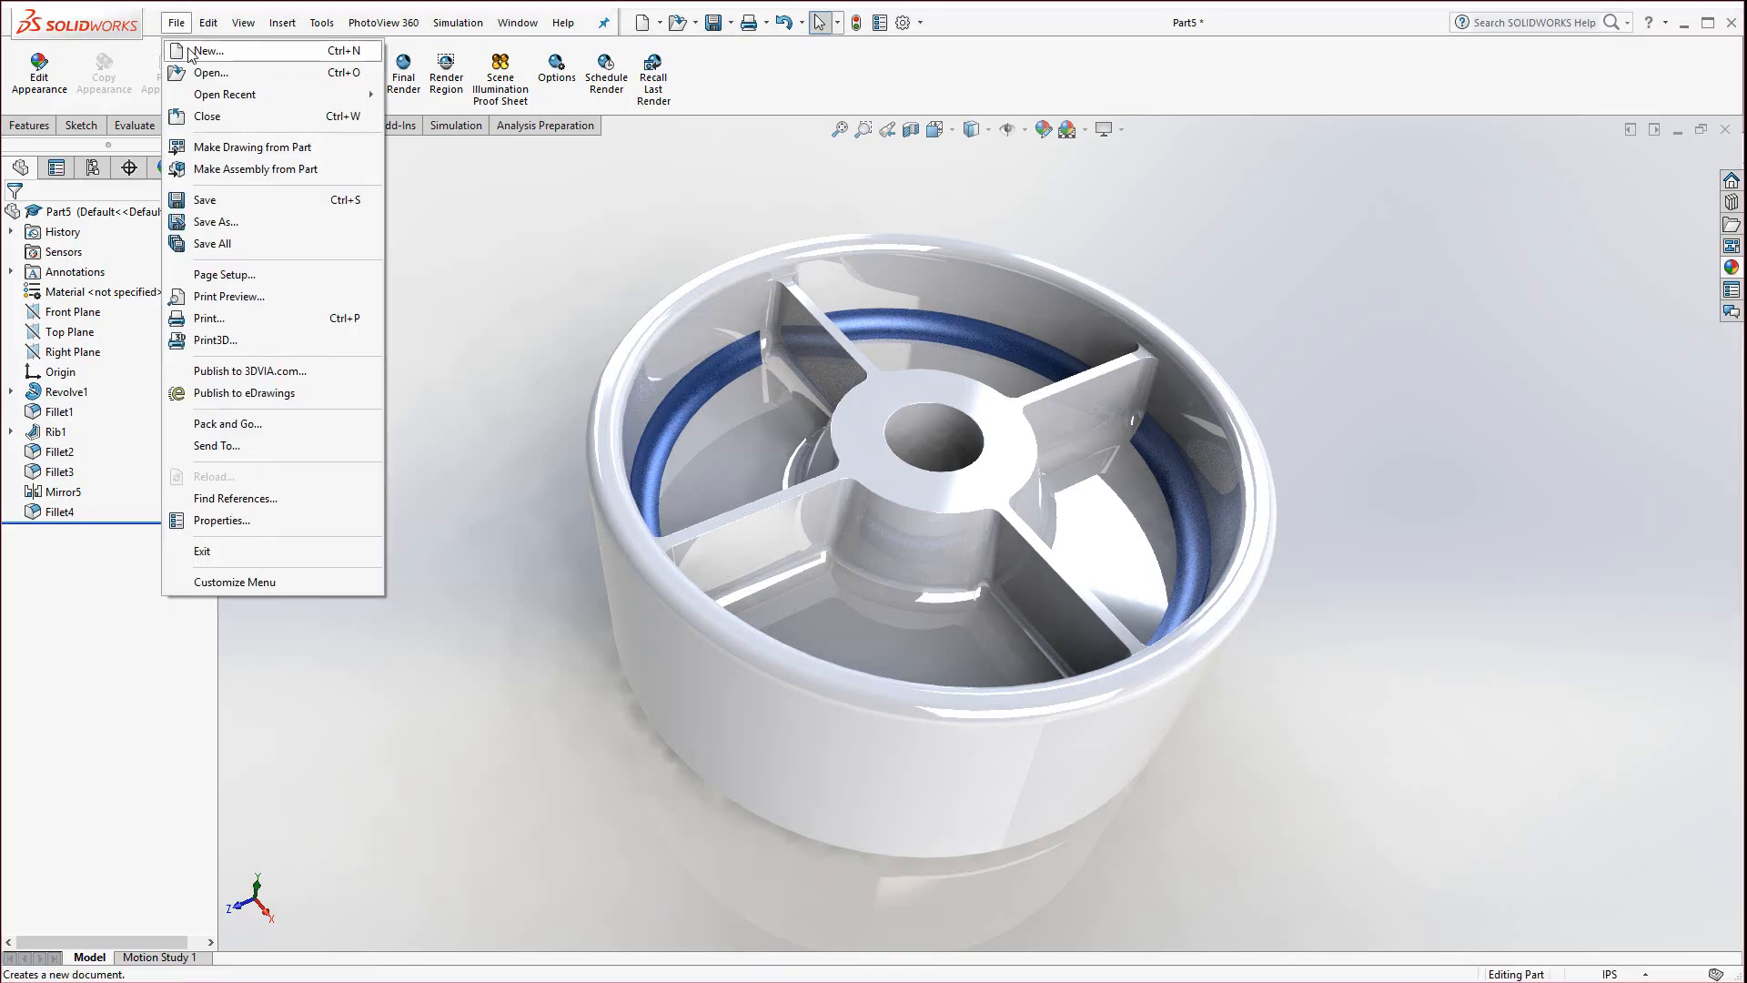
left_click(202, 52)
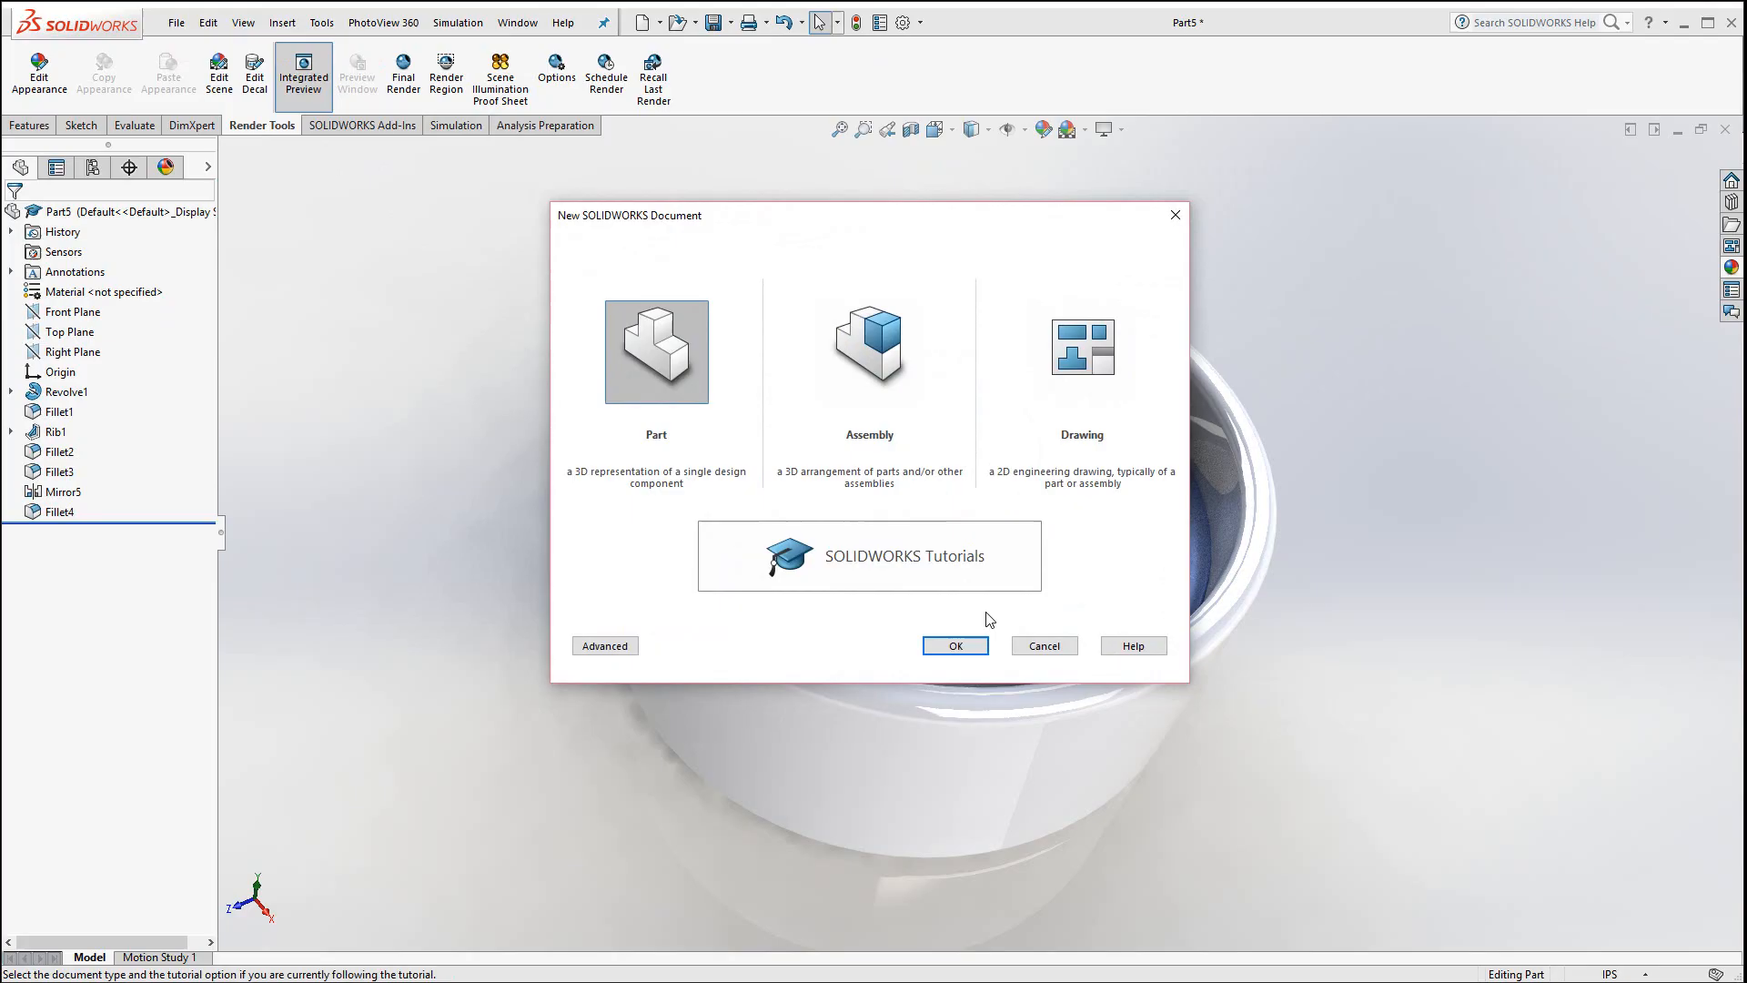
left_click(951, 648)
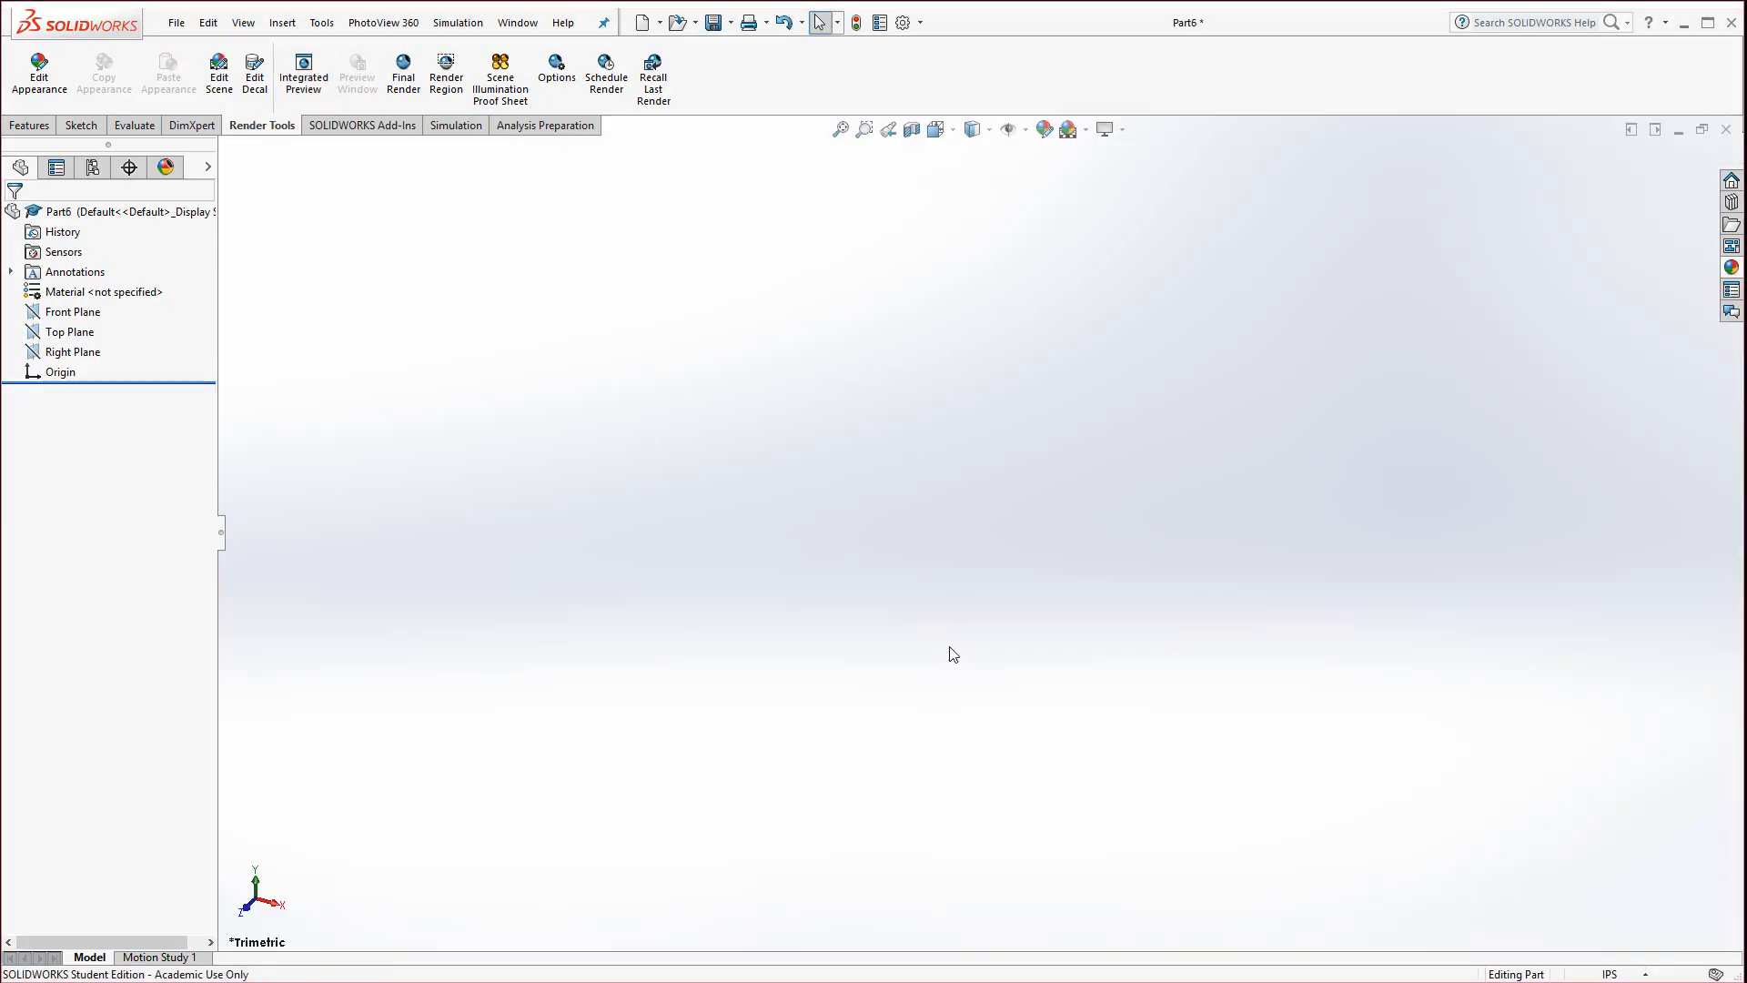
left_click(65, 315)
left_click(84, 300)
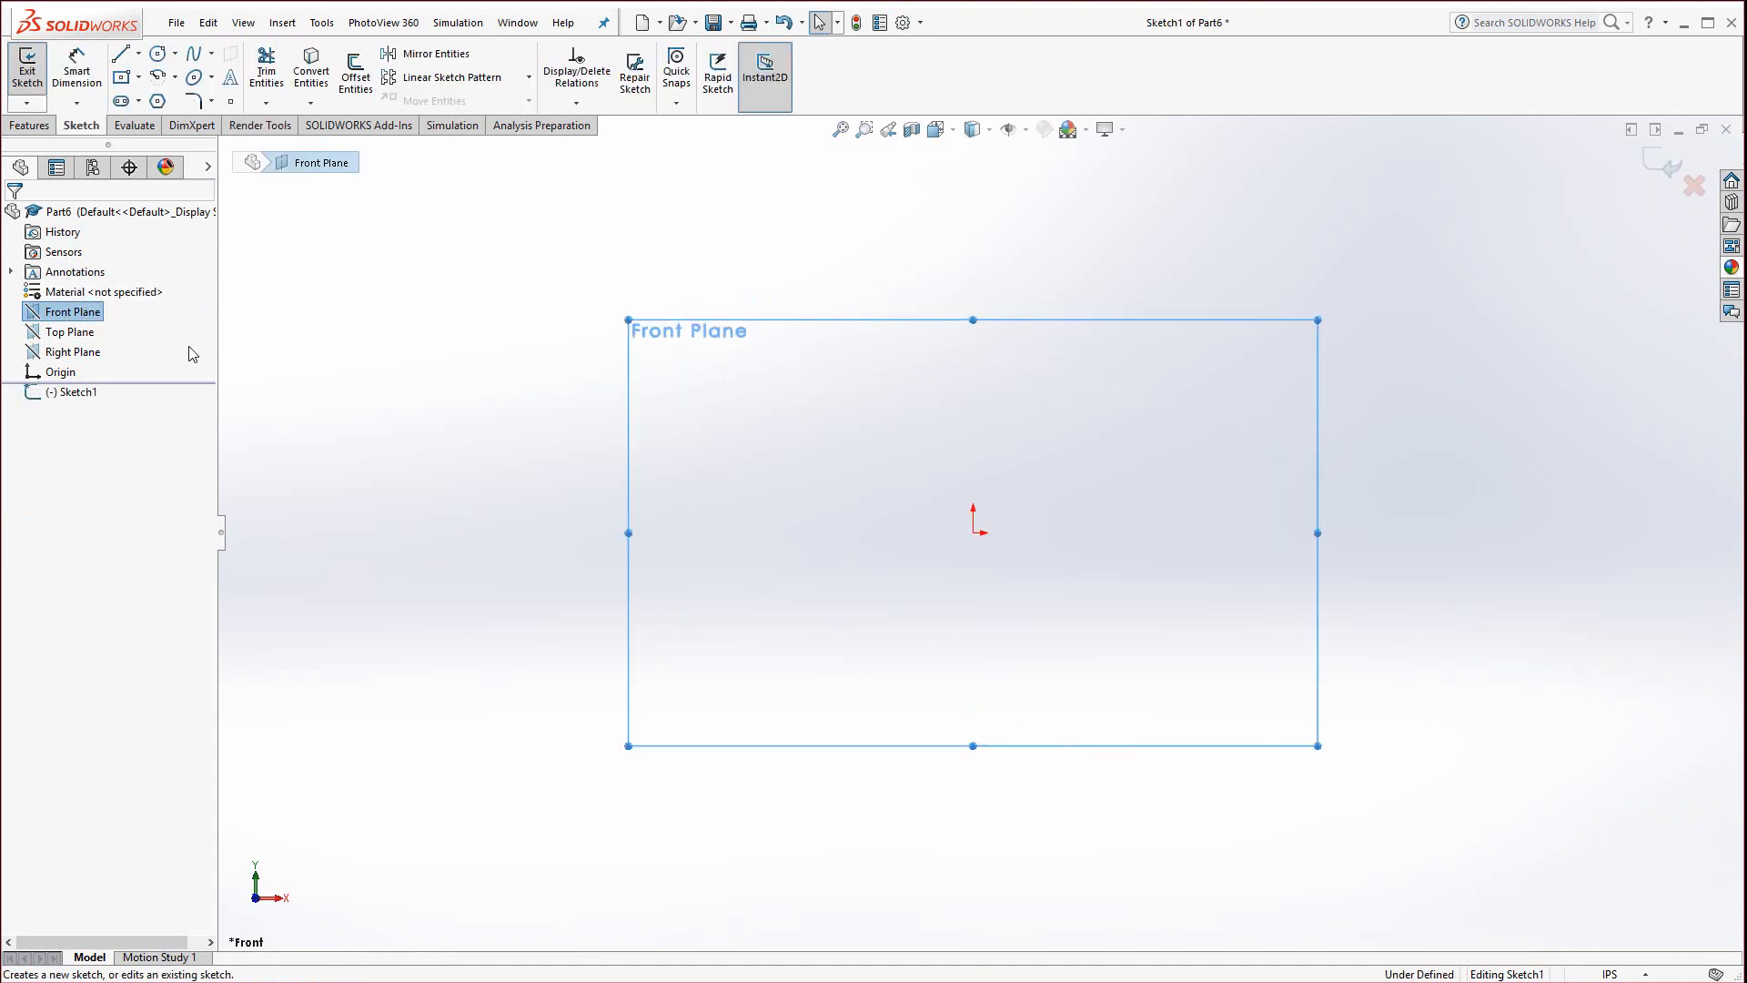
Switch to the browser, view the Instructional Manuals page and read the Revolved Features exercise in the SolidWorks Basics PDF
left_click_drag(0, 73, 929, 55)
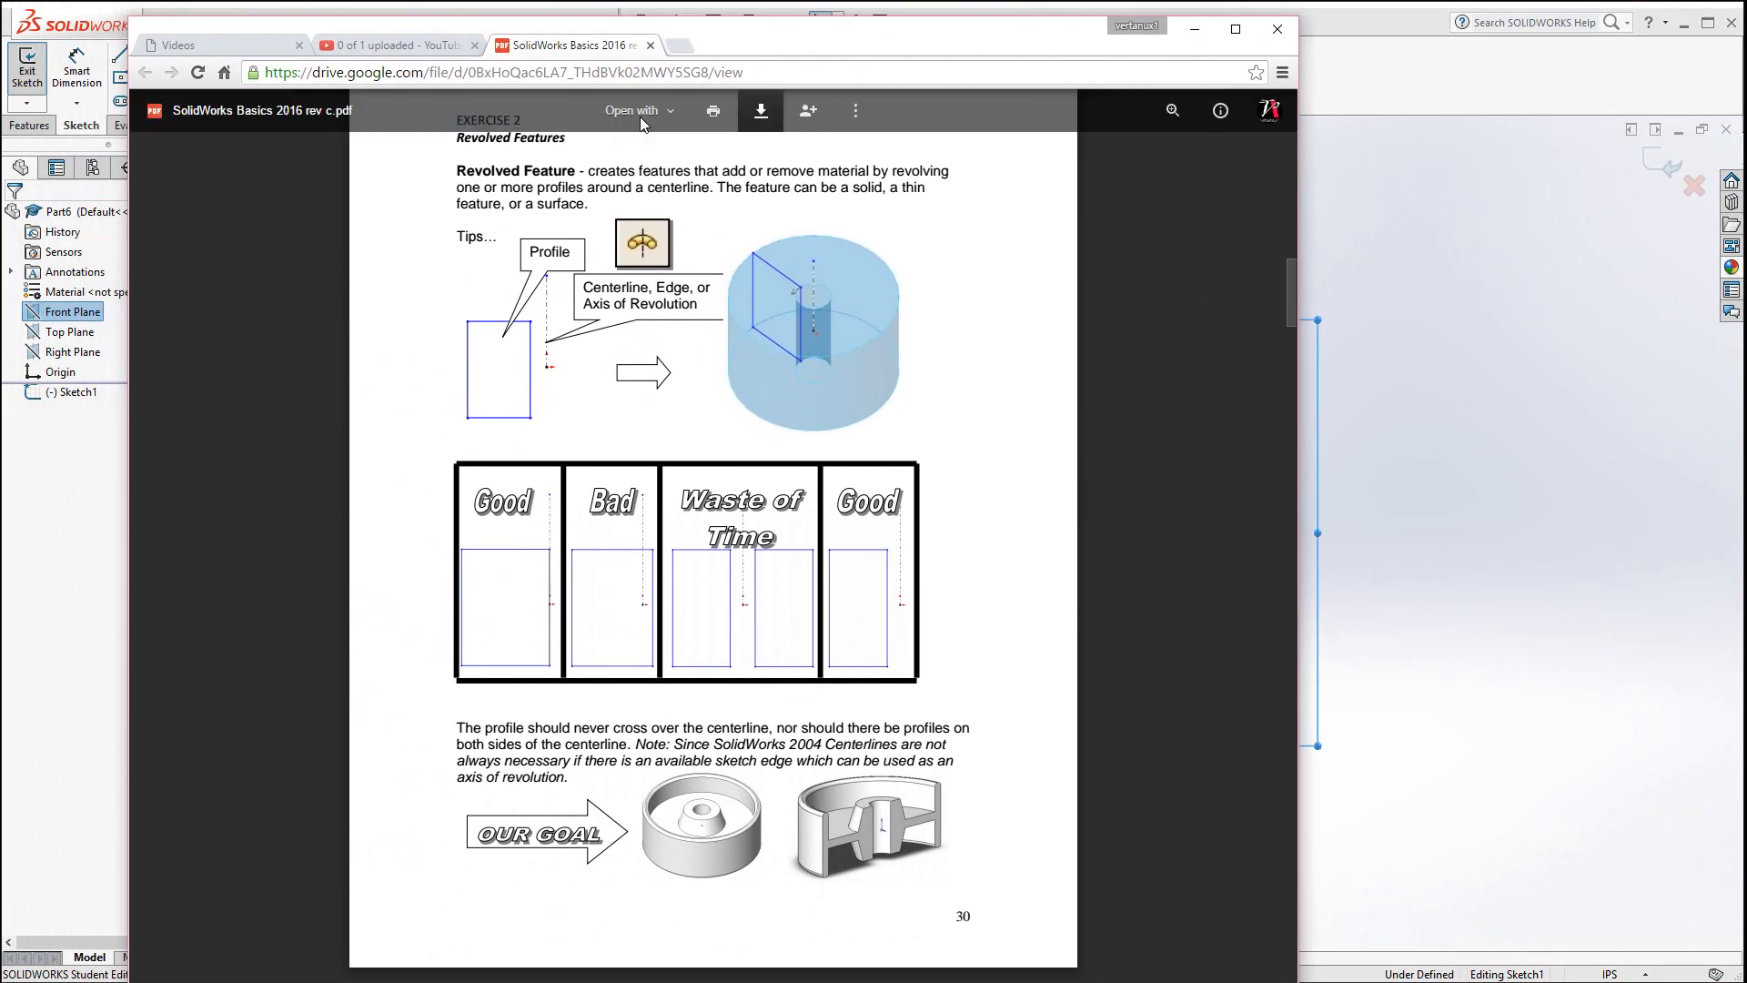
left_click(262, 51)
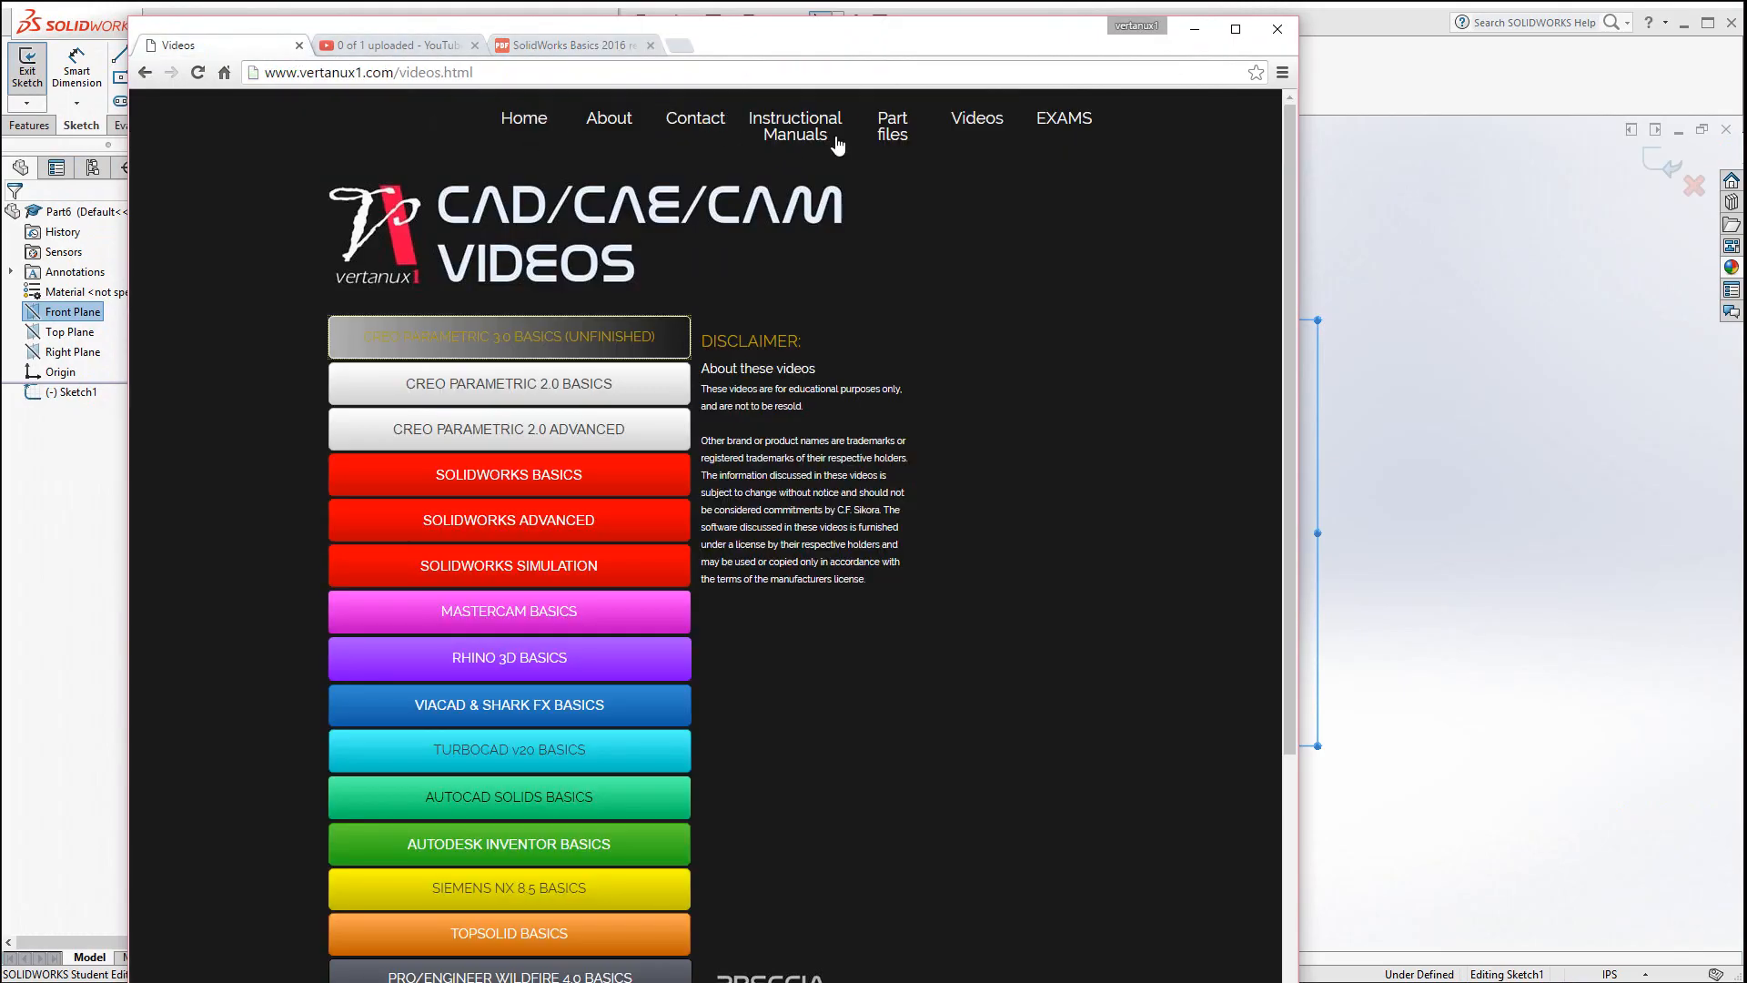
left_click(800, 138)
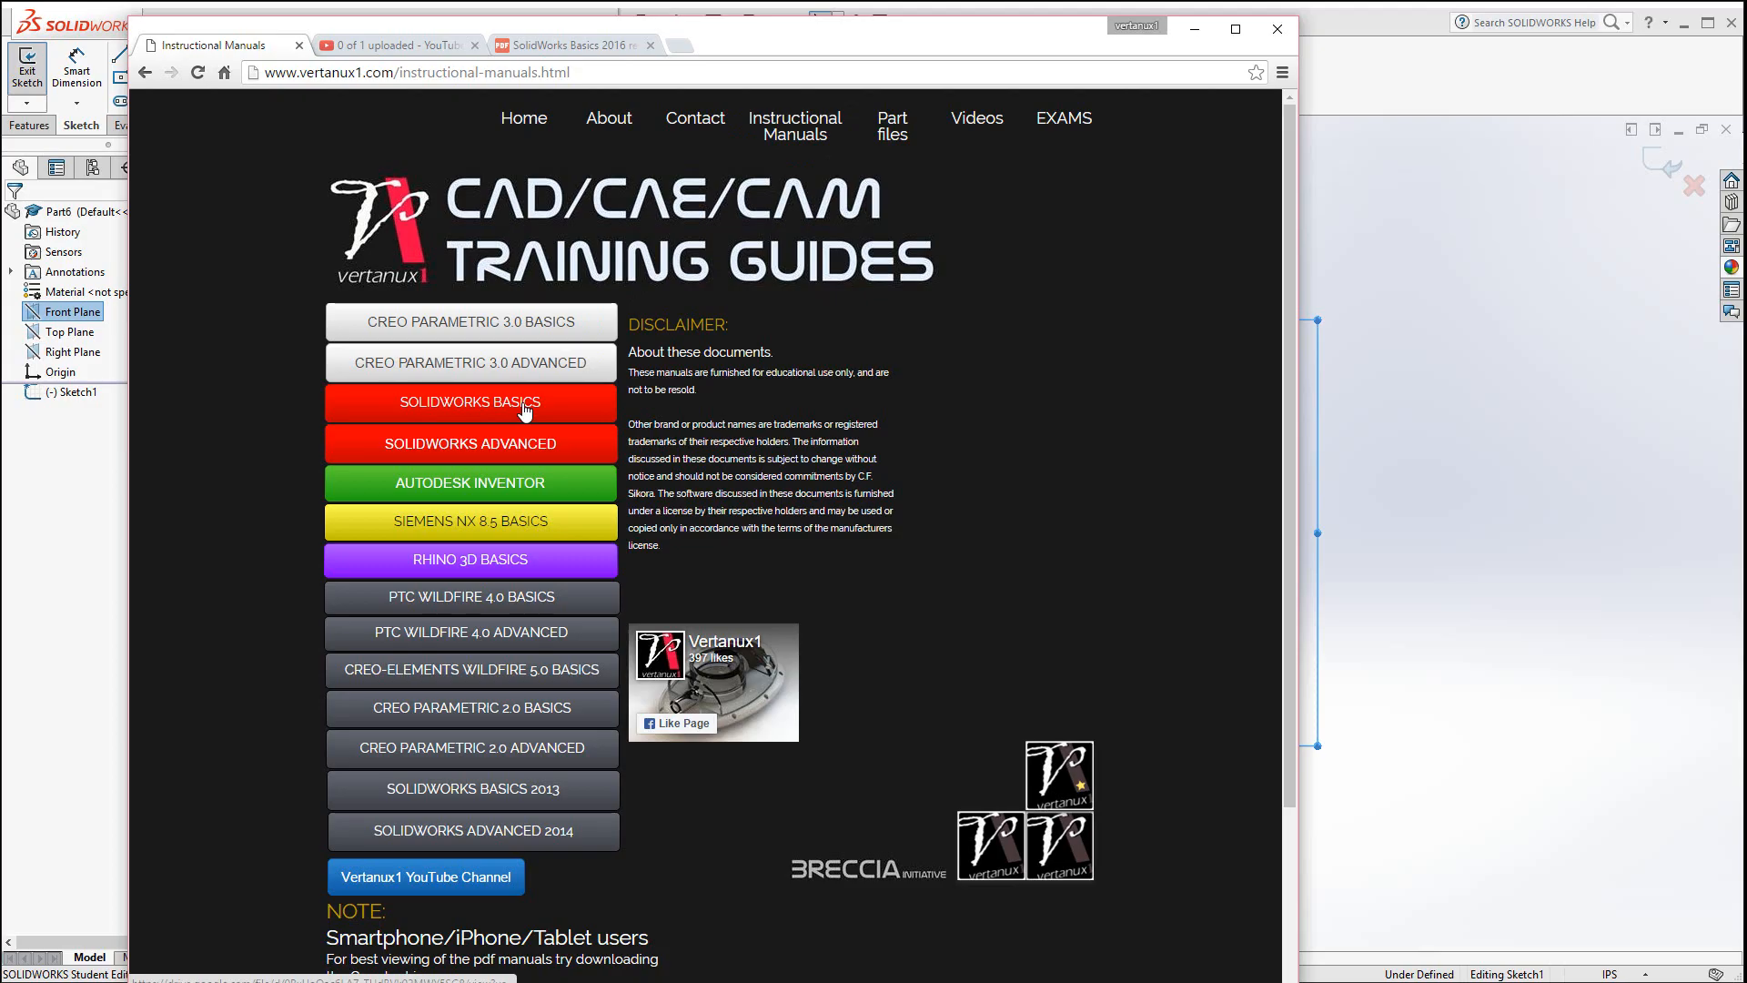
left_click(578, 46)
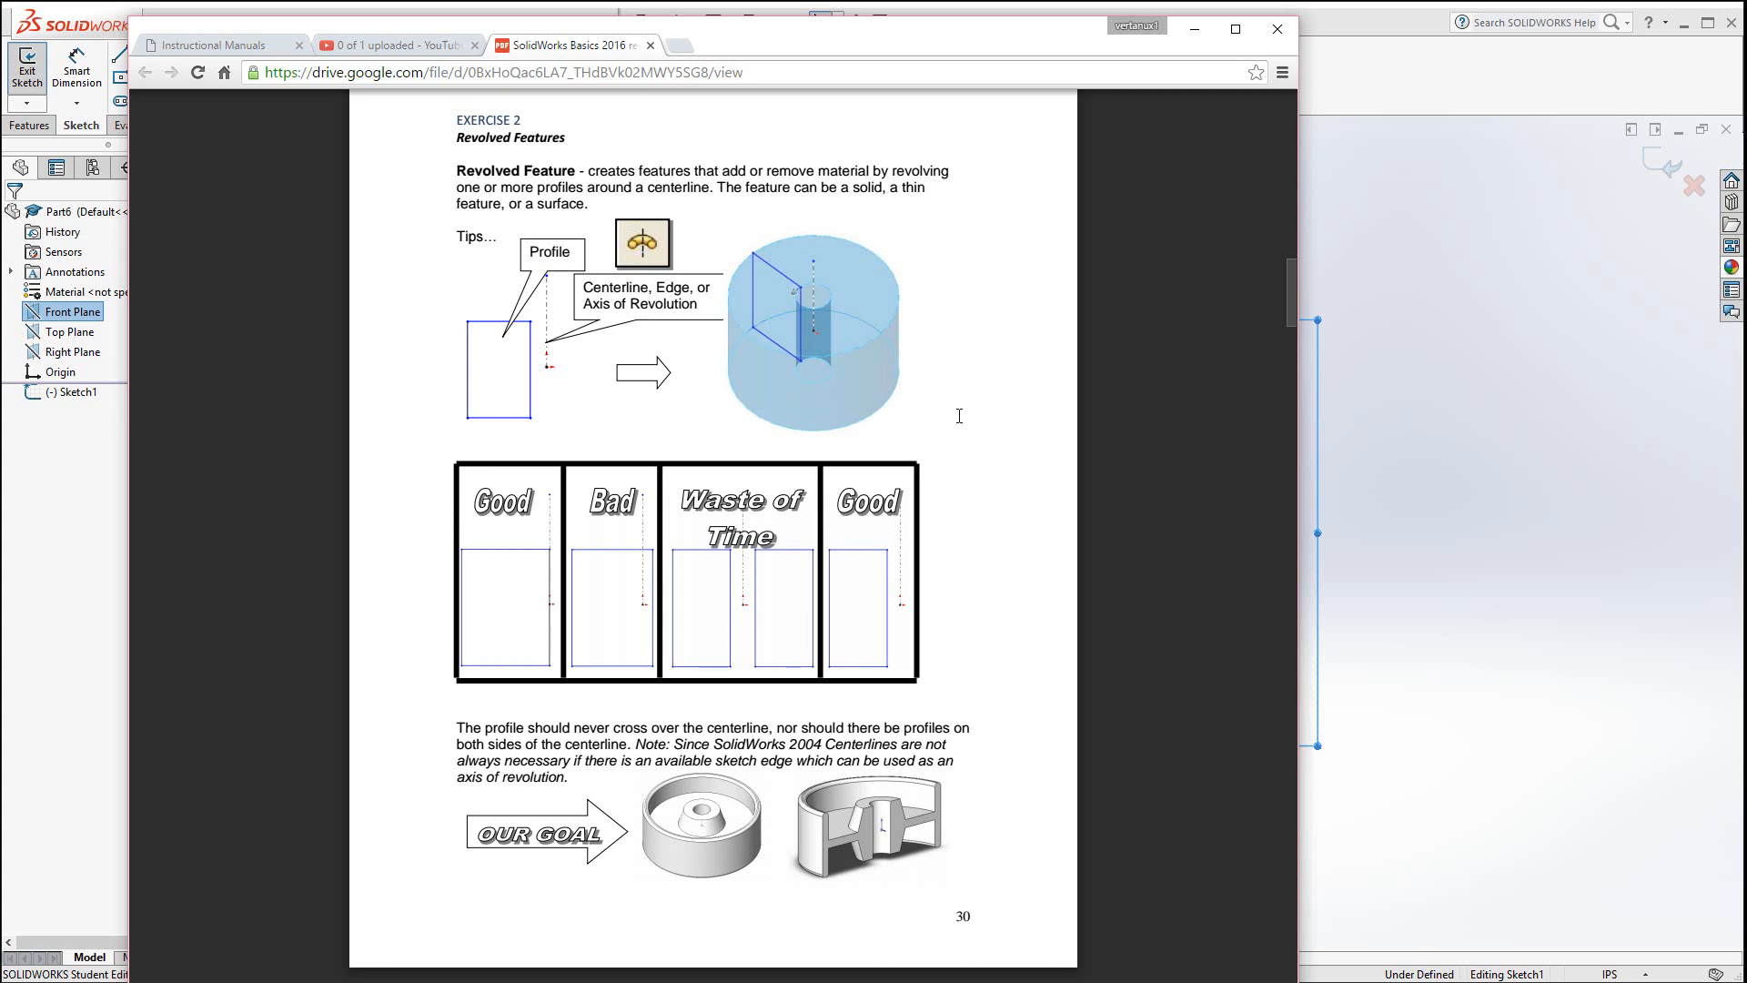
scroll(959, 416, "down", 3)
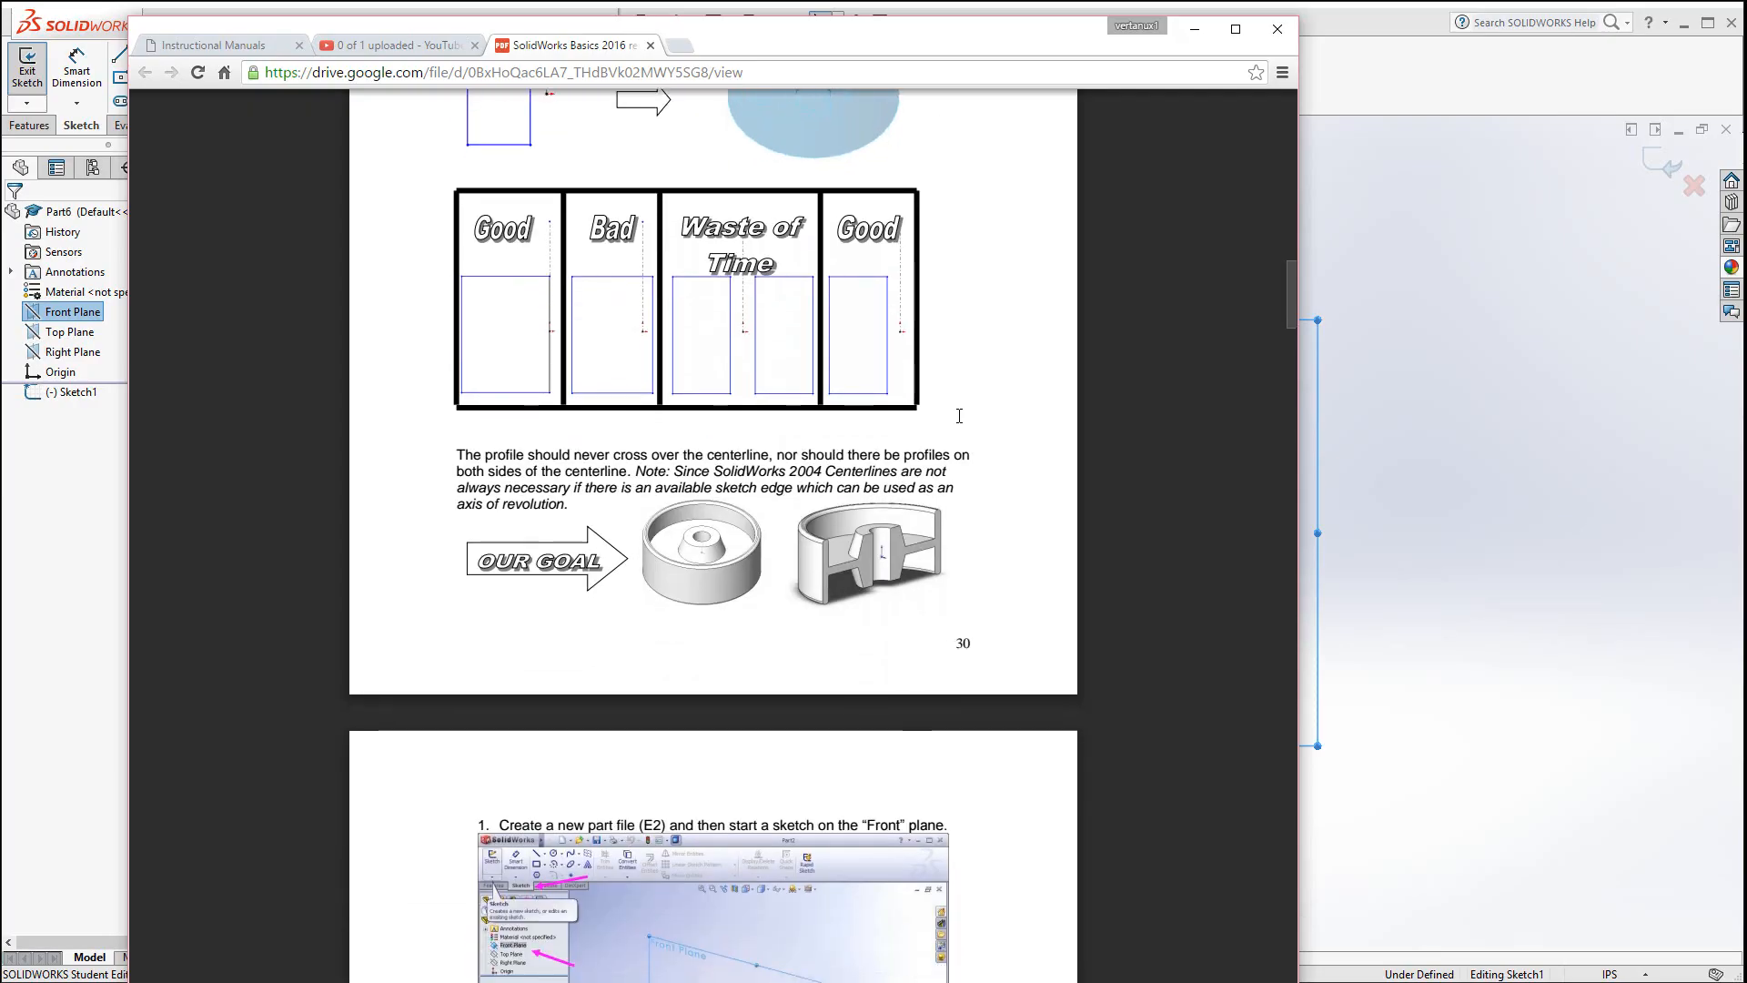
scroll(959, 416, "down", 2)
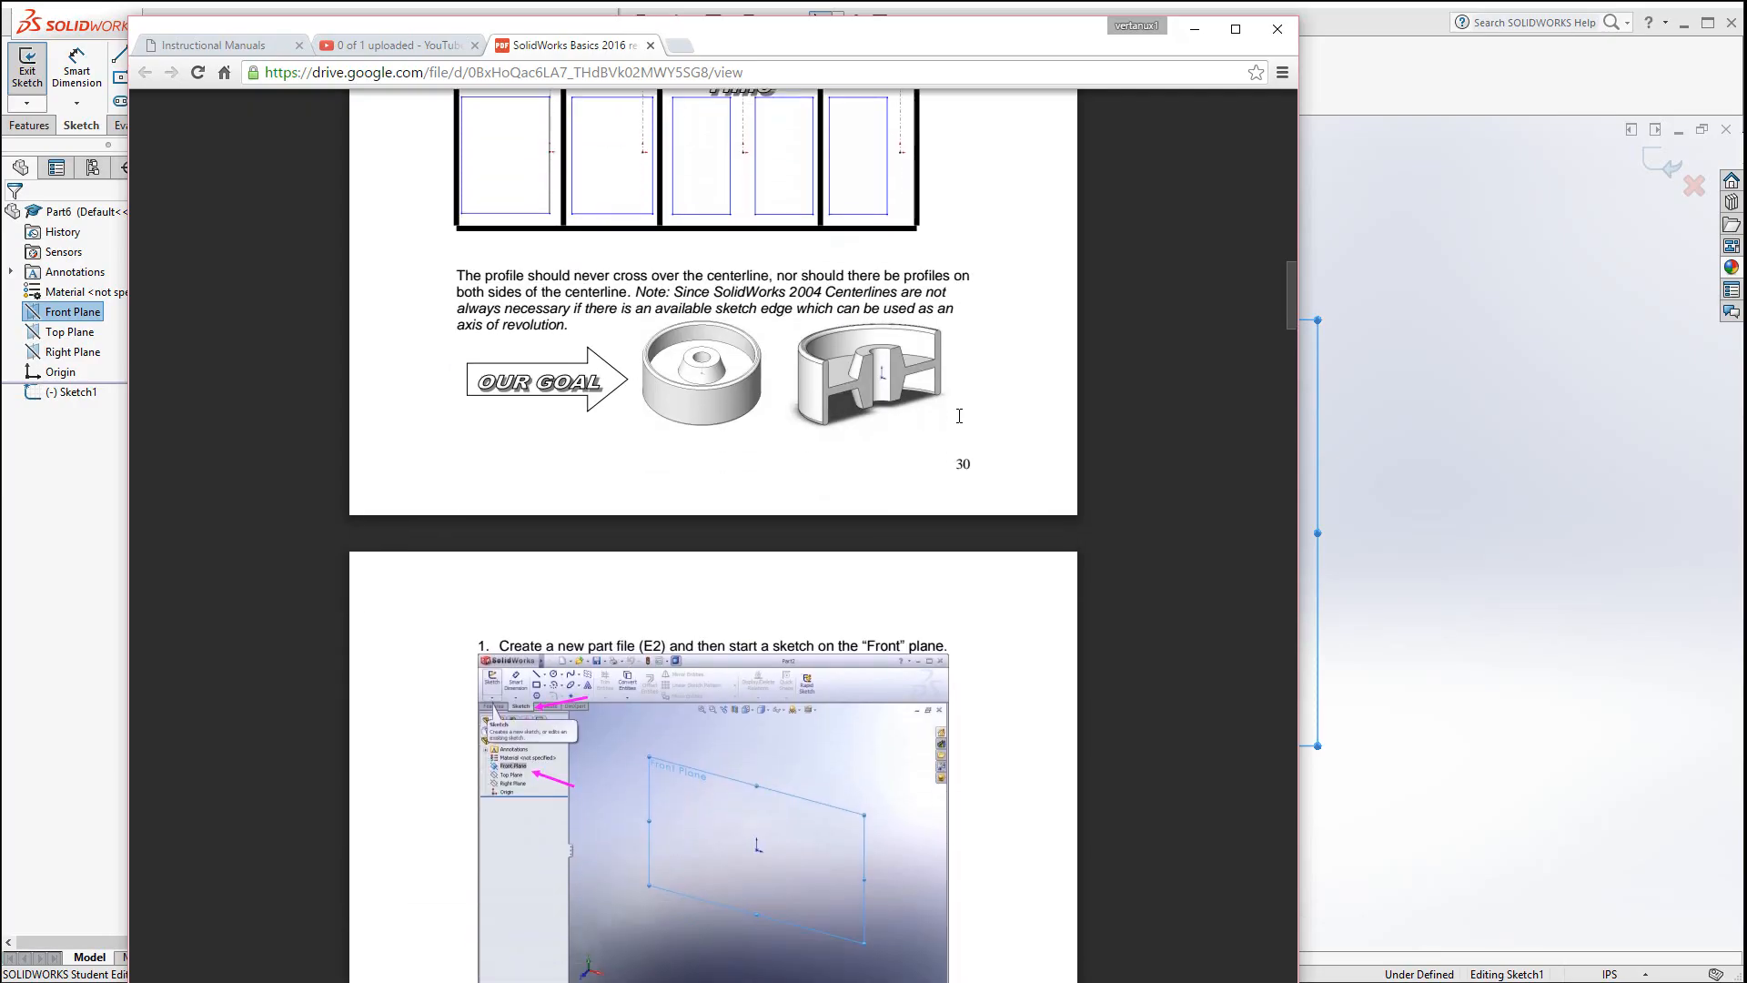
In SOLIDWORKS, sketch a vertical centerline about 2.77 in long above the origin and a horizontal one about 5.56 in long to its left
left_click(1397, 374)
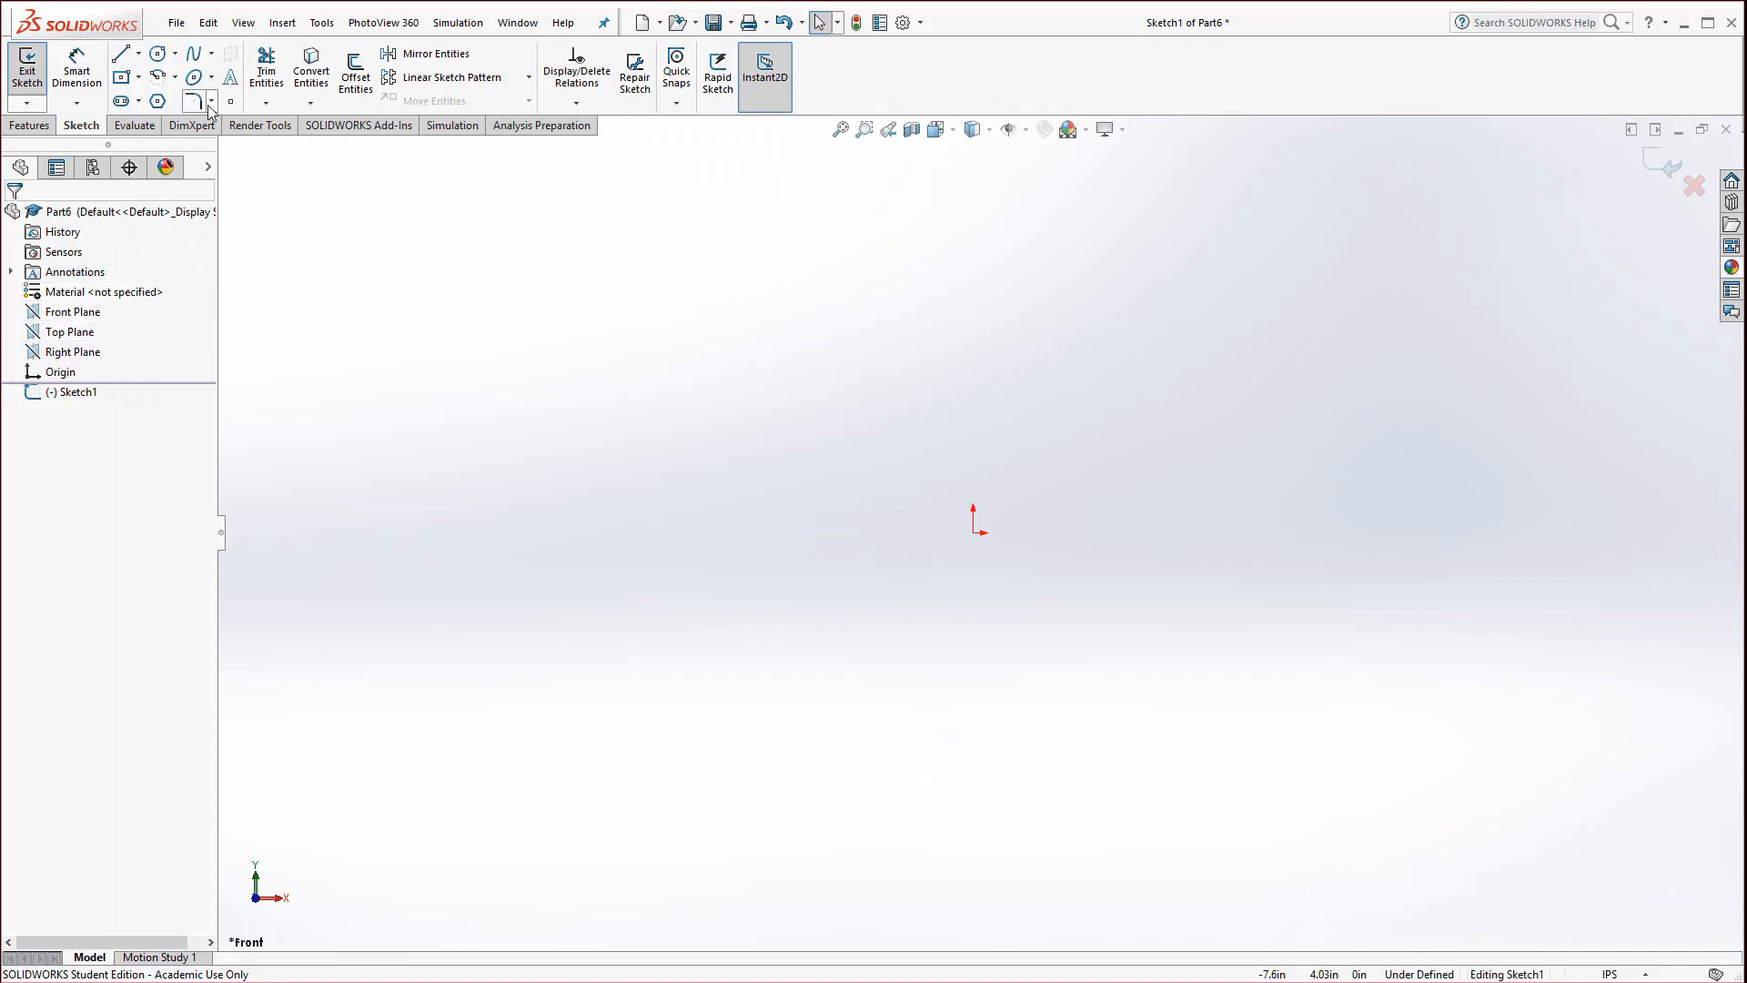
left_click(140, 54)
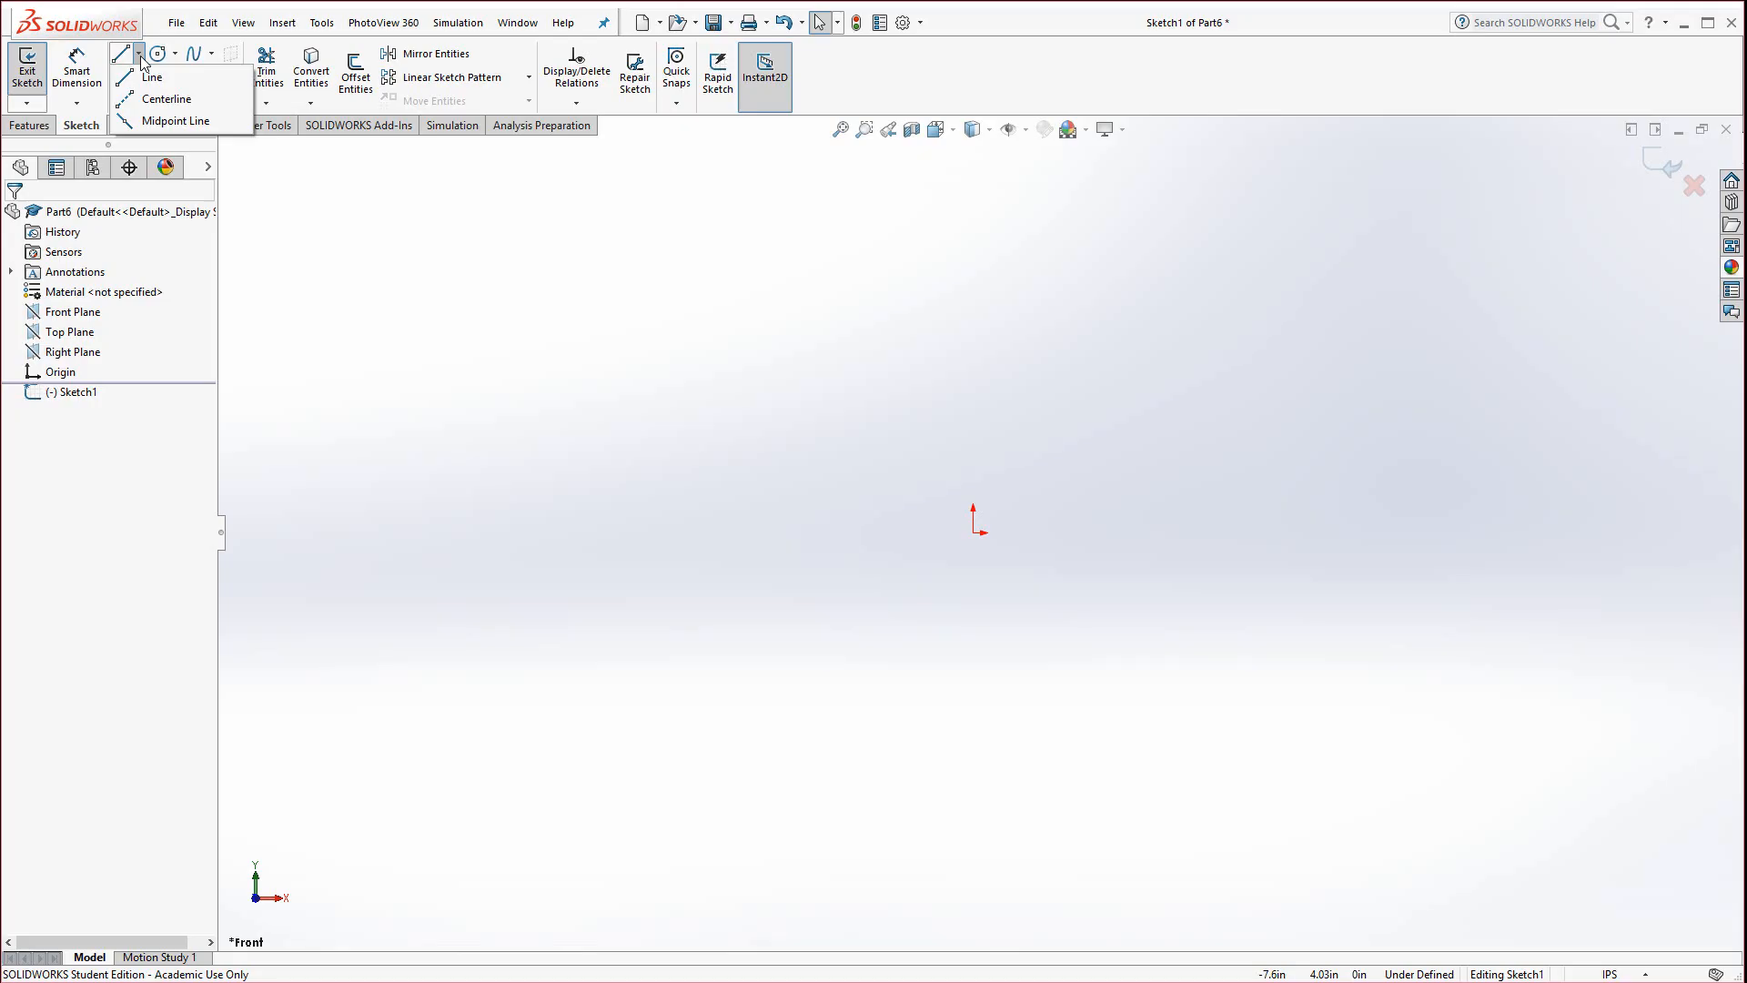
left_click(147, 106)
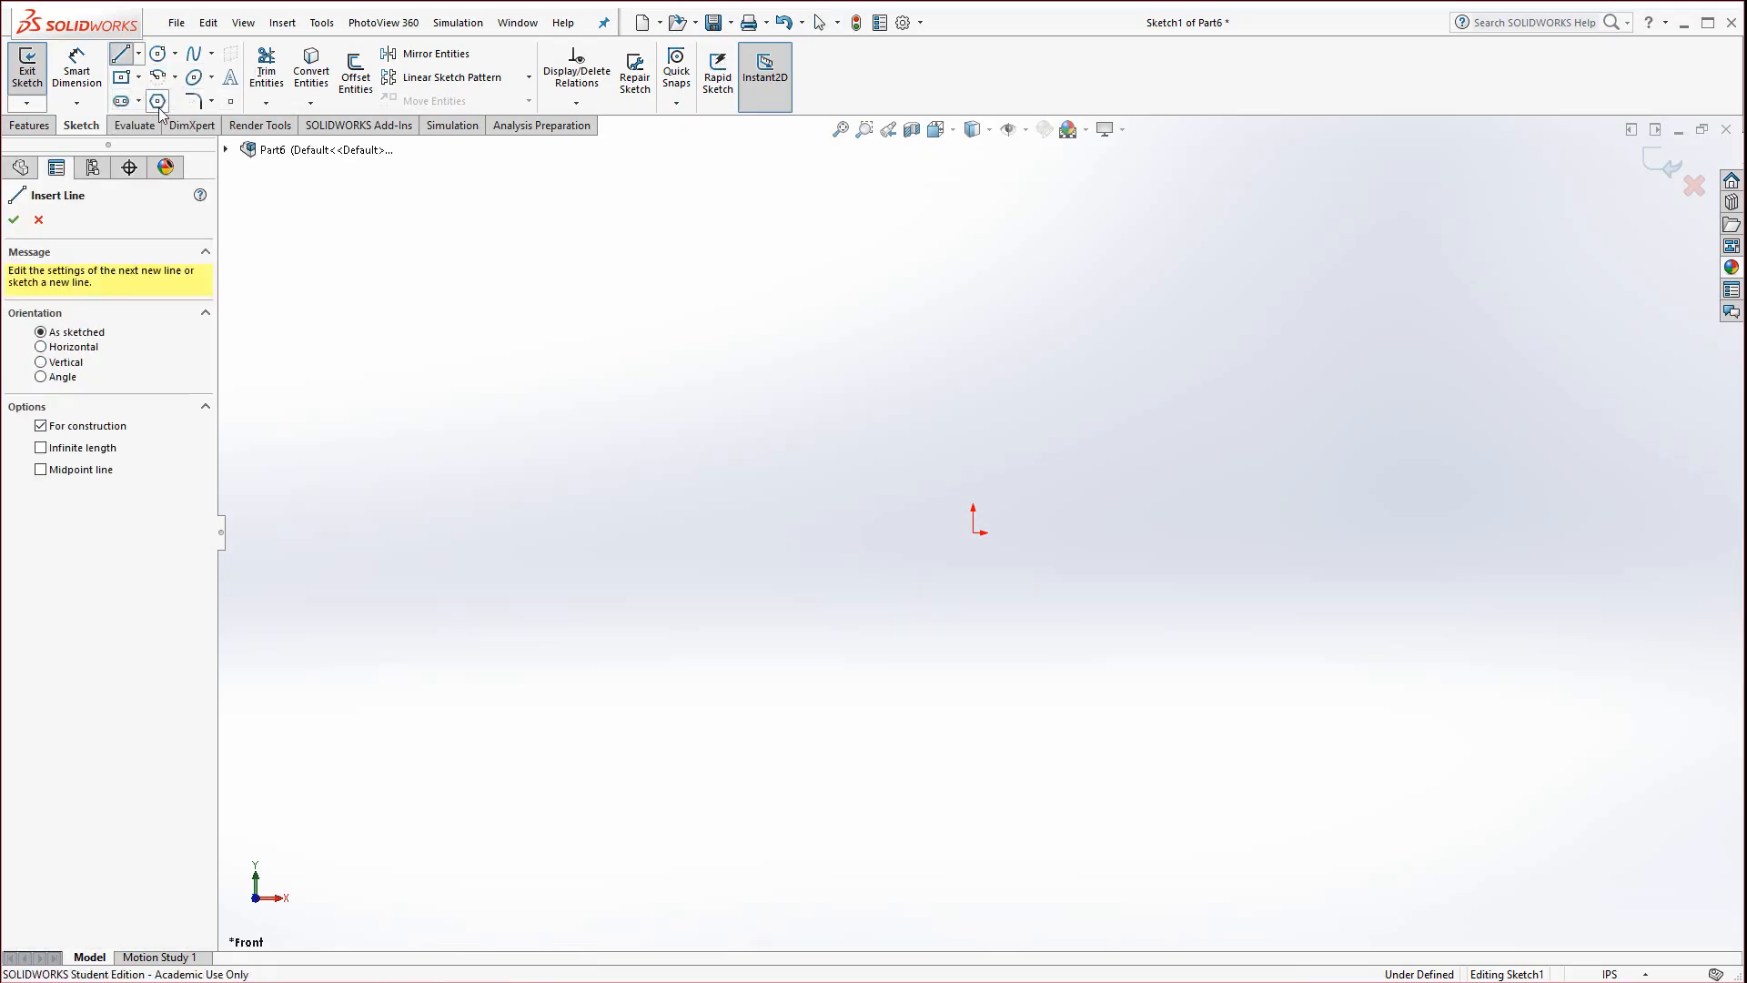
left_click(973, 261)
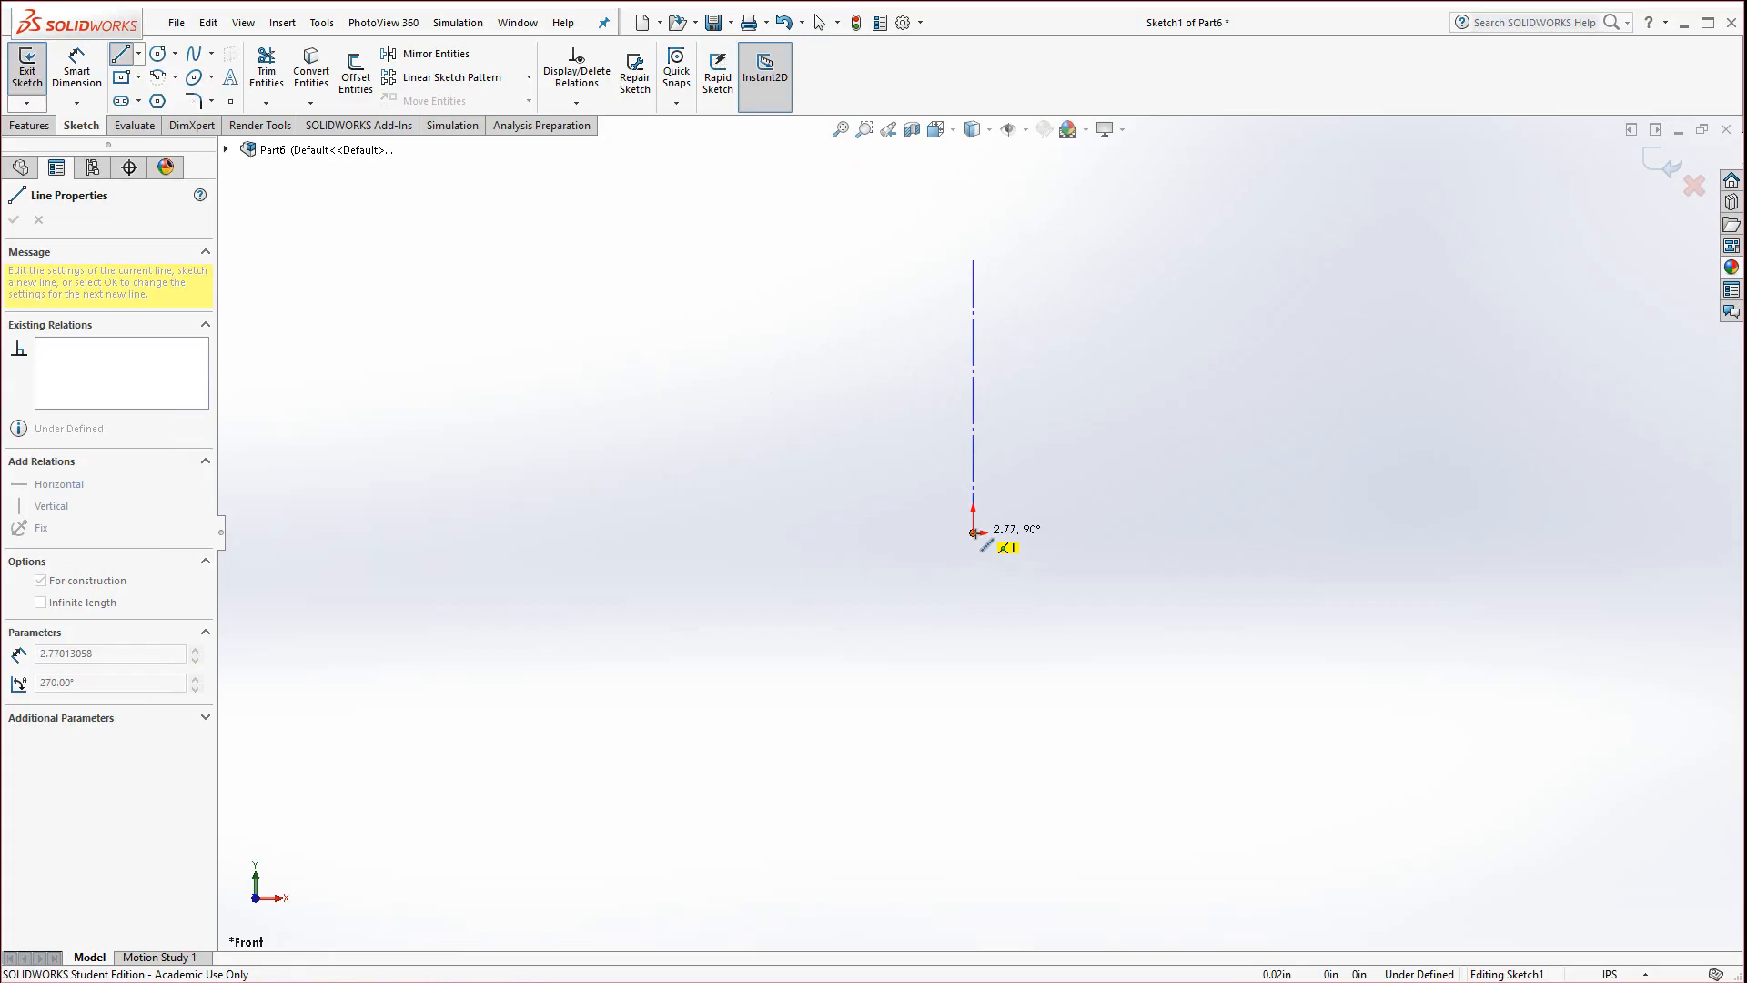
left_click(973, 532)
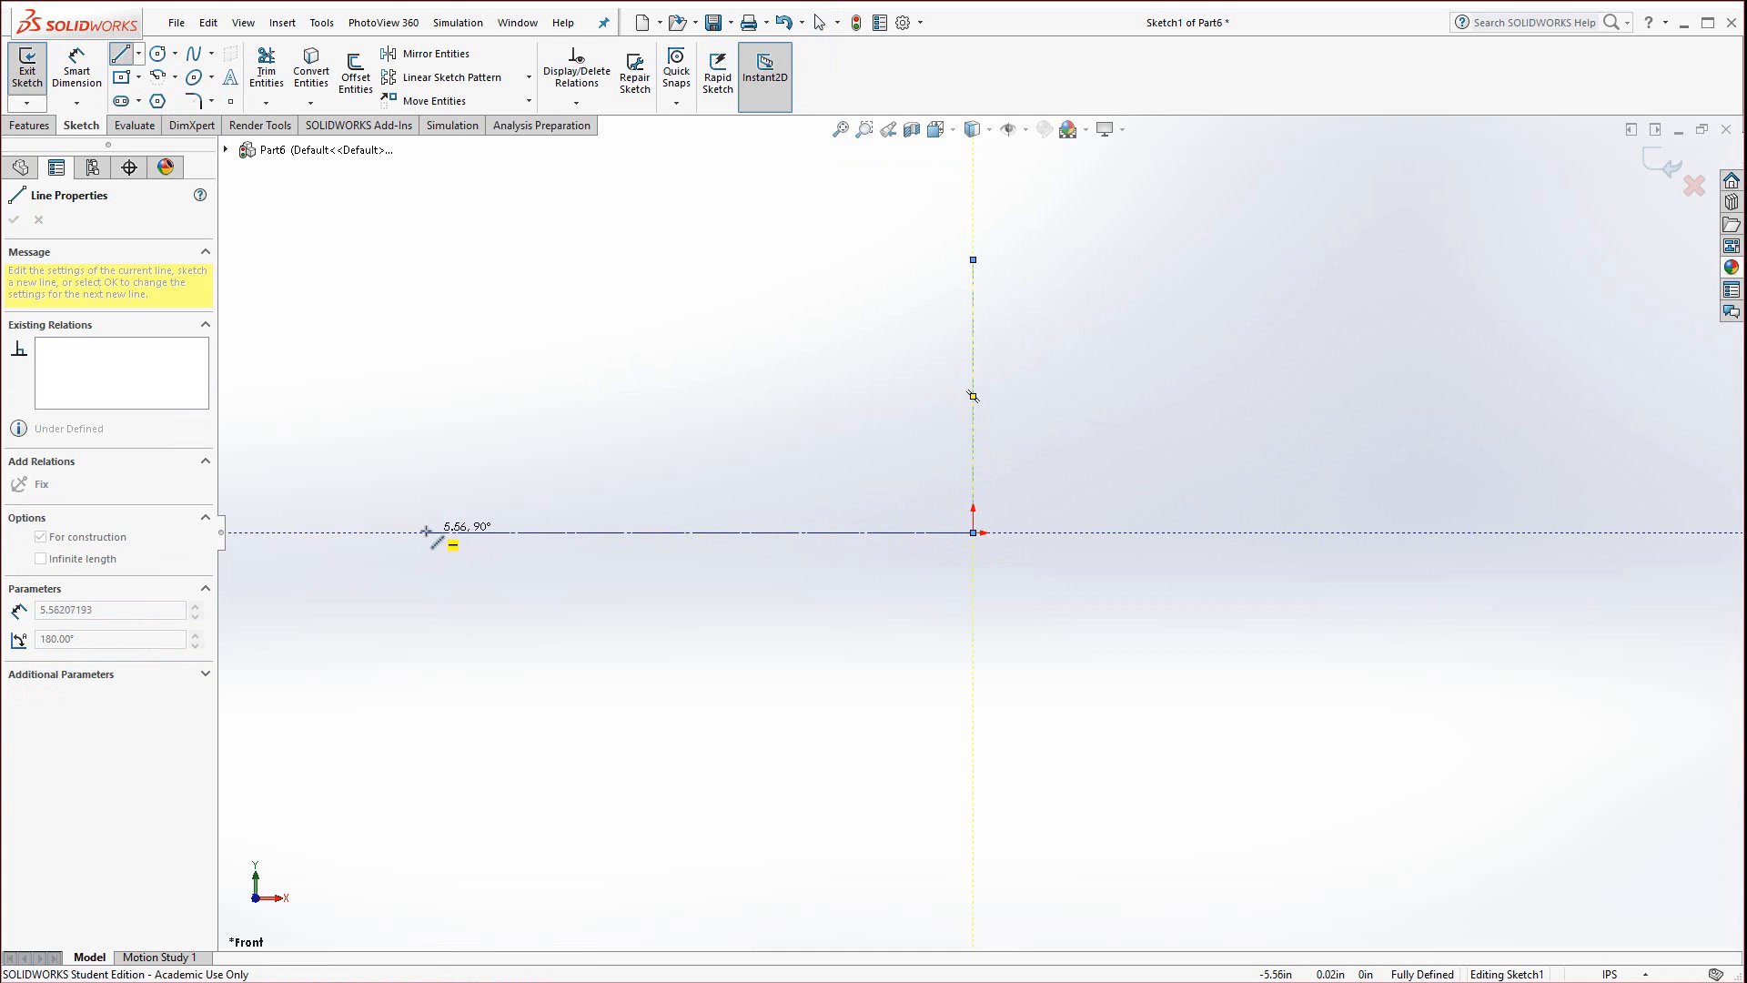
left_click(426, 532)
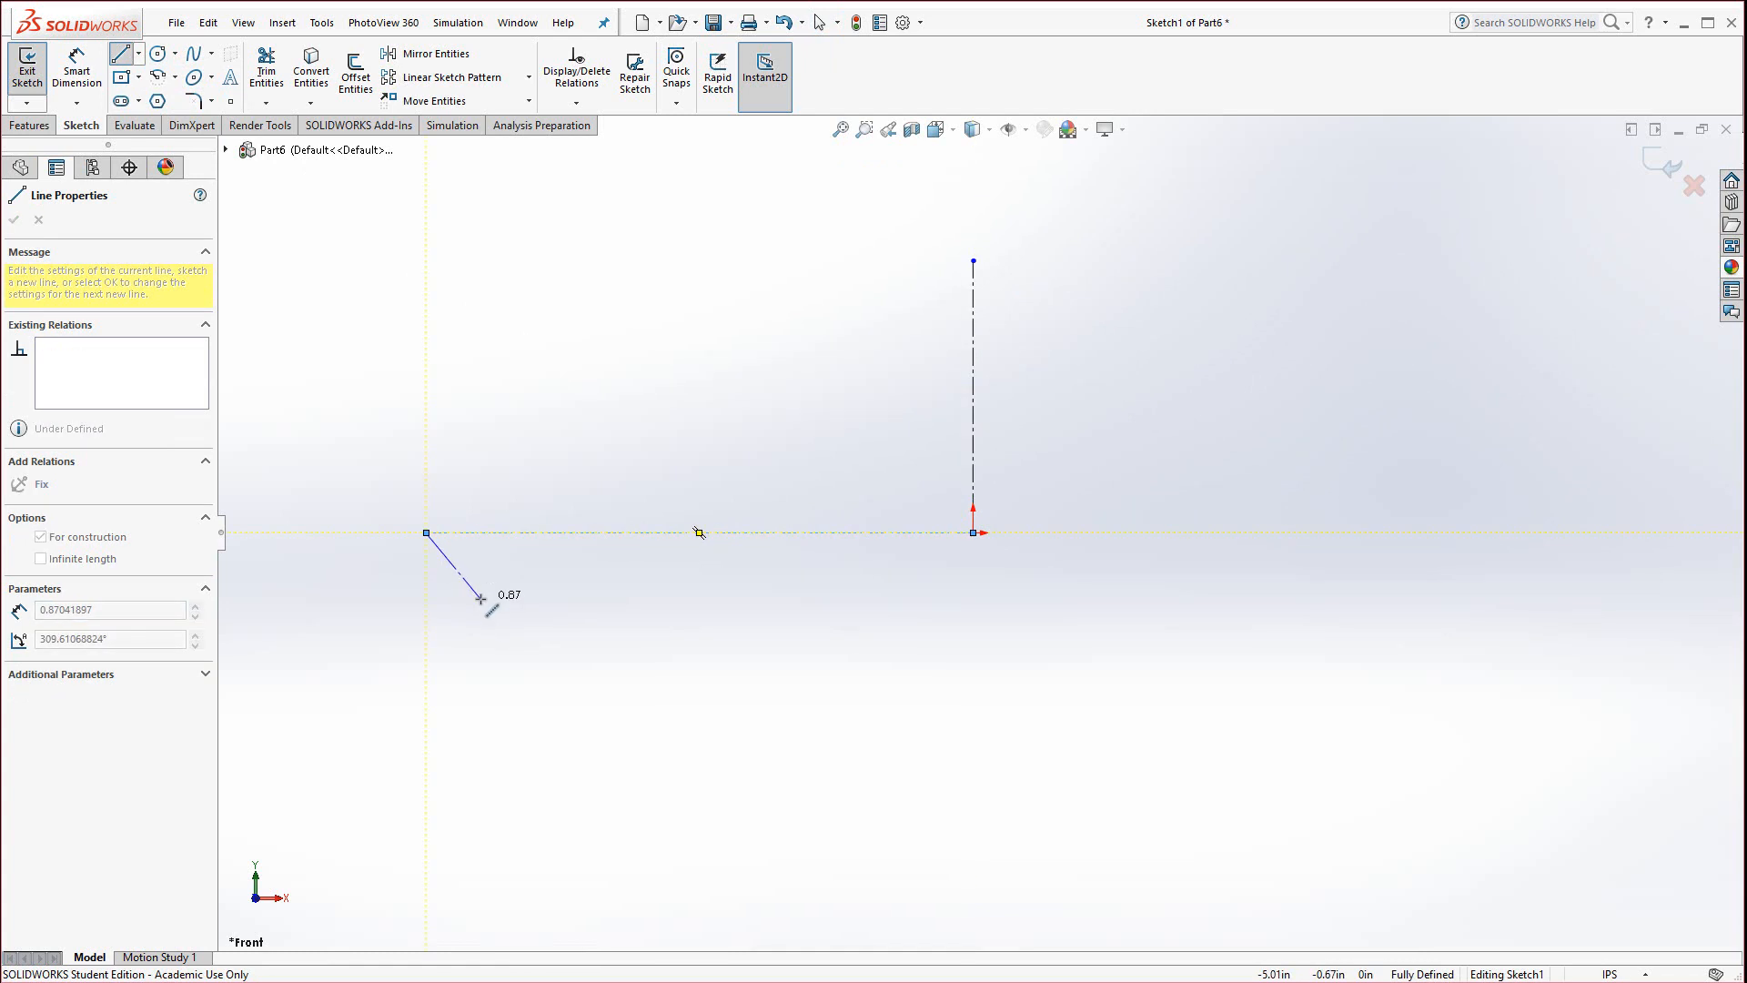
key("Escape")
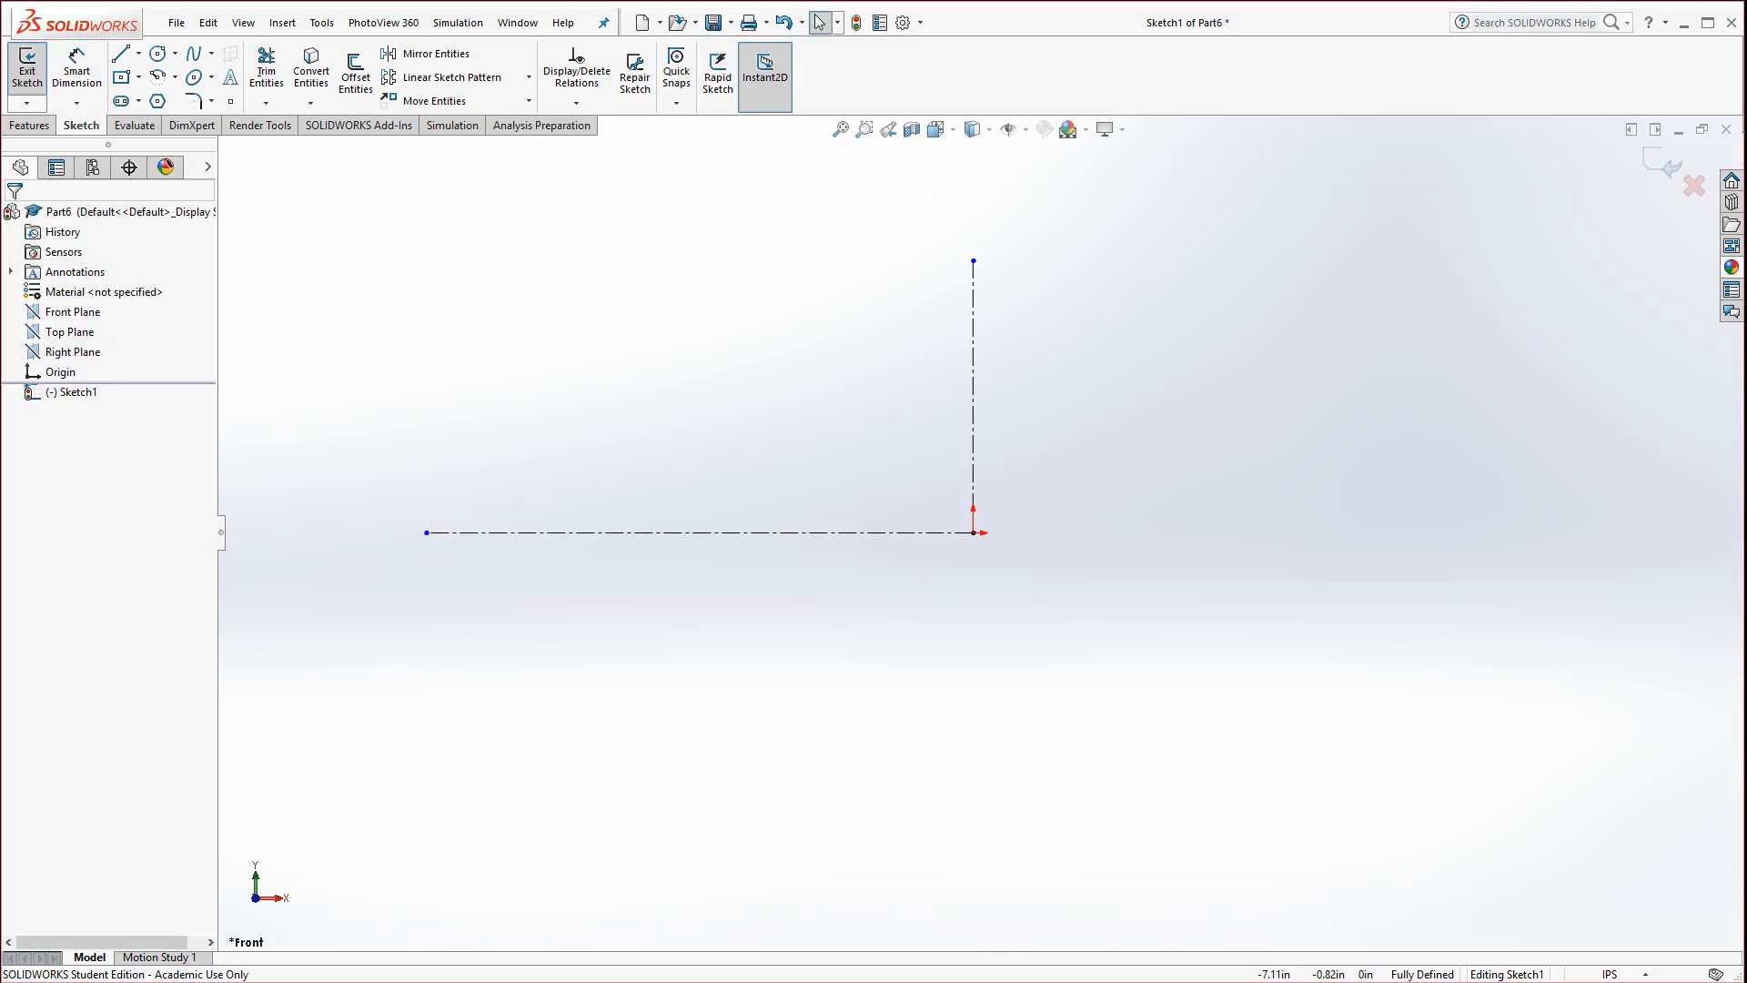
Switch to the browser and examine an enlarged view of the dimensioned profile drawing in step 2 of the exercise
key("alt+Tab")
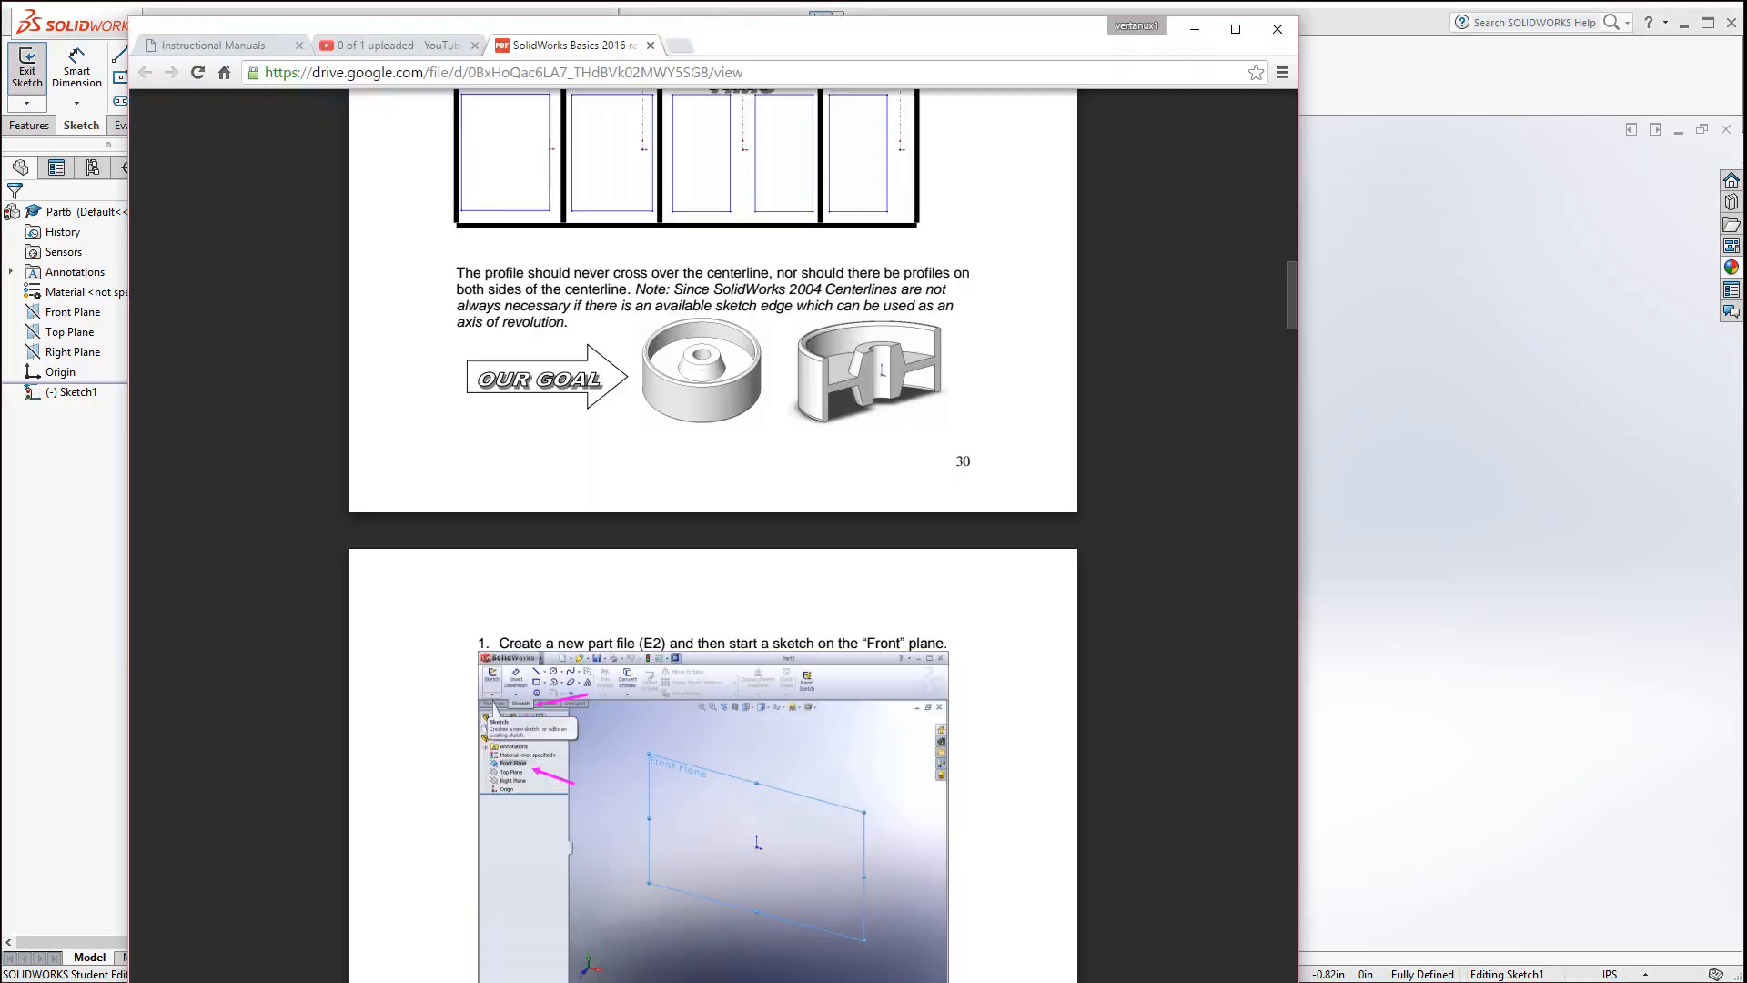
scroll(564, 642, "up", 2)
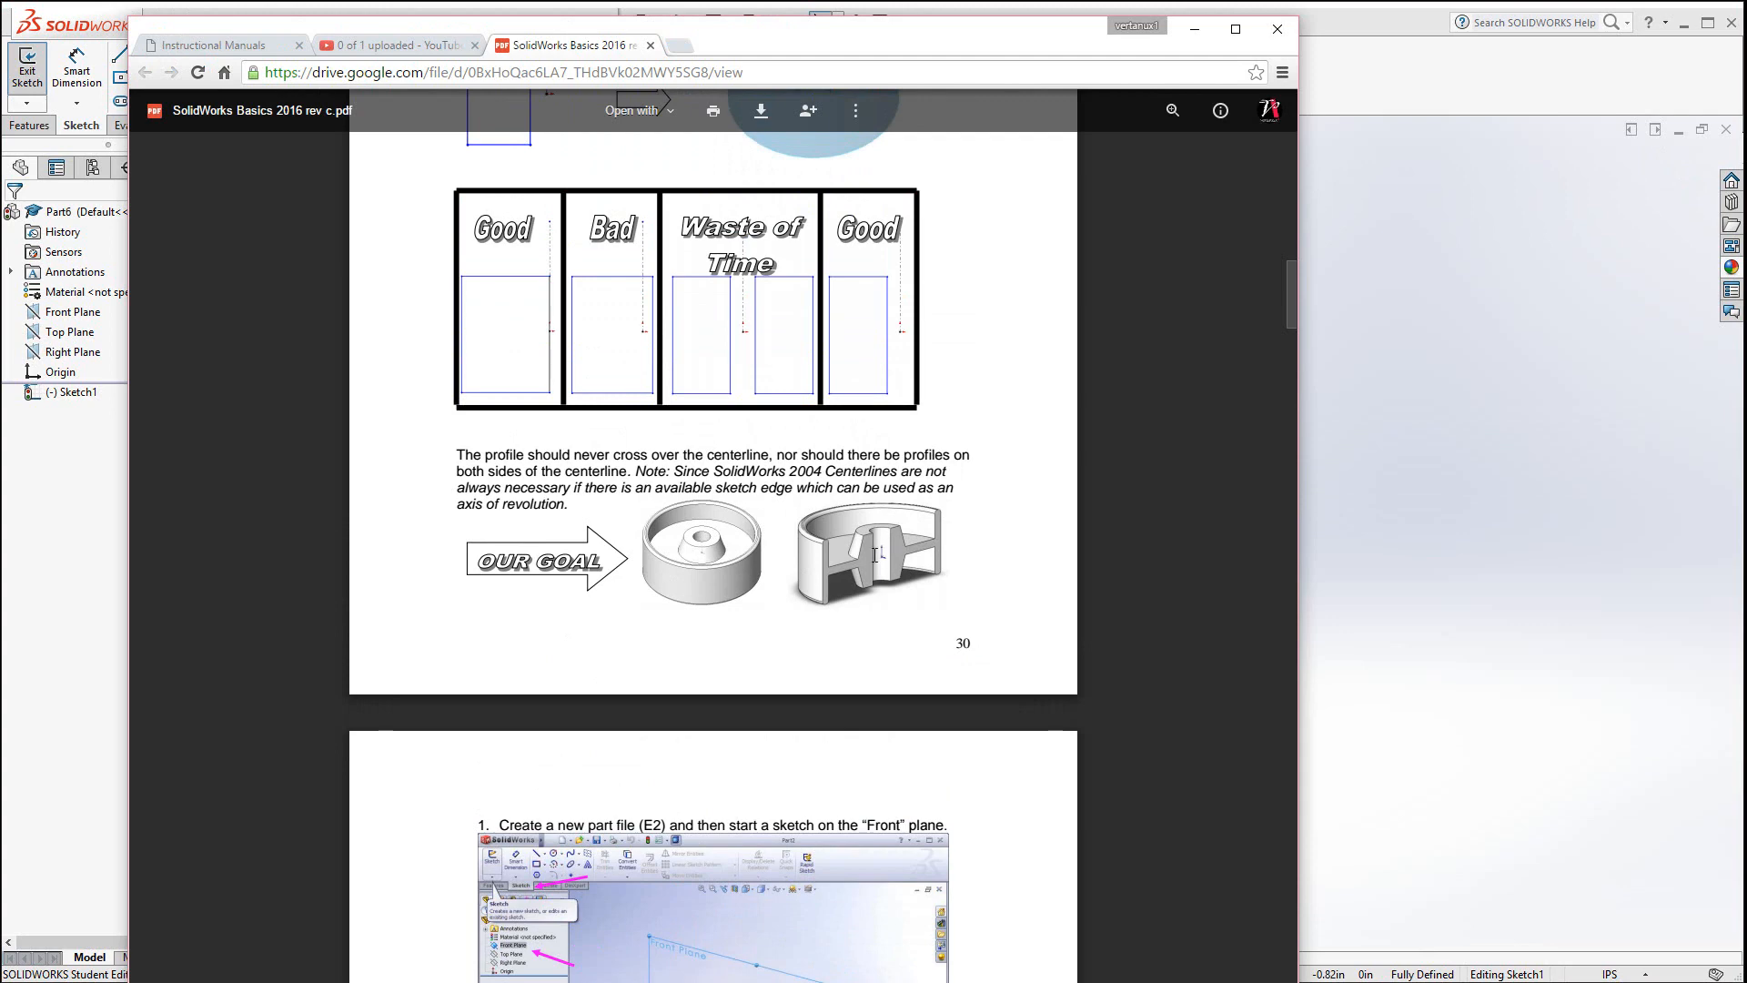
scroll(908, 548, "down", 9)
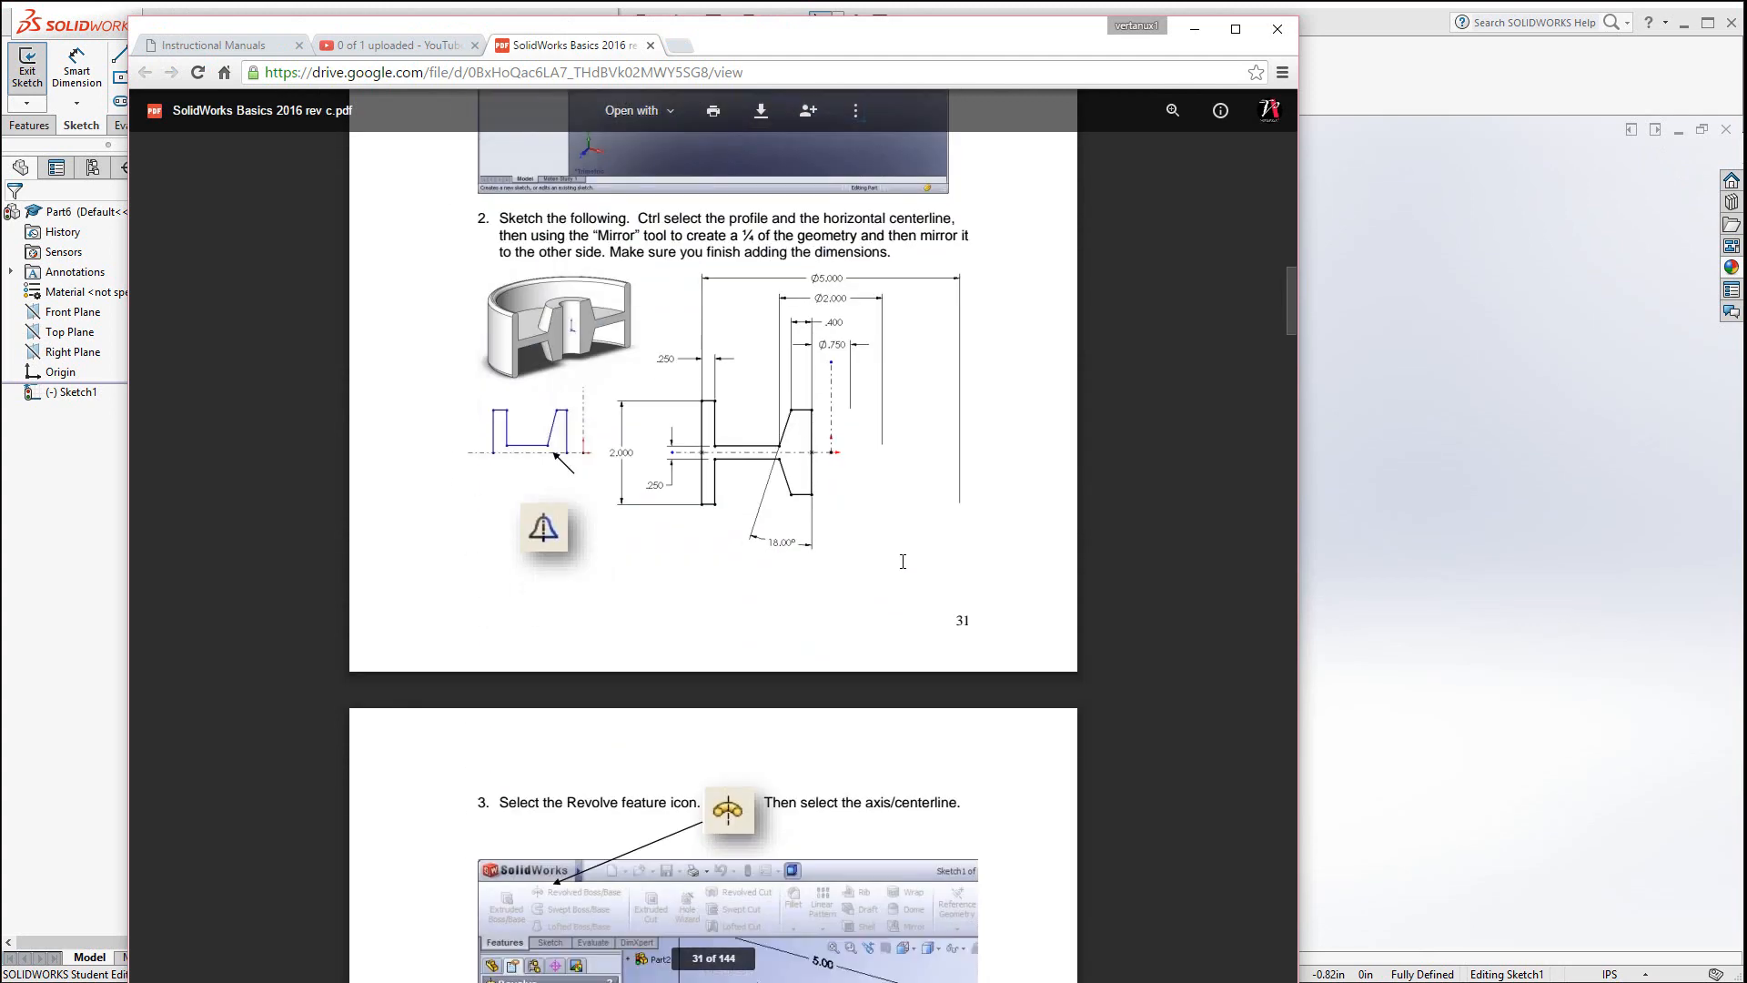
left_click(1167, 118)
left_click(1170, 111)
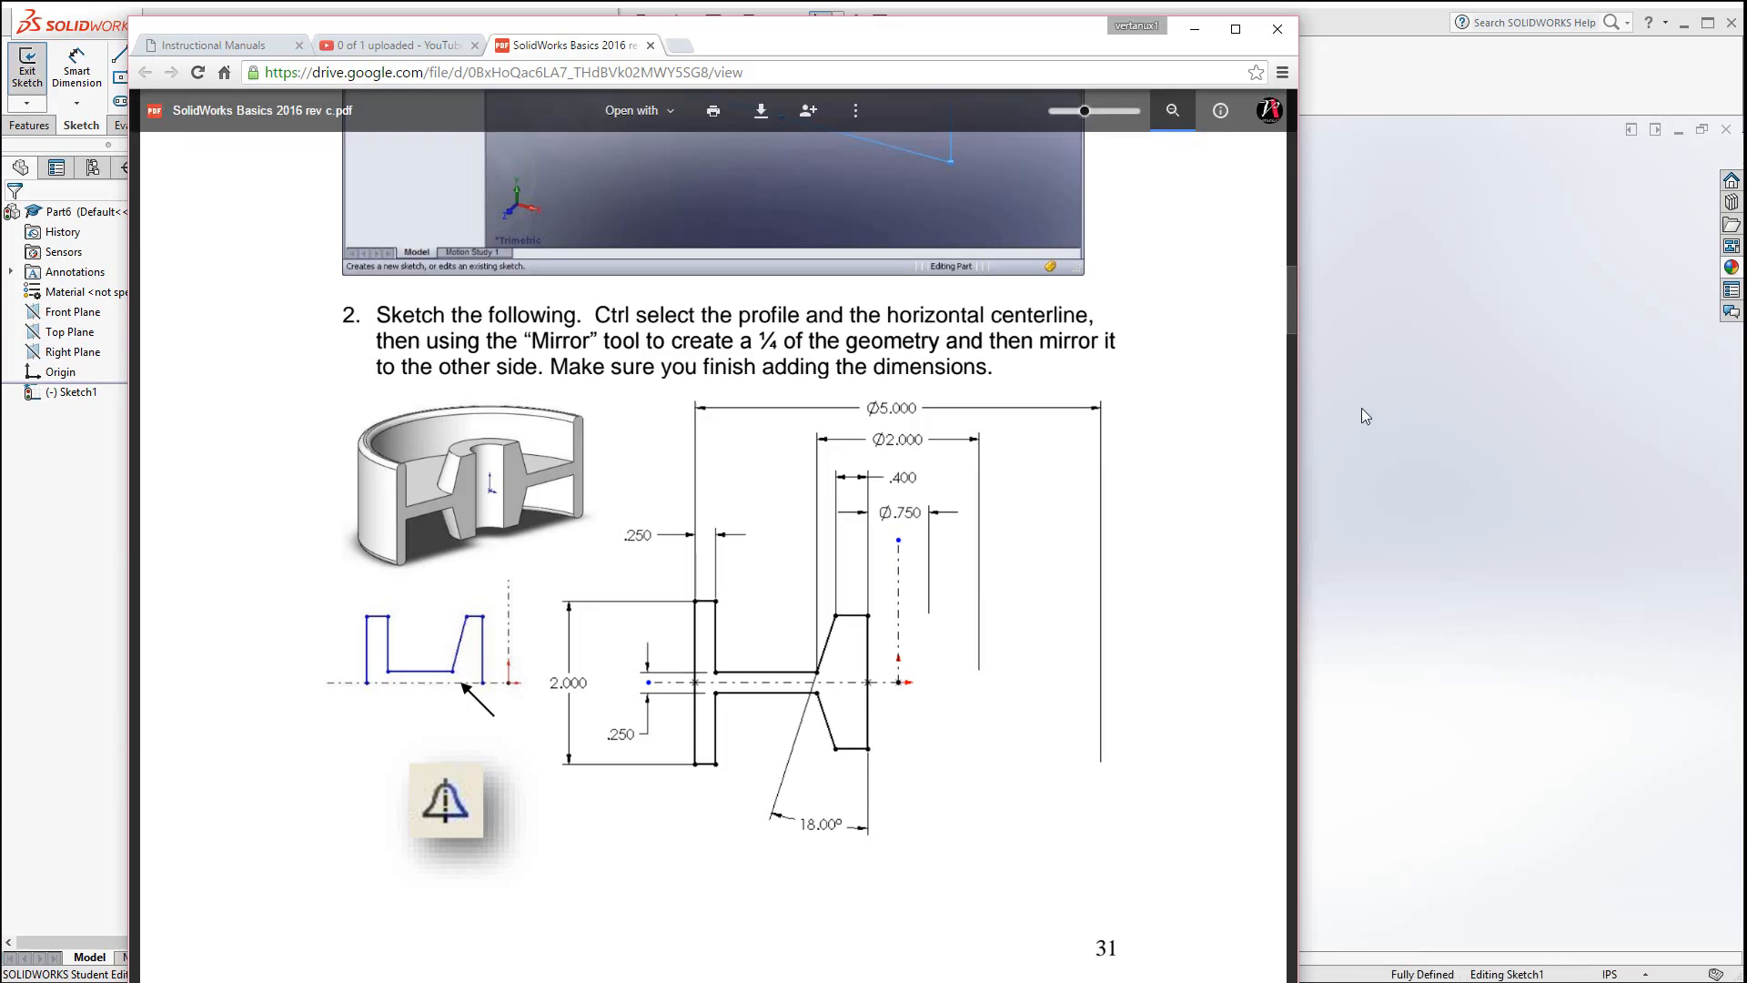
In SOLIDWORKS, sketch the wheel's half profile above the horizontal centerline: hub about 1.15 in high, sloped side, flat web, rim about 1.48 in high
left_click(1373, 384)
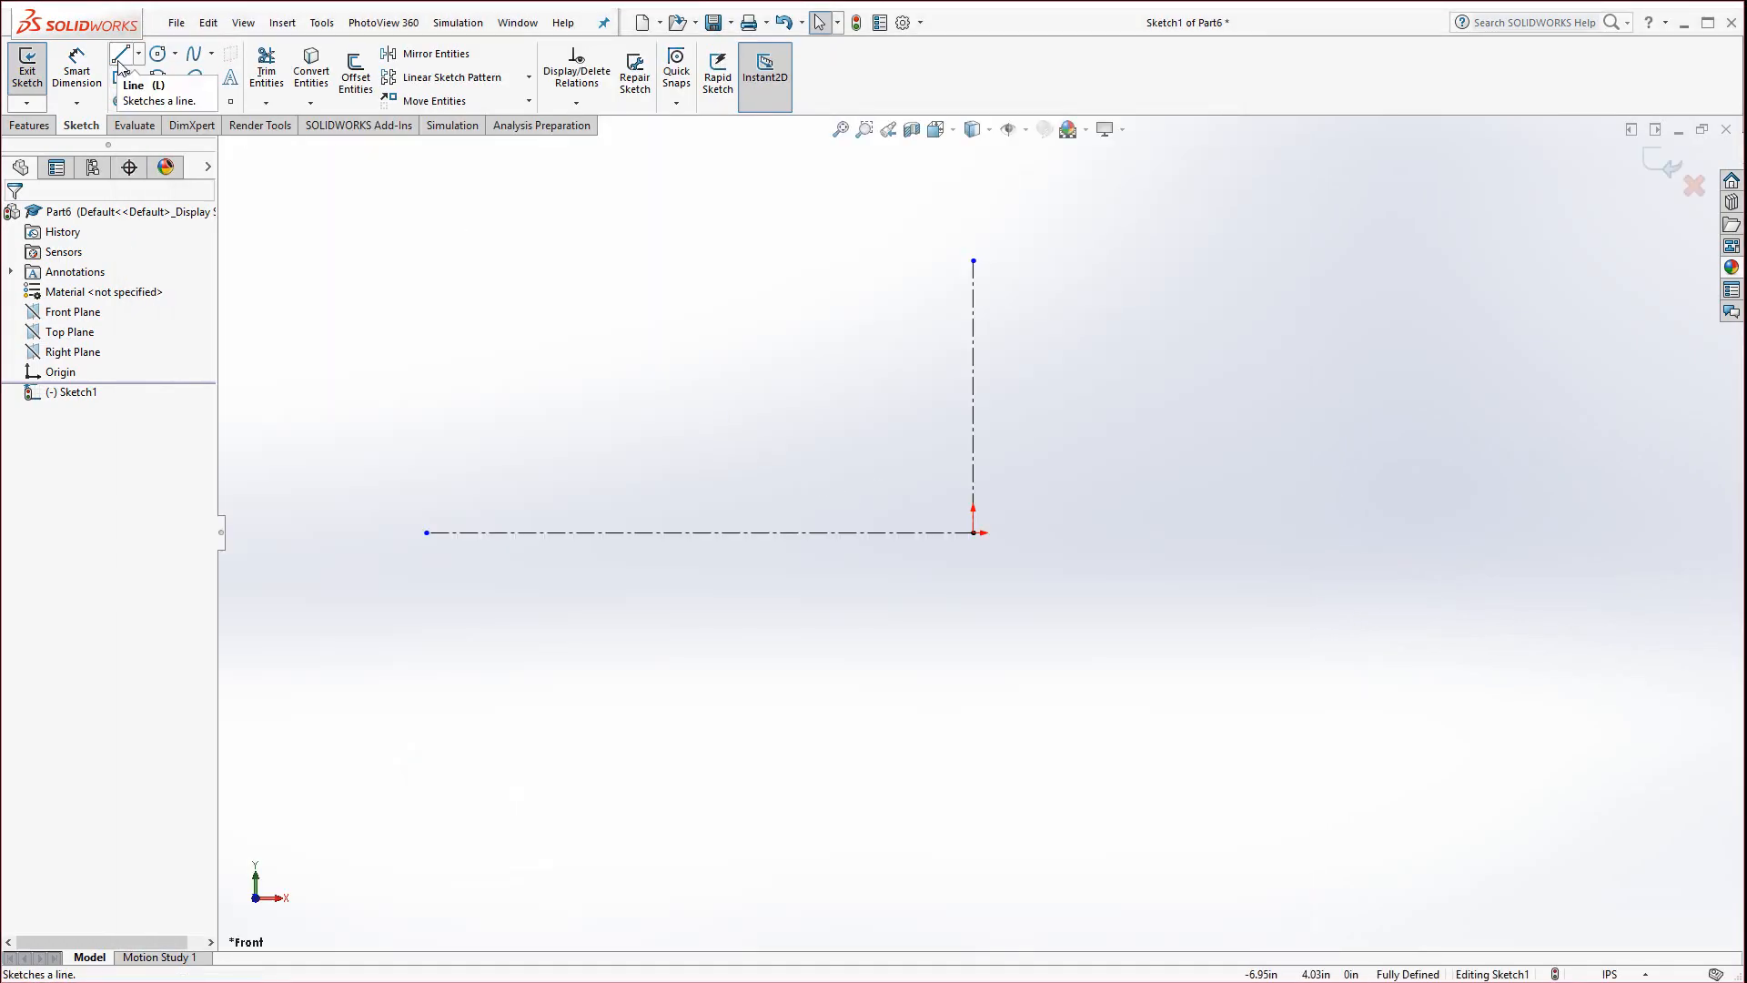
left_click(118, 57)
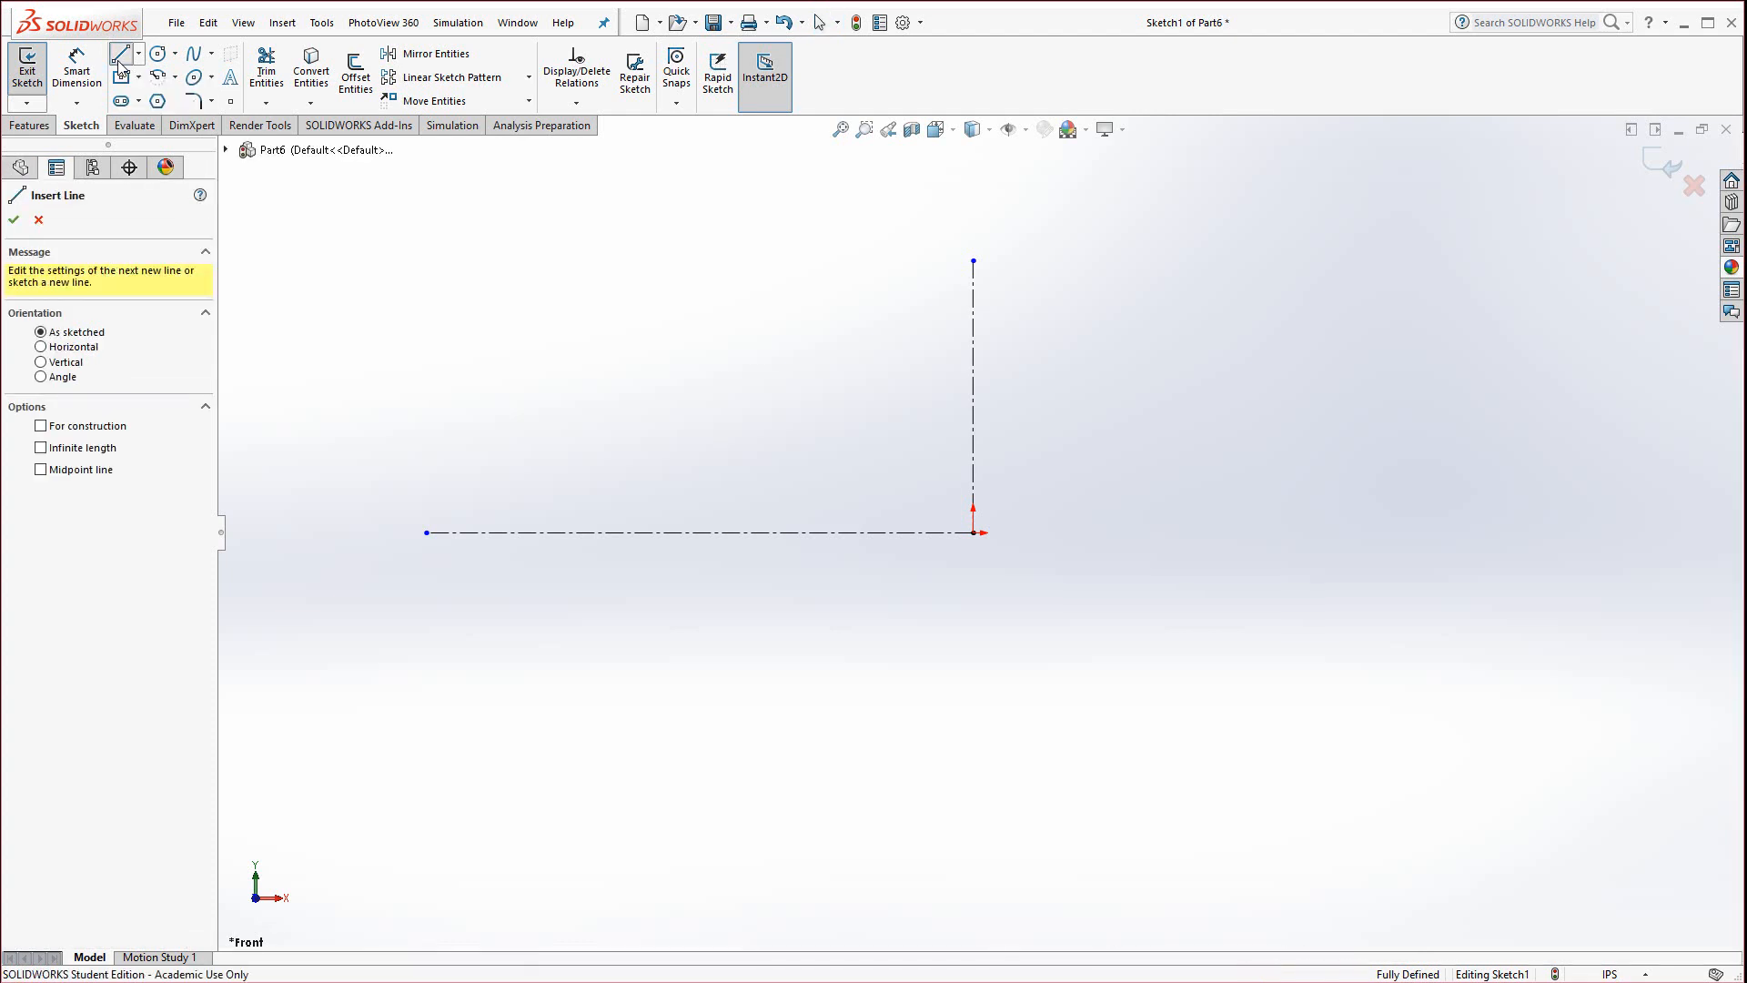
left_click(934, 531)
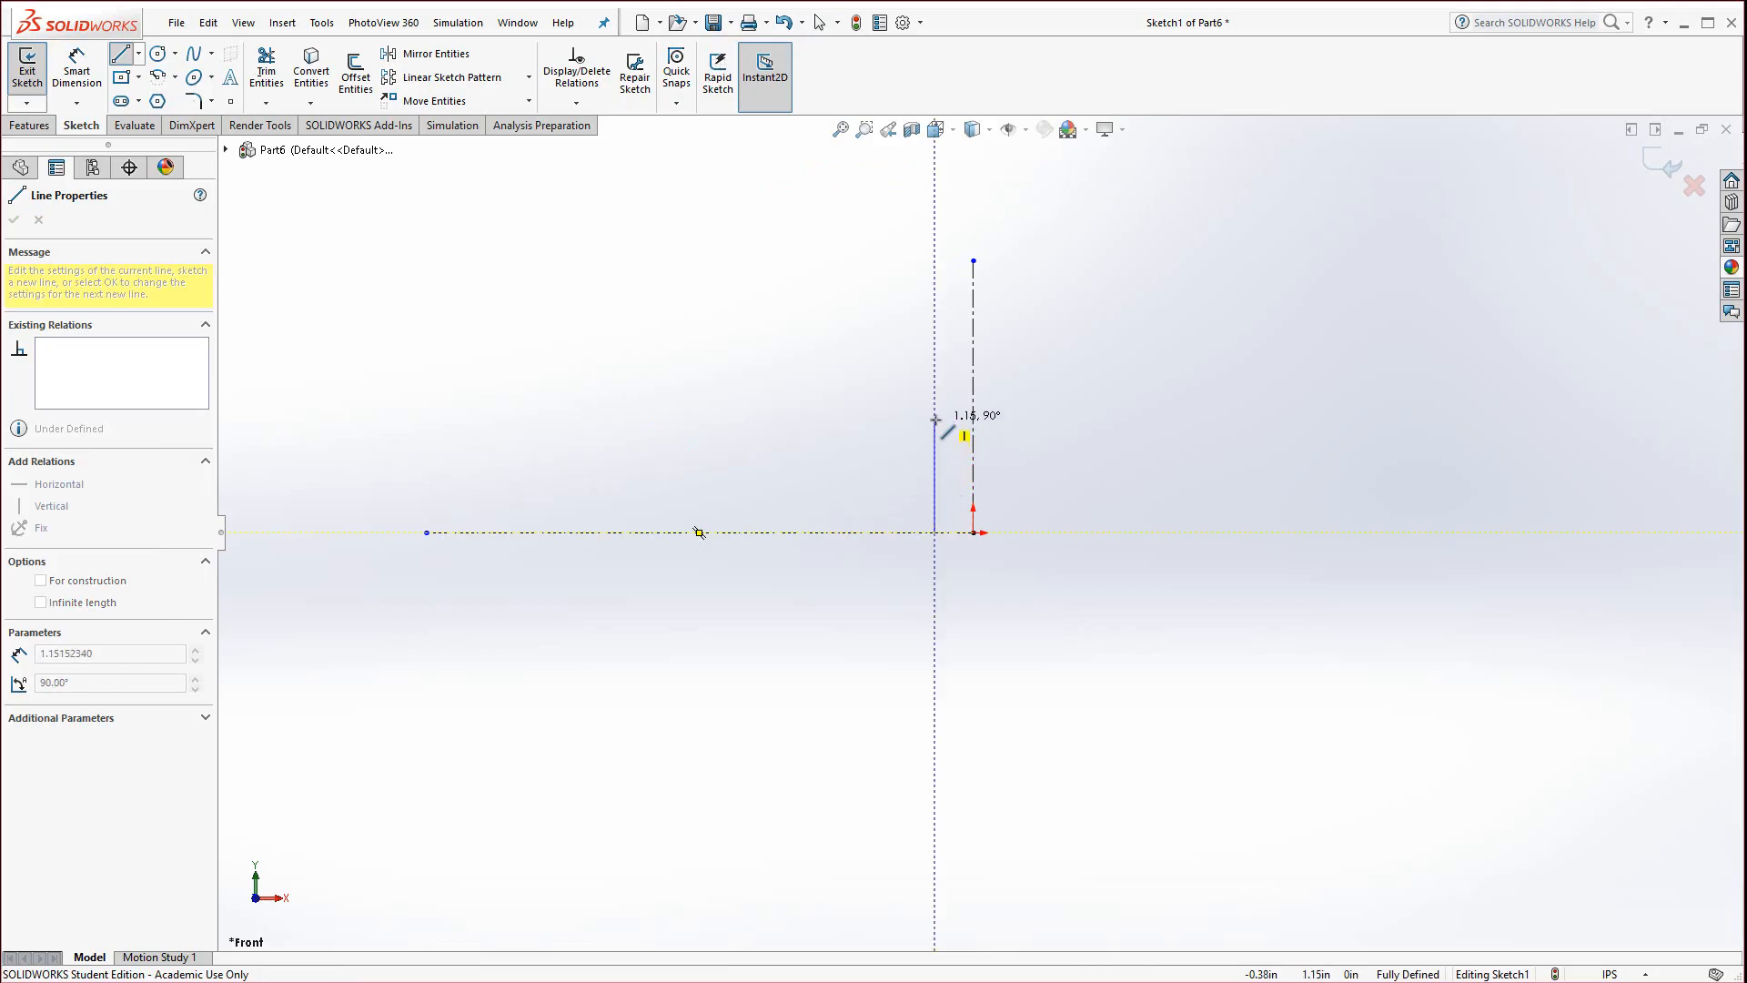
left_click(934, 420)
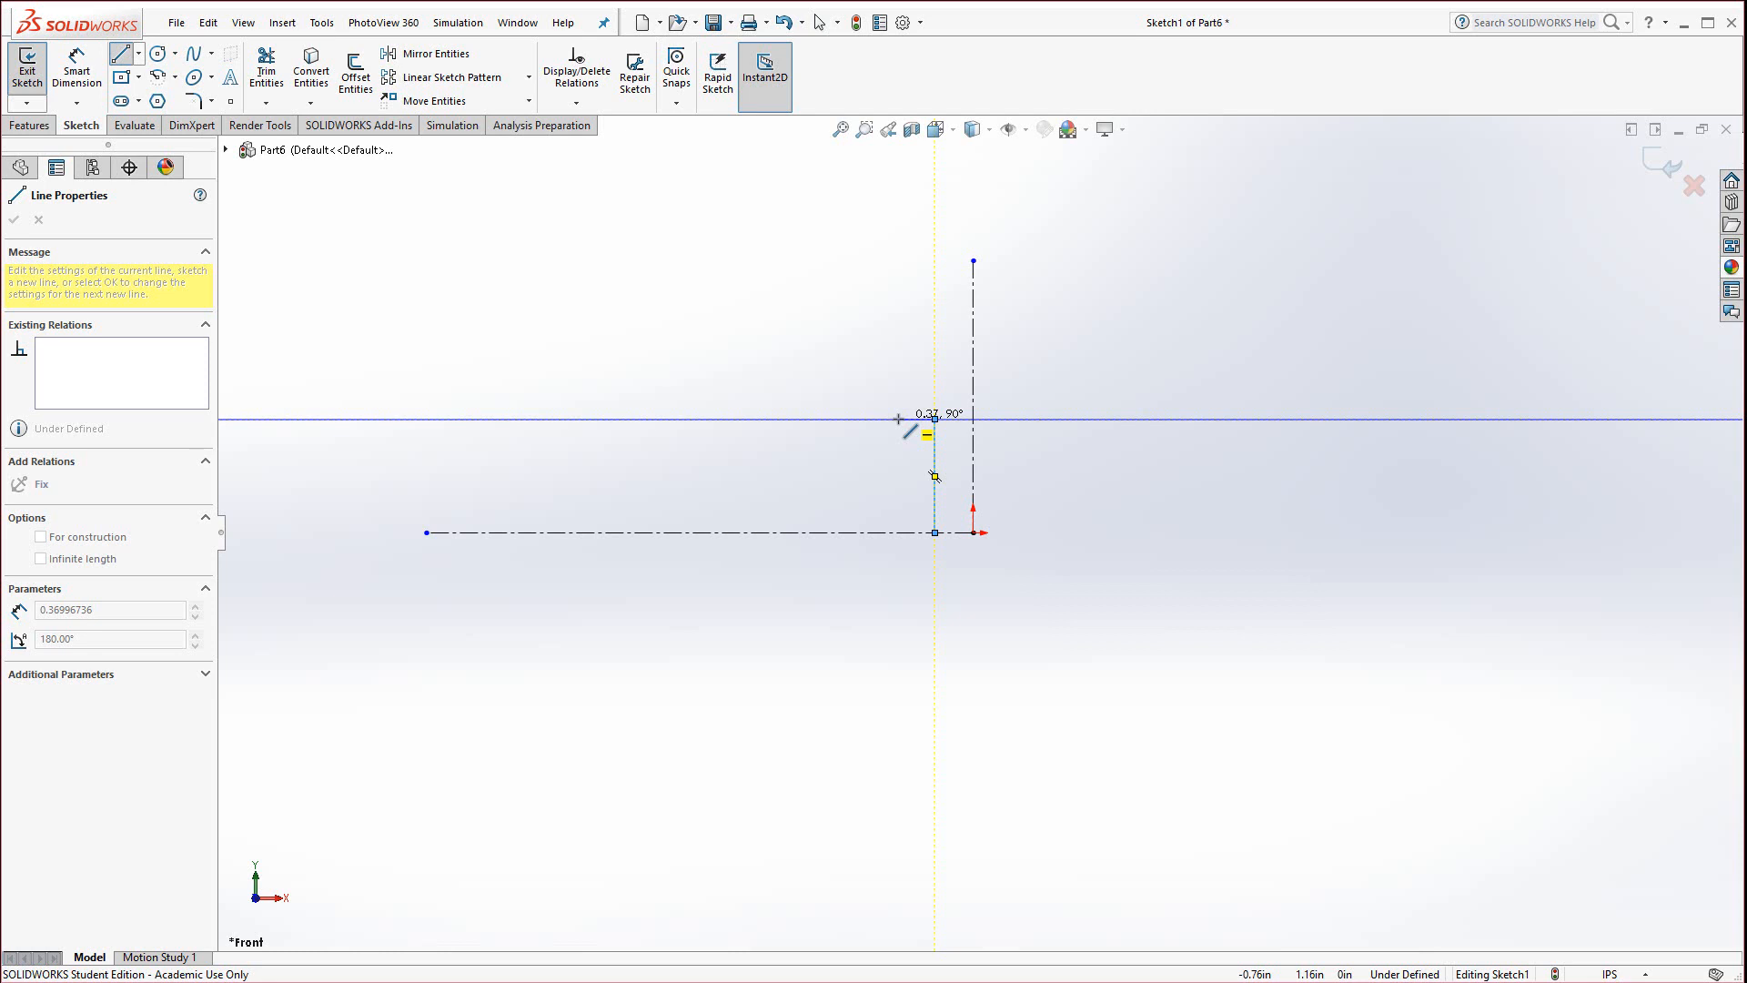
left_click(898, 419)
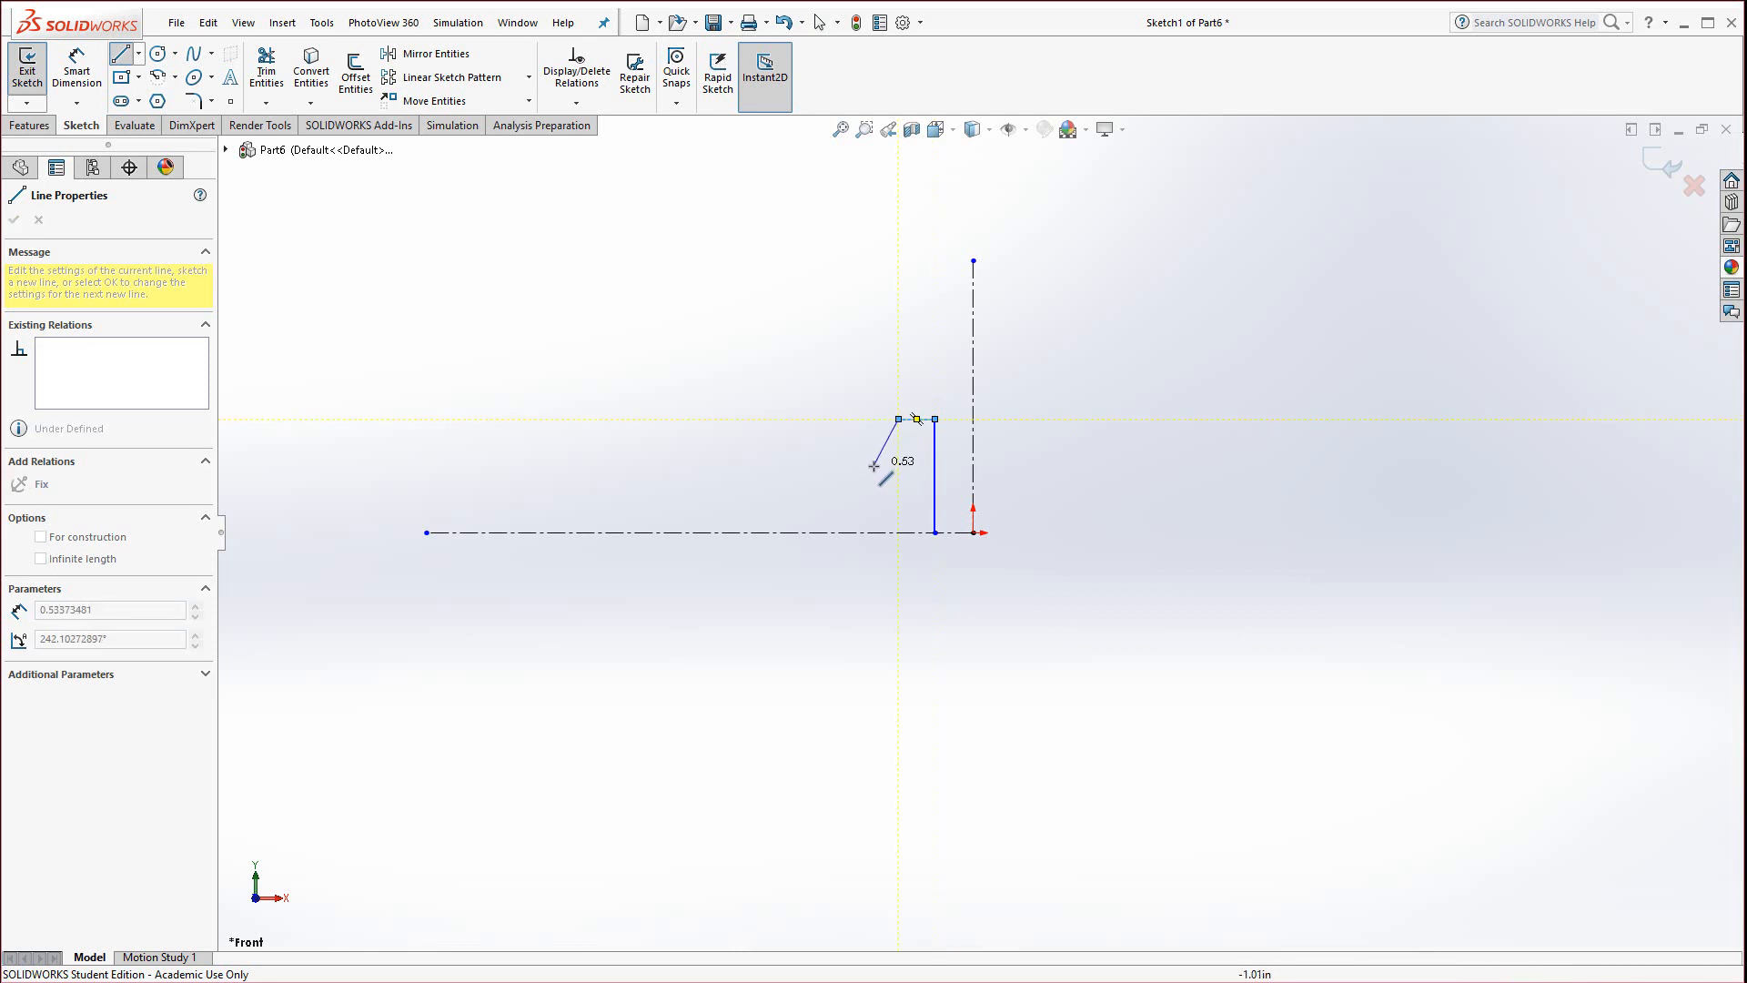
left_click(855, 508)
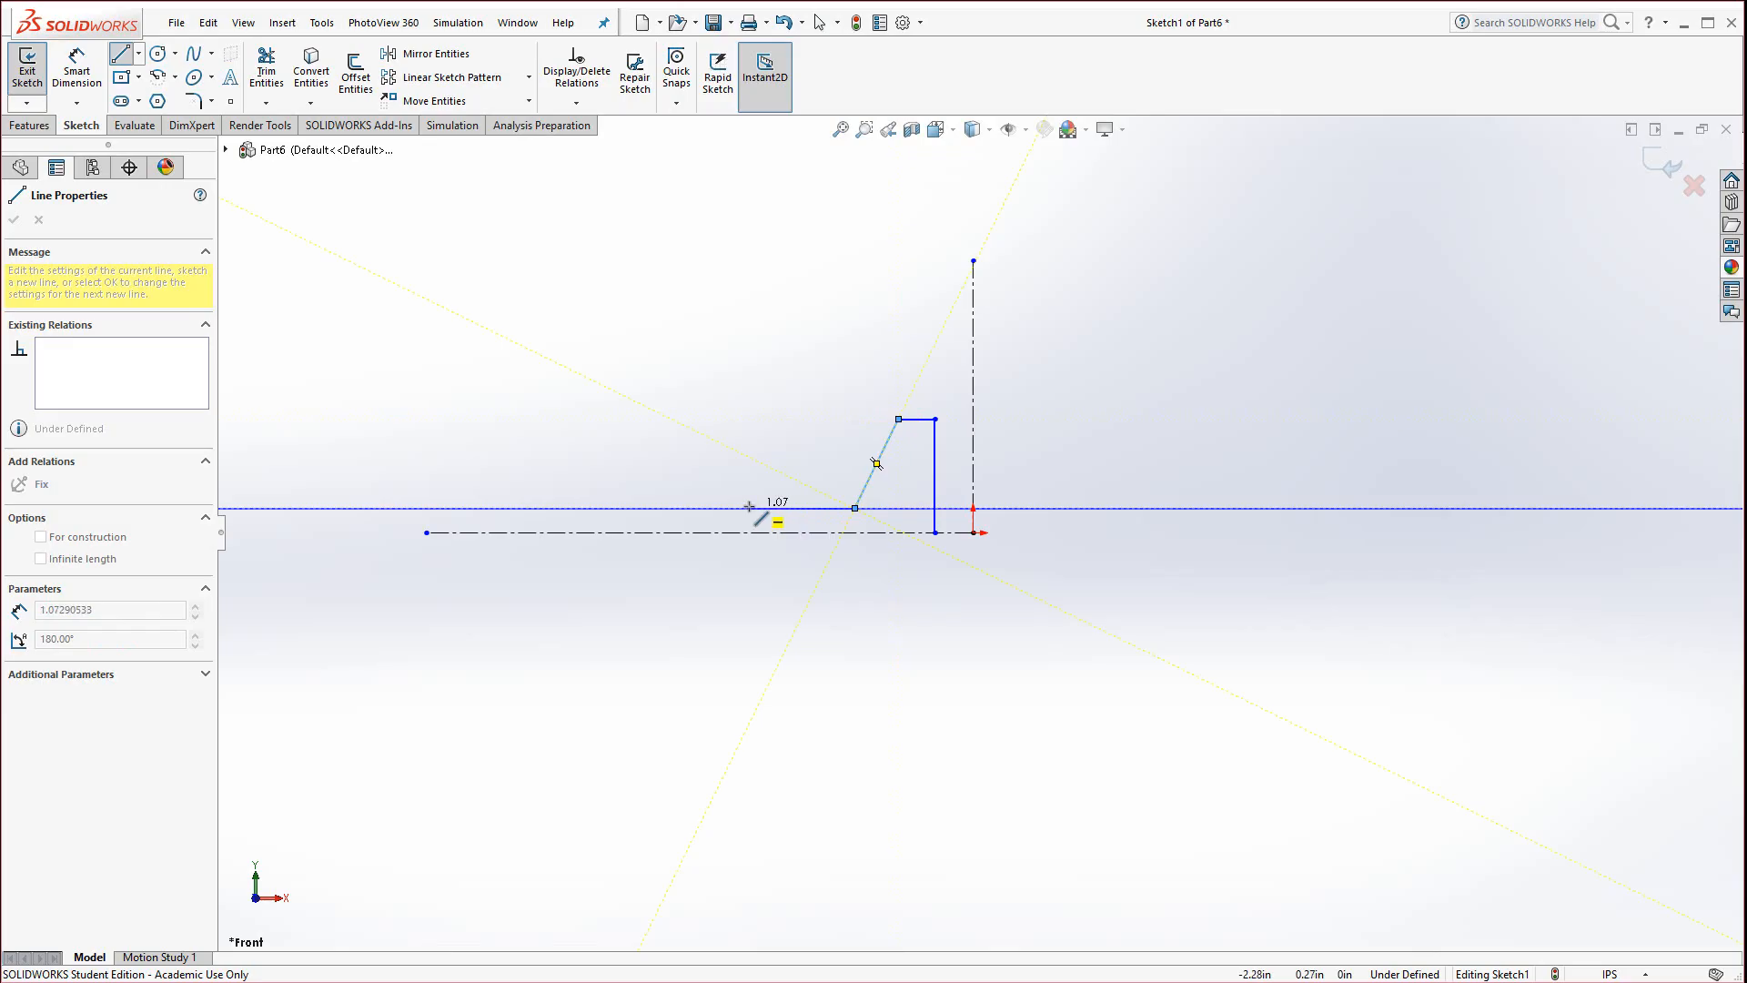
left_click(749, 508)
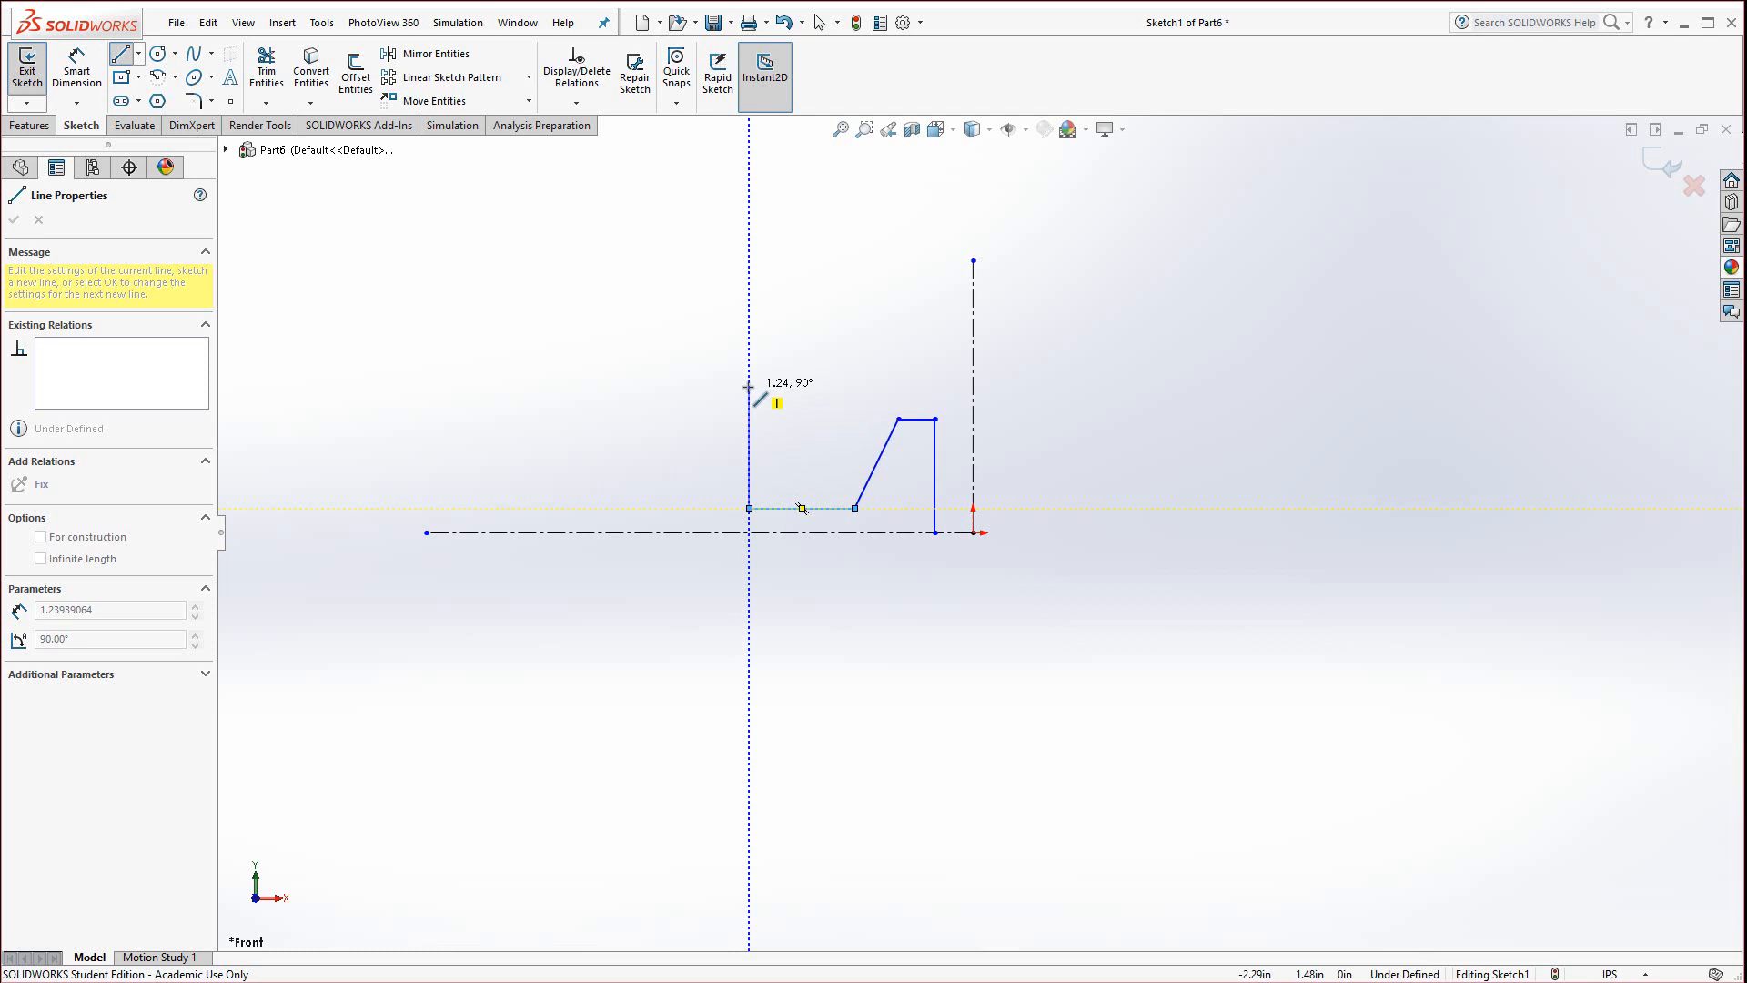
left_click(748, 387)
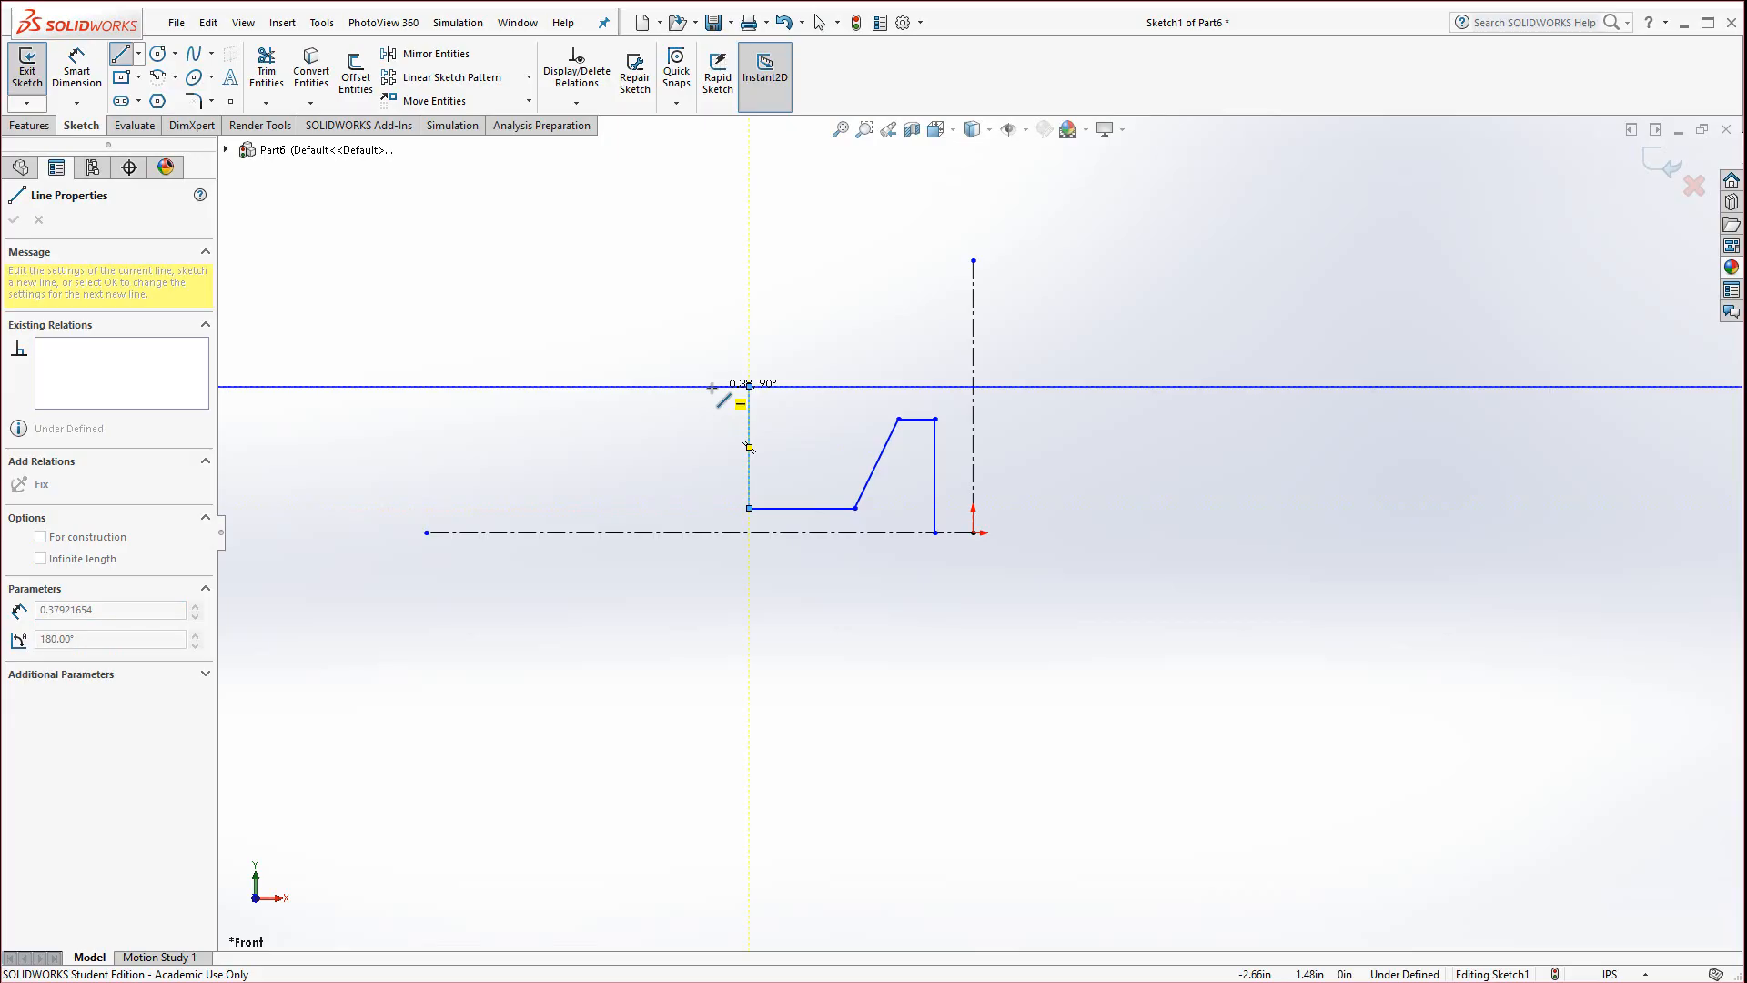
left_click(712, 386)
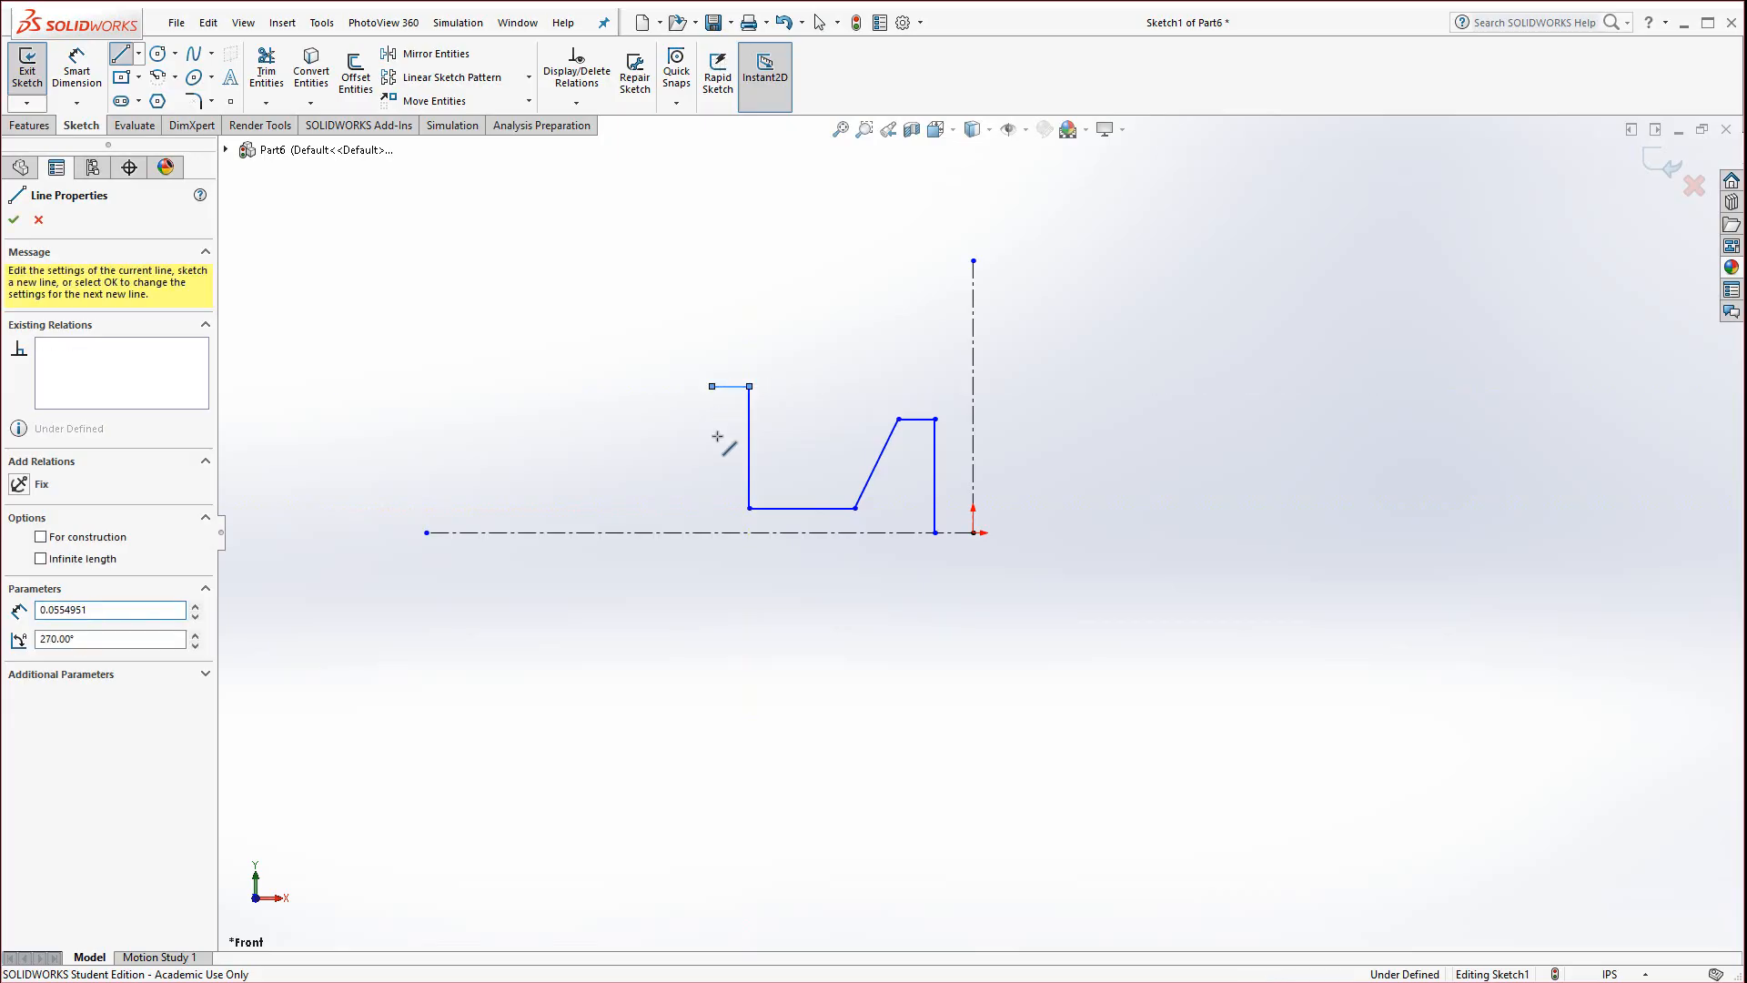
double_click(711, 532)
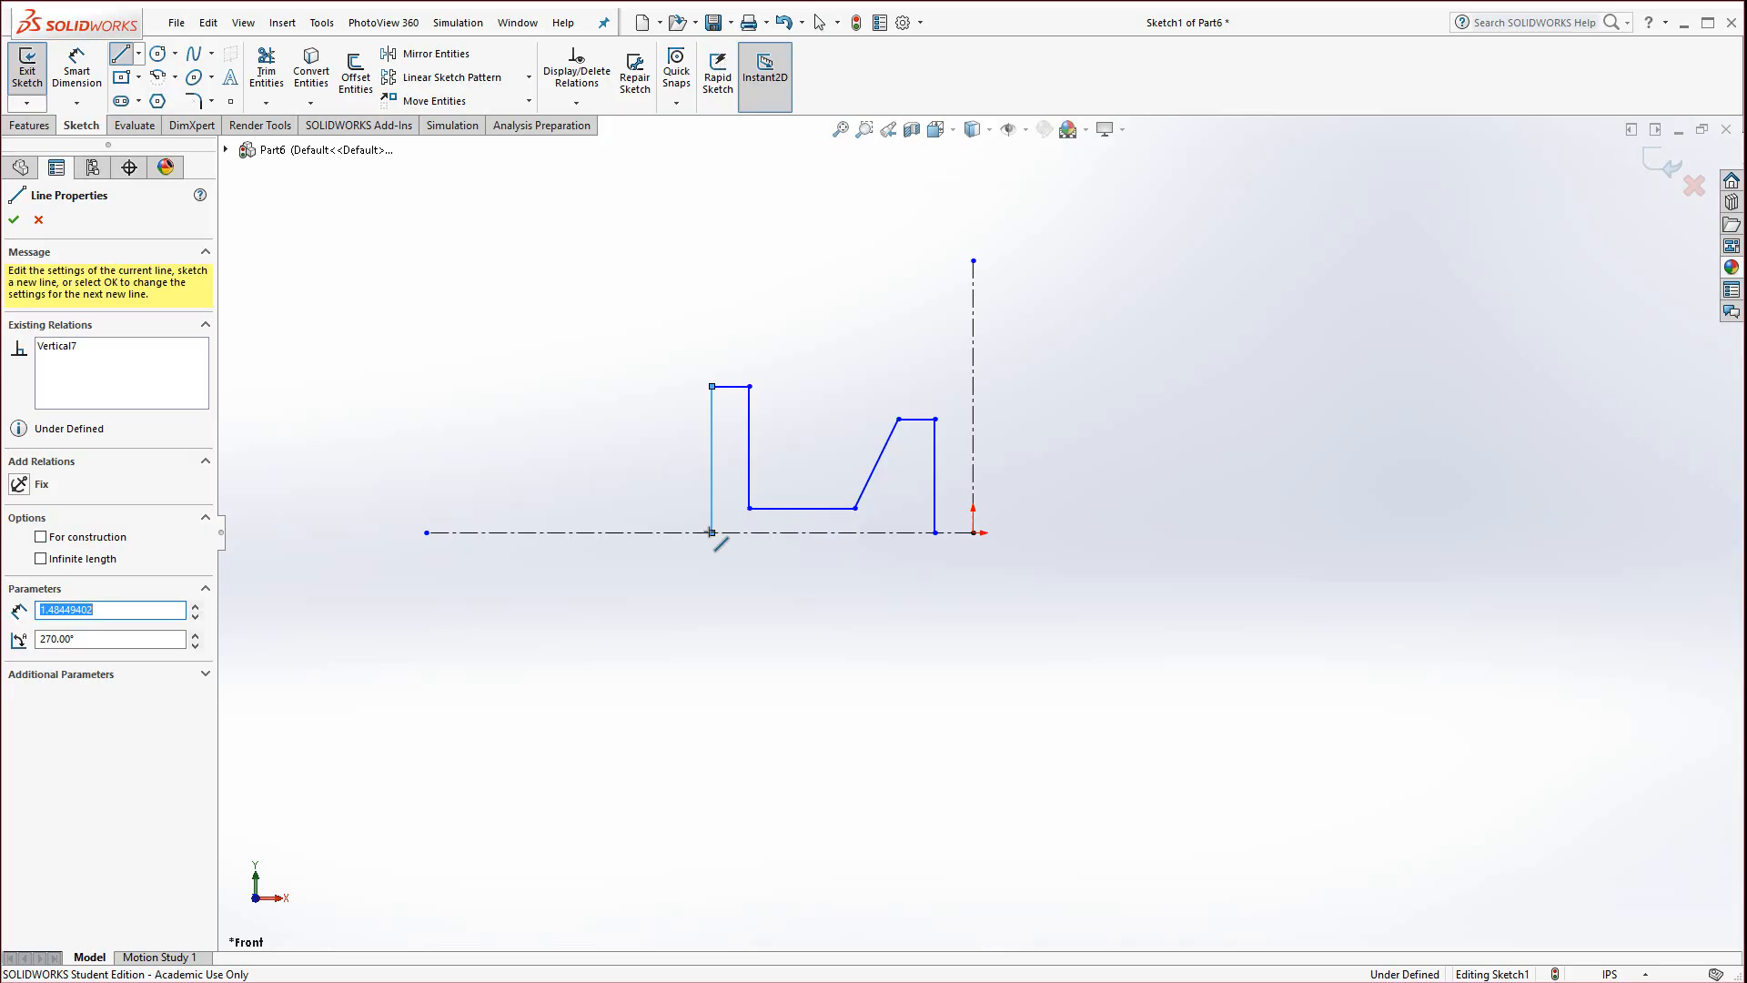
key("Escape")
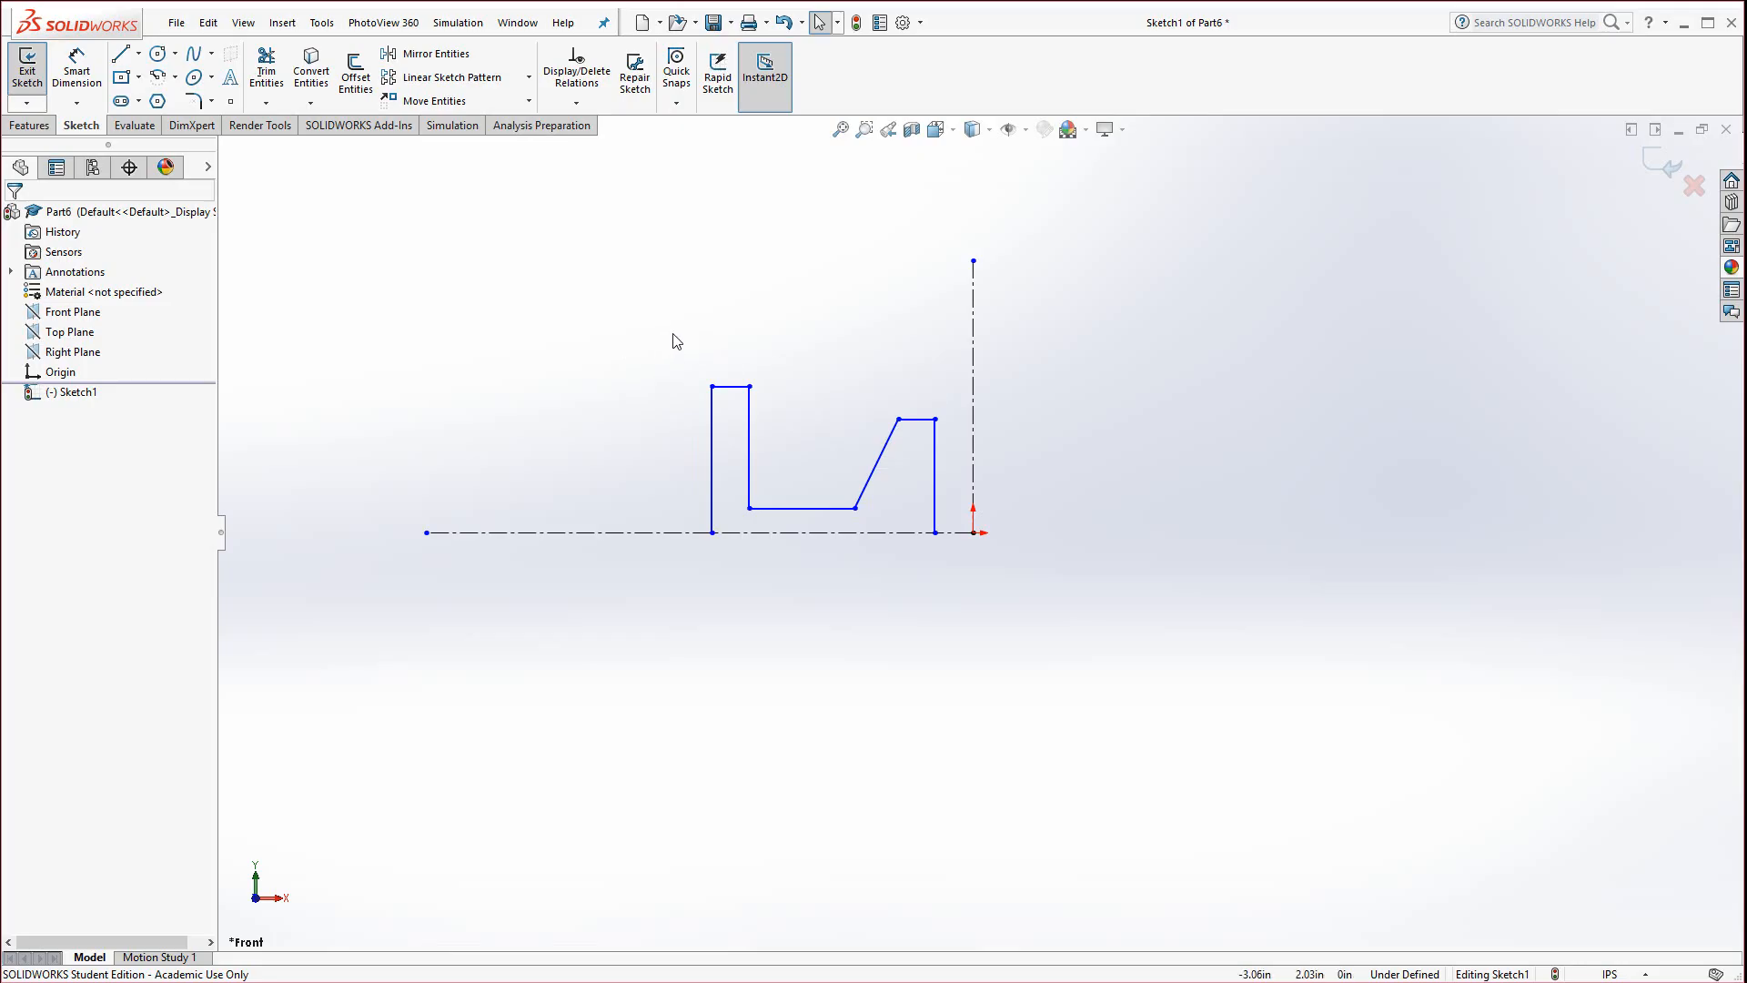
Try mirroring the preselected half-profile lines about the horizontal centerline, and undo the mirror
scroll(769, 276, "down", 1)
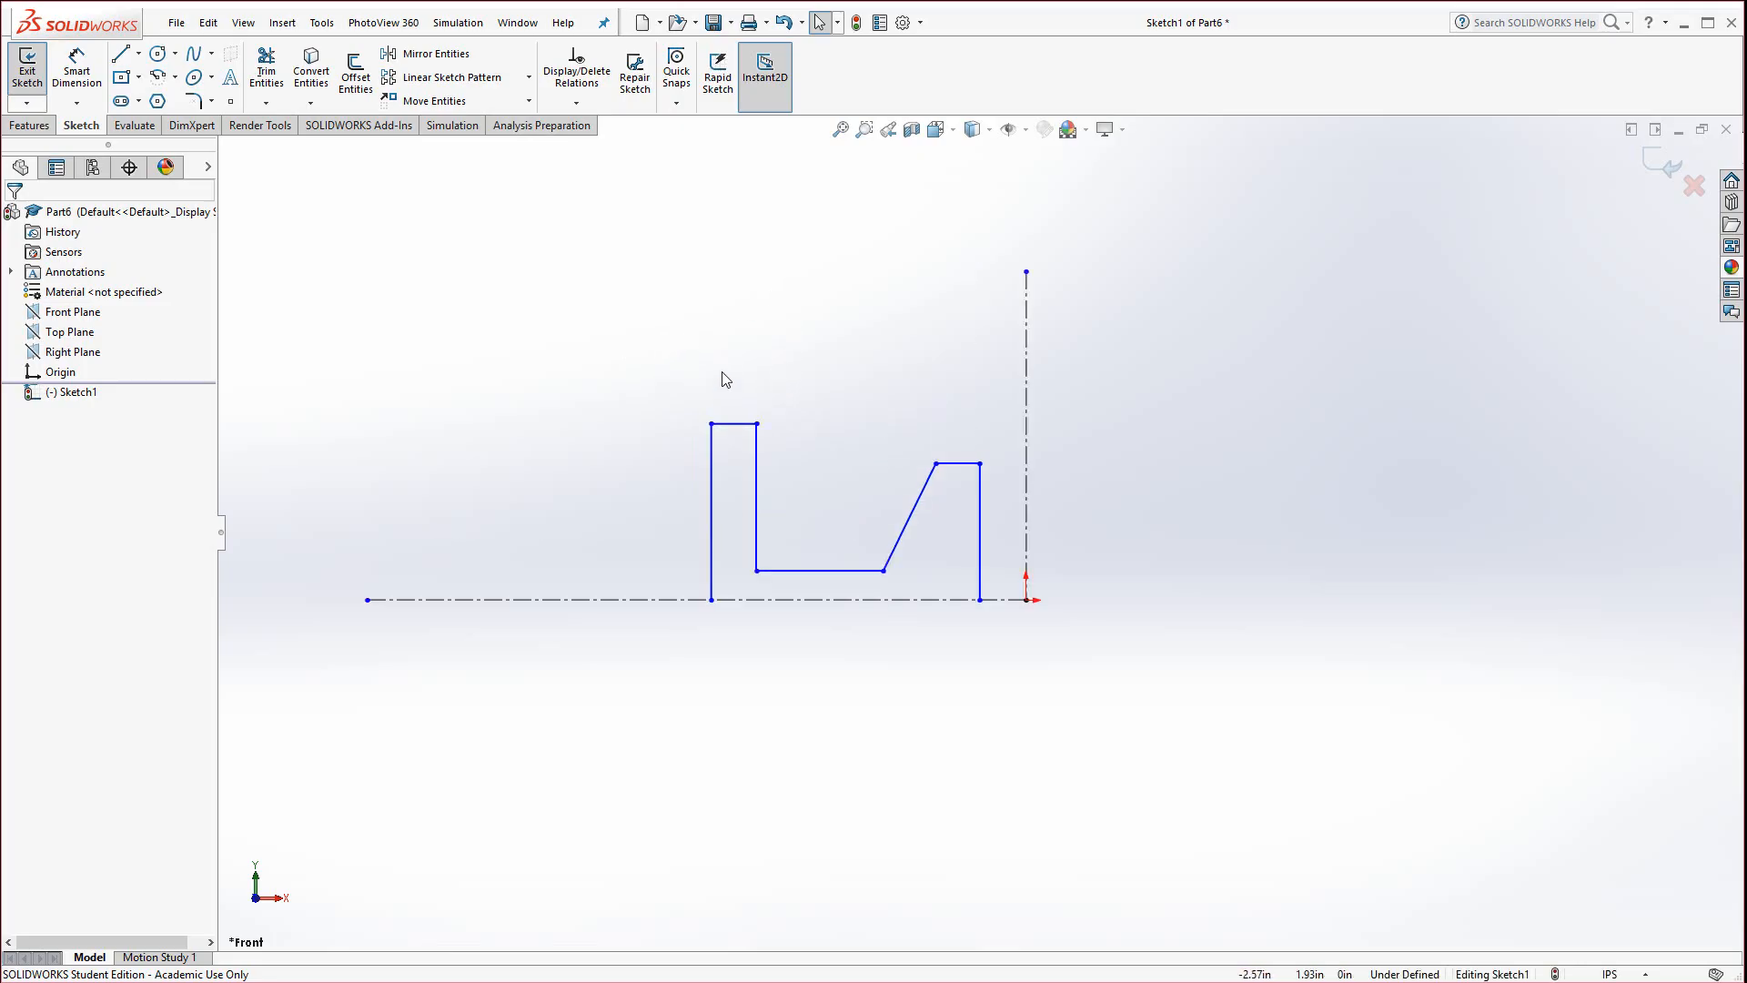
scroll(725, 379, "down", 1)
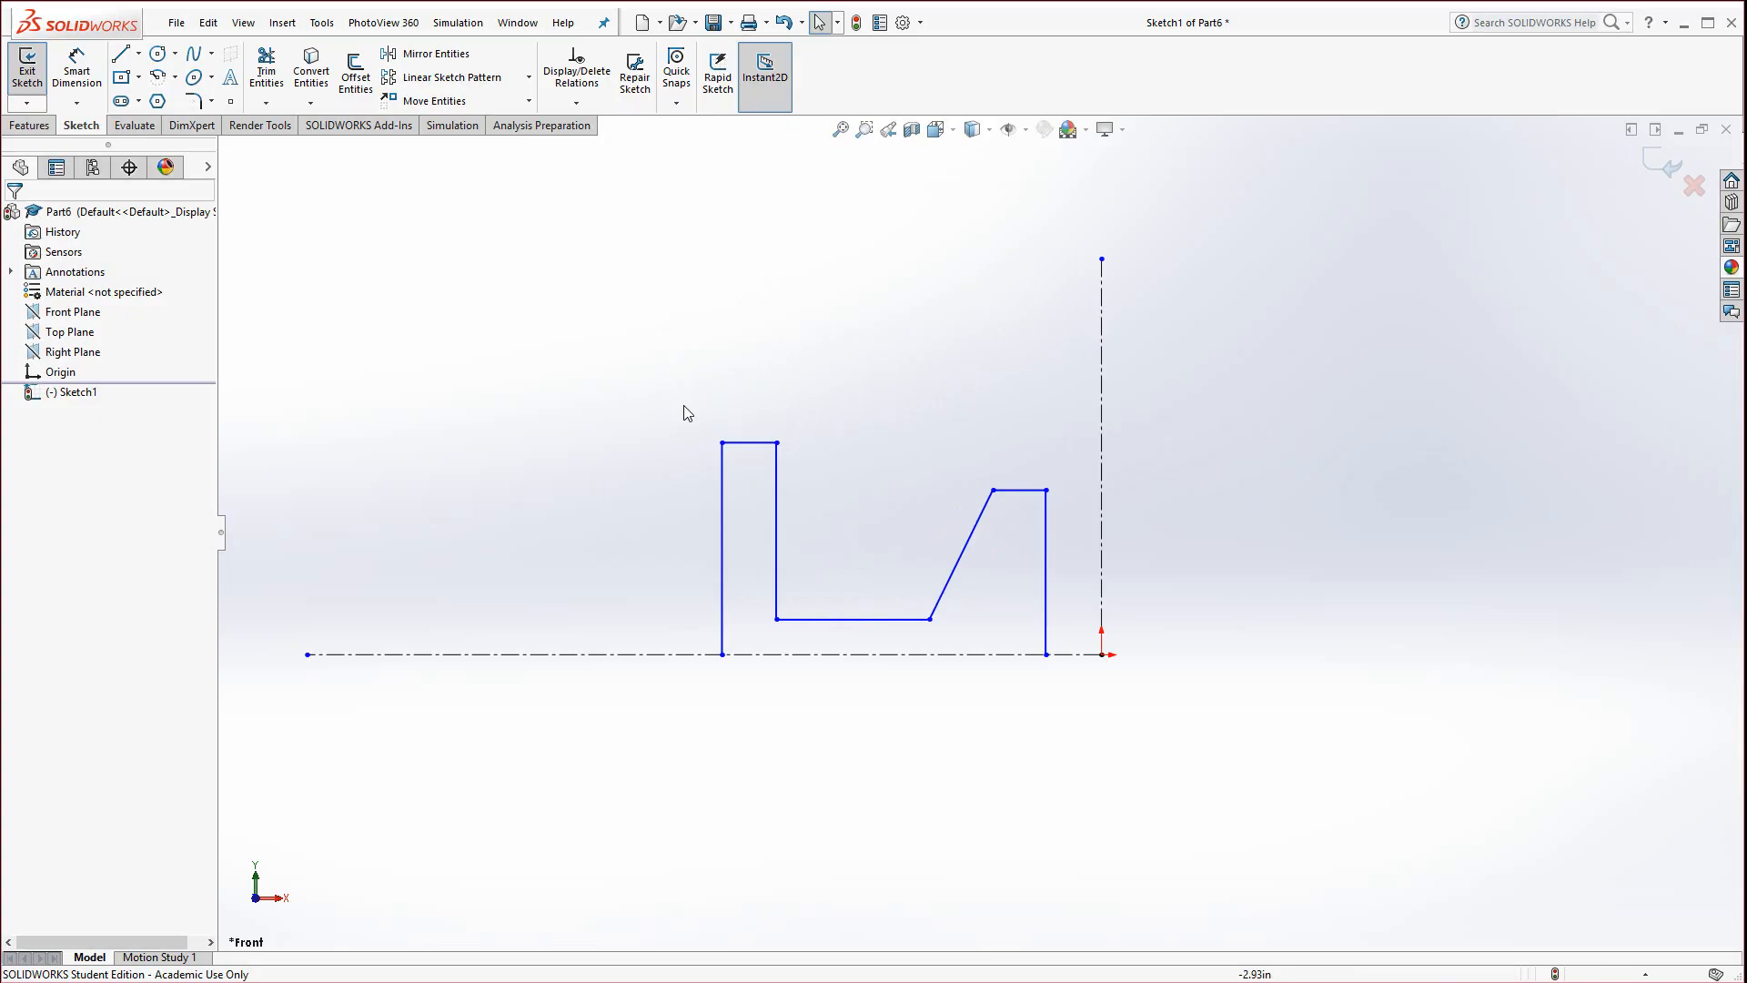
mouse_move(683, 400)
left_mouse_down()
mouse_move(786, 524)
mouse_move(1083, 752)
left_mouse_up()
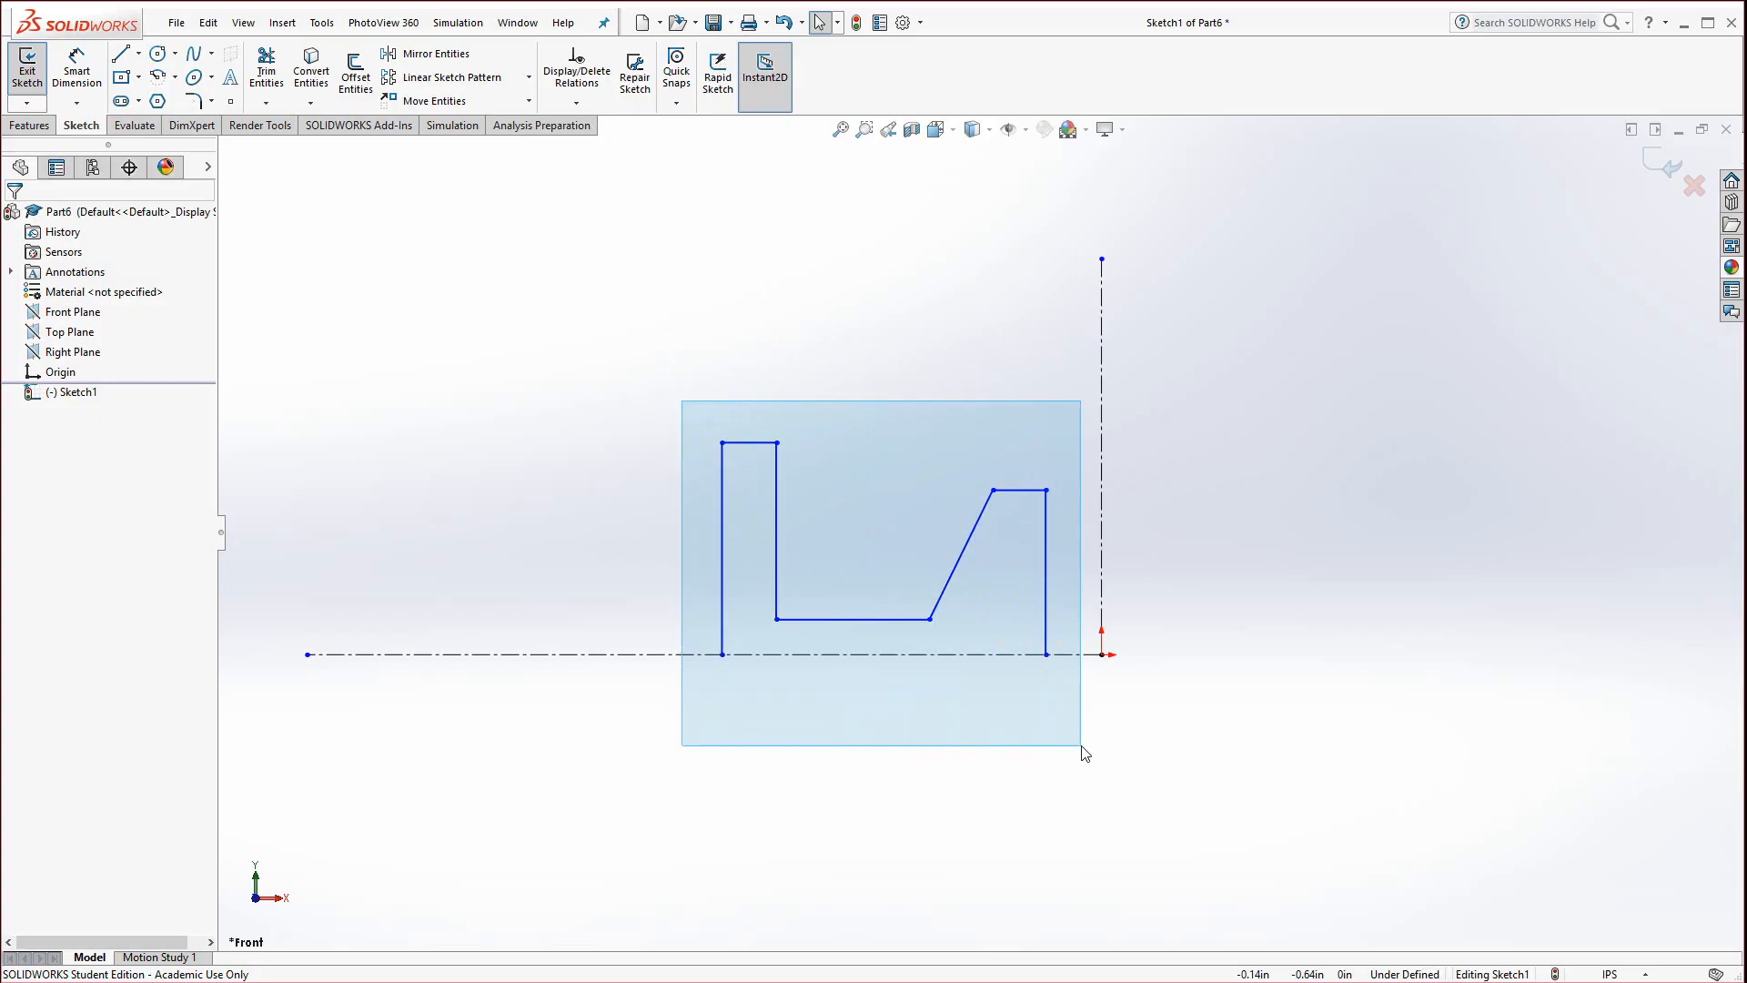
left_click_drag(1084, 752, 1083, 752)
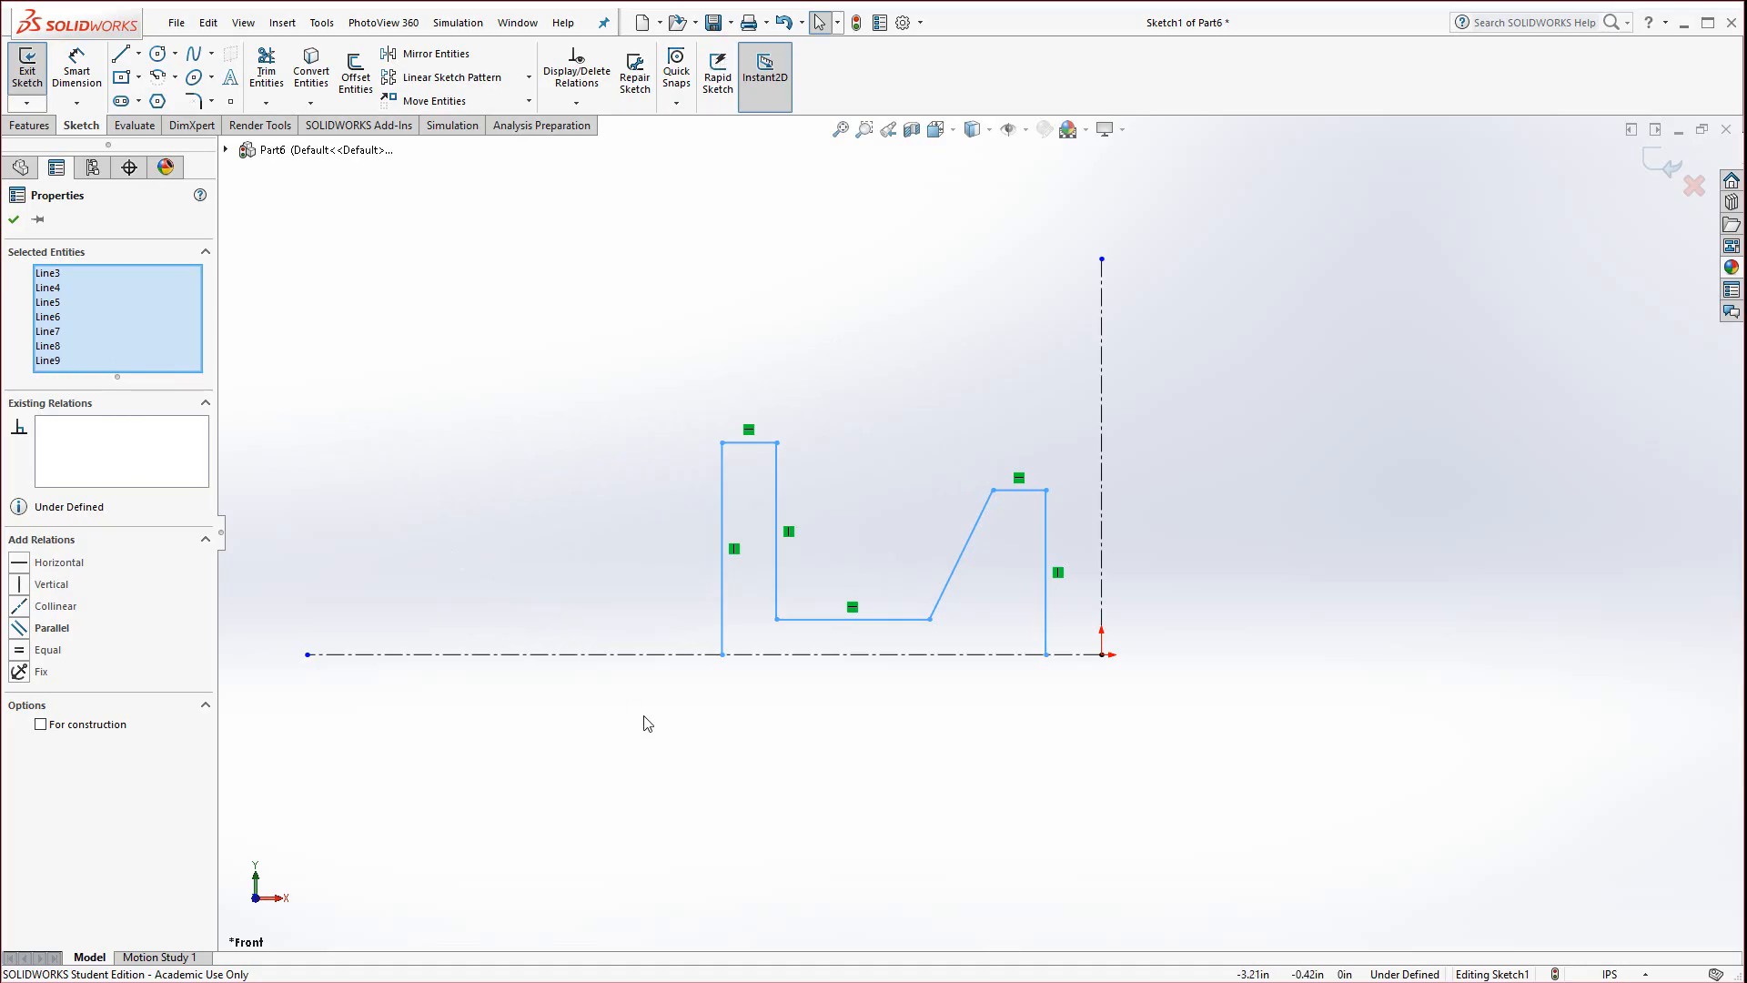
left_click(782, 659, "ctrl")
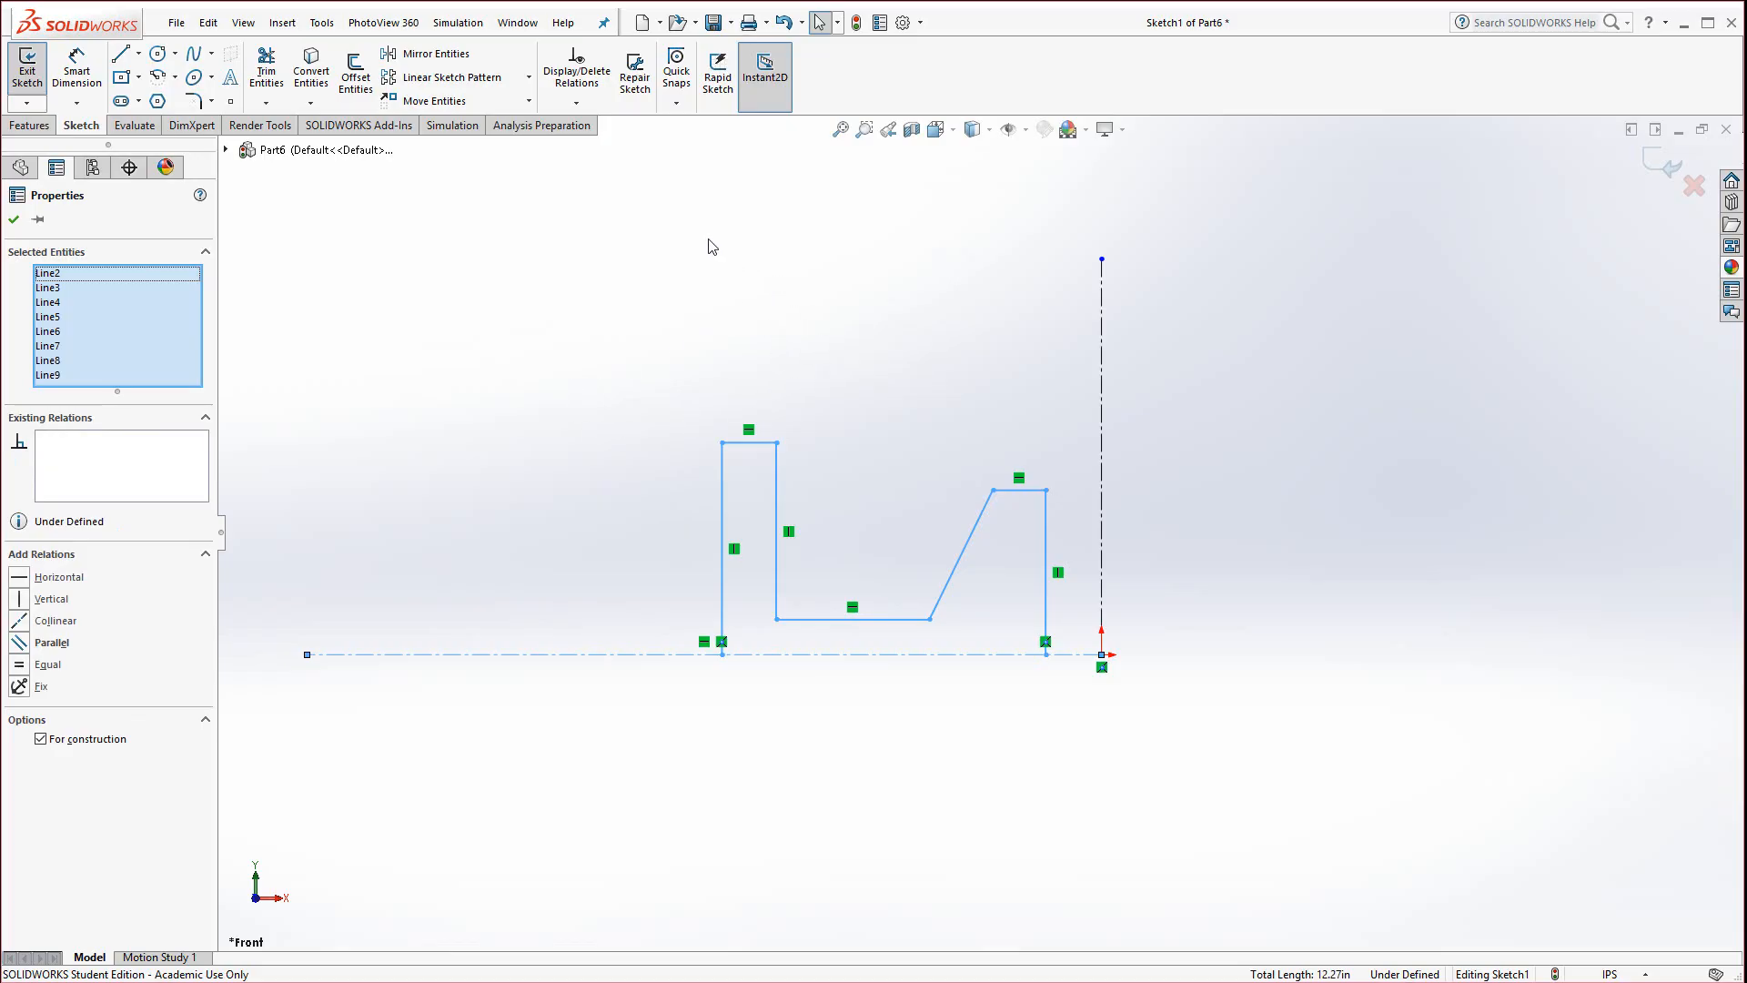
left_click(414, 57)
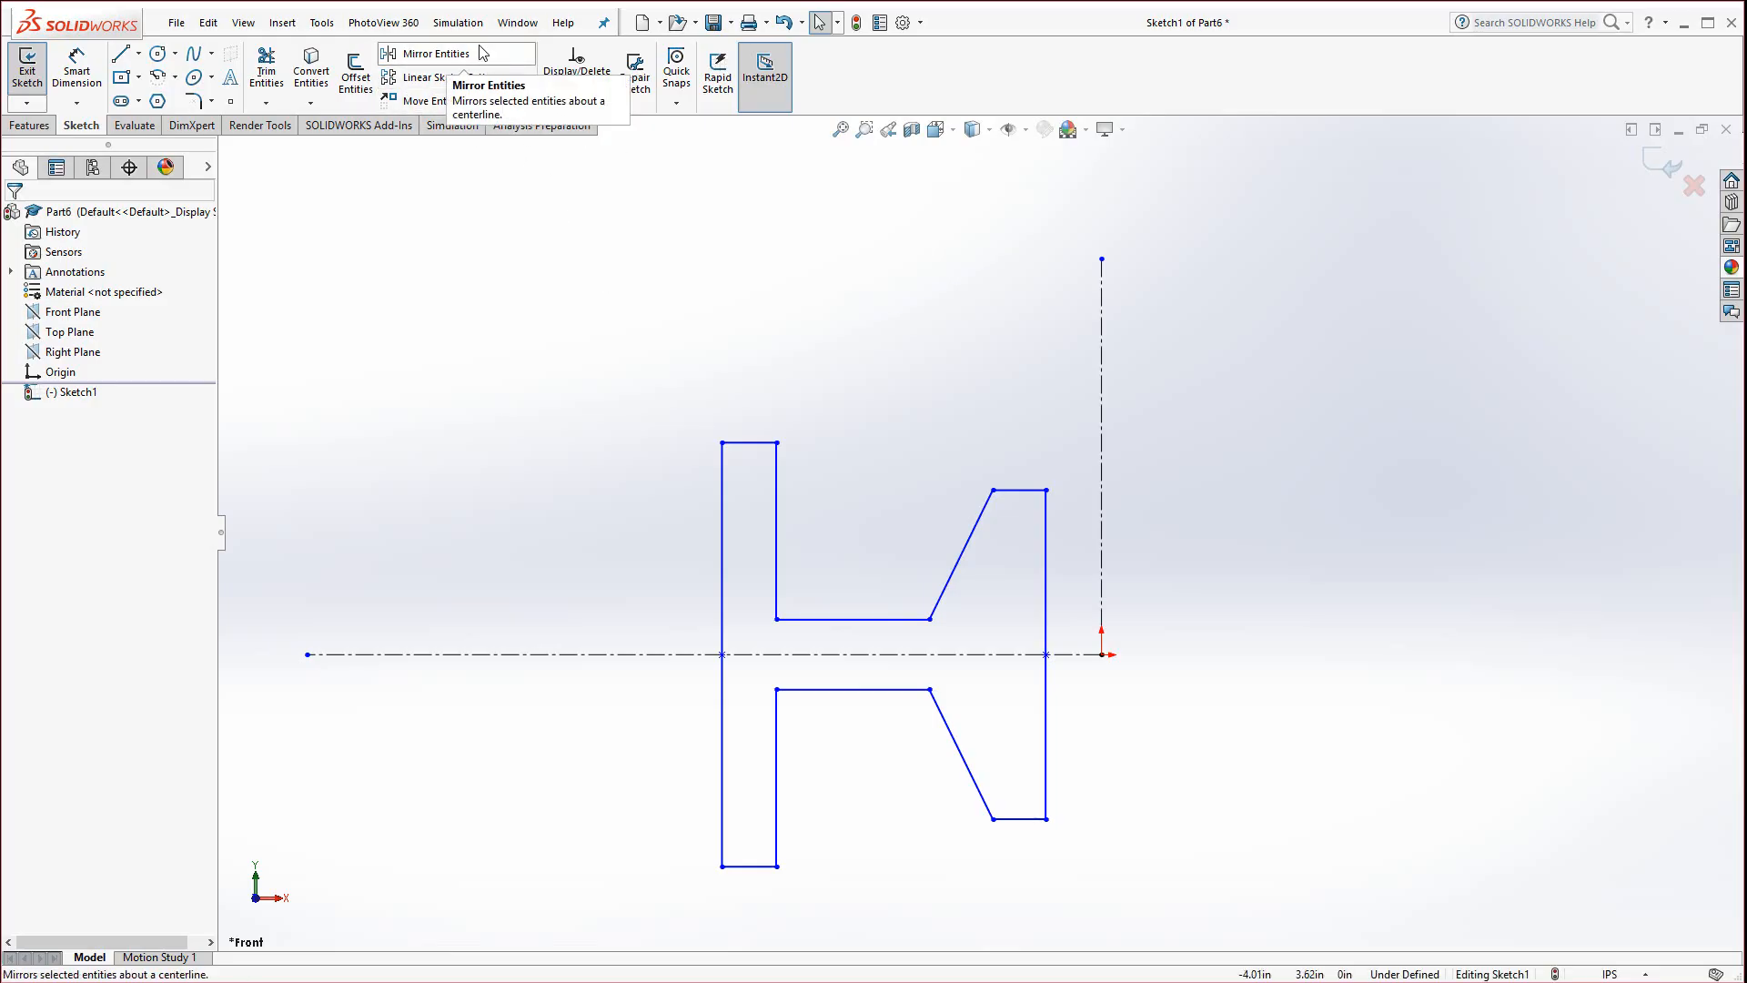
left_click(783, 22)
left_click(574, 269)
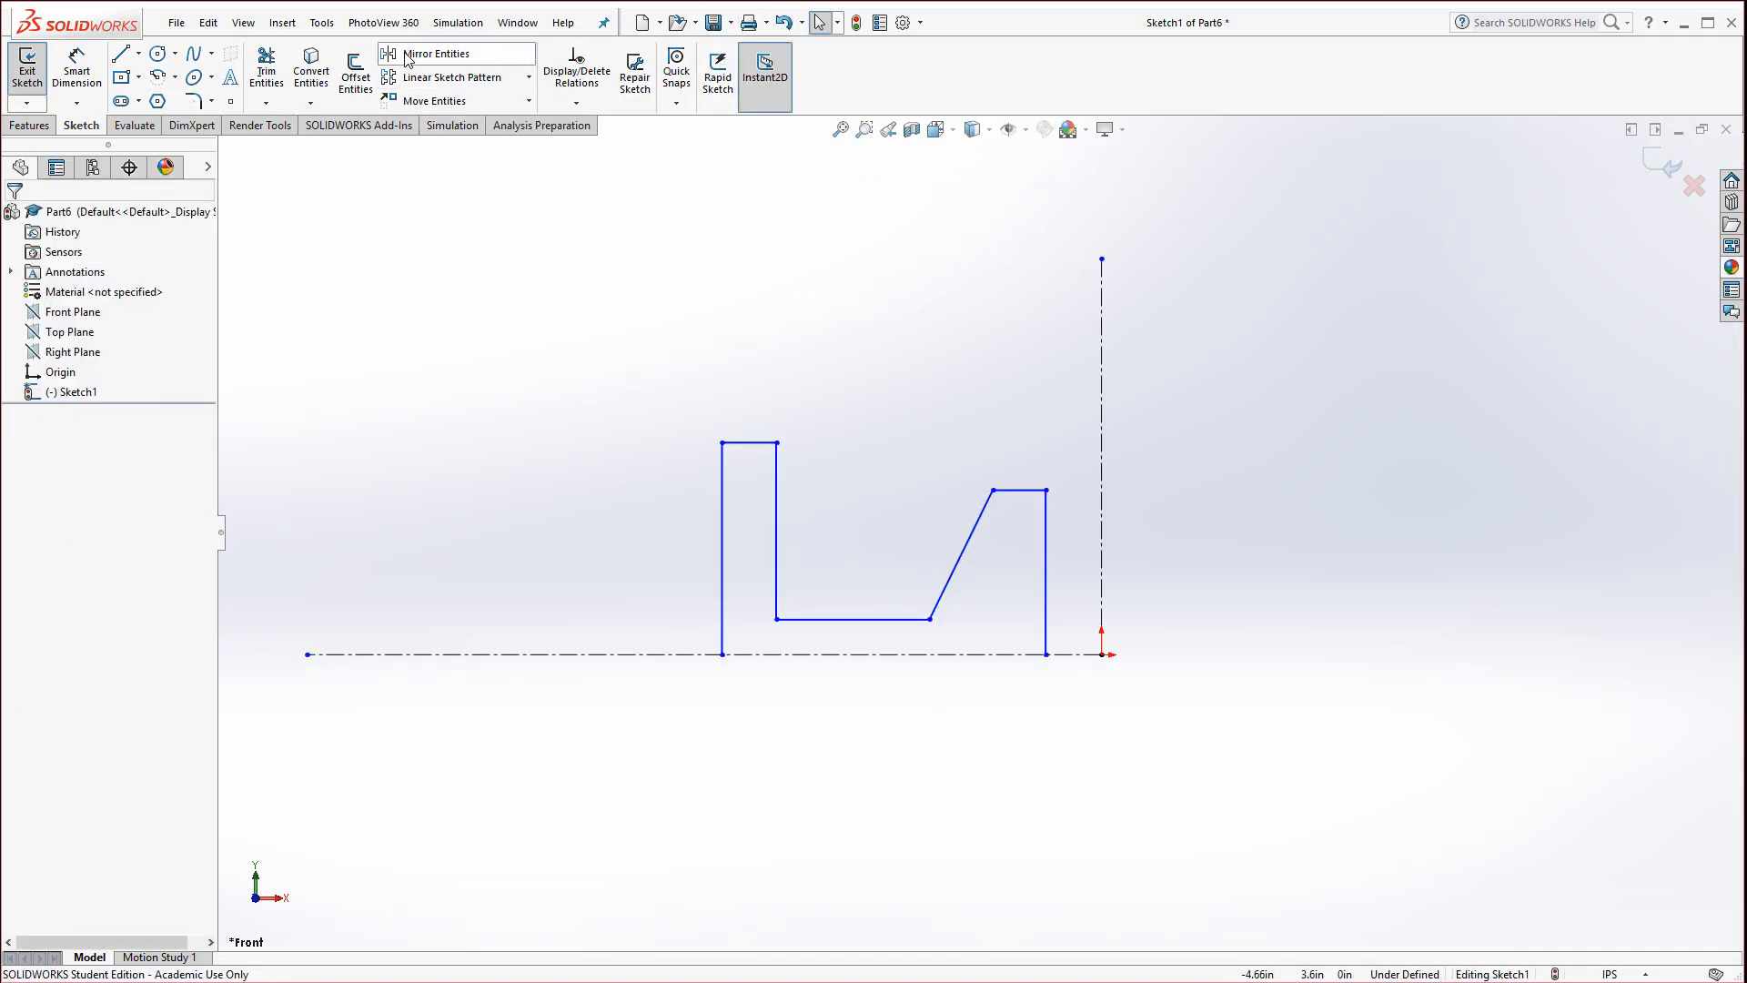
Mirror the seven half-profile lines about the horizontal centerline with Mirror Entities, keeping the originals as a copy
left_click(428, 54)
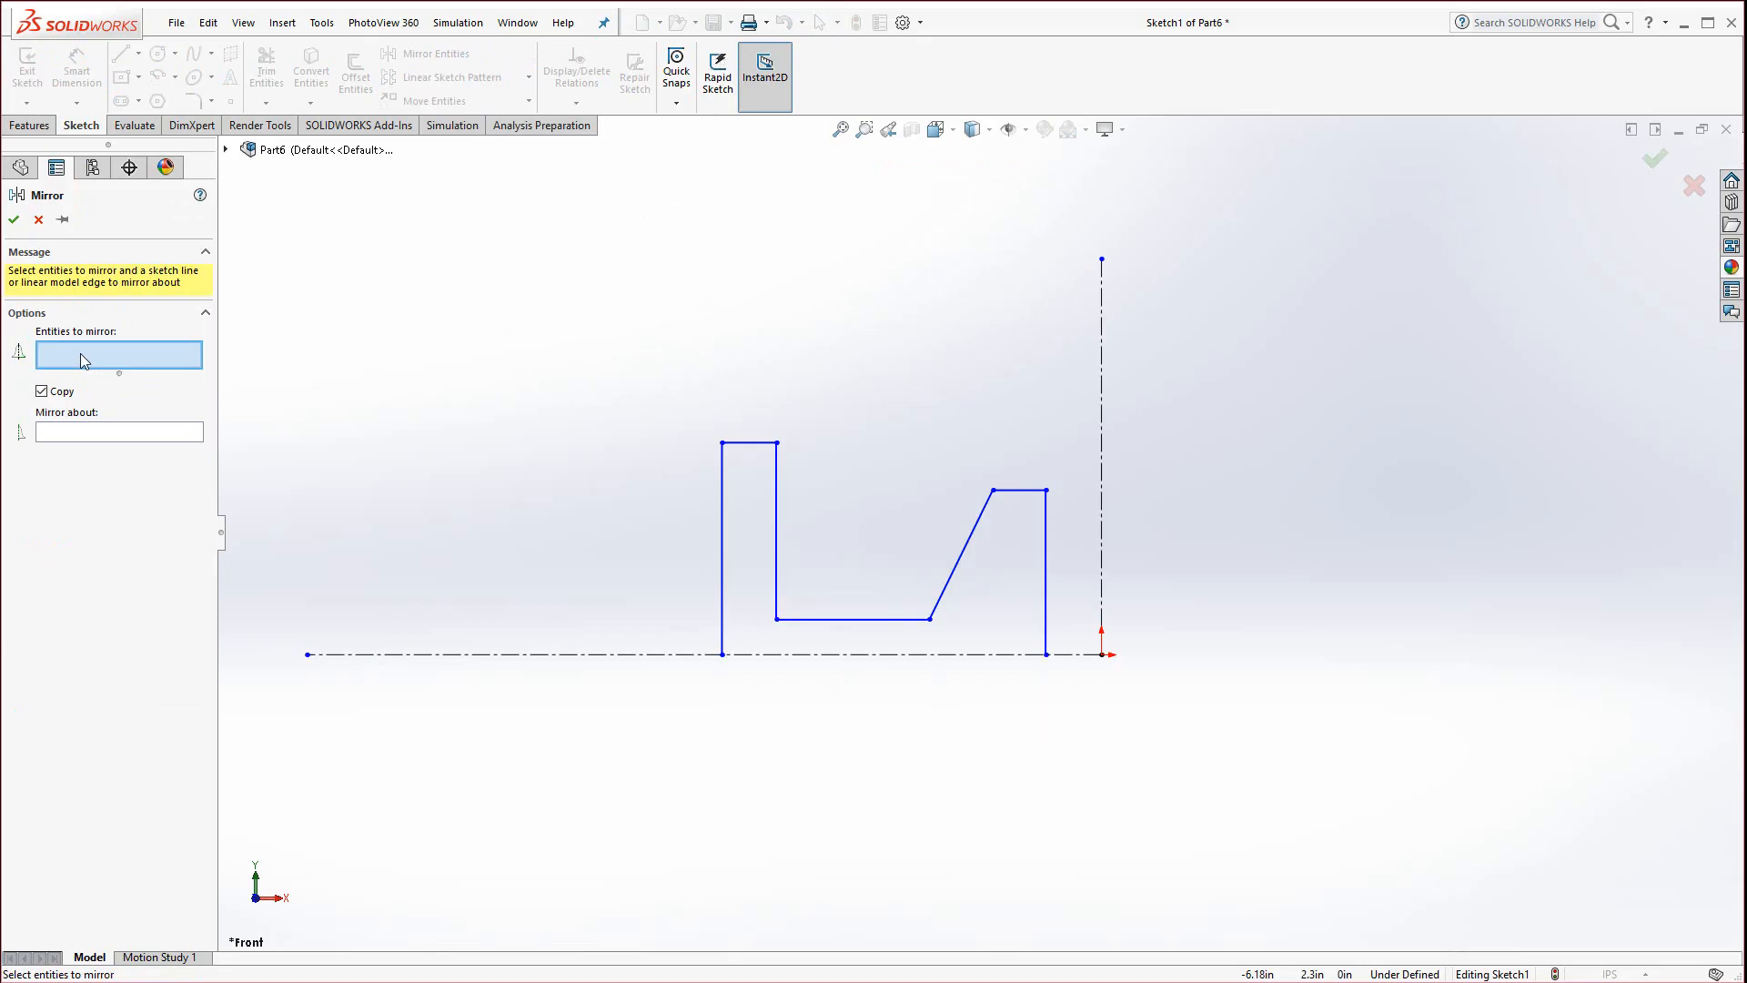
left_click(723, 571)
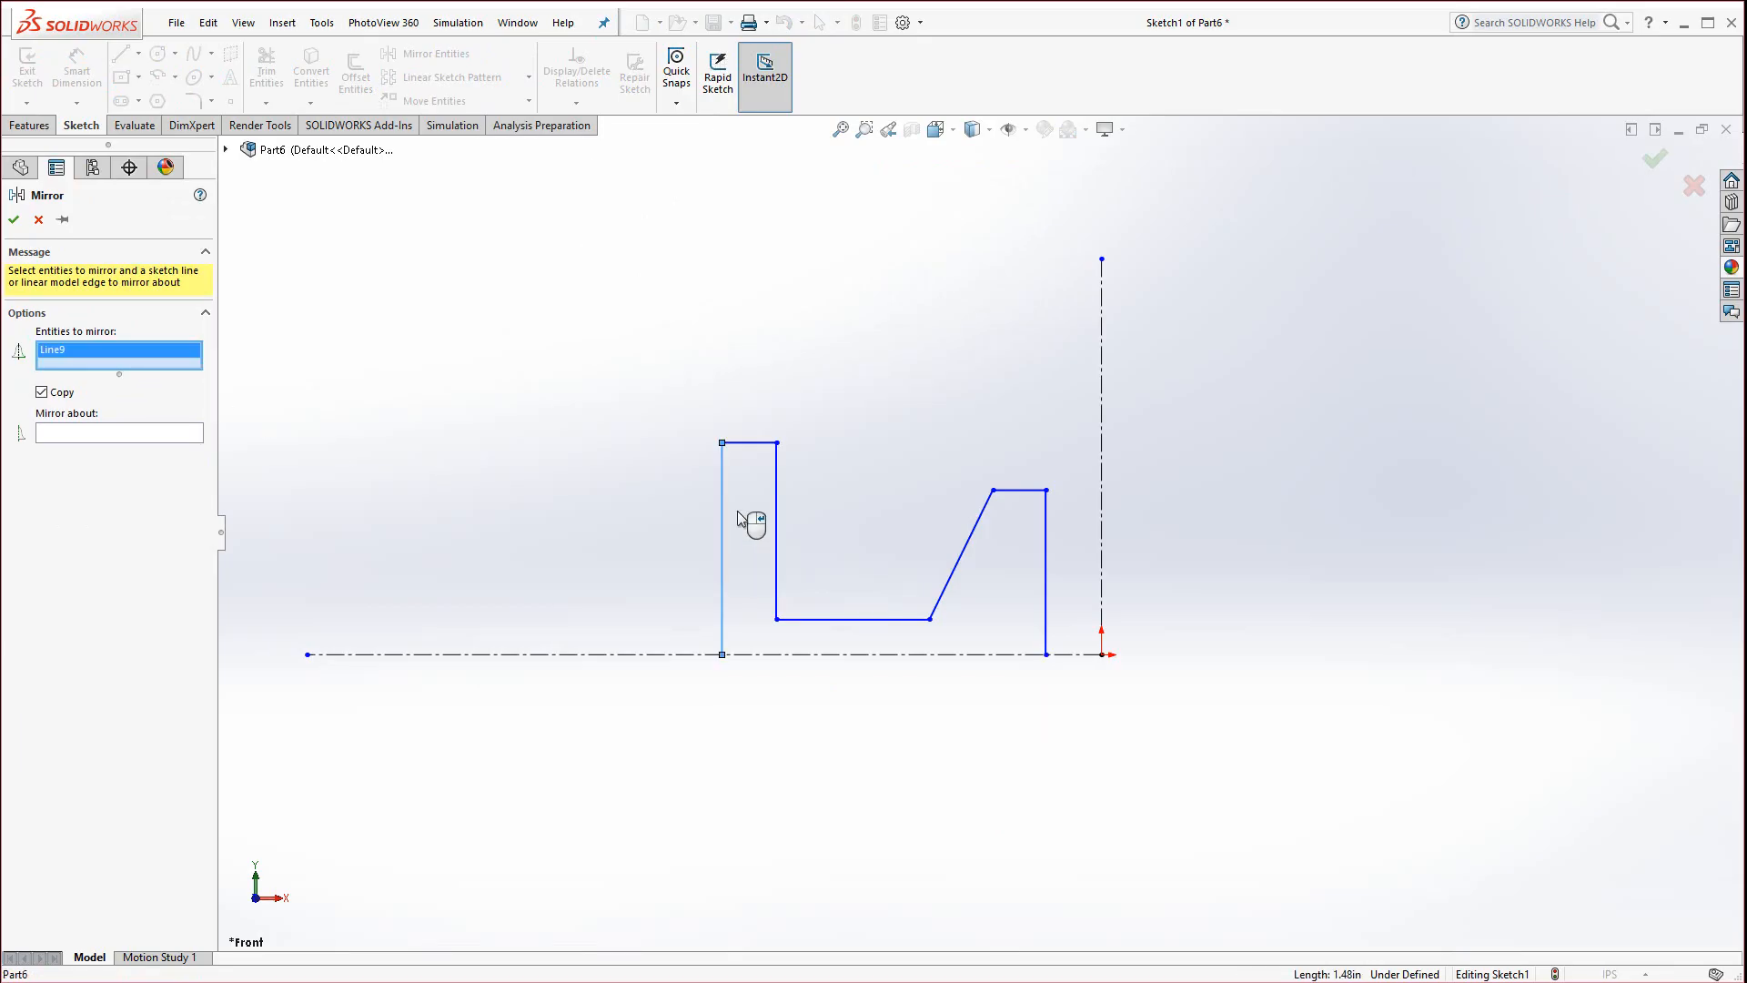
left_click(751, 443)
left_click(777, 516)
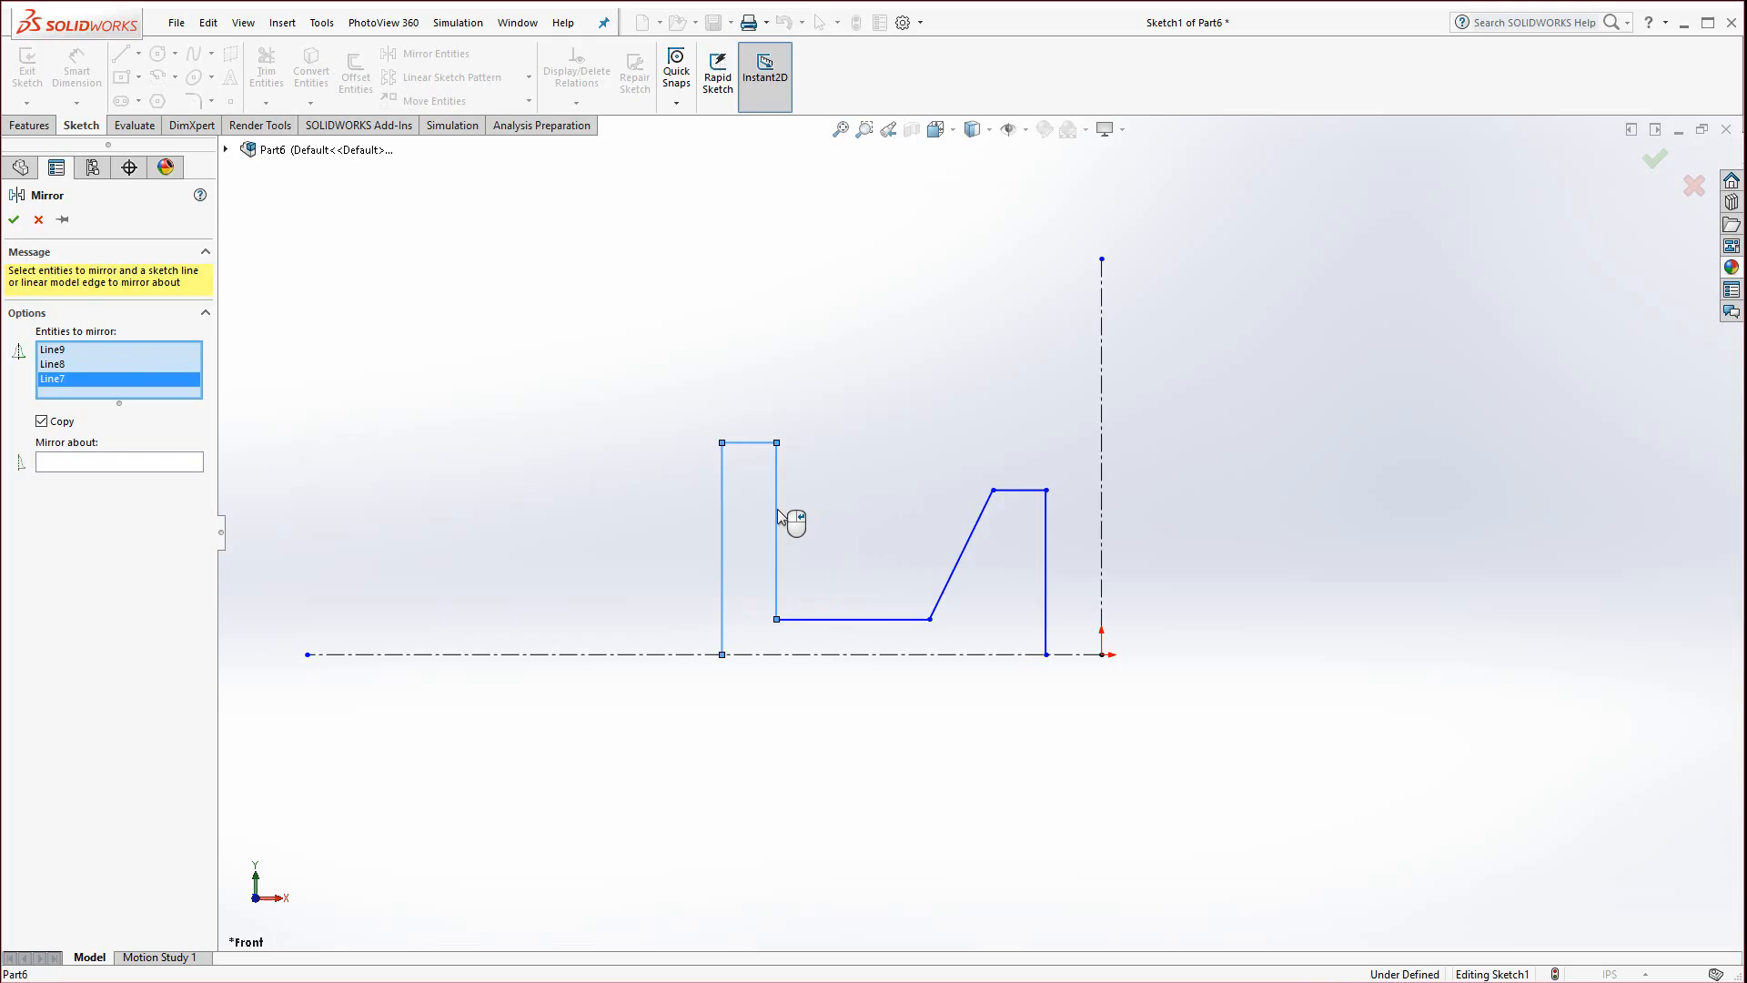
left_click(851, 619)
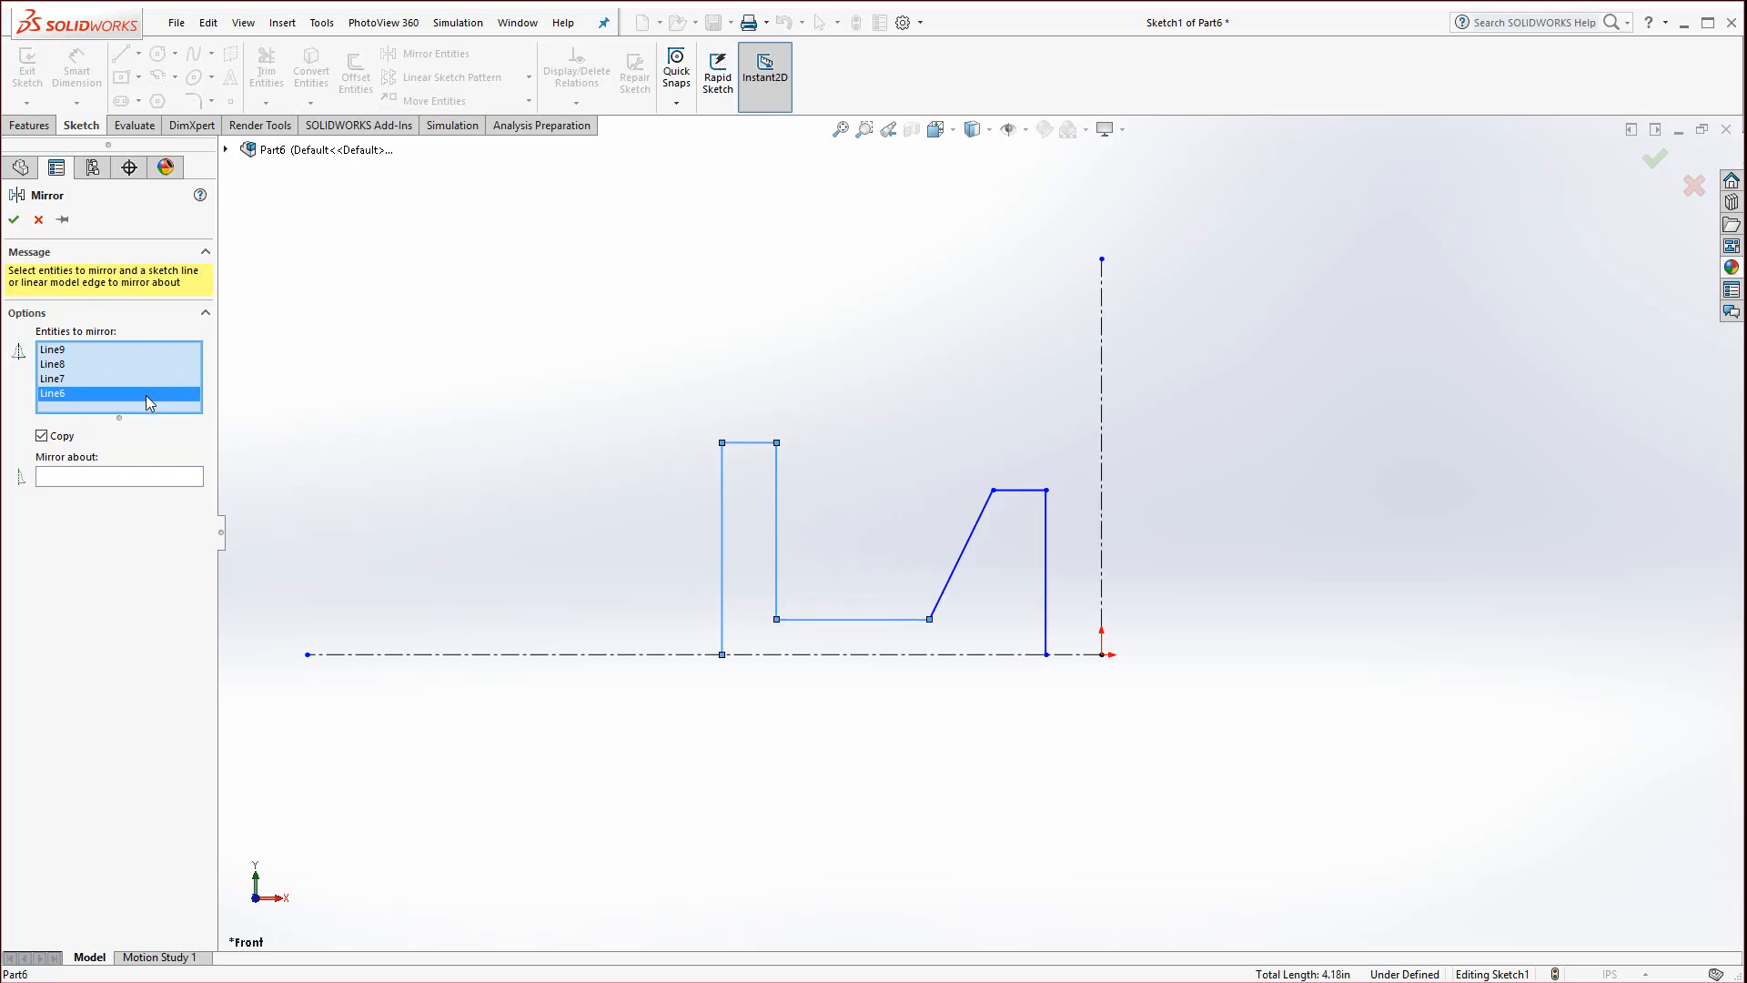
left_click(962, 557)
left_click(1017, 493)
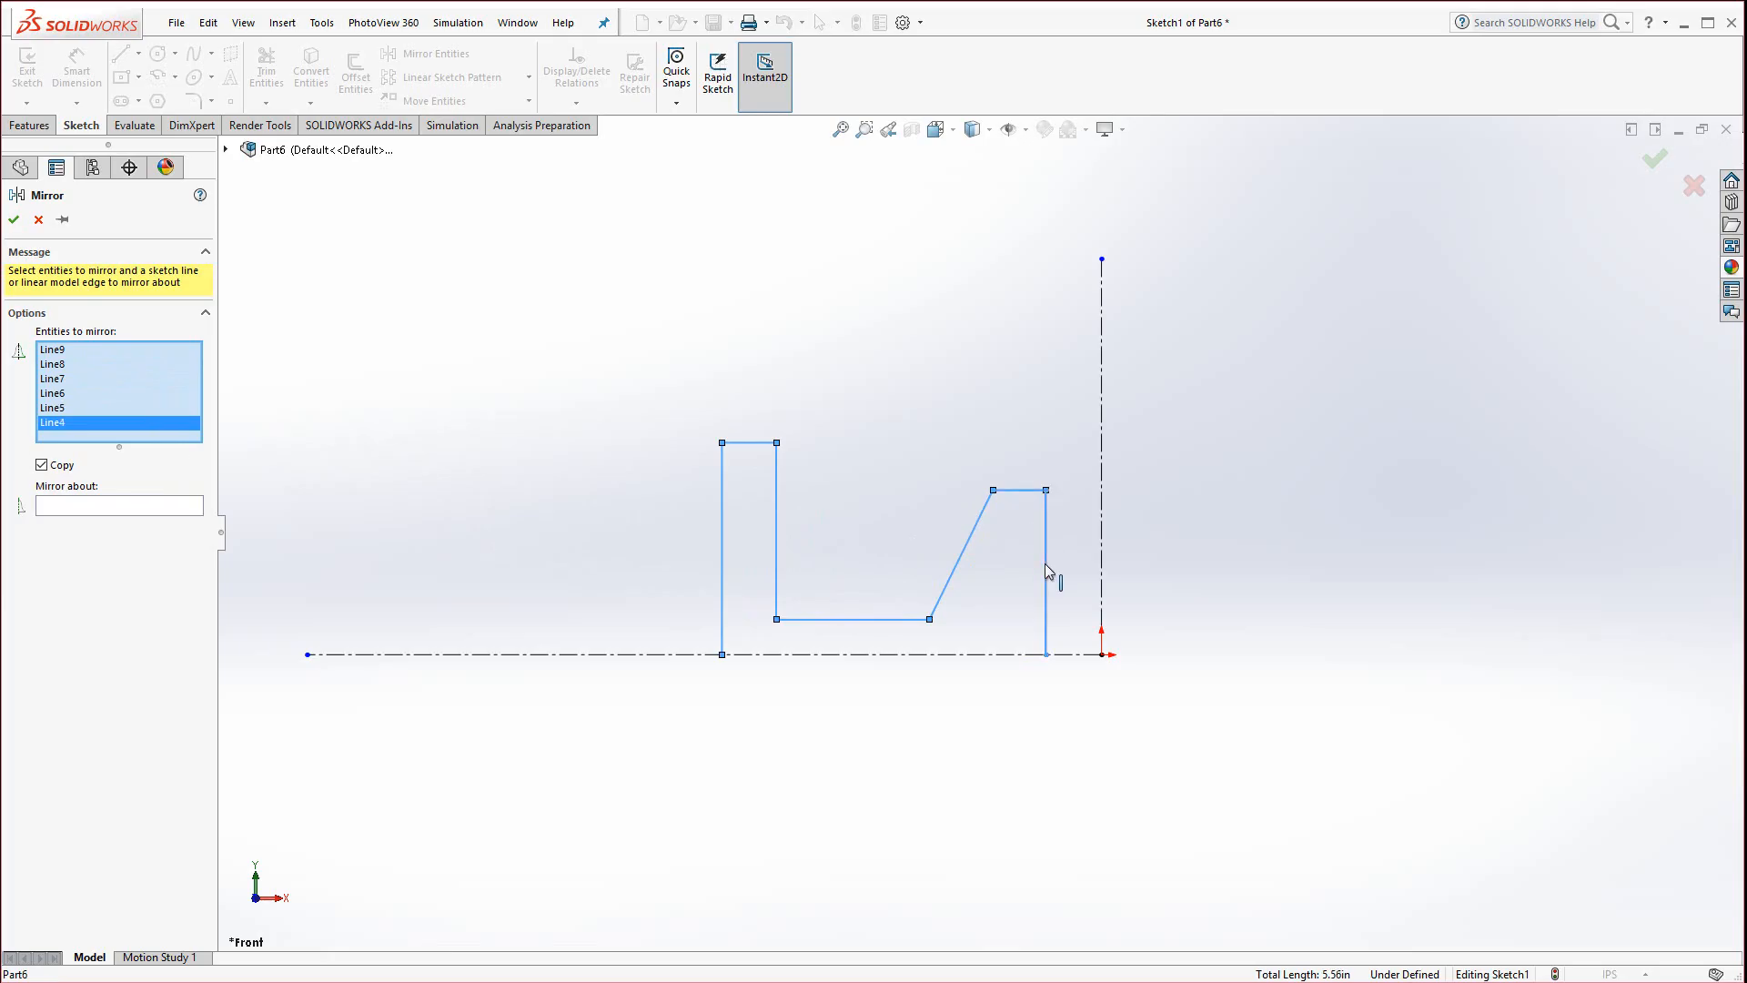
left_click(1046, 564)
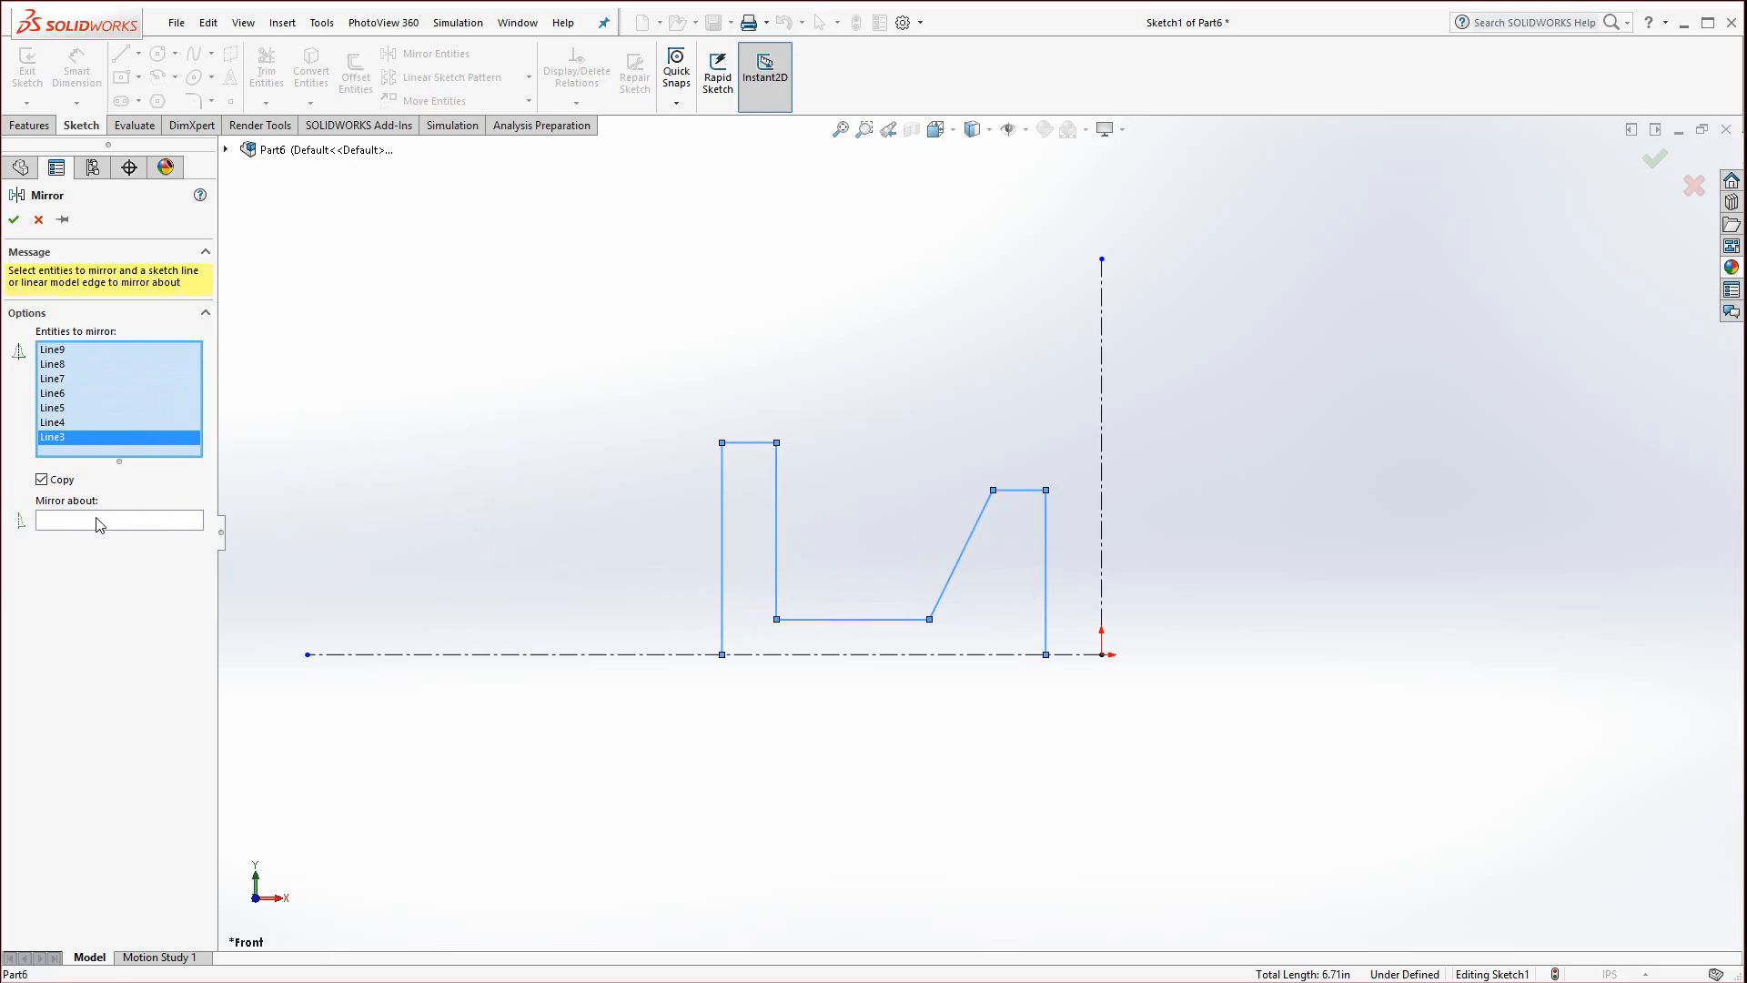
left_click(72, 524)
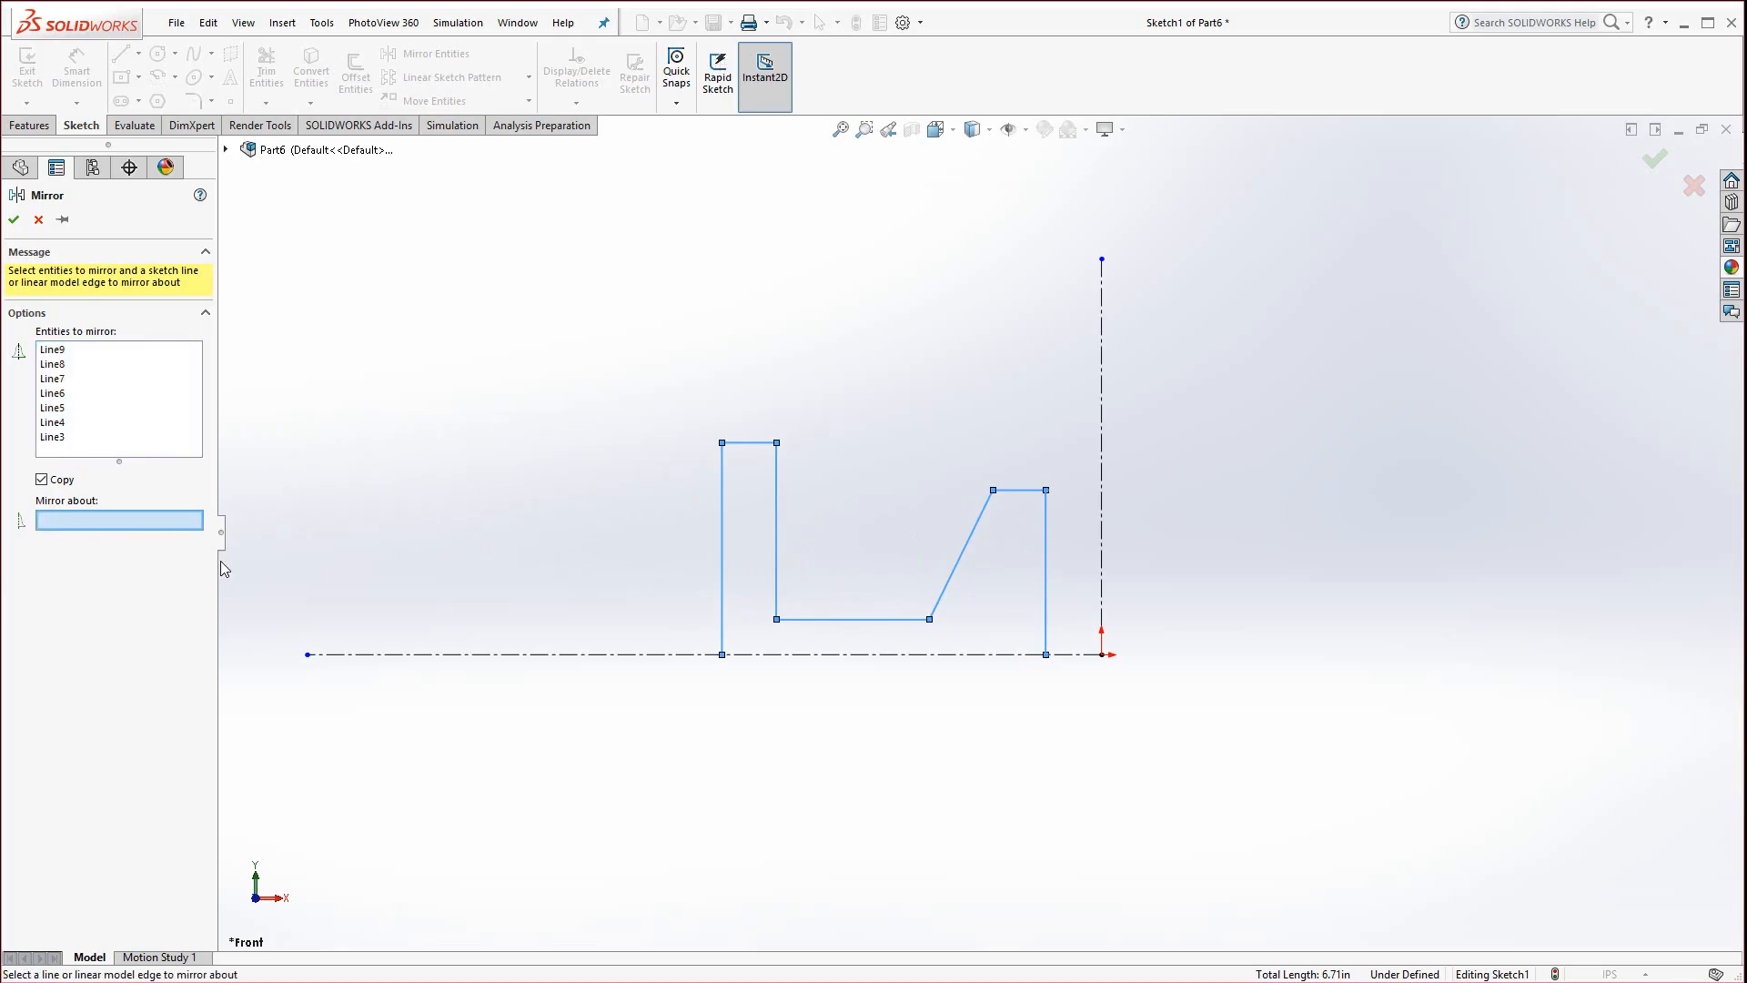
left_click(808, 654)
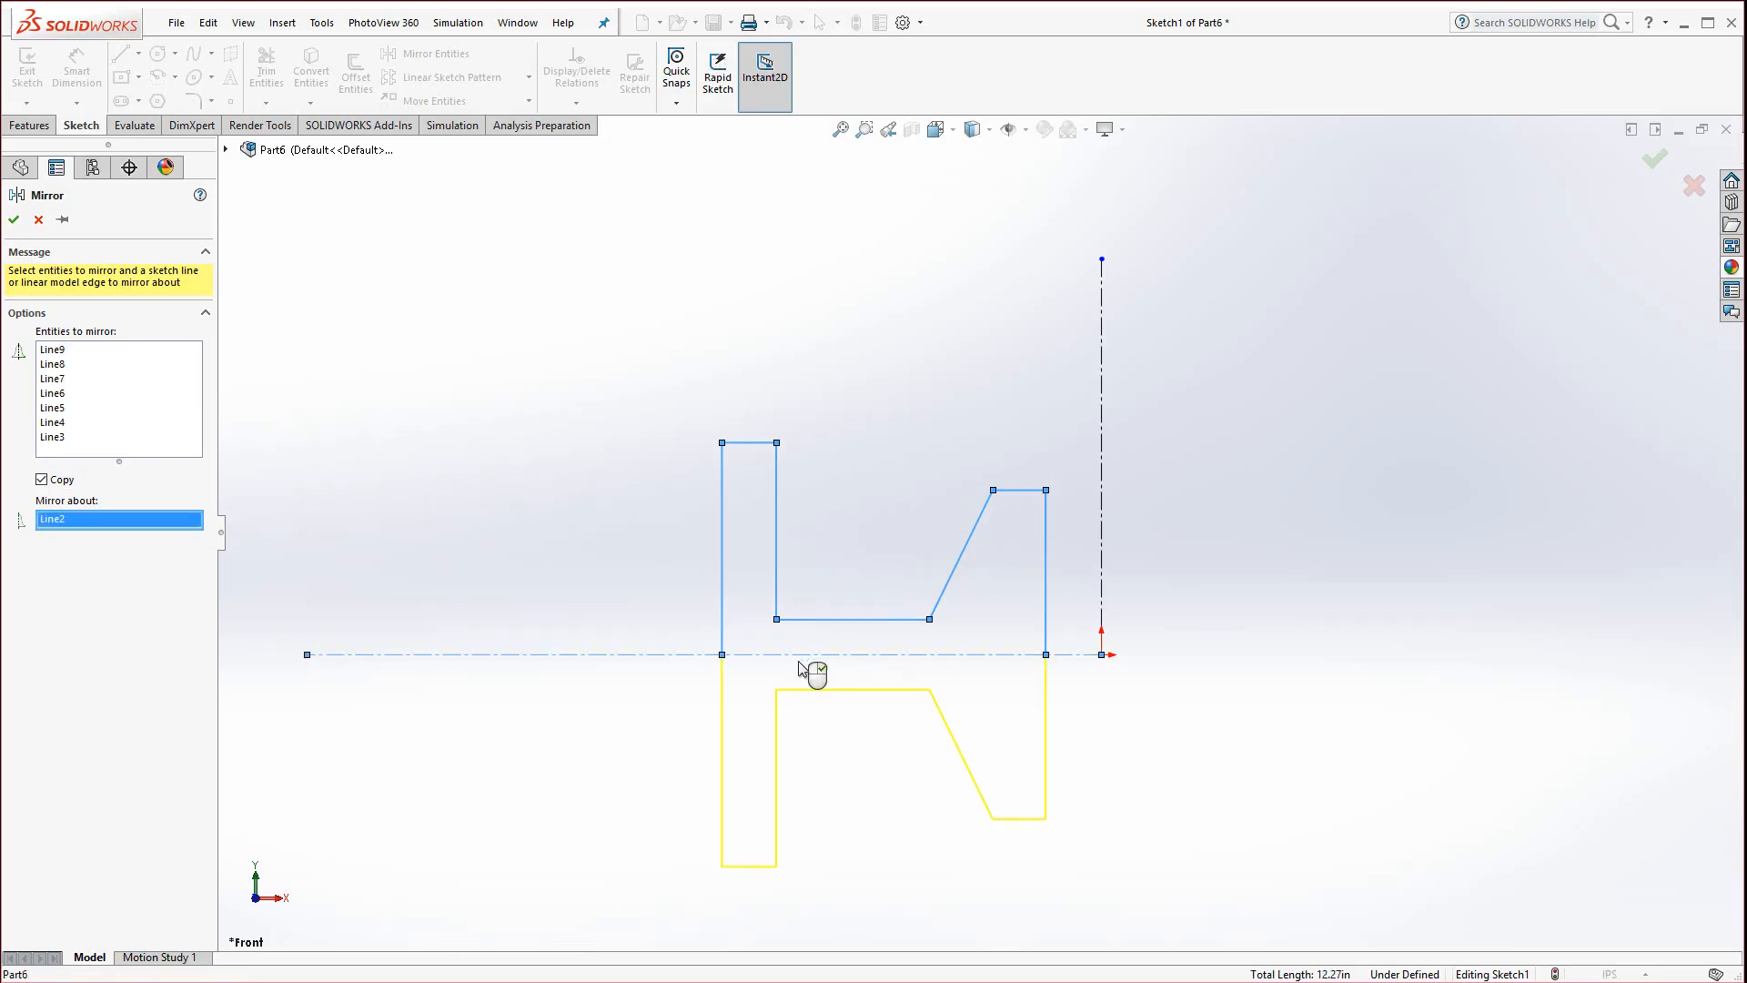
left_click(14, 219)
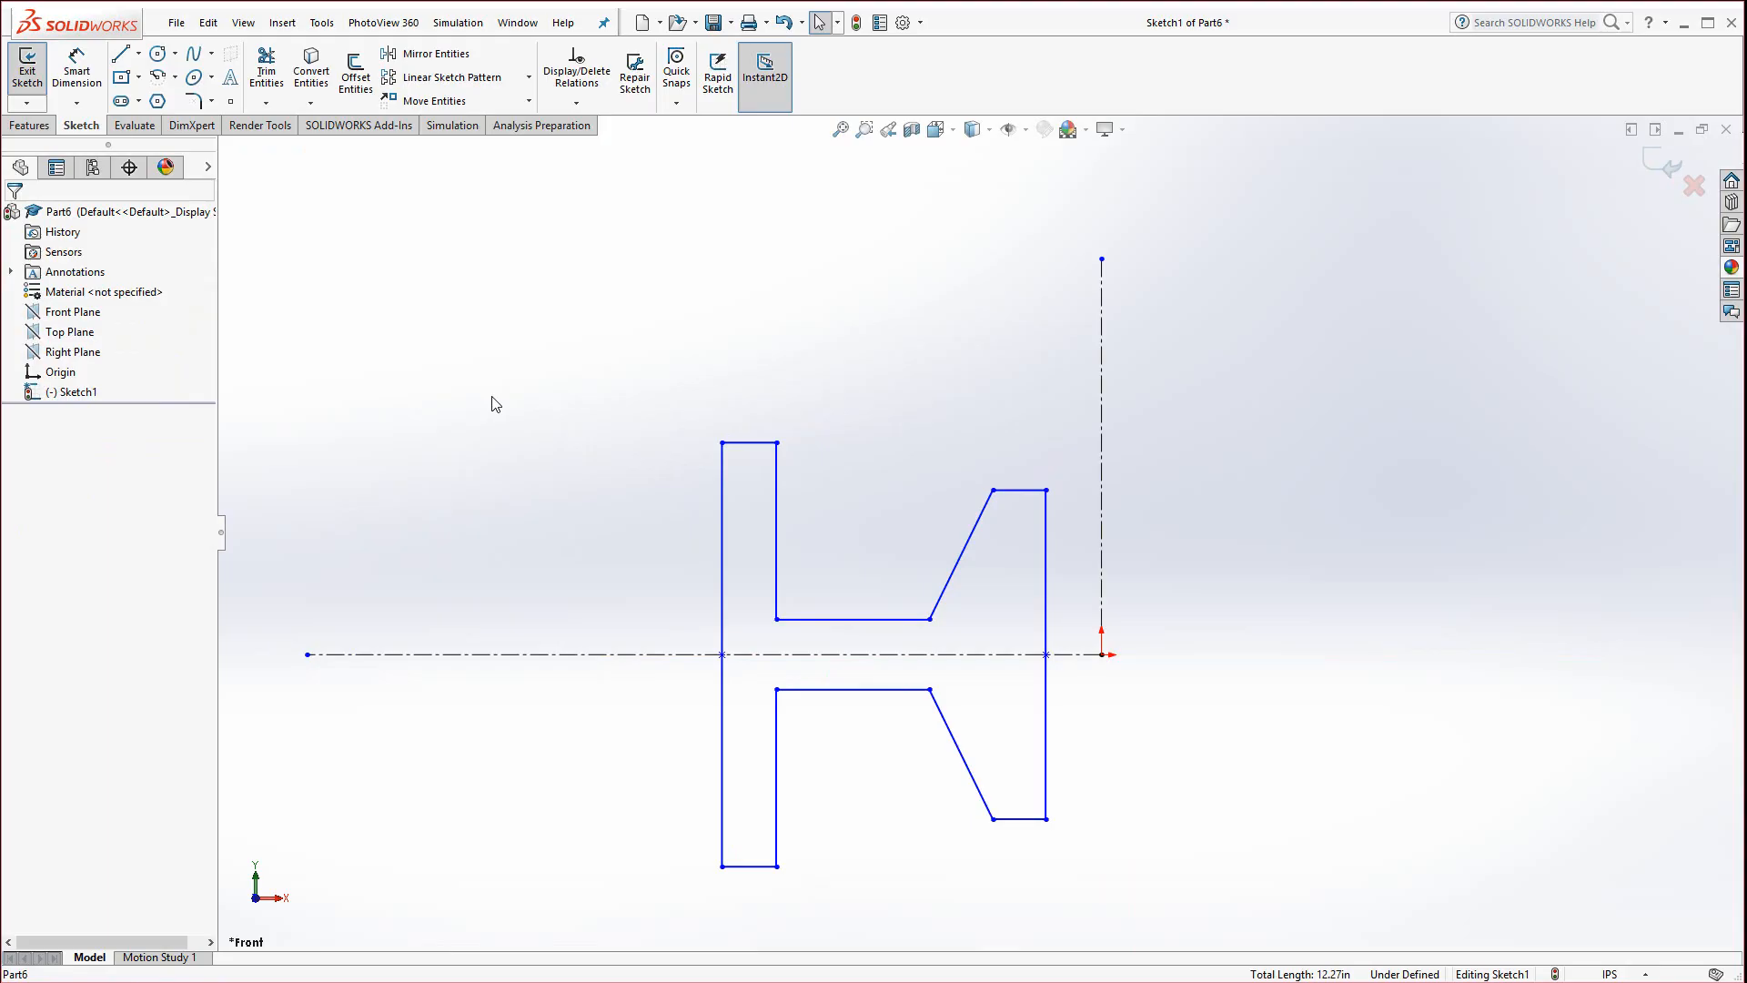
Dimension the hub's inner vertical line across the vertical centerline as a doubled distance of 0.75 in
left_click(98, 83)
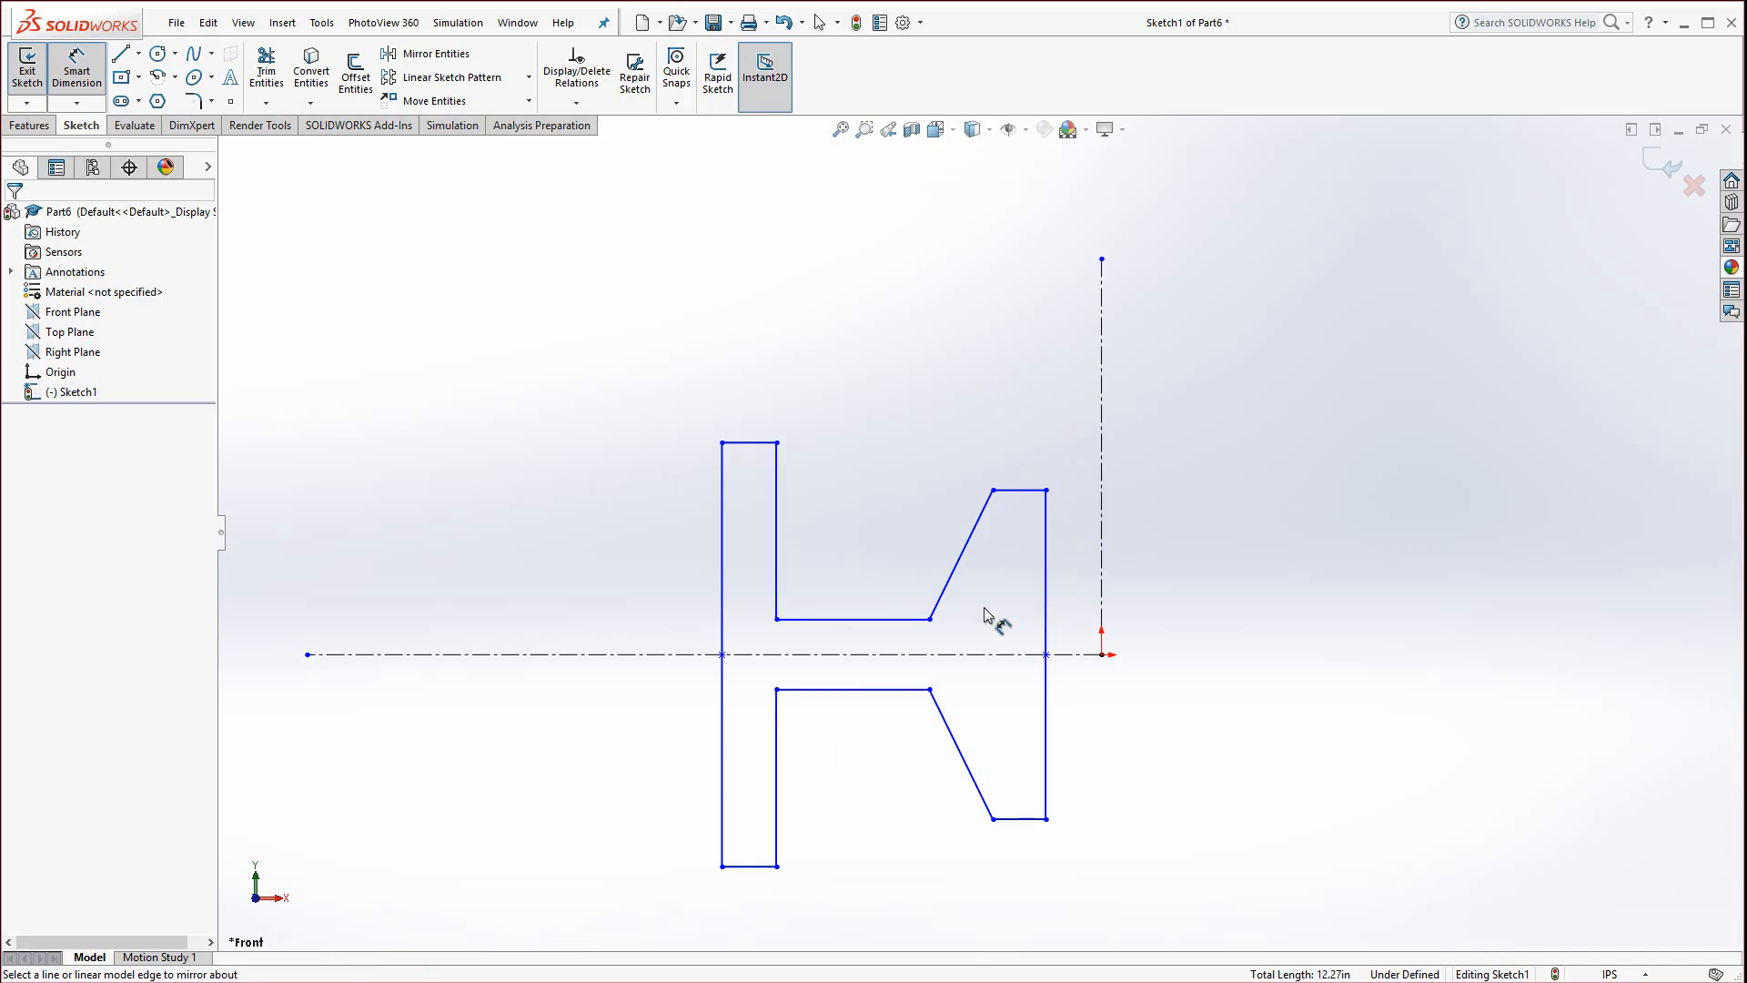
left_click(1046, 596)
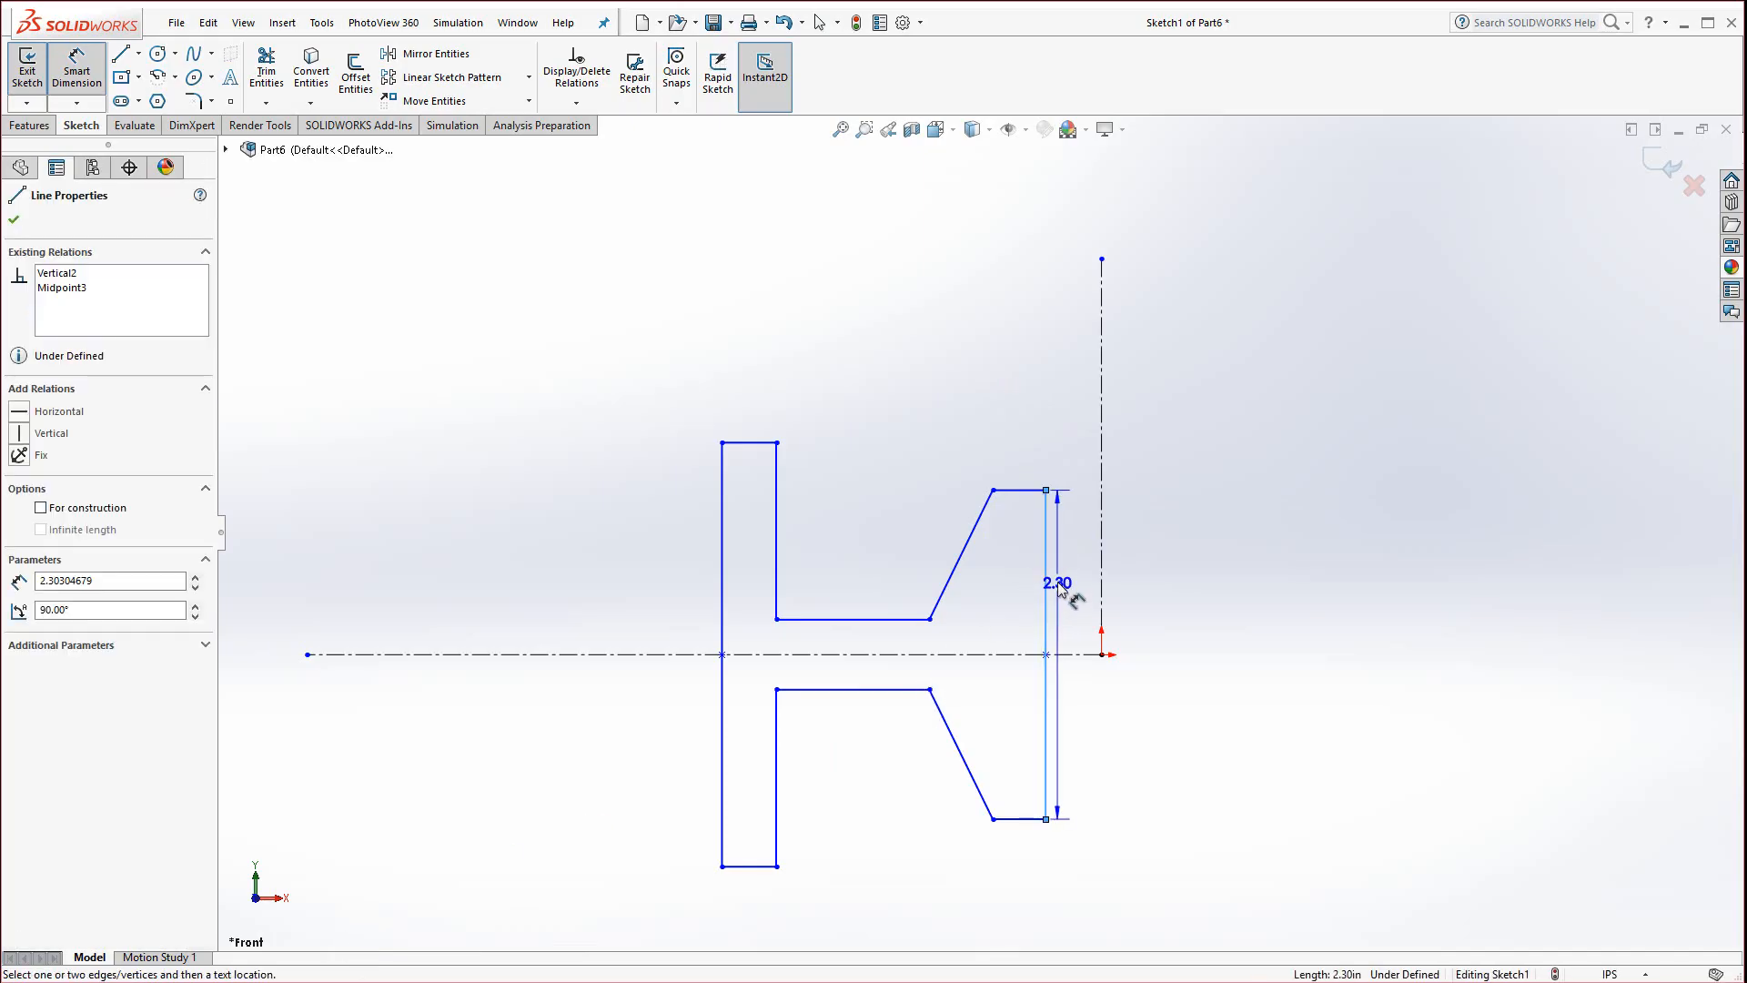
left_click(1099, 521)
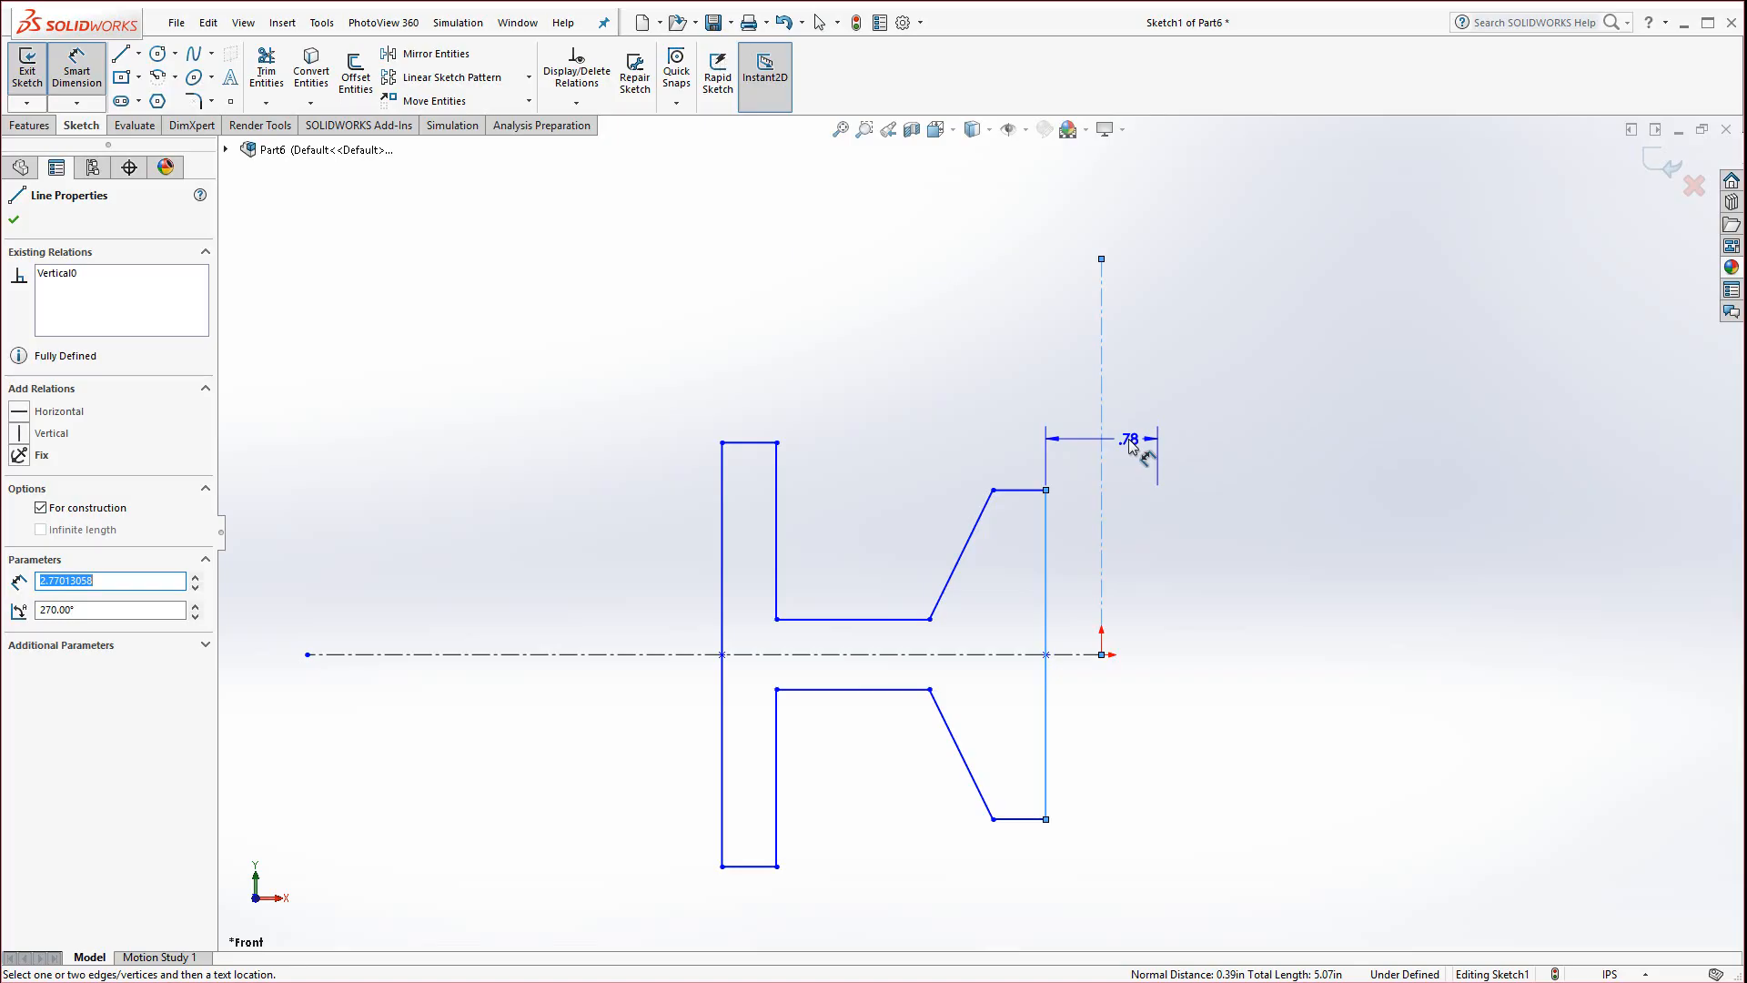
left_click(1129, 441)
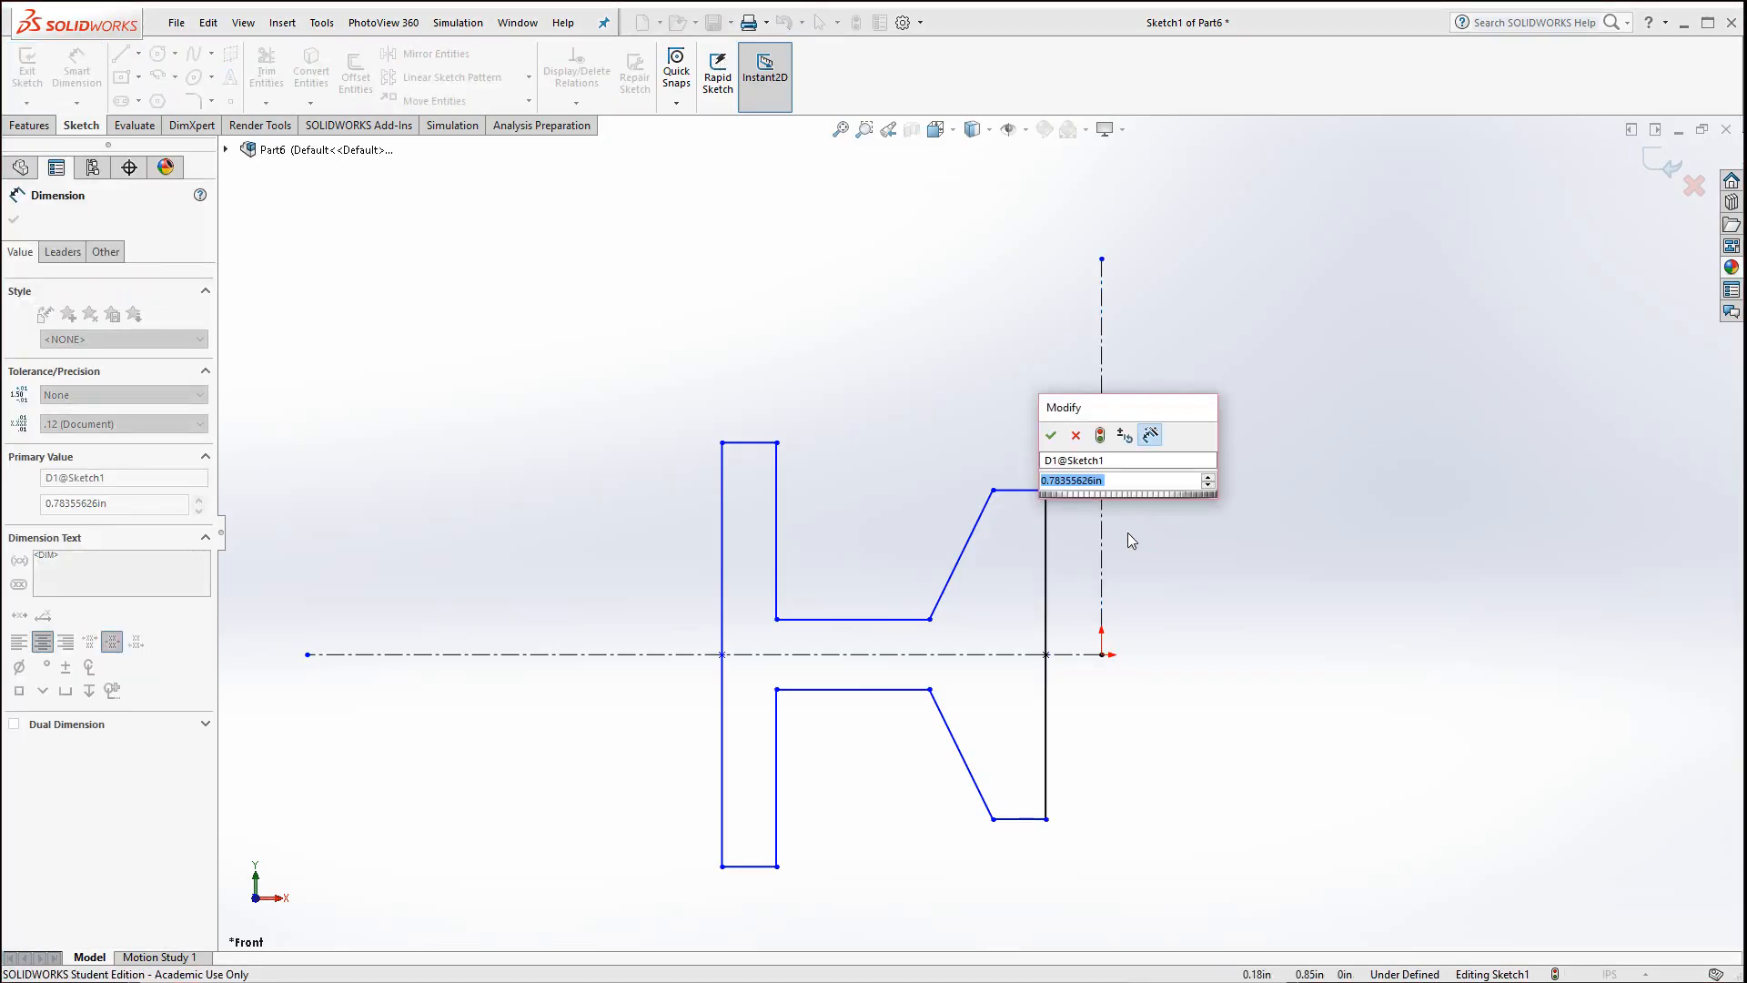
type(".75")
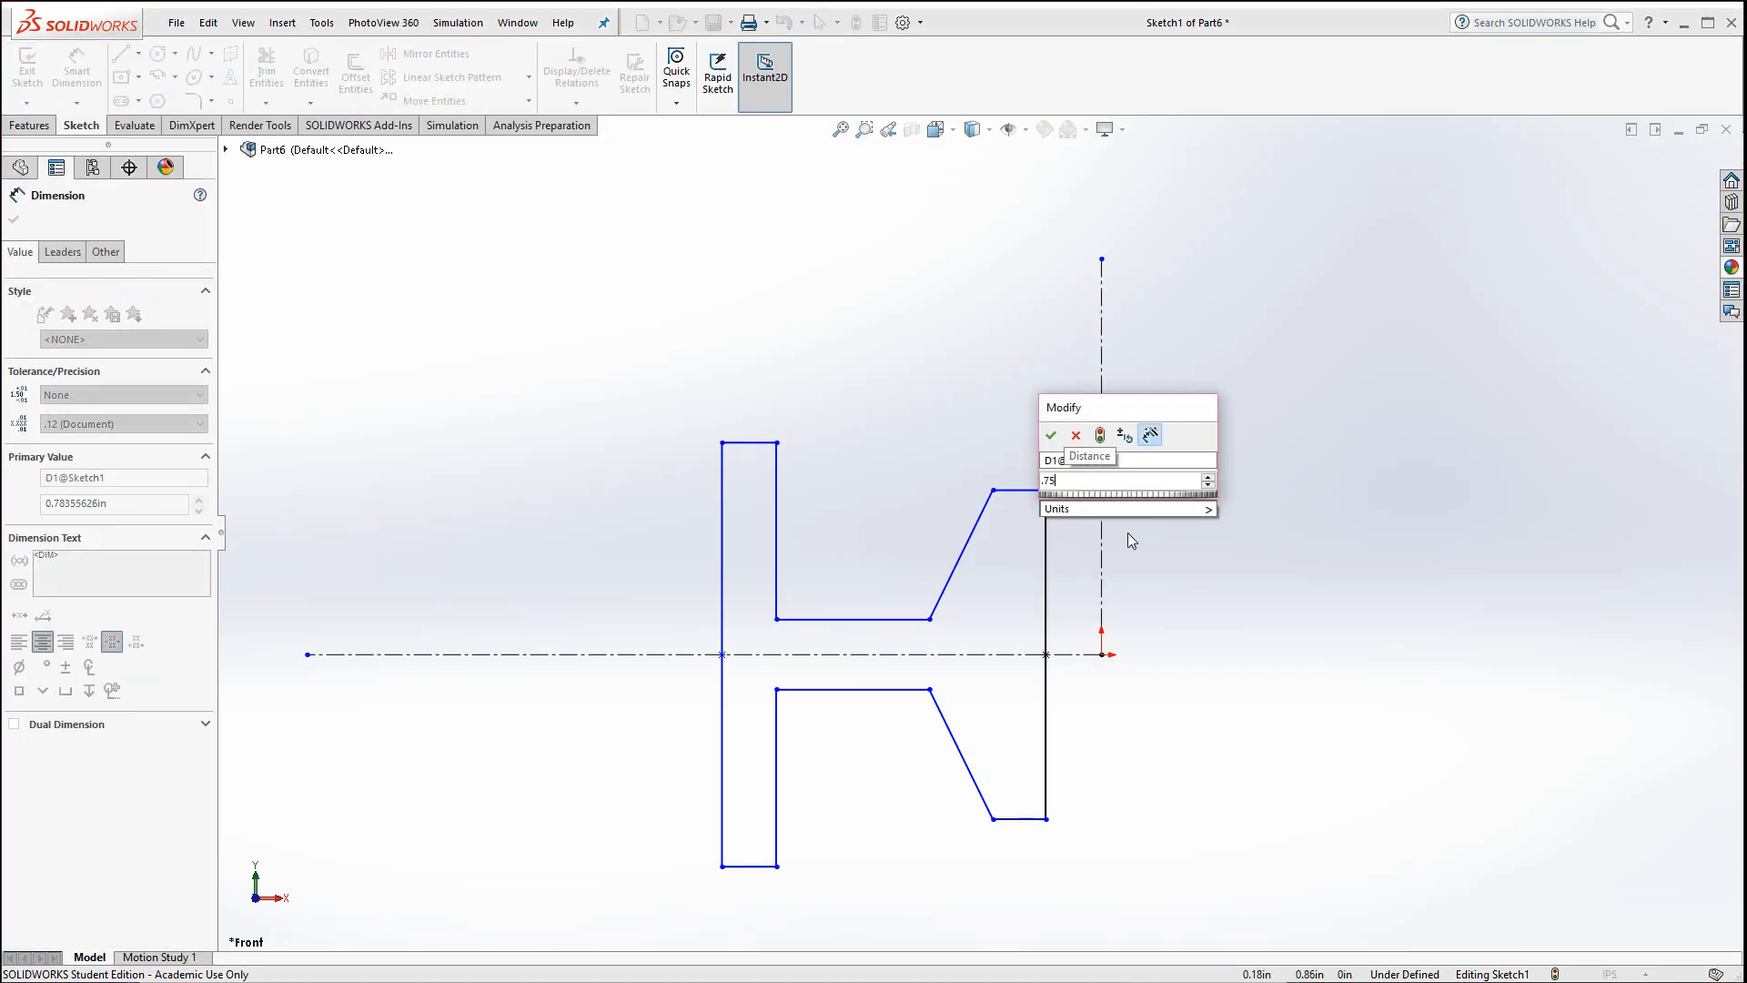
key("Return")
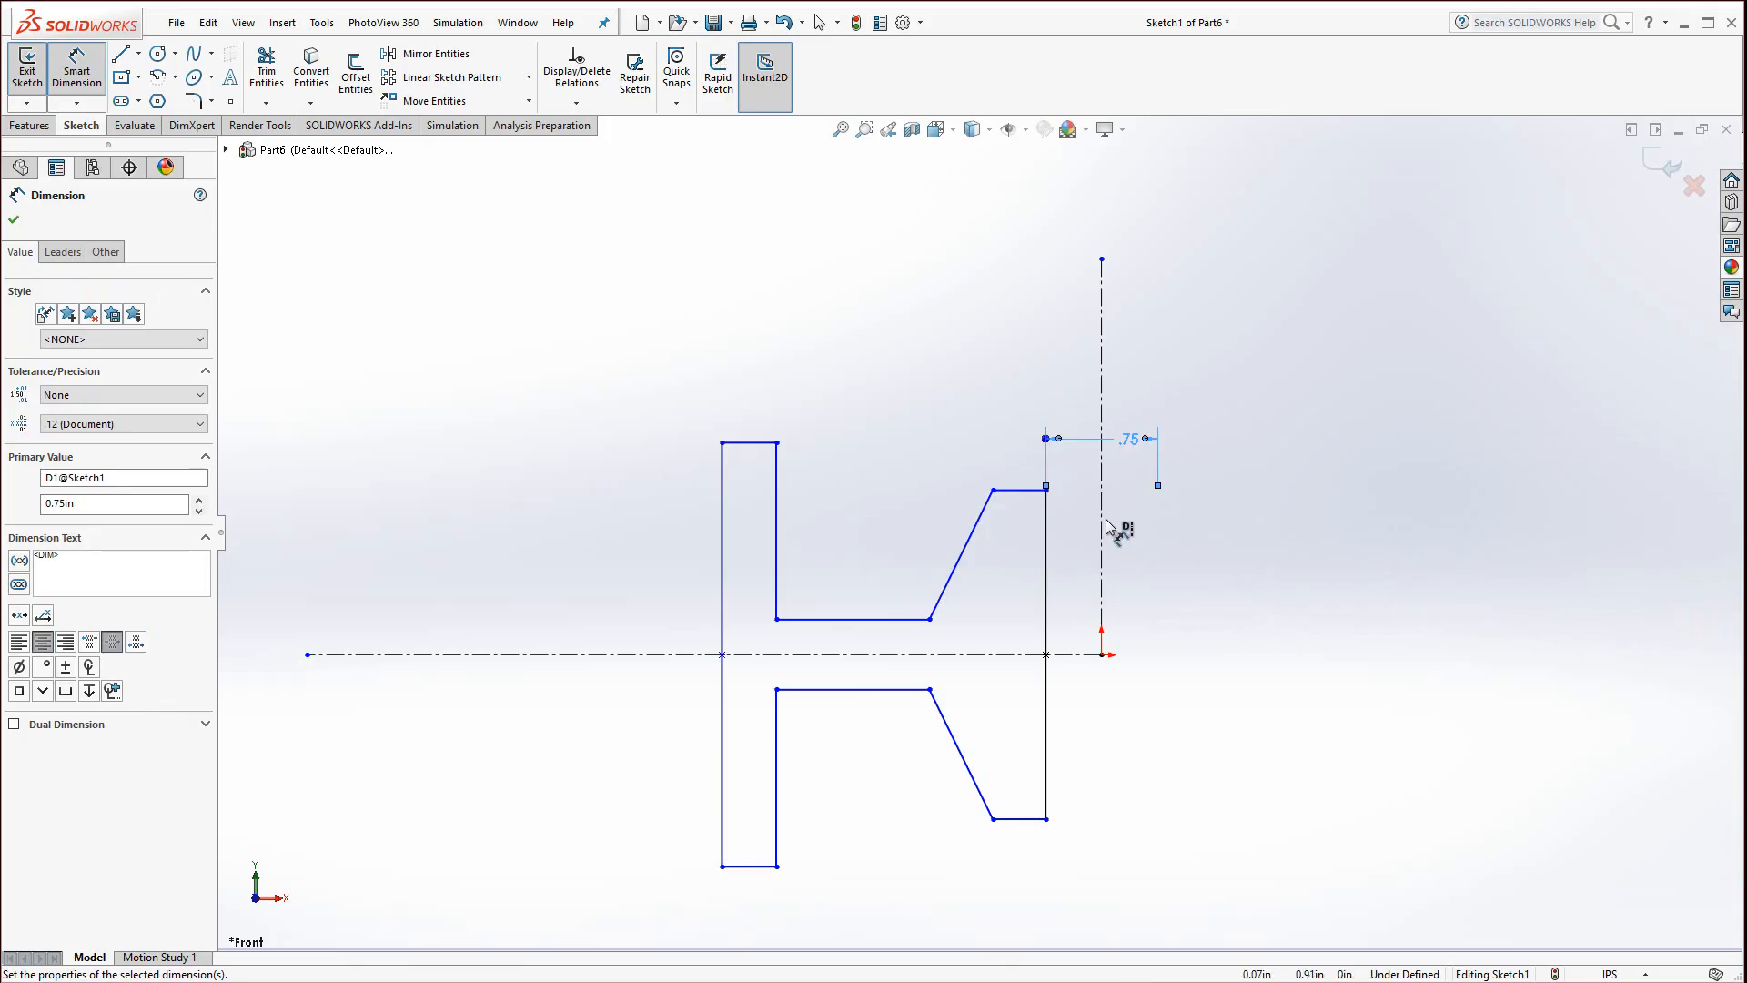
Dimension the short horizontal line at the top of the hub to 0.4 in
left_click(1010, 492)
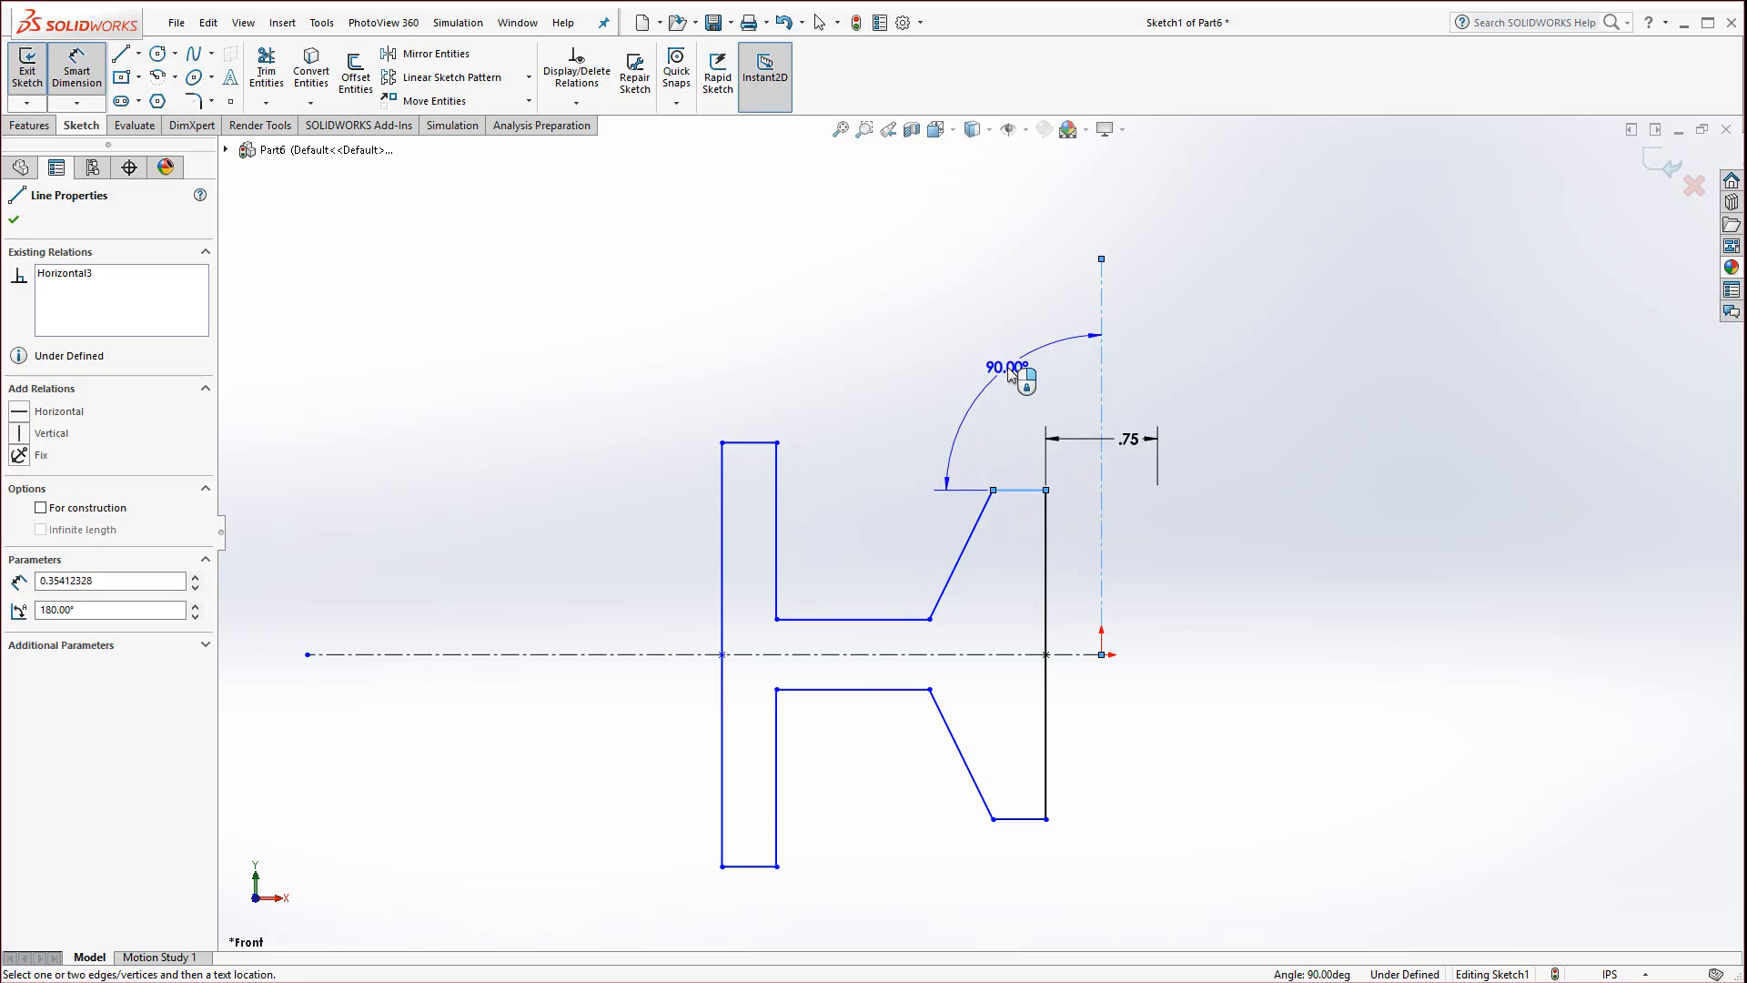
key("Escape")
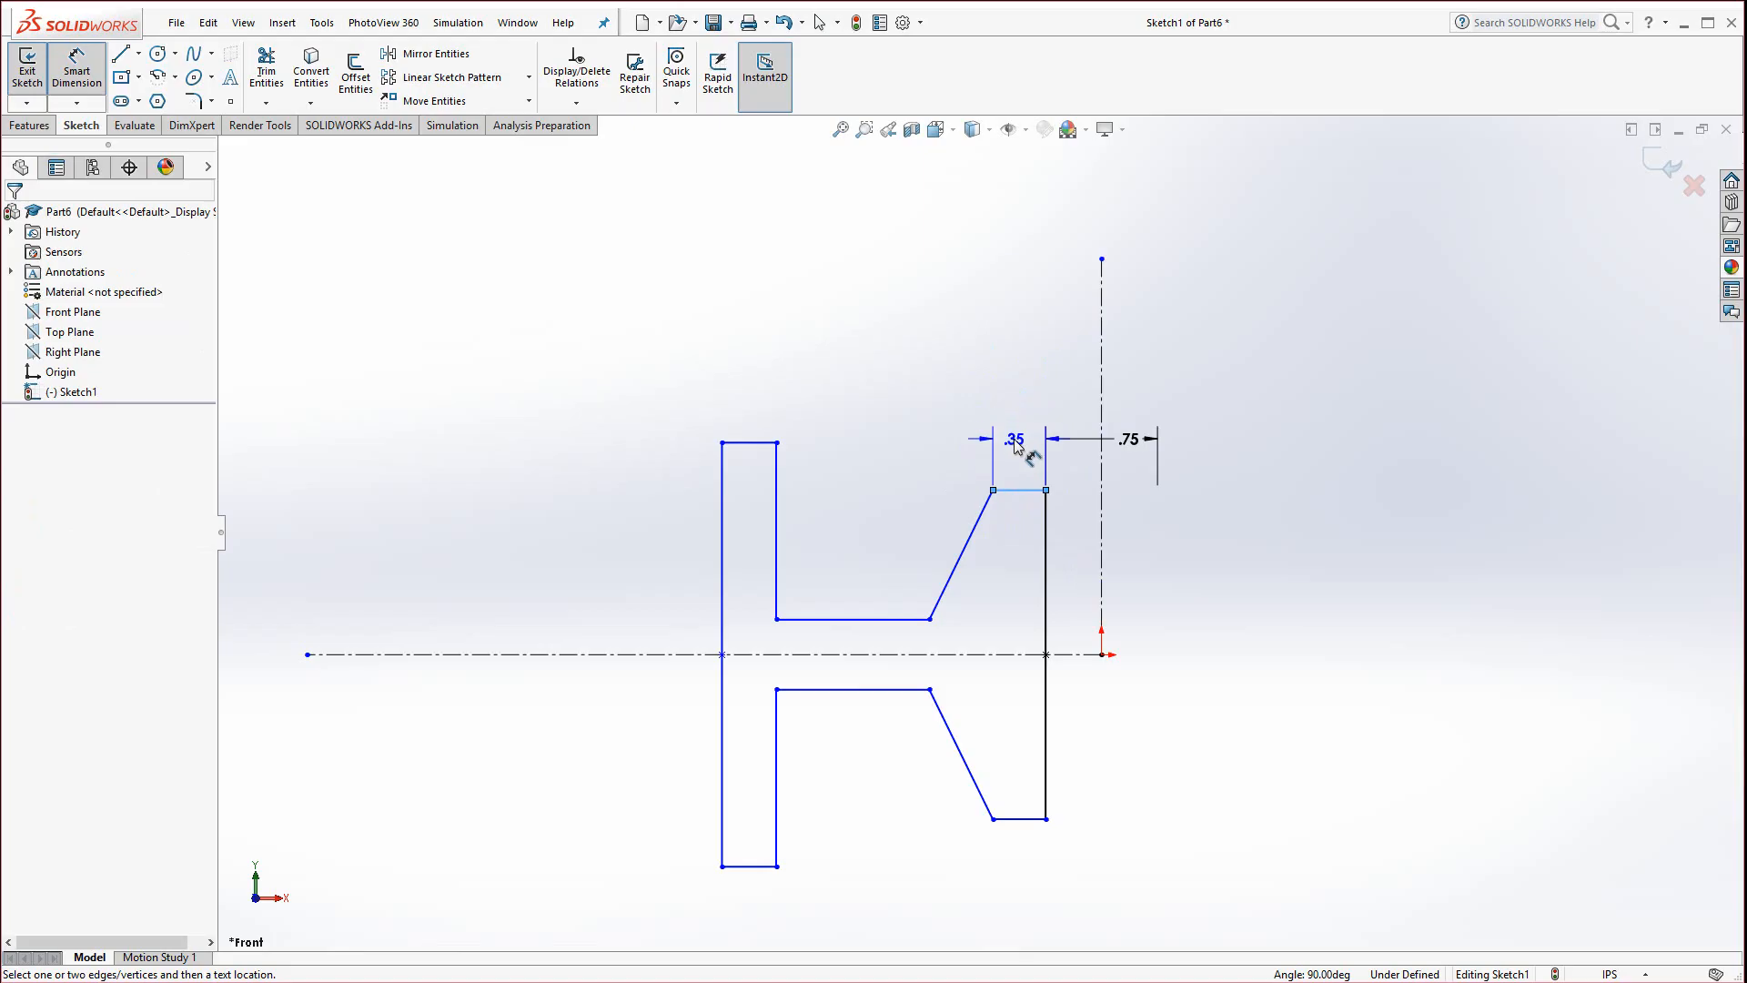
left_click(1016, 446)
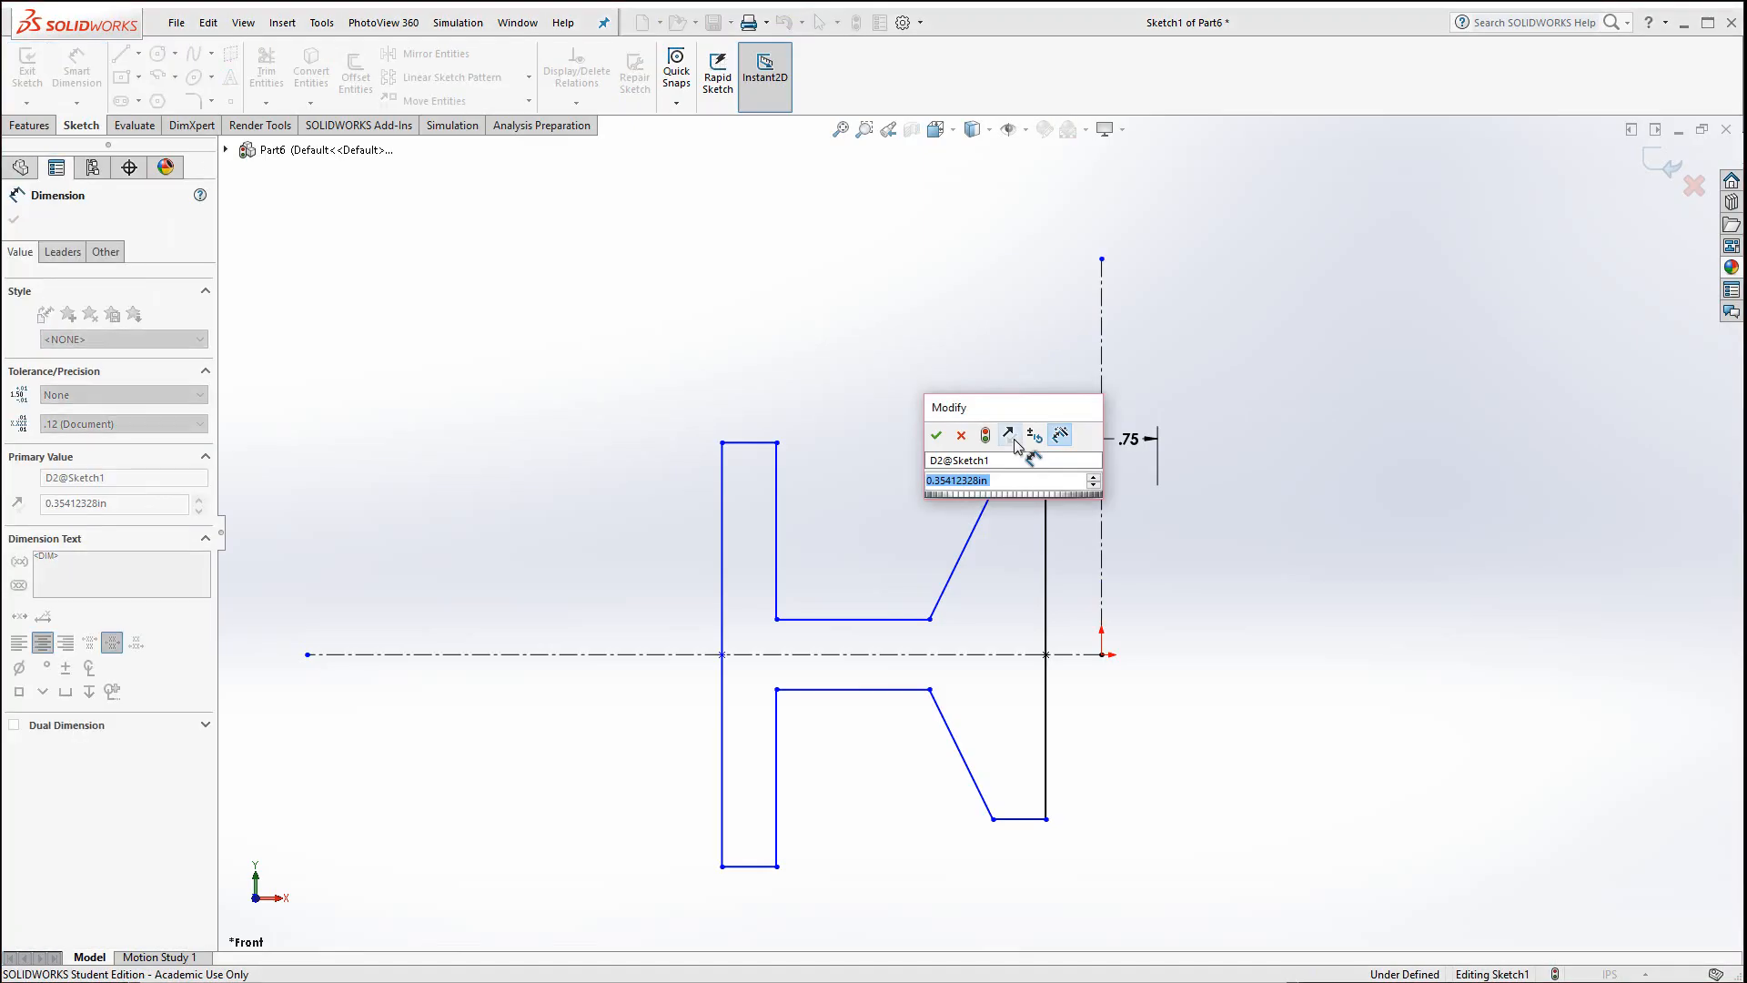
type(".4")
key("Return")
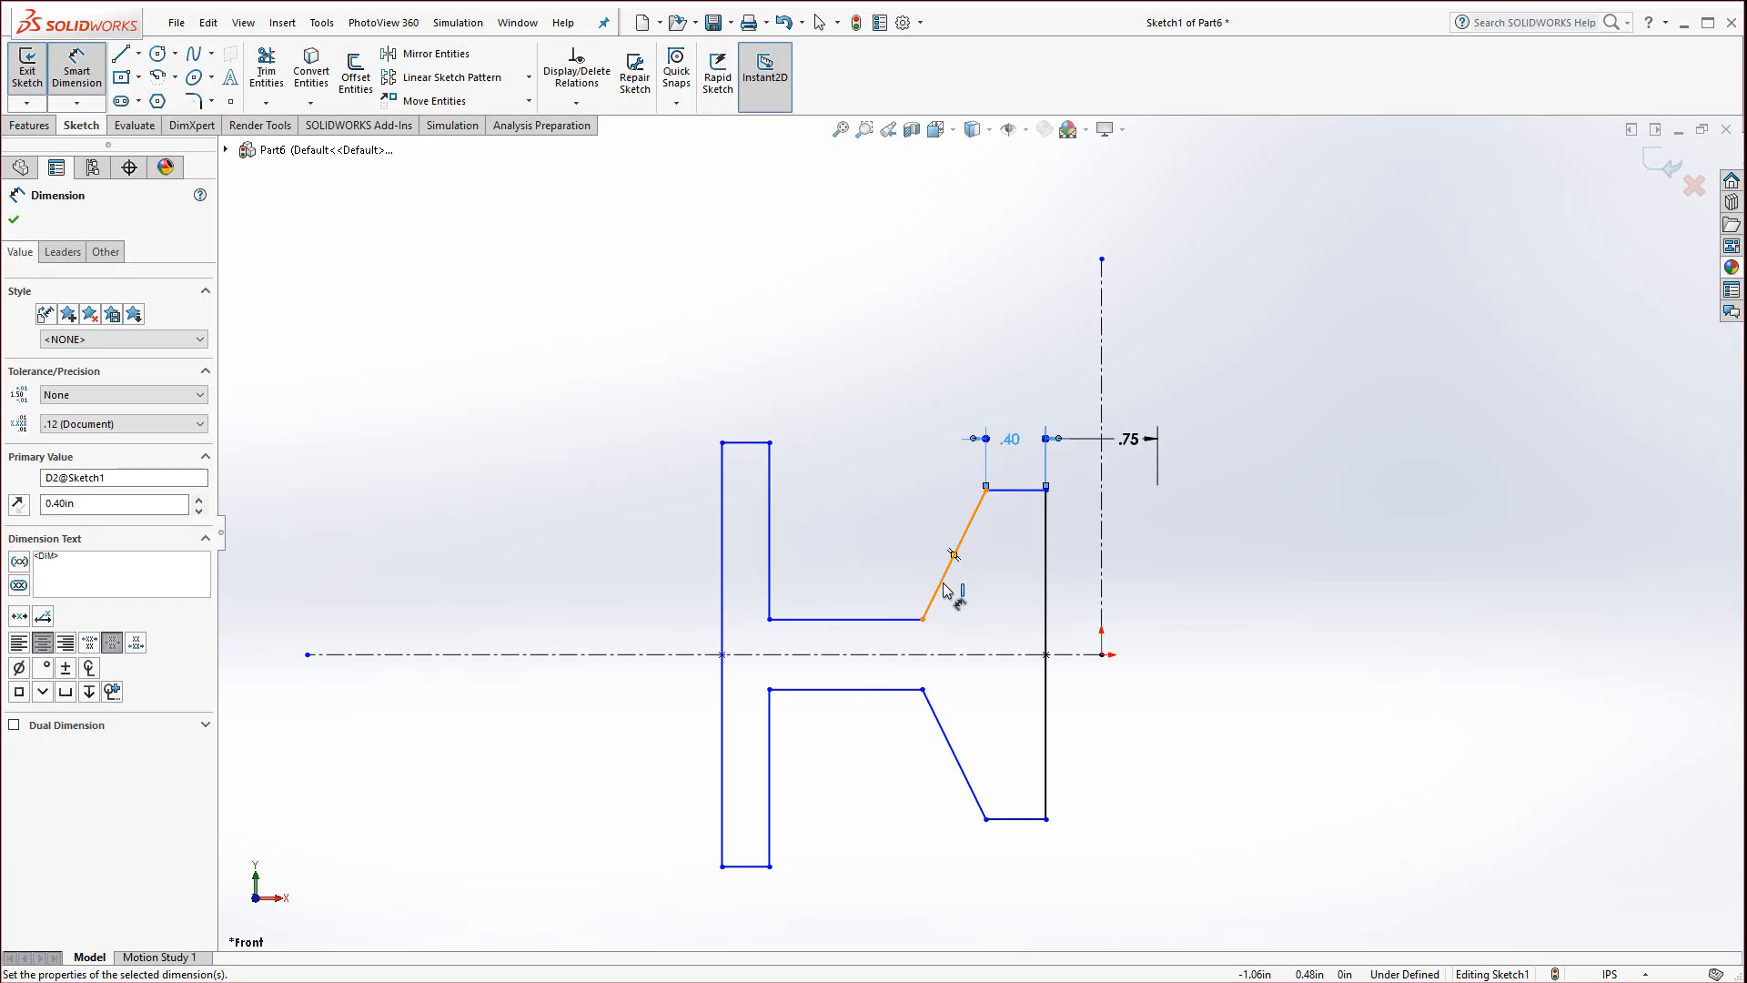
Dimension the angle between the hub's upper sloped side and its inner vertical line to 18 degrees
left_click(945, 585)
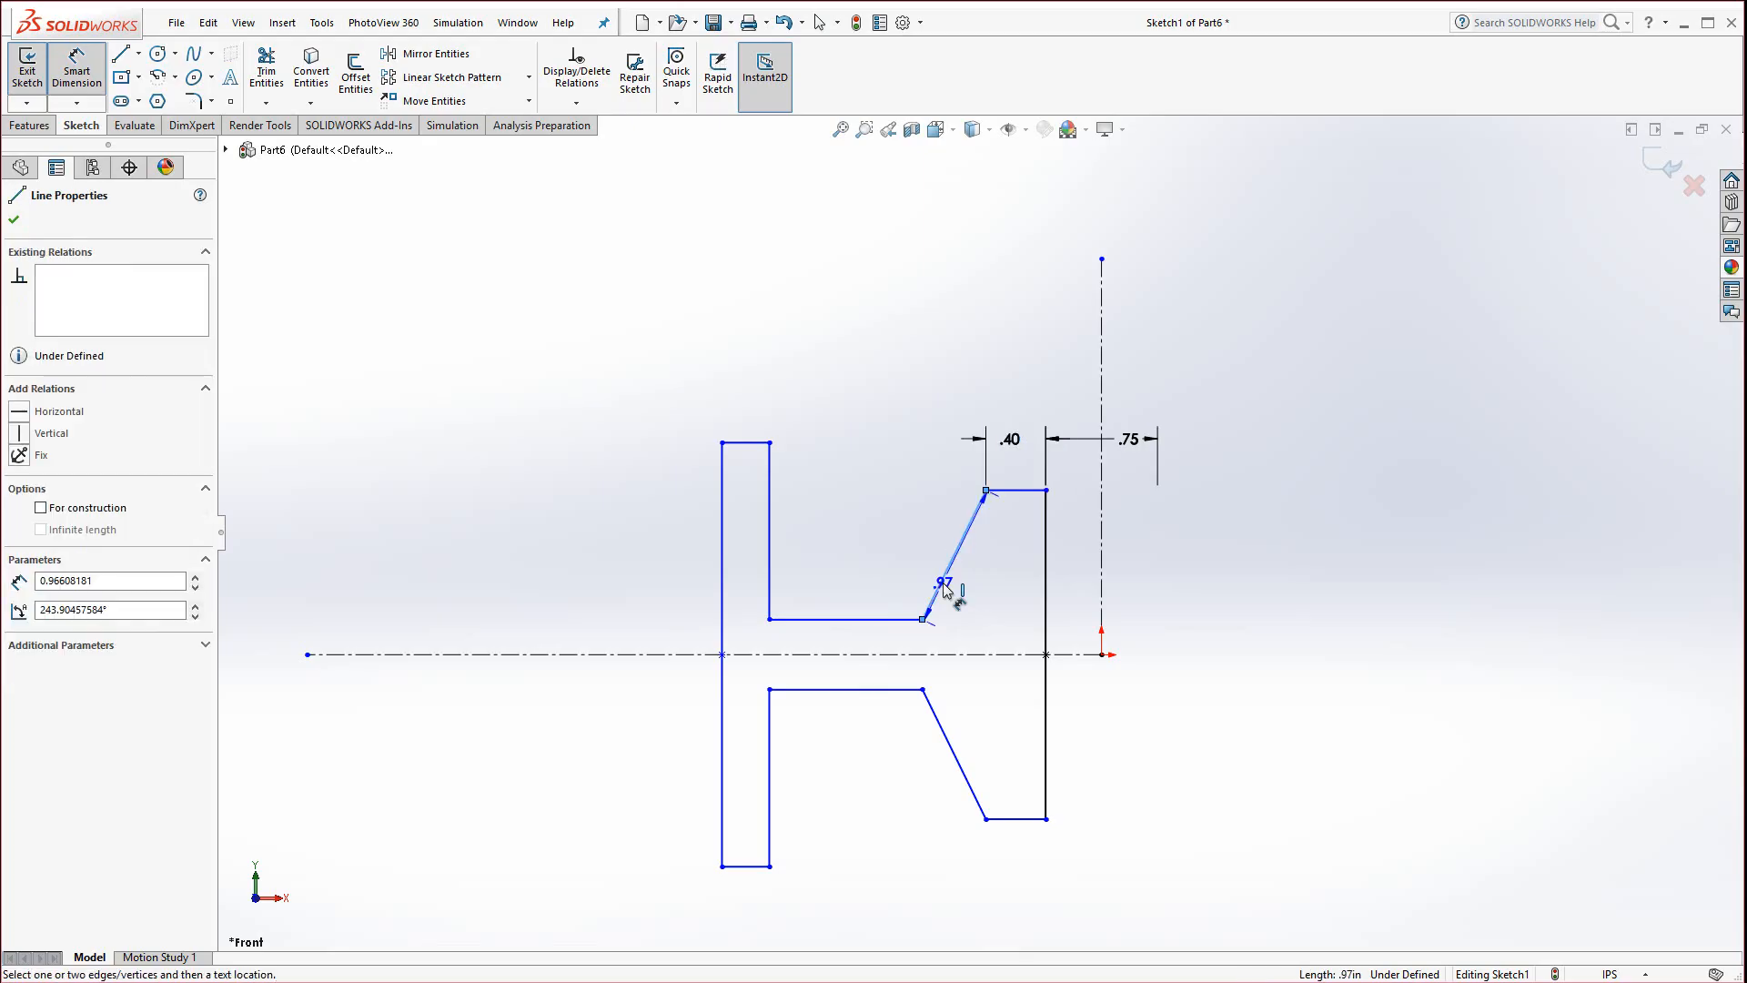
left_click(1045, 573)
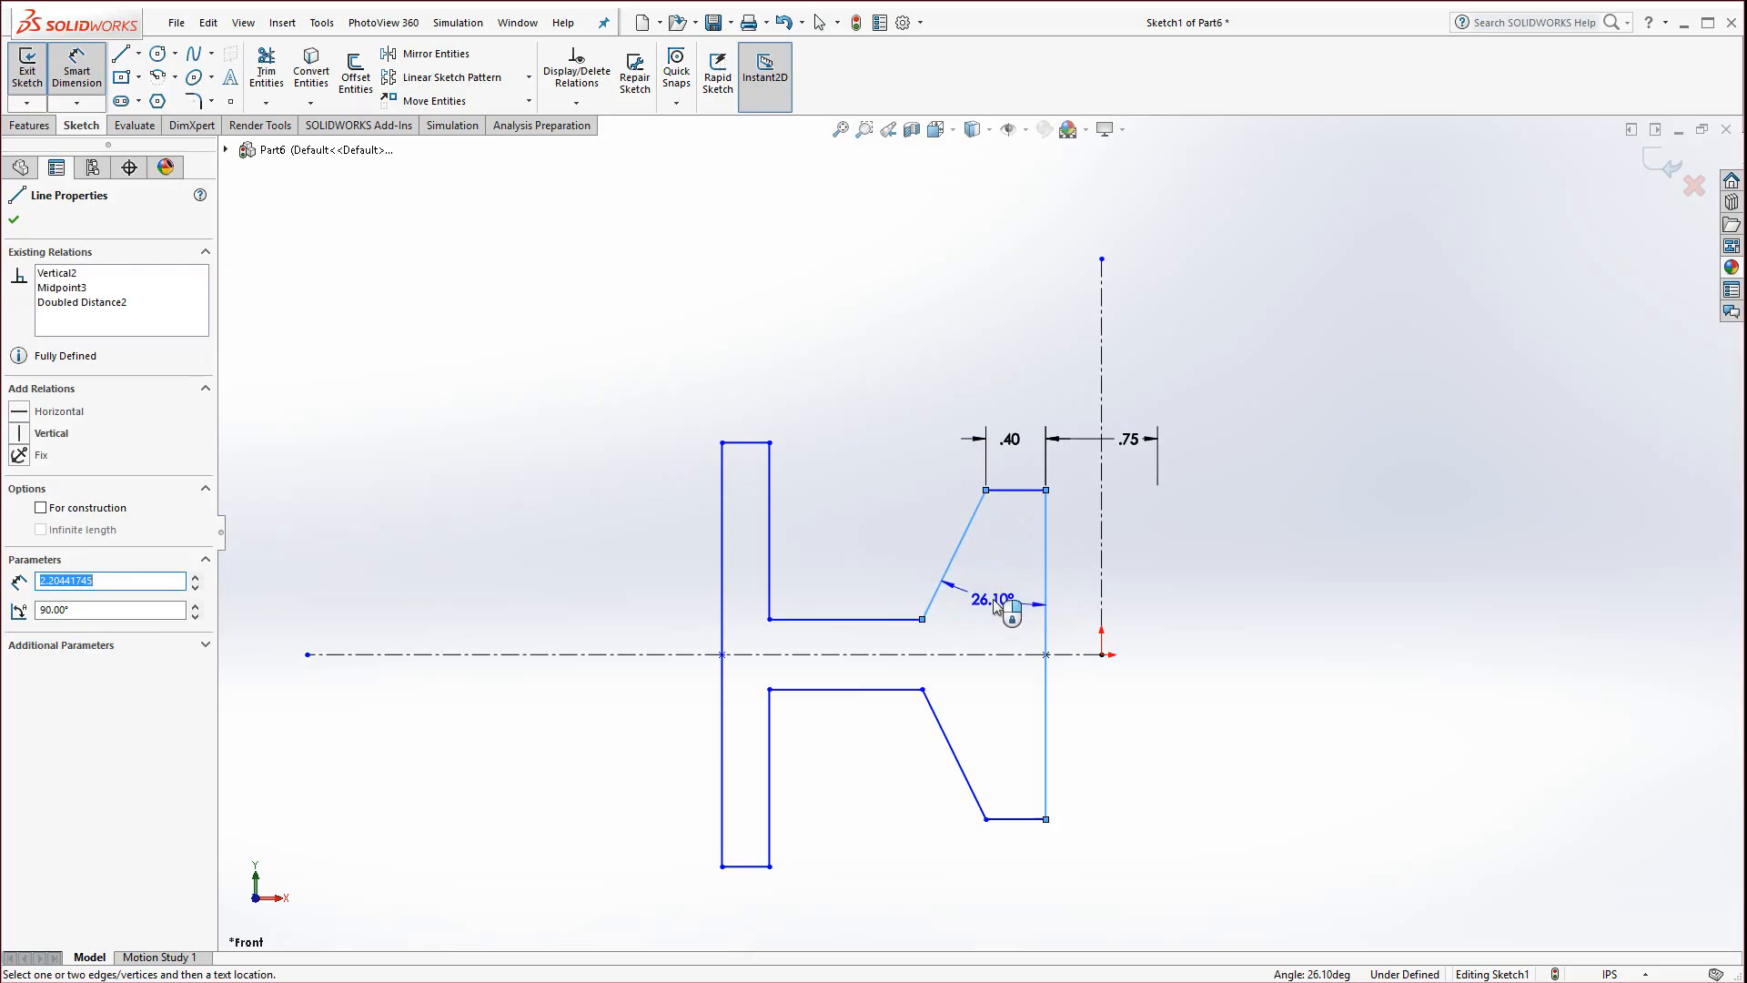
left_click(991, 599)
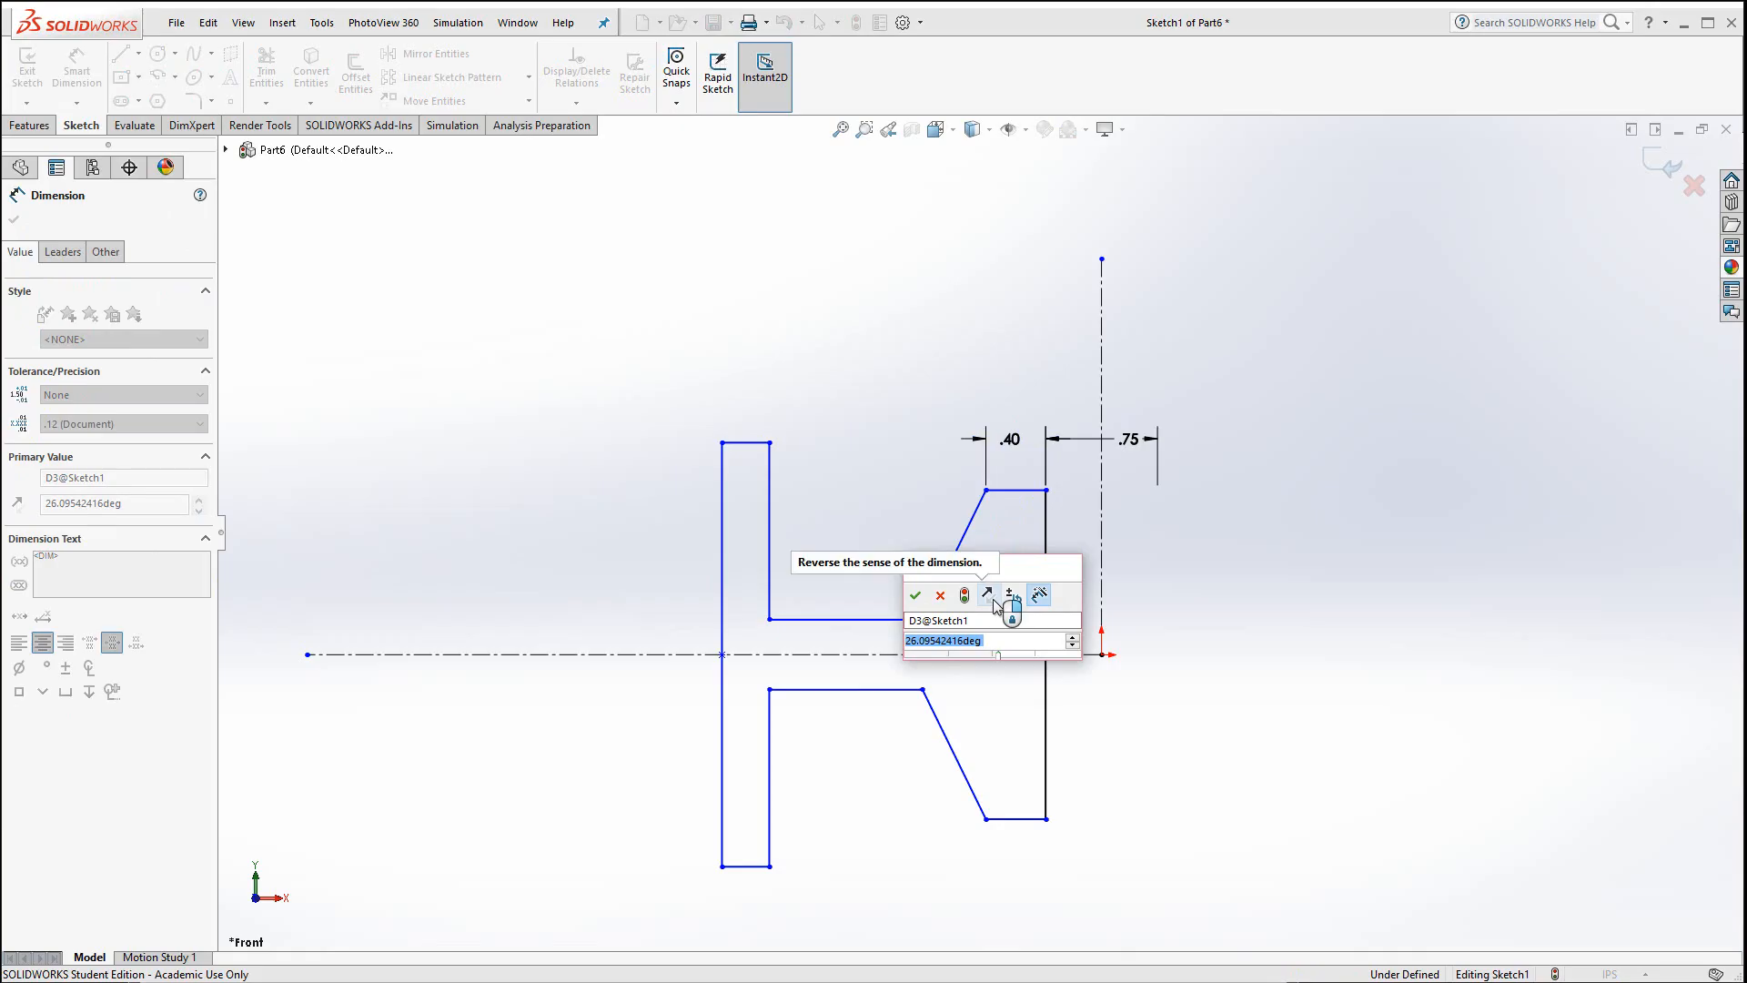
type("18")
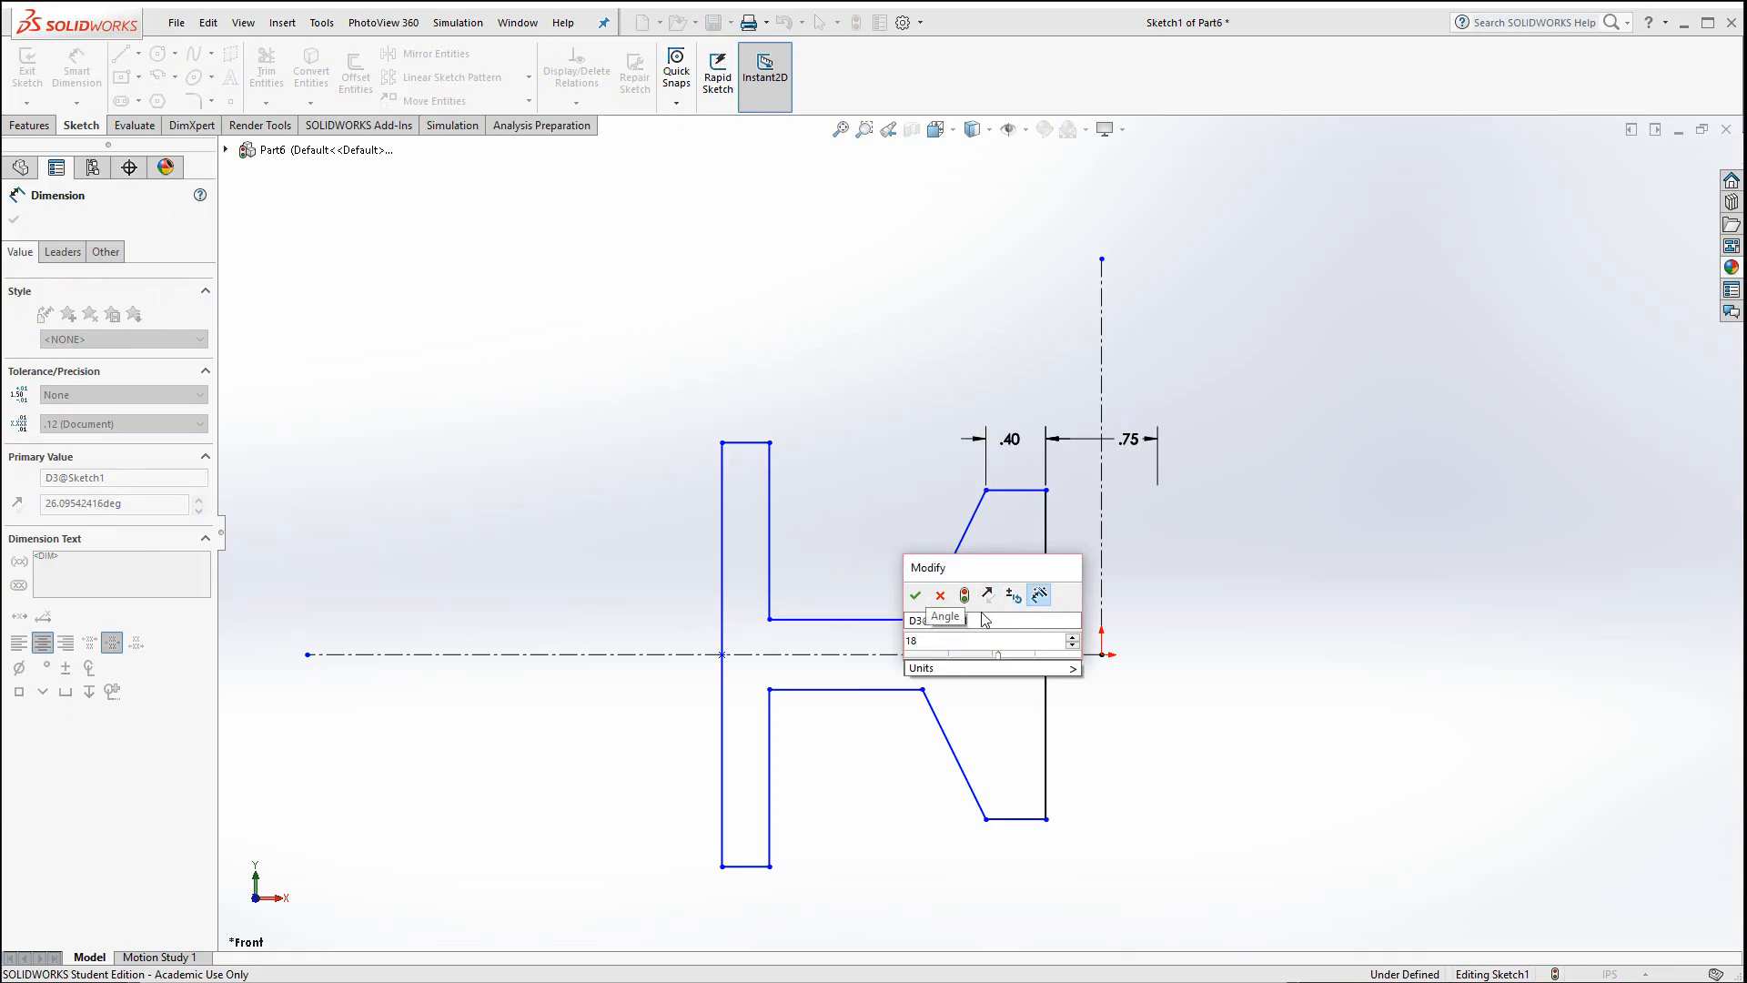
left_click(915, 596)
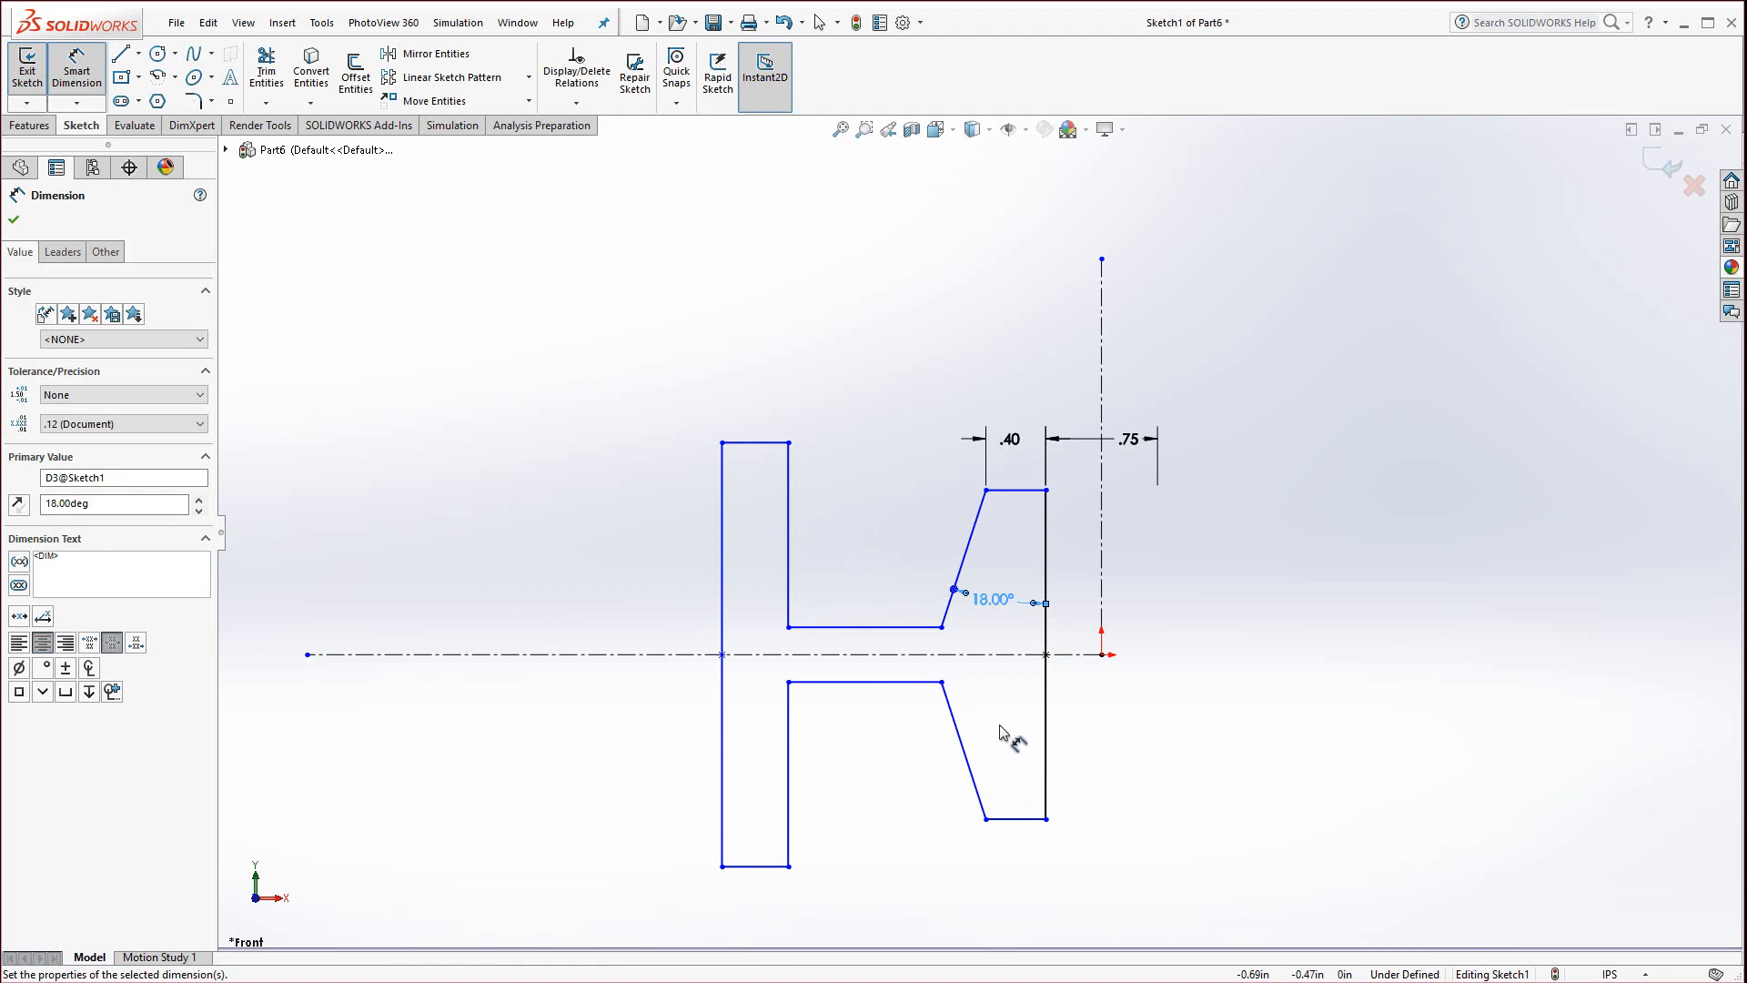
Dimension the corner where the upper sloped side meets the web across the vertical centerline as a doubled distance of 2 in
left_click(942, 627)
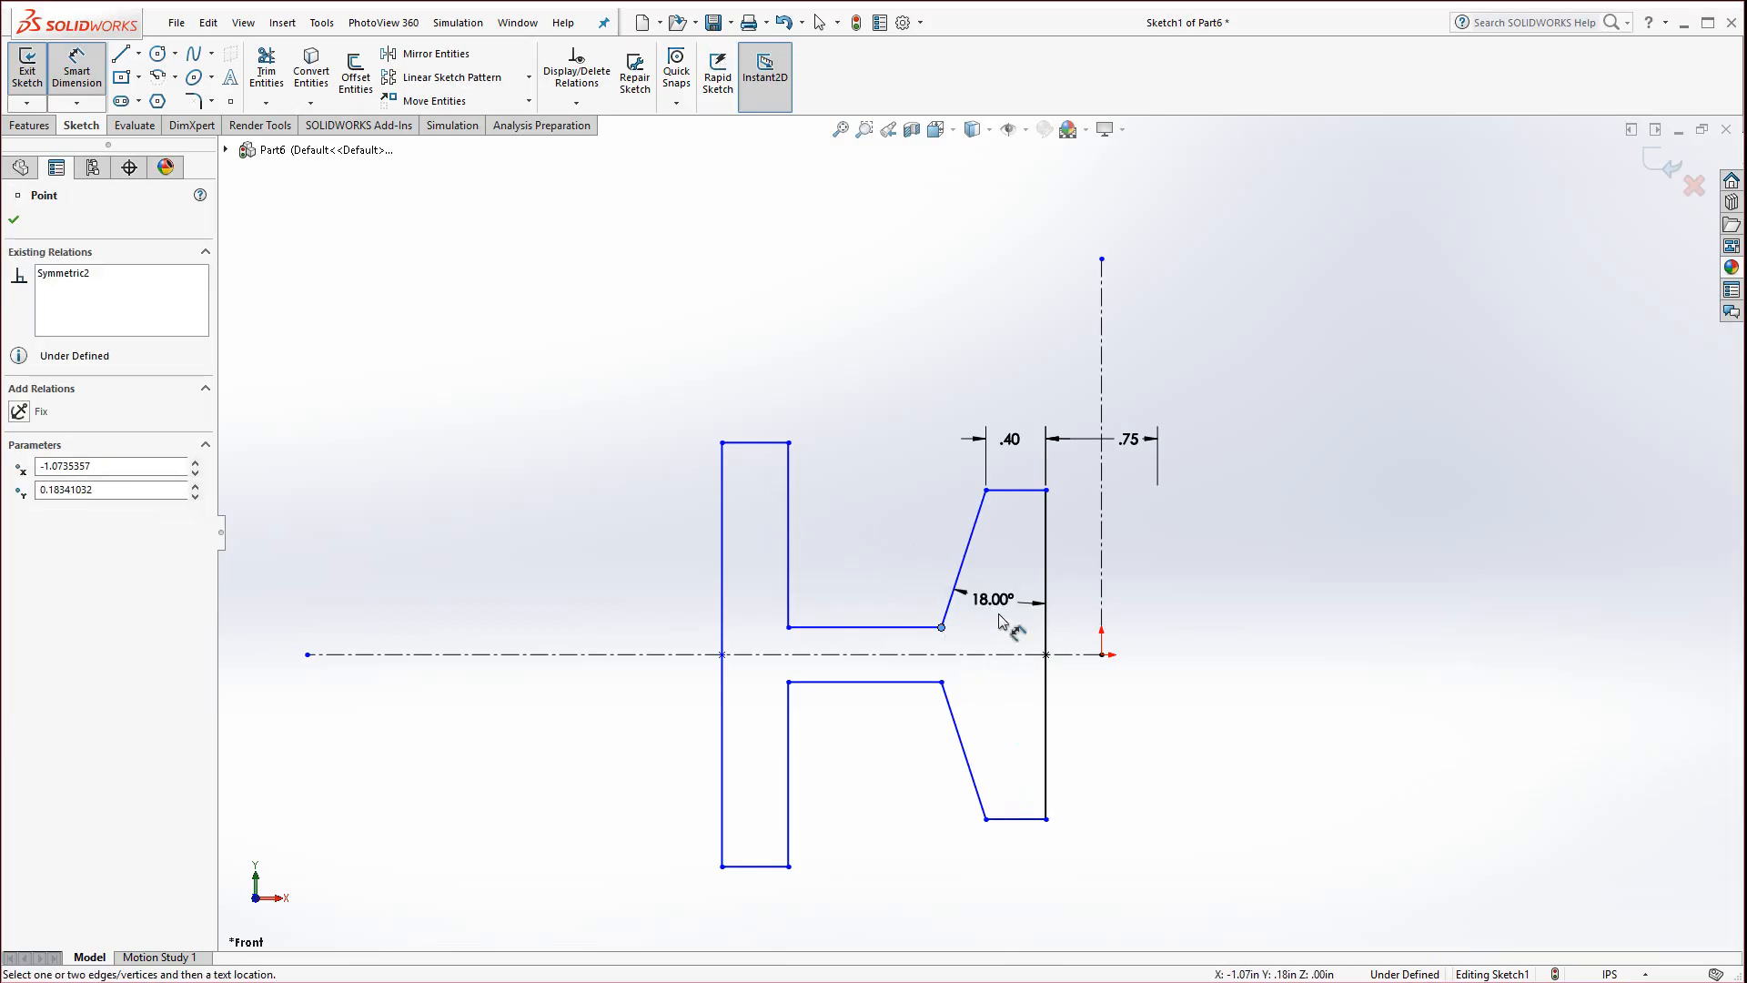
left_click(1102, 543)
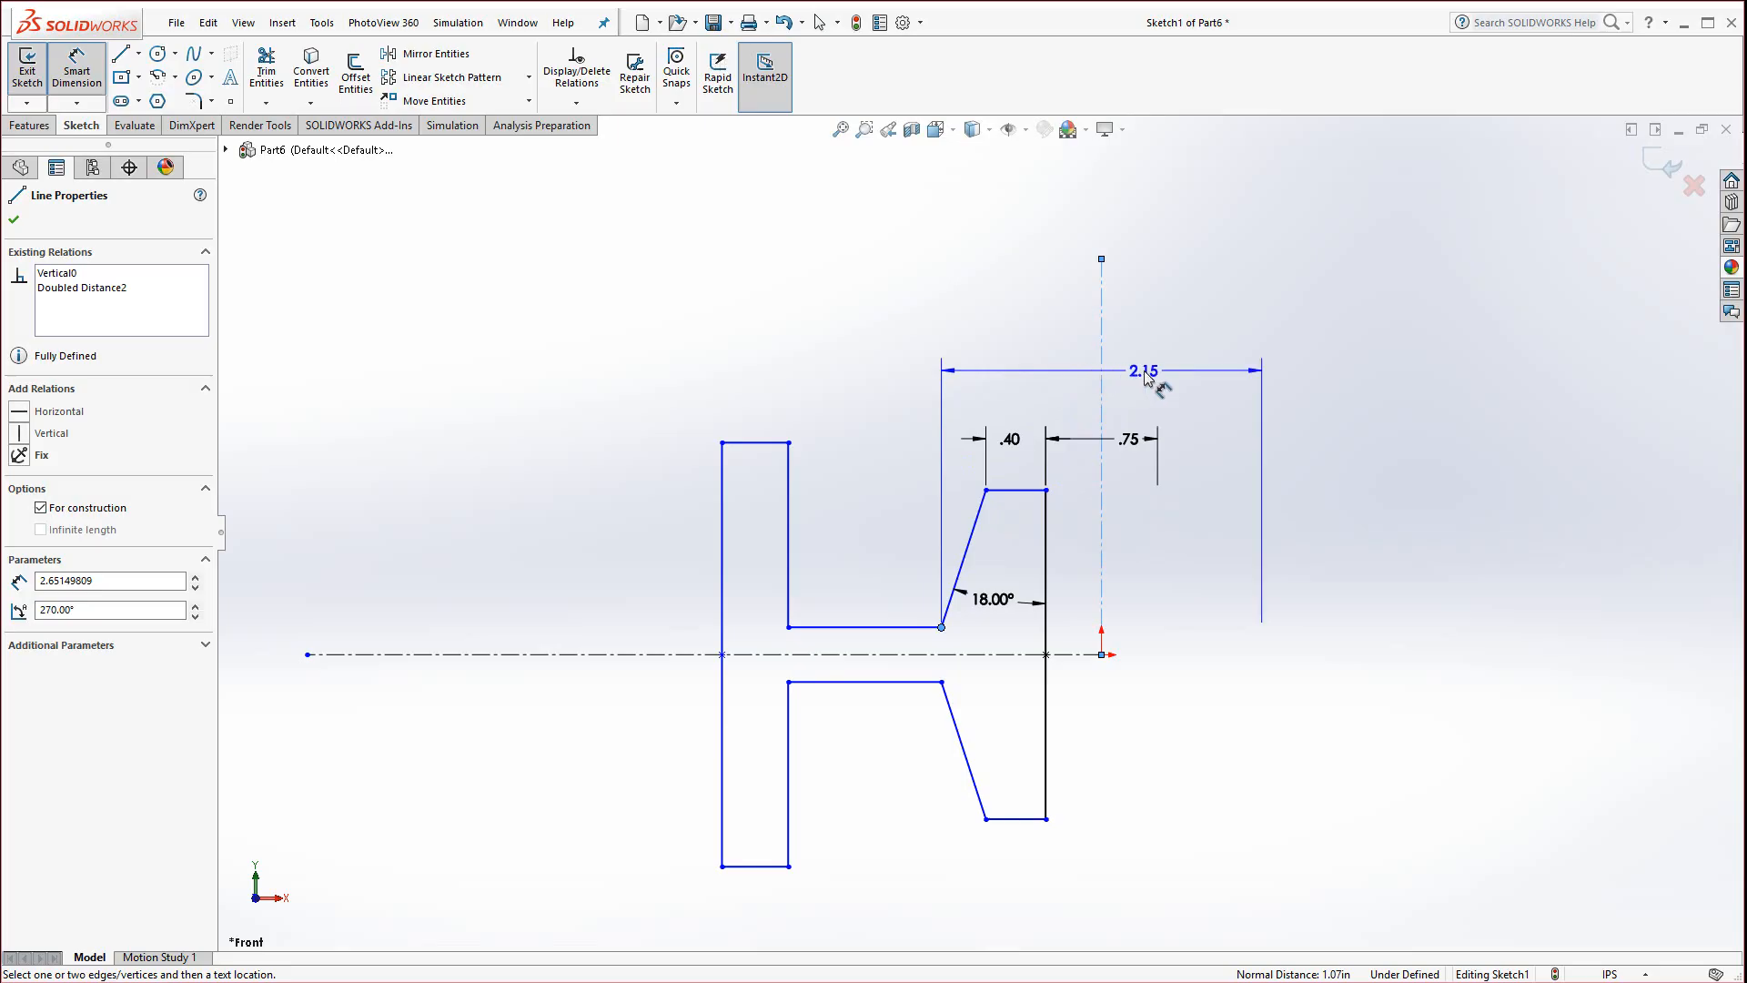
left_click(1139, 389)
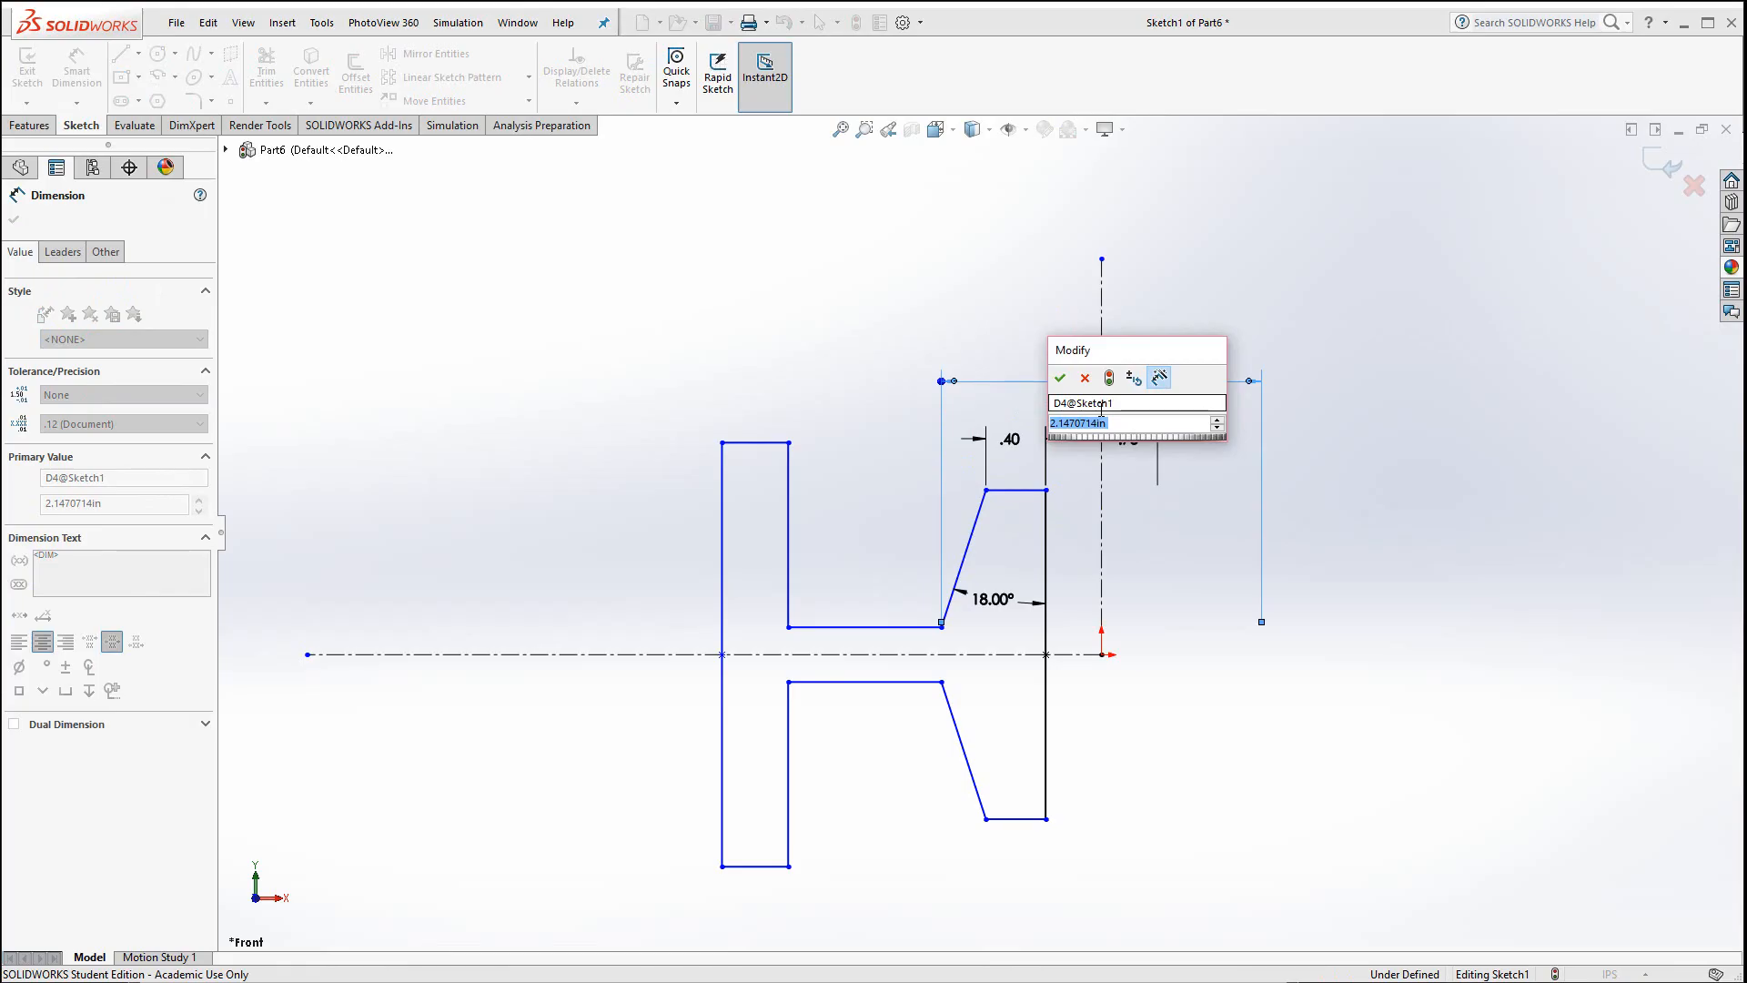
type("2")
key("Return")
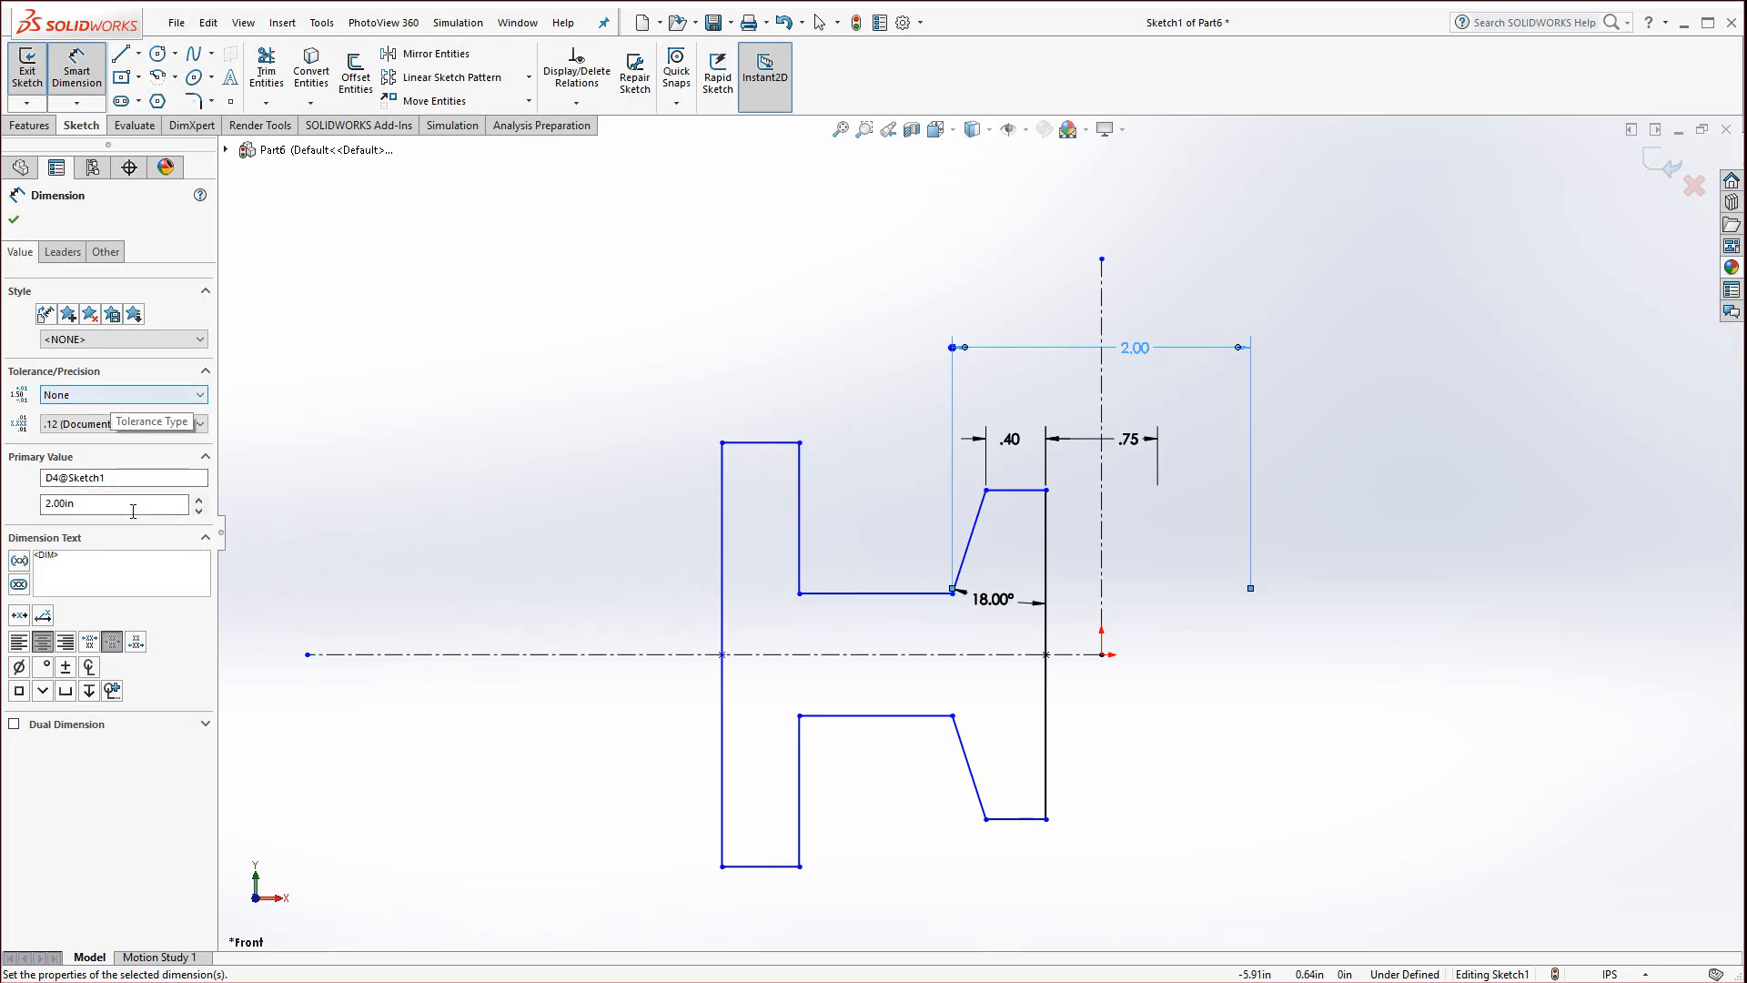
Add the diameter symbol to the 2 in doubled-distance dimension of the hub-to-web corner
left_click(19, 668)
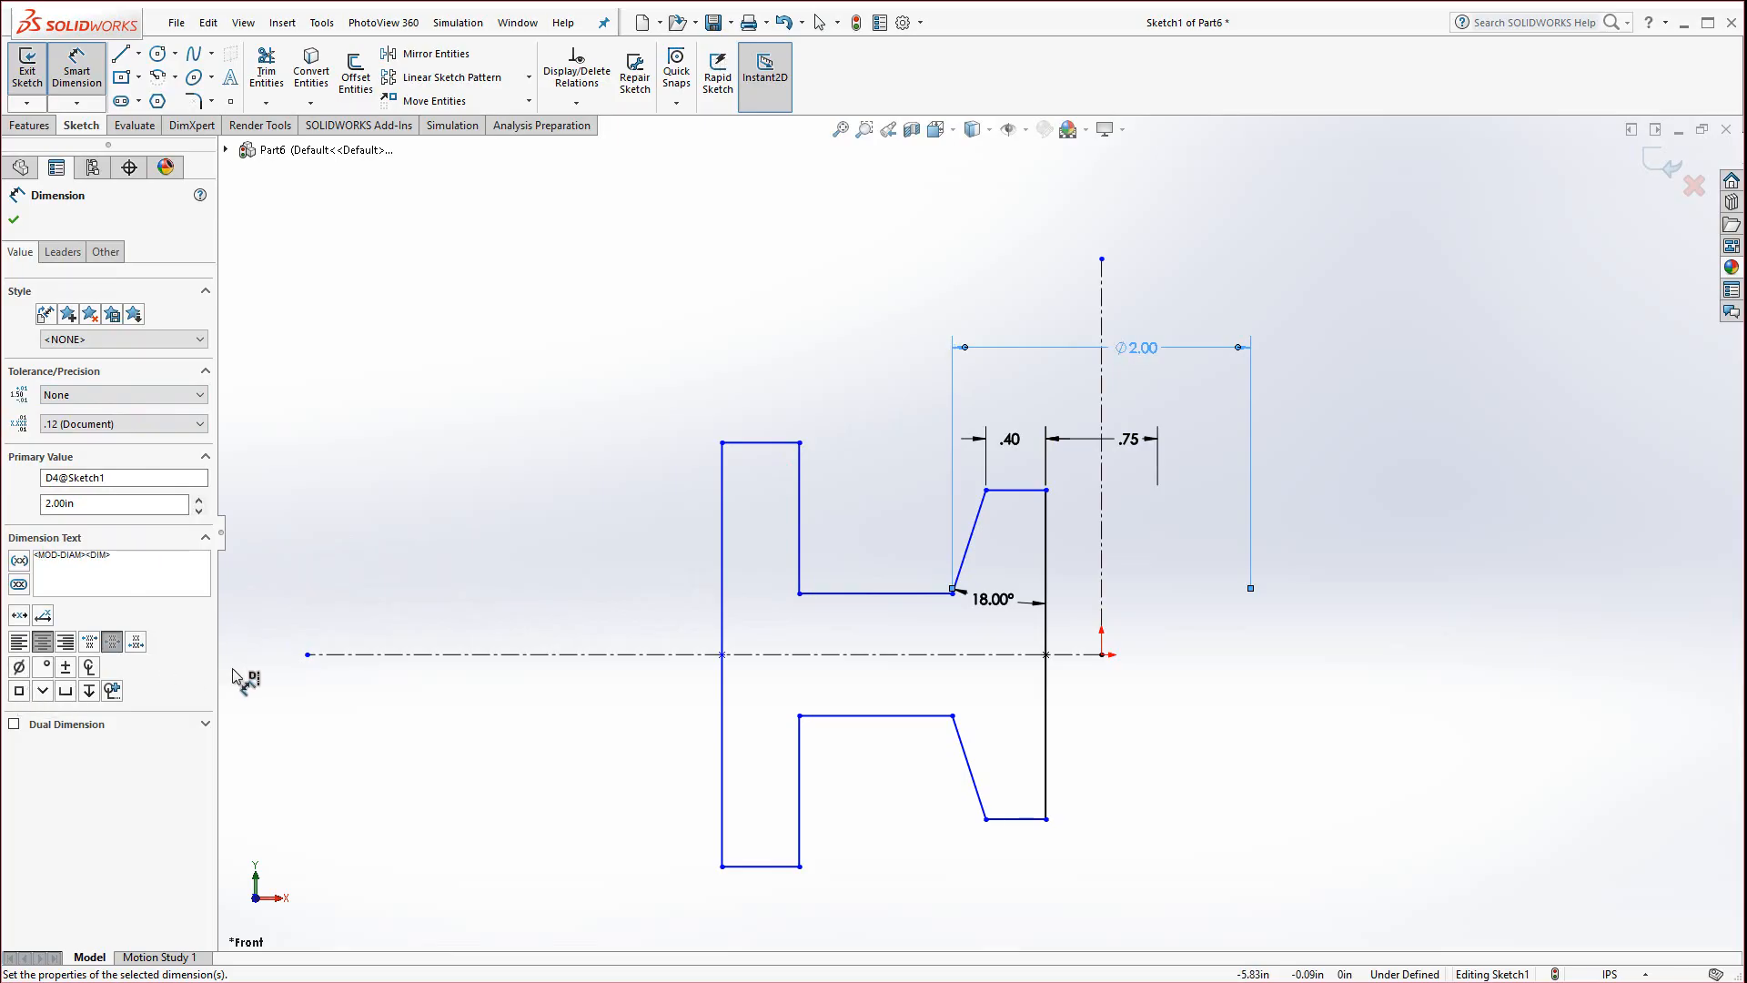
double_click(1128, 440)
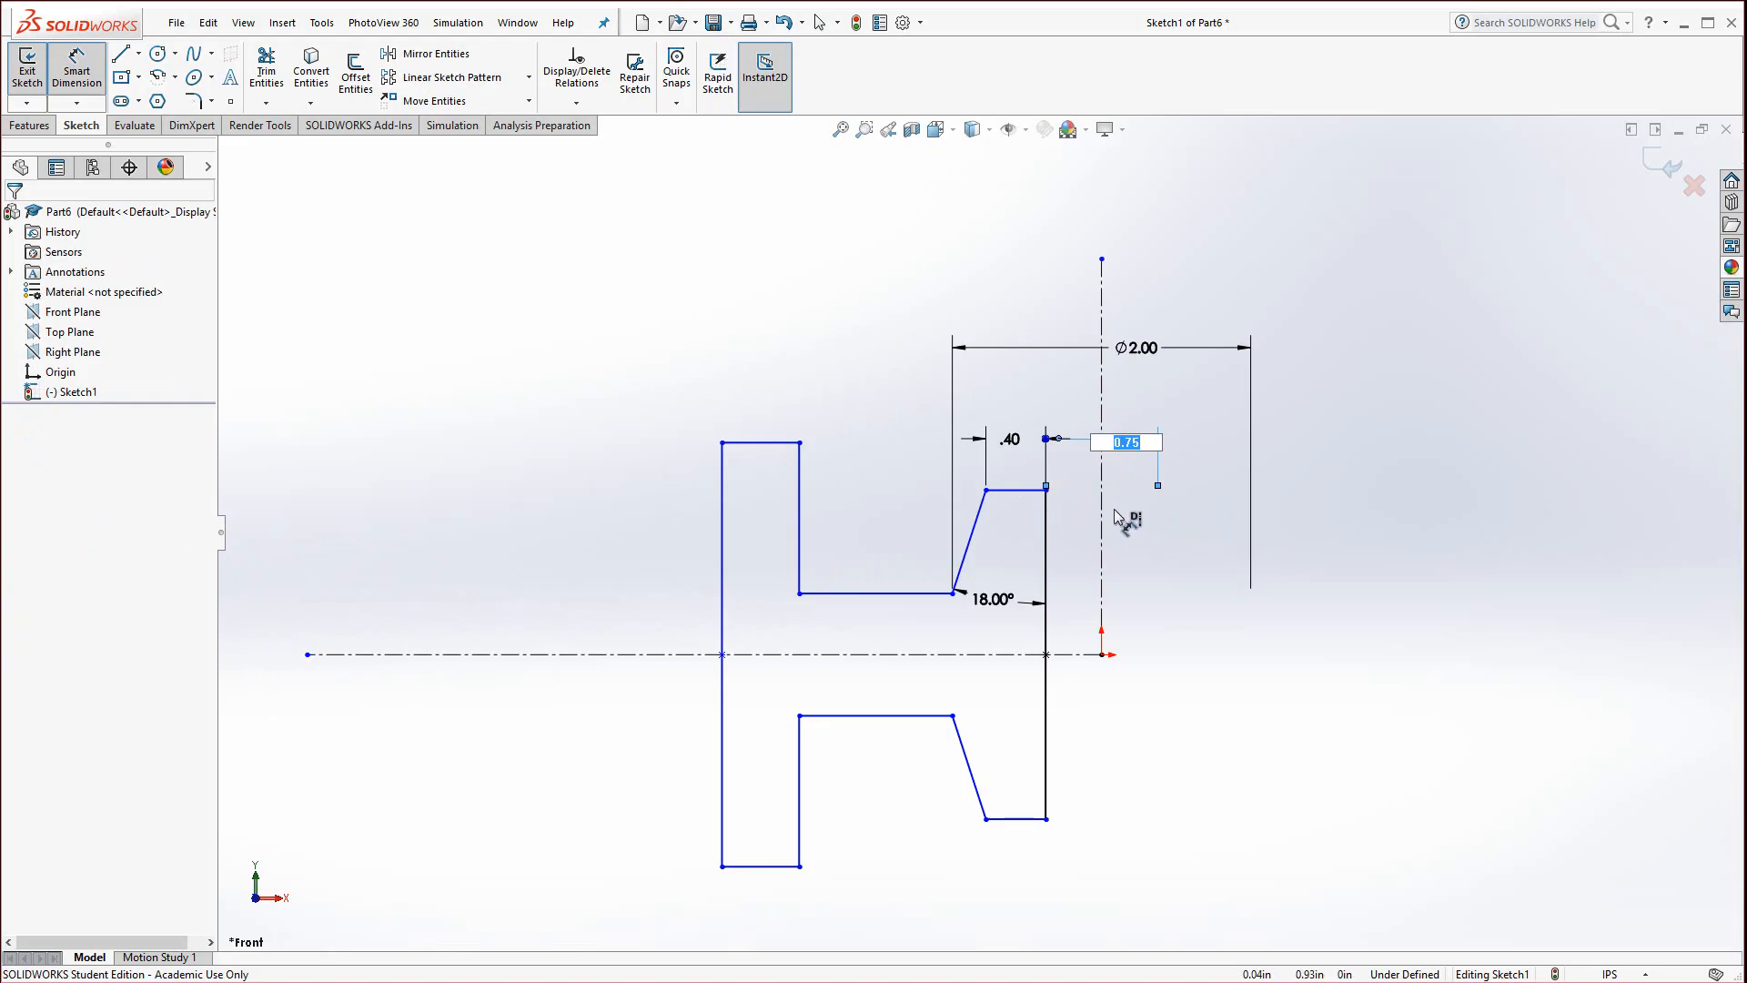
key("Return")
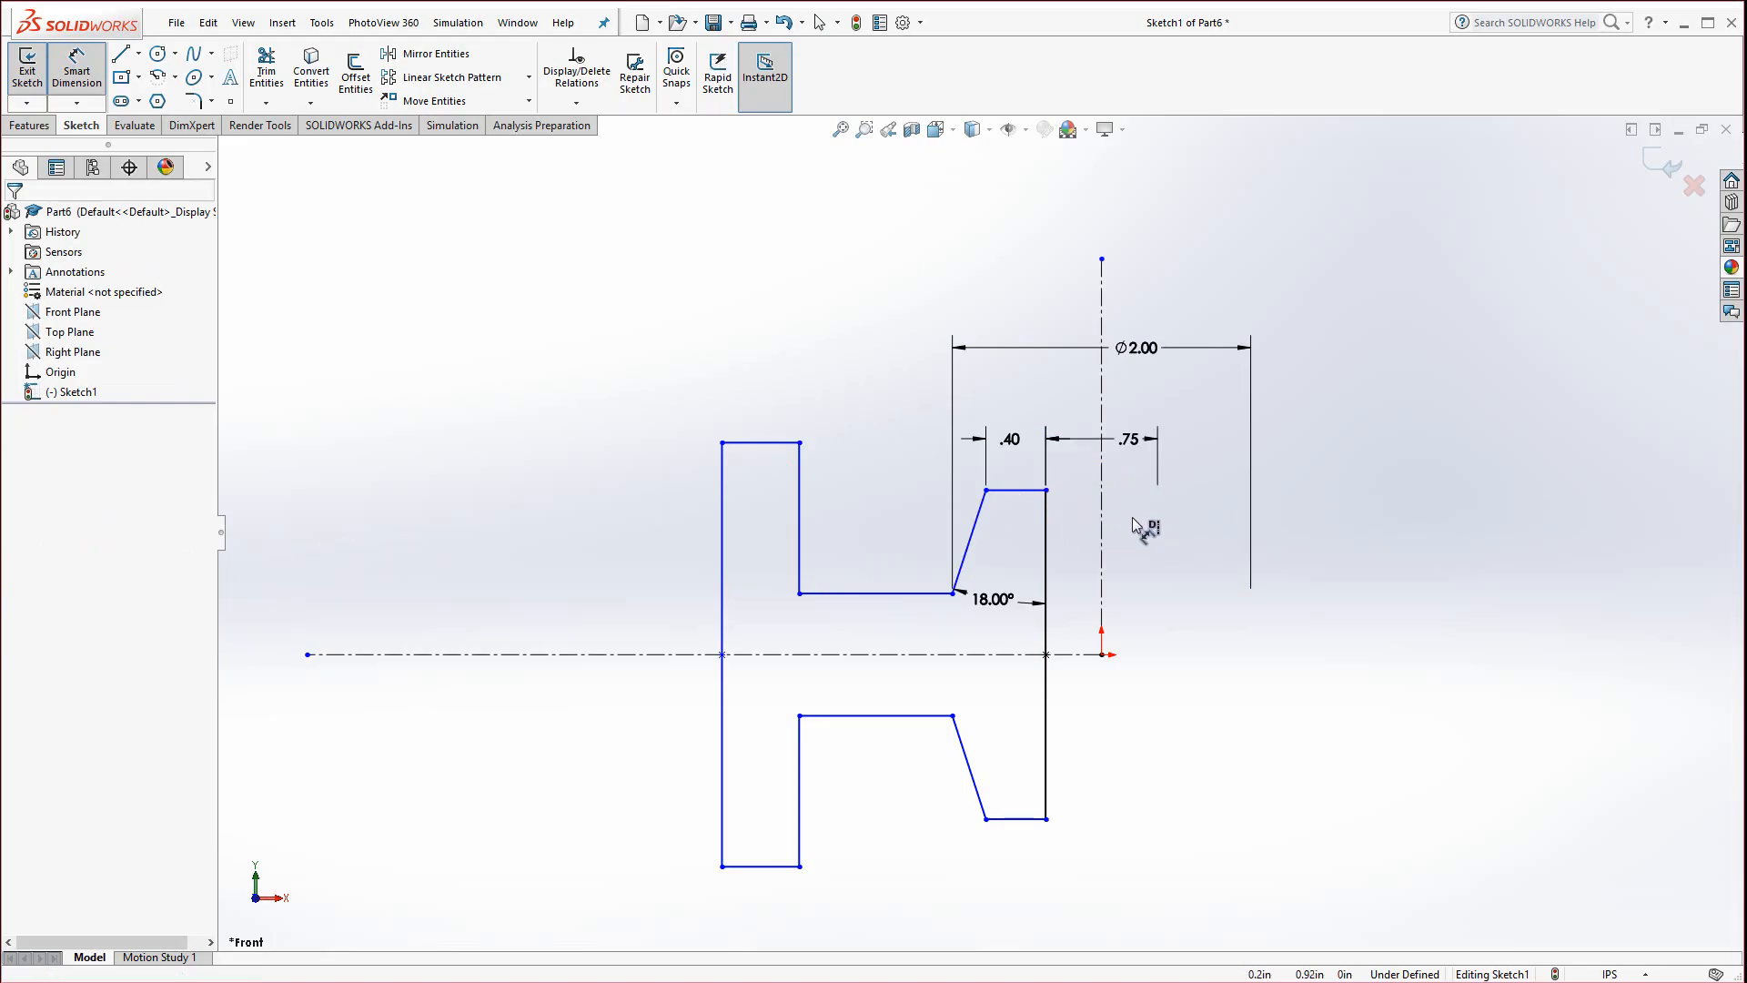
key("Escape")
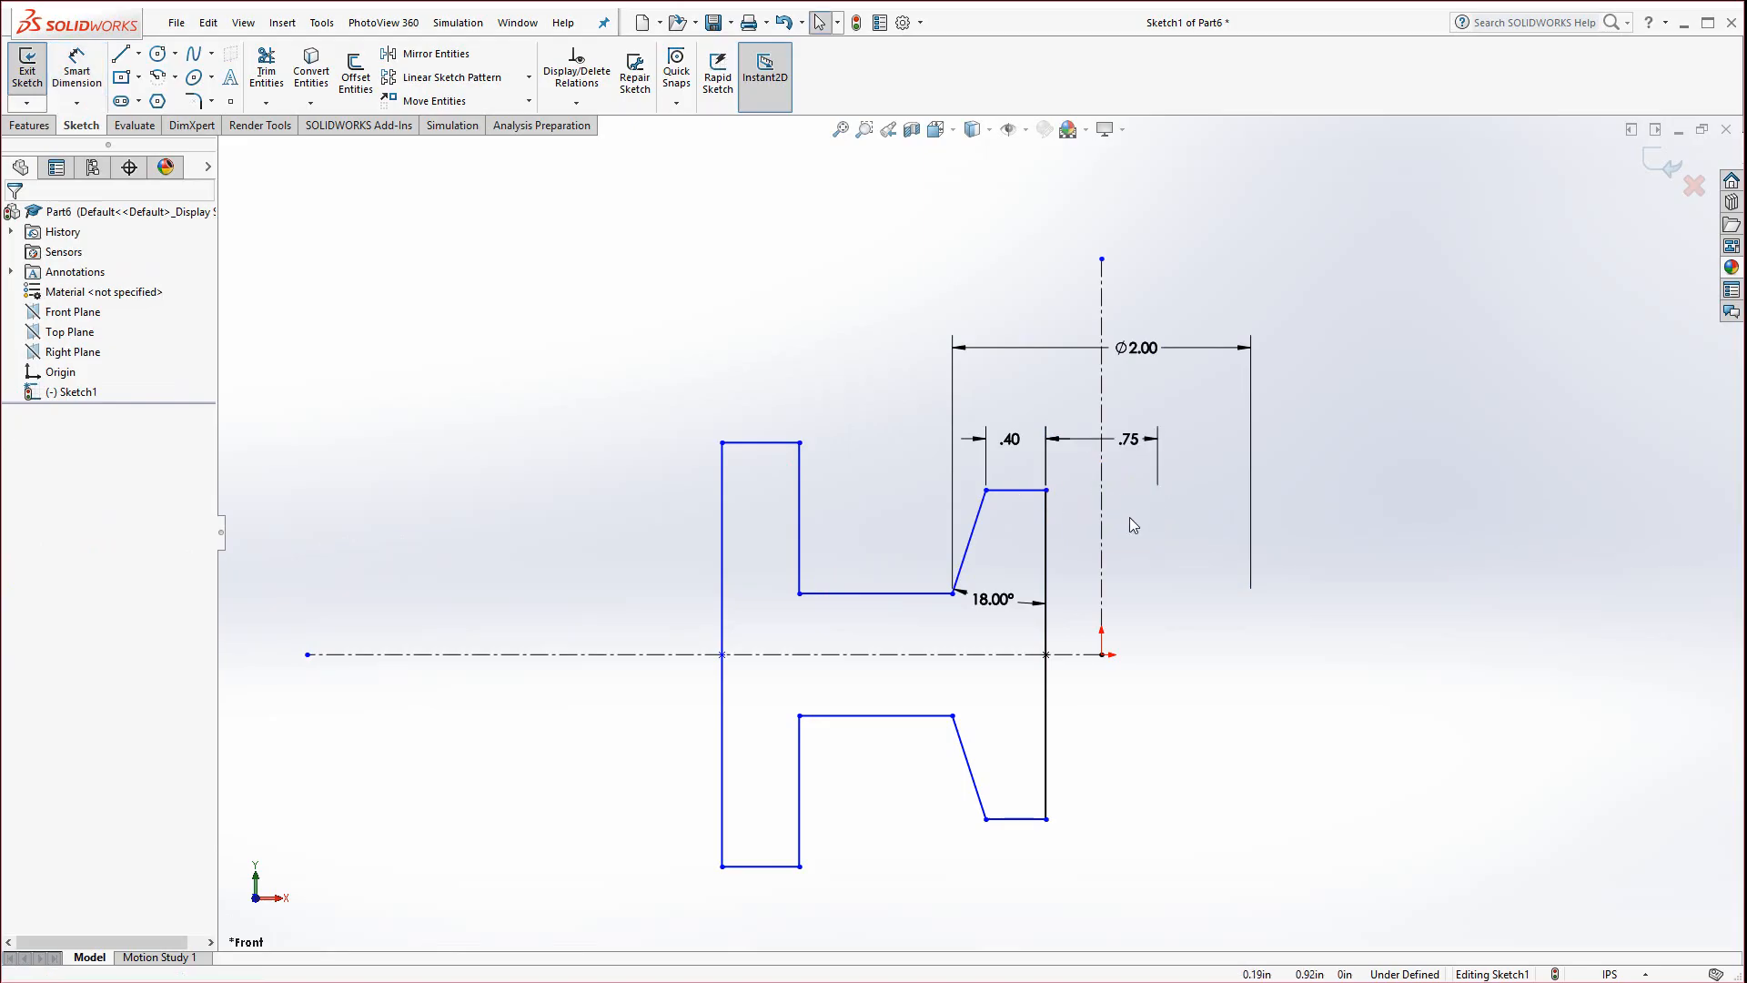
double_click(1128, 439)
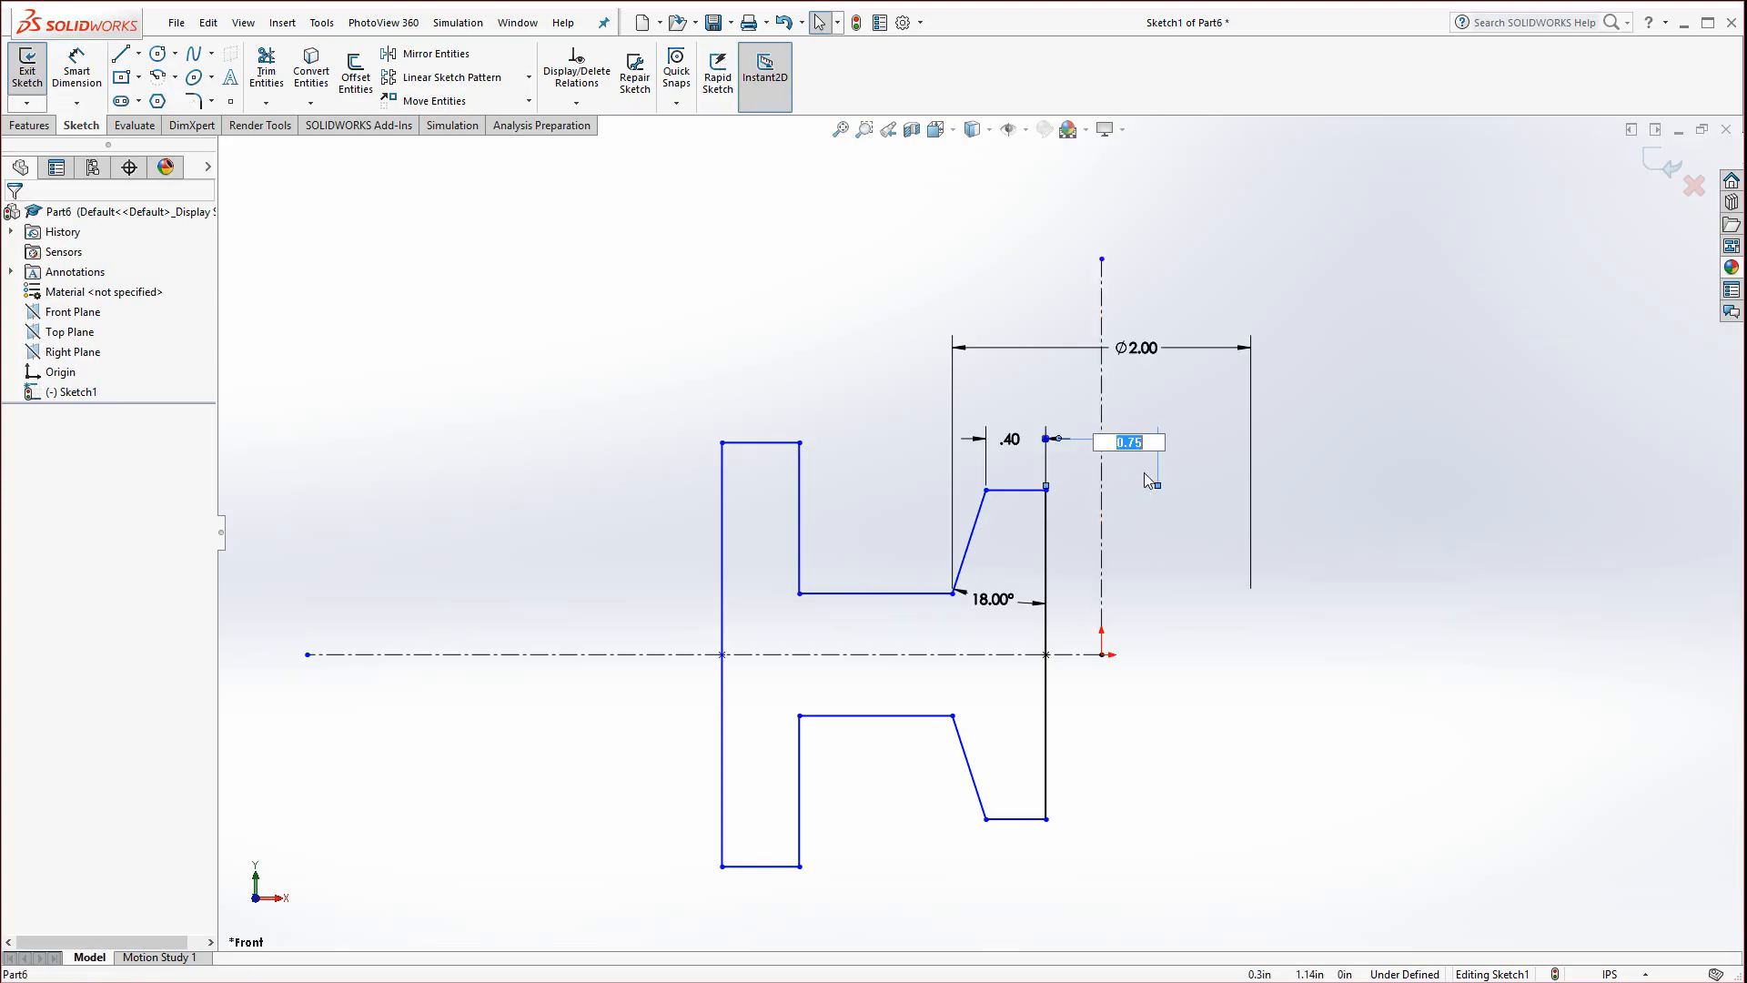
key("Return")
double_click(1130, 441)
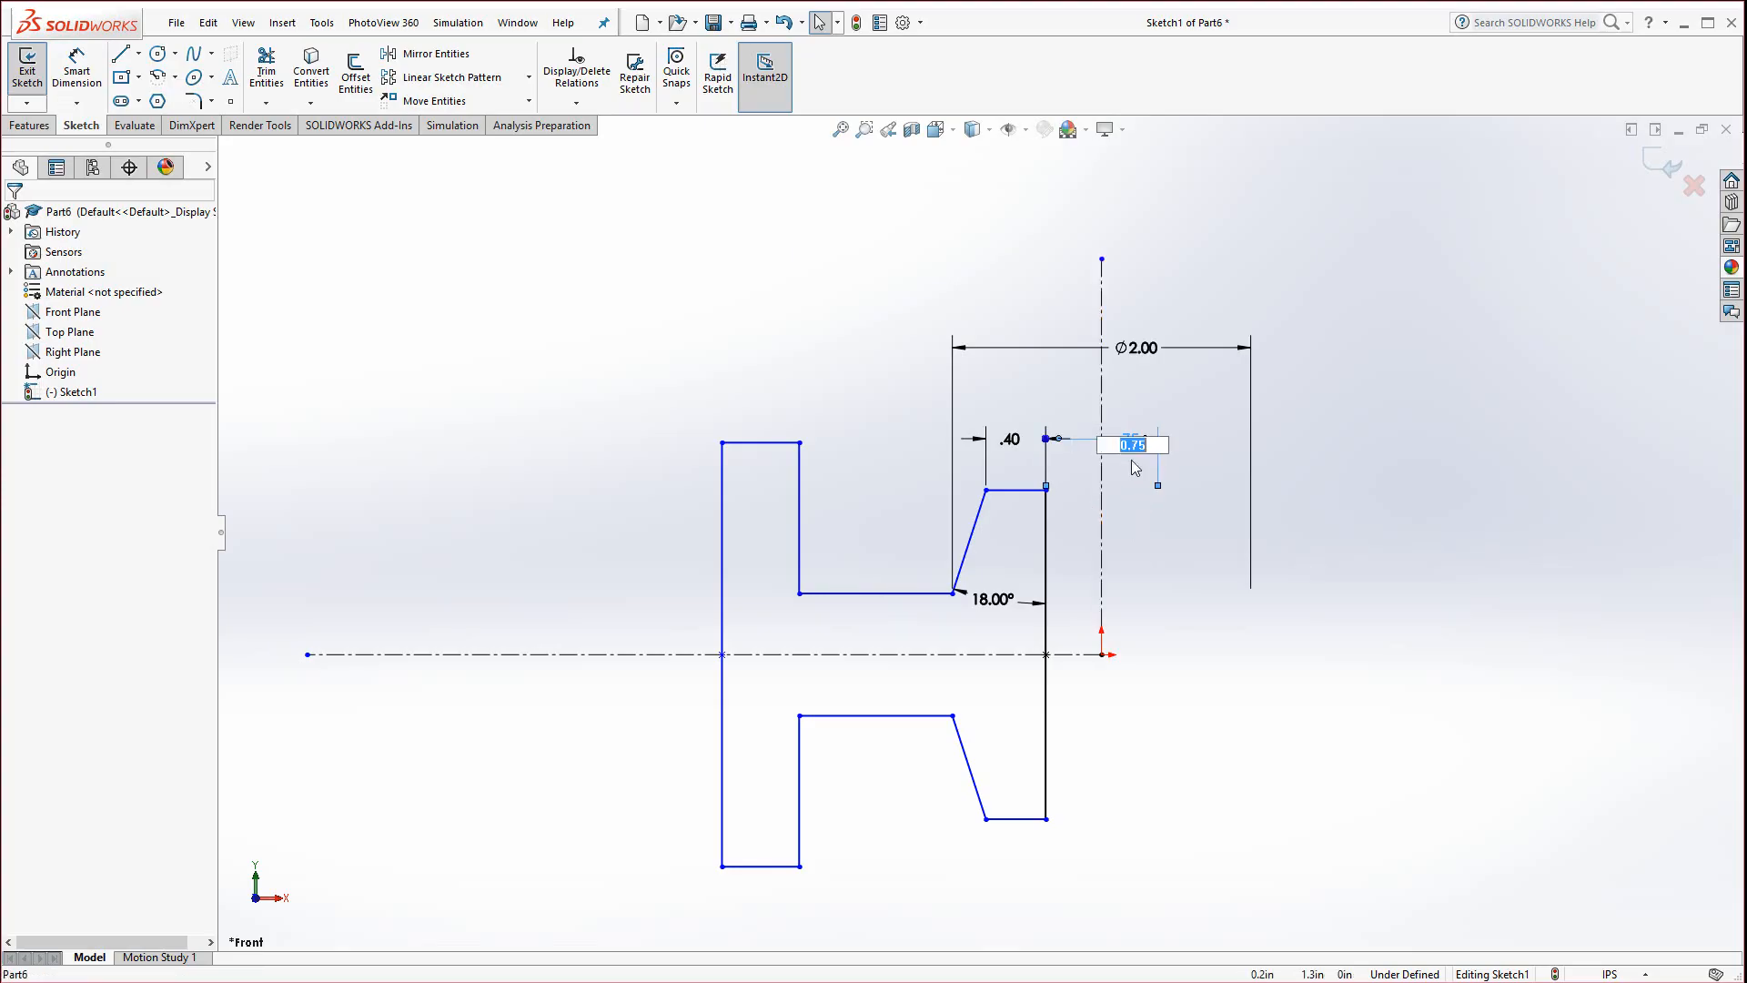
key("Return")
Add the diameter symbol to the 0.75 in dimension of the hub's inner vertical line
double_click(1128, 441)
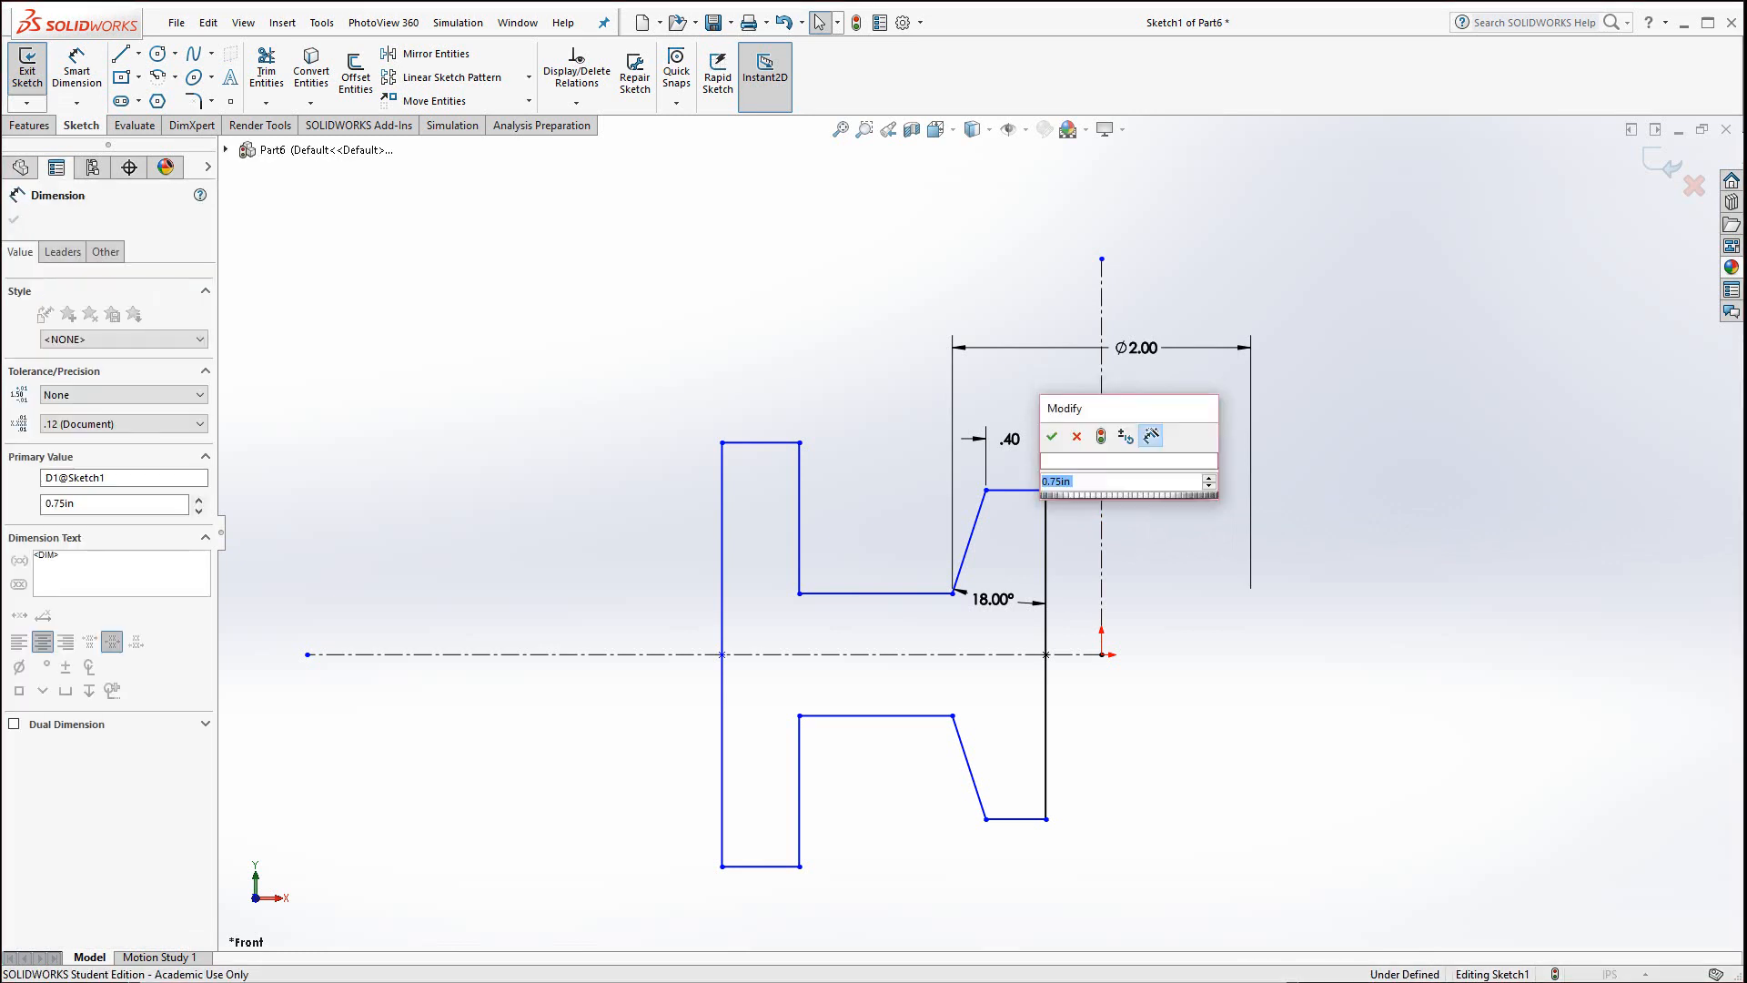
left_click(1051, 435)
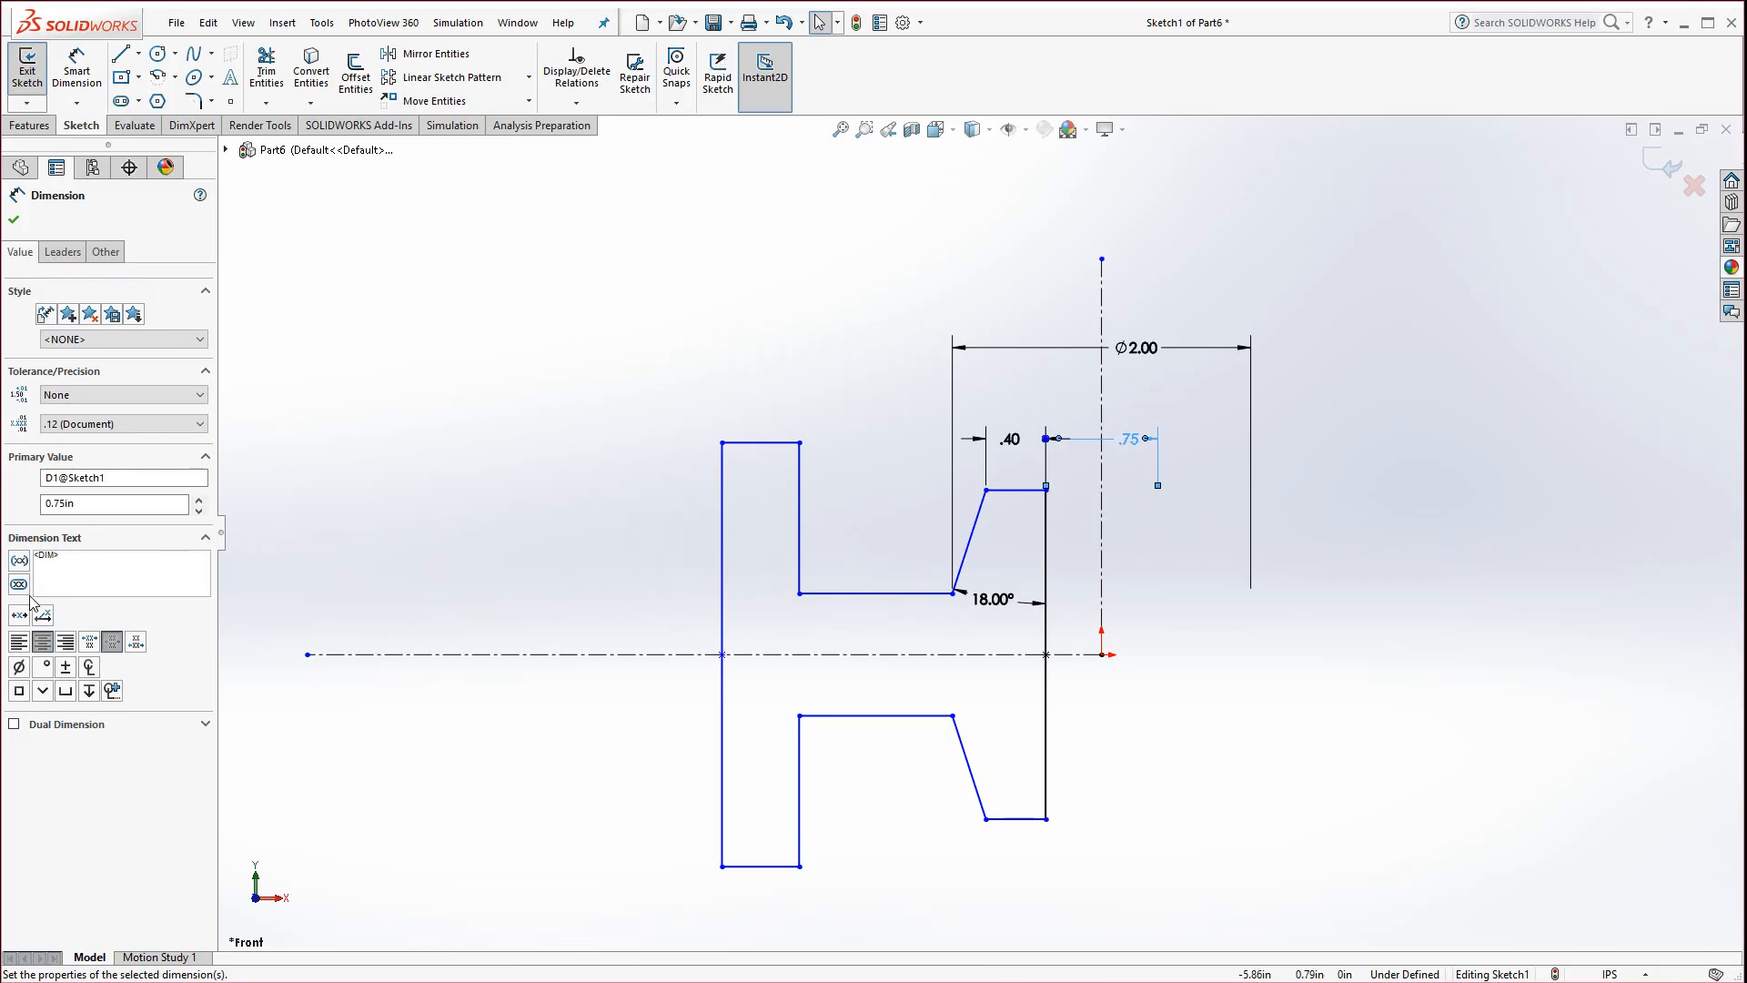
left_click(19, 667)
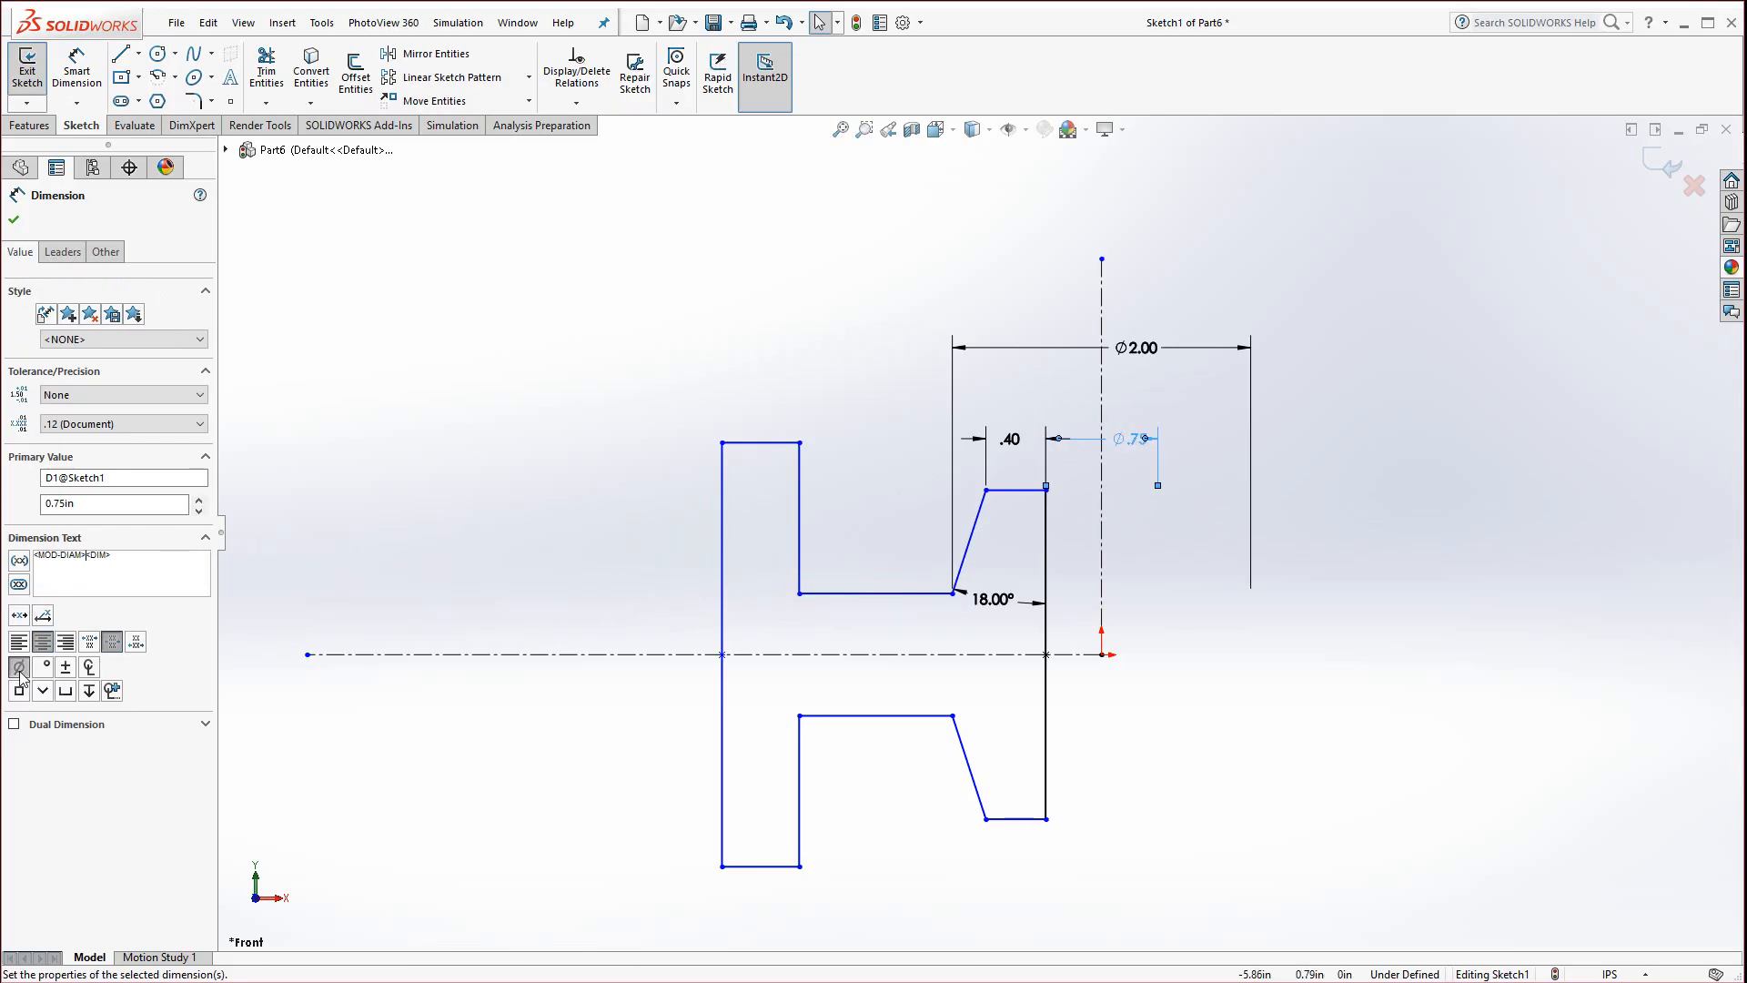
left_click(13, 219)
Reposition the 0.75 in and 2 in diameter dimensions so their texts sit centered on the vertical centerline, above the hub
left_click_drag(1121, 444, 1103, 419)
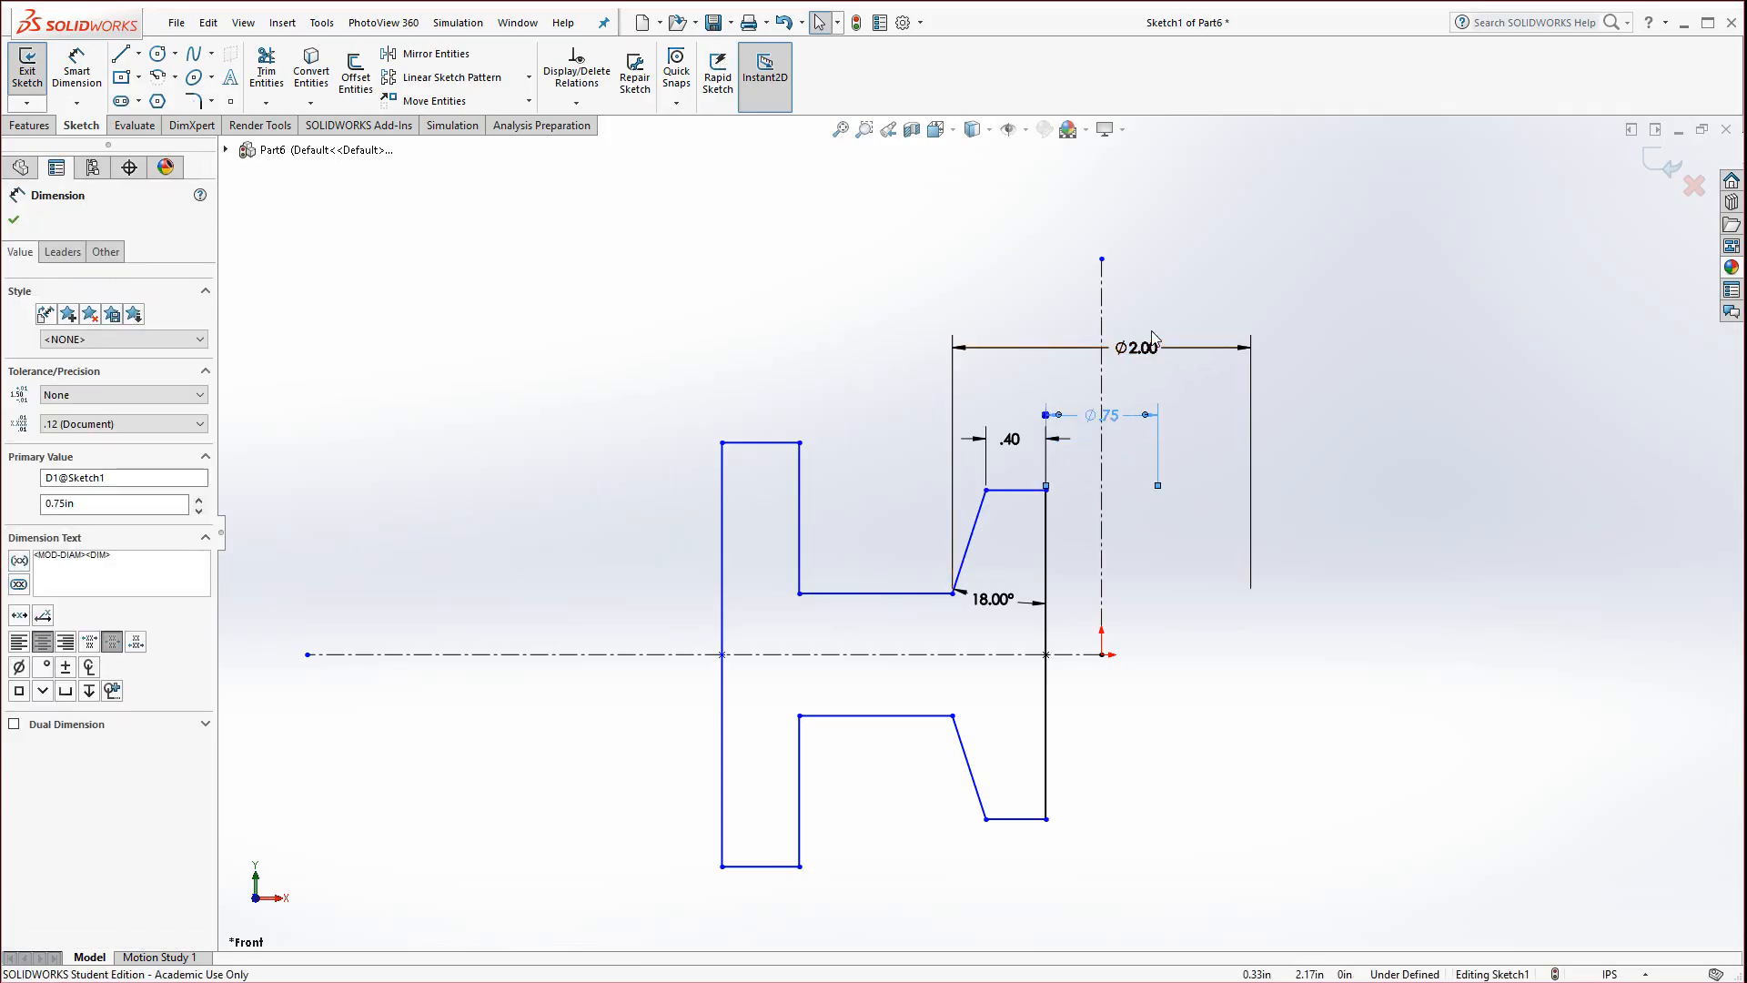
left_click_drag(1135, 353, 1105, 384)
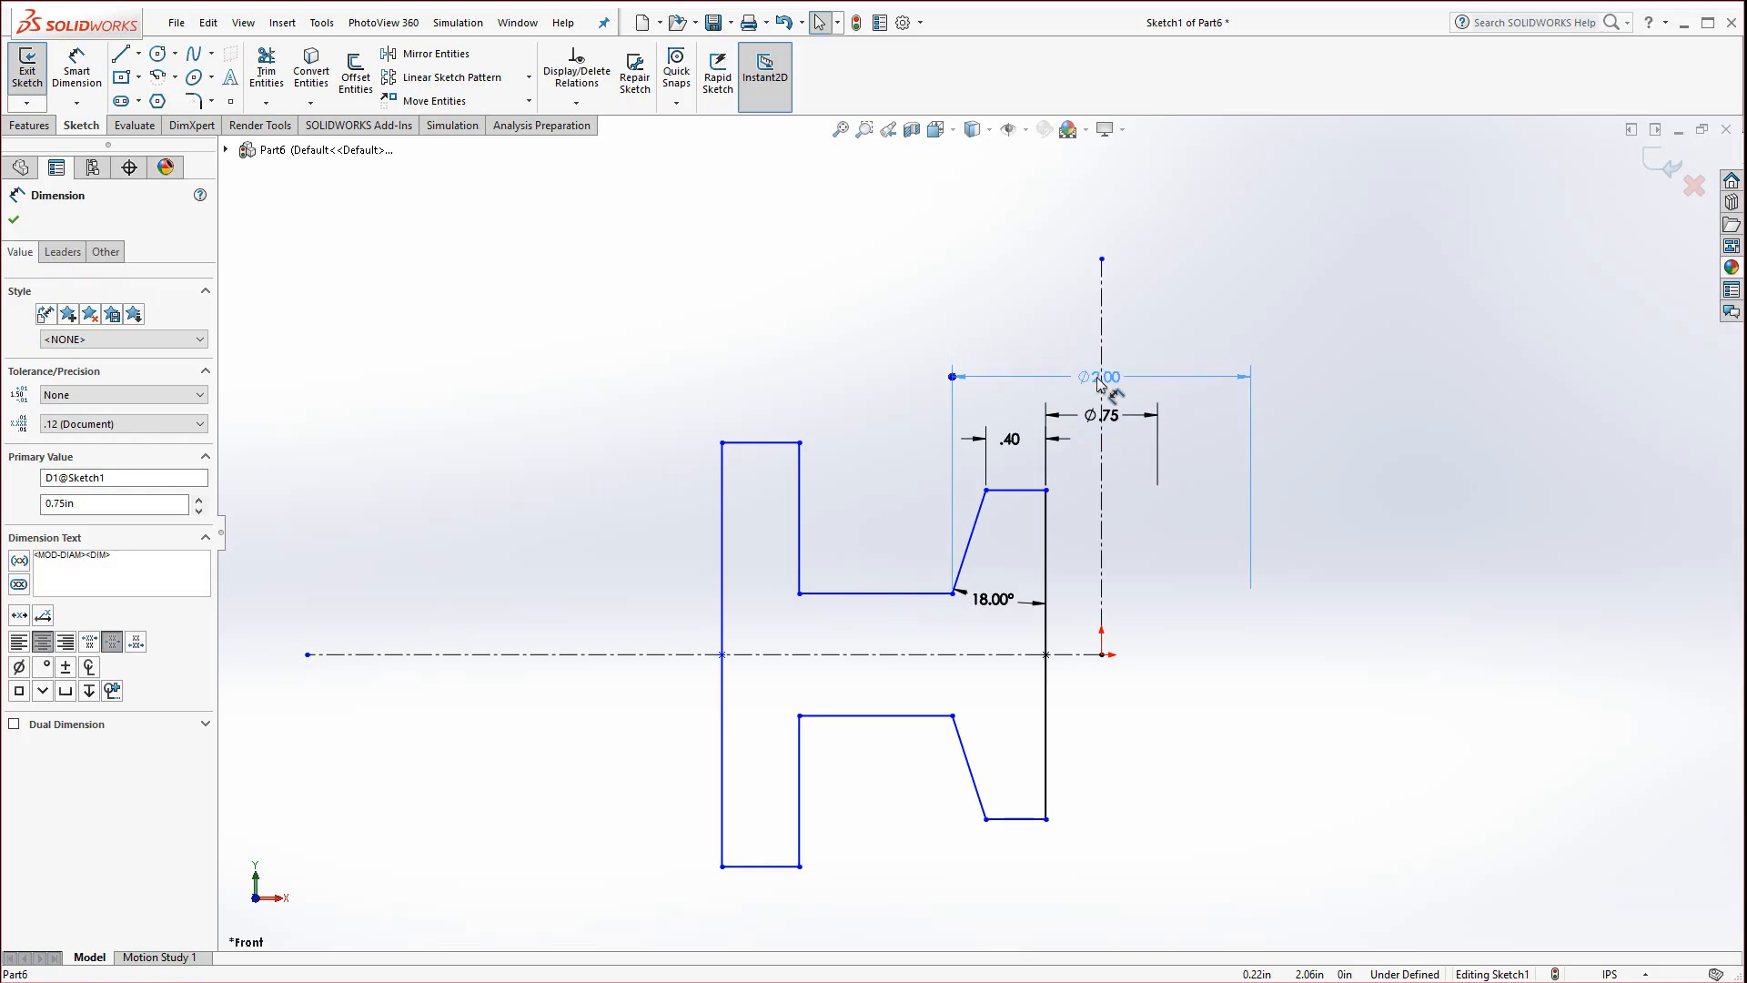
left_click(1149, 347)
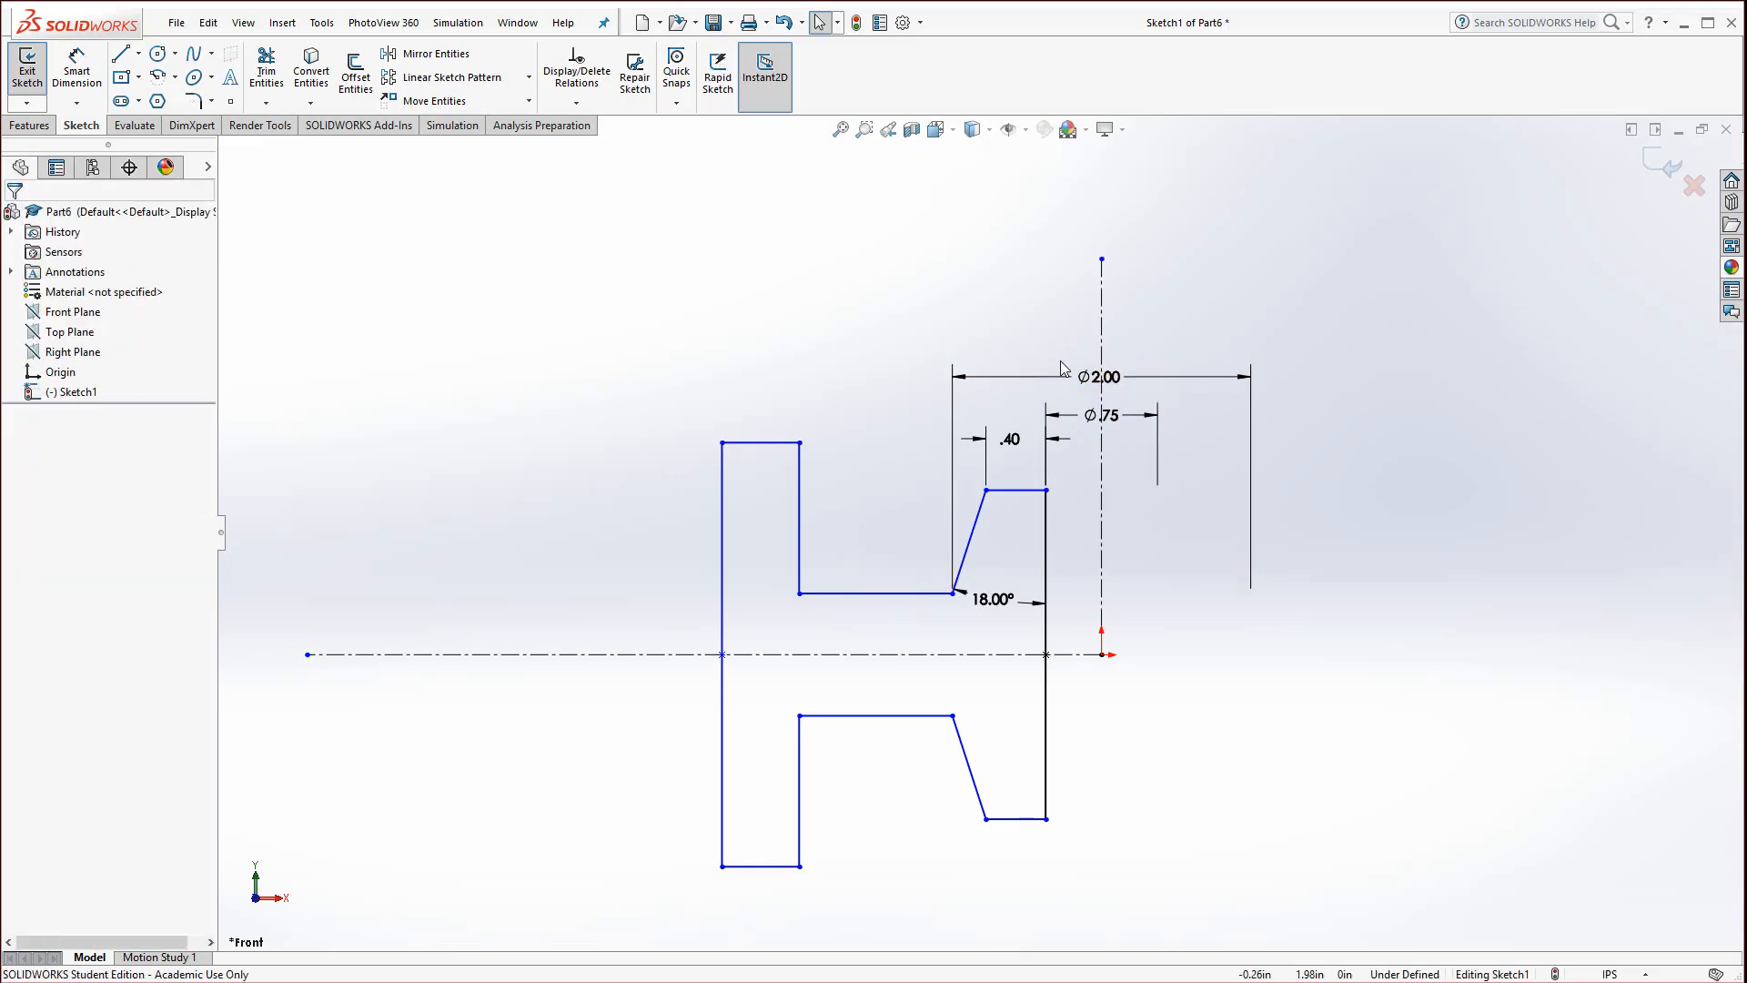
Dimension the web thickness between its upper and lower horizontal lines to 0.25 in, placed beside the rim
left_click(82, 68)
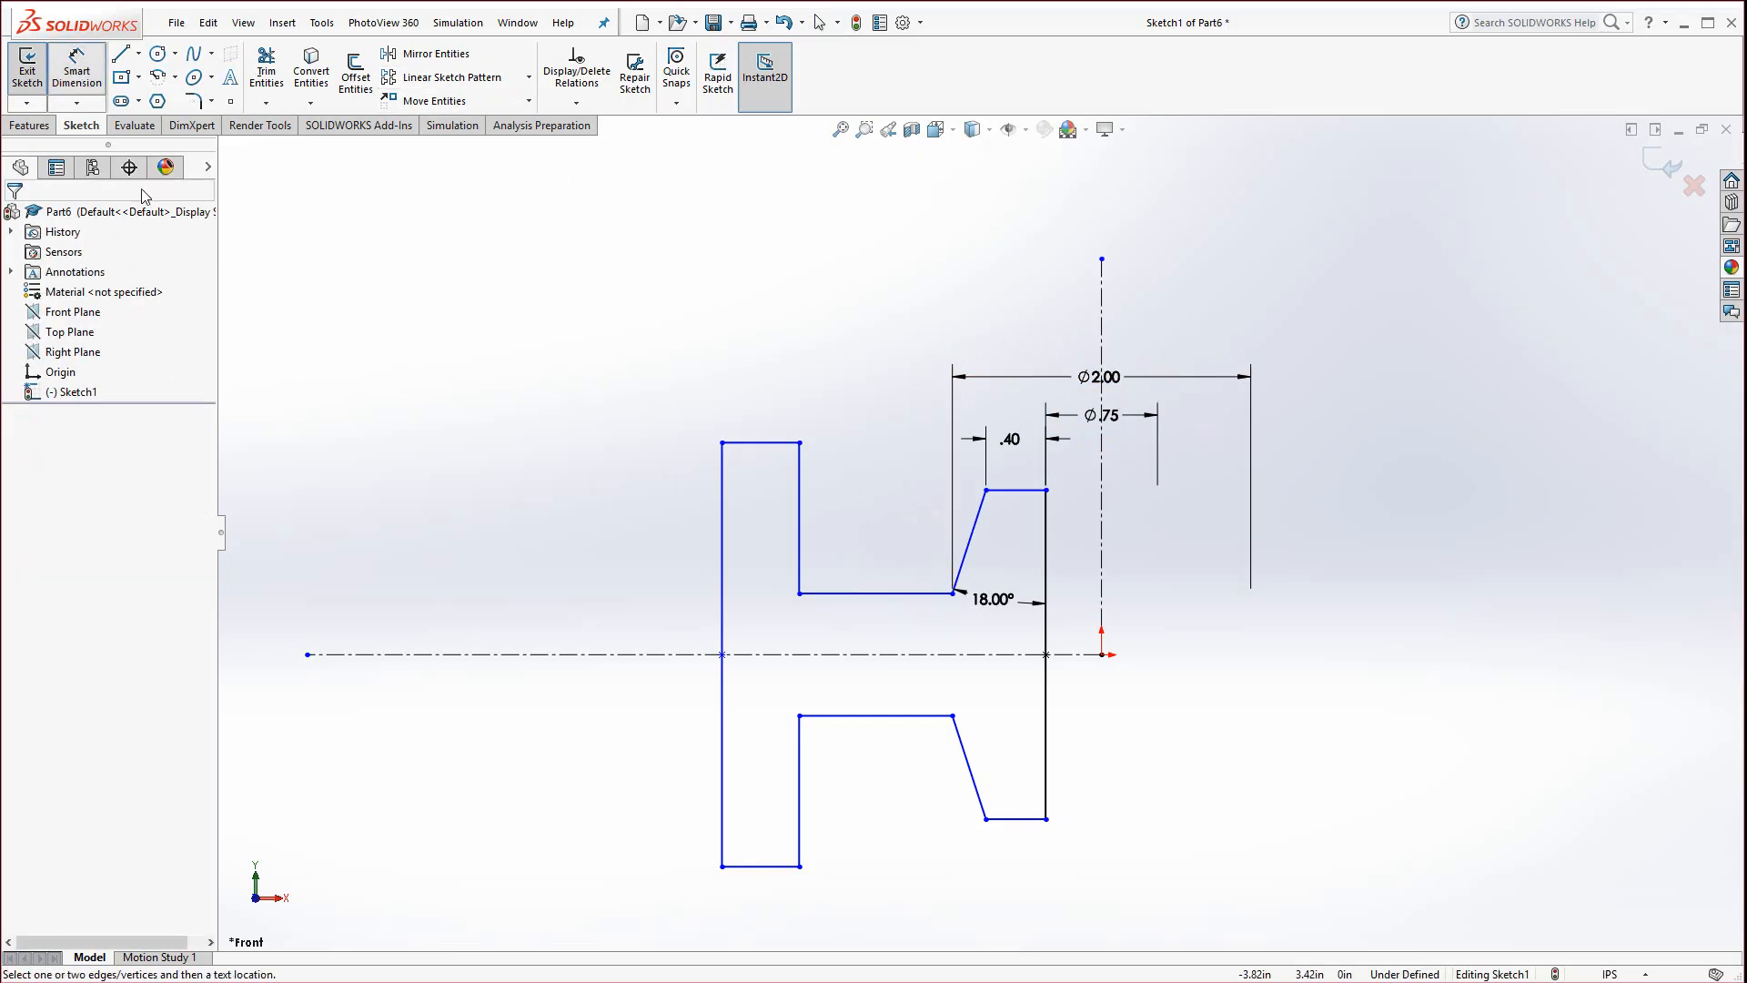
left_click(921, 597)
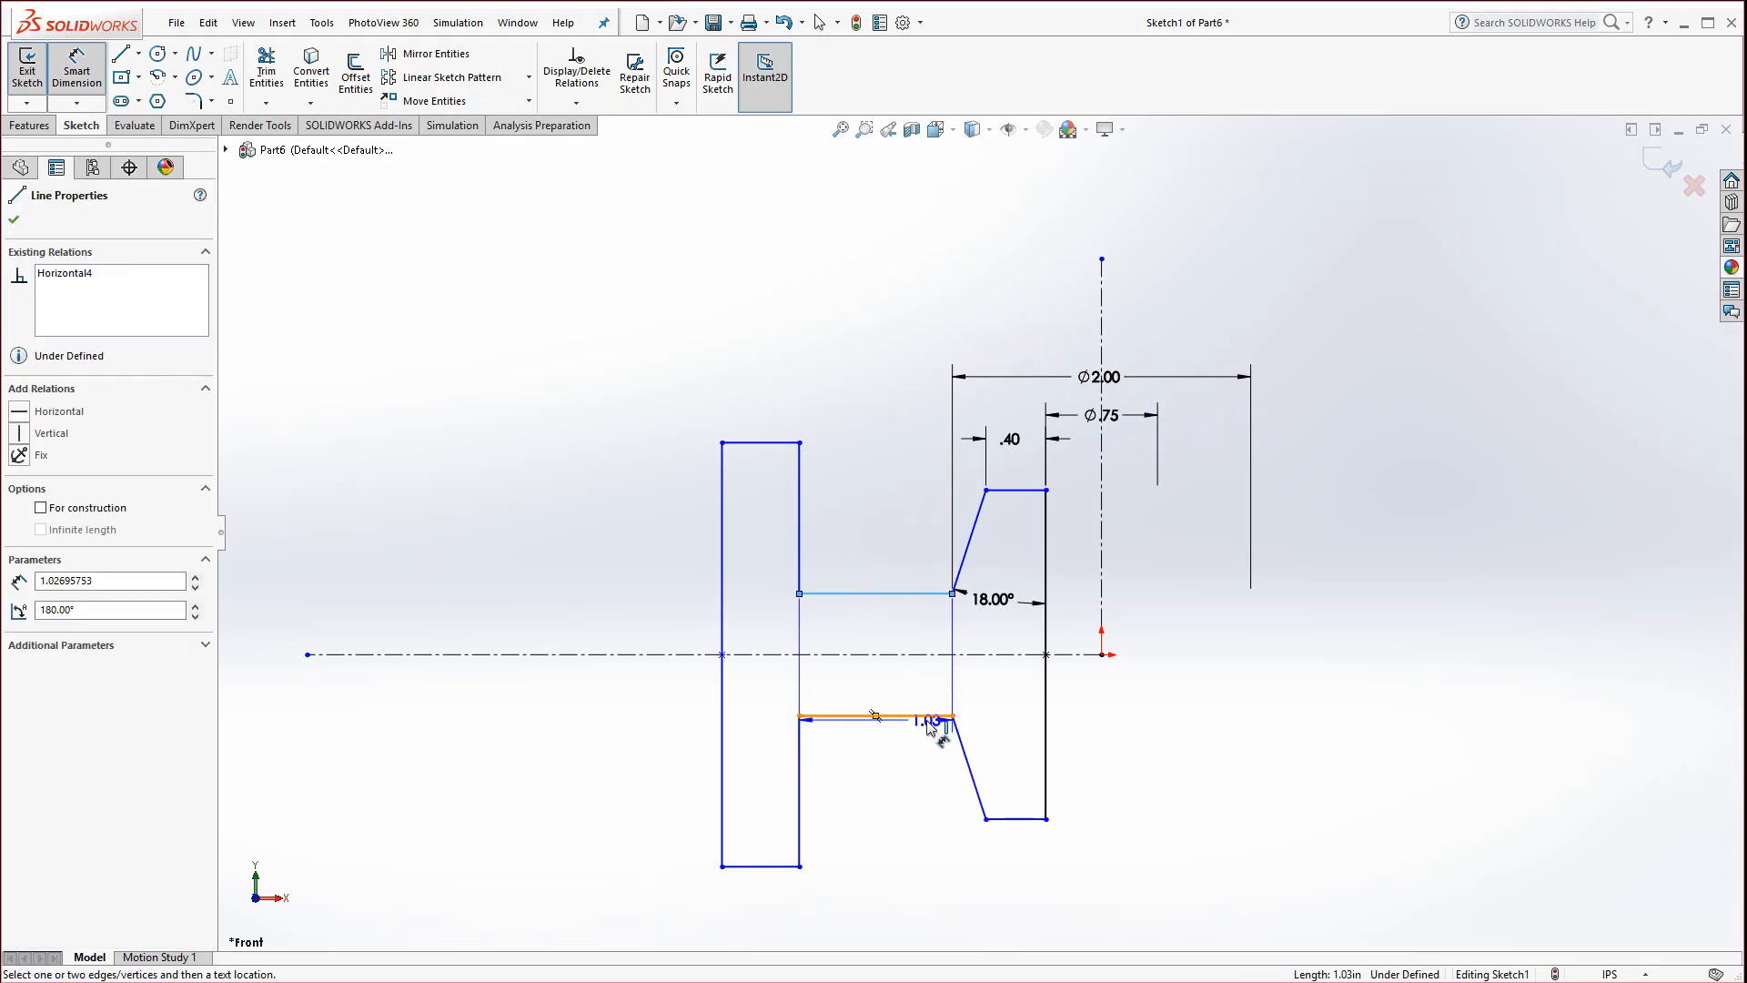
left_click(927, 719)
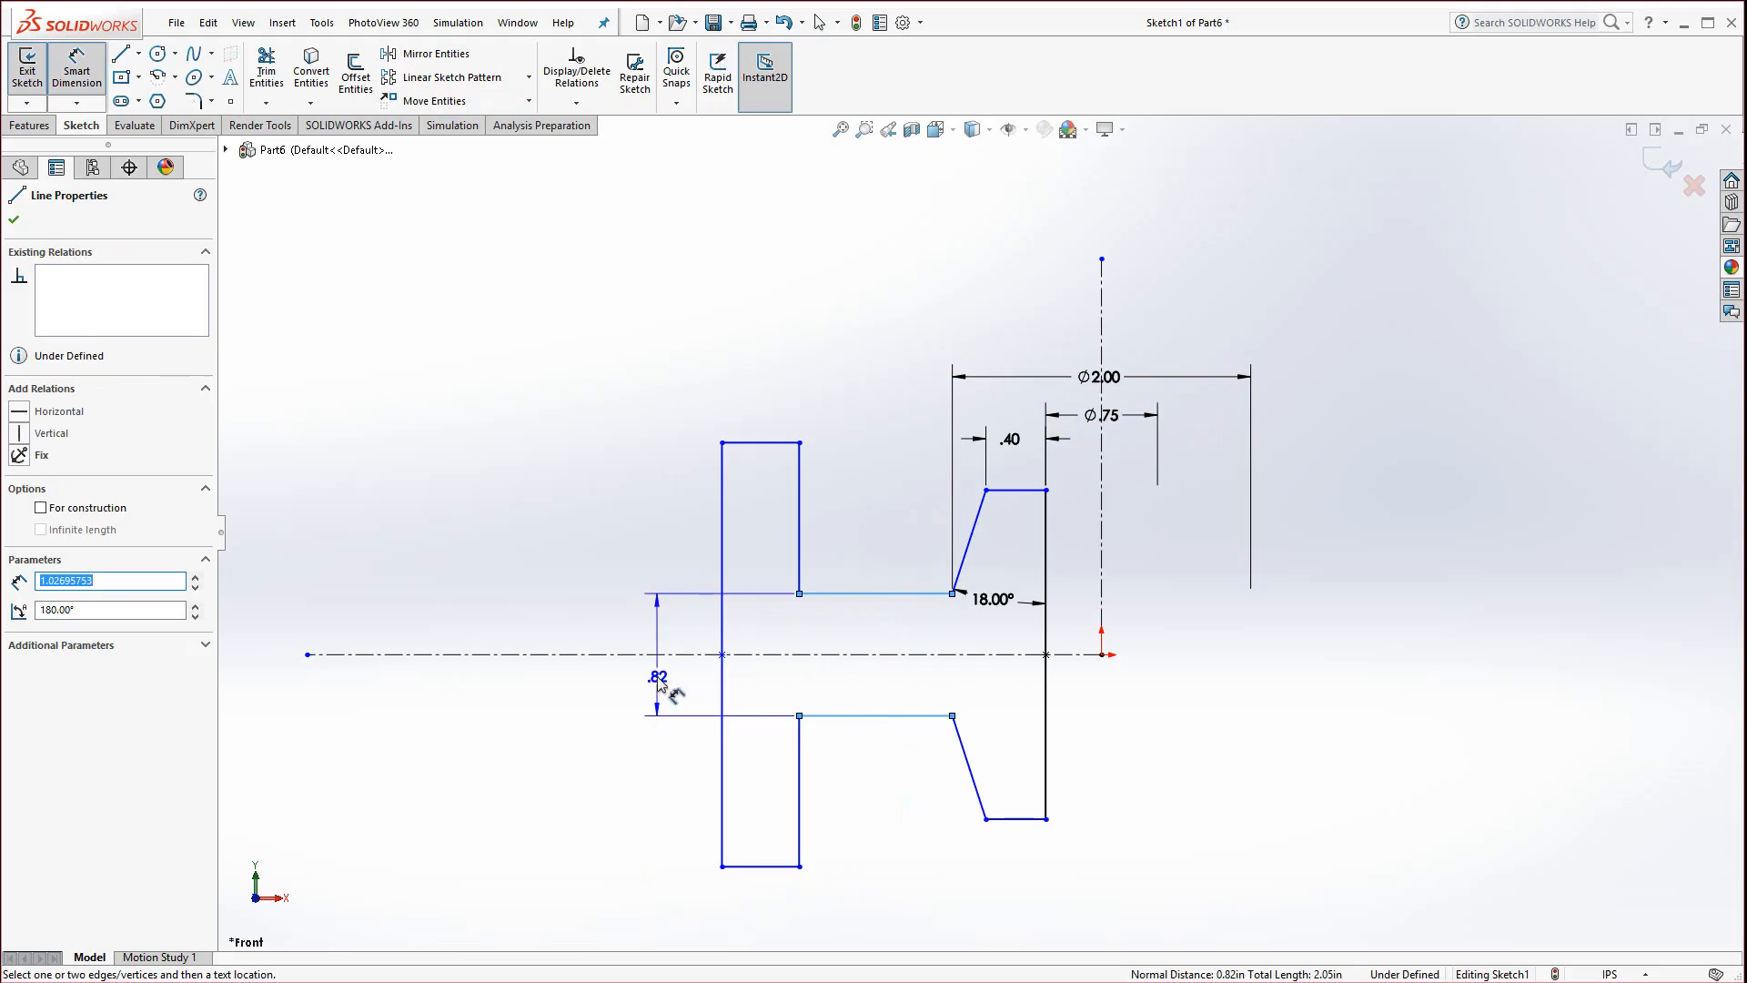
left_click(659, 684)
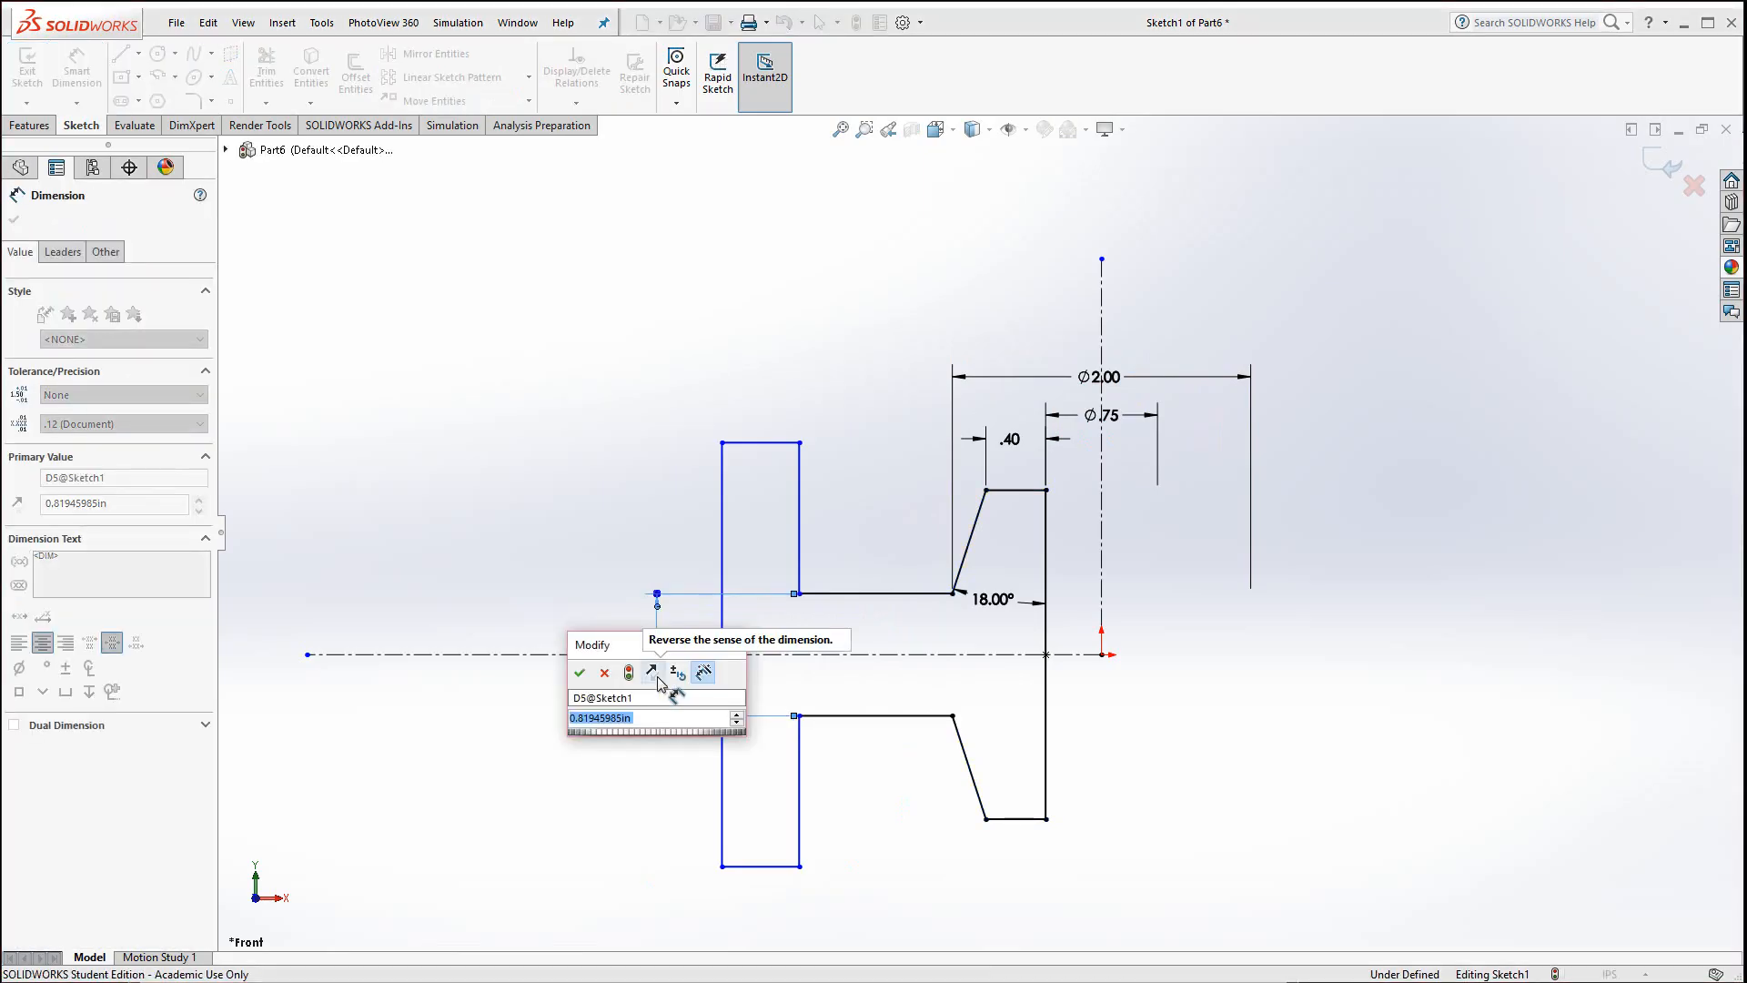
type(".25")
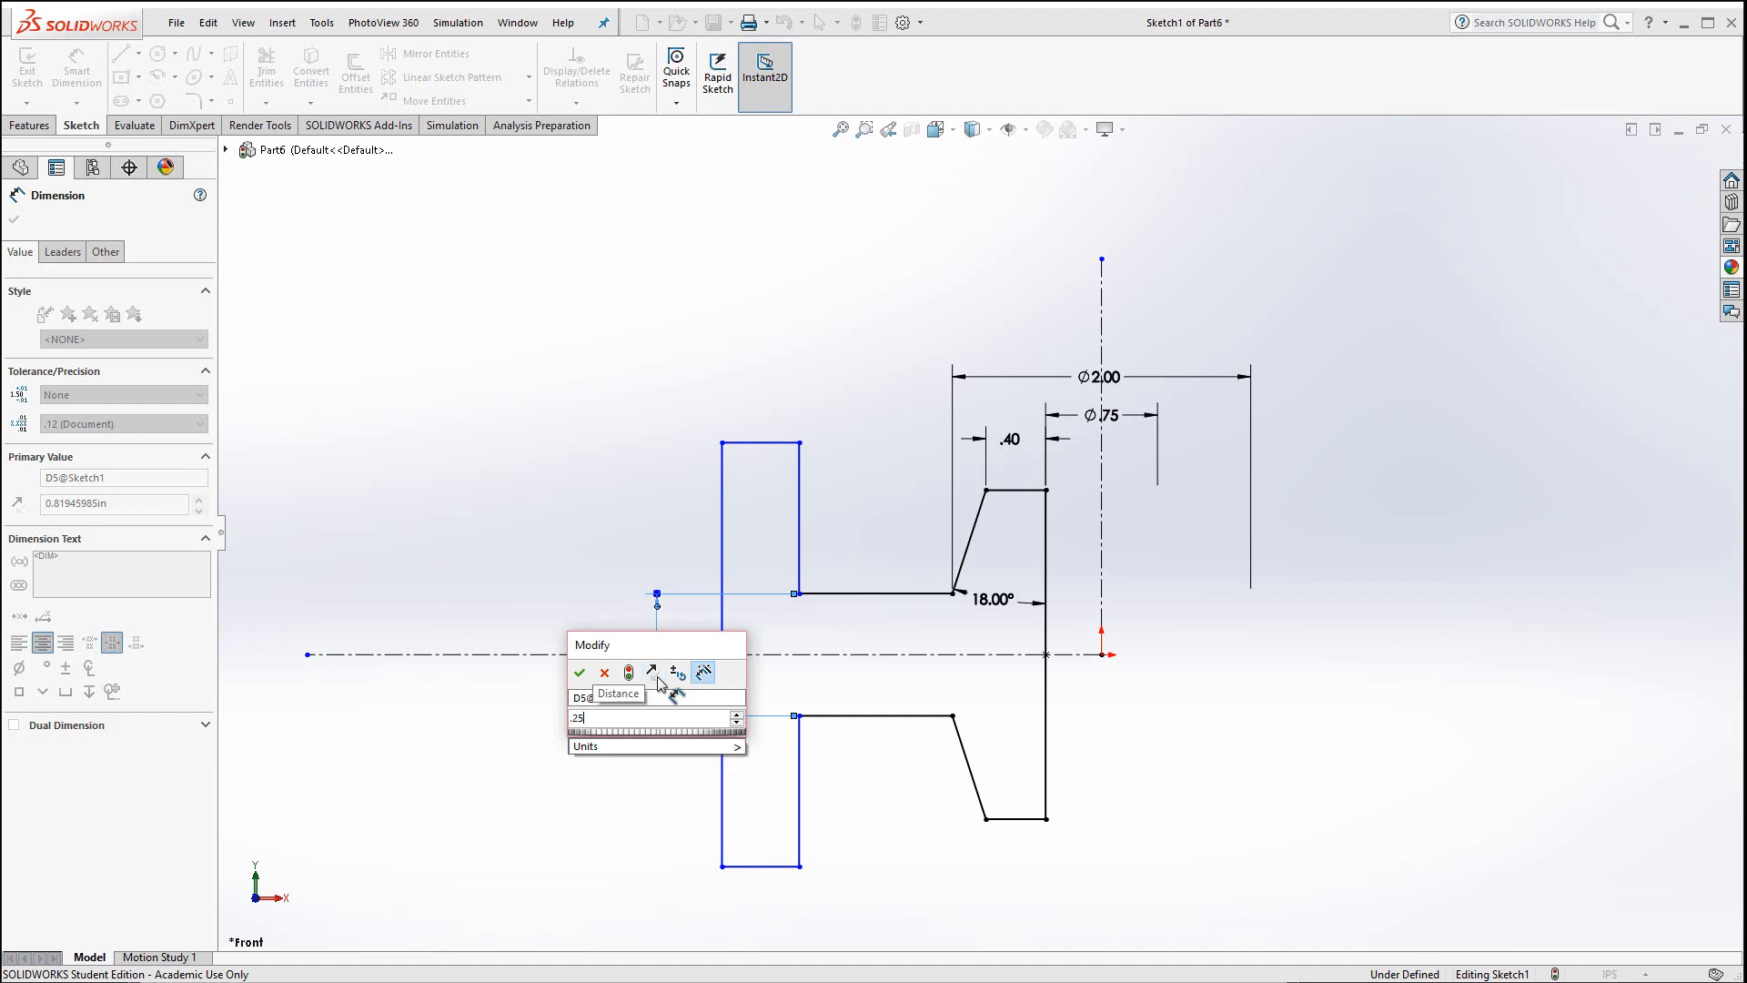
key("Return")
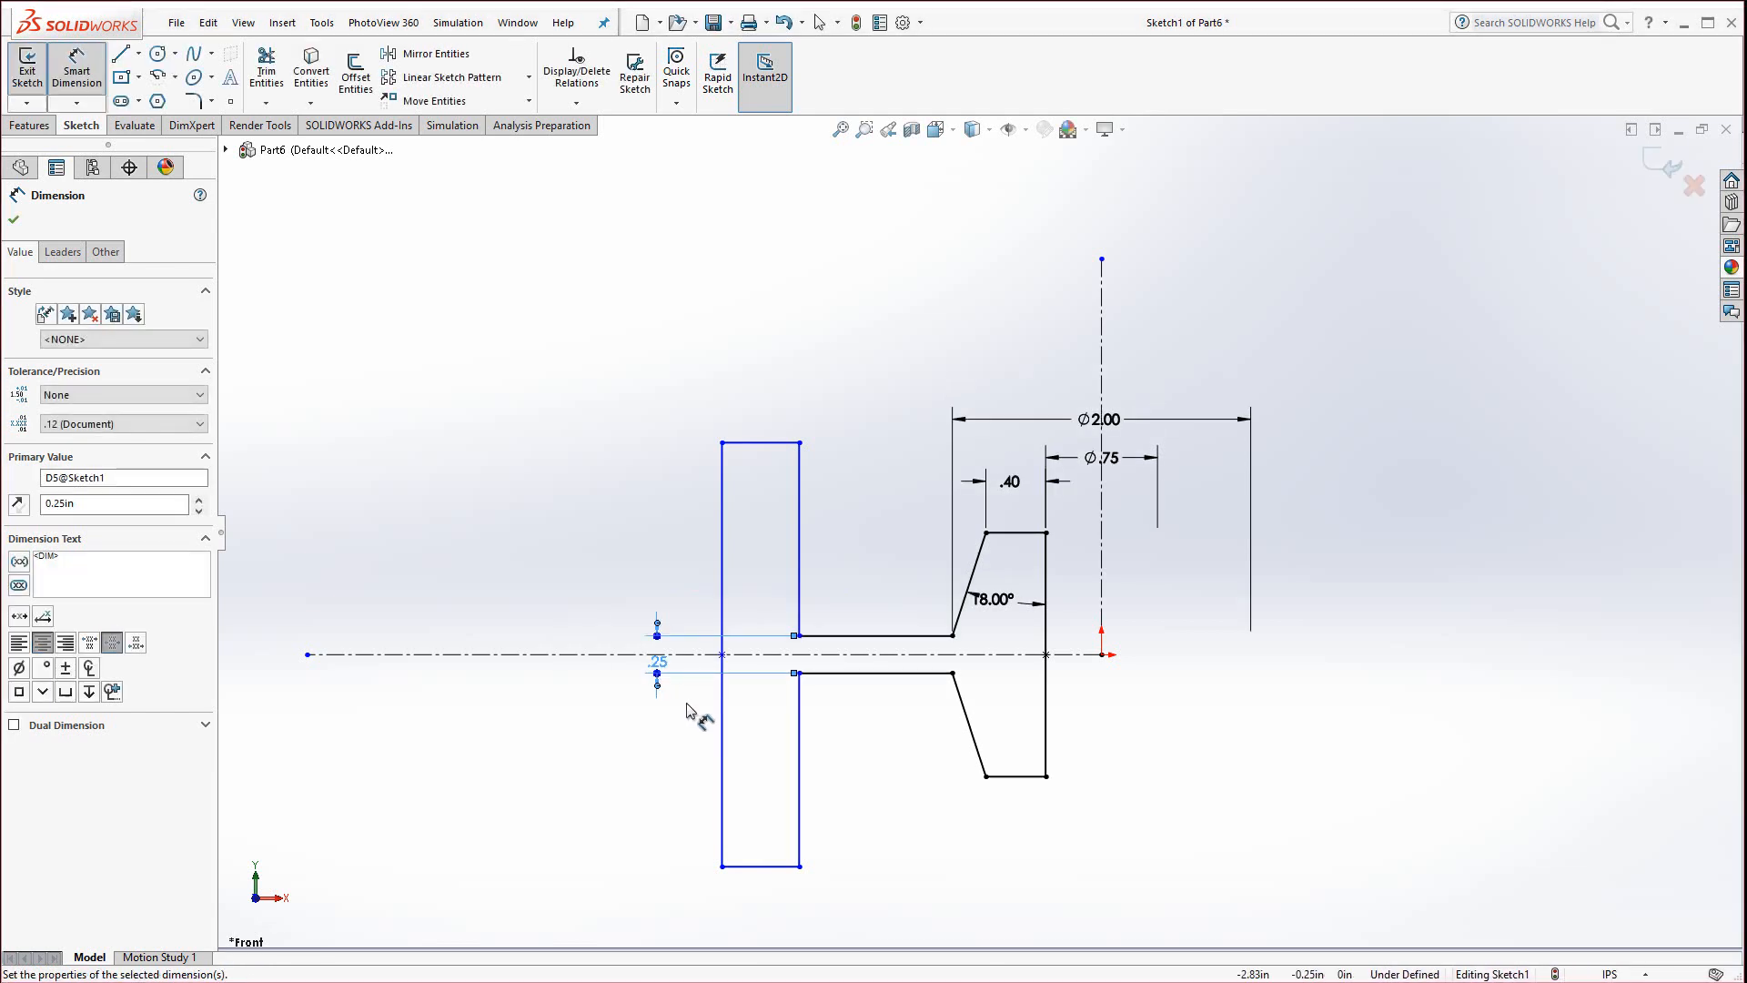
Dimension the short horizontal line at the top of the rim to 0.25 in
left_click(741, 444)
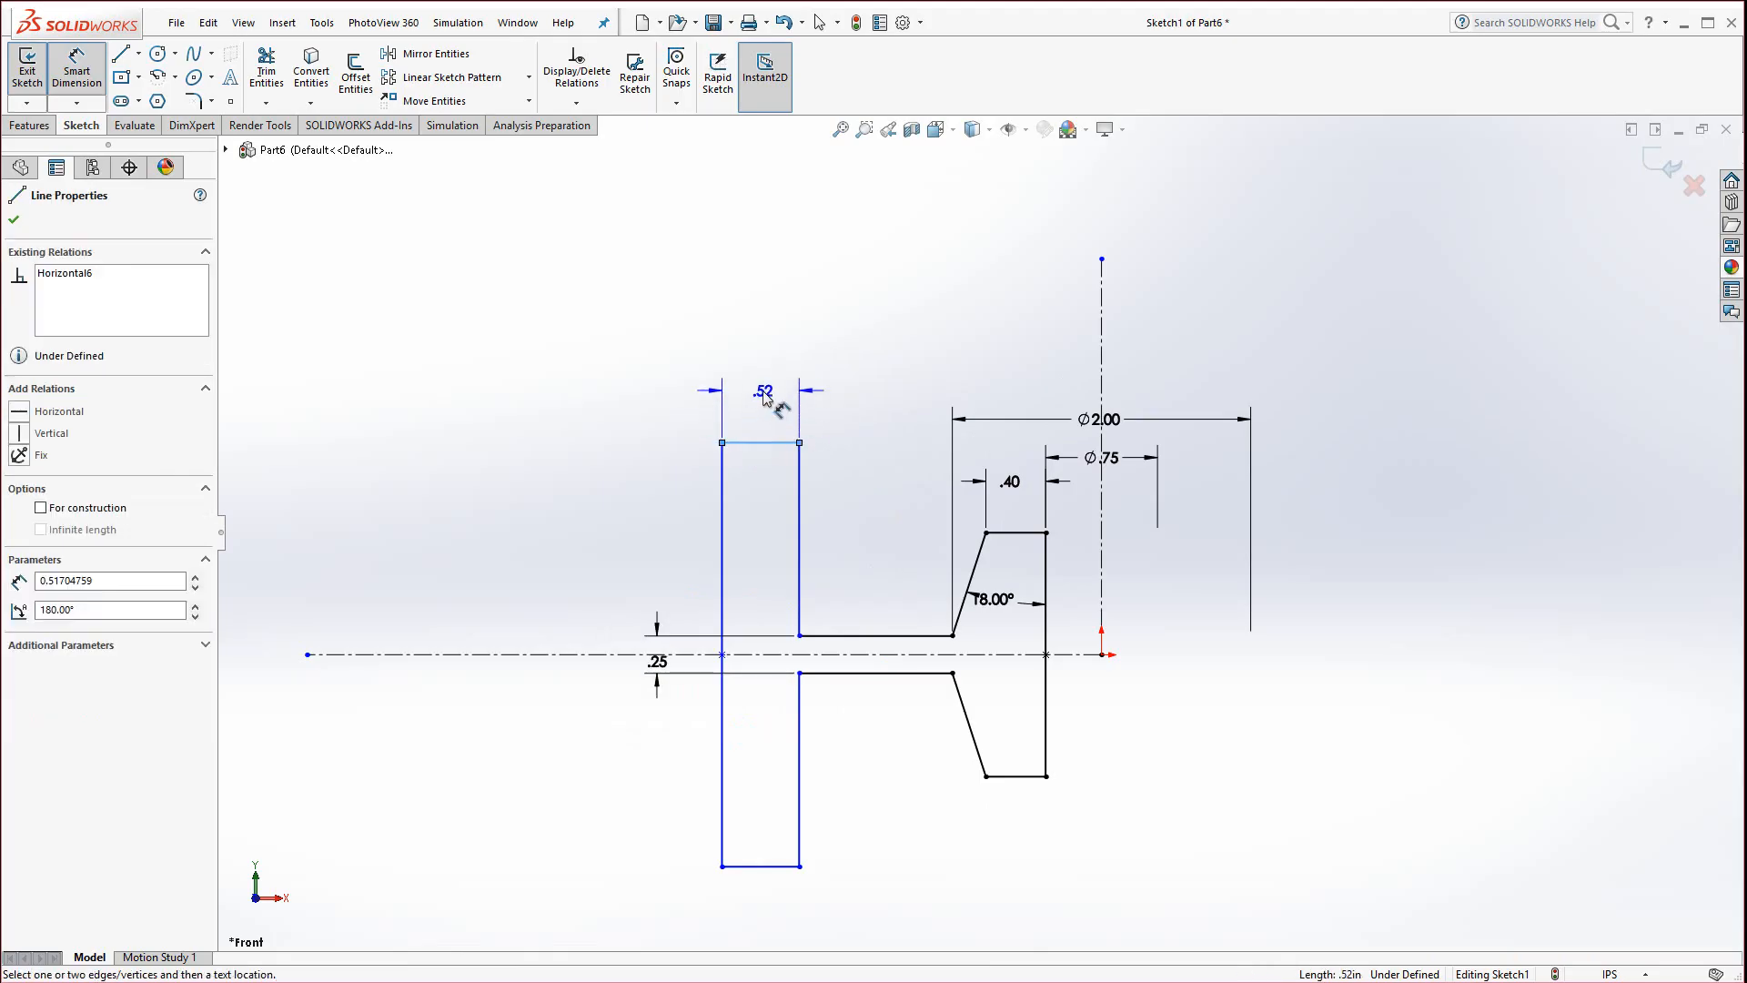
left_click(760, 398)
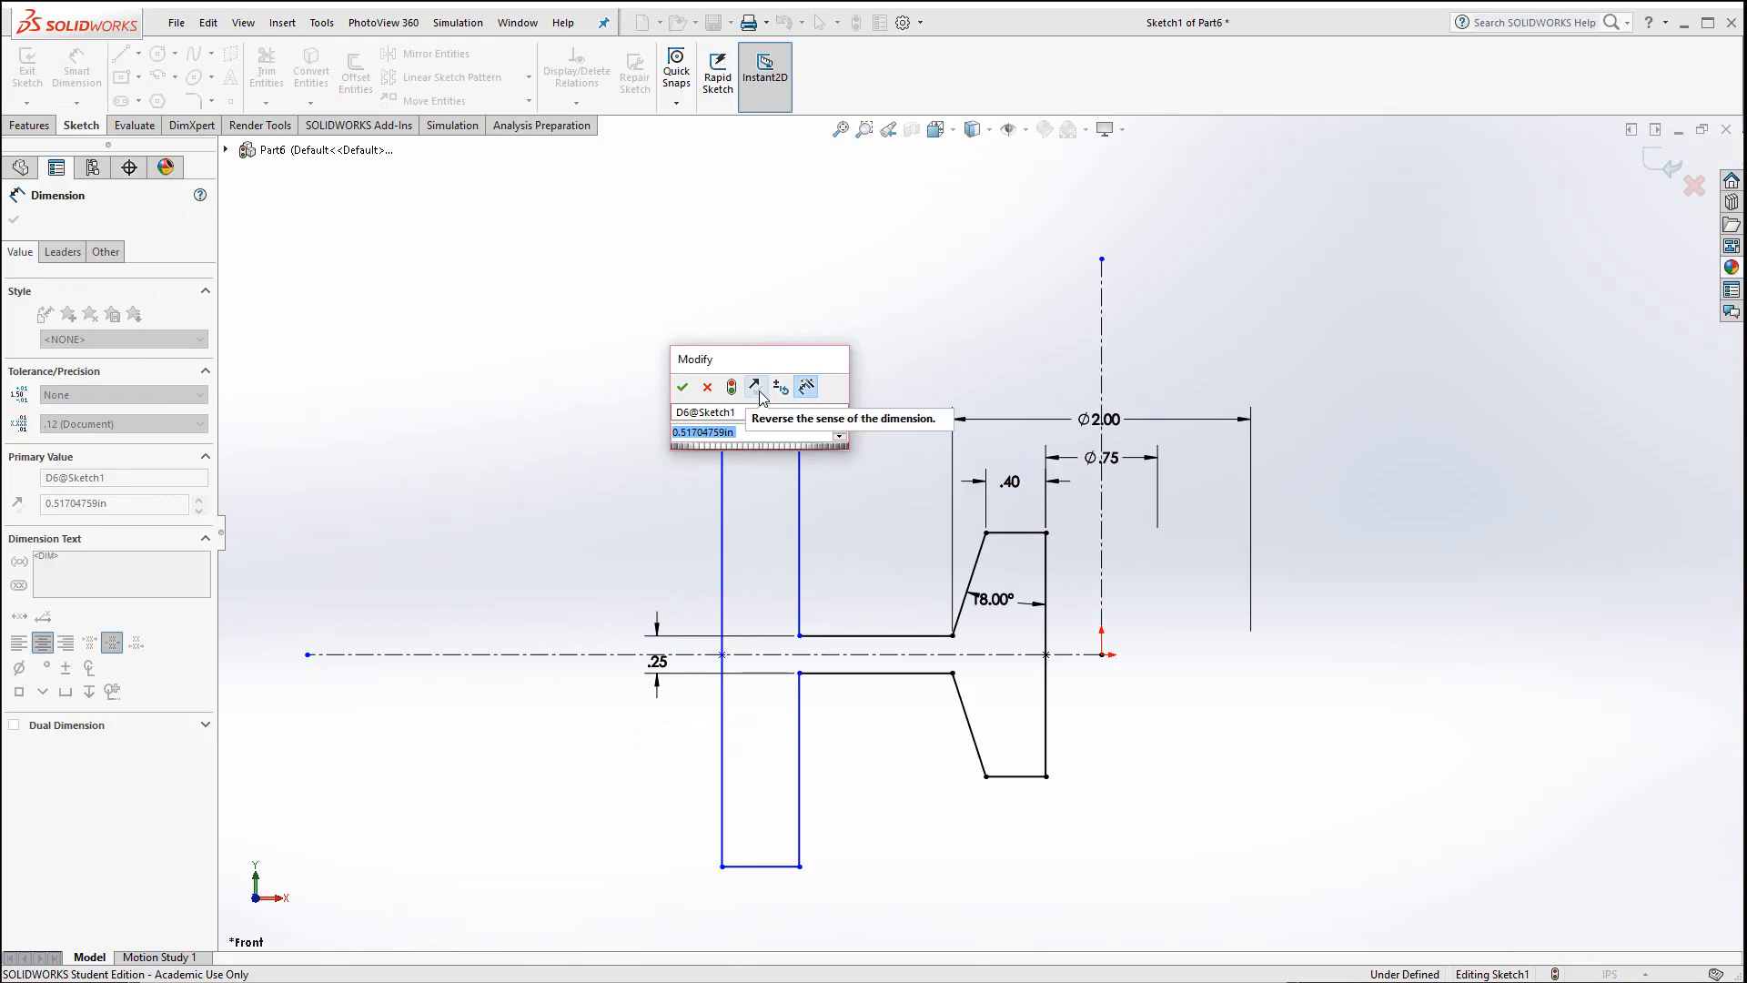
type(".25")
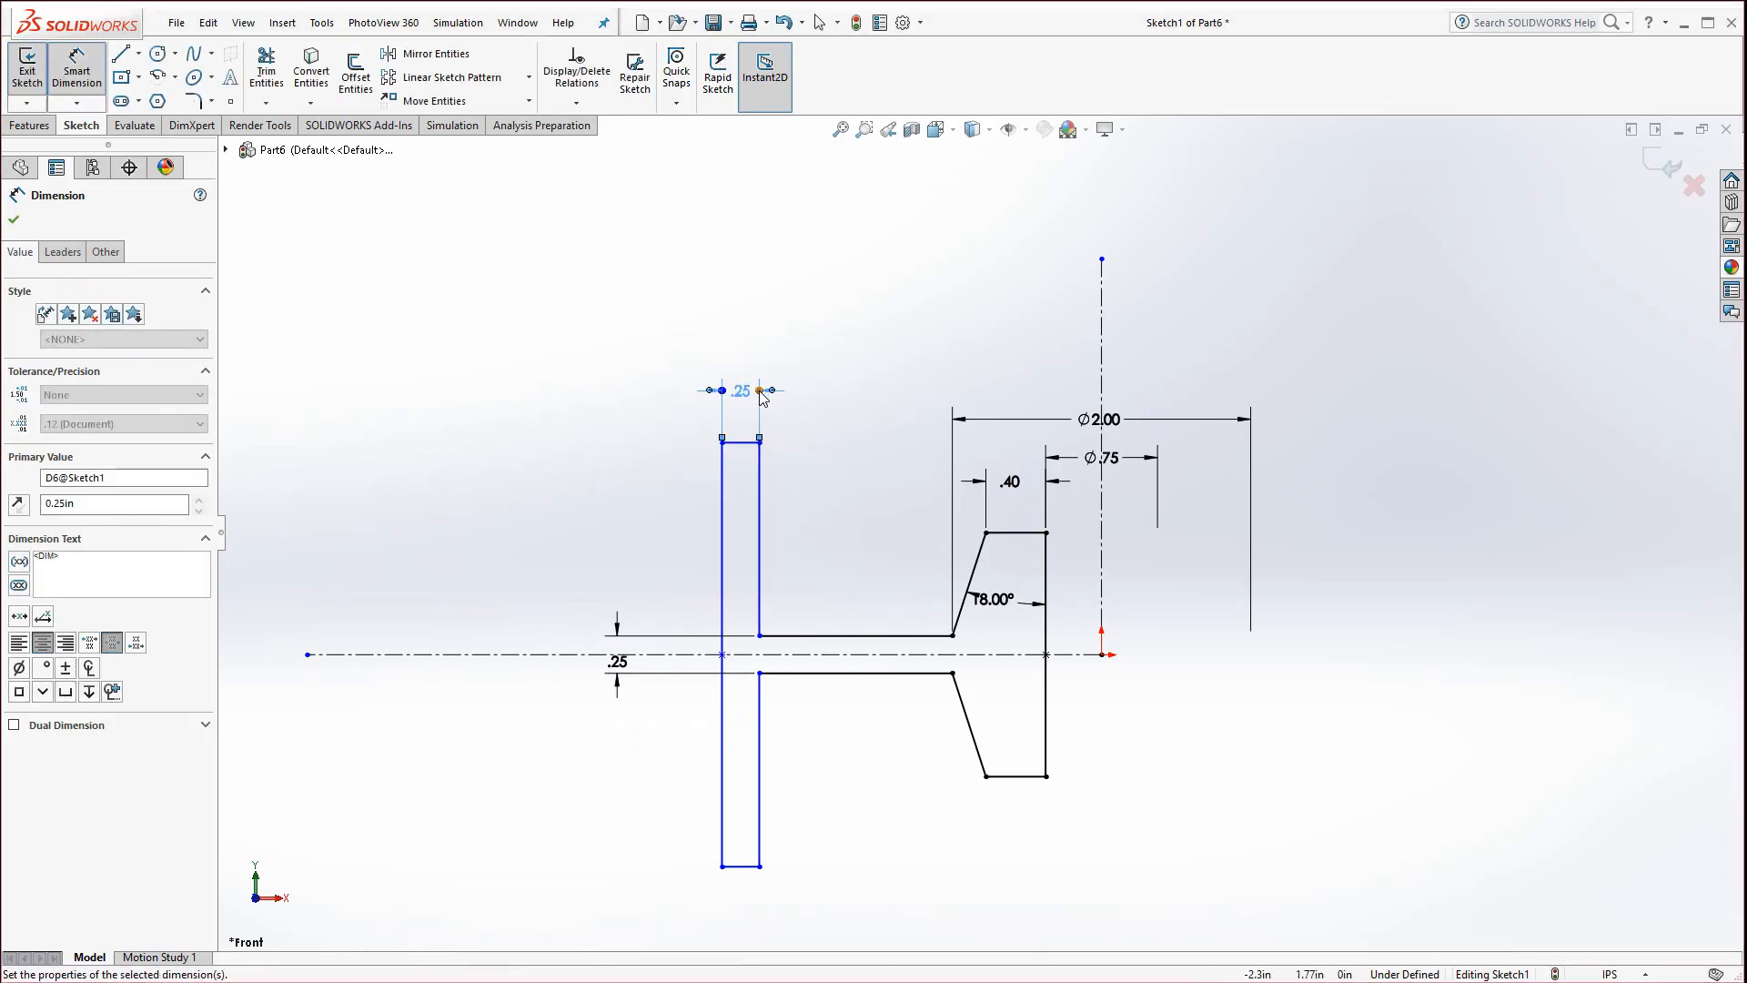
key("Return")
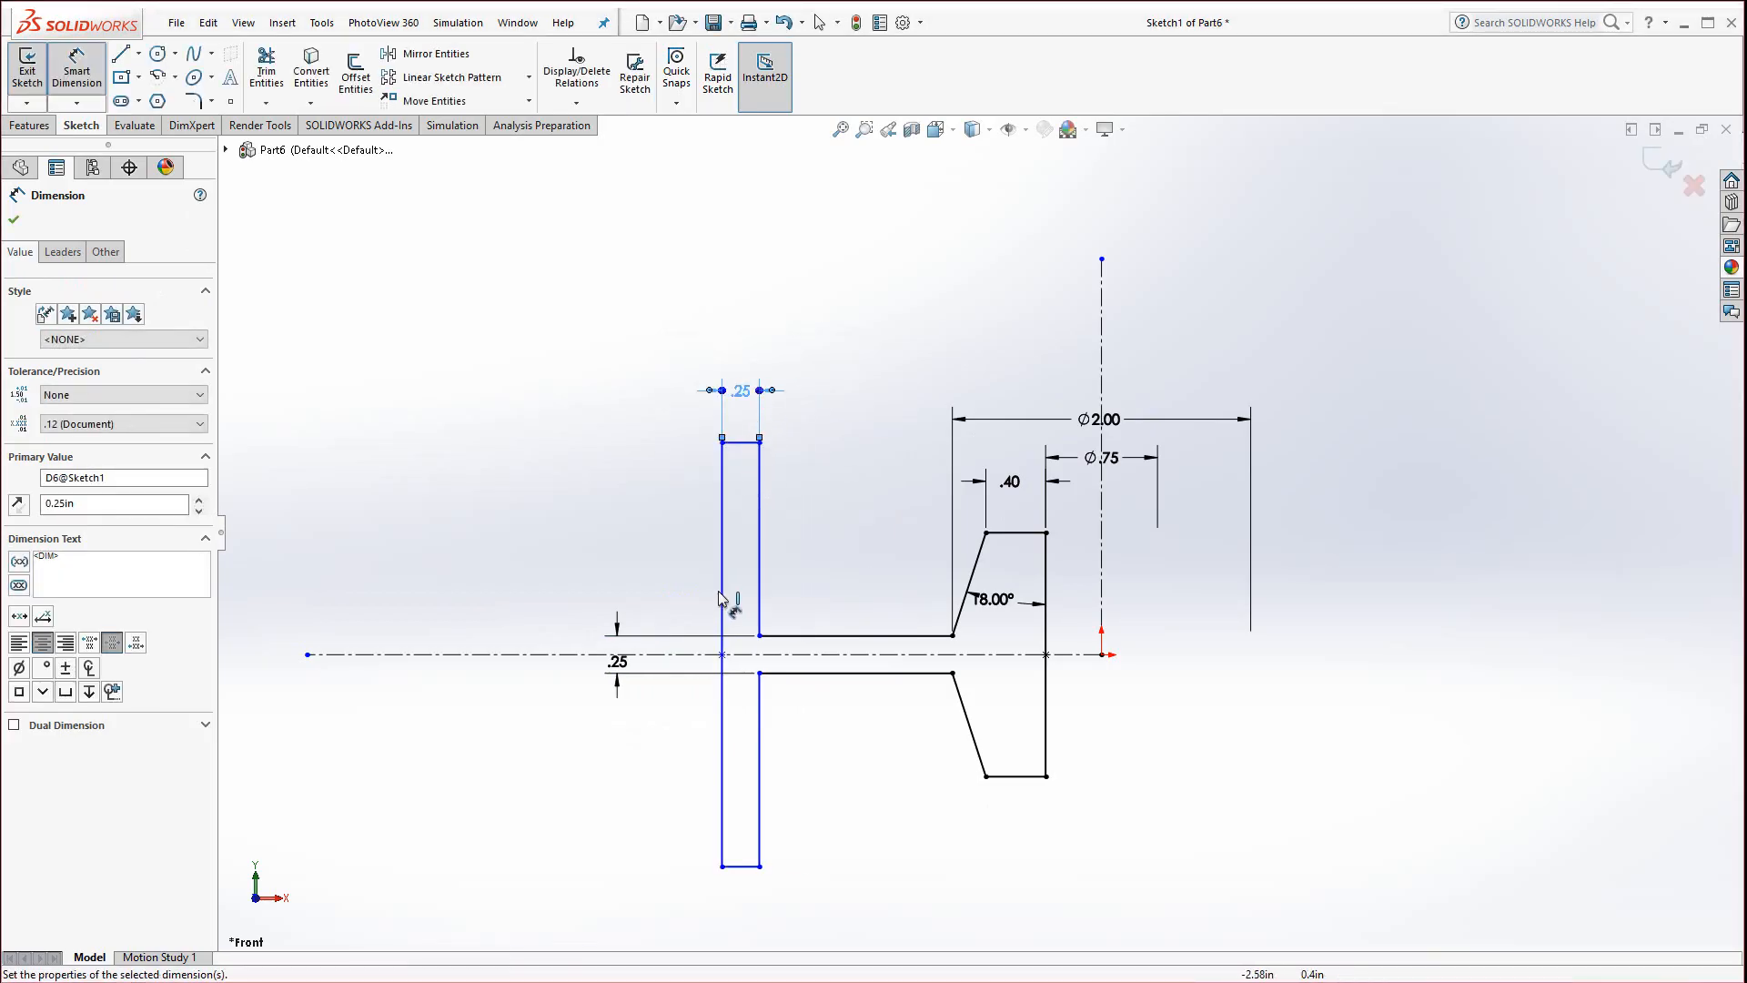
Dimension the rim's outer vertical line to 2 in and move this dimension and the web thickness dimension closer to the profile
left_click(723, 543)
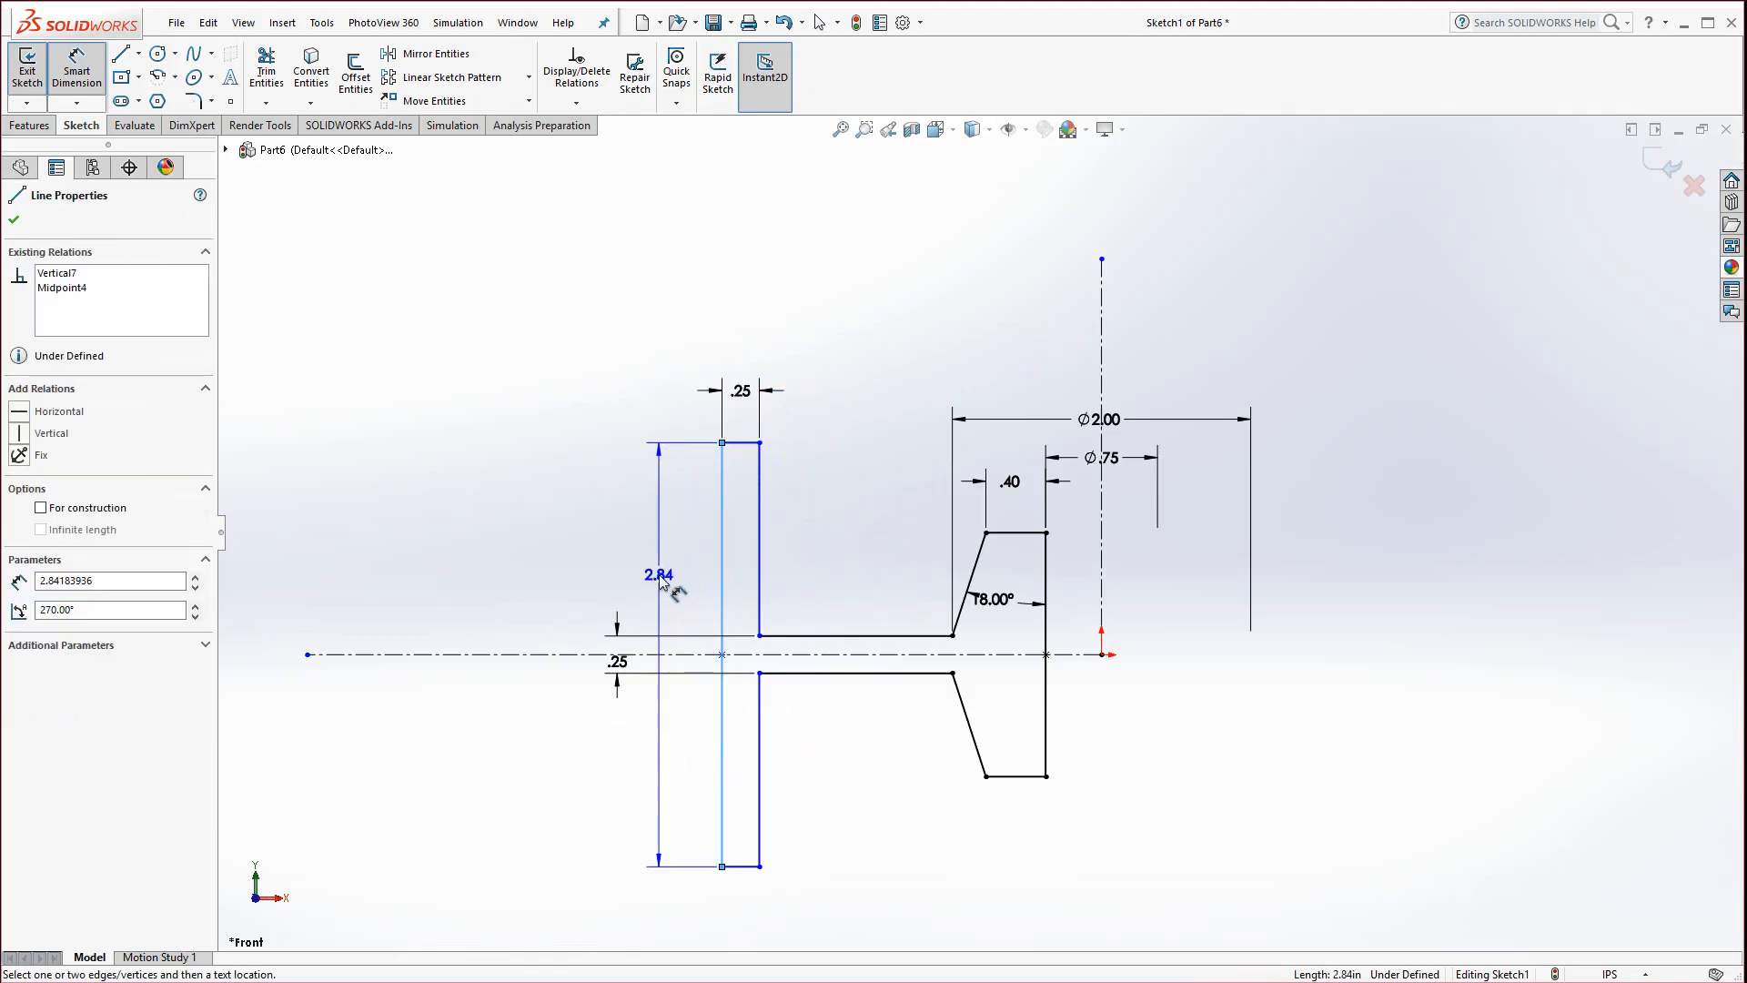
left_click(580, 587)
type("2")
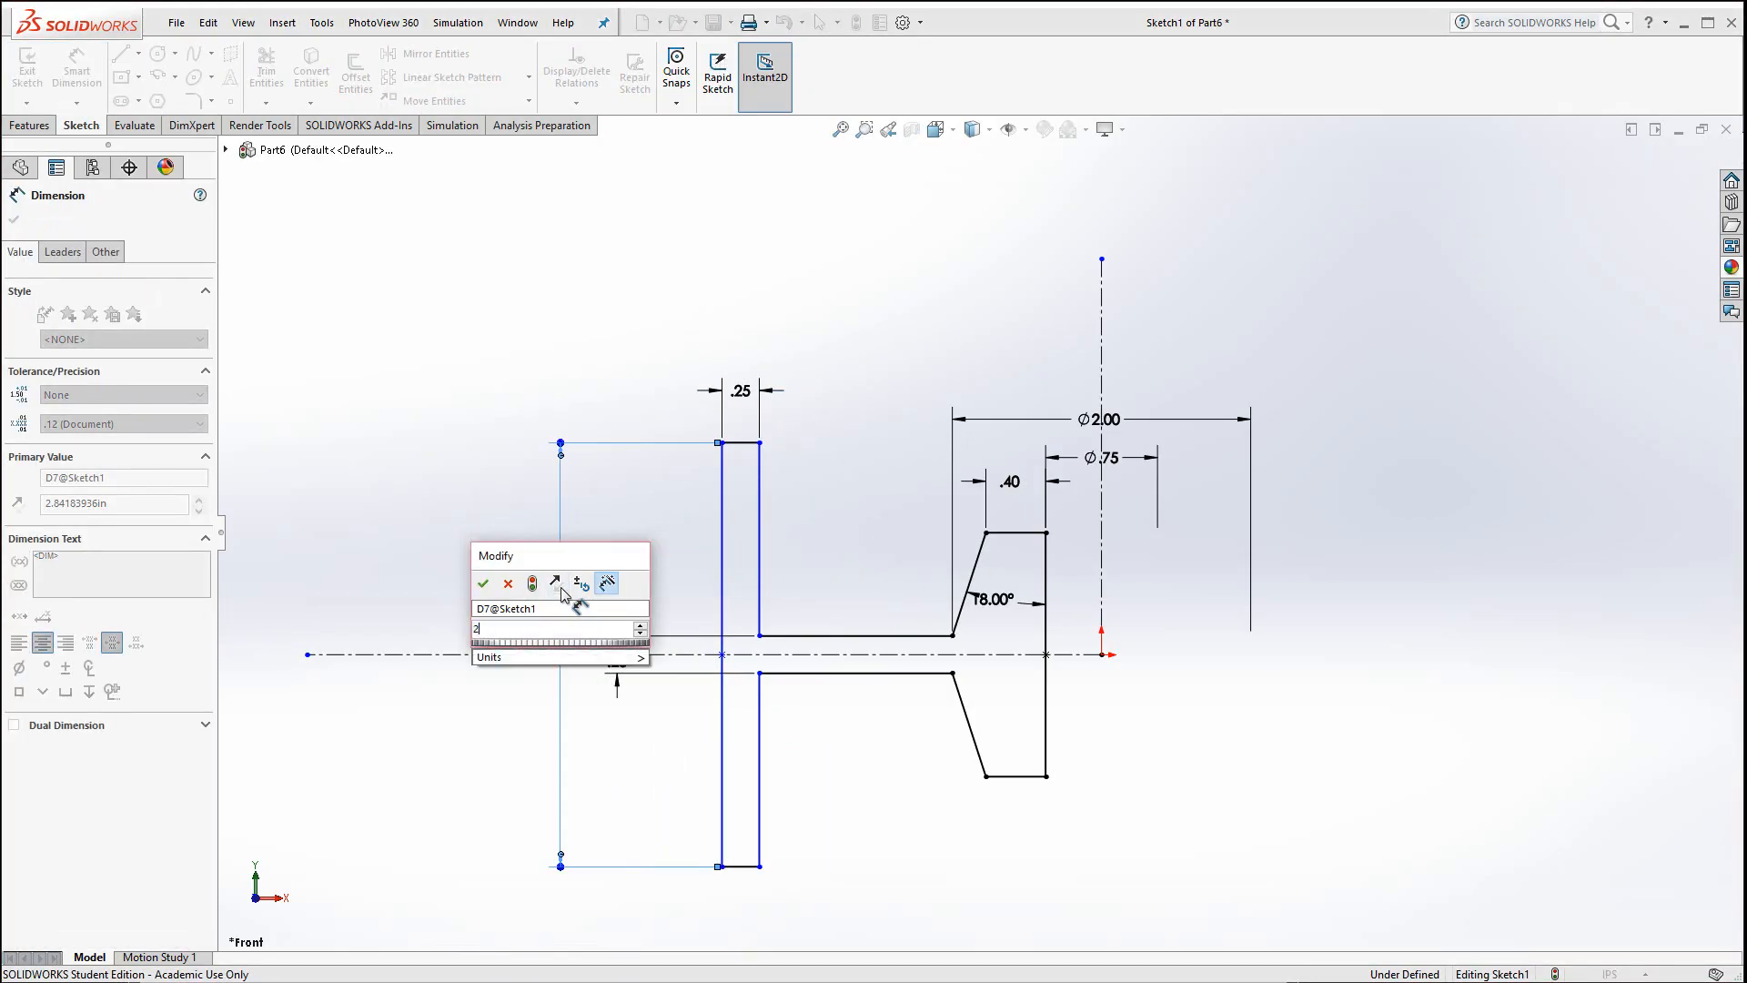
key("Return")
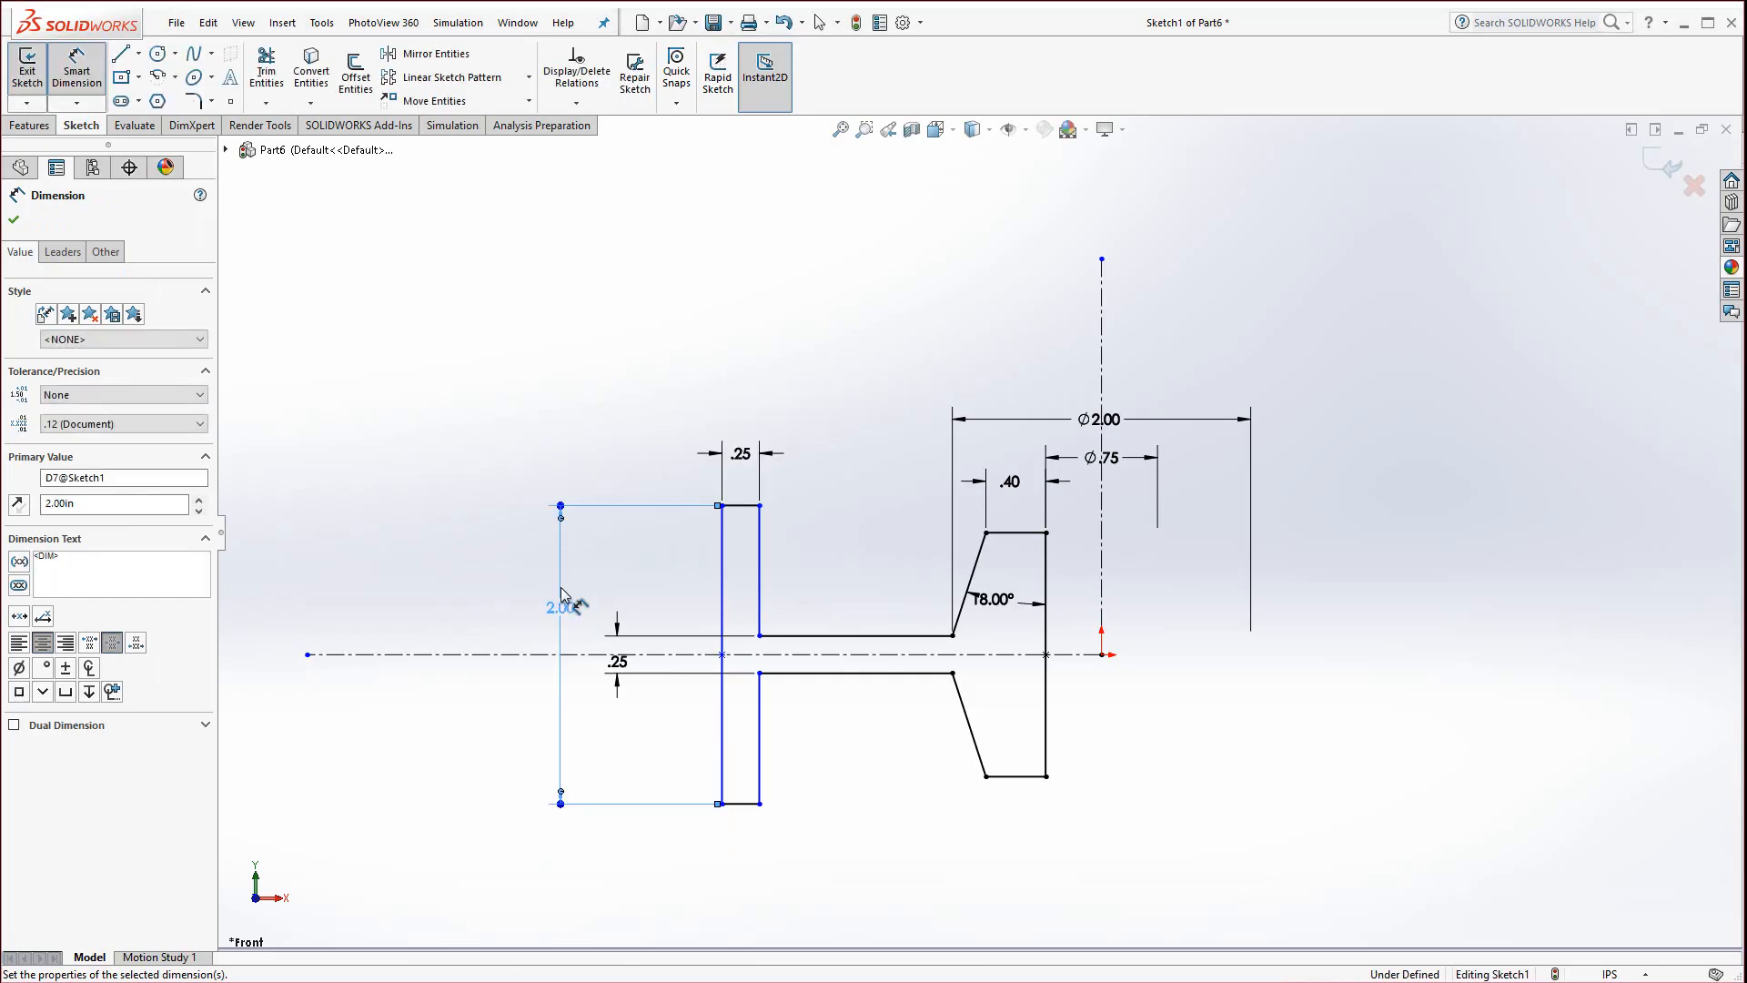
key("Escape")
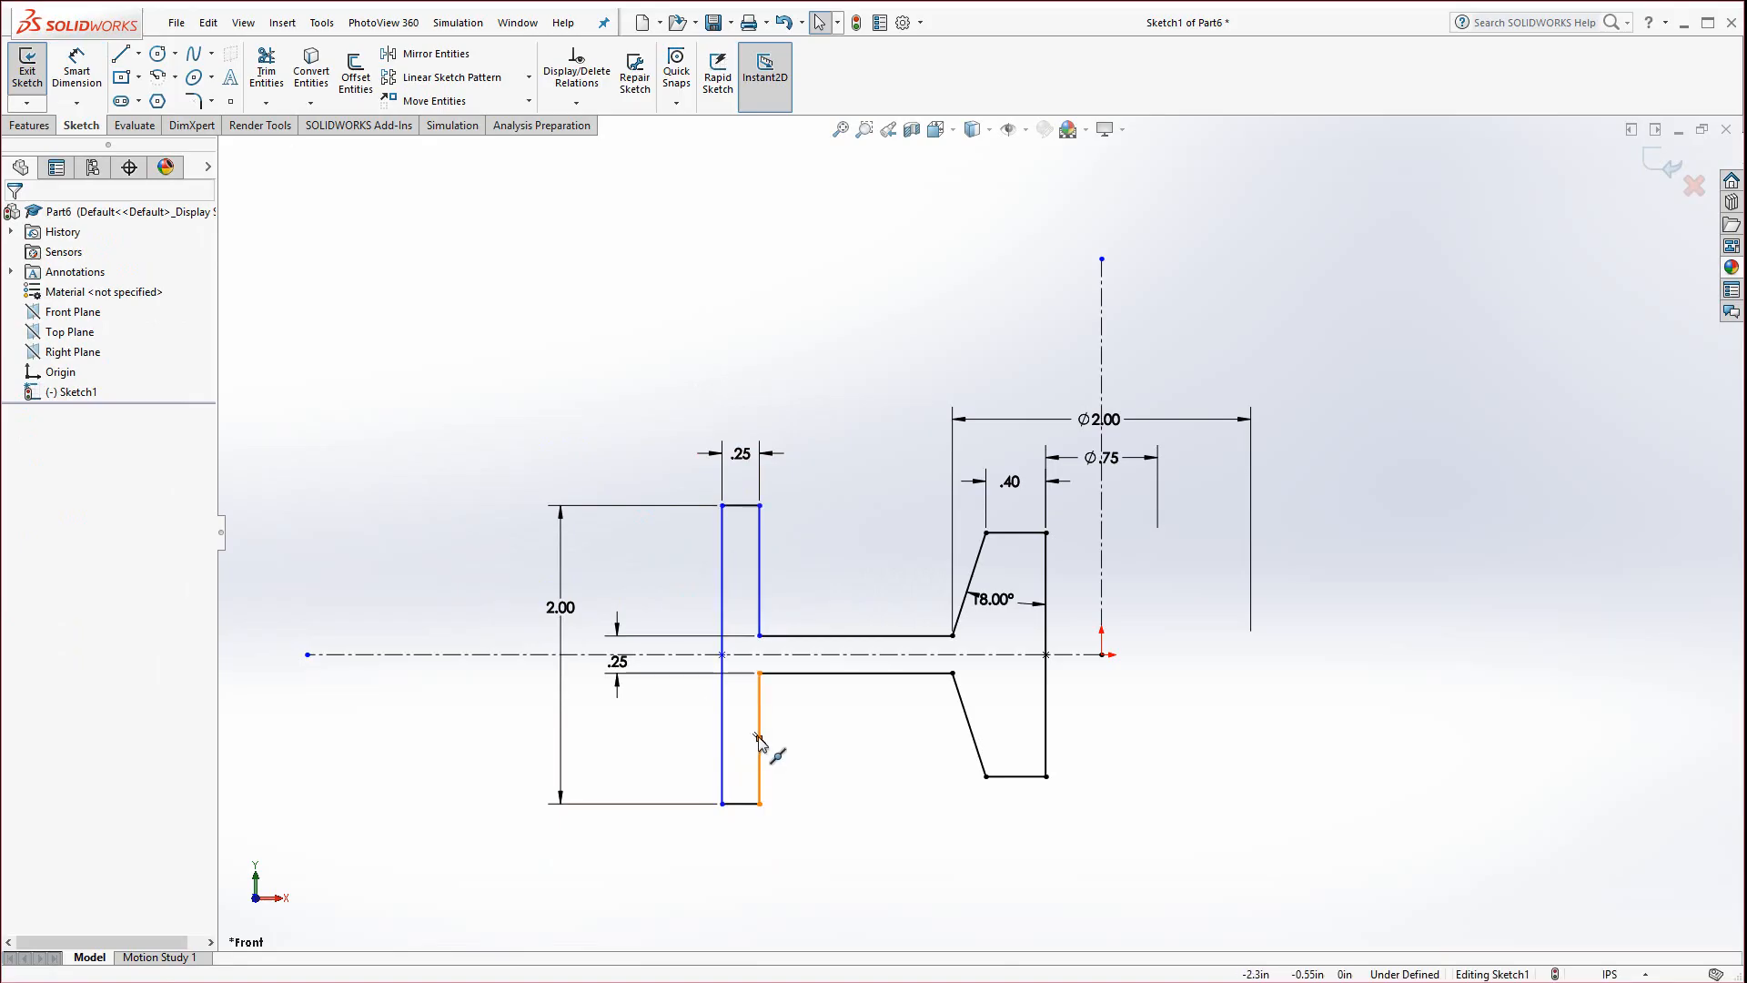
left_click_drag(617, 662, 691, 711)
left_click_drag(560, 611, 628, 637)
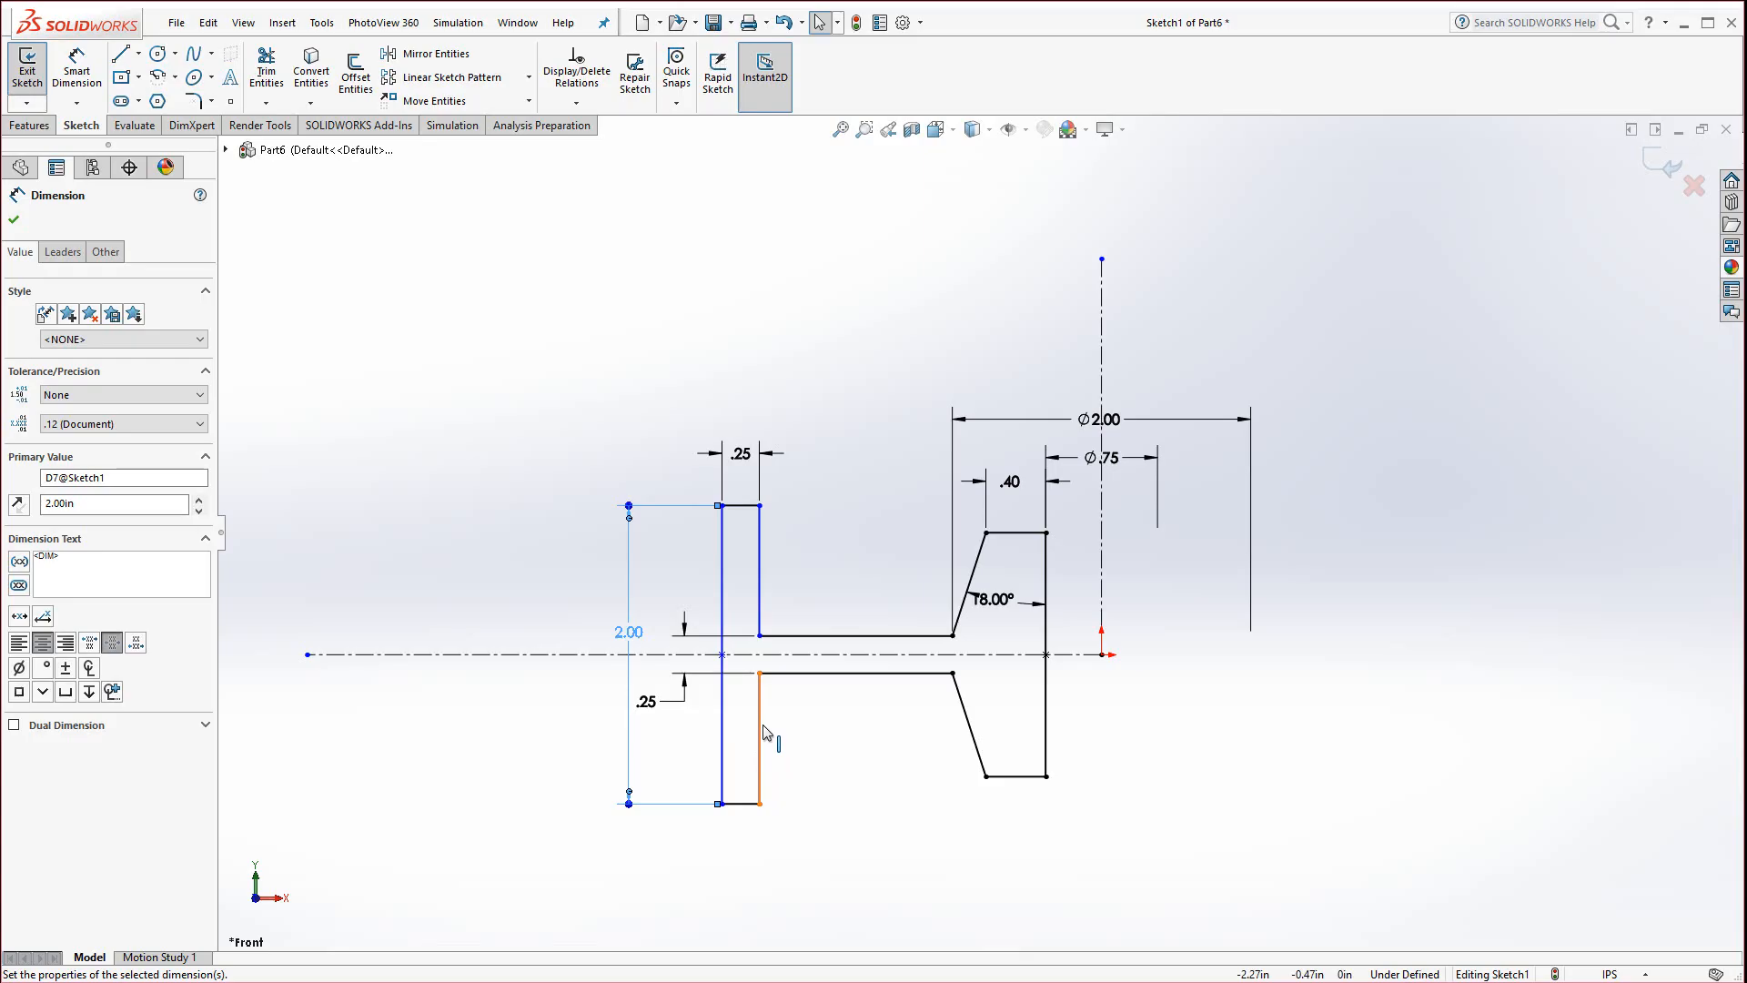
Dimension the rim's outer vertical line across the vertical centerline as a doubled distance of 5 in
left_click_drag(737, 722, 728, 769)
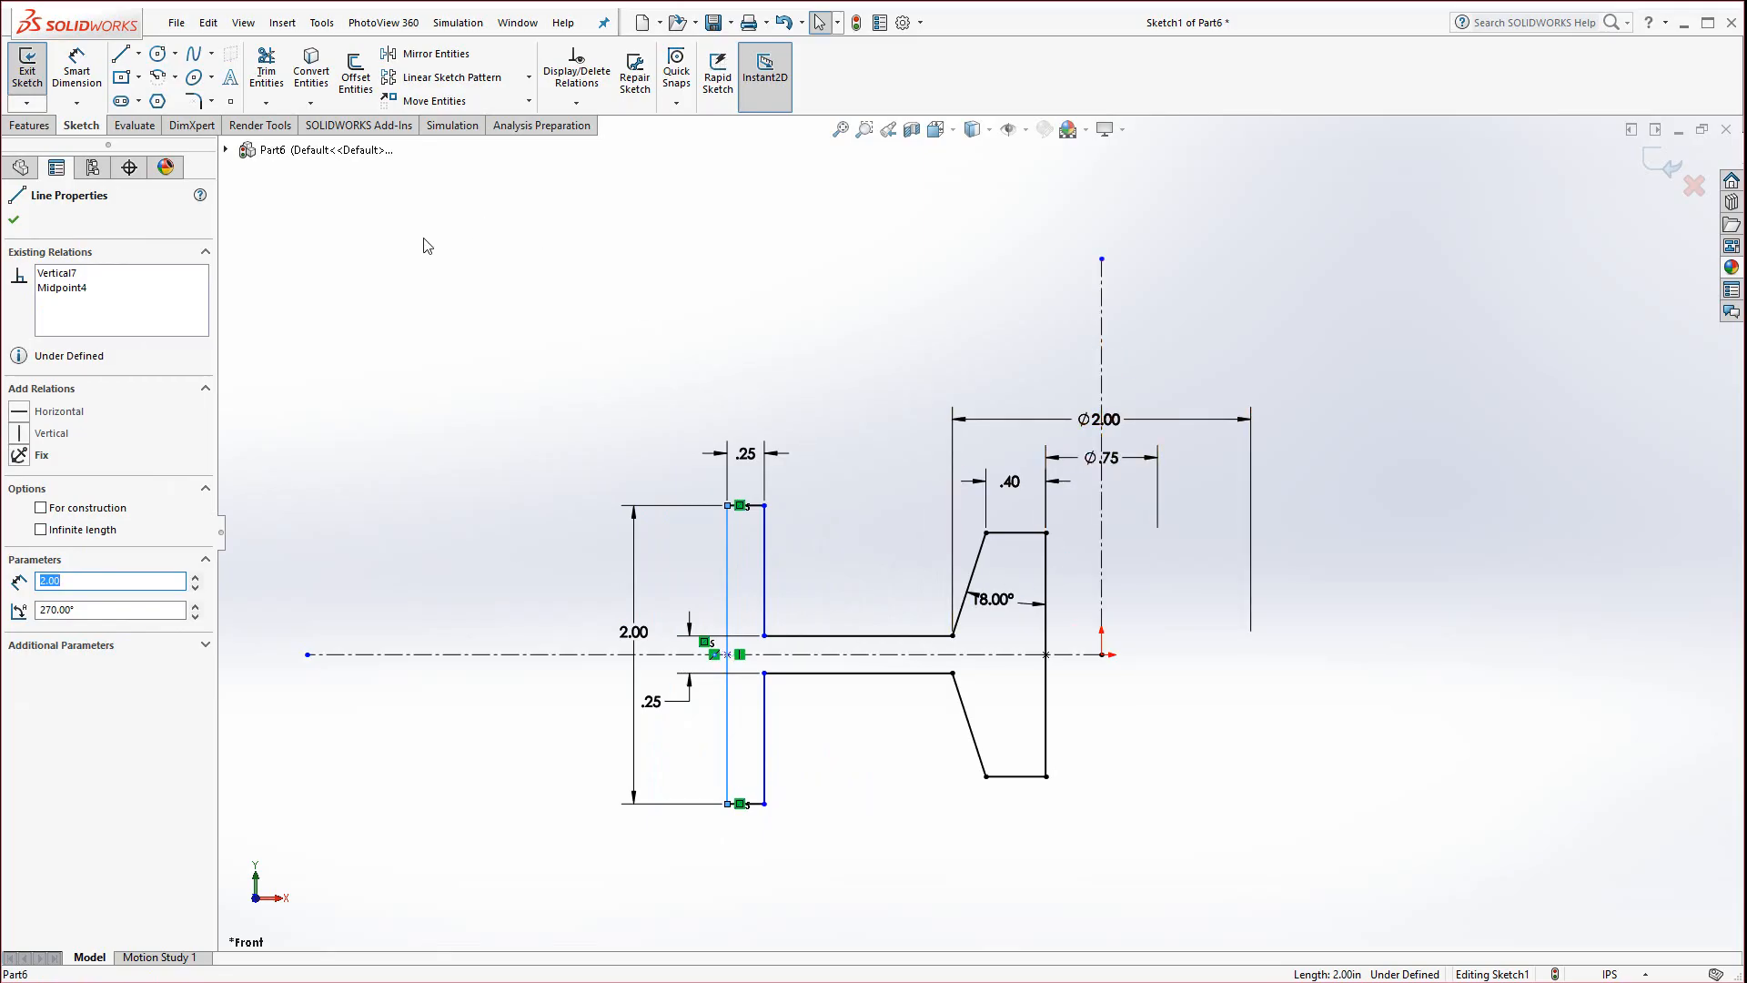
left_click(77, 71)
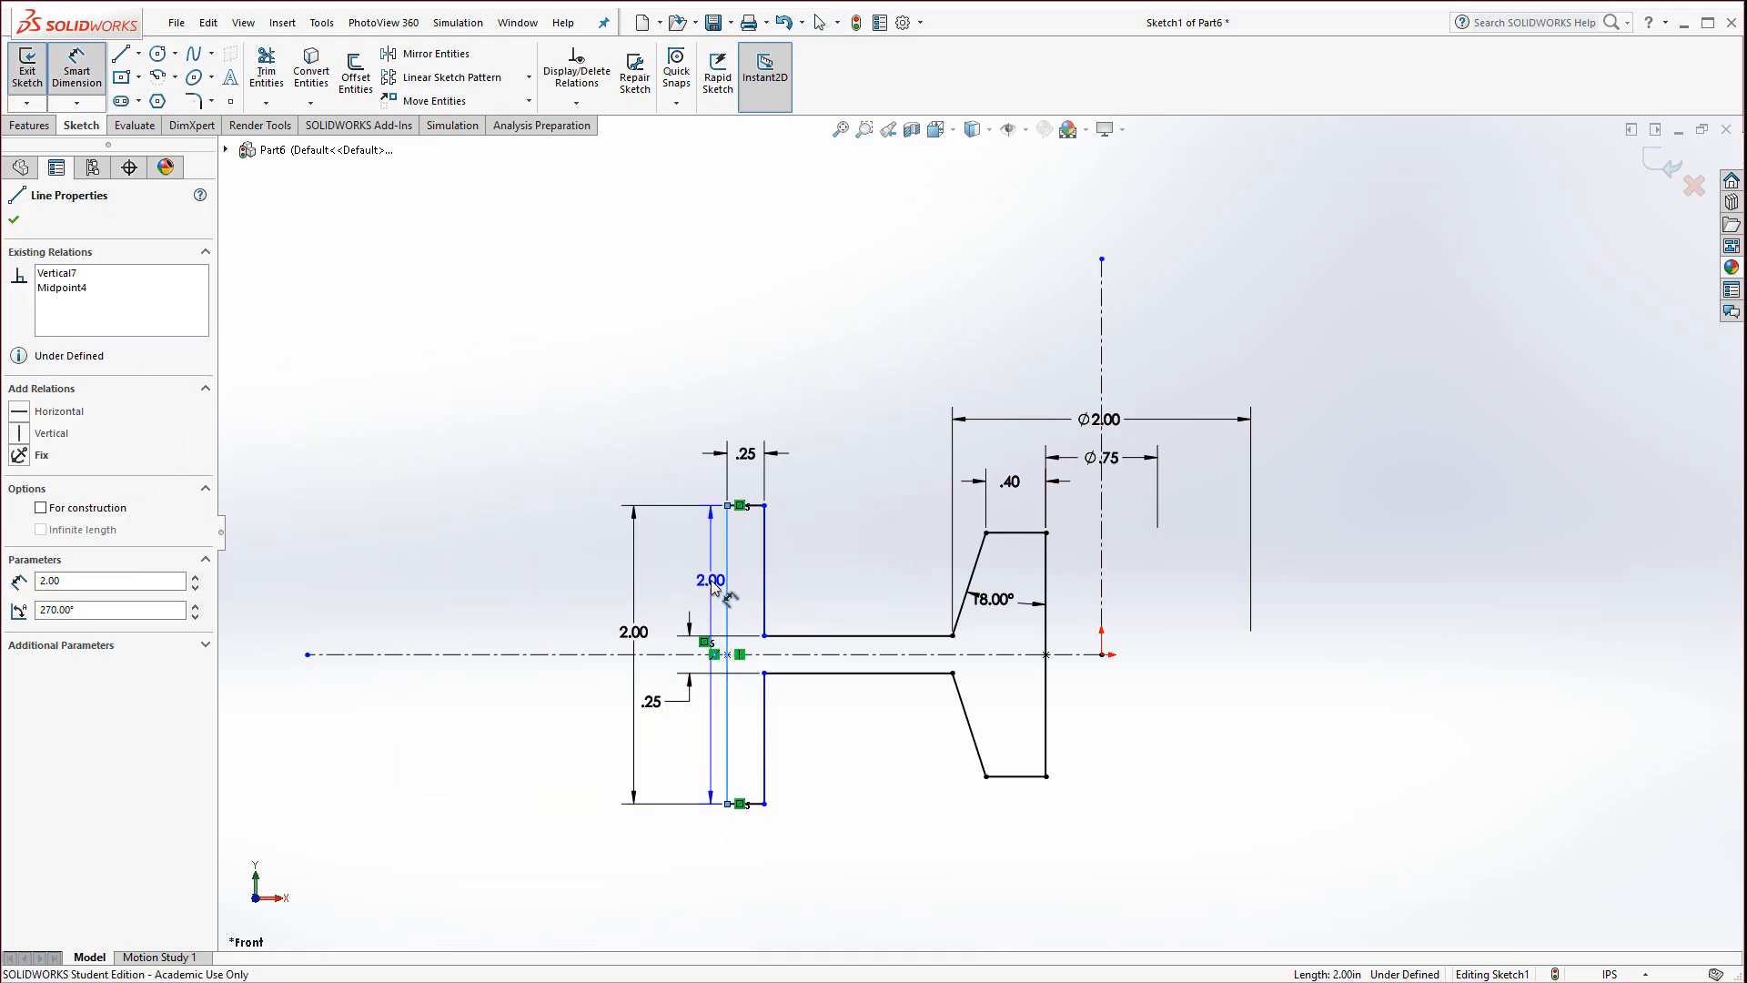
left_click(1102, 393)
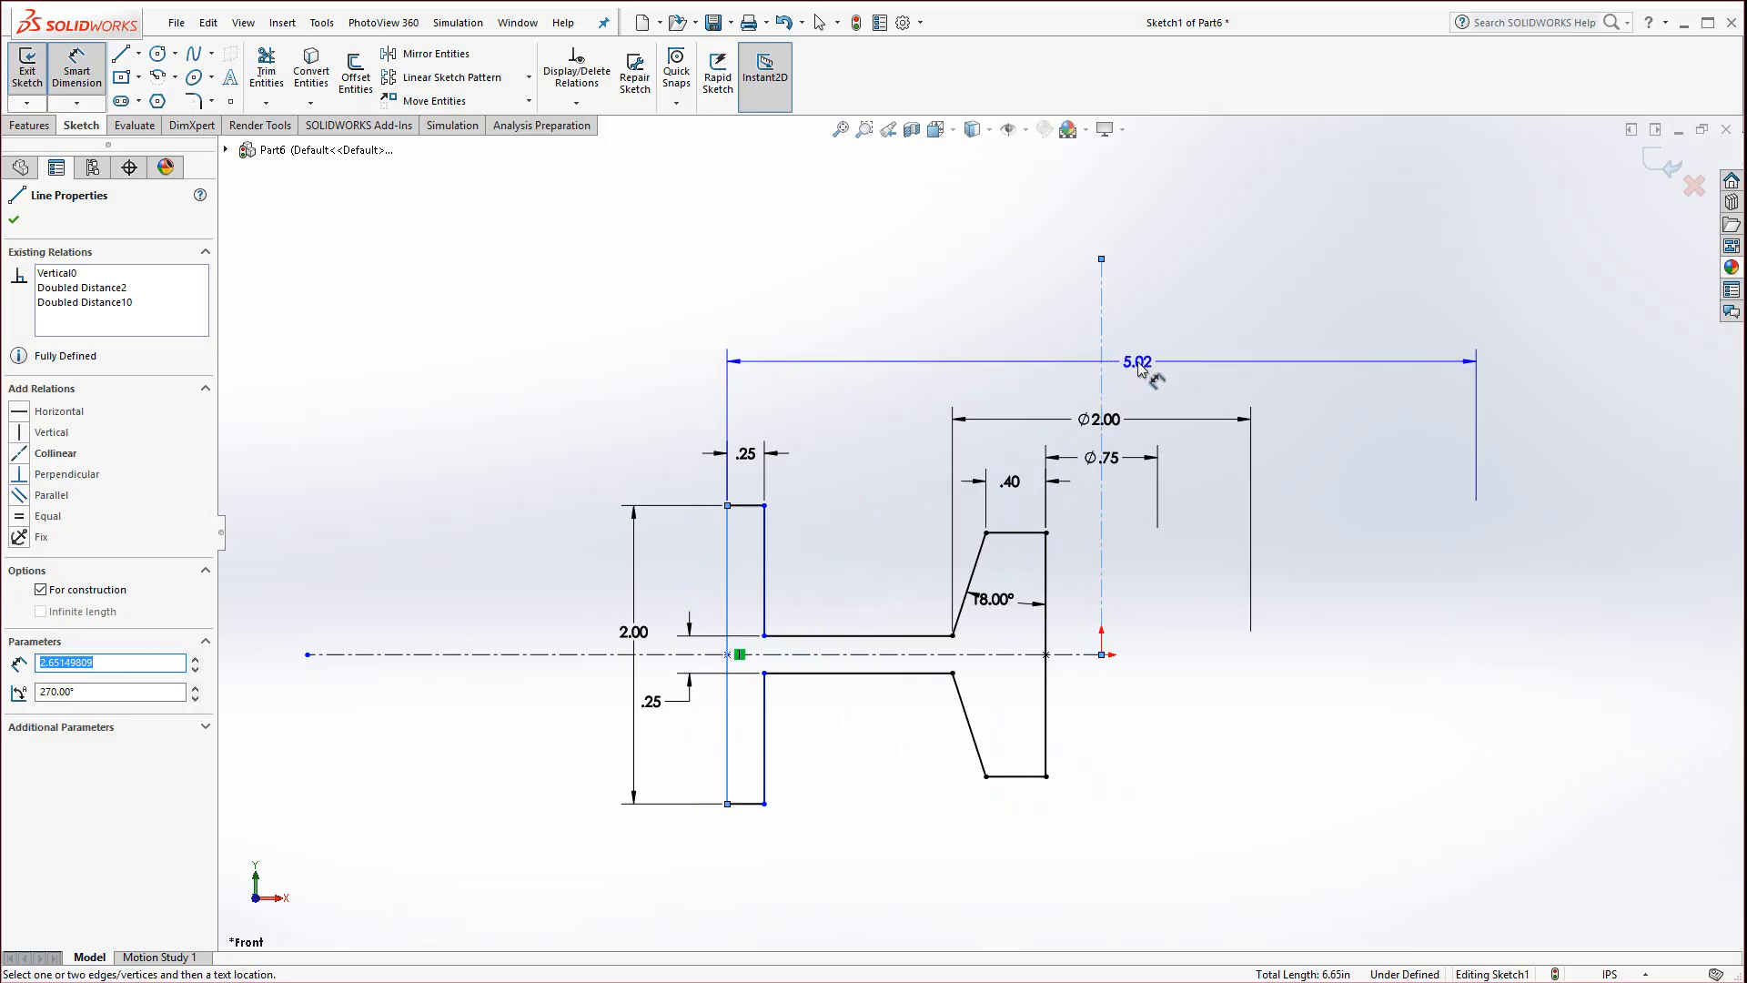
left_click(1138, 368)
type("5")
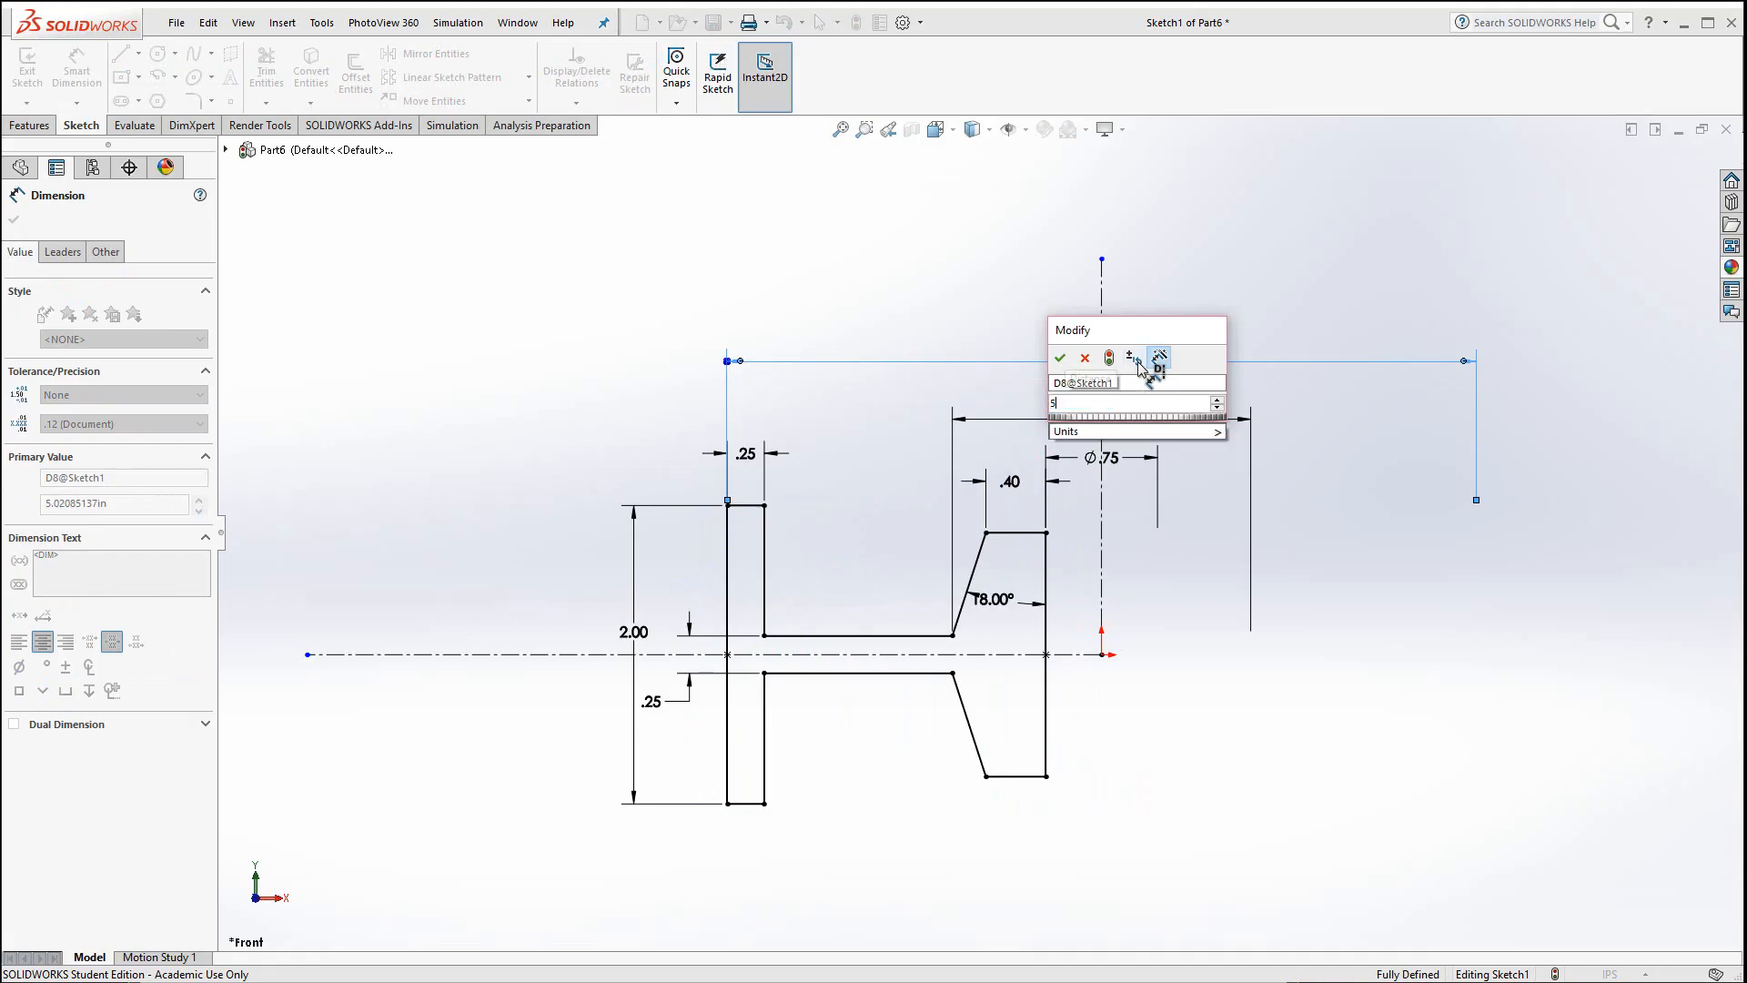
key("Return")
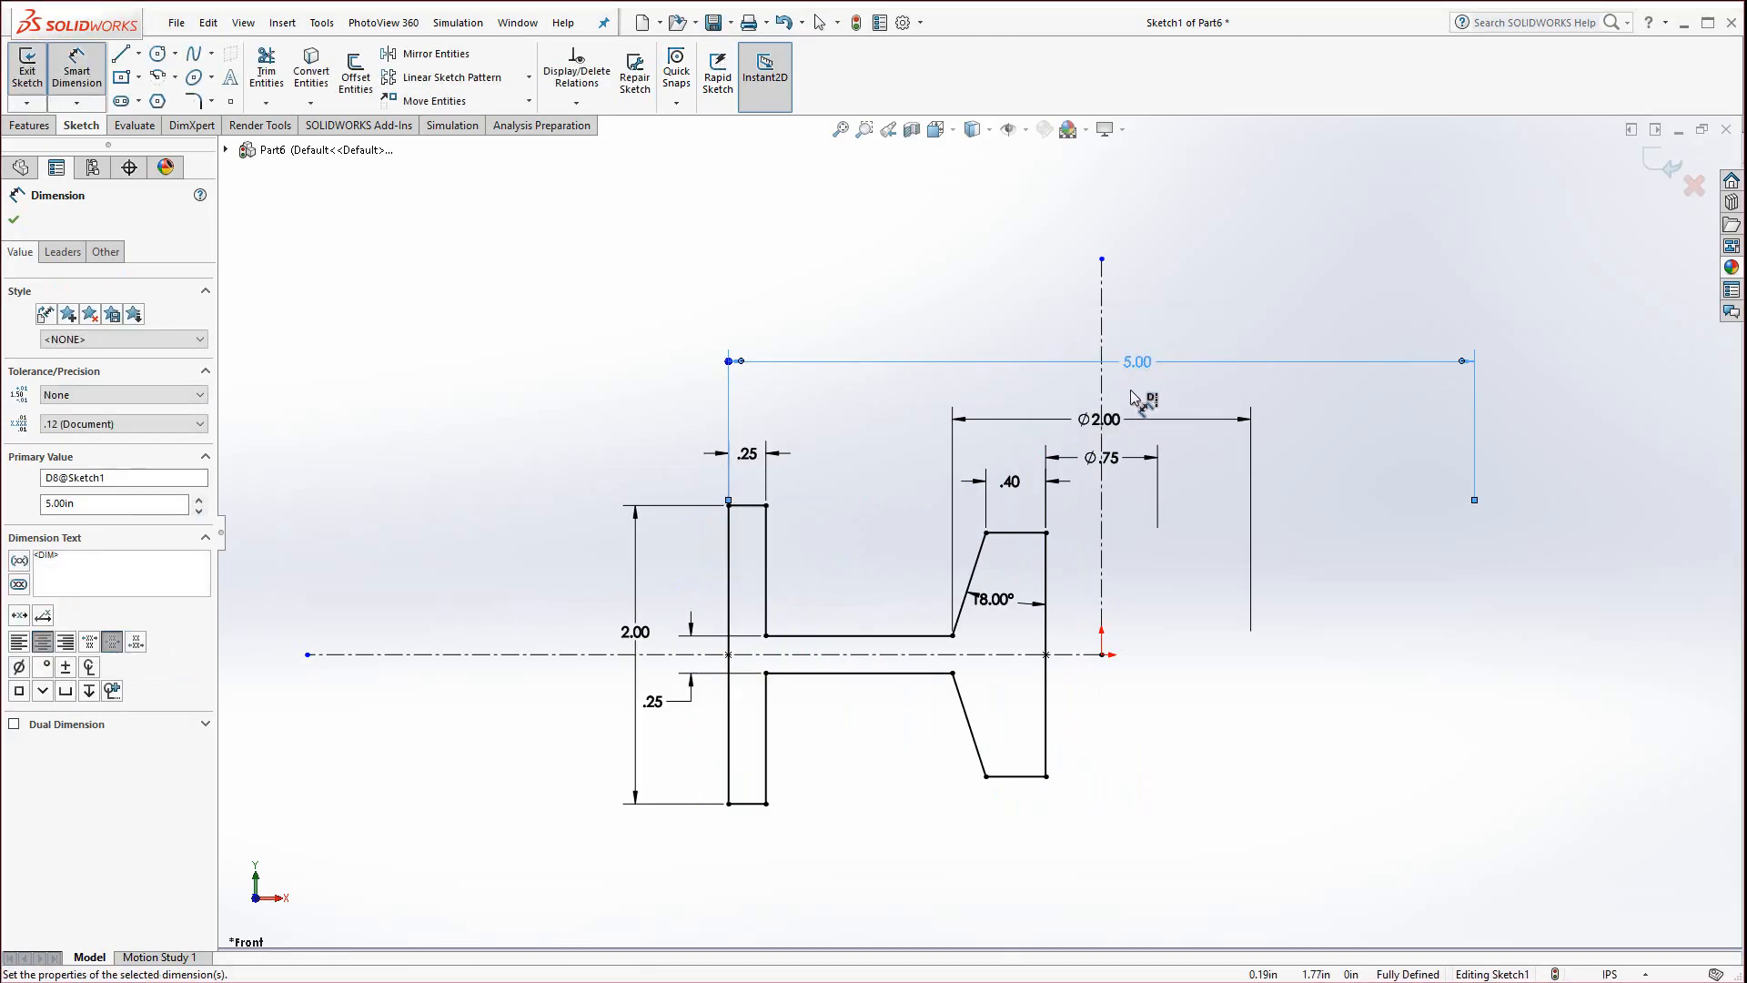
Add the diameter symbol to the 5 in dimension and center its text on the vertical centerline just above the 2 in diameter
left_click(18, 668)
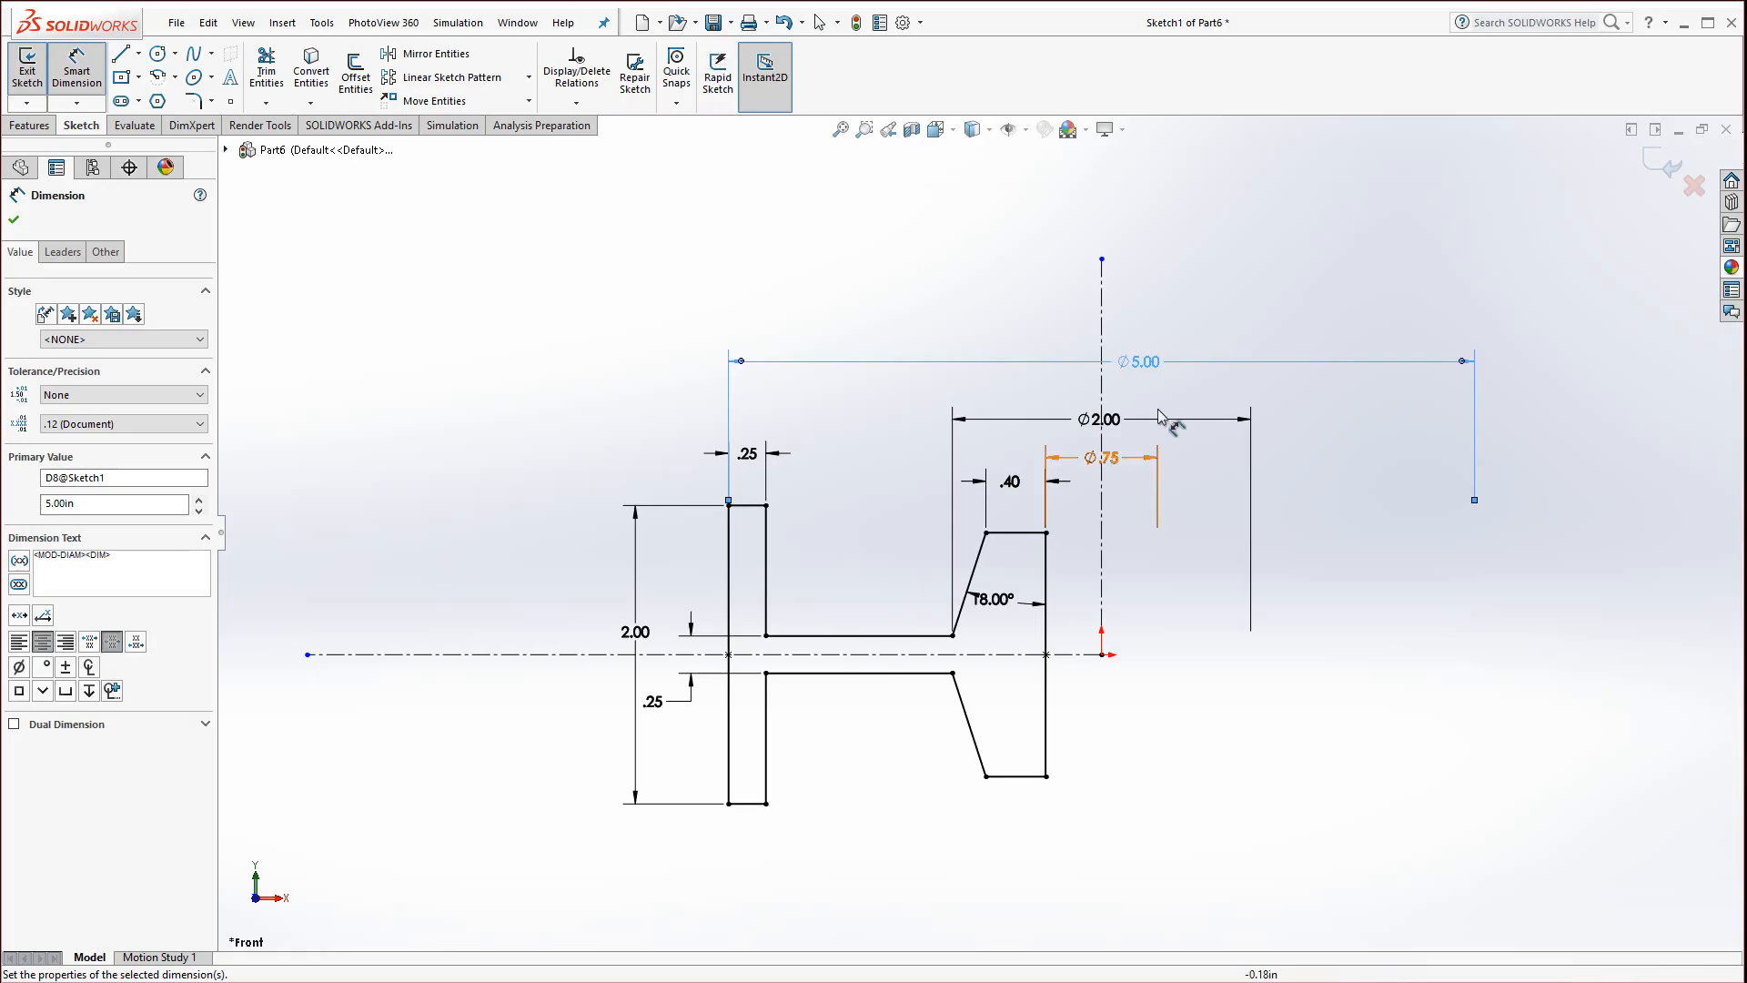
left_click_drag(1148, 366, 1117, 399)
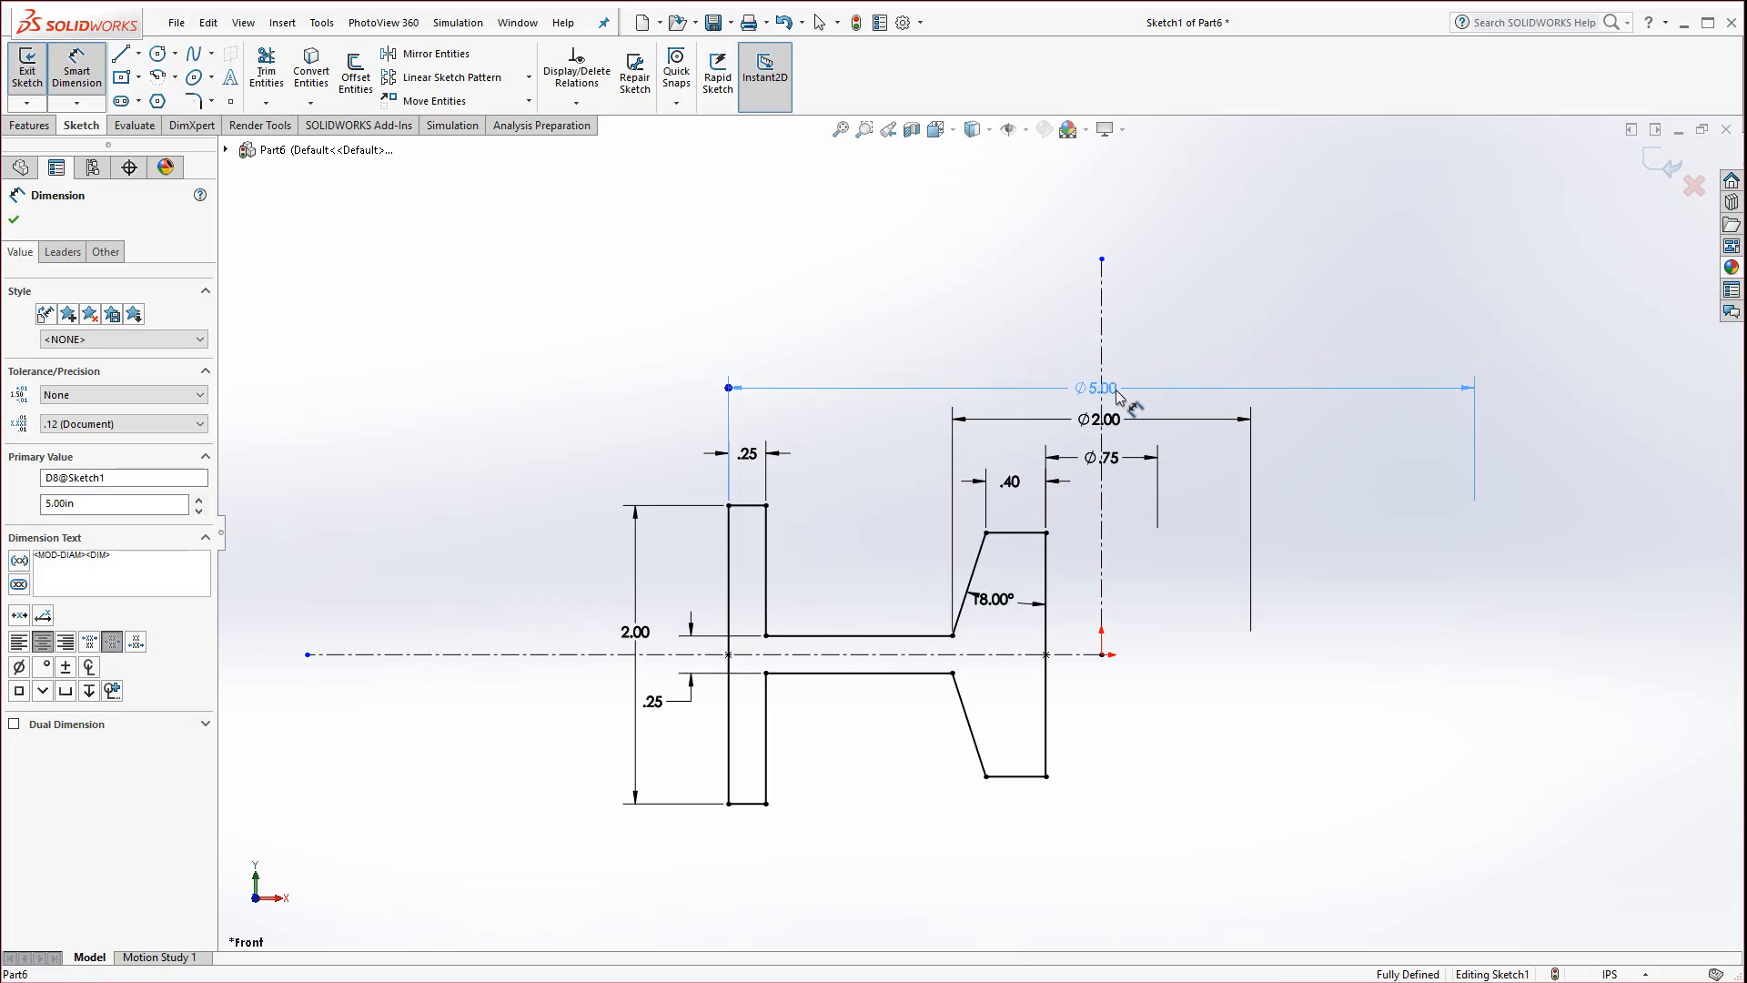
left_click(12, 218)
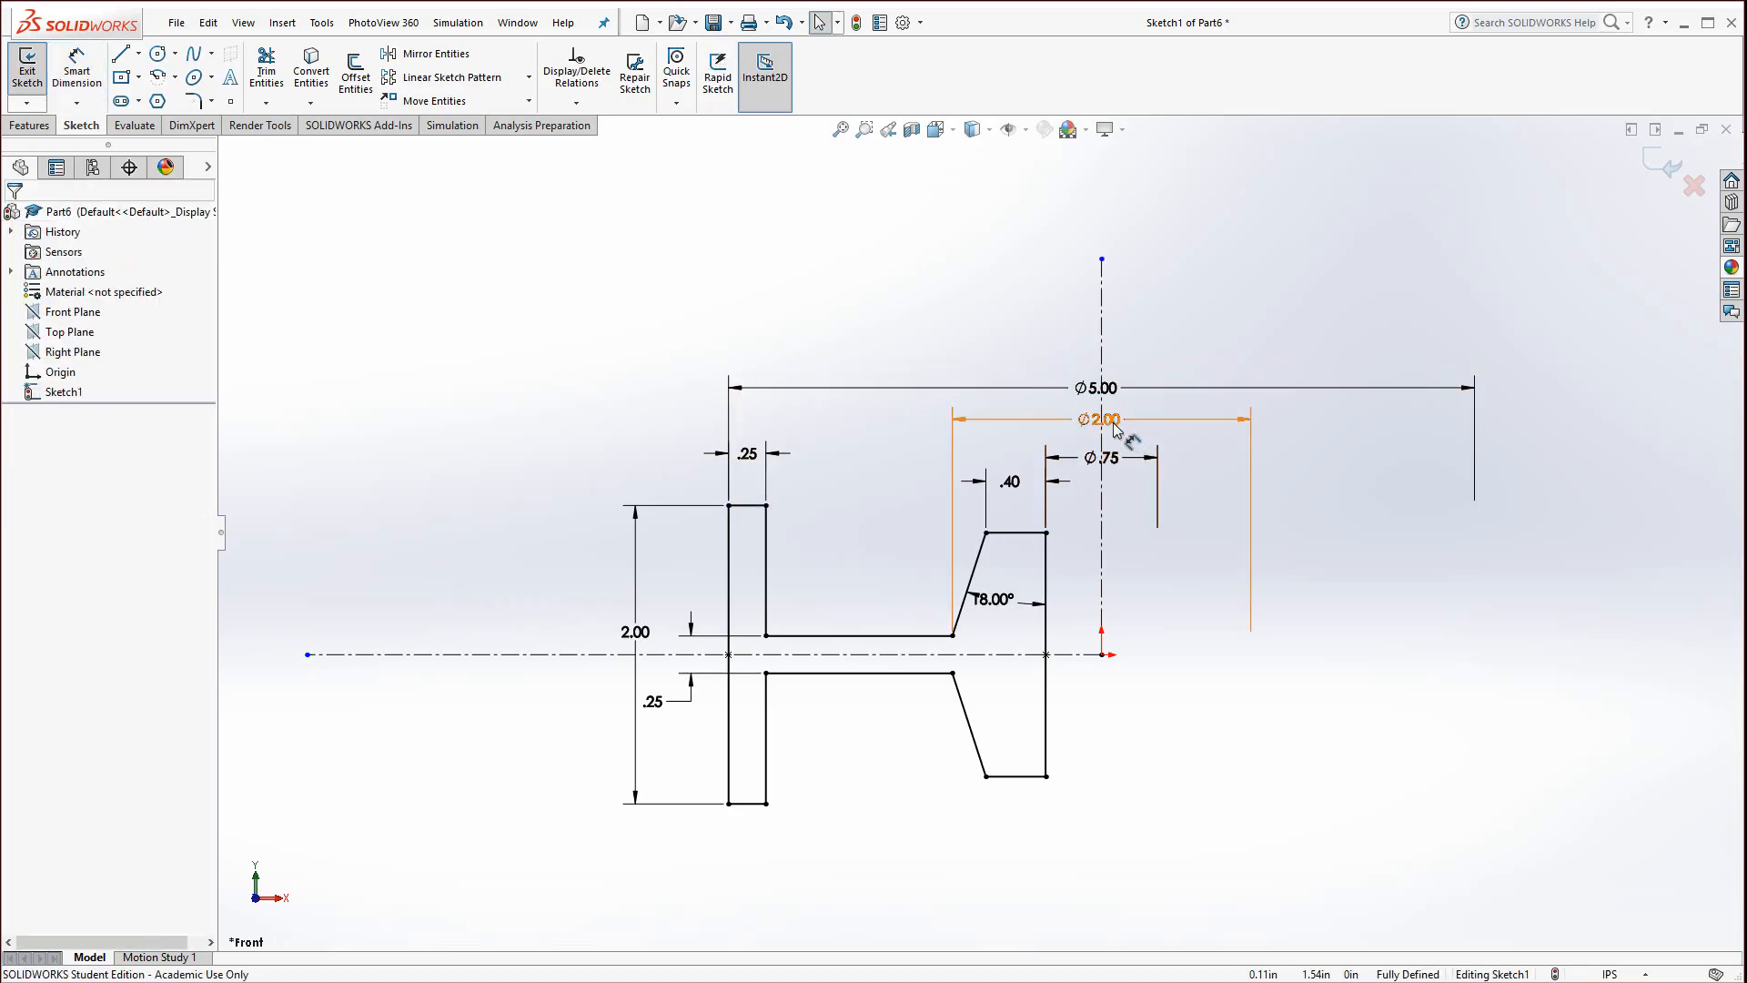
Space the 2 in diameter dimension evenly between its neighbors and move the 18° angle dimension down to clear the slanted hub line
left_click_drag(1116, 429, 1114, 434)
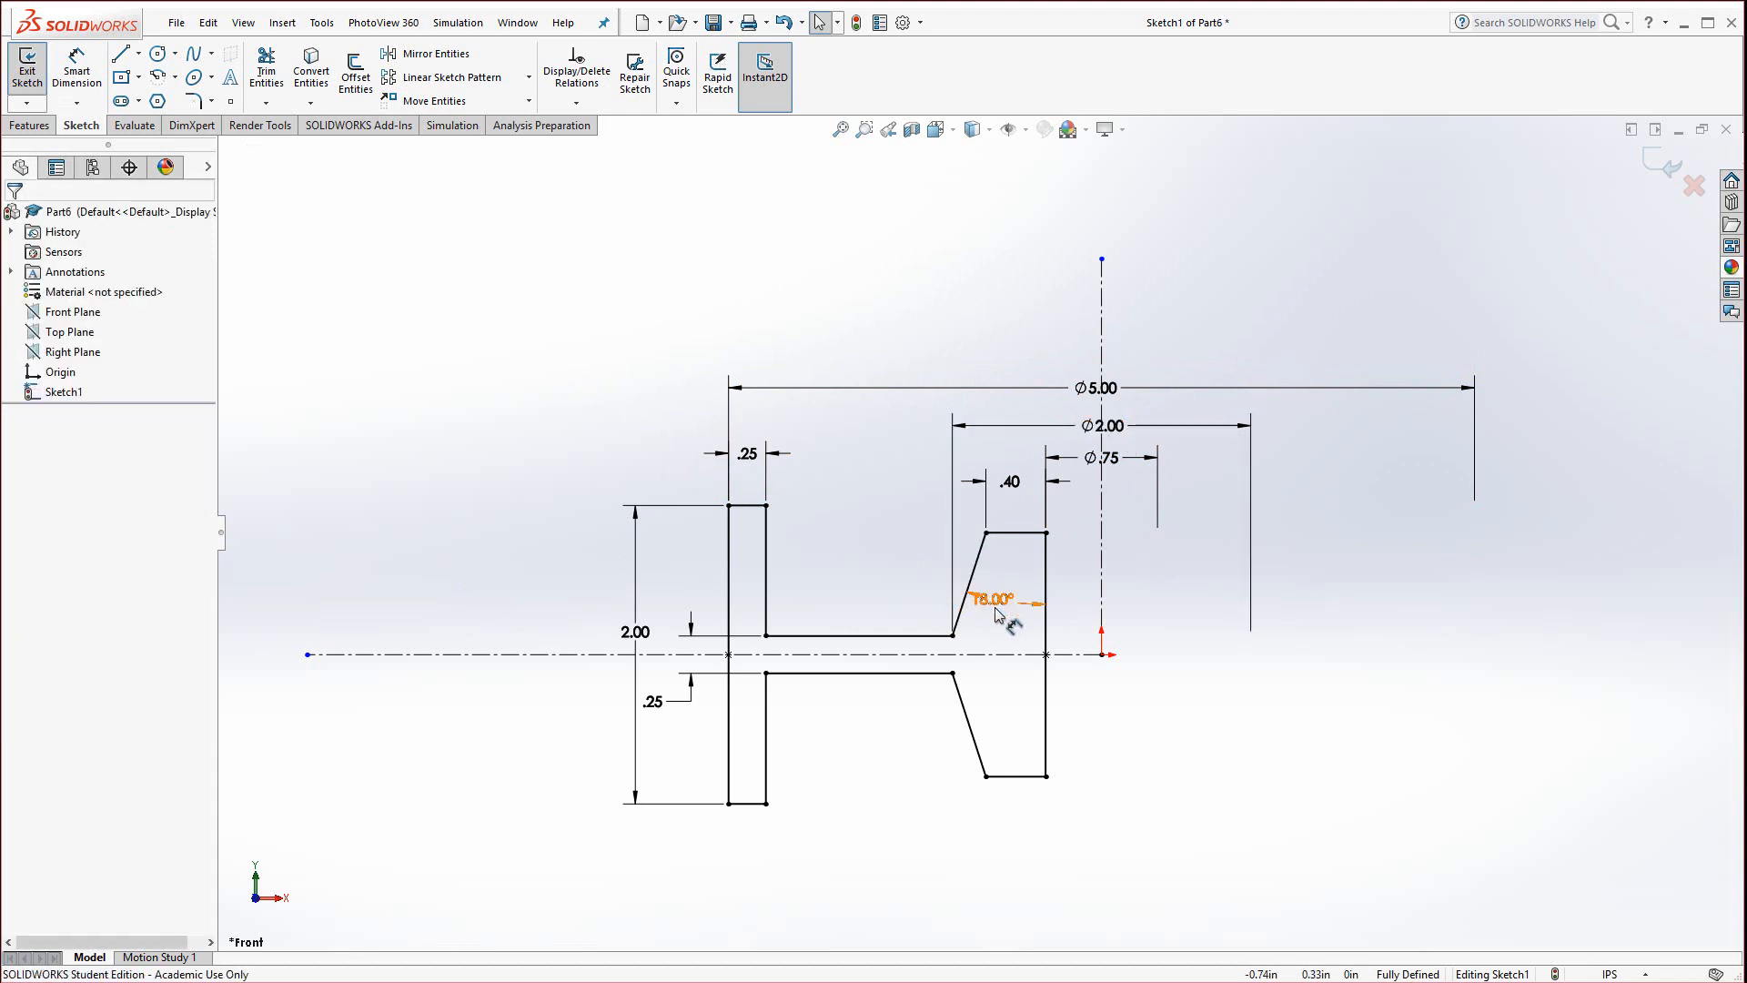
left_click_drag(998, 614, 1004, 644)
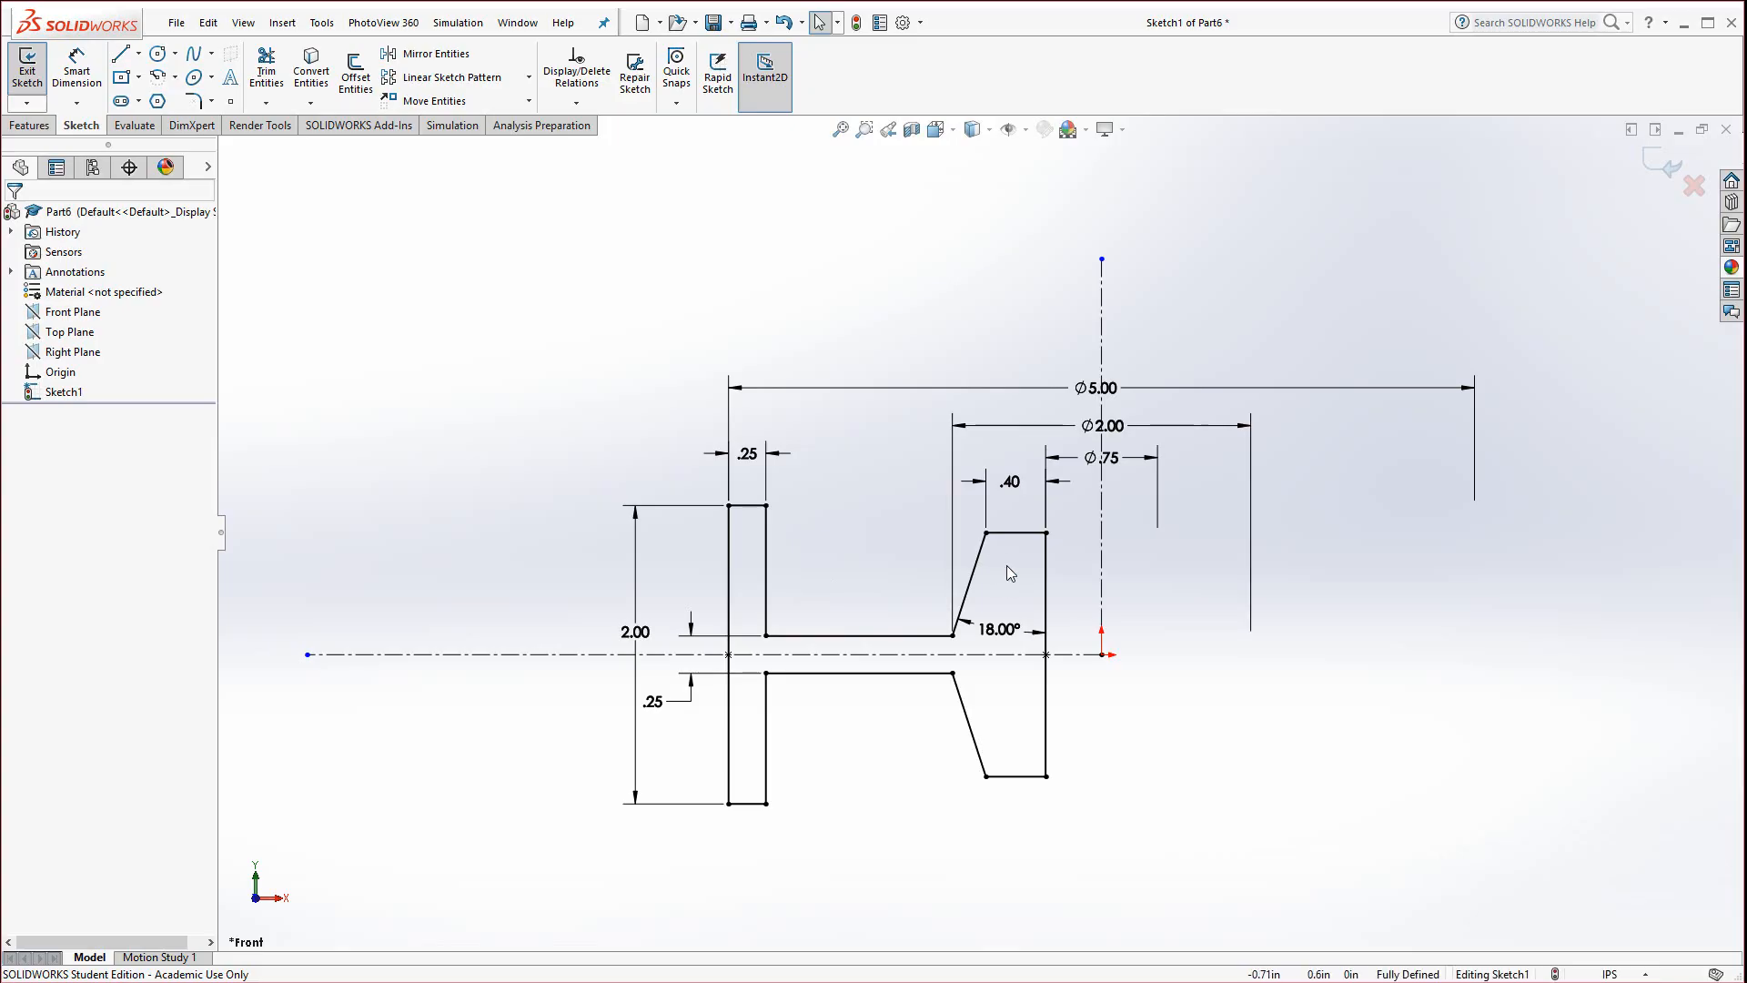
Set up a Revolved Boss/Base of the wheel profile using the vertical centerline as the axis of revolution
left_click(1103, 537)
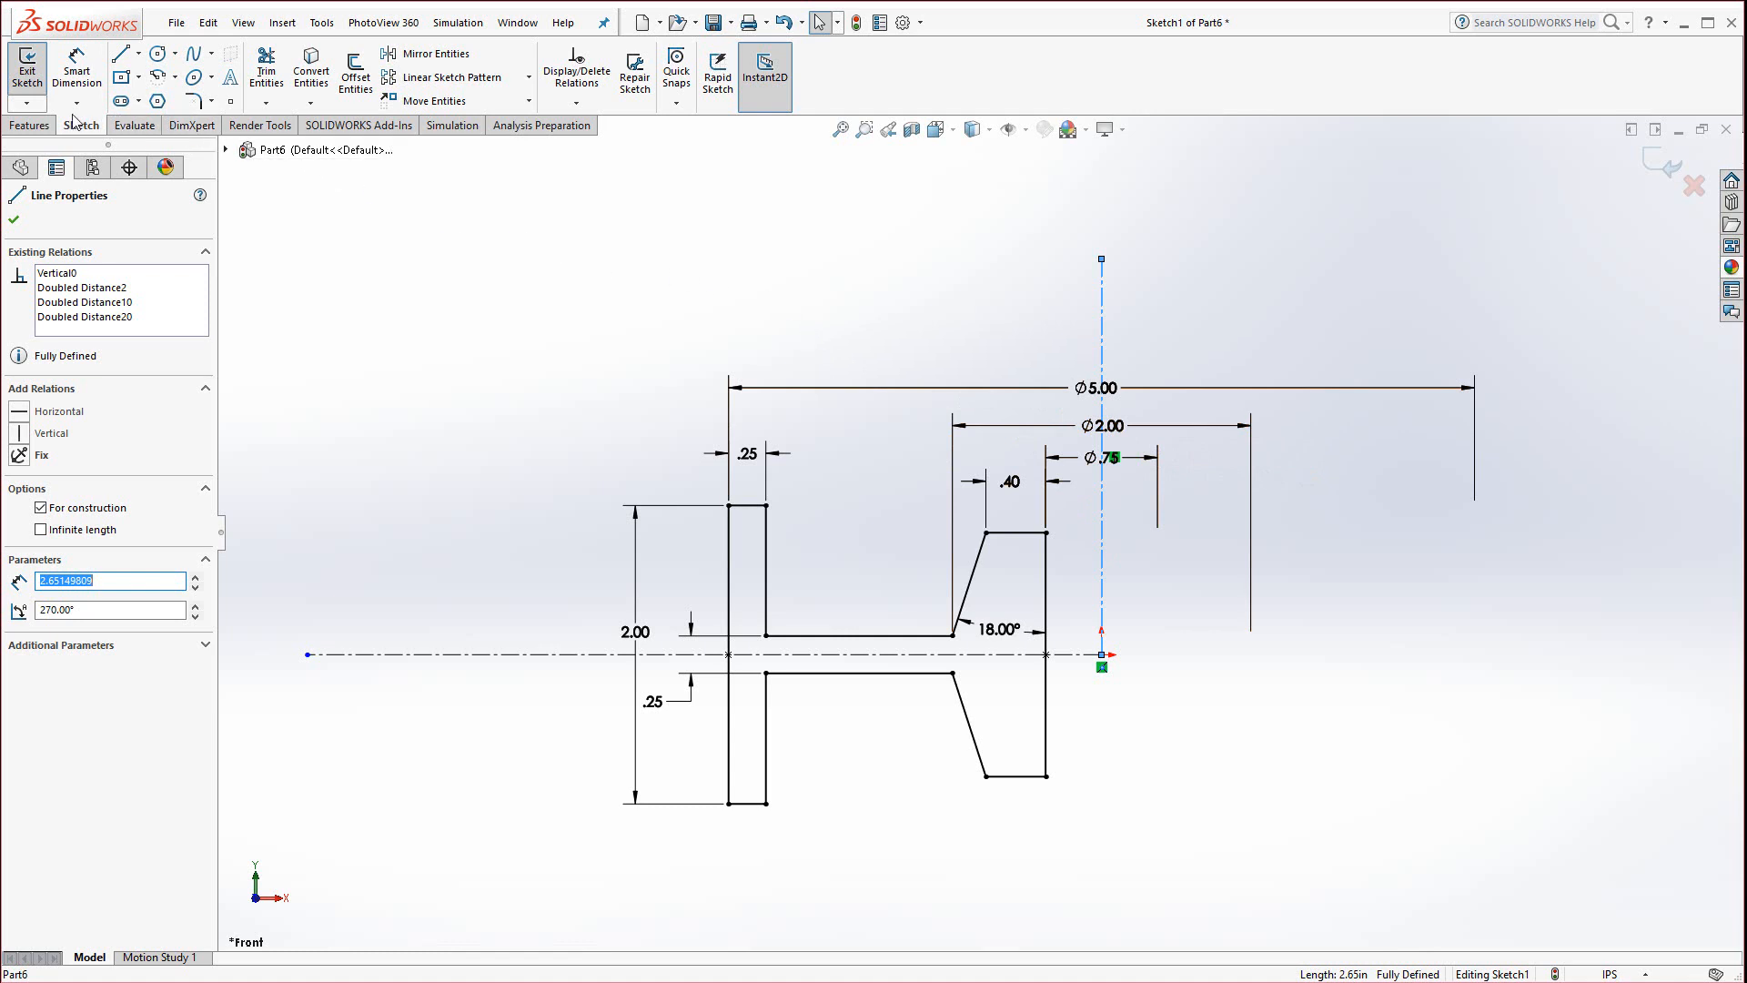
left_click(30, 126)
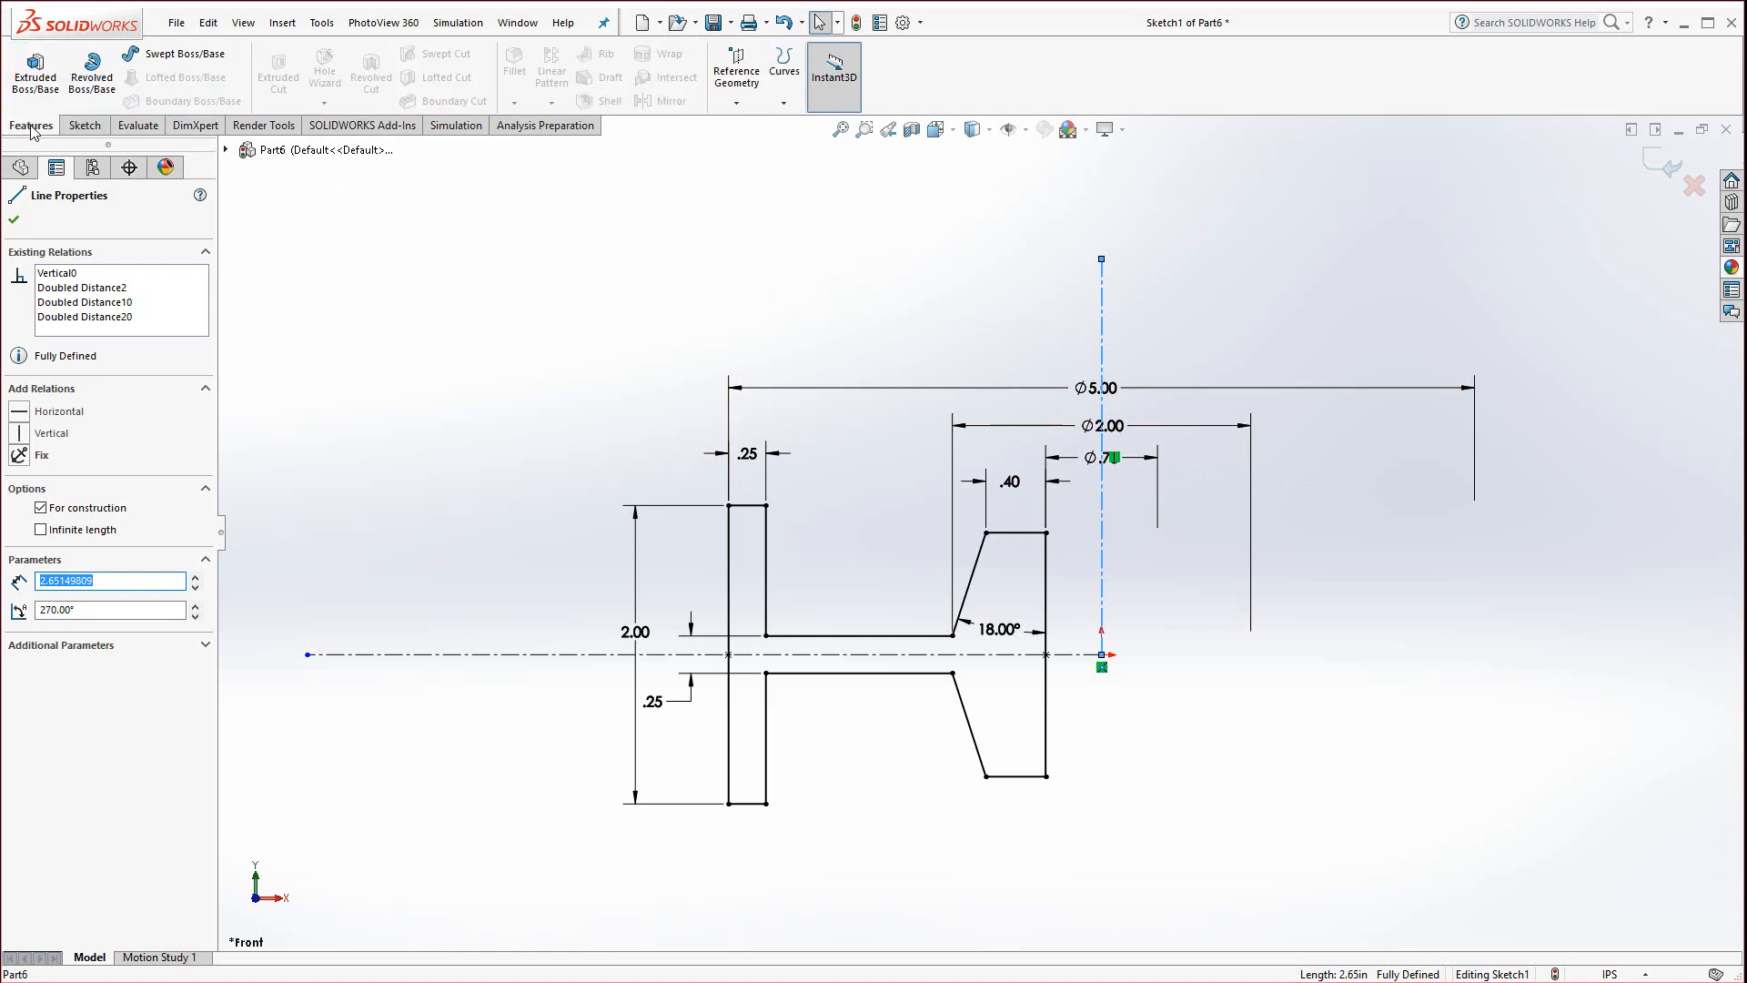
left_click(93, 82)
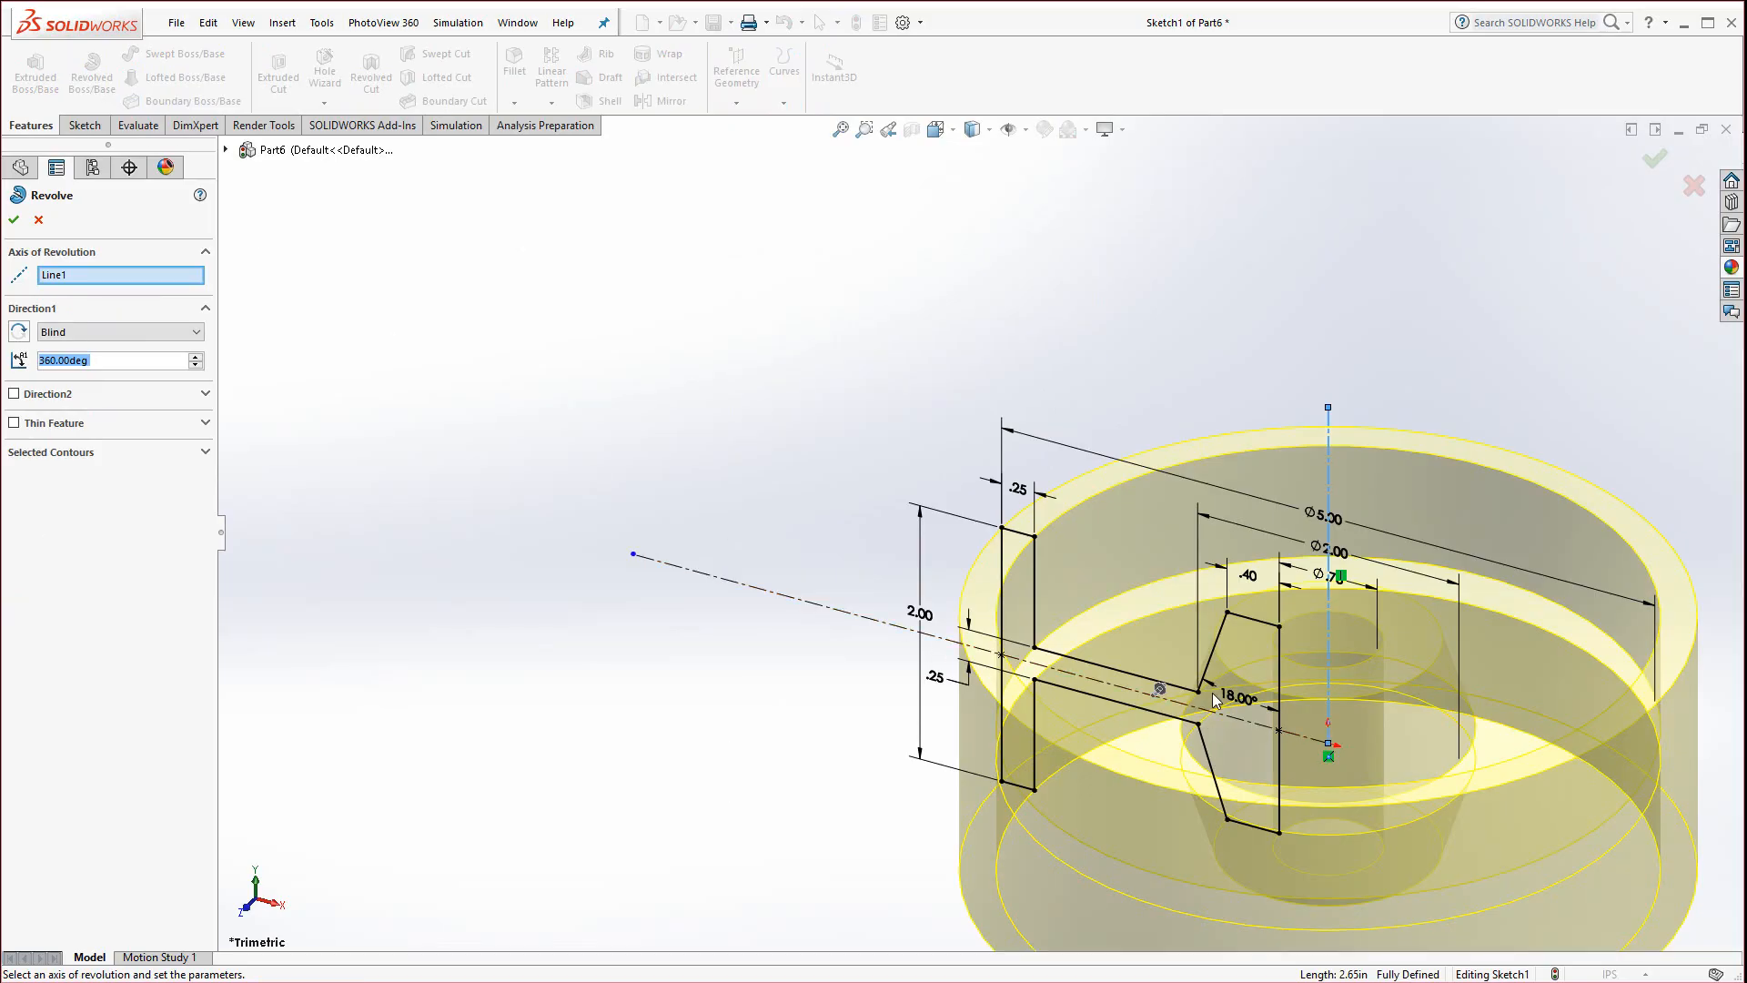
mouse_move(983, 674)
middle_mouse_down()
mouse_move(1280, 750)
mouse_move(1265, 665)
mouse_move(1139, 647)
mouse_move(1245, 650)
middle_mouse_up()
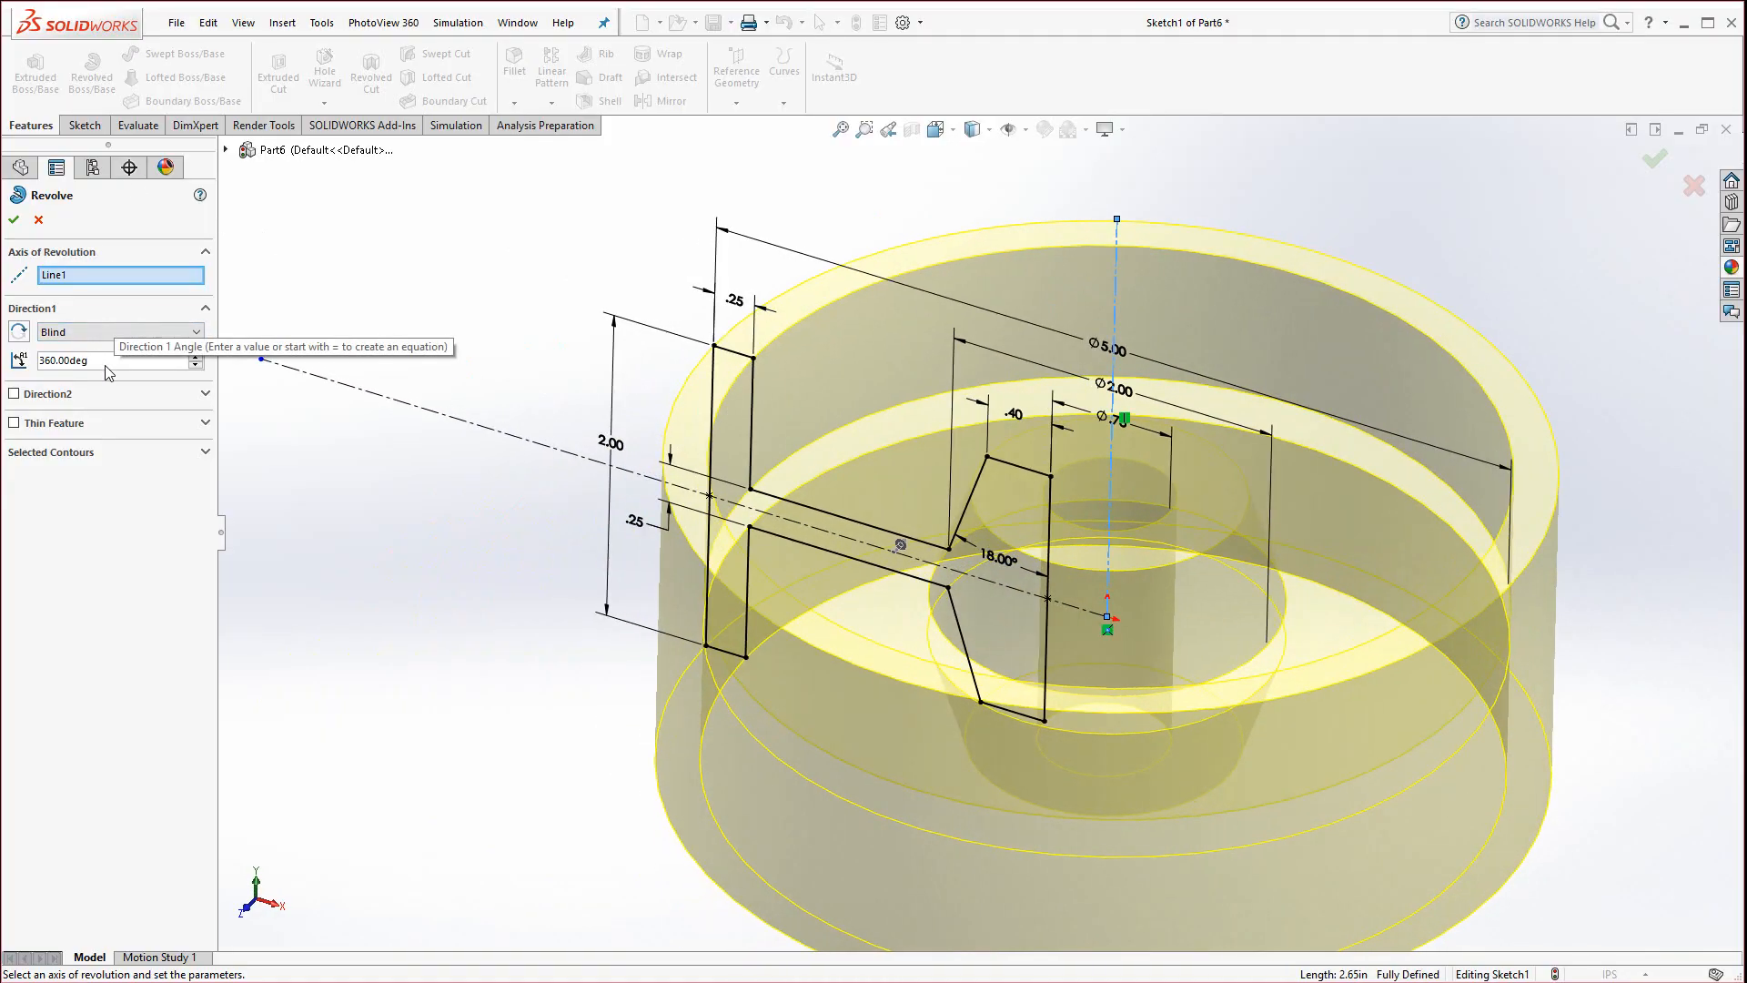
Try a partial revolve by reducing the revolve angle to 331°
left_click(196, 365)
left_click(196, 364)
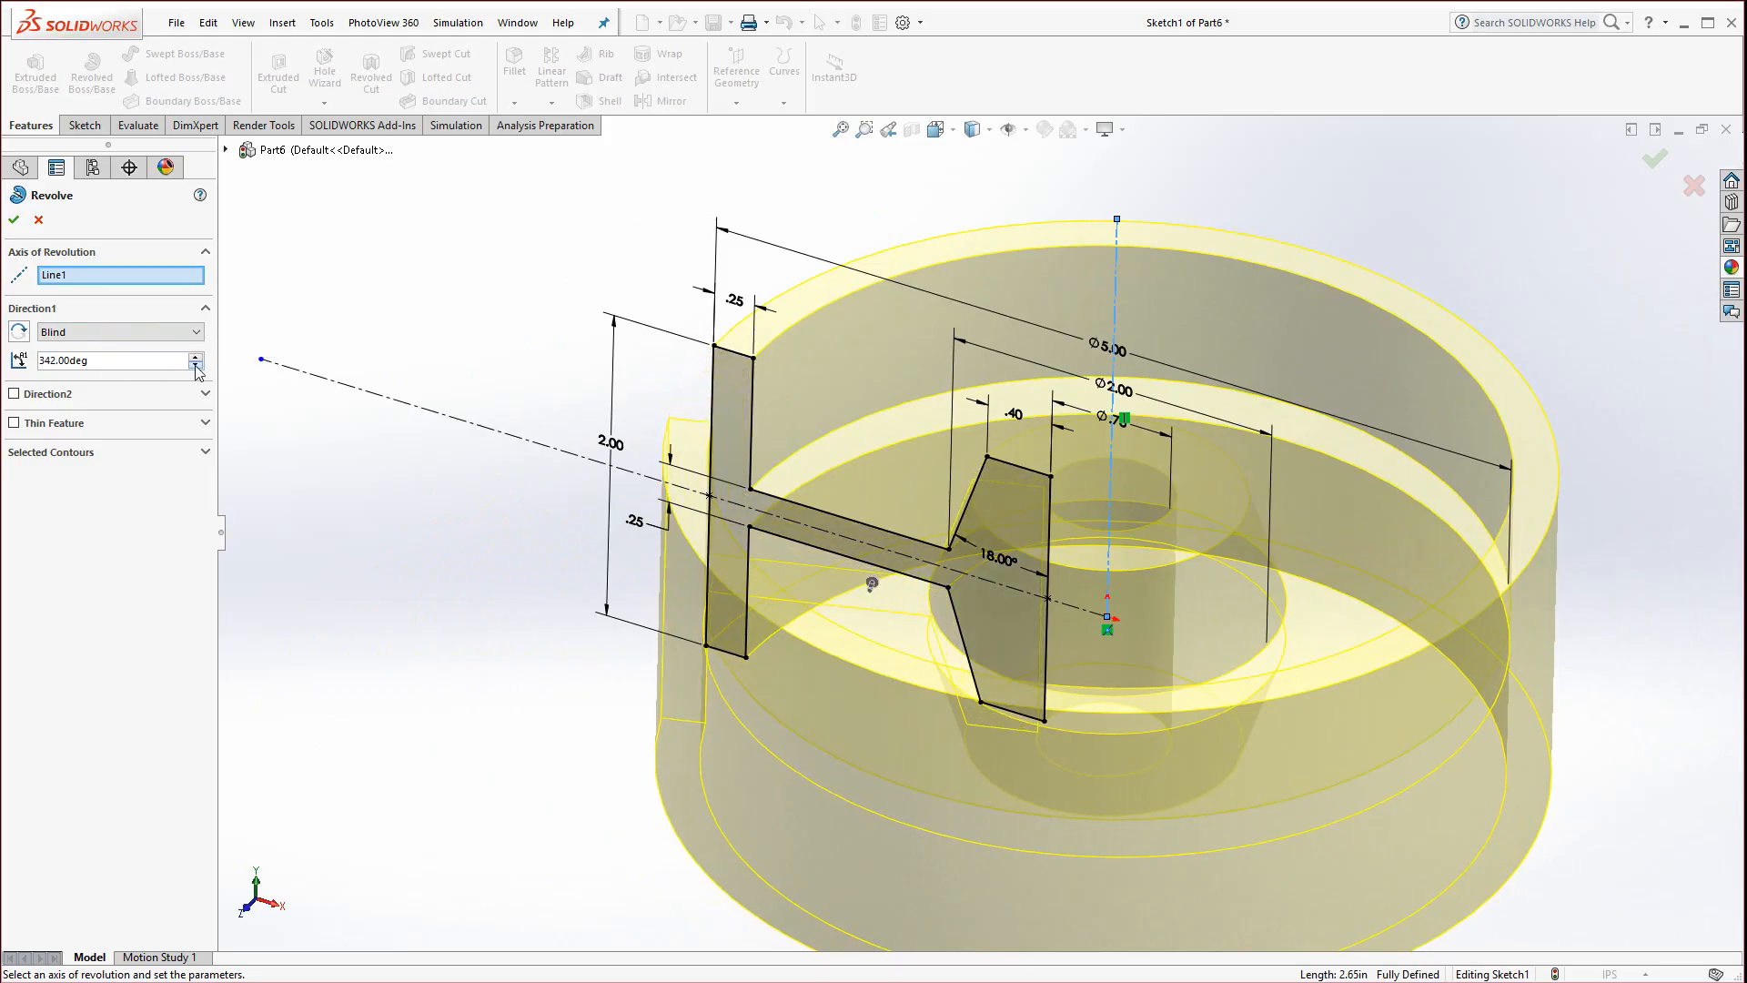
left_click(196, 365)
middle_click_drag(590, 630, 569, 722)
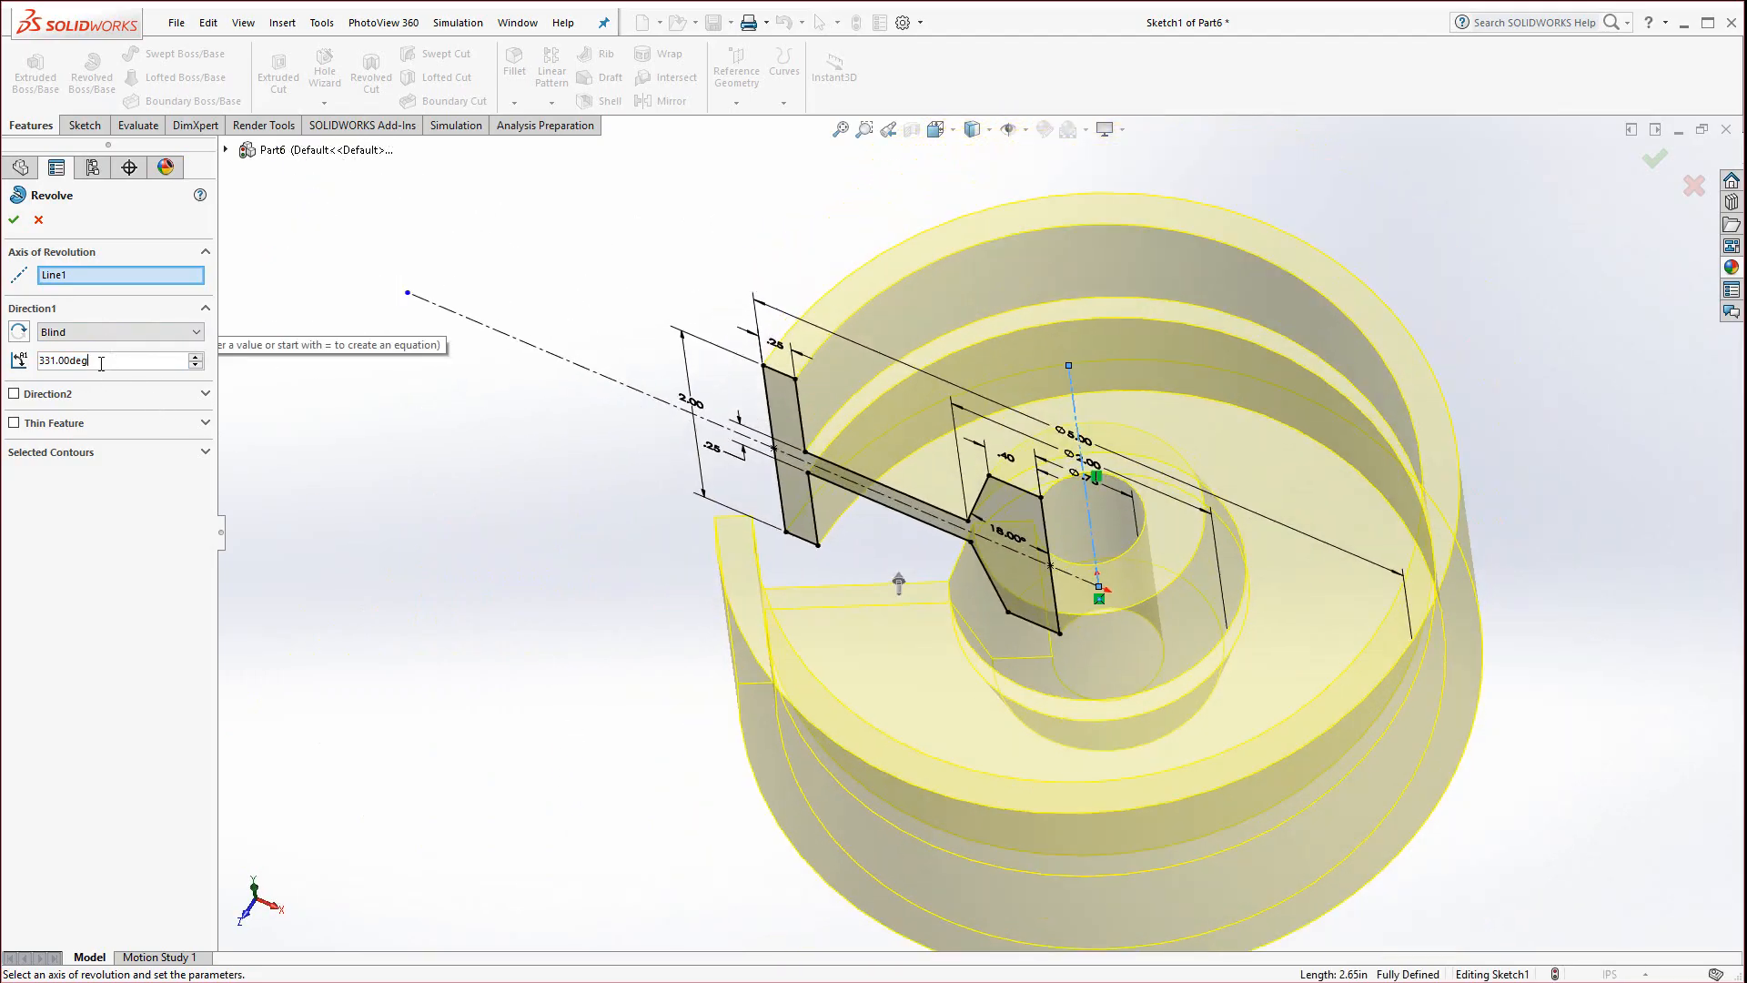
Set the revolve angle to 360° and complete the revolved wheel body
left_click_drag(96, 363, 10, 362)
type("360")
key("Return")
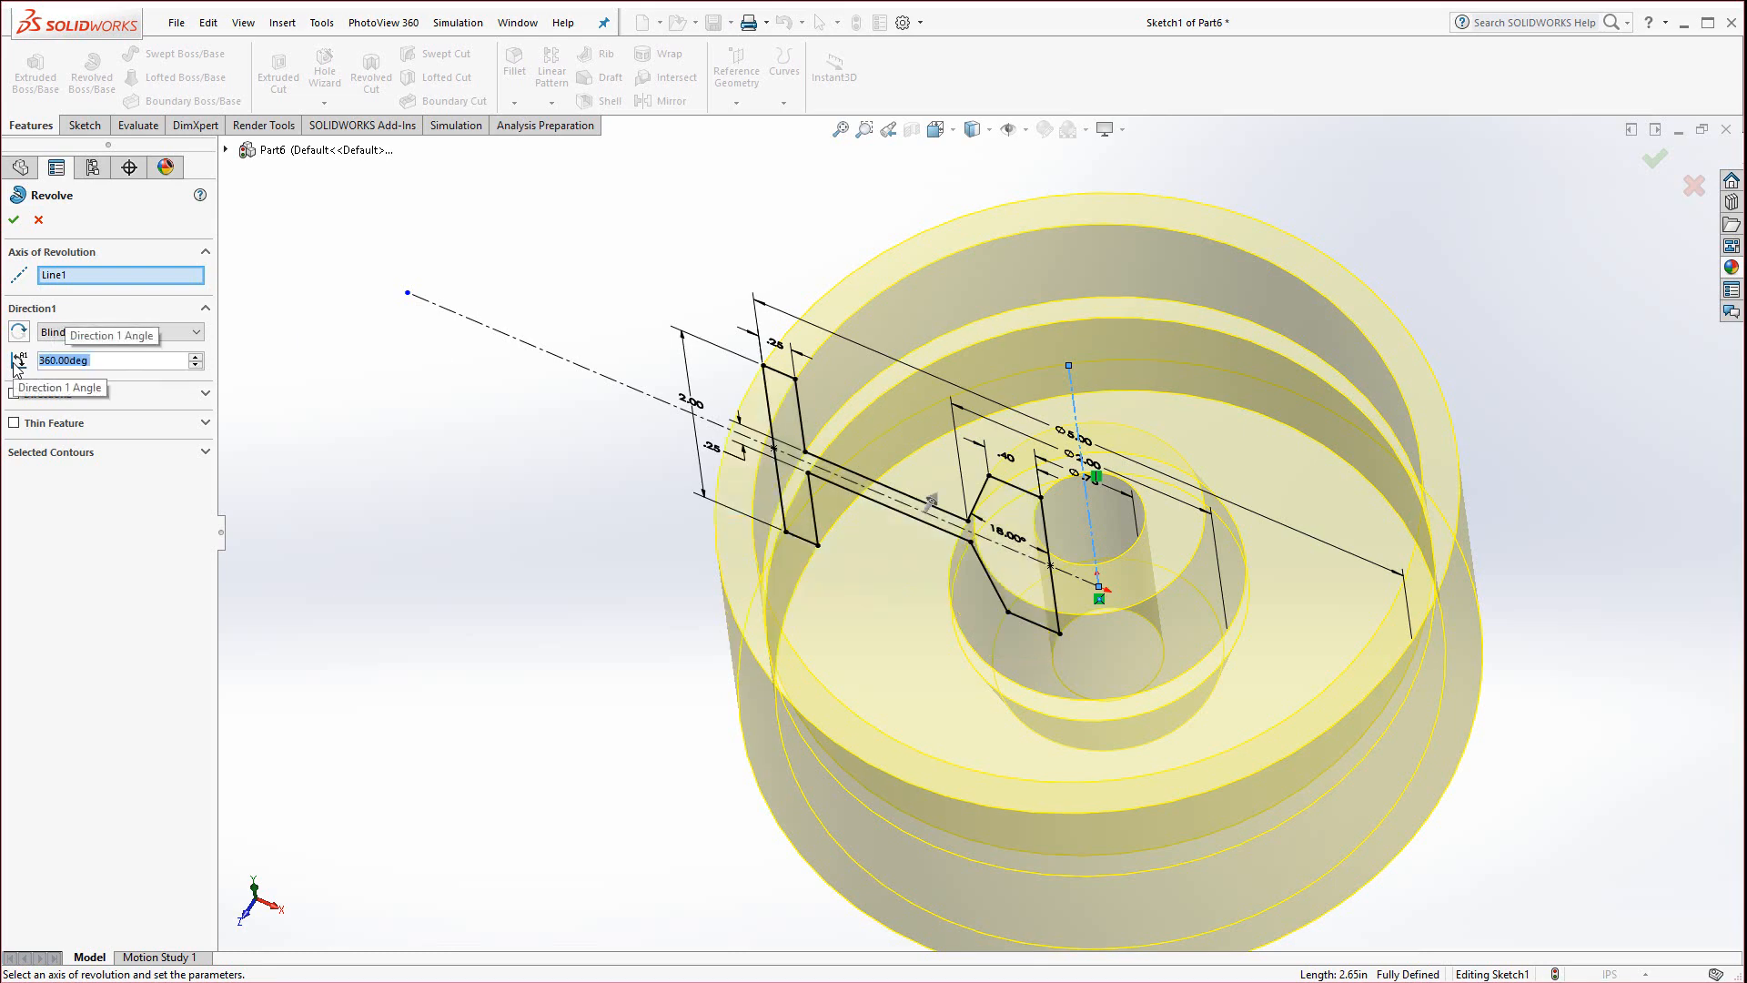
left_click(14, 224)
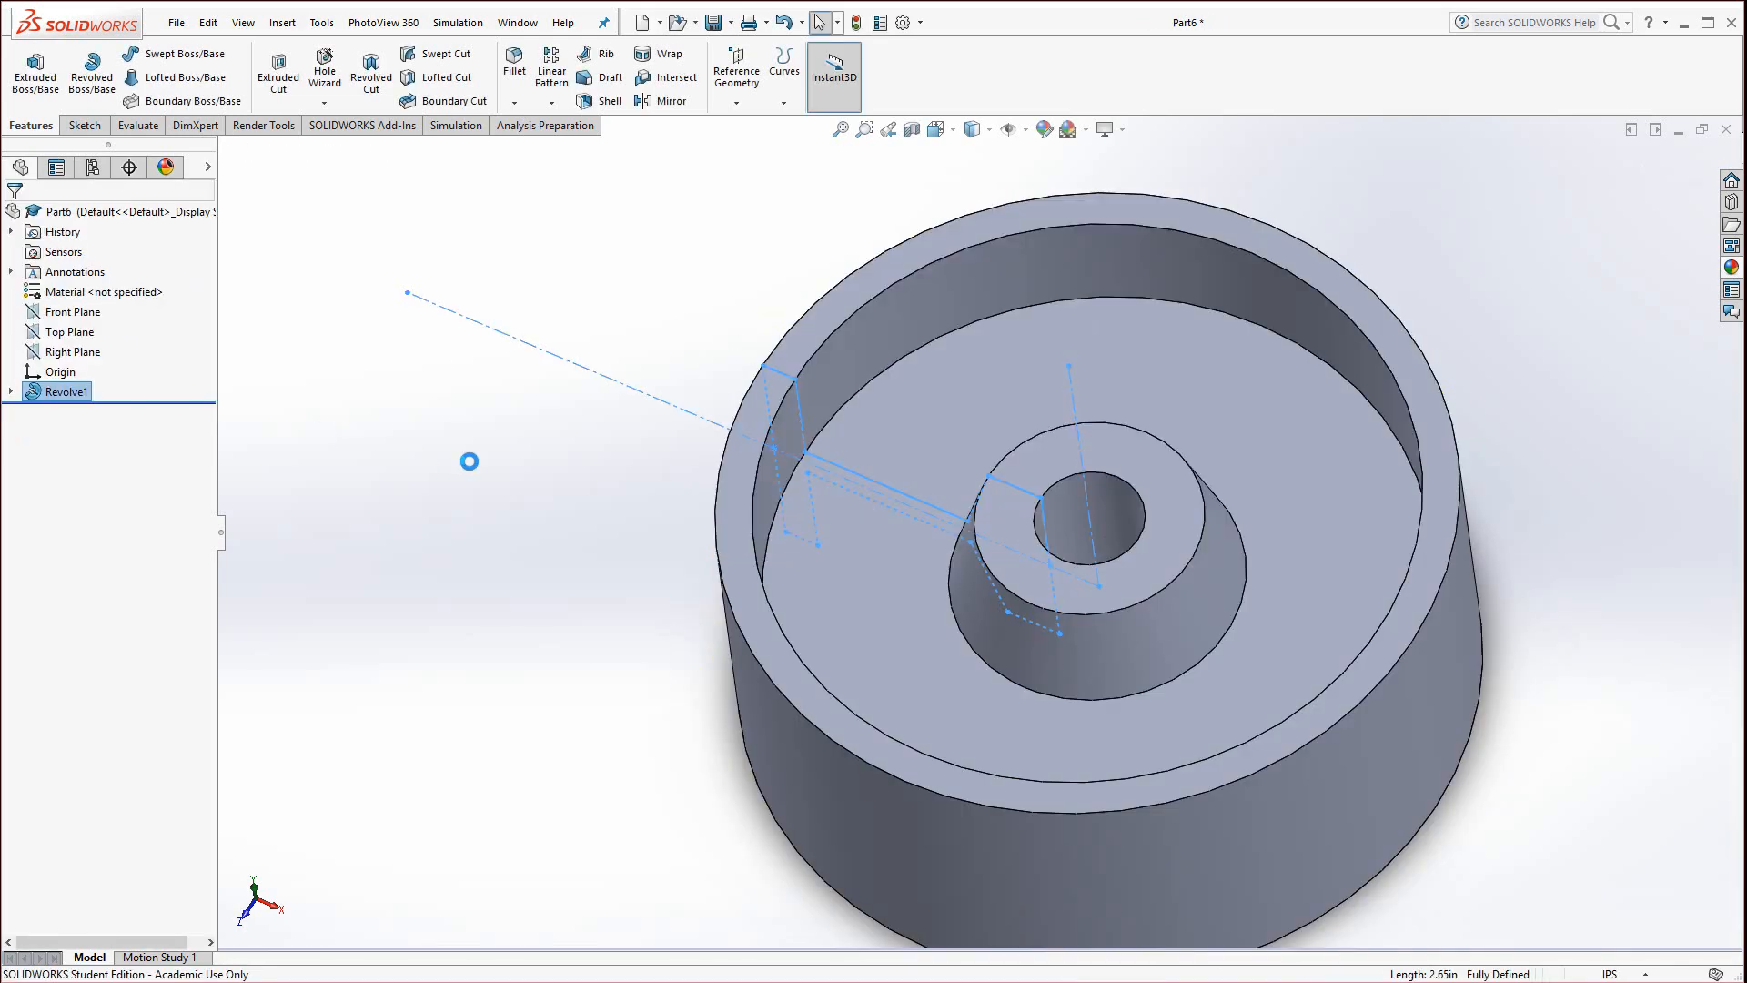
left_click(516, 483)
Fillet the rim's top face and the inner and outer edges of its bottom face with a symmetric 0.1 in radius
mouse_move(515, 604)
middle_mouse_down()
mouse_move(631, 437)
mouse_move(624, 397)
middle_mouse_up()
scroll(625, 398, "up", 2)
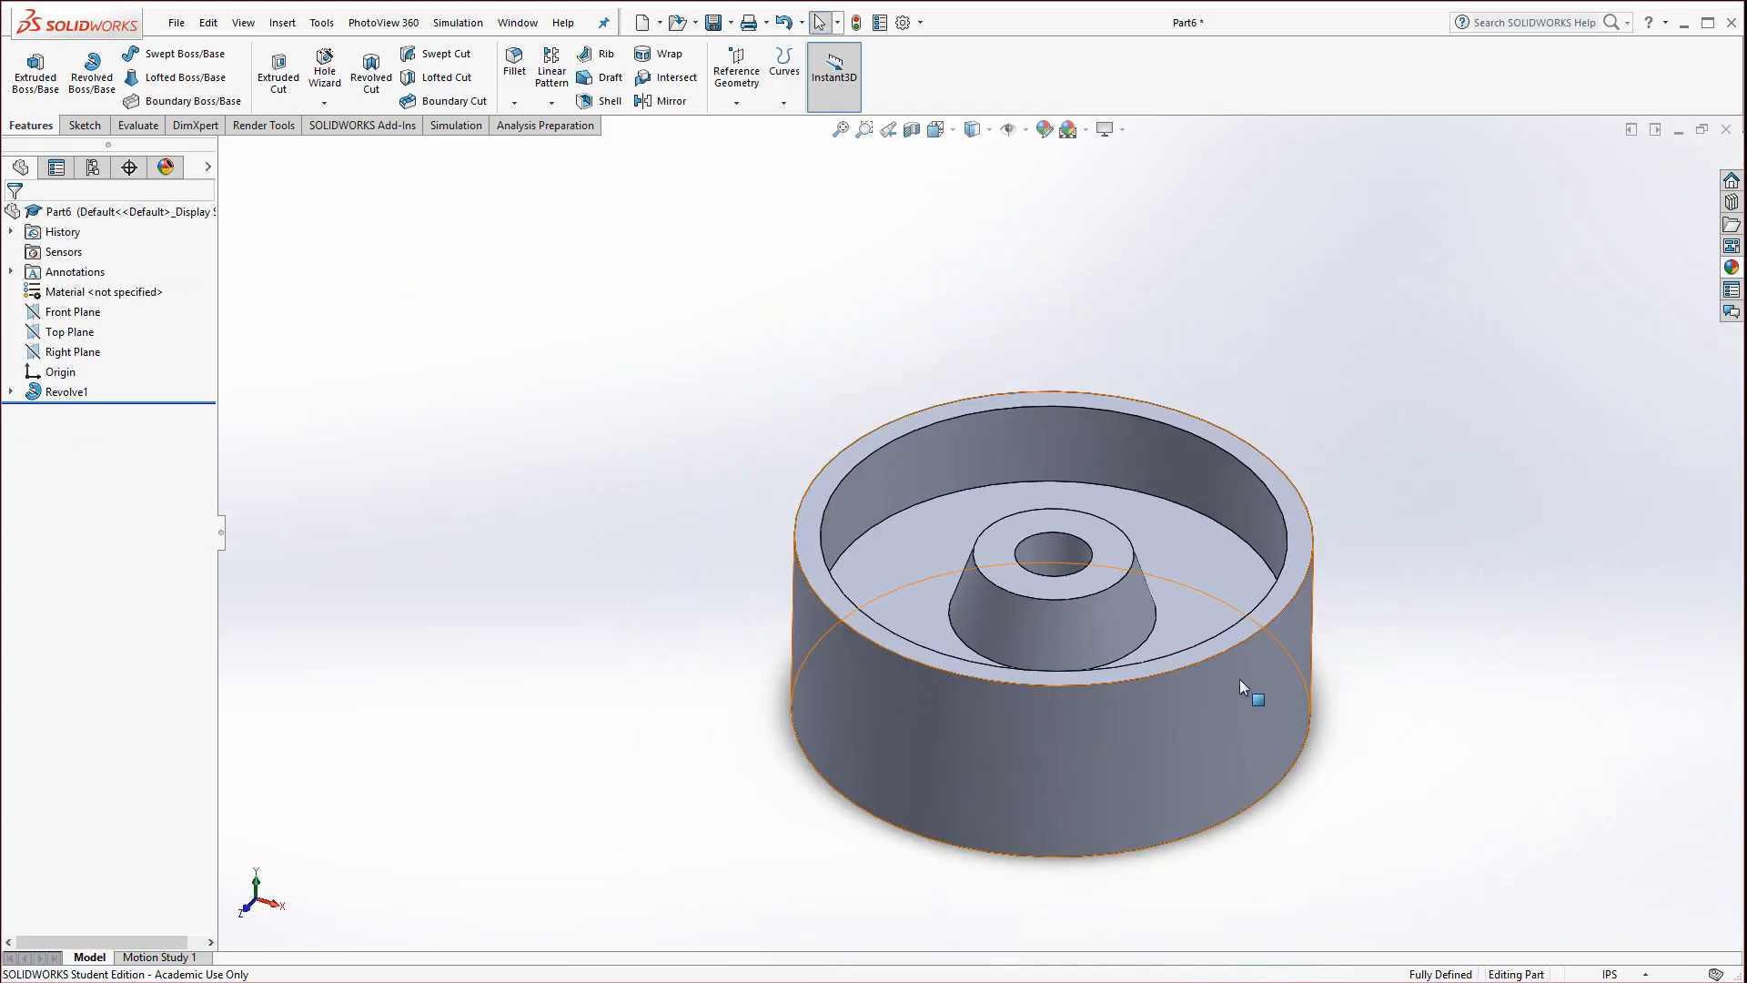
scroll(1239, 678, "down", 1)
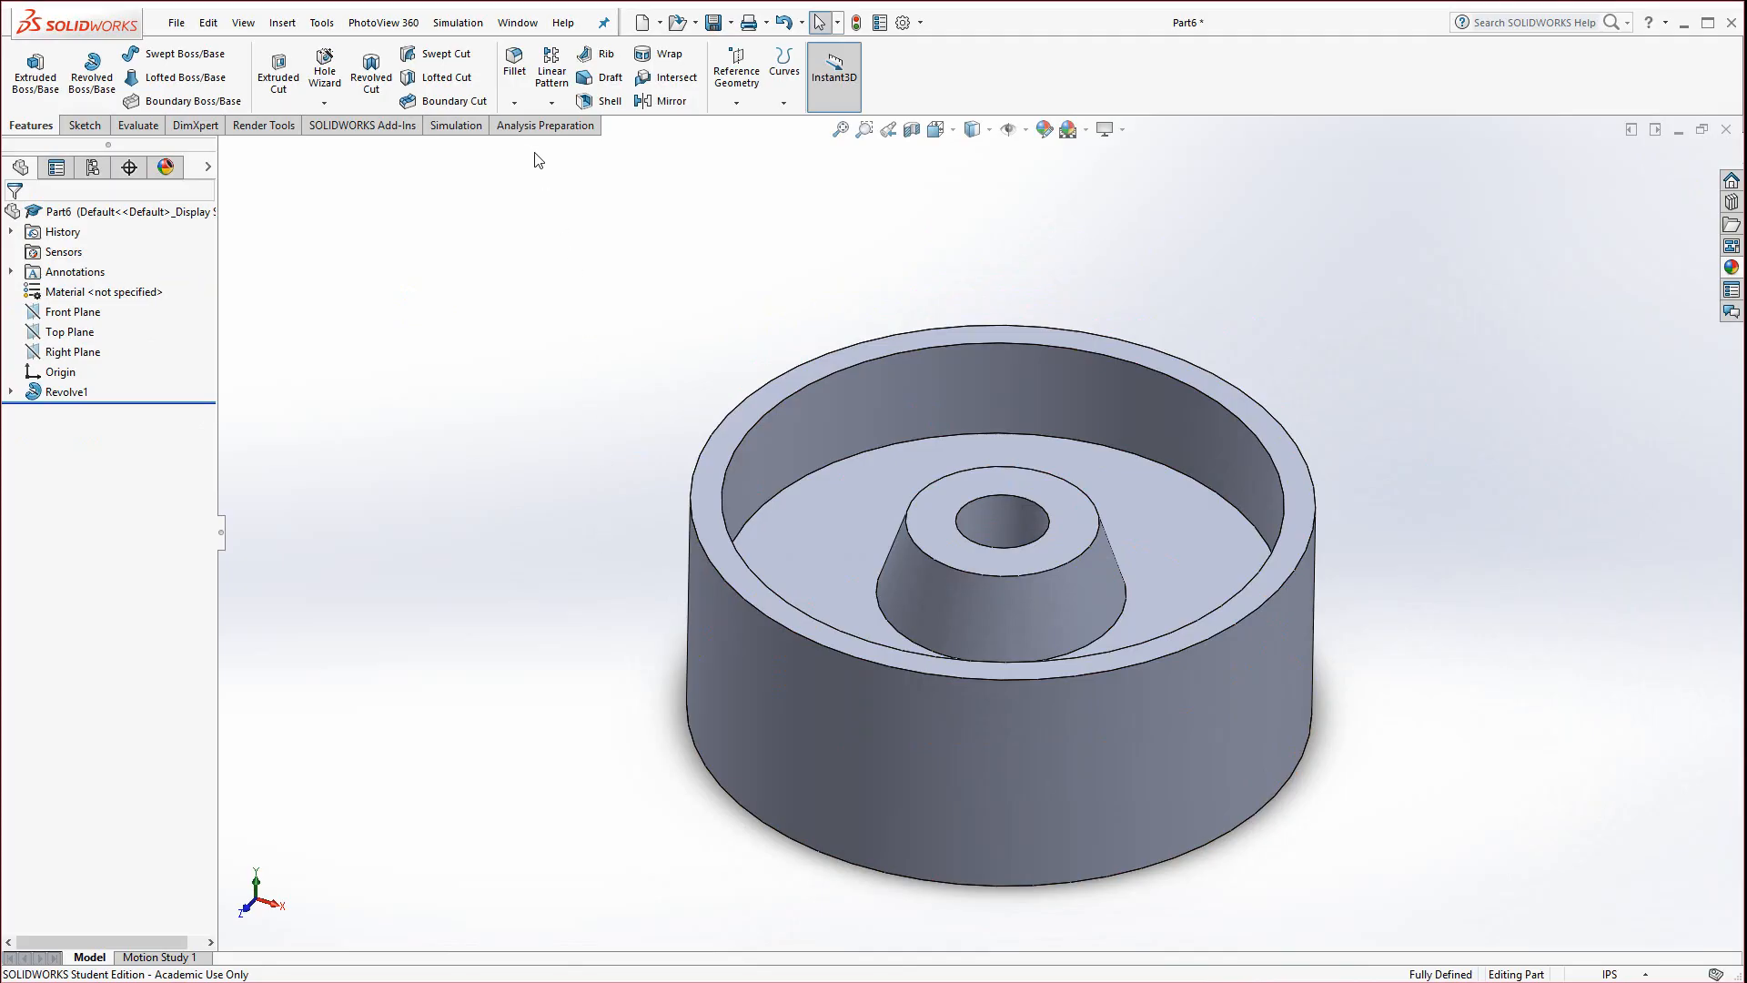
left_click(515, 66)
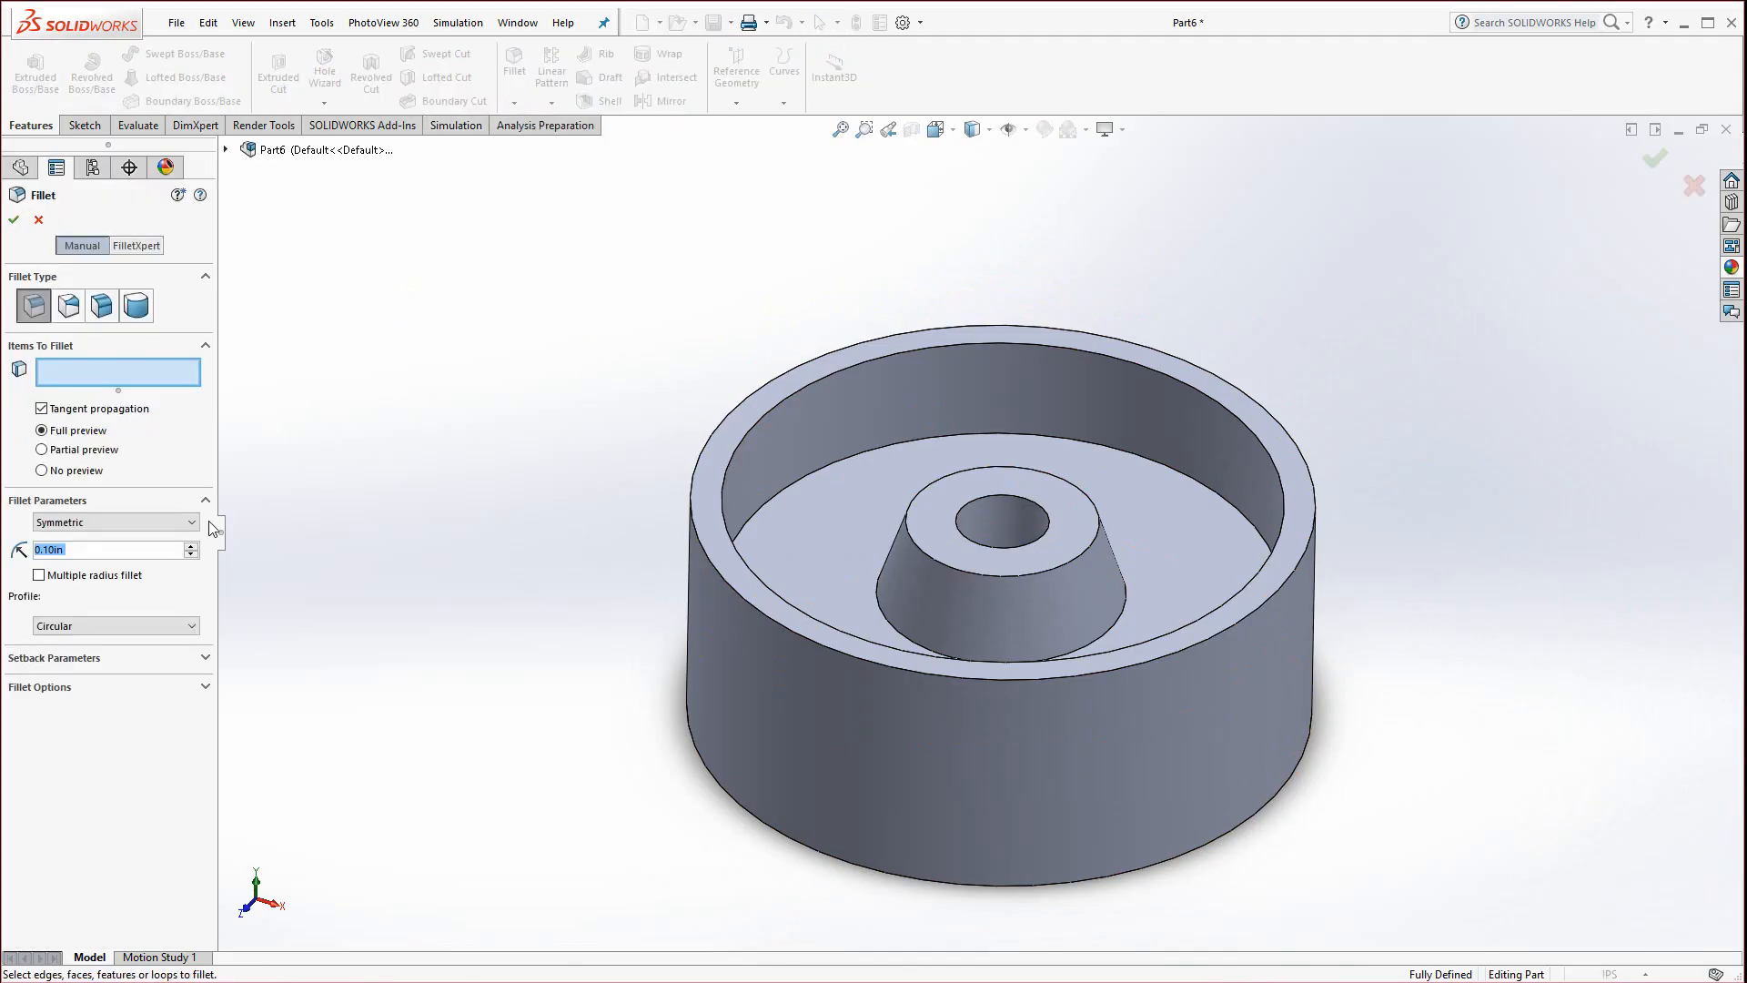
left_click(716, 461)
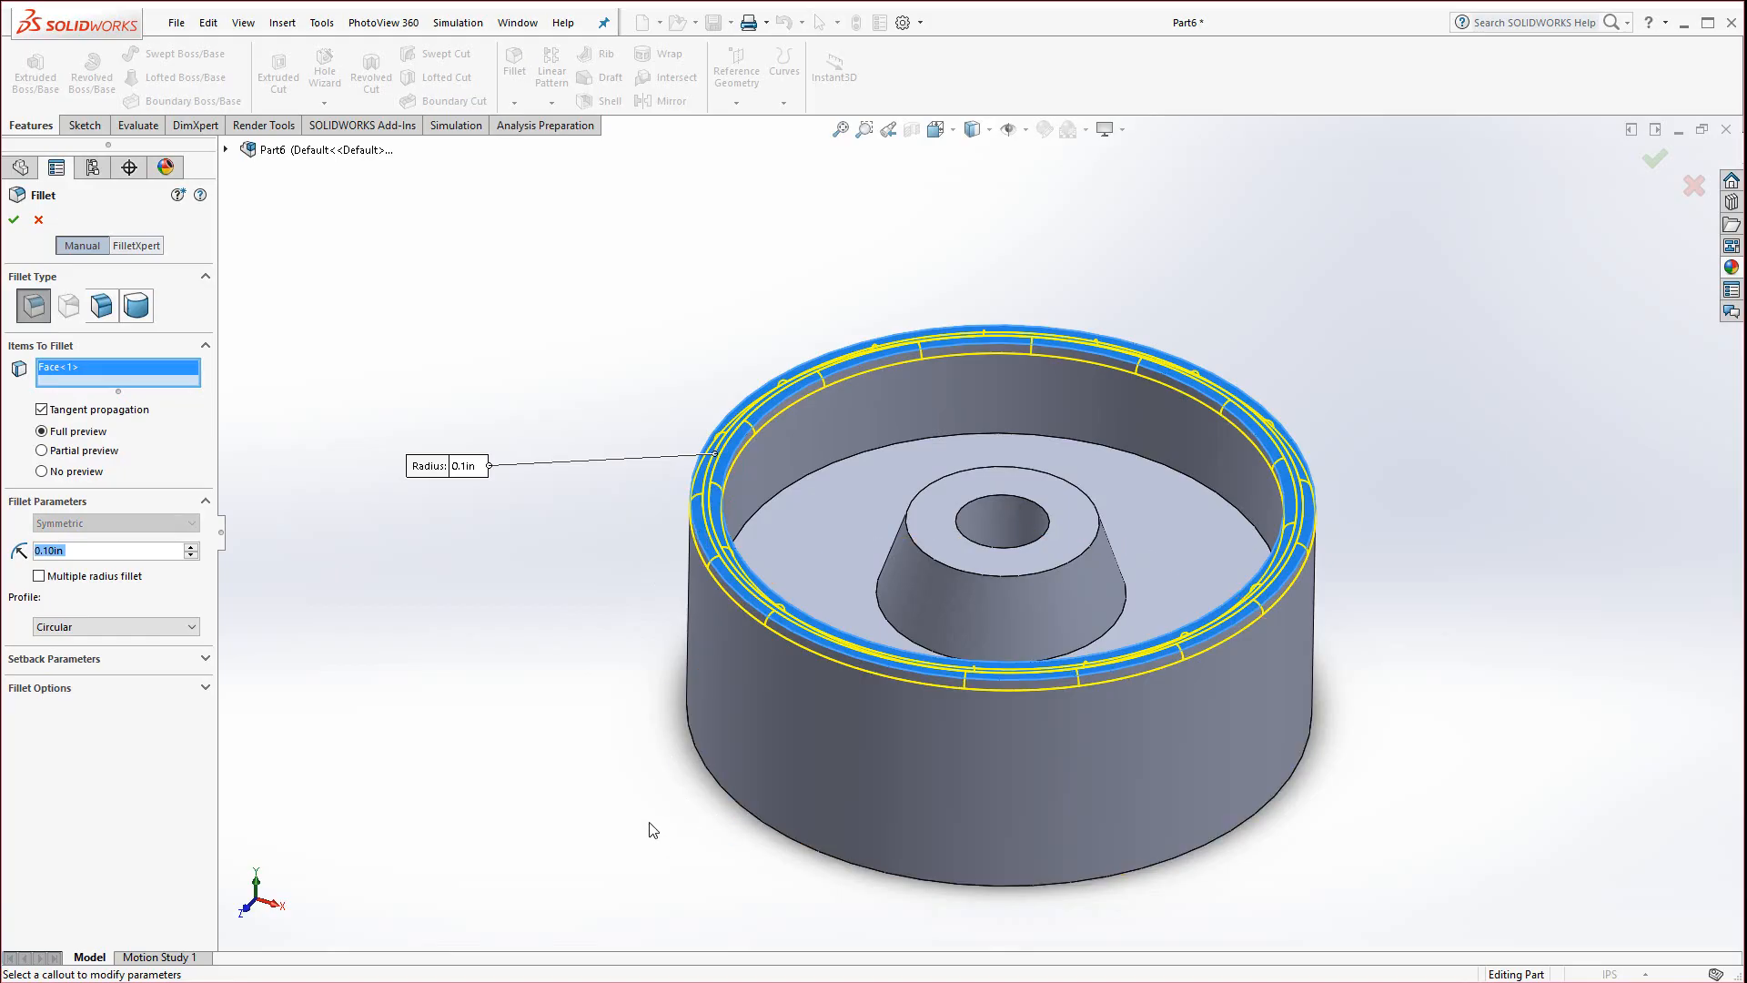
middle_click_drag(653, 829, 616, 499)
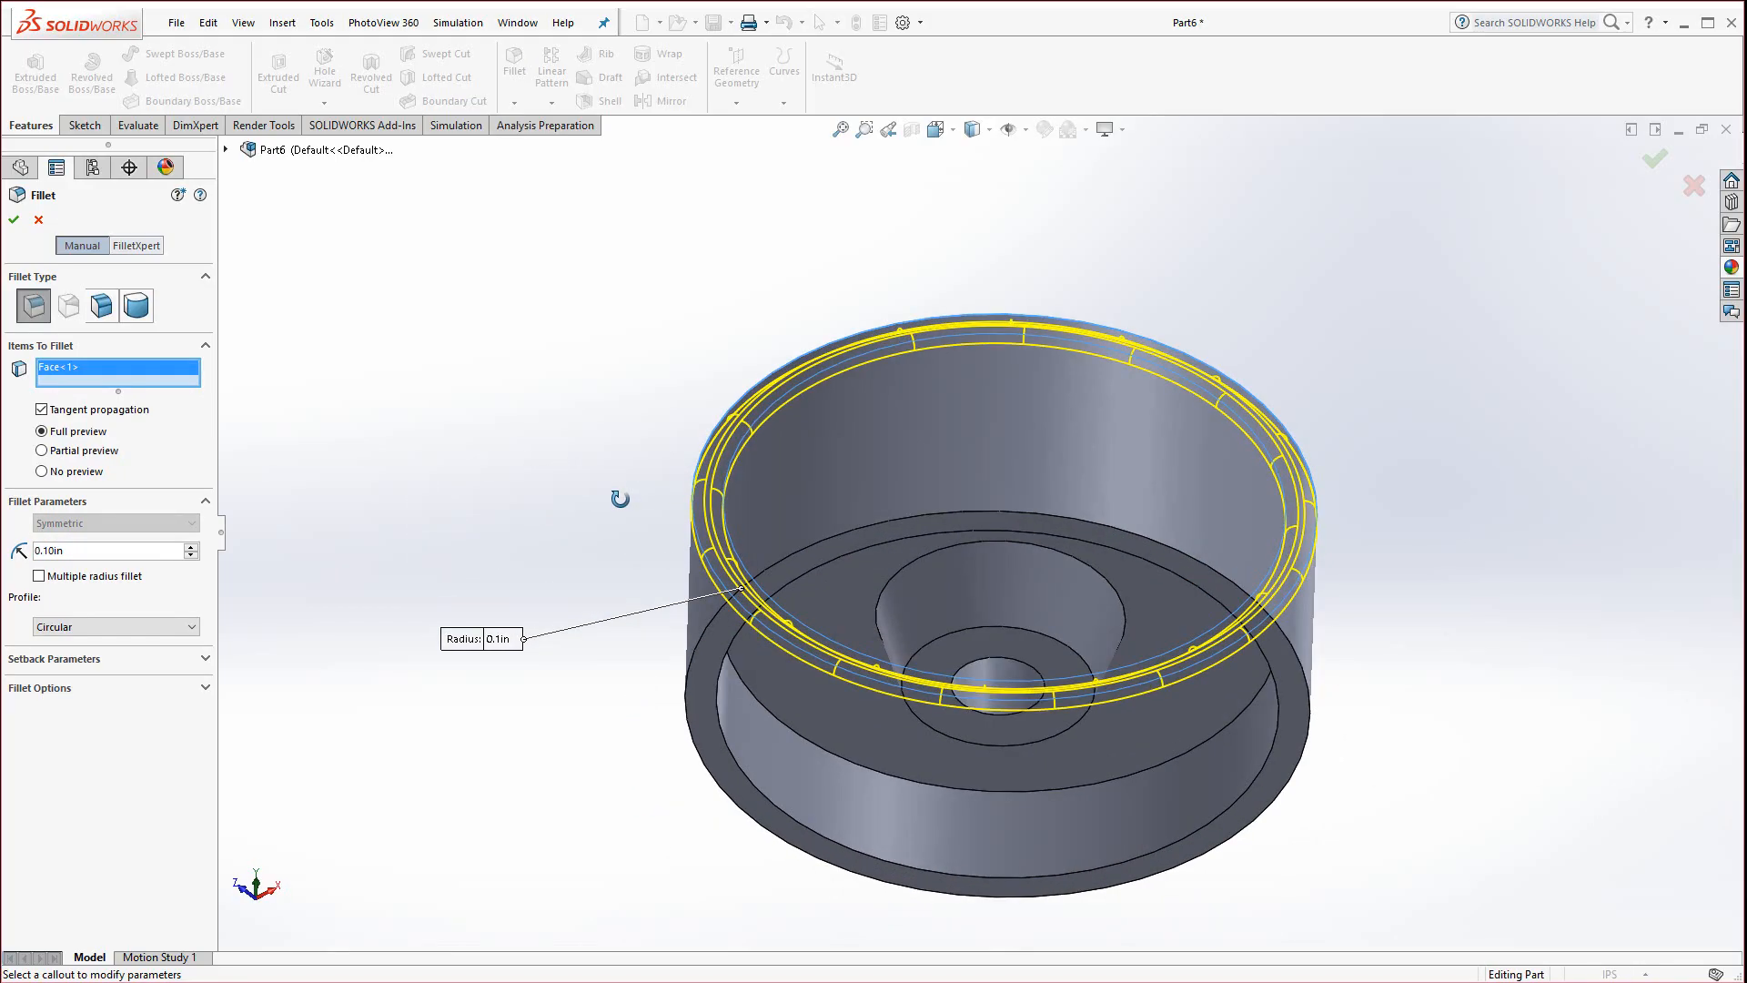
left_click(686, 679)
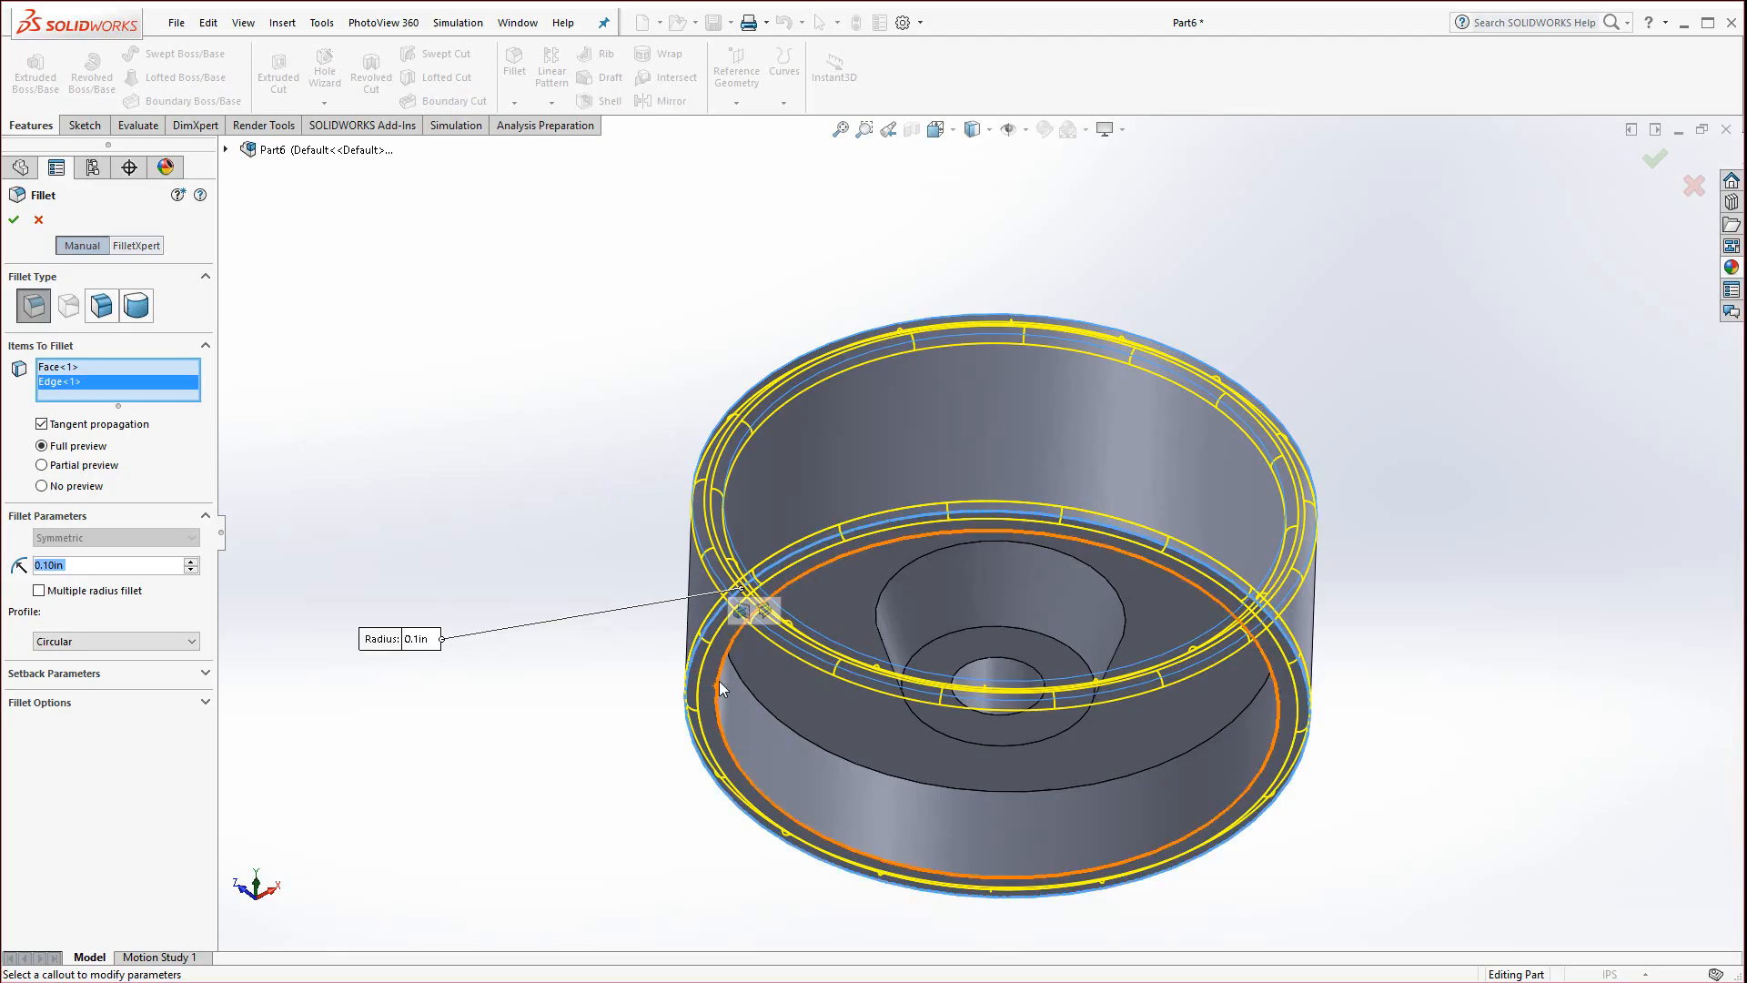
left_click(719, 680)
middle_click_drag(593, 701, 523, 768)
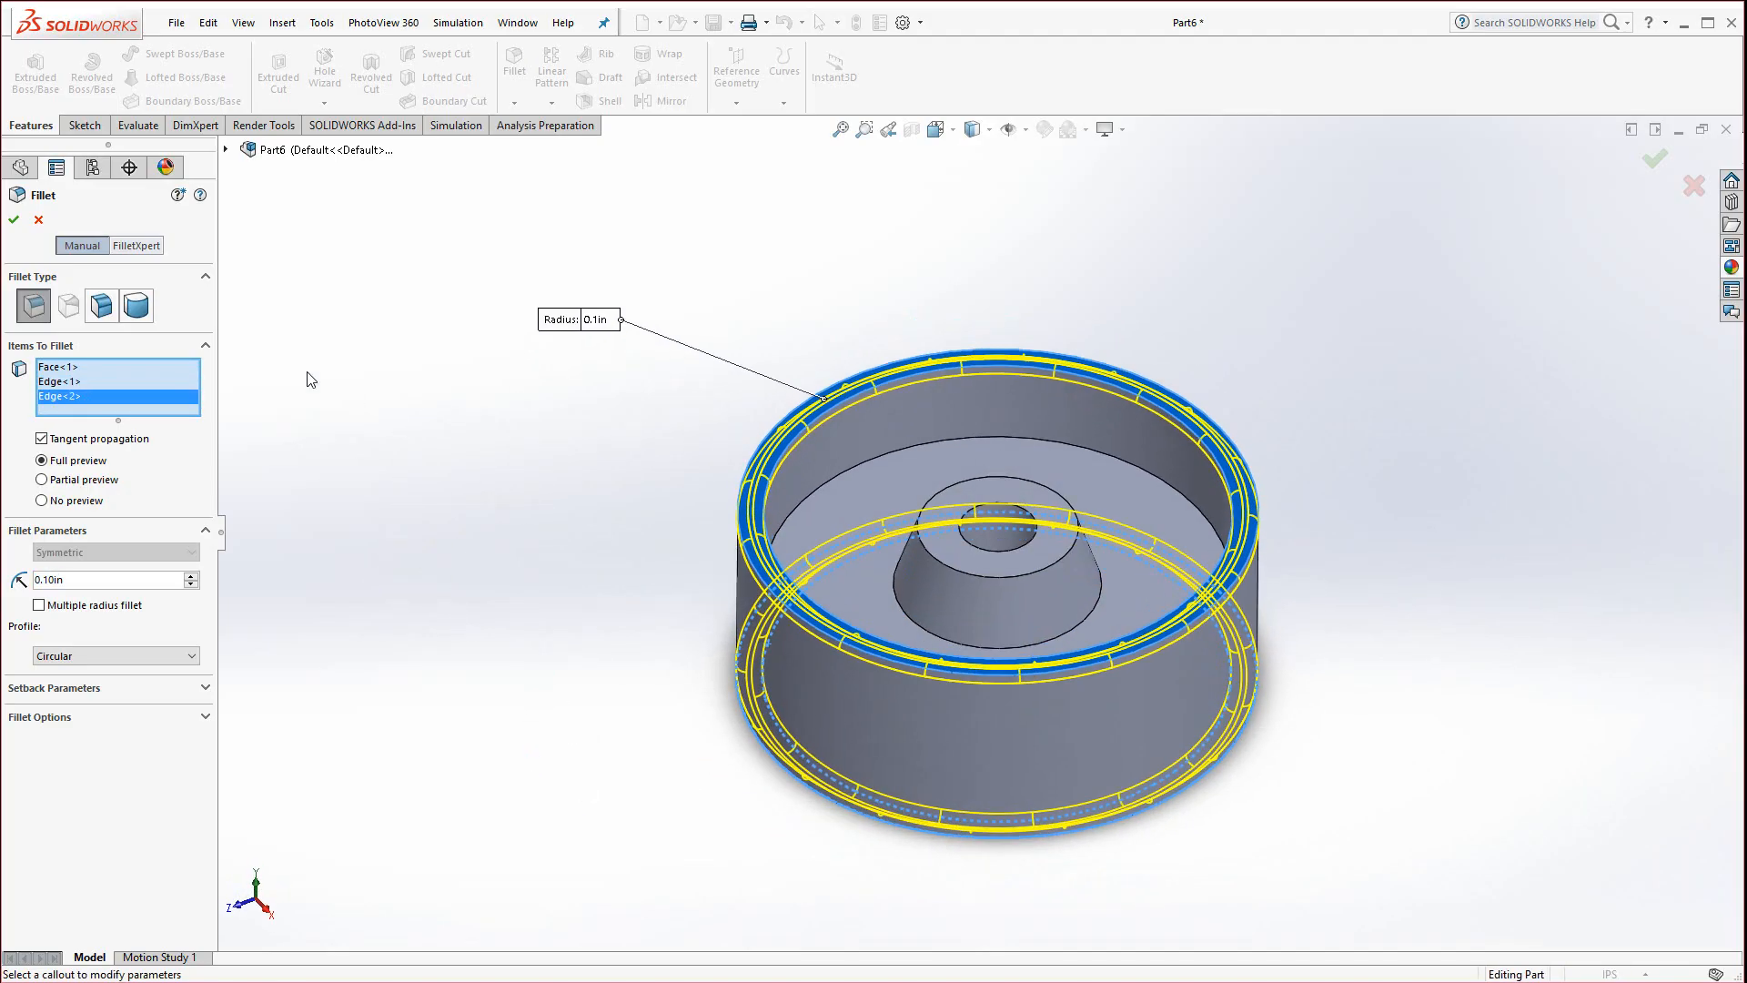
left_click(13, 219)
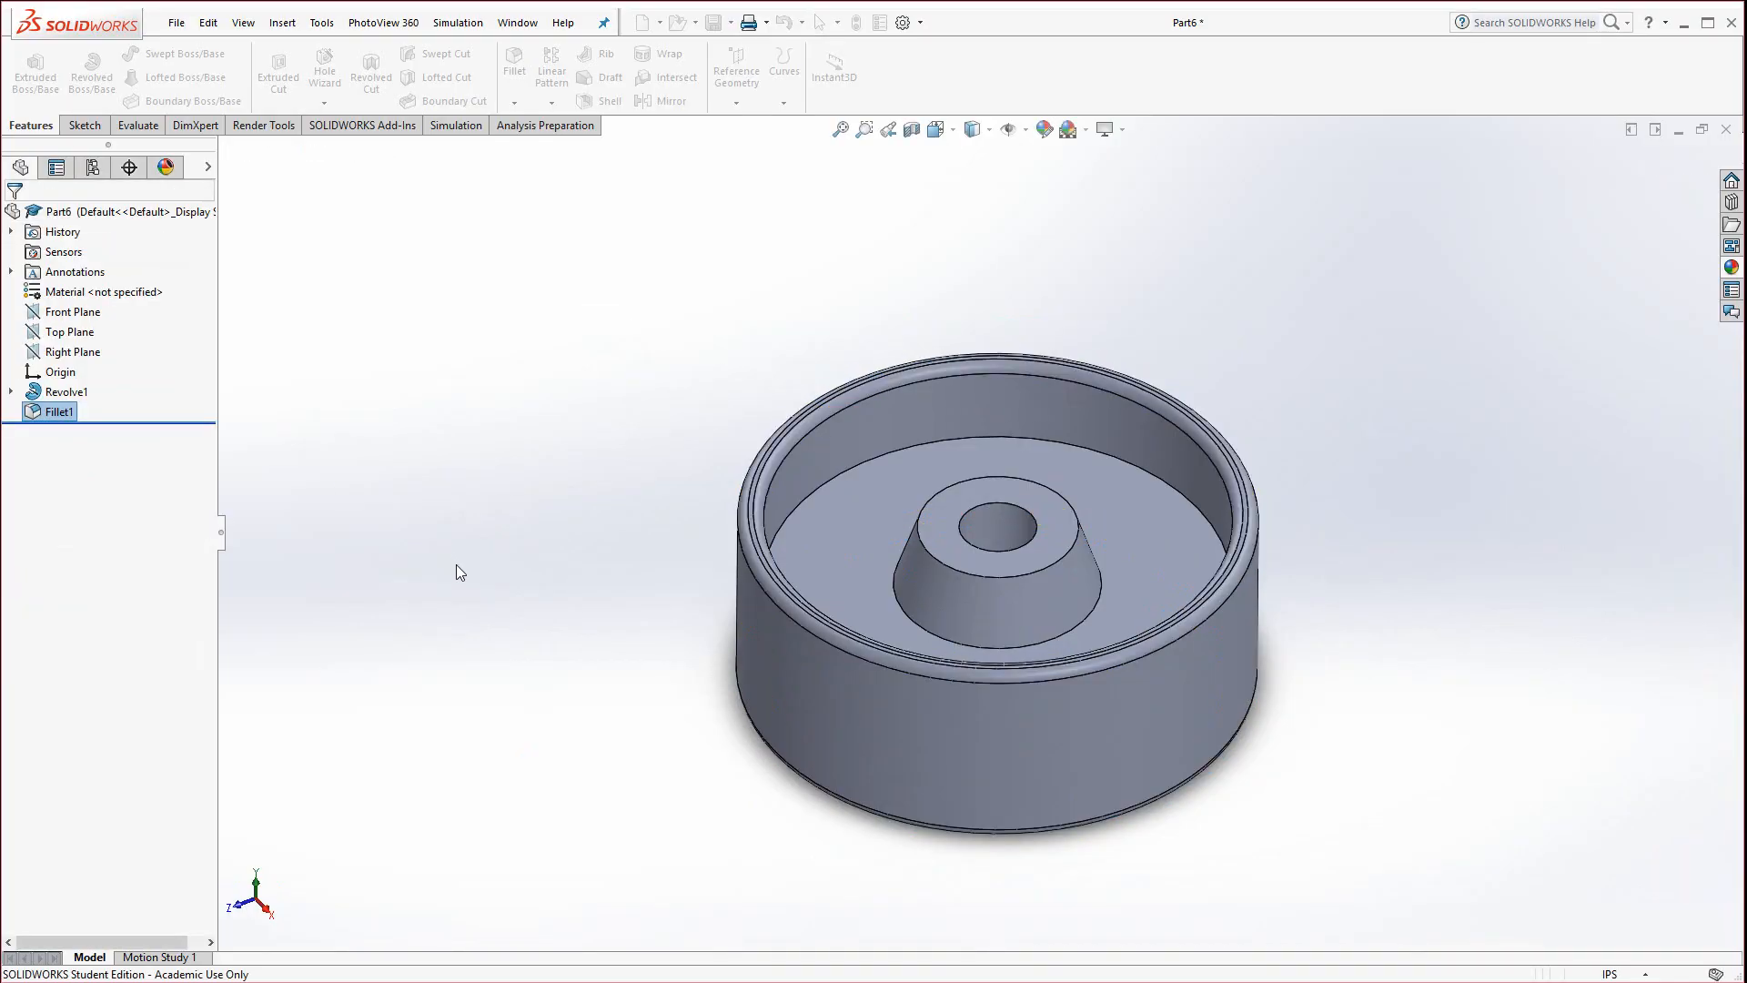
left_click(483, 583)
Fillet the inside corner edges where the rim meets the web on both sides of the wheel with a 0.5 in radius
scroll(930, 700, "up", 2)
scroll(1066, 458, "down", 3)
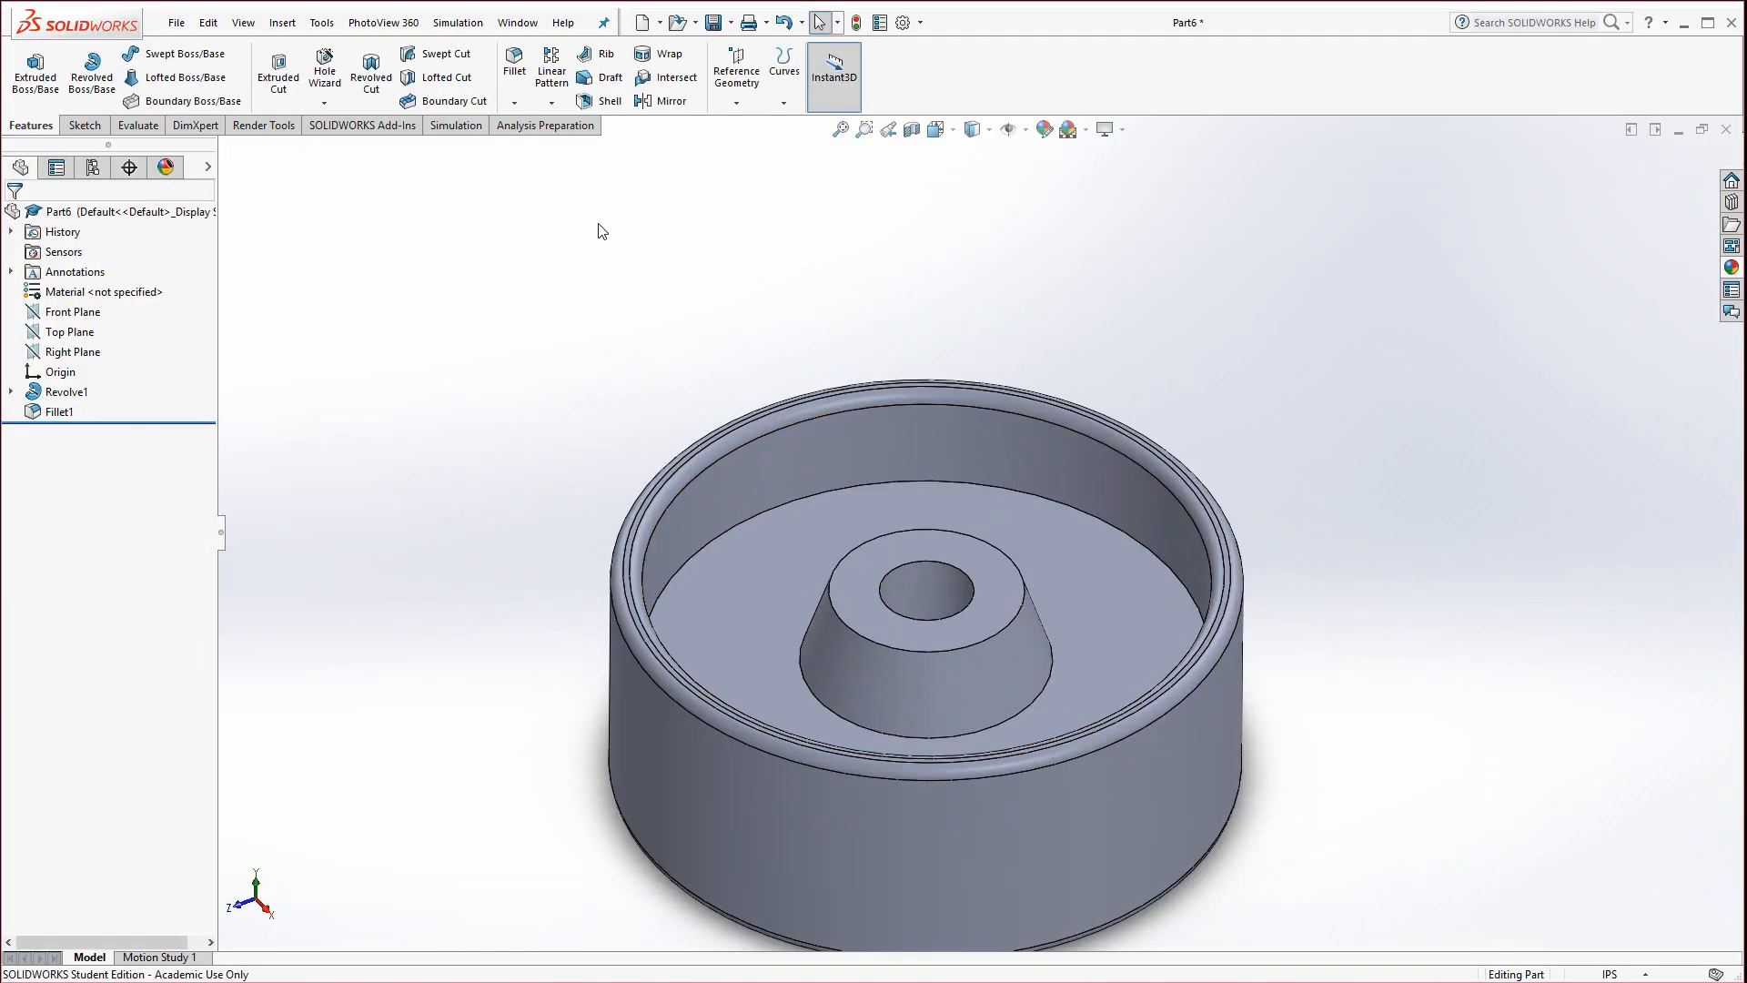
left_click(515, 64)
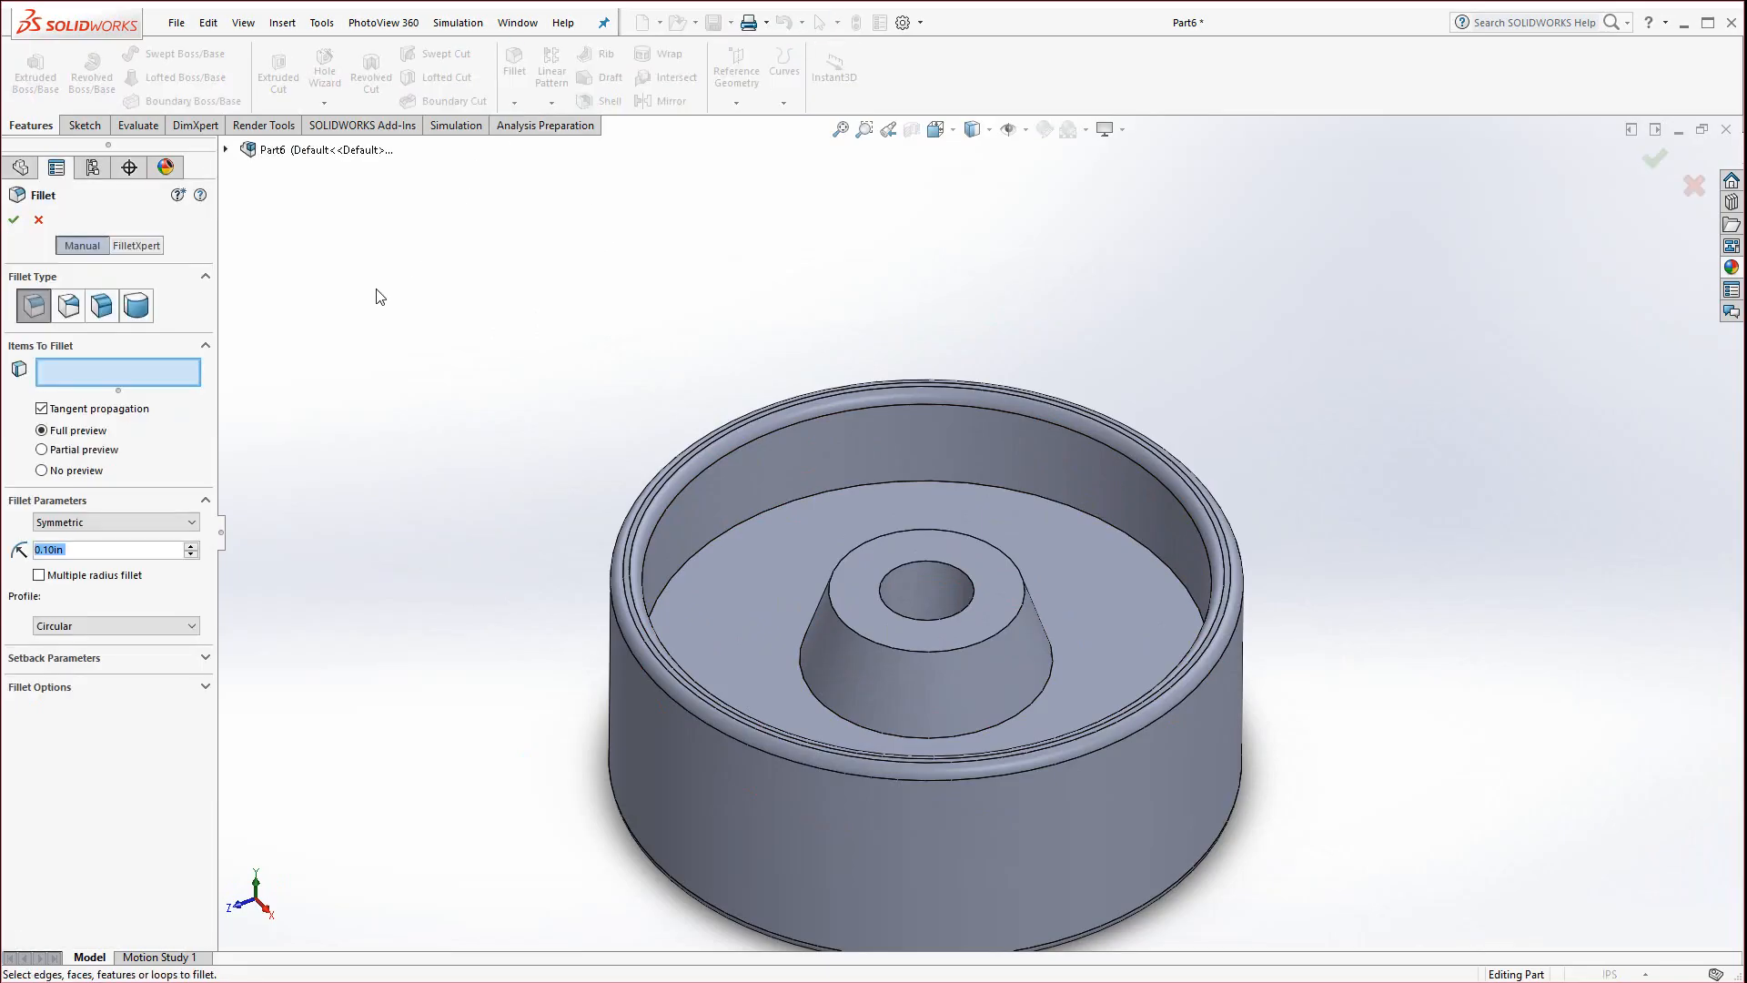
left_click(191, 546)
left_click(191, 545)
left_click(725, 533)
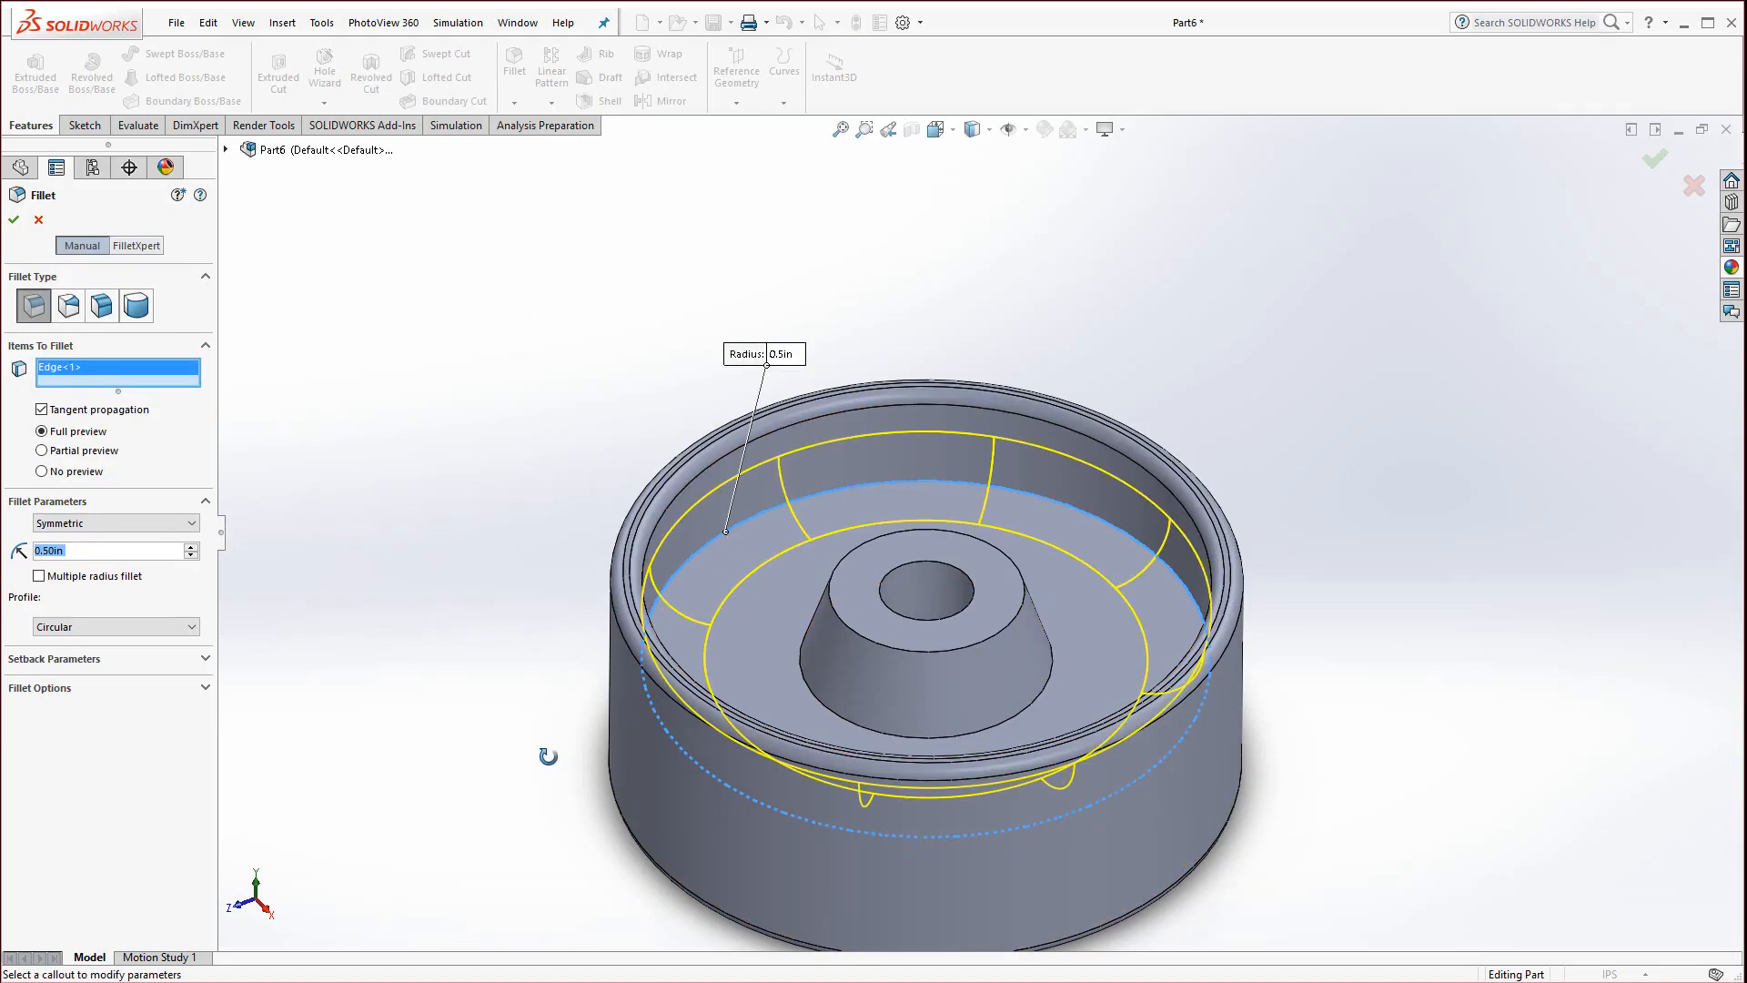
middle_click_drag(548, 757, 527, 379)
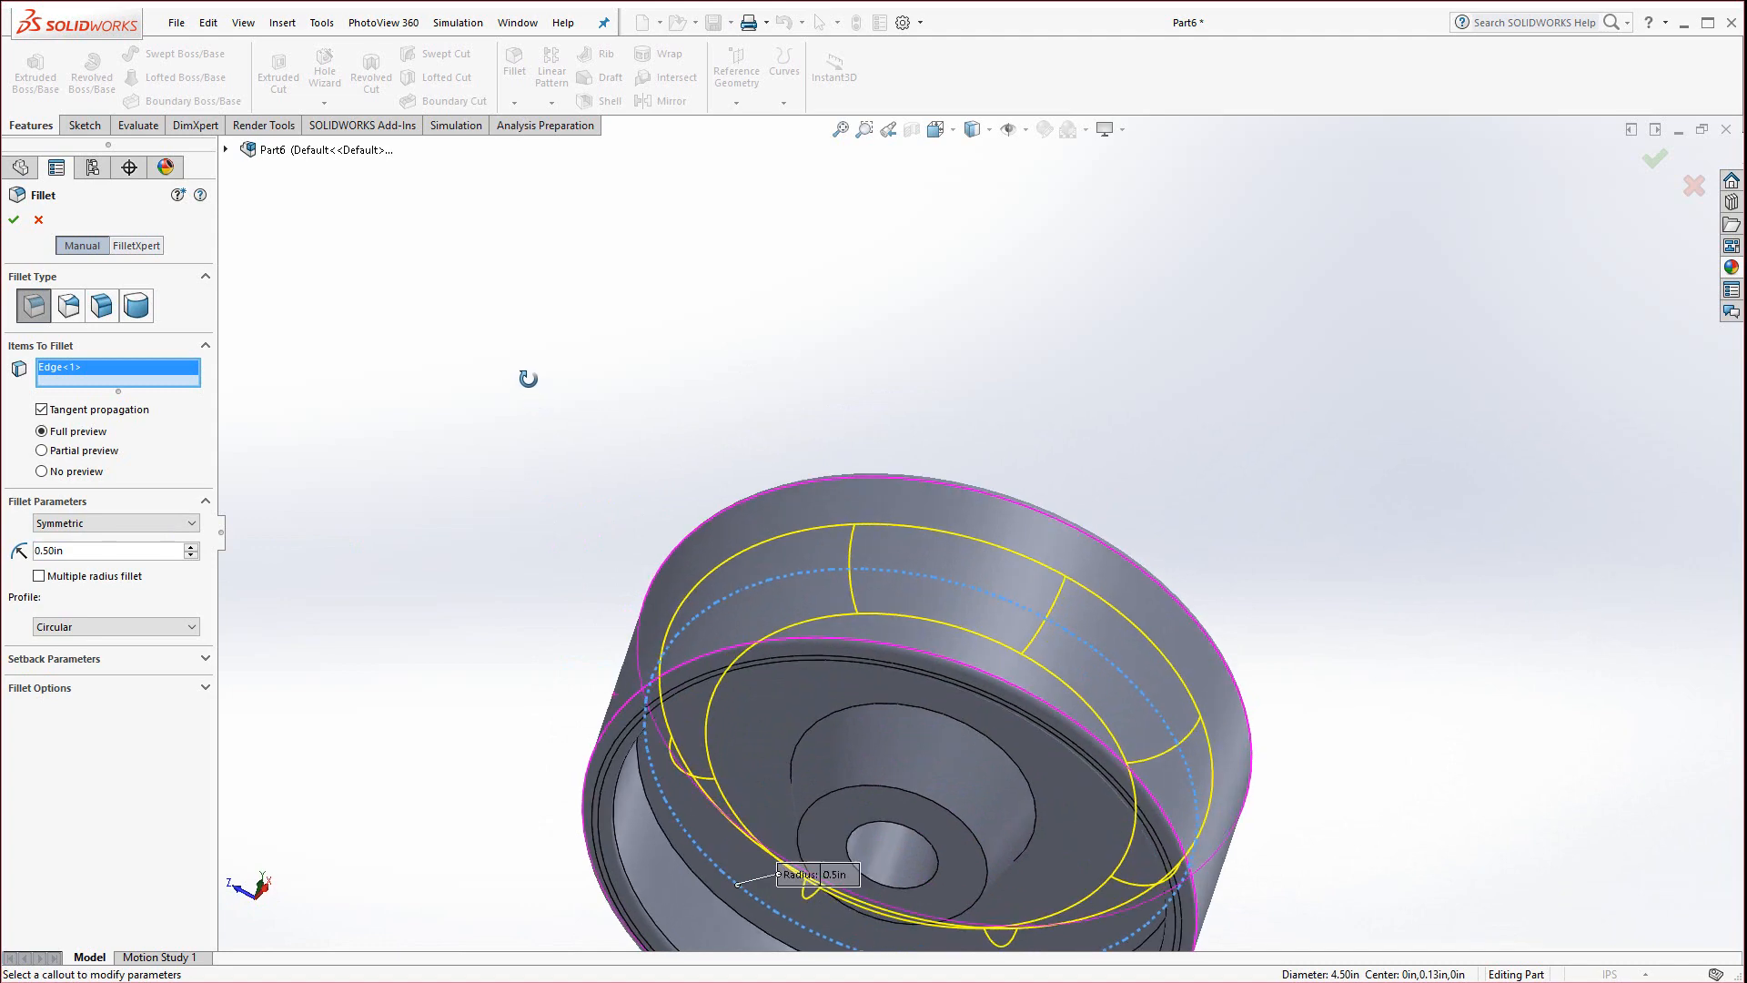
left_click(663, 831)
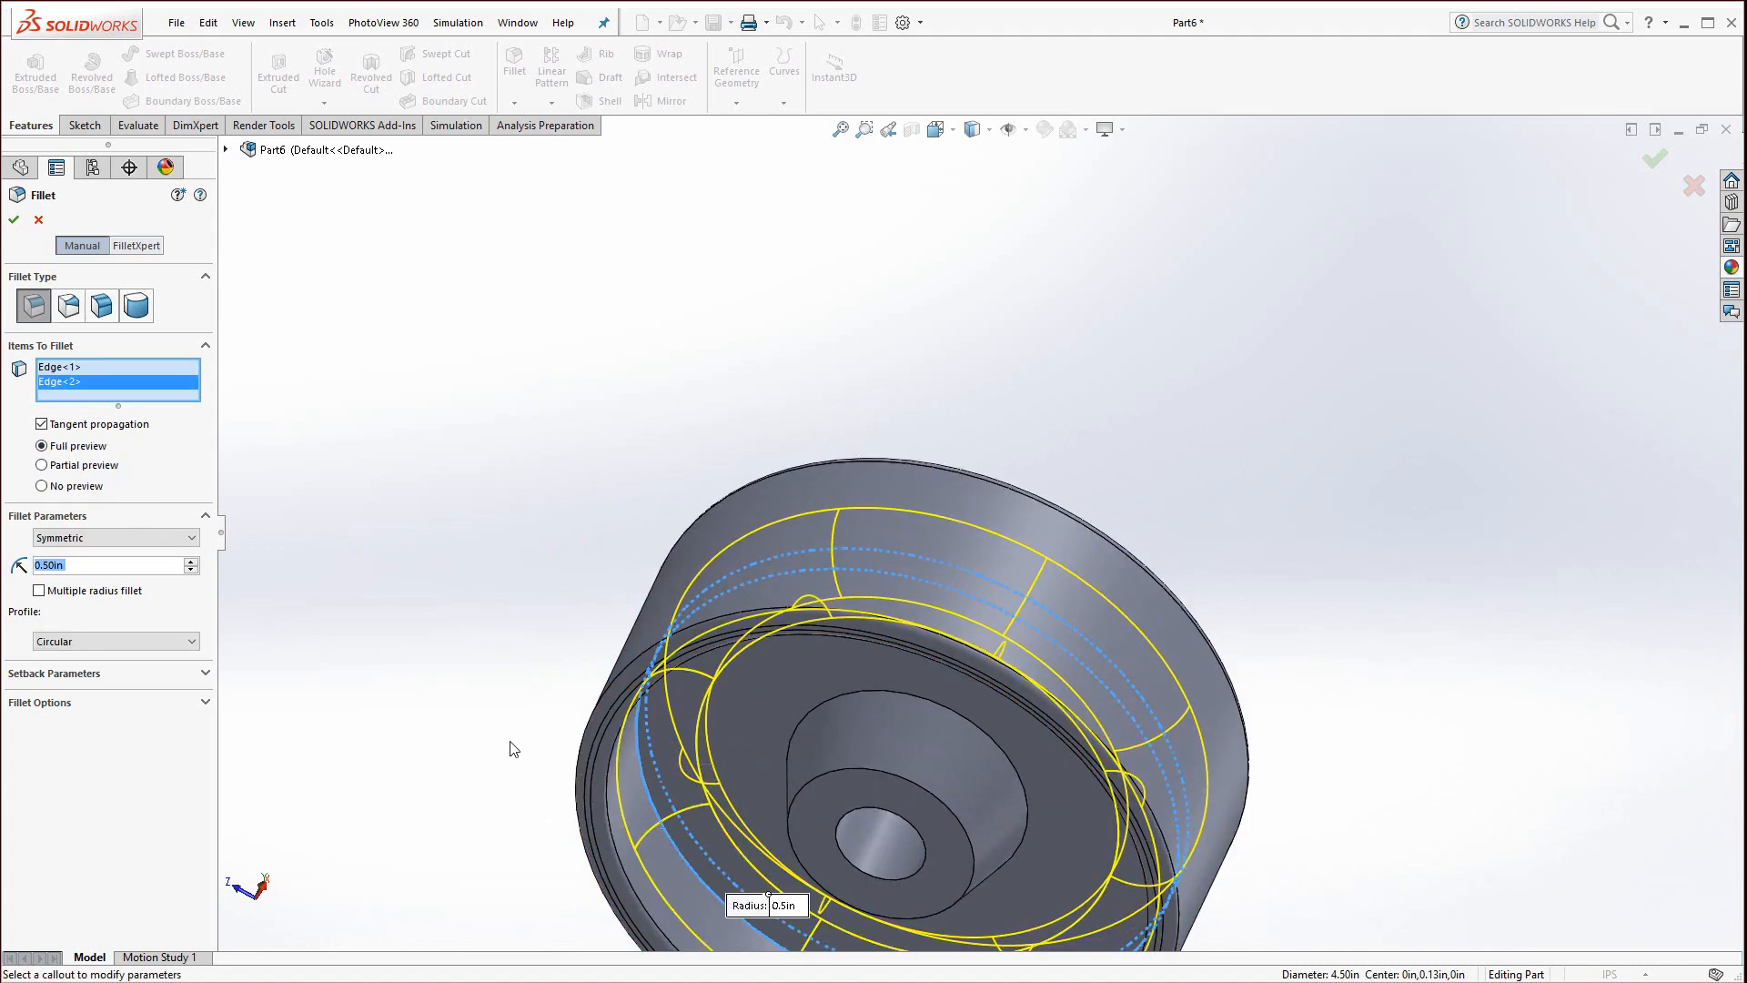
scroll(978, 533, "up", 4)
middle_click_drag(698, 555, 565, 865)
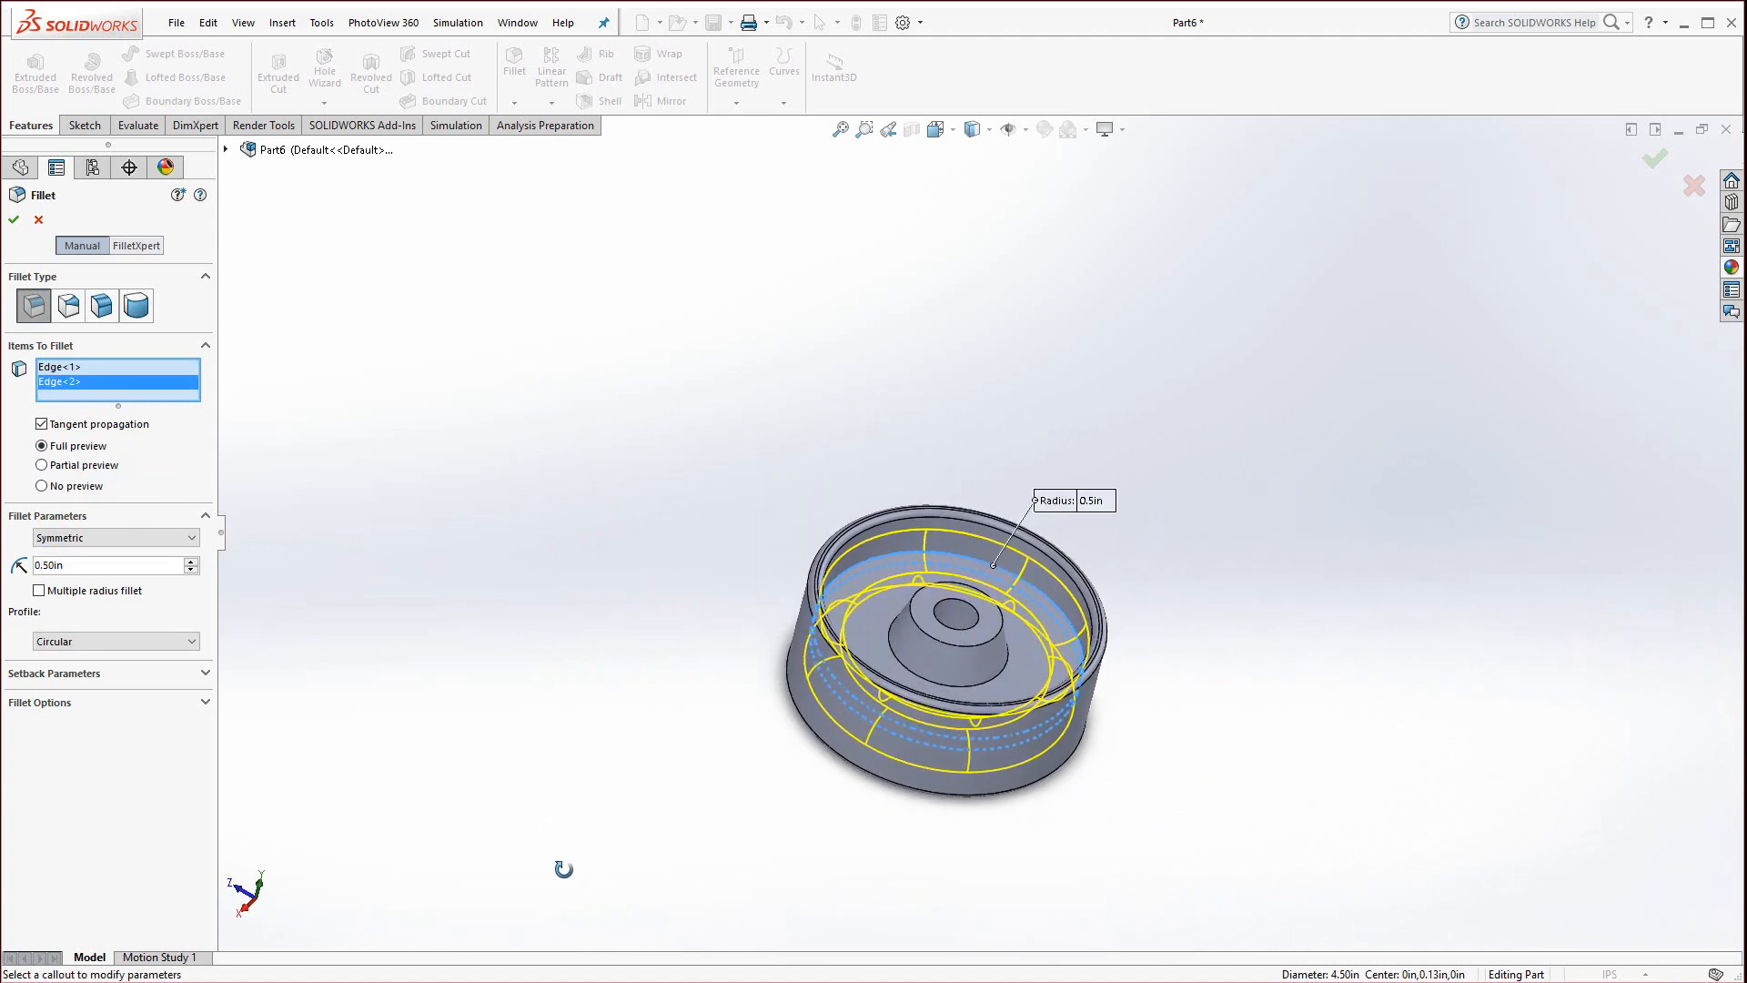
left_click(13, 220)
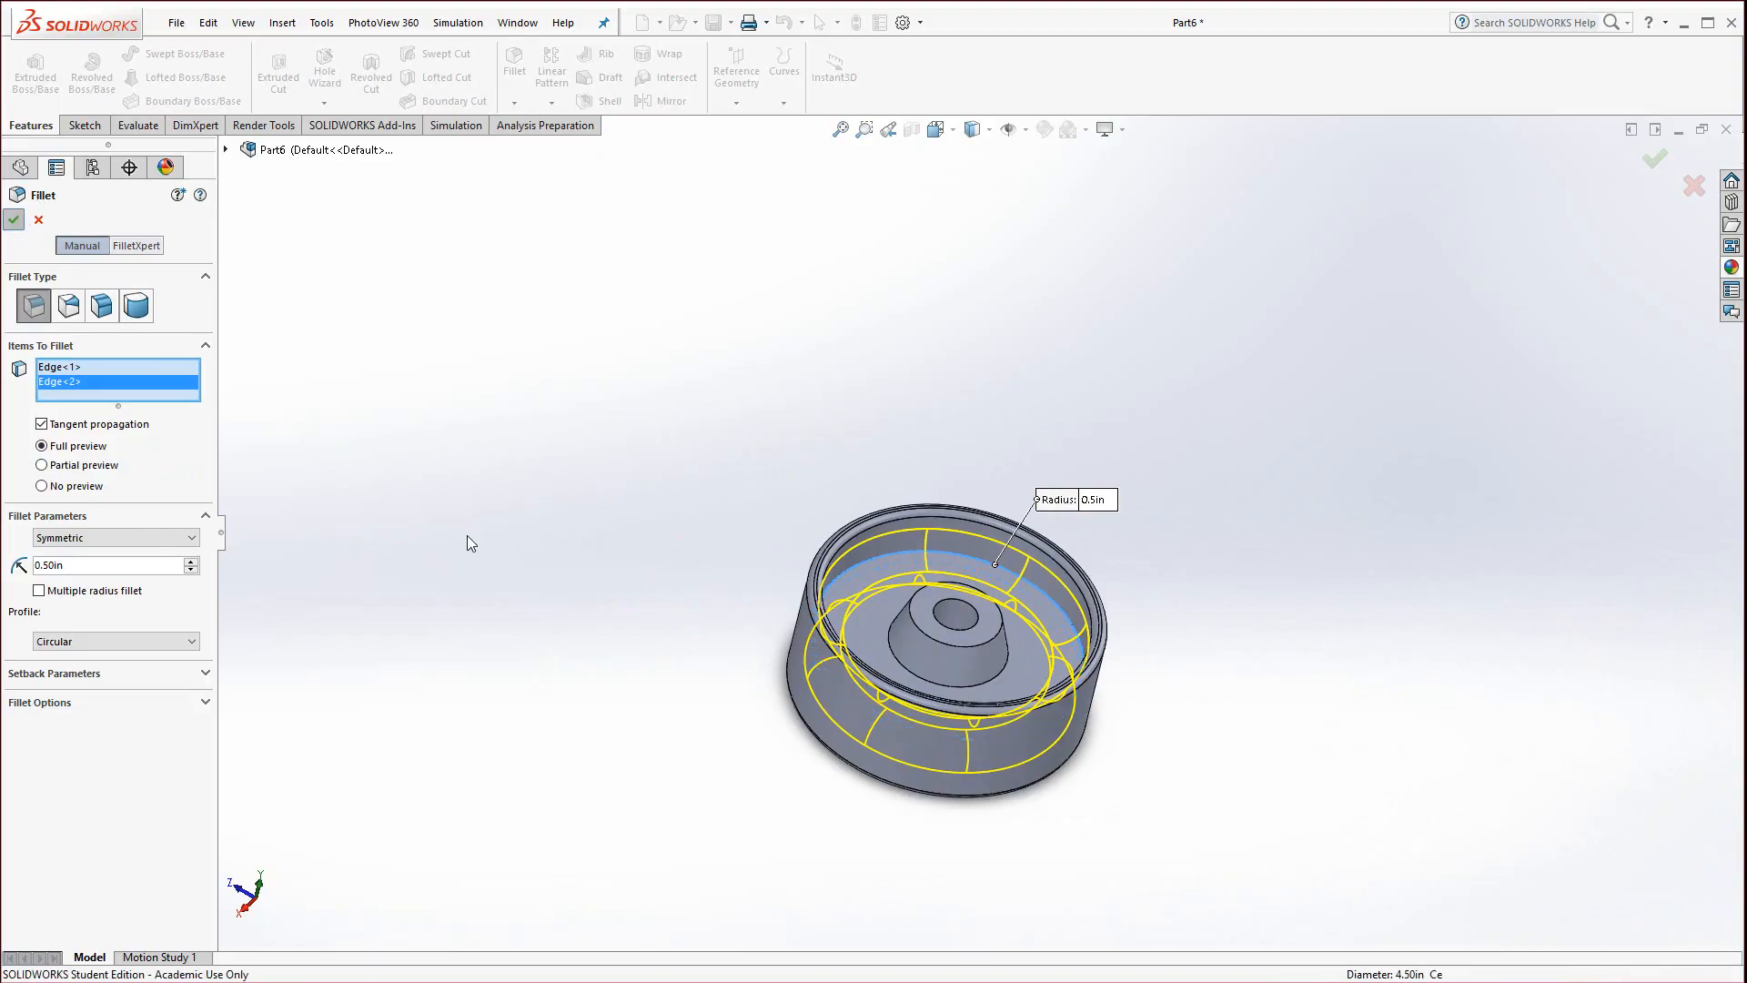
Edit the 0.1 in rim fillet to also include the edges where the hub meets the web on both sides
scroll(1019, 637, "down", 3)
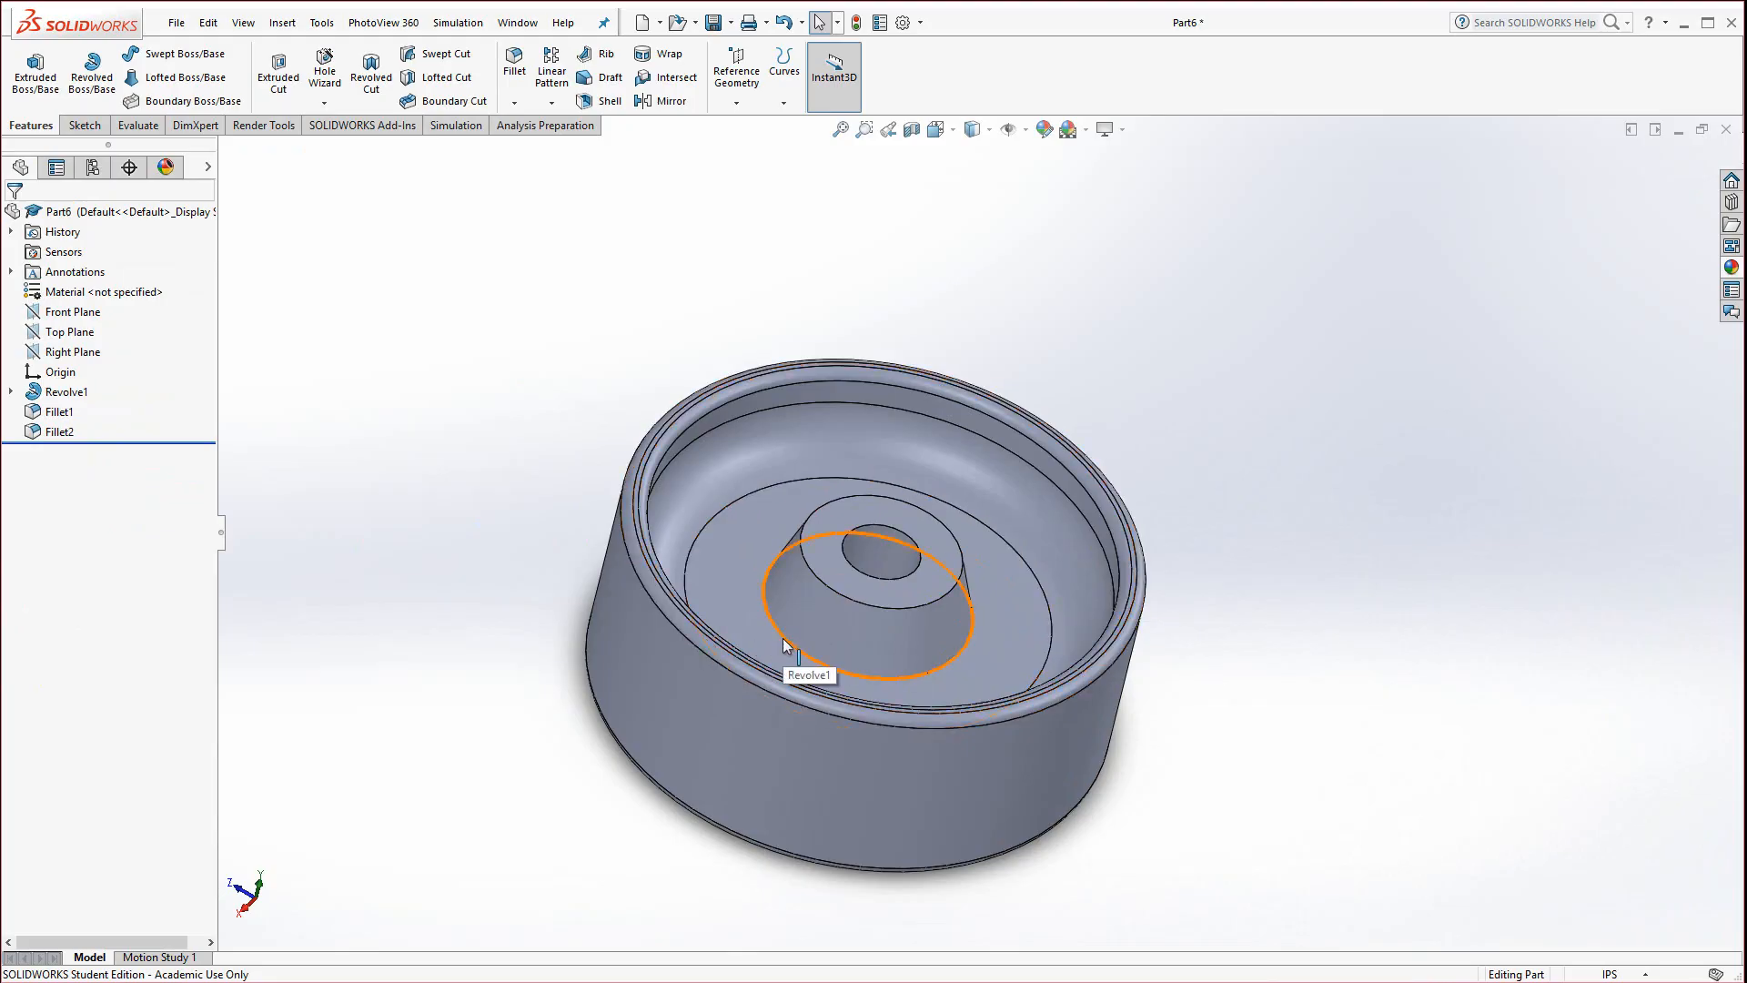
left_click(737, 667)
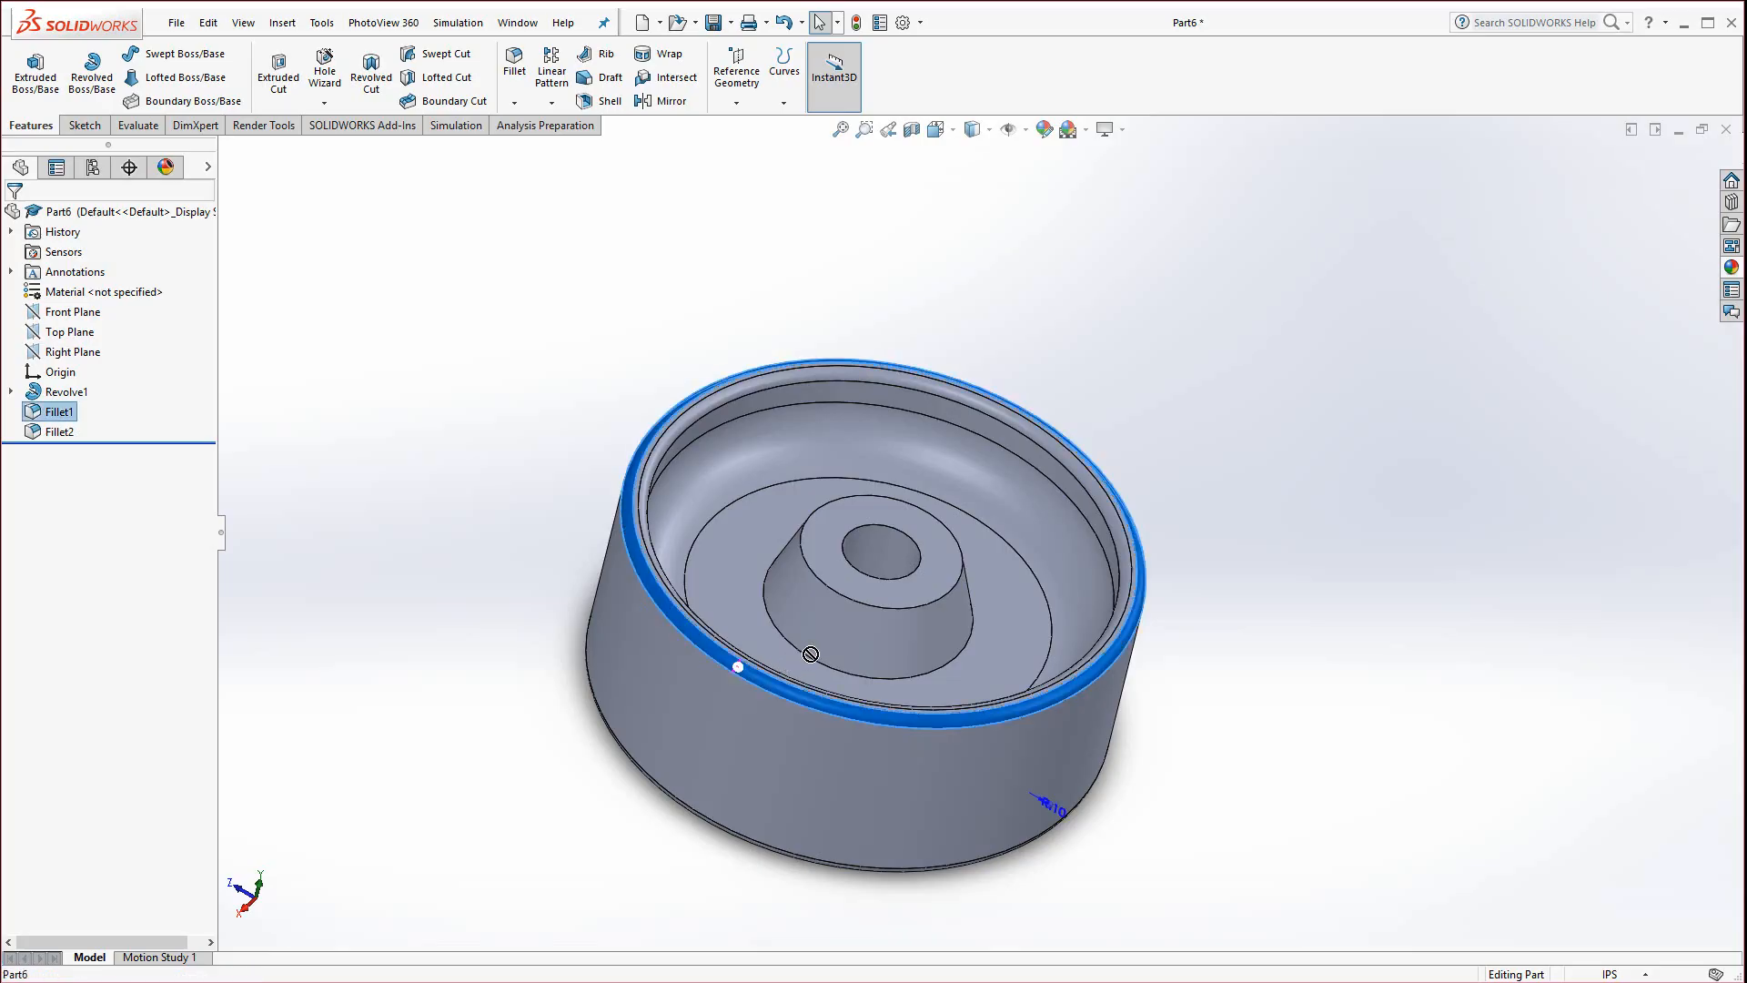
left_click(480, 607)
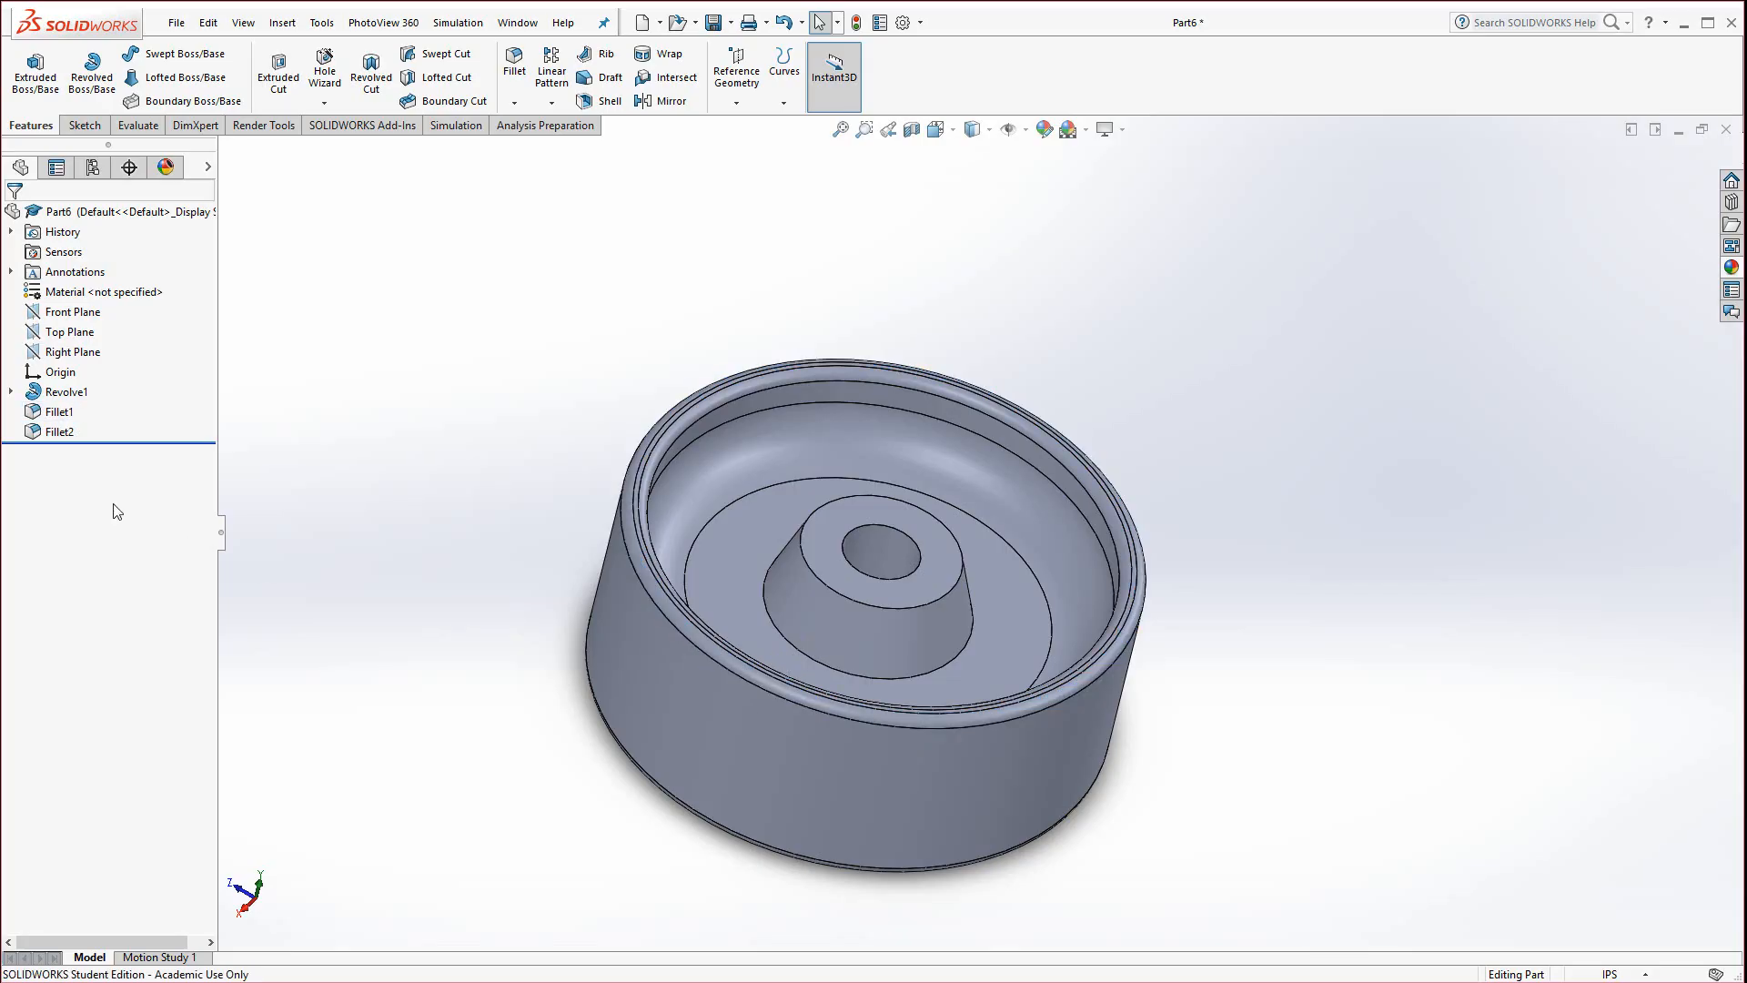
right_click(60, 418)
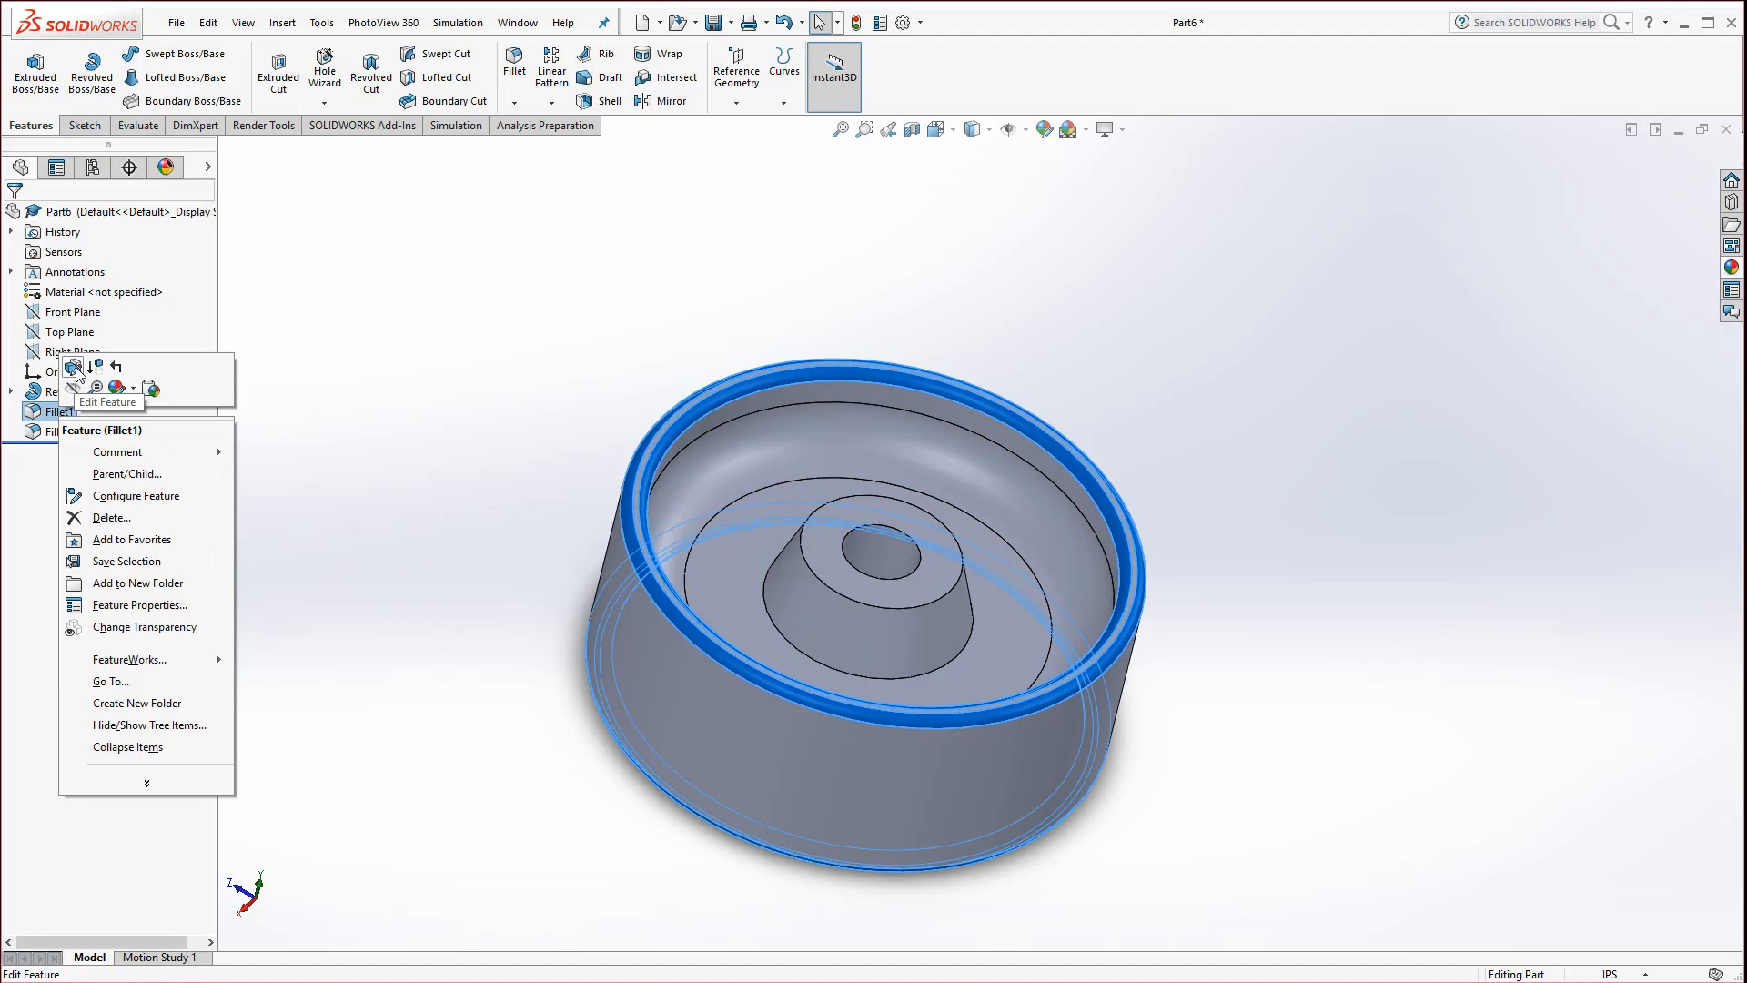
left_click(74, 368)
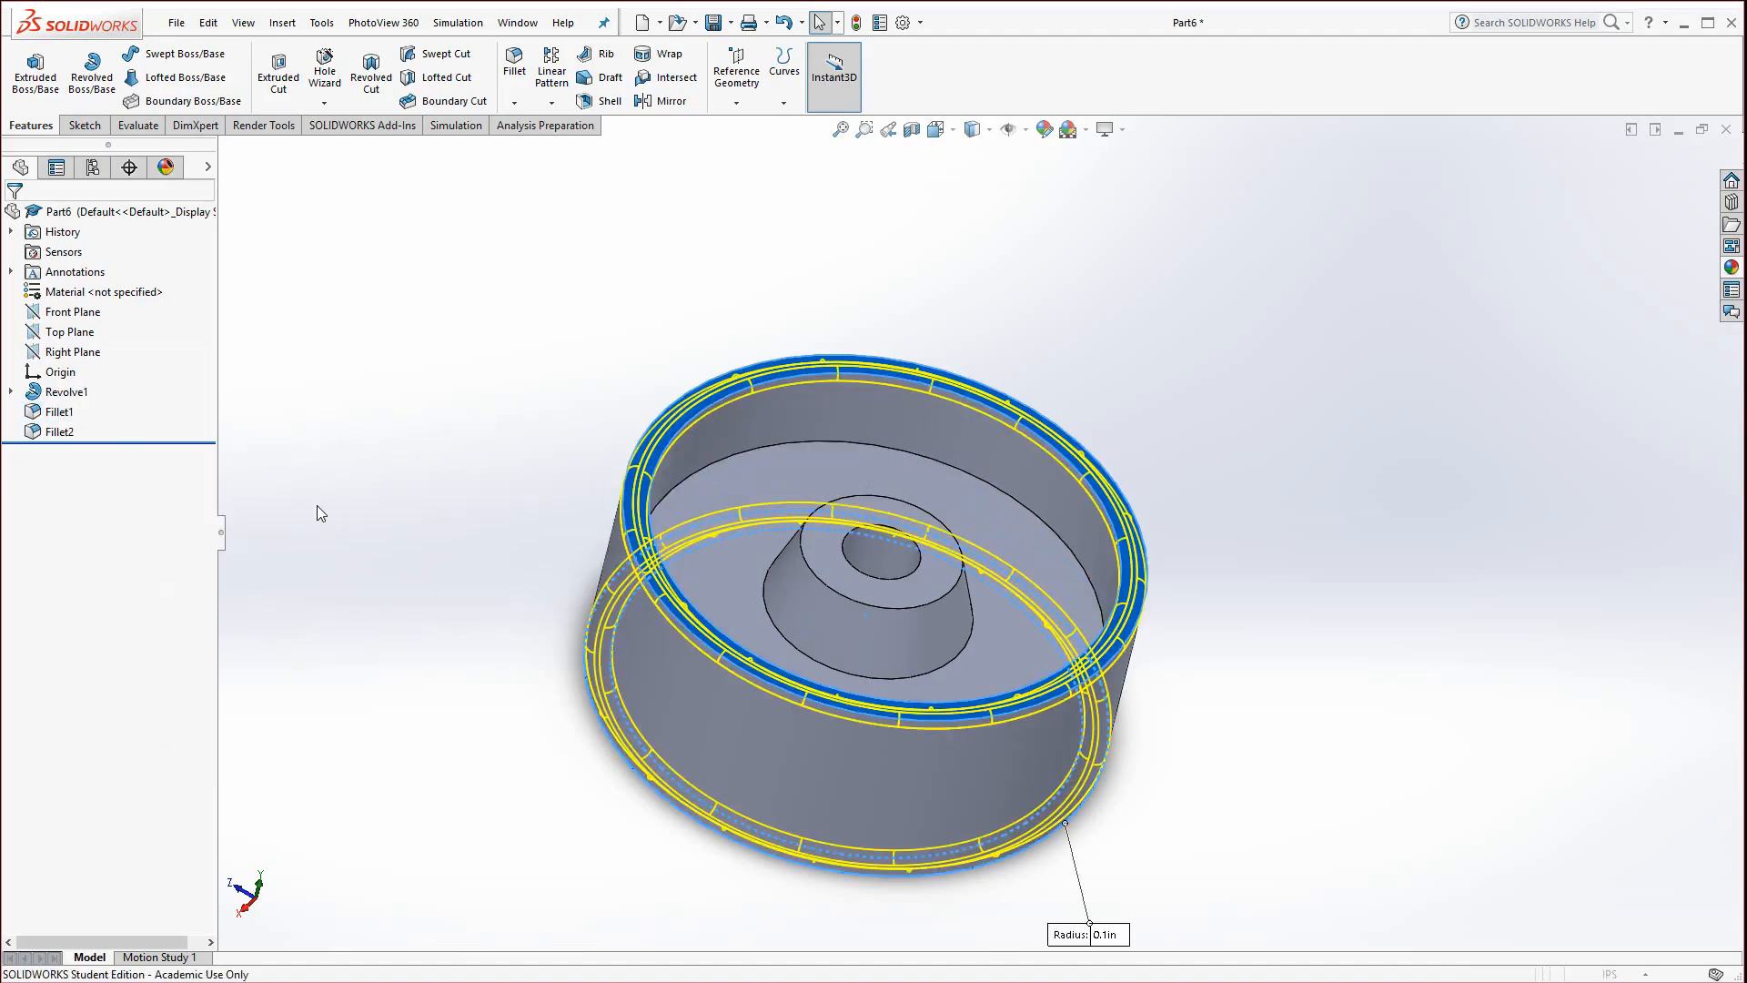
left_click(813, 664)
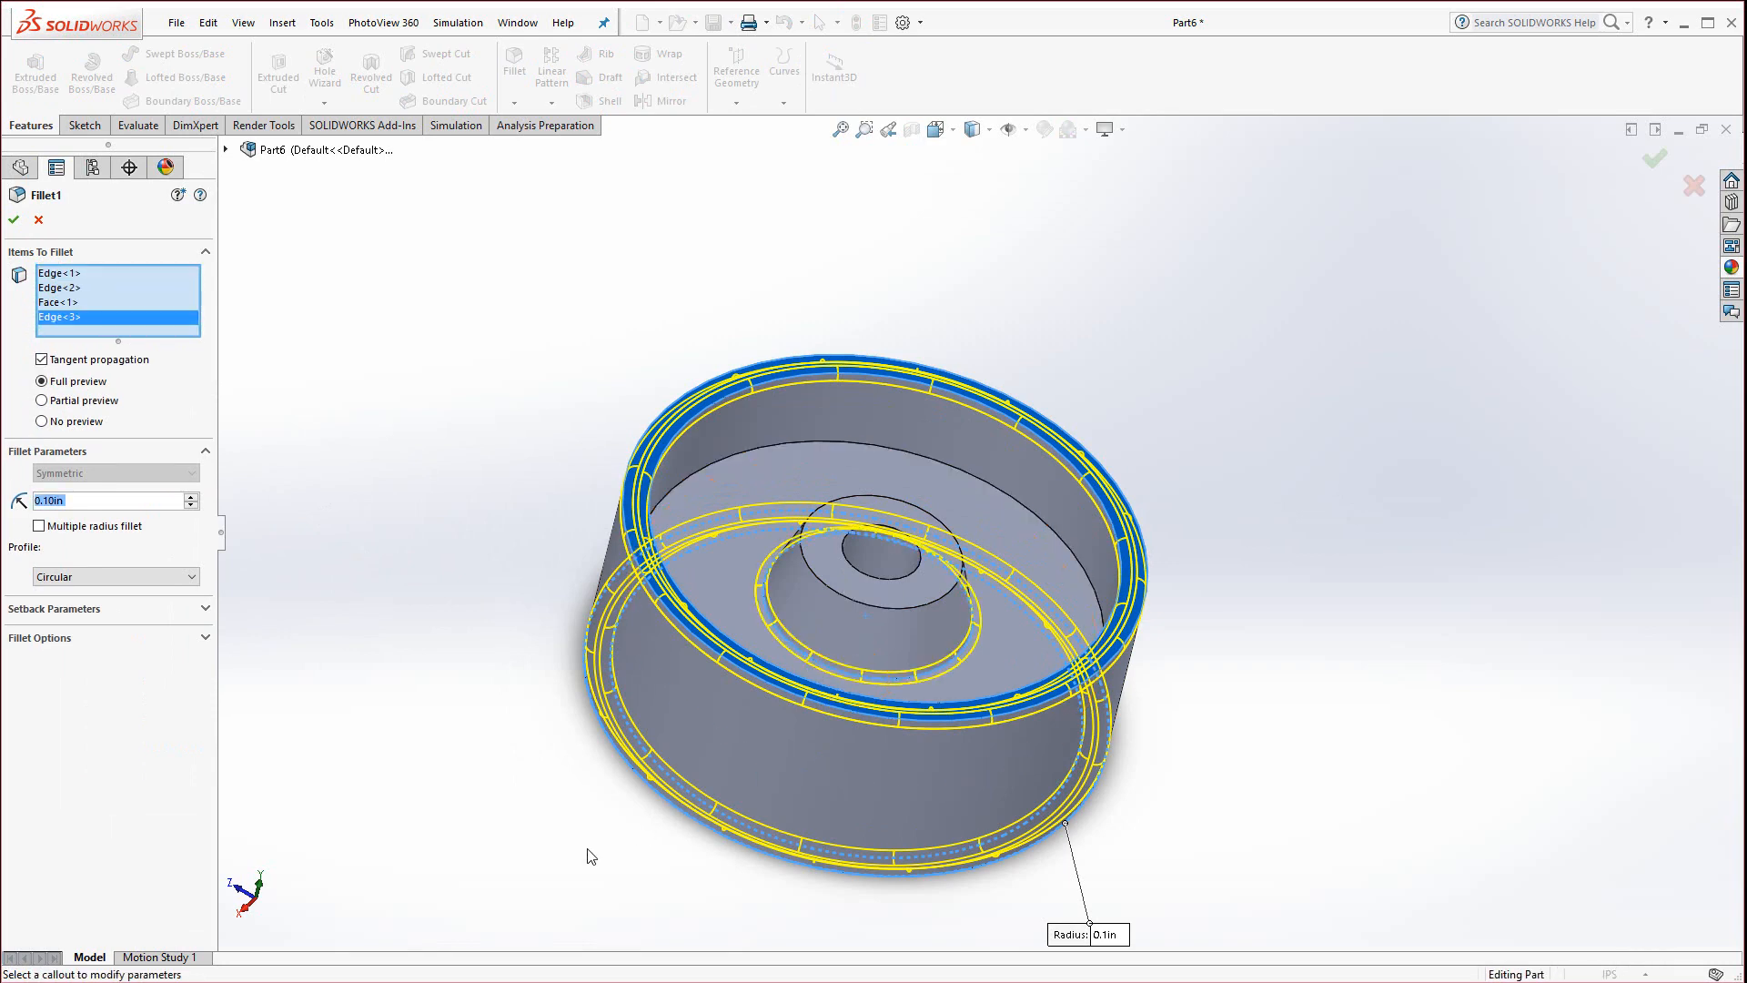
middle_click_drag(591, 851, 752, 532)
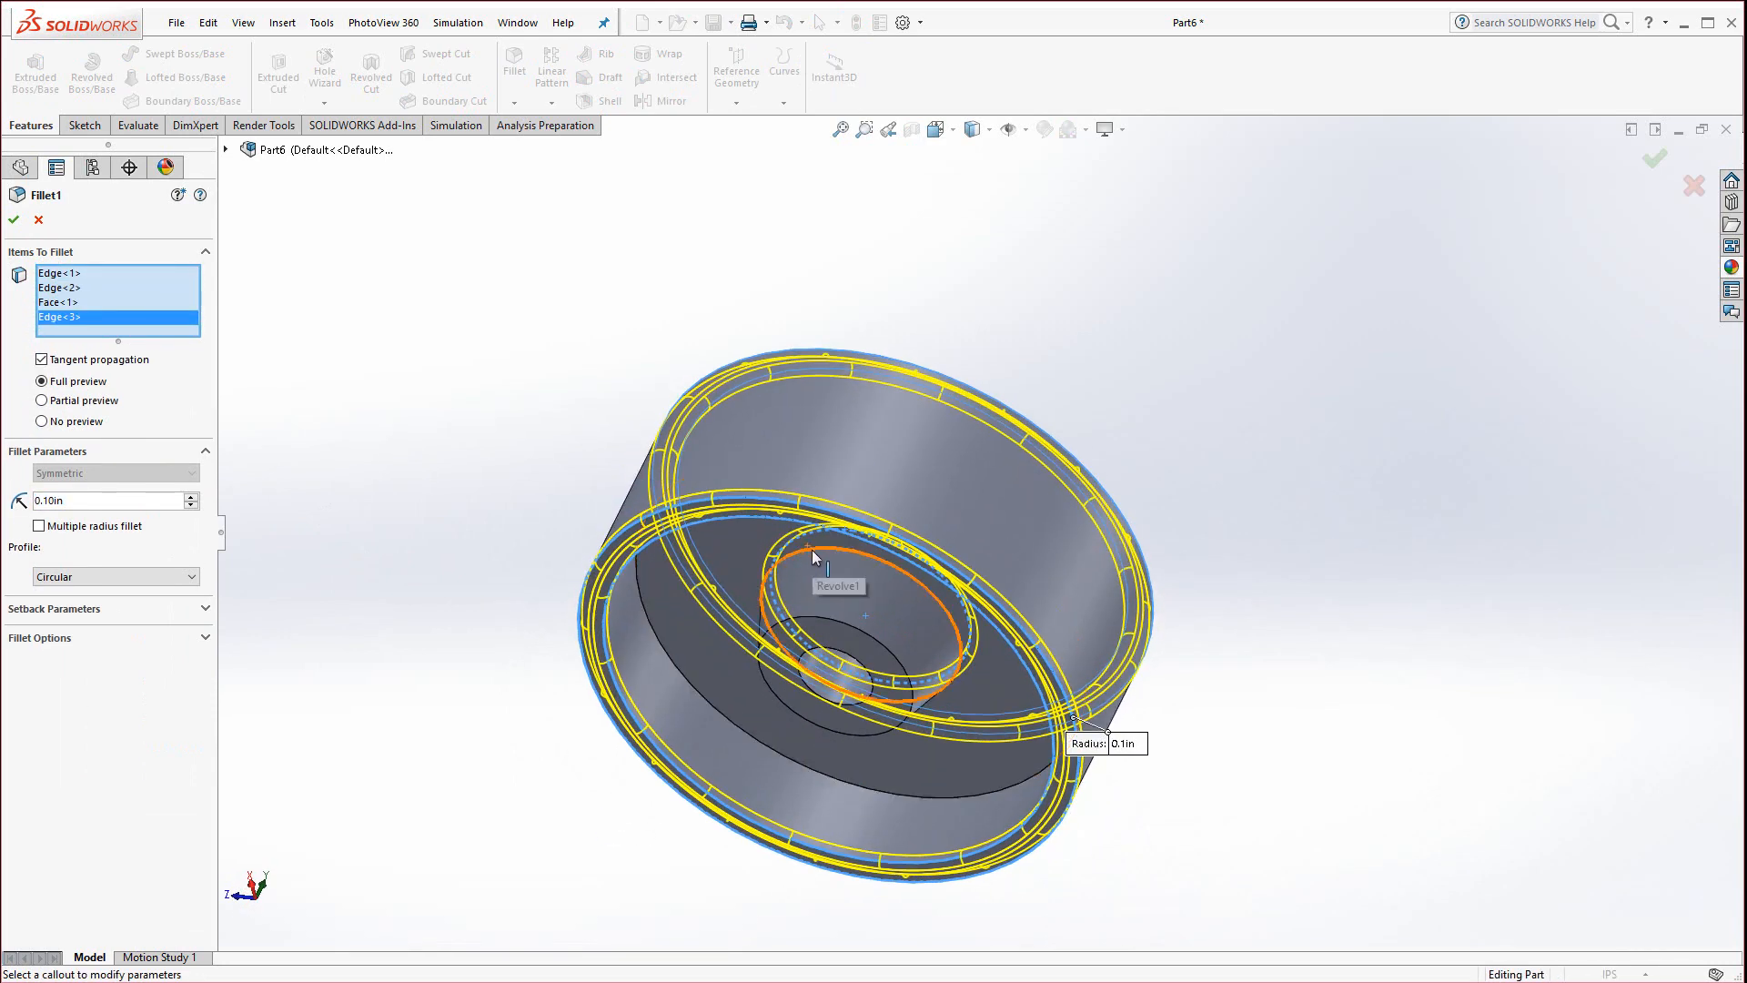
left_click(806, 596)
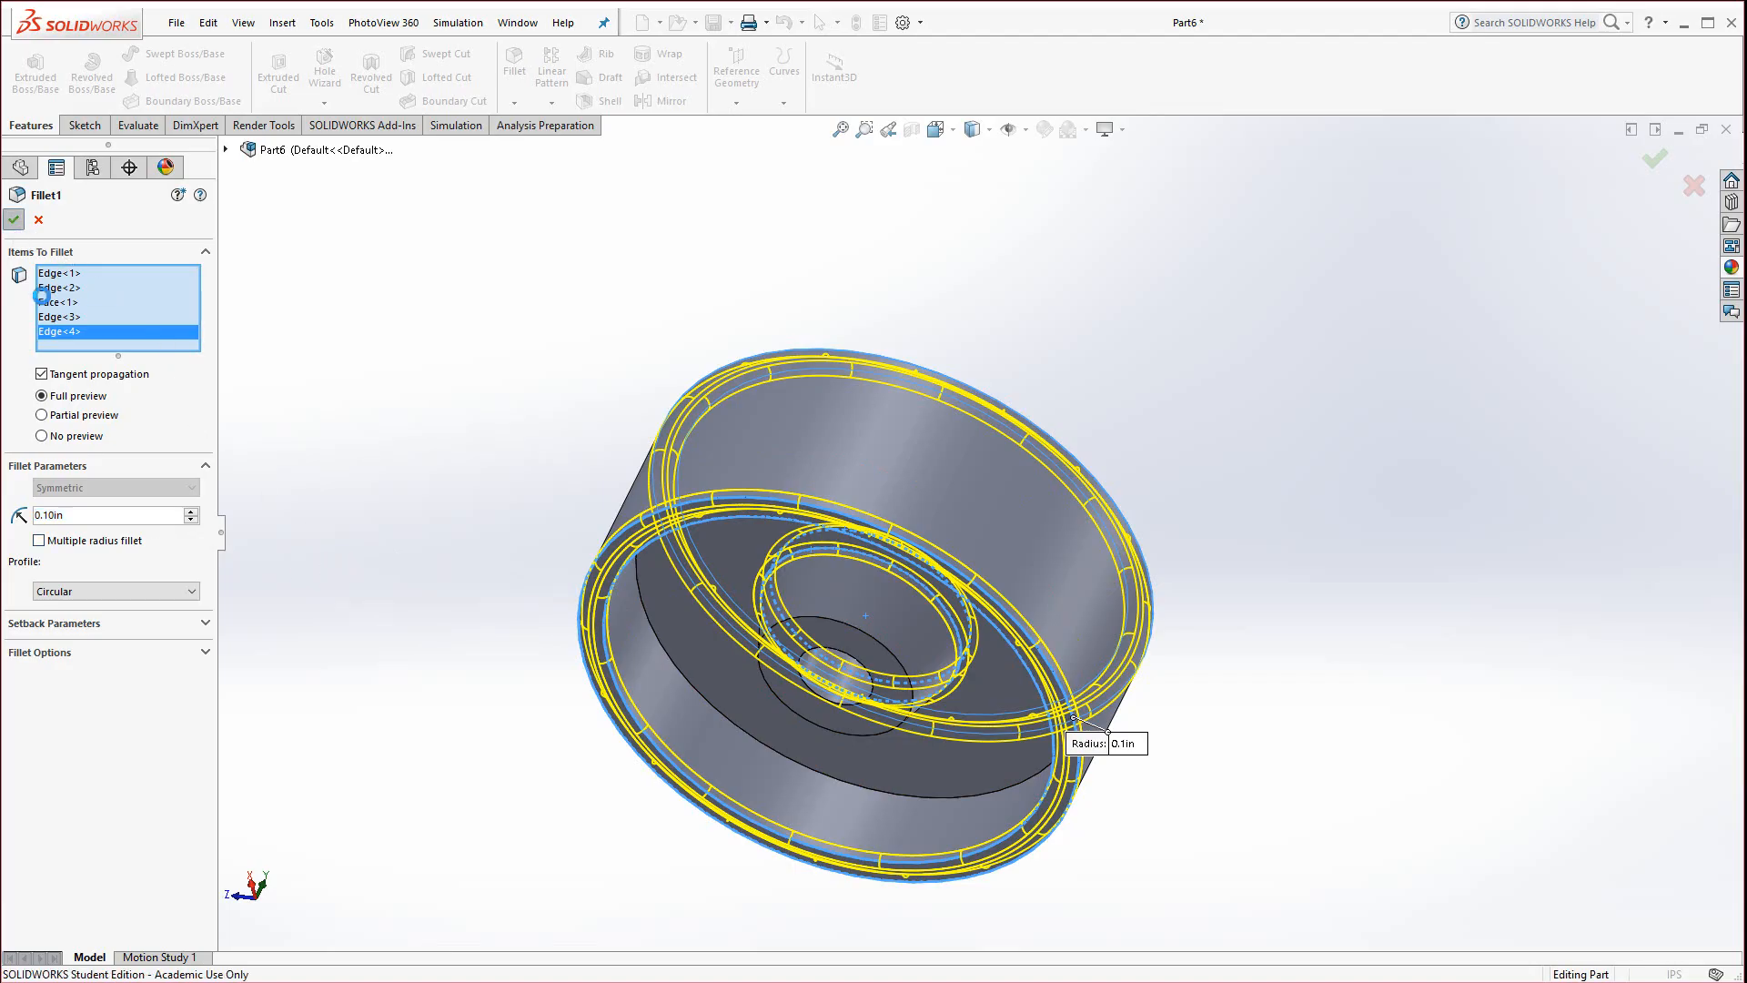
left_click(12, 220)
left_click(477, 564)
middle_click_drag(475, 566, 356, 879)
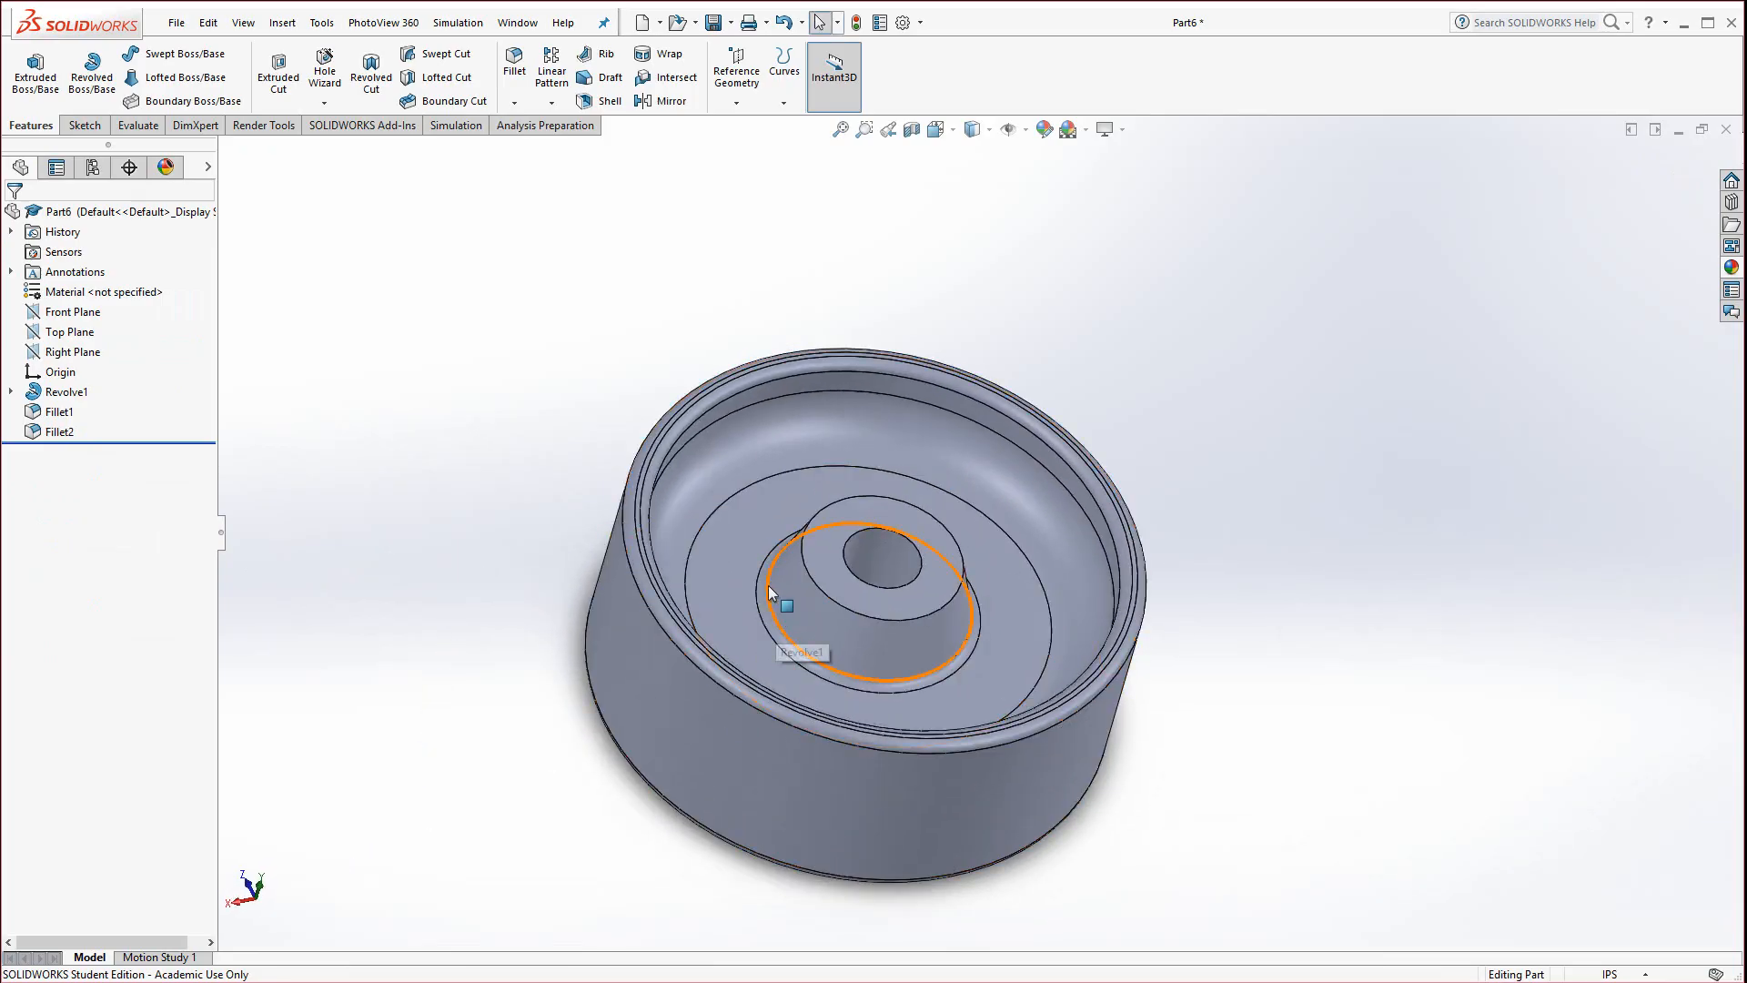
left_click(767, 449)
middle_click_drag(495, 694, 575, 684)
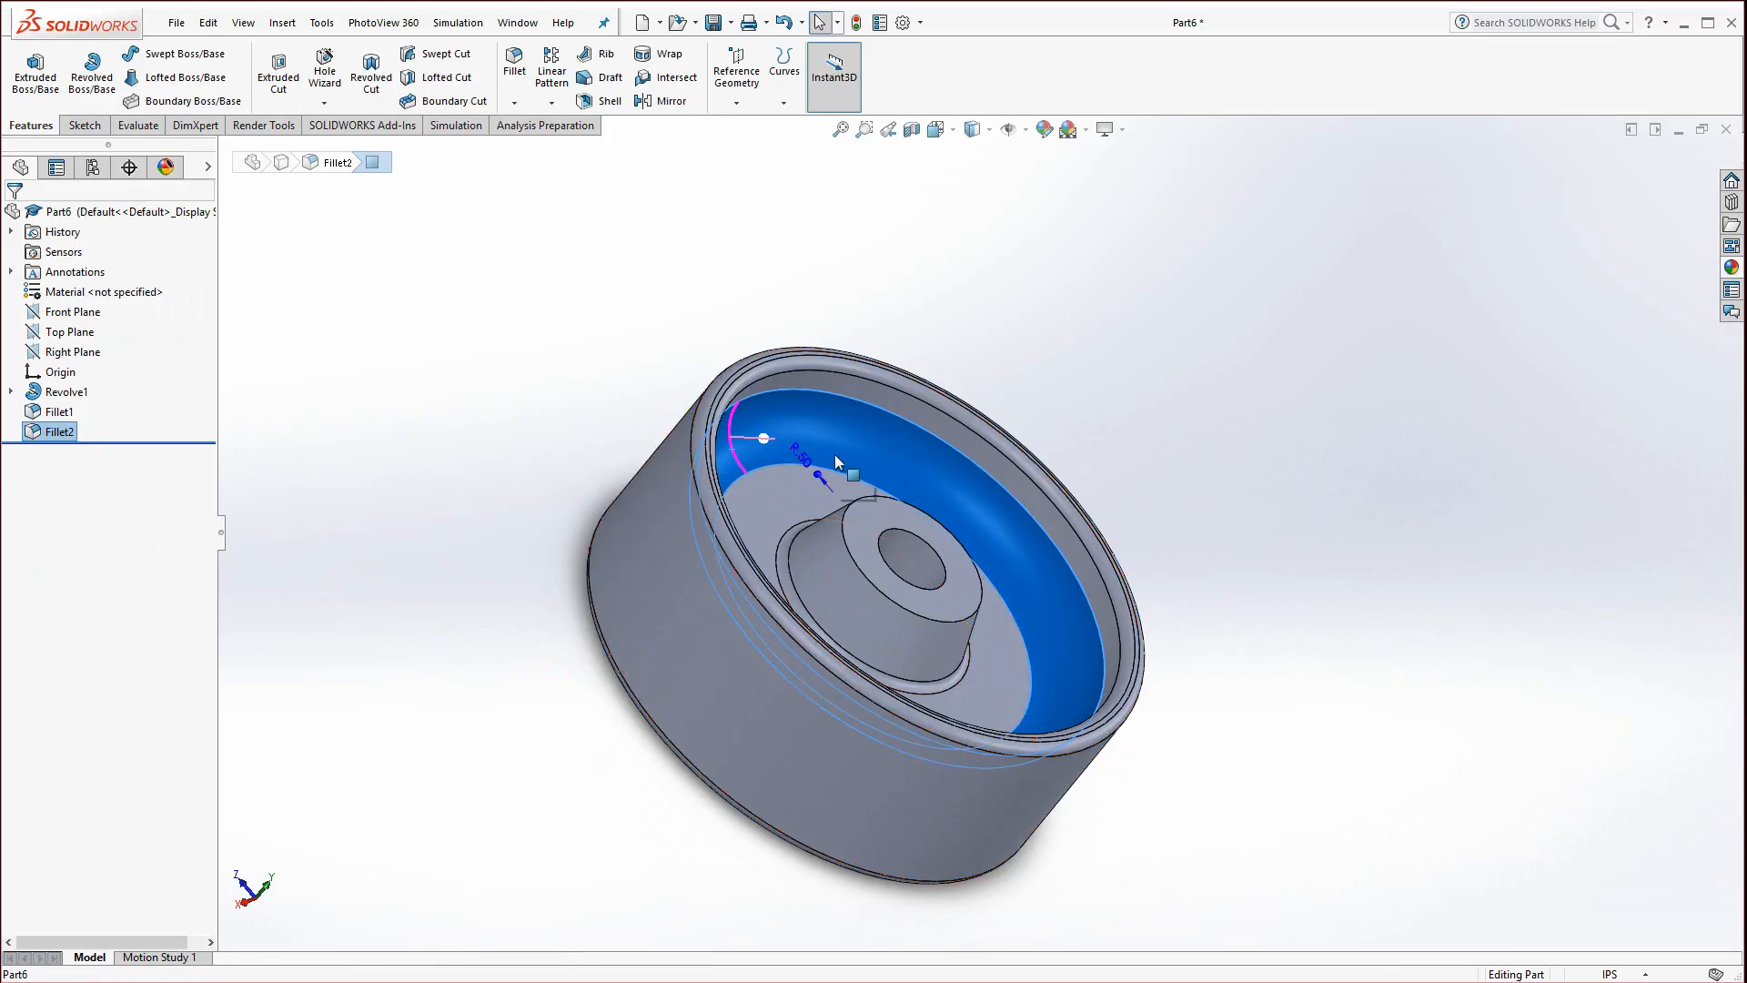
Inspect the 0.5 in fillet between the rim and web, and view the filleted wheel from several angles
mouse_move(625, 523)
middle_mouse_down()
mouse_move(534, 472)
mouse_move(643, 522)
middle_mouse_up()
scroll(739, 437, "down", 4)
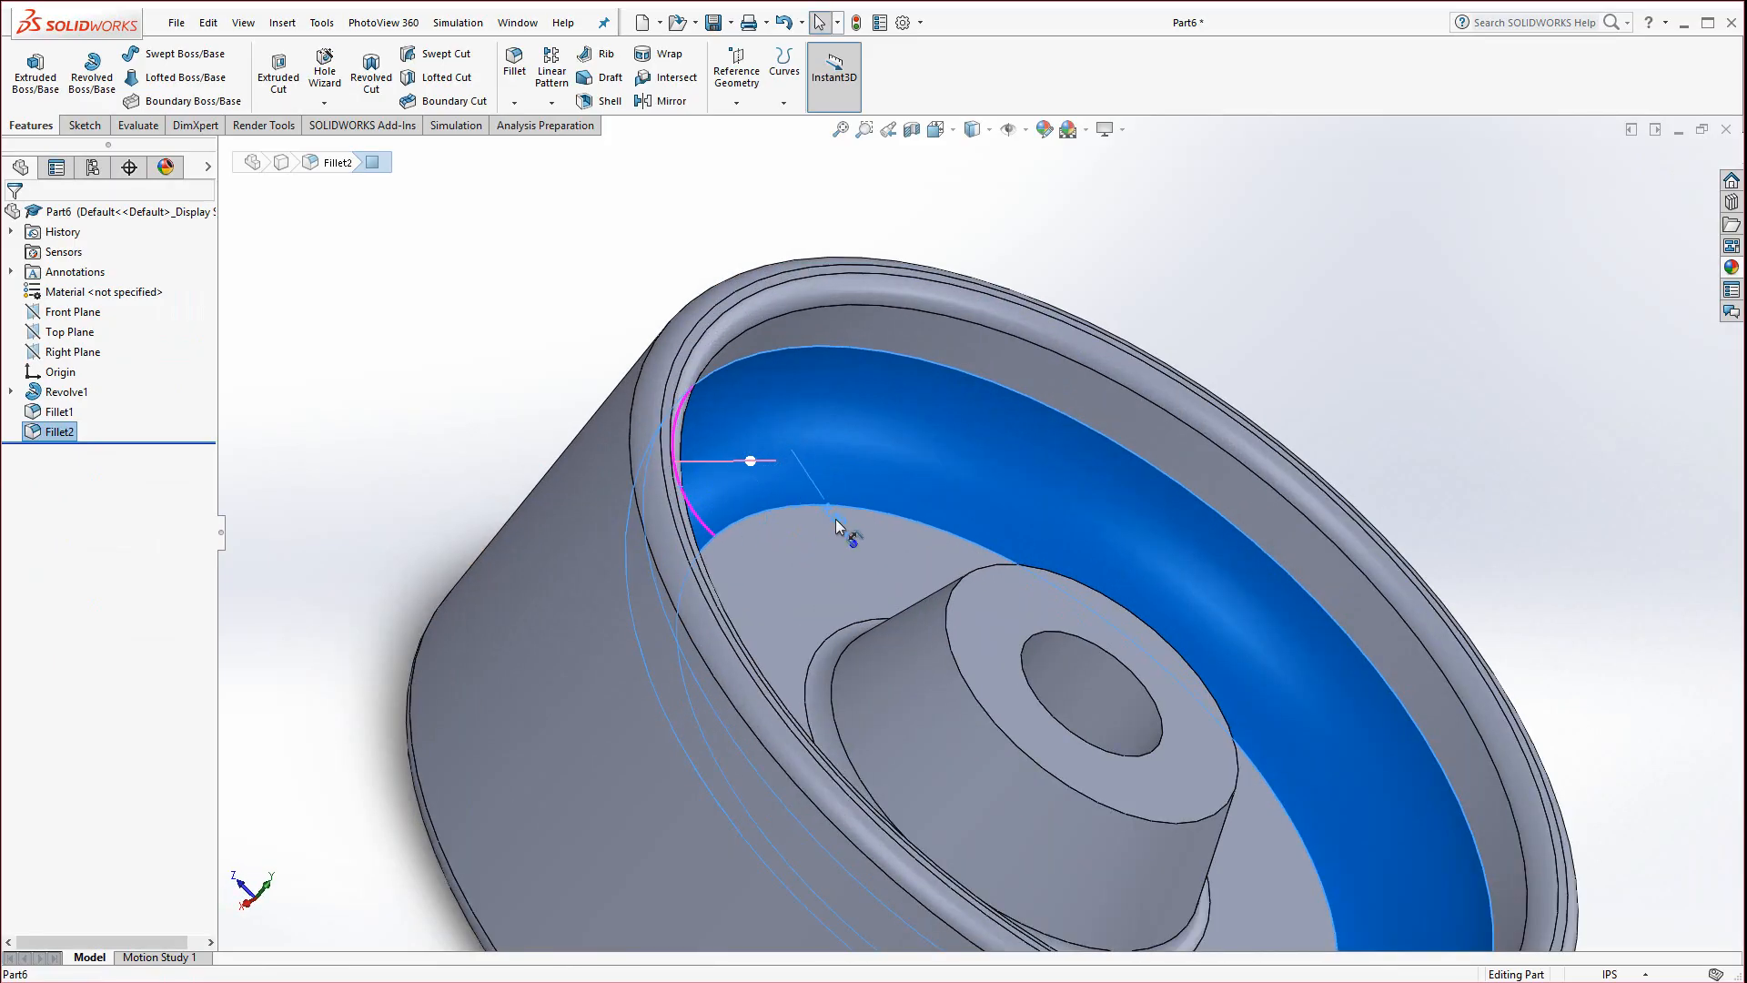
left_click(834, 514)
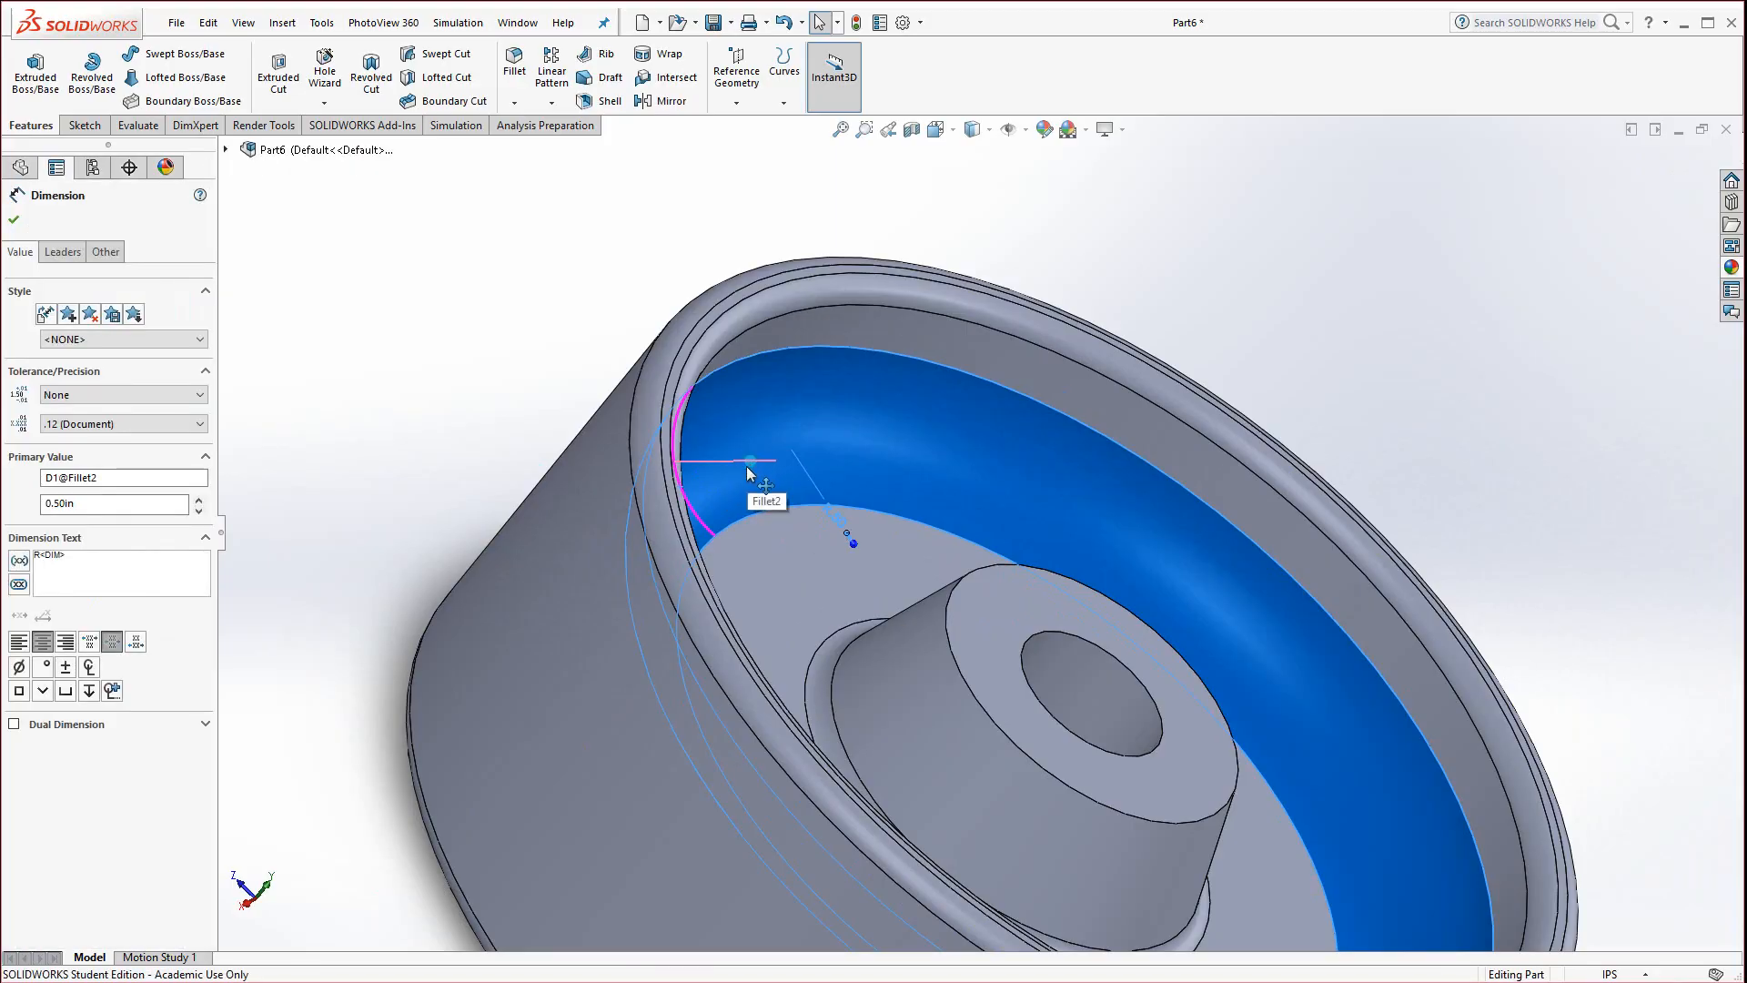
scroll(404, 708, "up", 4)
left_click(471, 787)
middle_click_drag(816, 776, 710, 719)
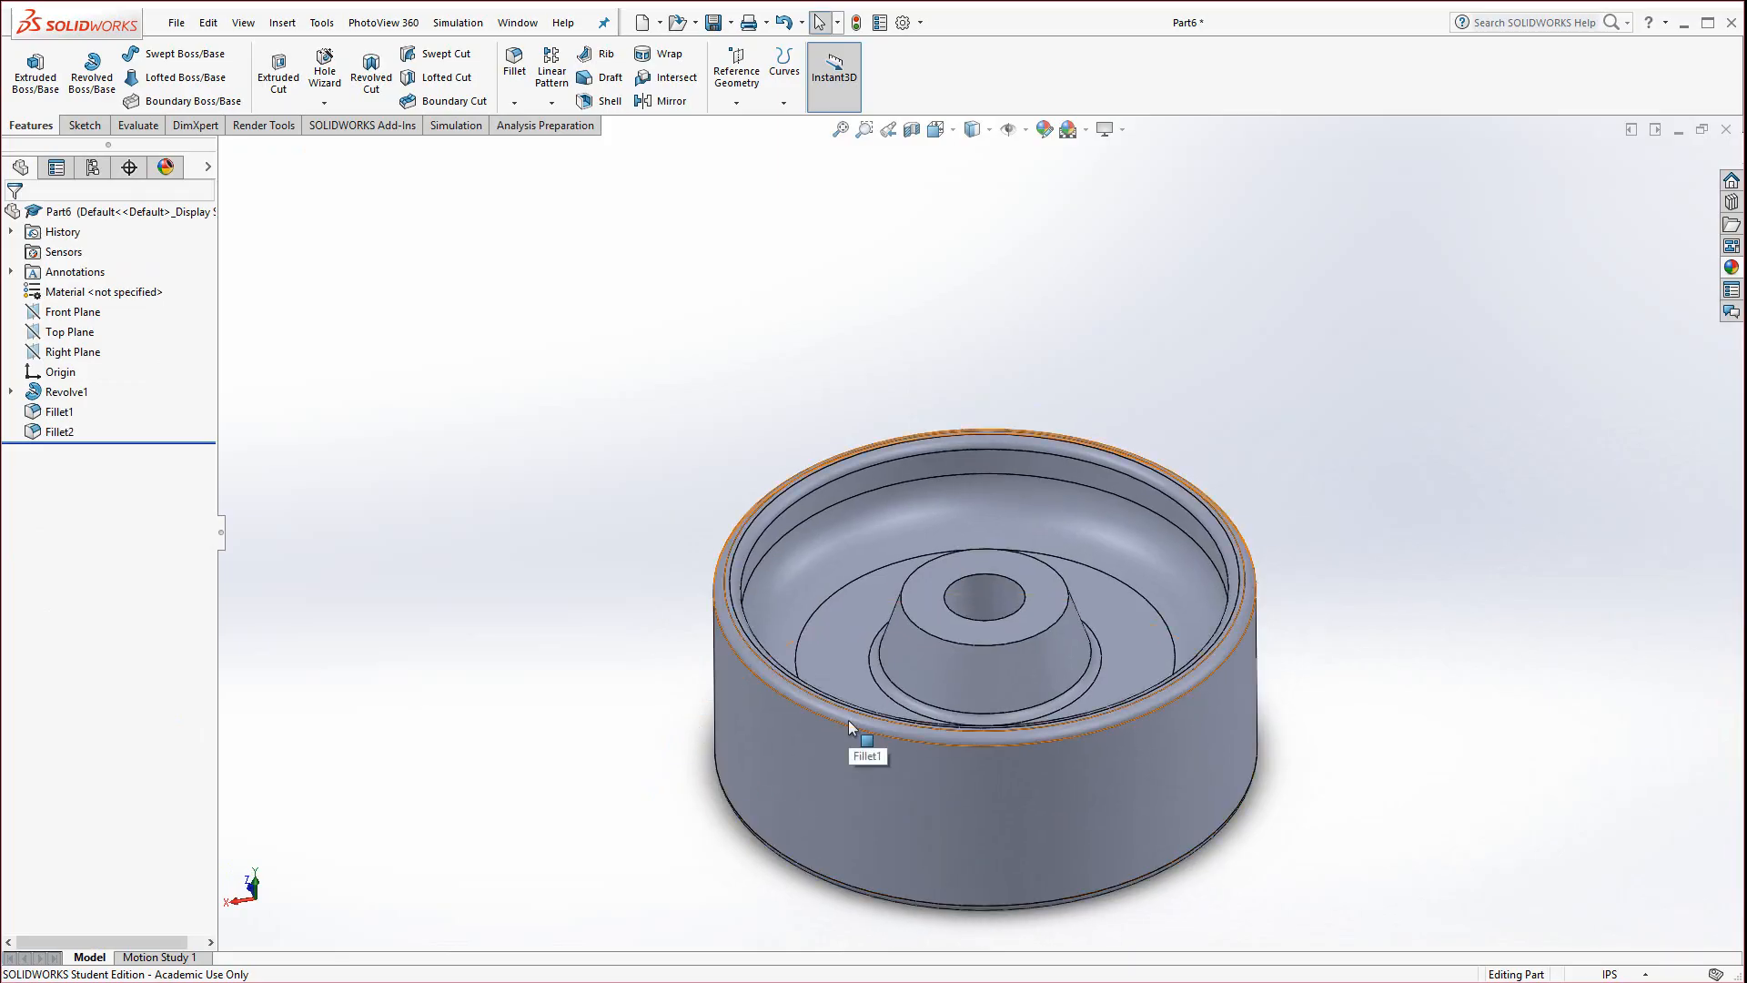
middle_click_drag(866, 363, 947, 593)
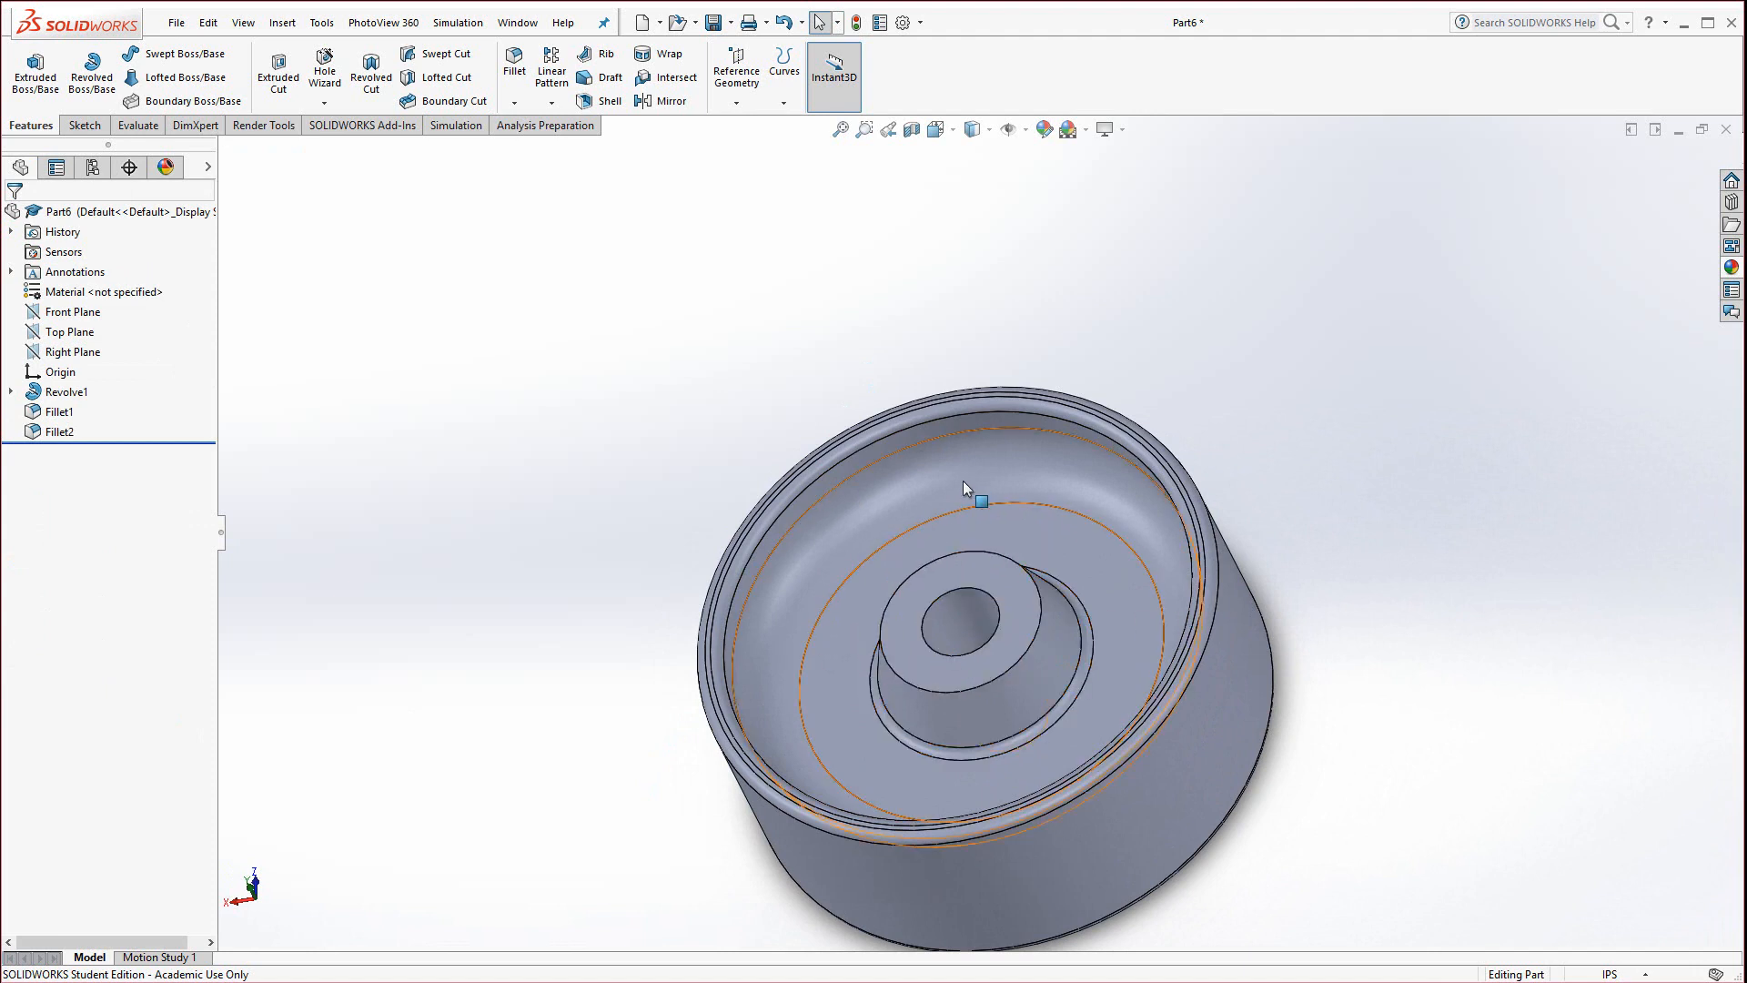
Start a new sketch on the hub's annular end face and orient the model to the Top view
left_click(1019, 604)
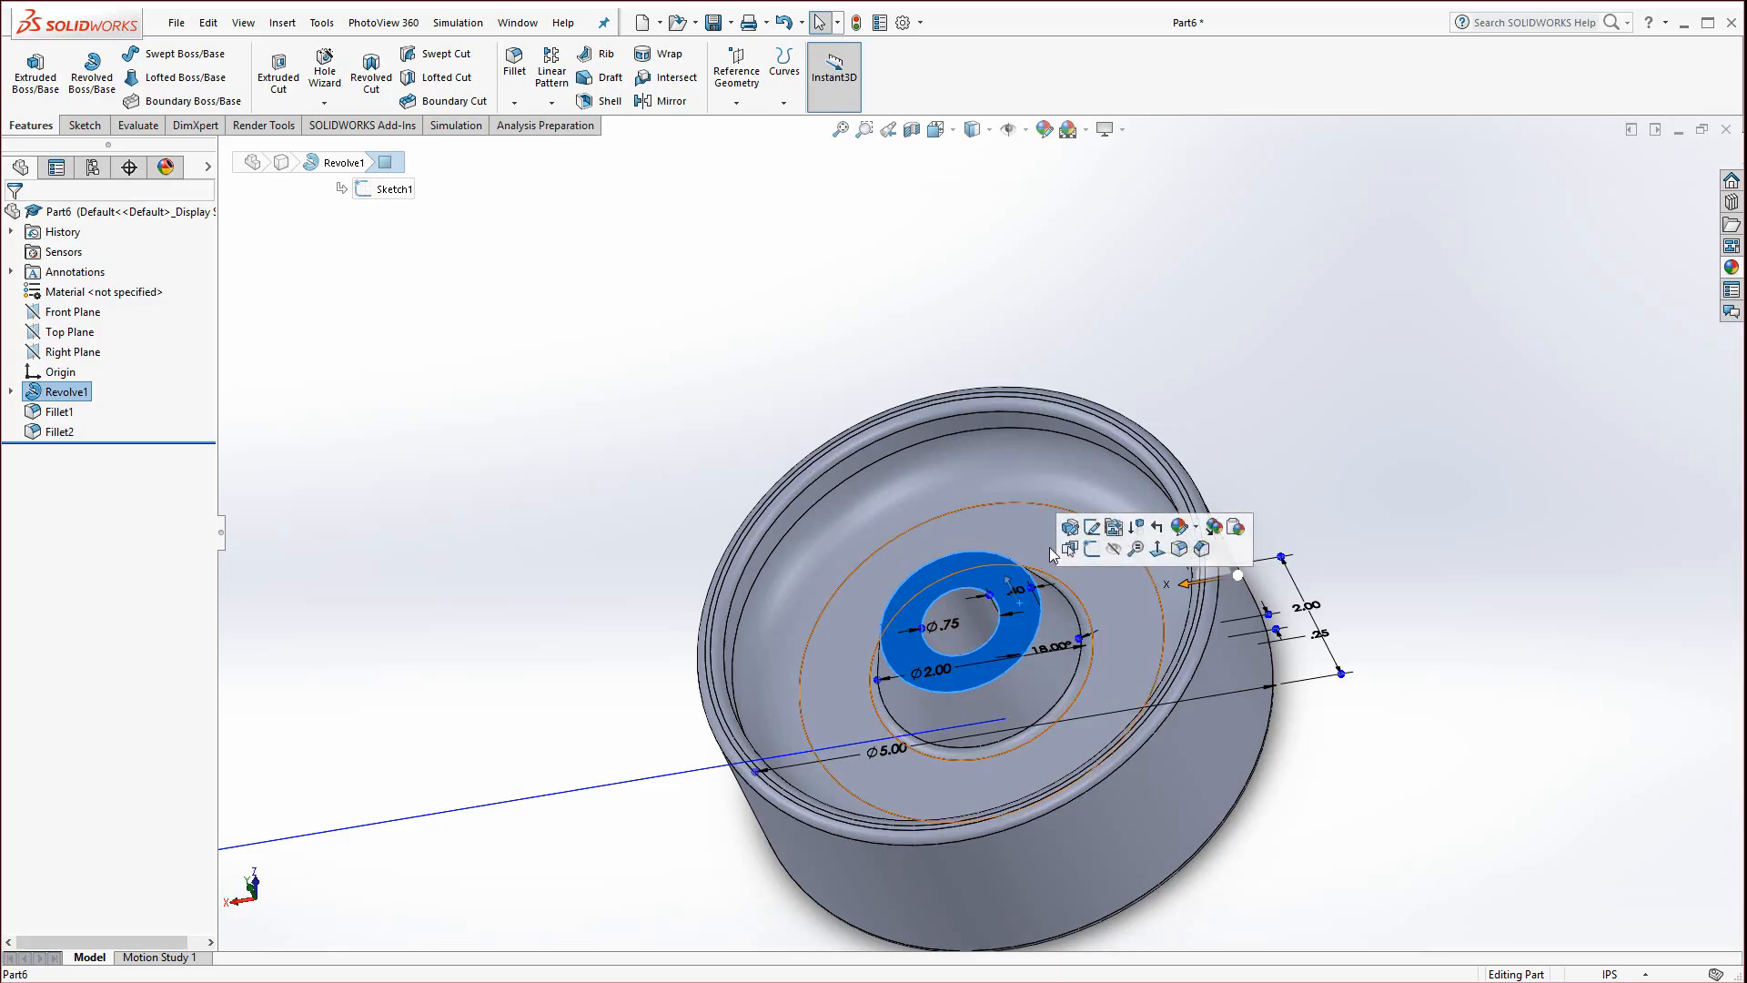
left_click(1092, 550)
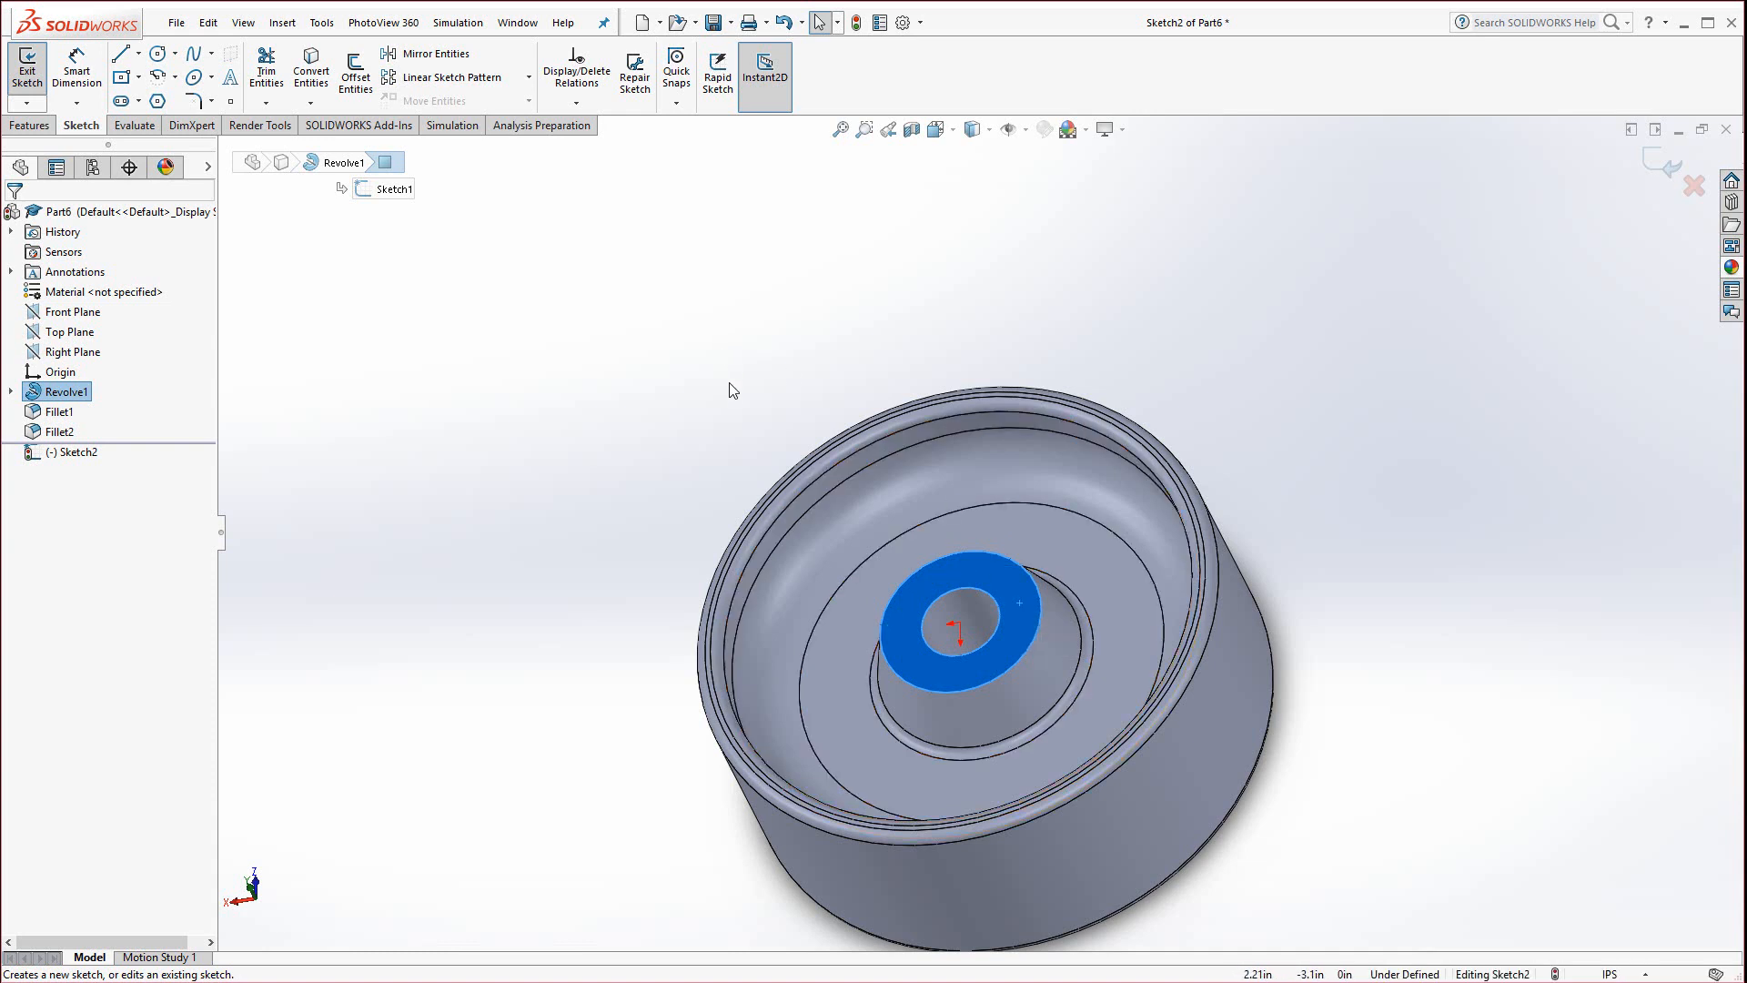
key("space")
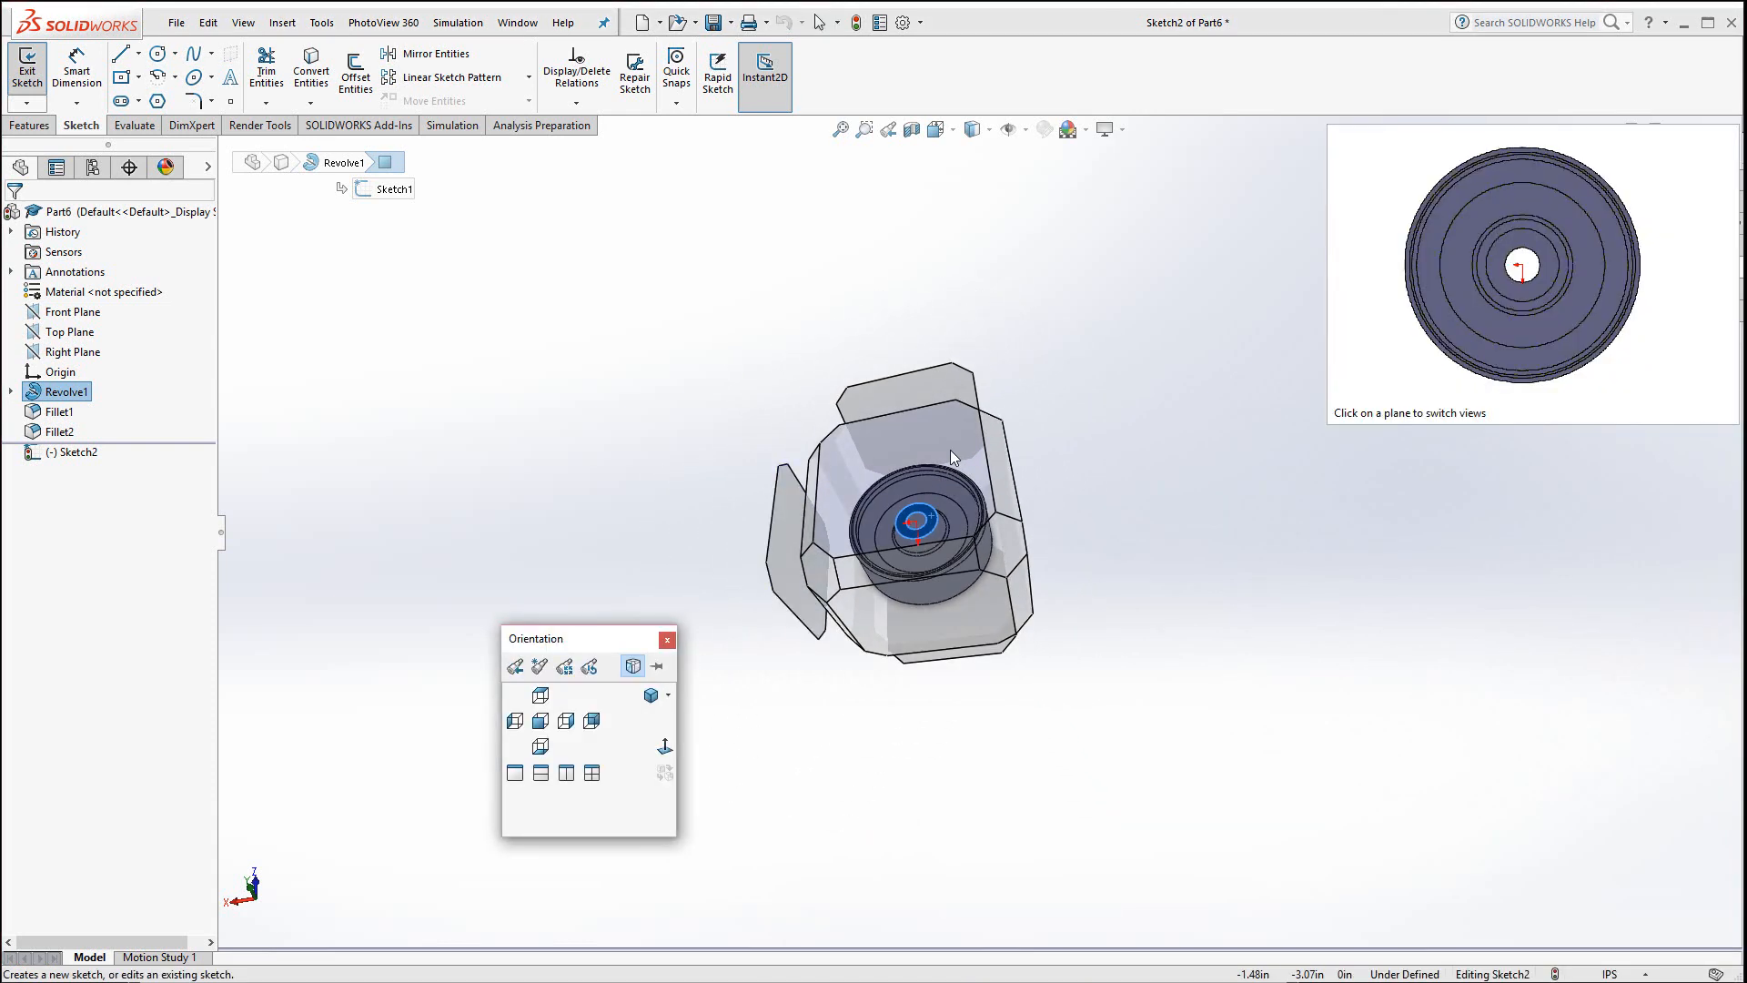
left_click(551, 702)
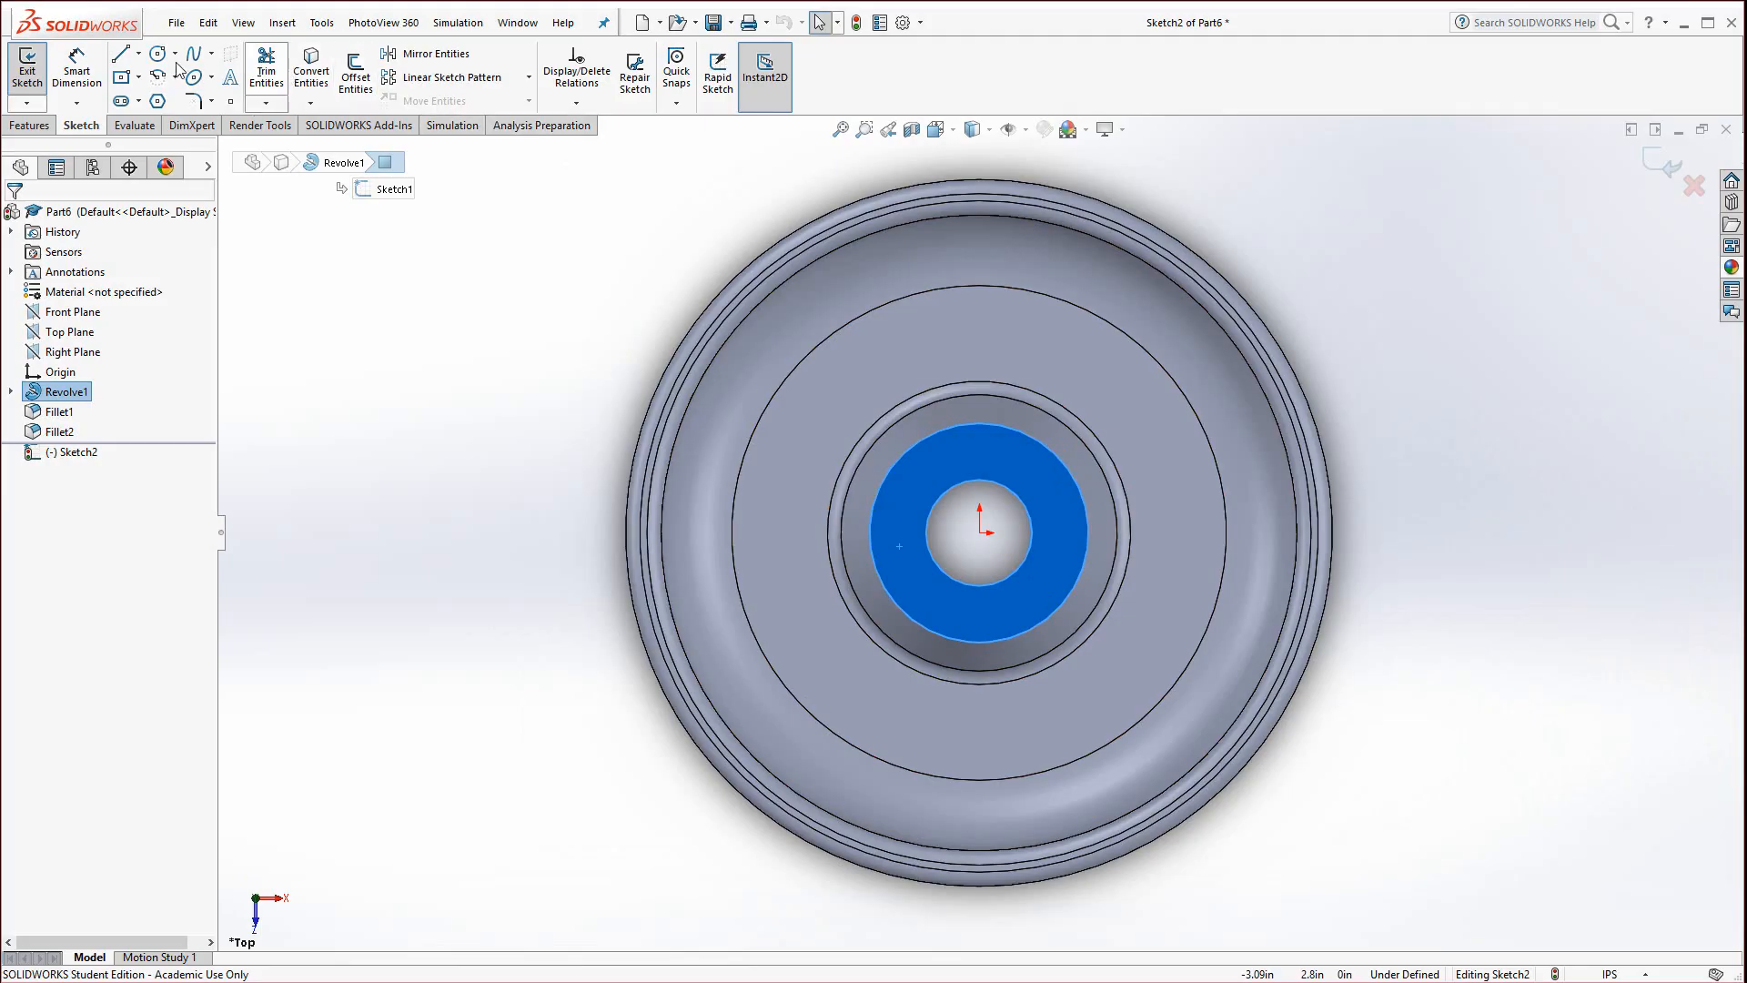
Sketch a vertical line about 0.35 in long above the hub and a short horizontal line to its right, both aligned with the origin
left_click(120, 54)
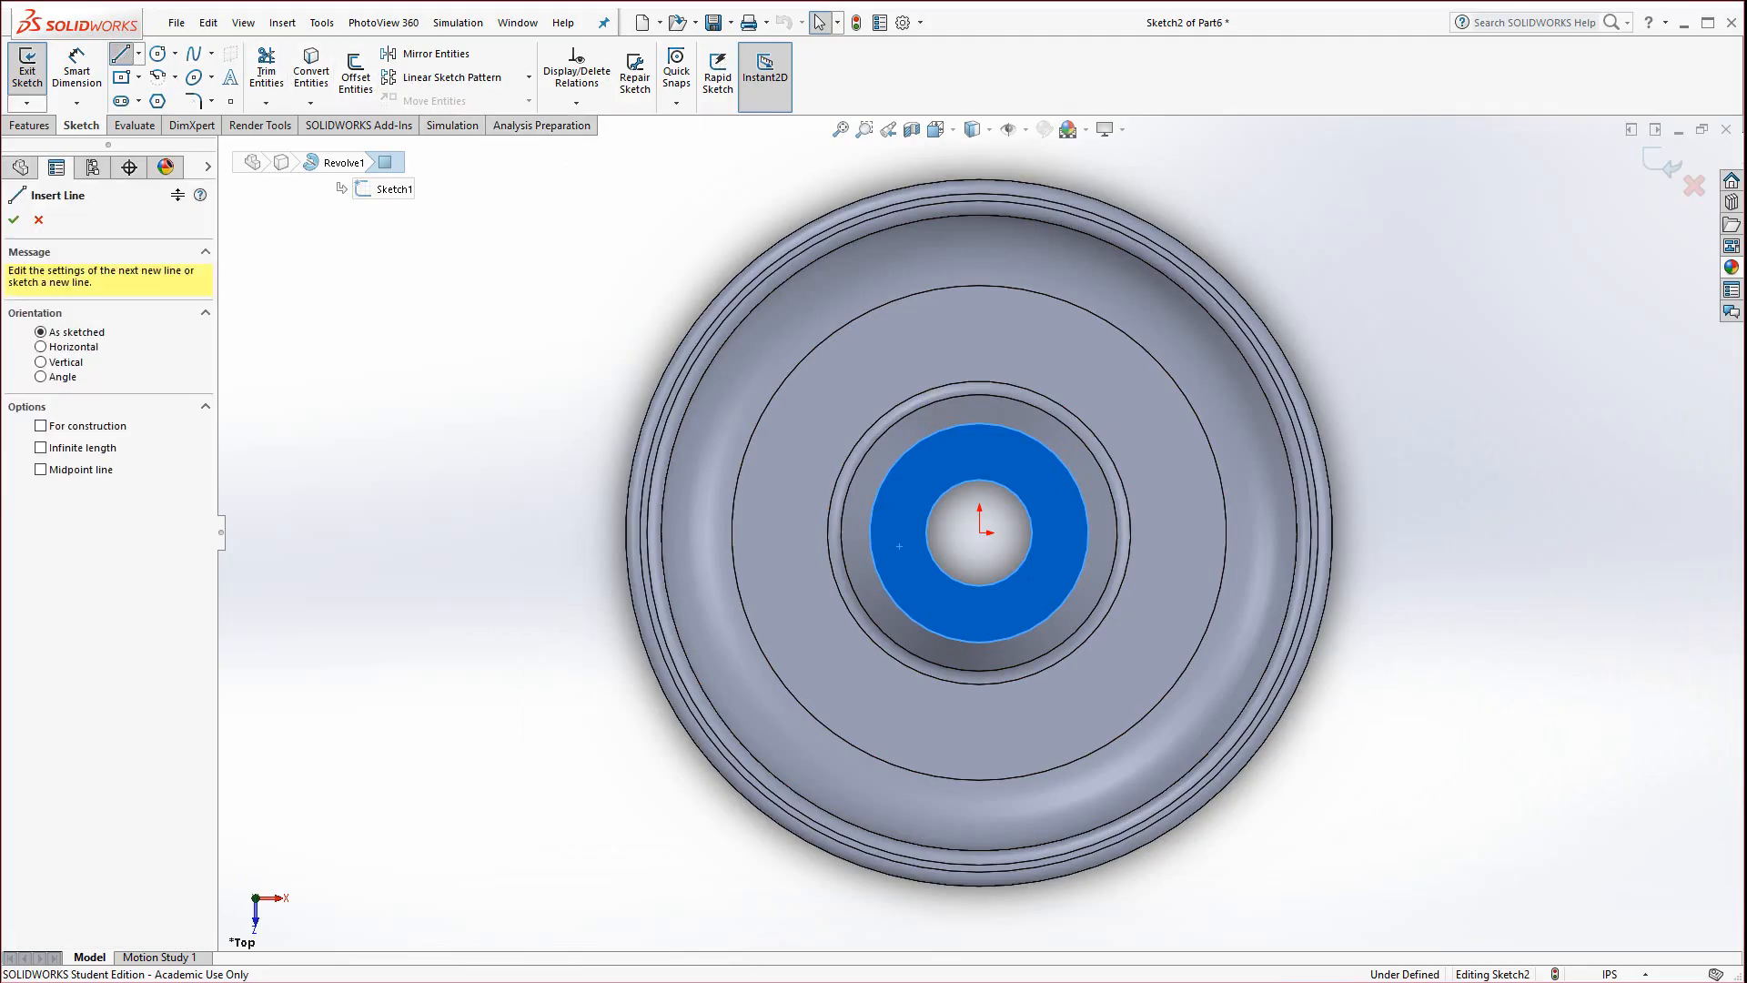
left_click(978, 304)
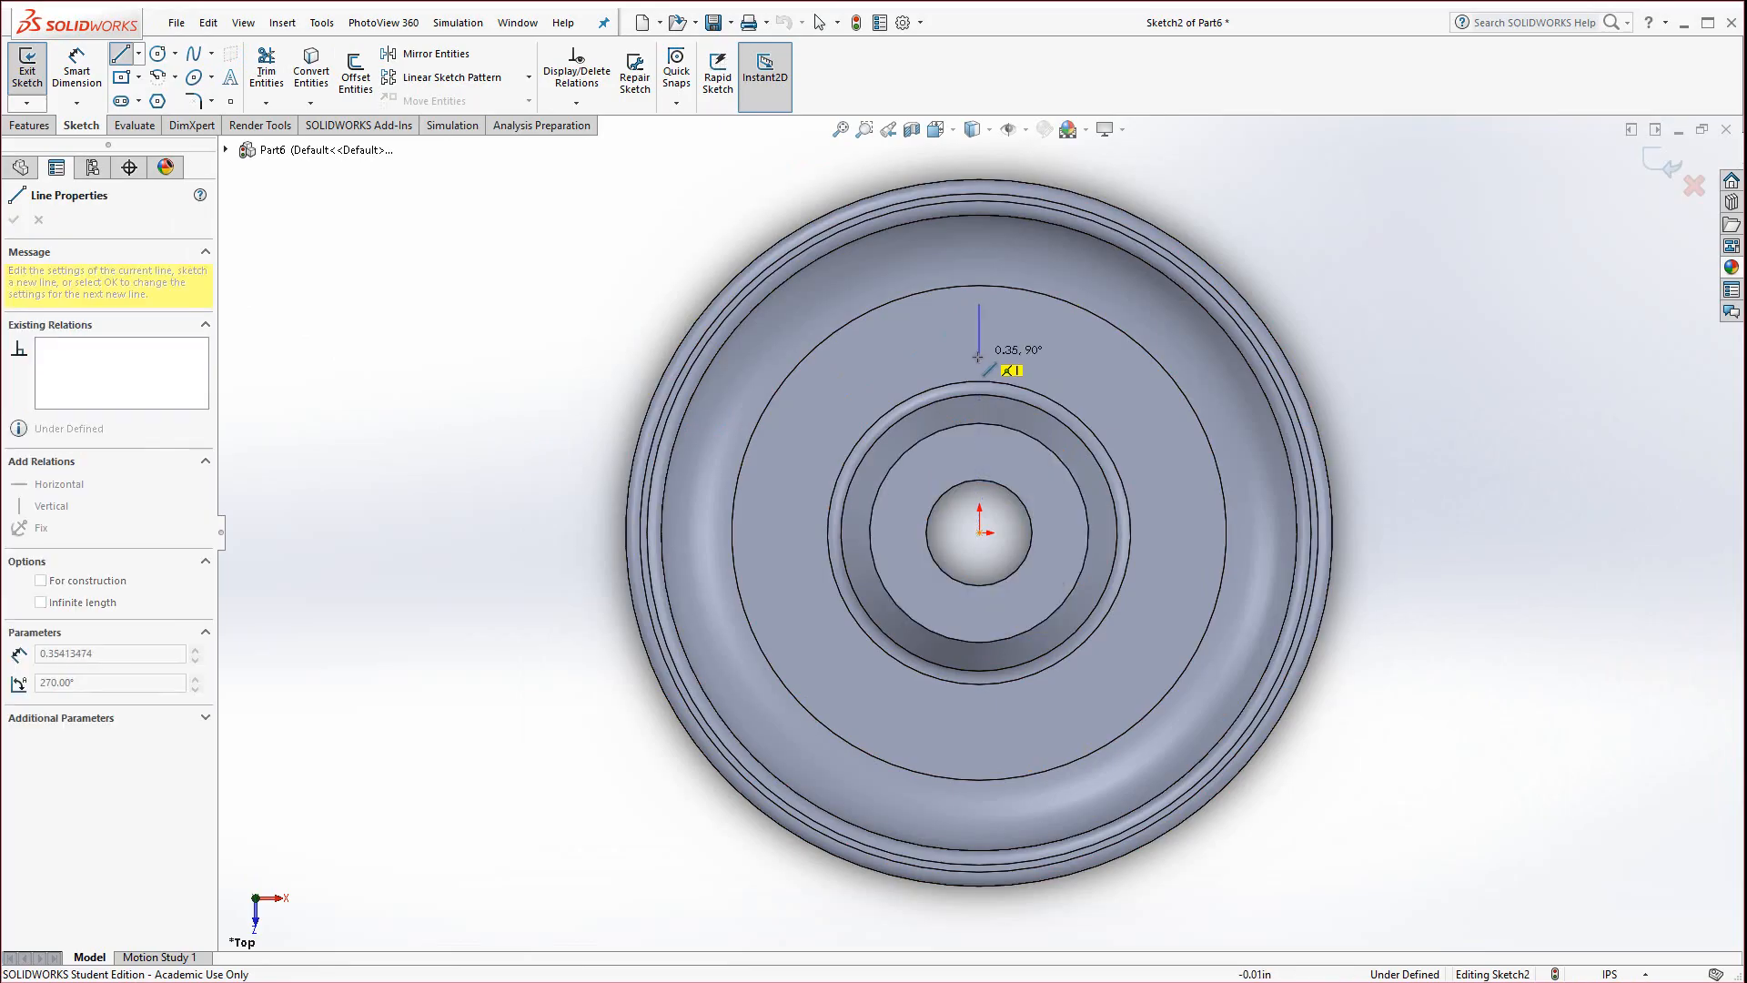
left_click(979, 362)
key("Escape")
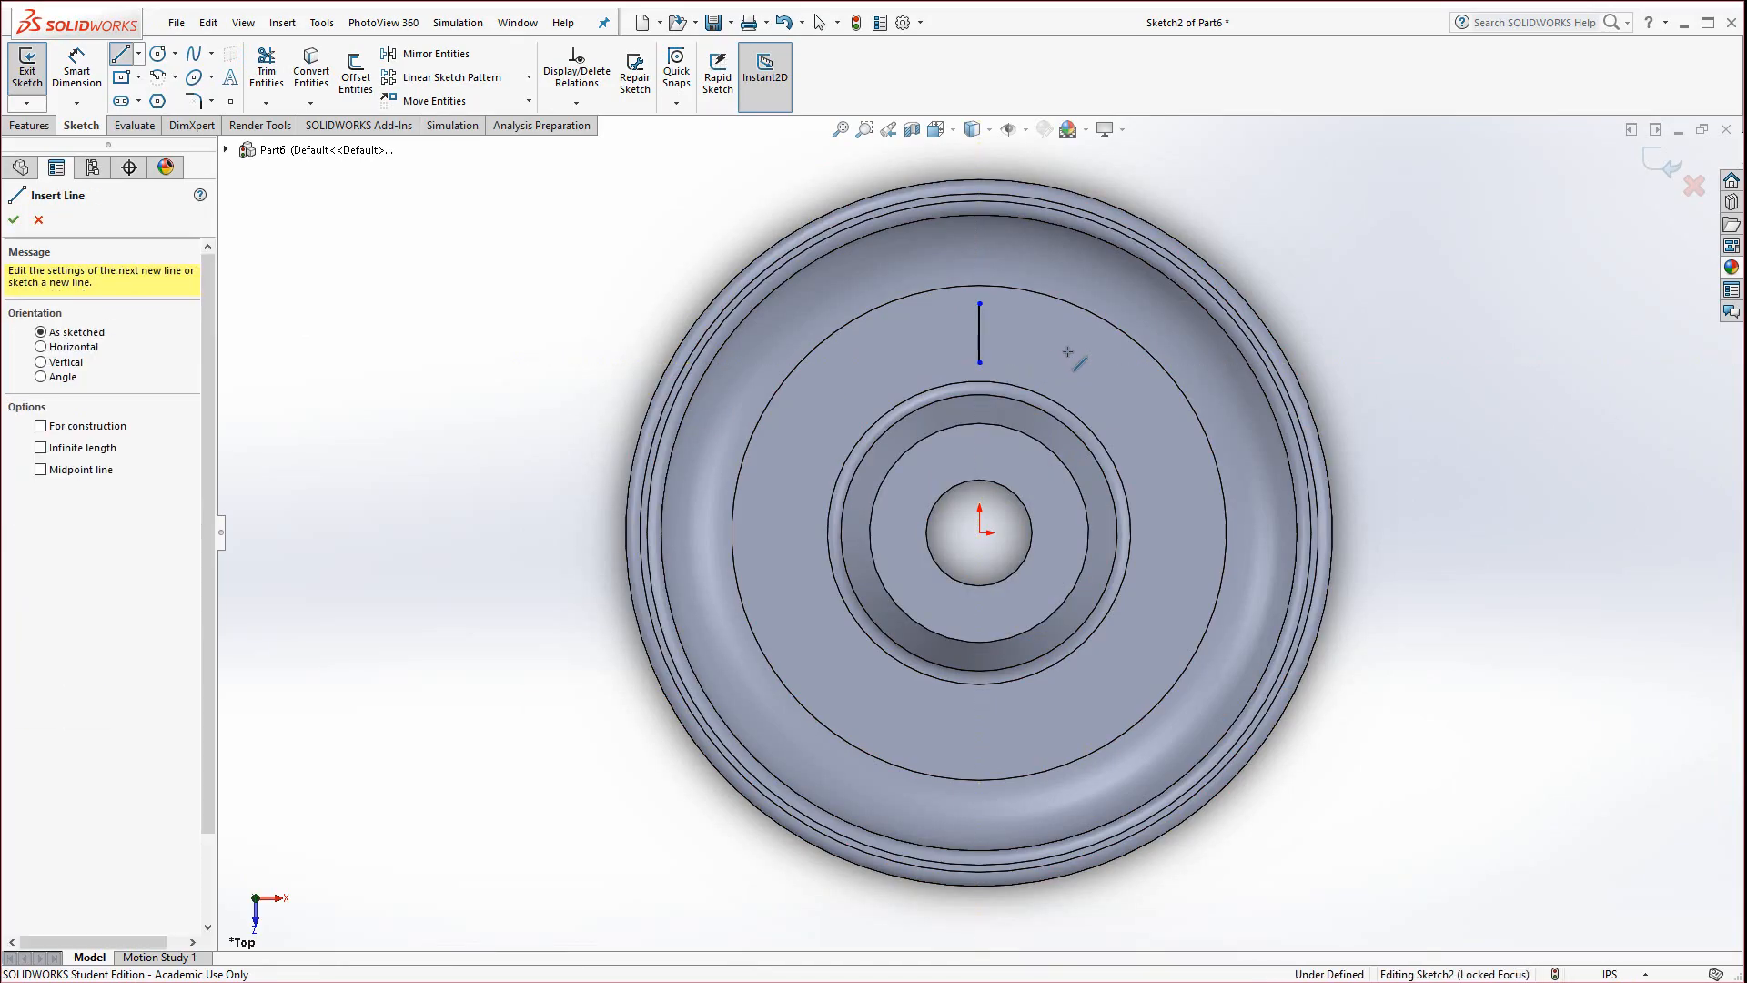
left_click(1207, 533)
left_click(1144, 533)
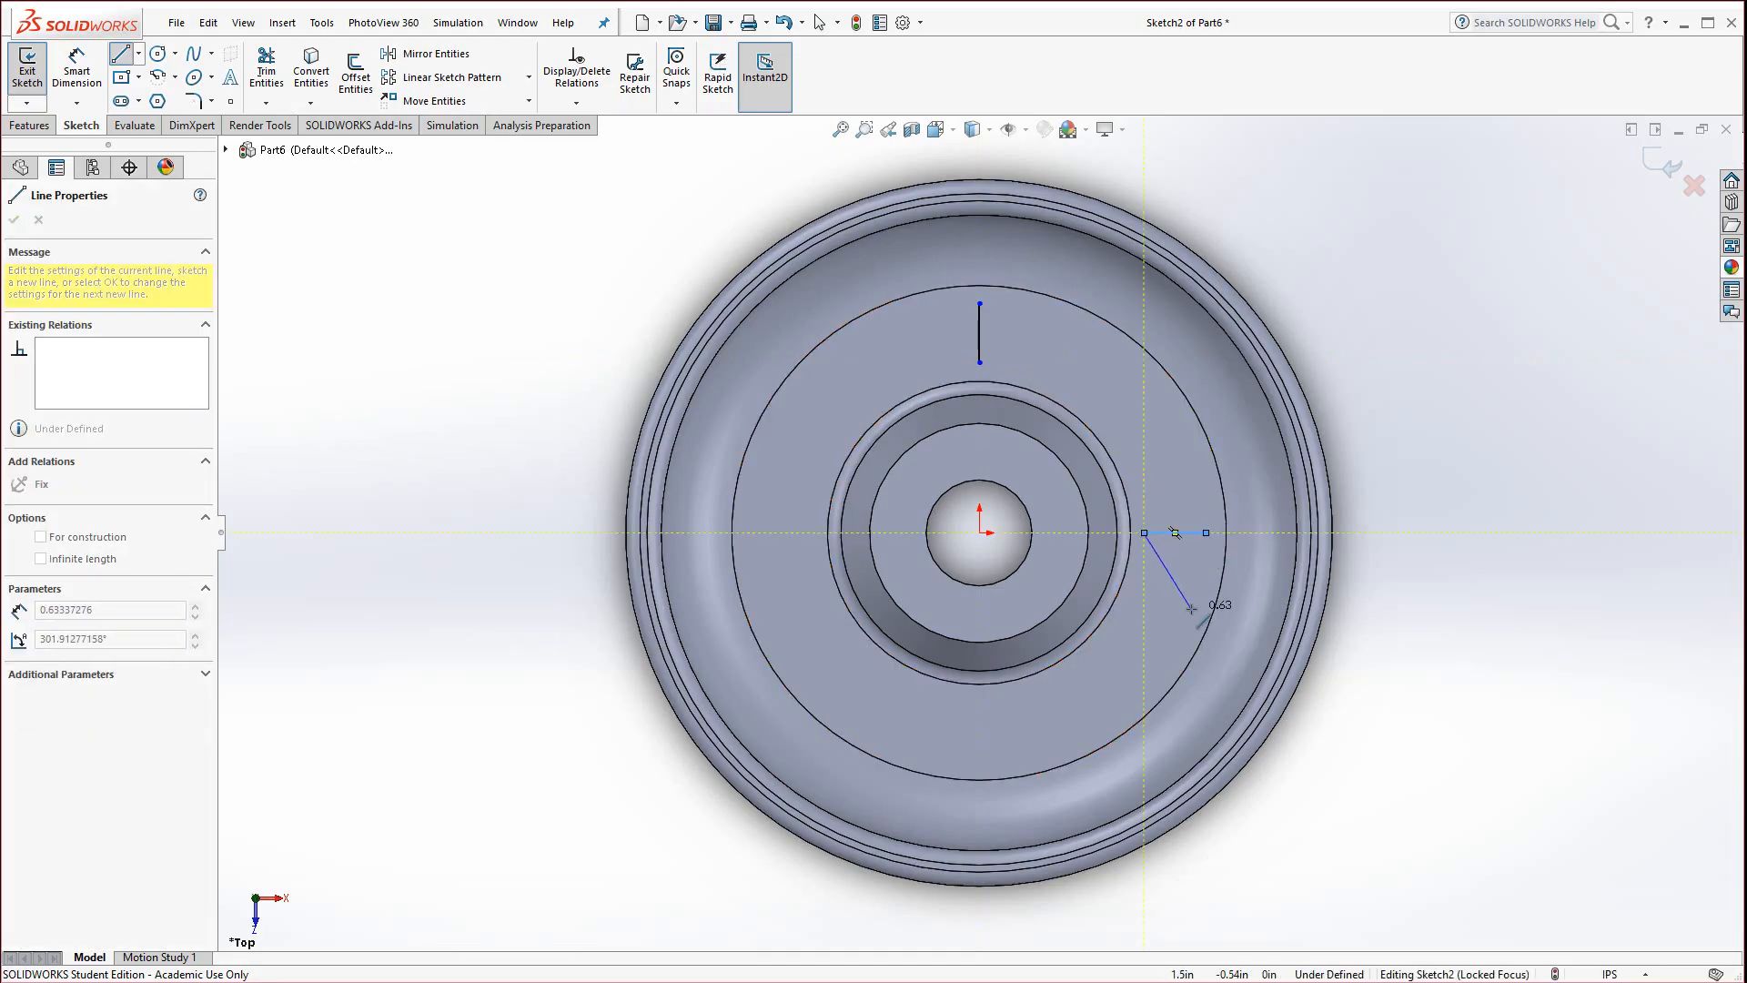
key("Escape")
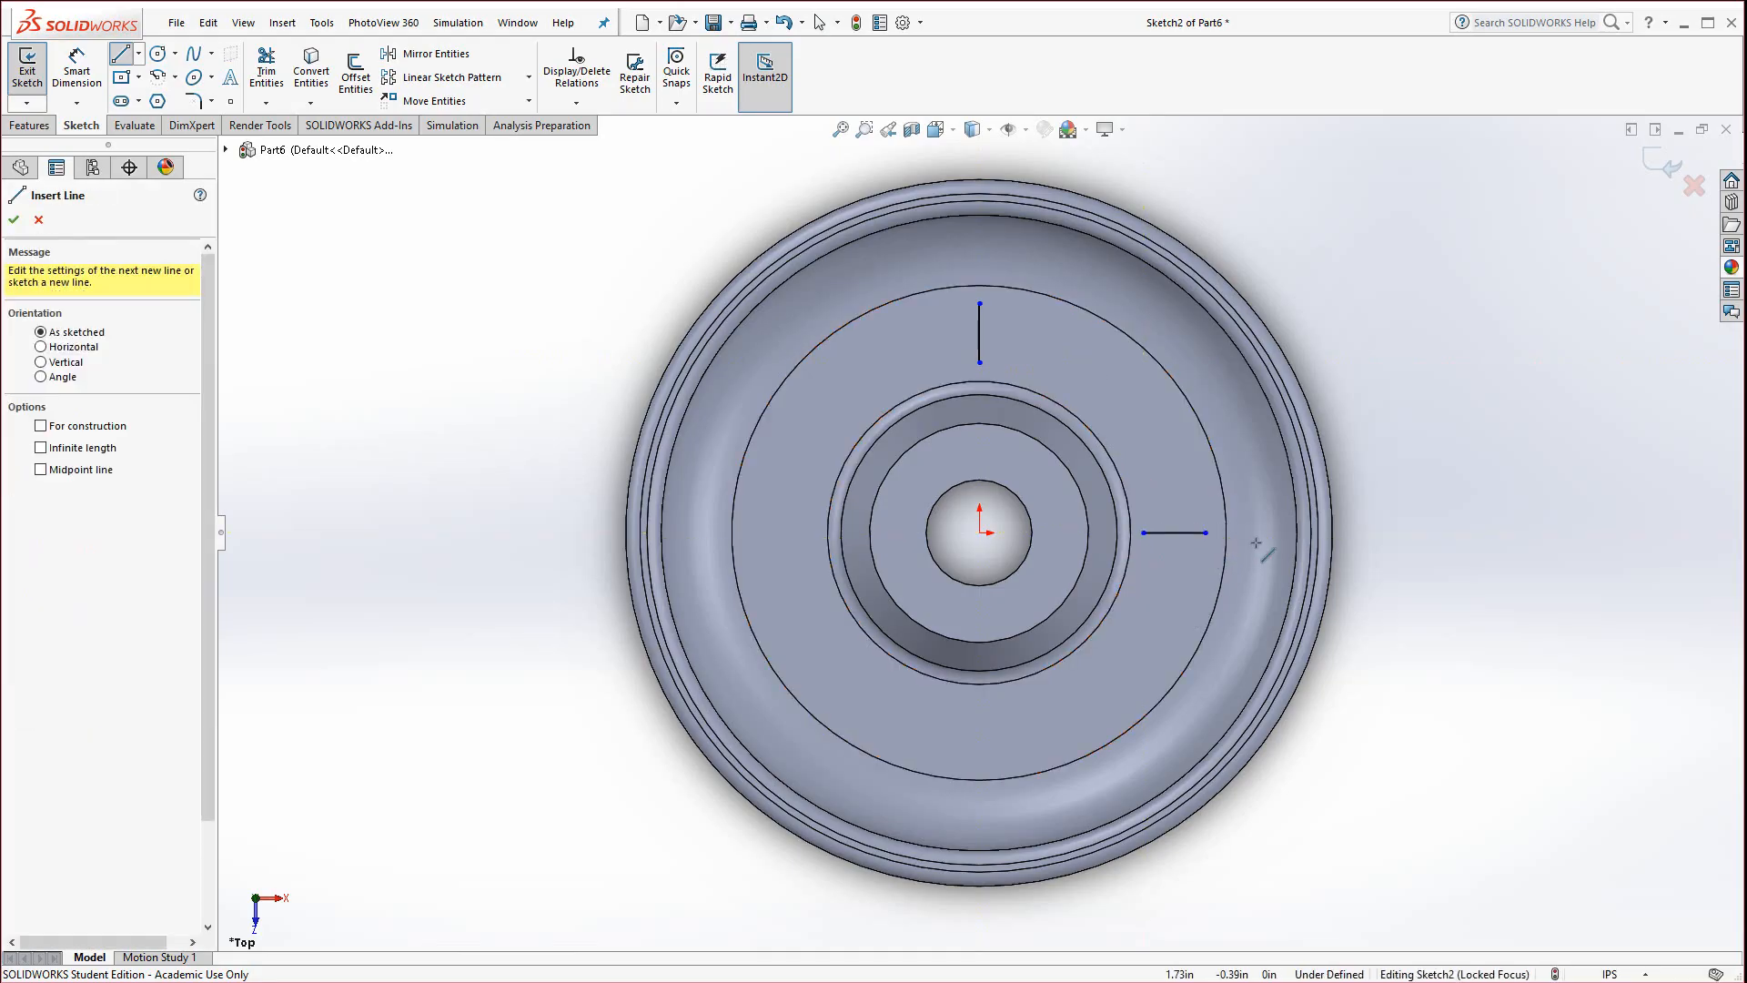
Sketch a short vertical line below the hub and a short horizontal line to its left, both aligned with the origin
left_click(980, 708)
left_click(979, 769)
key("Escape")
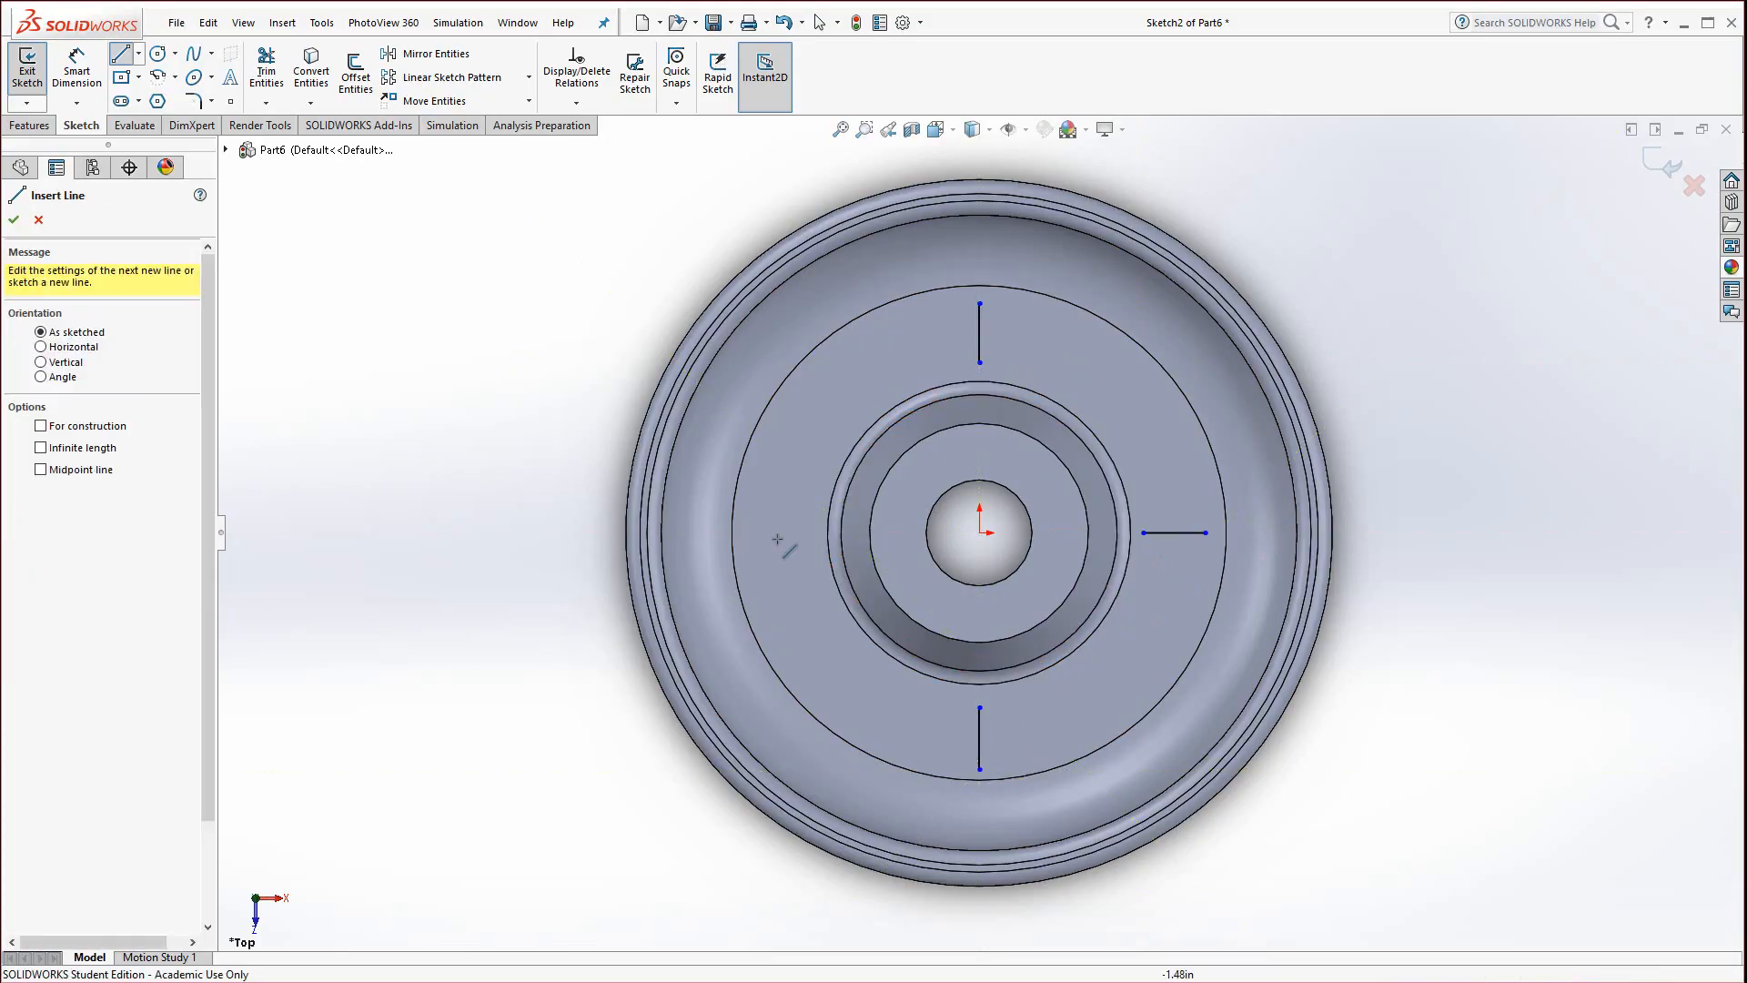
left_click(806, 532)
left_click(747, 535)
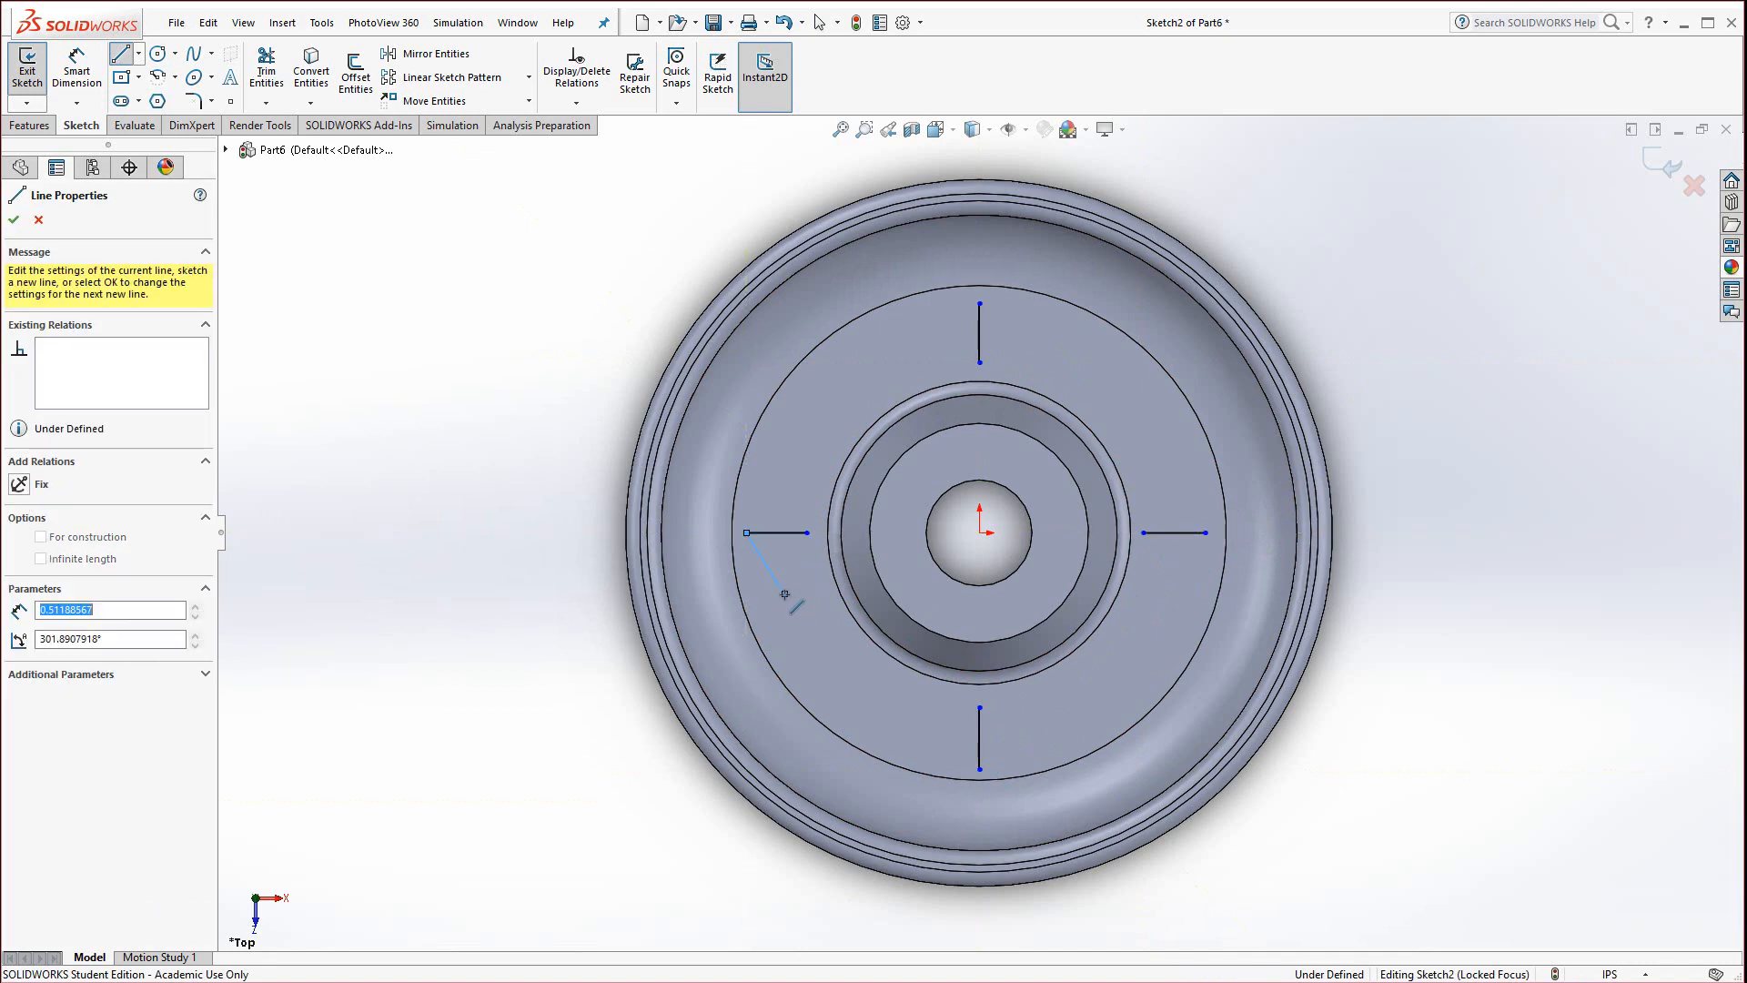
key("Escape")
Start a Rib feature from the four sketched lines and set the rib thickness to 0.125 in
middle_click_drag(574, 768, 491, 510)
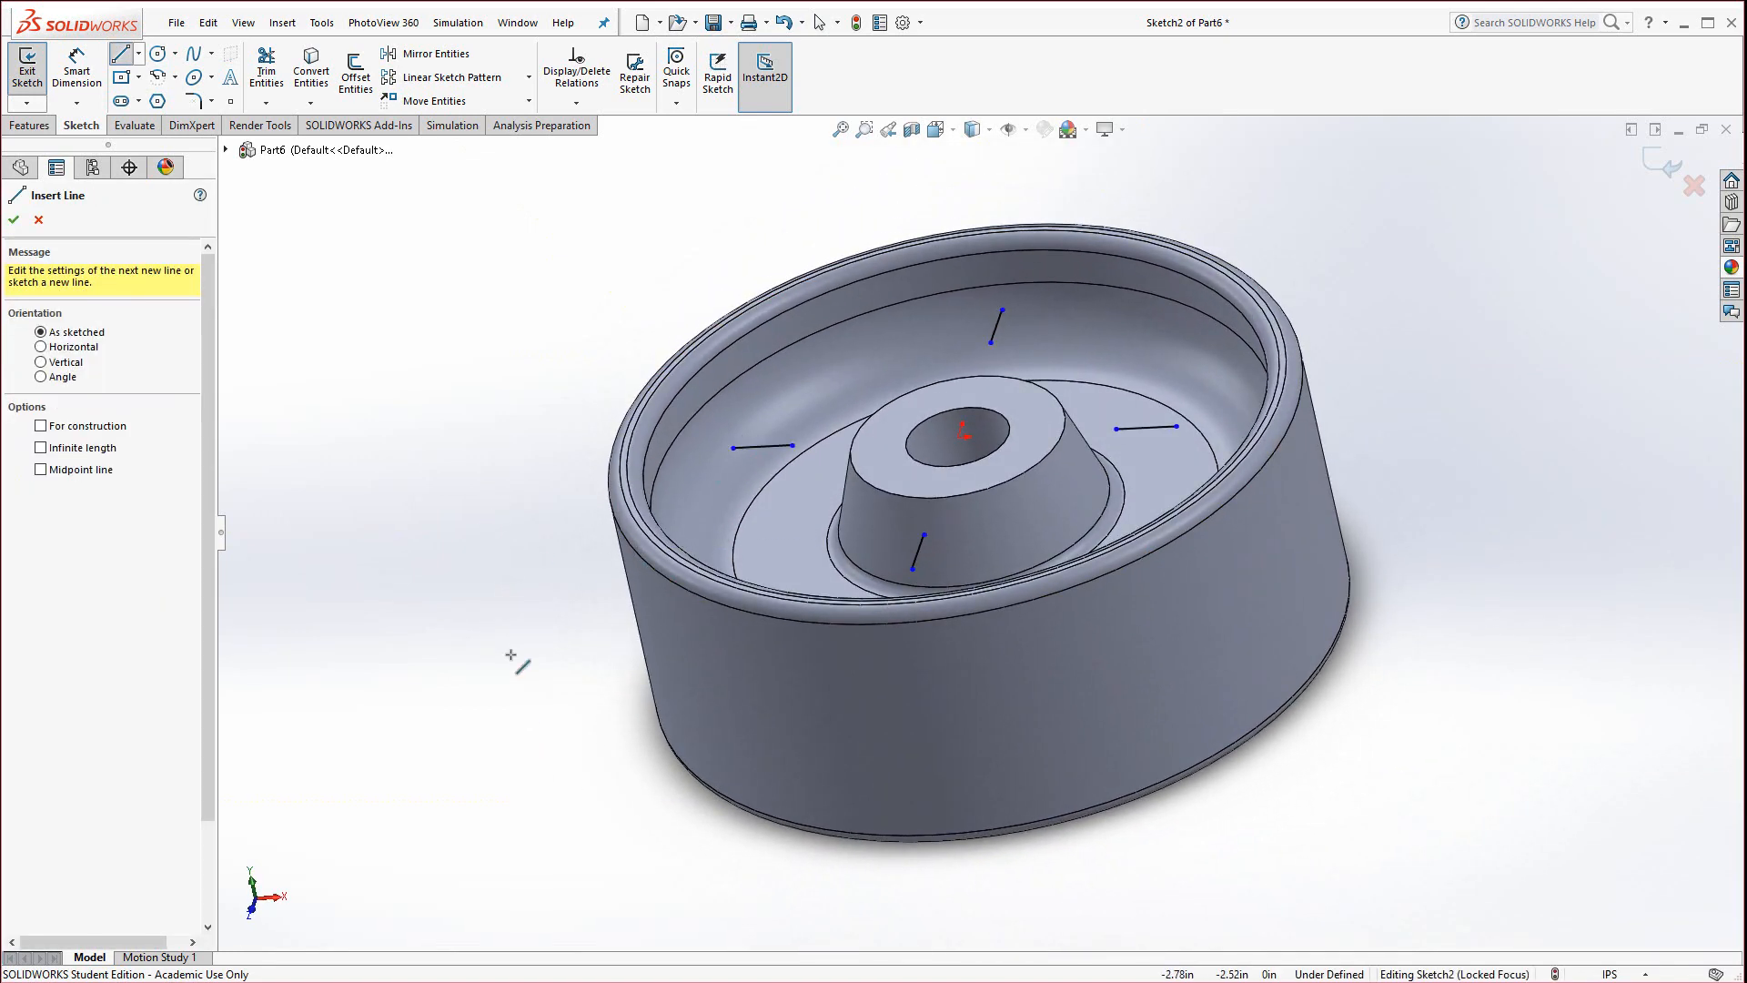
middle_click_drag(462, 524, 482, 551)
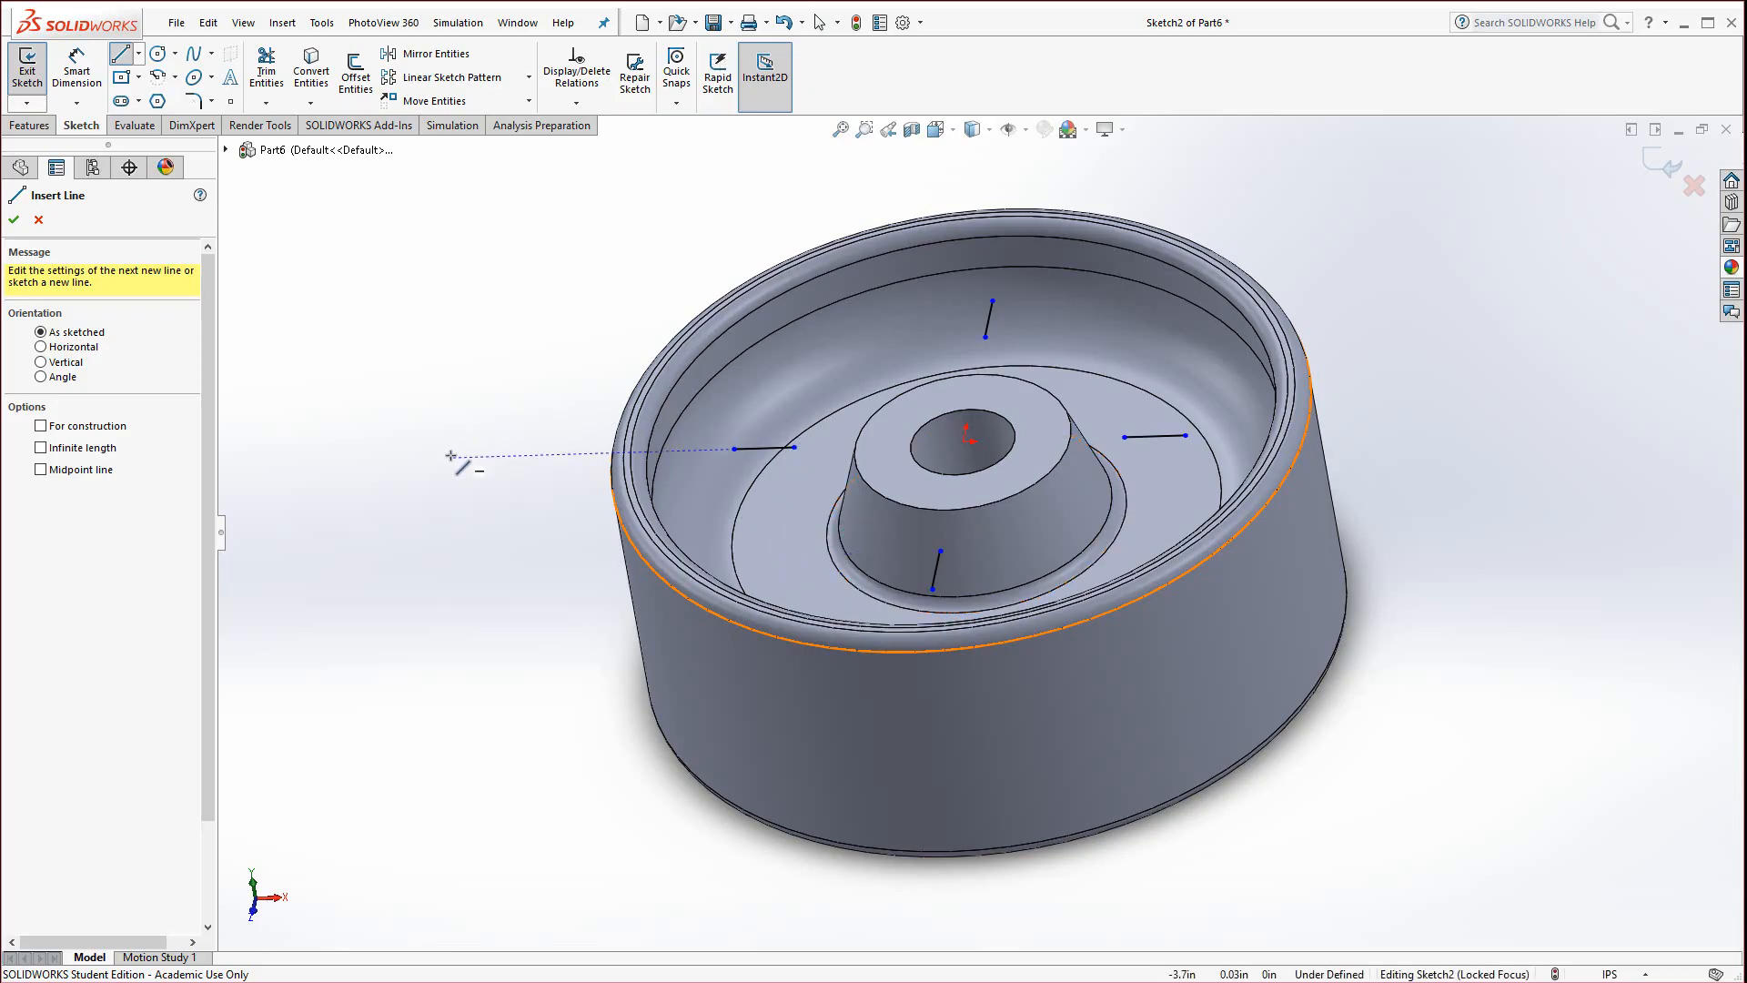
left_click(40, 129)
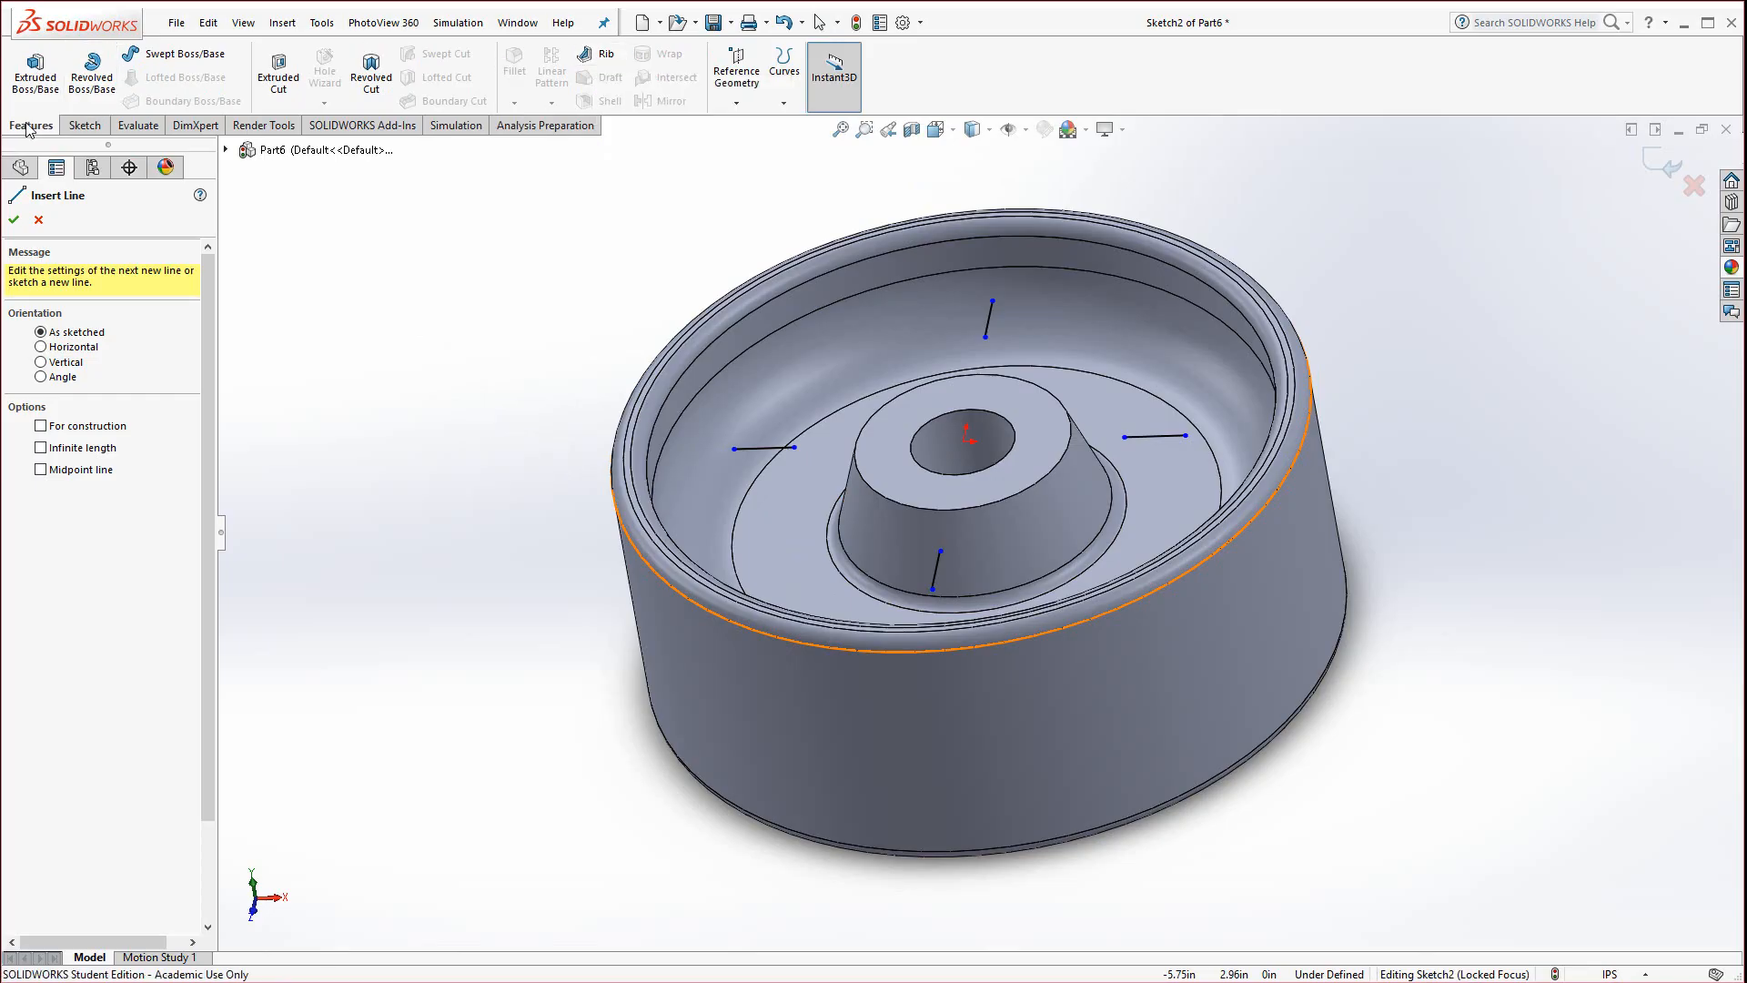
left_click(598, 55)
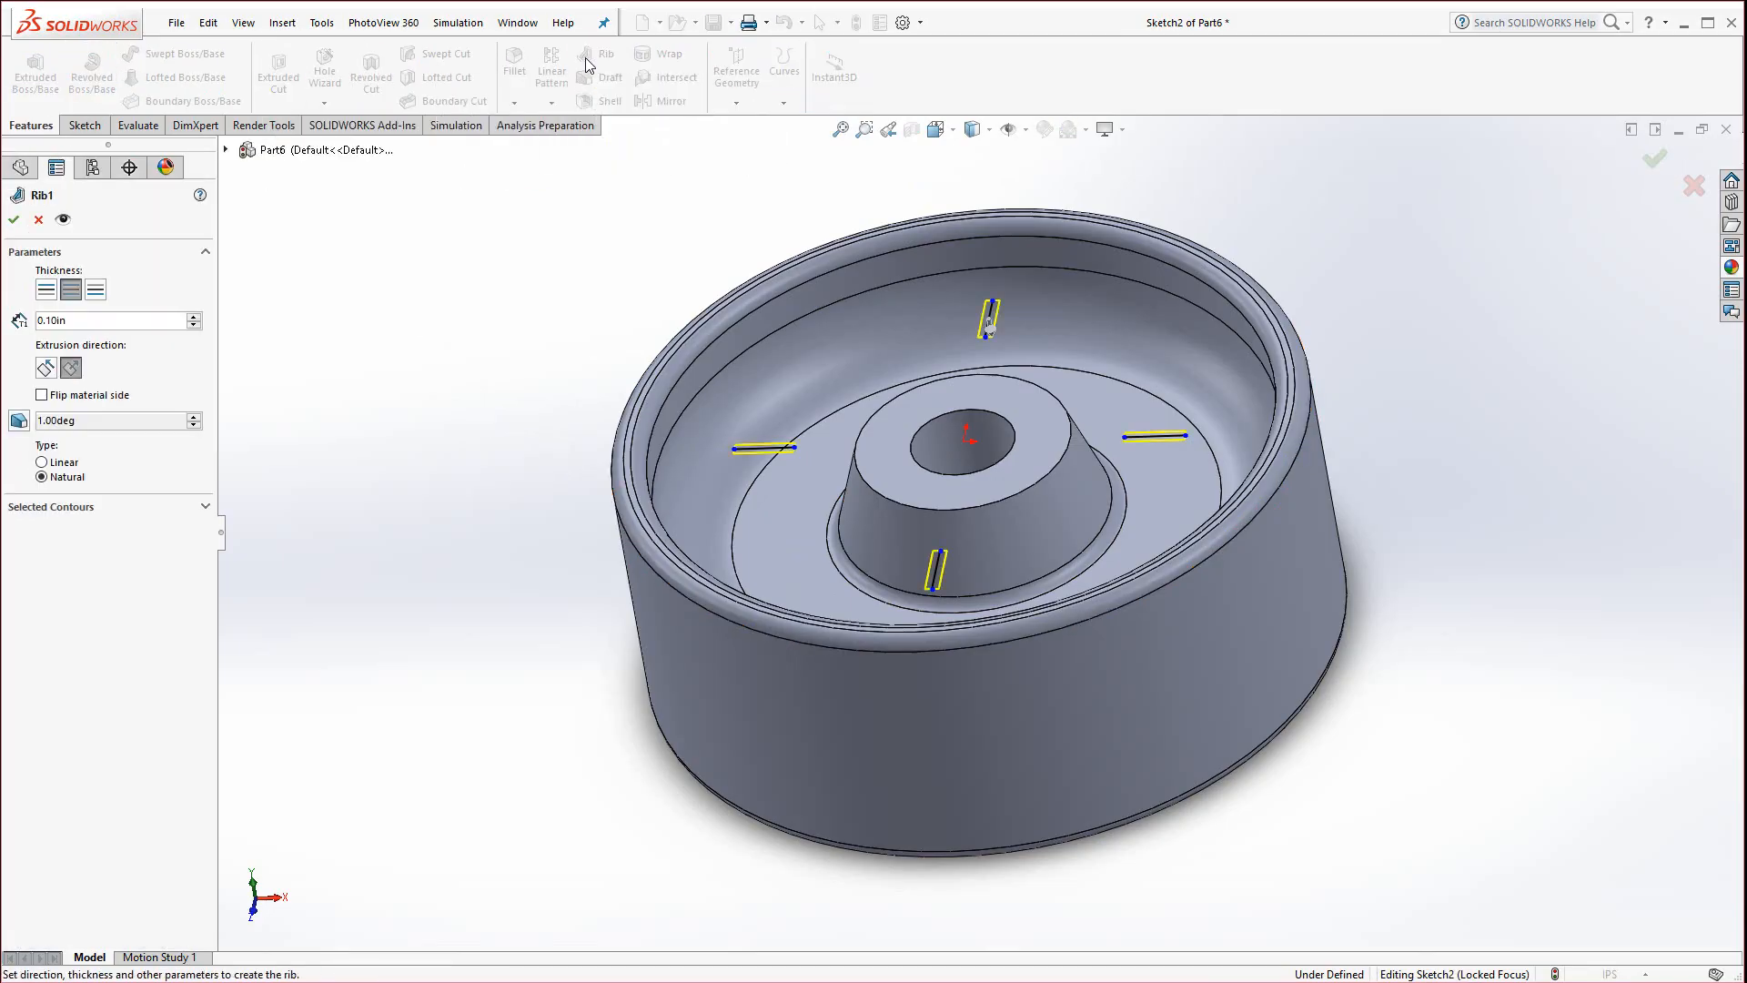
mouse_move(522, 532)
middle_mouse_down()
mouse_move(554, 679)
mouse_move(527, 664)
mouse_move(543, 604)
mouse_move(779, 490)
middle_mouse_up()
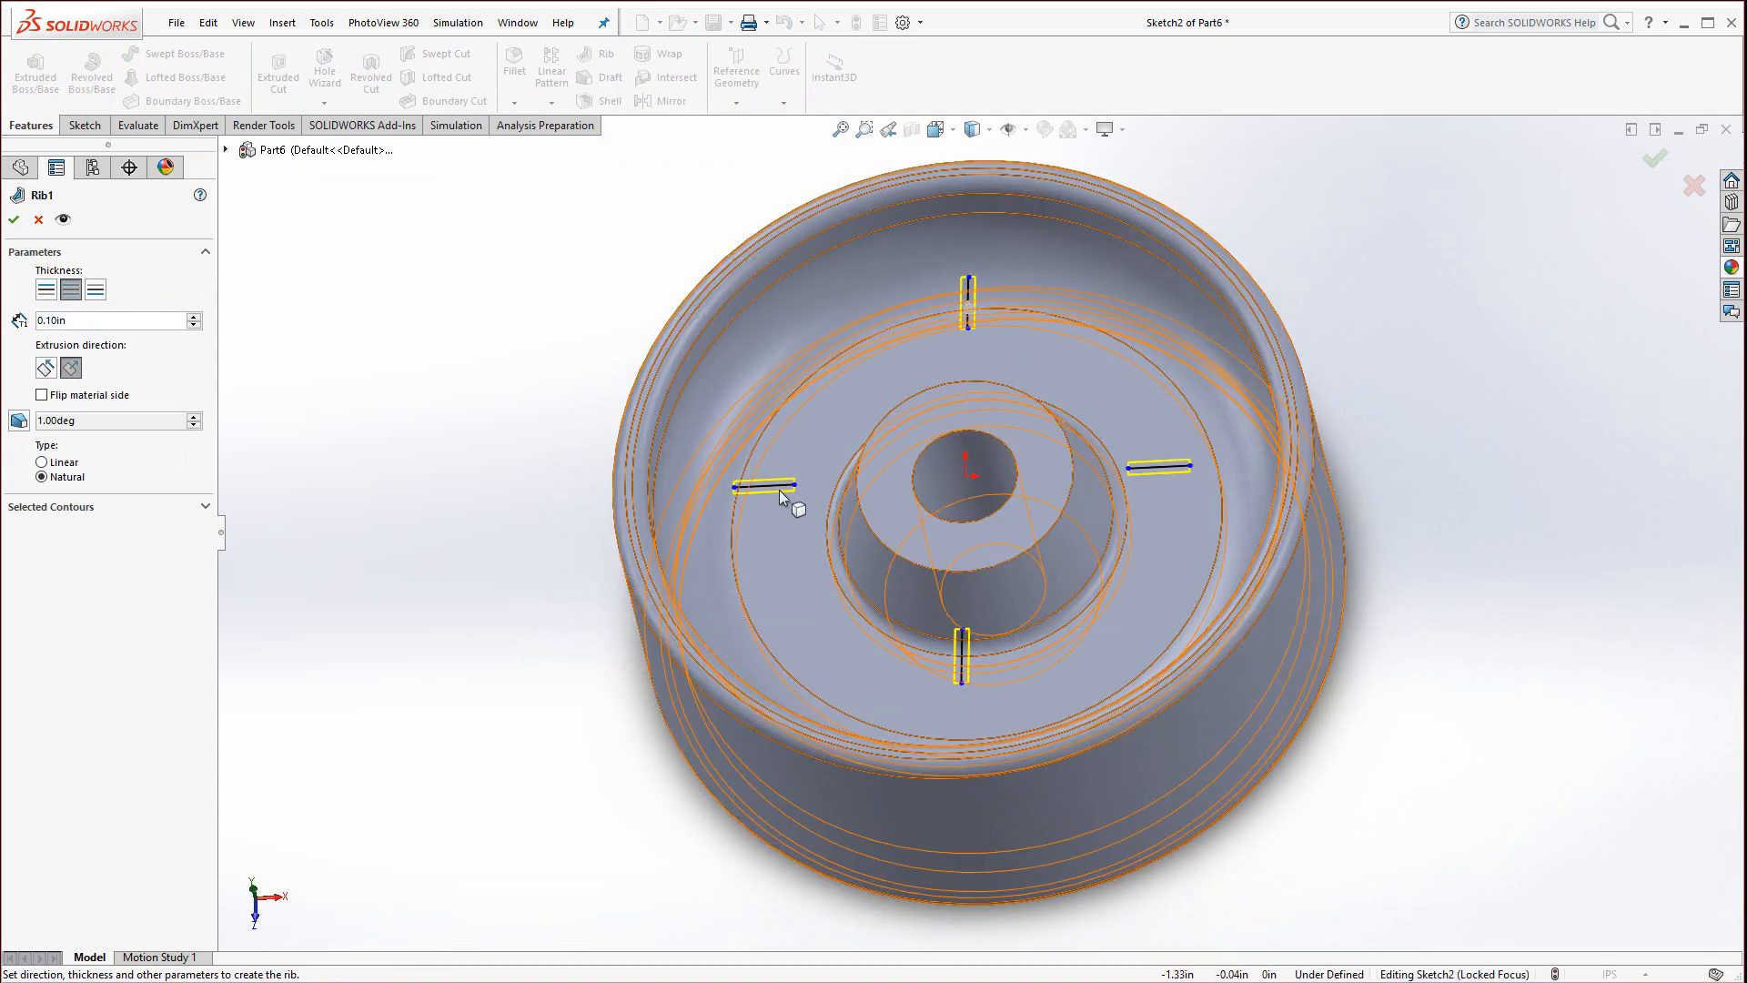
double_click(98, 320)
type("0.125")
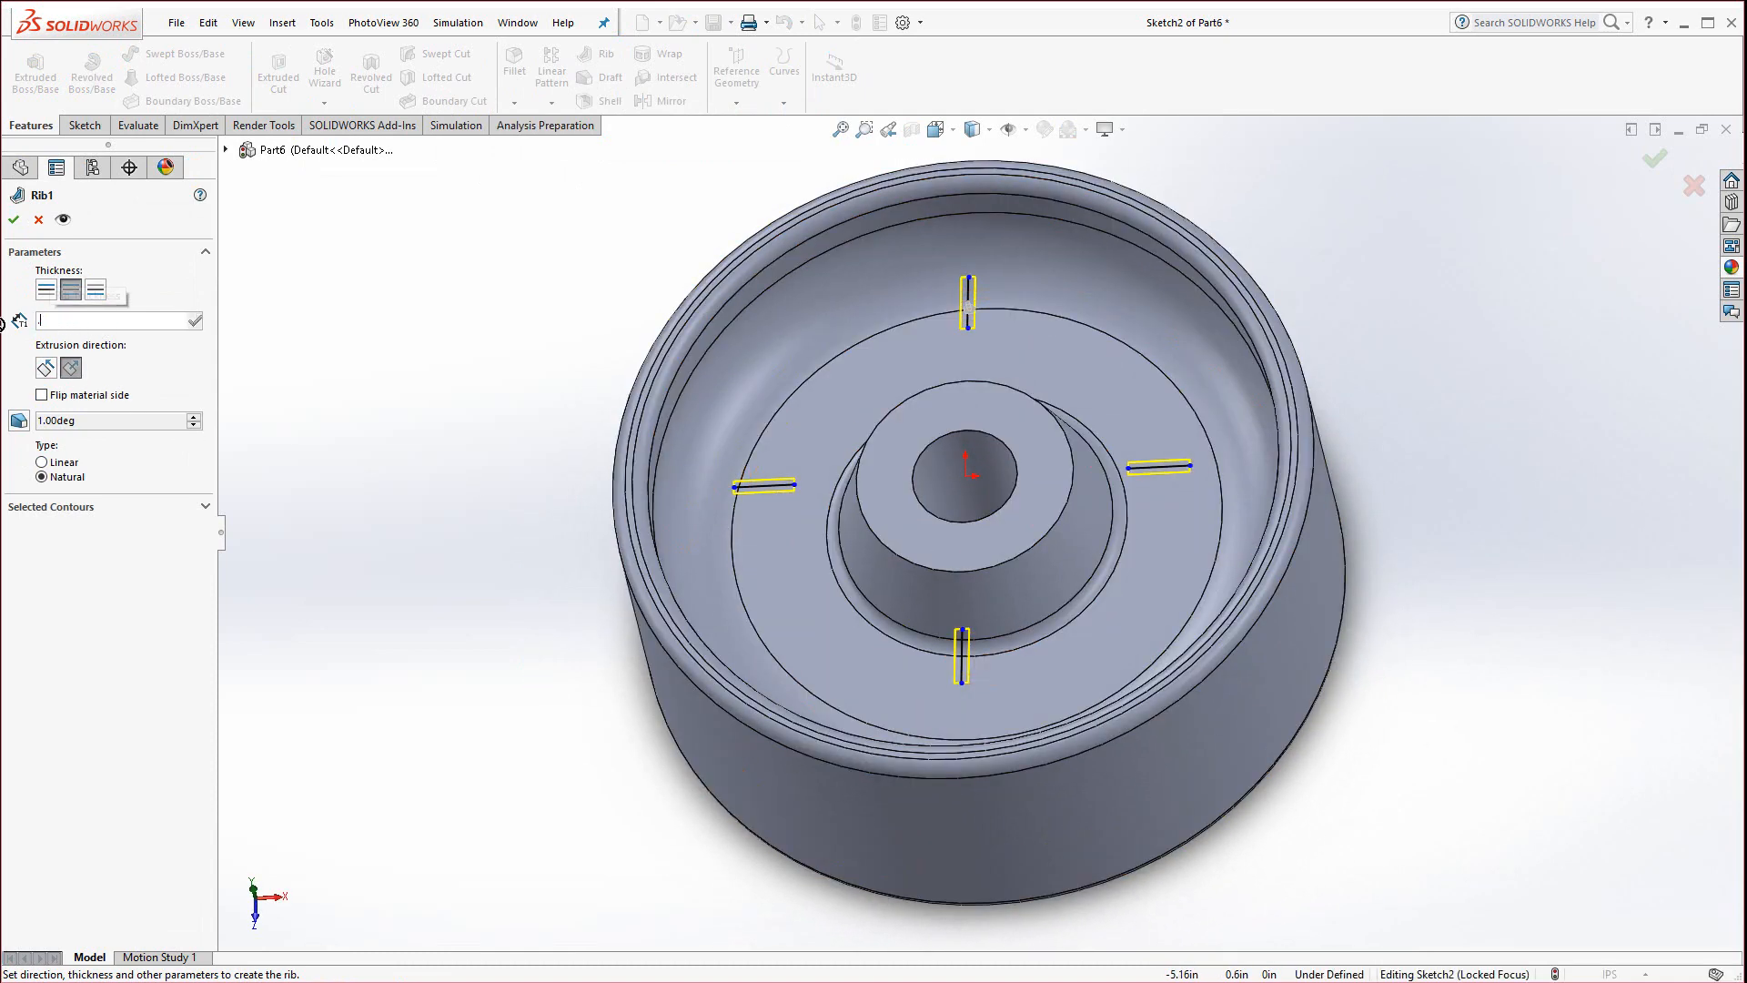
key("Return")
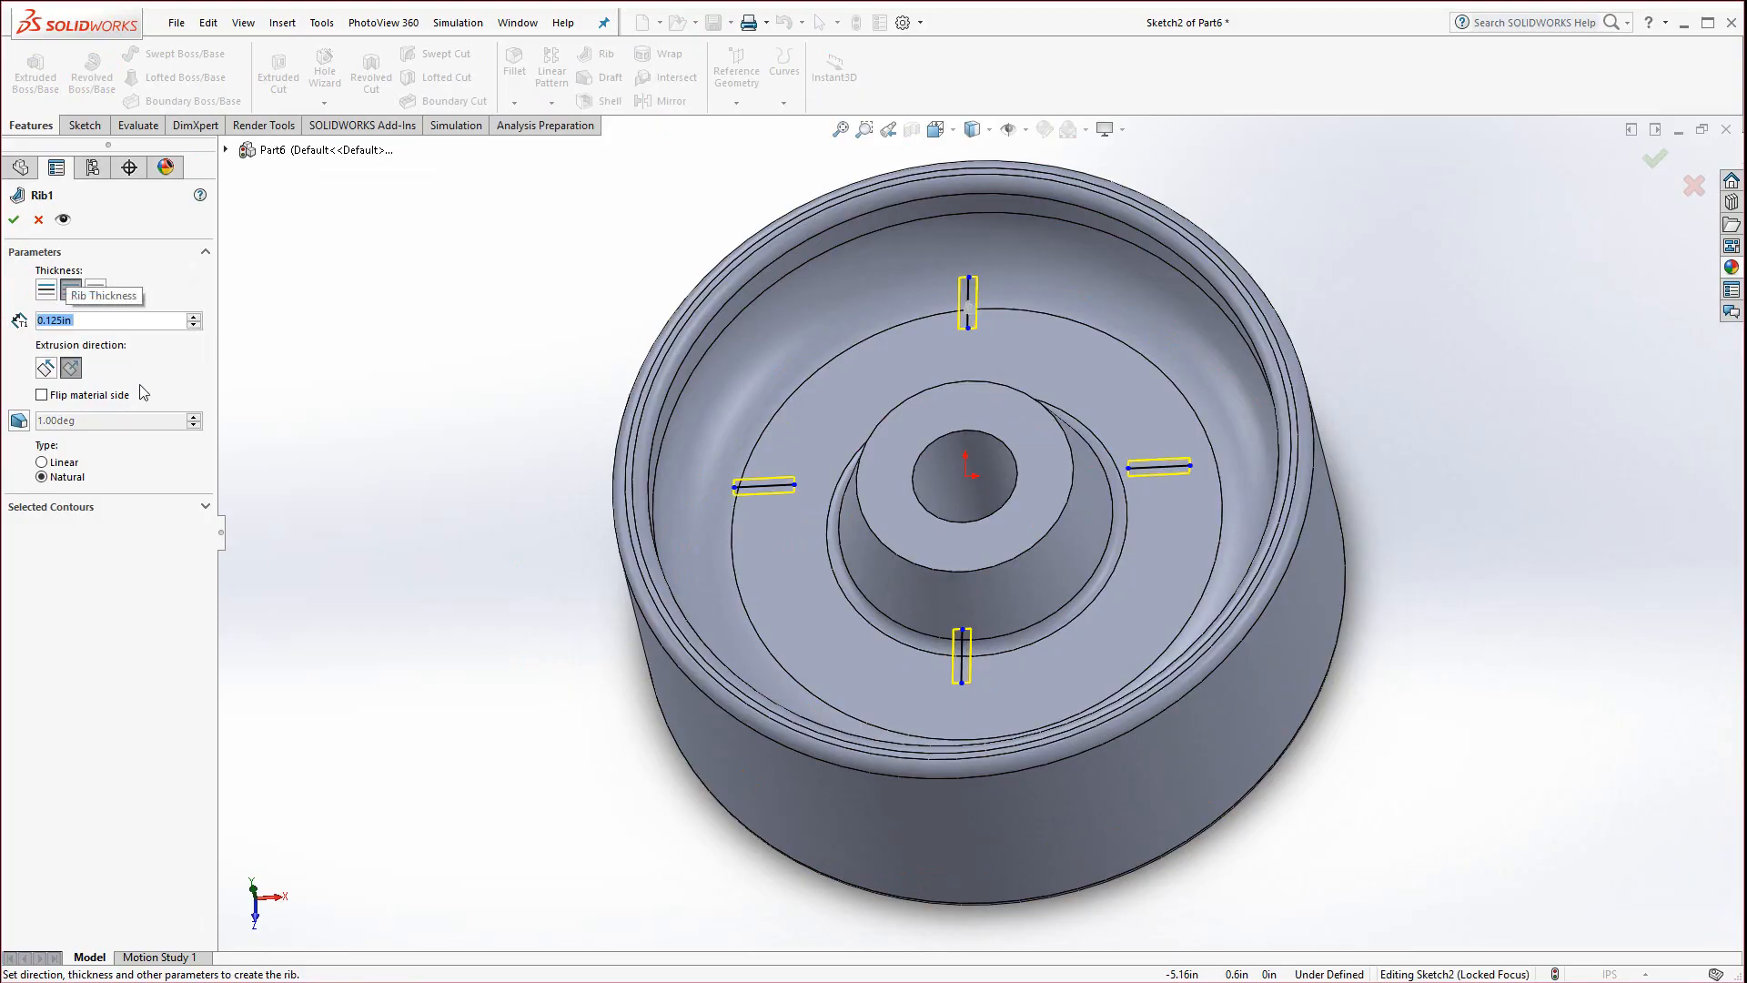
Enable outward draft on the ribs, adjust the draft angle and complete the four-spoke Rib feature
left_click(21, 420)
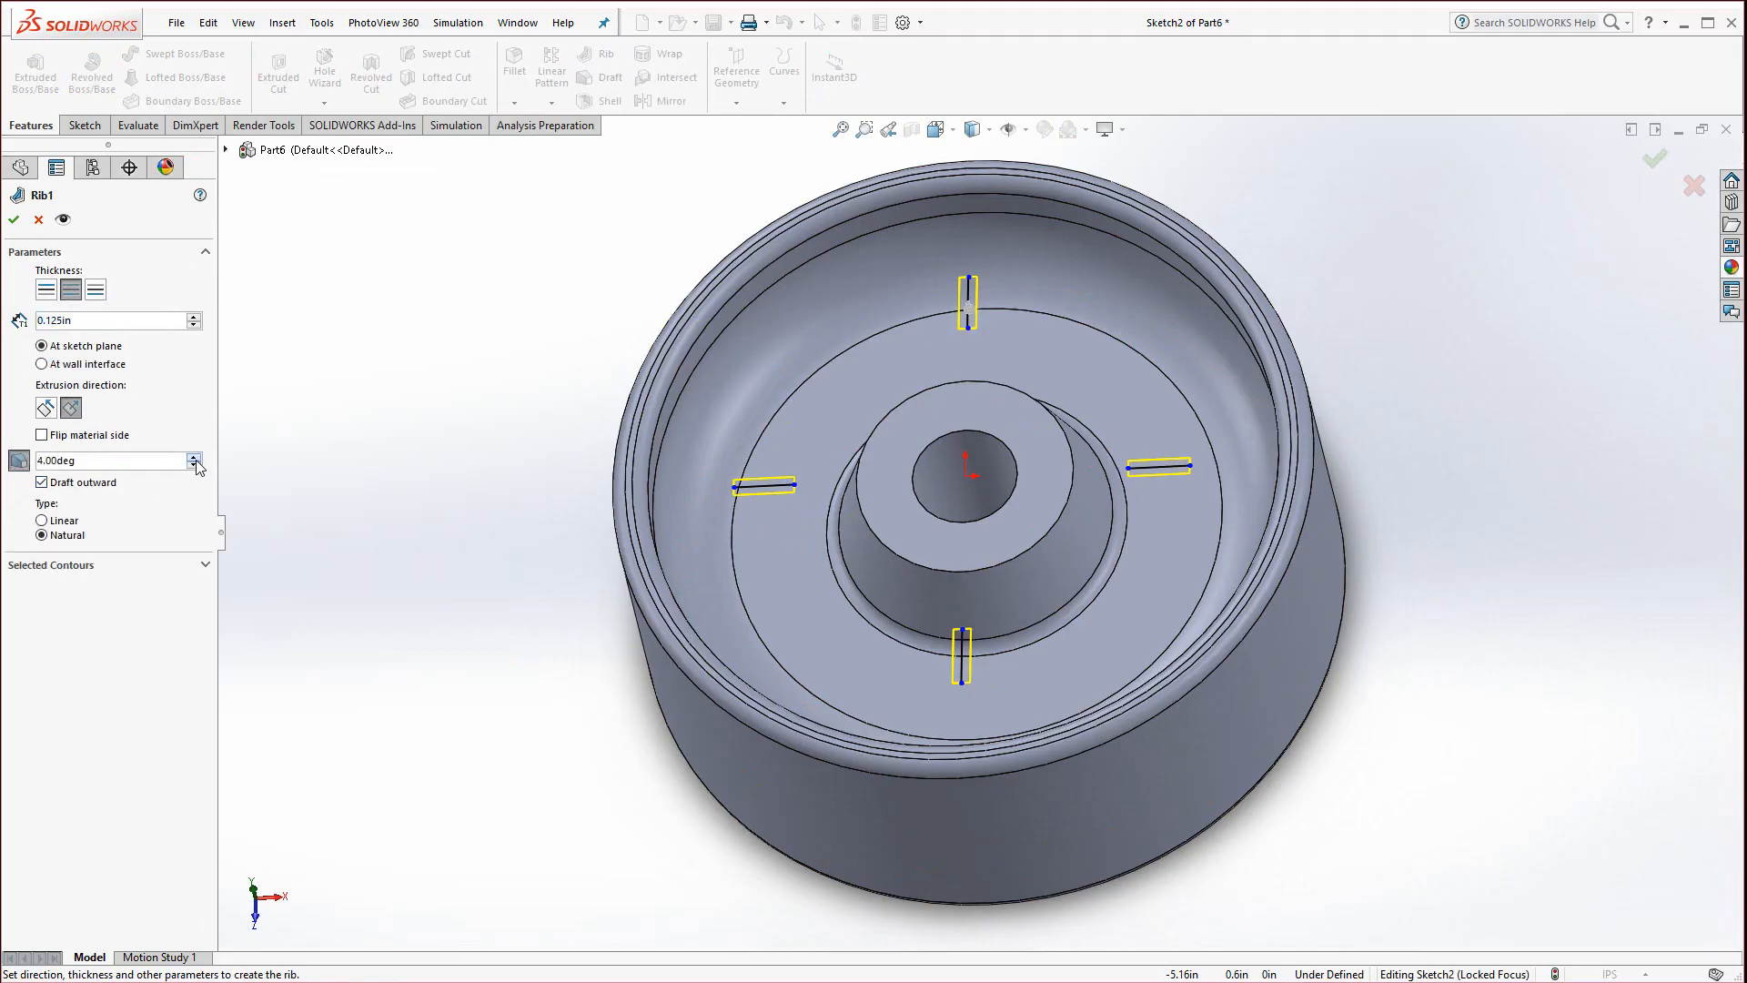
left_click(194, 457)
left_click(14, 222)
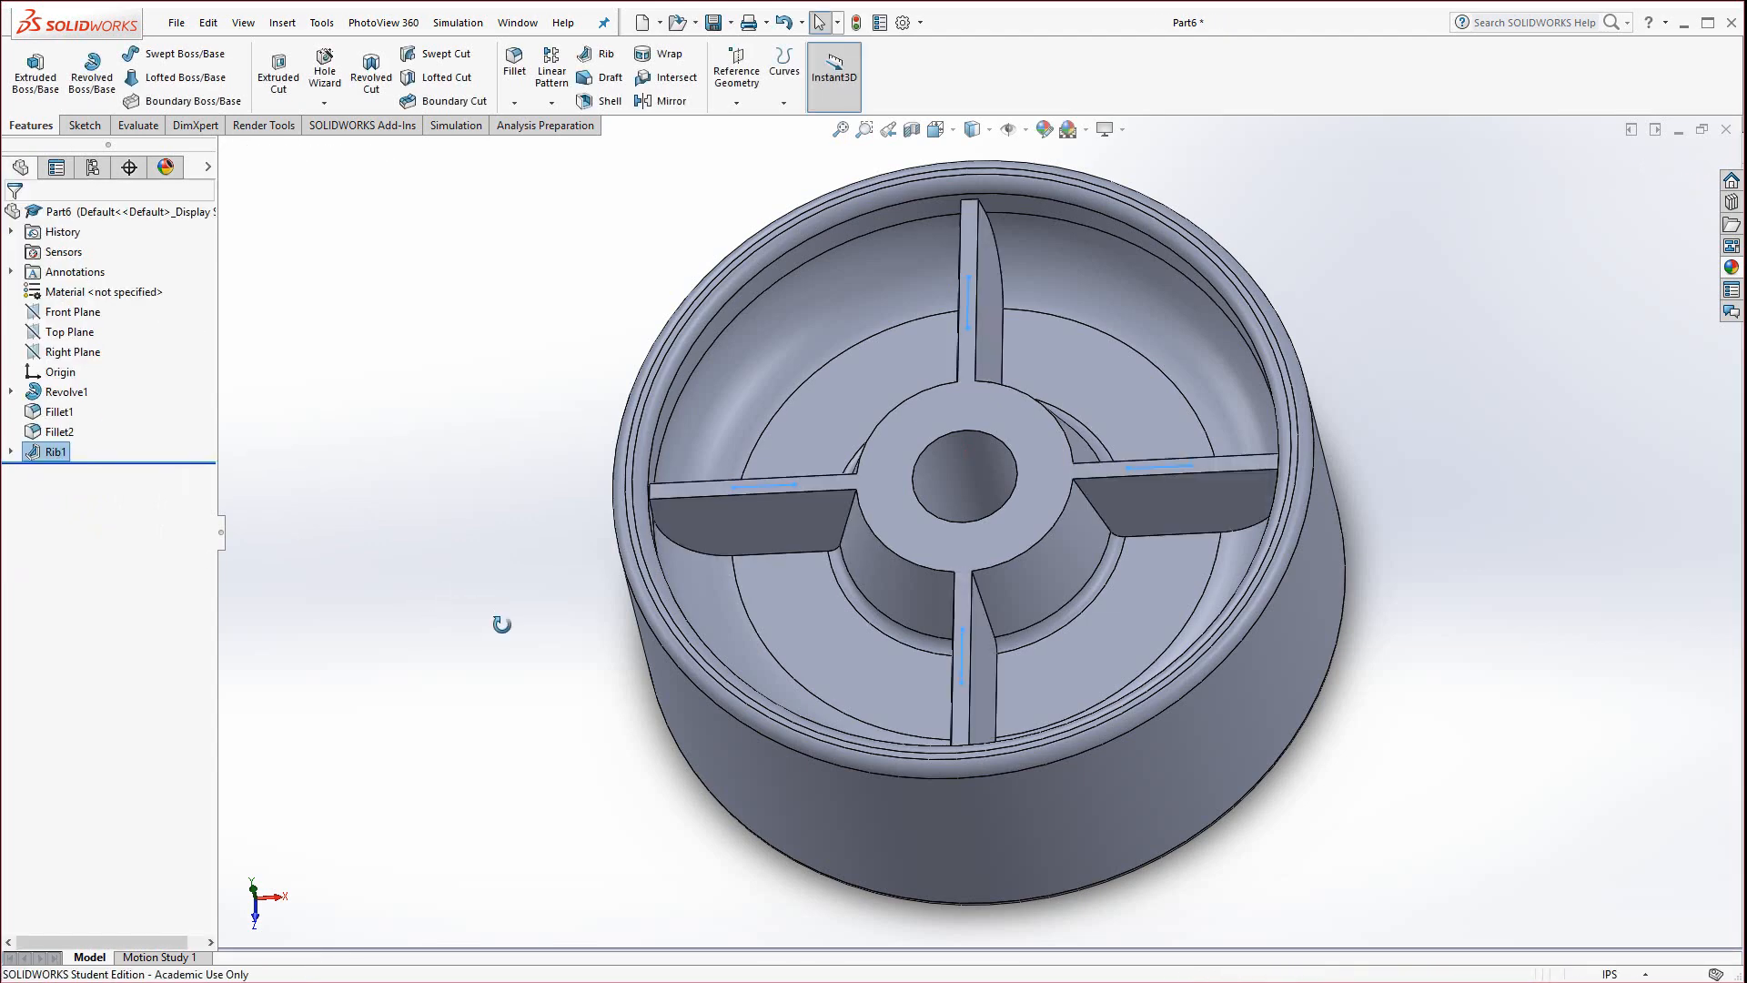
middle_click_drag(510, 742, 509, 583)
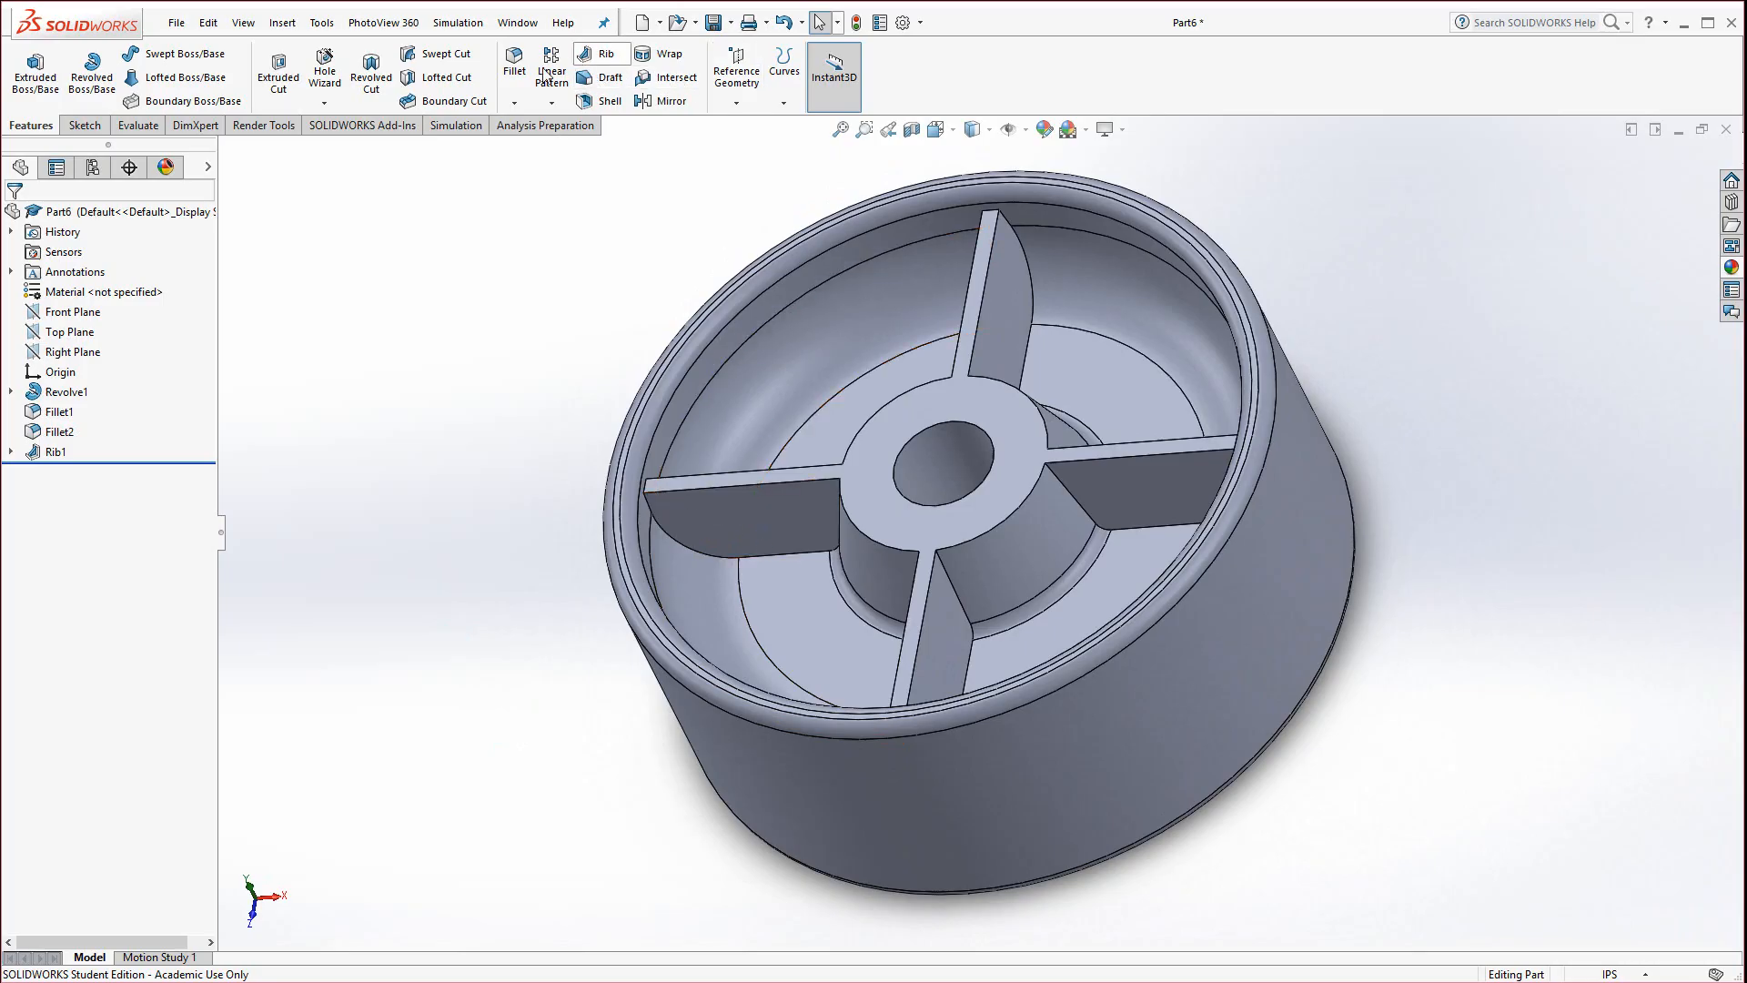
left_click(514, 66)
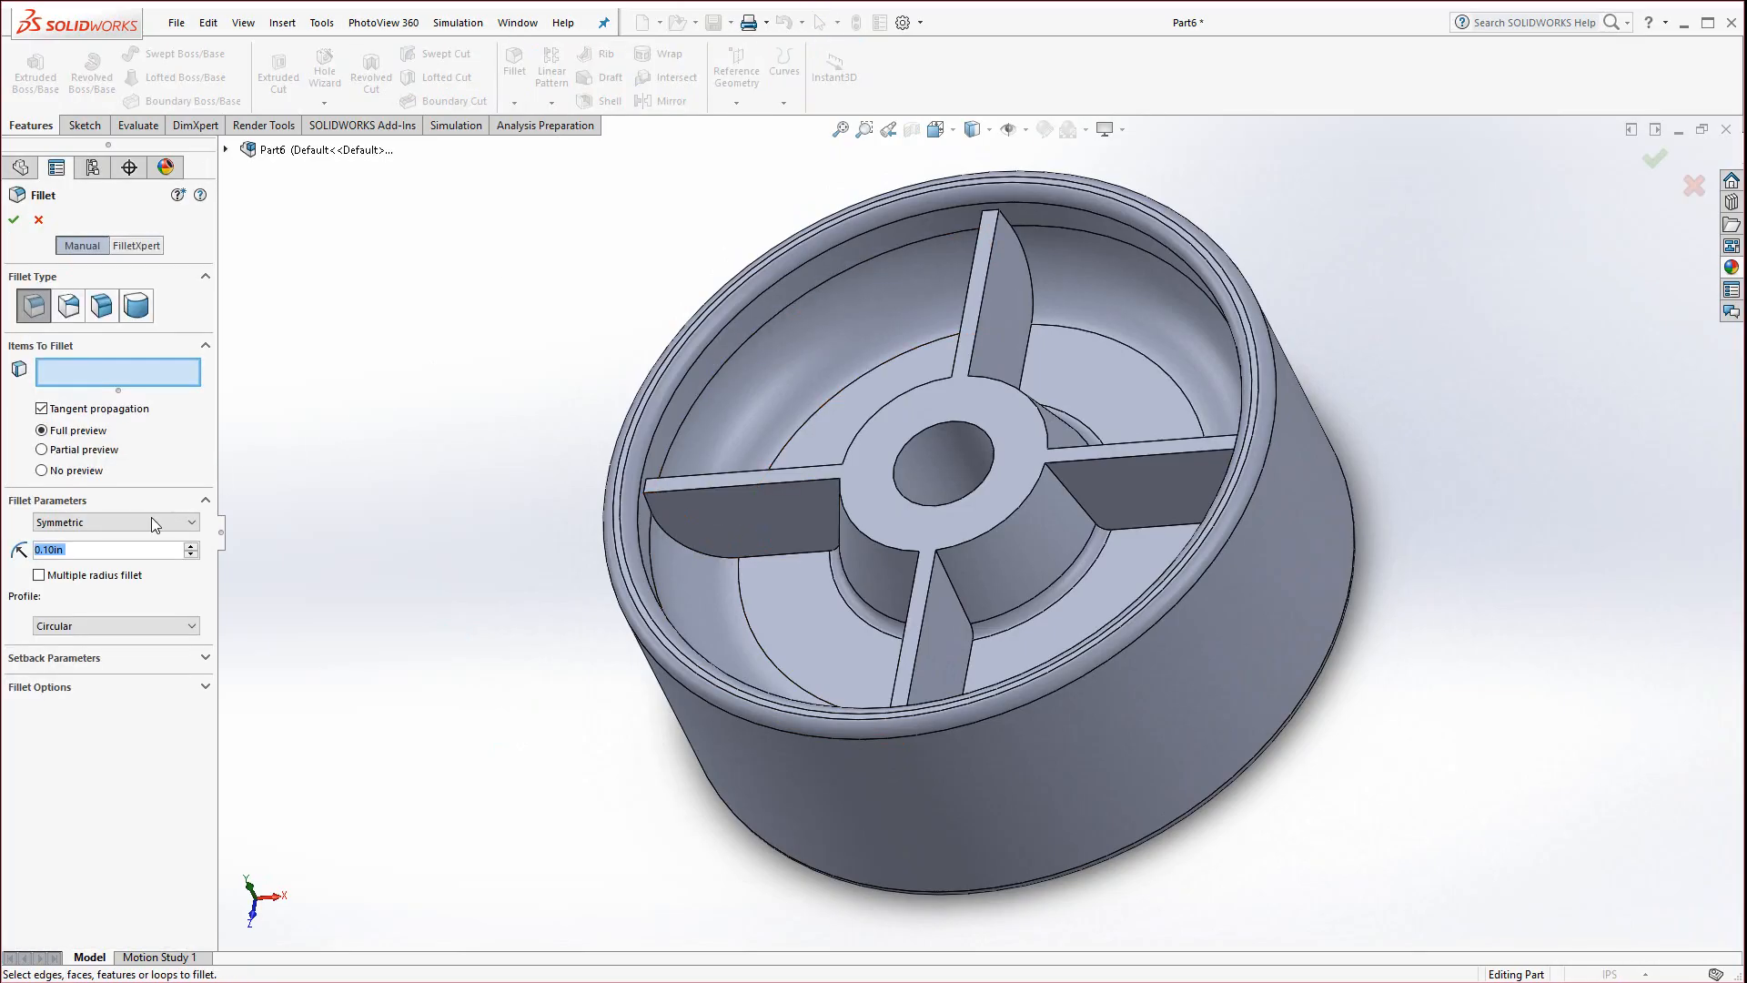
left_click(102, 551)
left_click(790, 593)
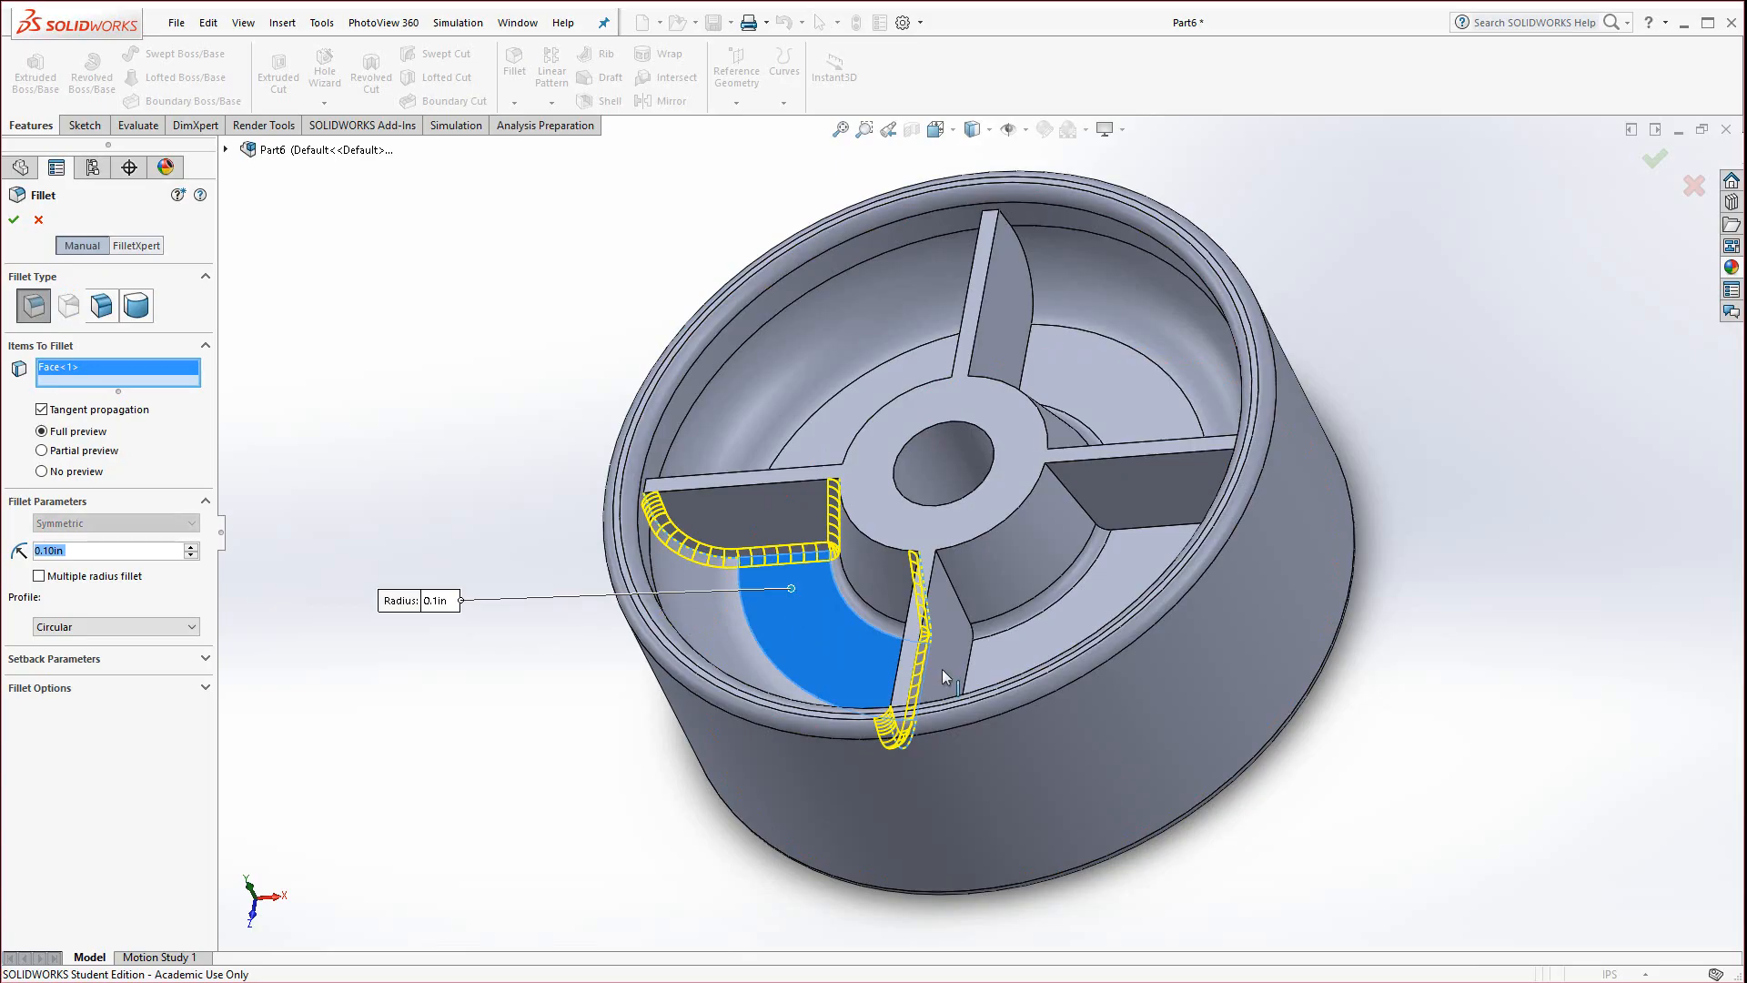
left_click(1141, 558)
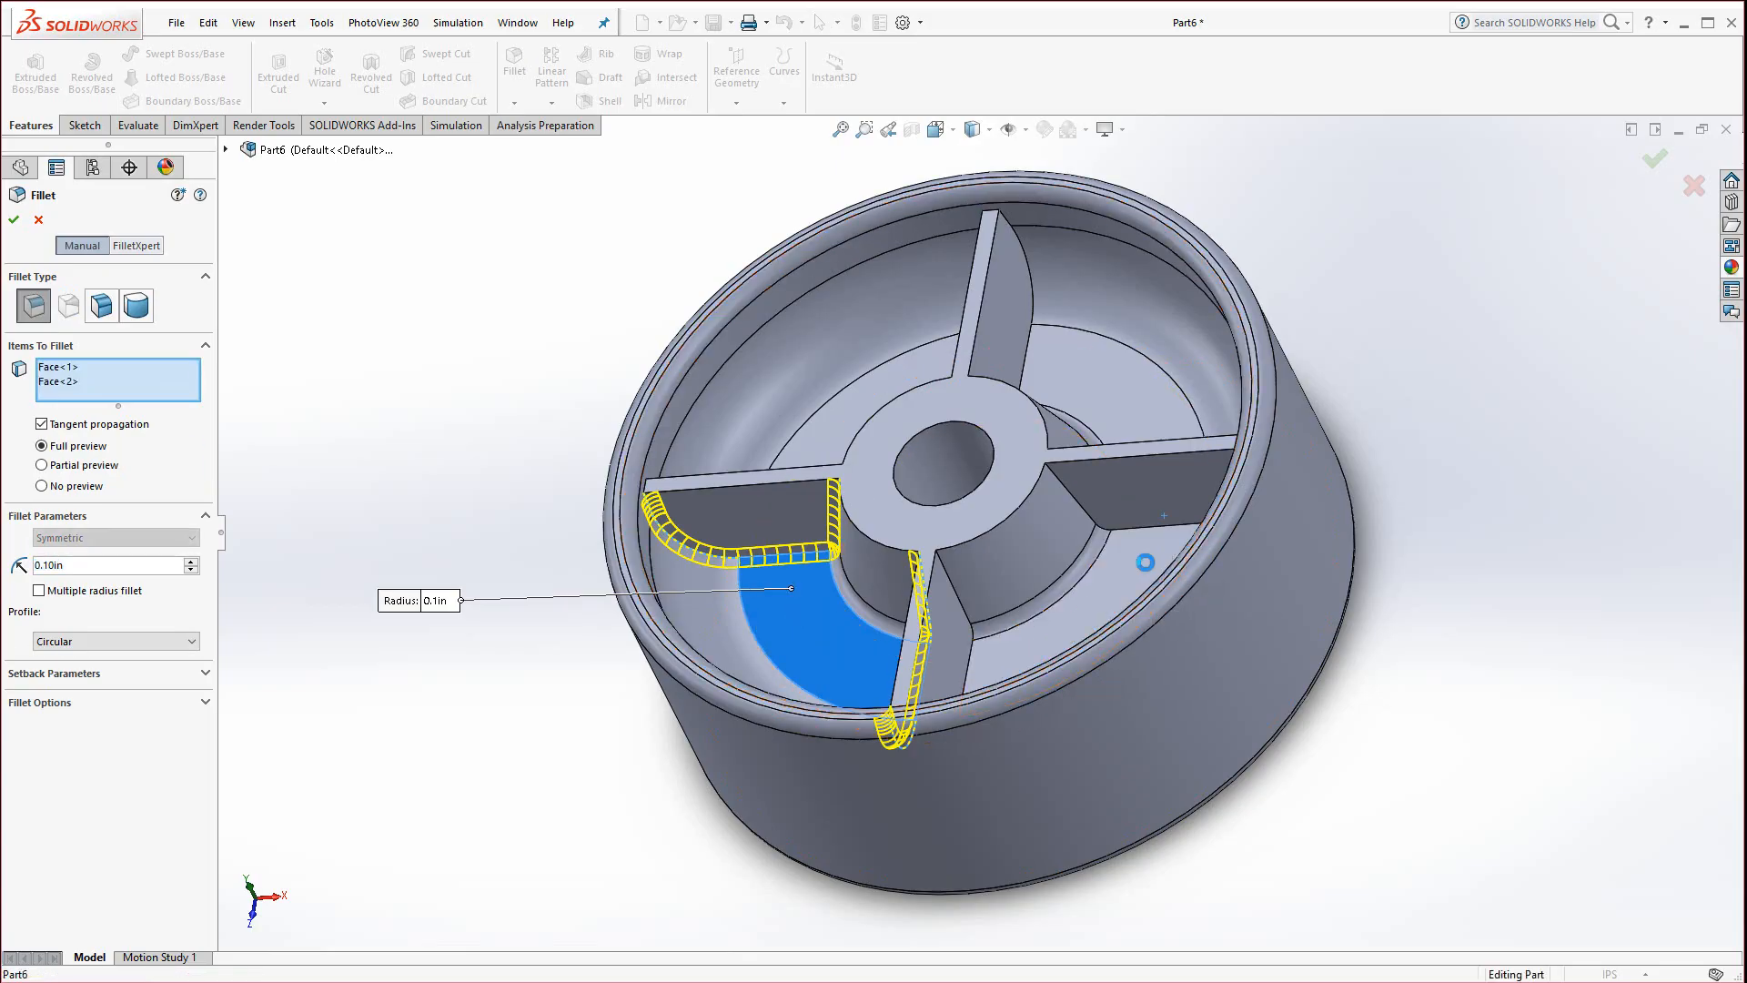
left_click(1121, 402)
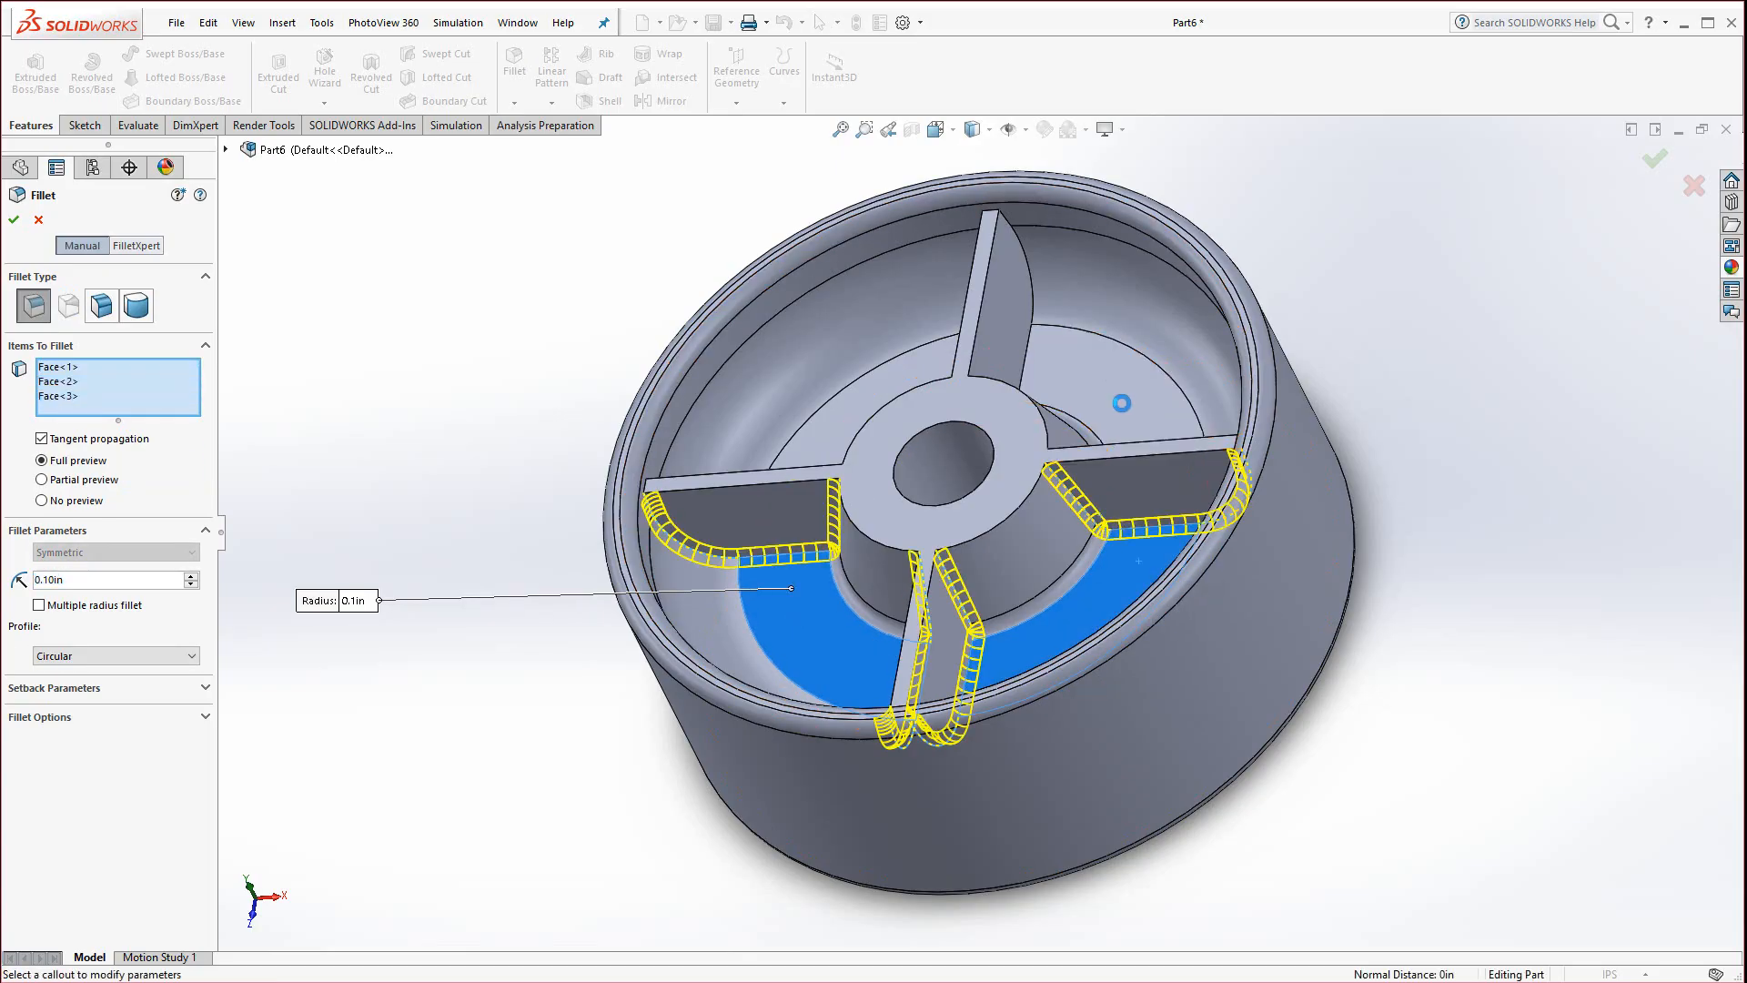
left_click(819, 422)
mouse_move(912, 579)
middle_mouse_down()
mouse_move(686, 553)
mouse_move(644, 511)
mouse_move(866, 585)
mouse_move(900, 570)
middle_mouse_up()
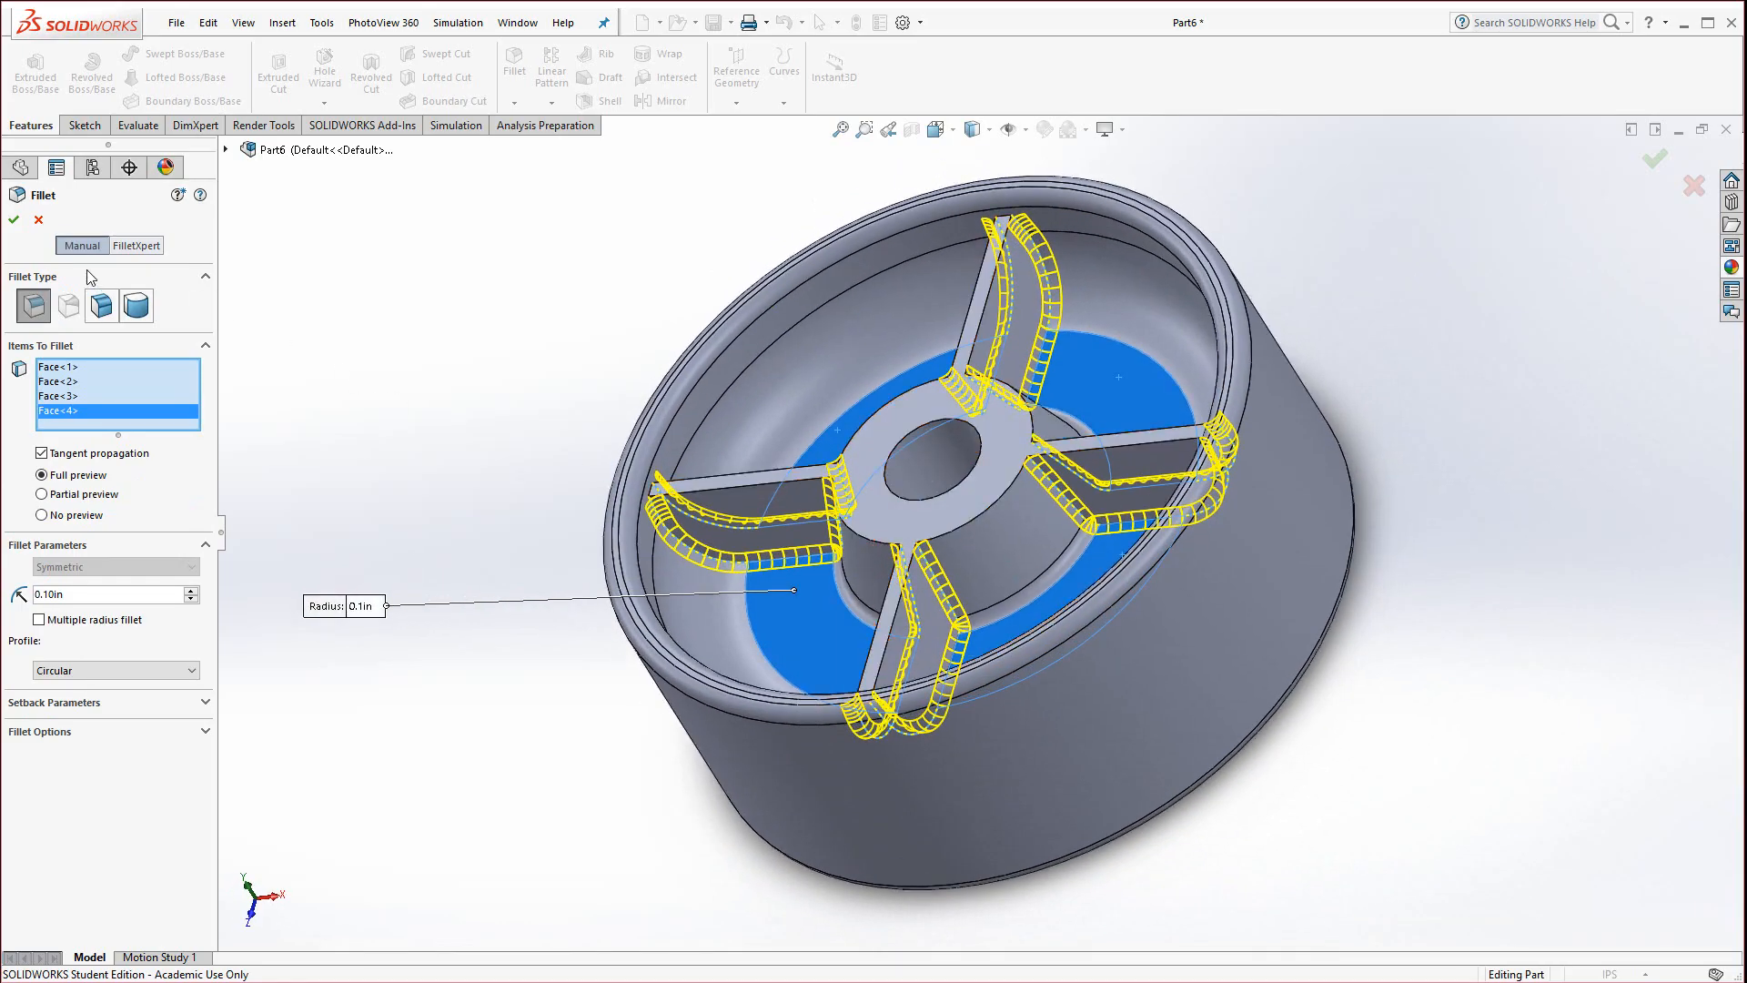
left_click(39, 221)
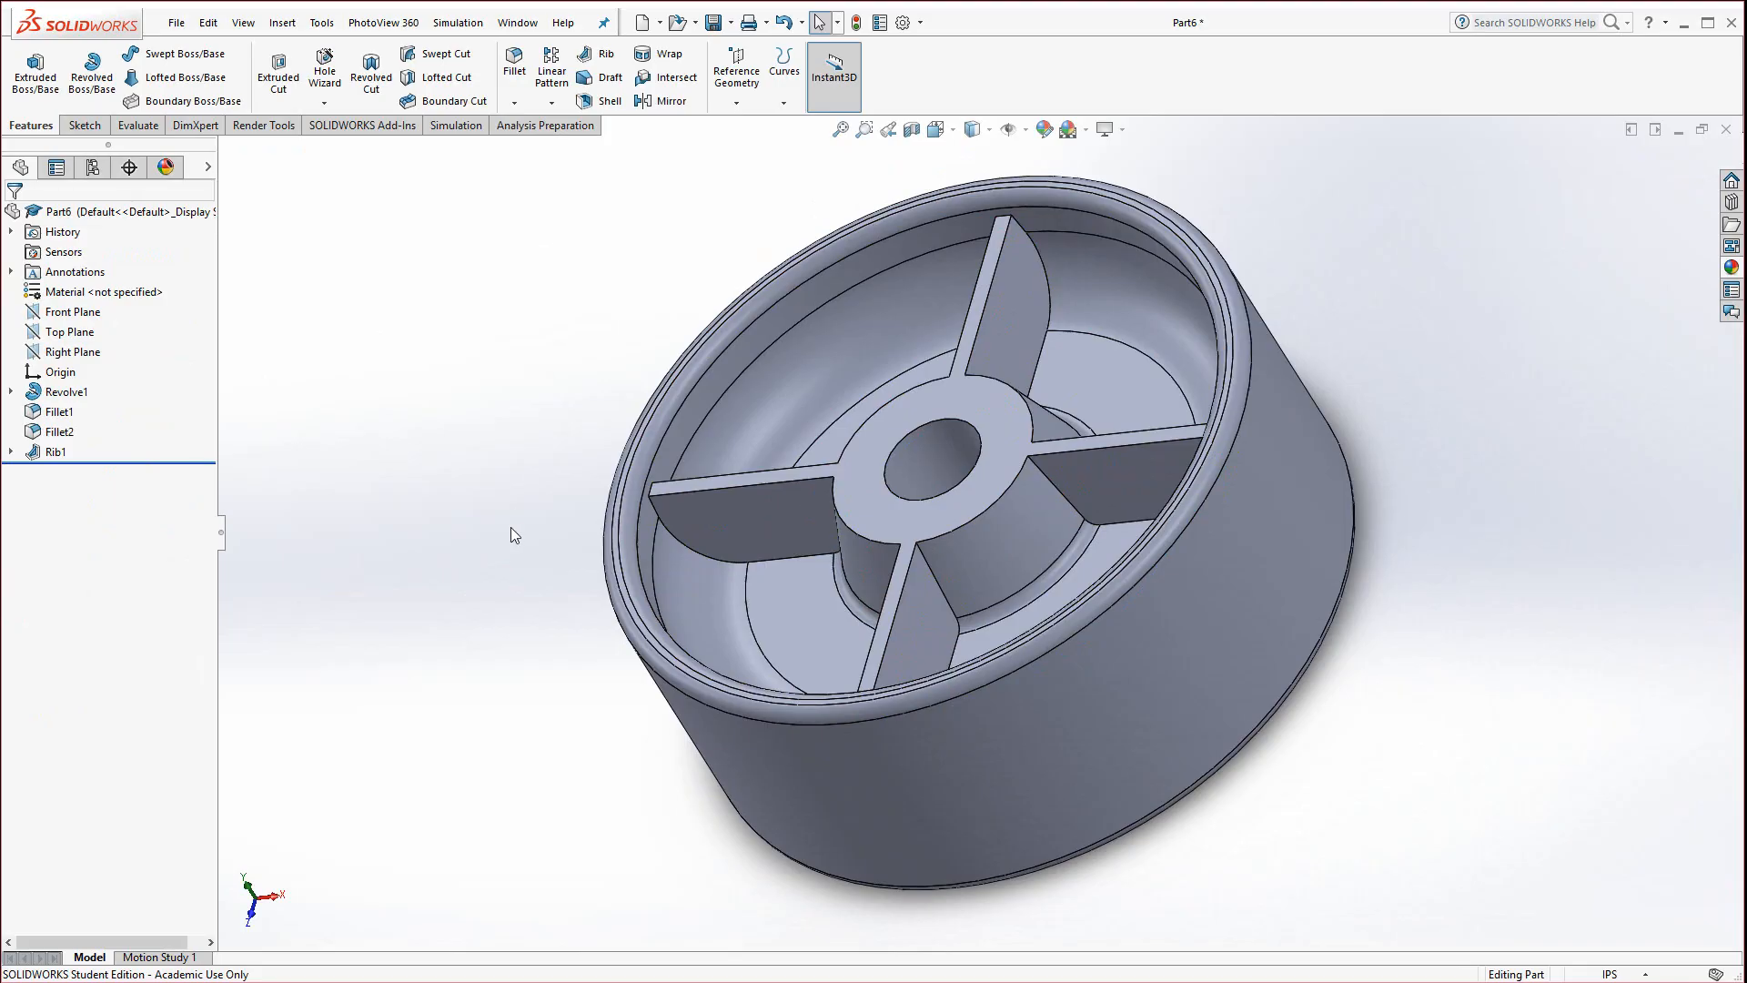
middle_click_drag(511, 529, 531, 439)
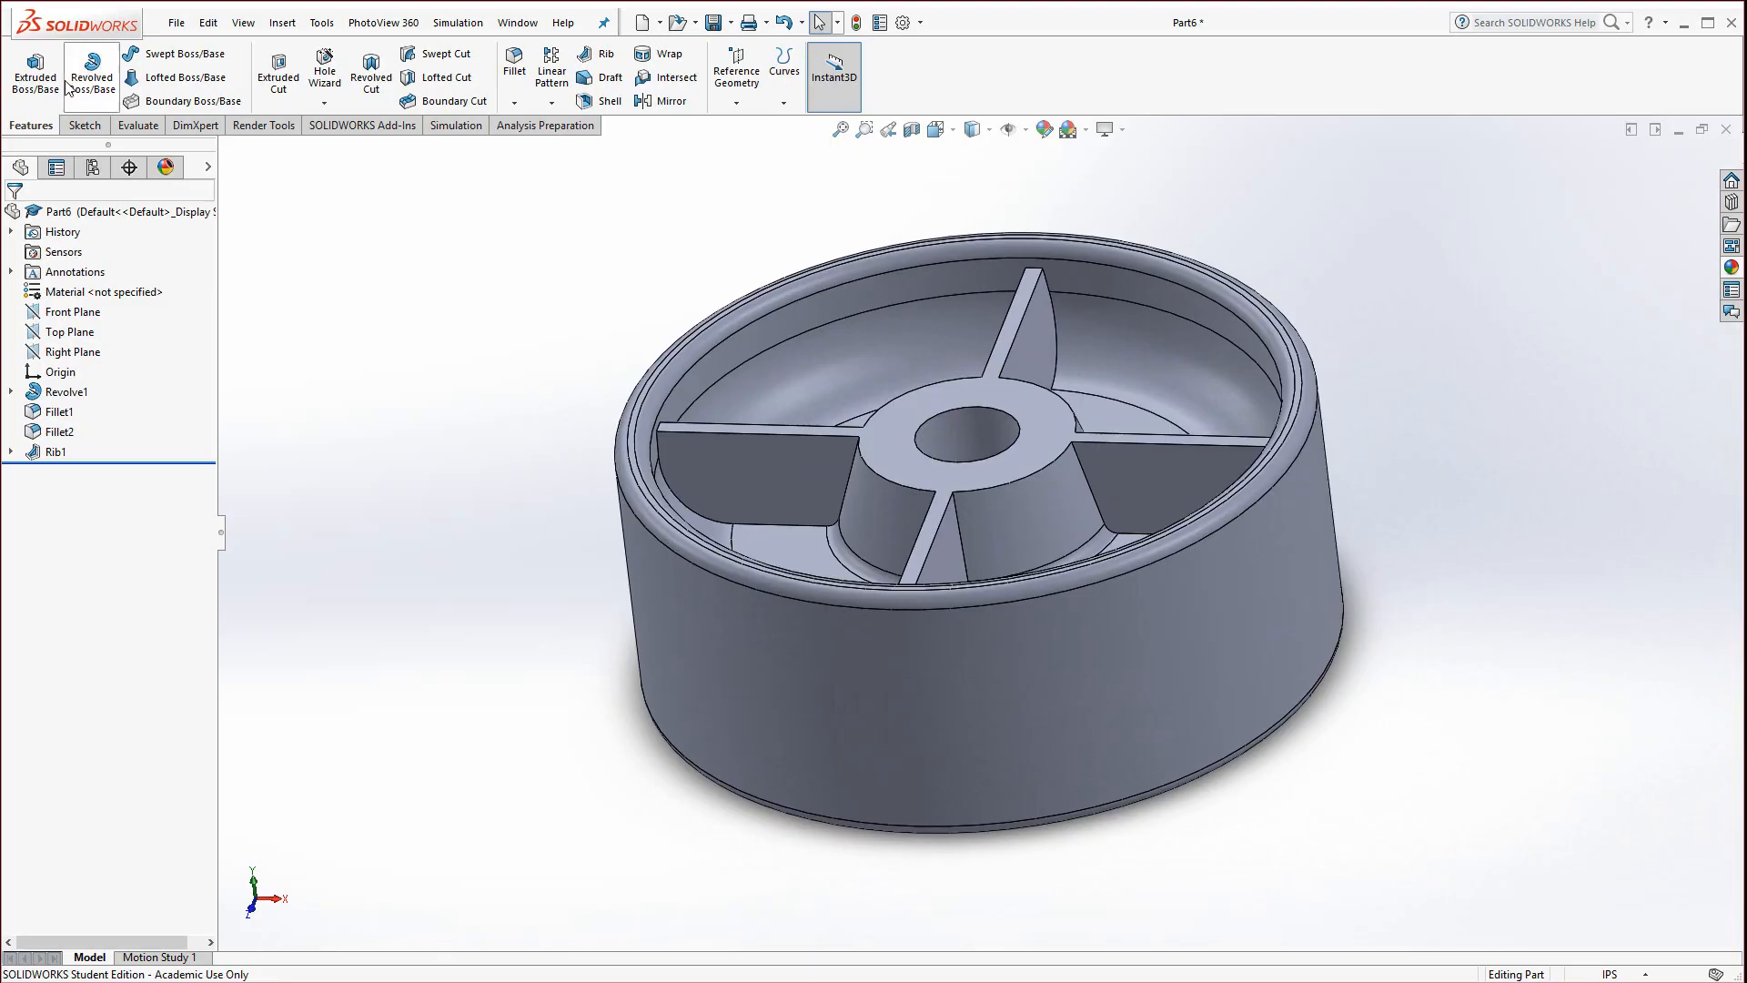
left_click(86, 127)
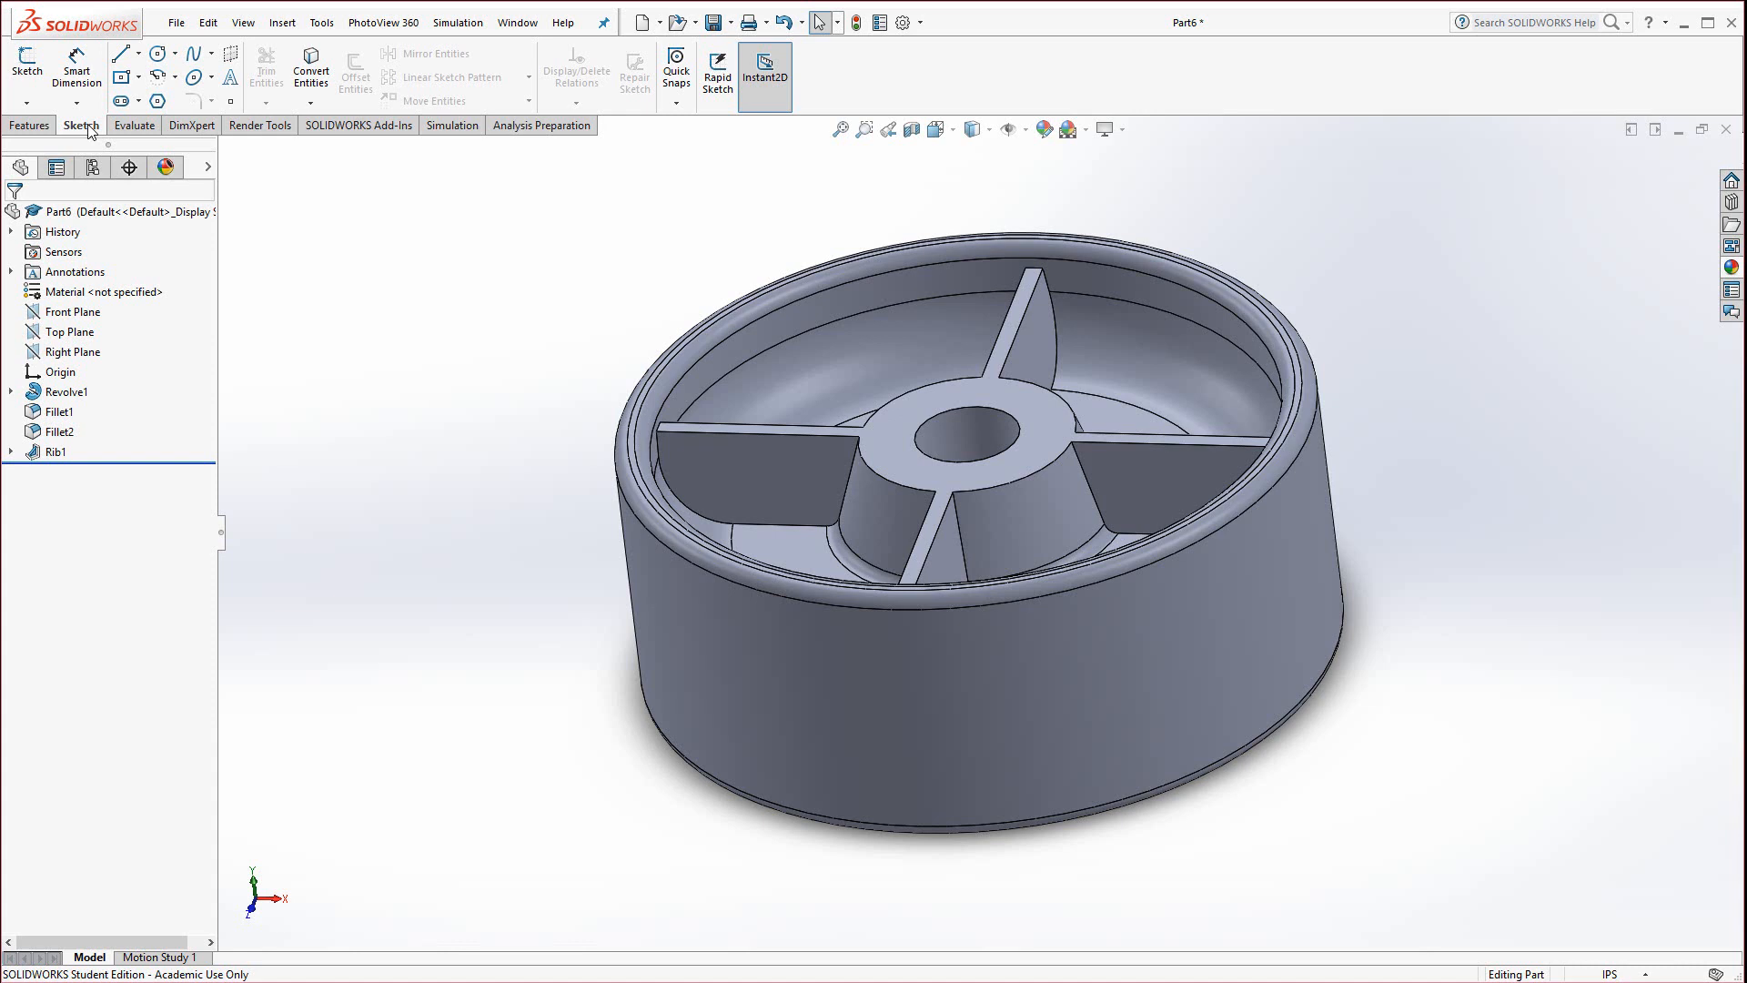
left_click(35, 127)
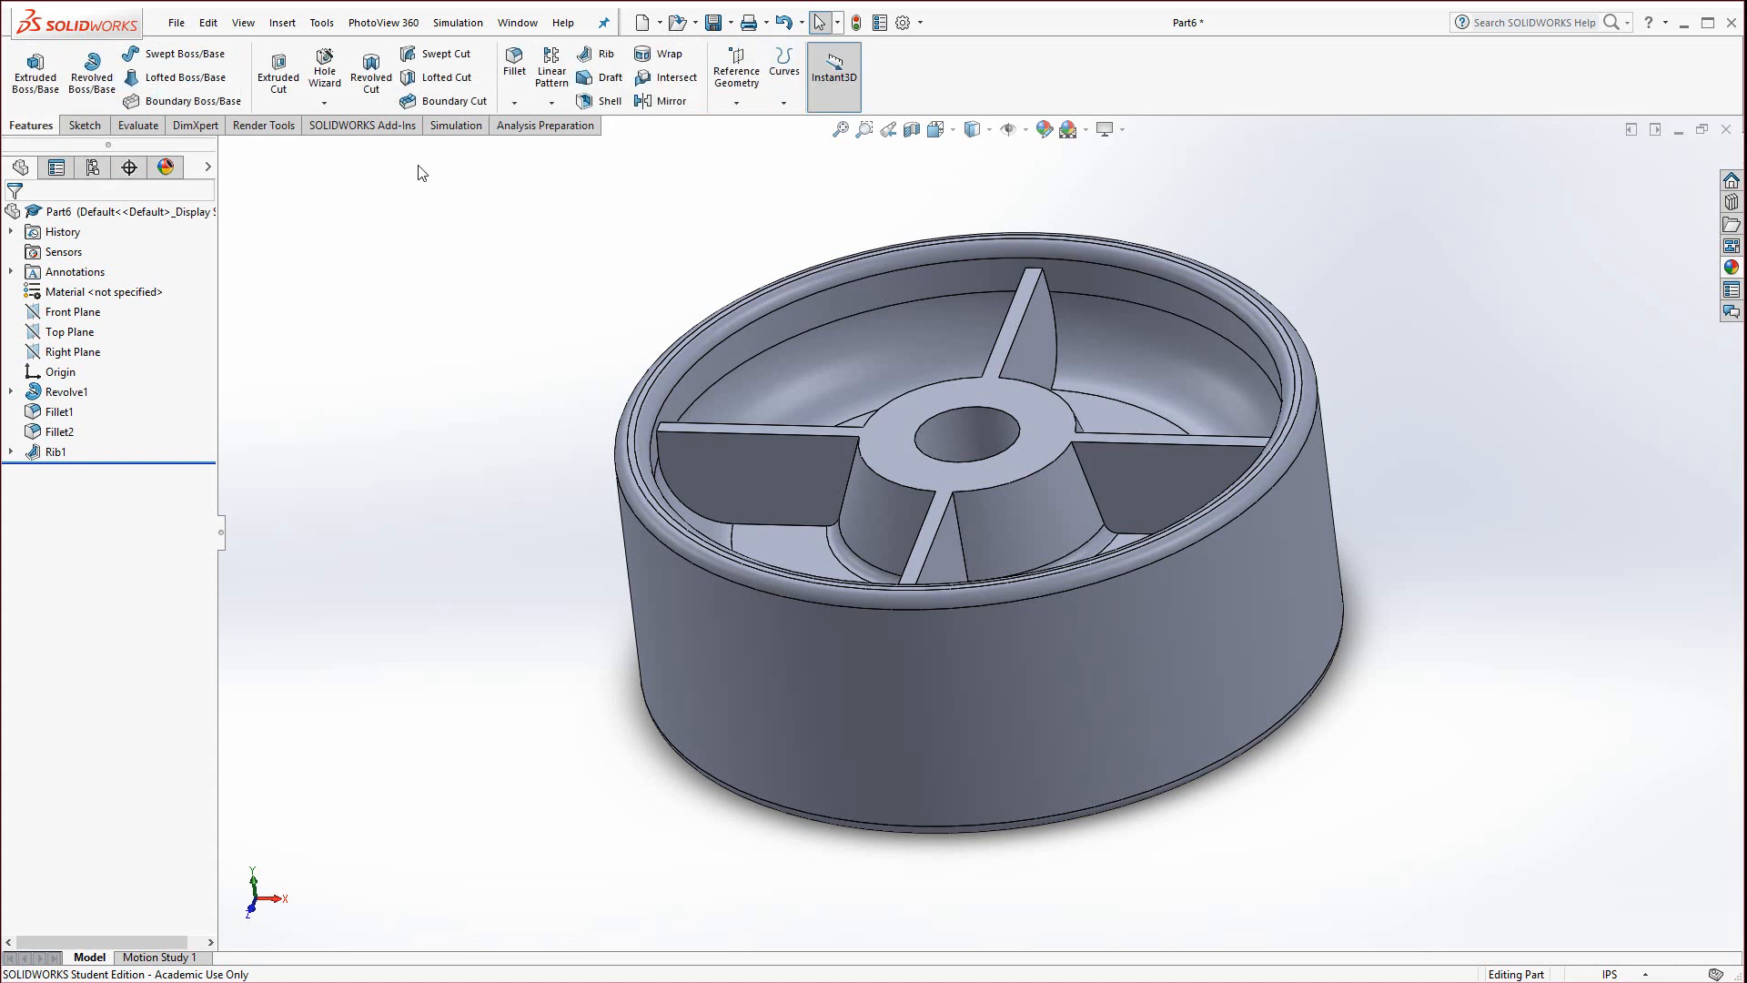
mouse_move(370, 483)
middle_mouse_down()
mouse_move(416, 428)
mouse_move(377, 507)
middle_mouse_up()
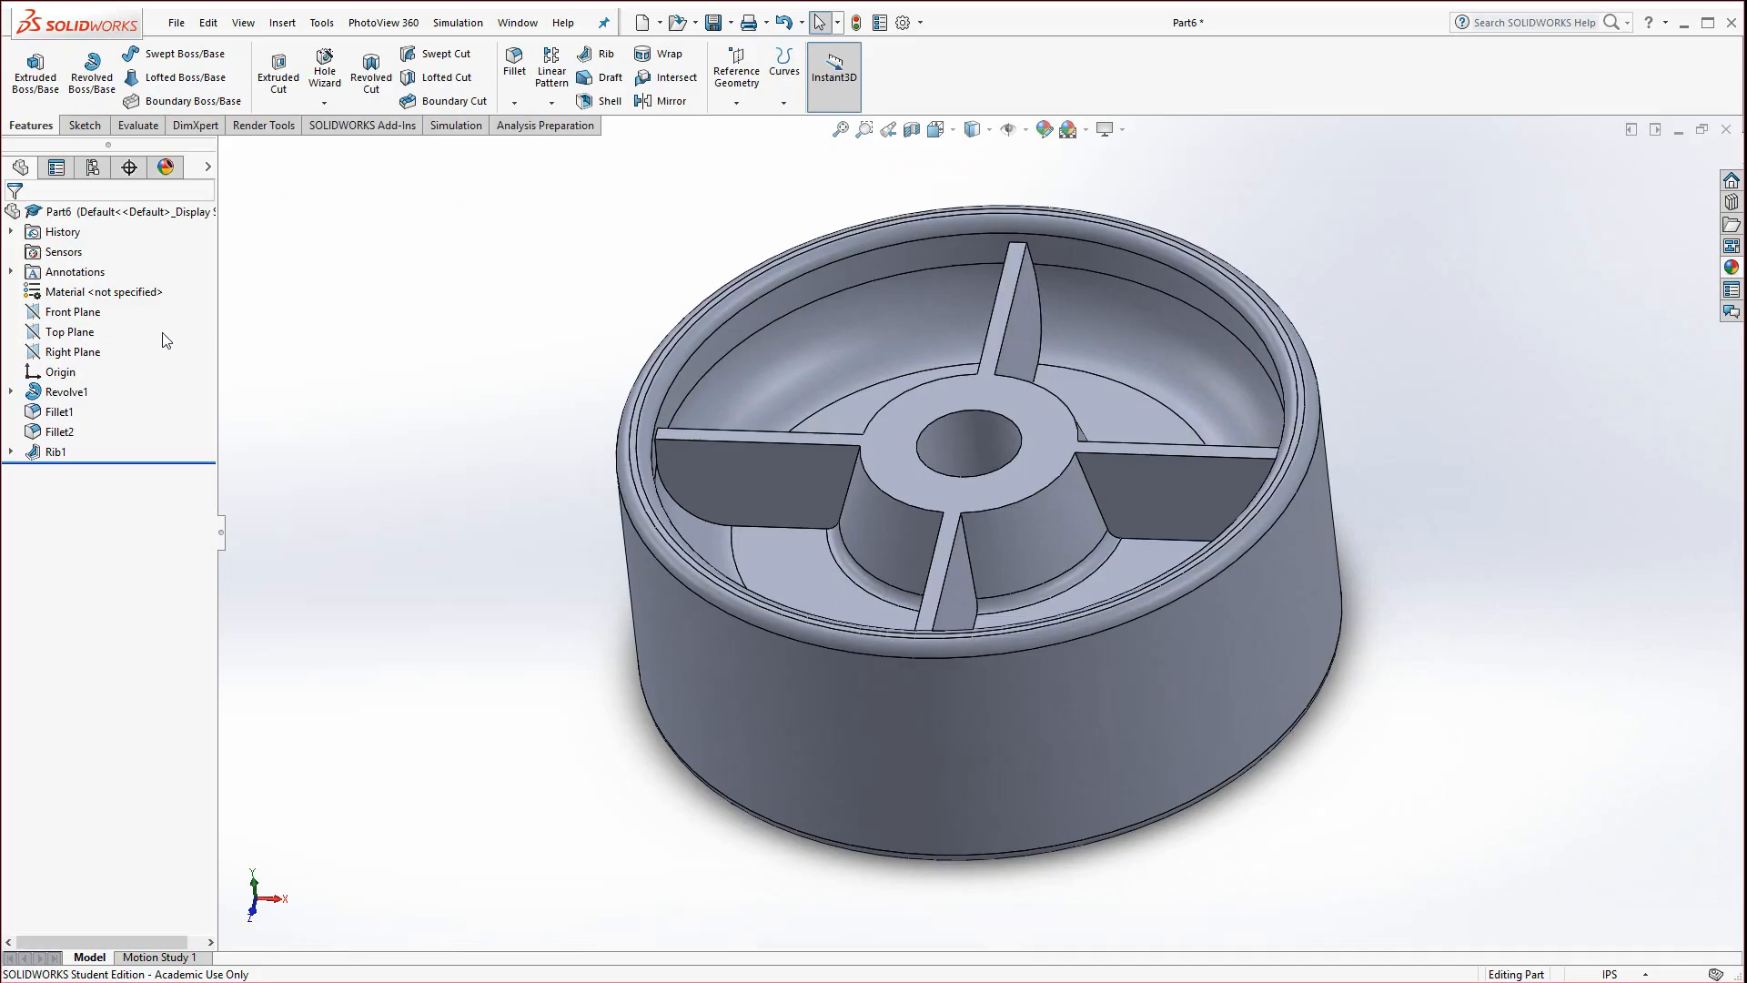
Mirror the four-spoke rib feature about the Top Plane to the opposite side of the wheel
left_click(64, 336)
mouse_move(441, 597)
middle_mouse_down()
mouse_move(472, 448)
mouse_move(460, 398)
mouse_move(429, 575)
middle_mouse_up()
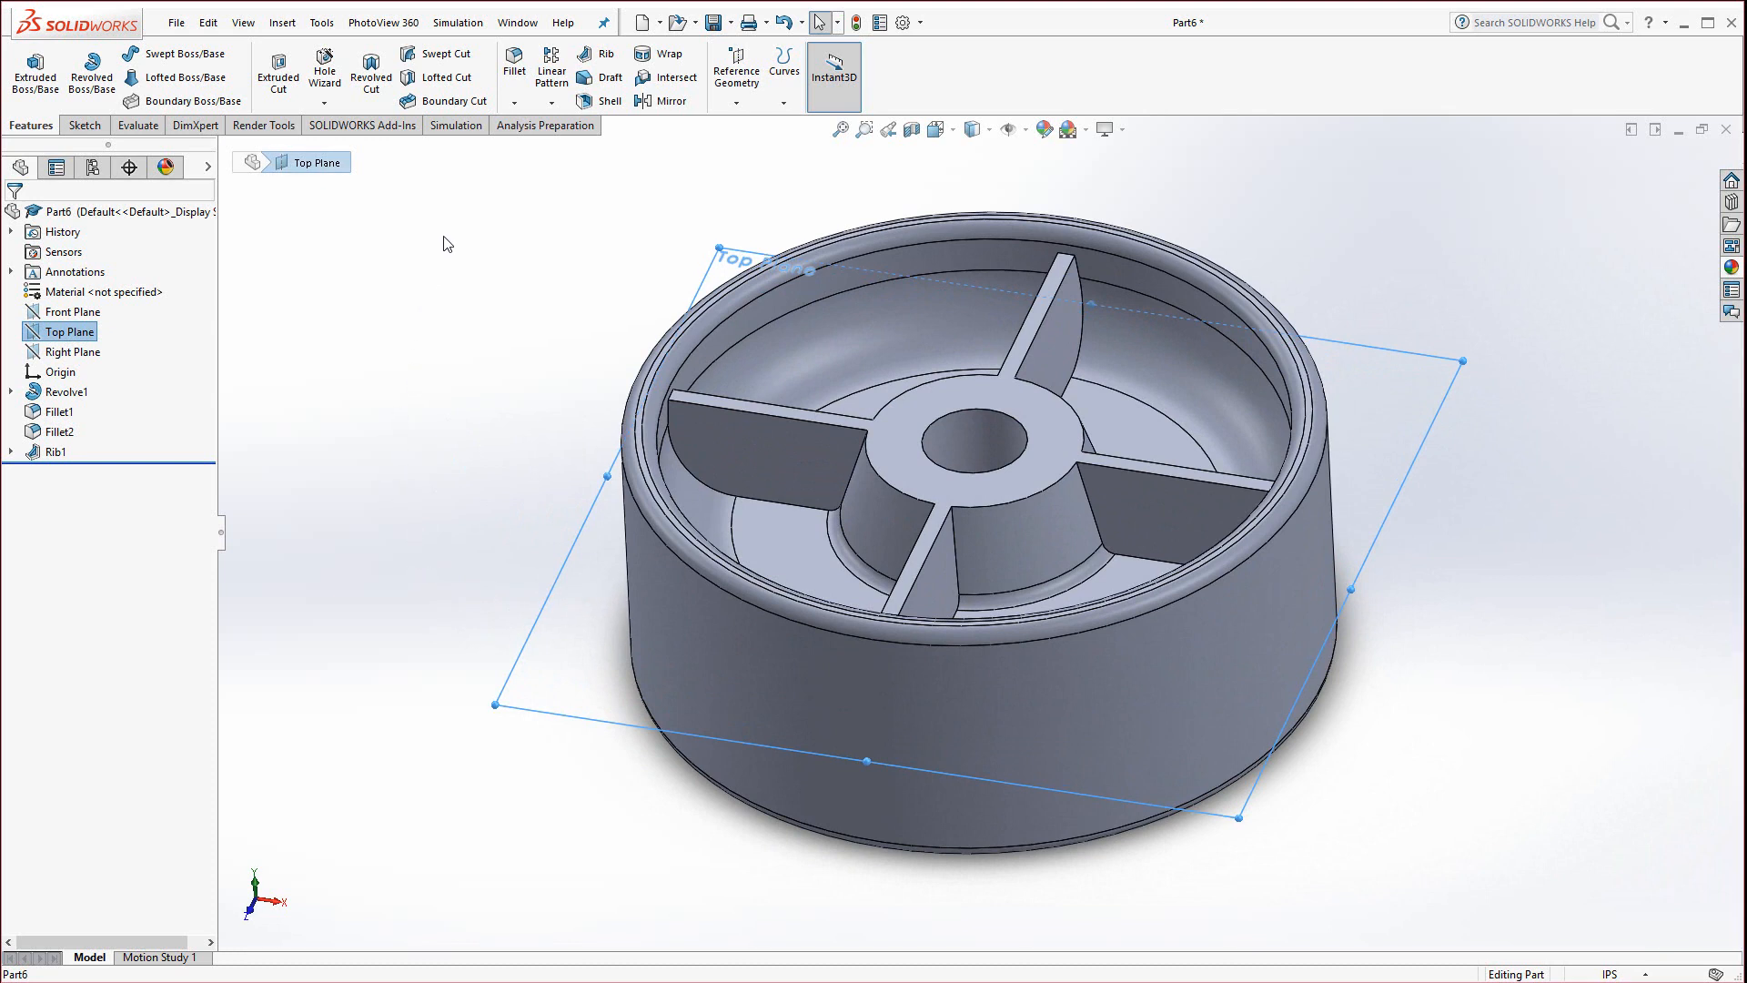
left_click(644, 103)
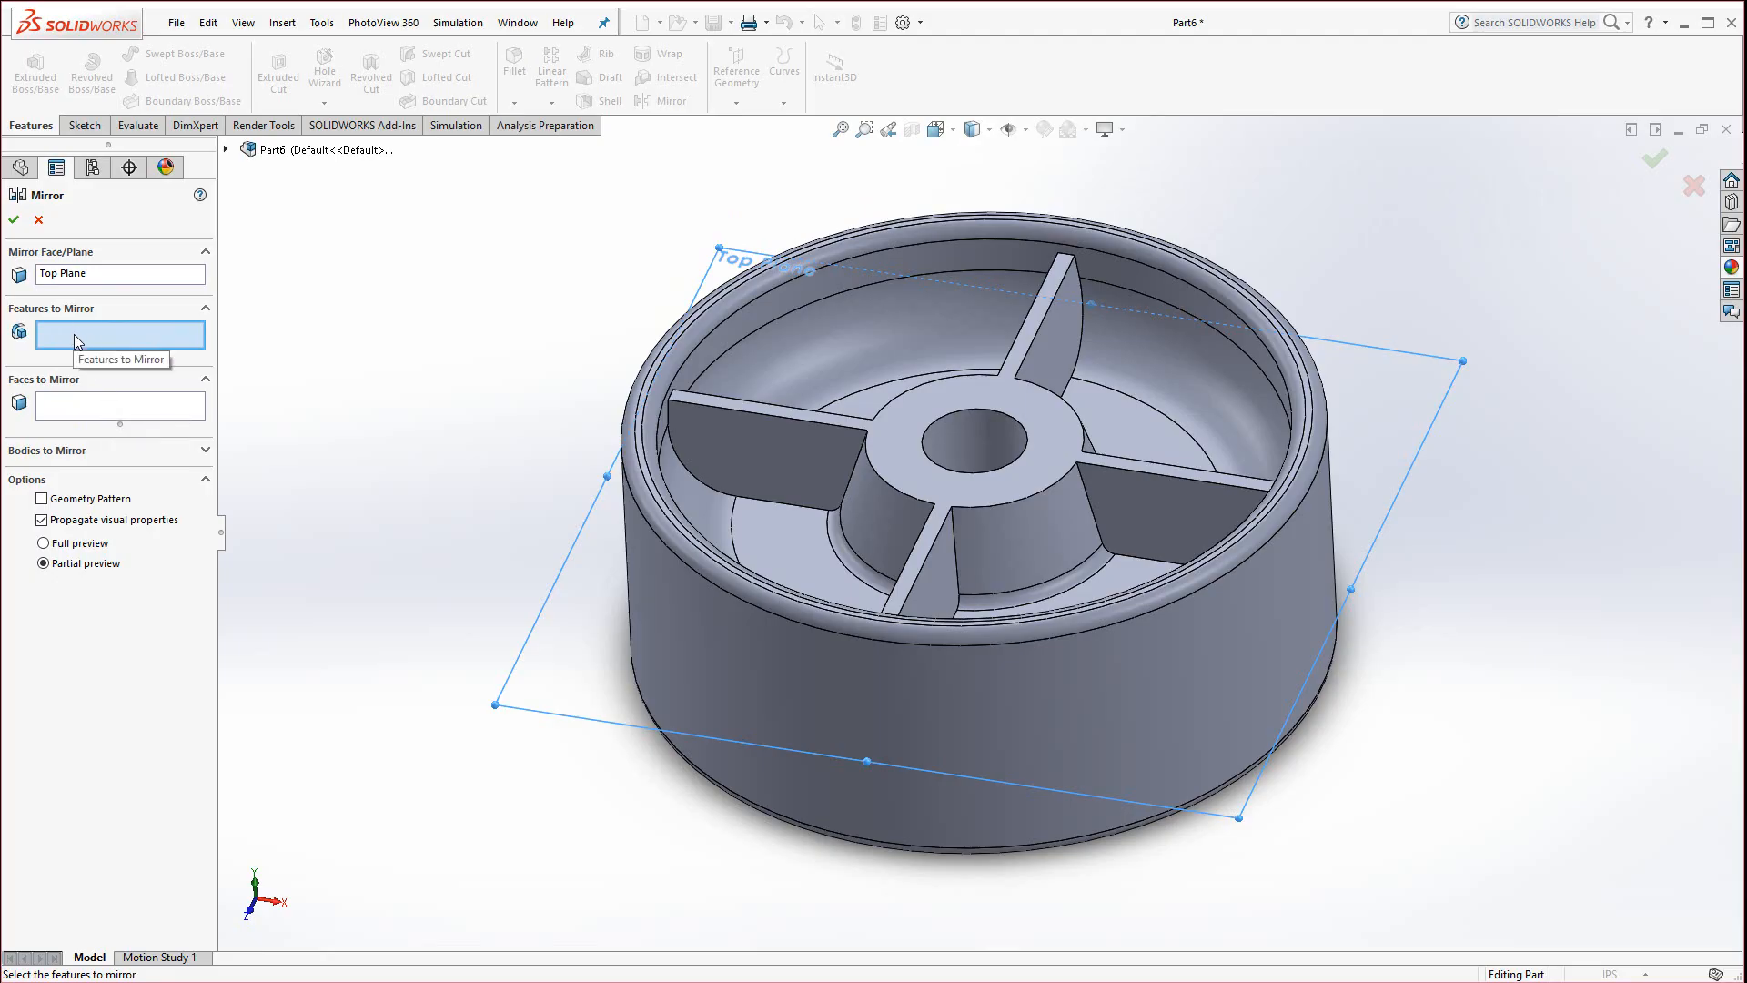
left_click(775, 462)
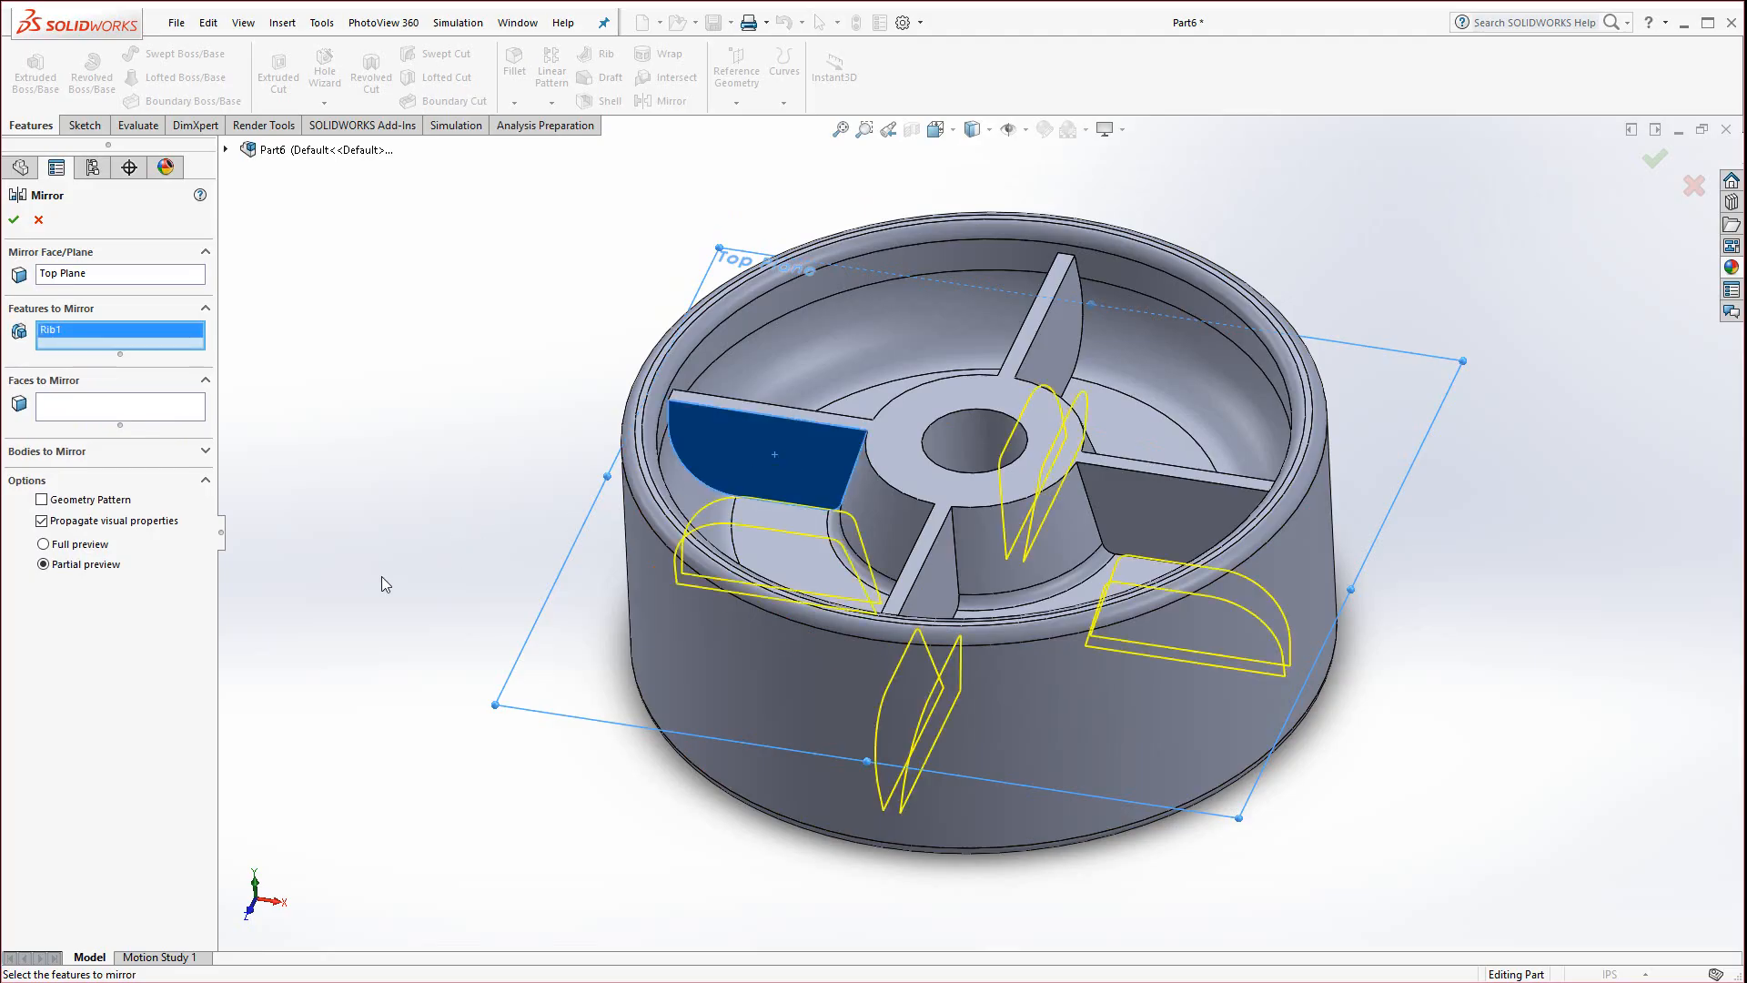
middle_click_drag(426, 523, 346, 495)
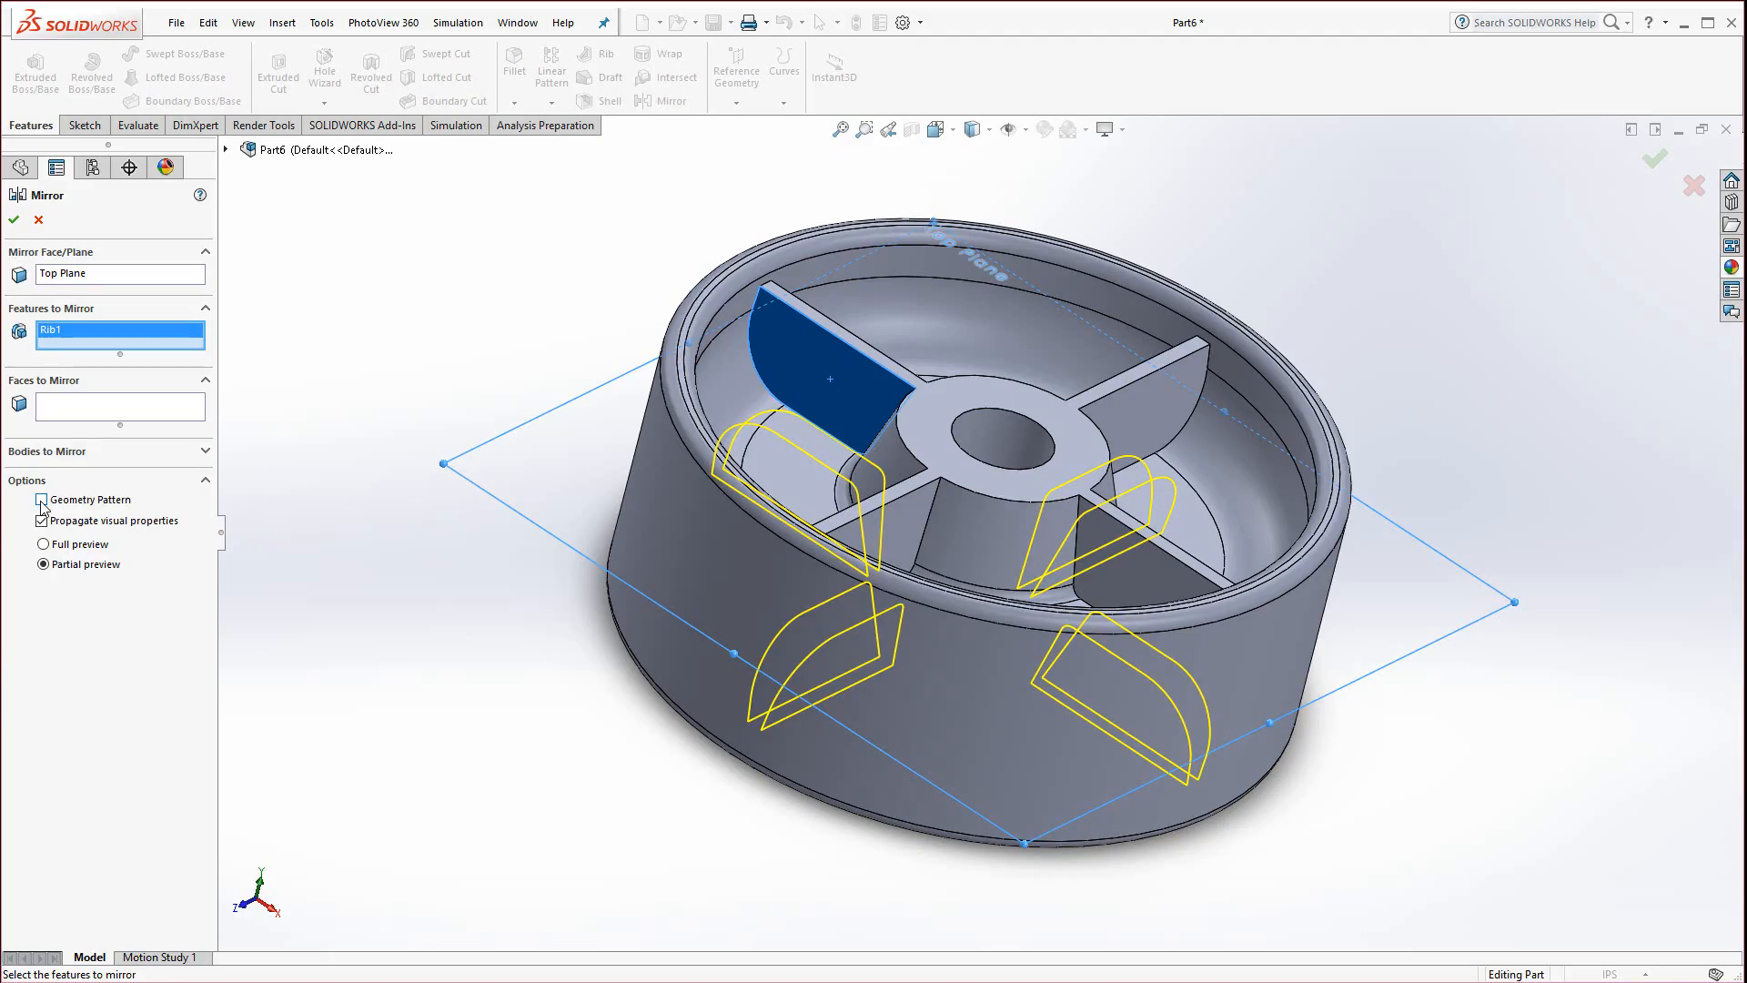
left_click(15, 220)
middle_click_drag(379, 538, 453, 604)
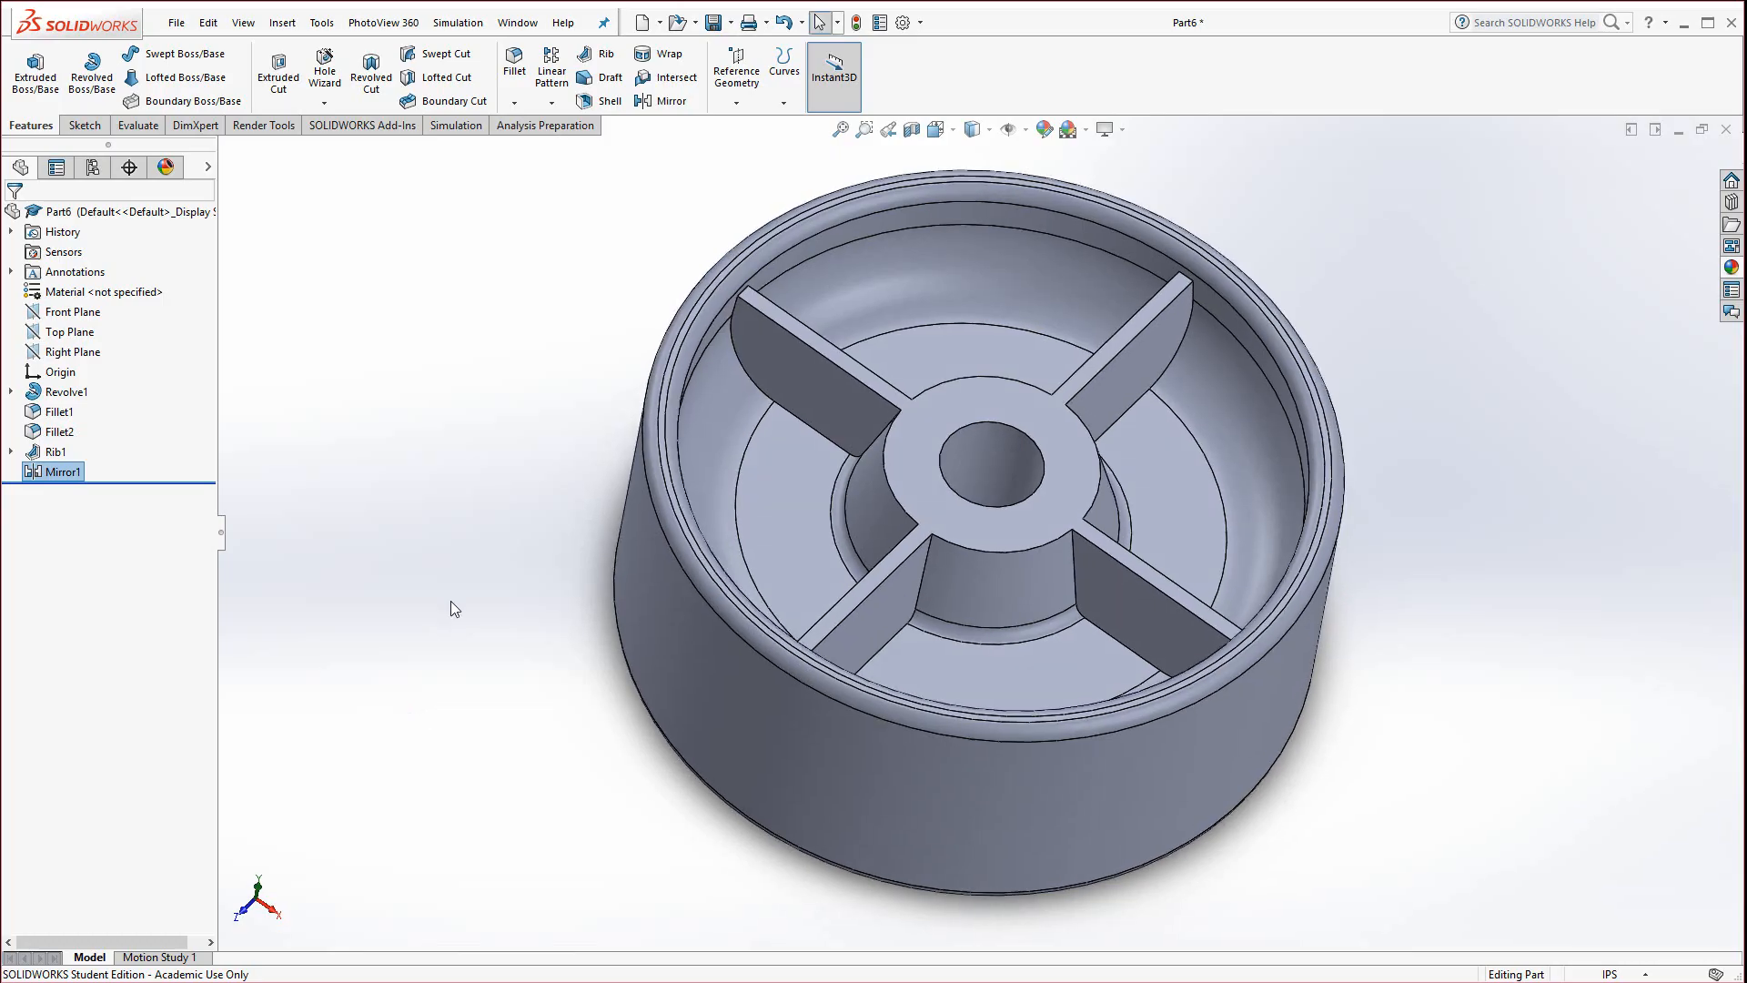
Start a Fillet with a 0.10 in radius on the four flat web faces between the ribs on the upper side
left_click(515, 69)
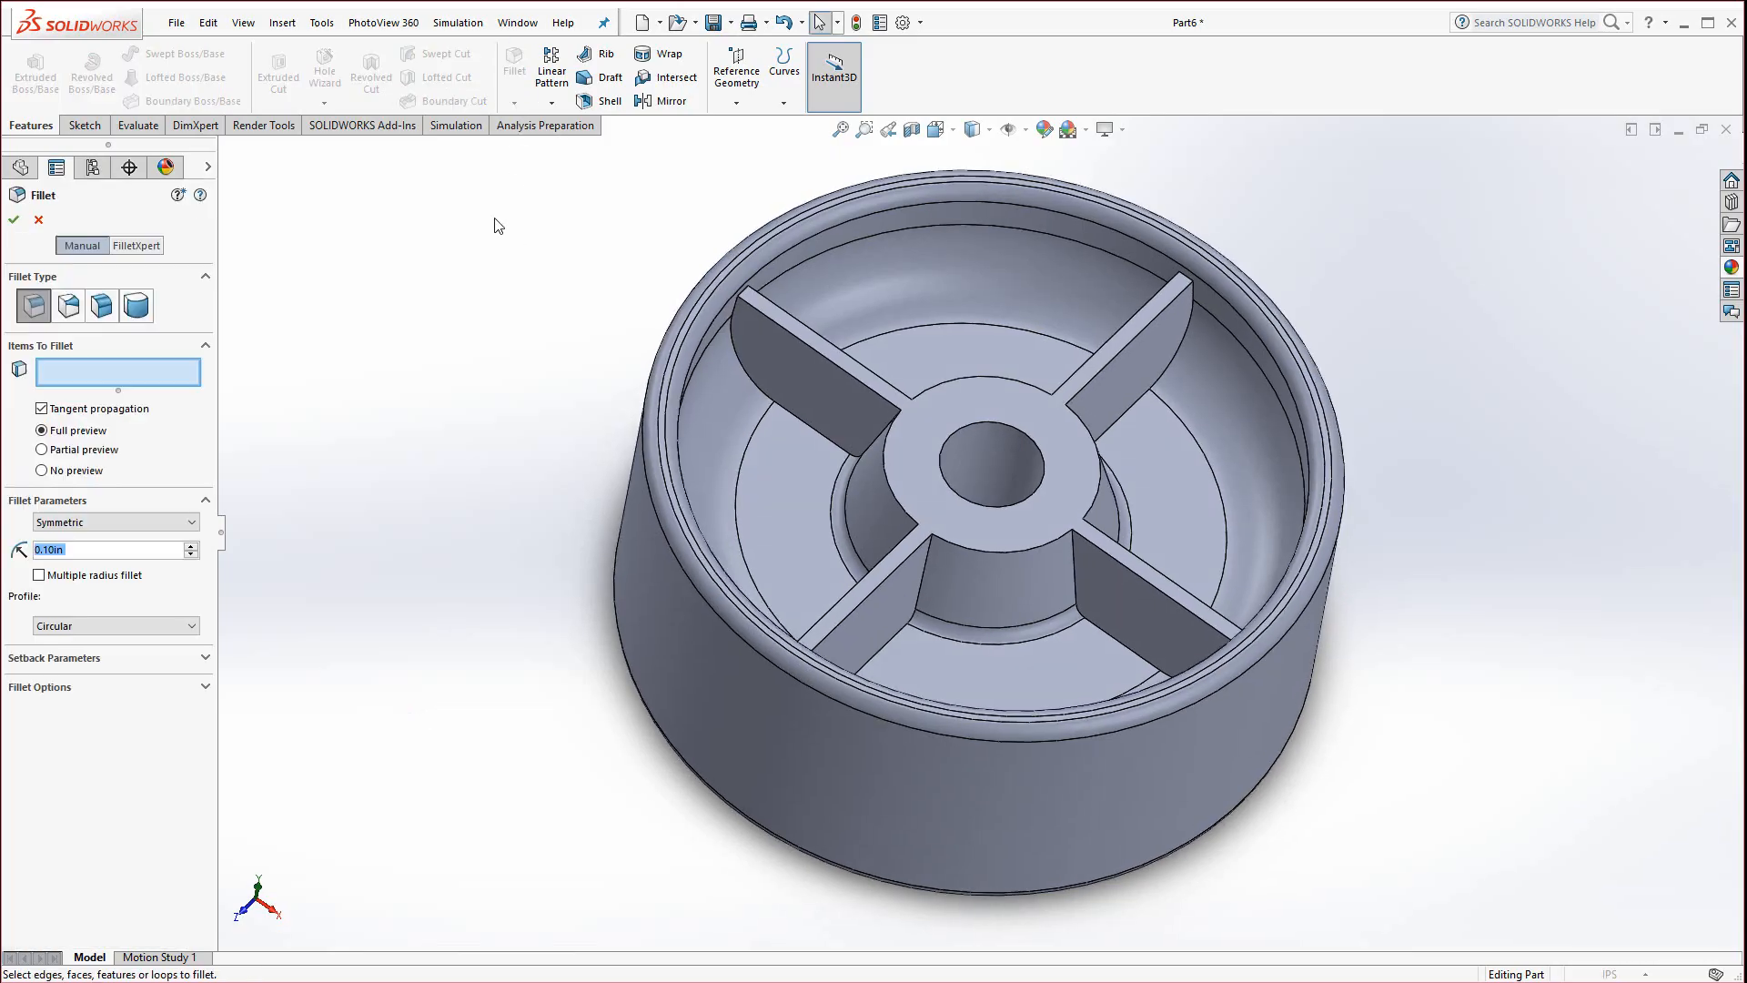
left_click(788, 499)
left_click(990, 341)
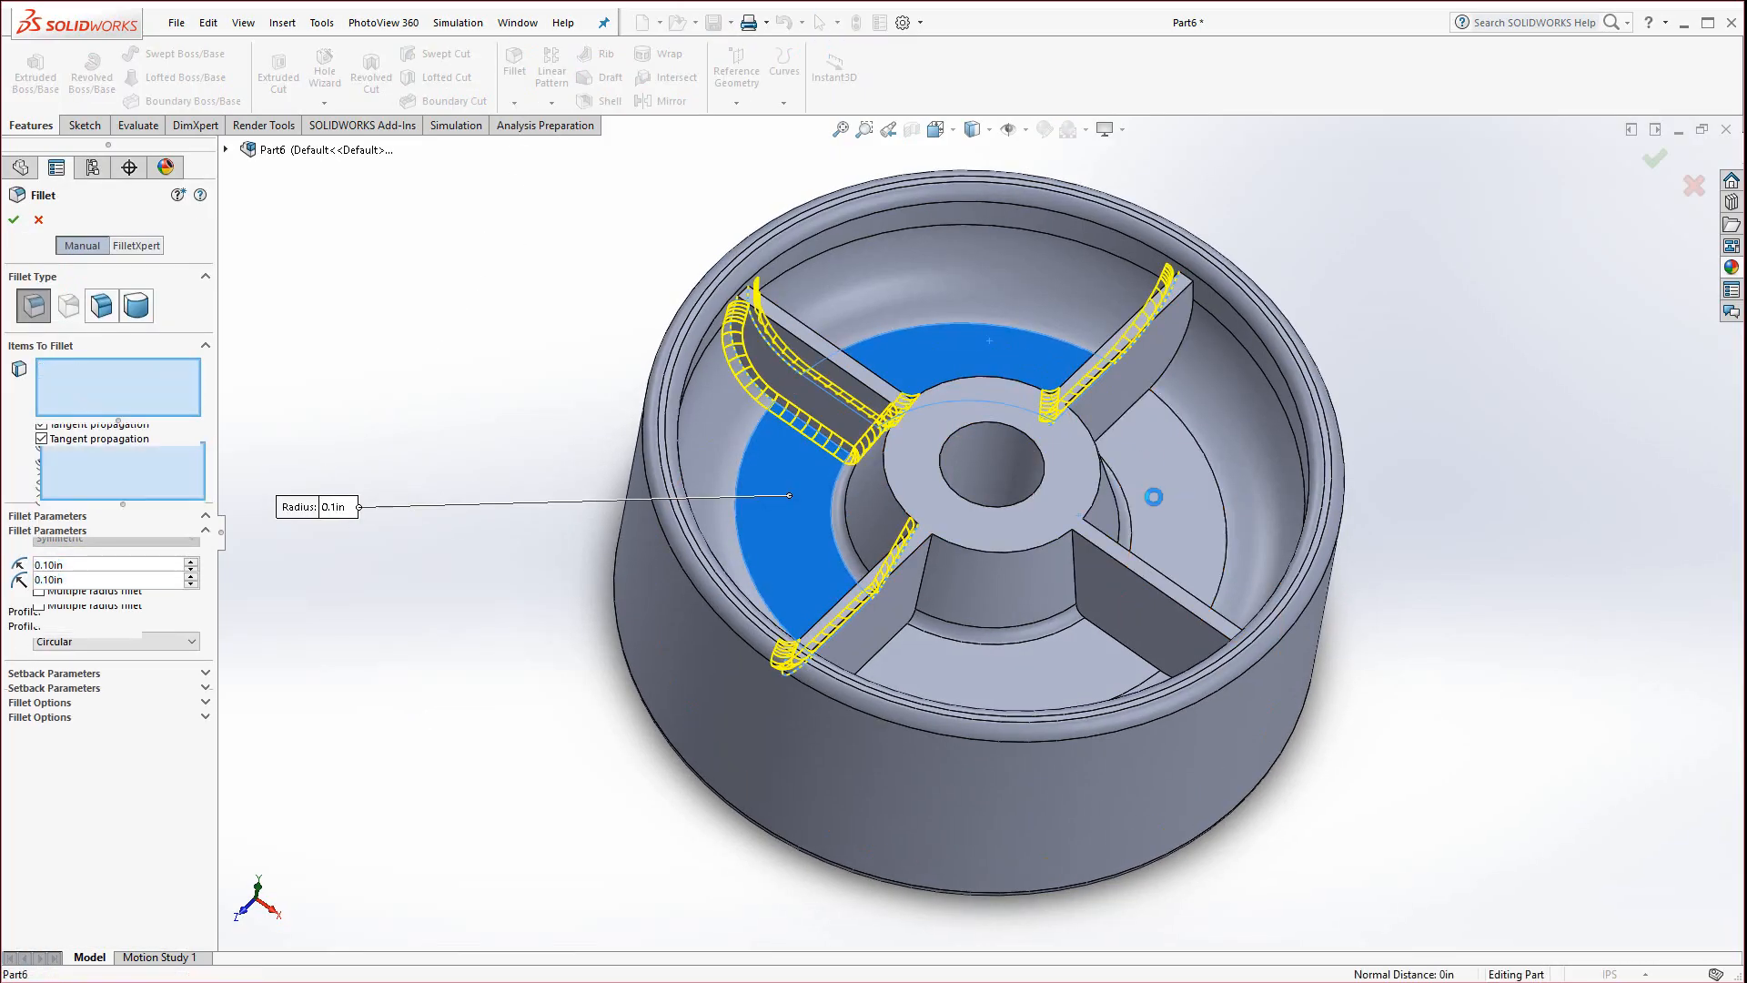
left_click(1153, 496)
left_click(1040, 675)
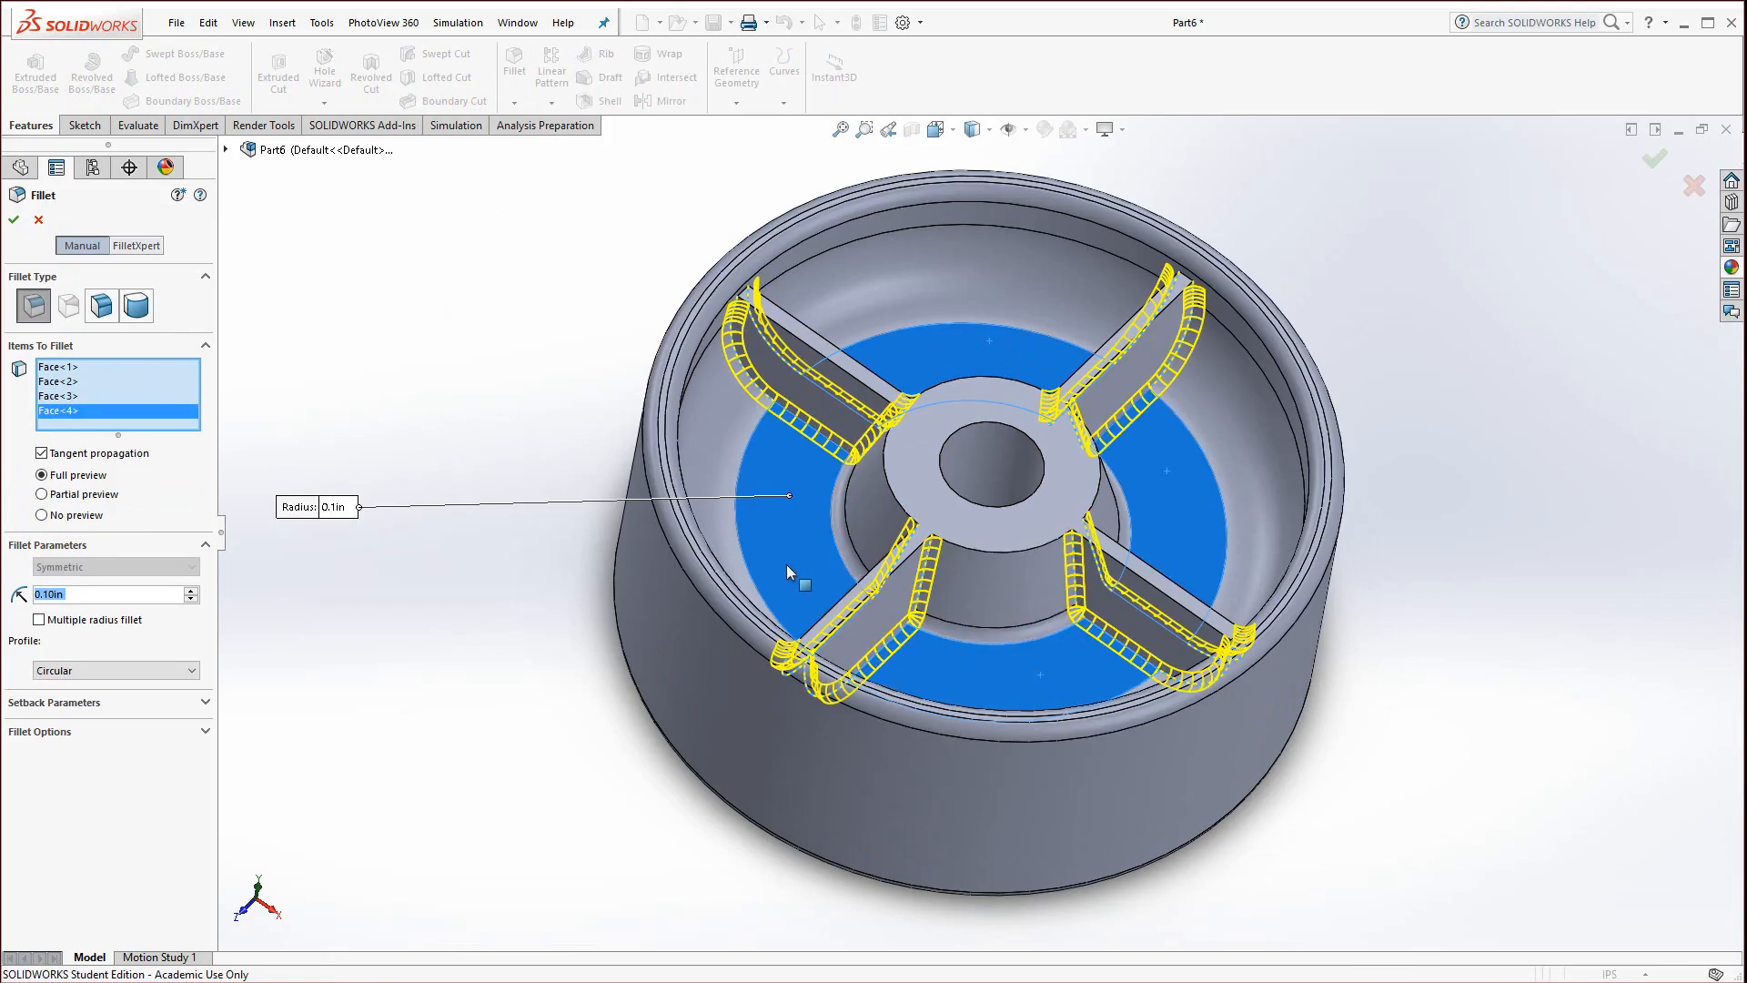
Add the four web faces on the opposite side to the 0.10 in fillet and complete it
middle_click_drag(788, 571, 1156, 499)
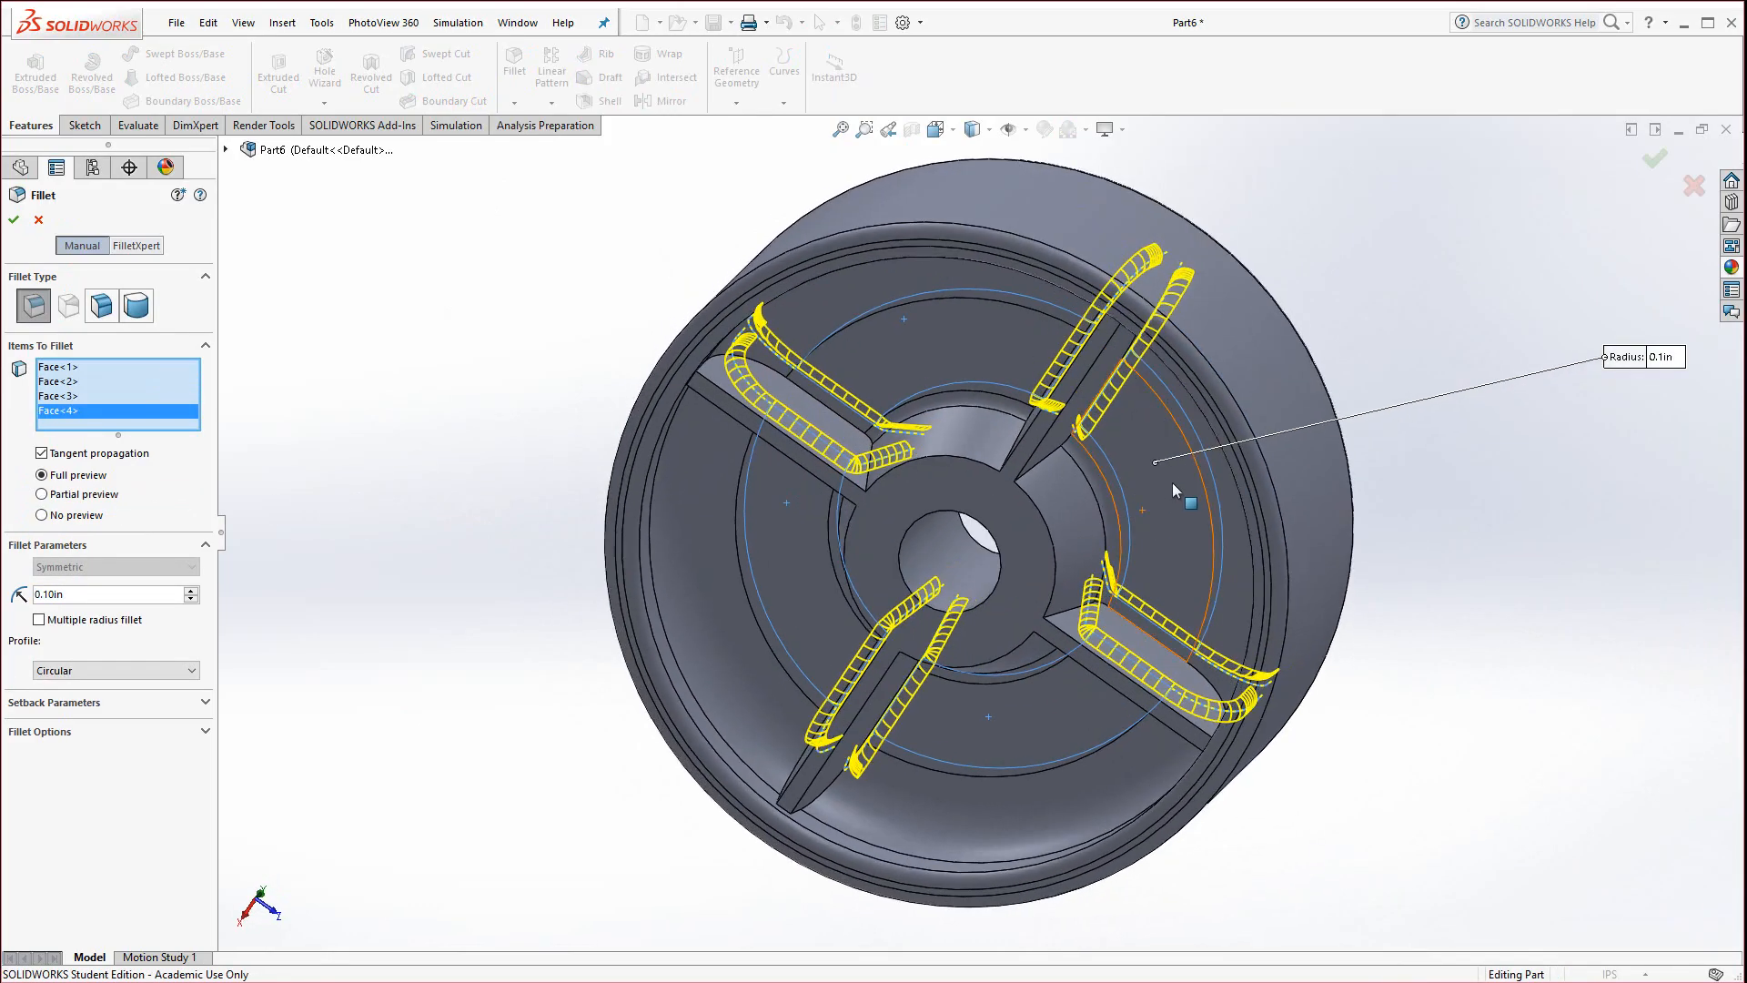
left_click(1172, 486)
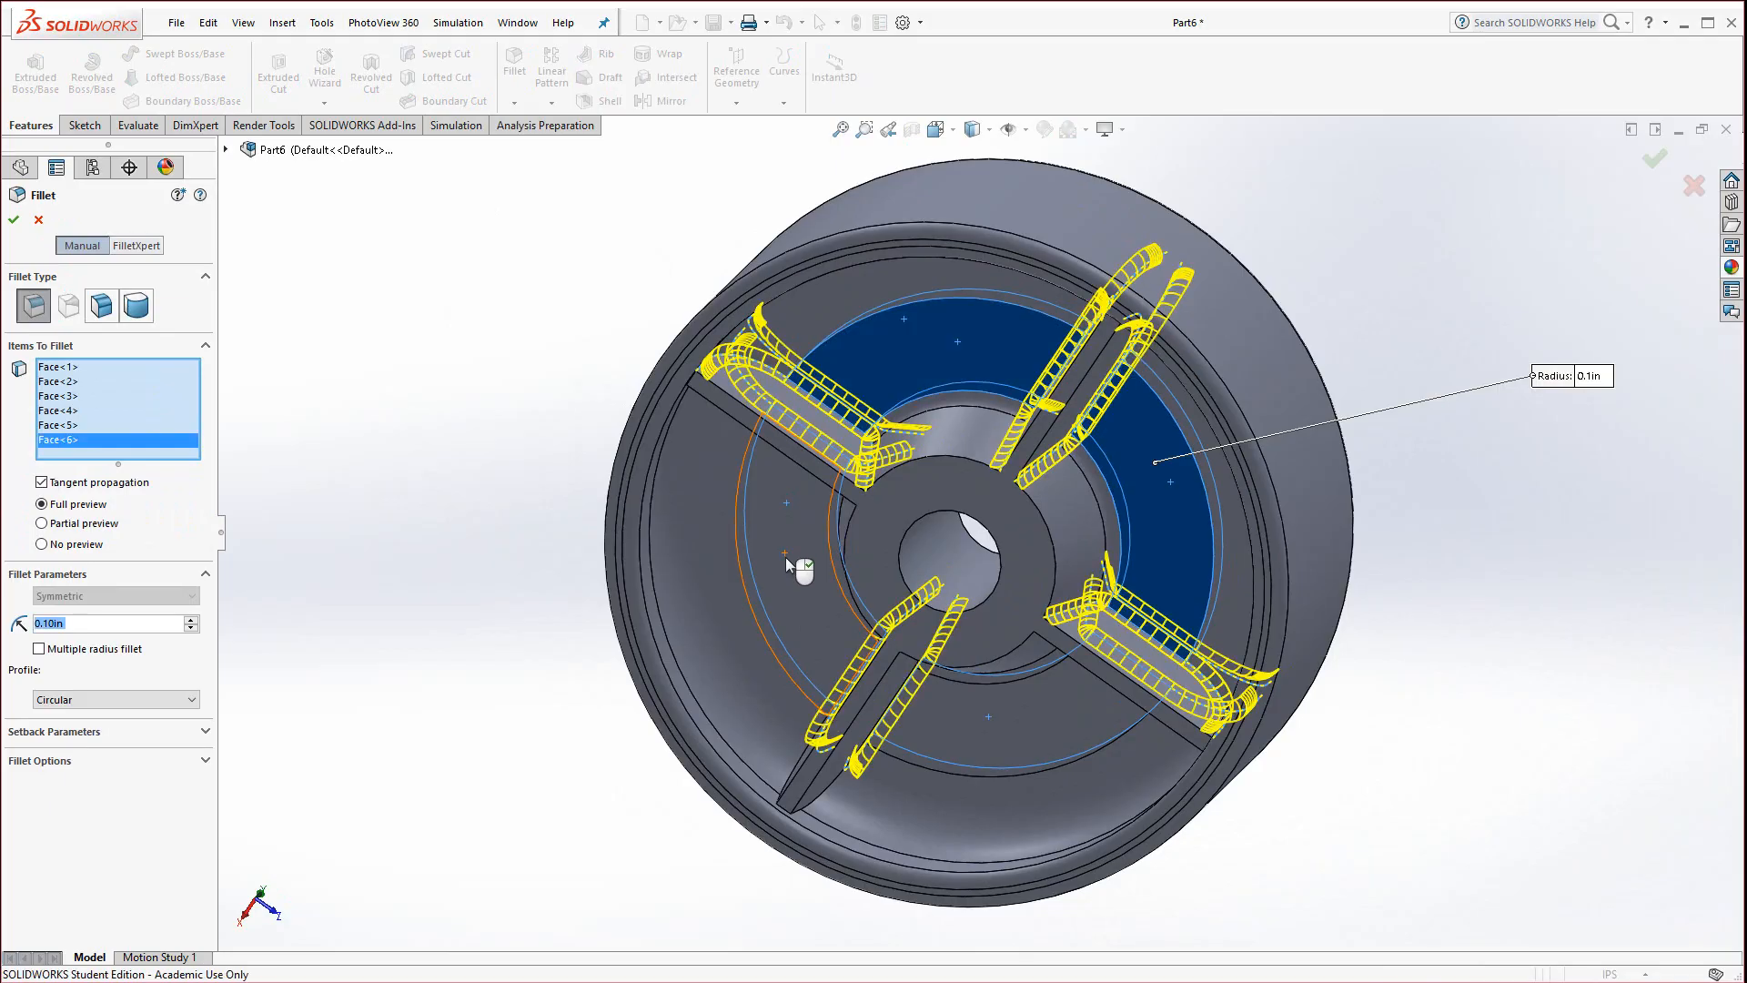
left_click(784, 557)
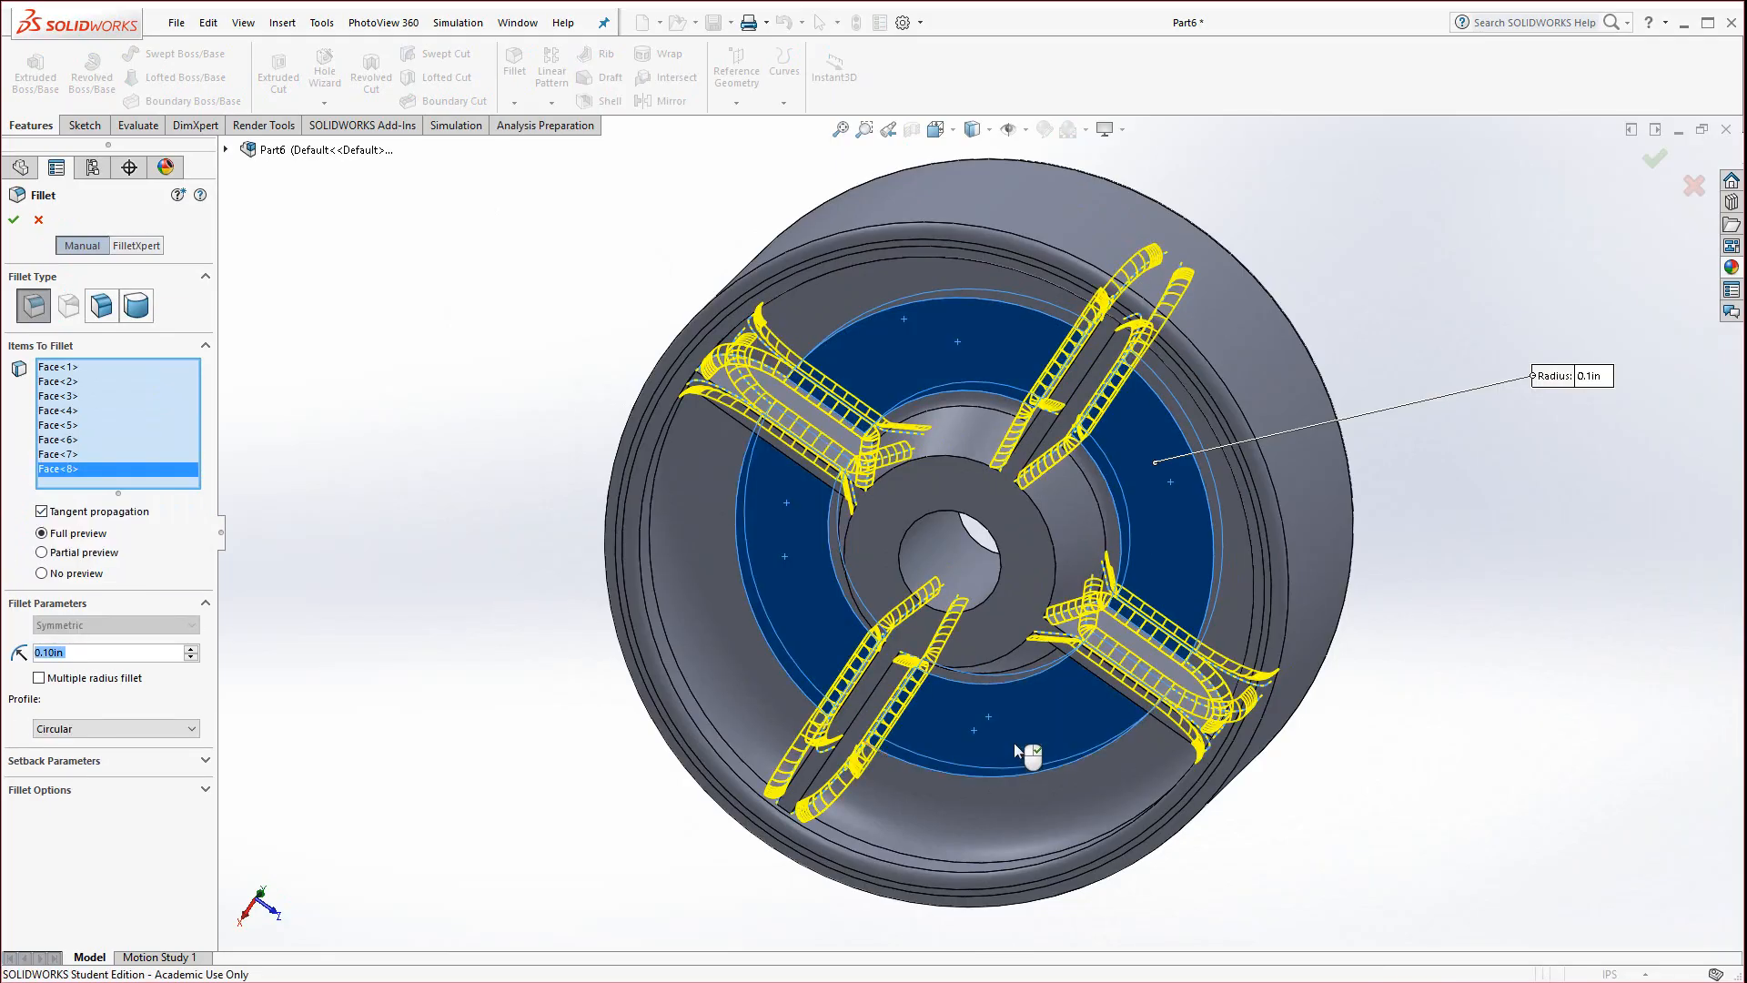
middle_click_drag(1014, 742, 856, 737)
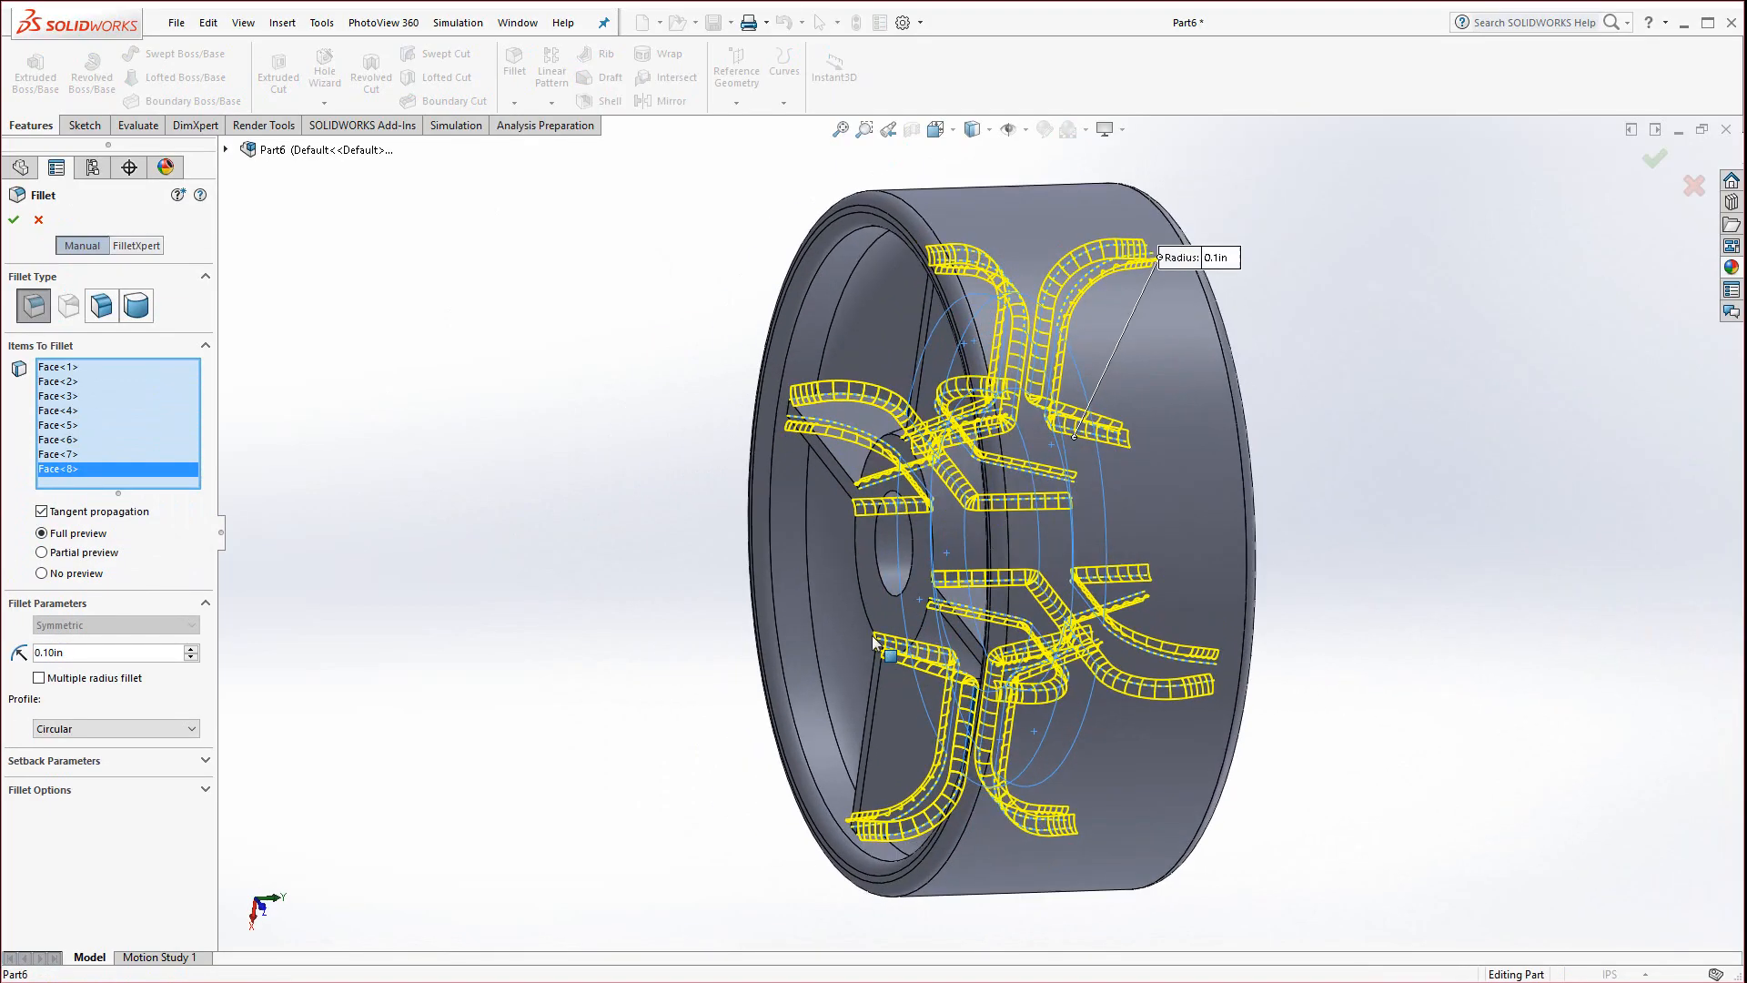
left_click(14, 219)
middle_click_drag(492, 475, 904, 546)
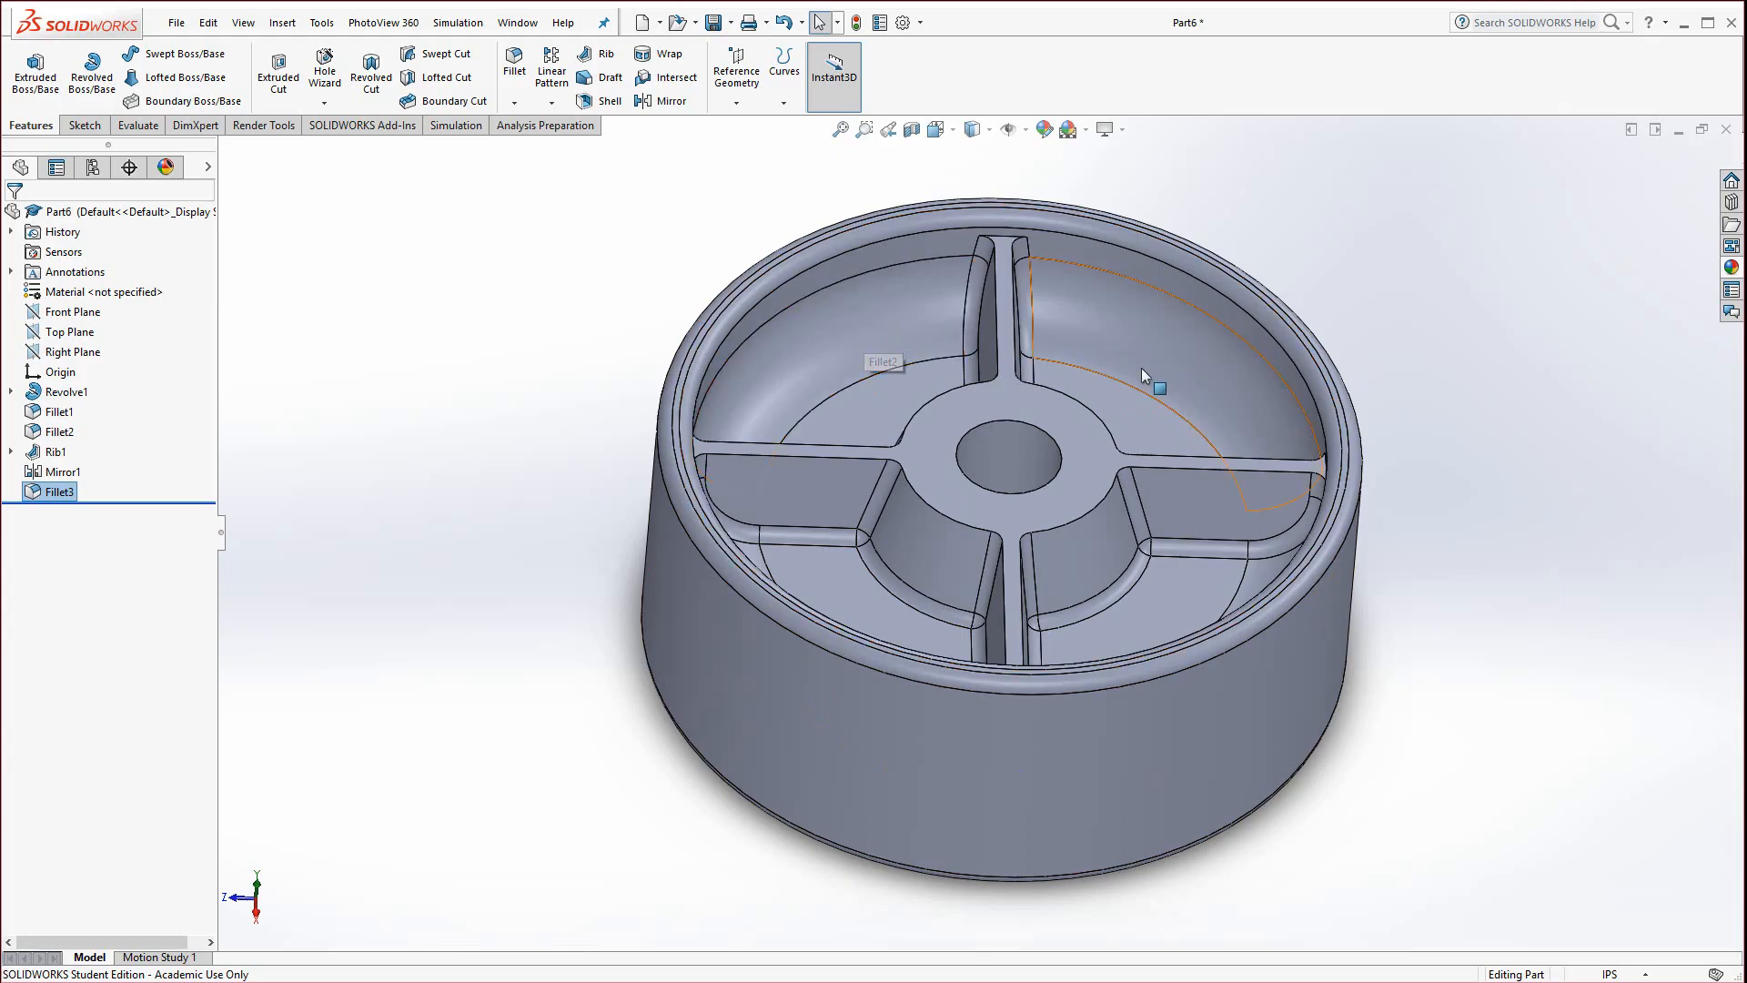
Apply the gloss blue car paint appearance to the large inner fillet feature between web and rim
left_click(1188, 363)
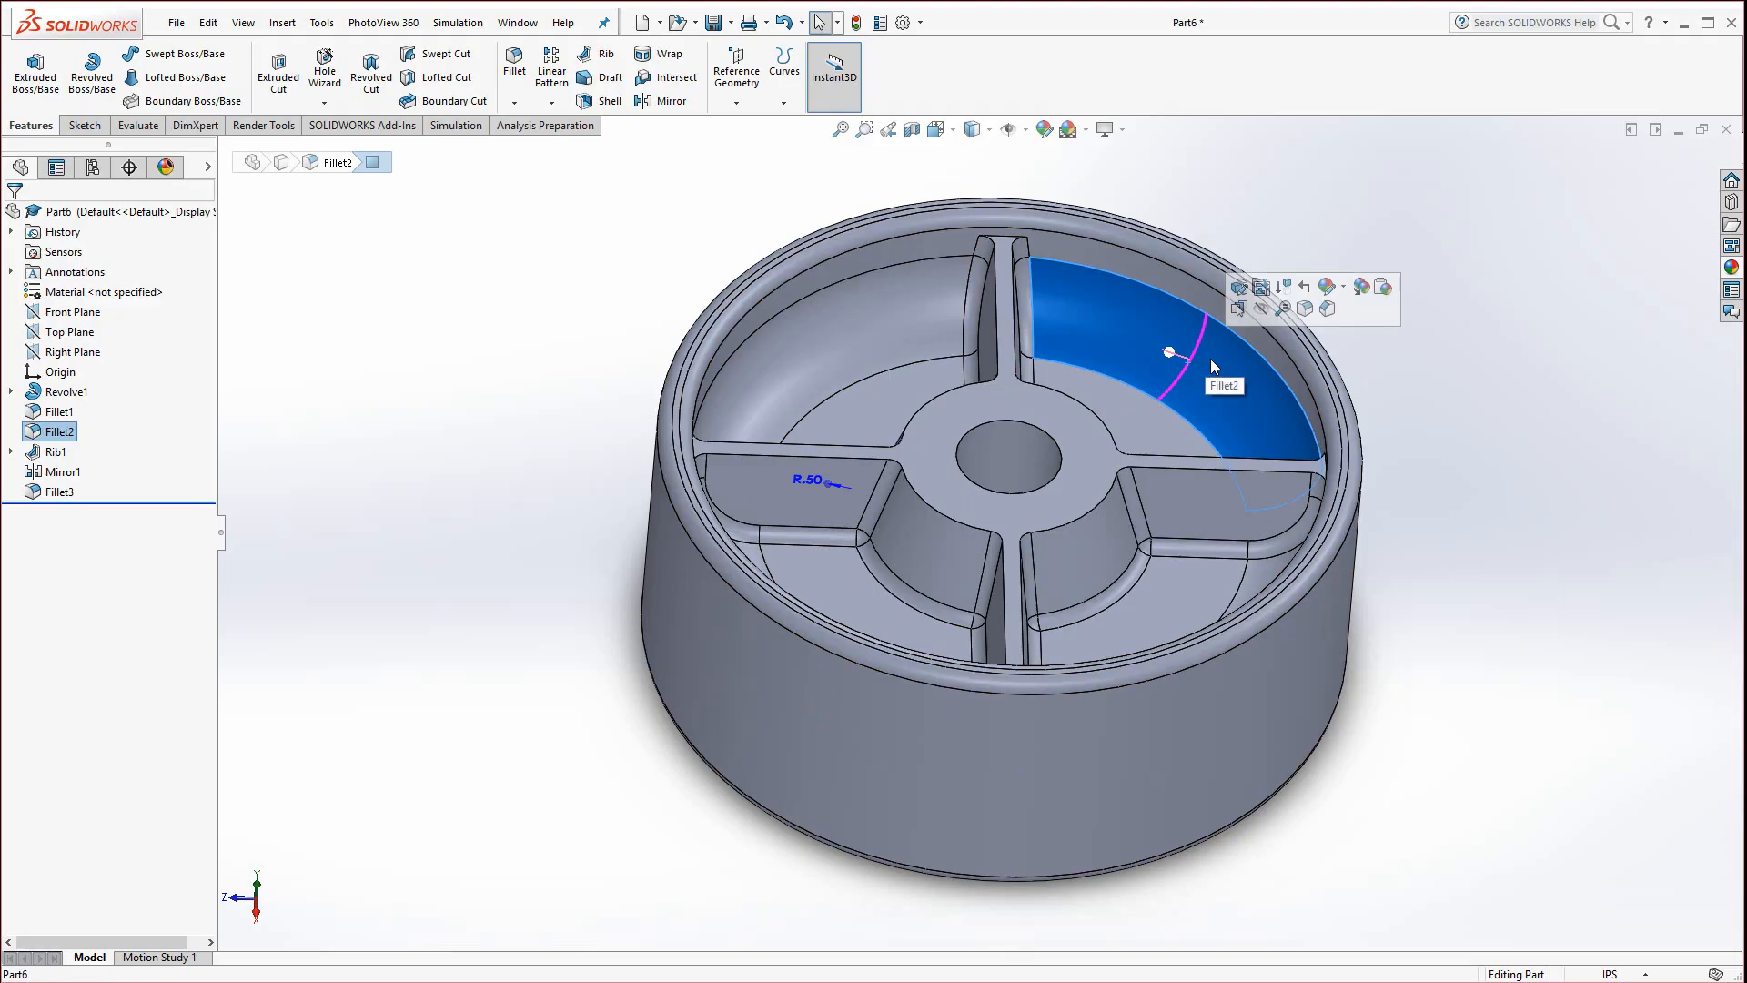
left_click(1345, 293)
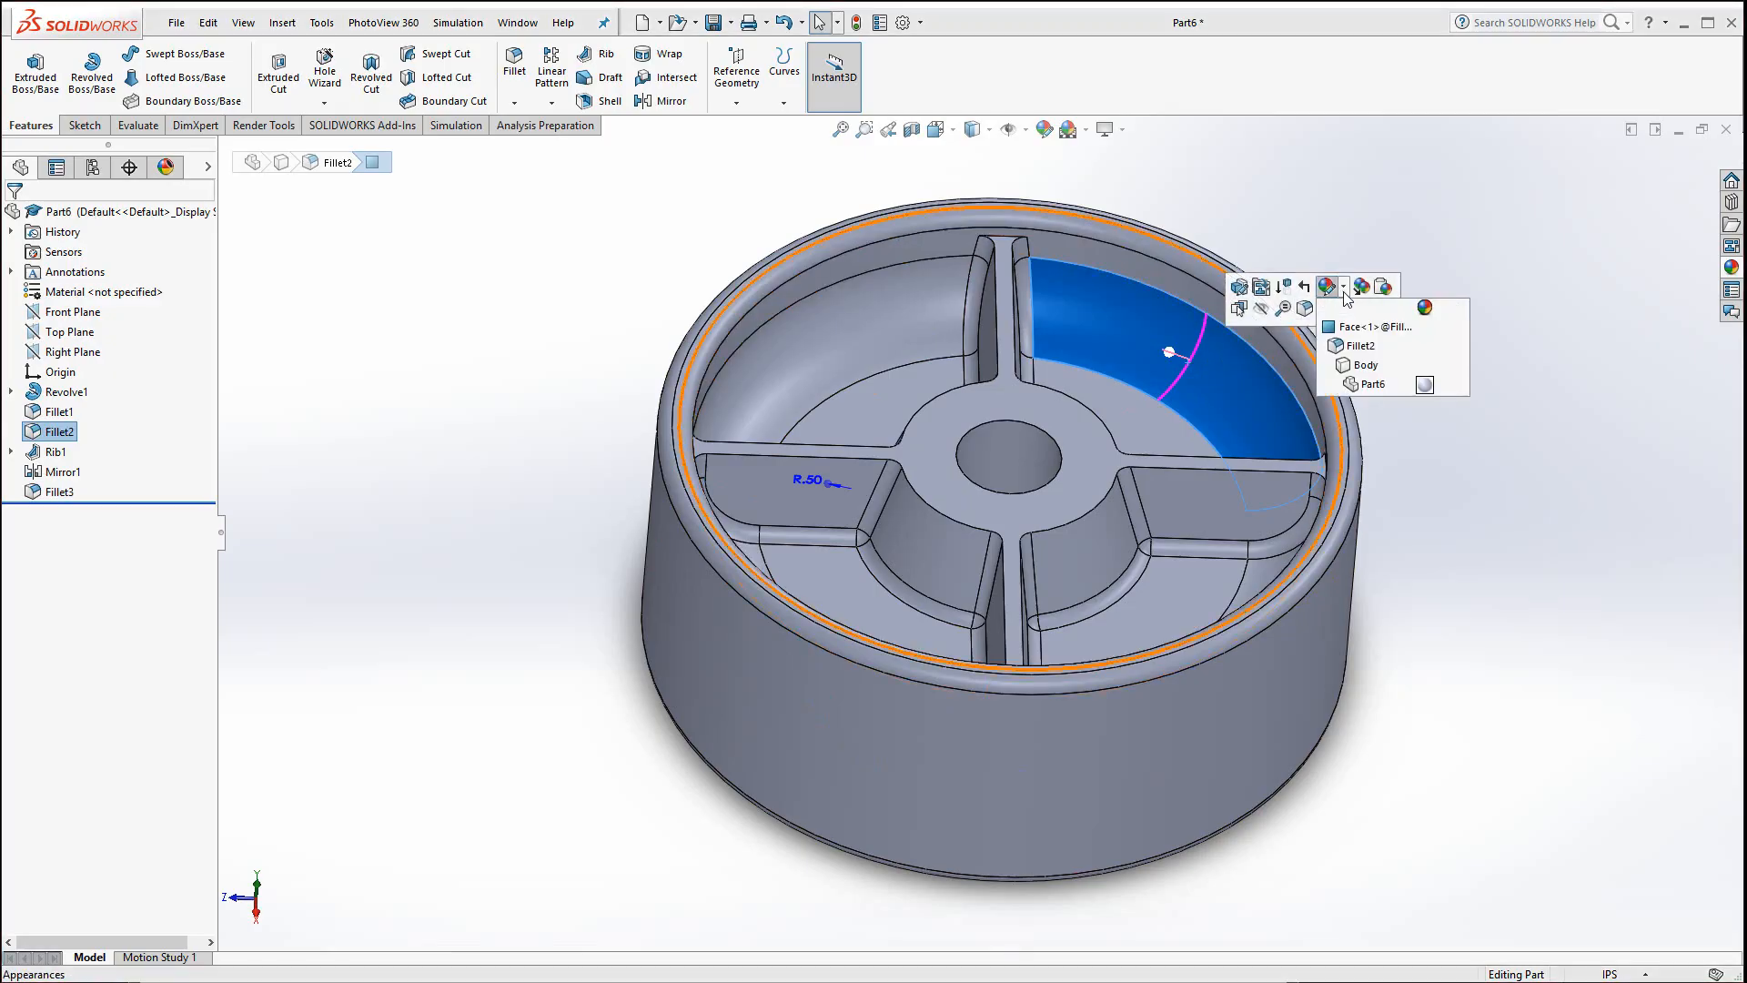
left_click(1361, 346)
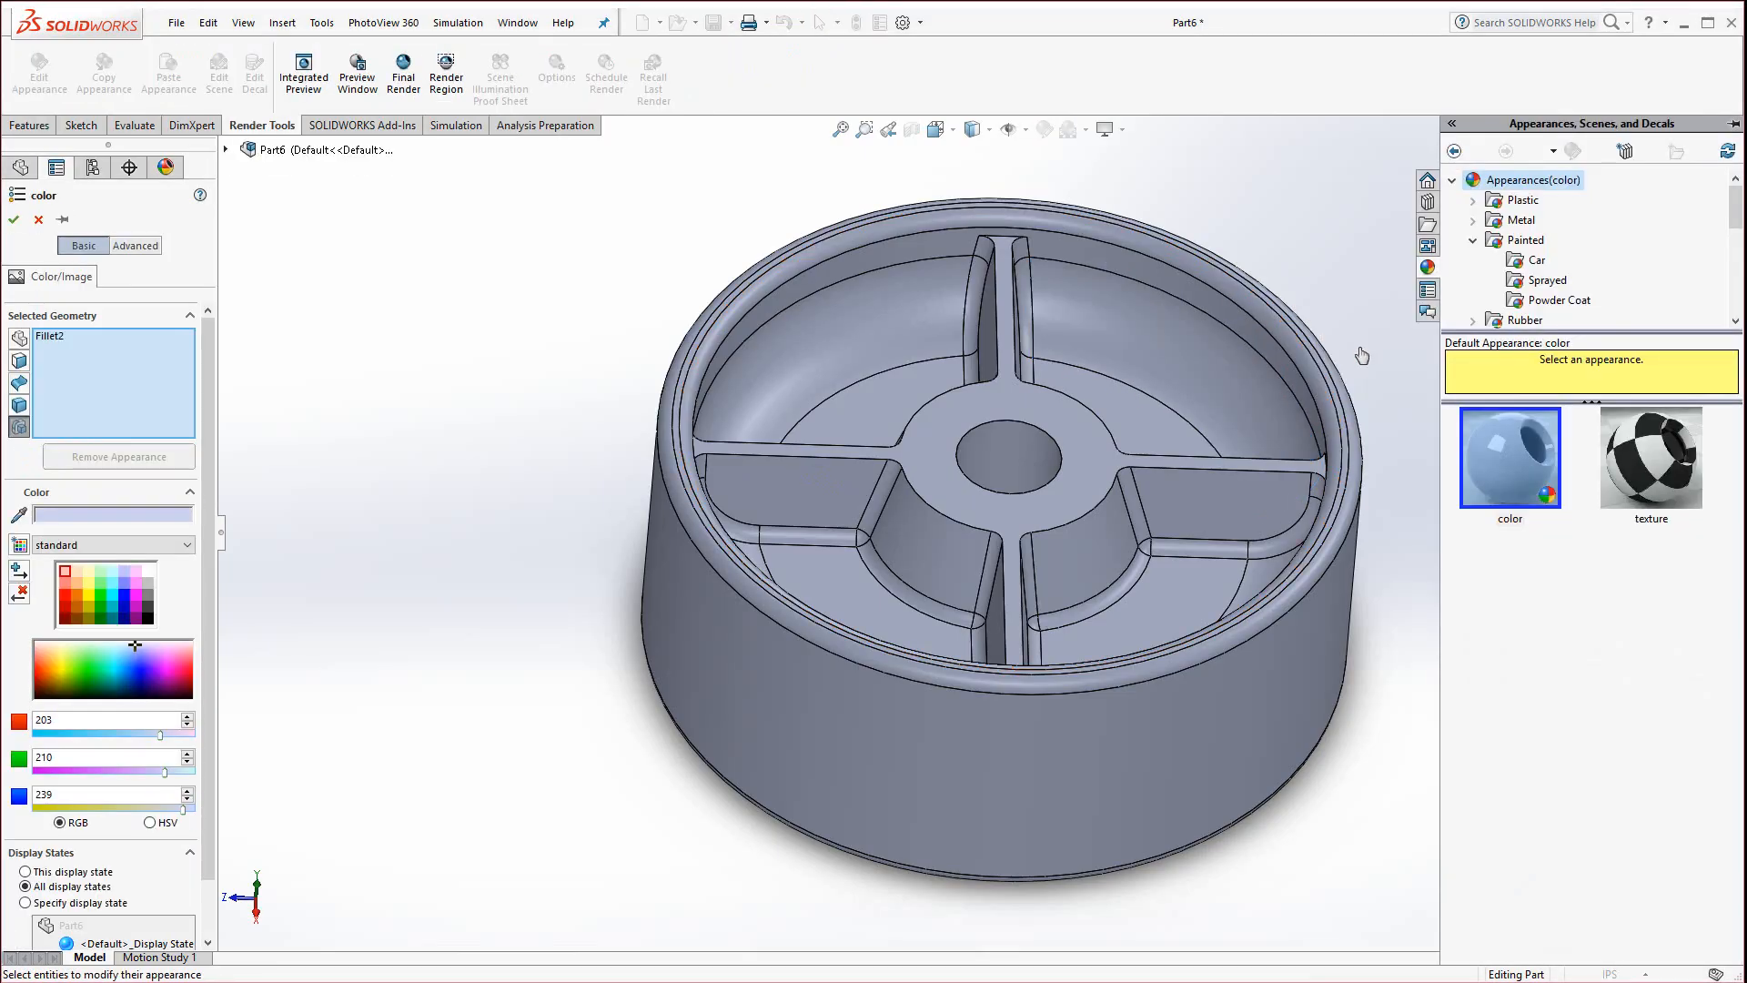
left_click(1536, 260)
left_click(1647, 751)
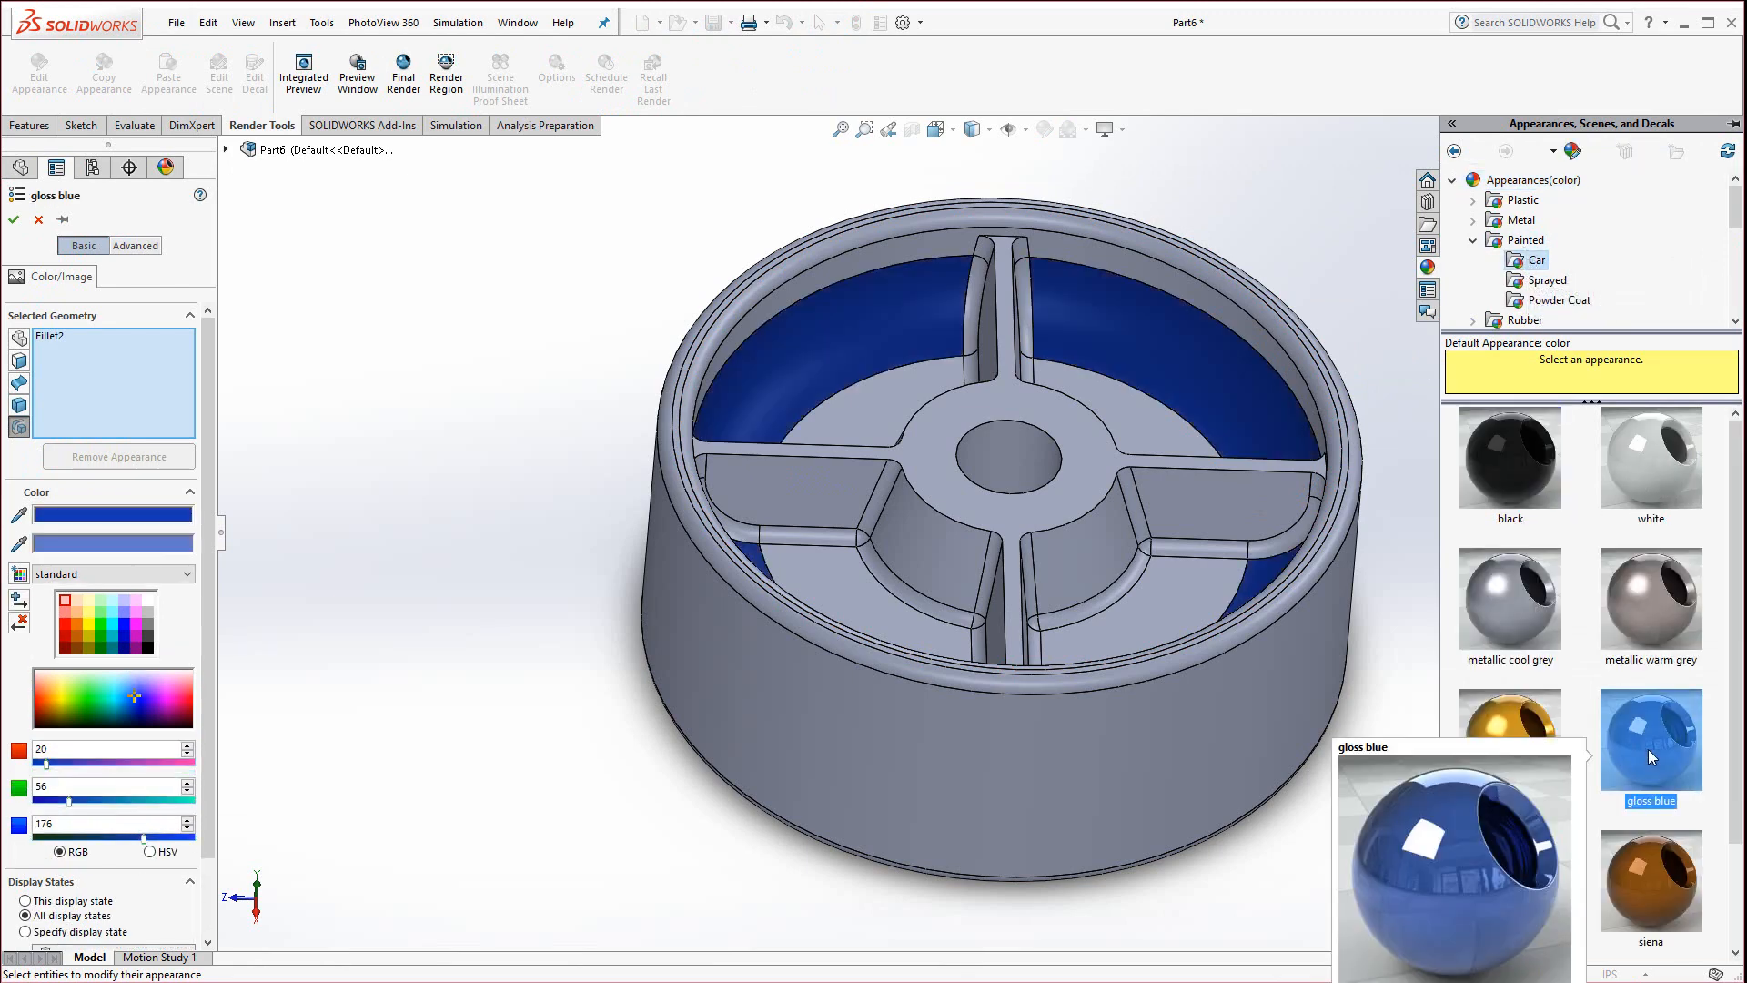
left_click(10, 220)
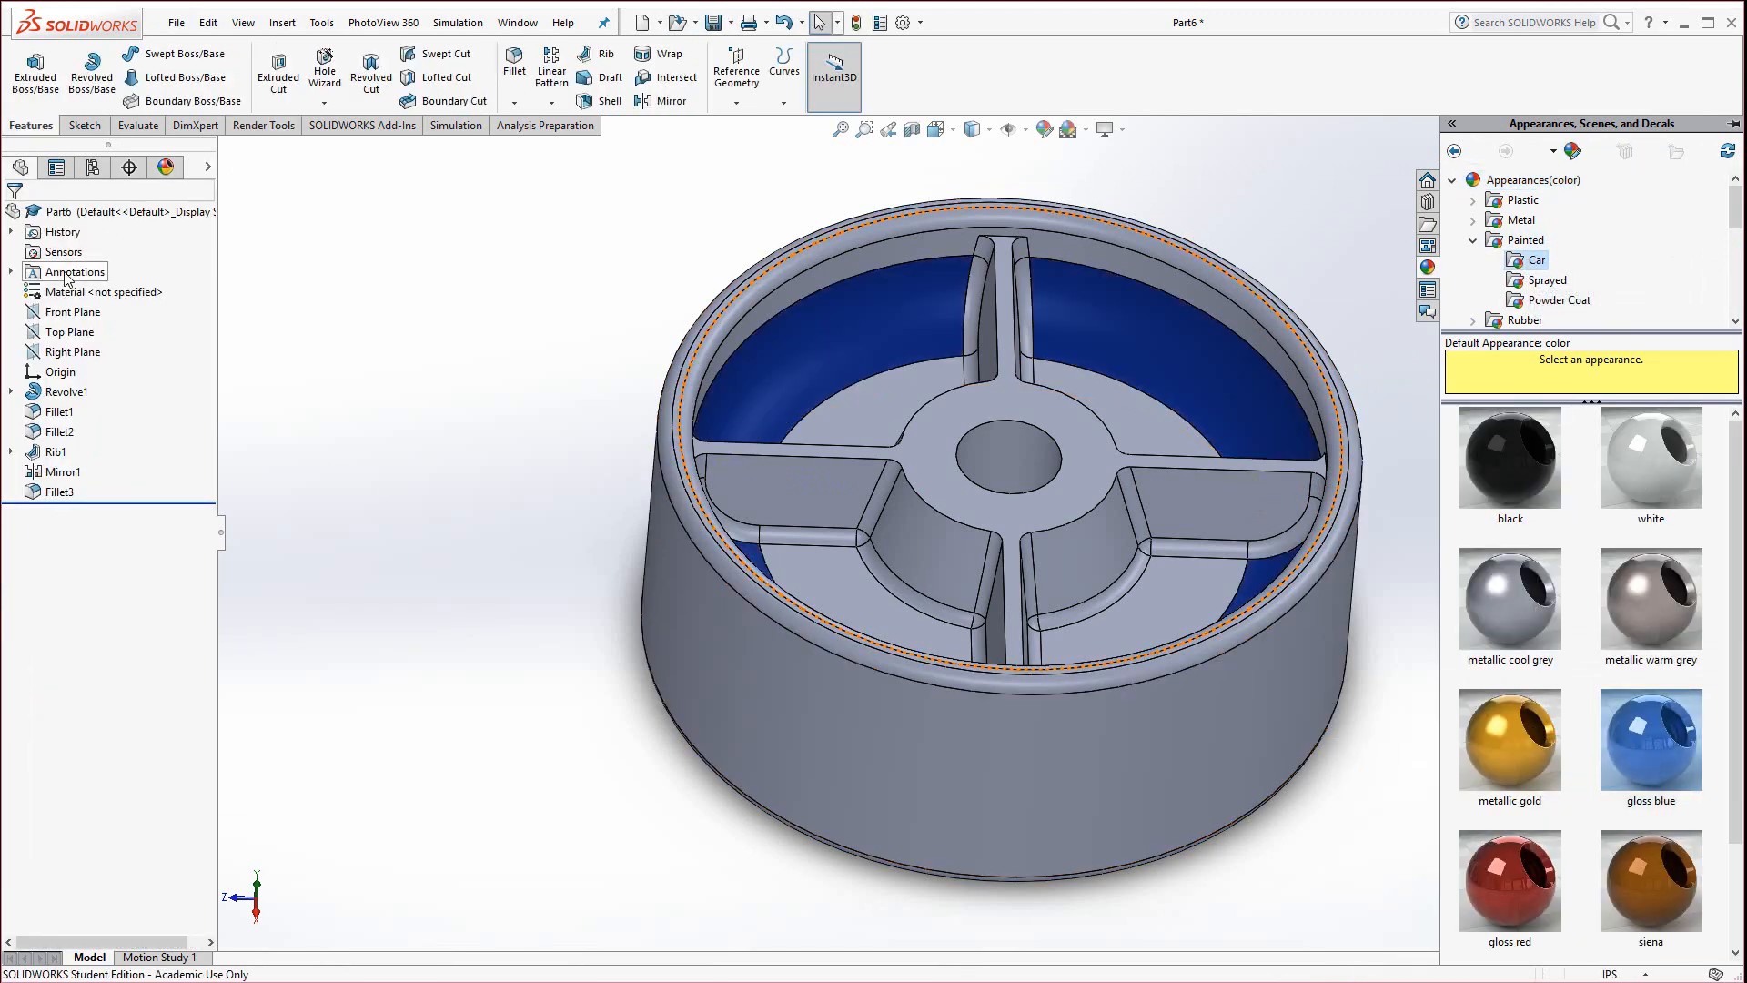
Open appearance editing for the whole part and look through the Clear Plastic appearances
left_click(1210, 721)
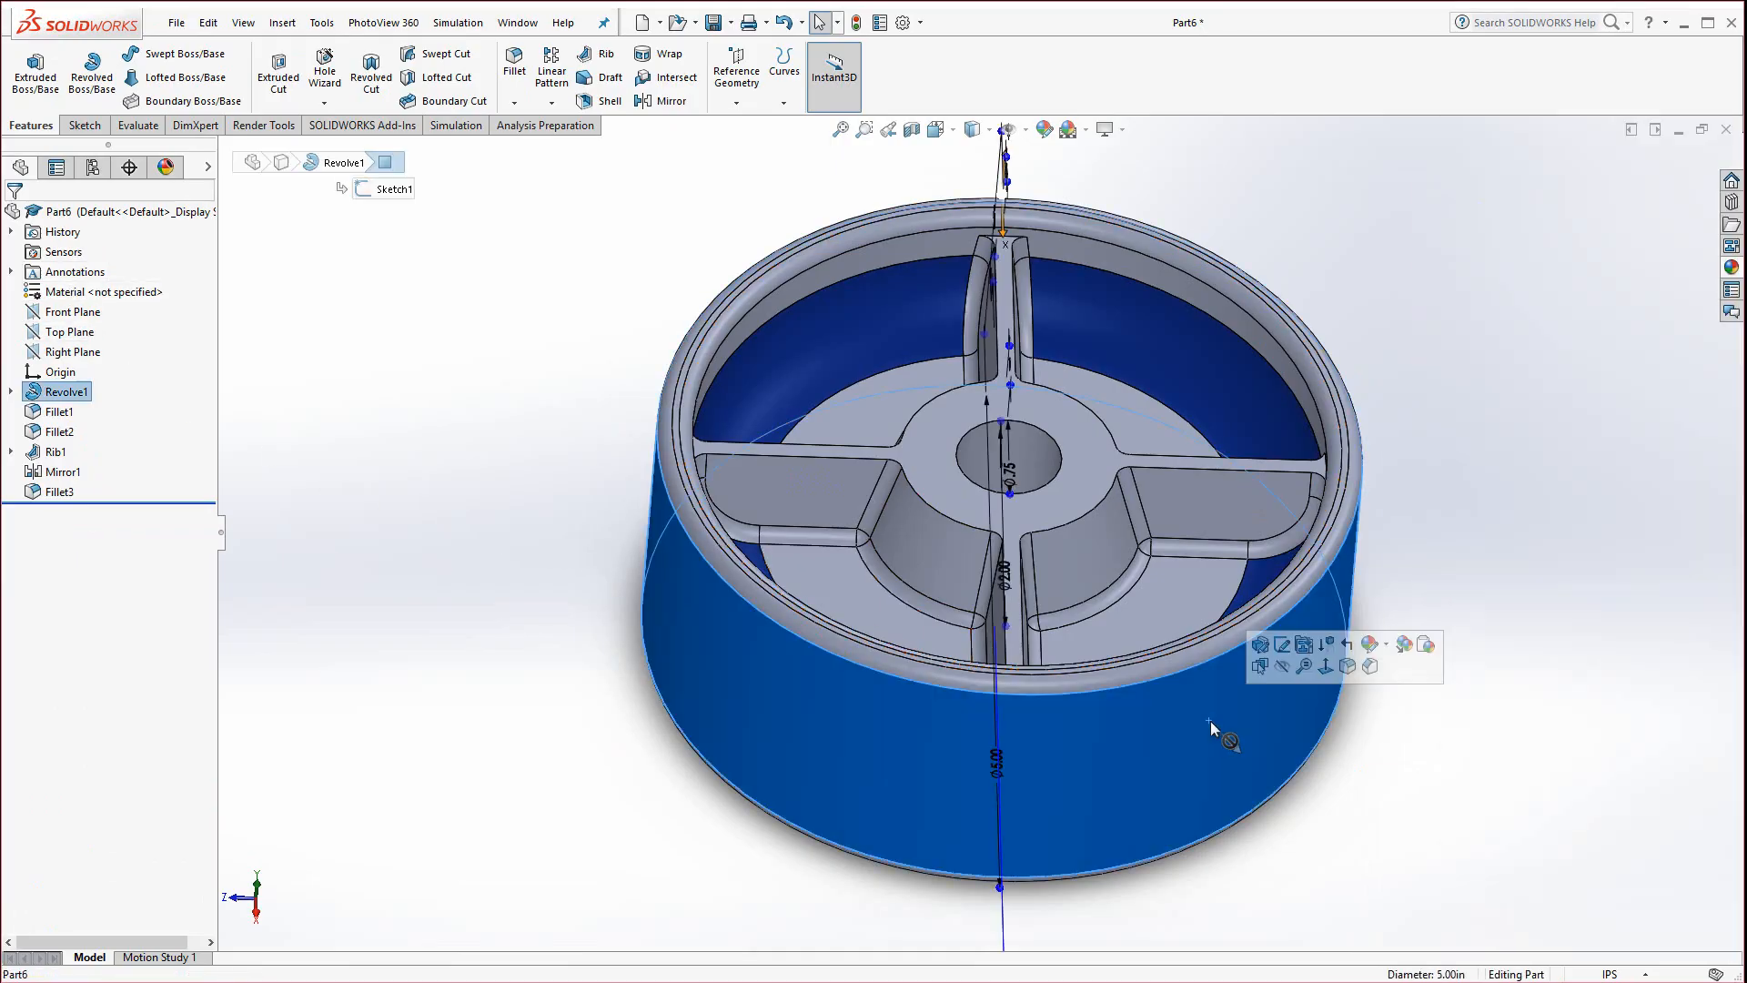
left_click(1385, 647)
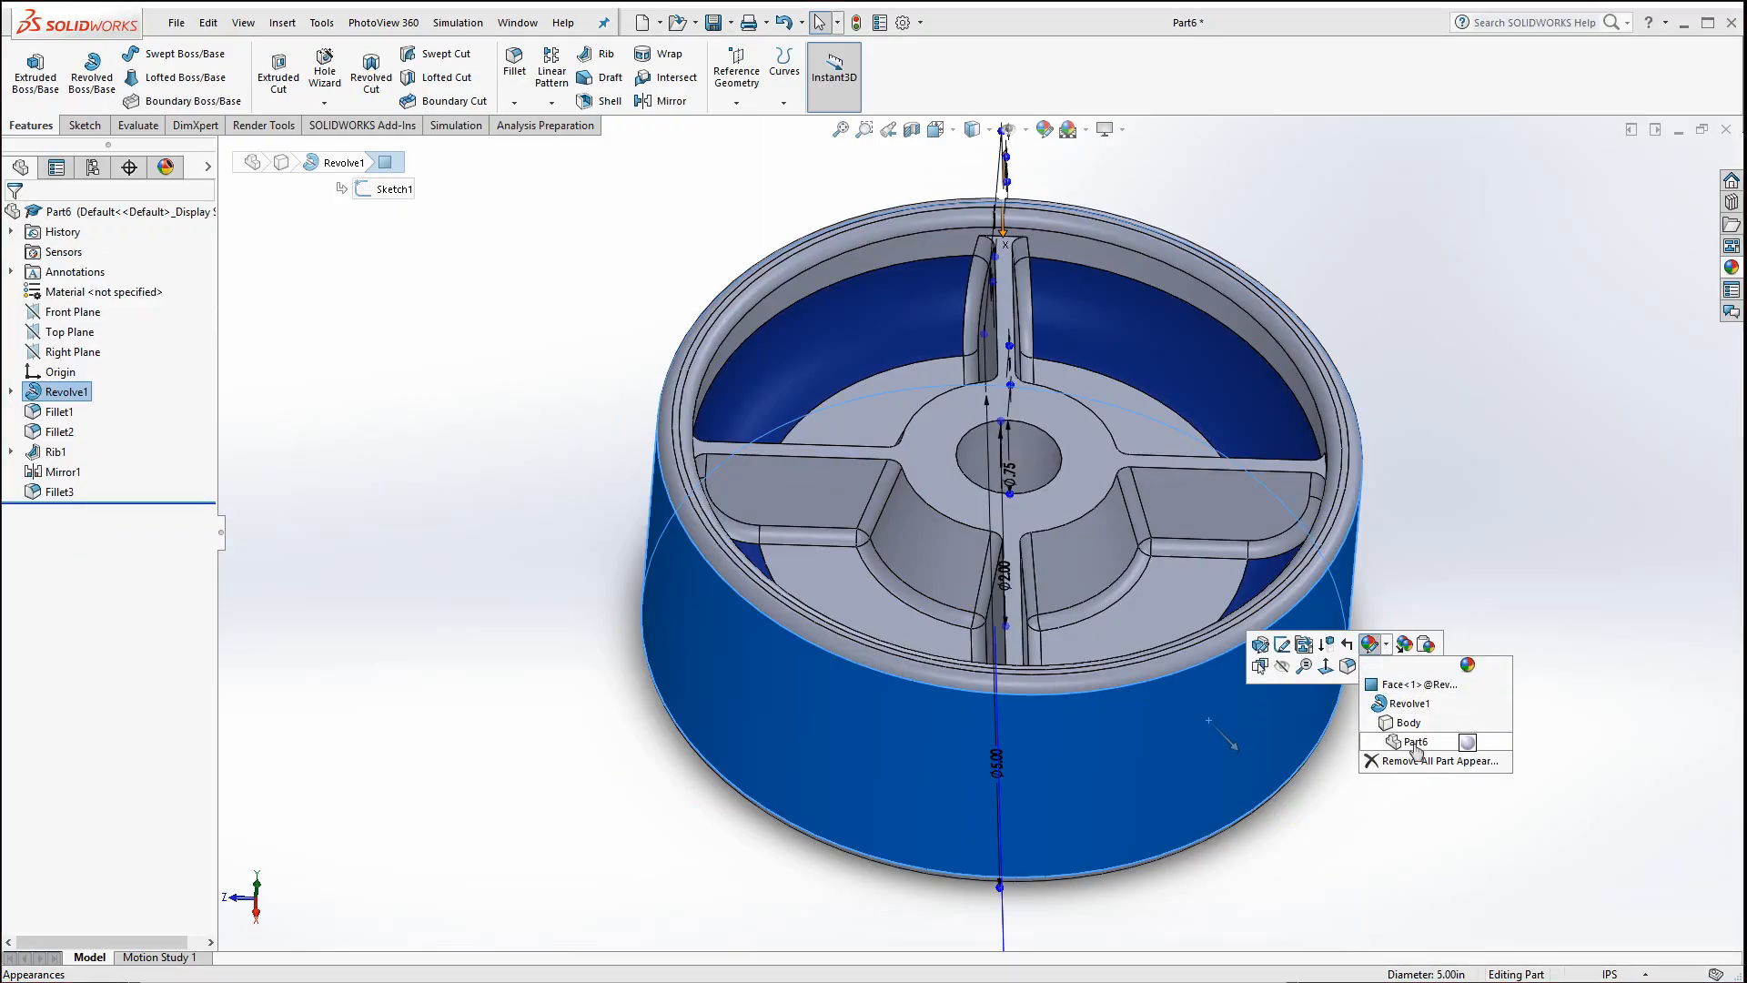
left_click(1467, 742)
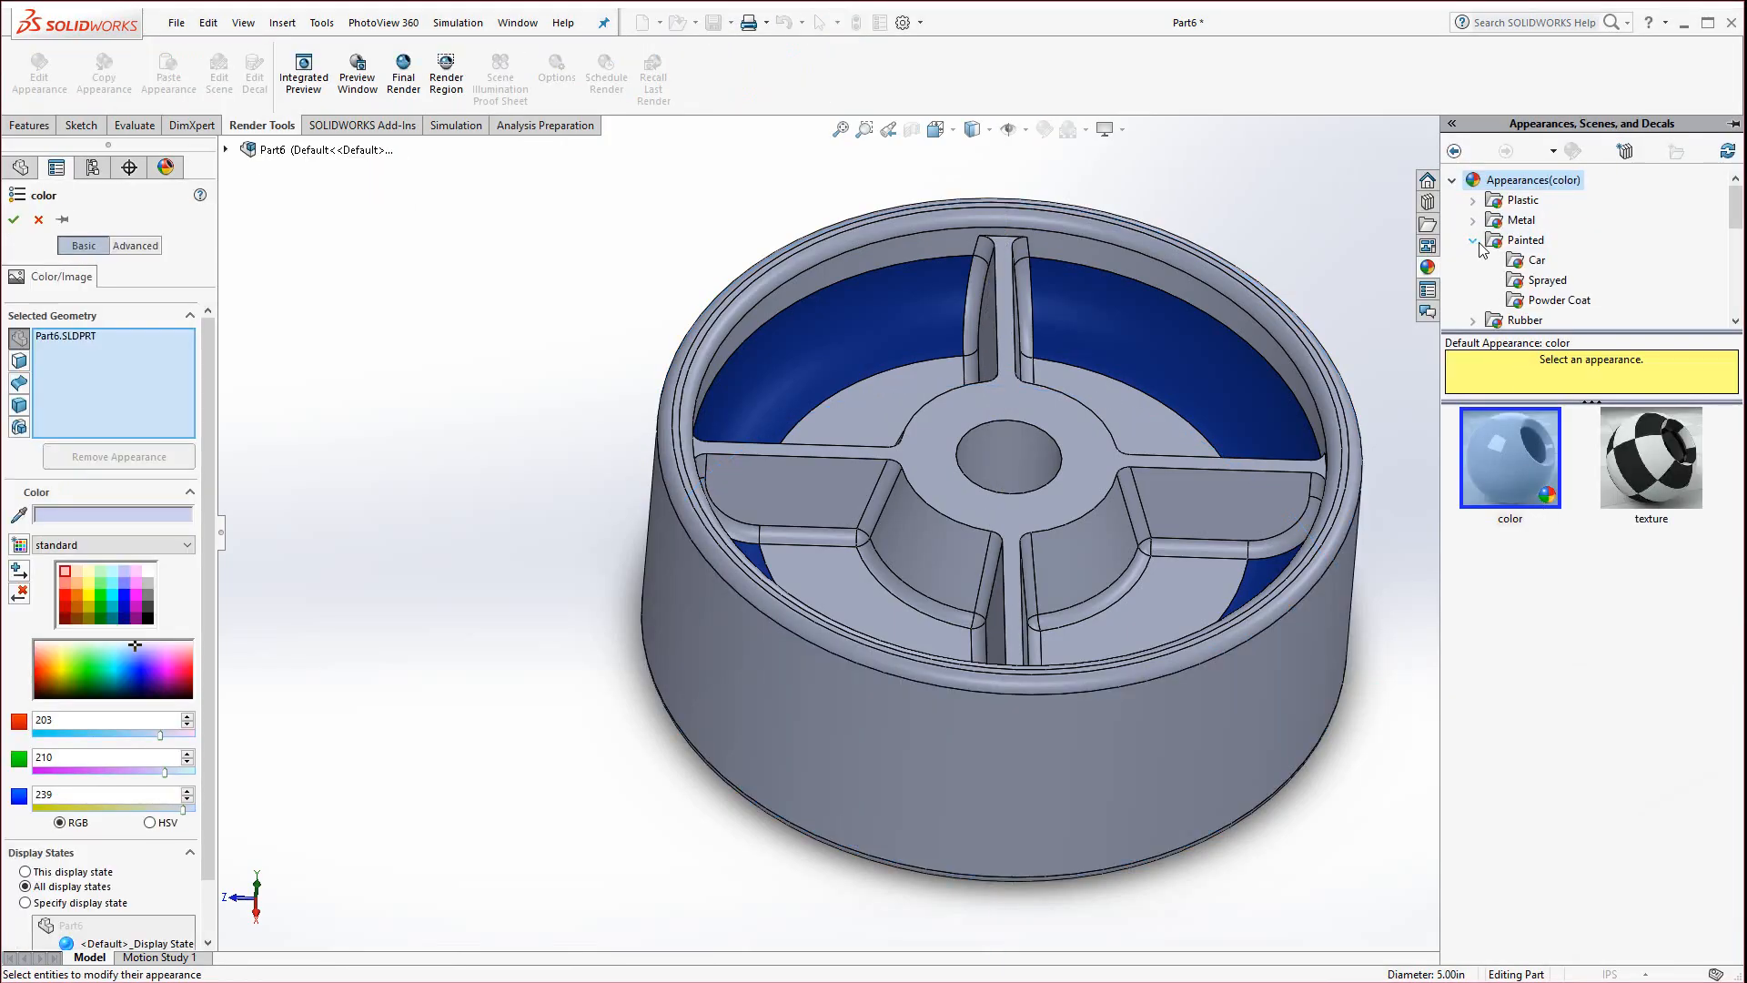
left_click(1473, 202)
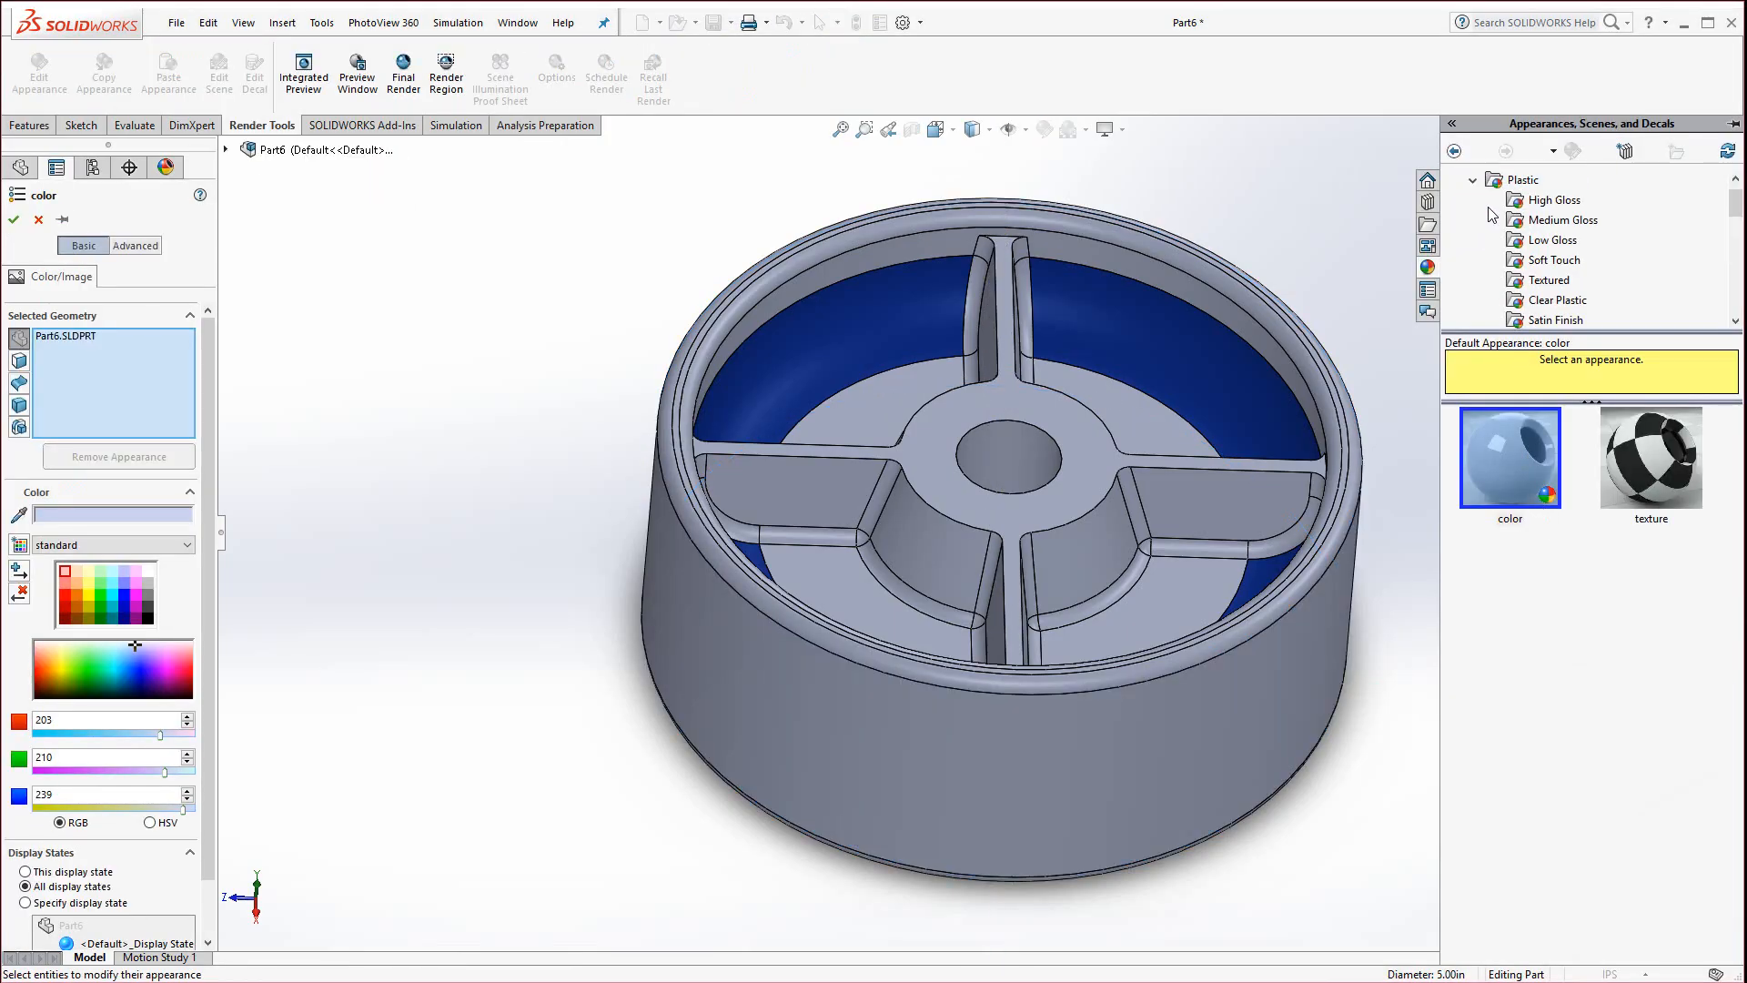
left_click(1537, 302)
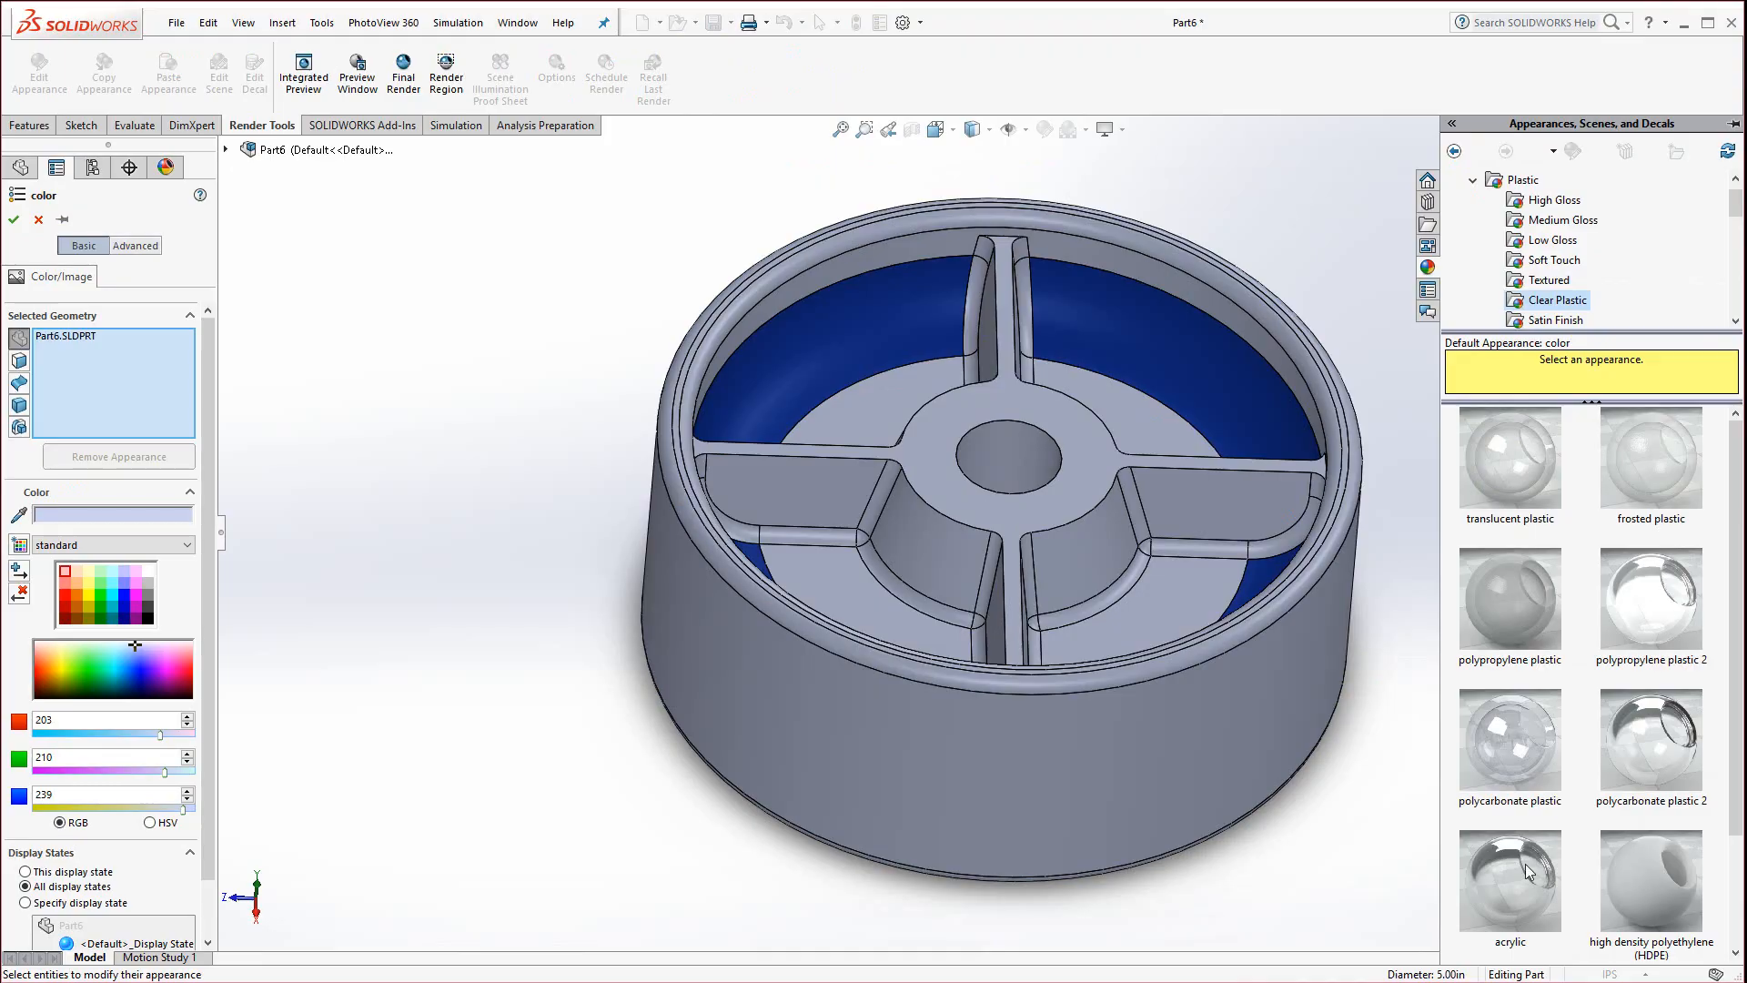
scroll(1562, 751, "down", 1)
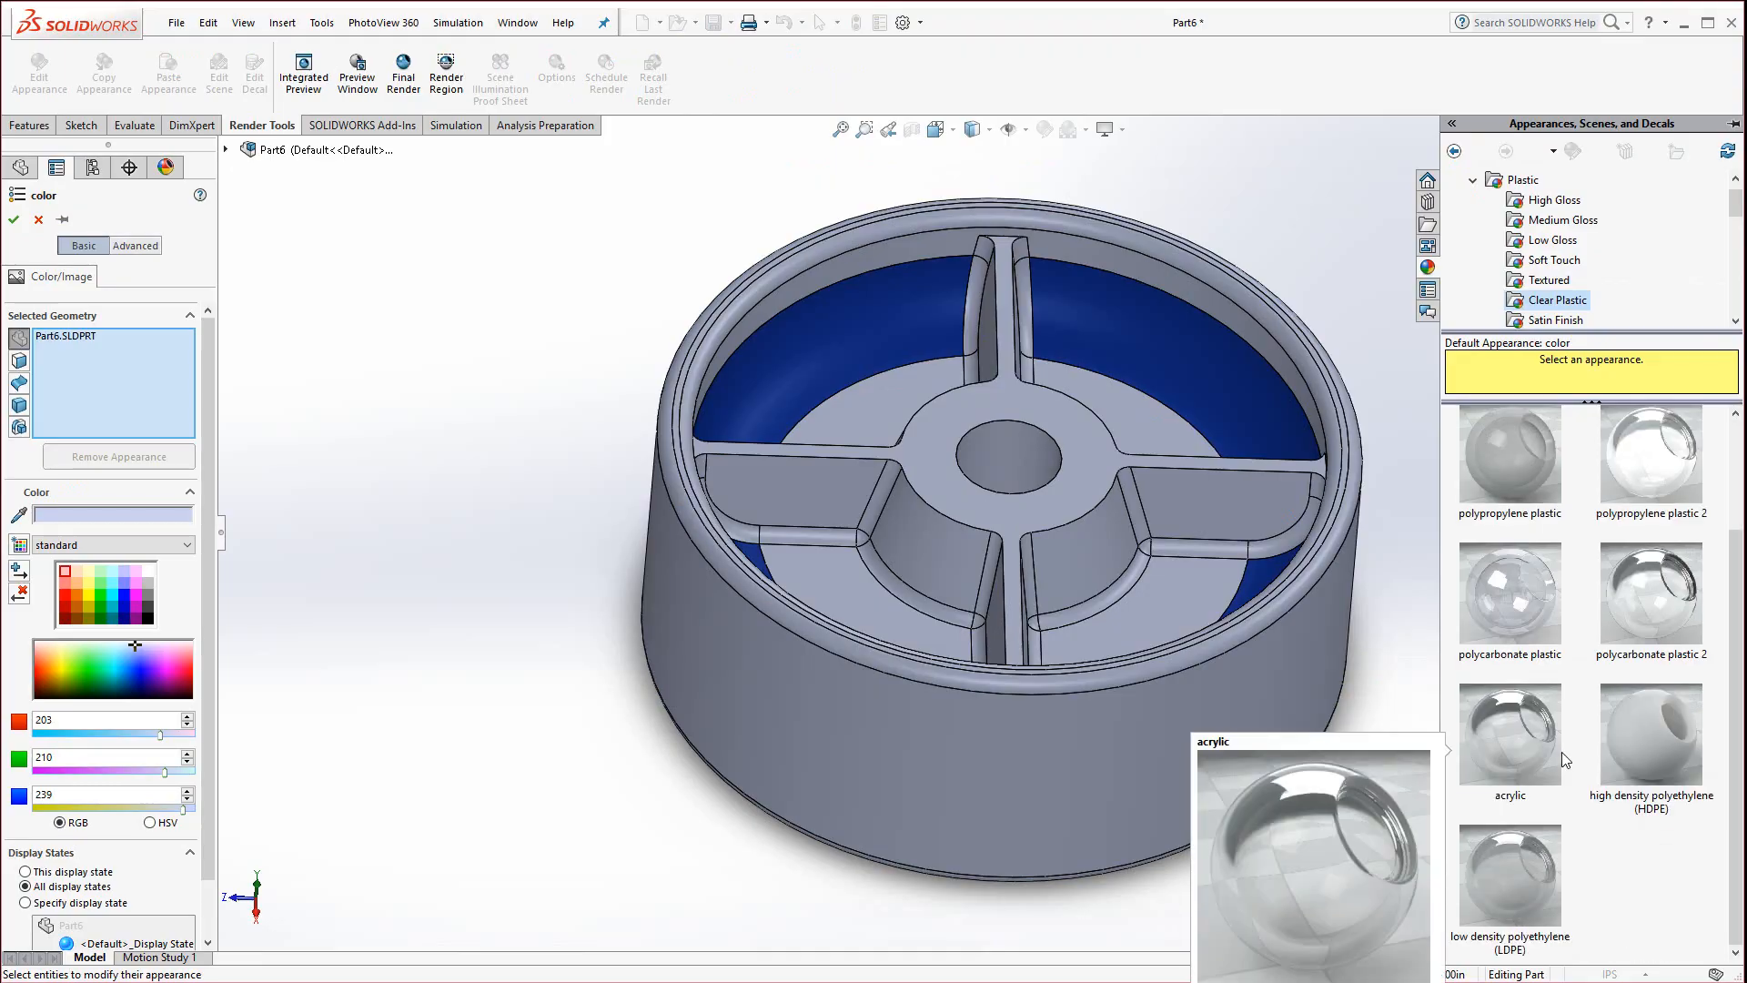
scroll(1584, 799, "up", 1)
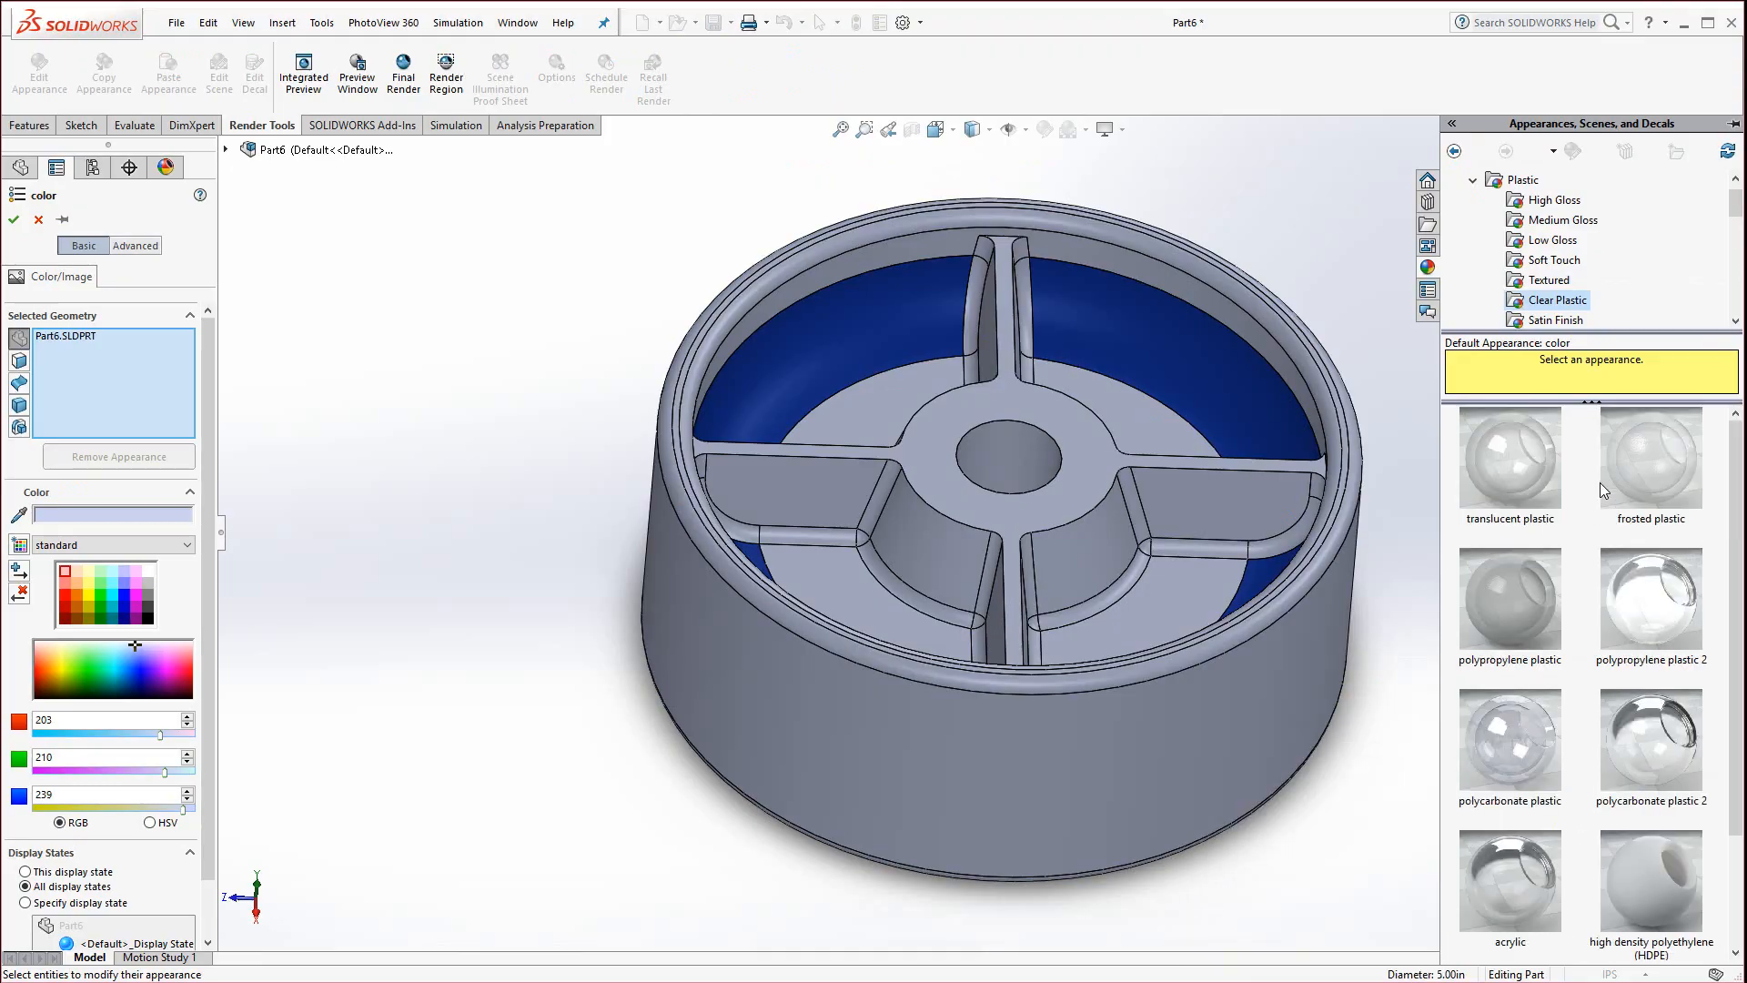
left_click(1473, 180)
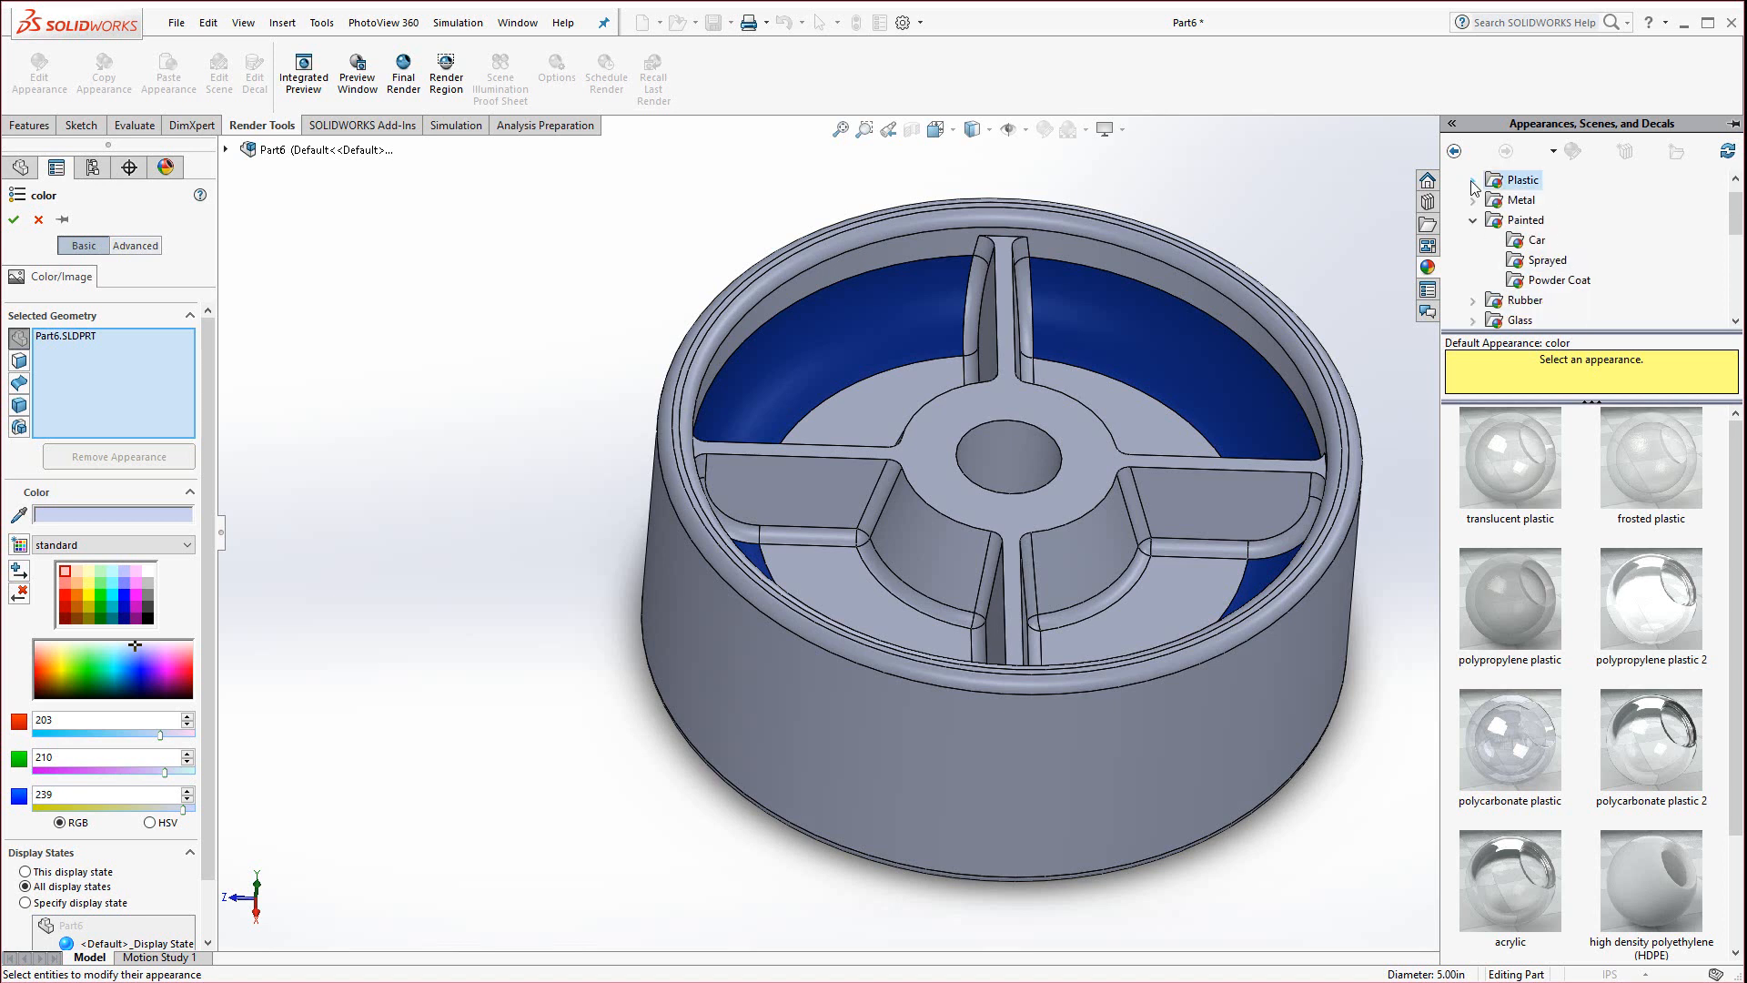
Apply the clear thick glass appearance from the Thick Gloss glass category to the whole part
left_click_drag(1735, 214, 1735, 244)
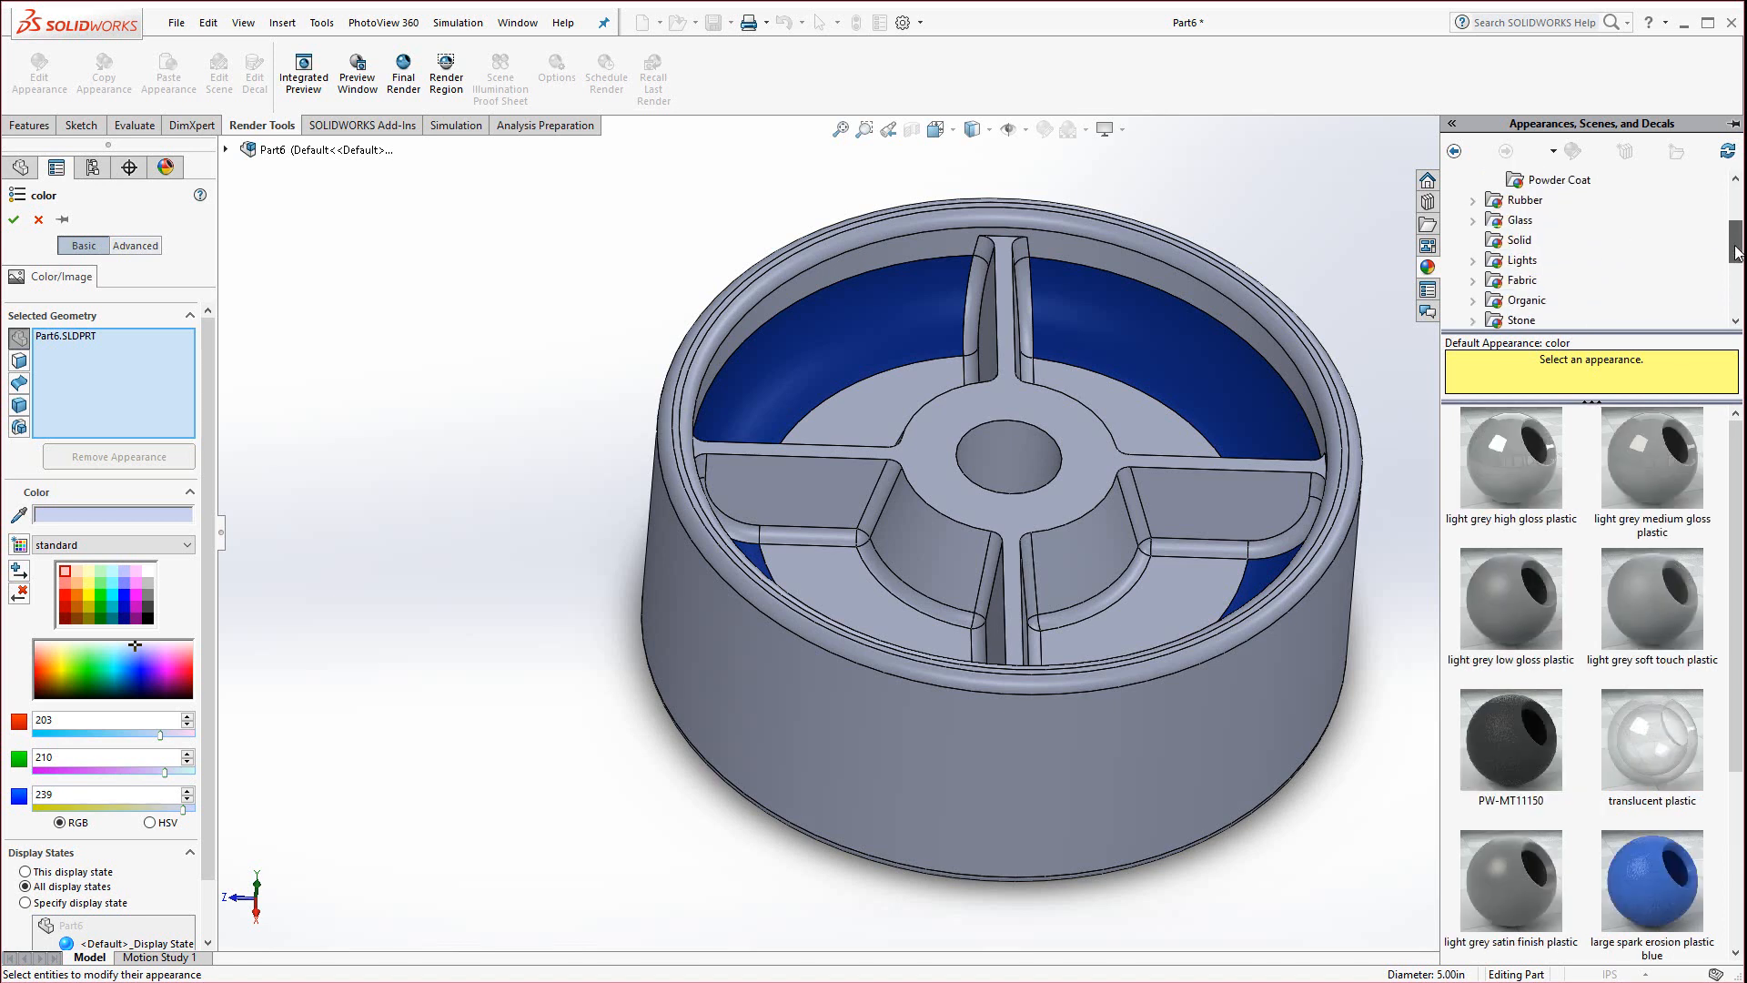
left_click(1517, 220)
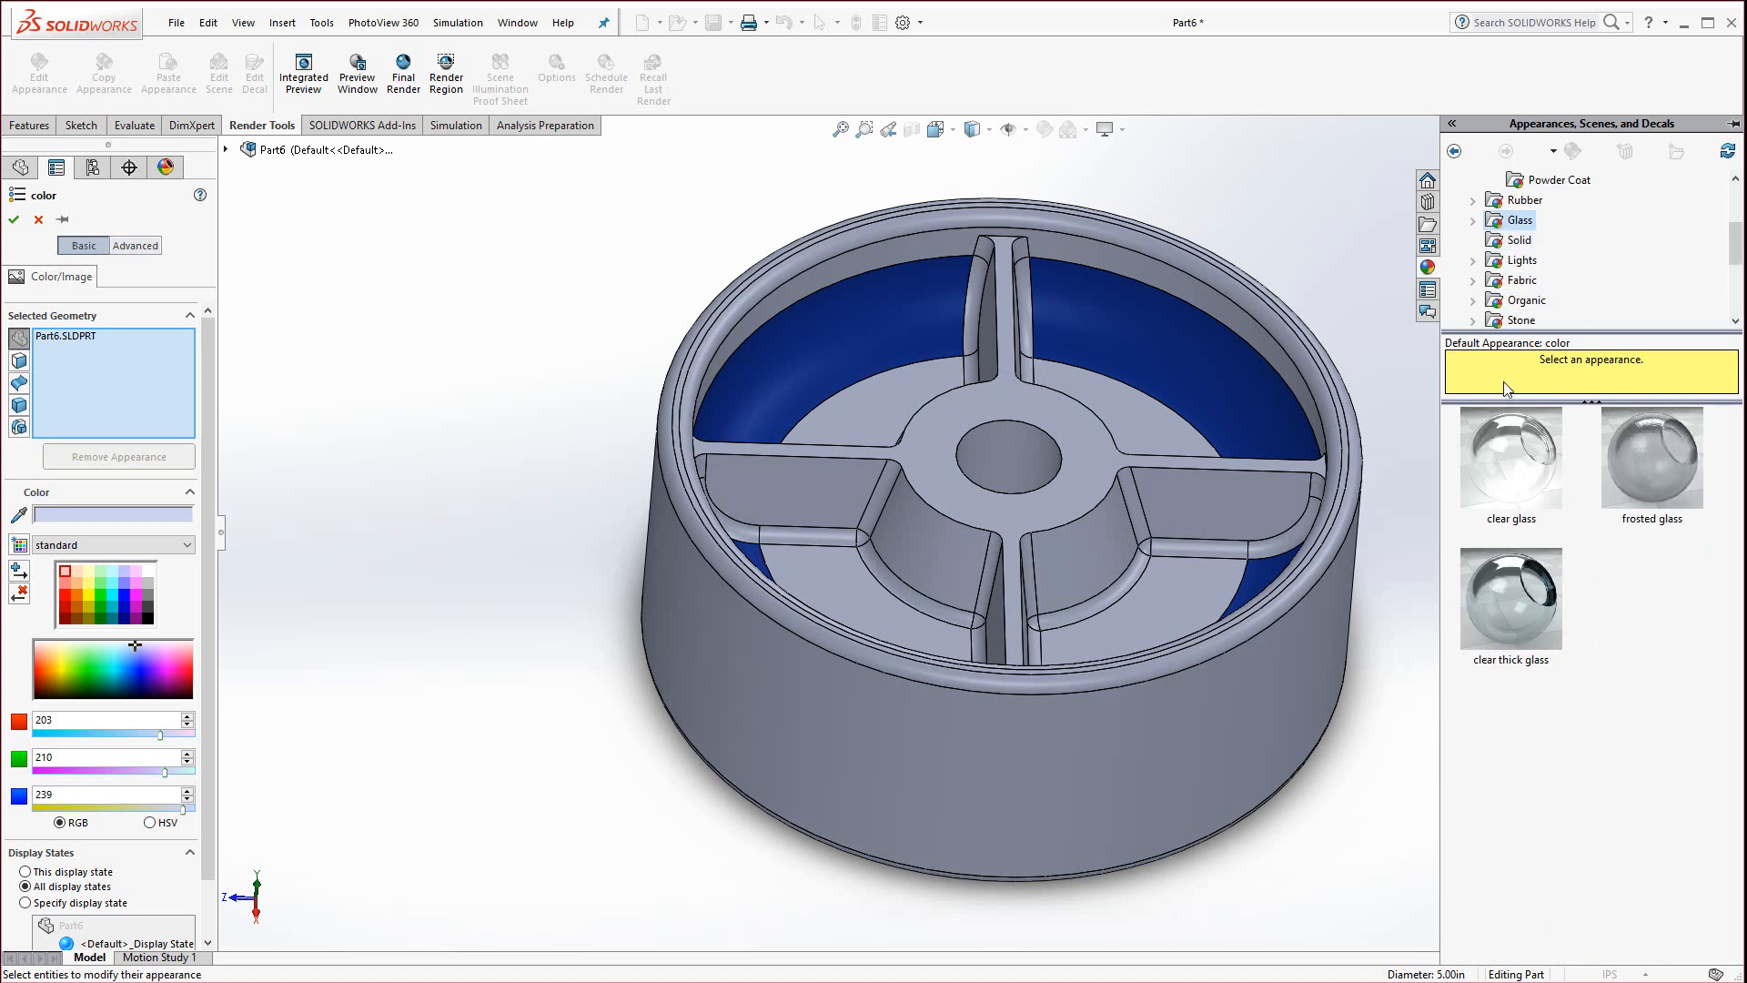
left_click(1473, 220)
left_click(1546, 280)
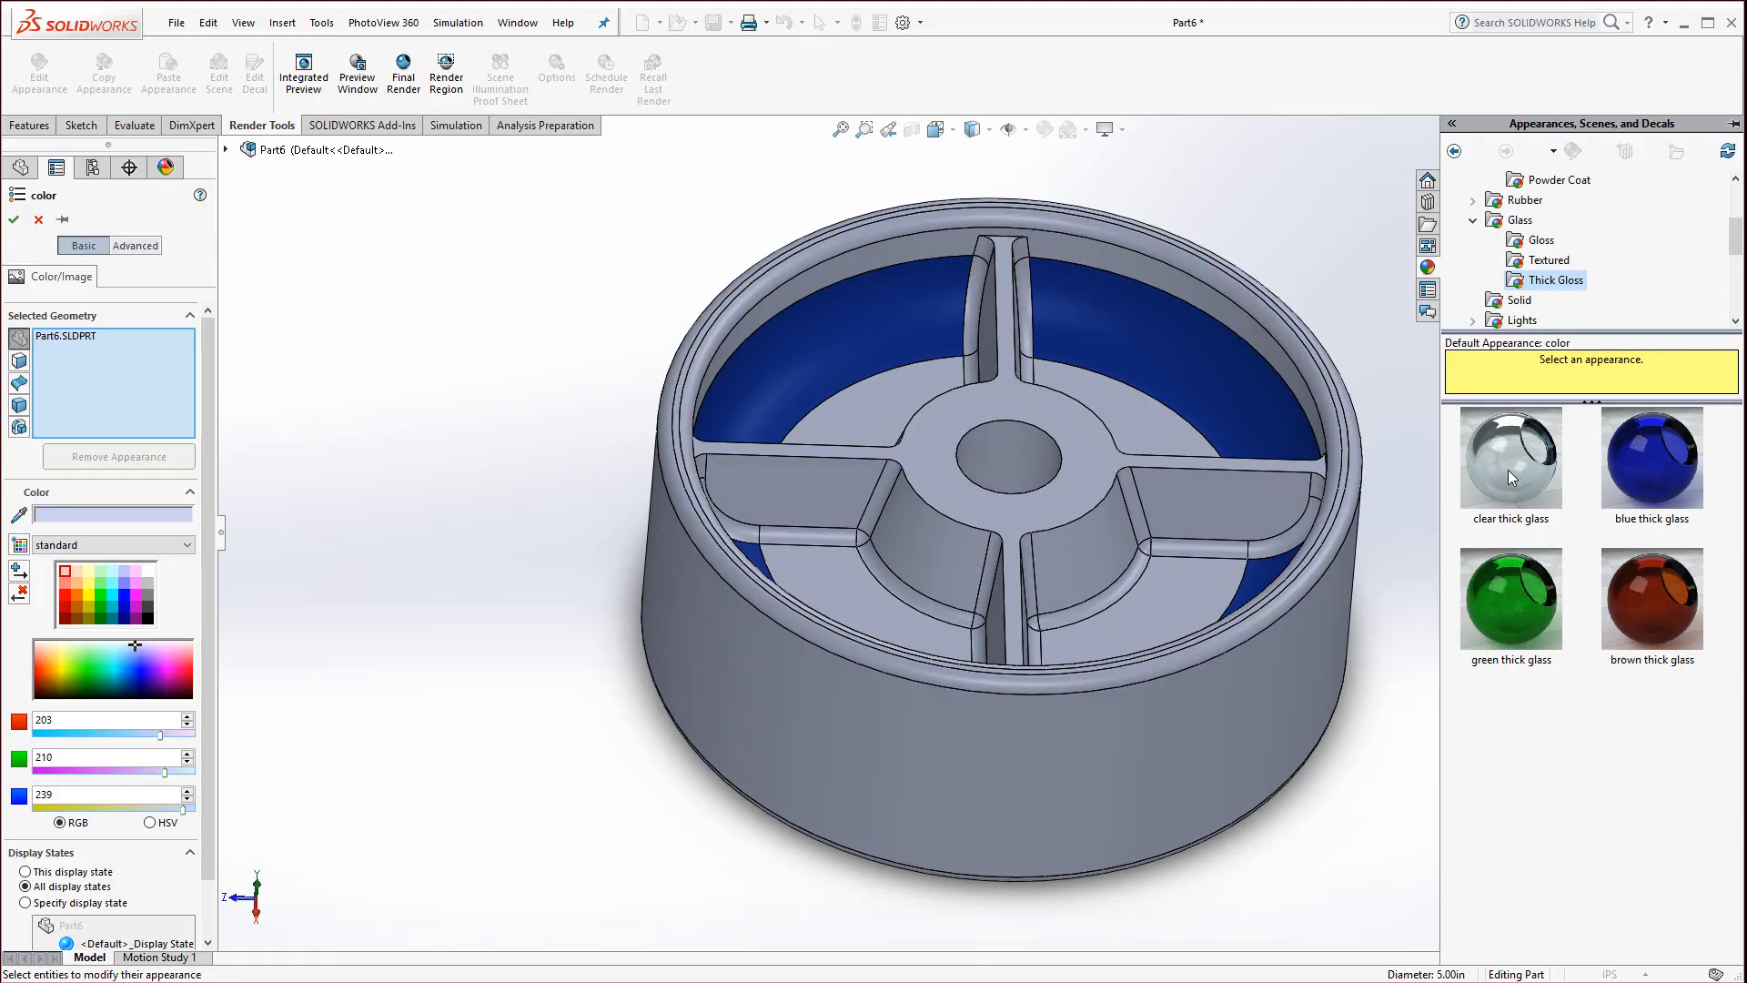
left_click(1508, 470)
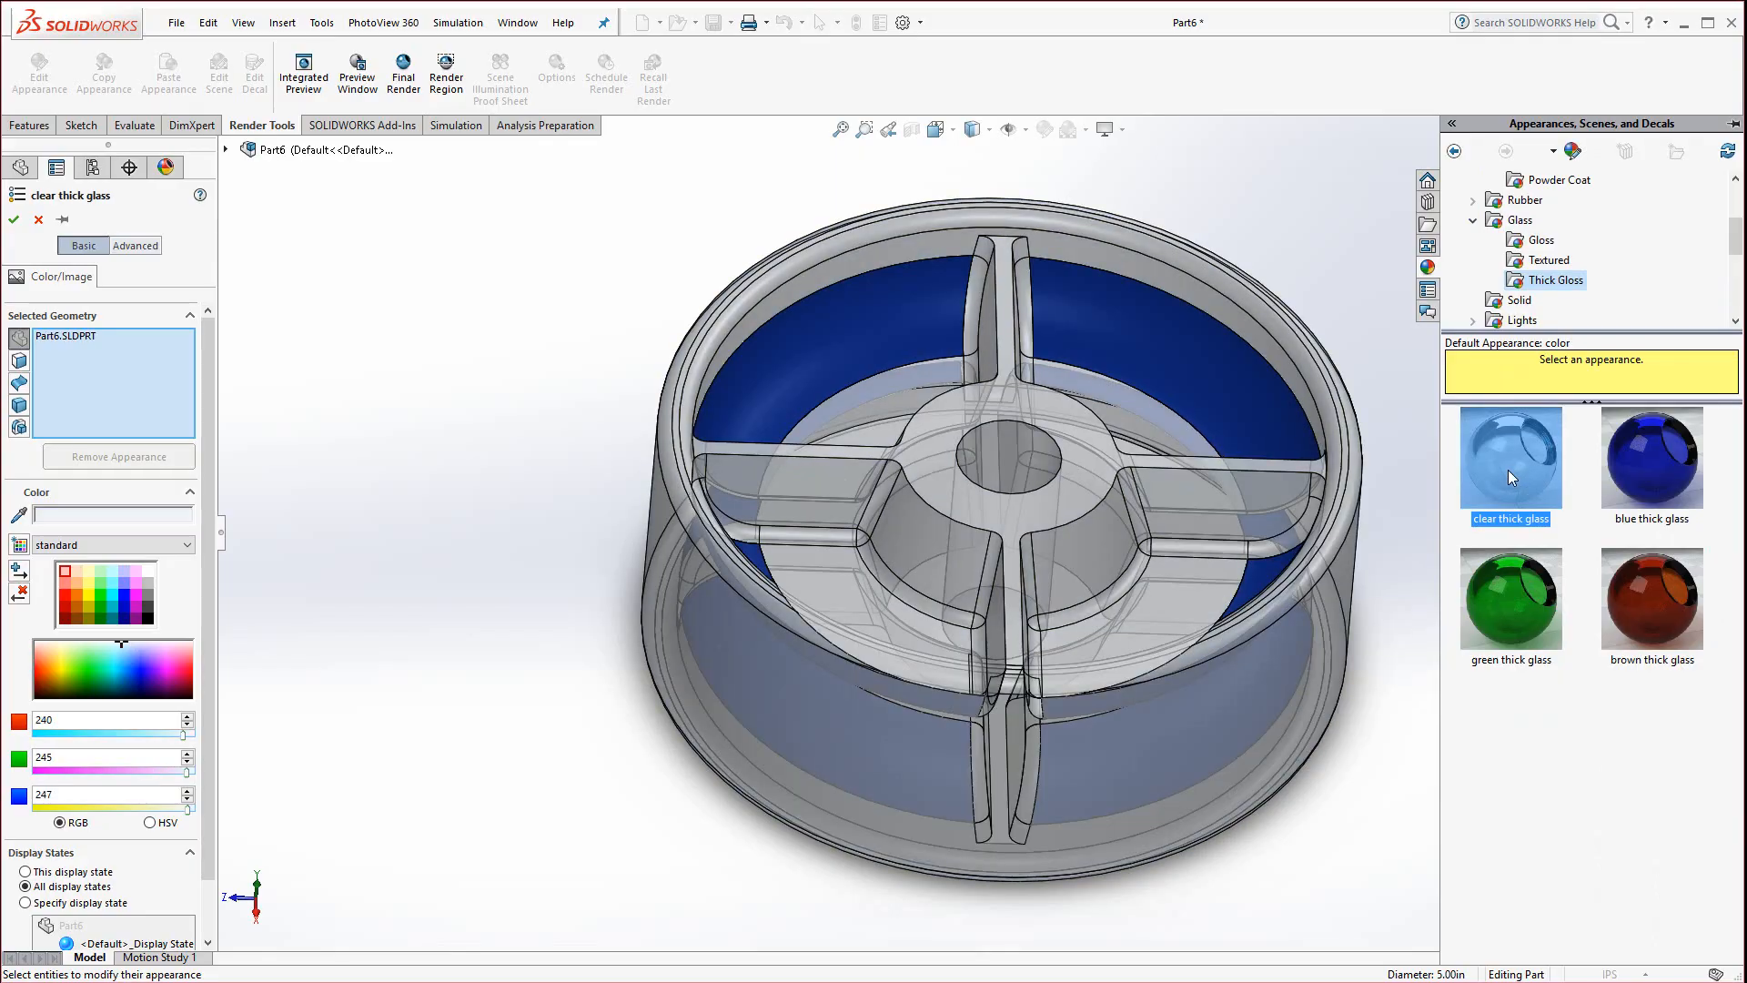
left_click(14, 219)
left_click(481, 618)
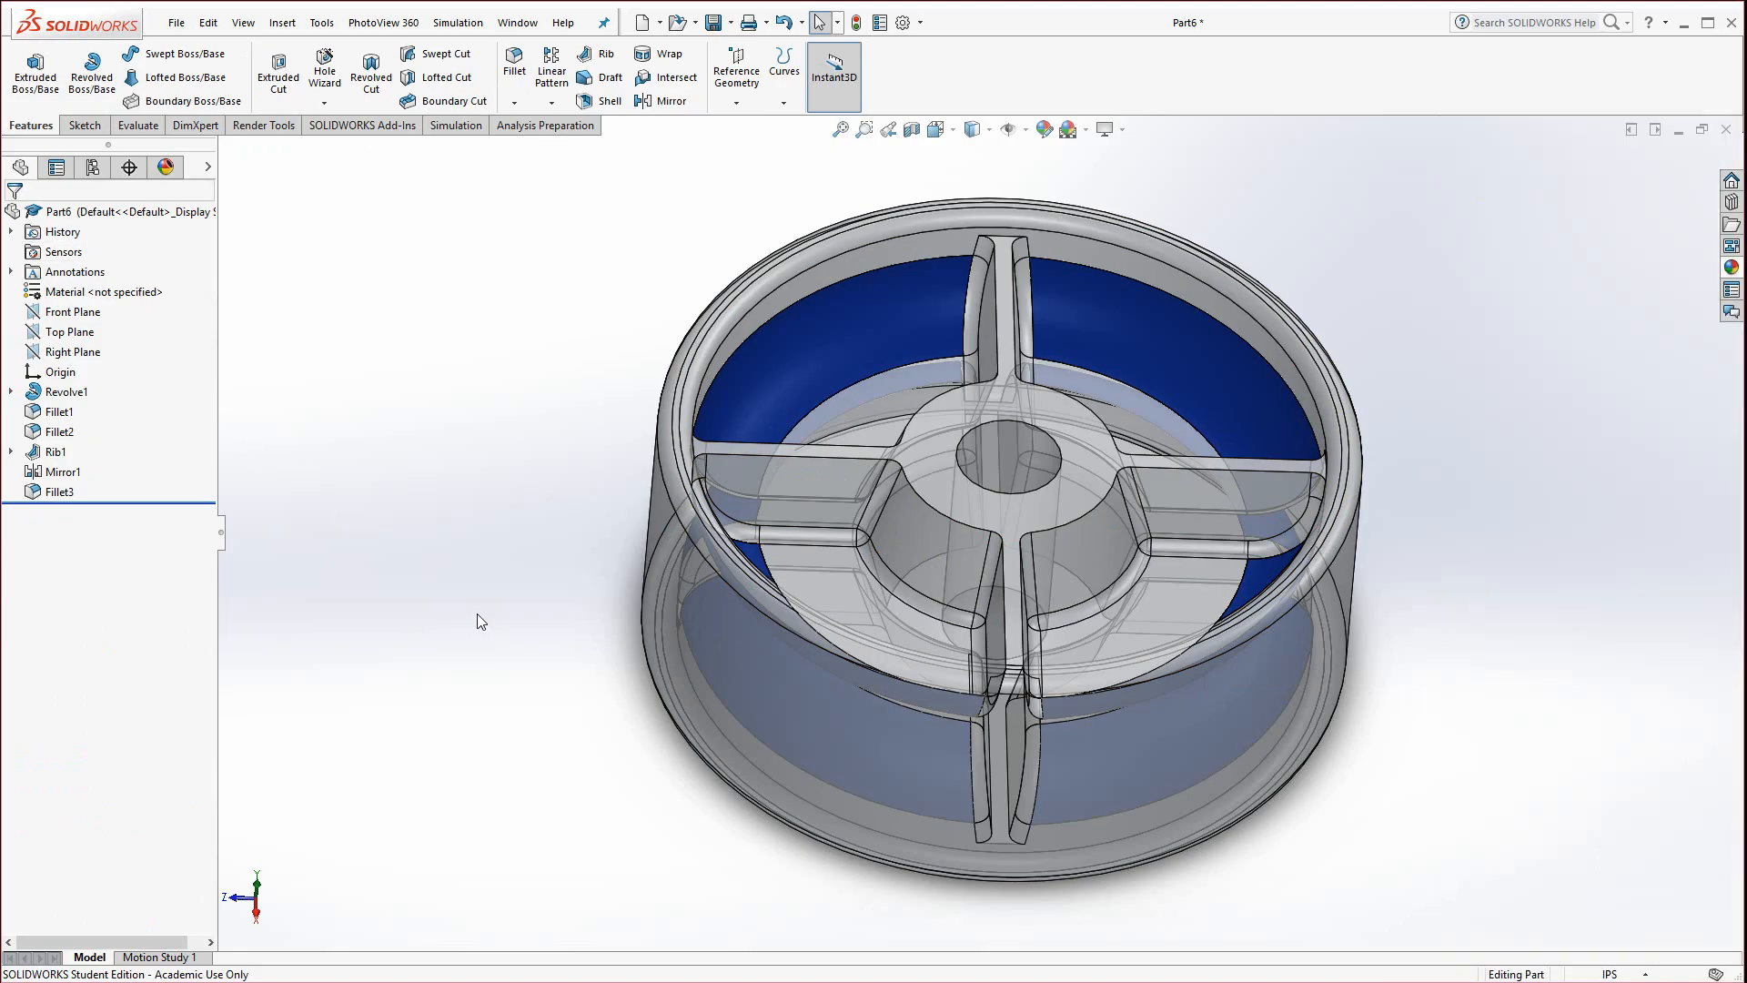
Switch the wheel's display to perspective view
left_click(1123, 130)
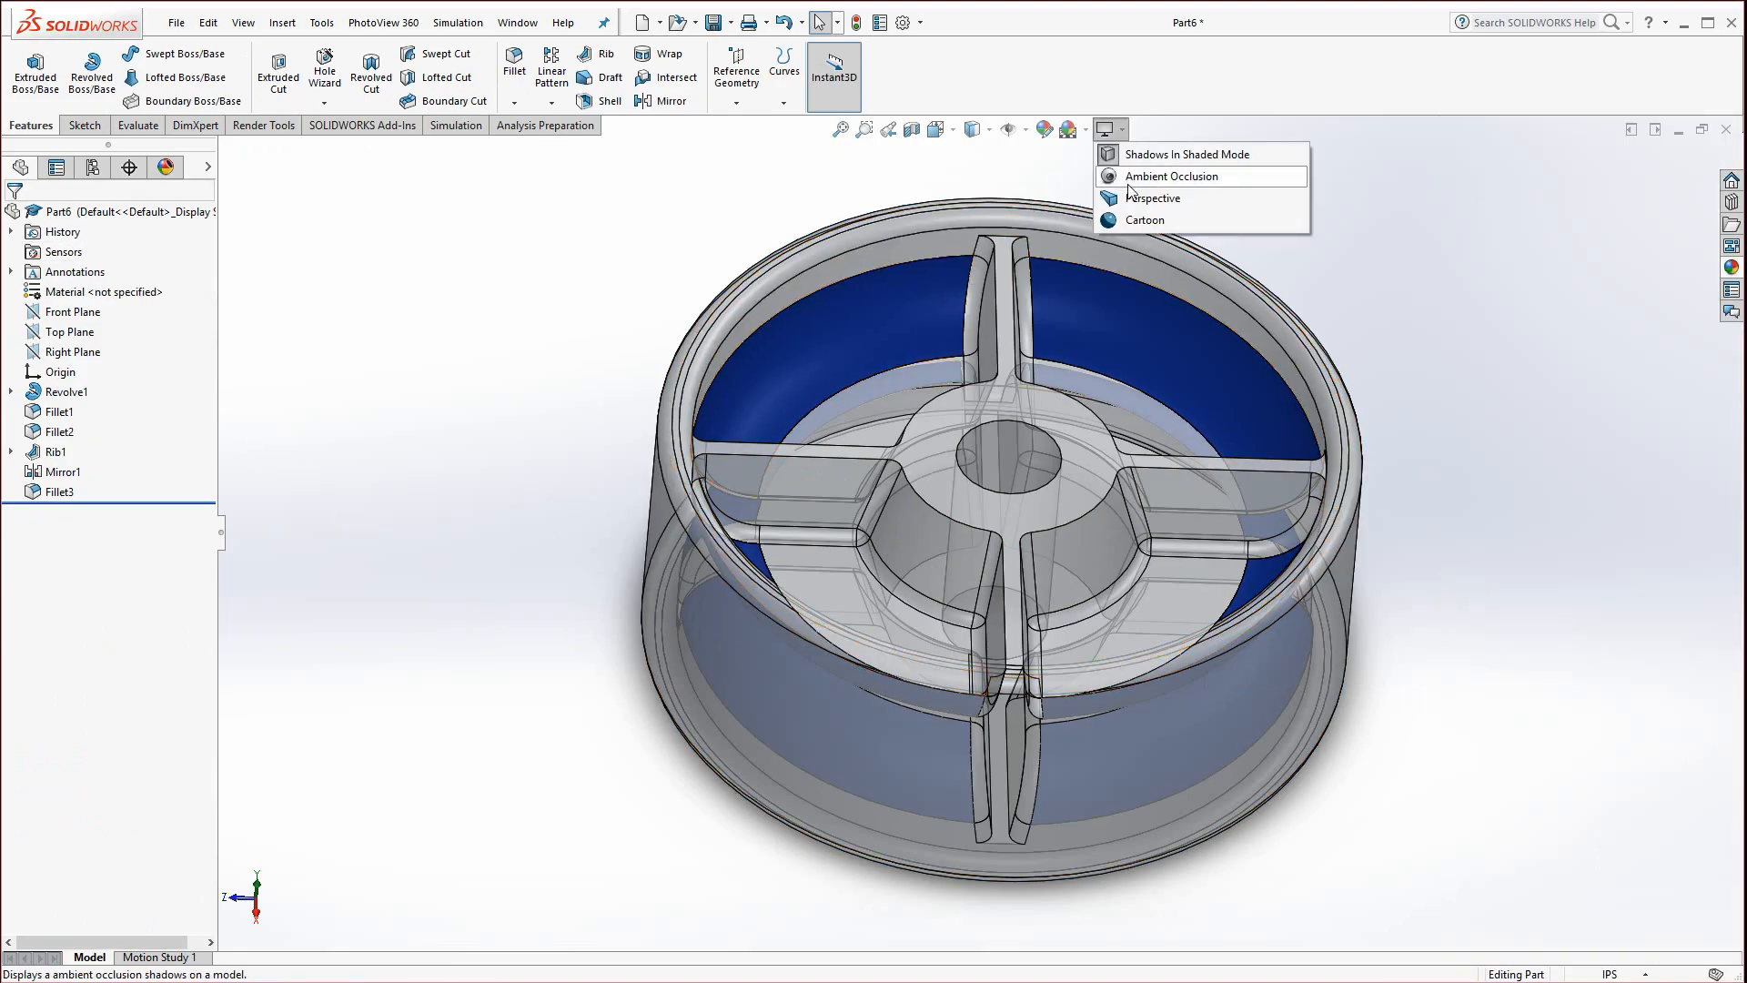
left_click(1114, 196)
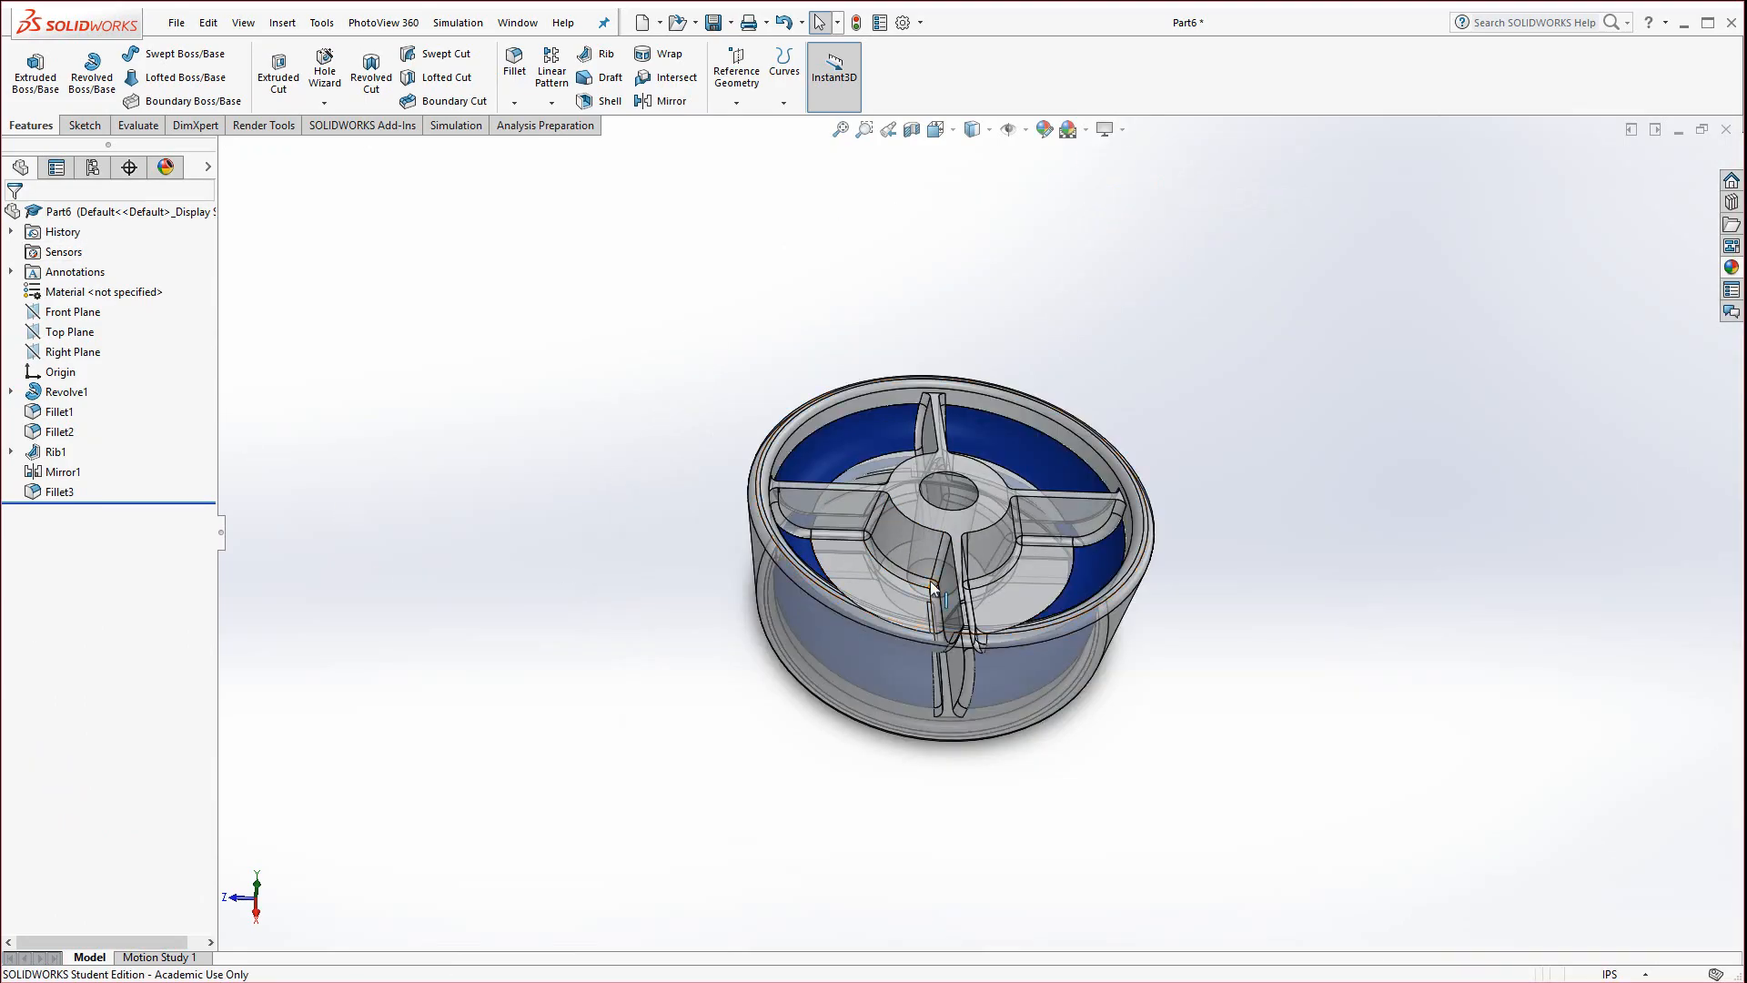
scroll(924, 523, "down", 5)
middle_click_drag(936, 515, 1007, 579)
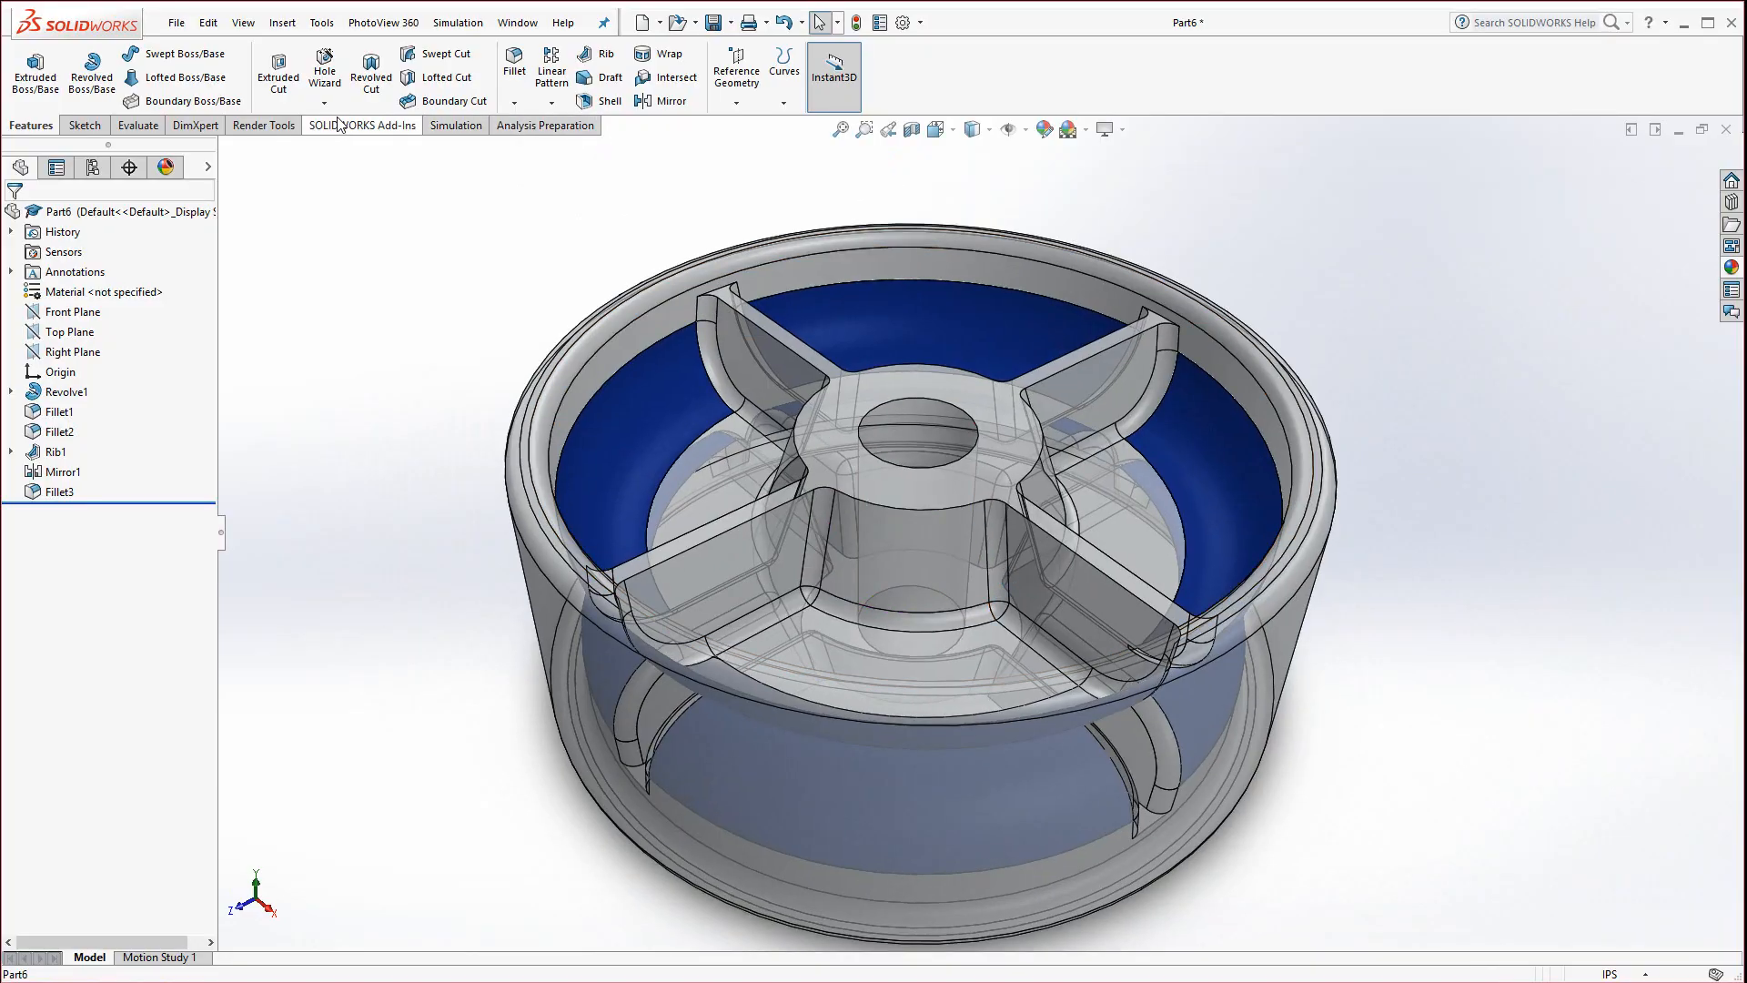
Turn on the integrated render preview of the wheel in the graphics area
left_click(263, 125)
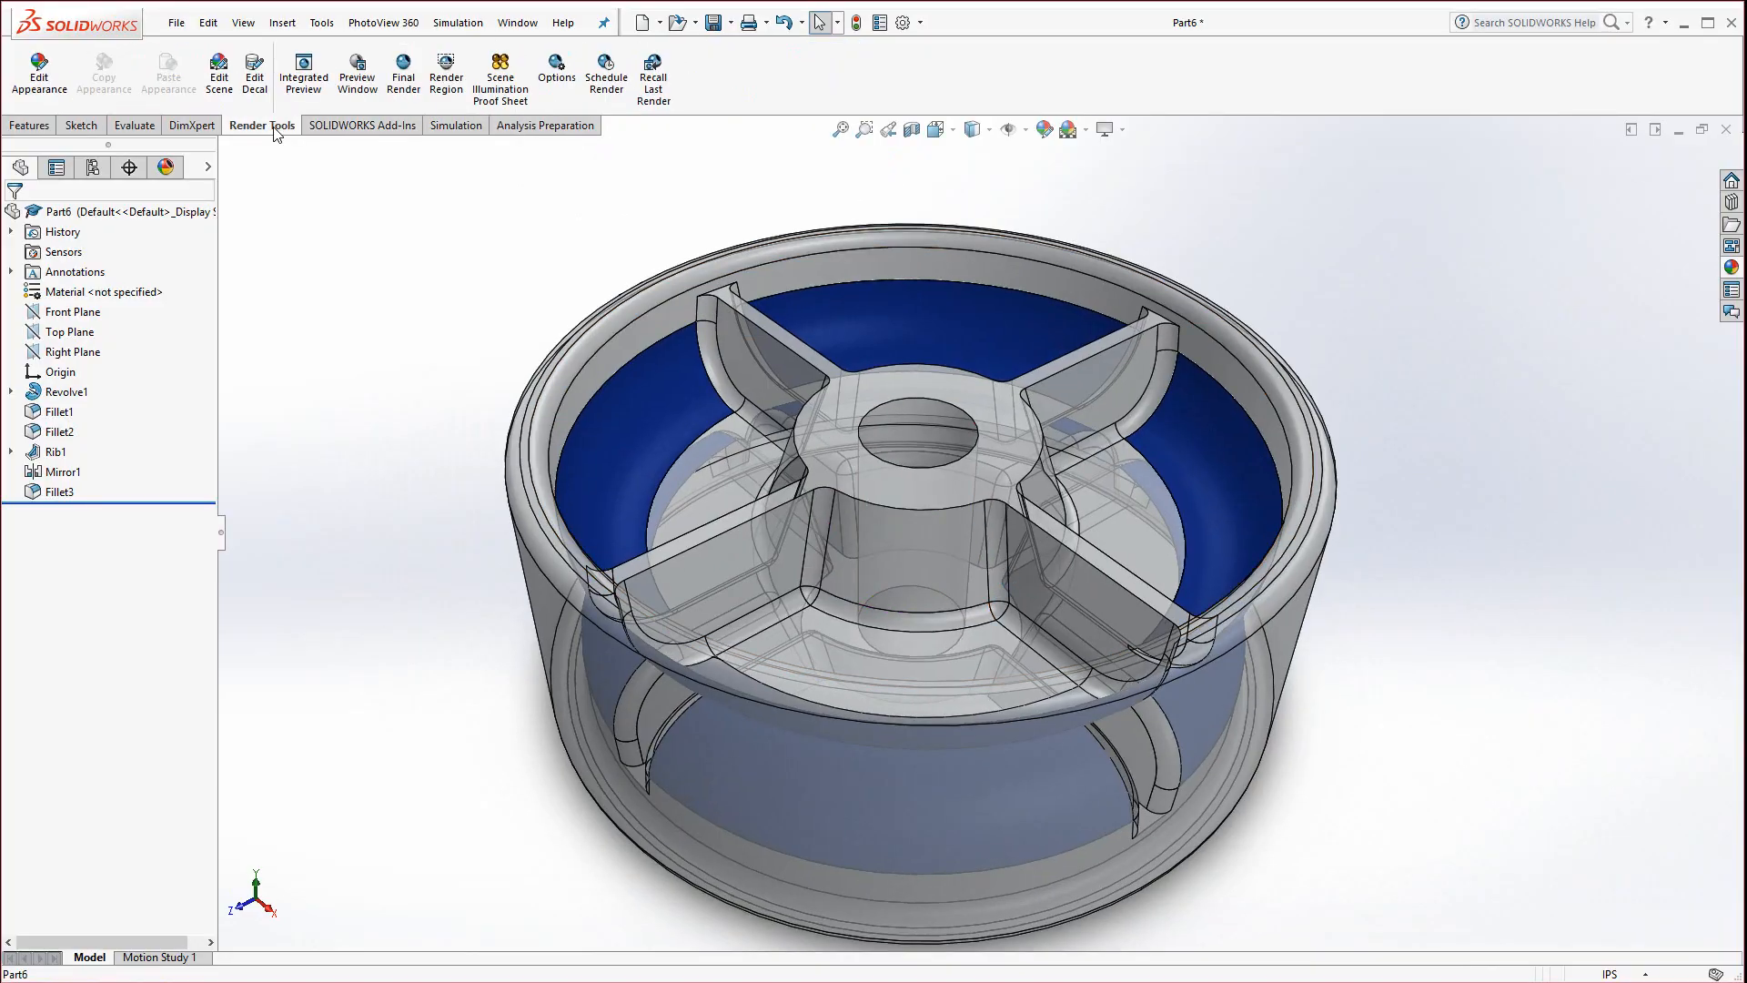
left_click(305, 80)
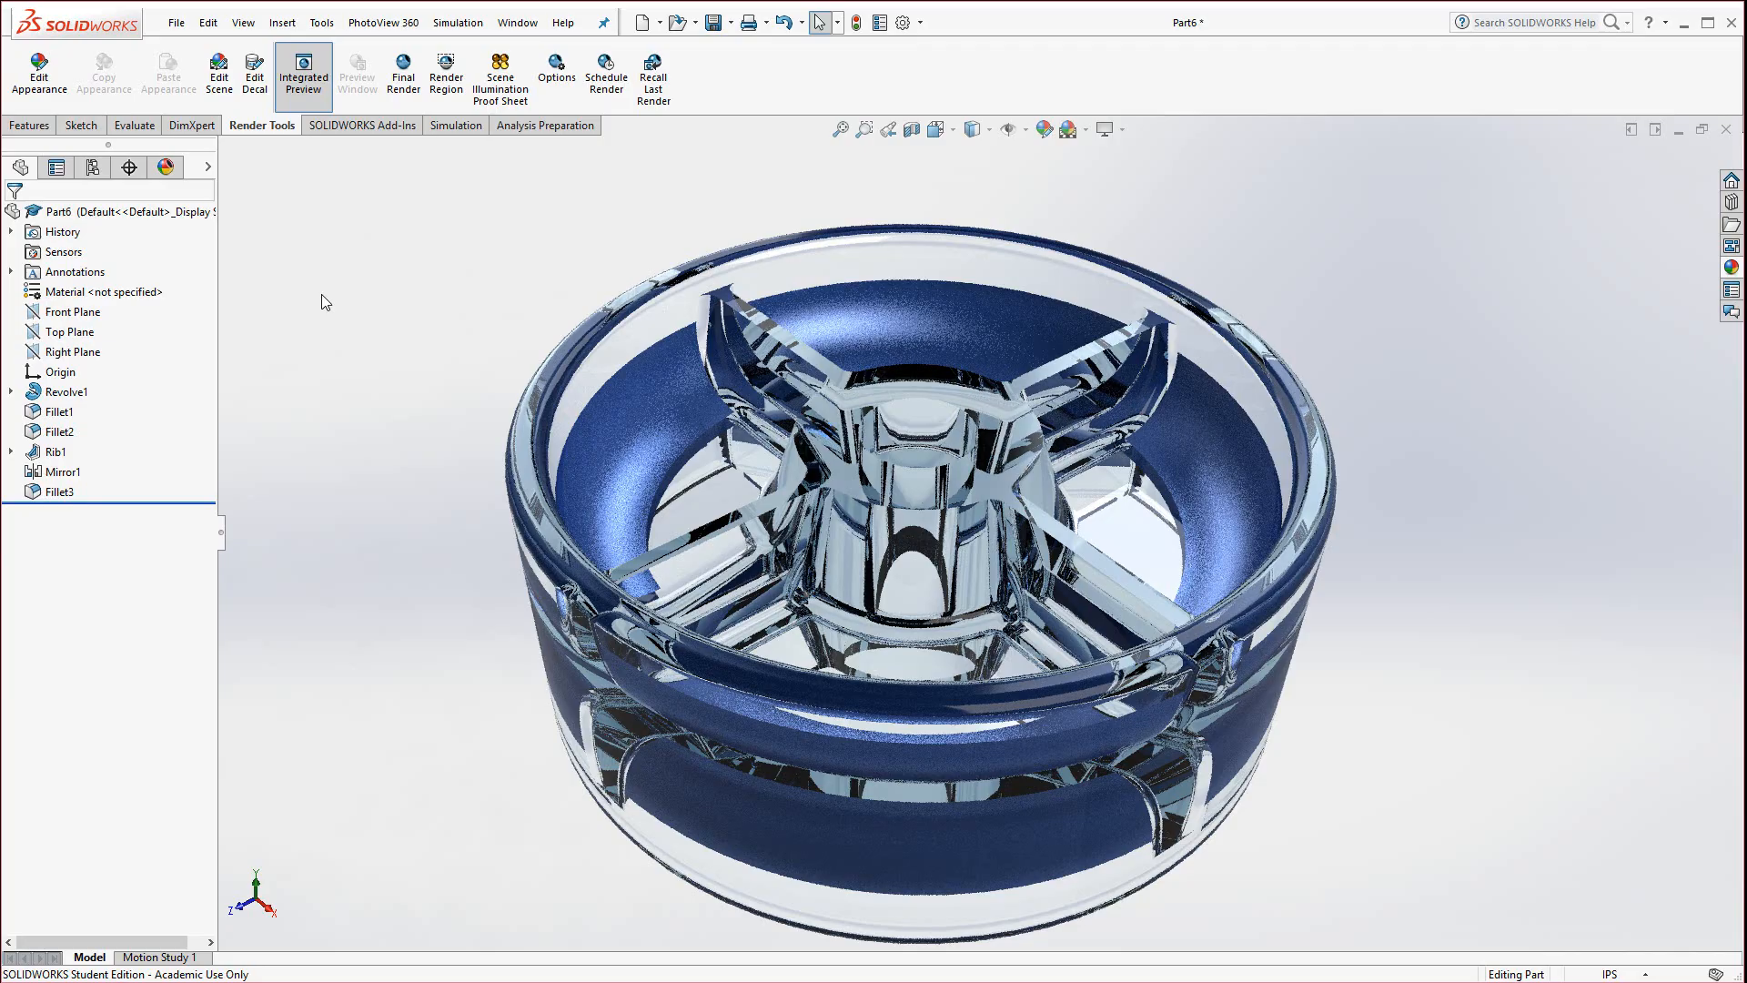
left_click(166, 26)
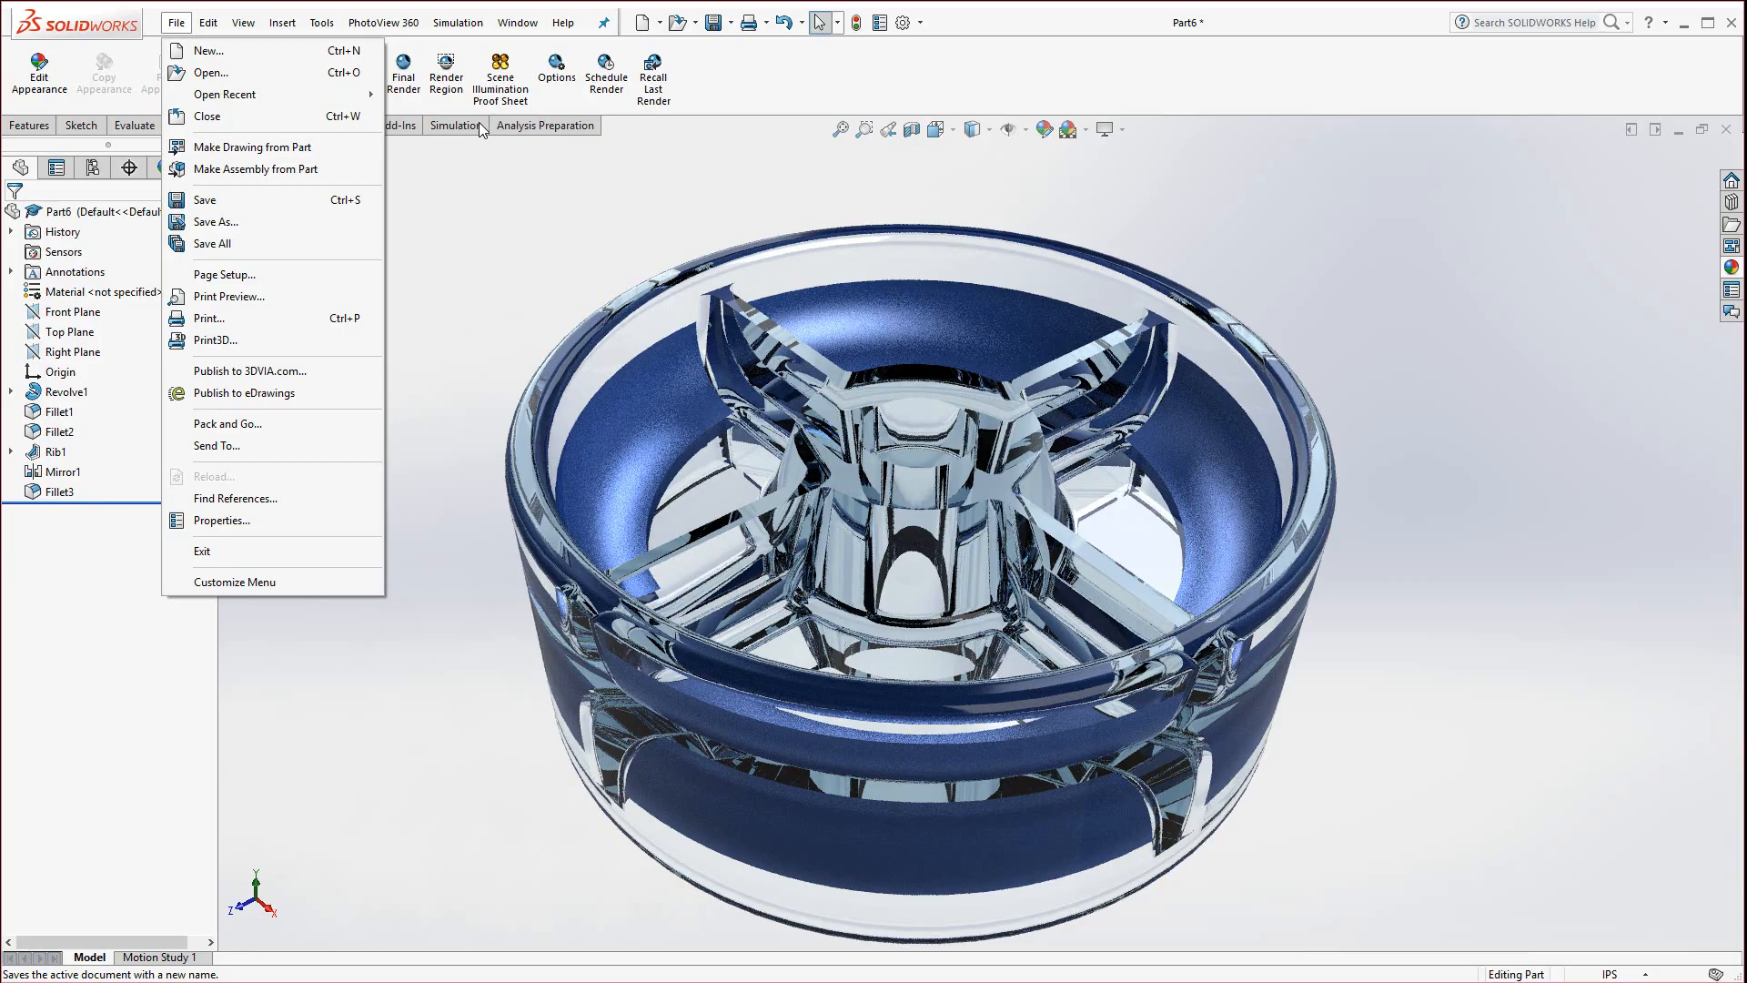
left_click(1017, 91)
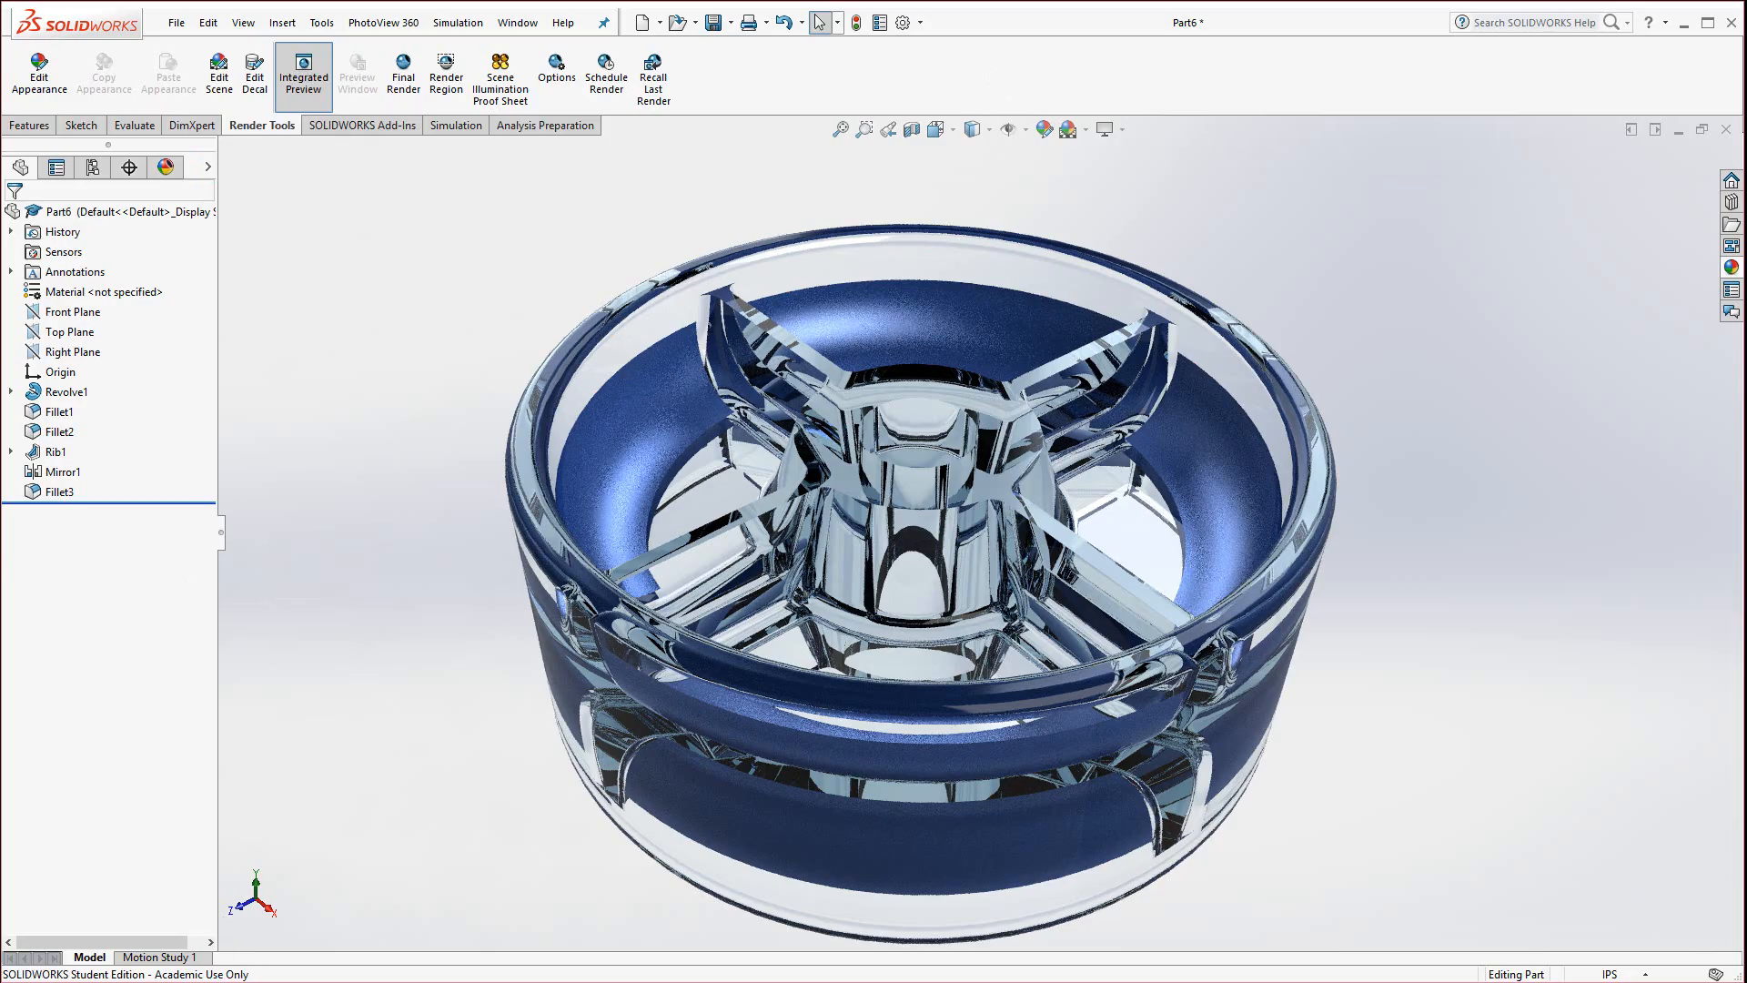
Switch to the SolidWorks Basics PDF in the browser and examine the screw rendering, the Lab 2 screw drawing and the IMT 103_2 stepped shaft drawing
left_click(203, 982)
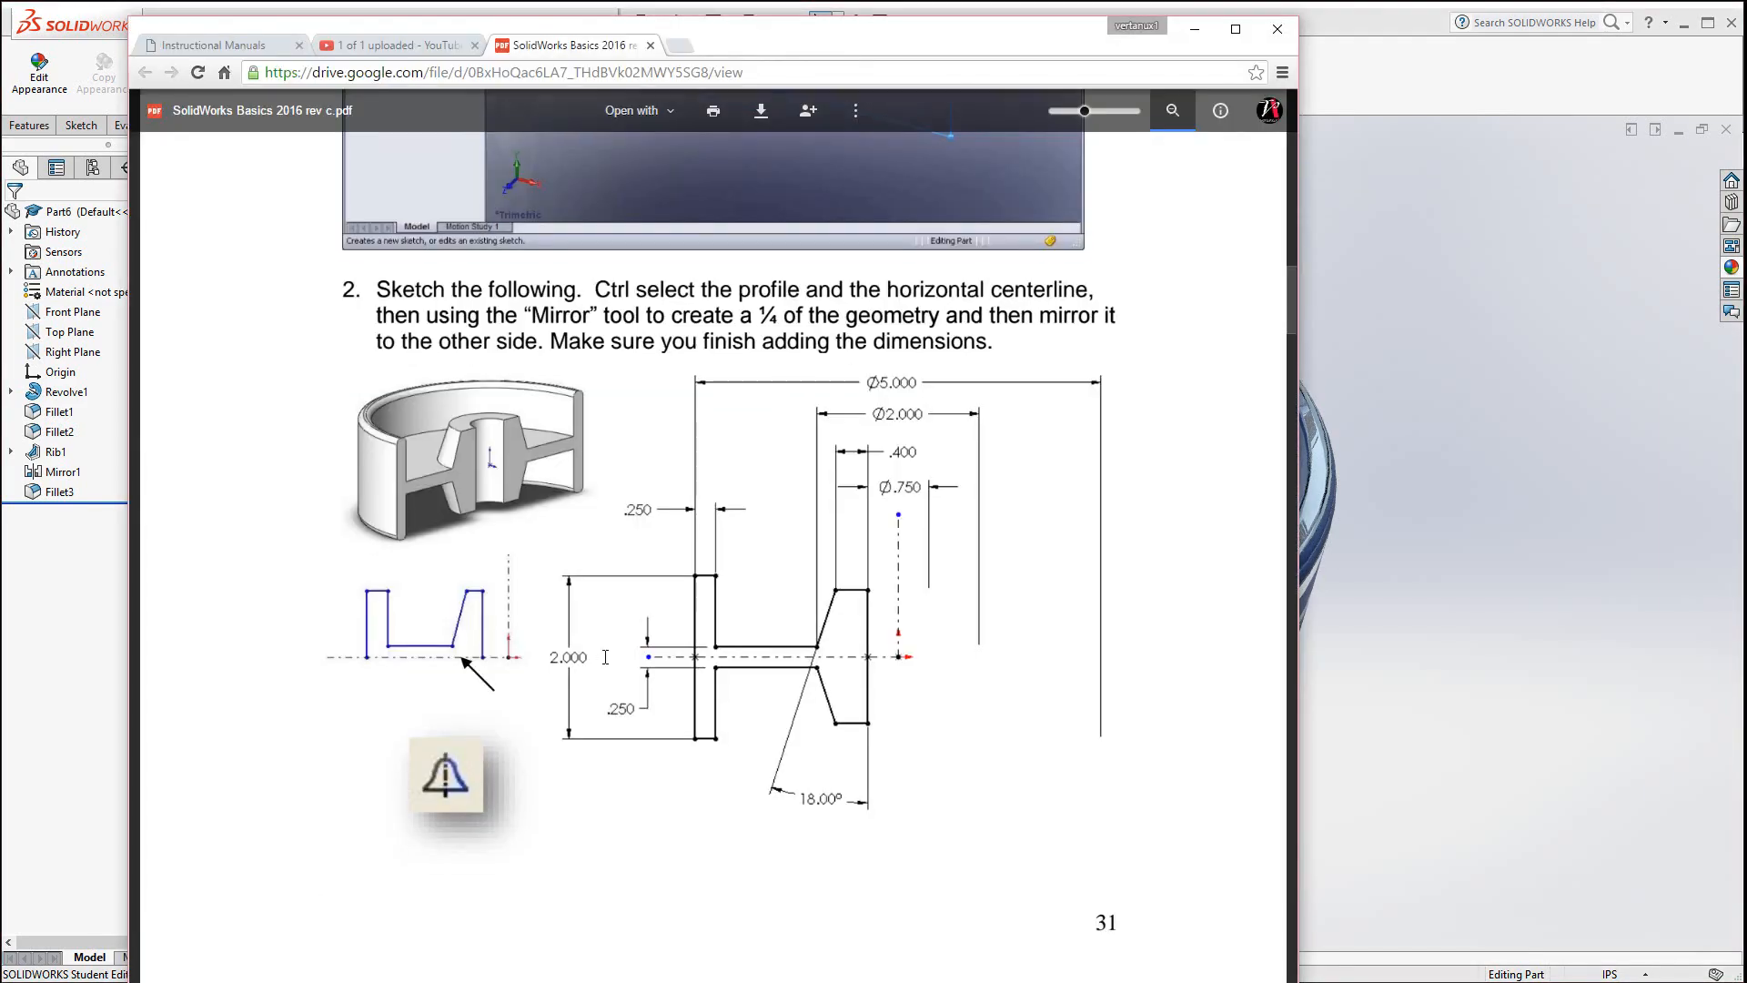
scroll(784, 502, "down", 20)
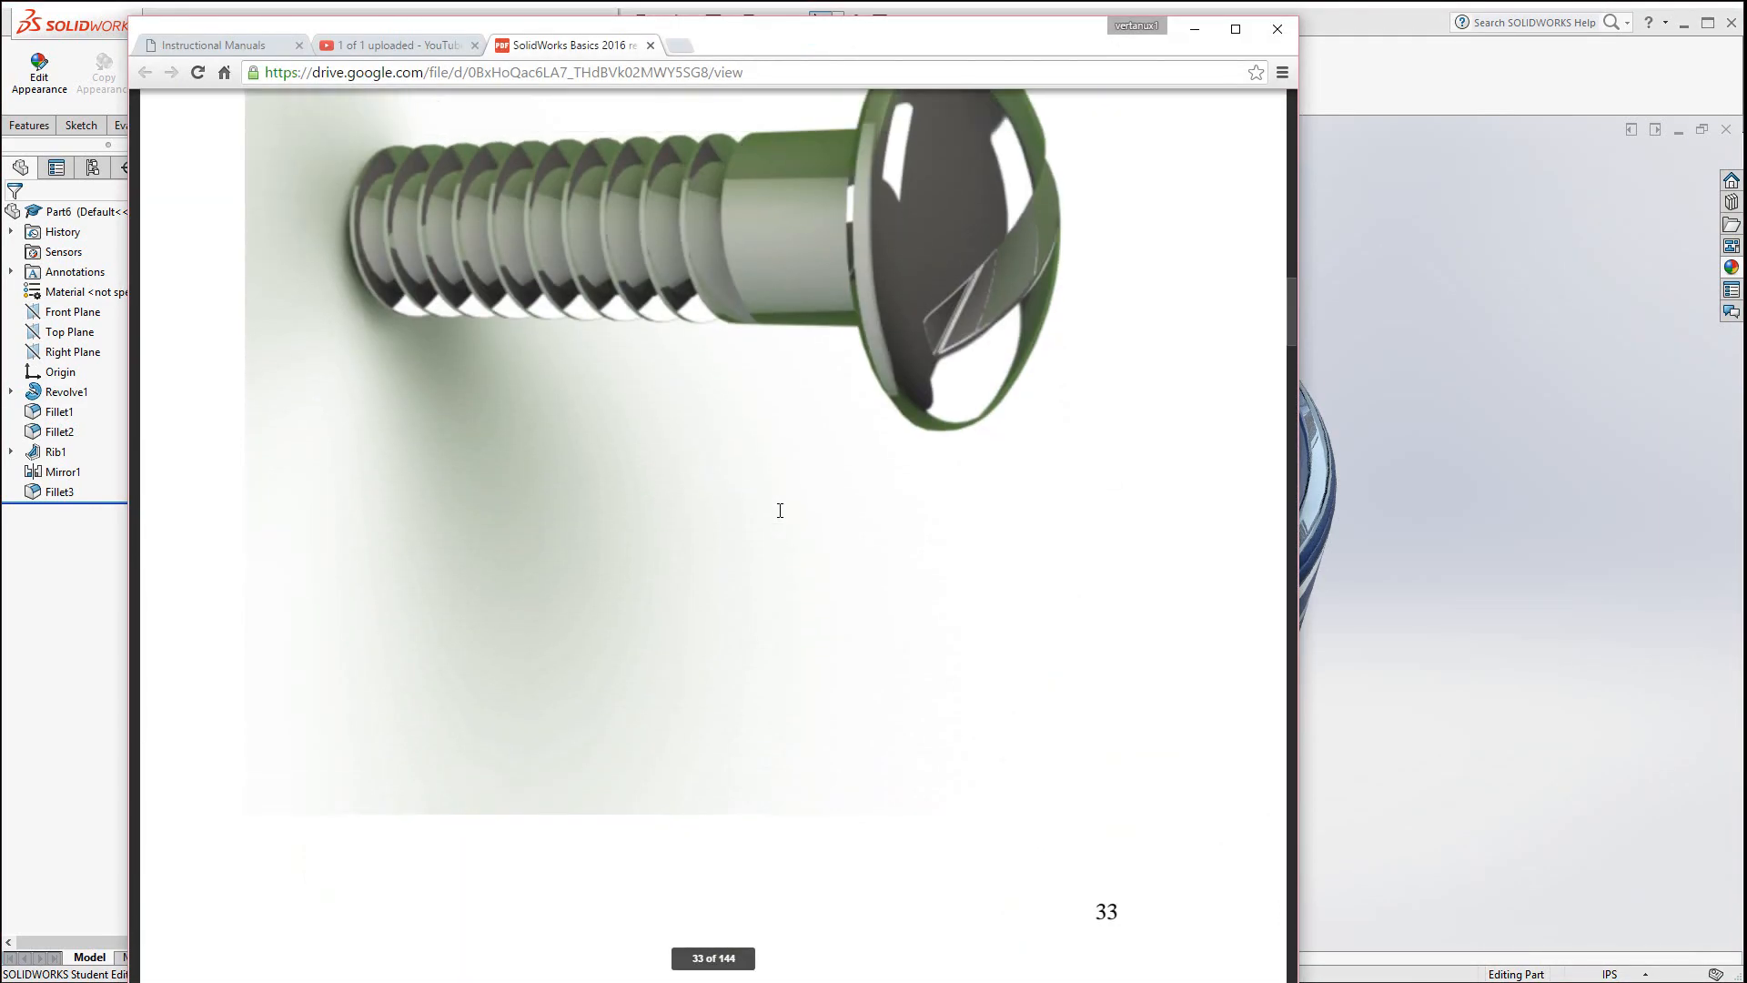
scroll(780, 510, "up", 3)
scroll(780, 510, "up", 1)
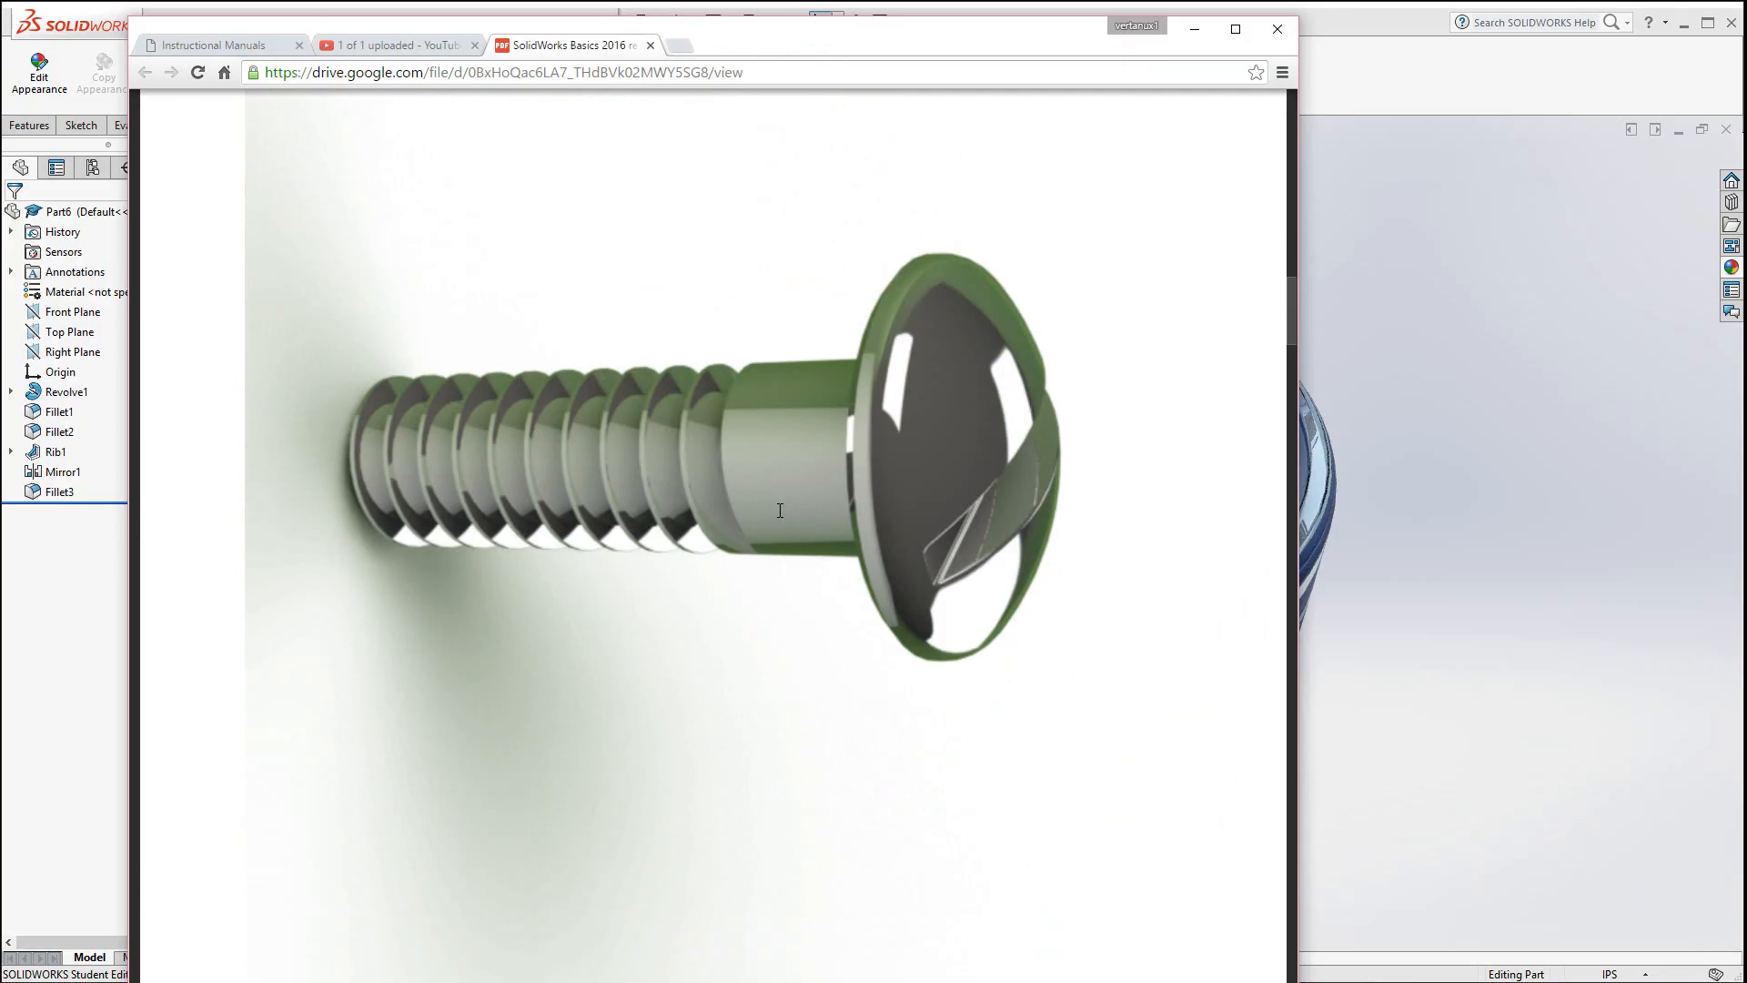
scroll(701, 593, "down", 6)
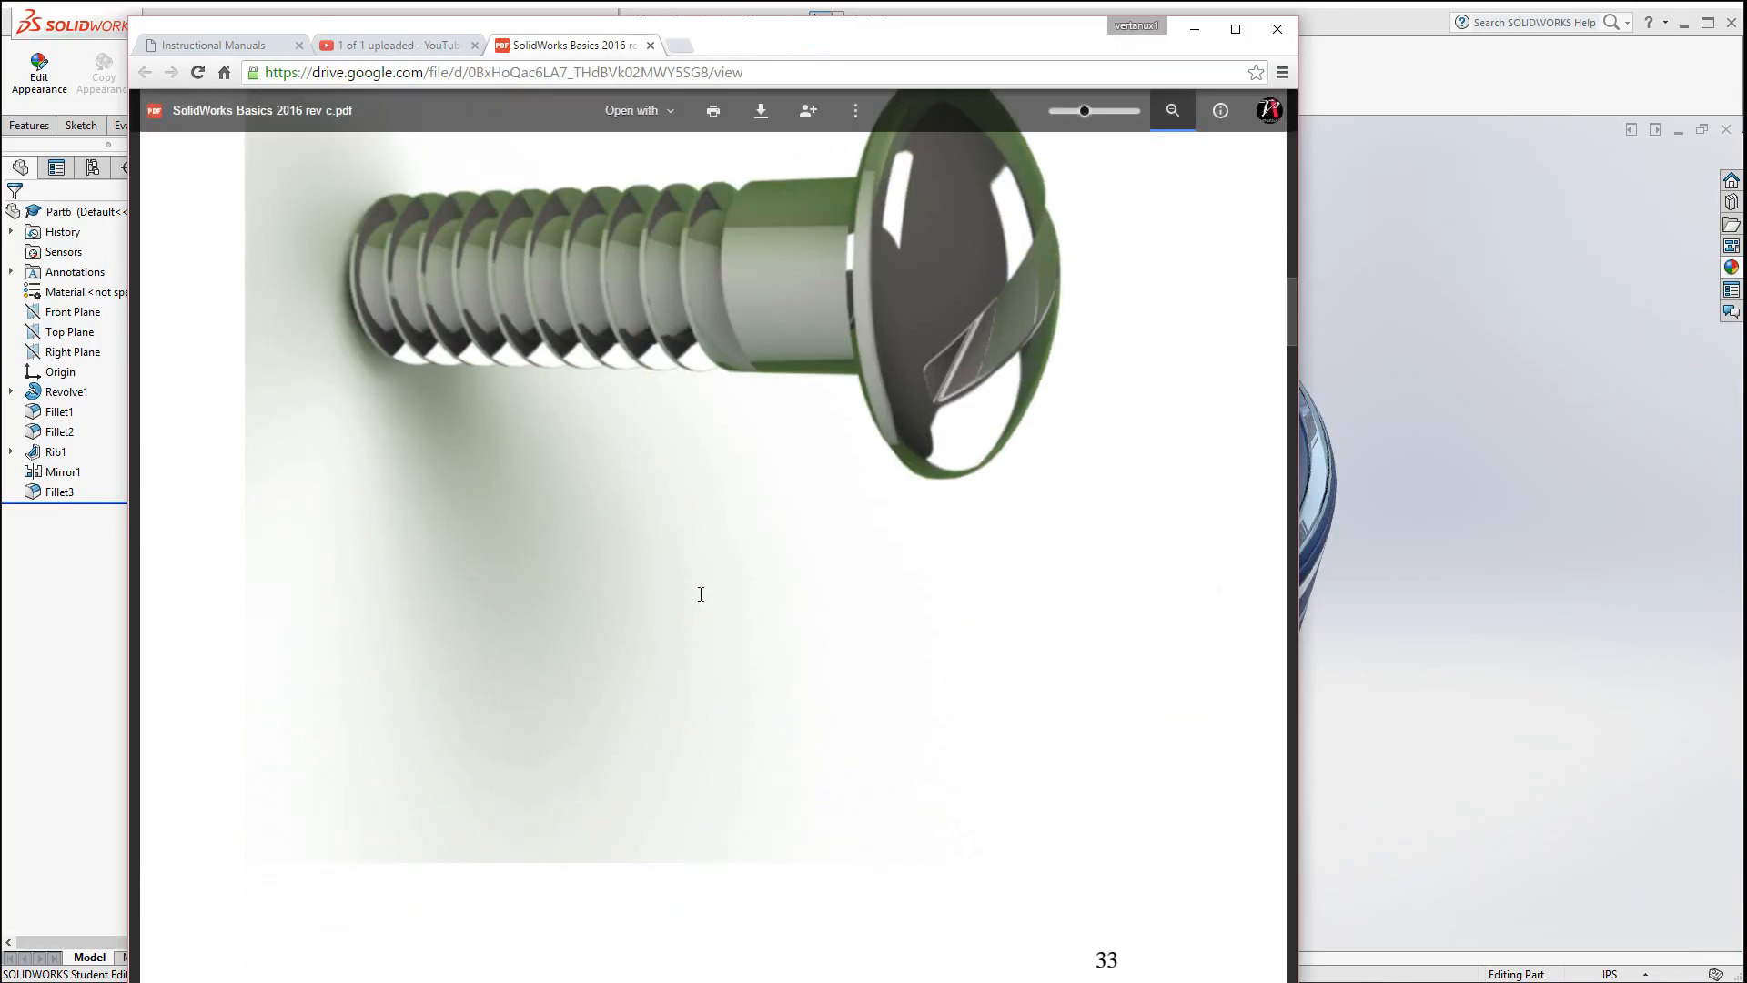
scroll(700, 593, "down", 9)
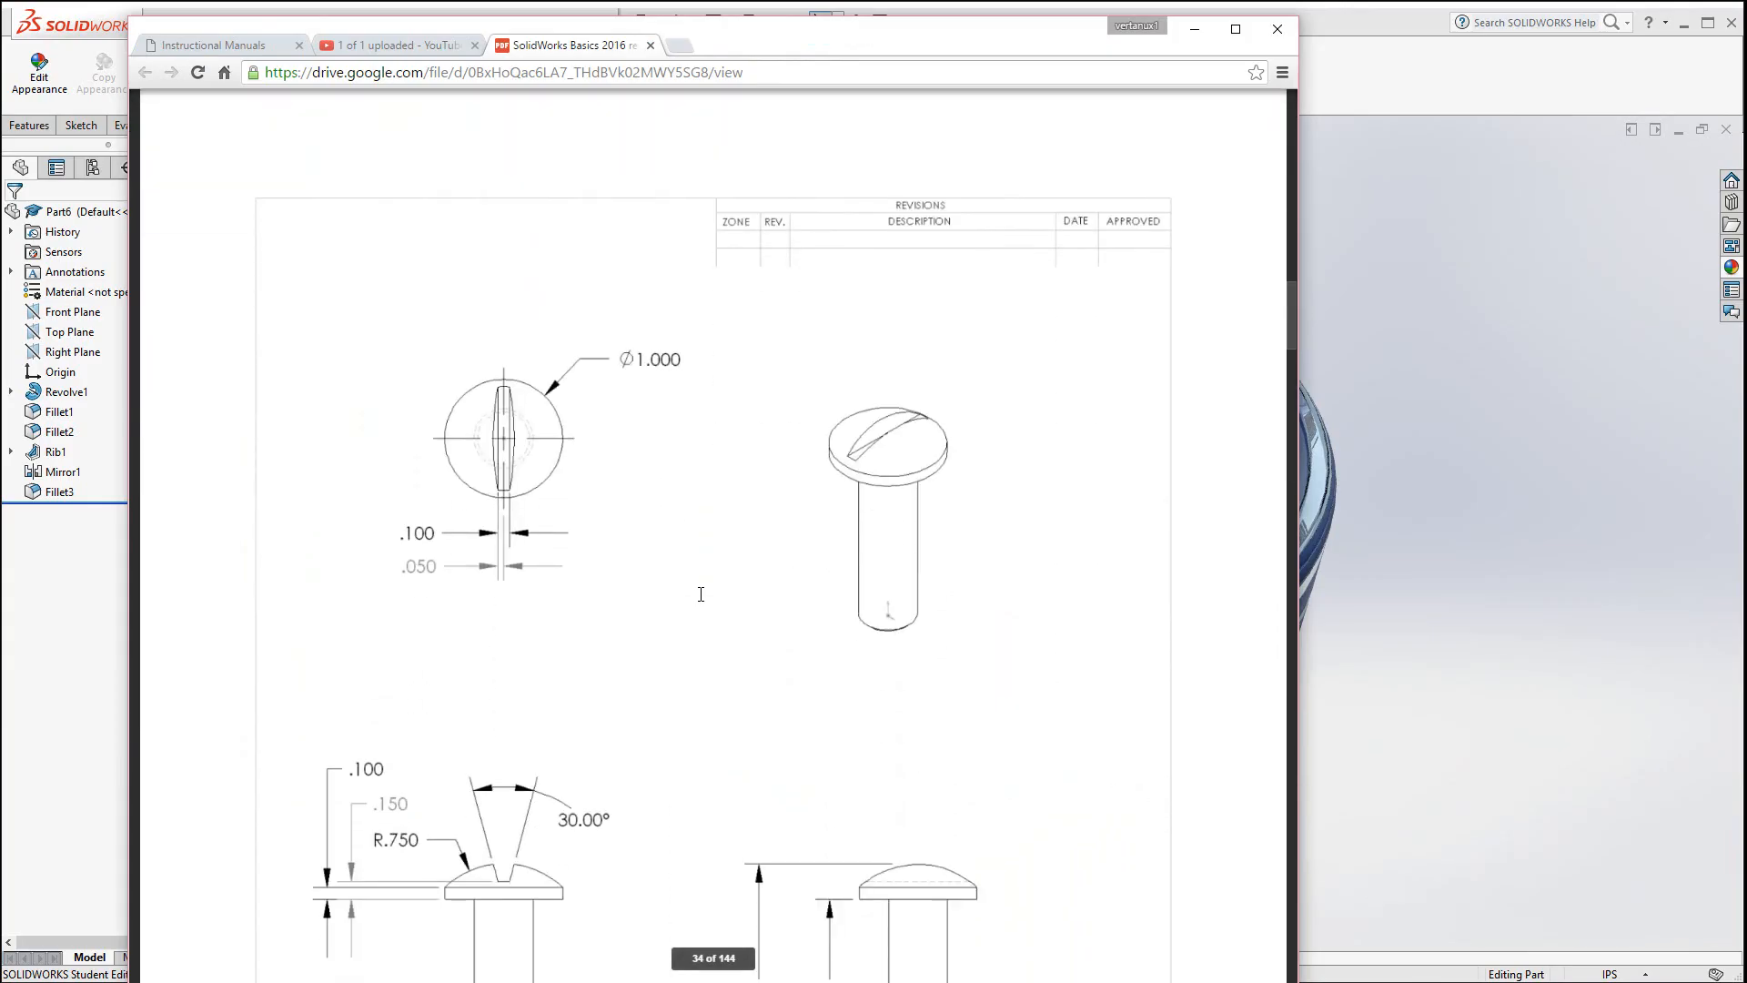
scroll(700, 591, "down", 5)
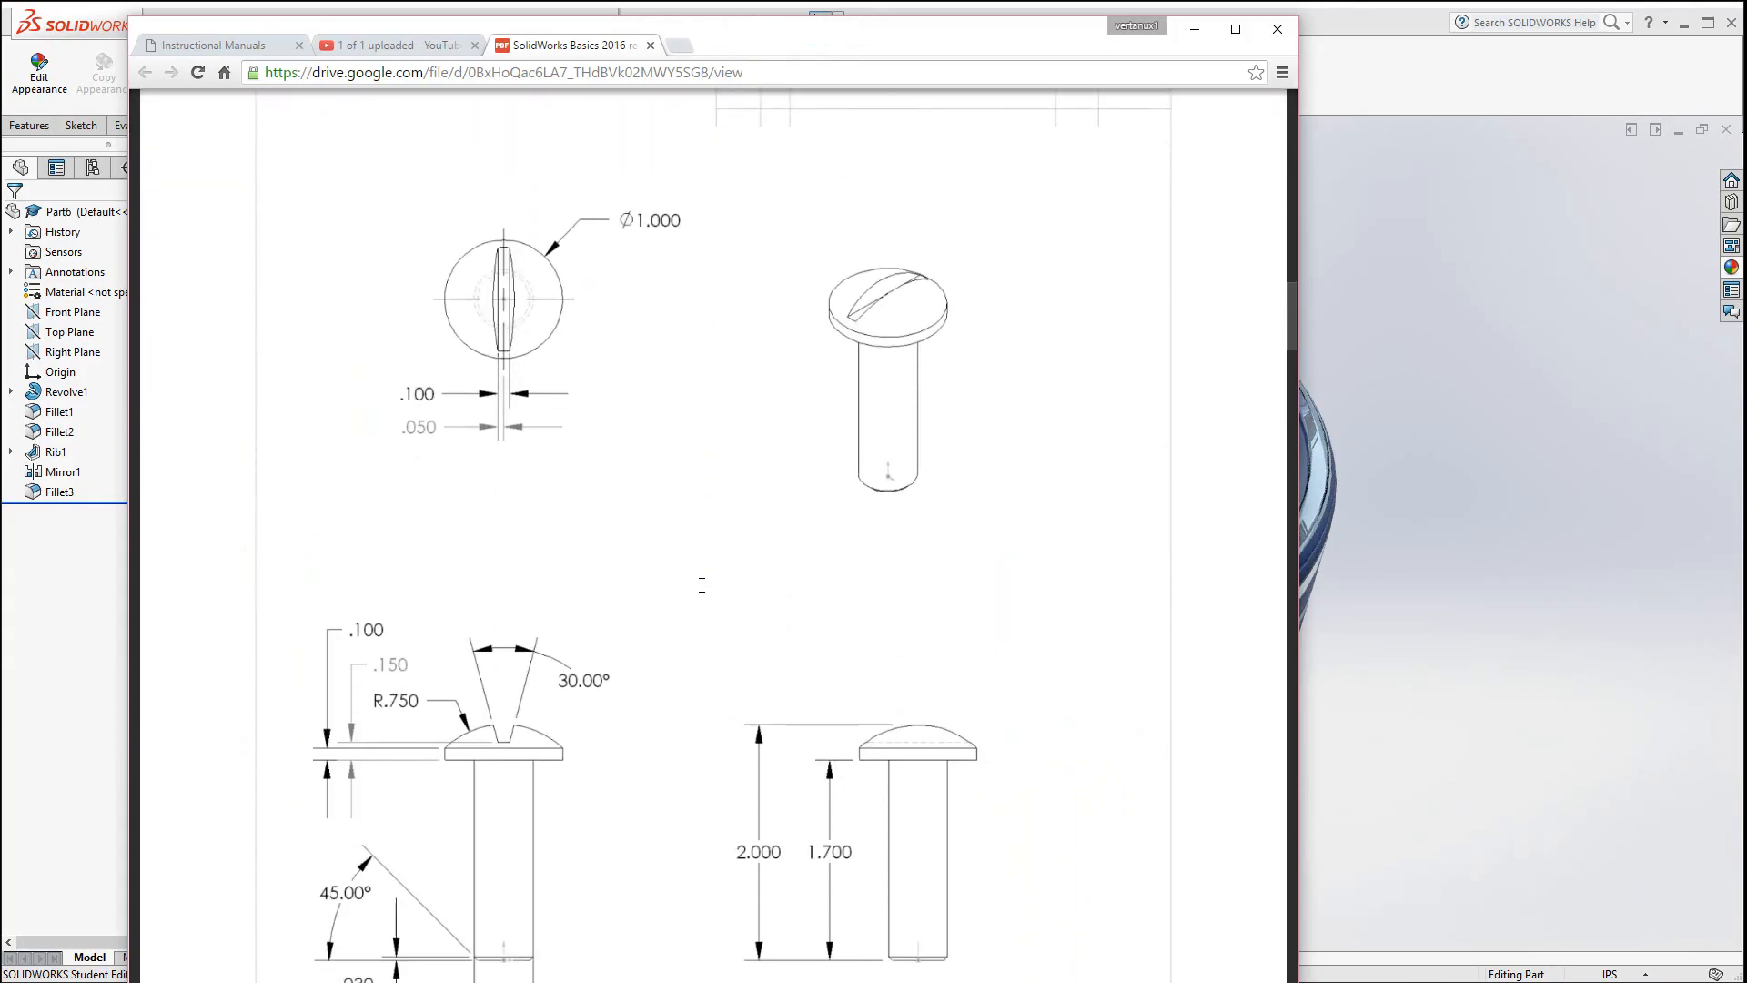
scroll(702, 585, "up", 2)
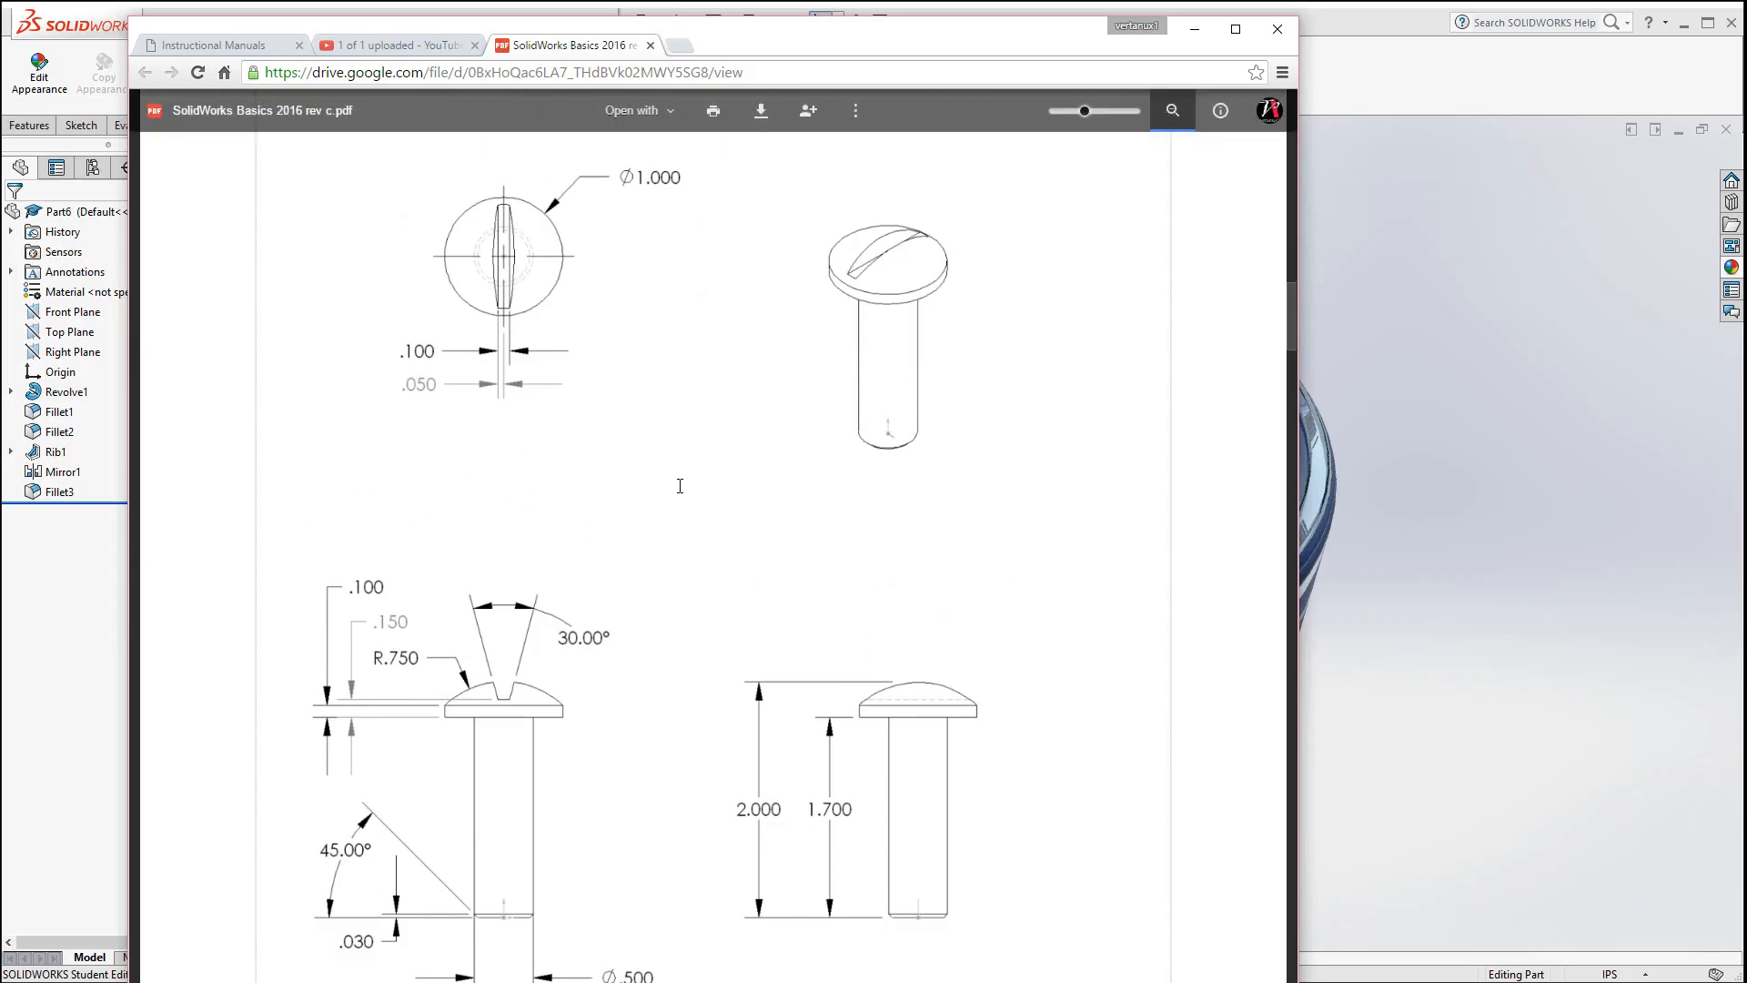
scroll(680, 486, "down", 1)
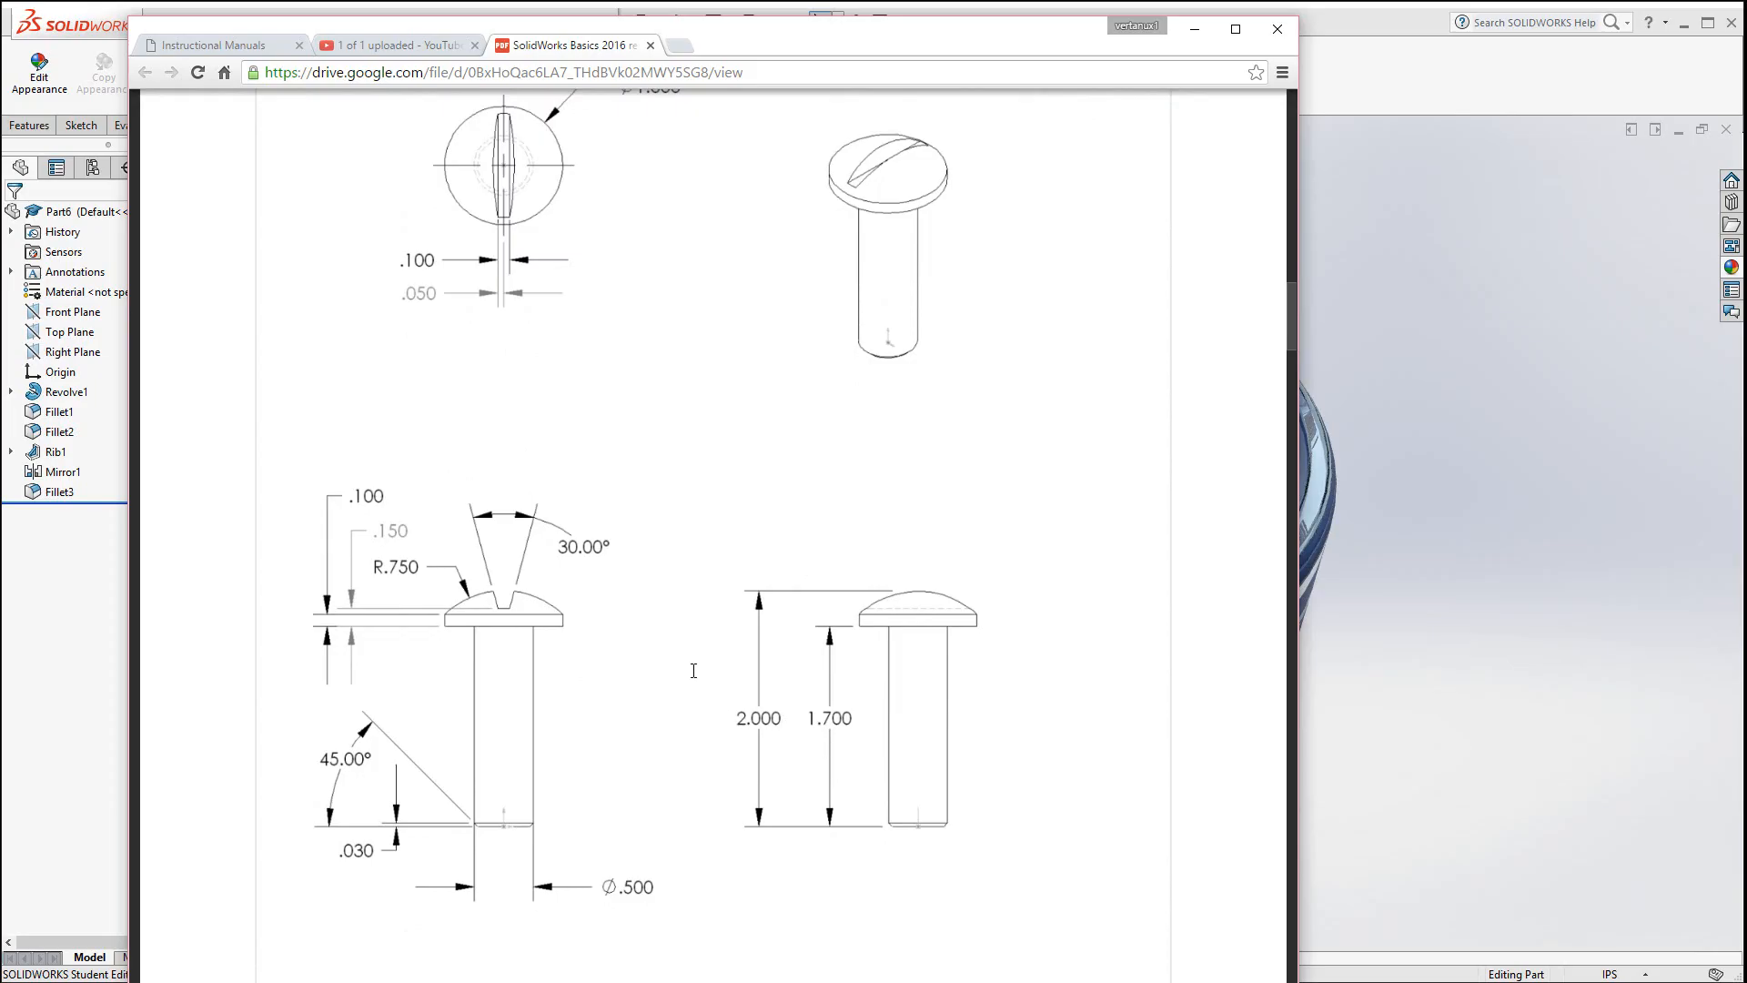
scroll(694, 671, "down", 15)
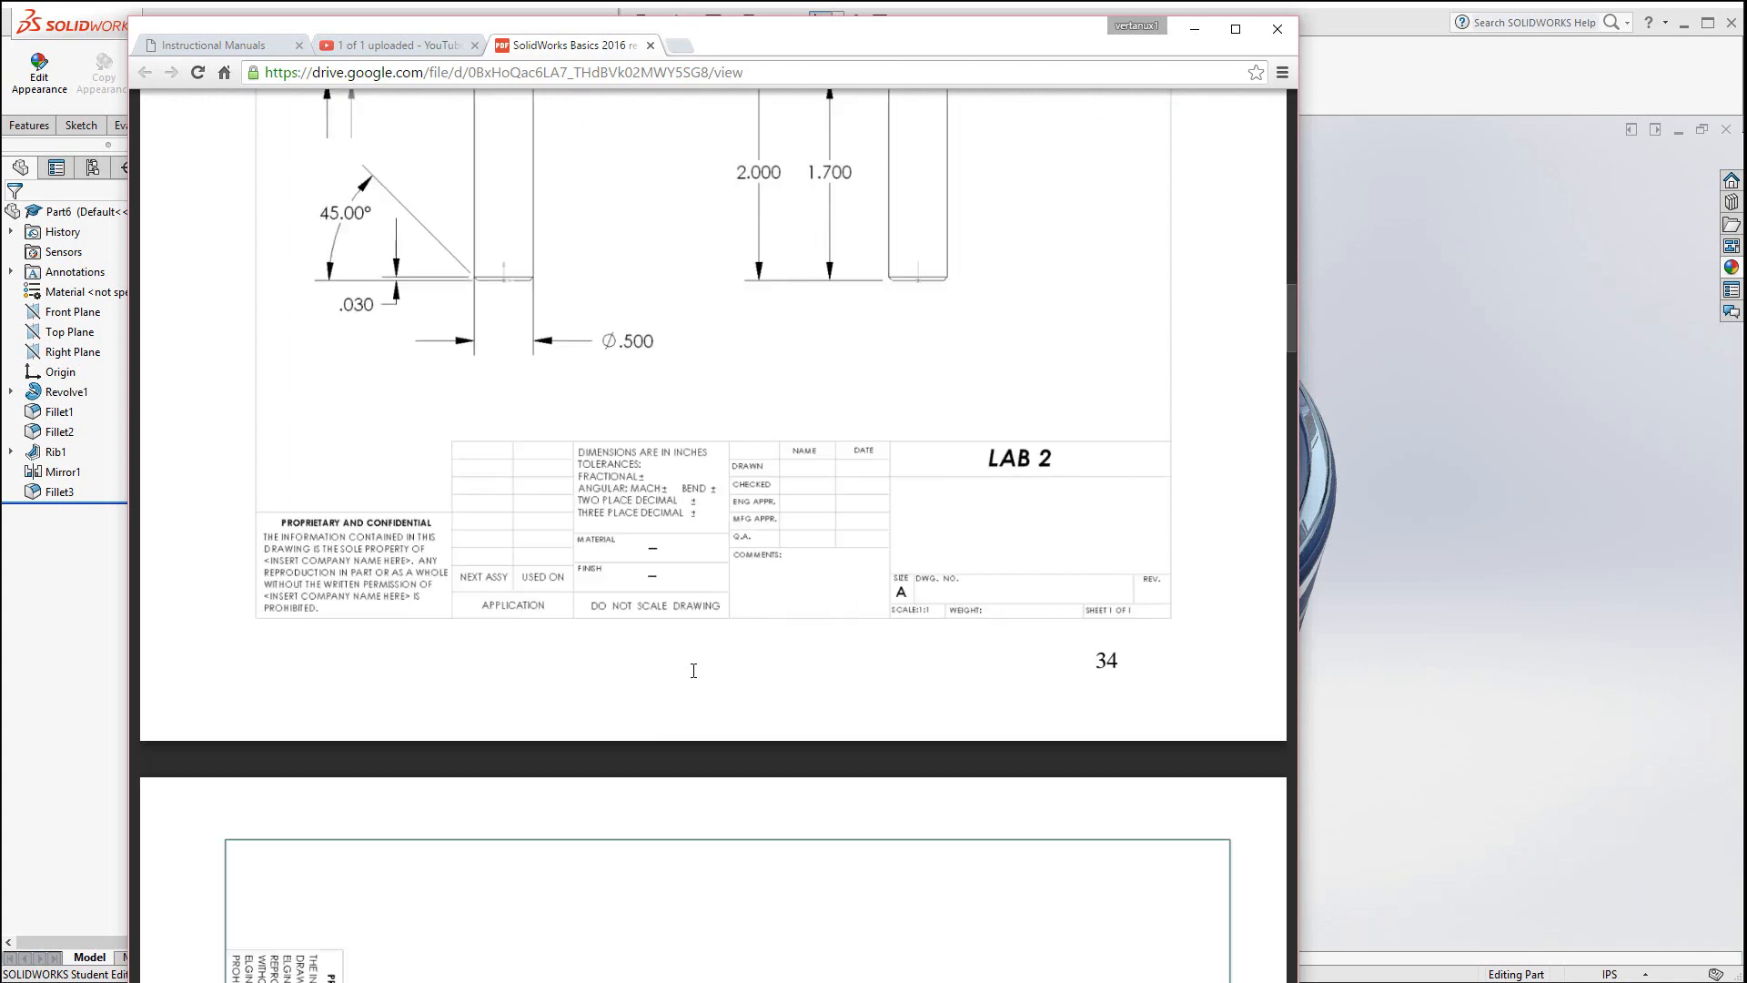
scroll(693, 671, "down", 12)
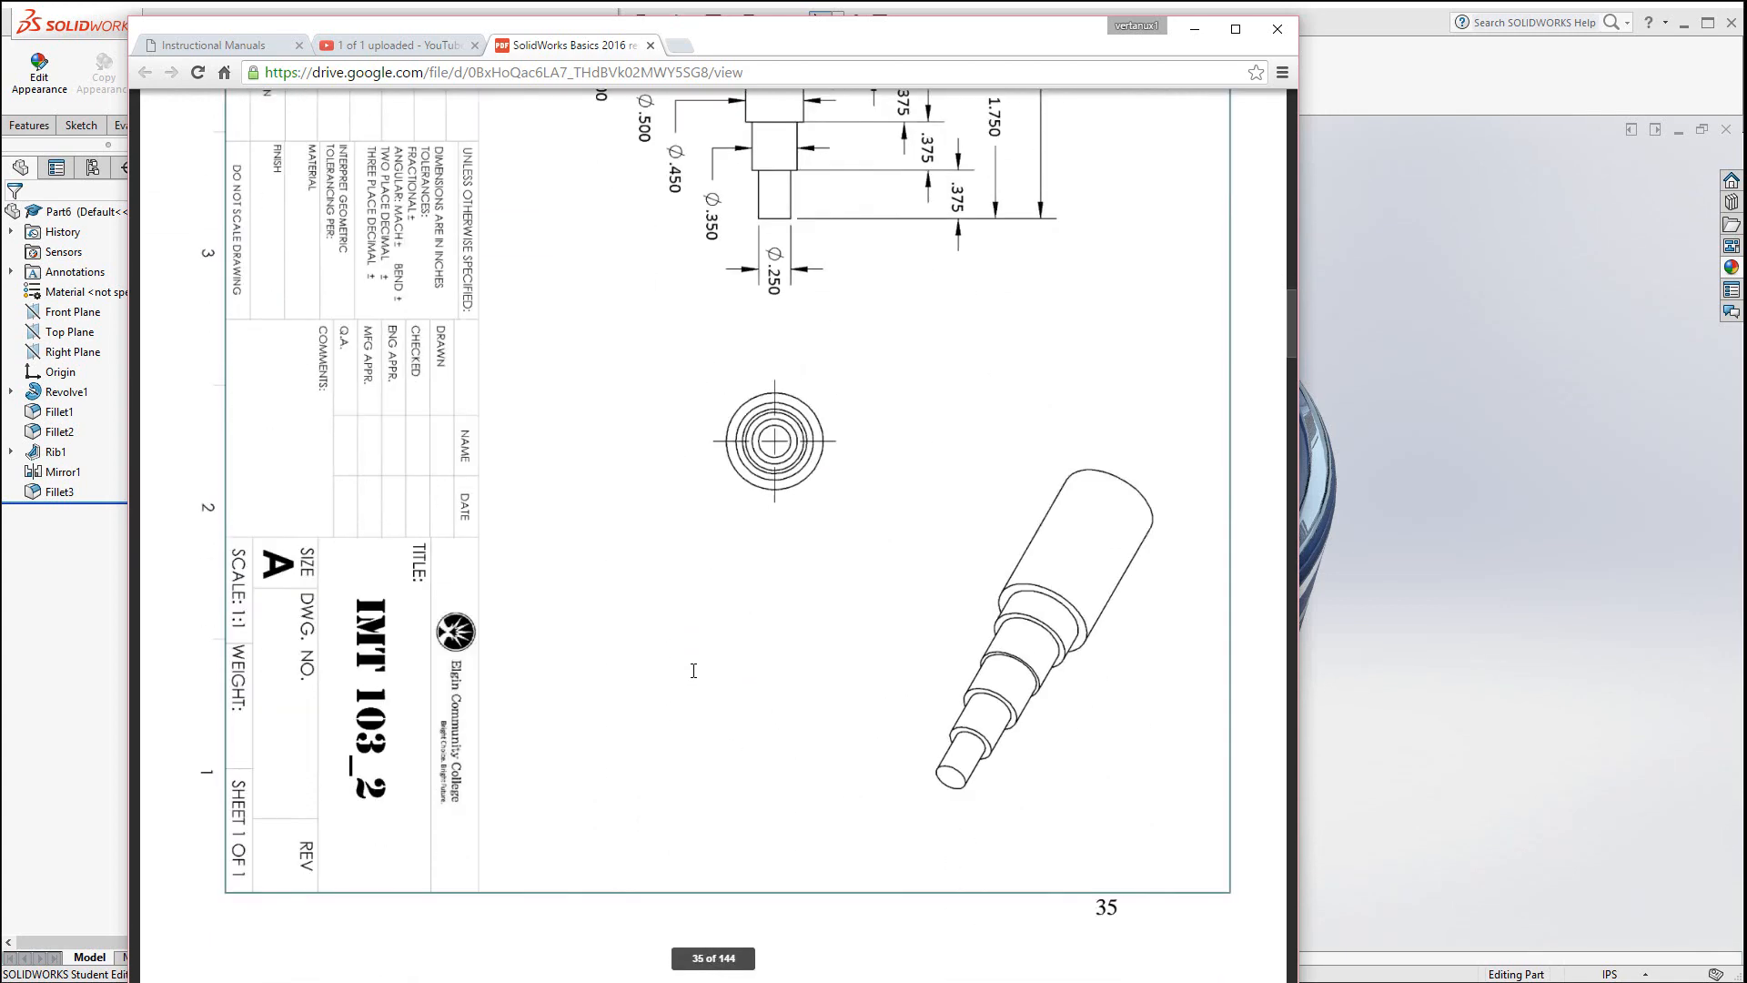
Switch from the drawings PDF in the browser to SOLIDWORKS and create a new part document
scroll(693, 670, "down", 5)
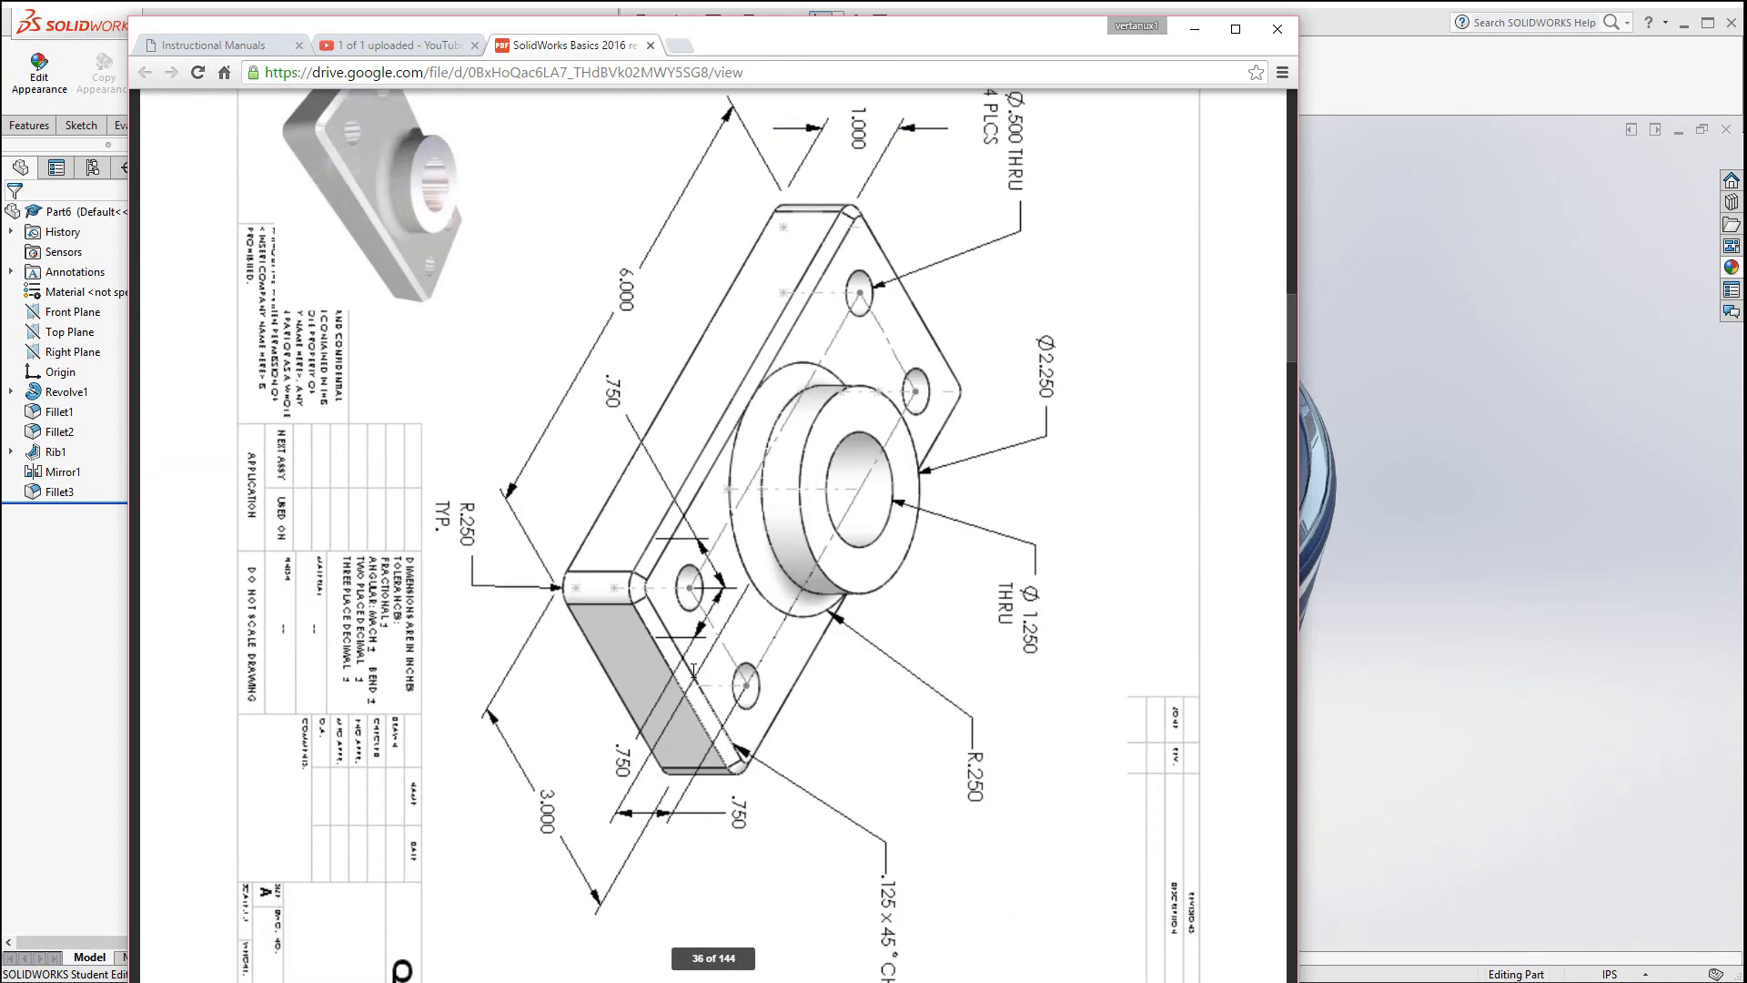
scroll(693, 671, "up", 6)
scroll(693, 671, "up", 10)
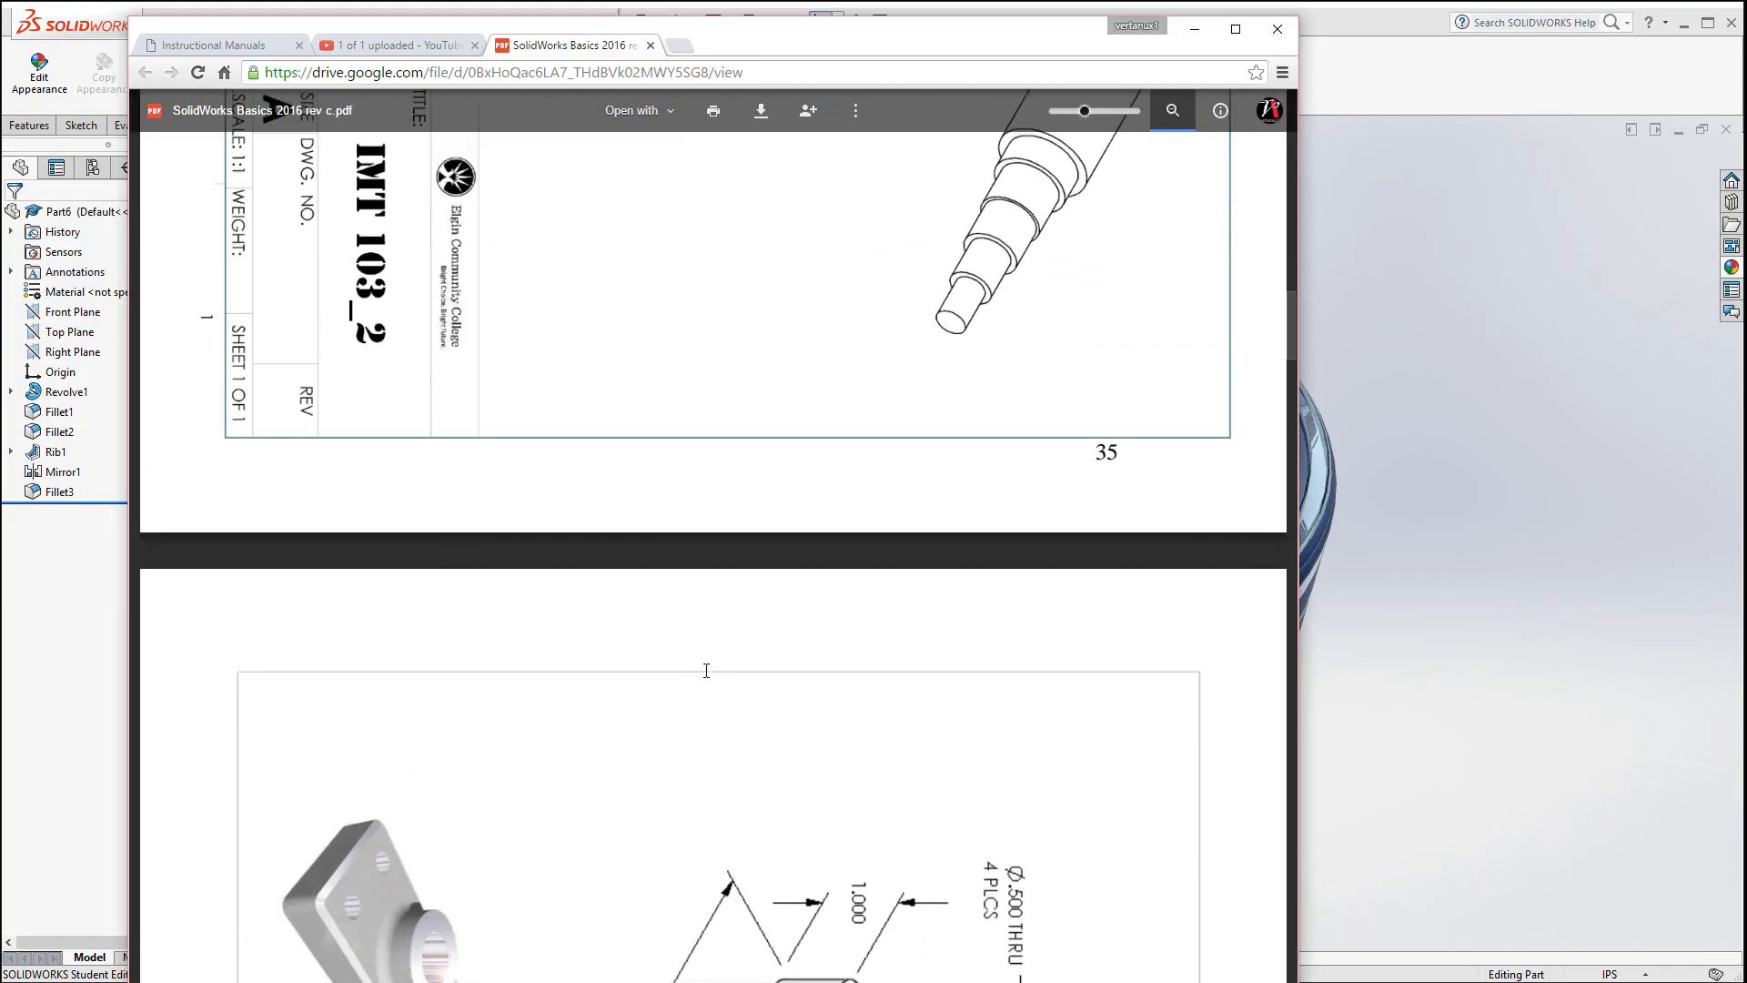
left_click(1390, 83)
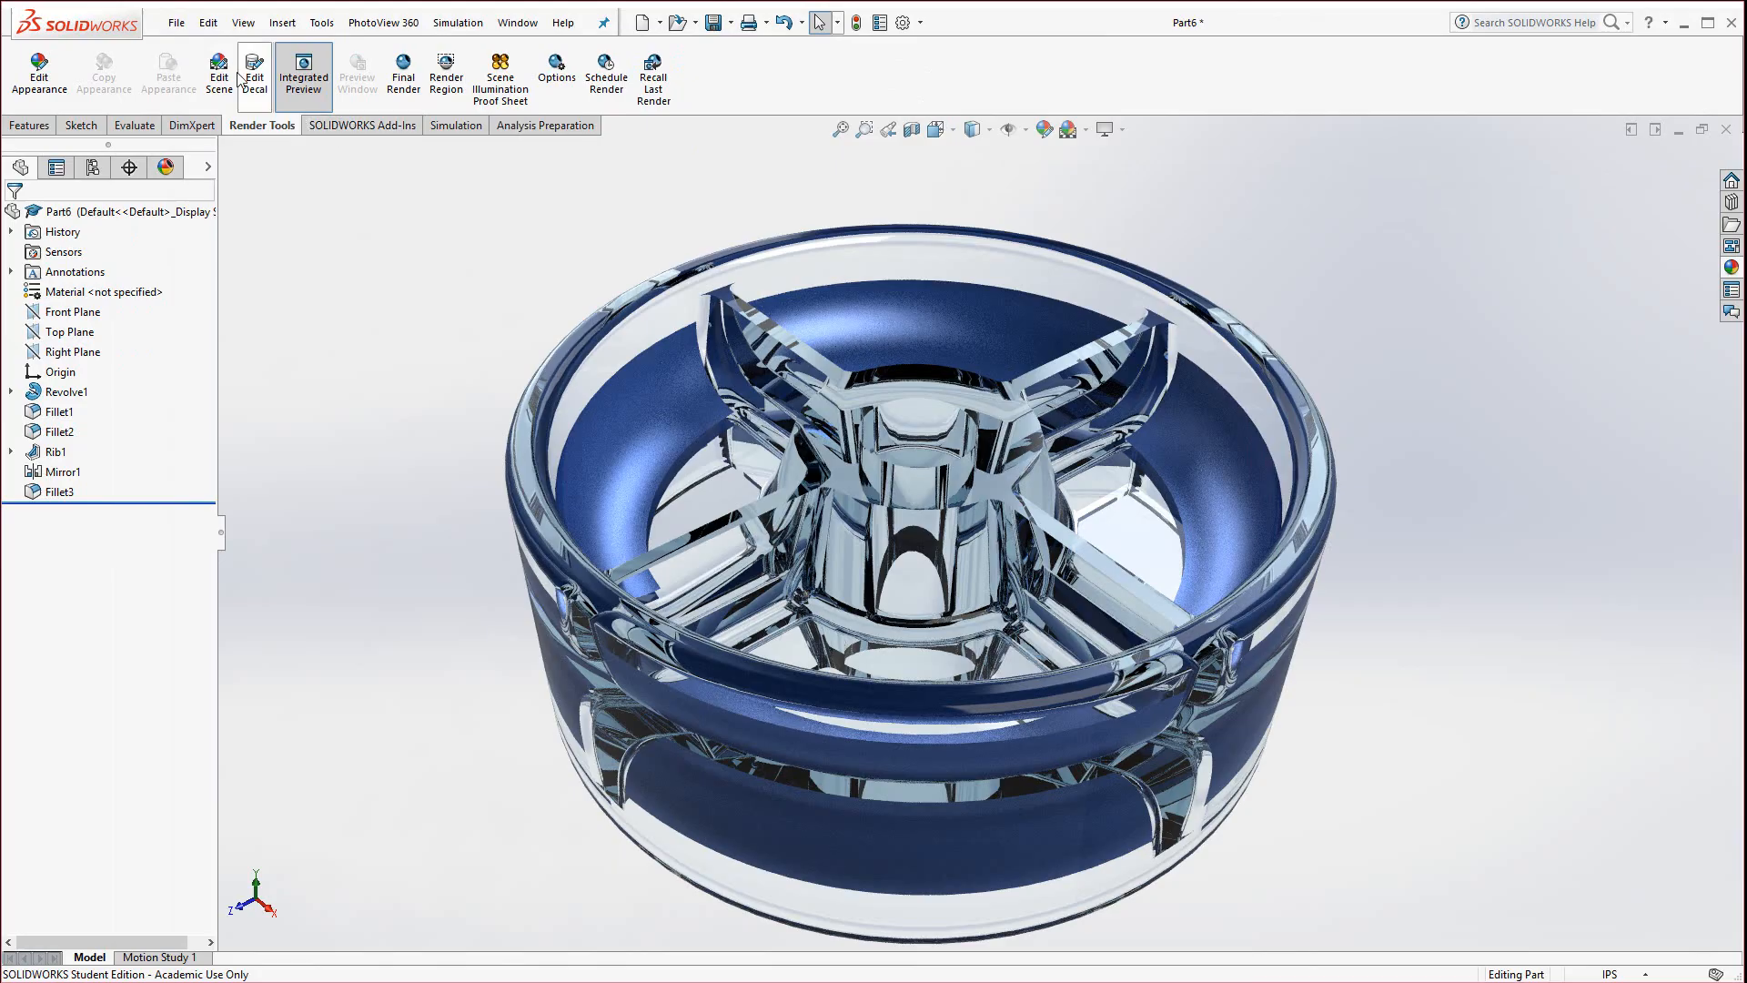
left_click(177, 23)
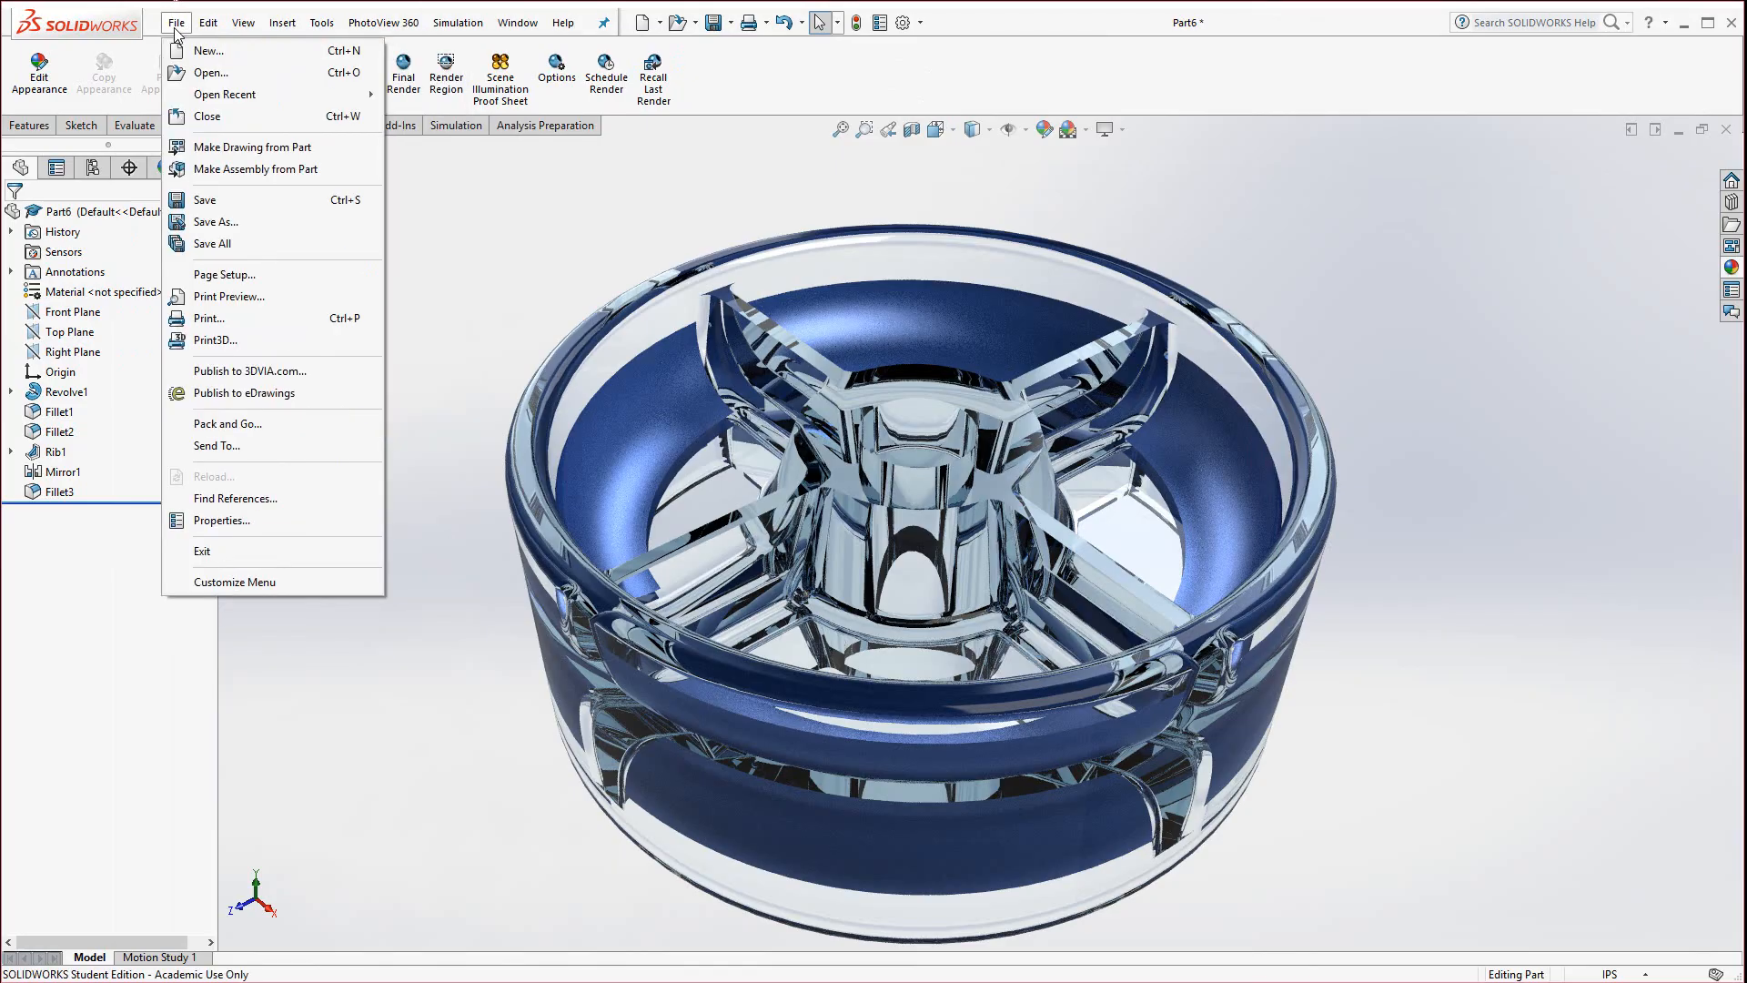
left_click(191, 51)
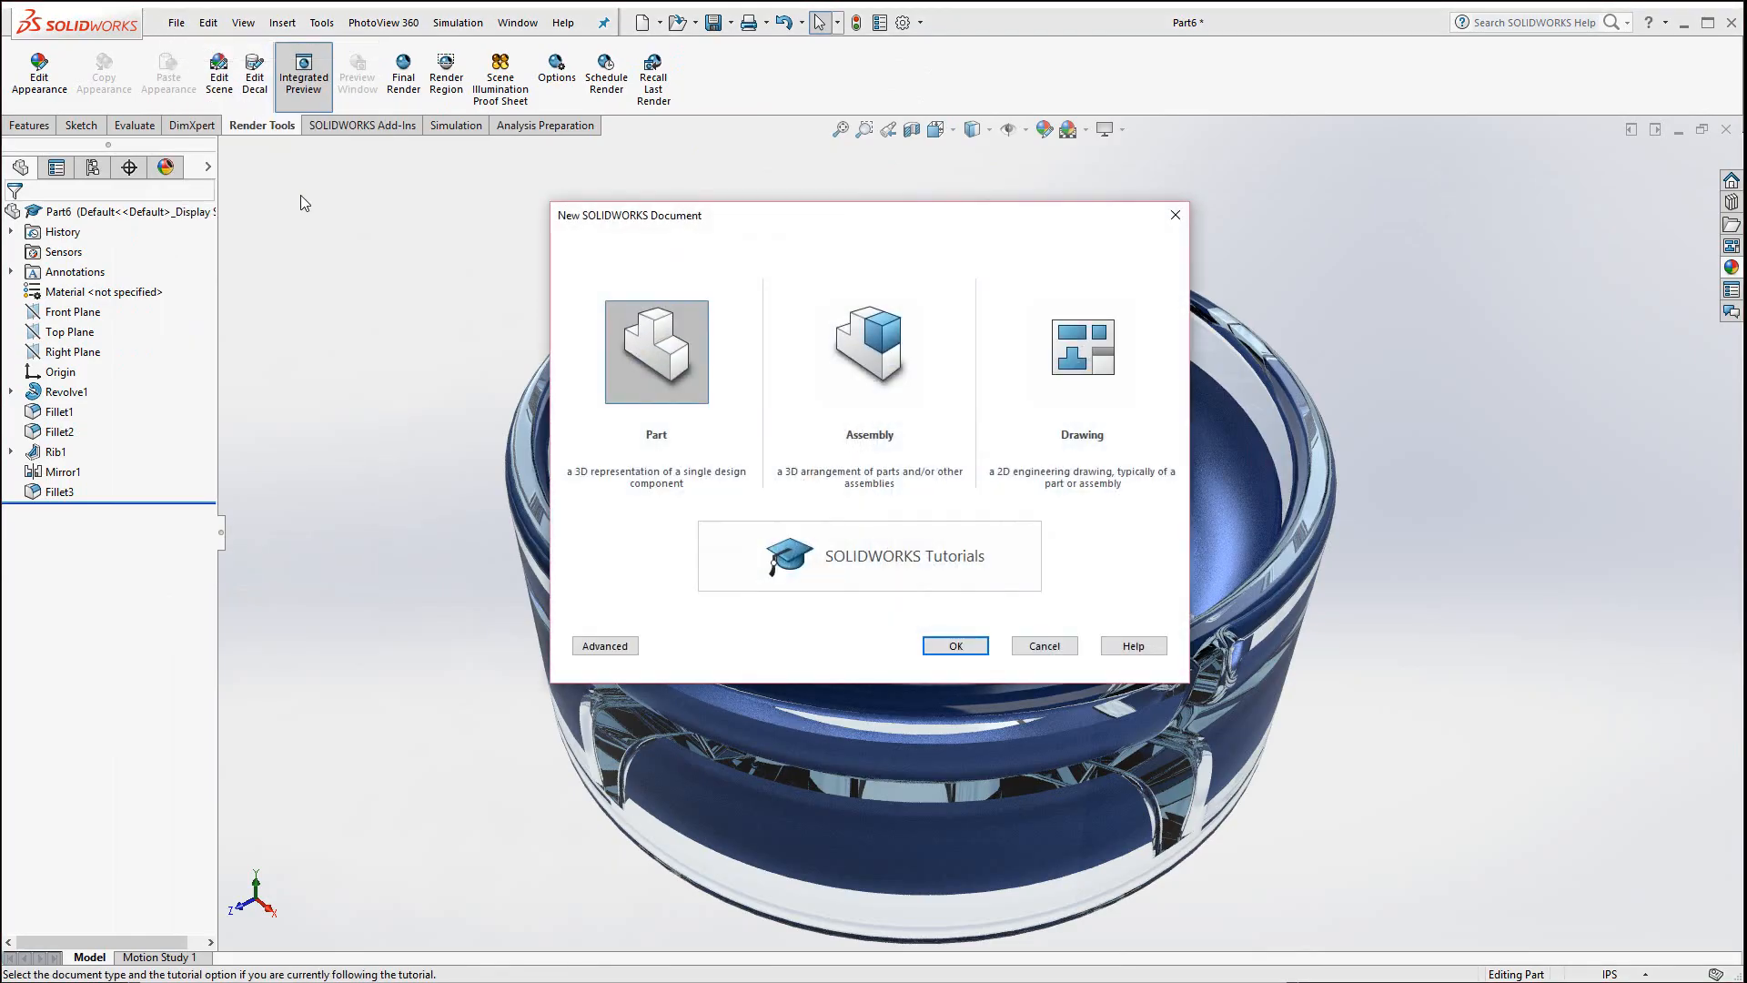
left_click(956, 647)
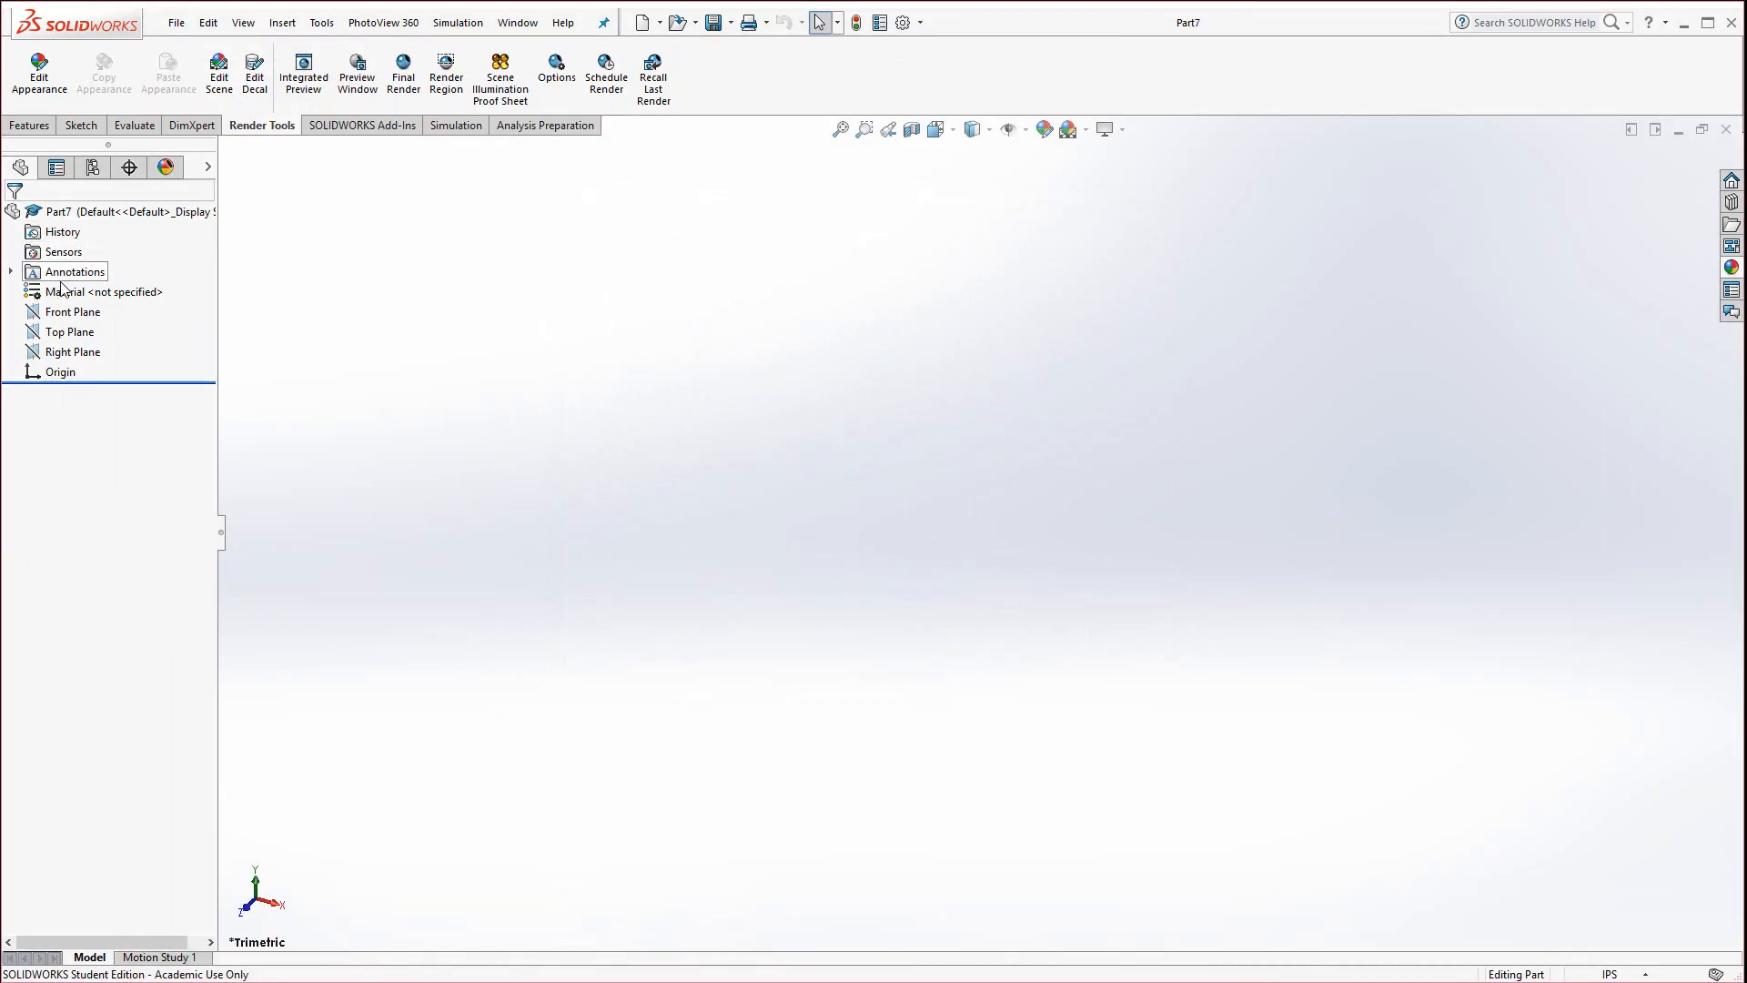
On the Front Plane, sketch a closed half-pin profile from the origin, with a shank about 0.34 in wide and a head about 0.65 in wide
left_click(66, 313)
left_click(84, 289)
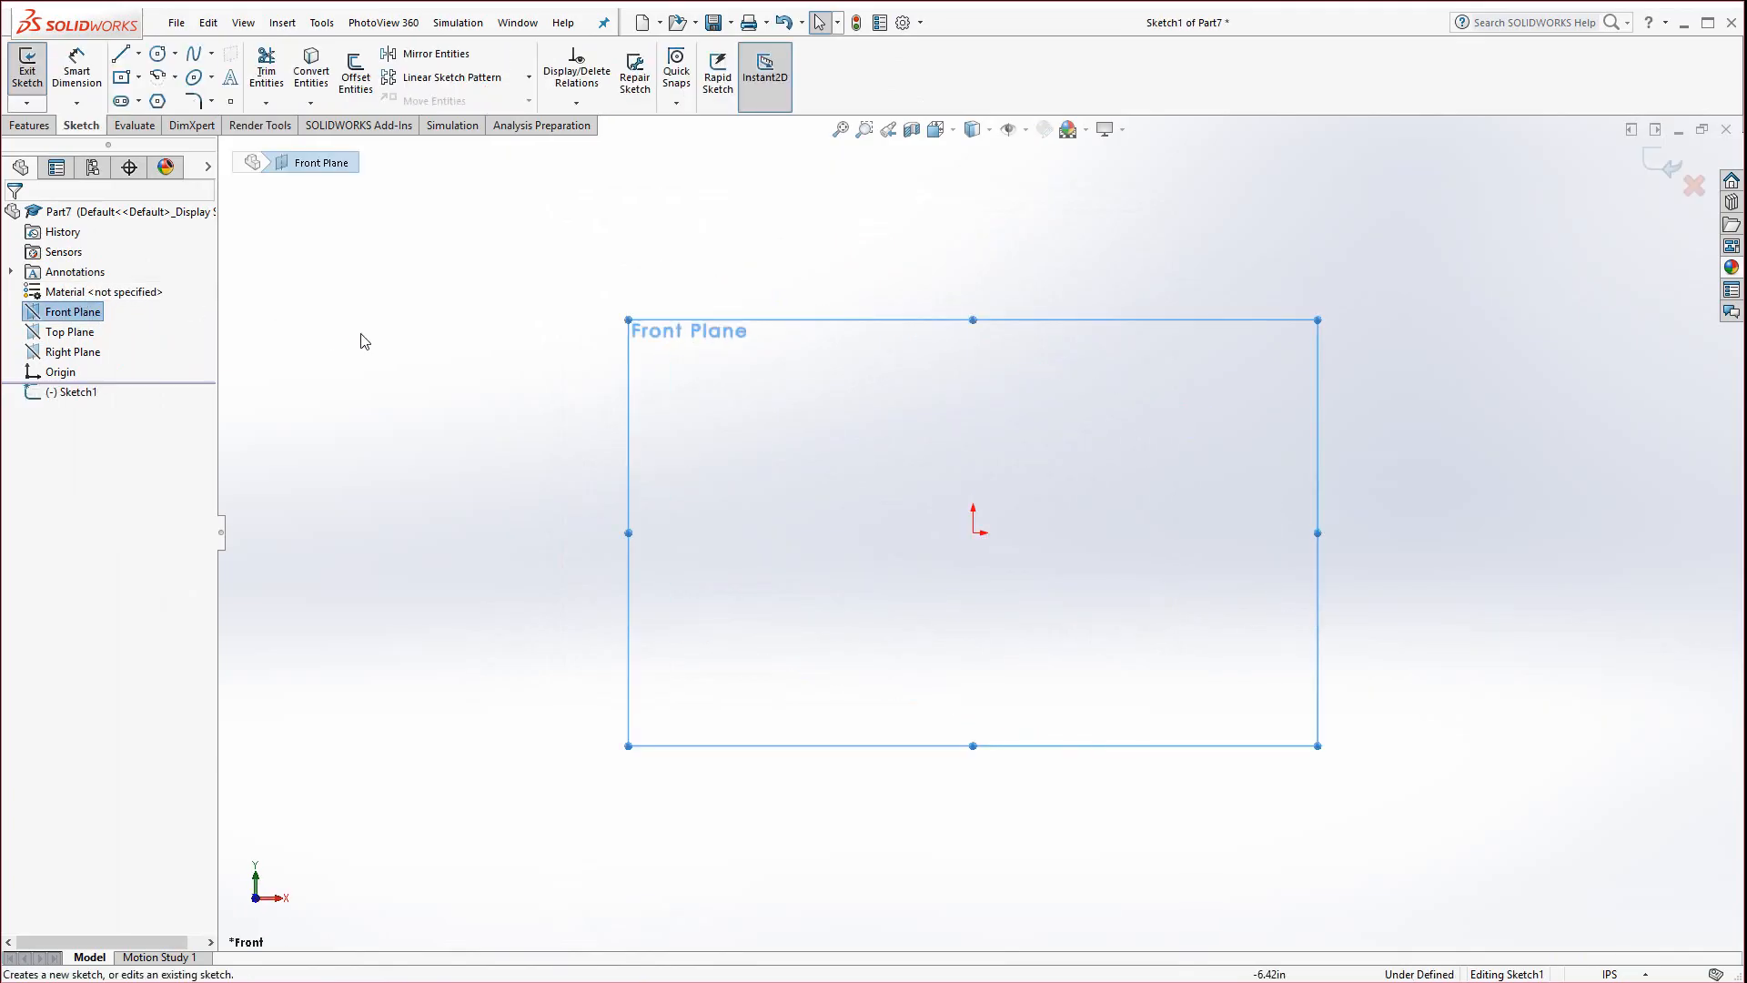
left_click(122, 58)
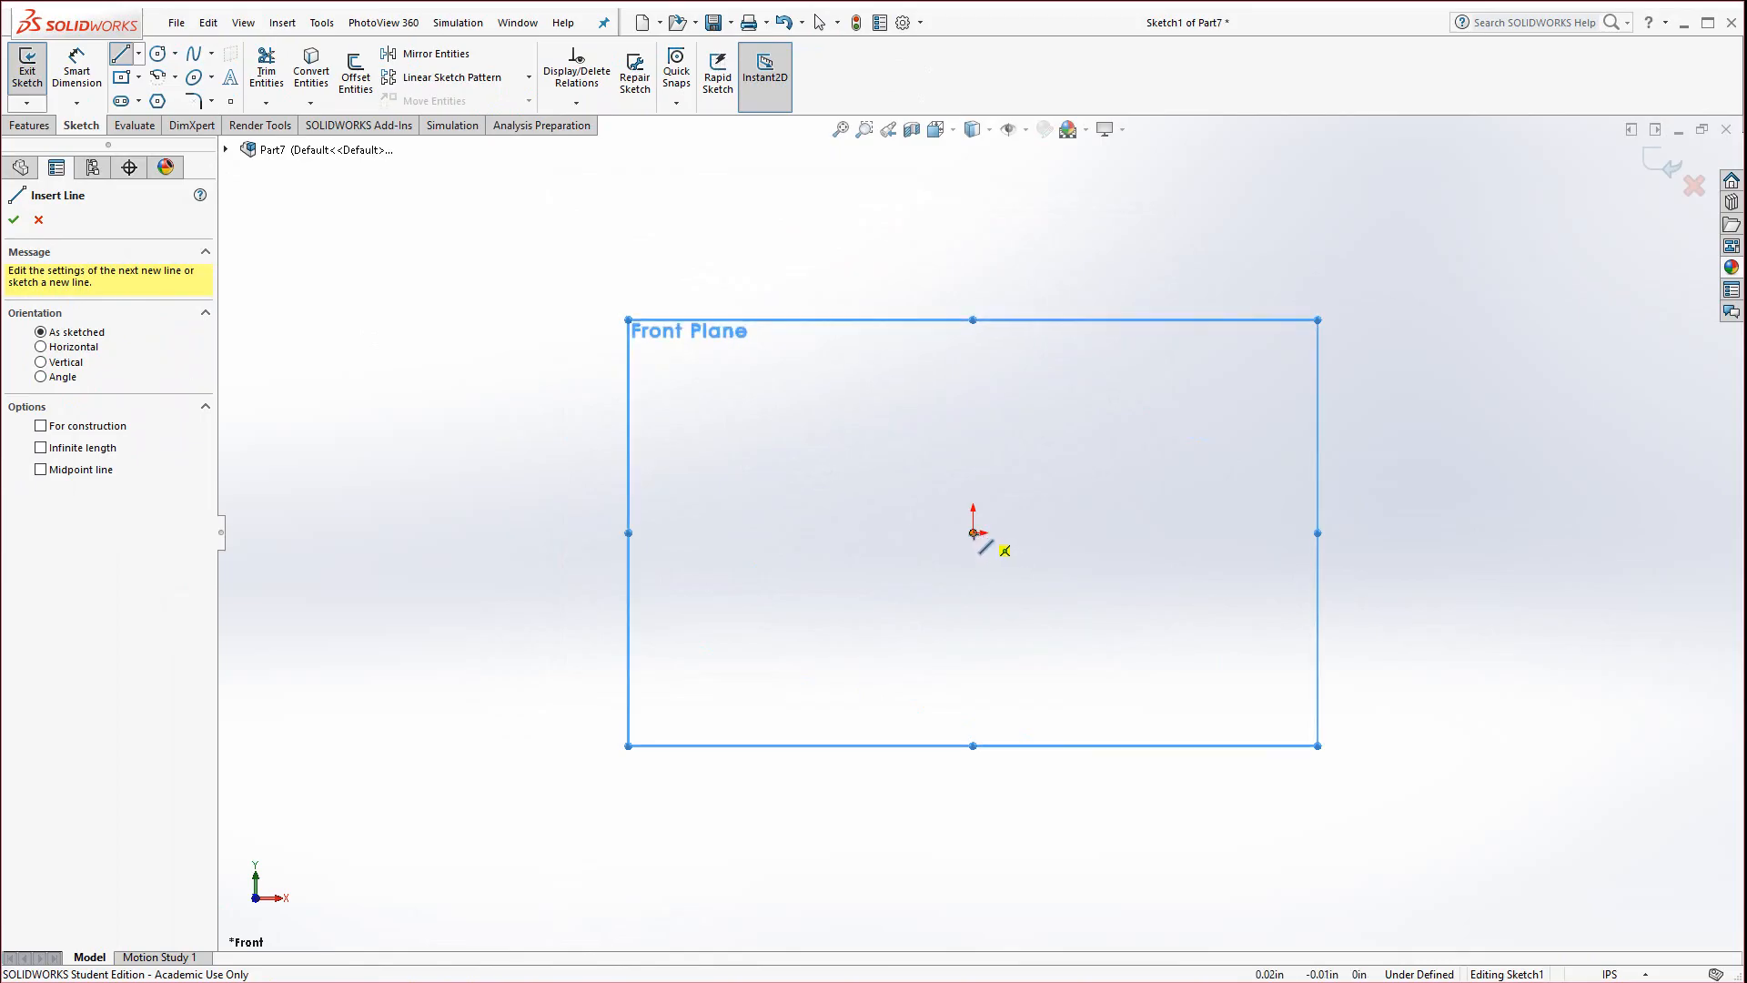
left_click(973, 532)
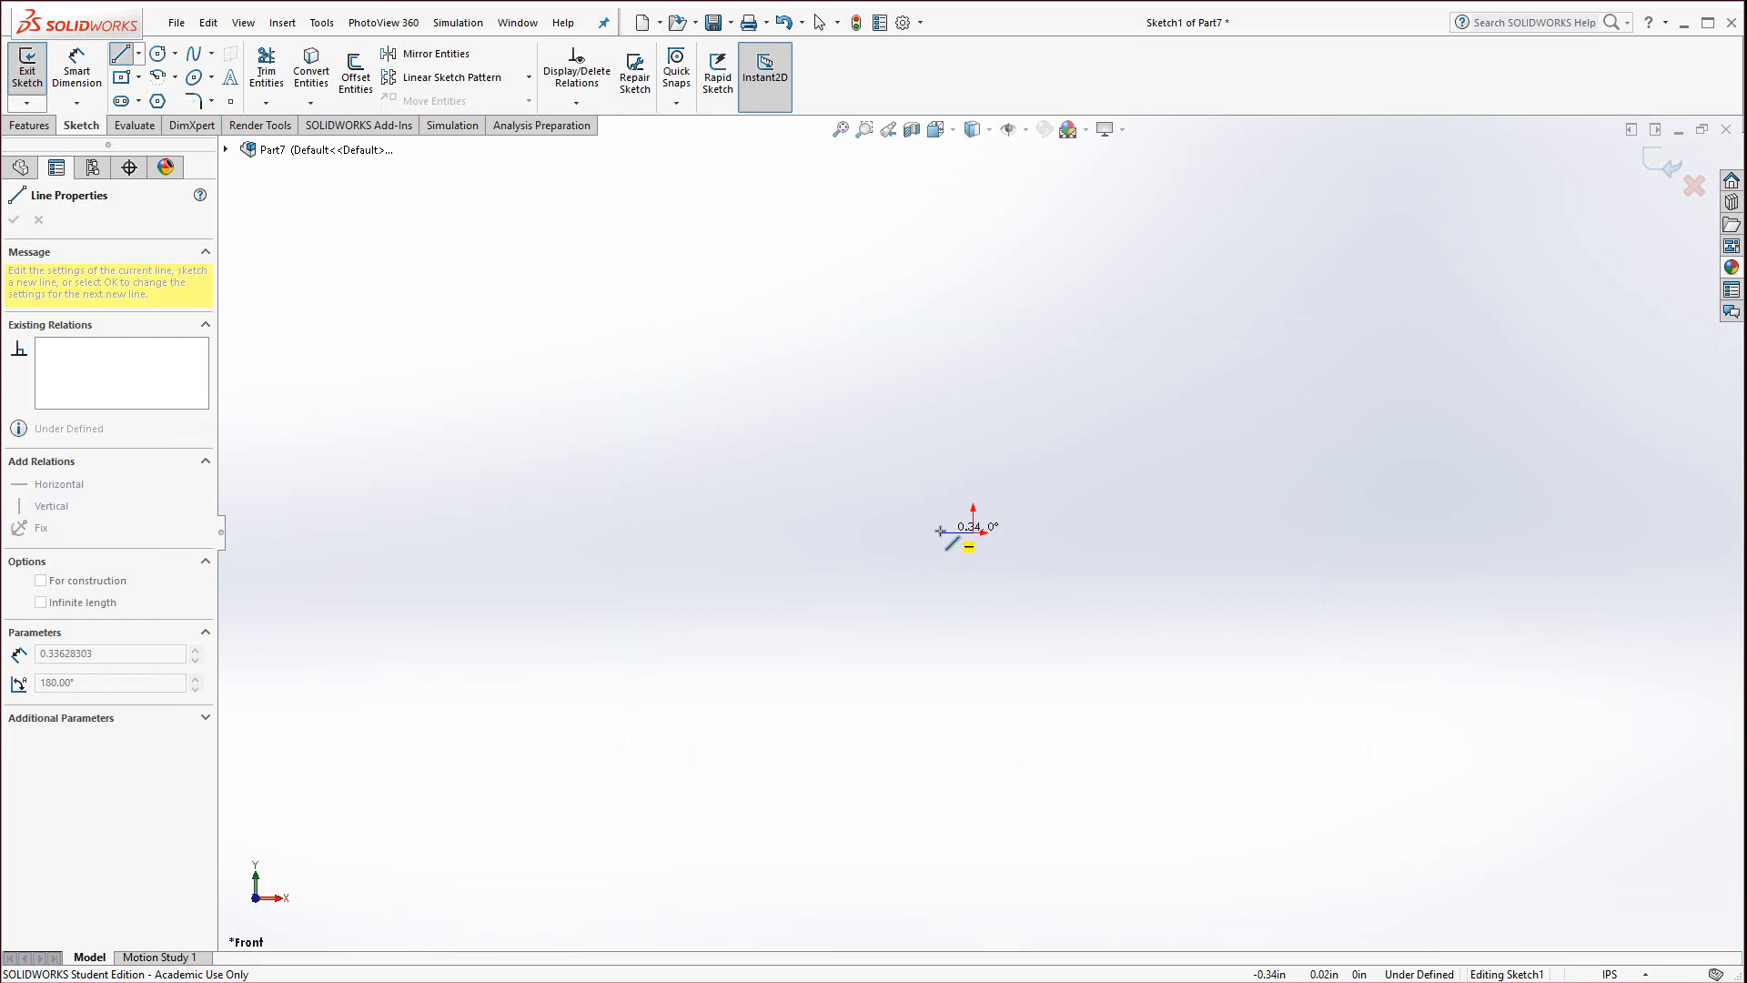
left_click(940, 531)
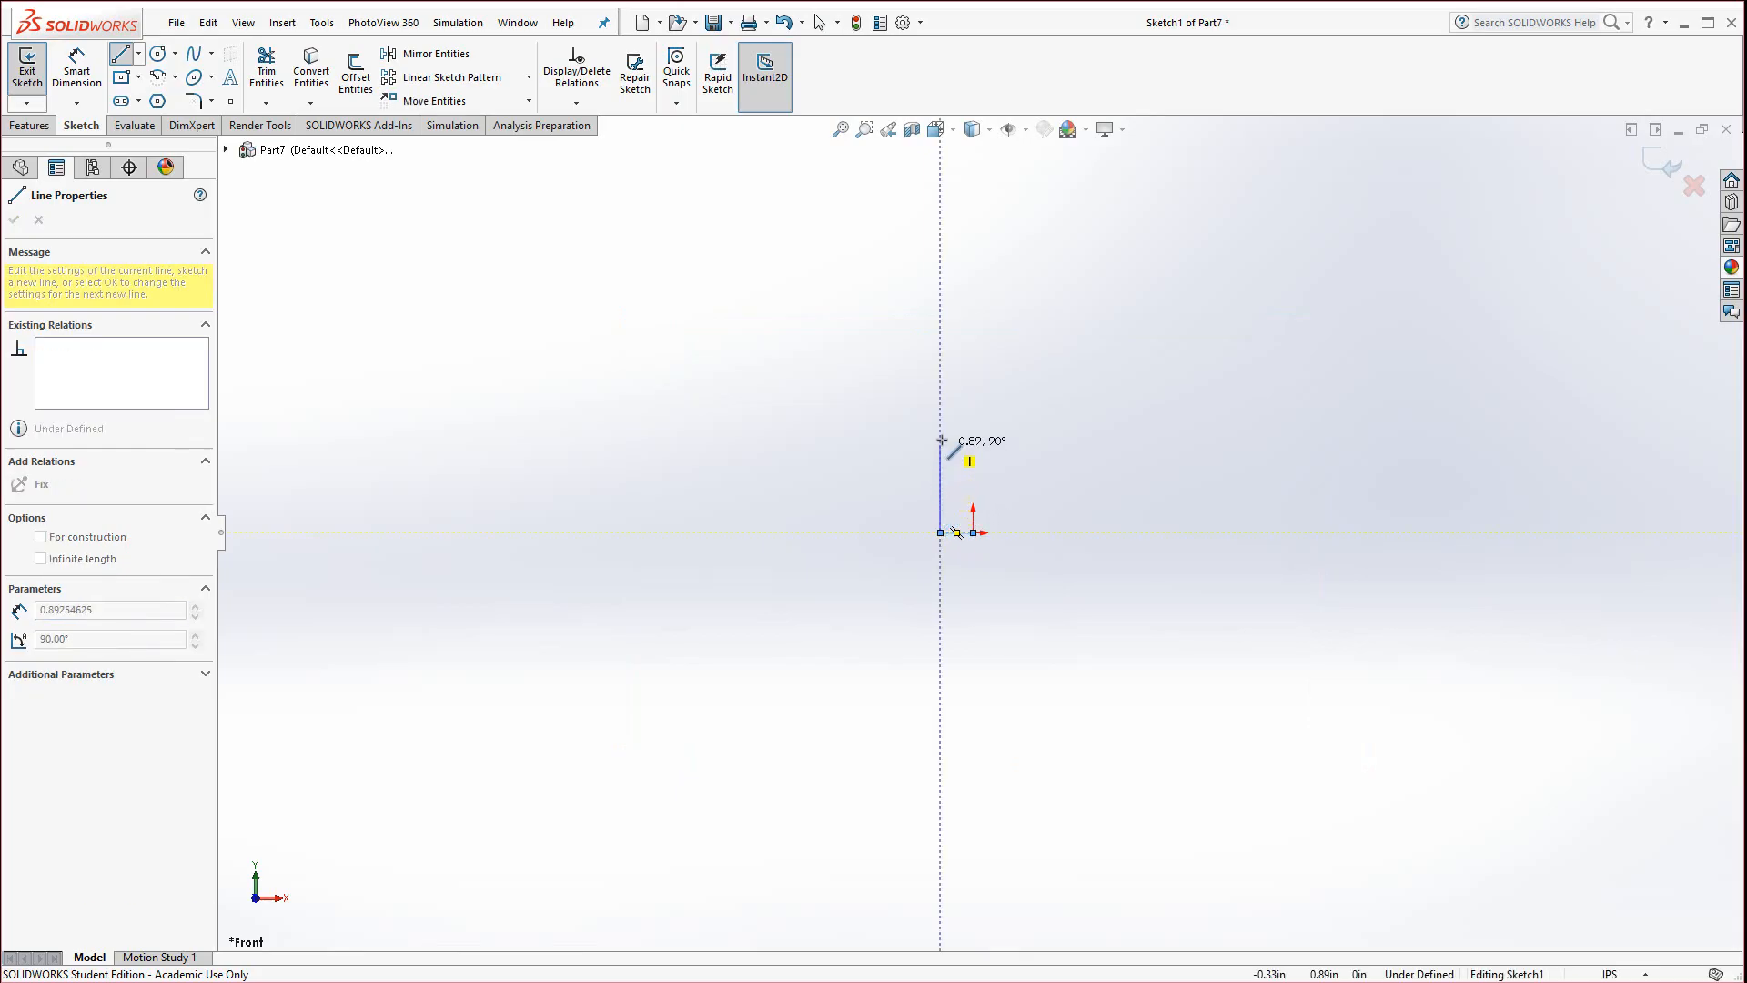
left_click(940, 365)
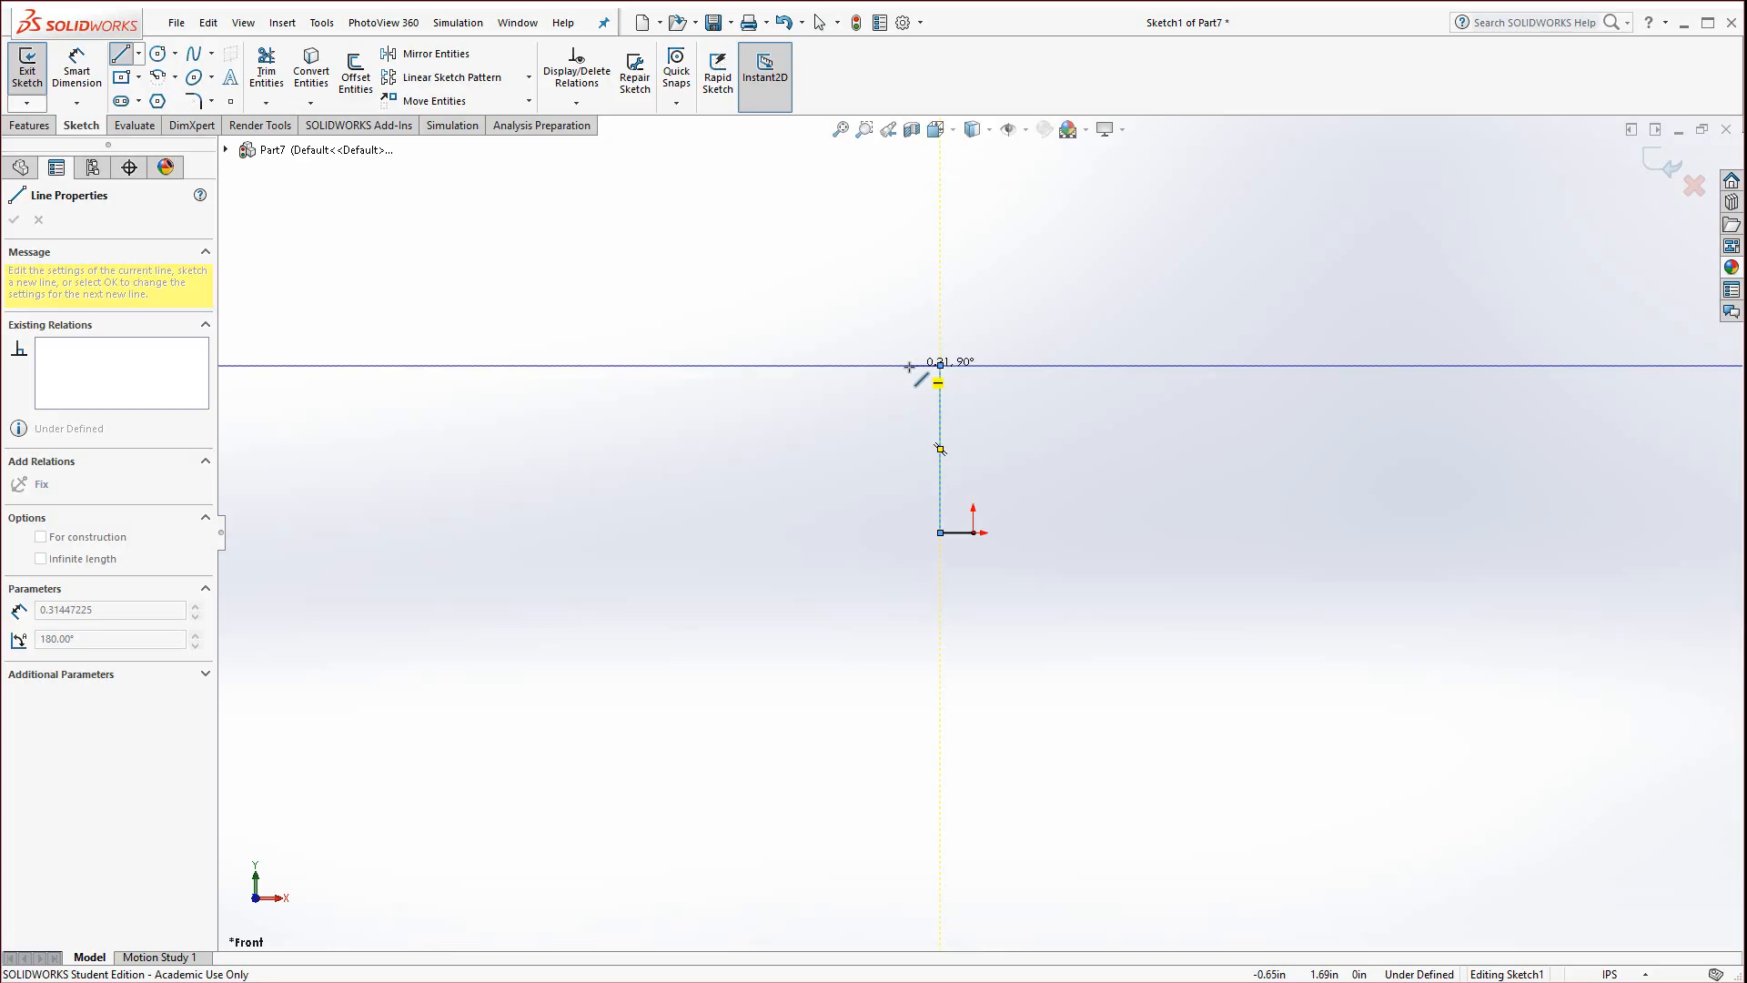
left_click(909, 367)
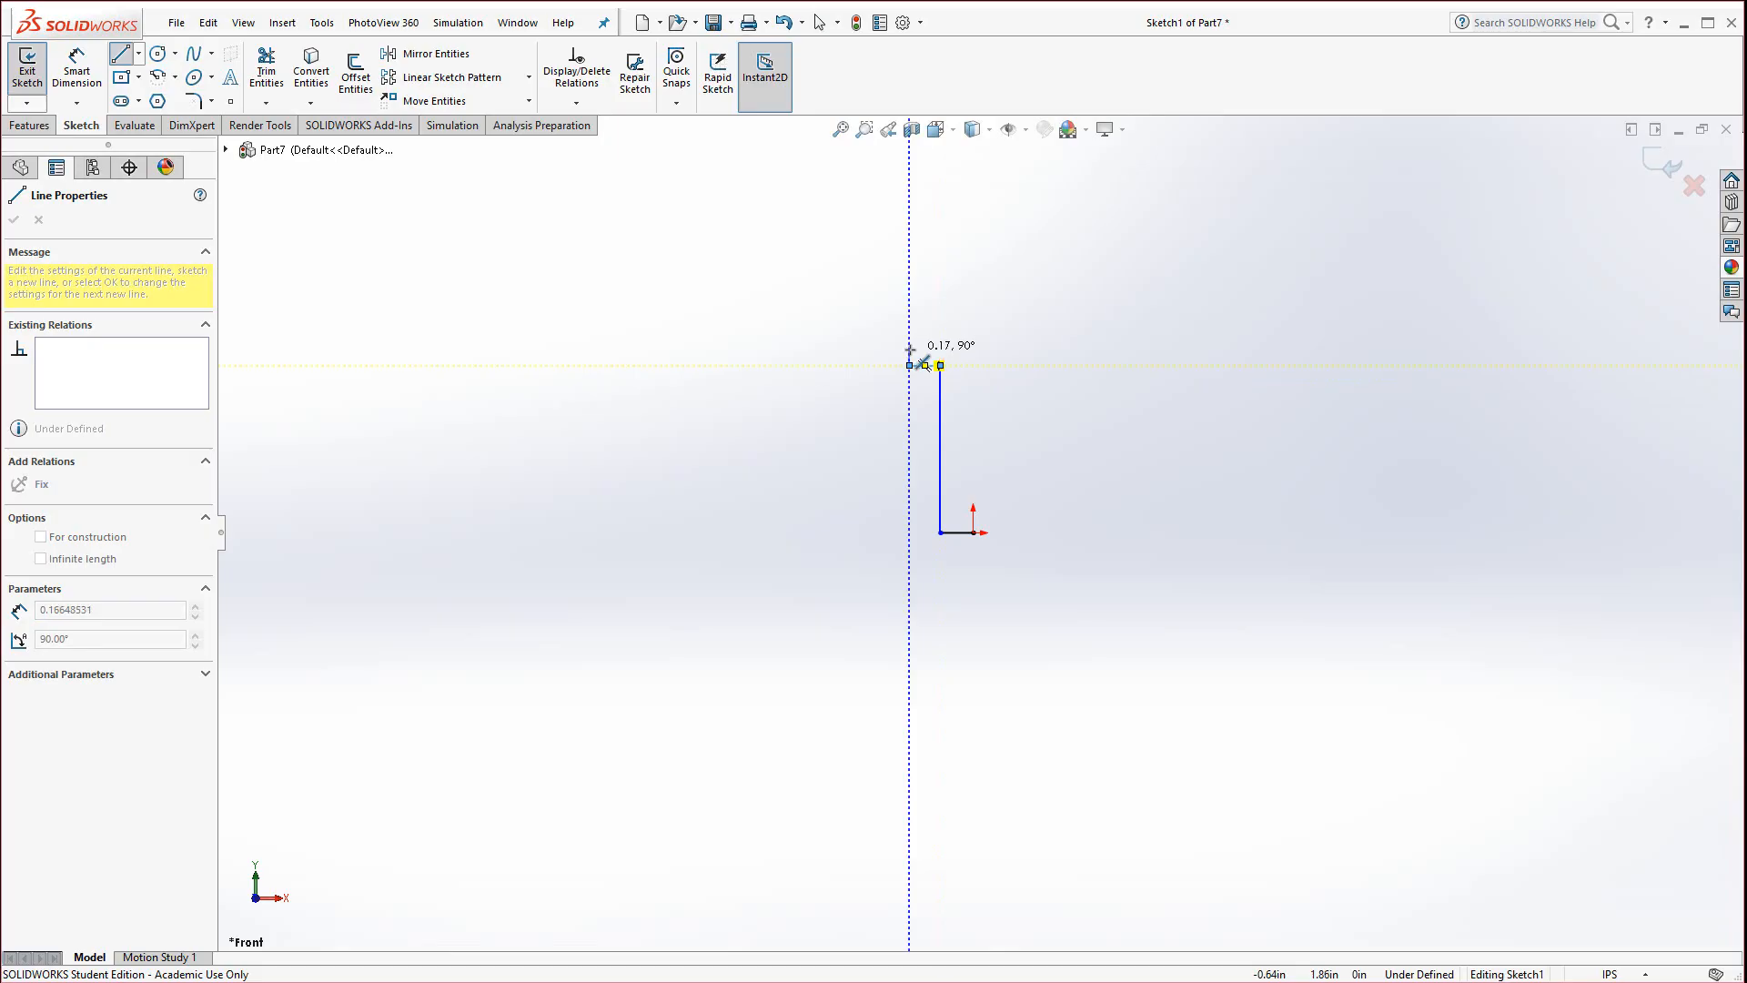
left_click(909, 350)
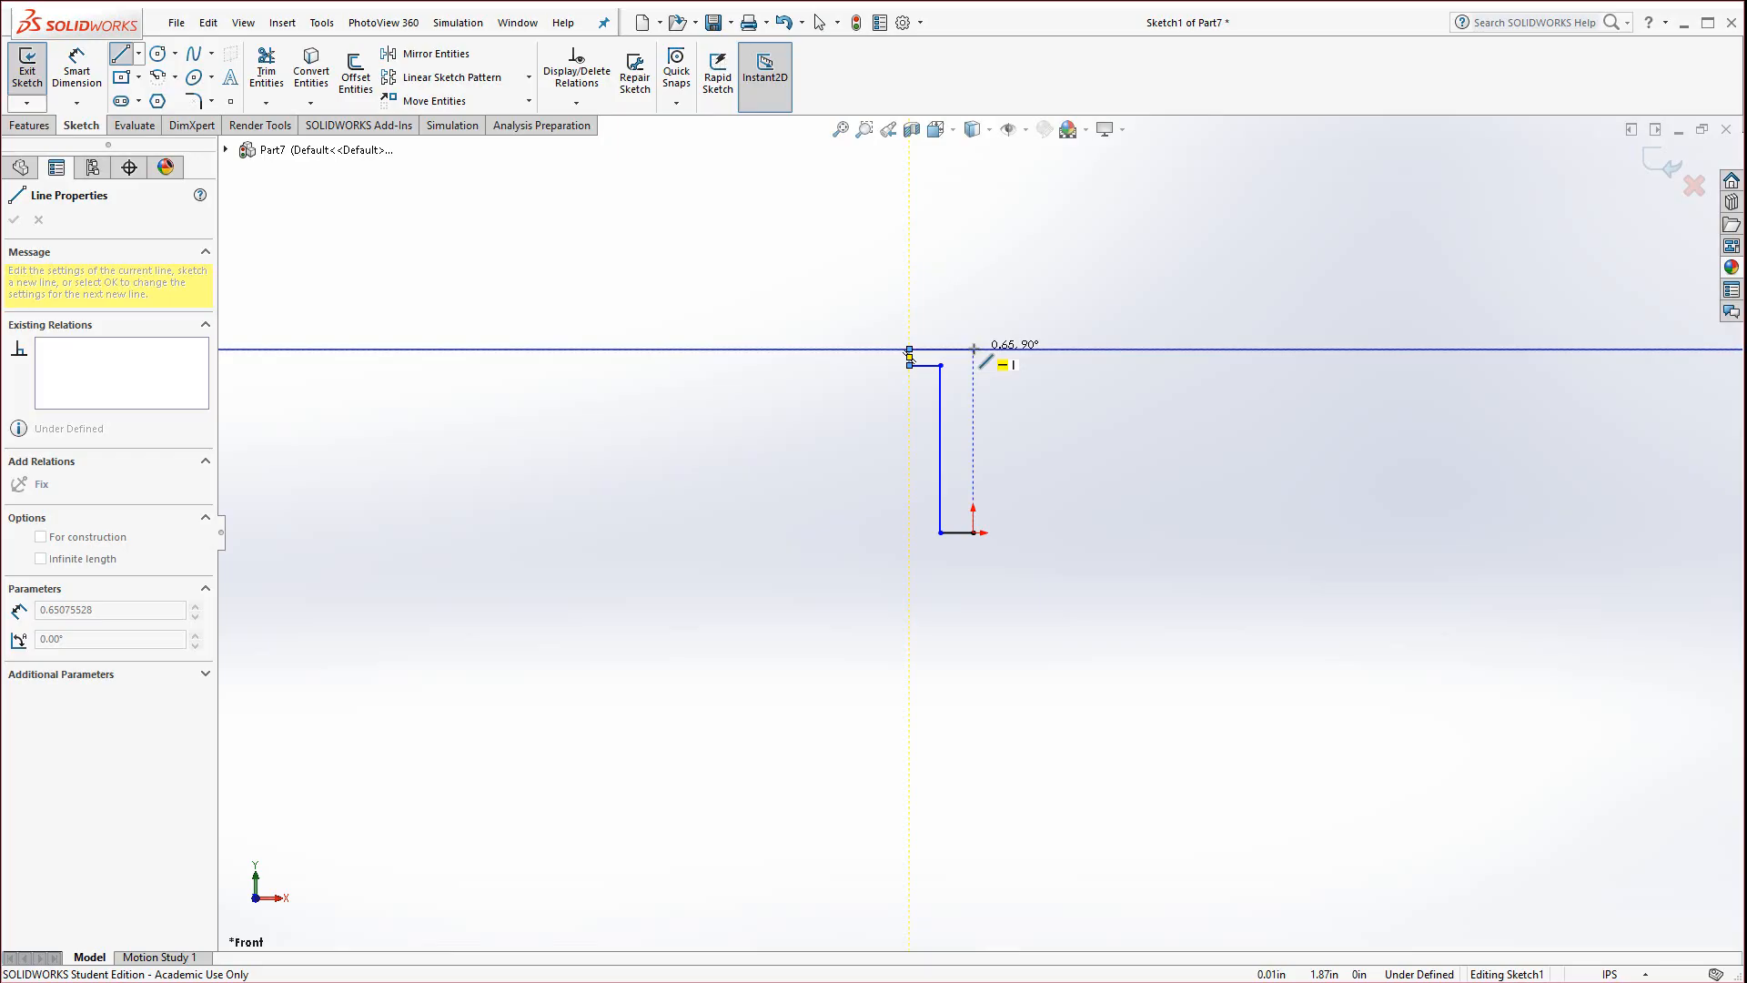
left_click(973, 349)
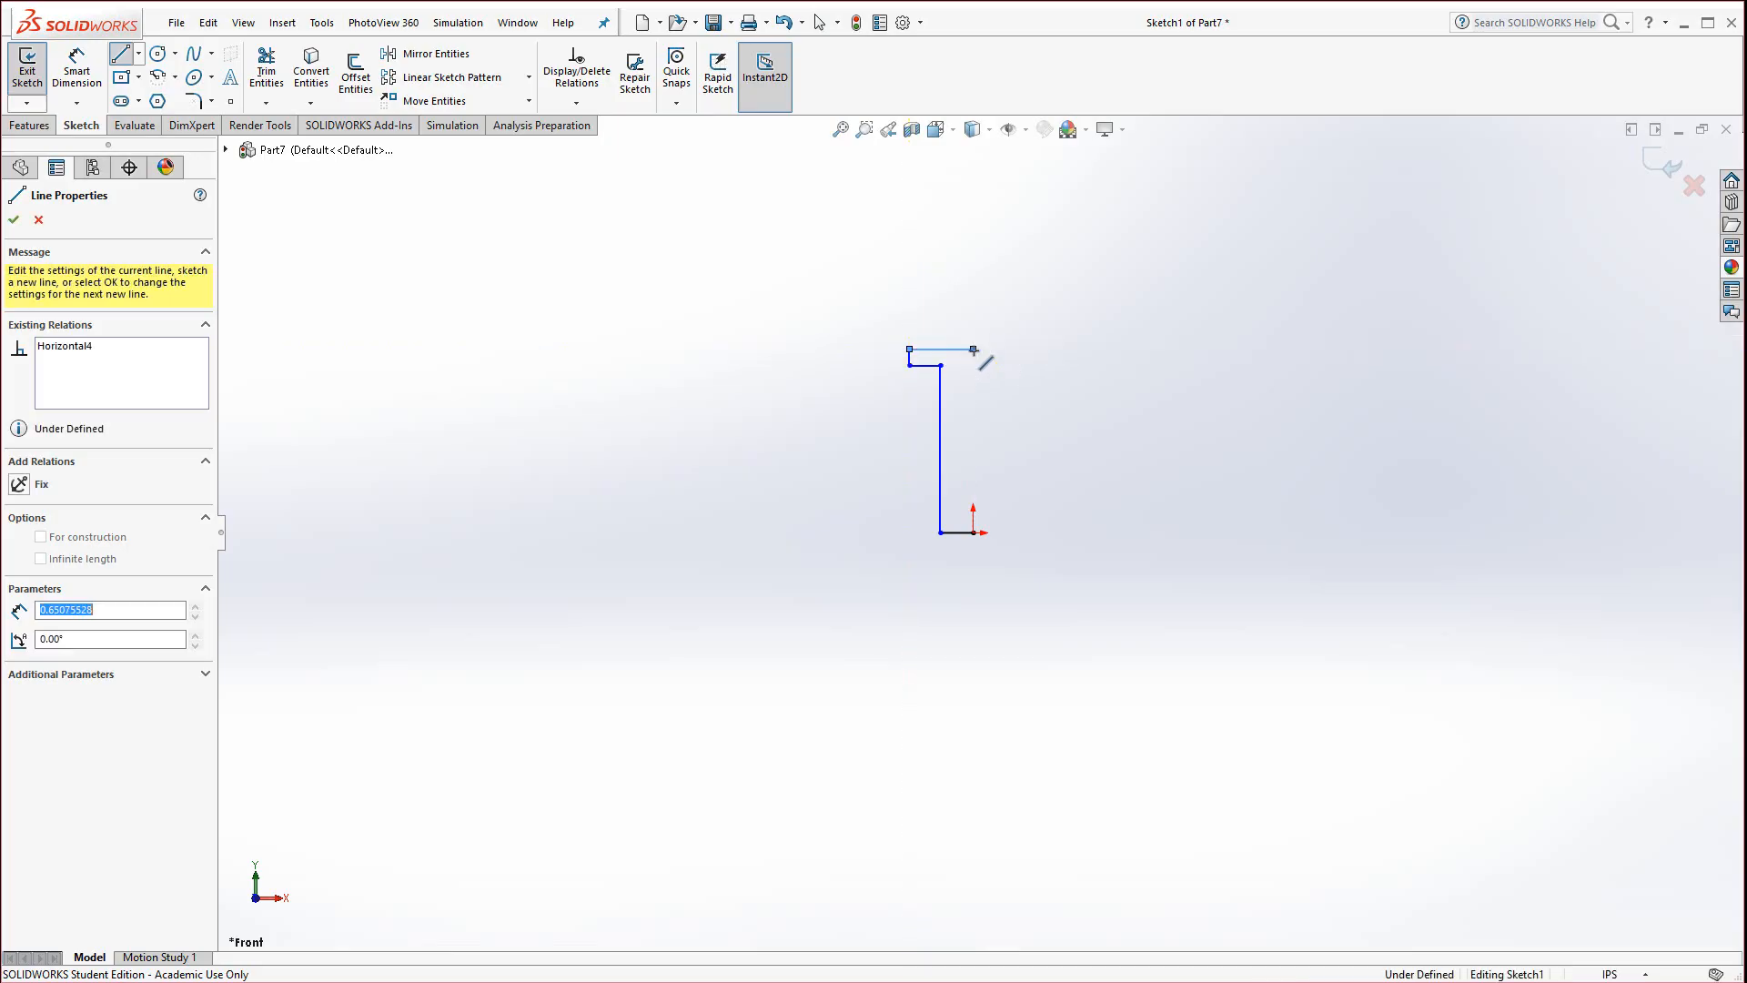
left_click(974, 532)
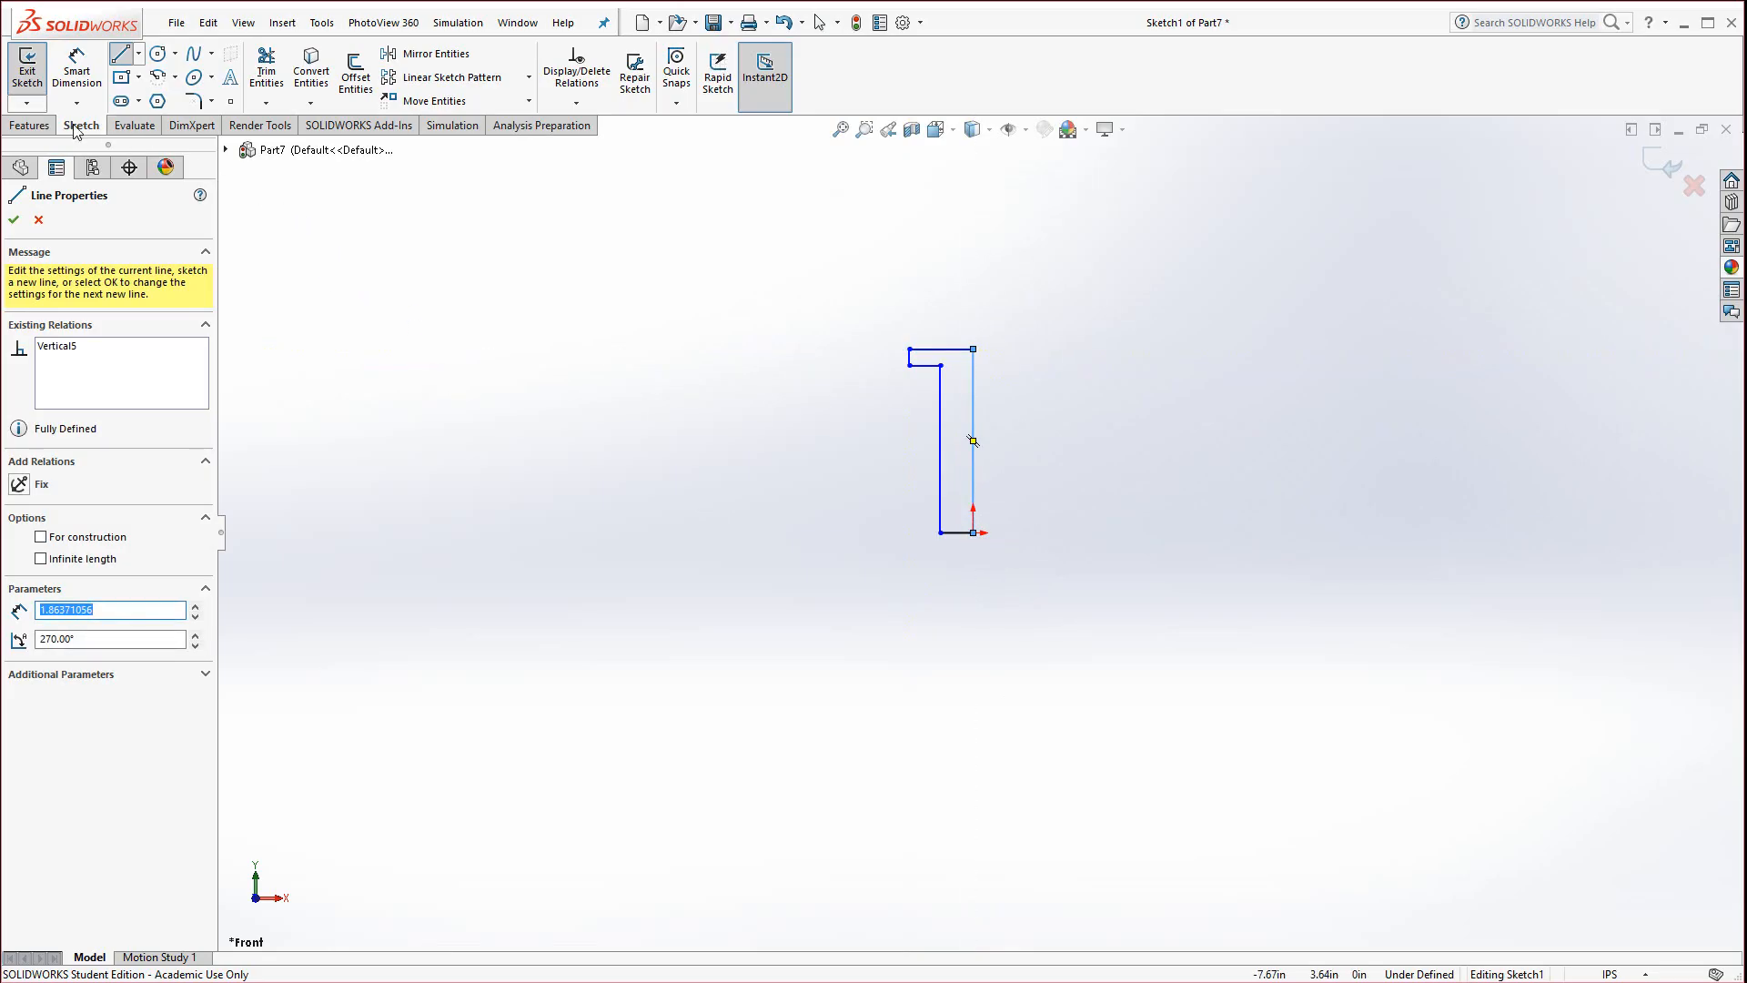
Dimension the shank's width between its two vertical lines as 0.25 in
left_click(77, 71)
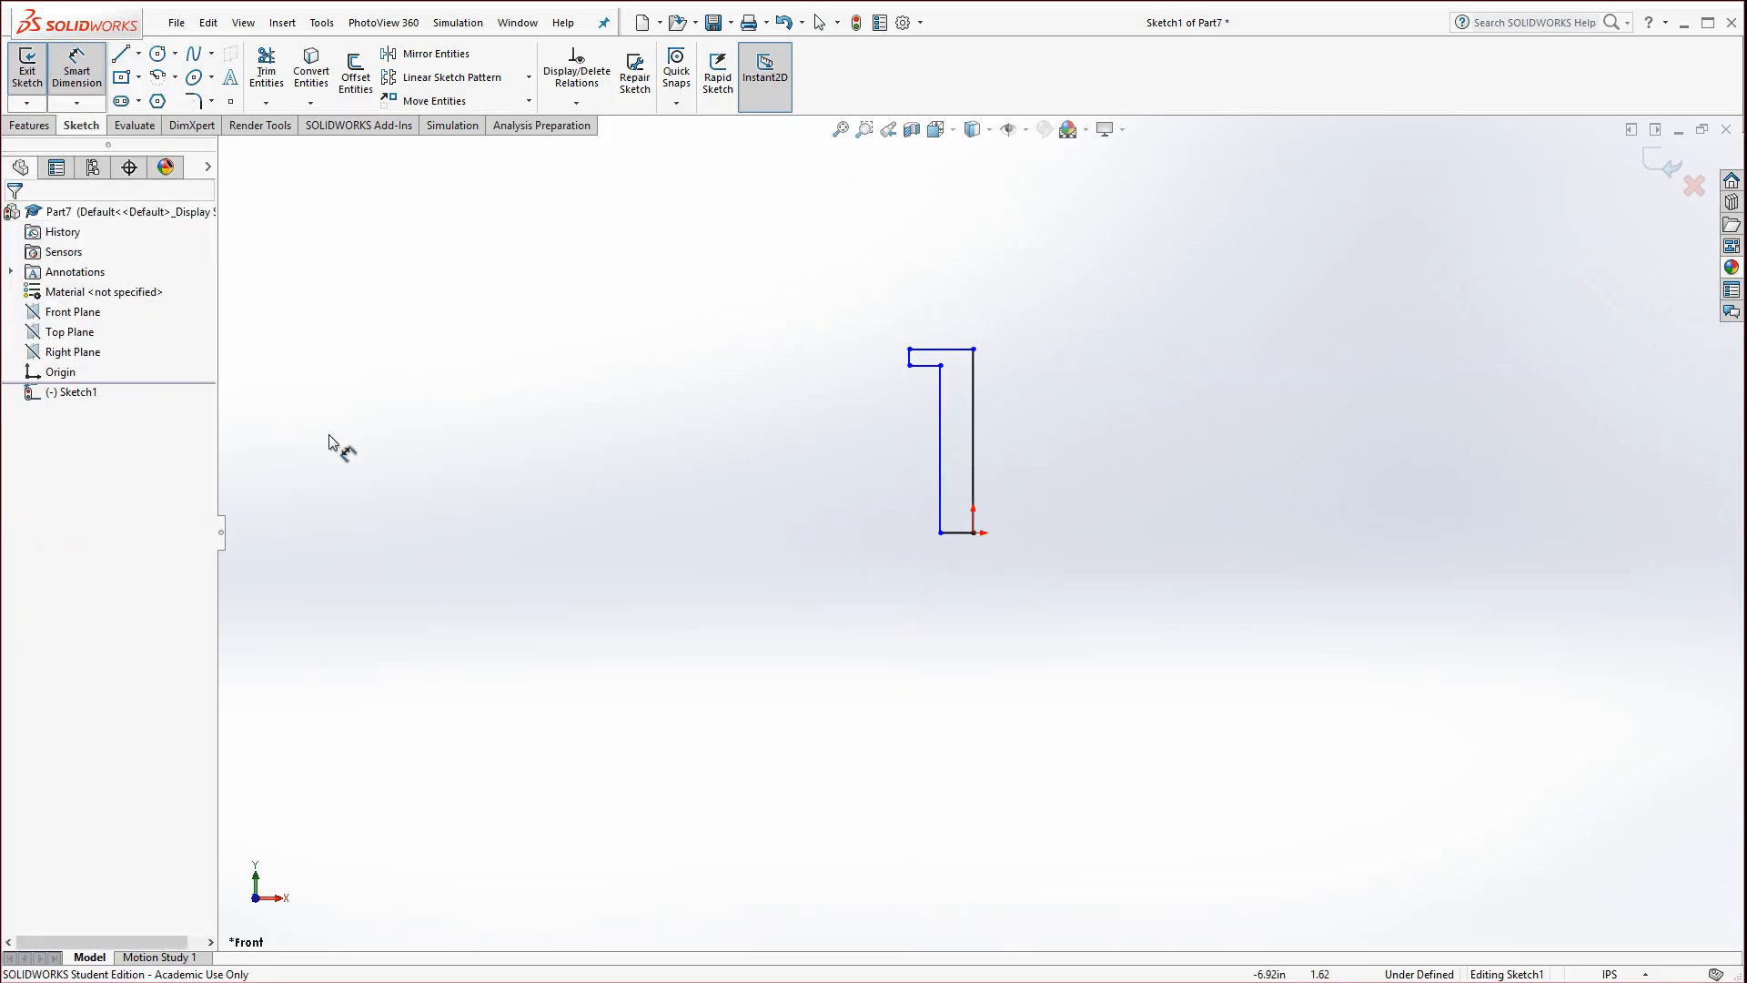
left_click(941, 506)
left_click(973, 485)
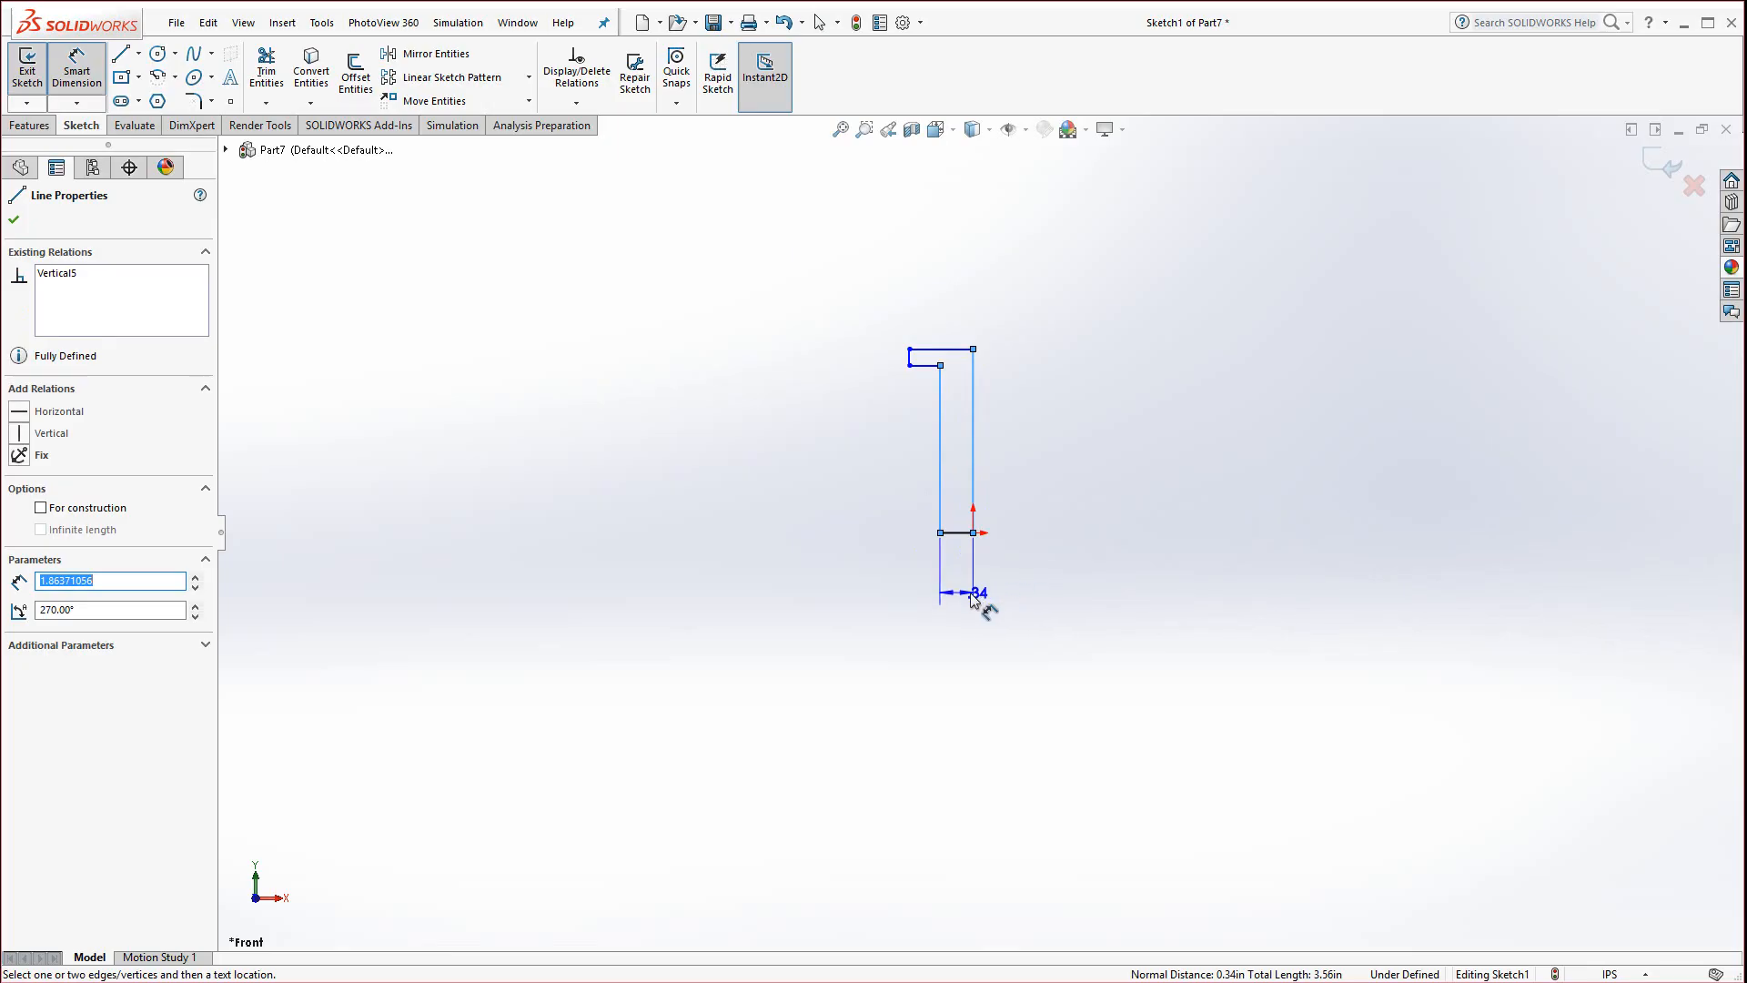
left_click(957, 581)
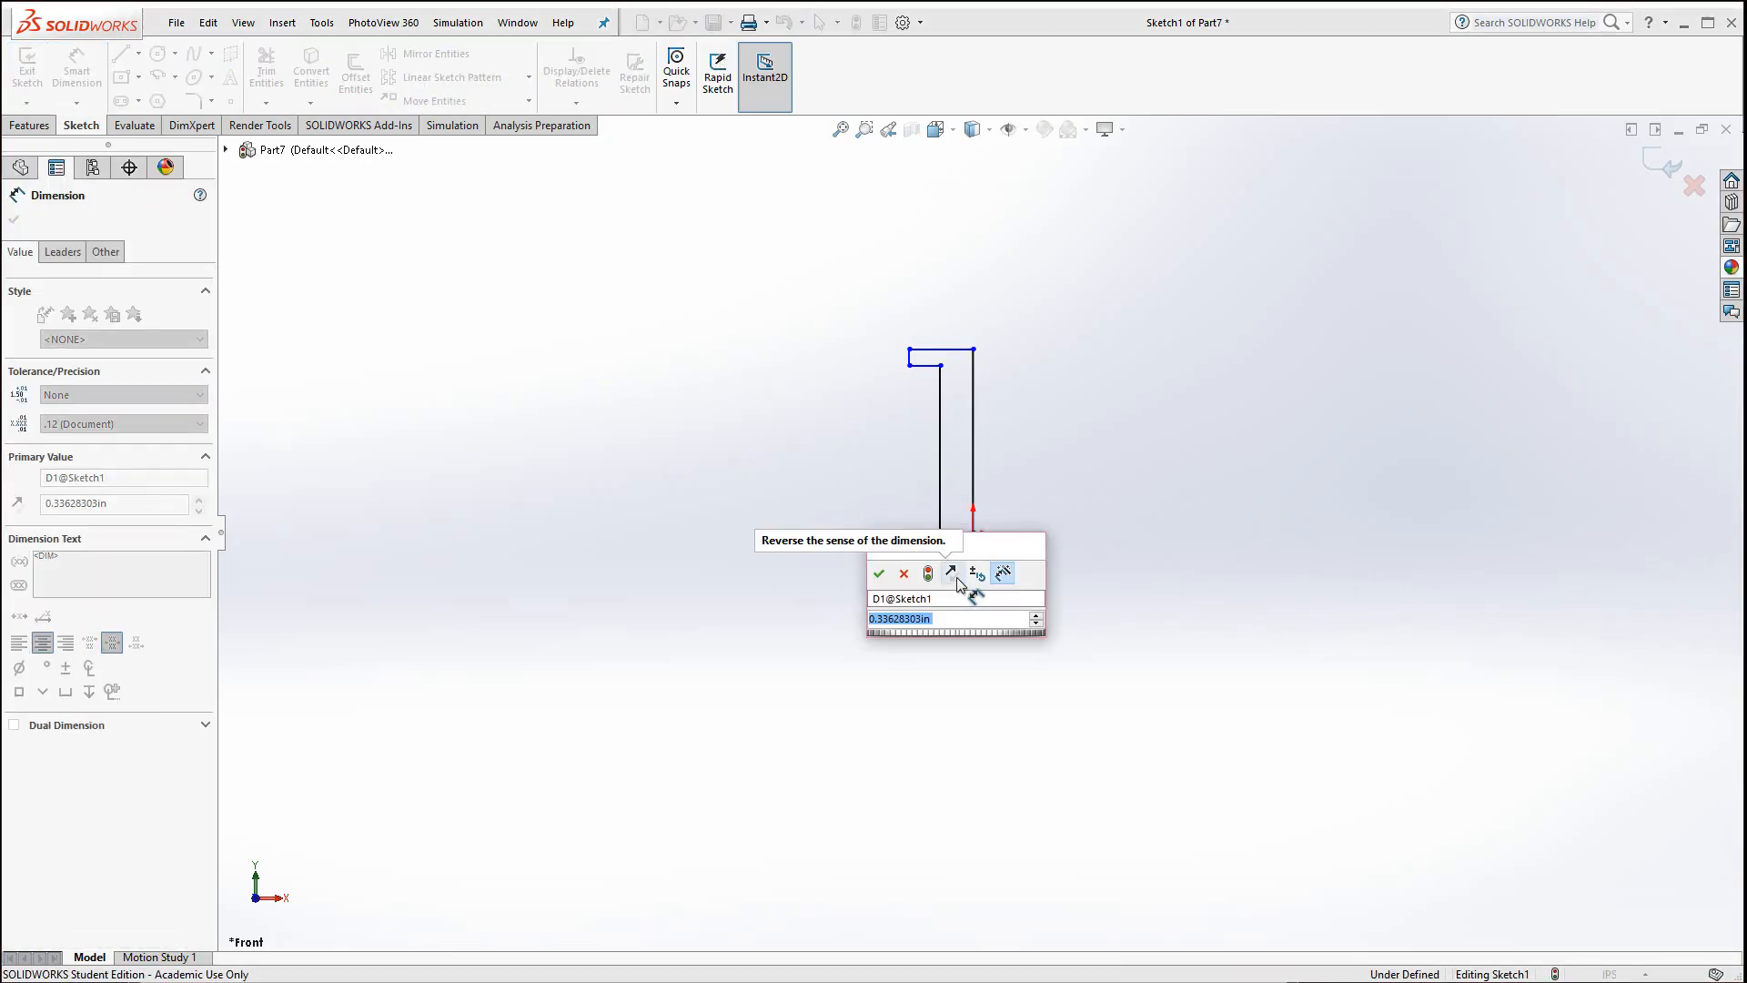
type(".25")
key("Return")
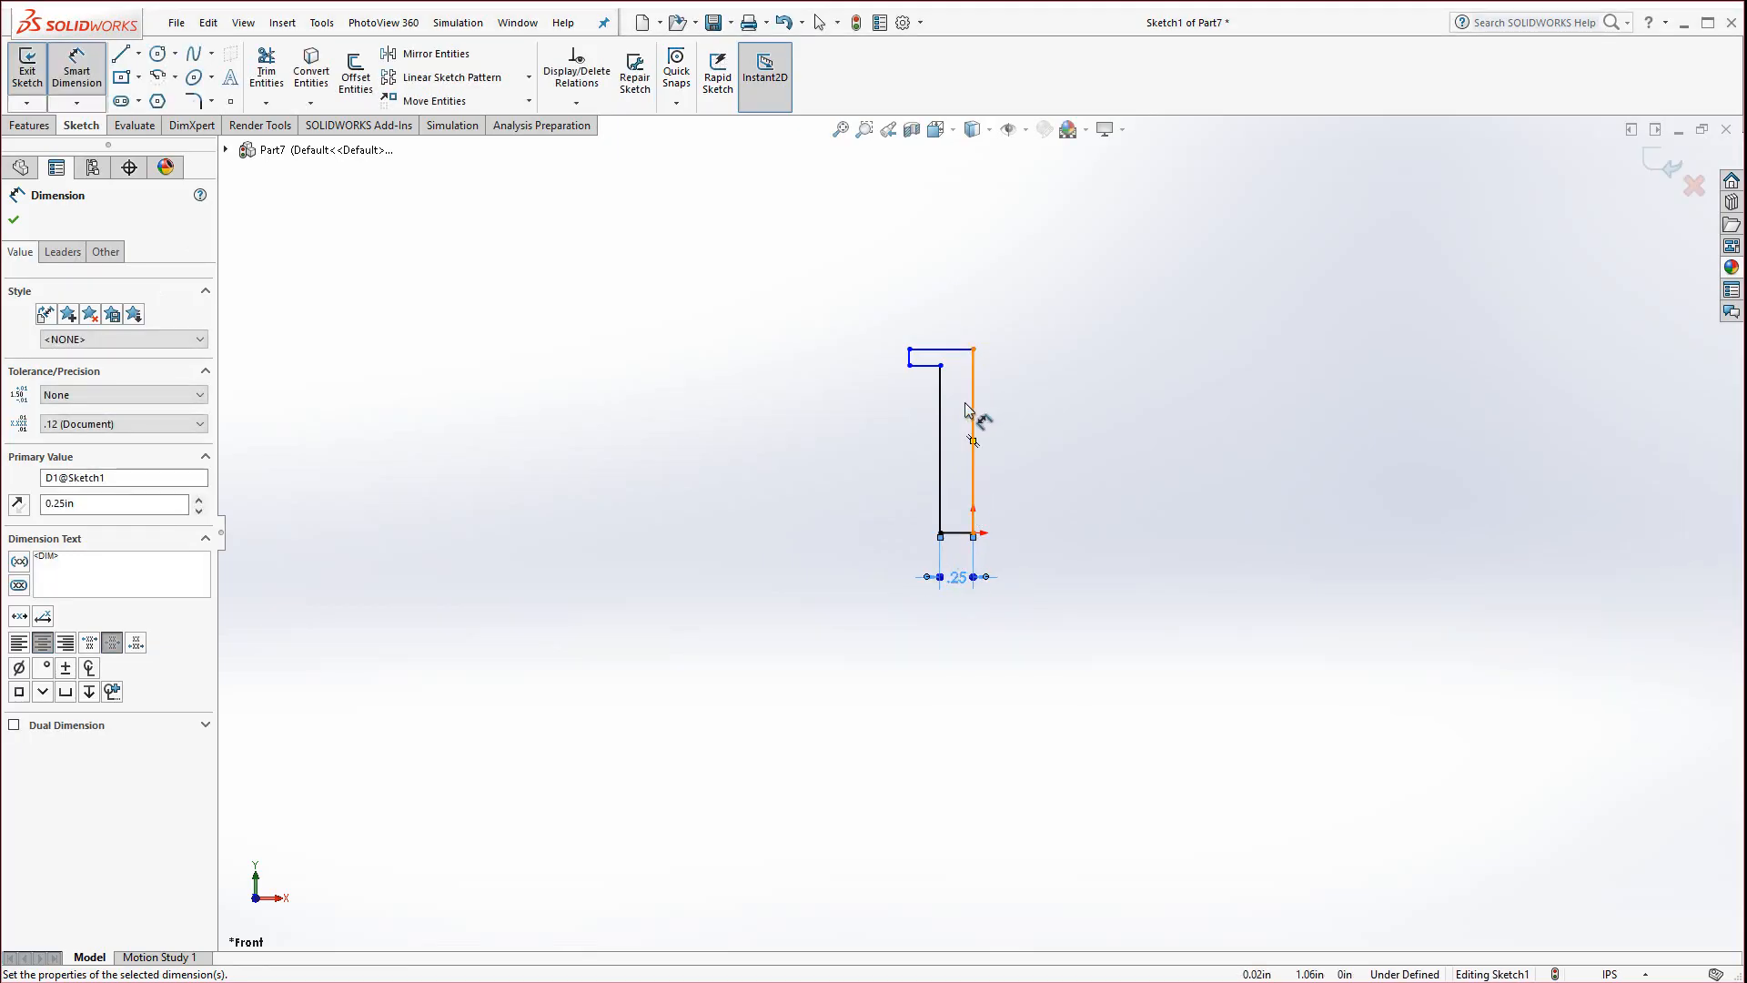
Dimension the head's width from its outer edge to the vertical line through the origin as 0.5 in
left_click(911, 362)
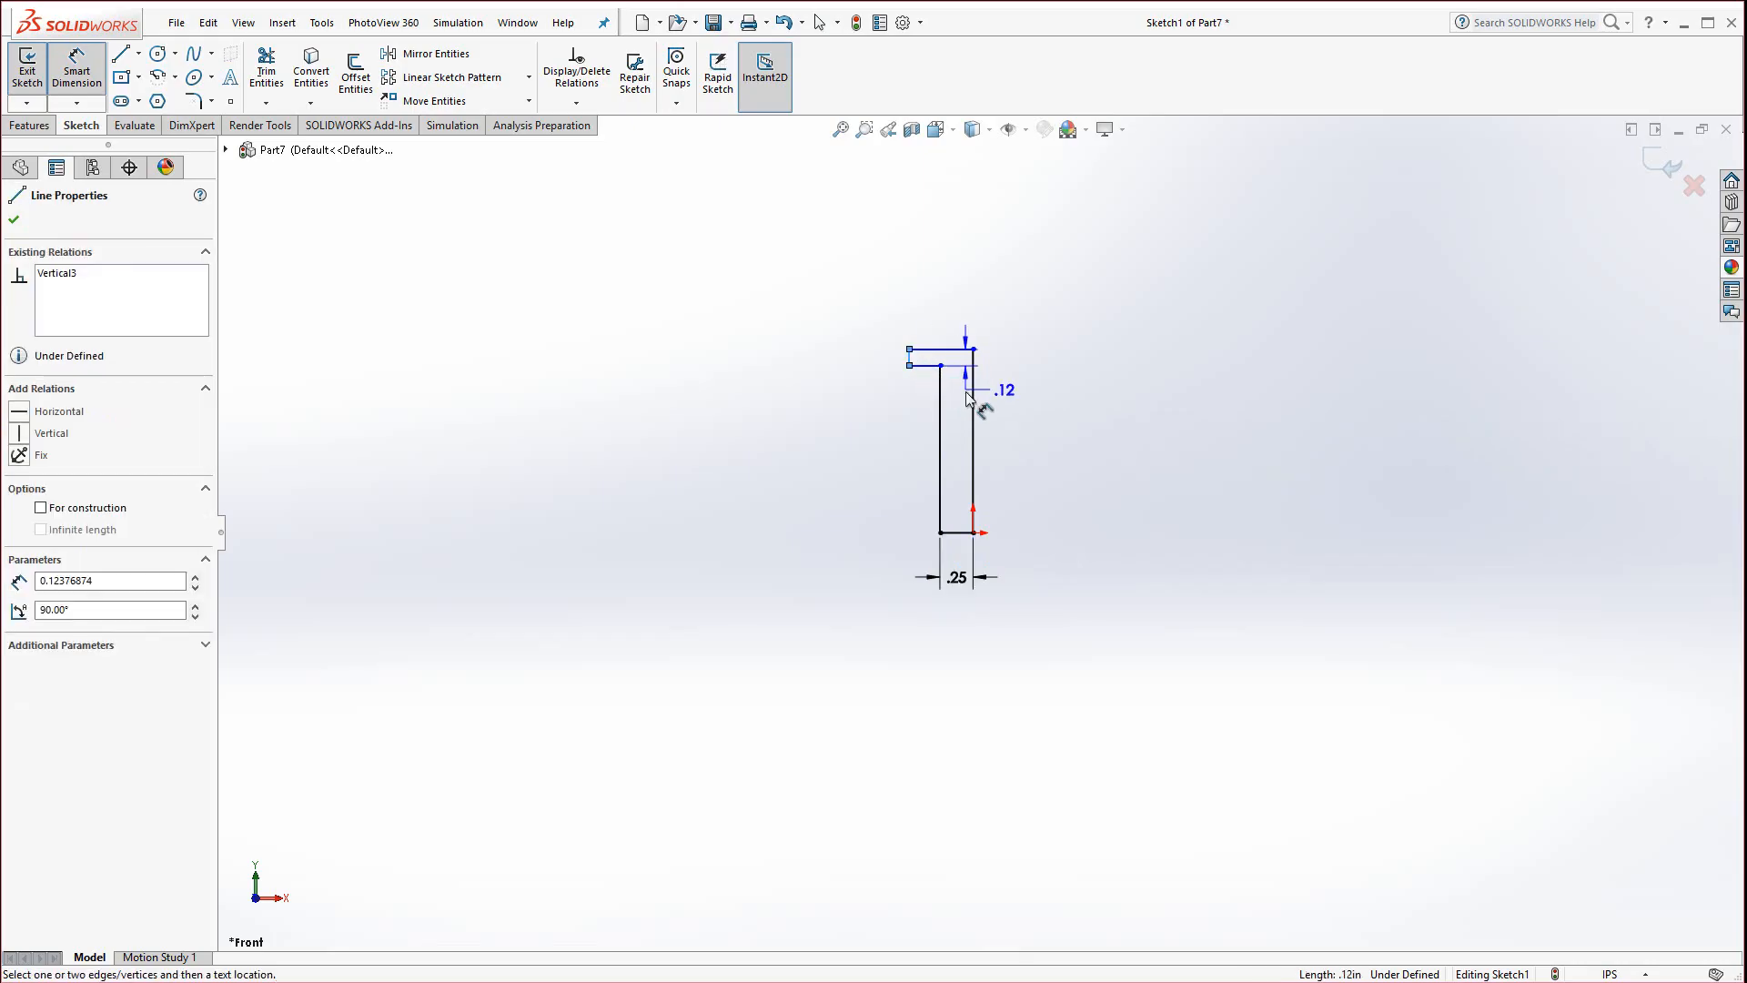
left_click(973, 418)
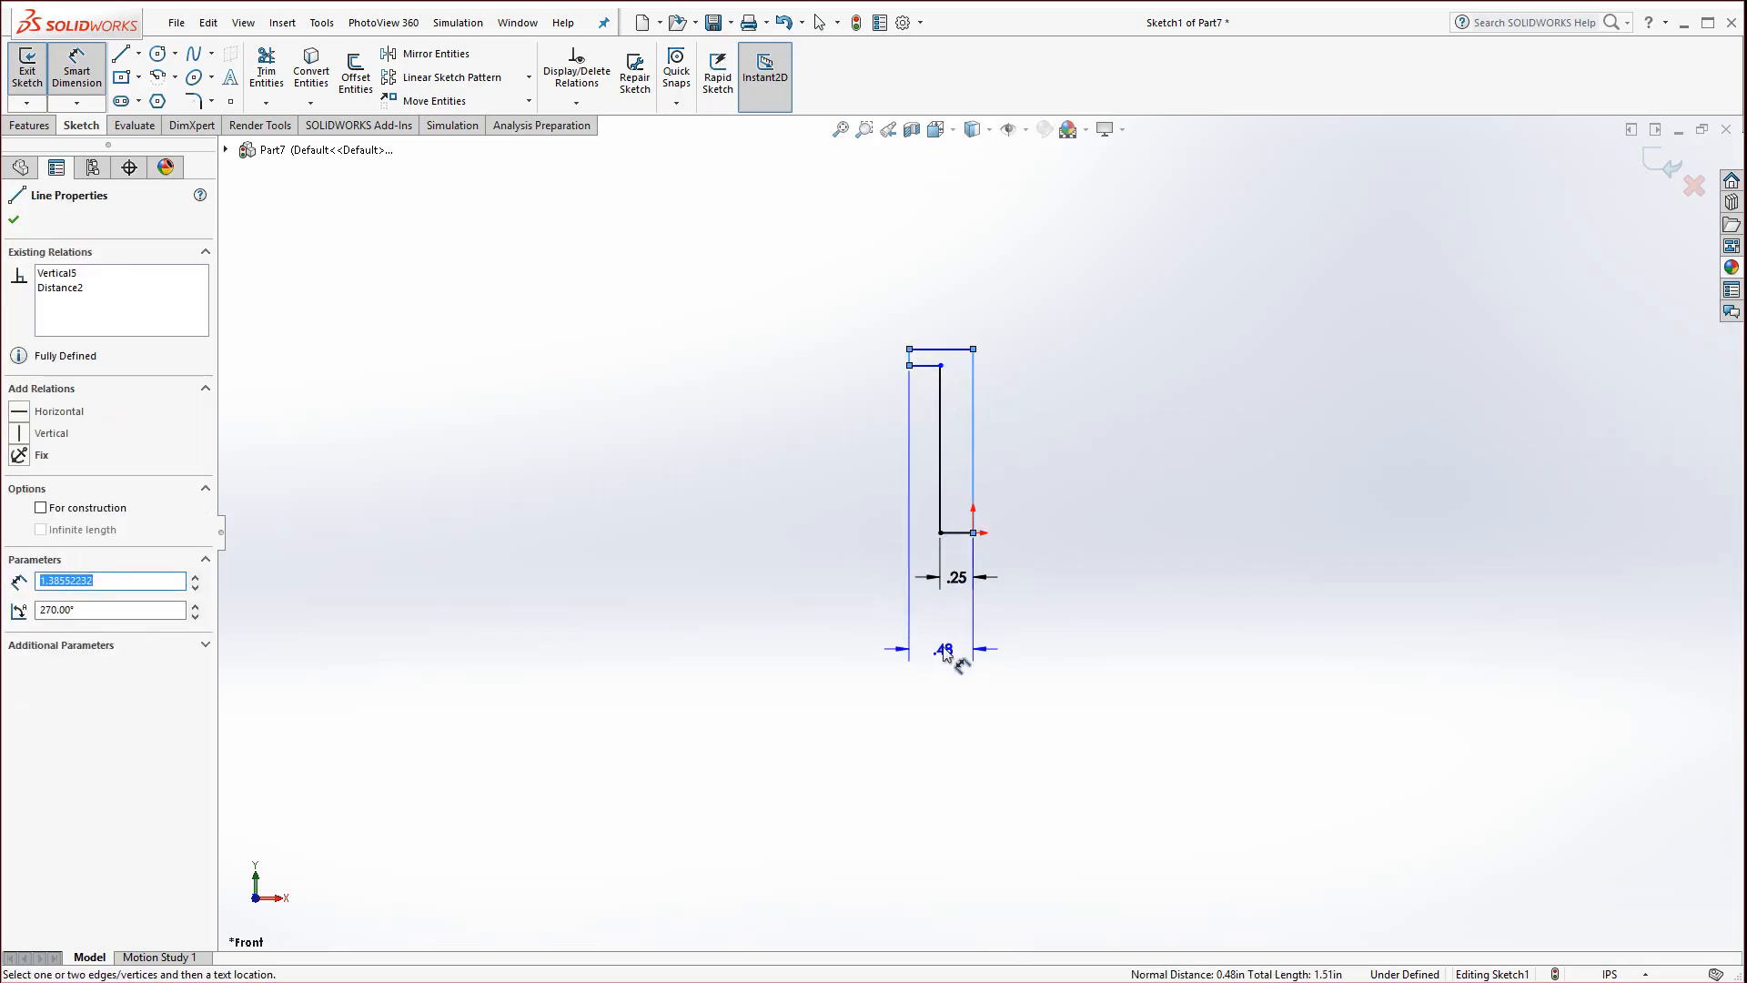
left_click(947, 653)
type(".5")
key("Return")
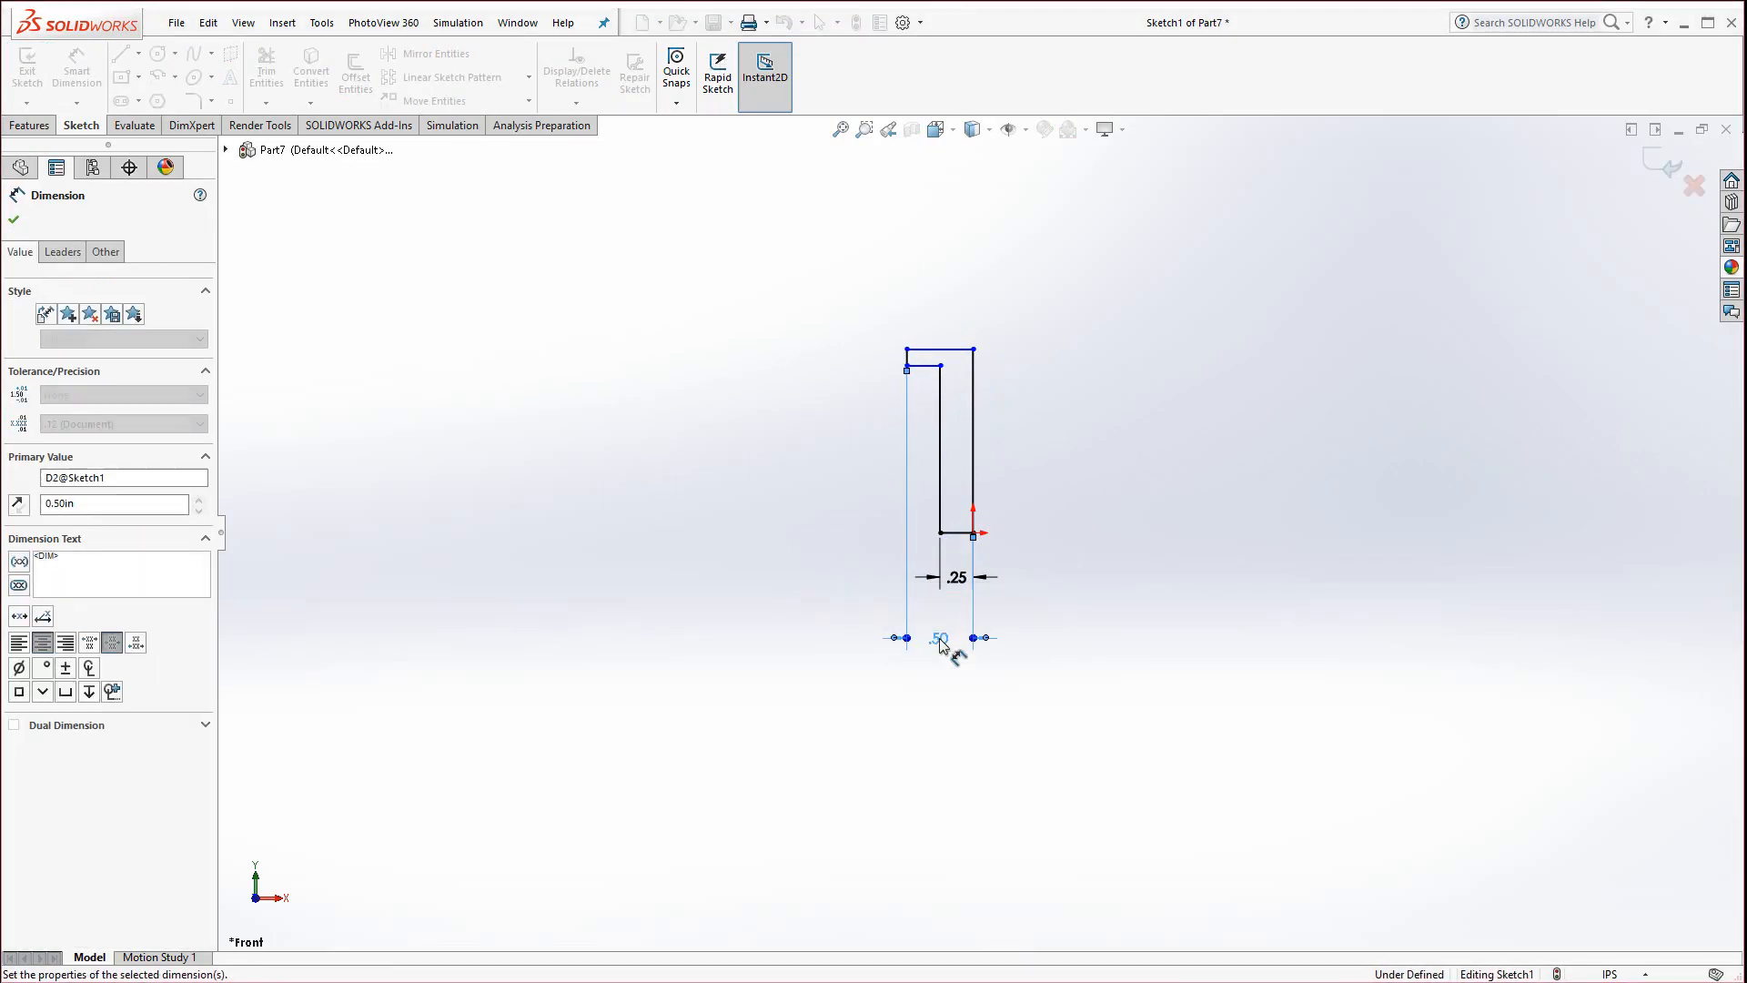
Dimension the shank's length as 1.75 in and move the profile's horizontal head line up above the shoulder
left_click(940, 479)
left_click(855, 444)
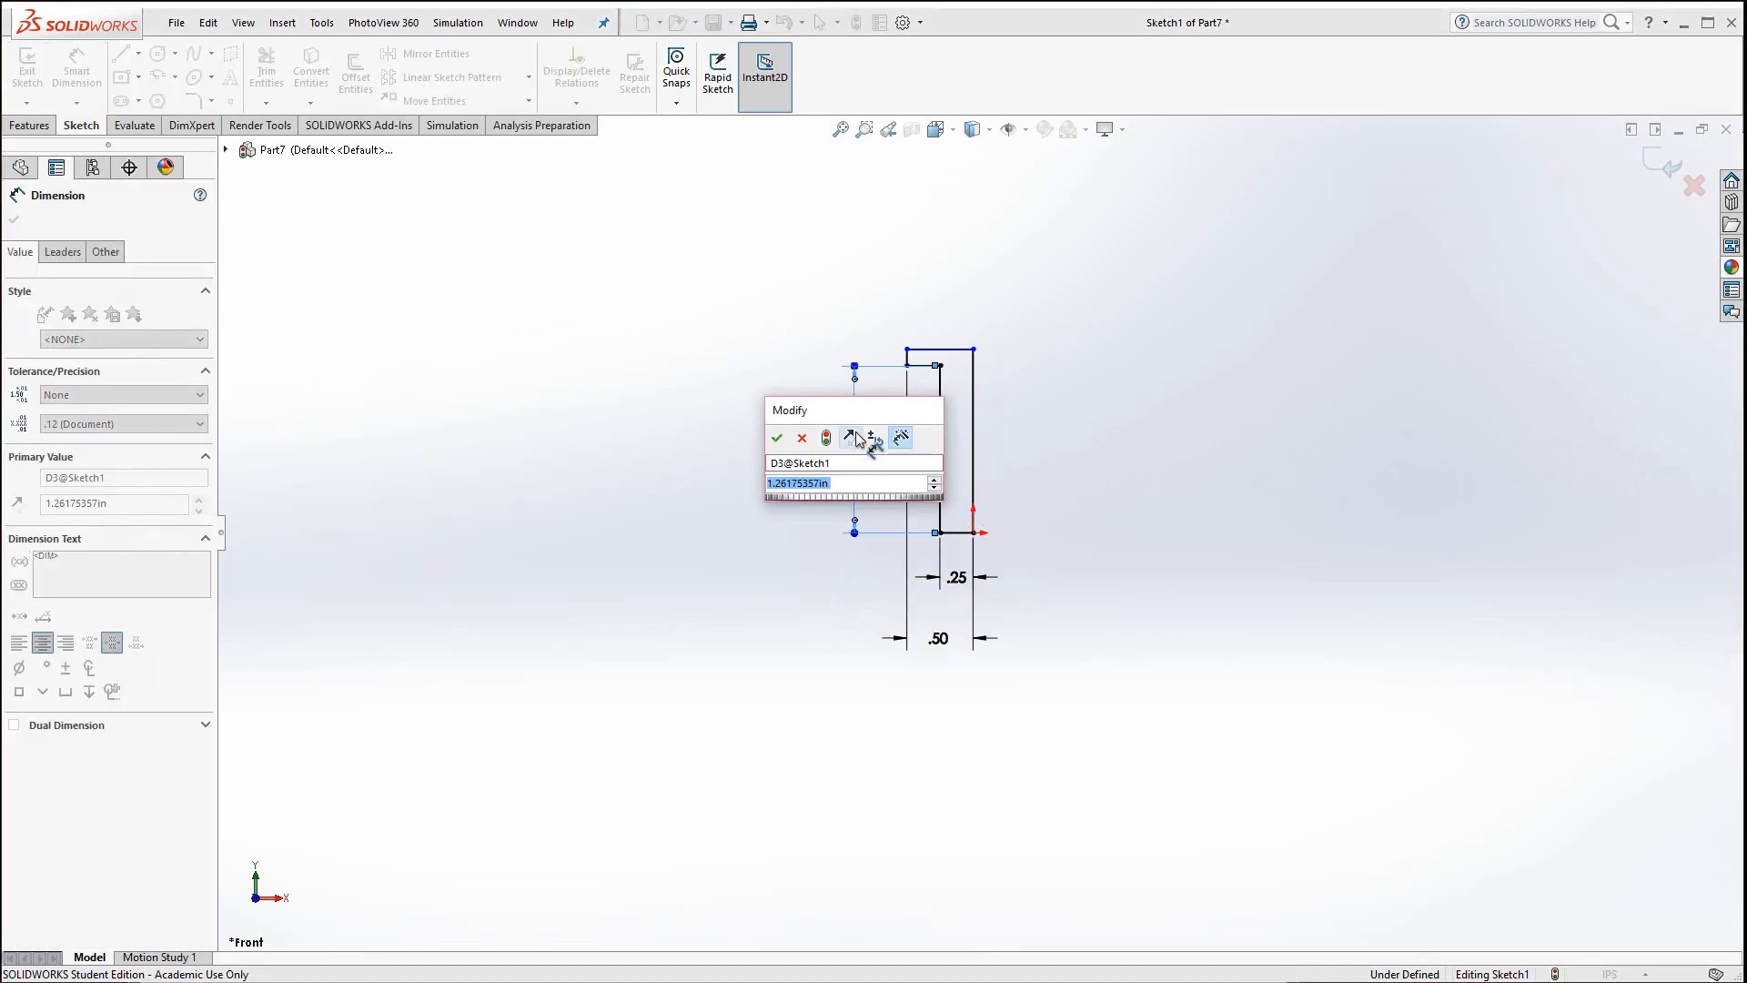
type("1.75")
key("Return")
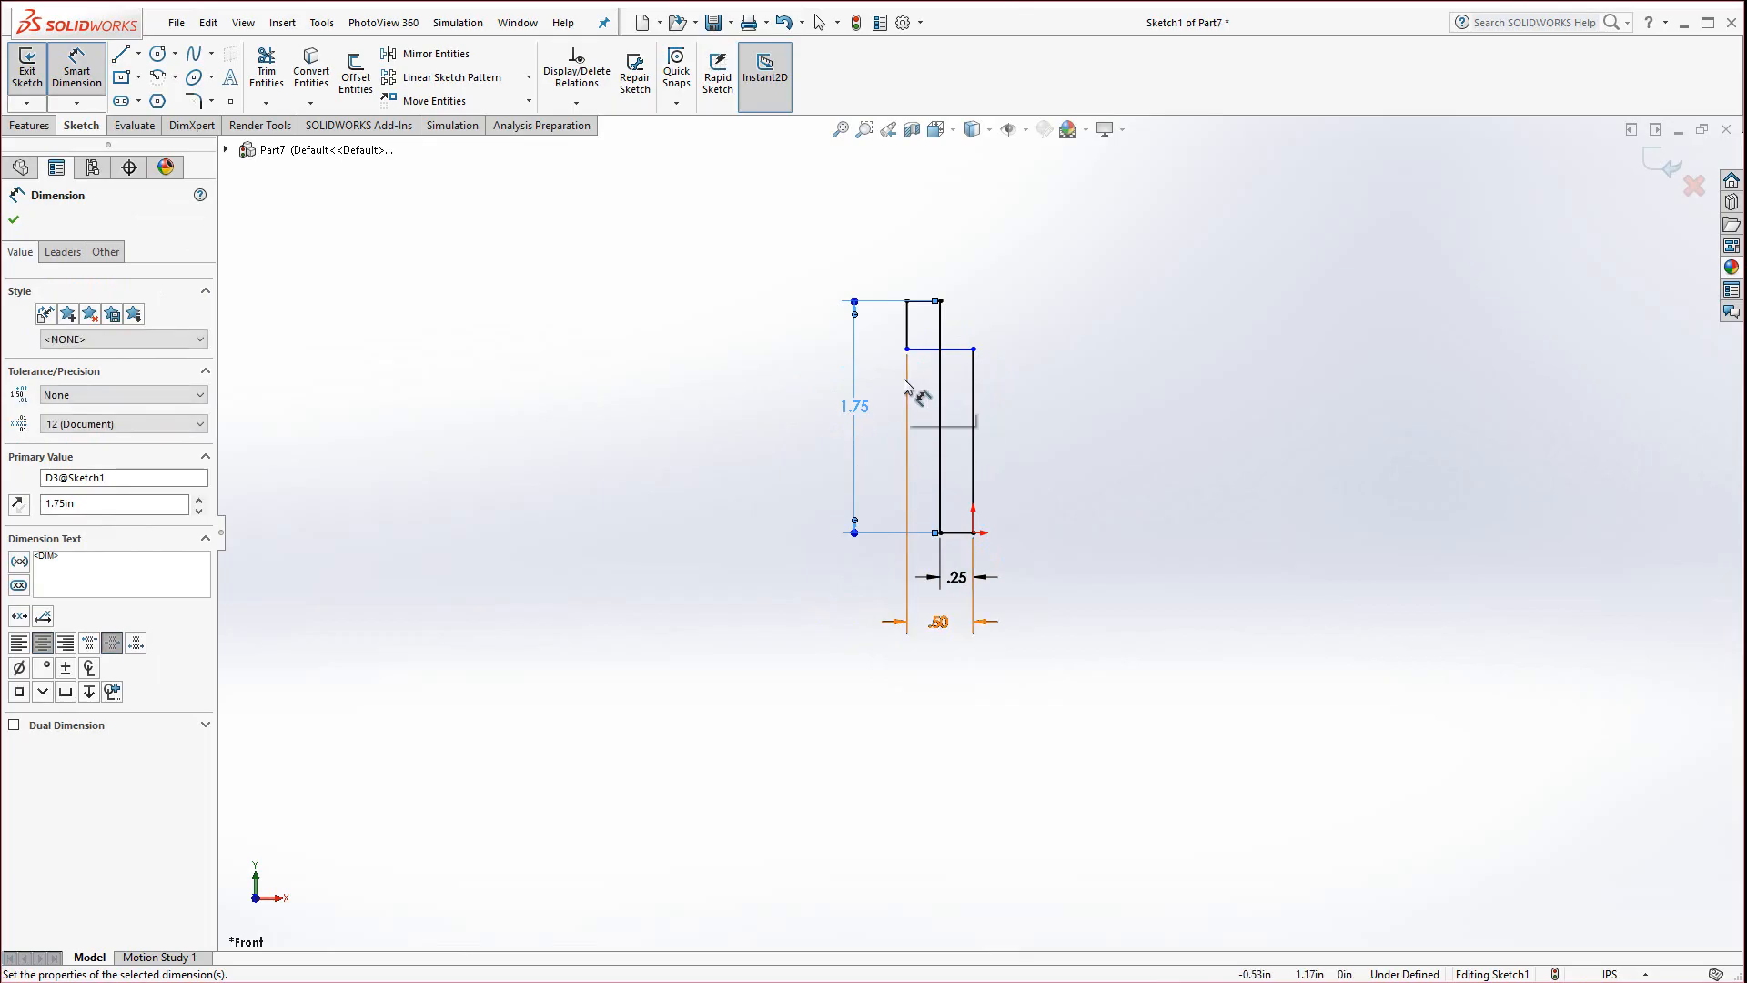
key("Escape")
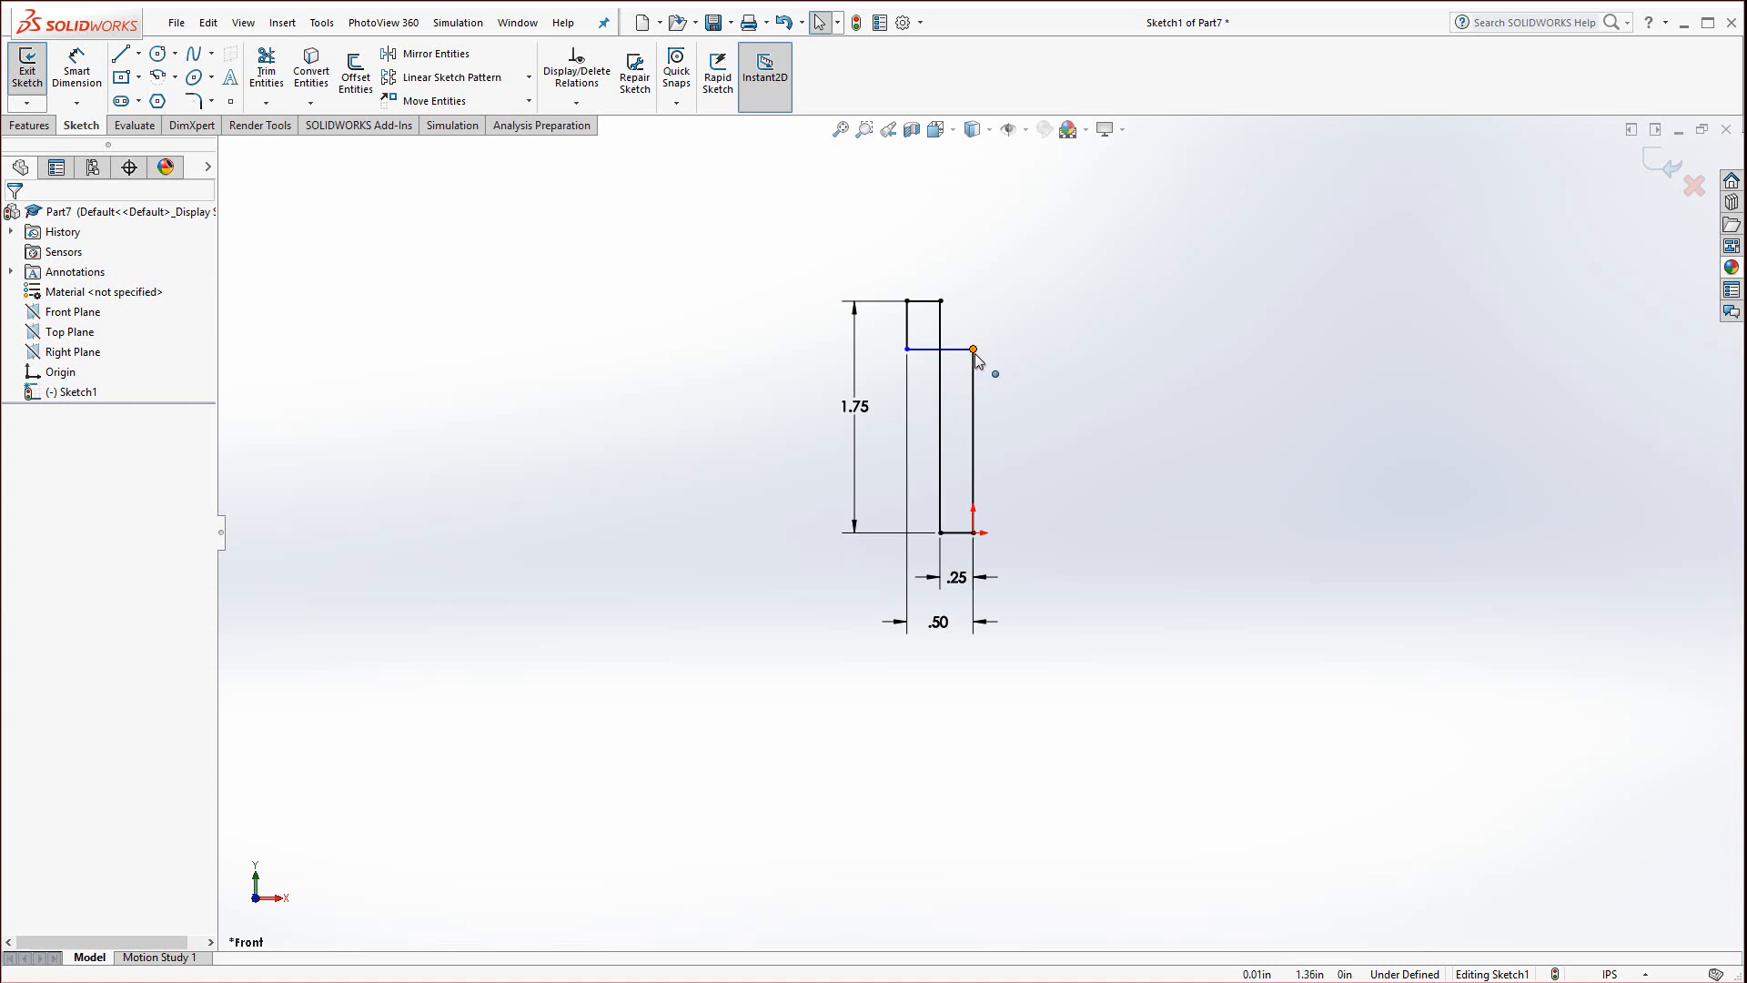
left_click_drag(958, 350, 955, 282)
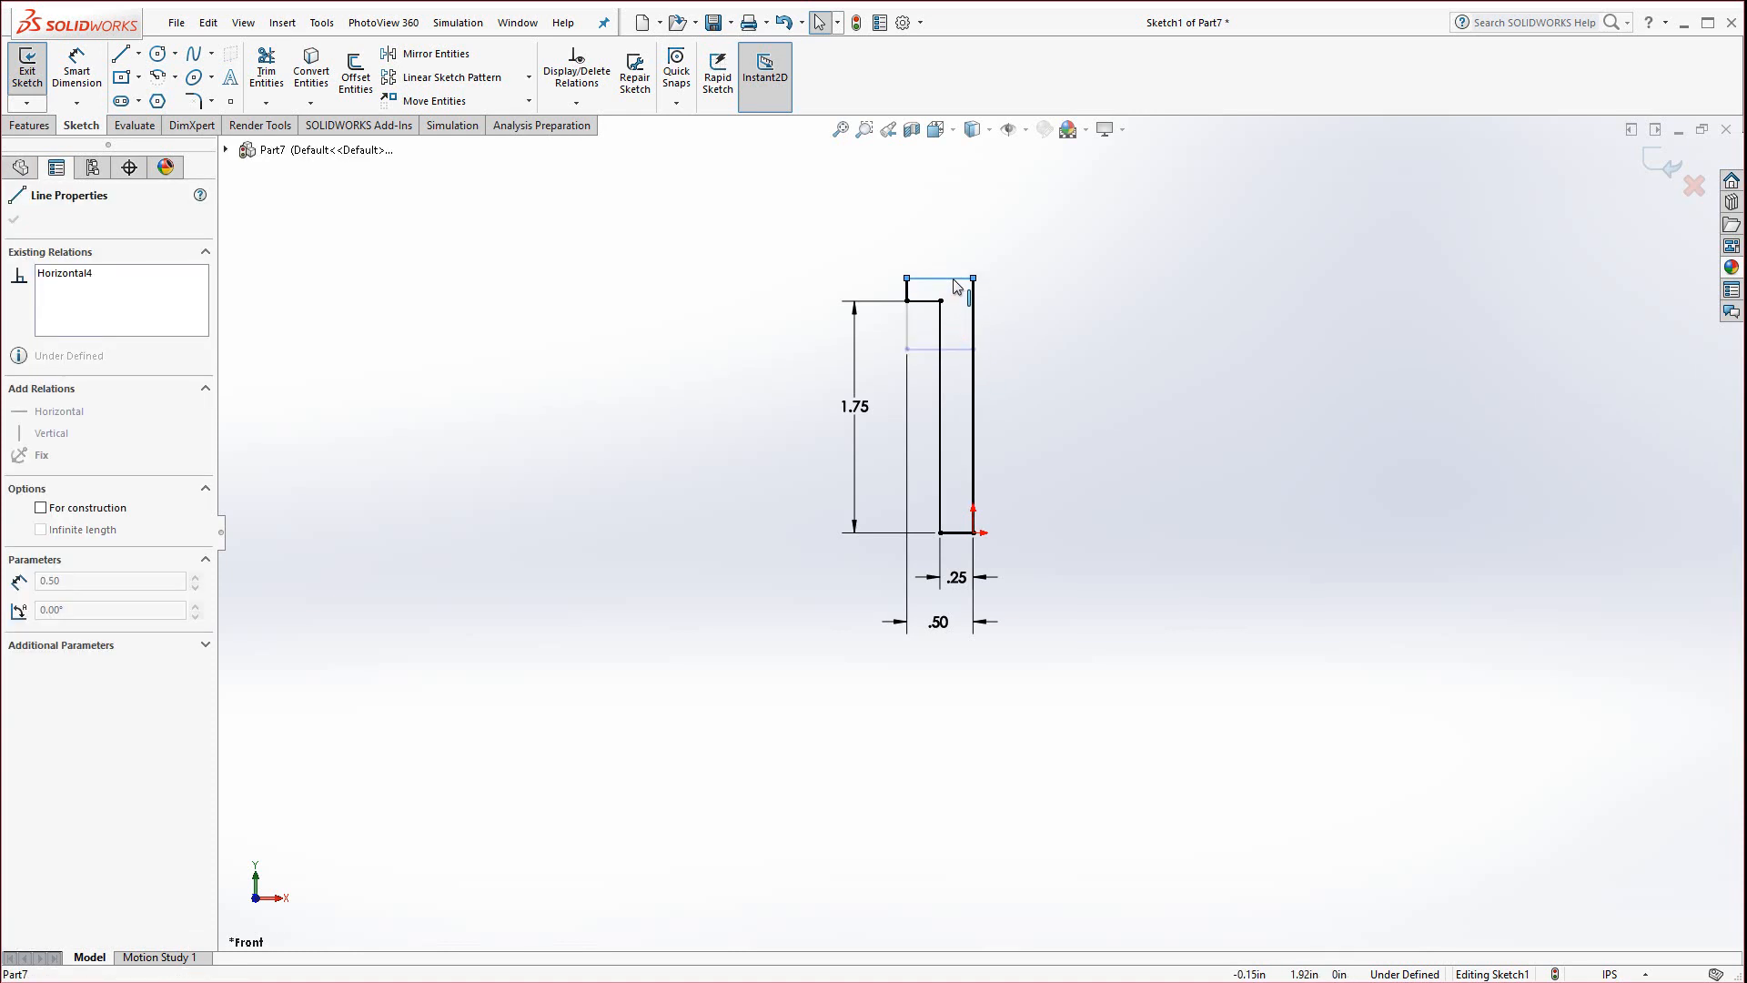
left_click(1037, 405)
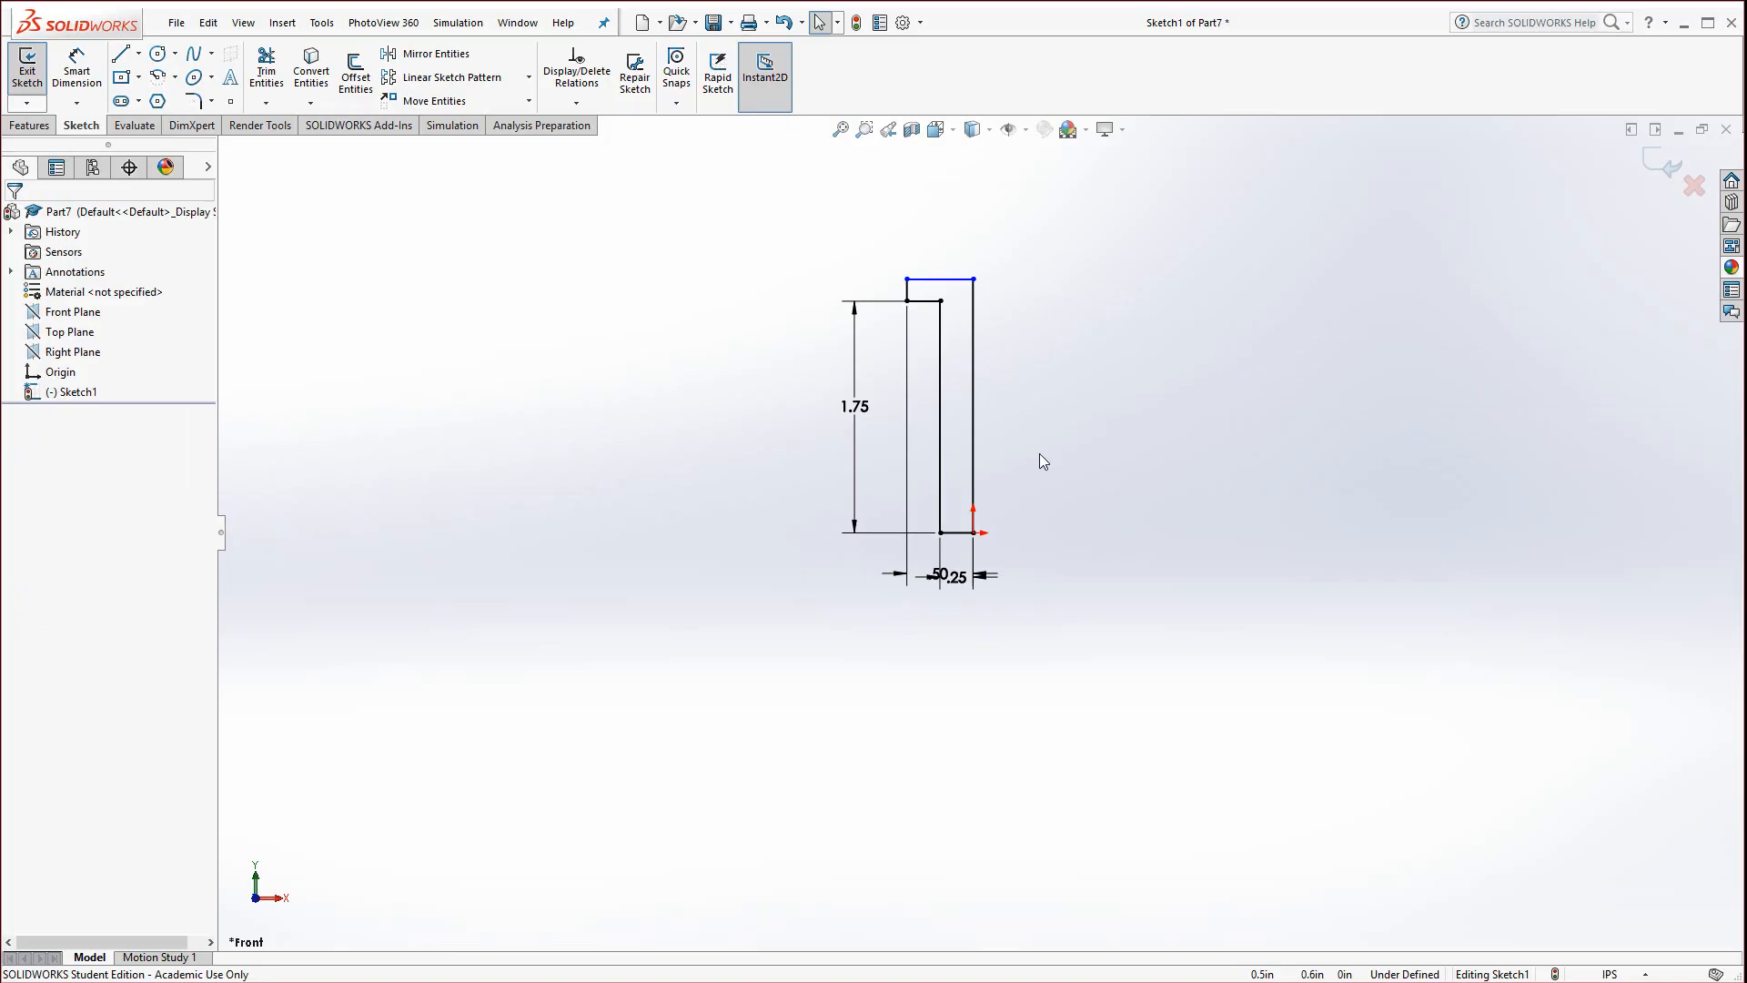
Dimension the head's thickness as 0.1 in and place the 0.50 dimension below the 0.25 dimension
left_click(79, 72)
left_click(908, 289)
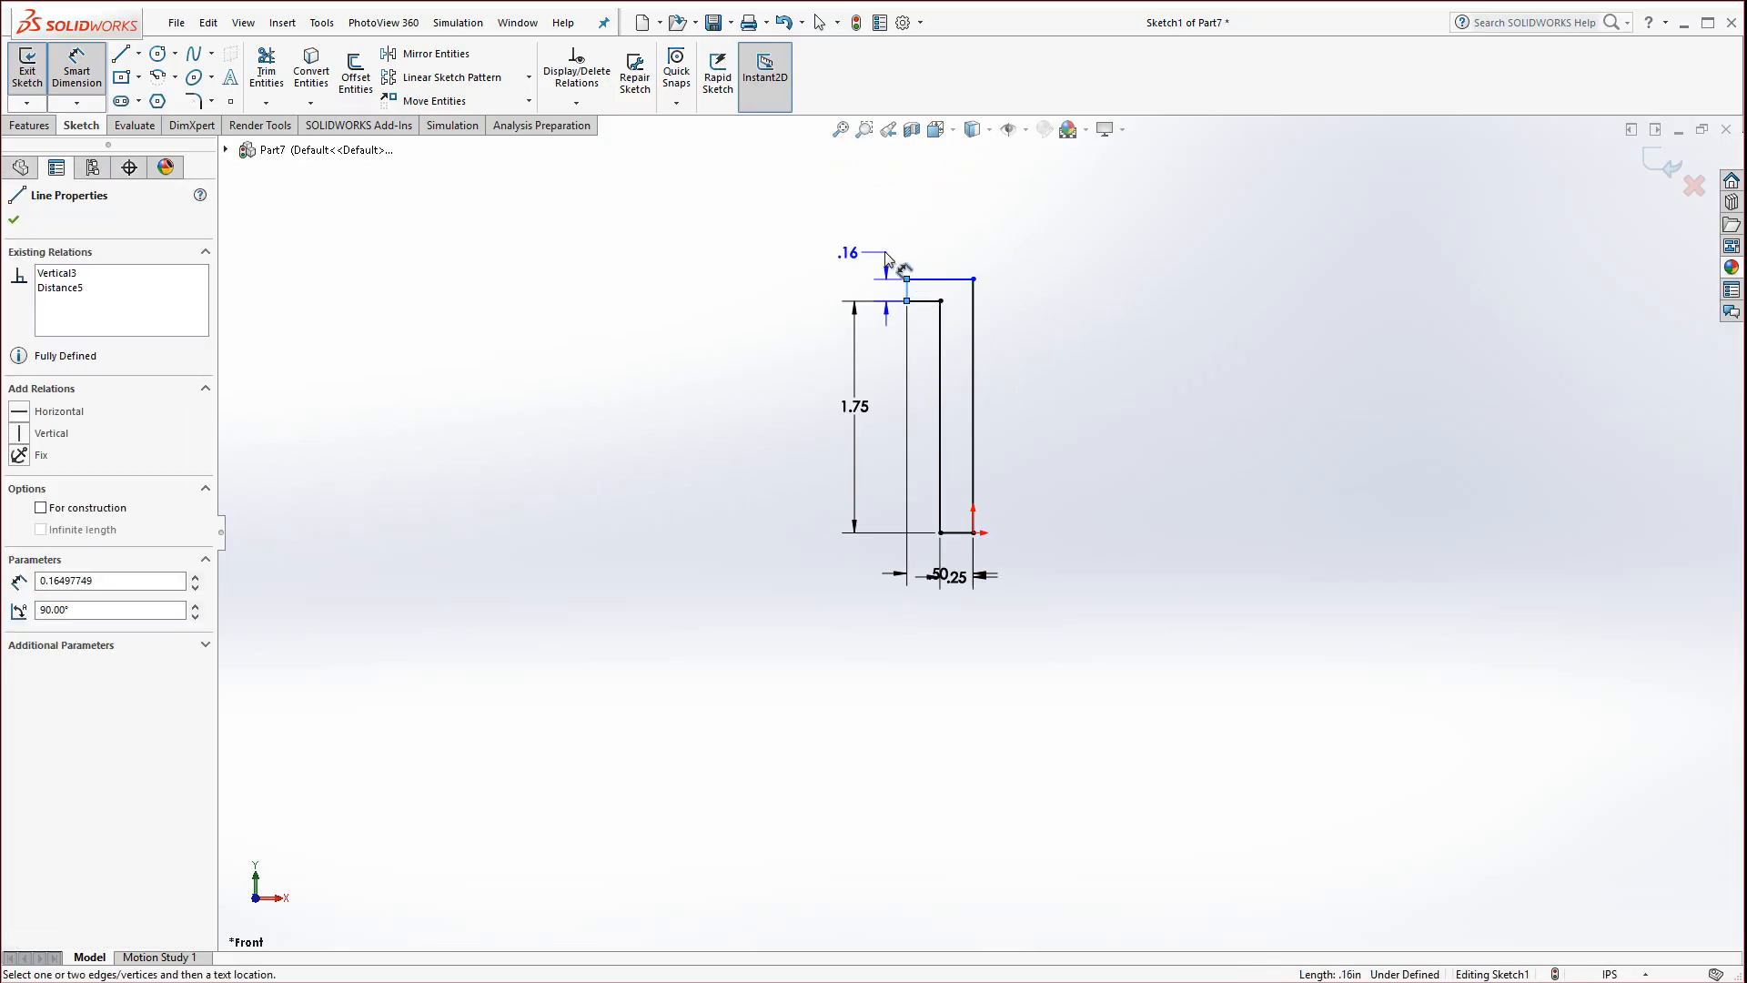
left_click(887, 261)
type(".1")
key("Return")
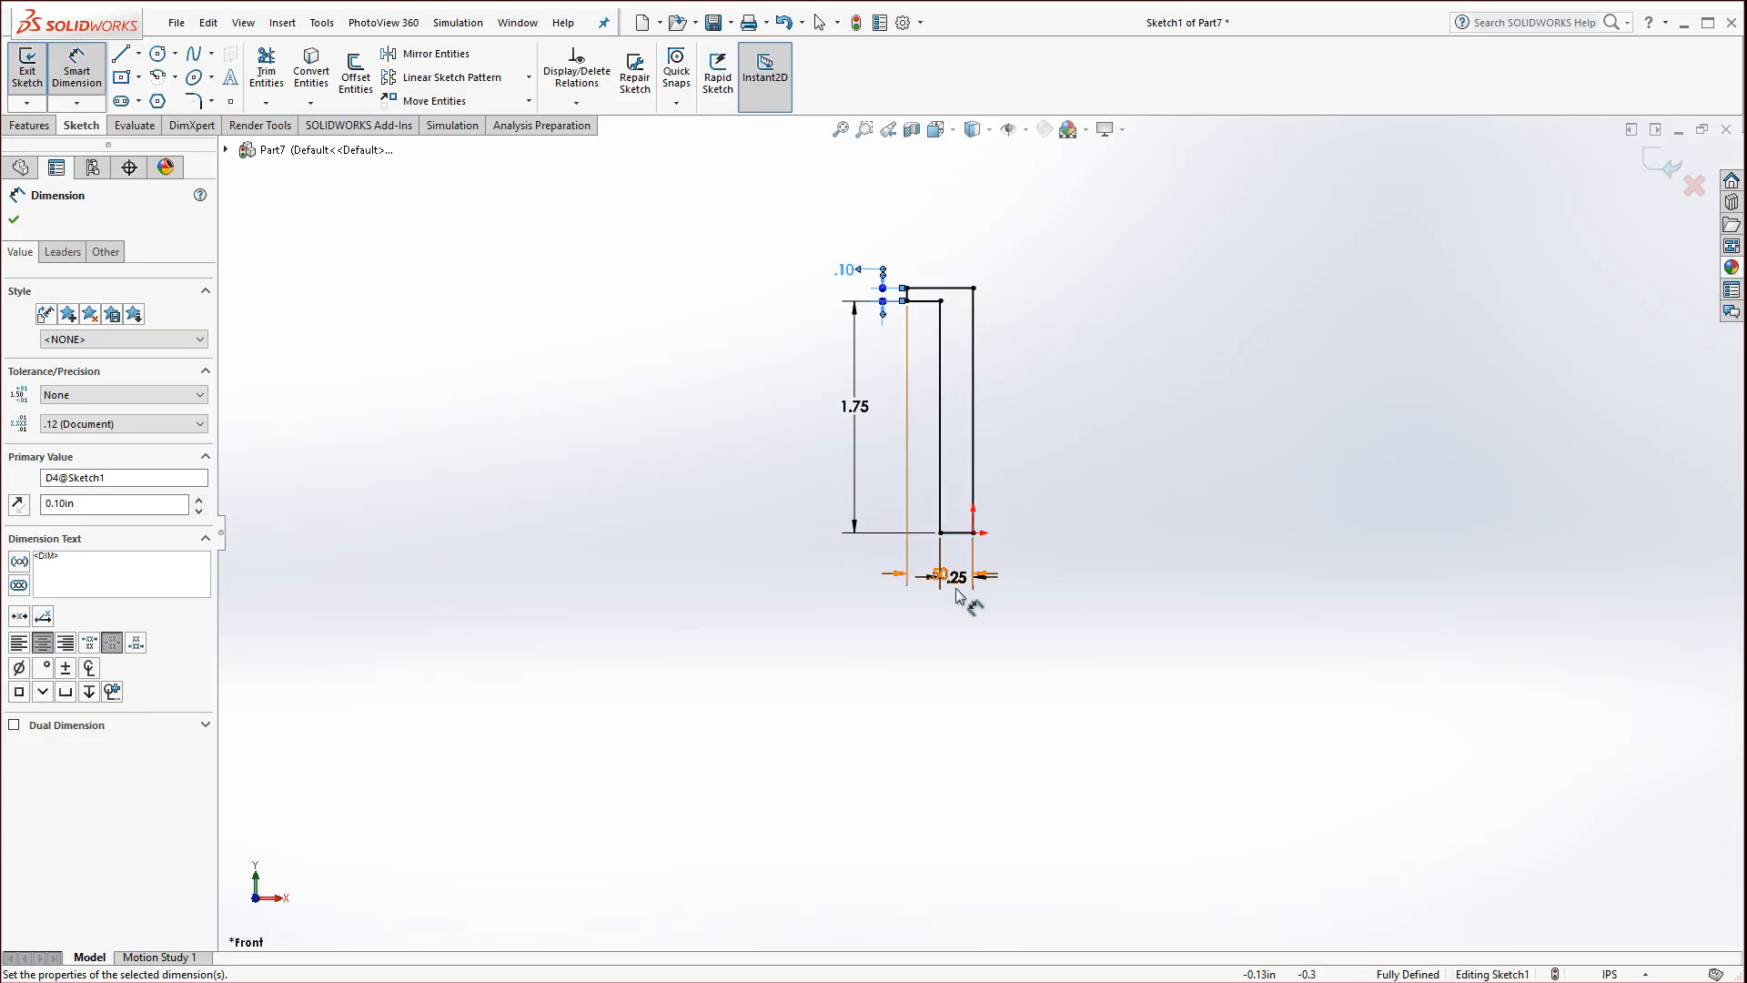
left_click_drag(941, 574, 930, 604)
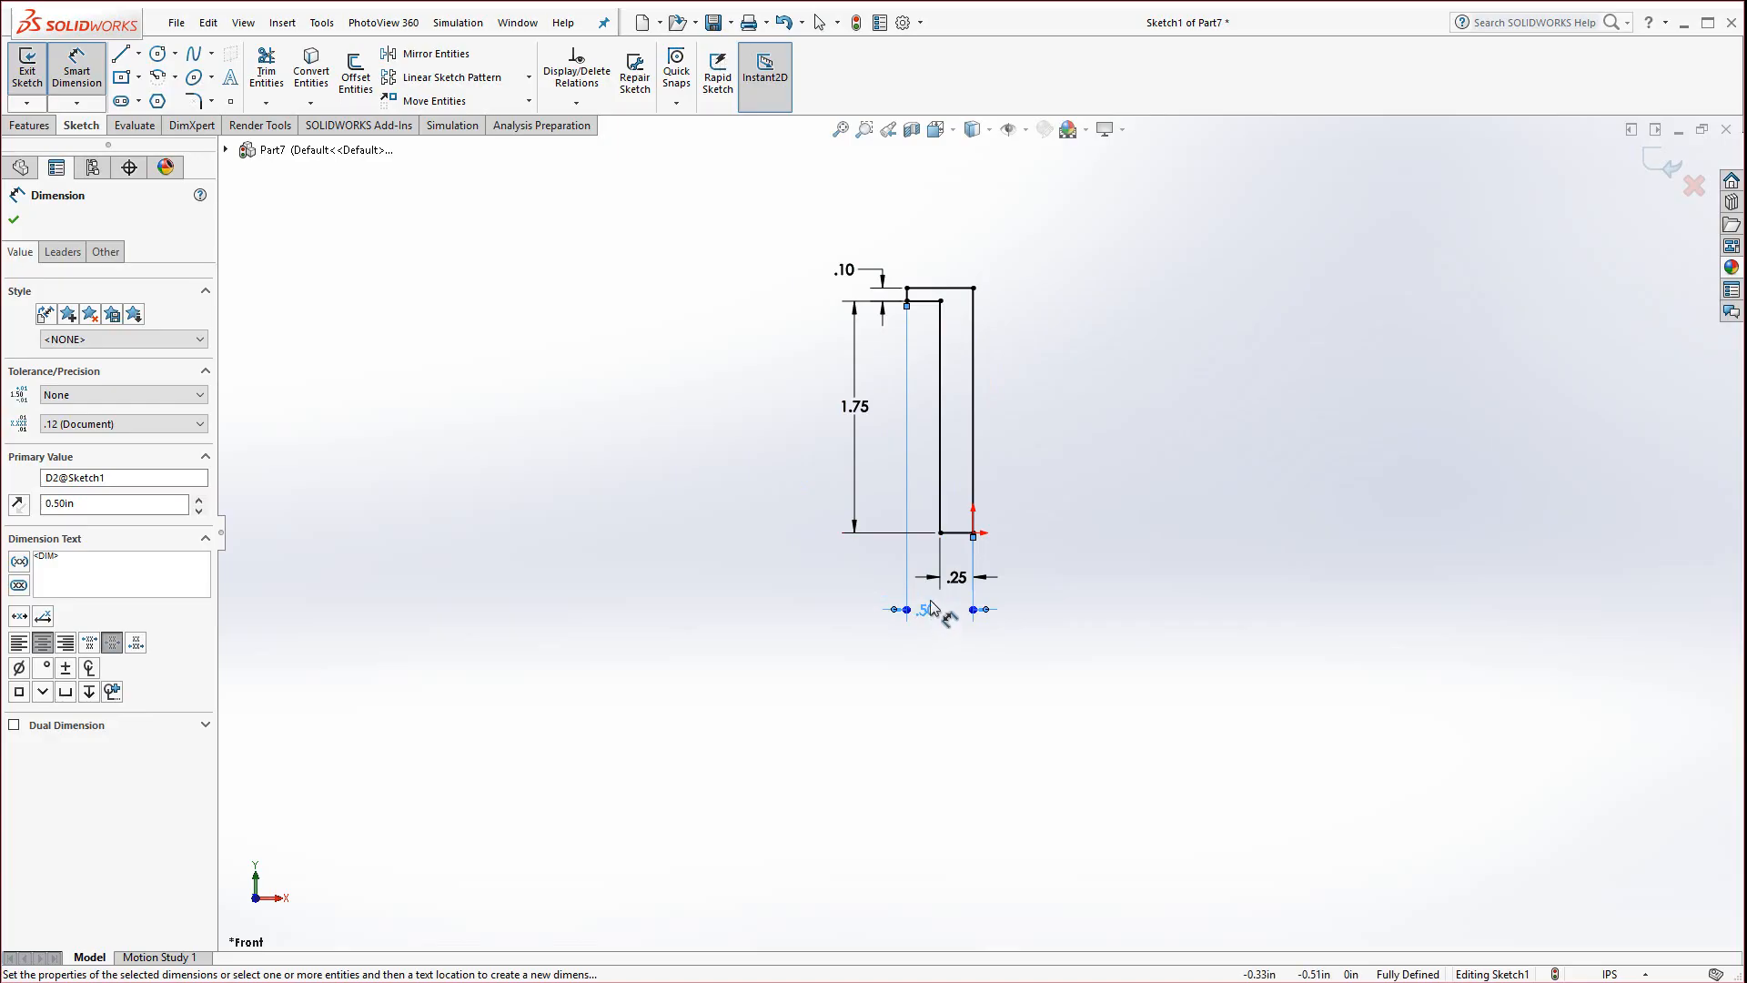
key("f")
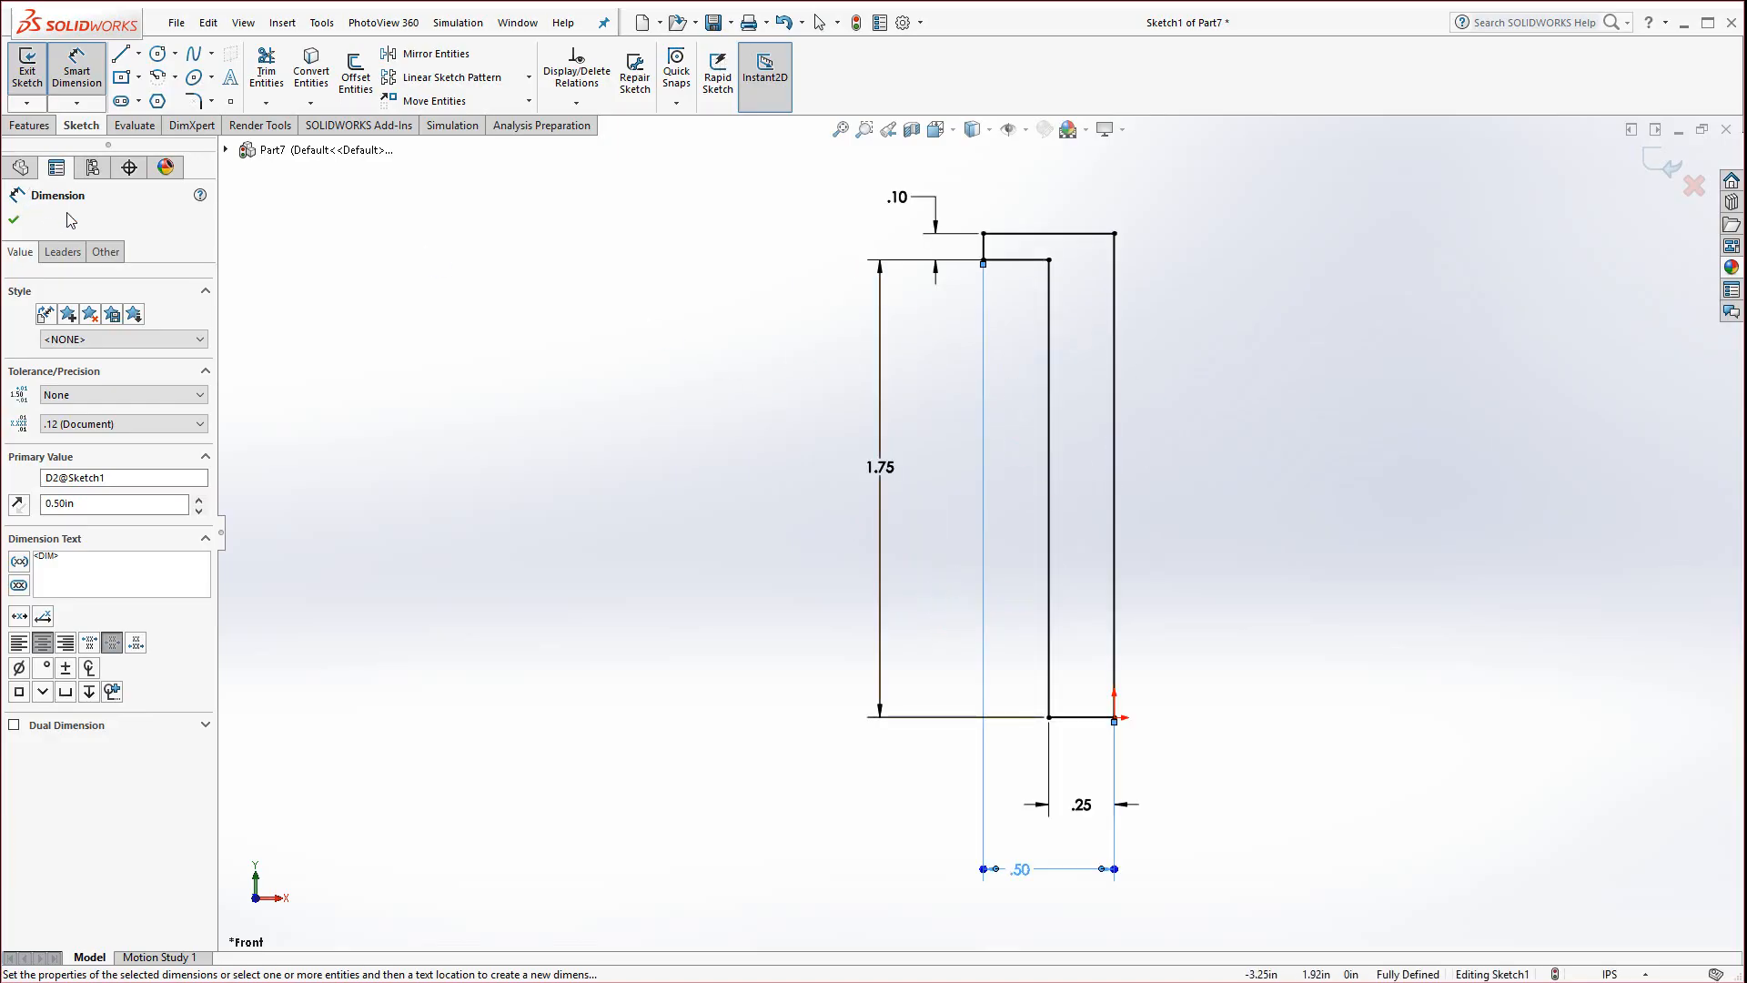
Revolve the profile 360 degrees about the vertical line through the origin
left_click(29, 127)
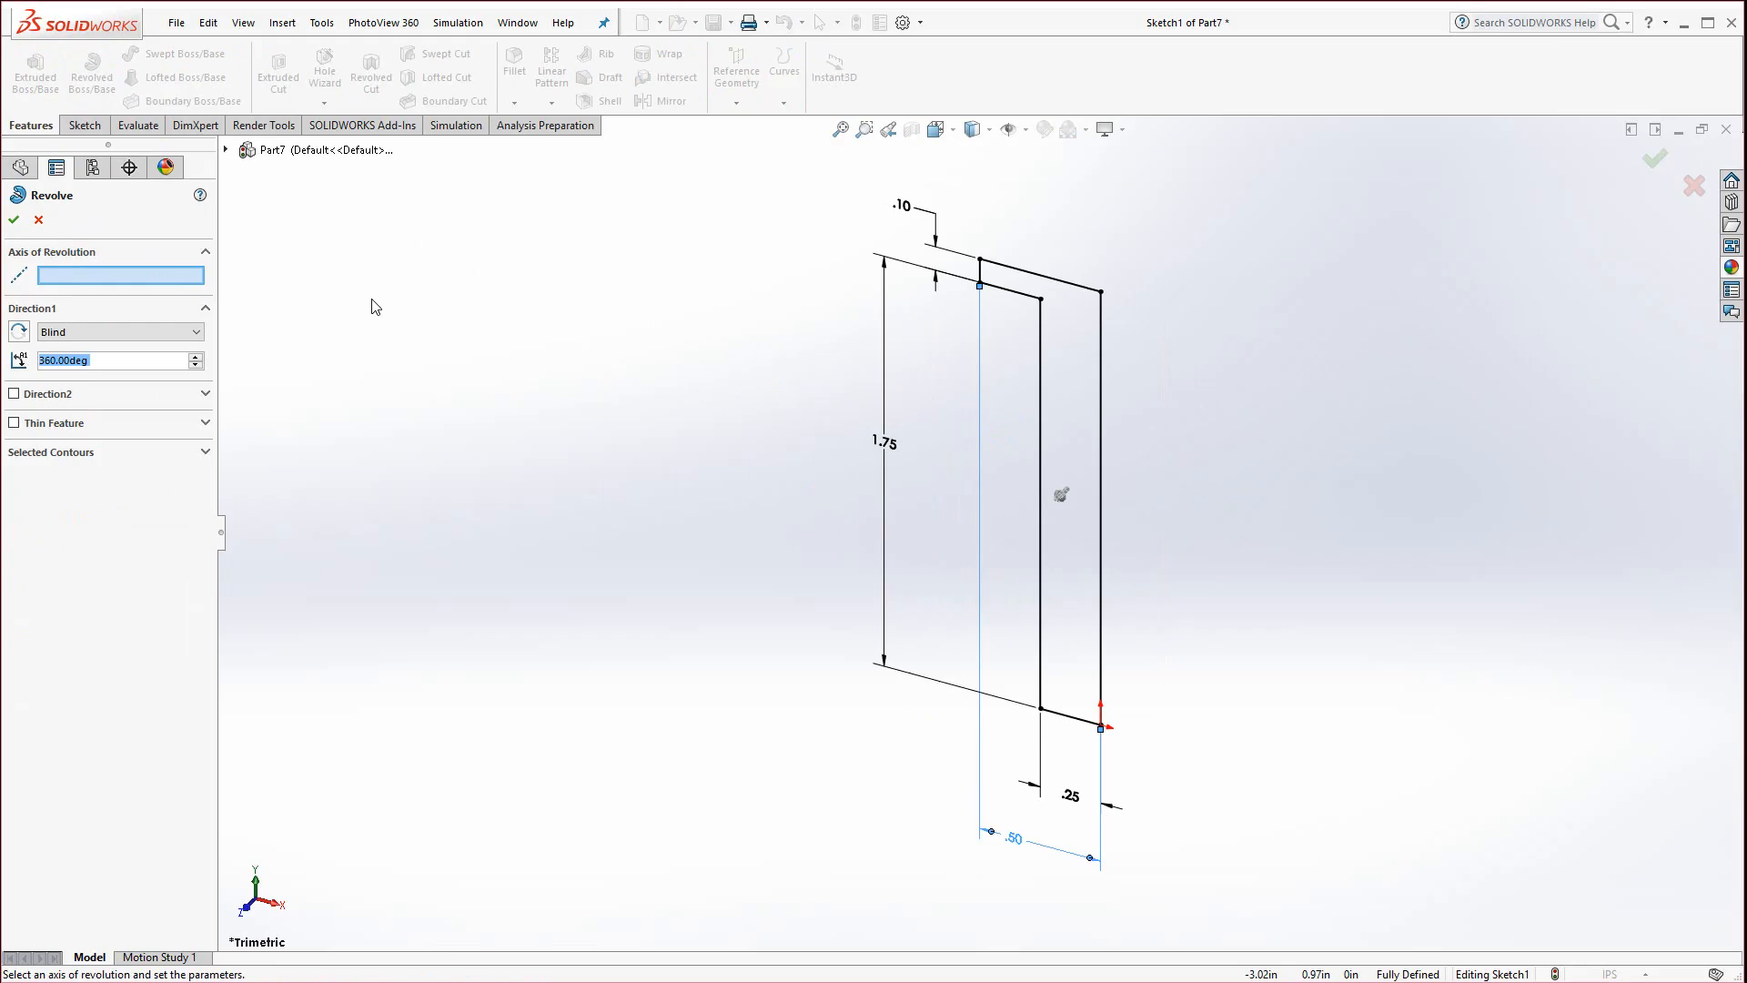
left_click(1101, 543)
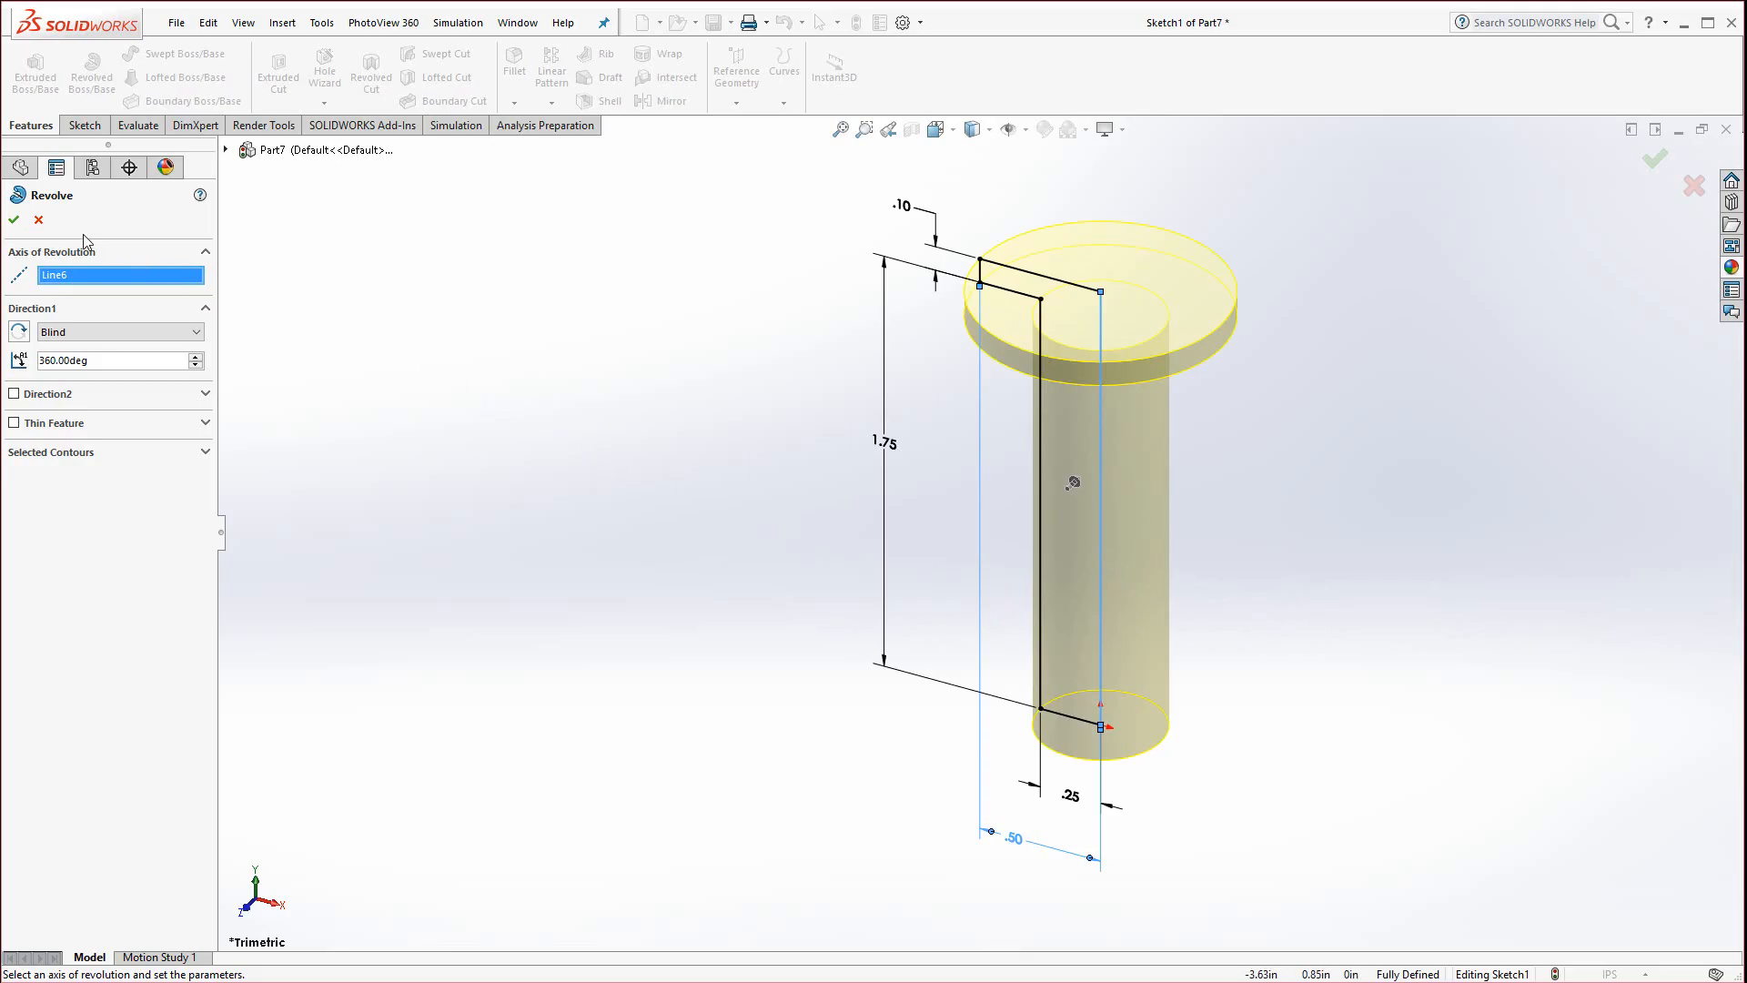
left_click(14, 221)
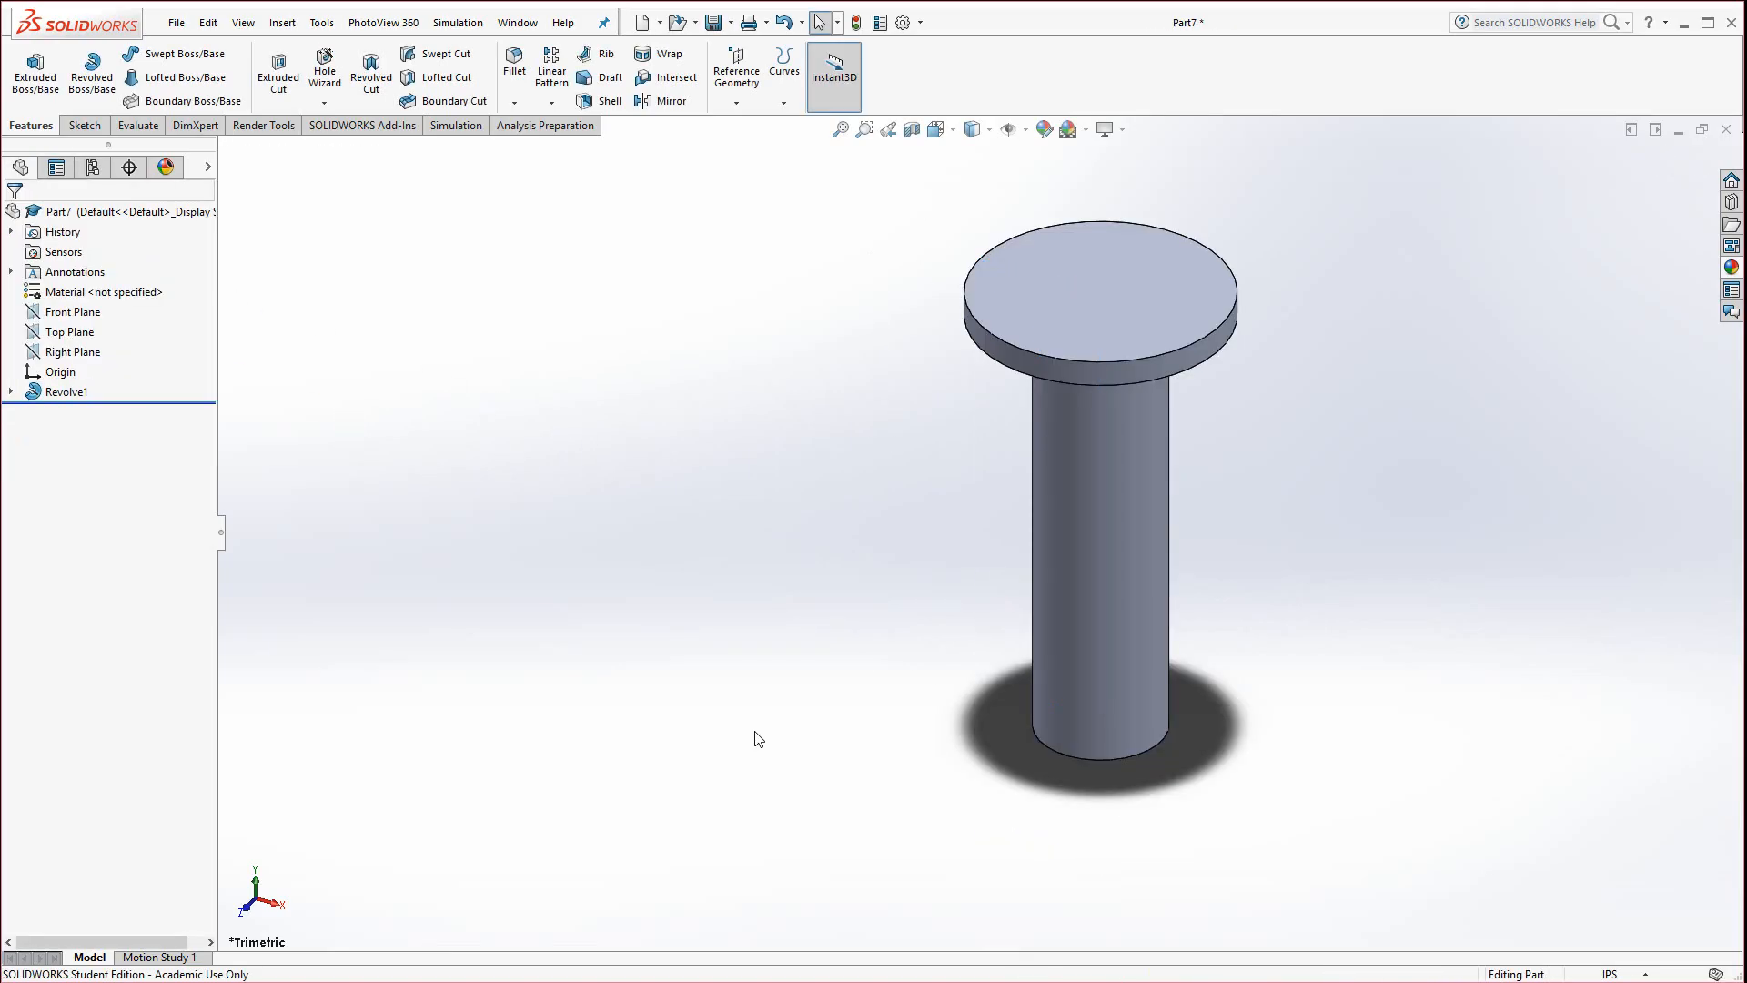
middle_click_drag(940, 819, 871, 404)
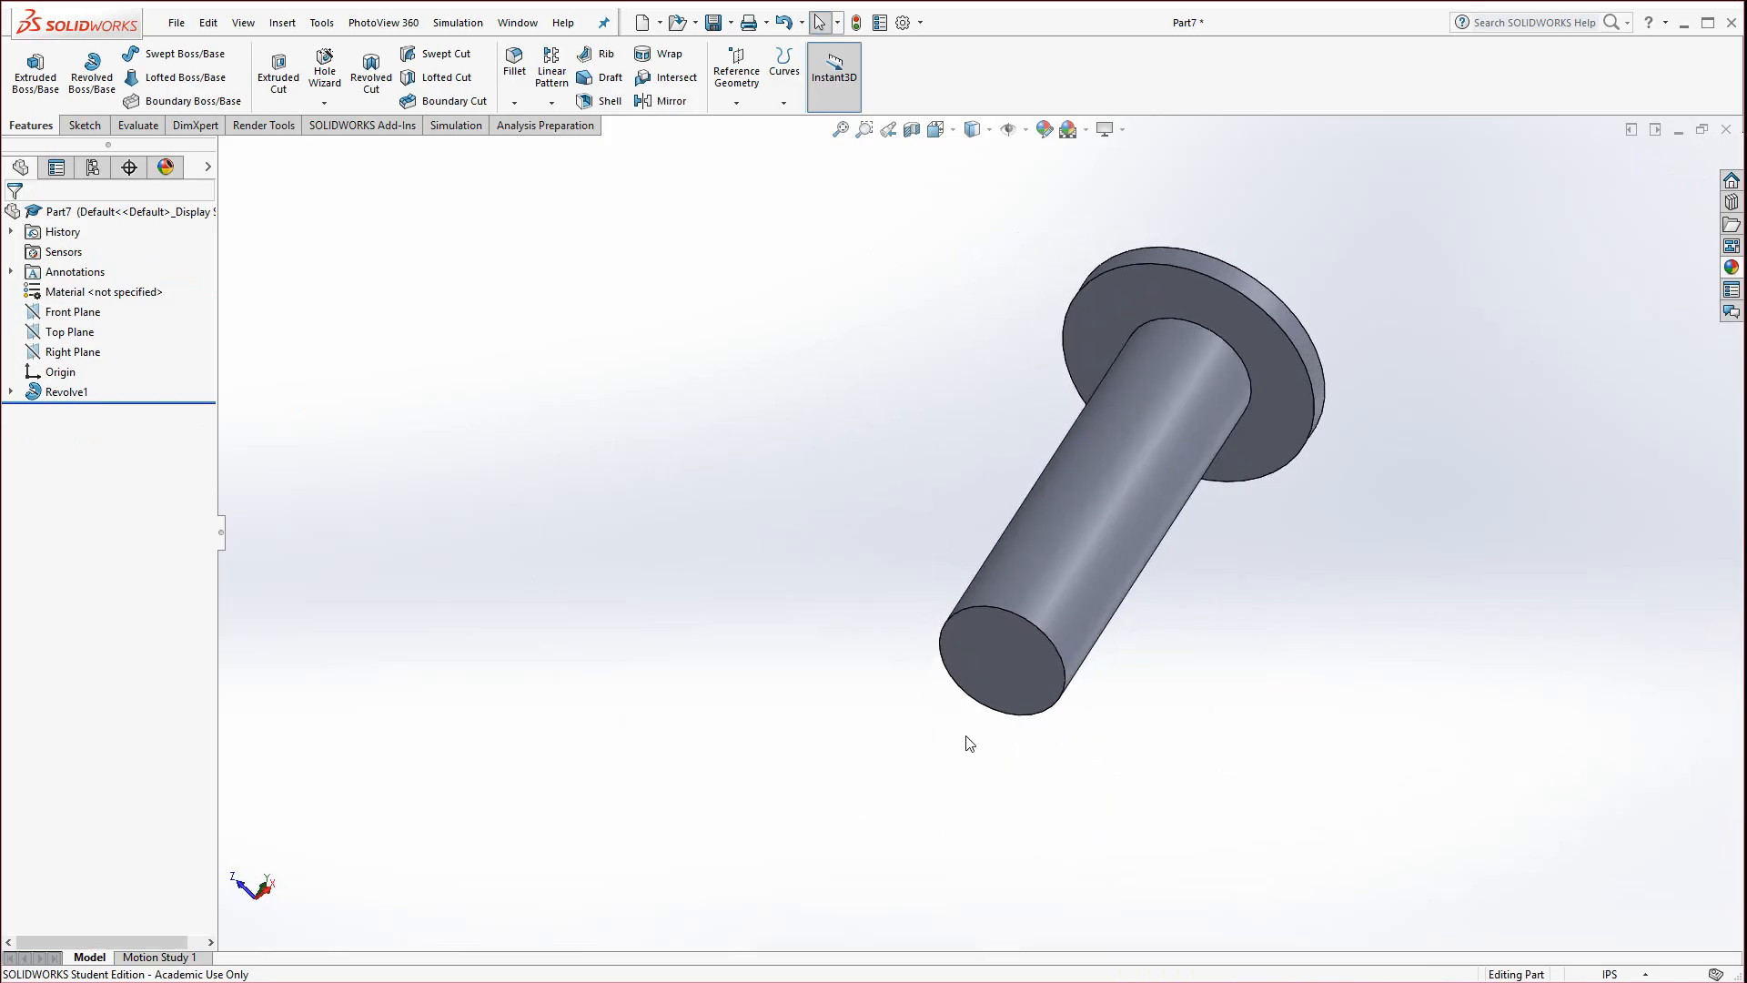
Chamfer the circular edge at the free end of the shank with a 0.03 in distance at 45 degrees
scroll(986, 624, "down", 3)
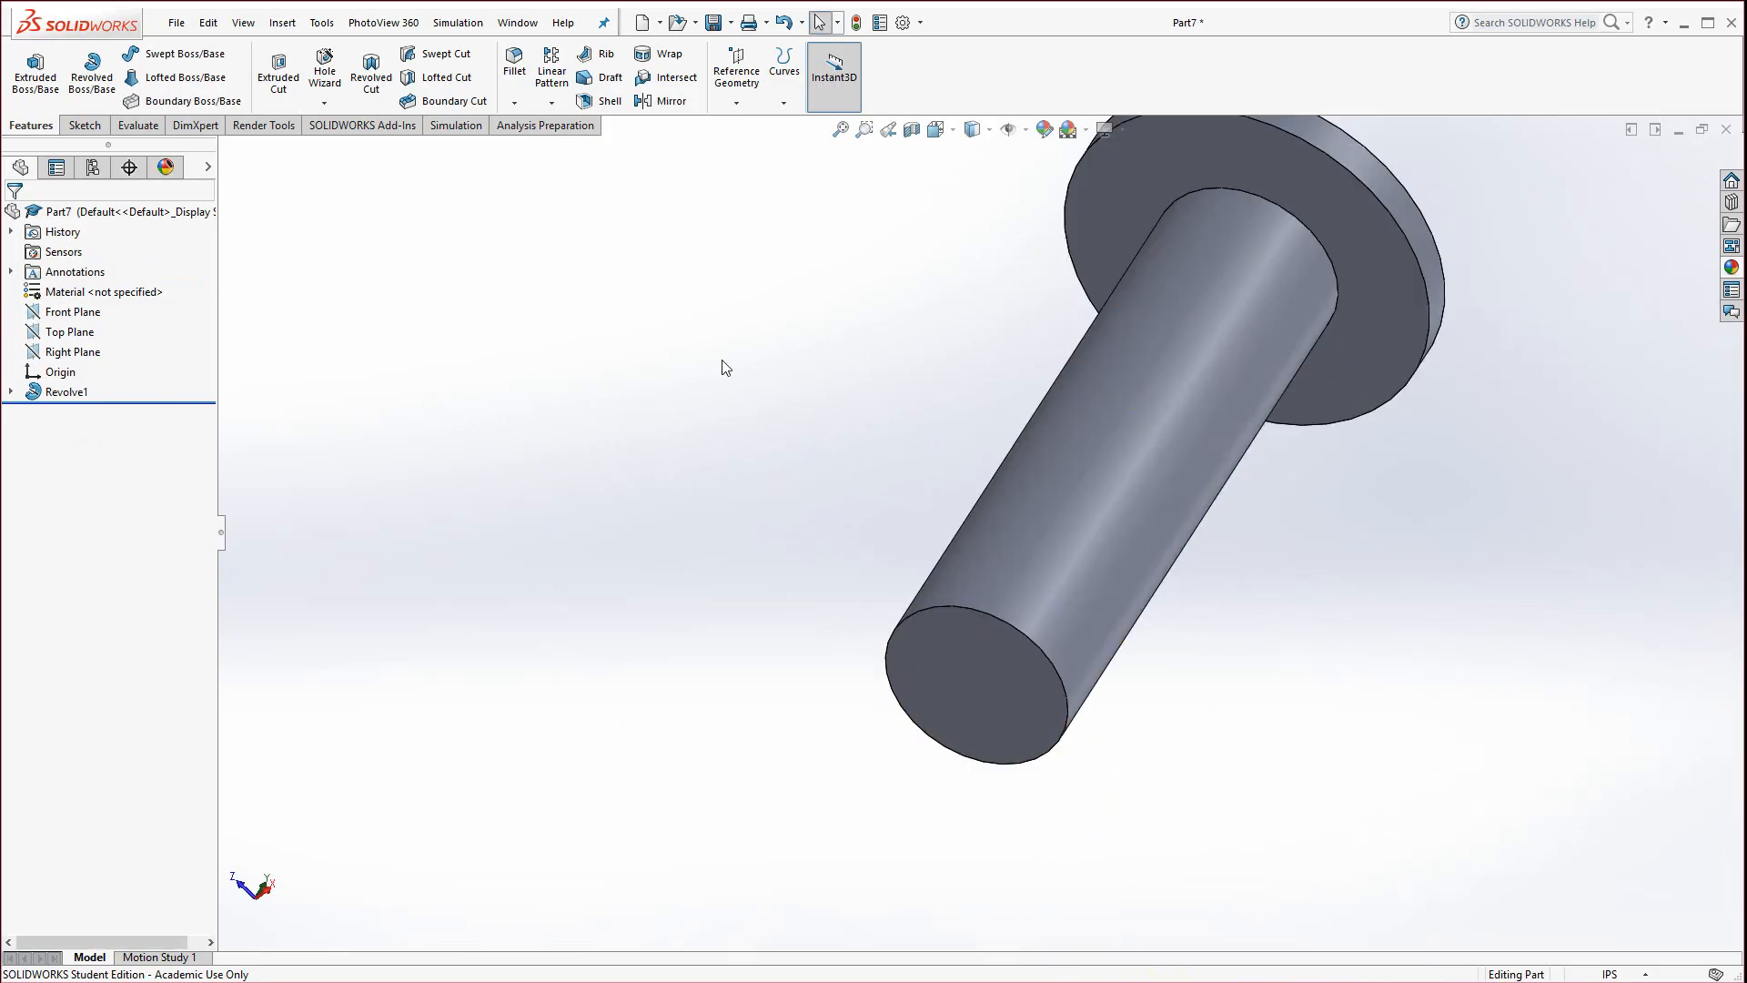
left_click(515, 104)
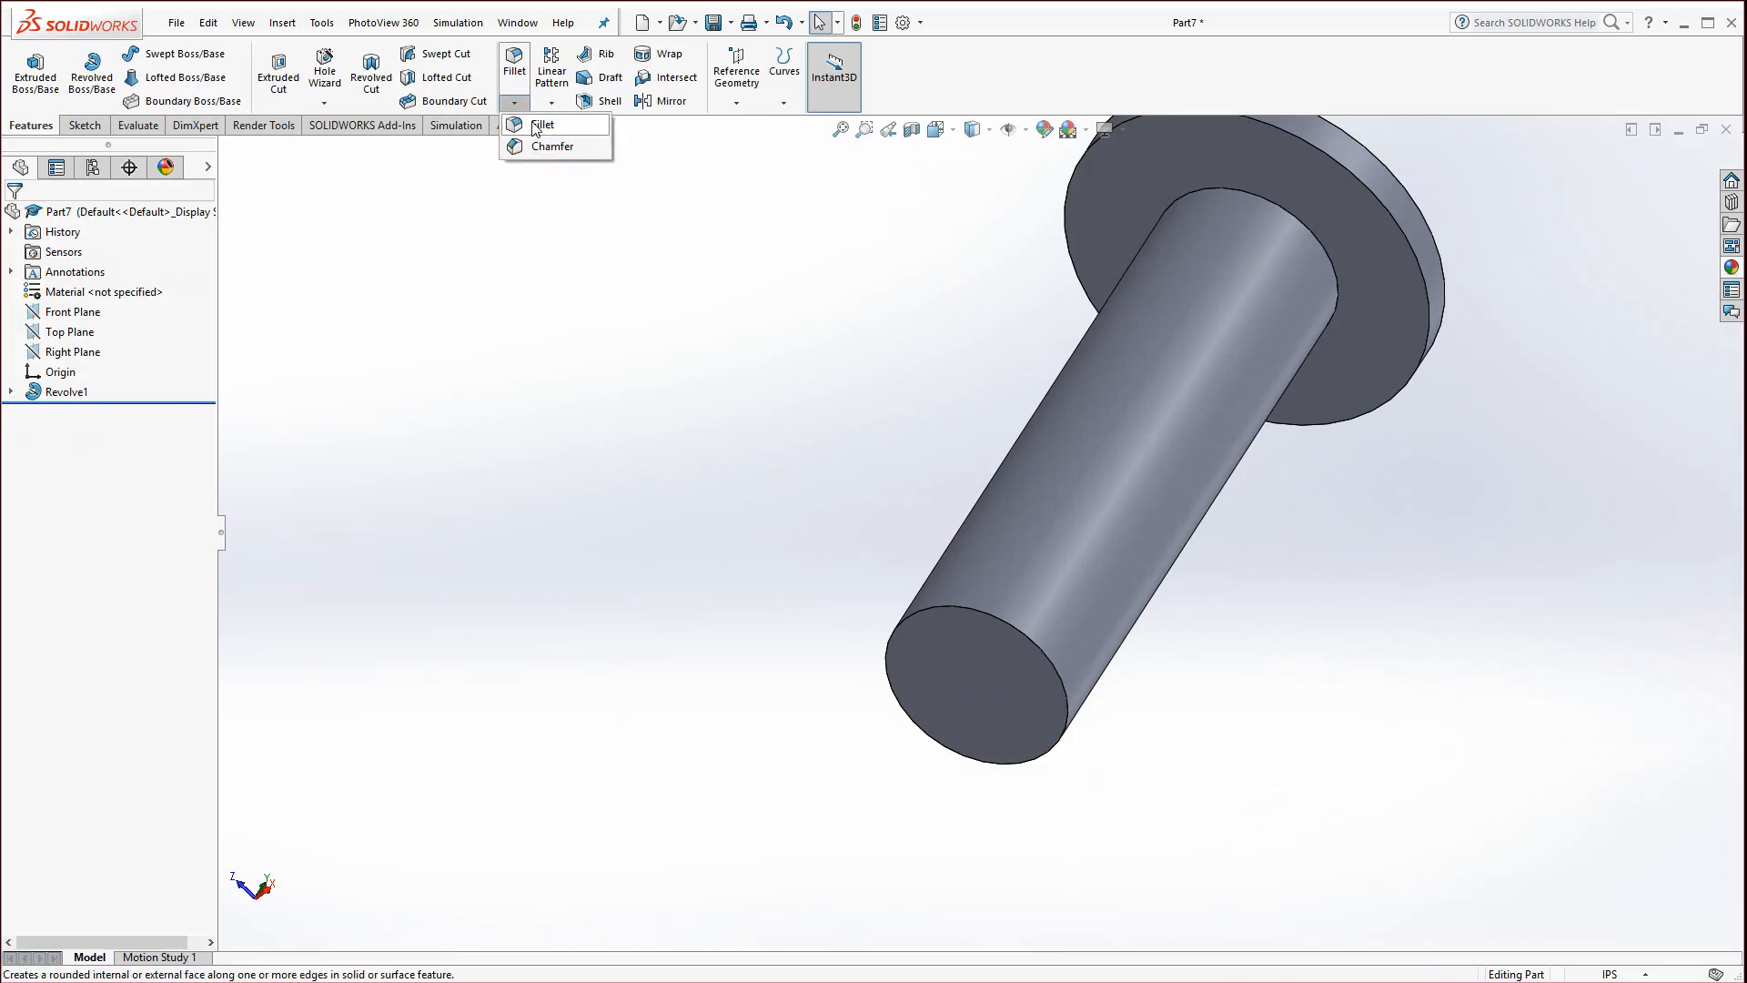
left_click(525, 147)
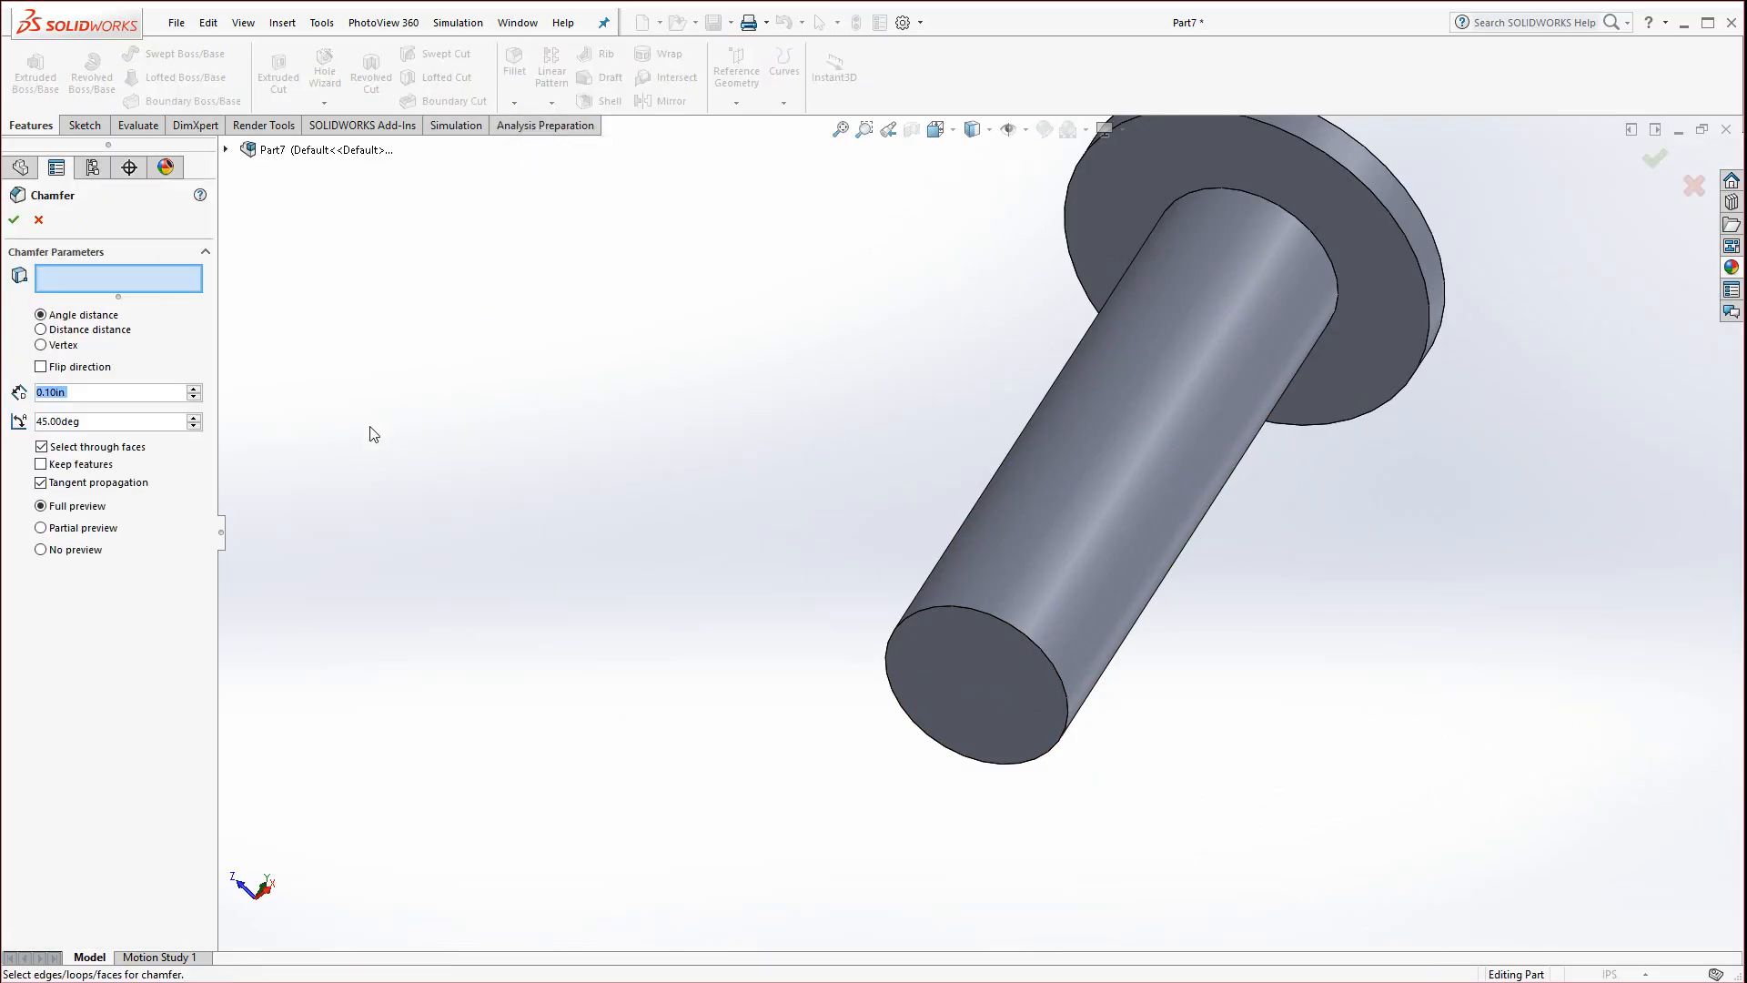
type("0.03")
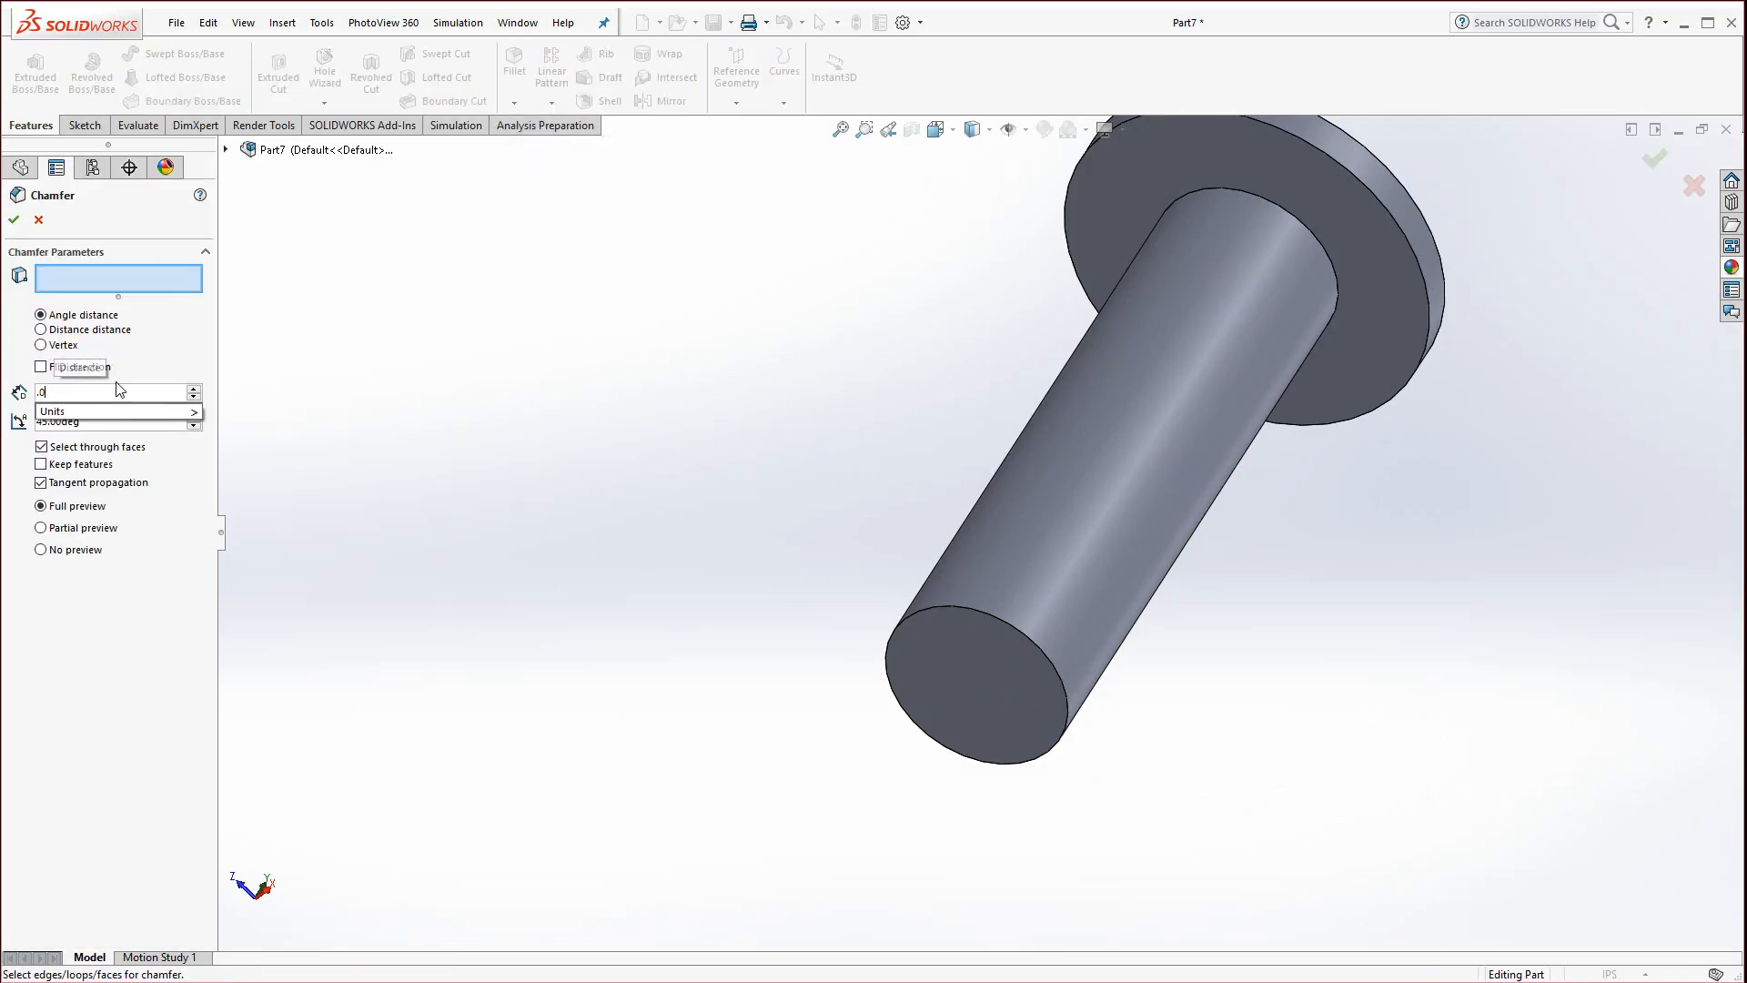
key("Return")
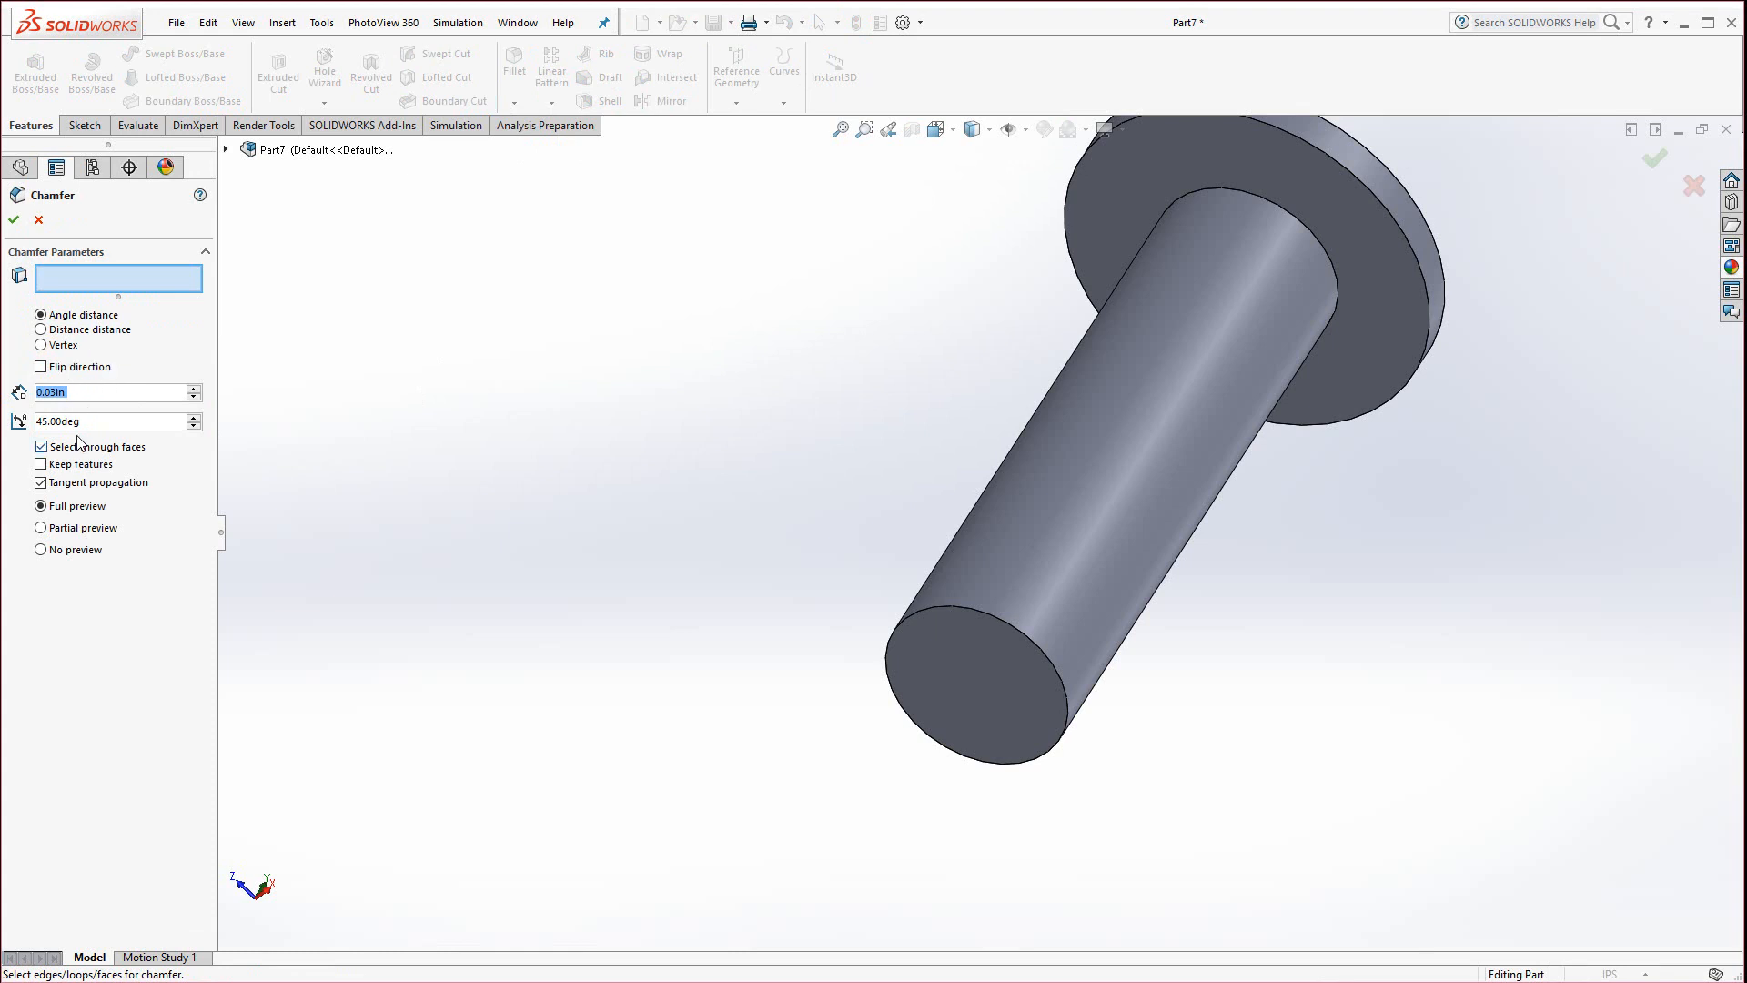
left_click(974, 608)
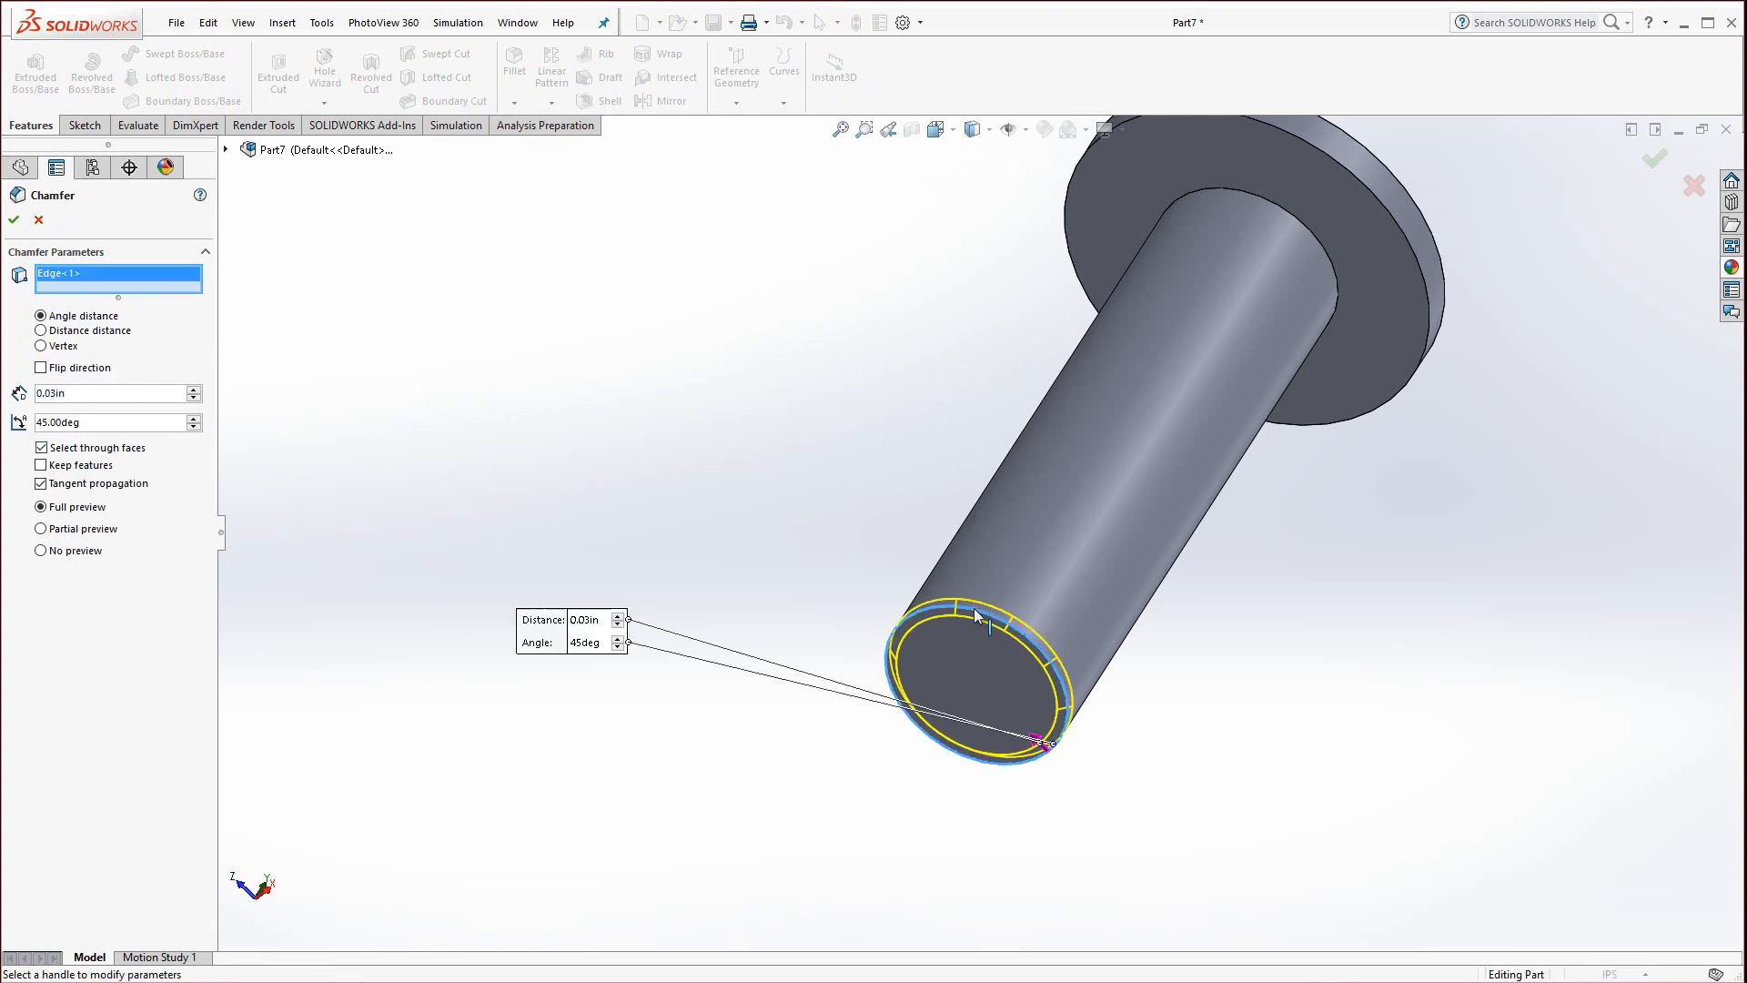
key("Return")
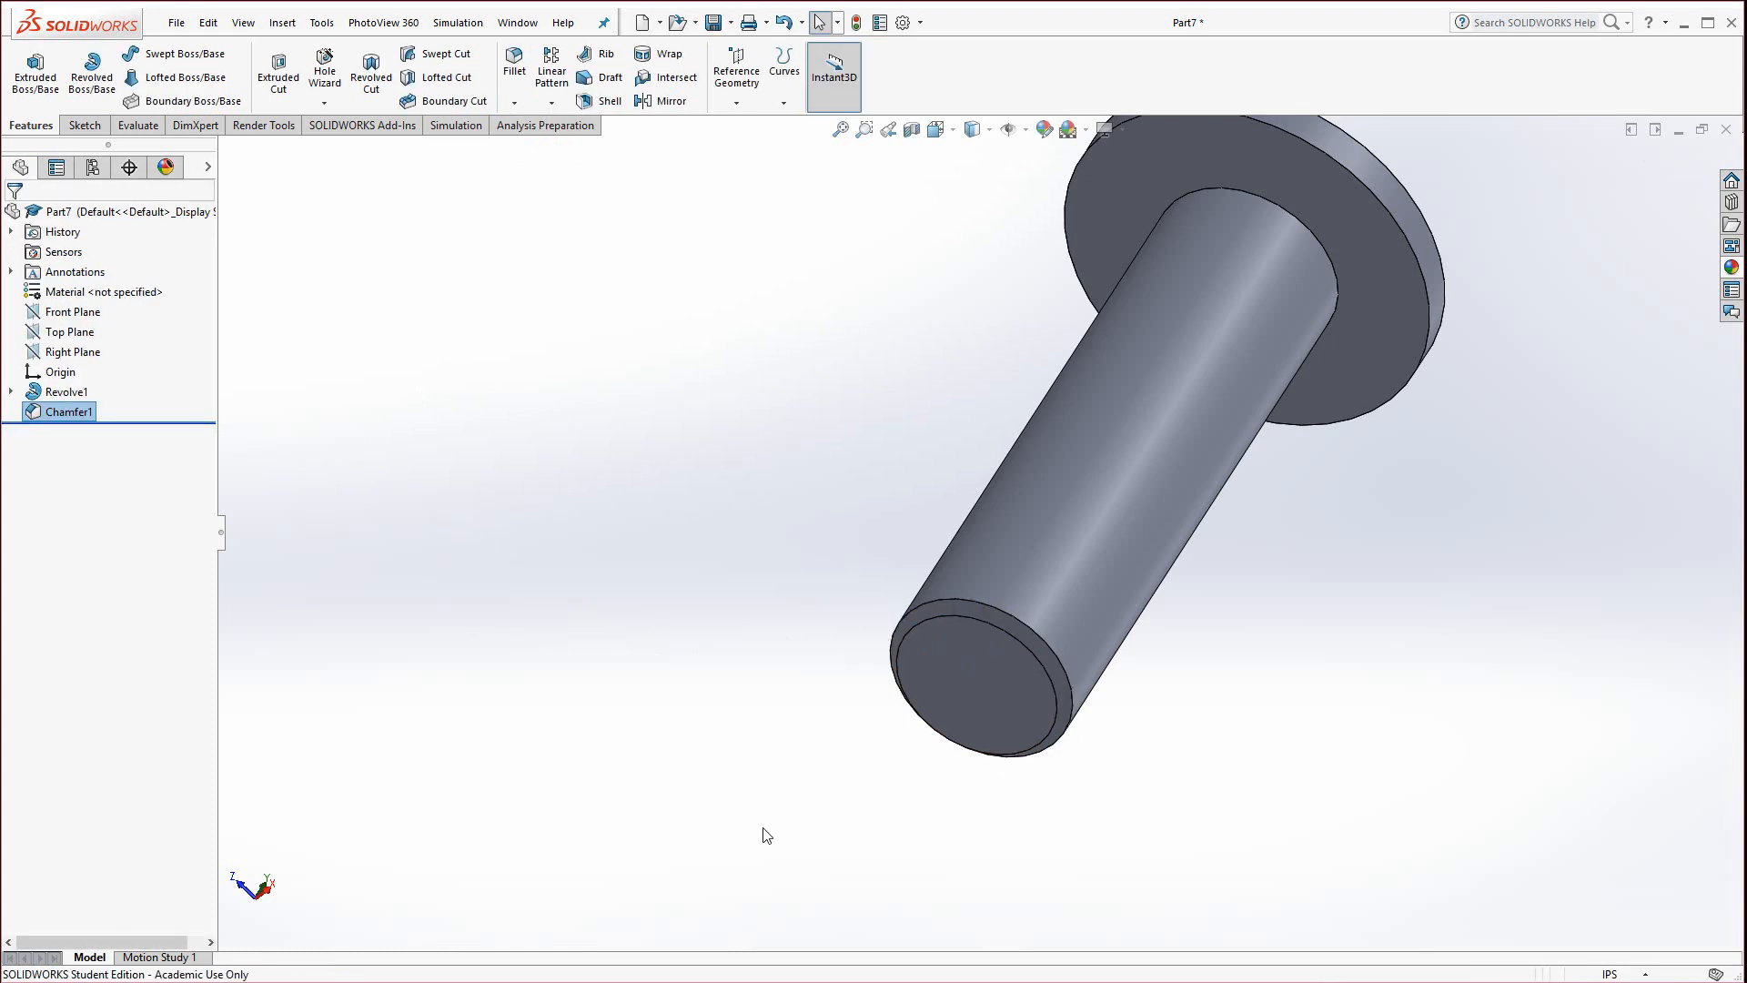
Add a 0.20 in high, non-elliptical dome to the flat outer face of the pin's head
middle_click_drag(937, 821, 830, 834)
scroll(924, 770, "up", 5)
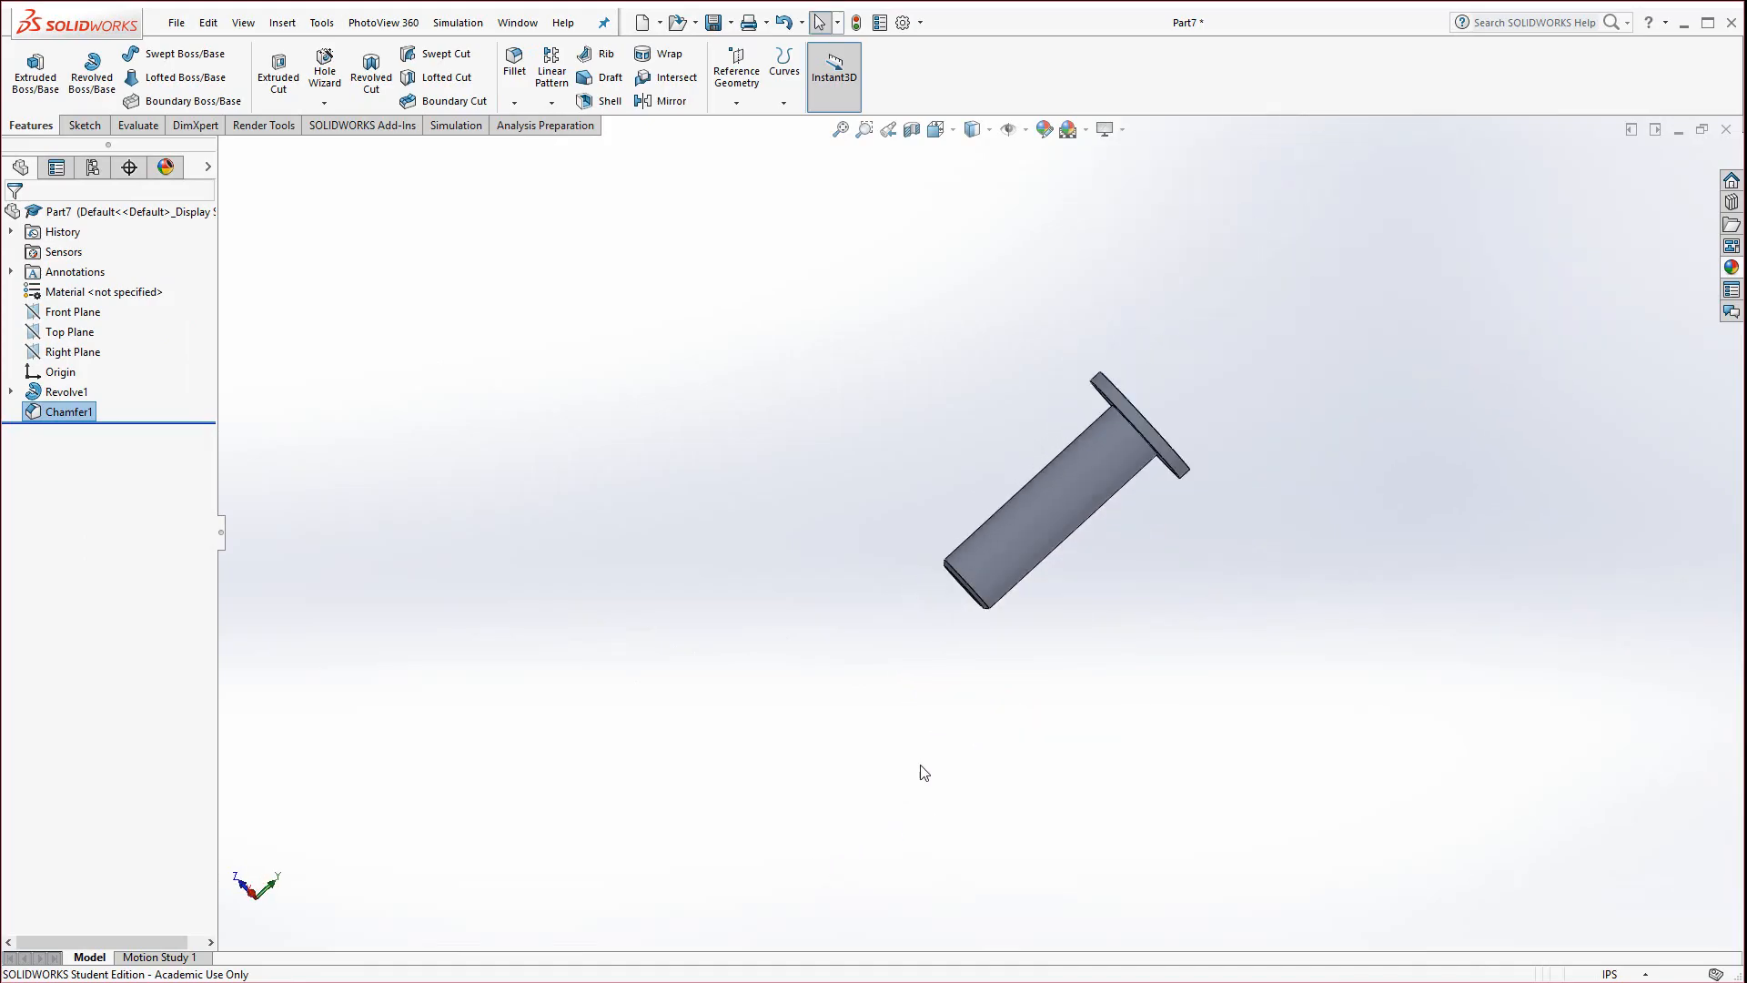
middle_click_drag(1243, 468, 888, 498)
scroll(1083, 409, "down", 5)
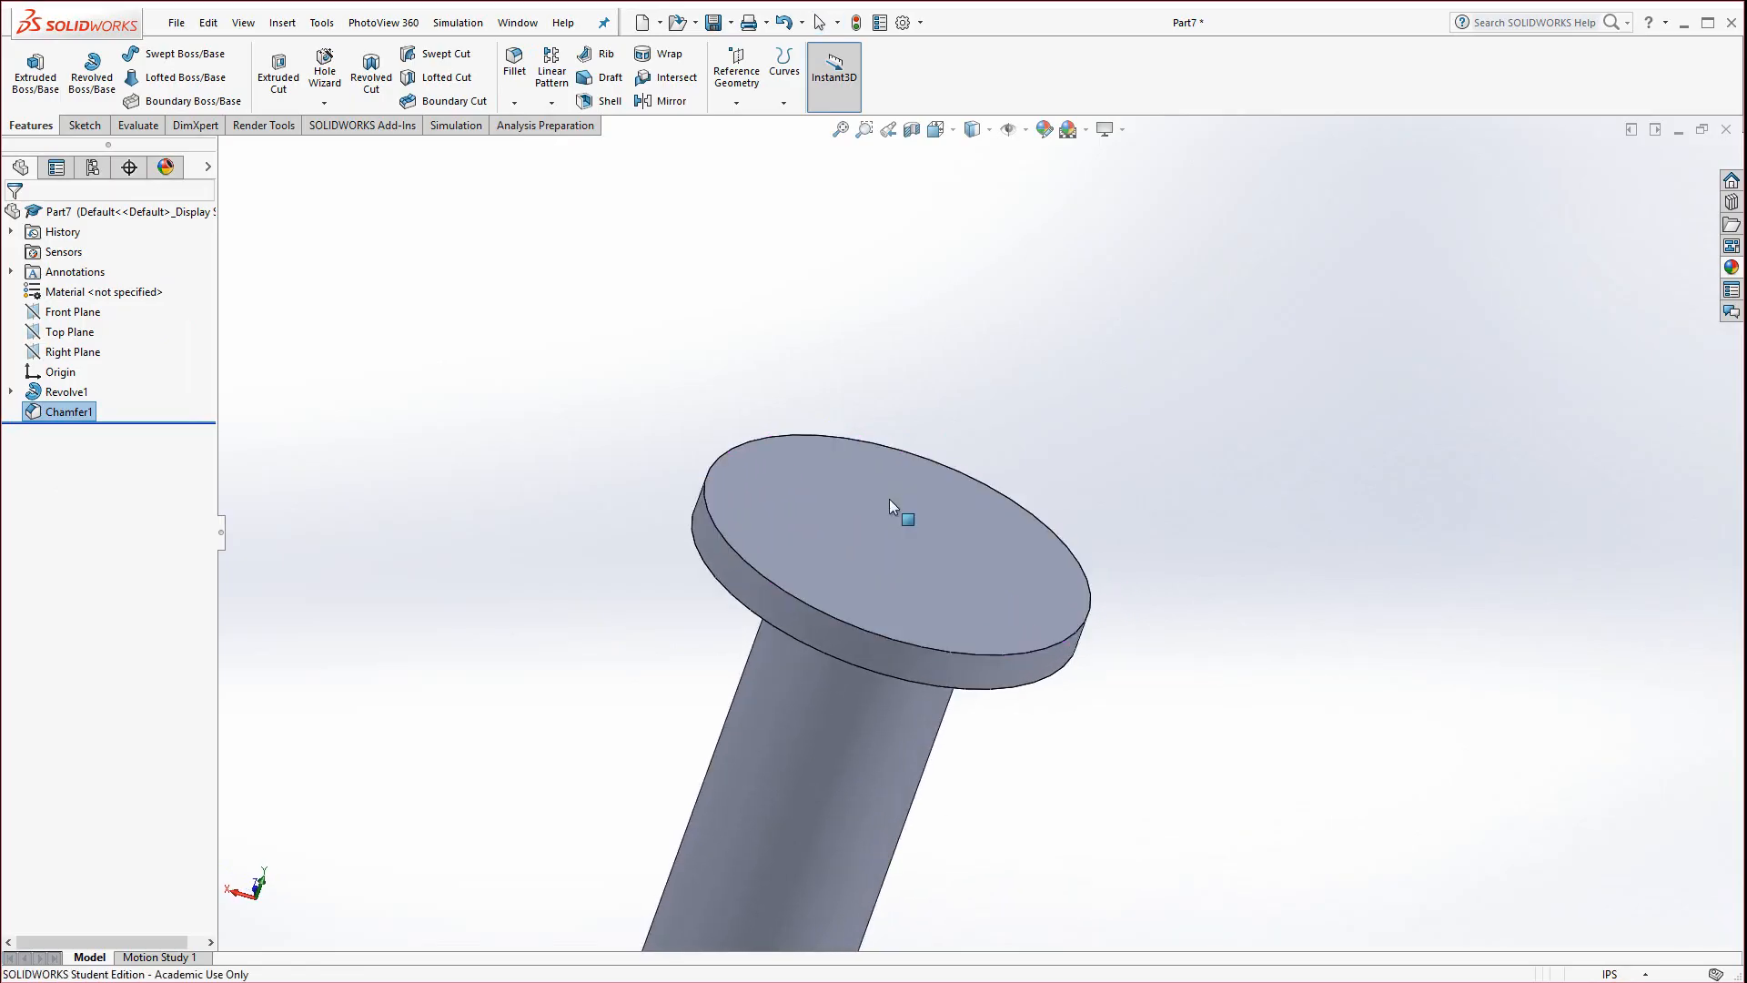
left_click(891, 522)
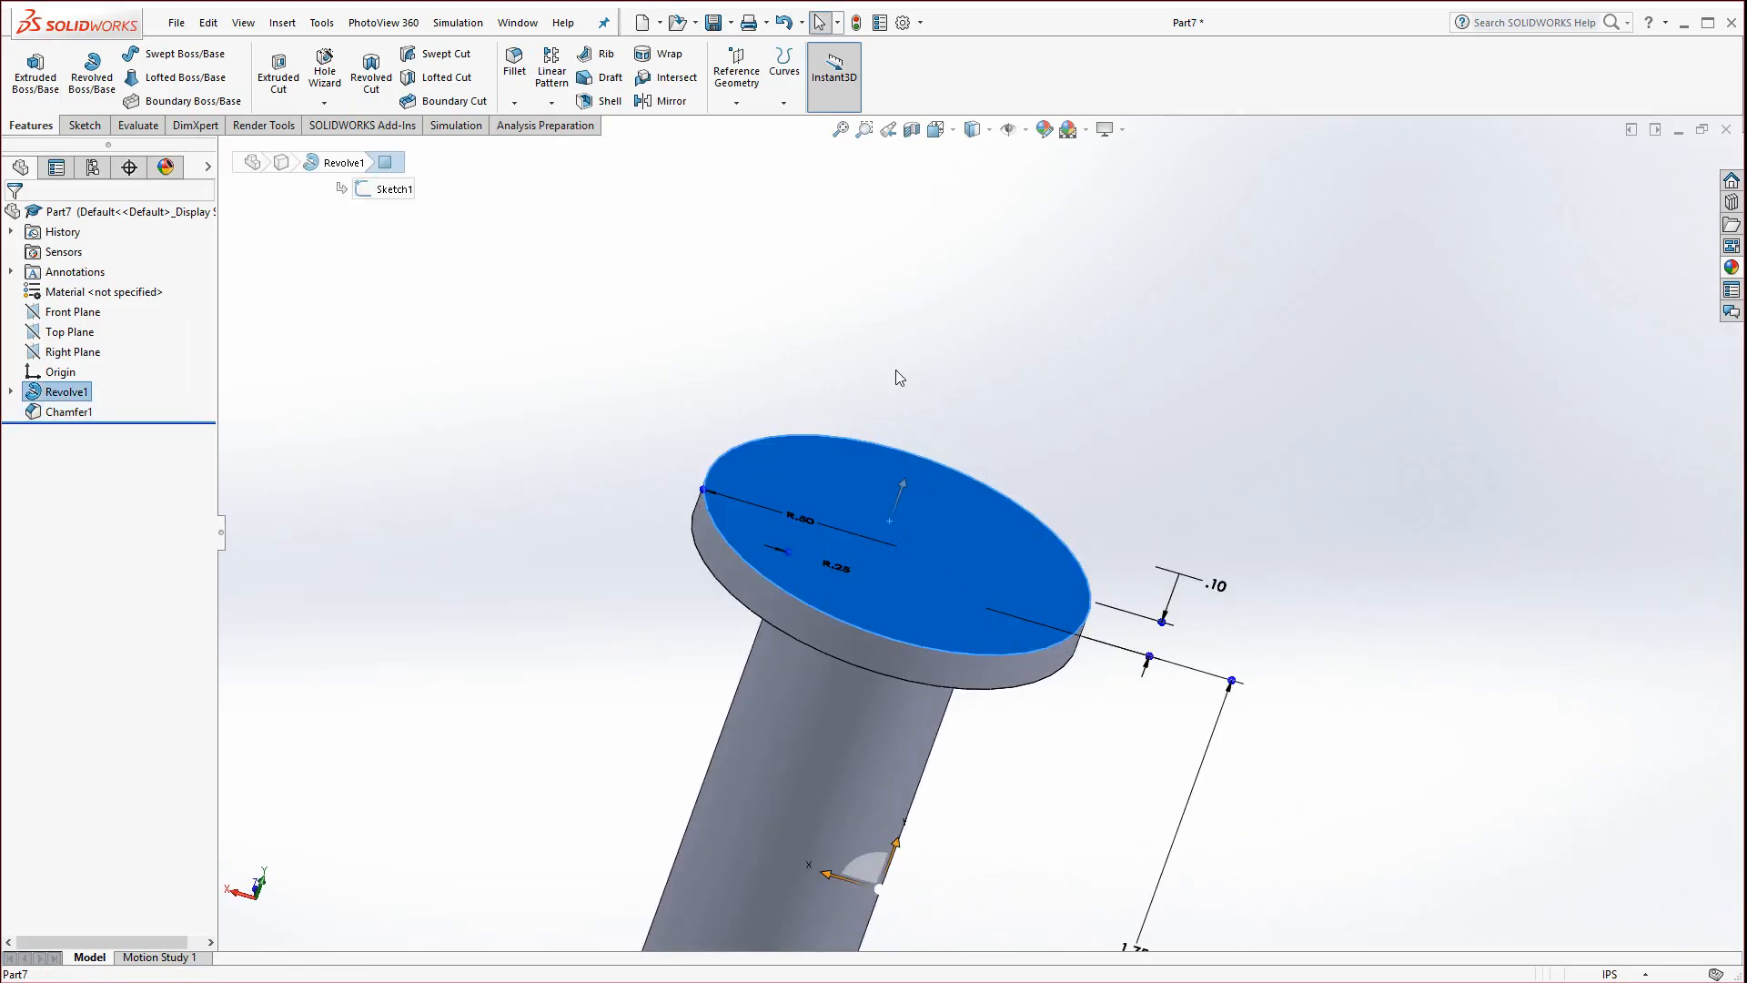
left_click(282, 24)
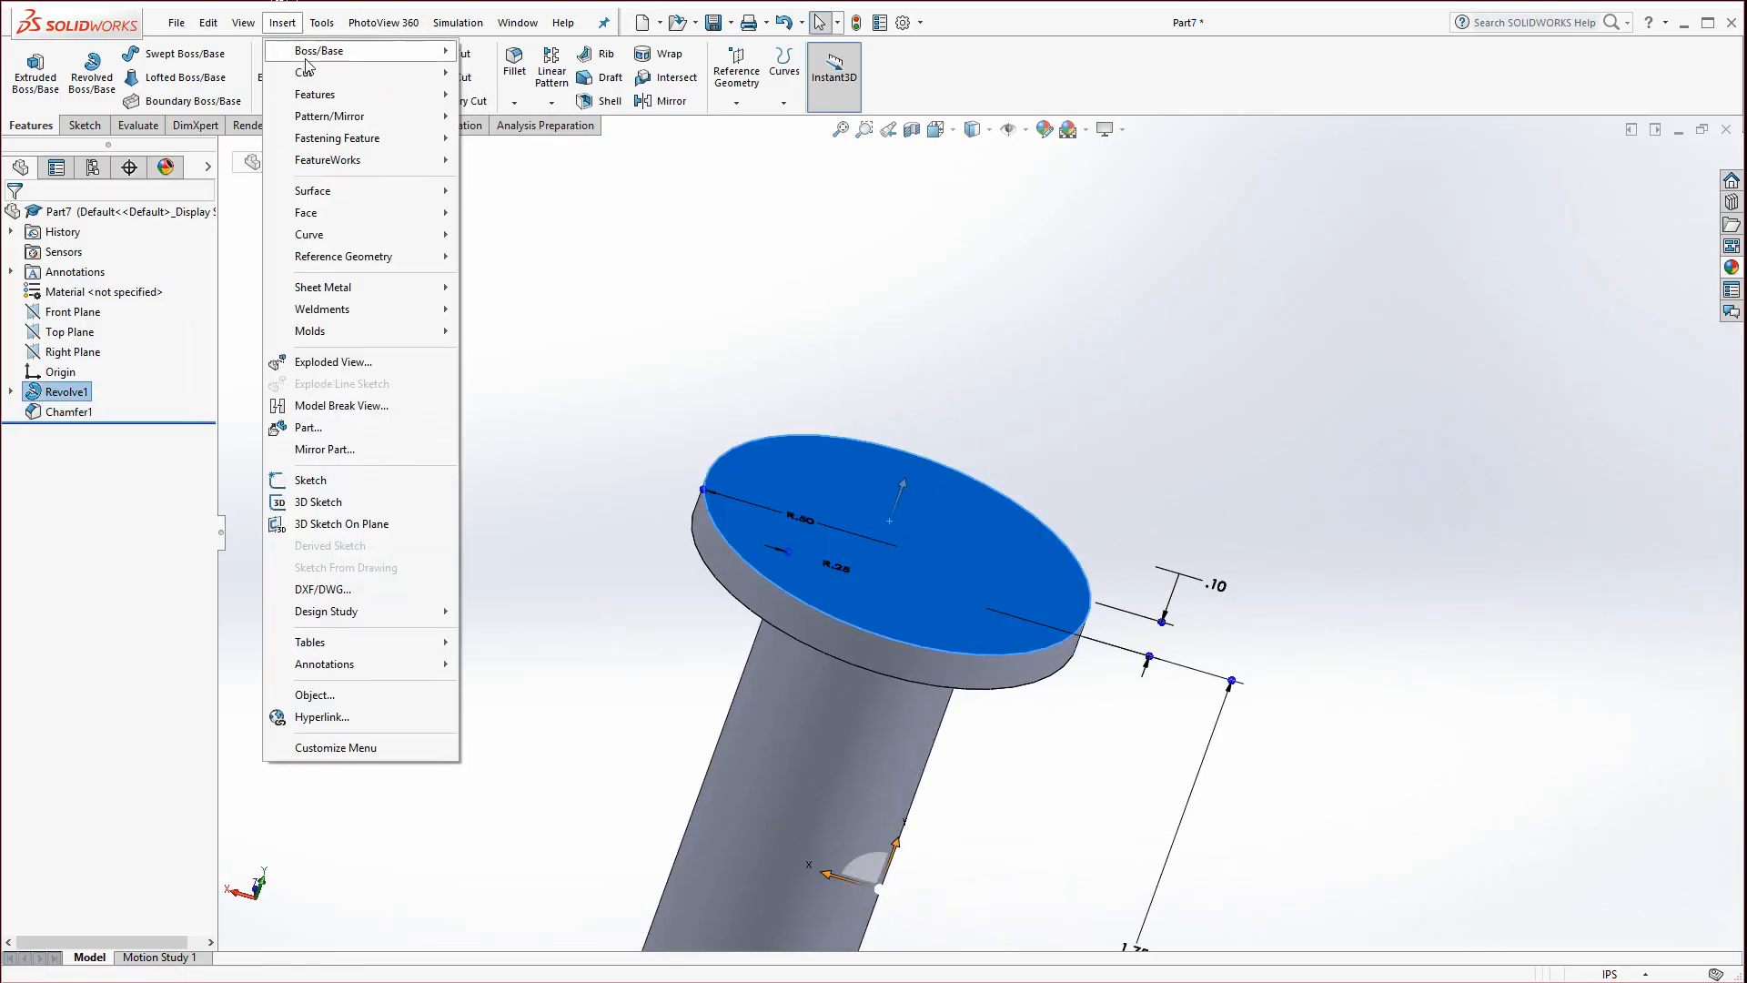
mouse_move(314, 97)
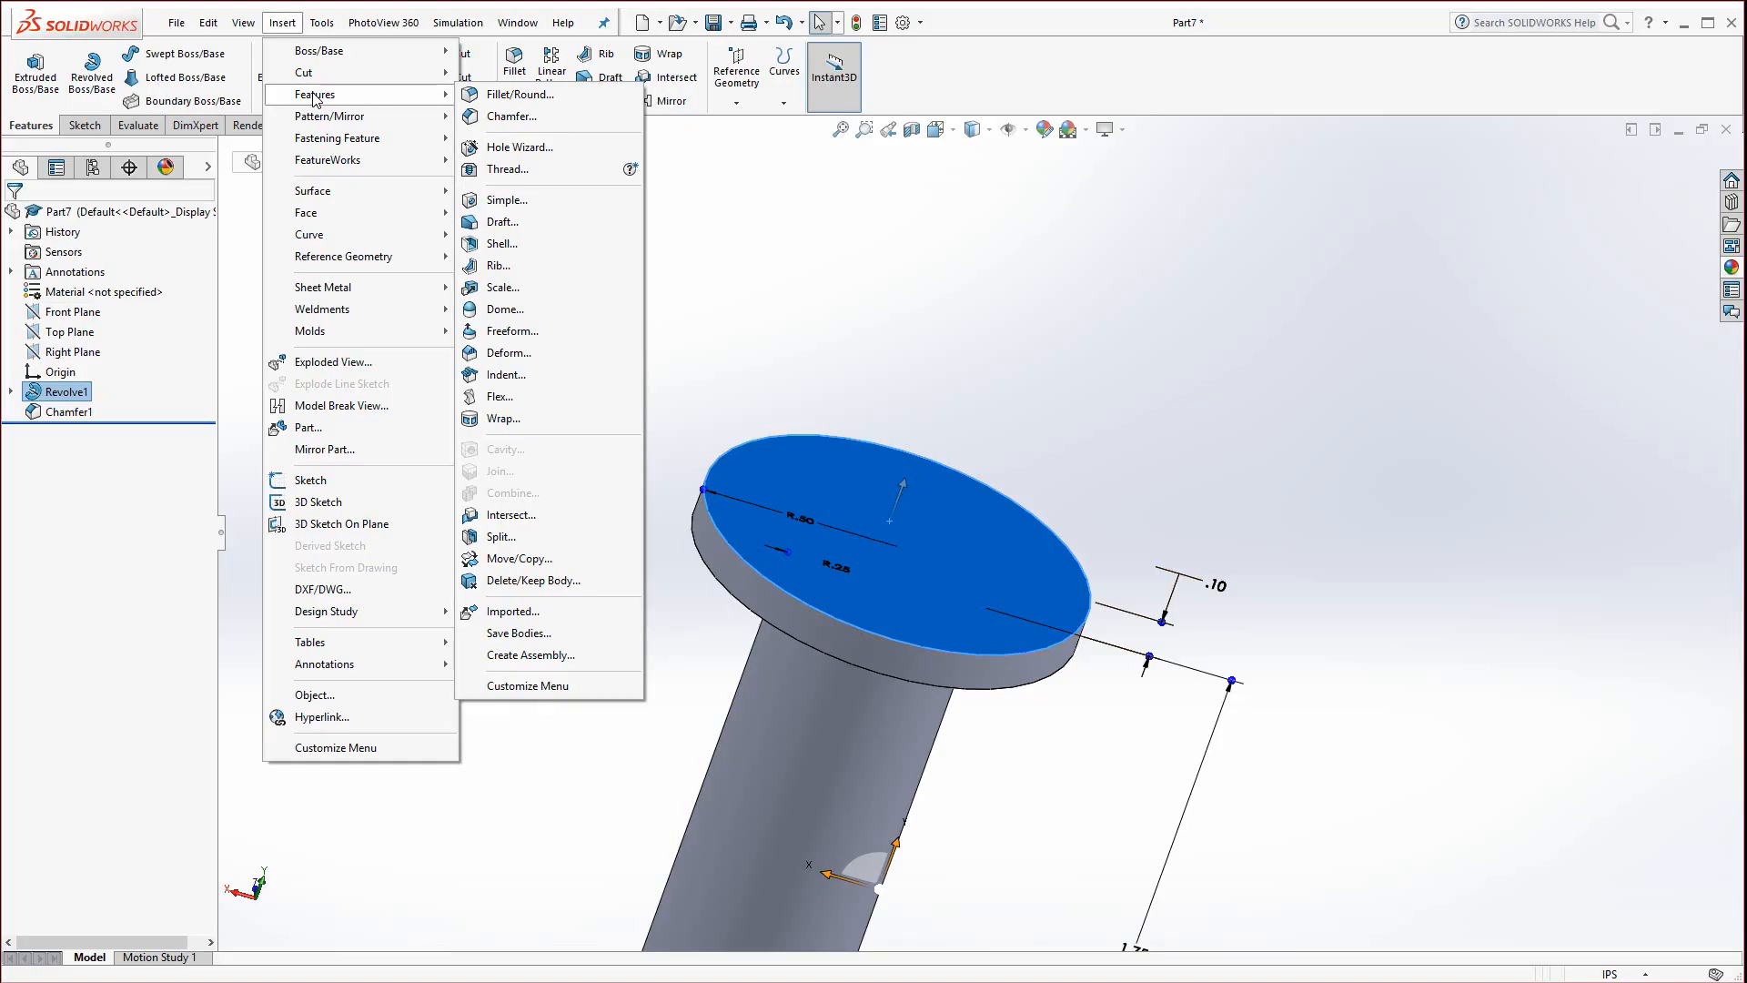
left_click(502, 310)
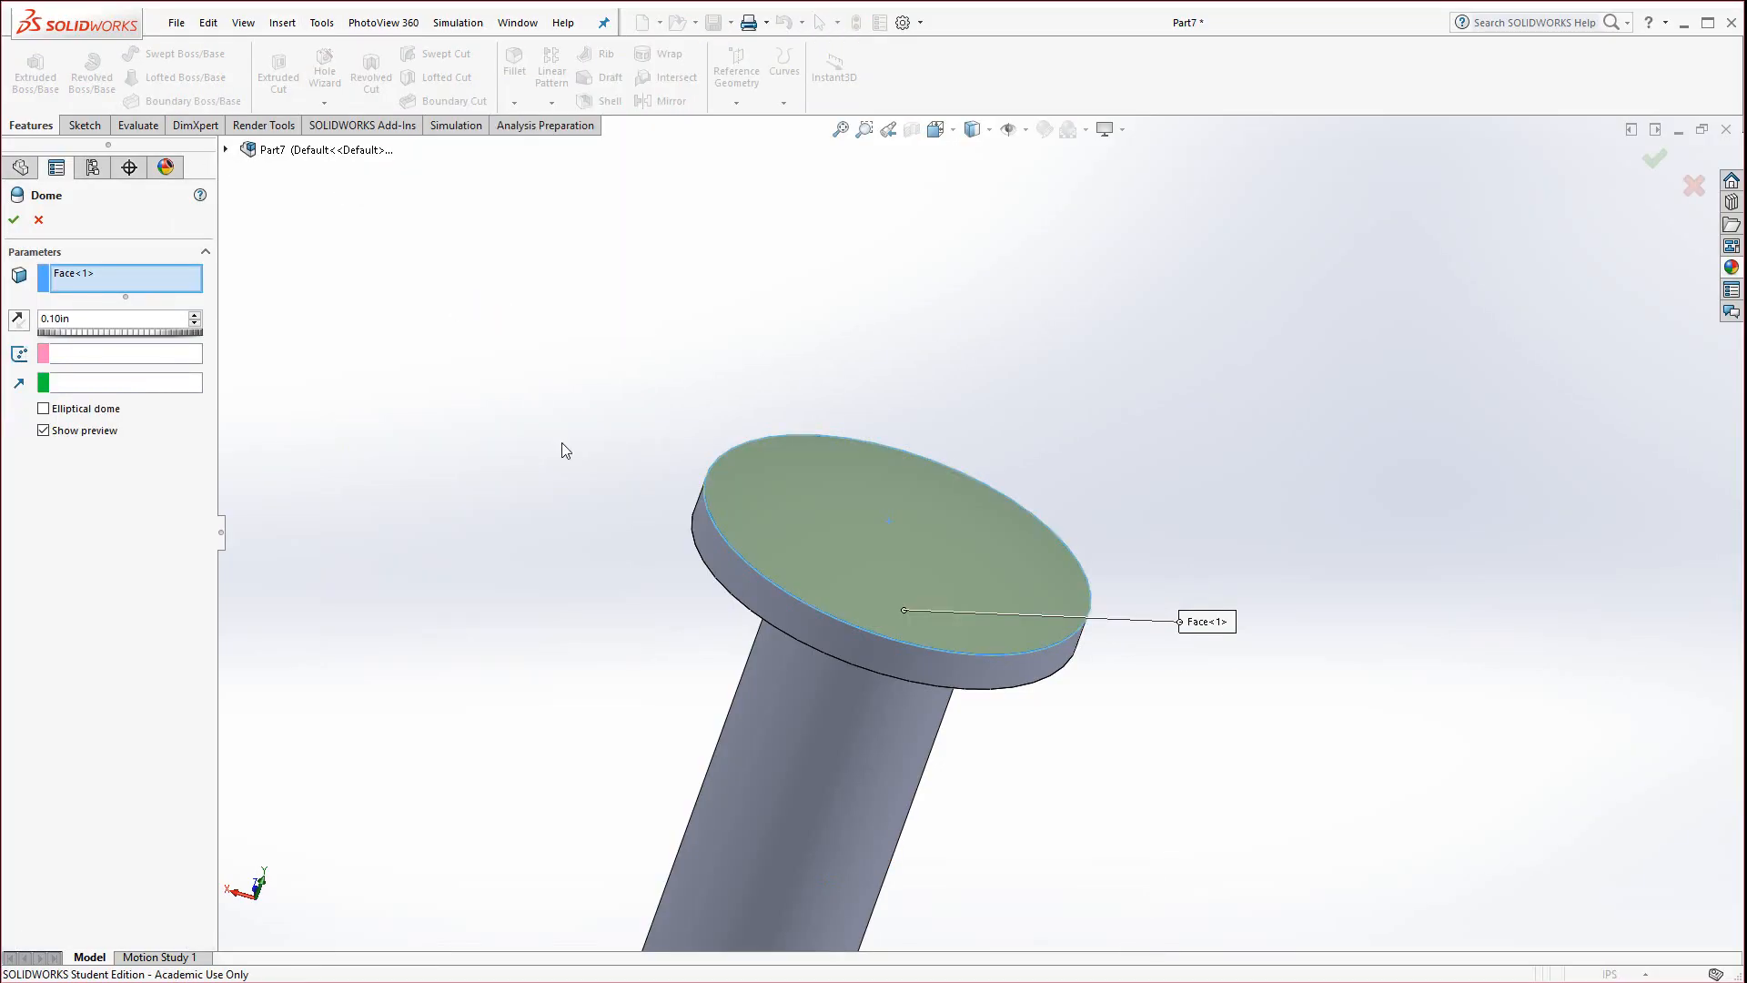
middle_click_drag(533, 595, 696, 515)
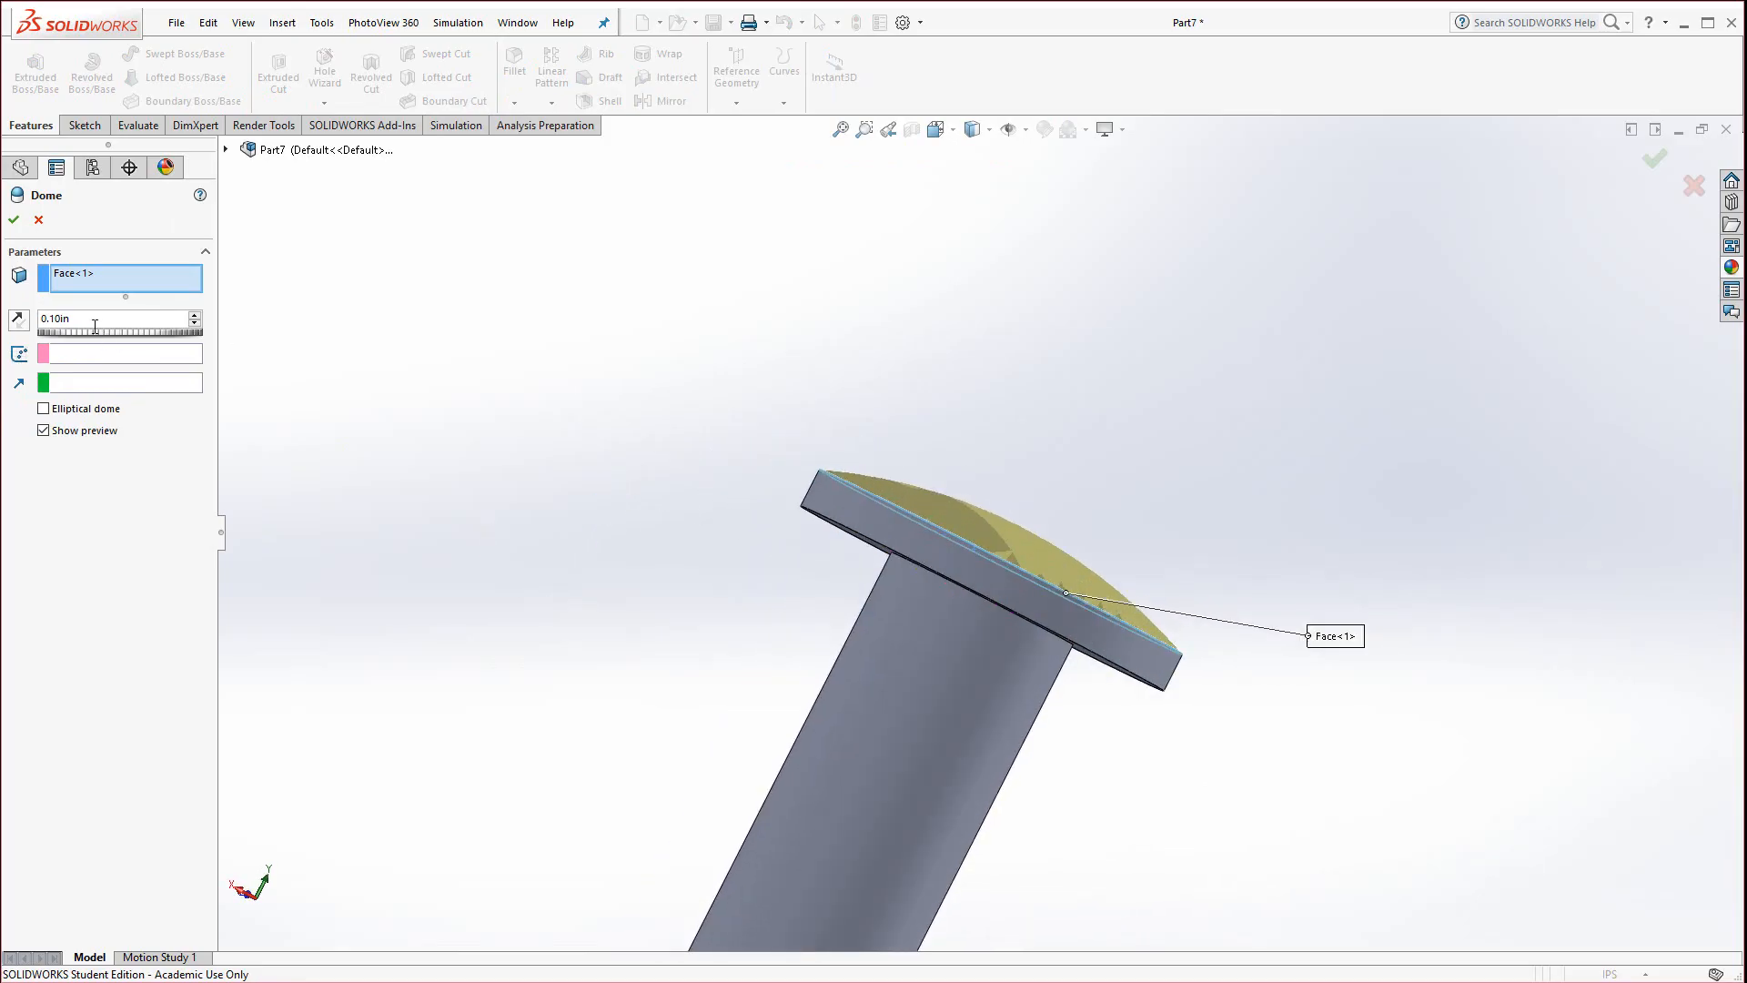
mouse_move(89, 339)
left_mouse_down()
mouse_move(107, 337)
mouse_move(90, 340)
left_mouse_up()
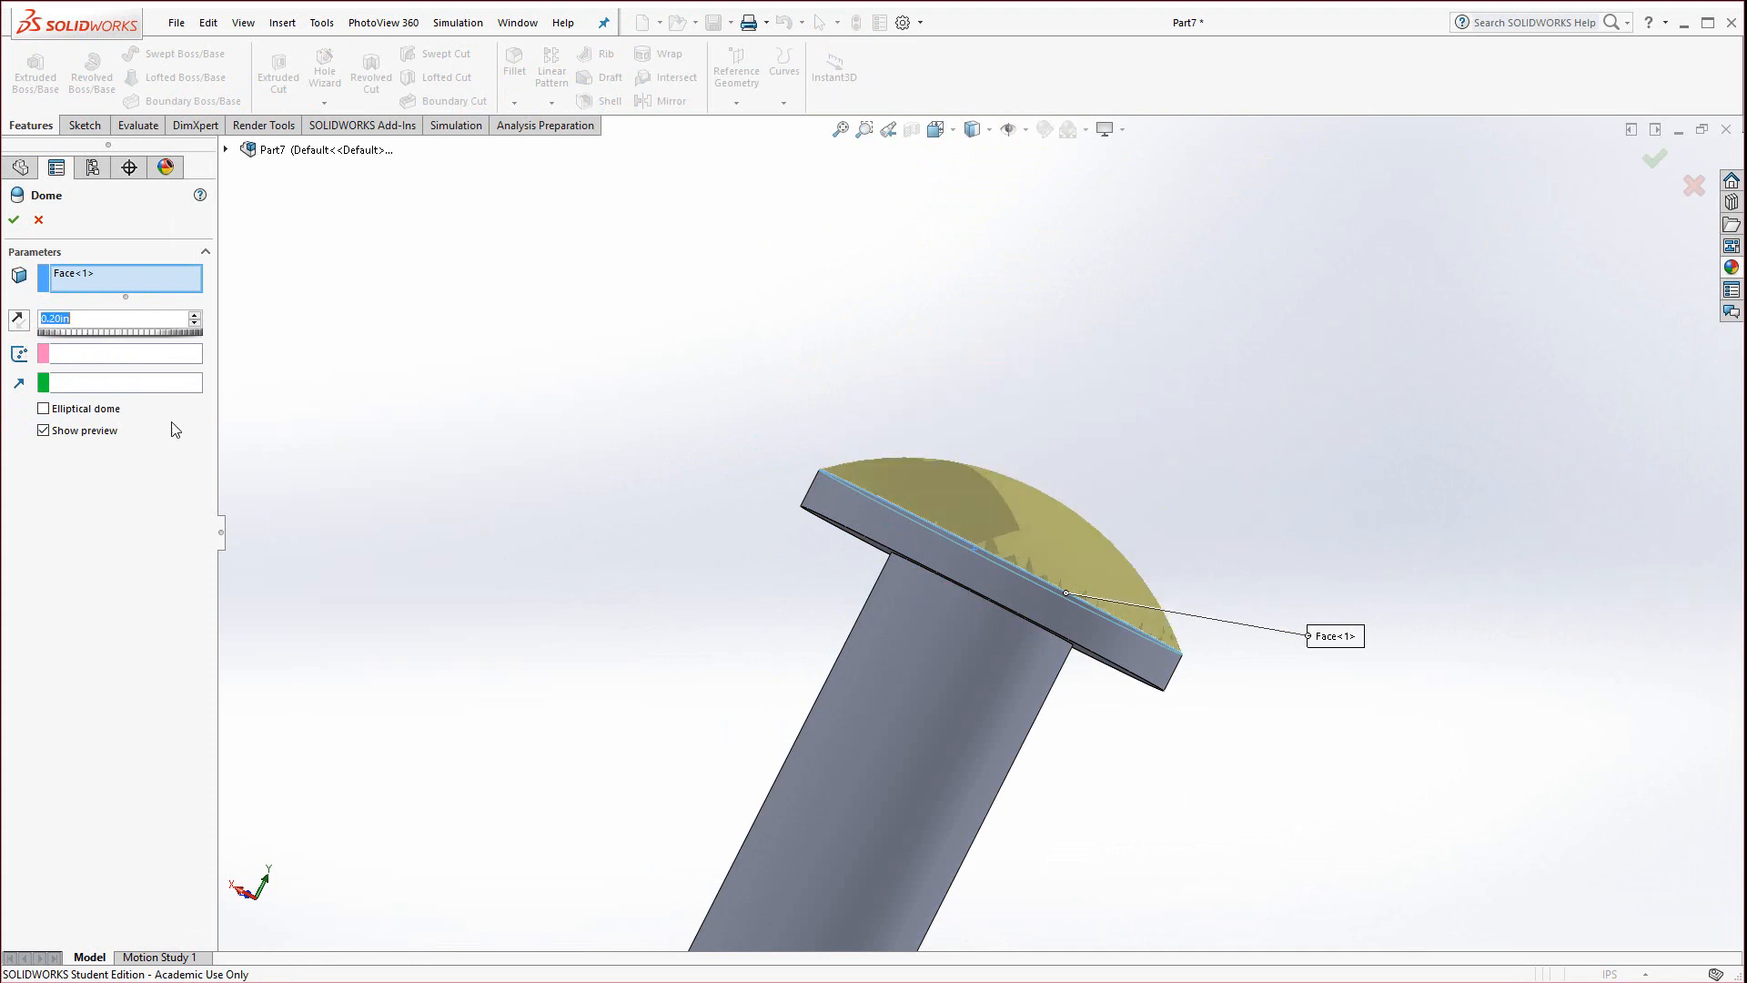
left_click(43, 410)
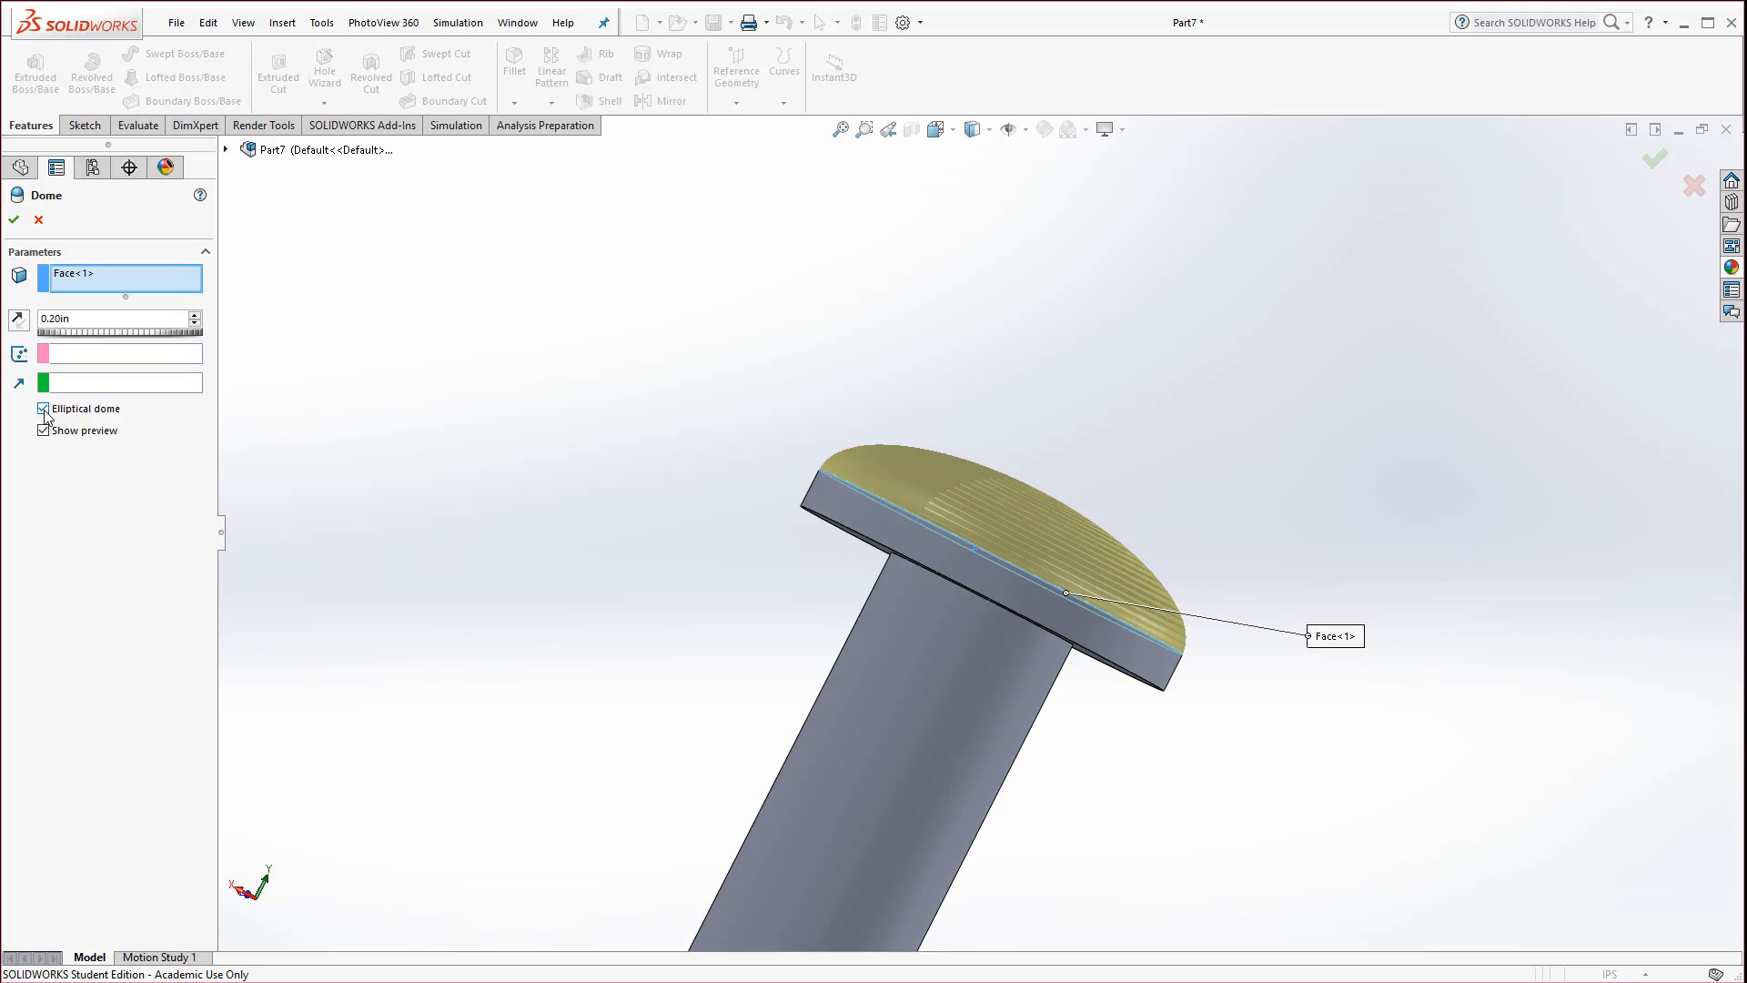
left_click(44, 410)
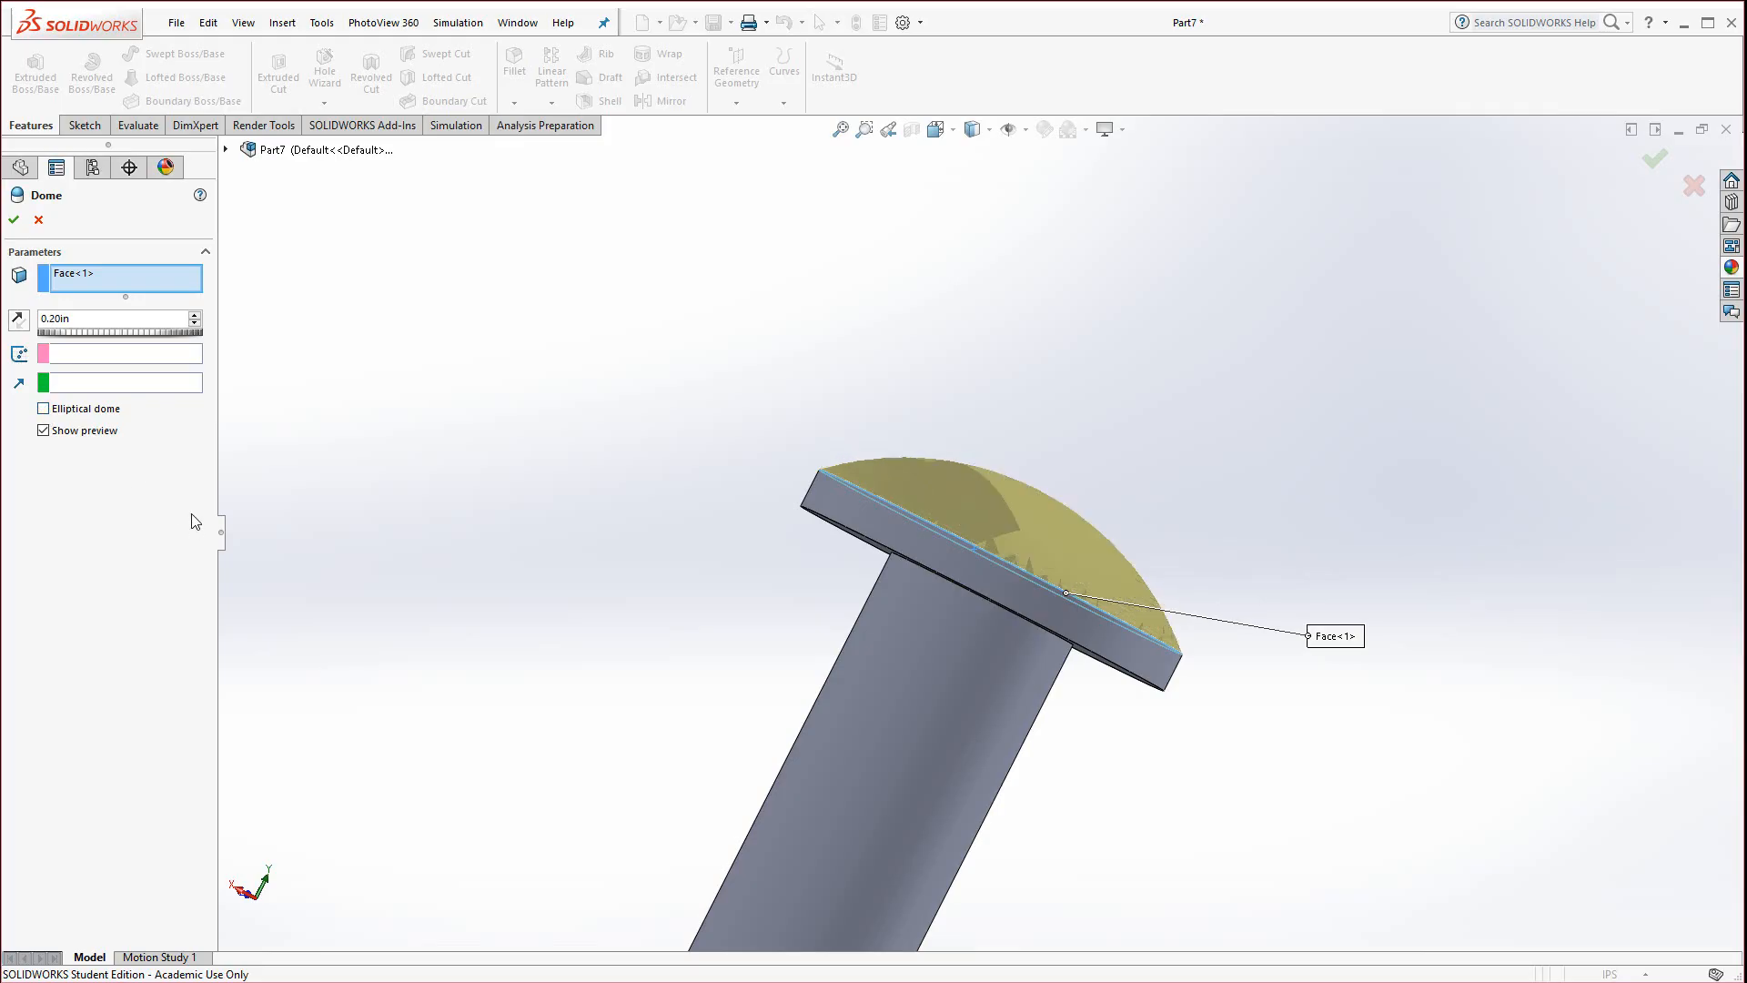
left_click(13, 221)
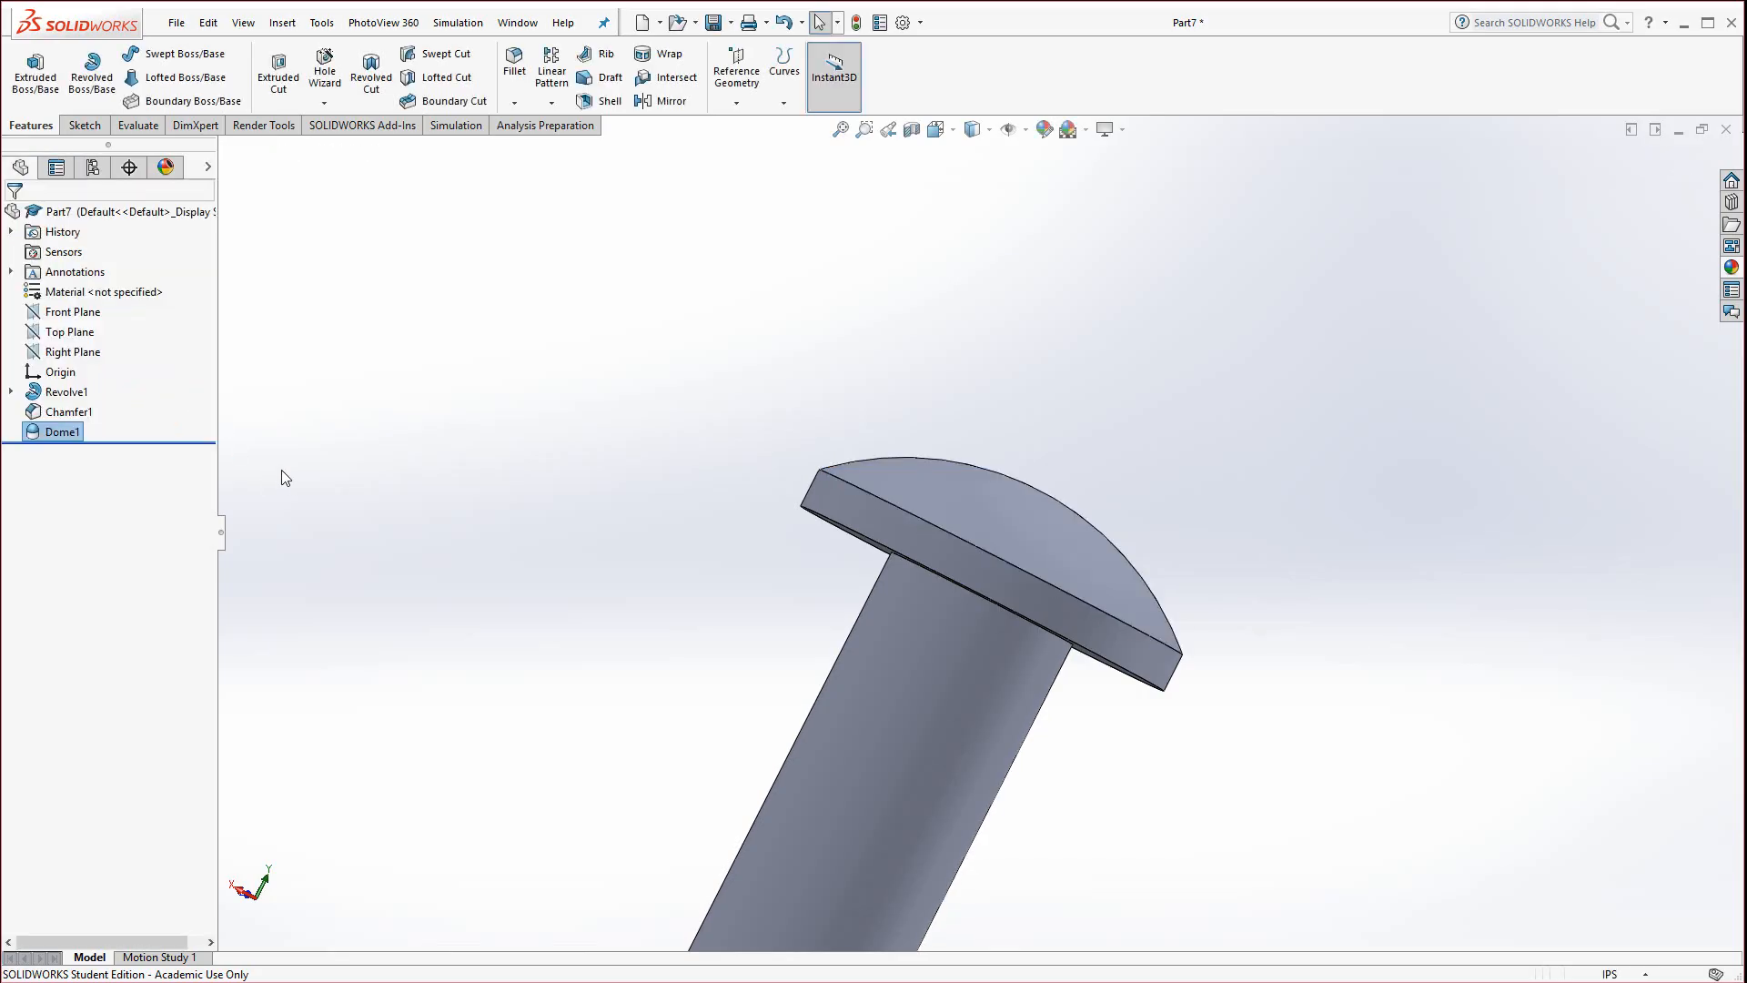
Start a new sketch on the Front Plane and orient the model to the Back view
key("f")
middle_click_drag(987, 574, 845, 626)
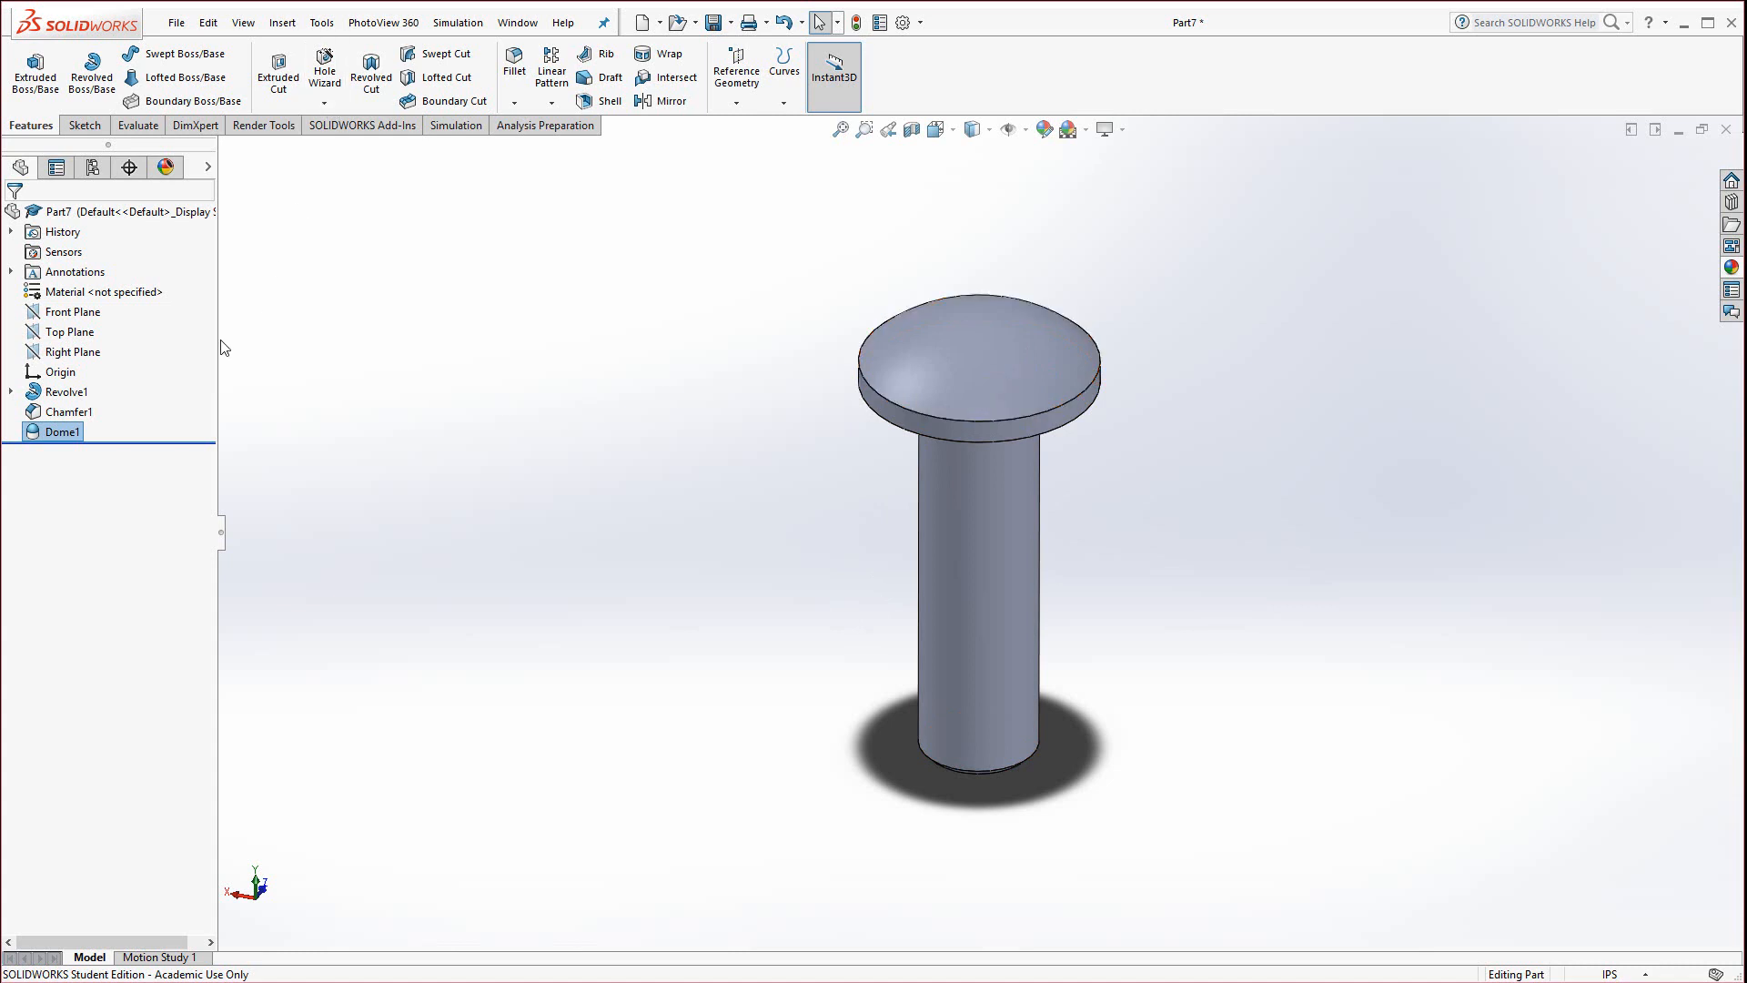
left_click(71, 318)
left_click(82, 293)
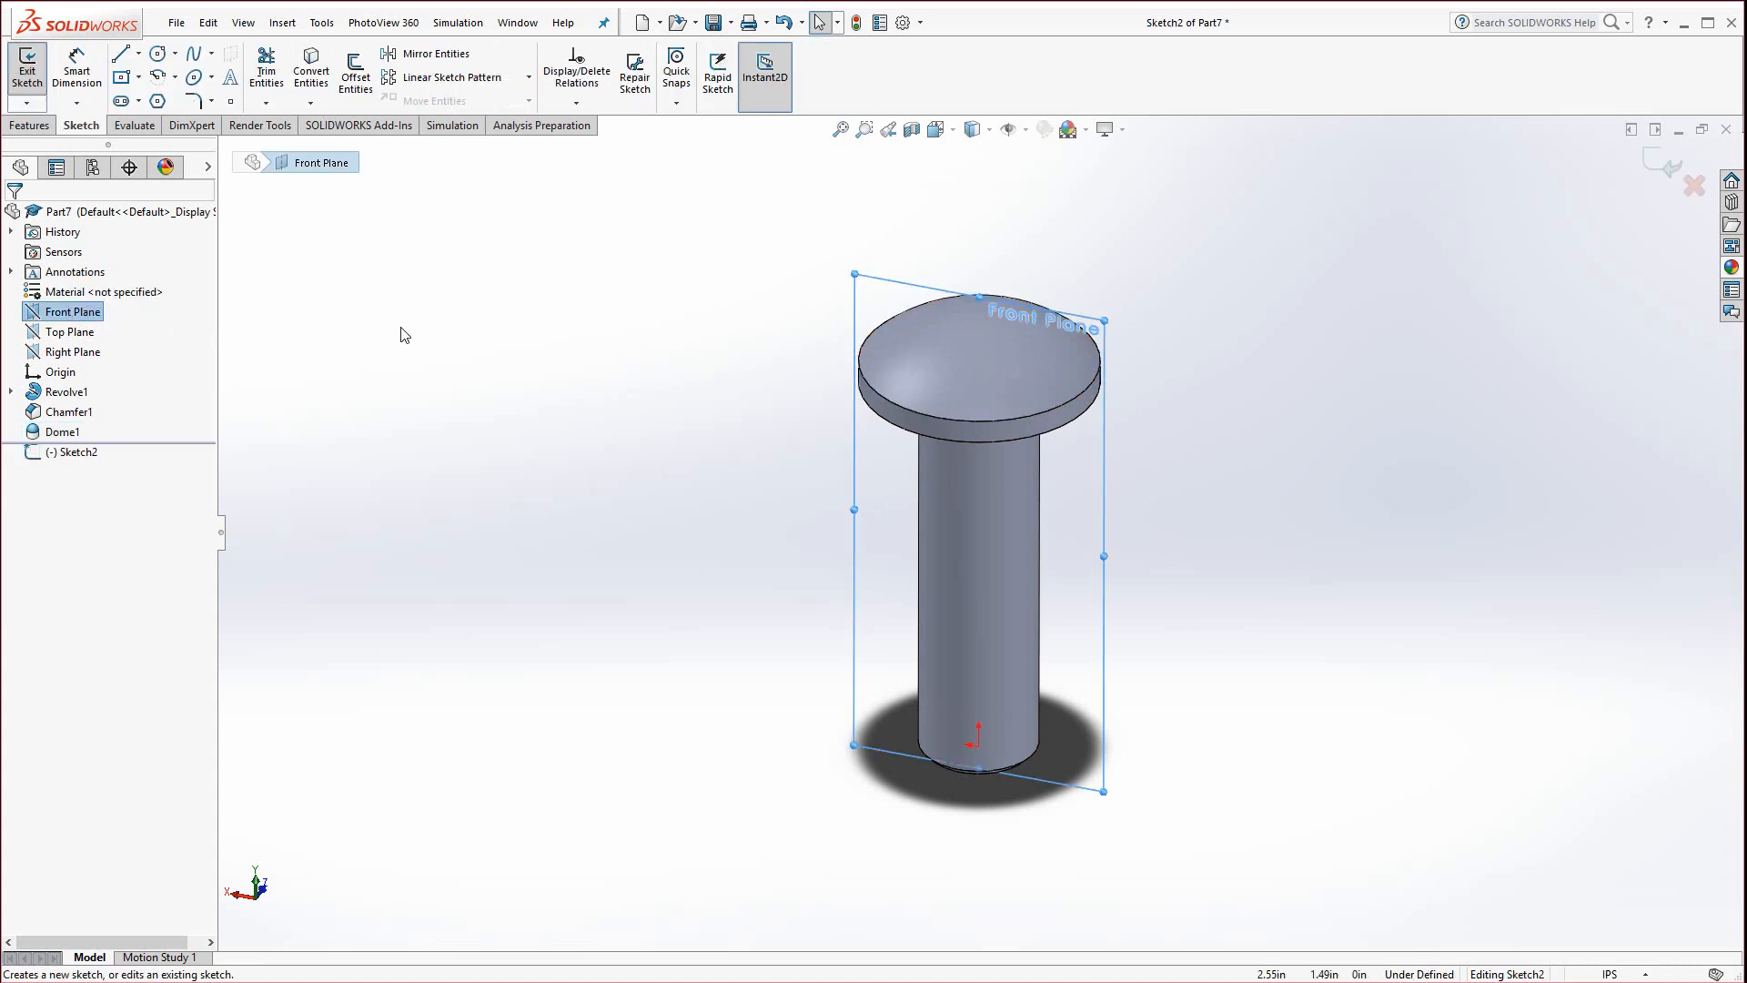
mouse_move(746, 593)
middle_mouse_down()
mouse_move(702, 741)
mouse_move(740, 636)
middle_mouse_up()
key("space")
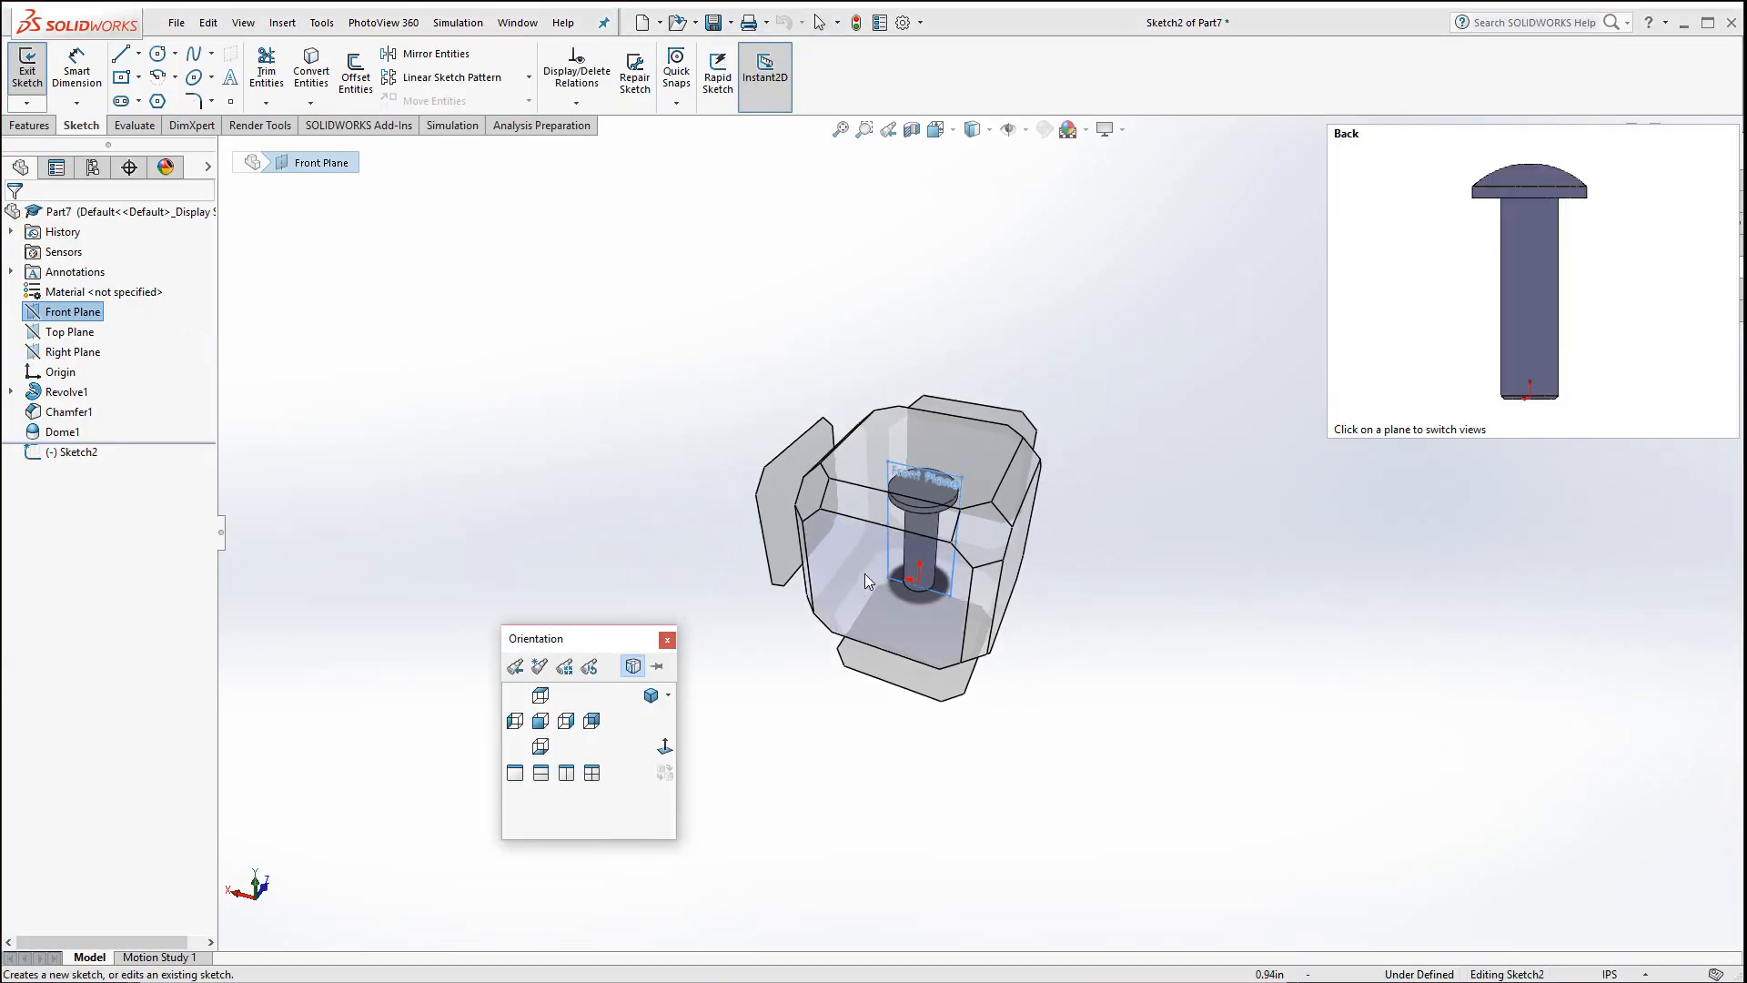
left_click(864, 573)
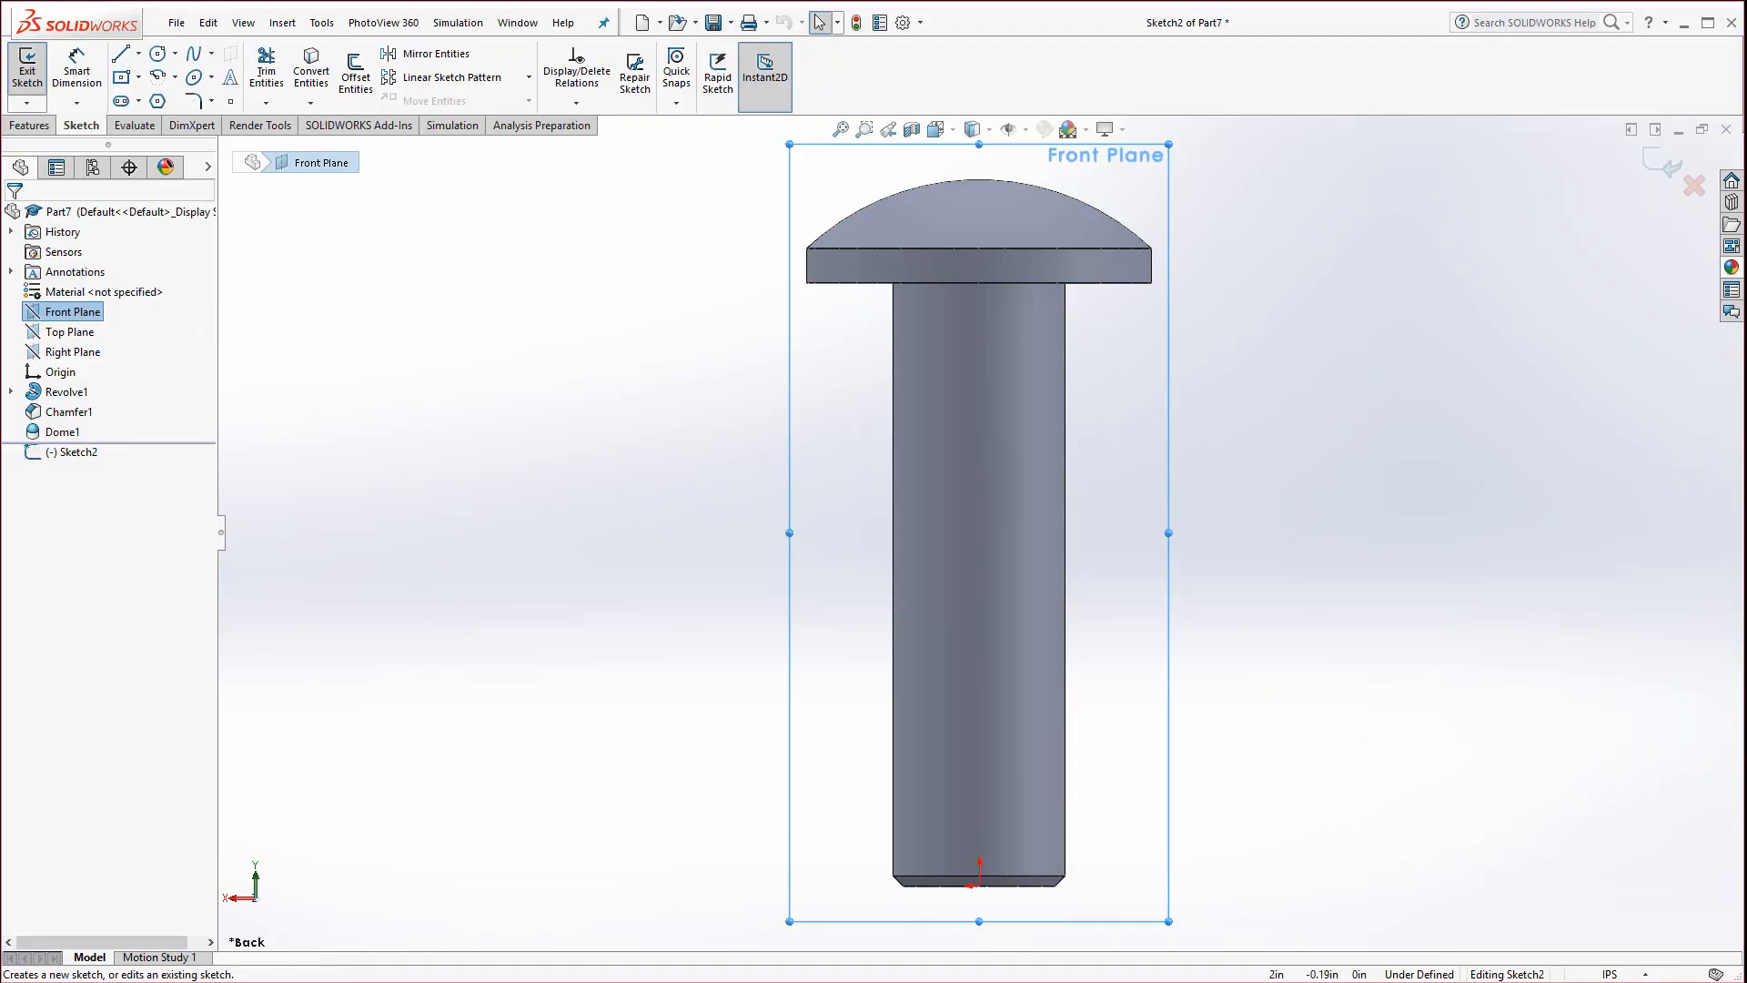
Switch to the browser, check the head slot dimensions in the LAB 2 drawing and return to SOLIDWORKS
left_click(382, 981)
scroll(872, 585, "up", 15)
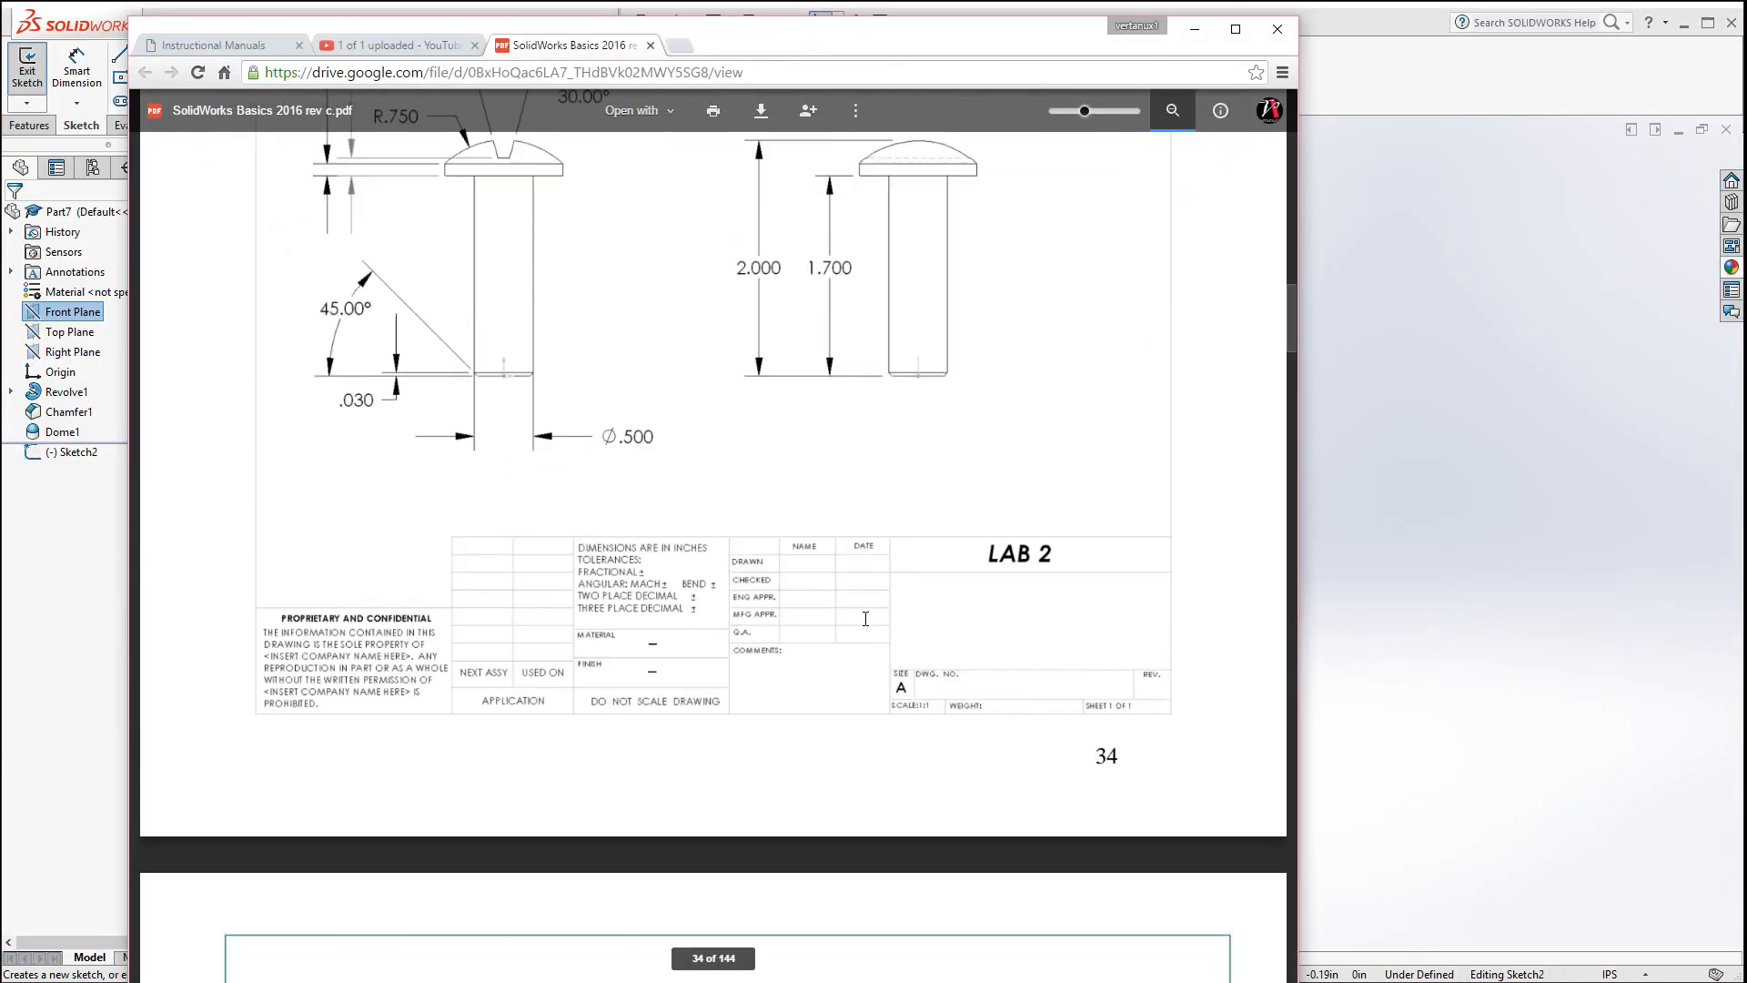
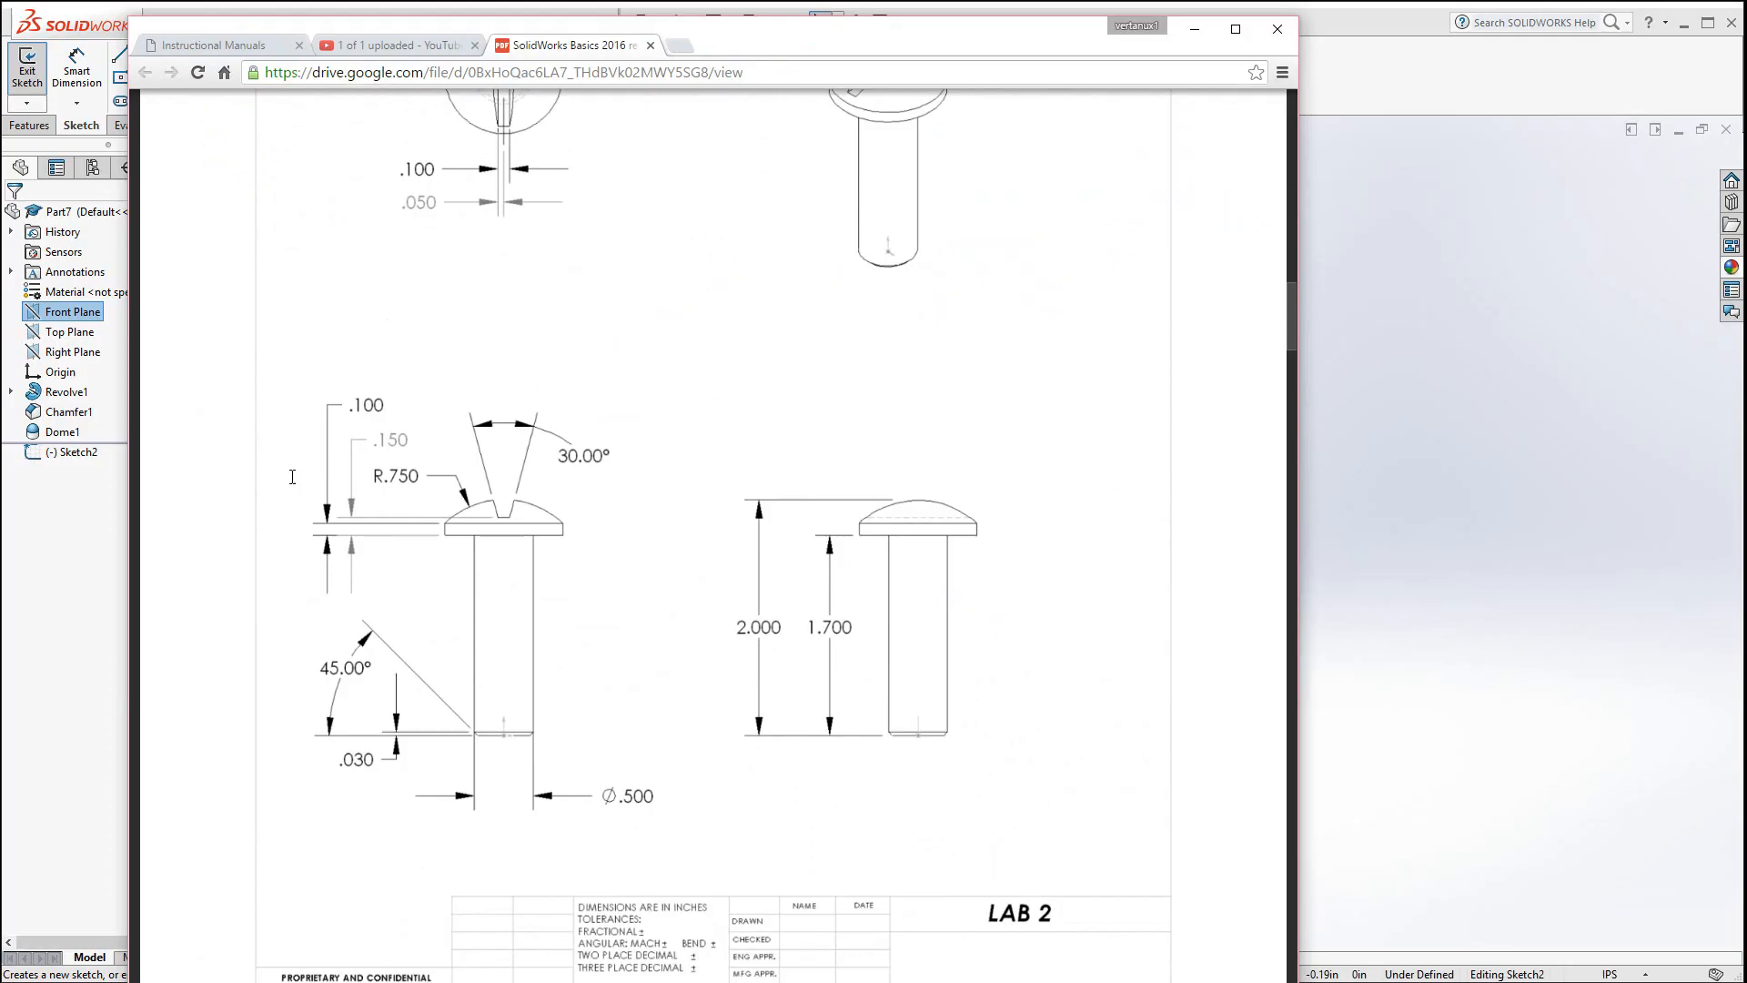
left_click(74, 639)
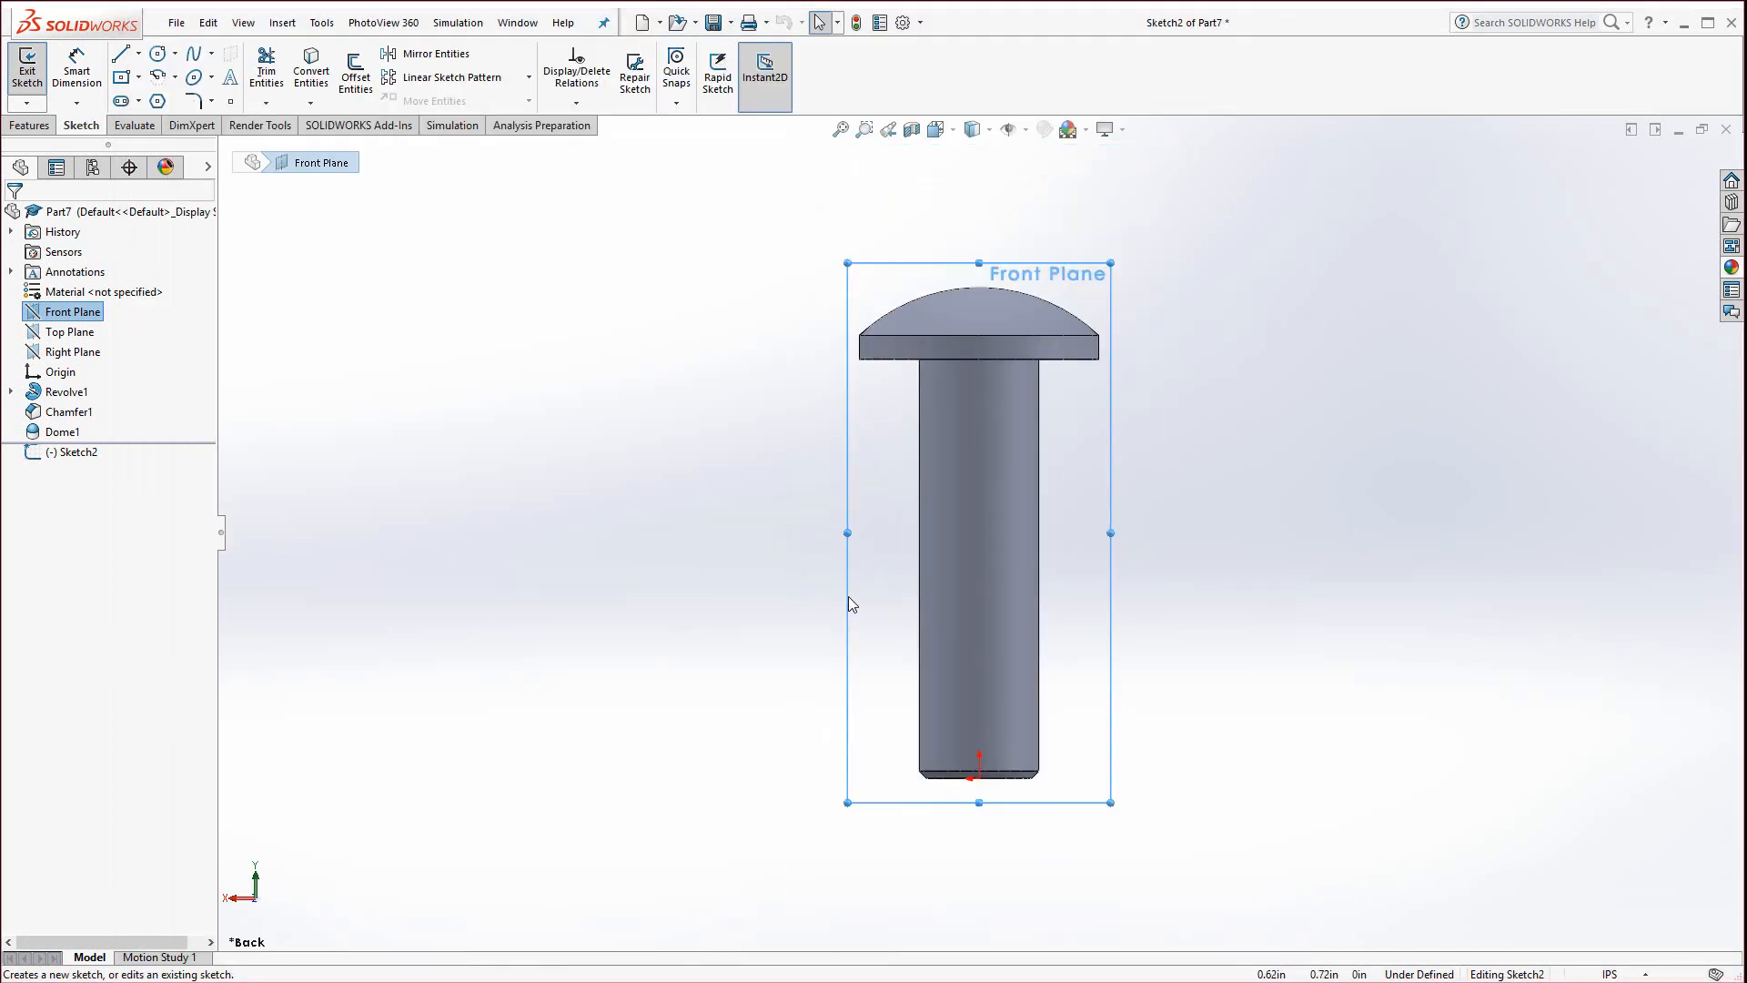
Sketch a vertical centerline from the origin up to just above the top of the dome
scroll(1155, 362, "down", 2)
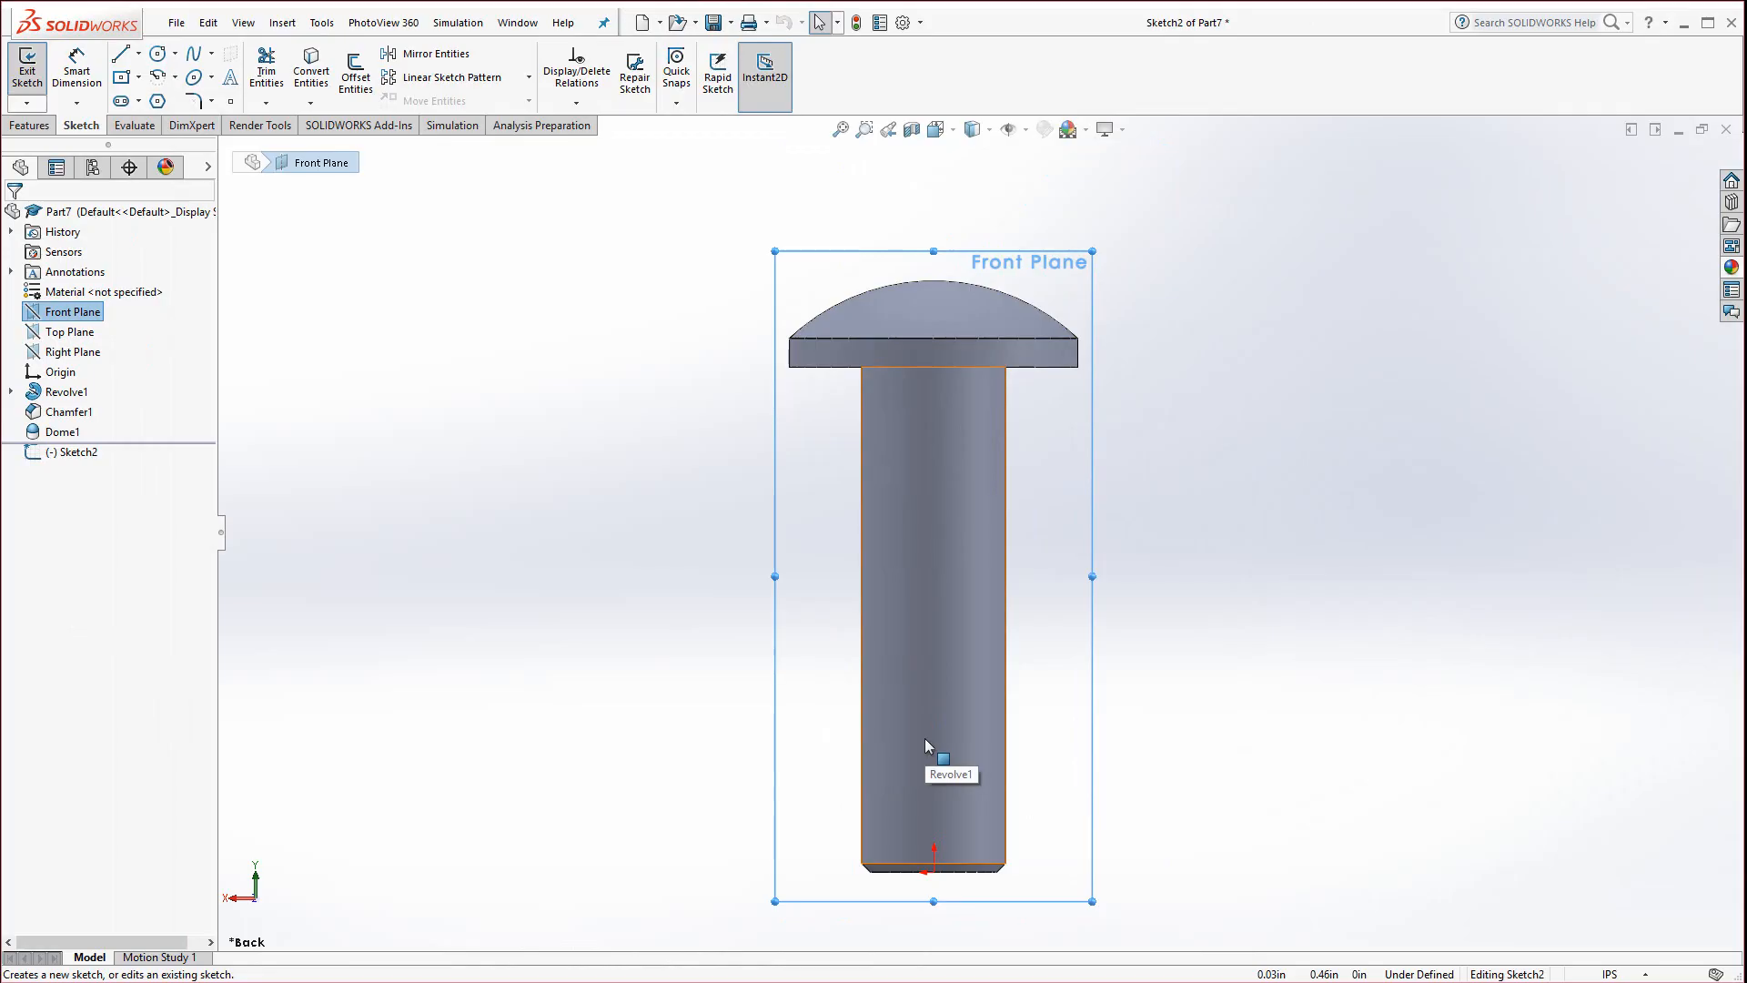
left_click(139, 57)
left_click(145, 97)
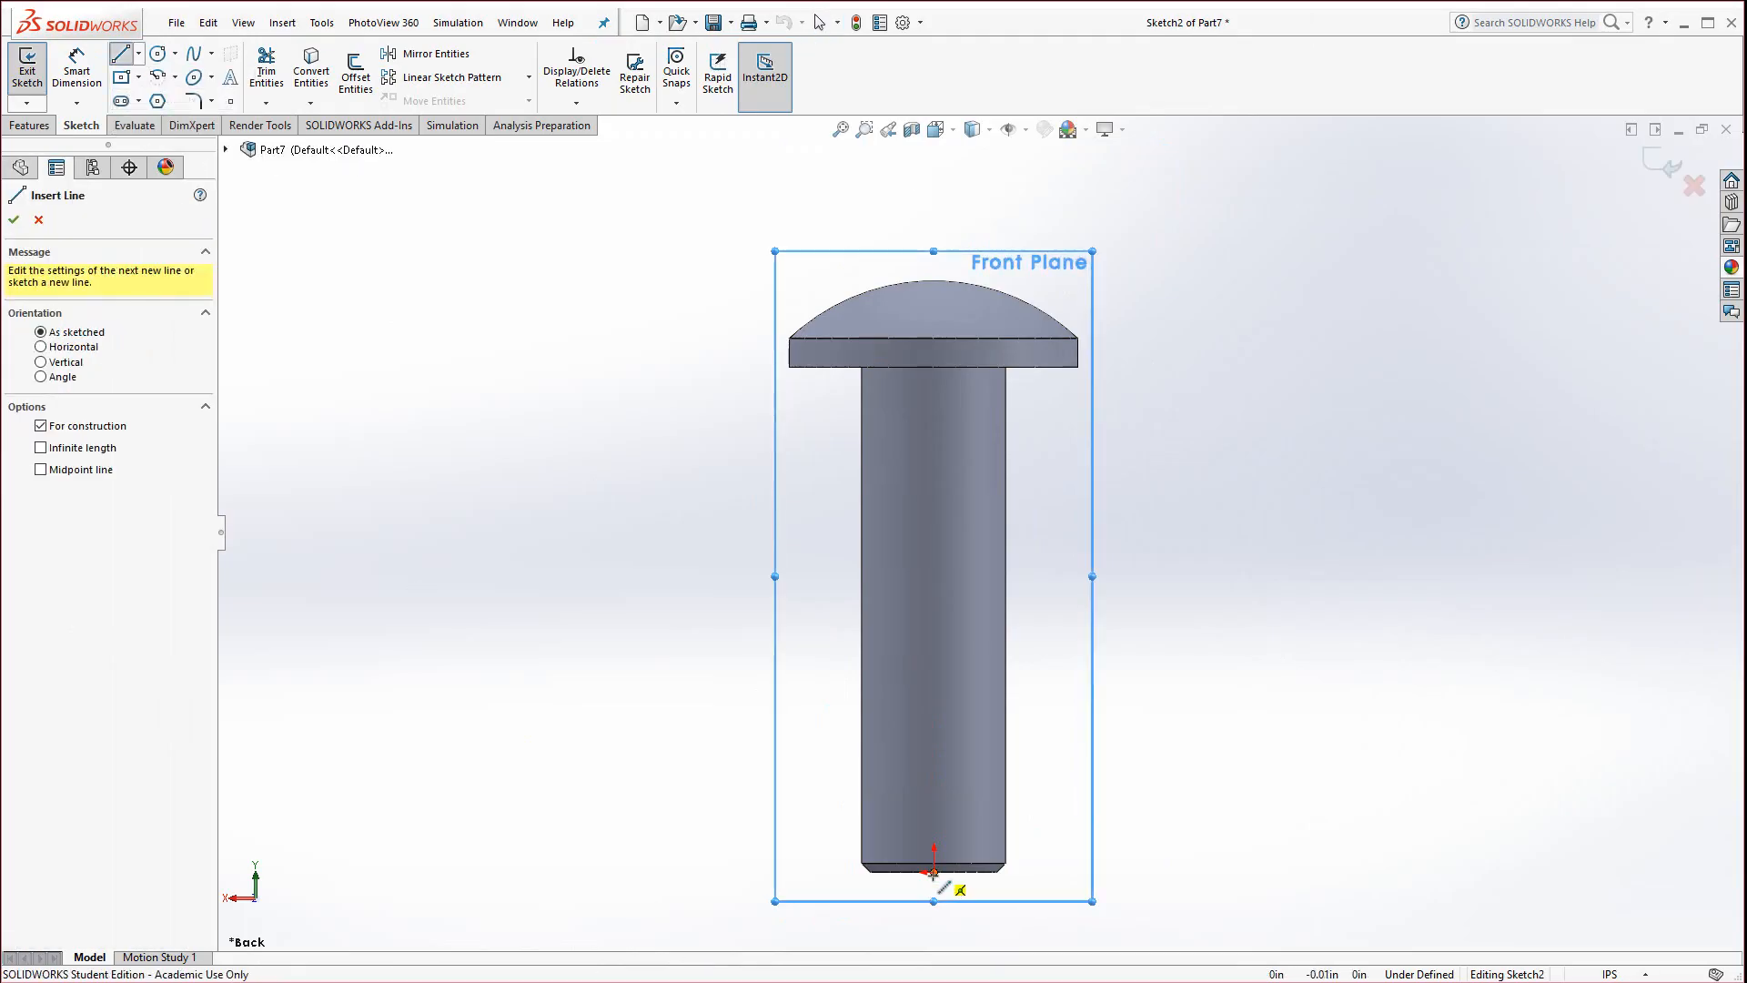
left_click(934, 873)
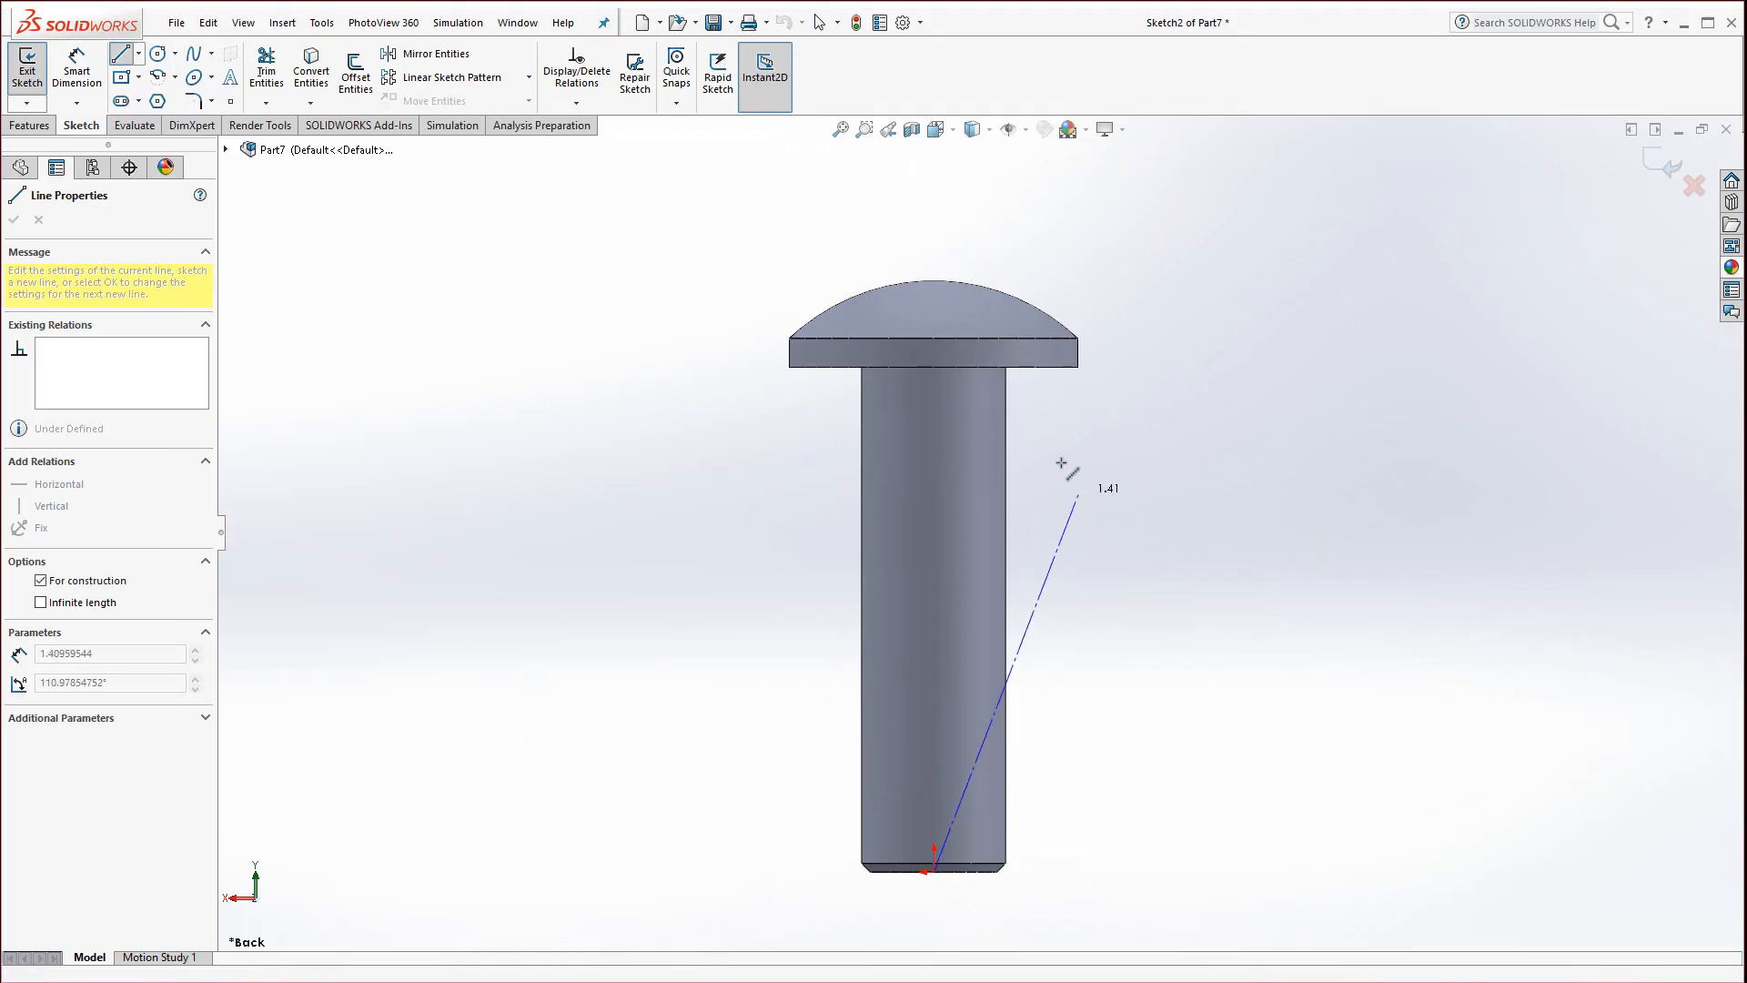
left_click(934, 256)
key("Escape")
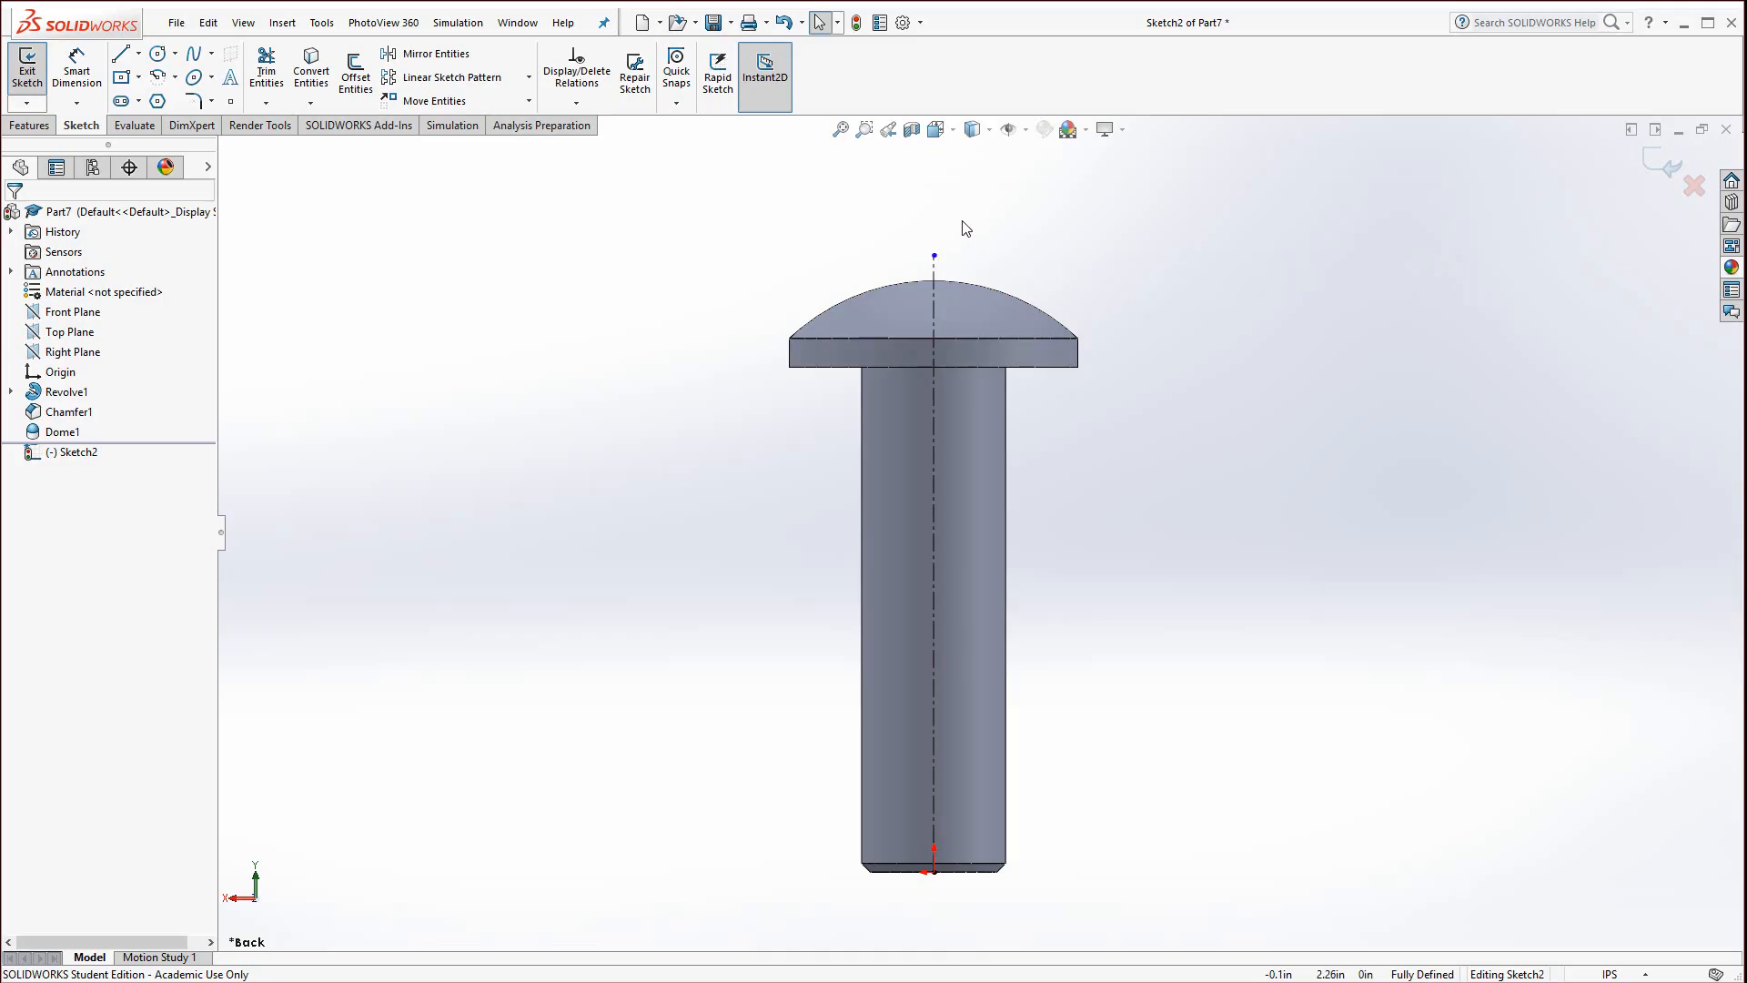
Sketch the slot's half profile: a sloped line from the dome's edge down into the head and an about 0.1 in horizontal line to the centerline
left_click(121, 56)
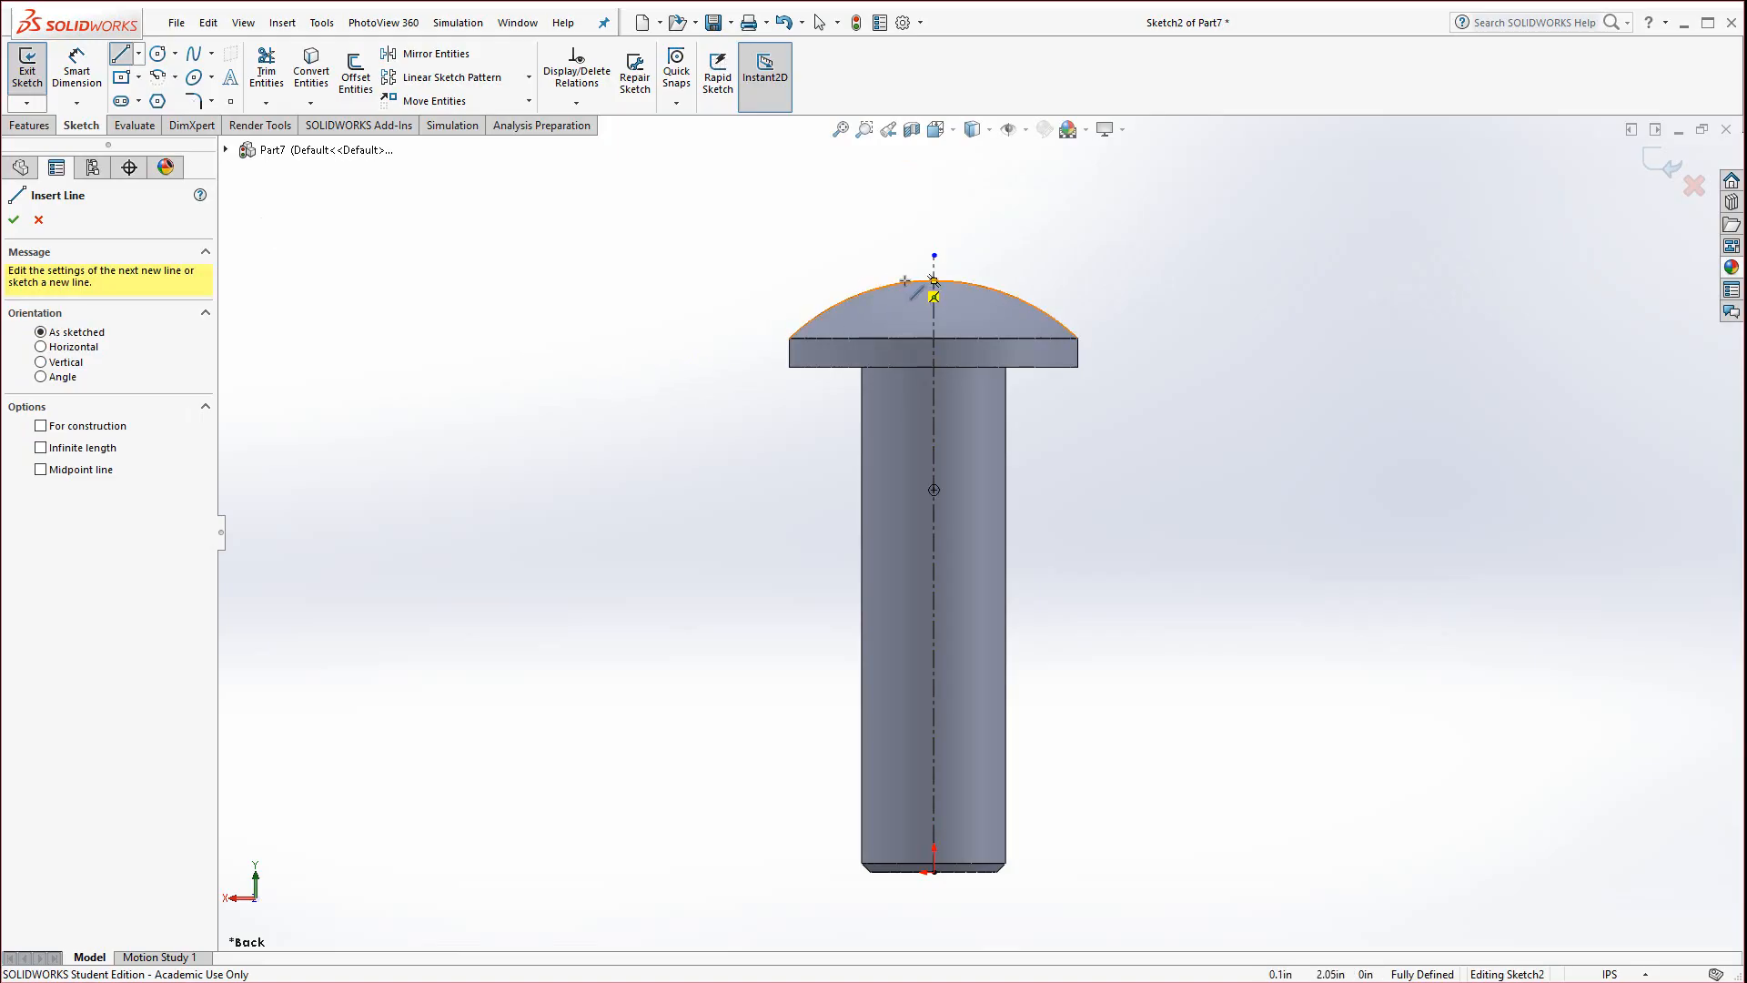
left_click(933, 280)
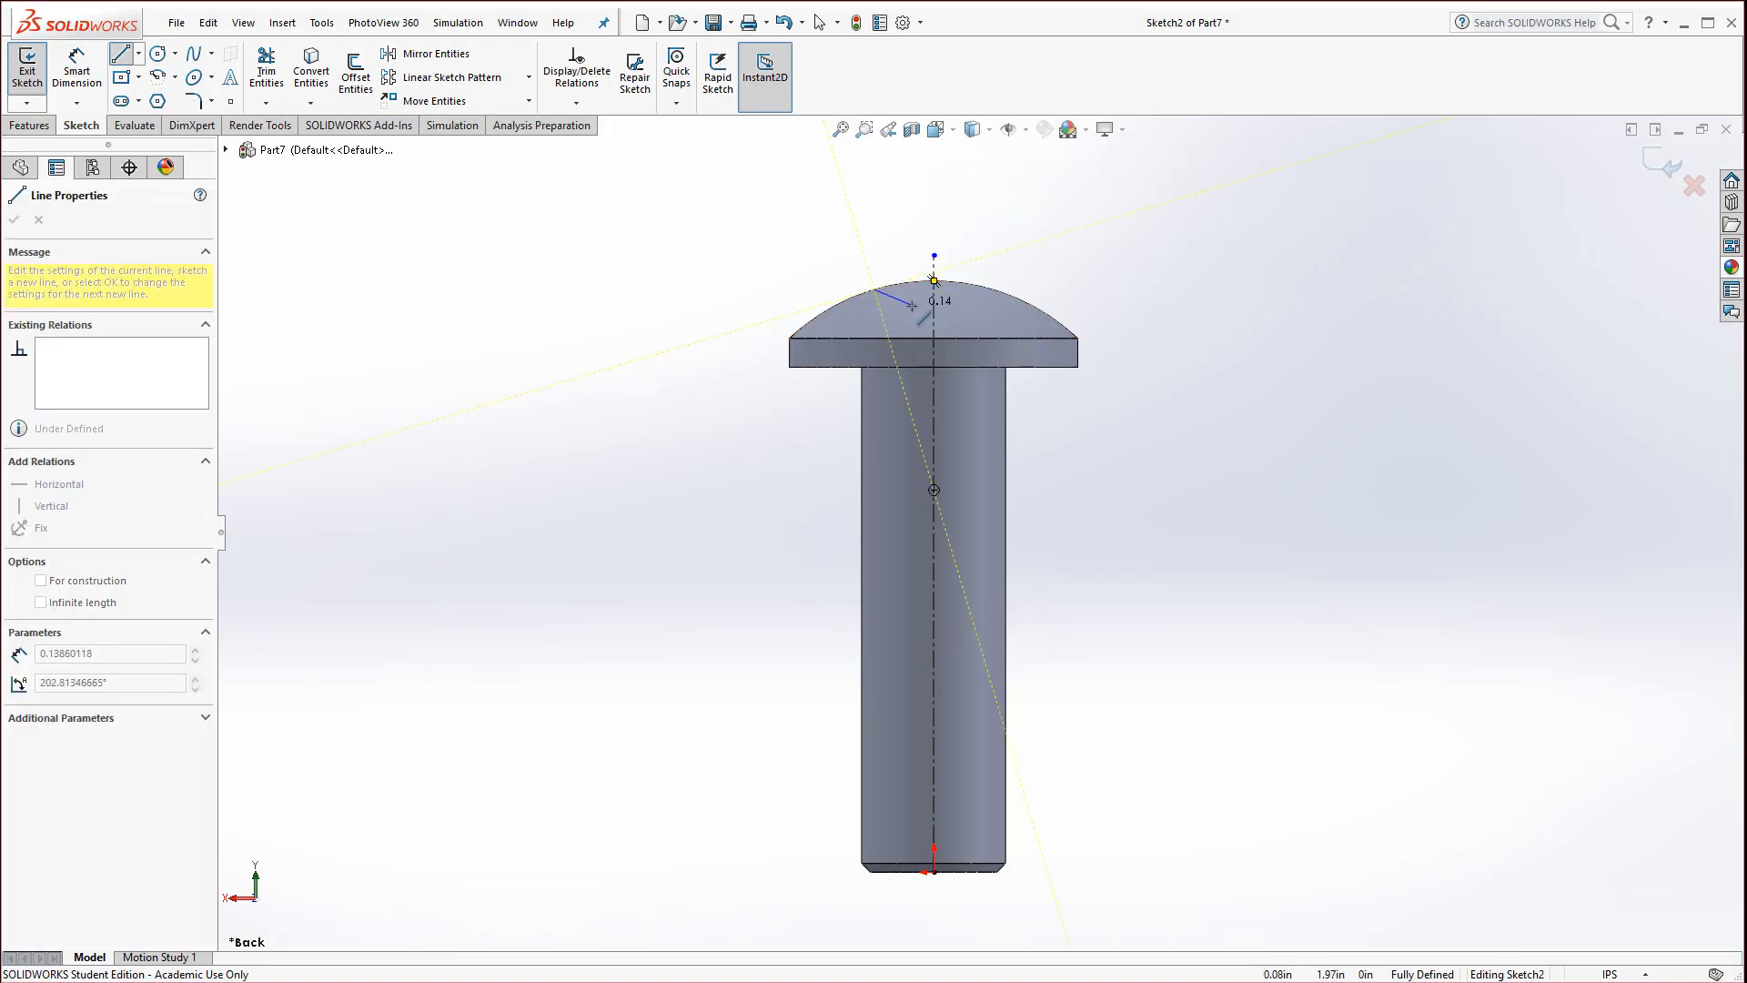
scroll(934, 281, "down", 3)
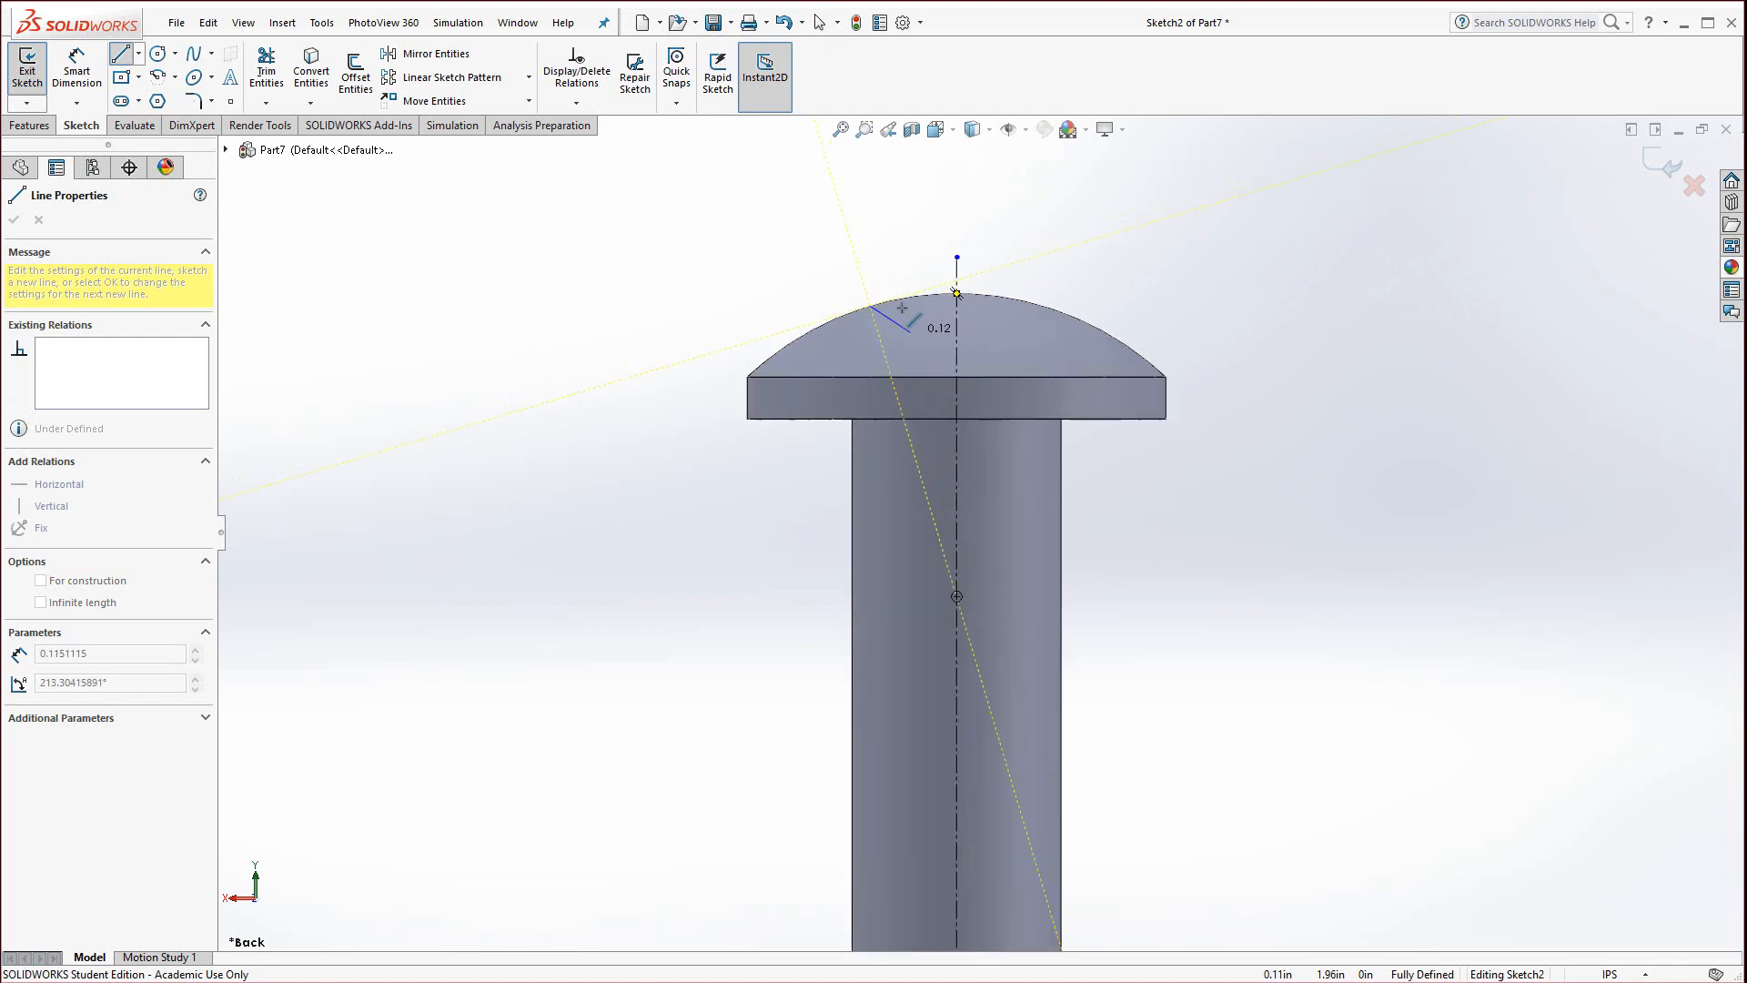
left_click(921, 371)
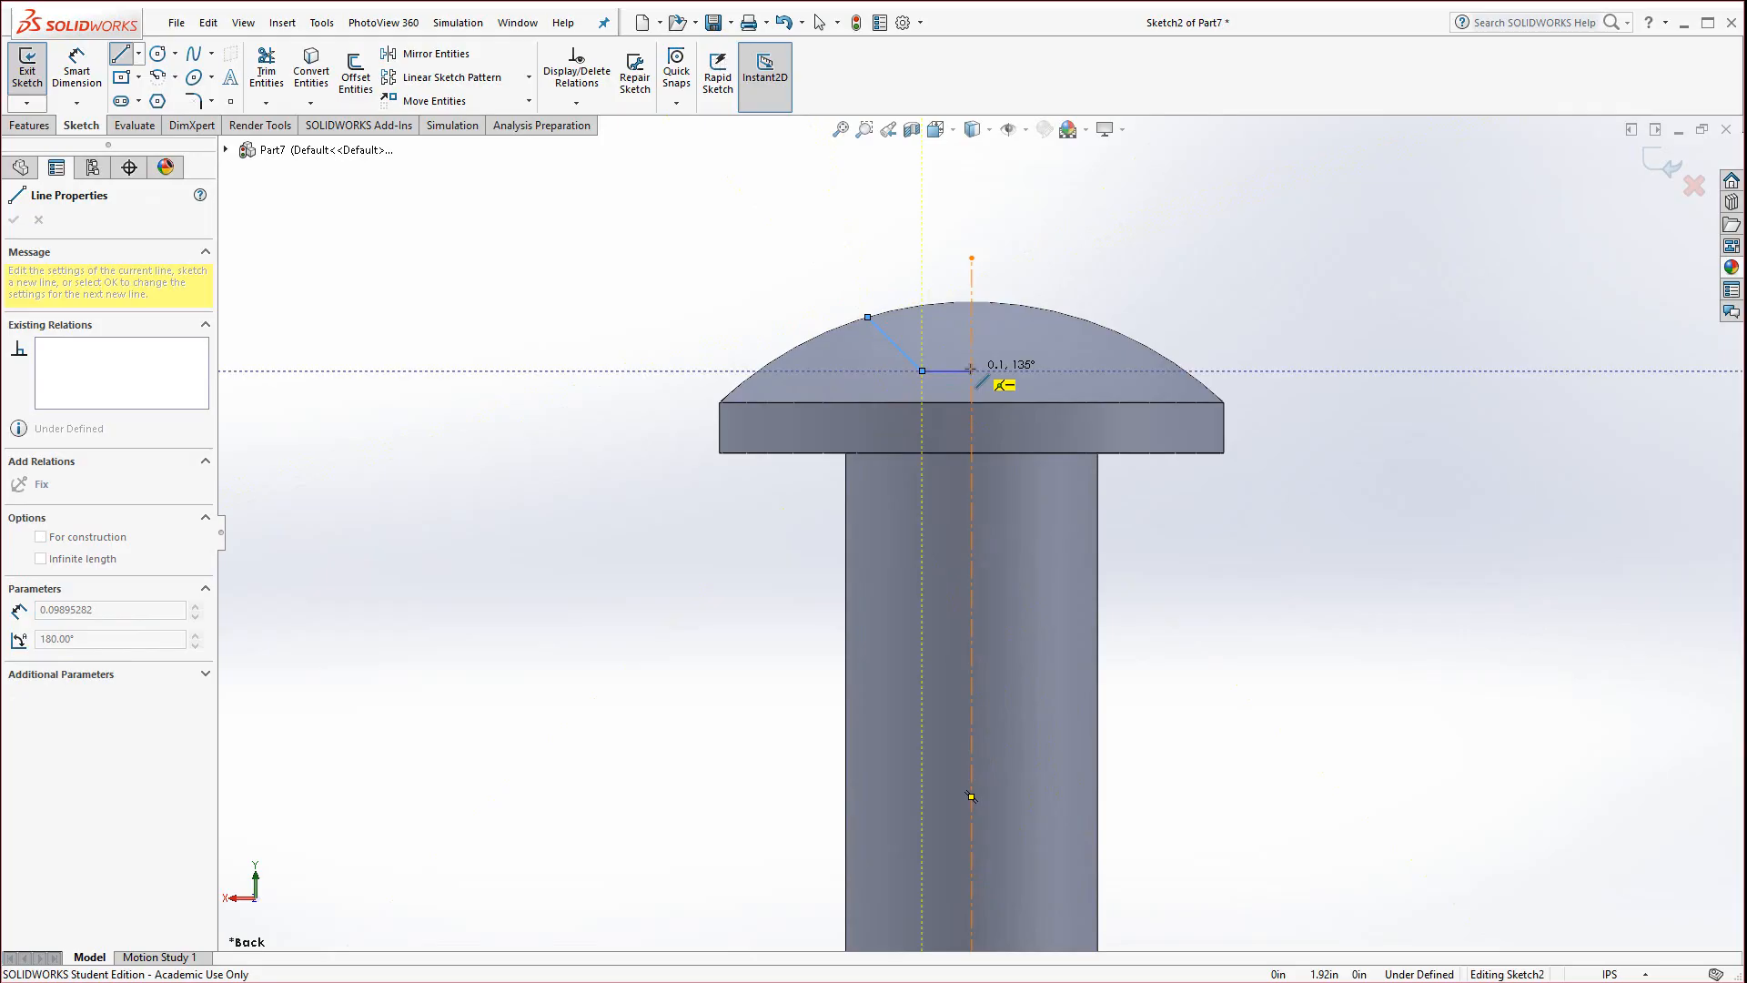
left_click(971, 370)
key("Escape")
key("Escape")
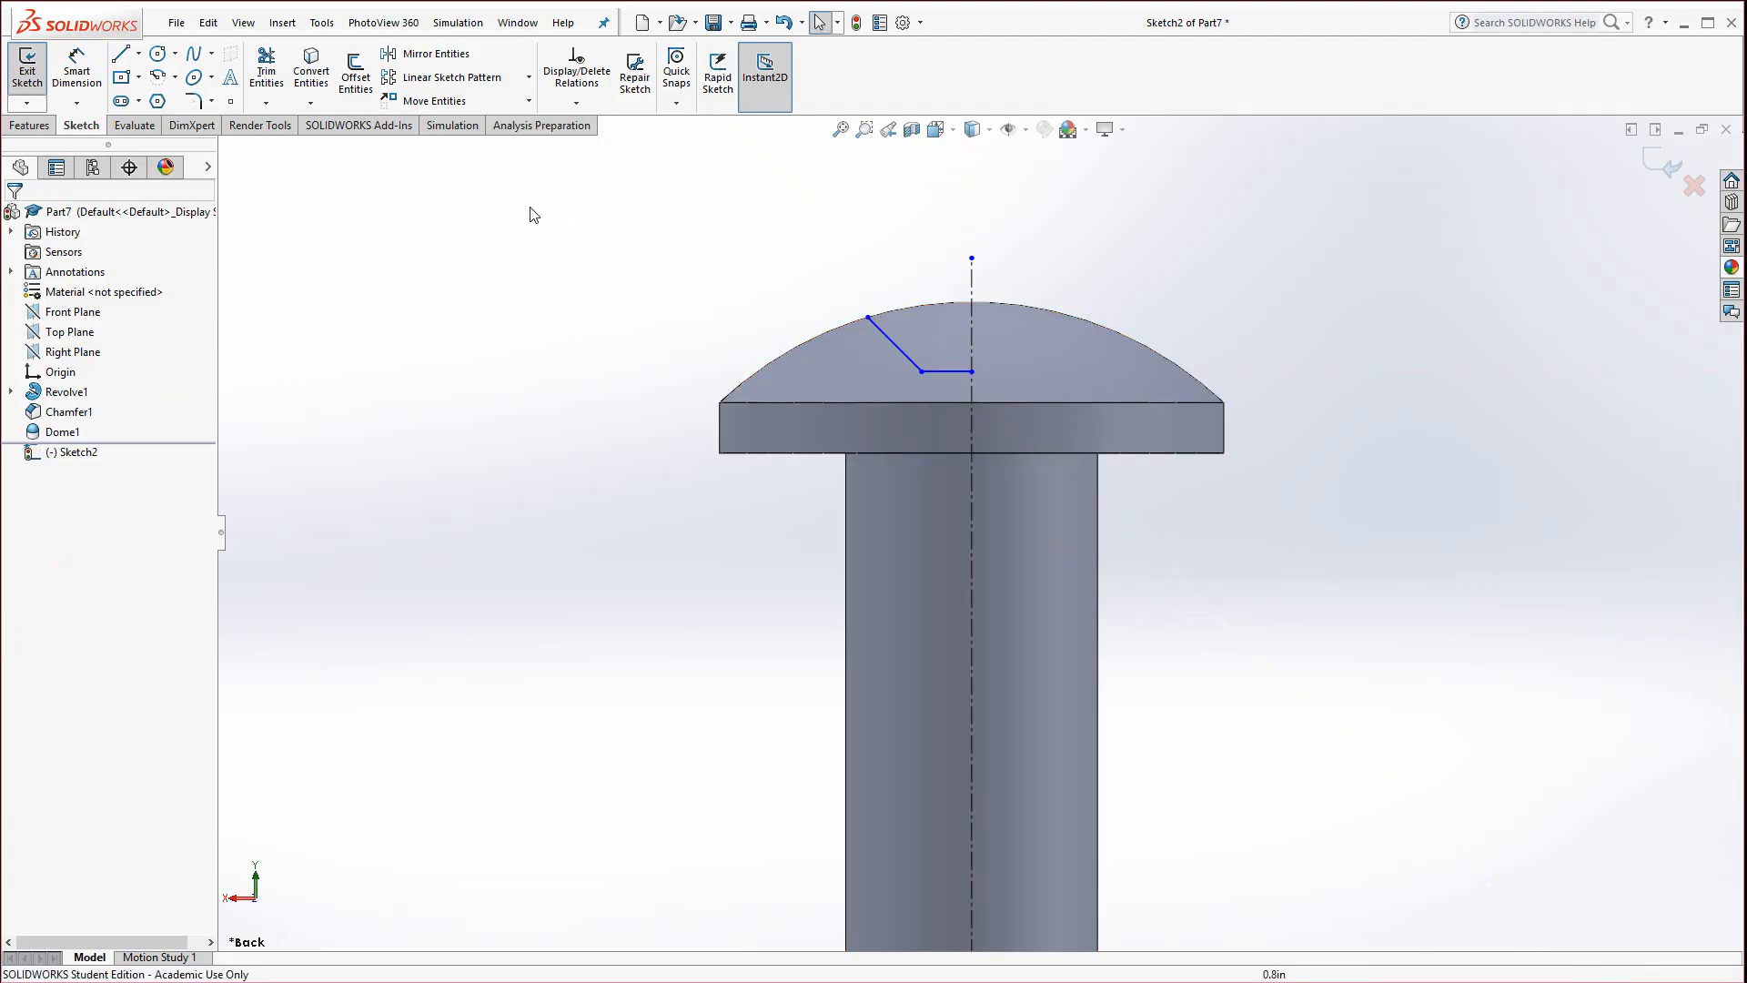
Mirror the slot's sloped line and short horizontal line about the vertical centerline
left_click(423, 54)
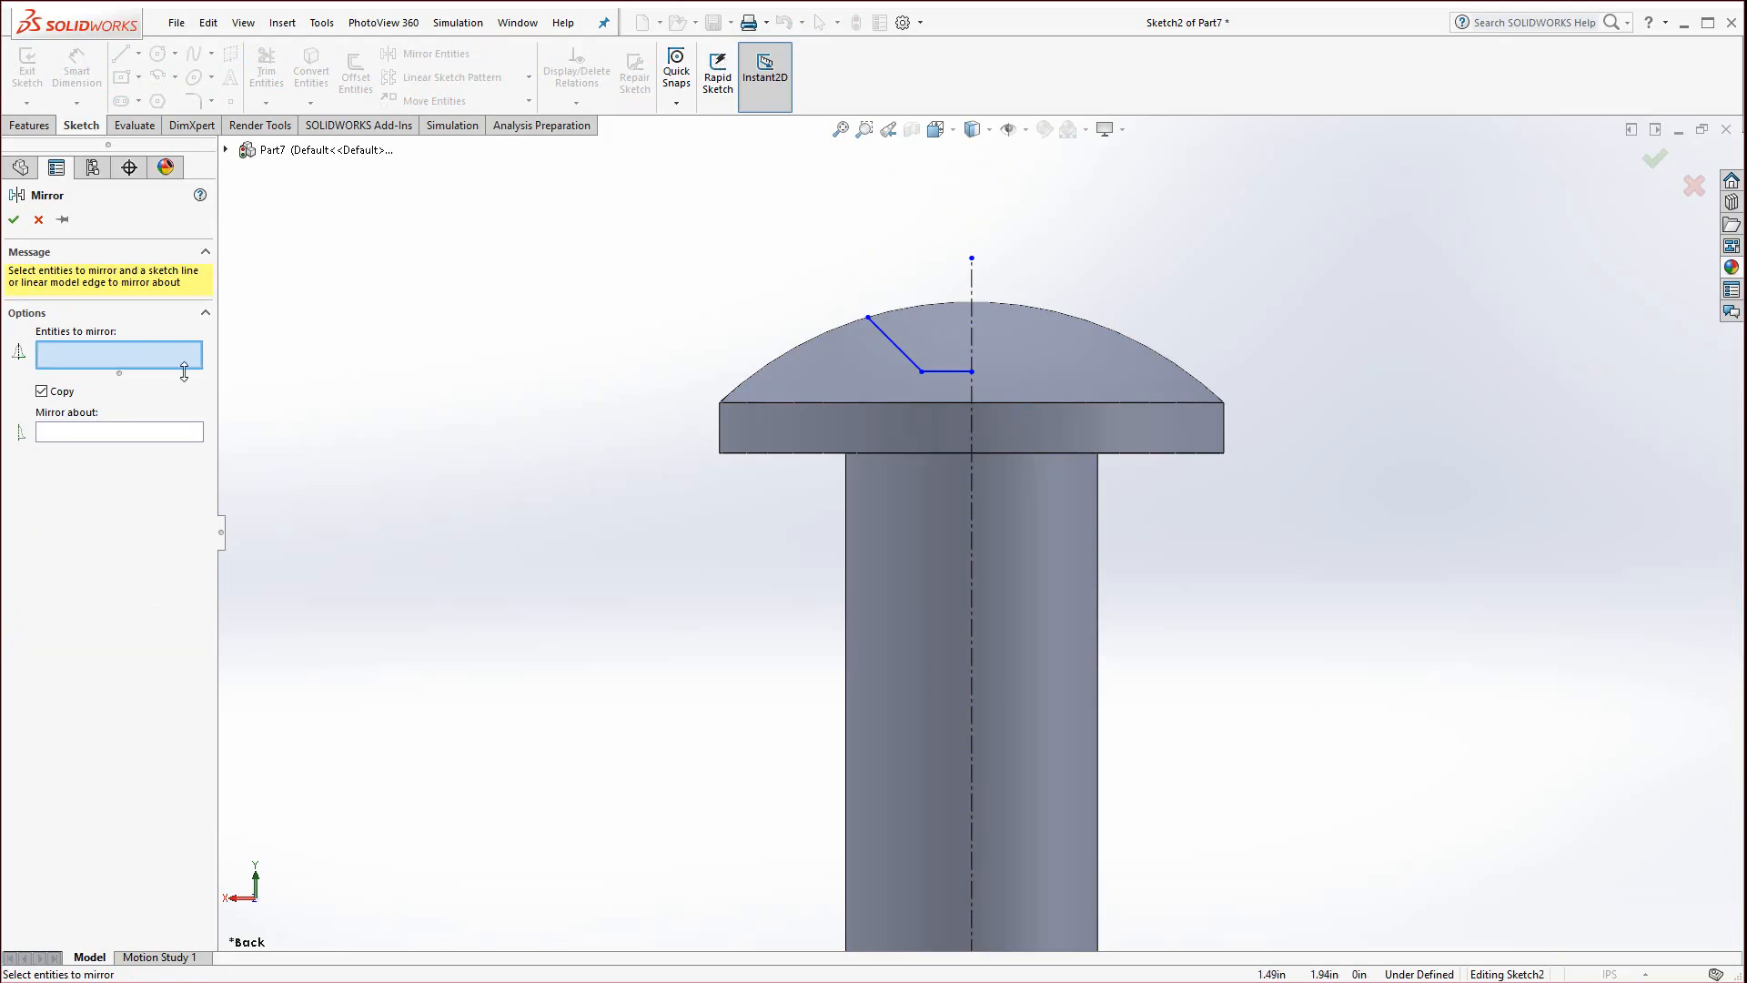
left_click(891, 346)
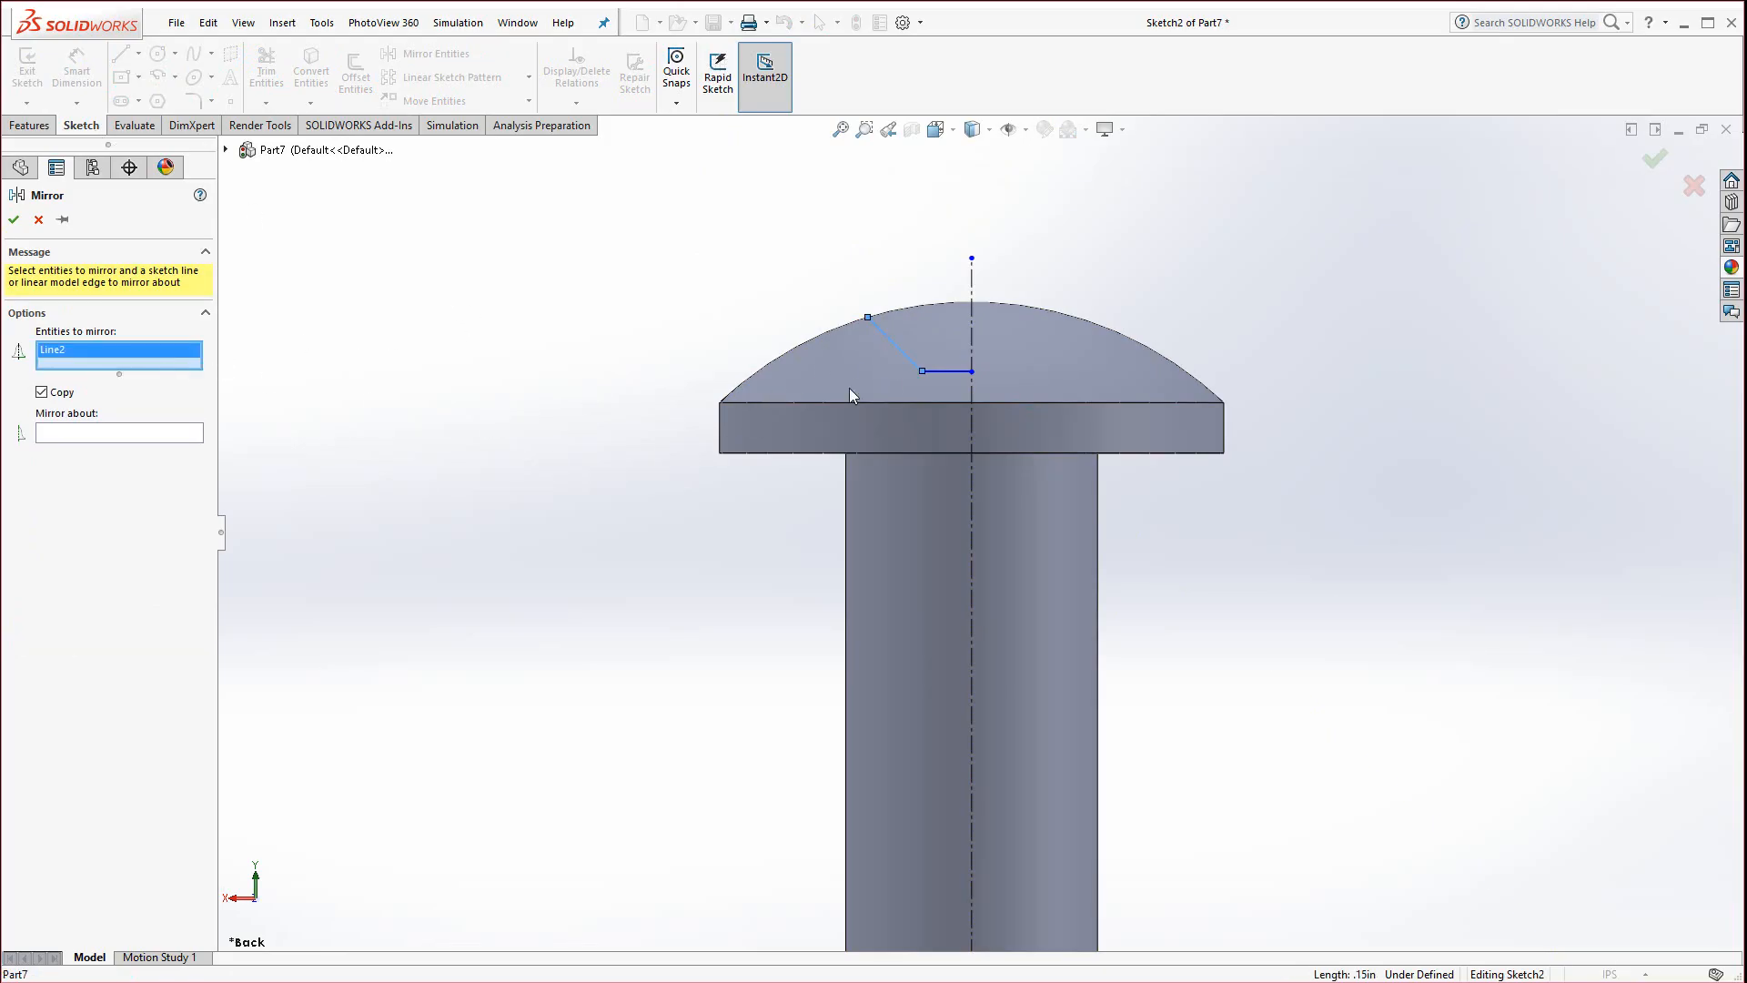
left_click(937, 371)
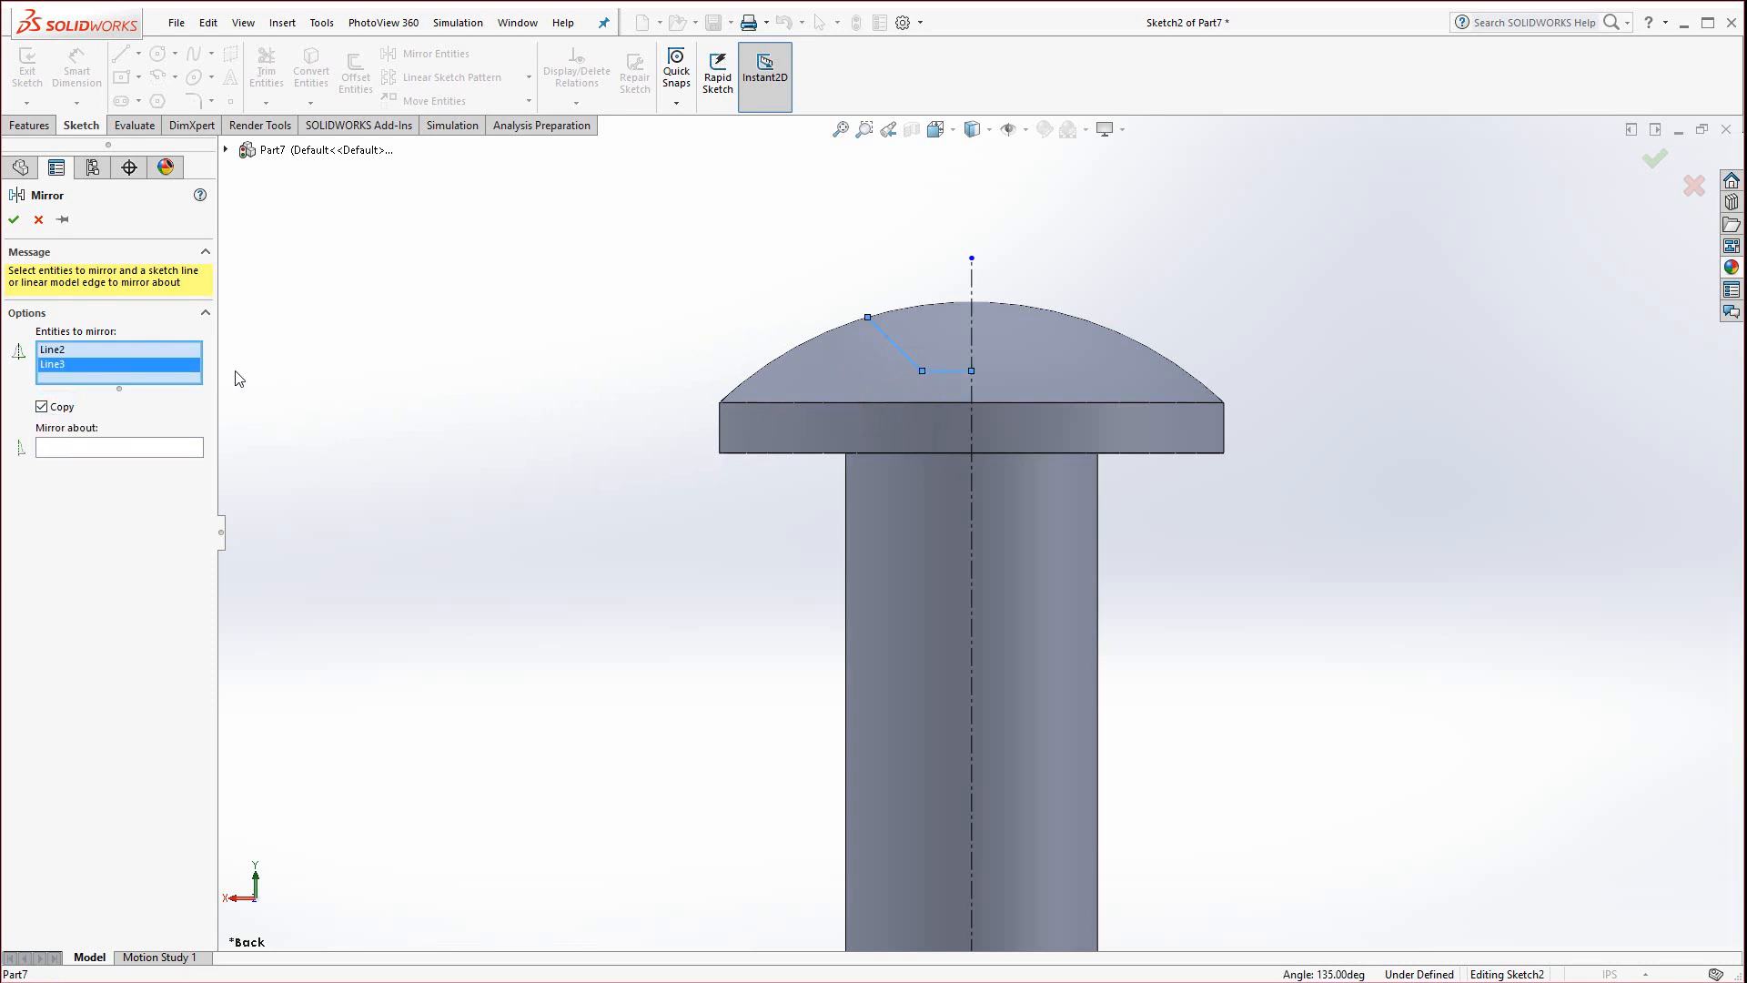
left_click(84, 456)
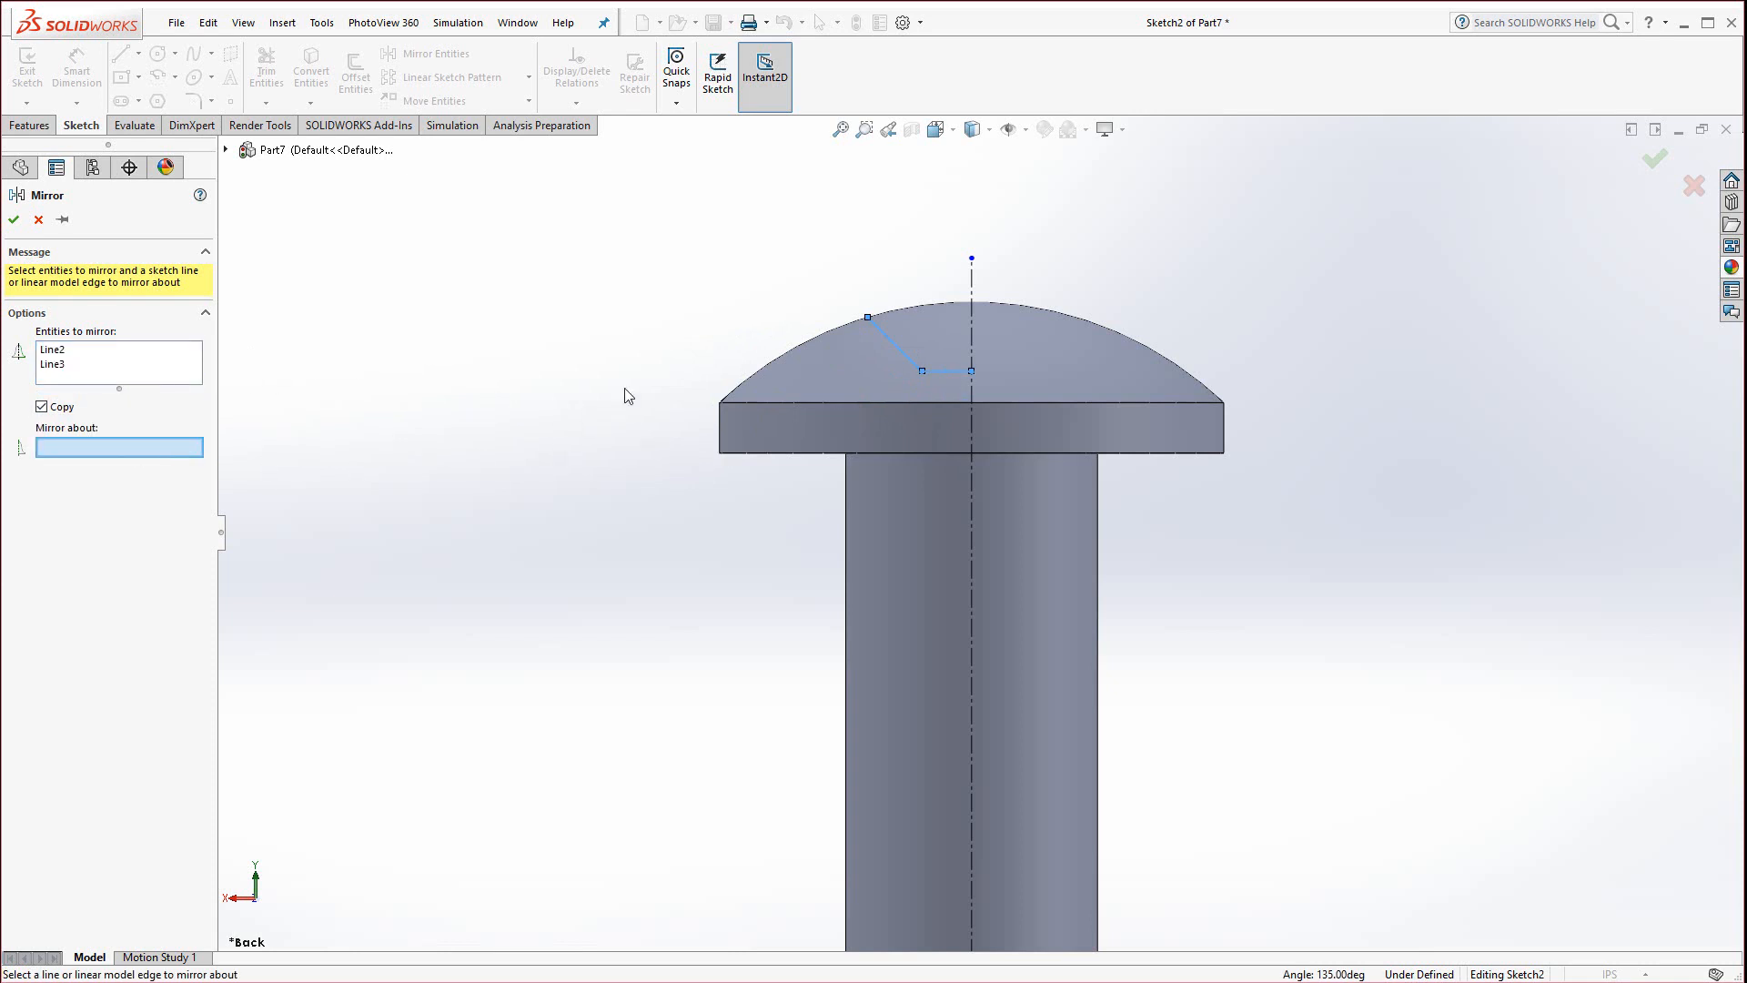
left_click(971, 337)
right_click(971, 337)
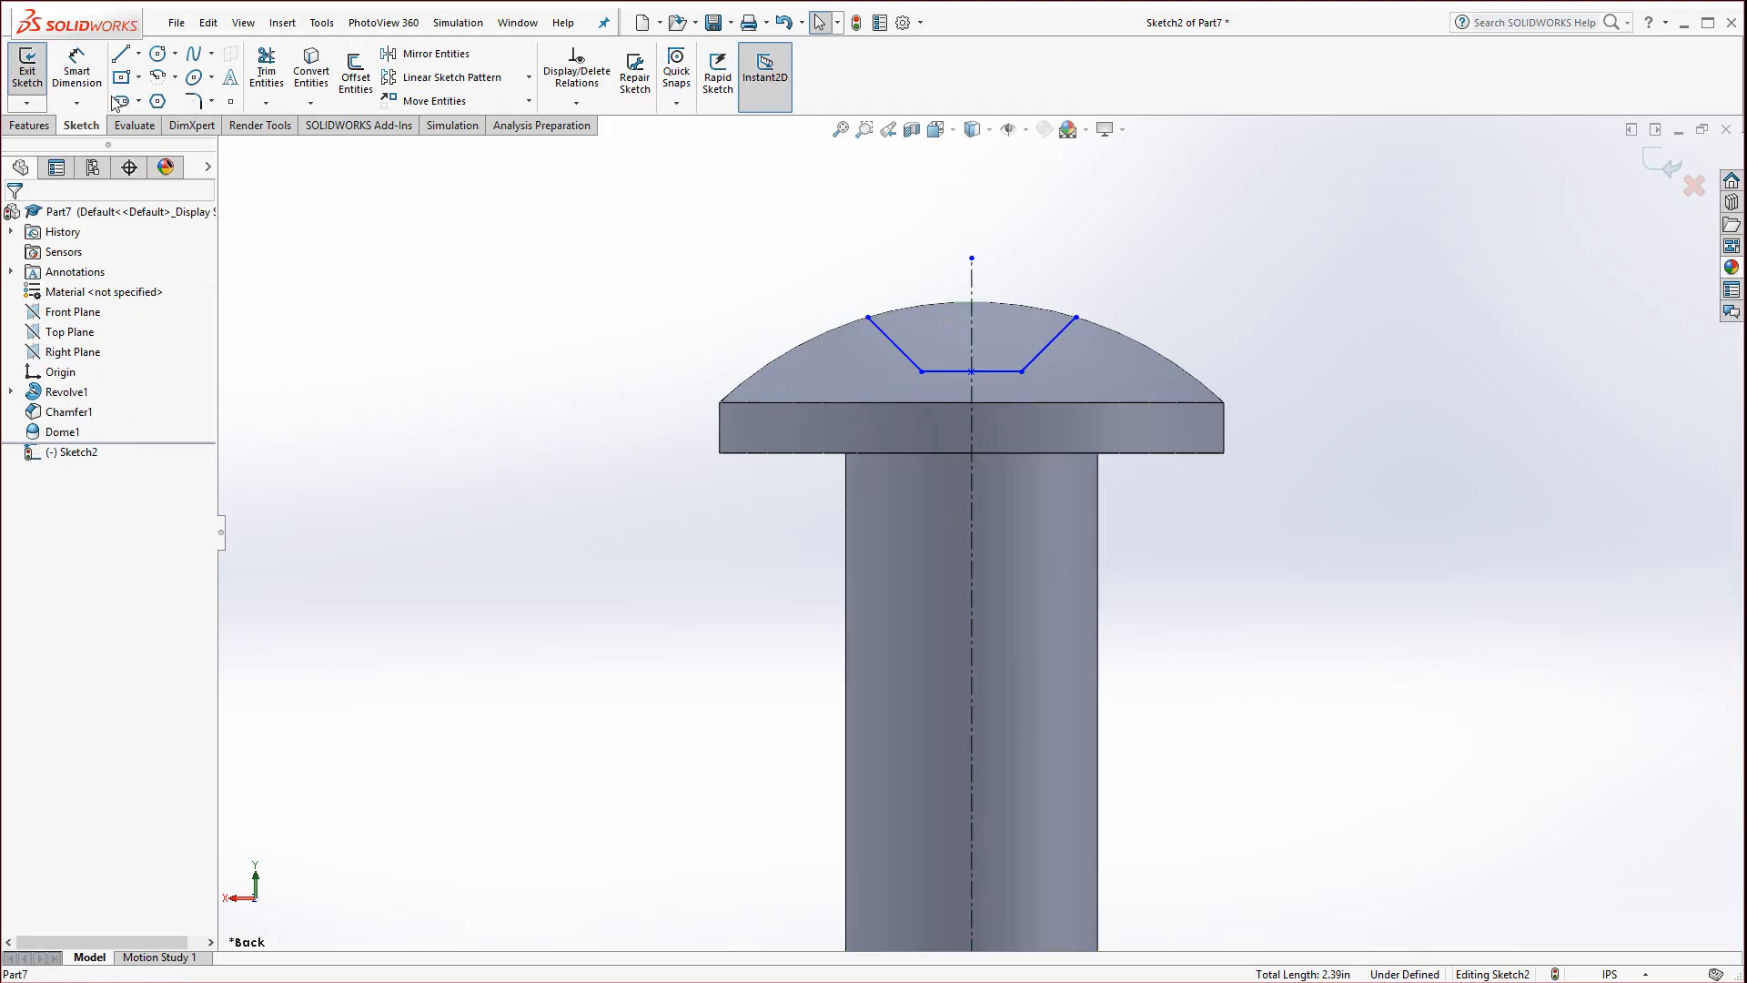
Dimension the slot's bottom line to .1 in, checking the width in the LAB 2 drawing
left_click(80, 73)
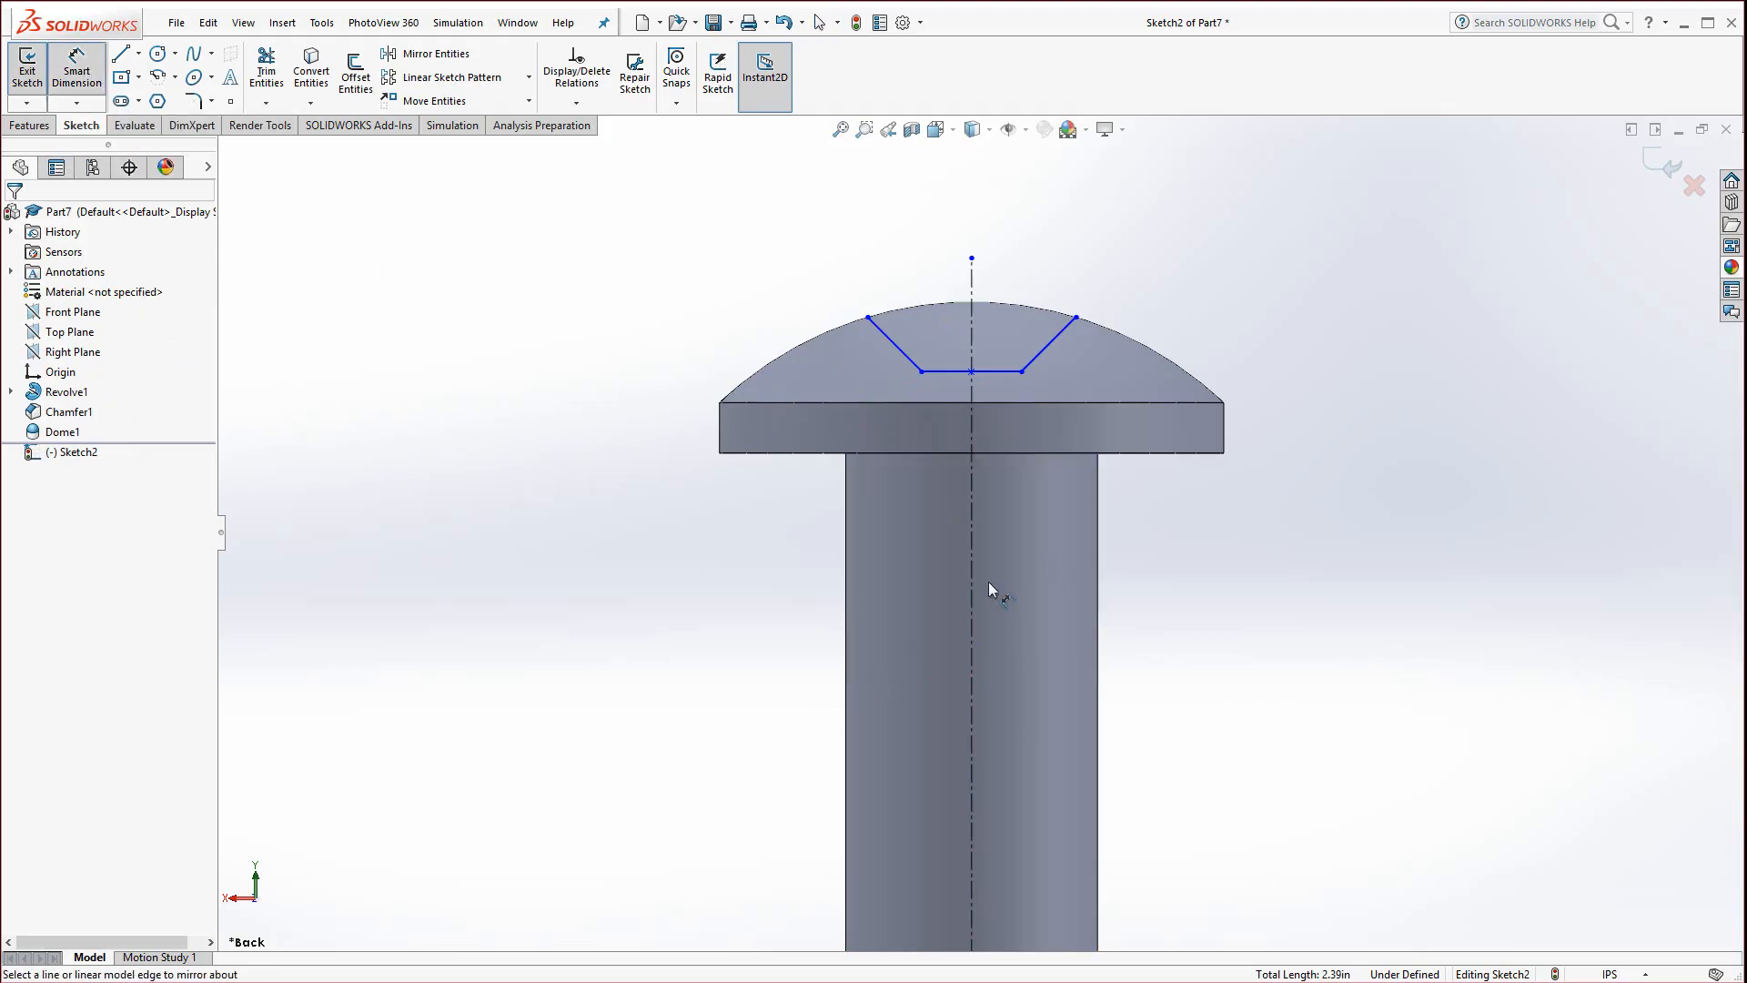
left_click(989, 373)
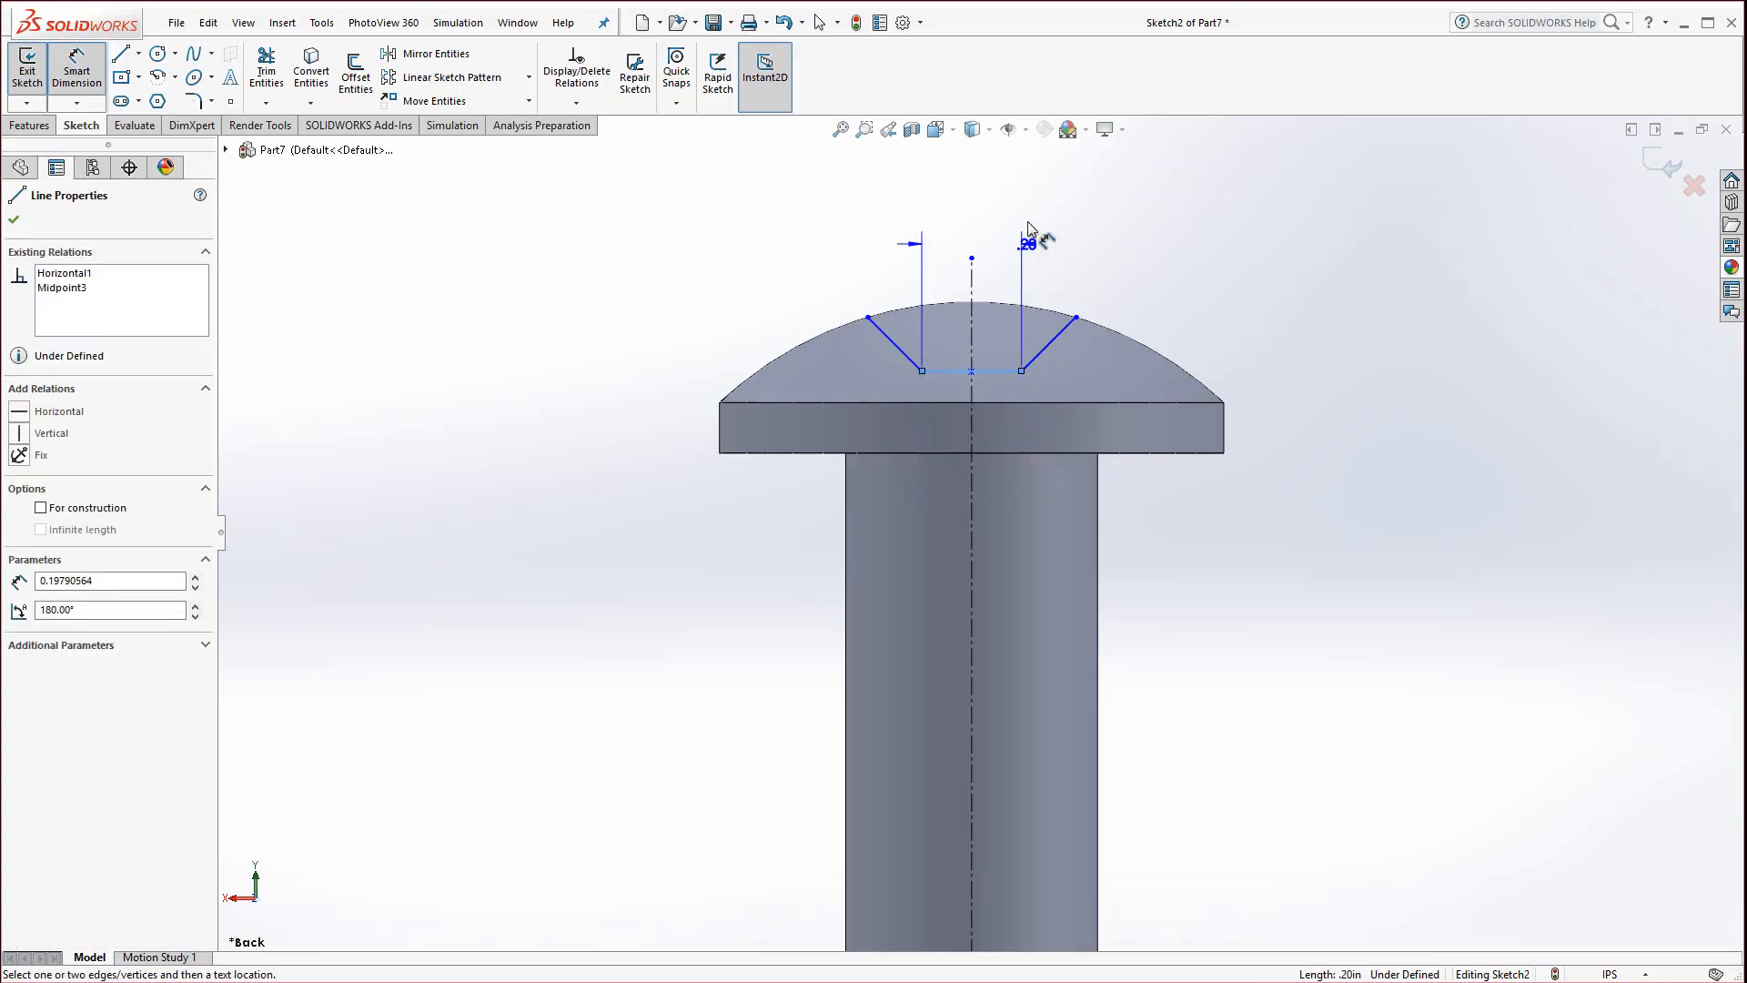
left_click(1047, 207)
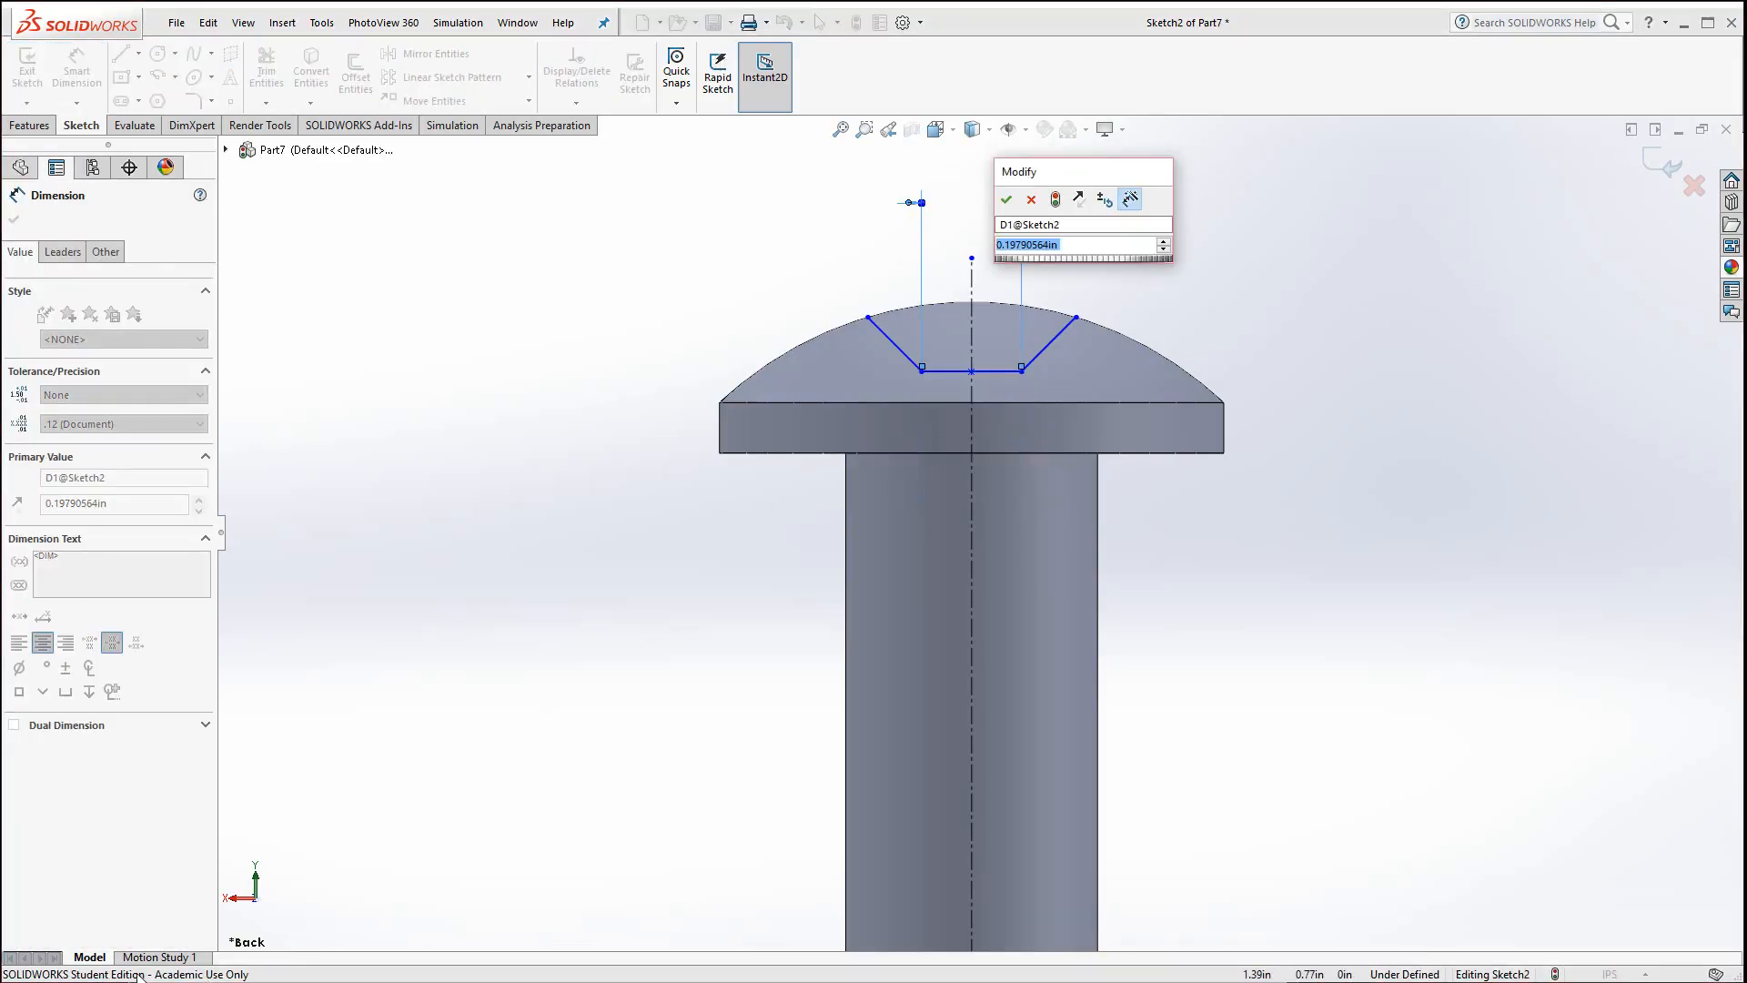
key("alt+Tab")
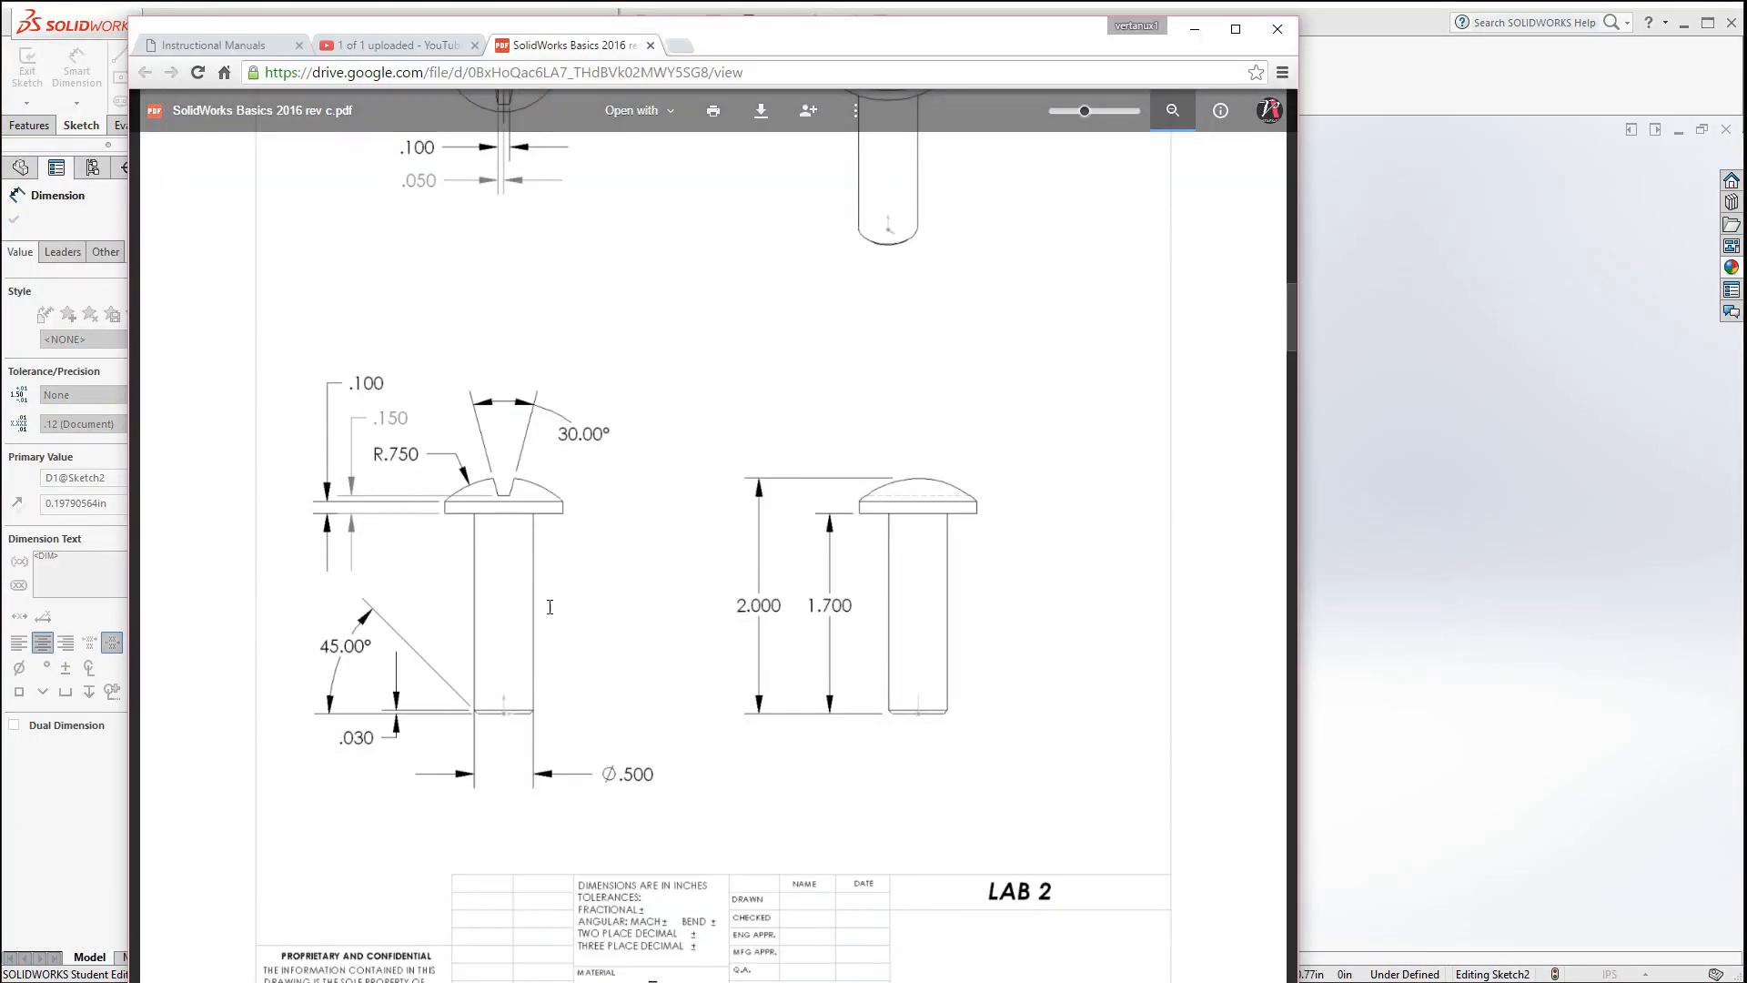
scroll(394, 439, "up", 3)
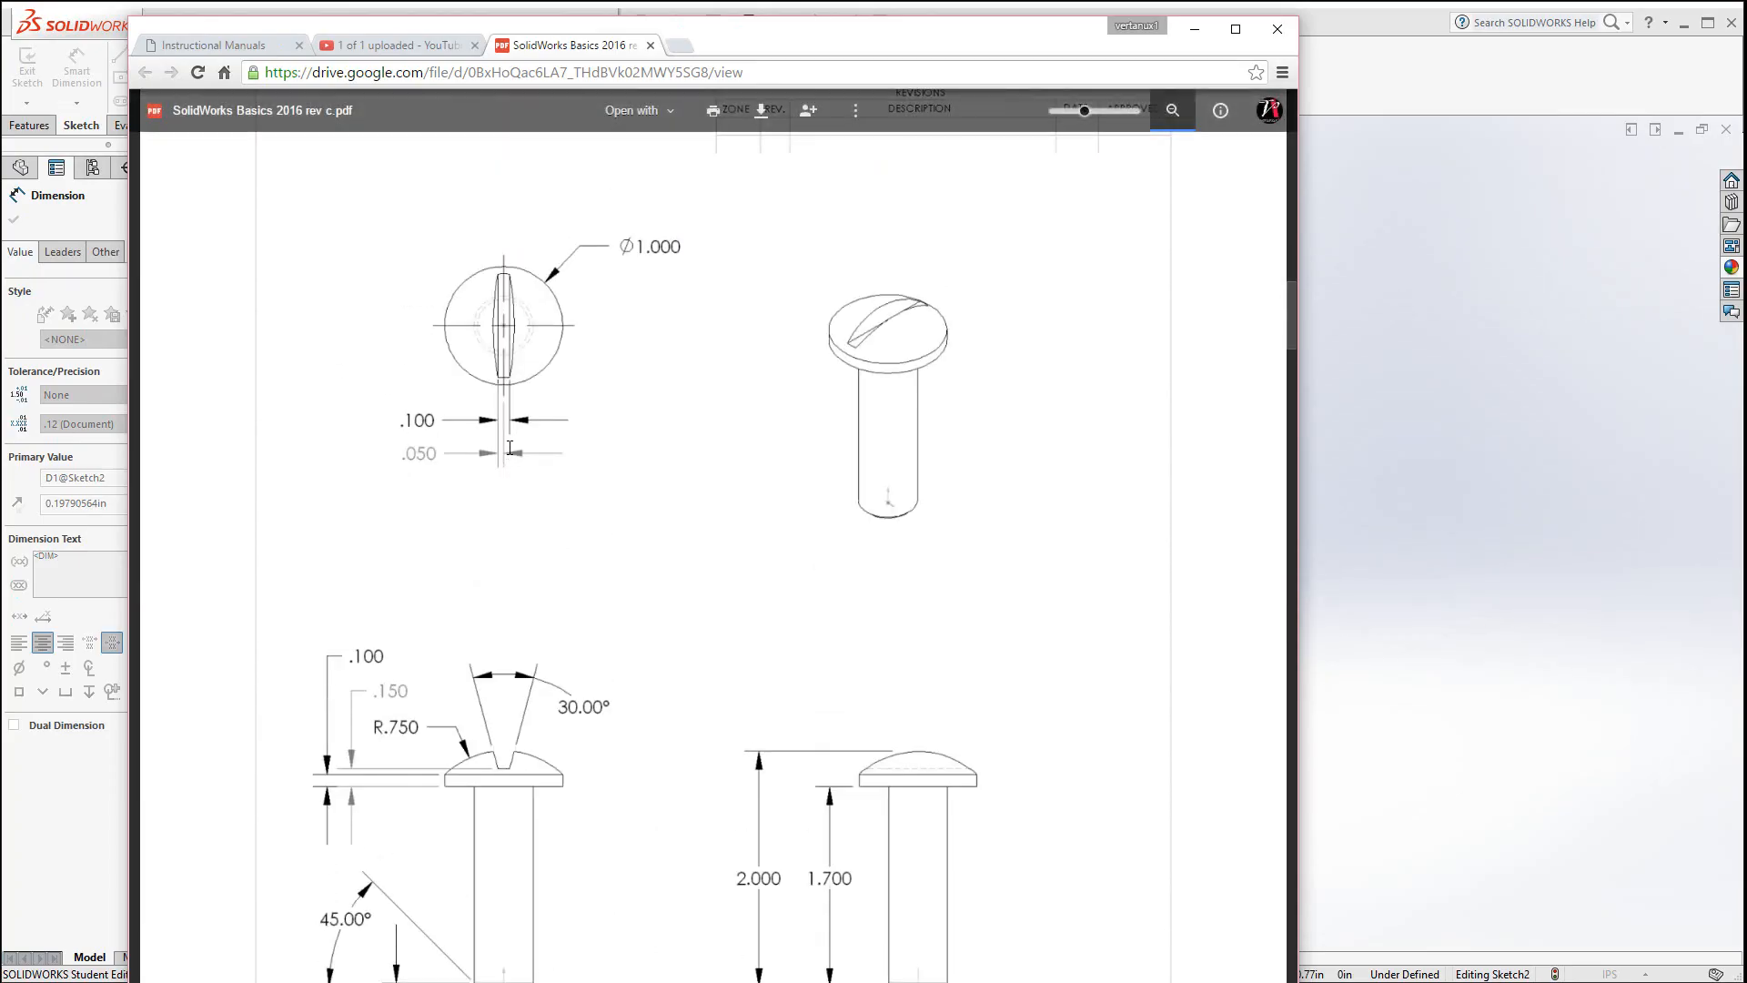
left_click(37, 882)
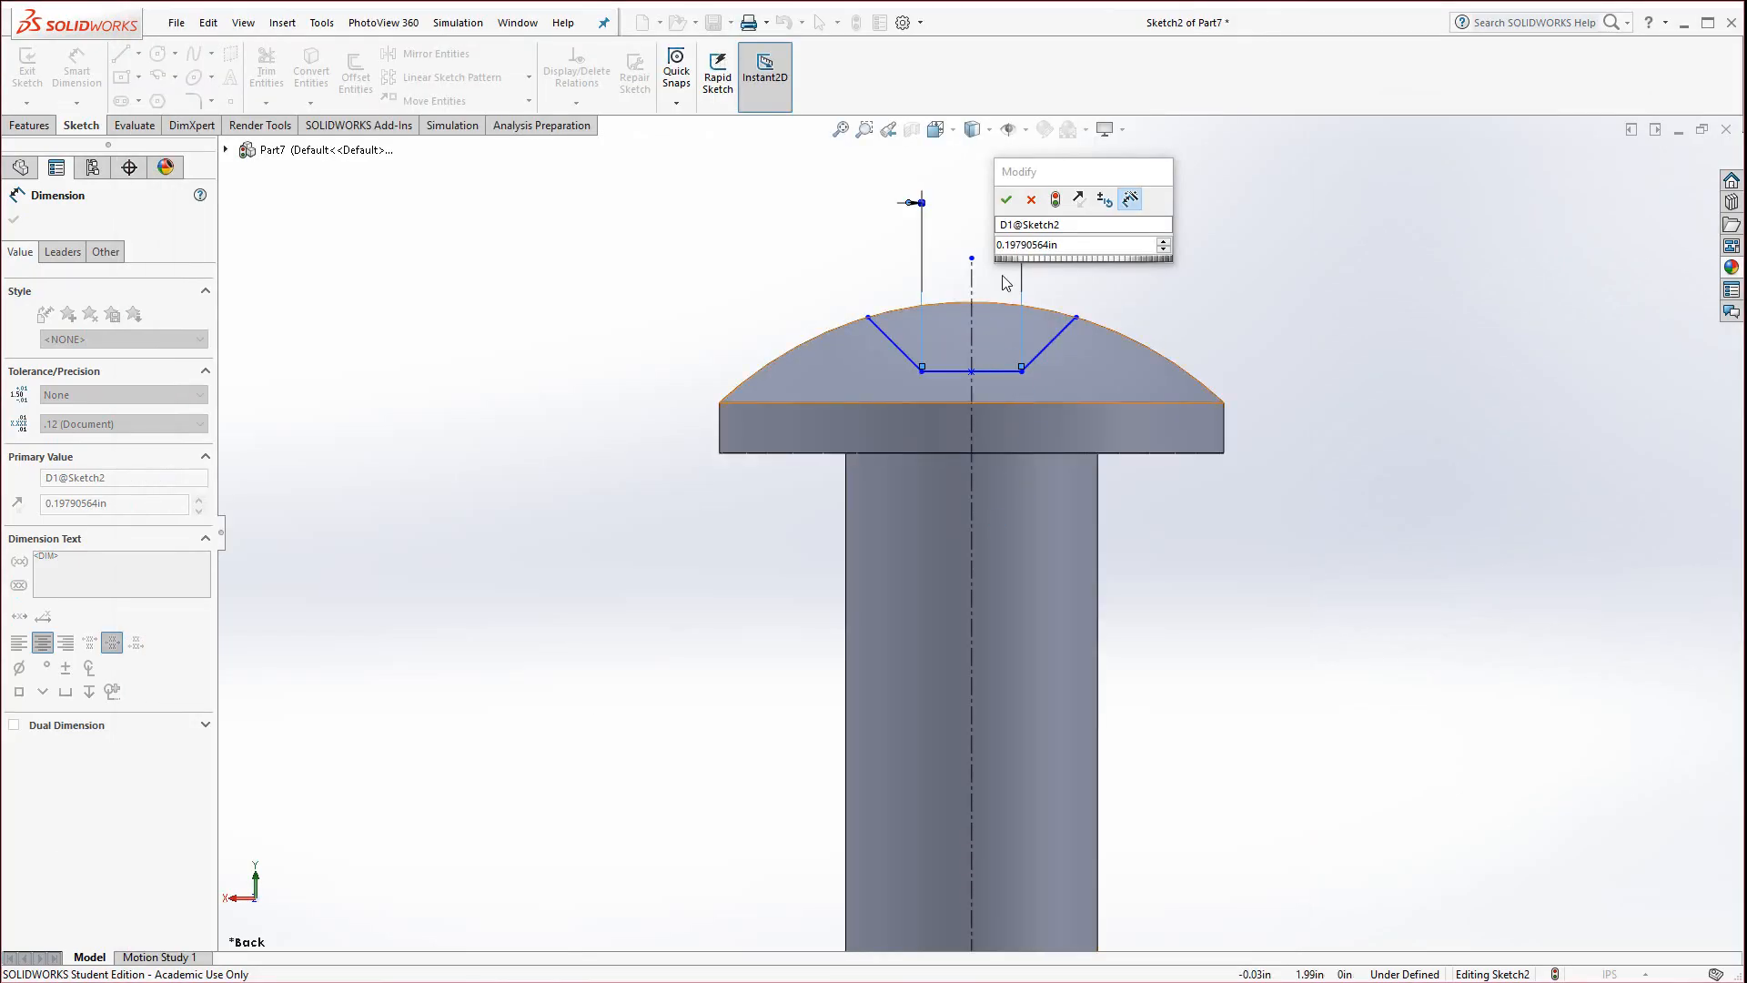
double_click(1035, 244)
type(".1")
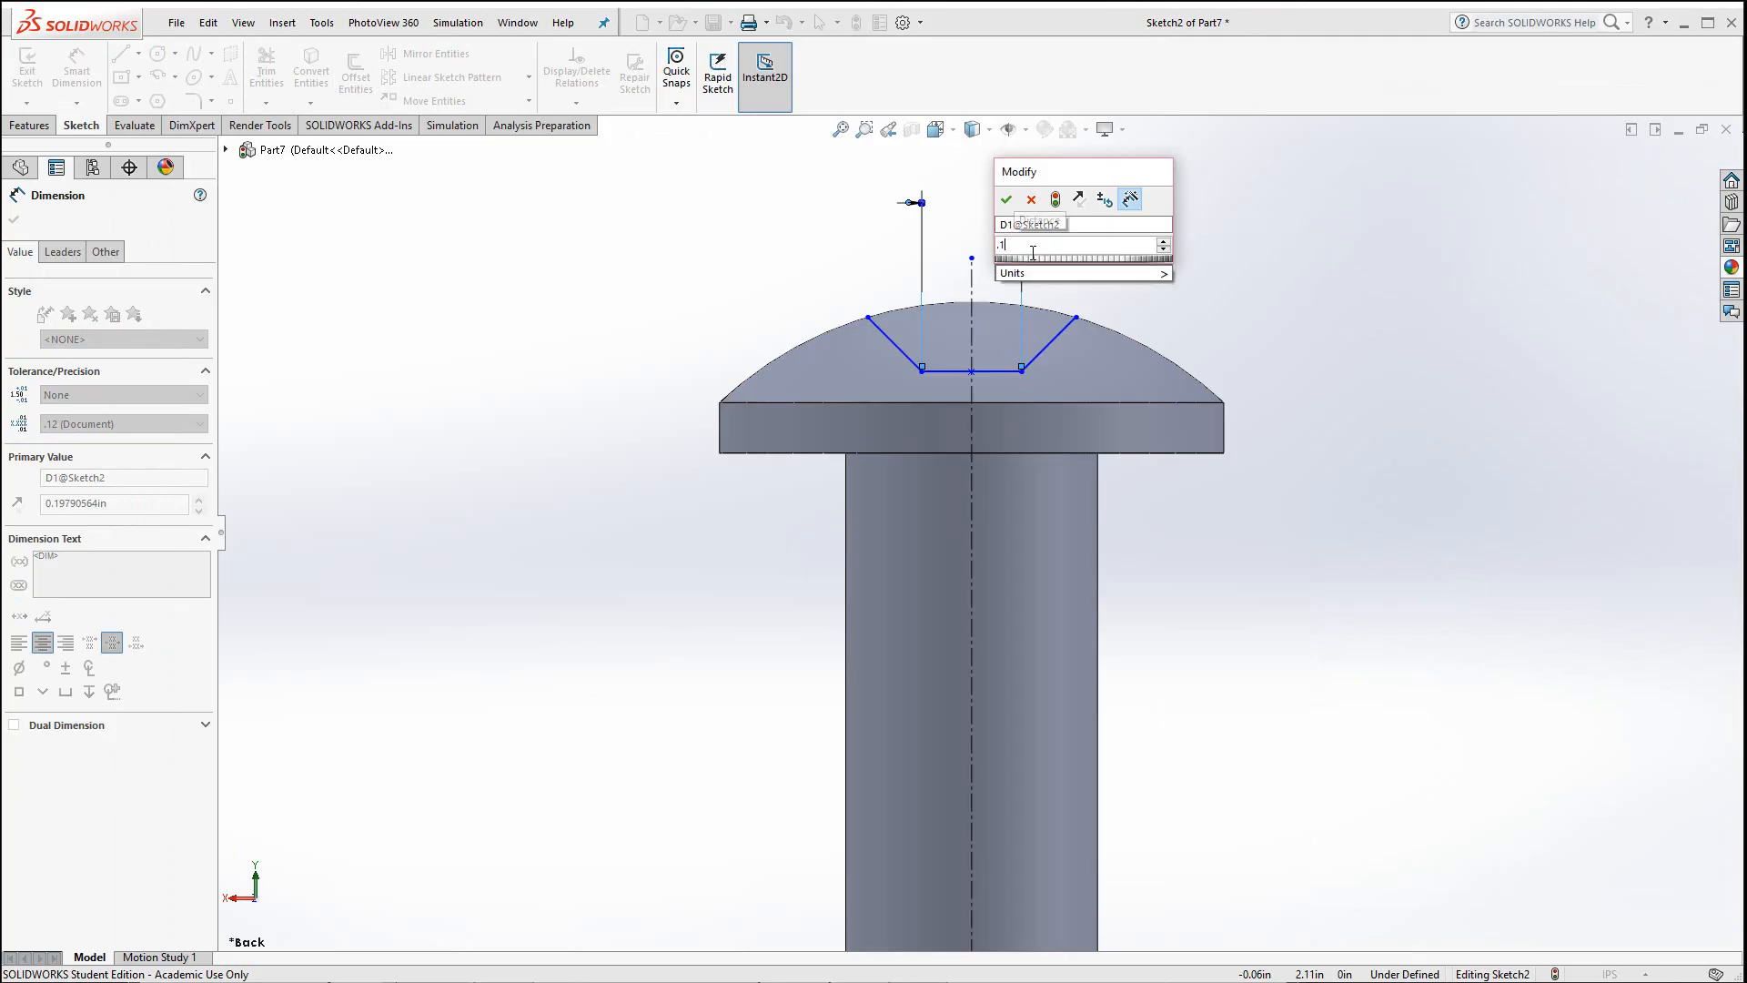
key("Return")
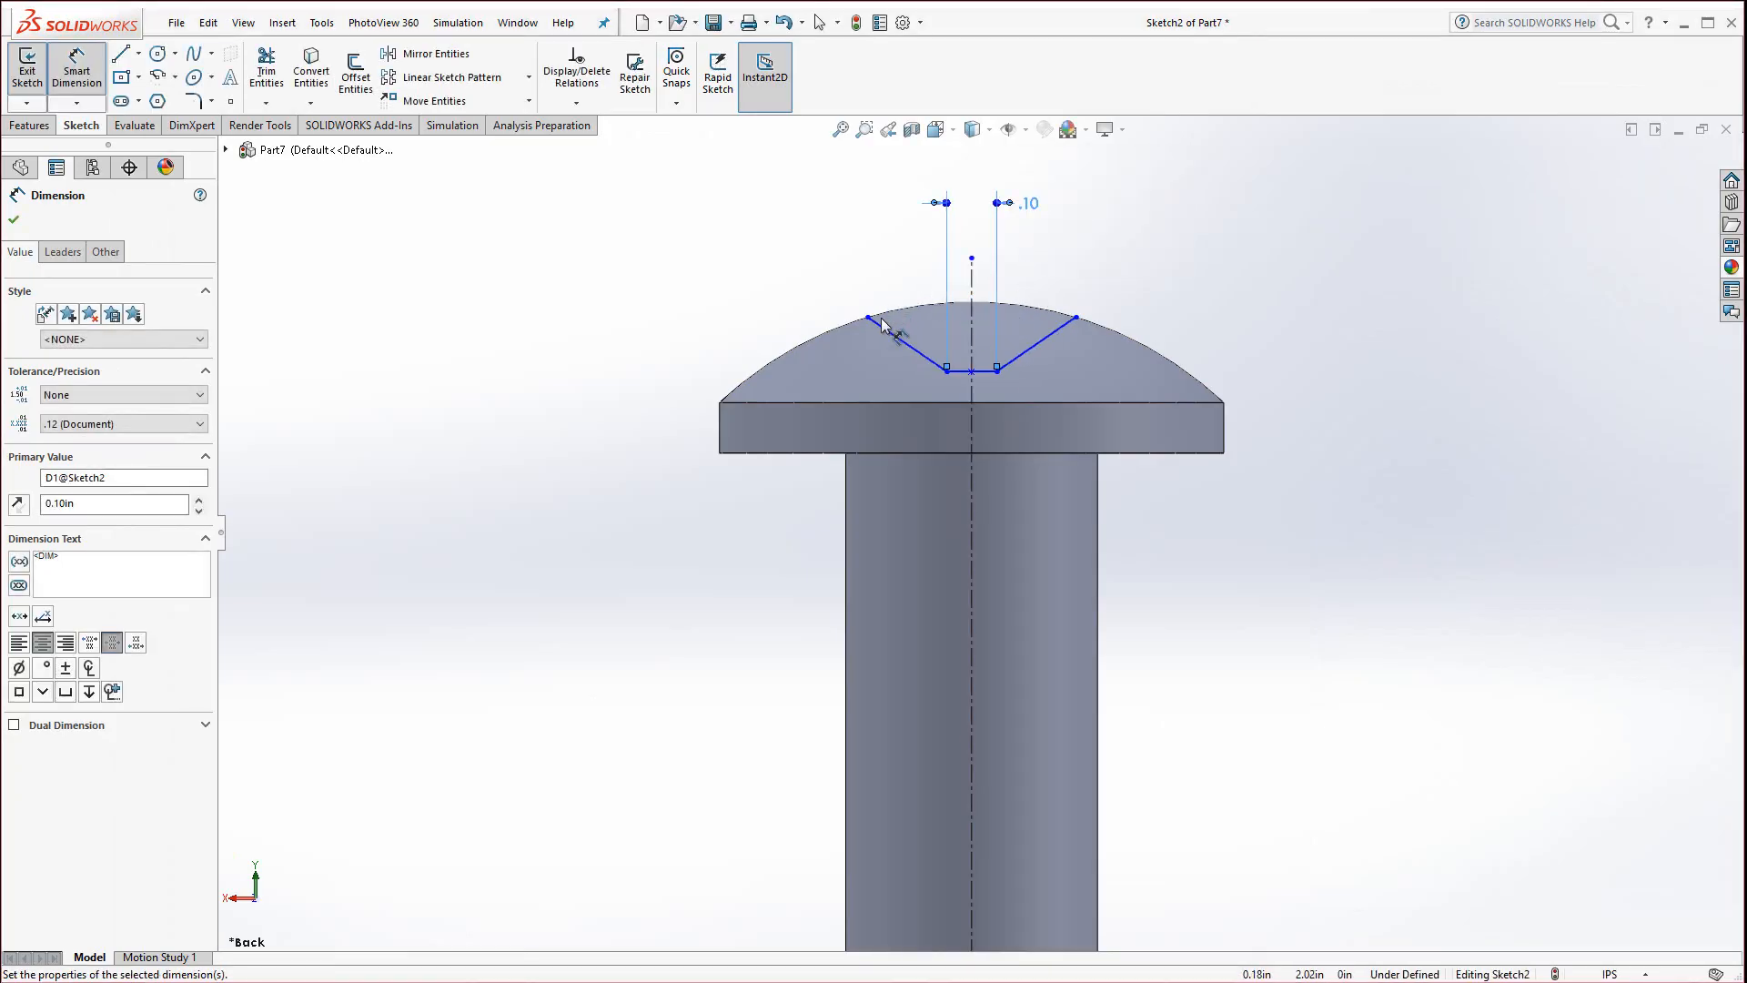
Dimension the angle between the slot's two sloped sides to 30 degrees
left_click(894, 342)
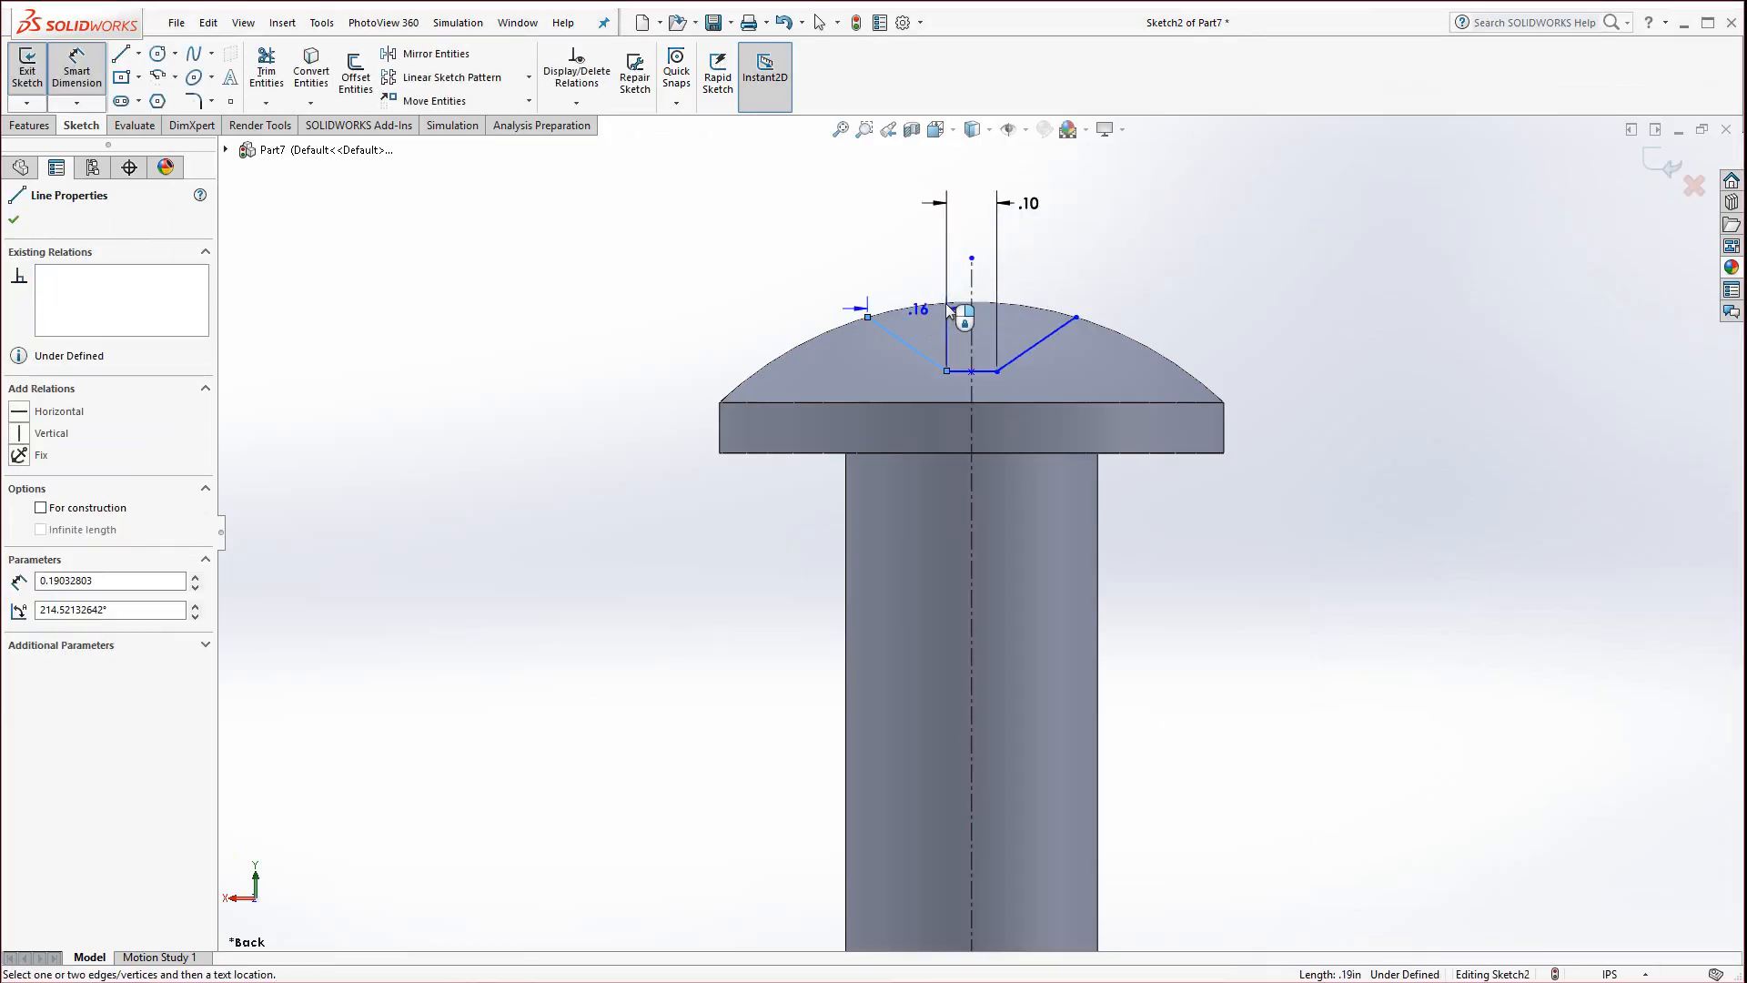
left_click(1053, 340)
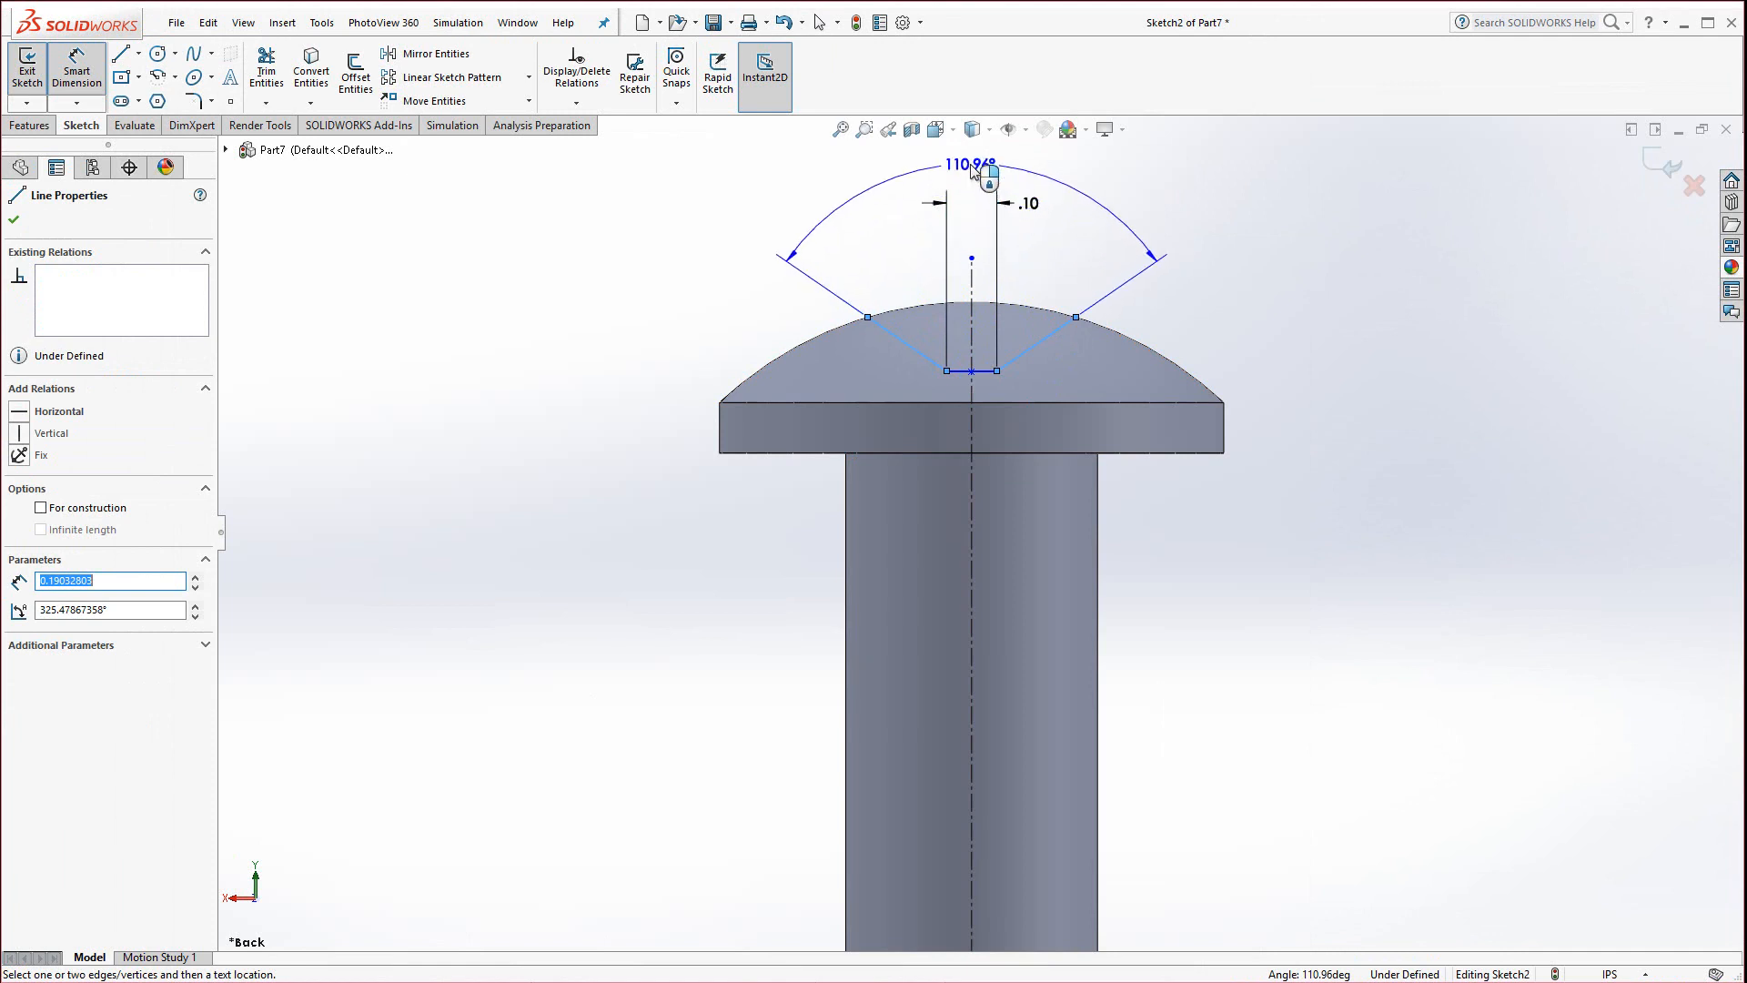
left_click(971, 170)
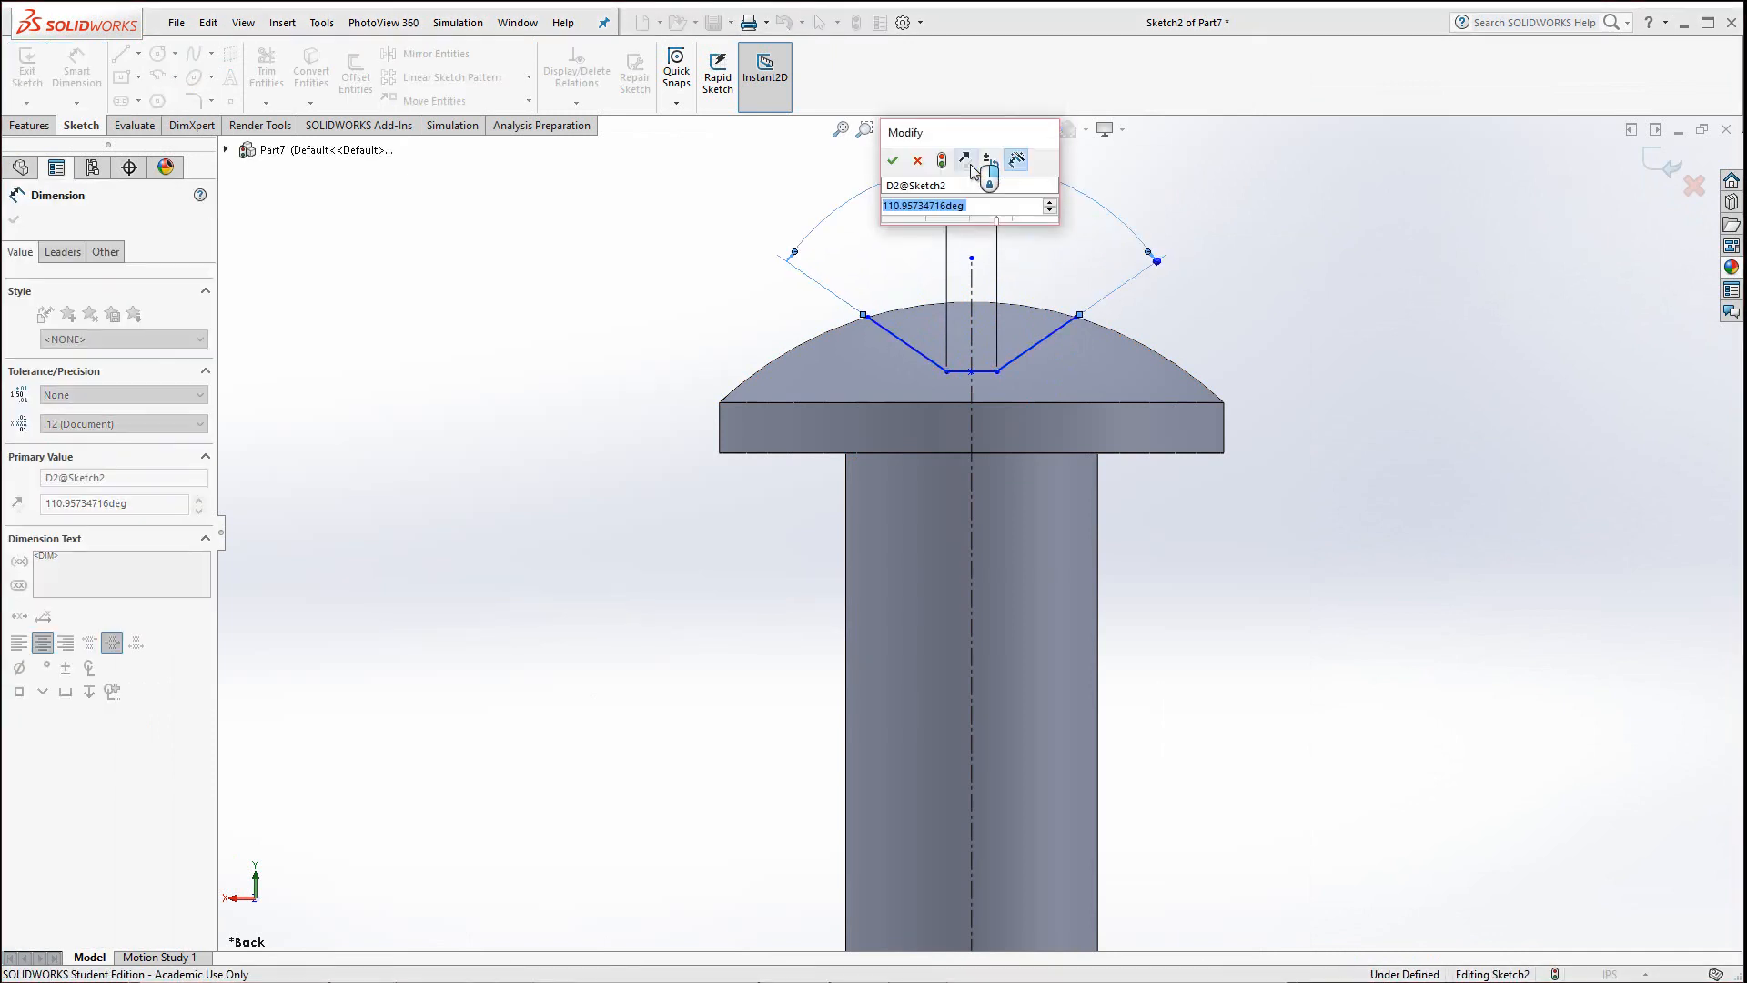
type("30")
key("Return")
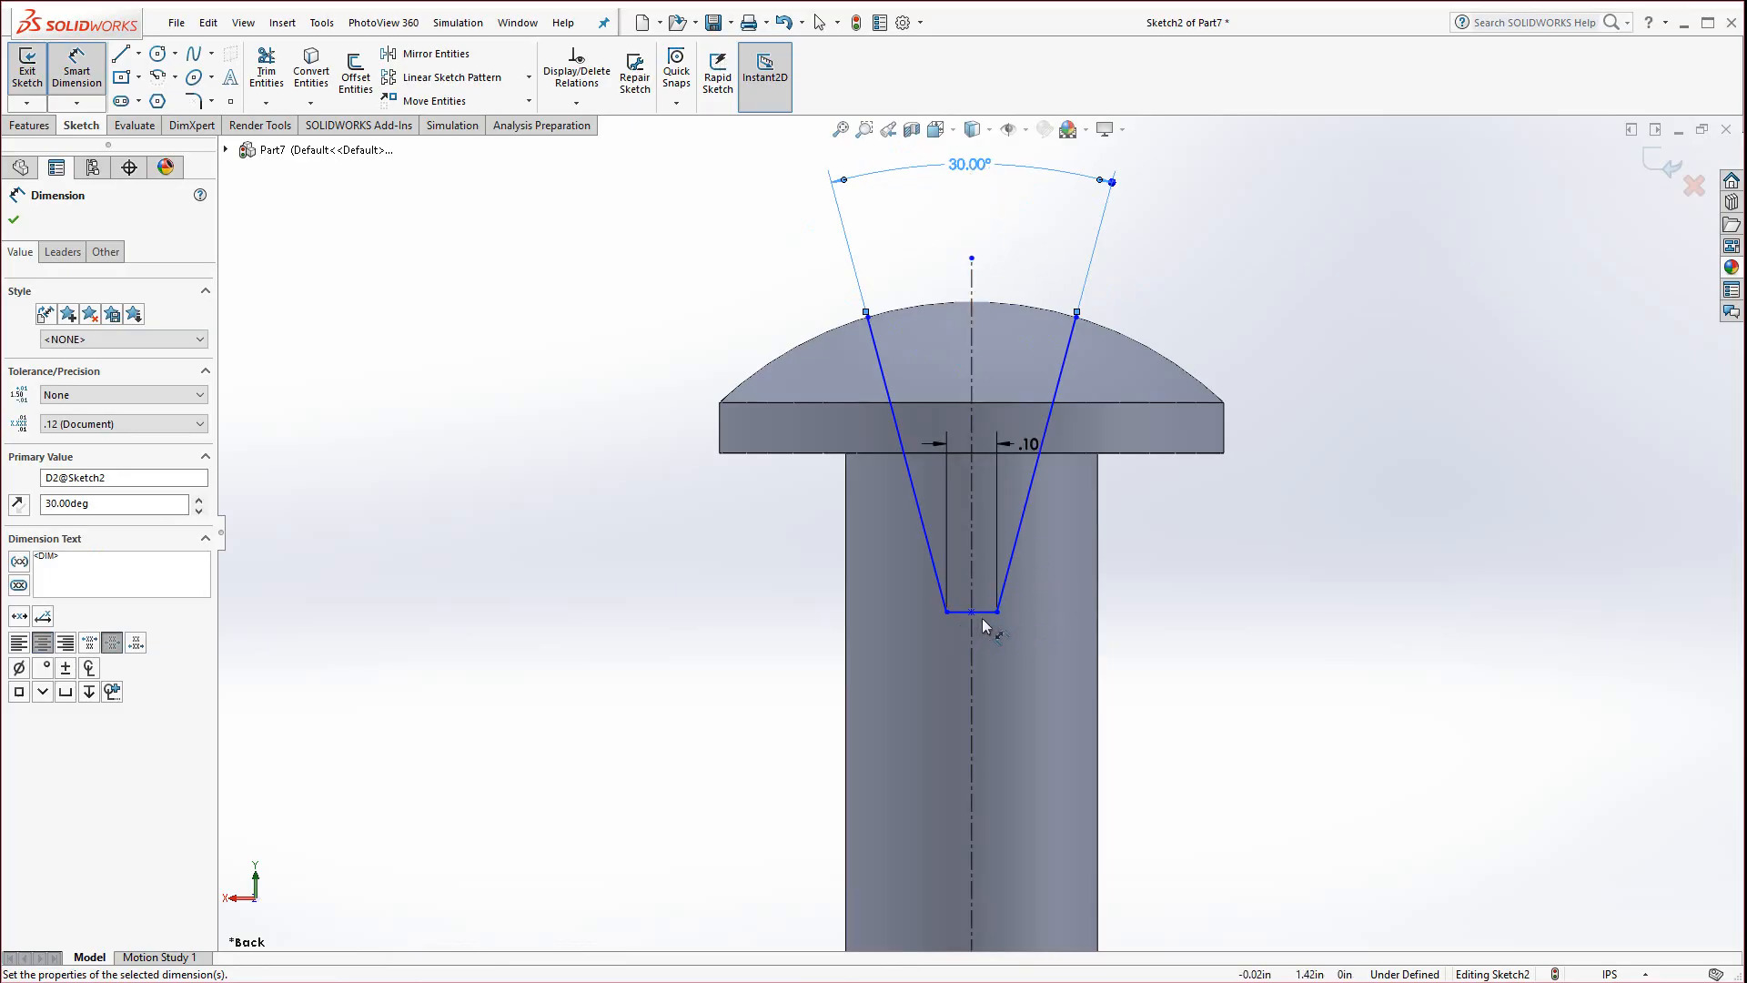
key("Escape")
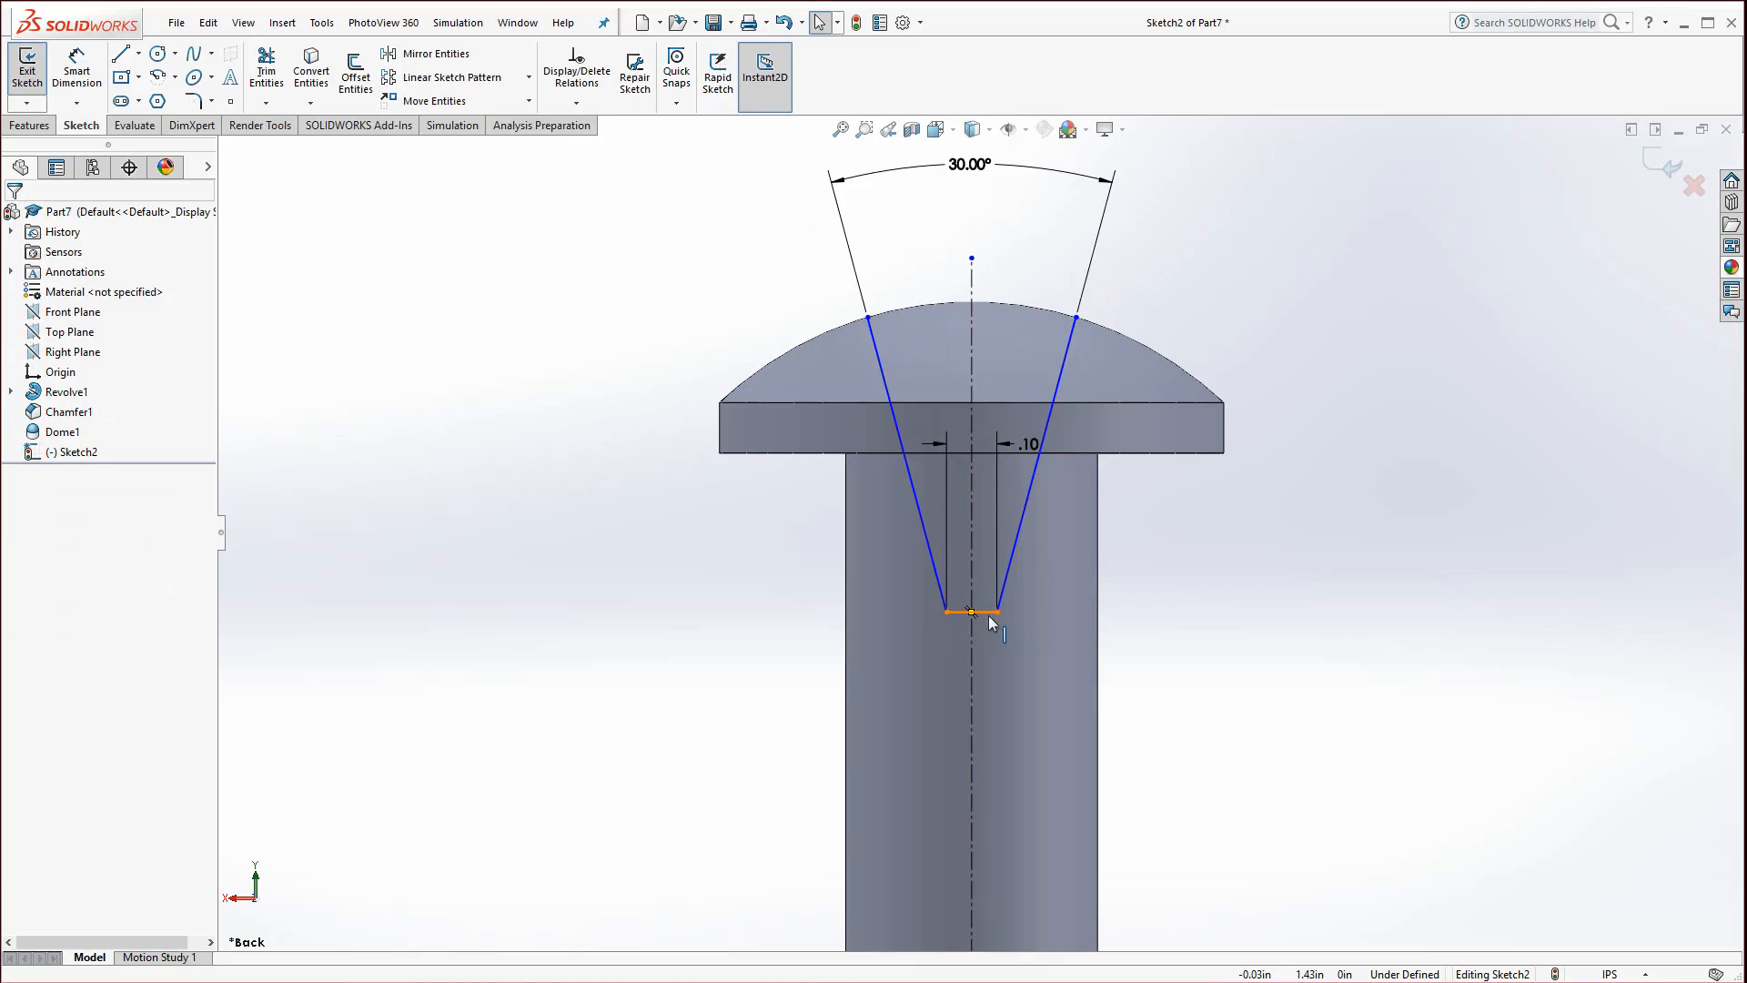
Move the slot's bottom line up into the head and dimension it .15 in above the head's underside
left_click_drag(991, 622, 986, 377)
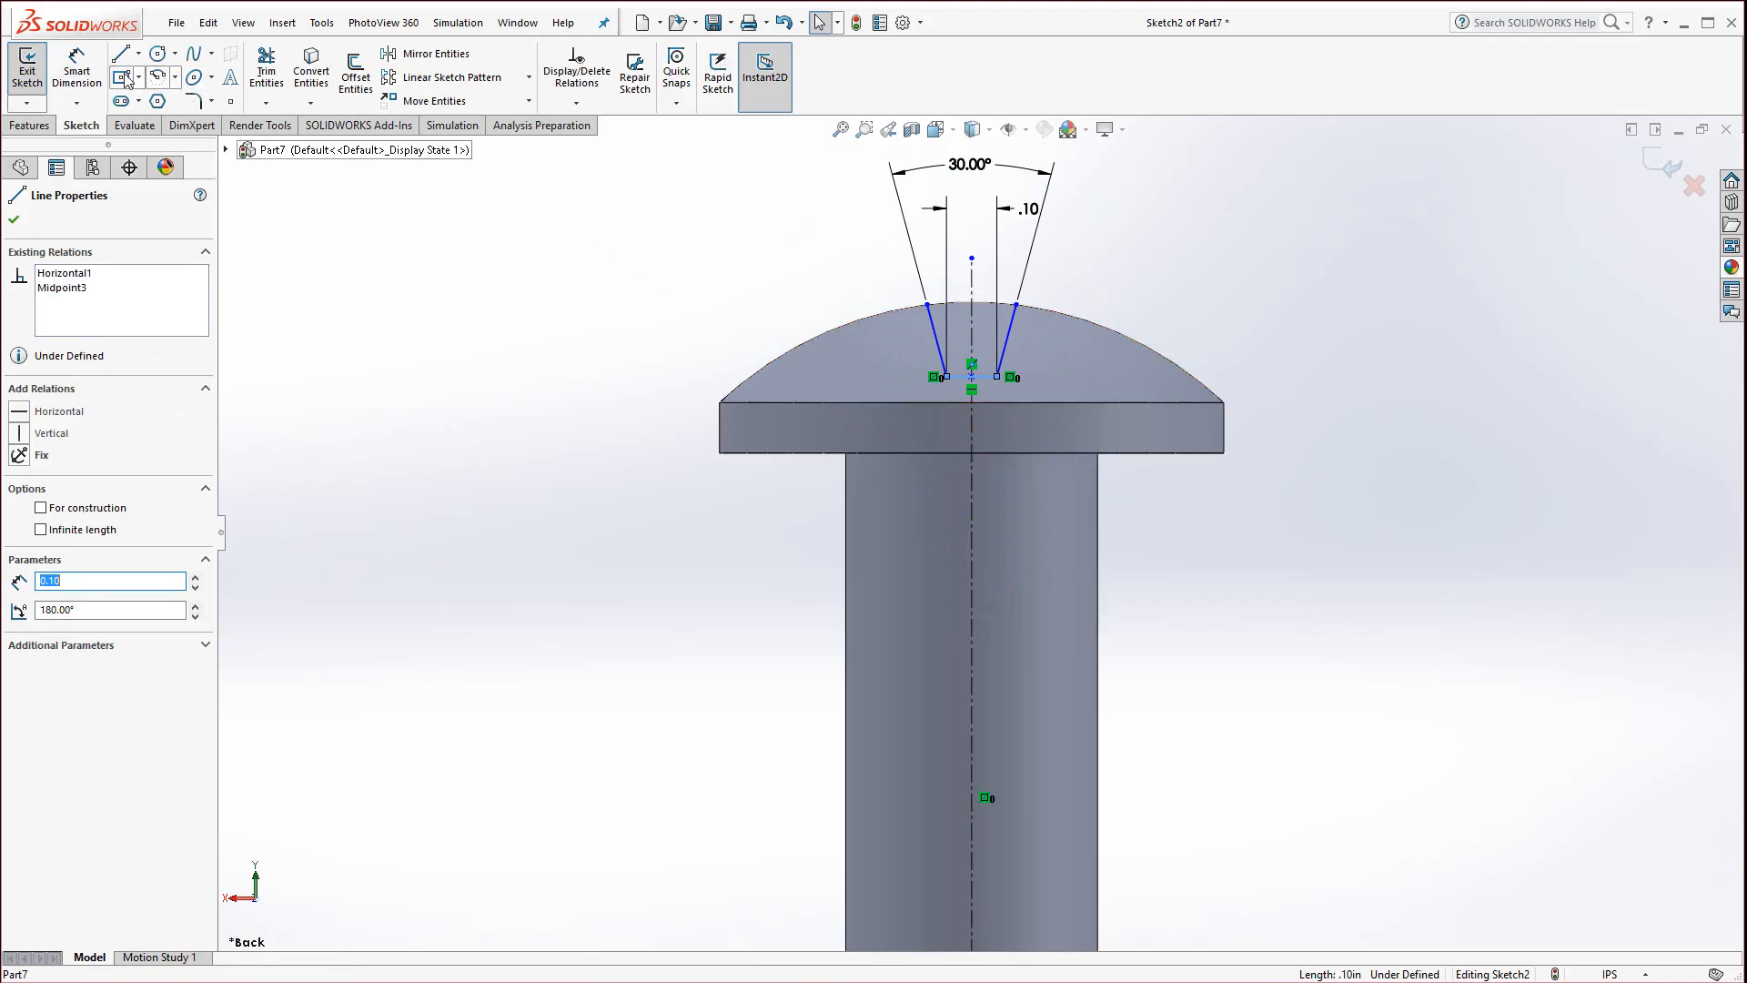
left_click(76, 71)
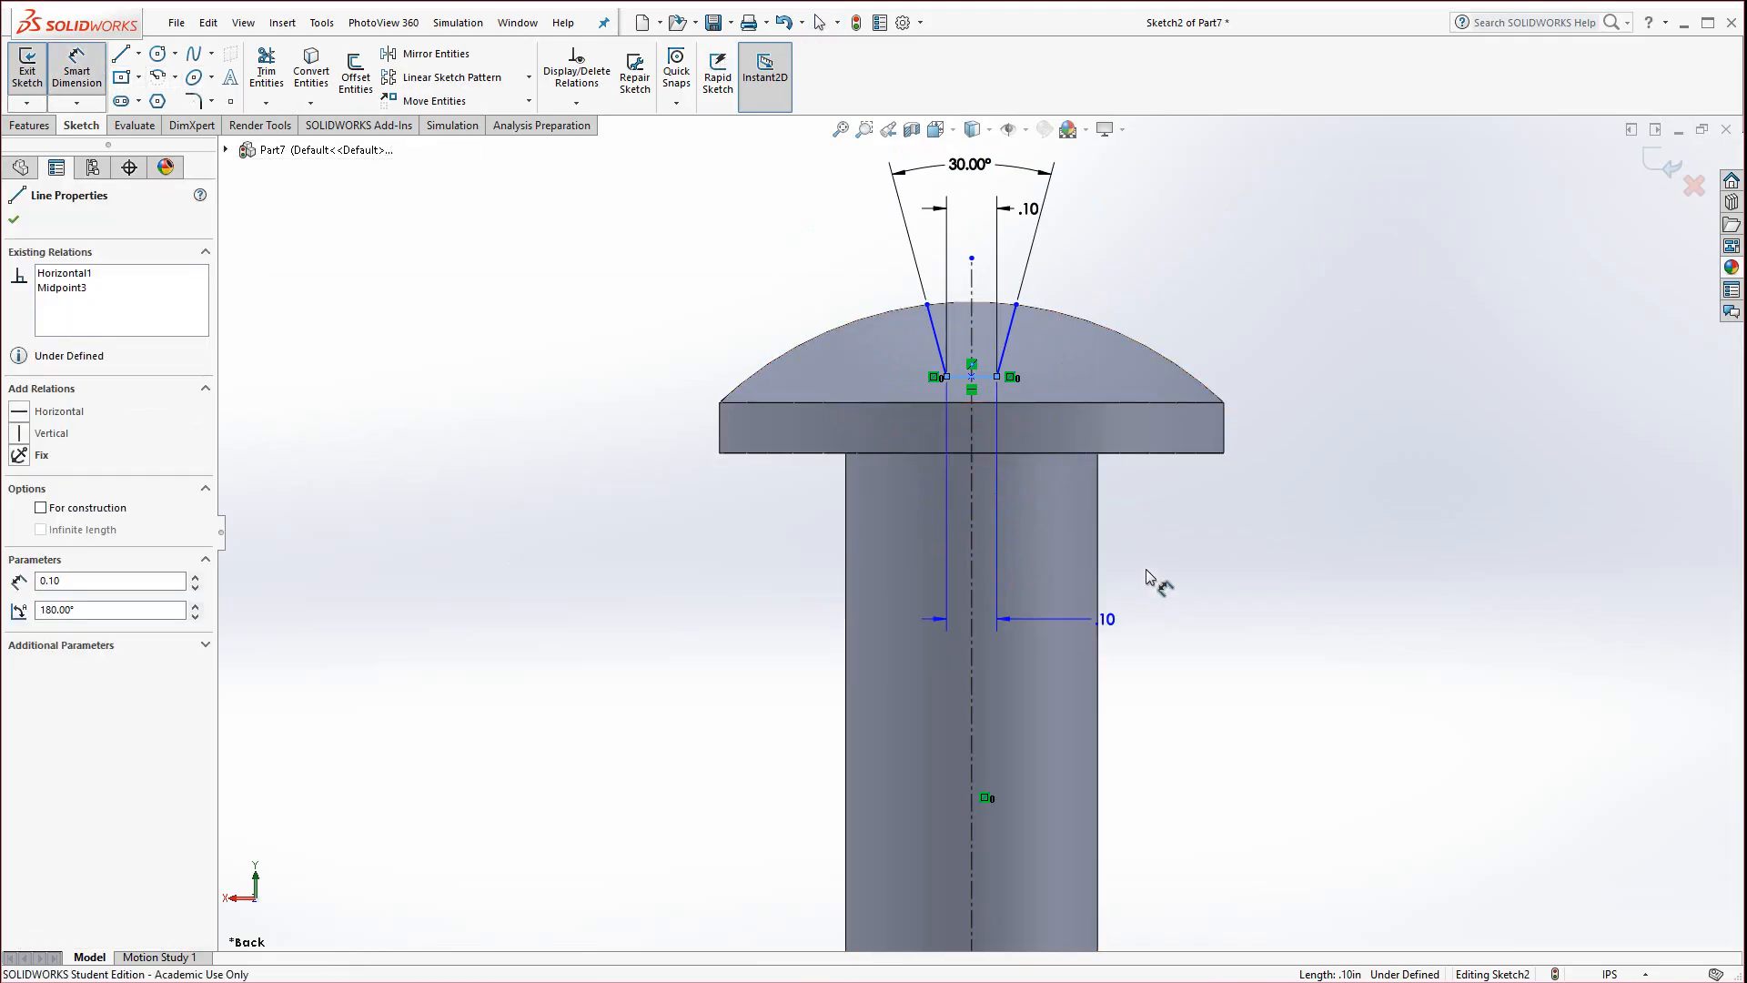
left_click(1150, 454)
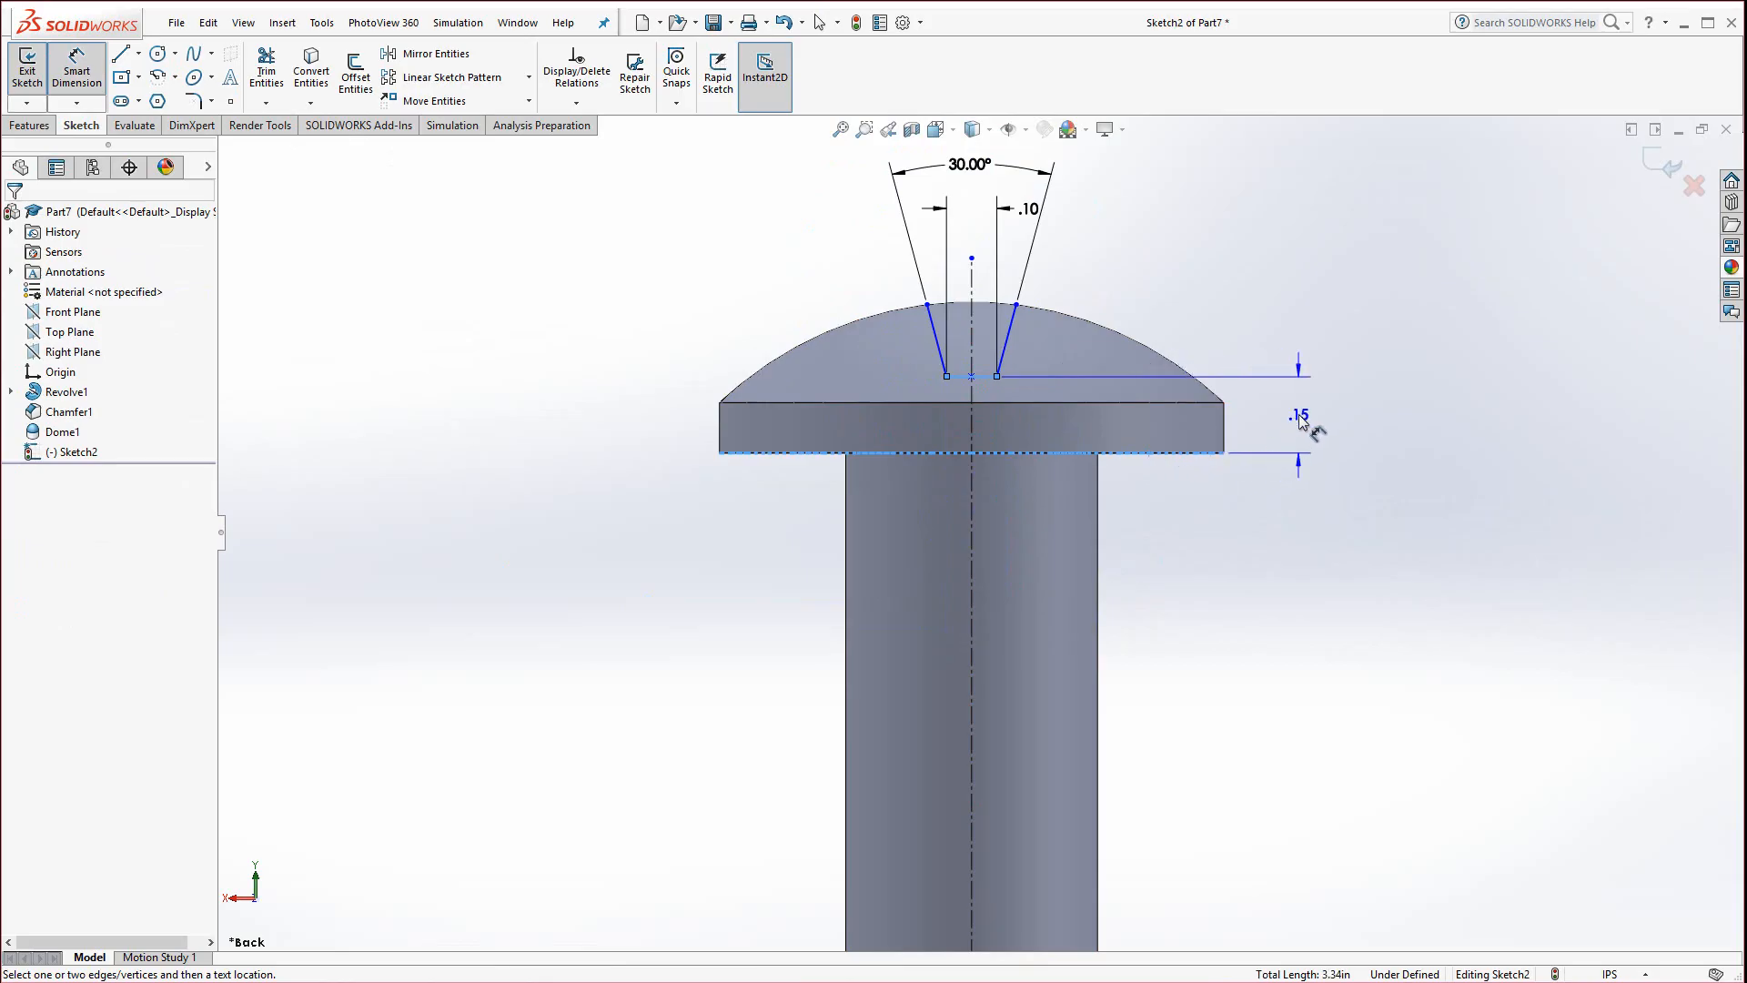
left_click(1301, 417)
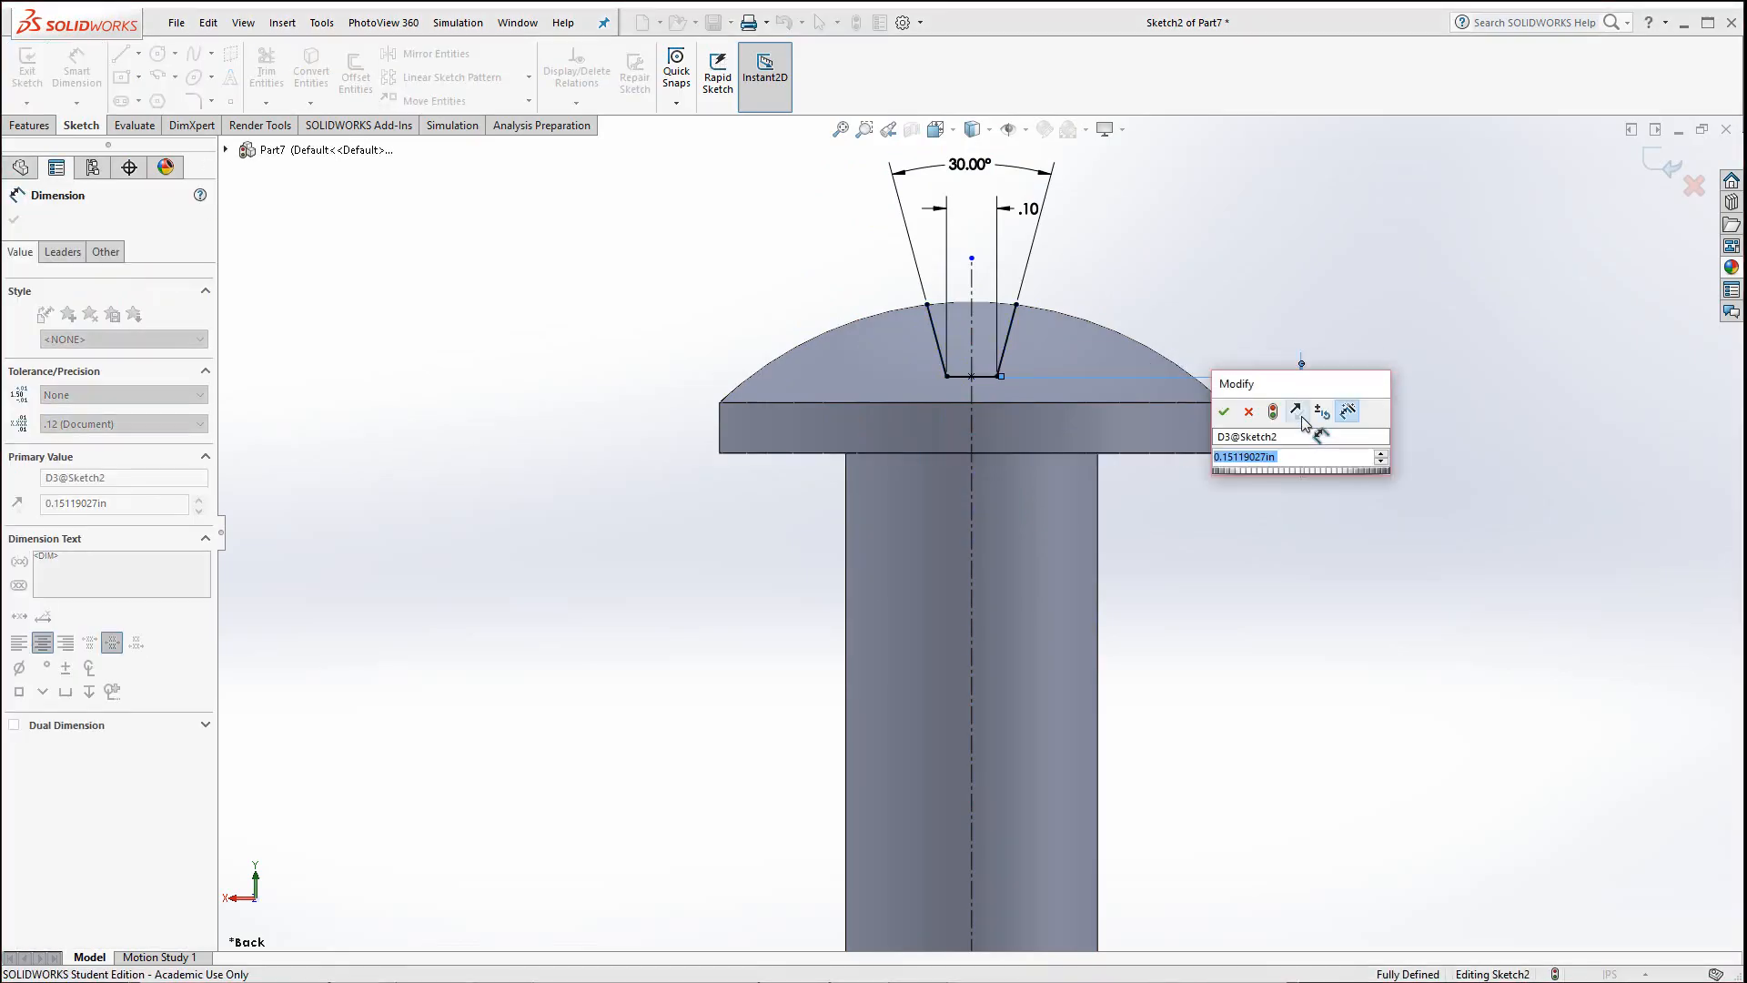
type(".15")
key("Return")
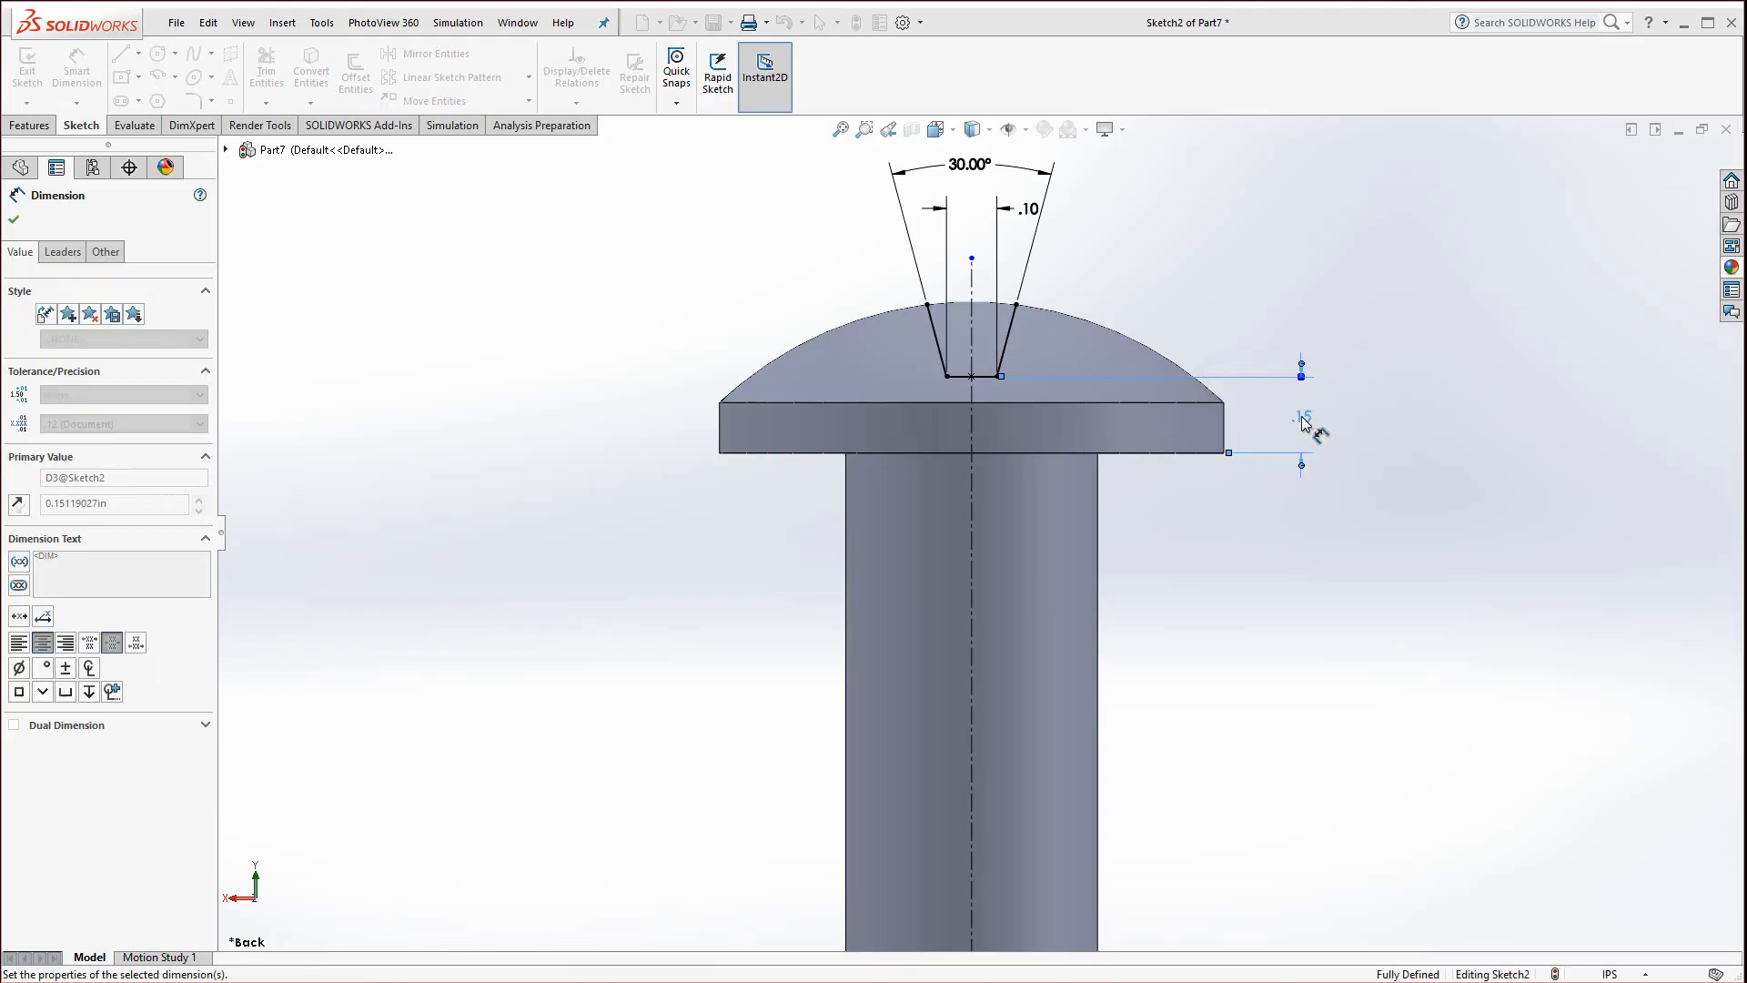
key("Escape")
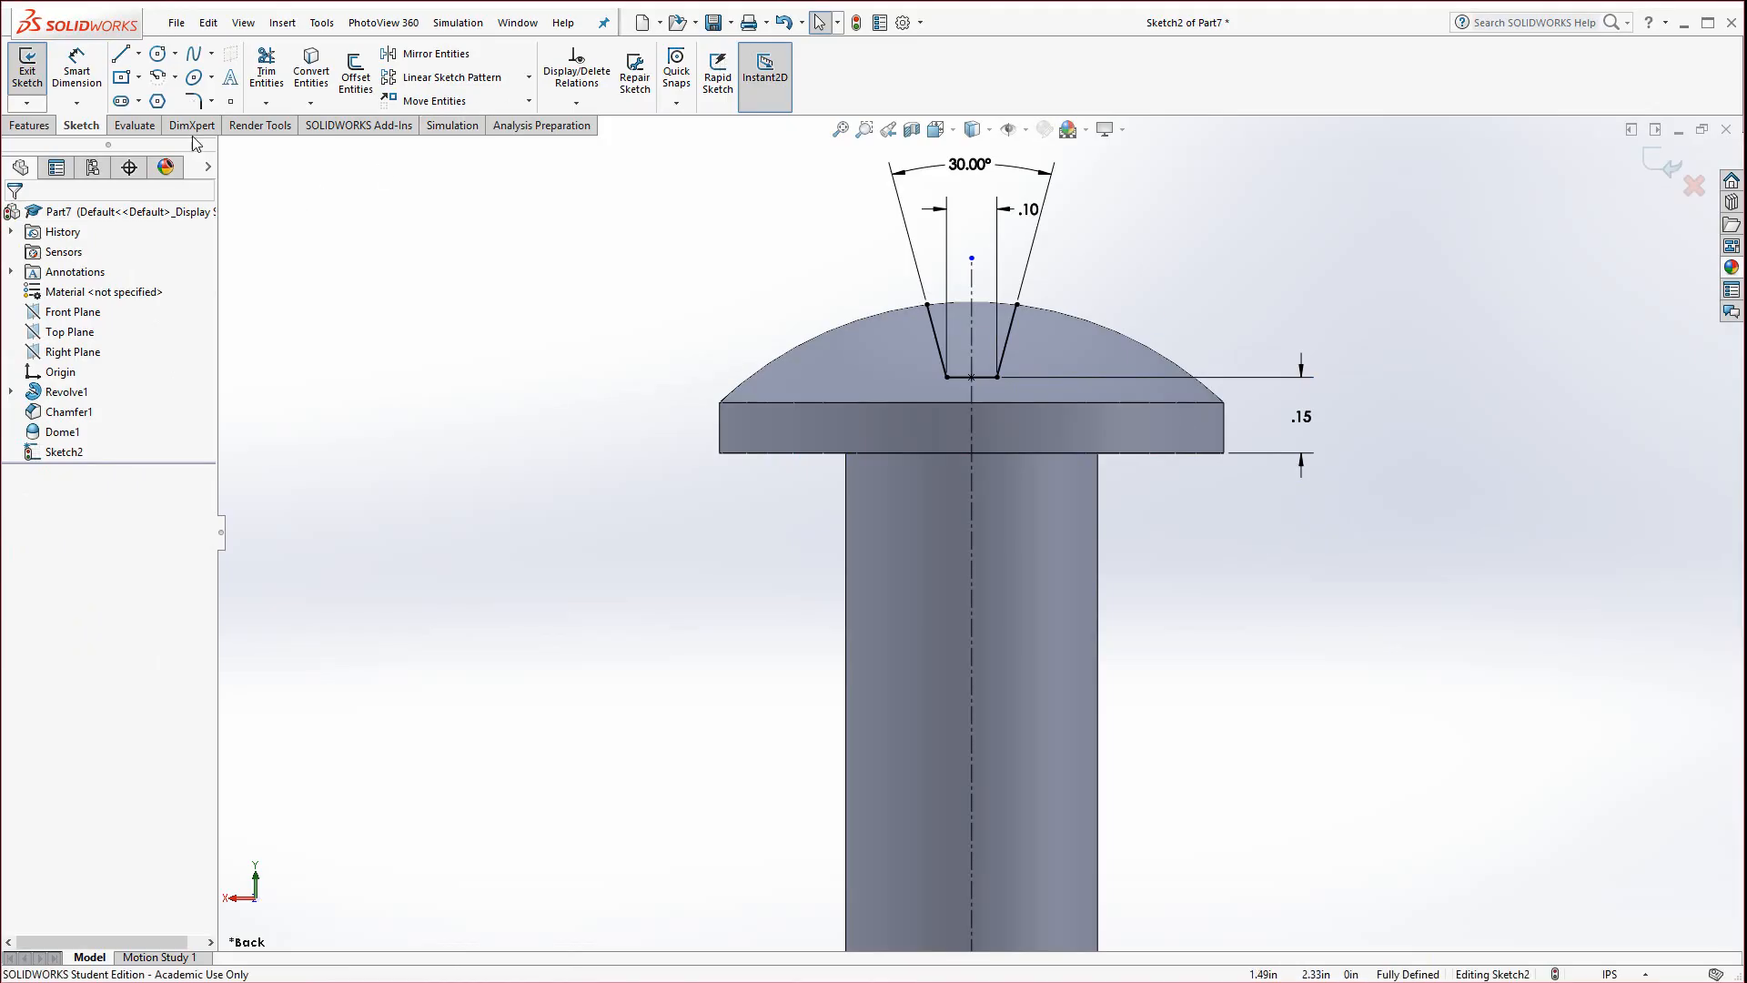
Try to cut the slot profile with a Blind 0.10 in Extruded Cut and the cut side flipped
left_click(30, 126)
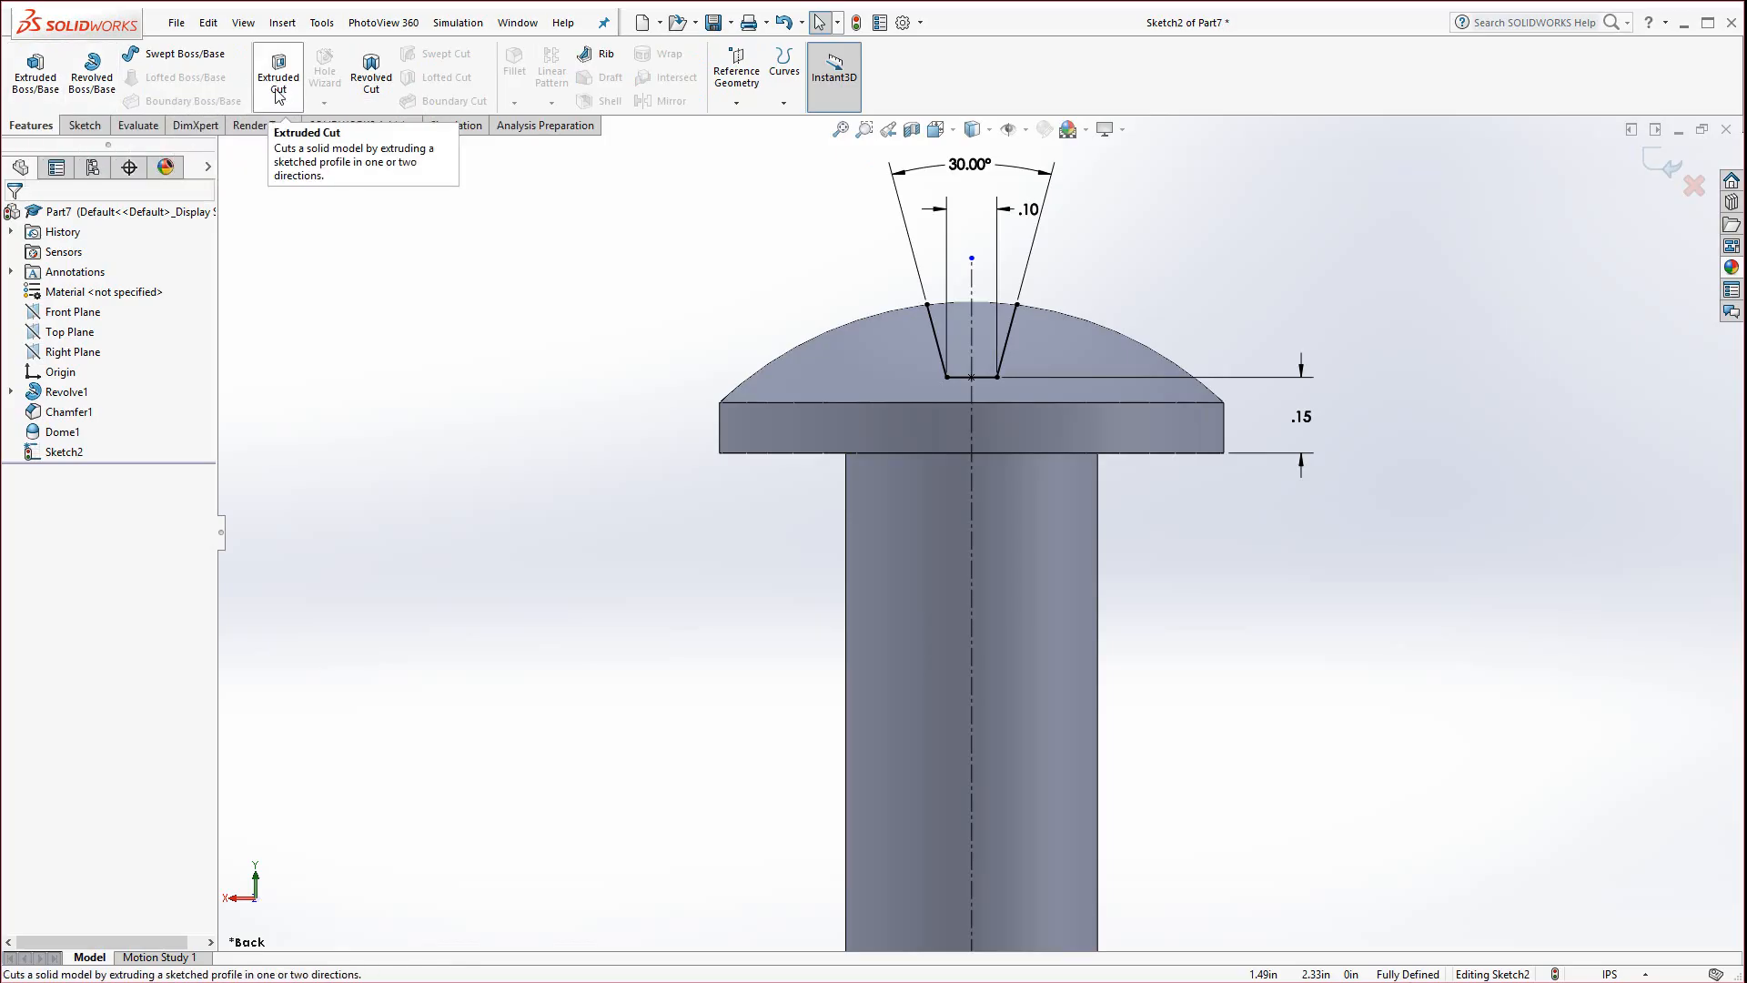
left_click(296, 96)
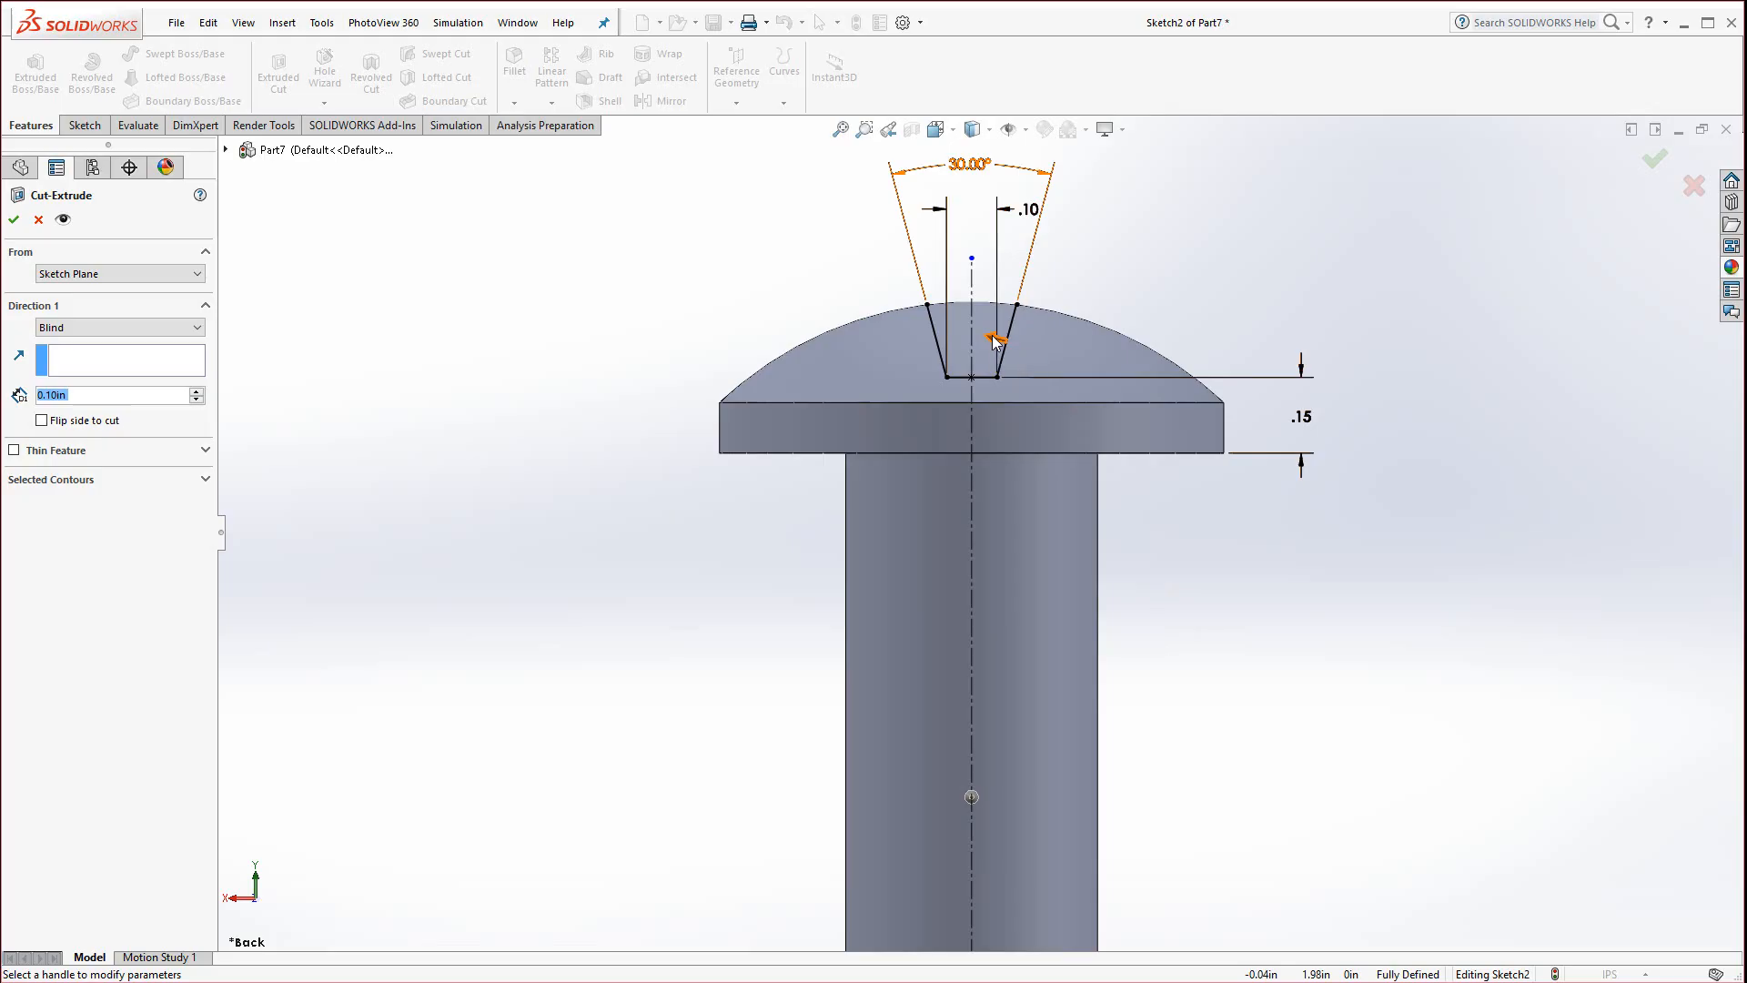
left_click(994, 341)
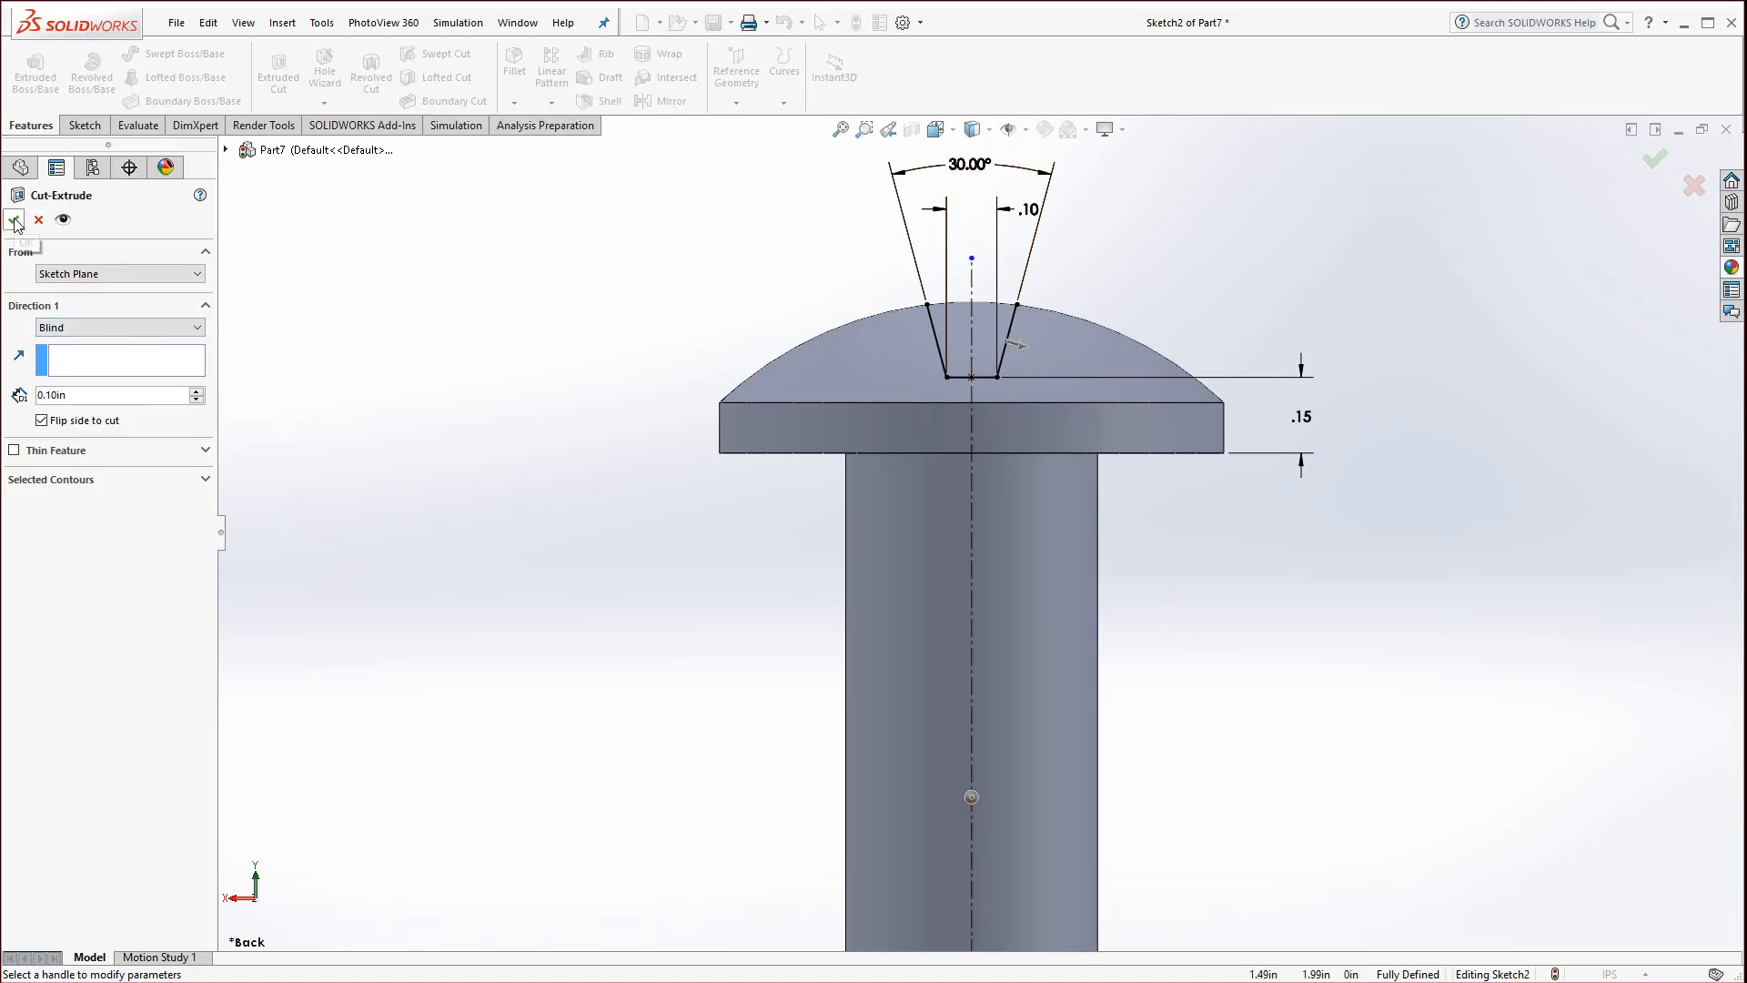
middle_click_drag(431, 513, 379, 644)
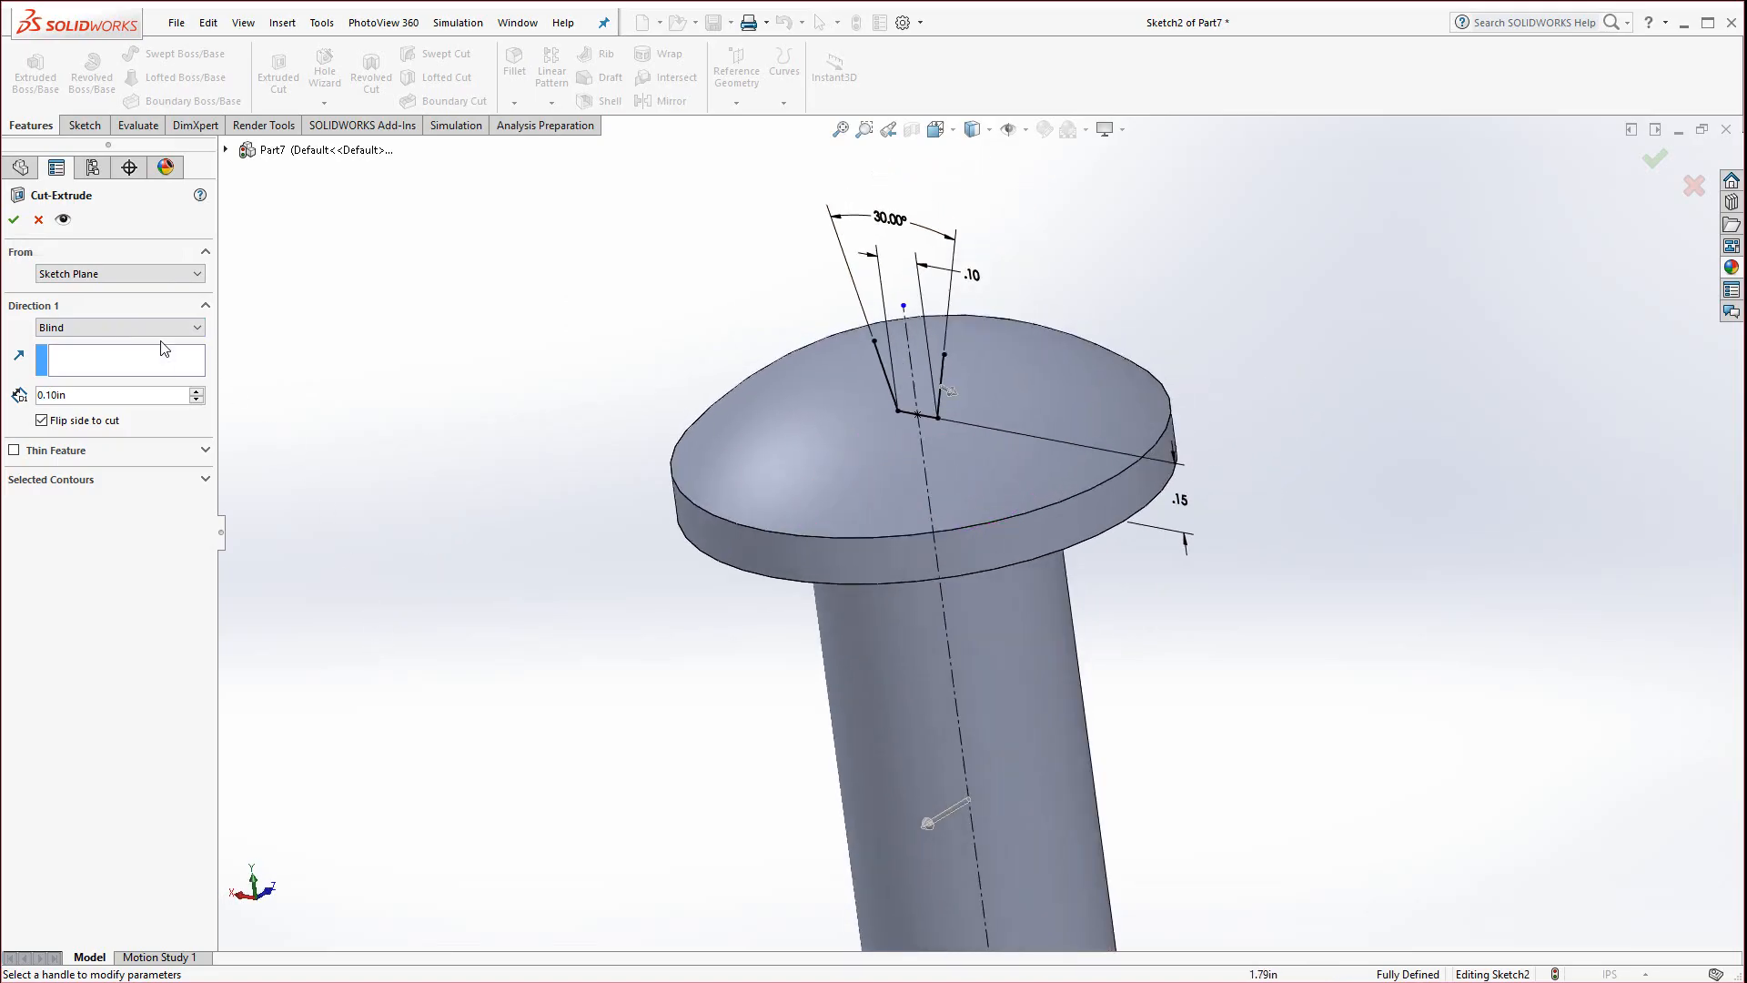
left_click(13, 219)
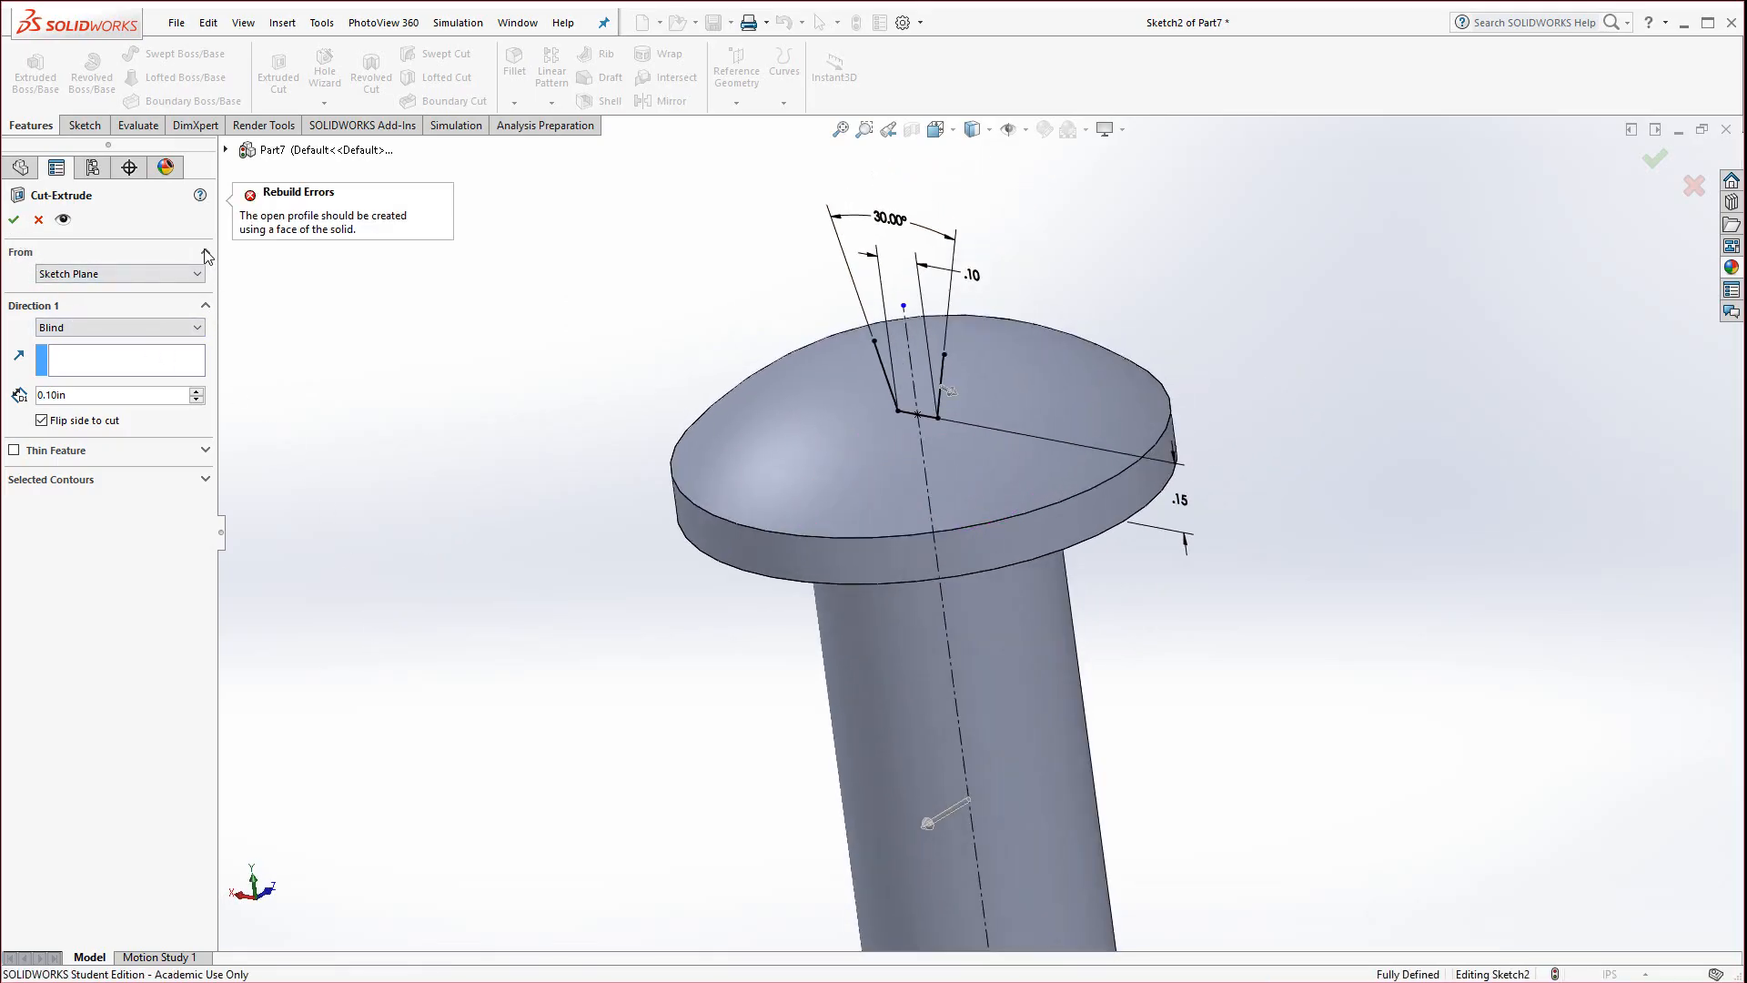
left_click(38, 220)
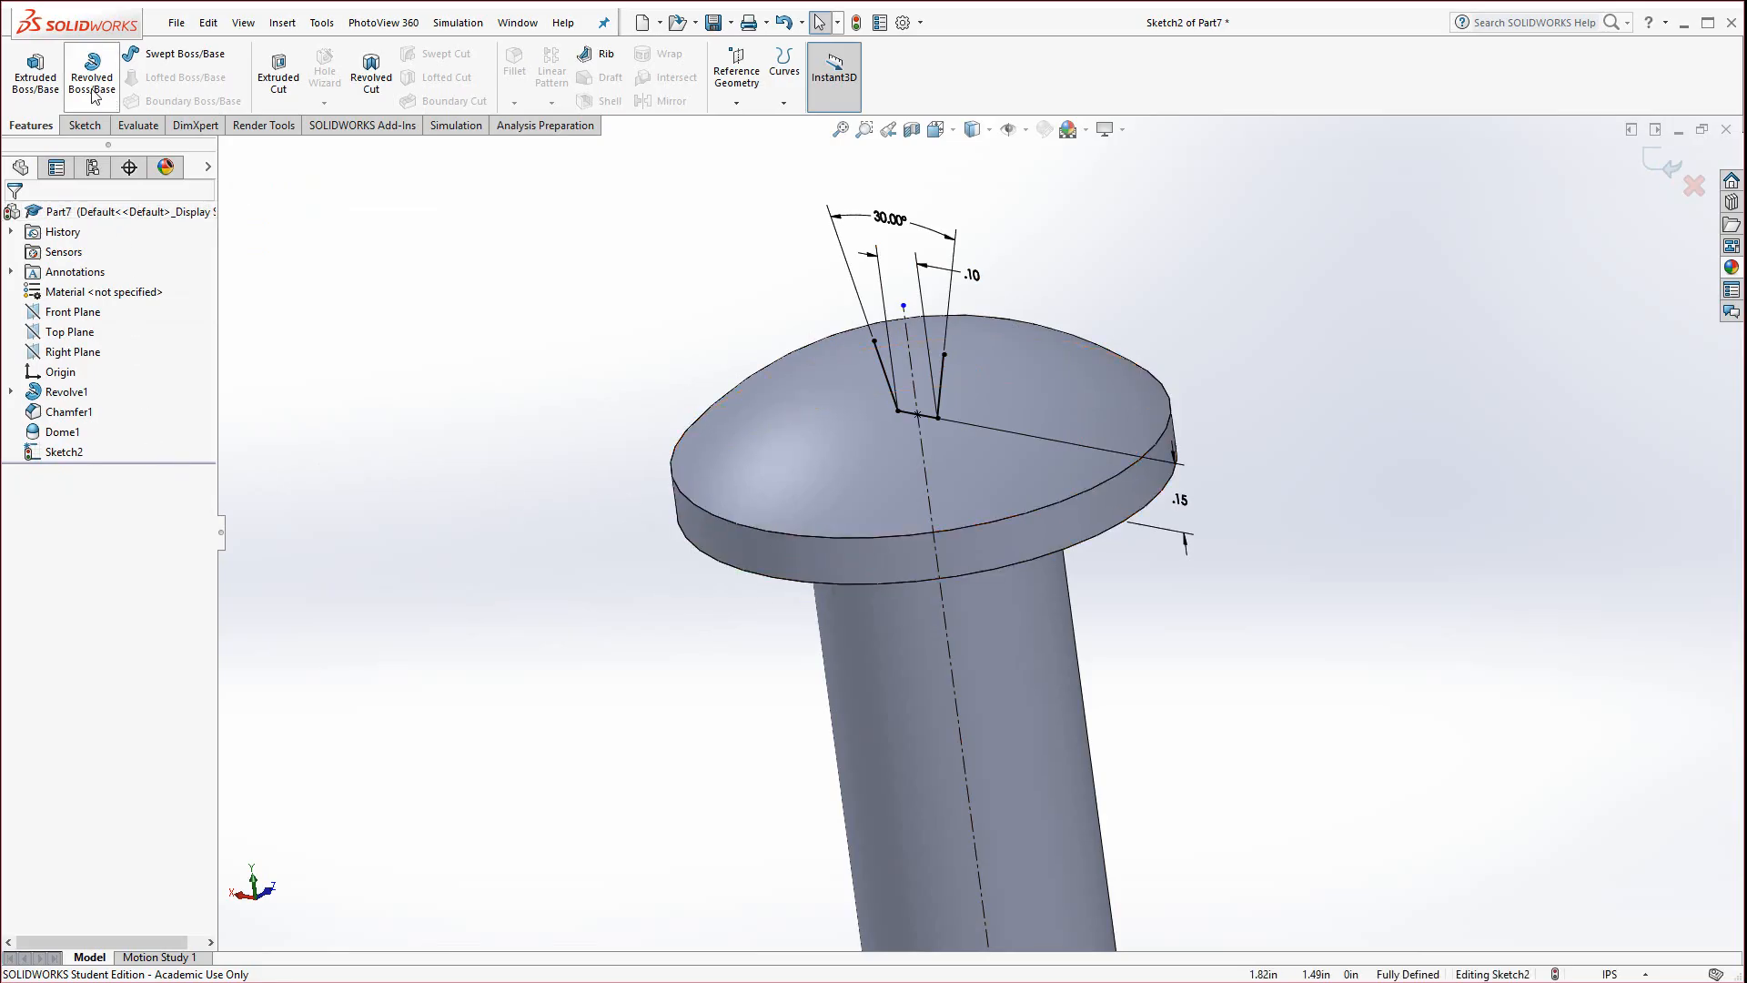
Cut the slot profile with an Extruded Cut from the sketch plane, set to Through All - Both with the cut side flipped
left_click(278, 75)
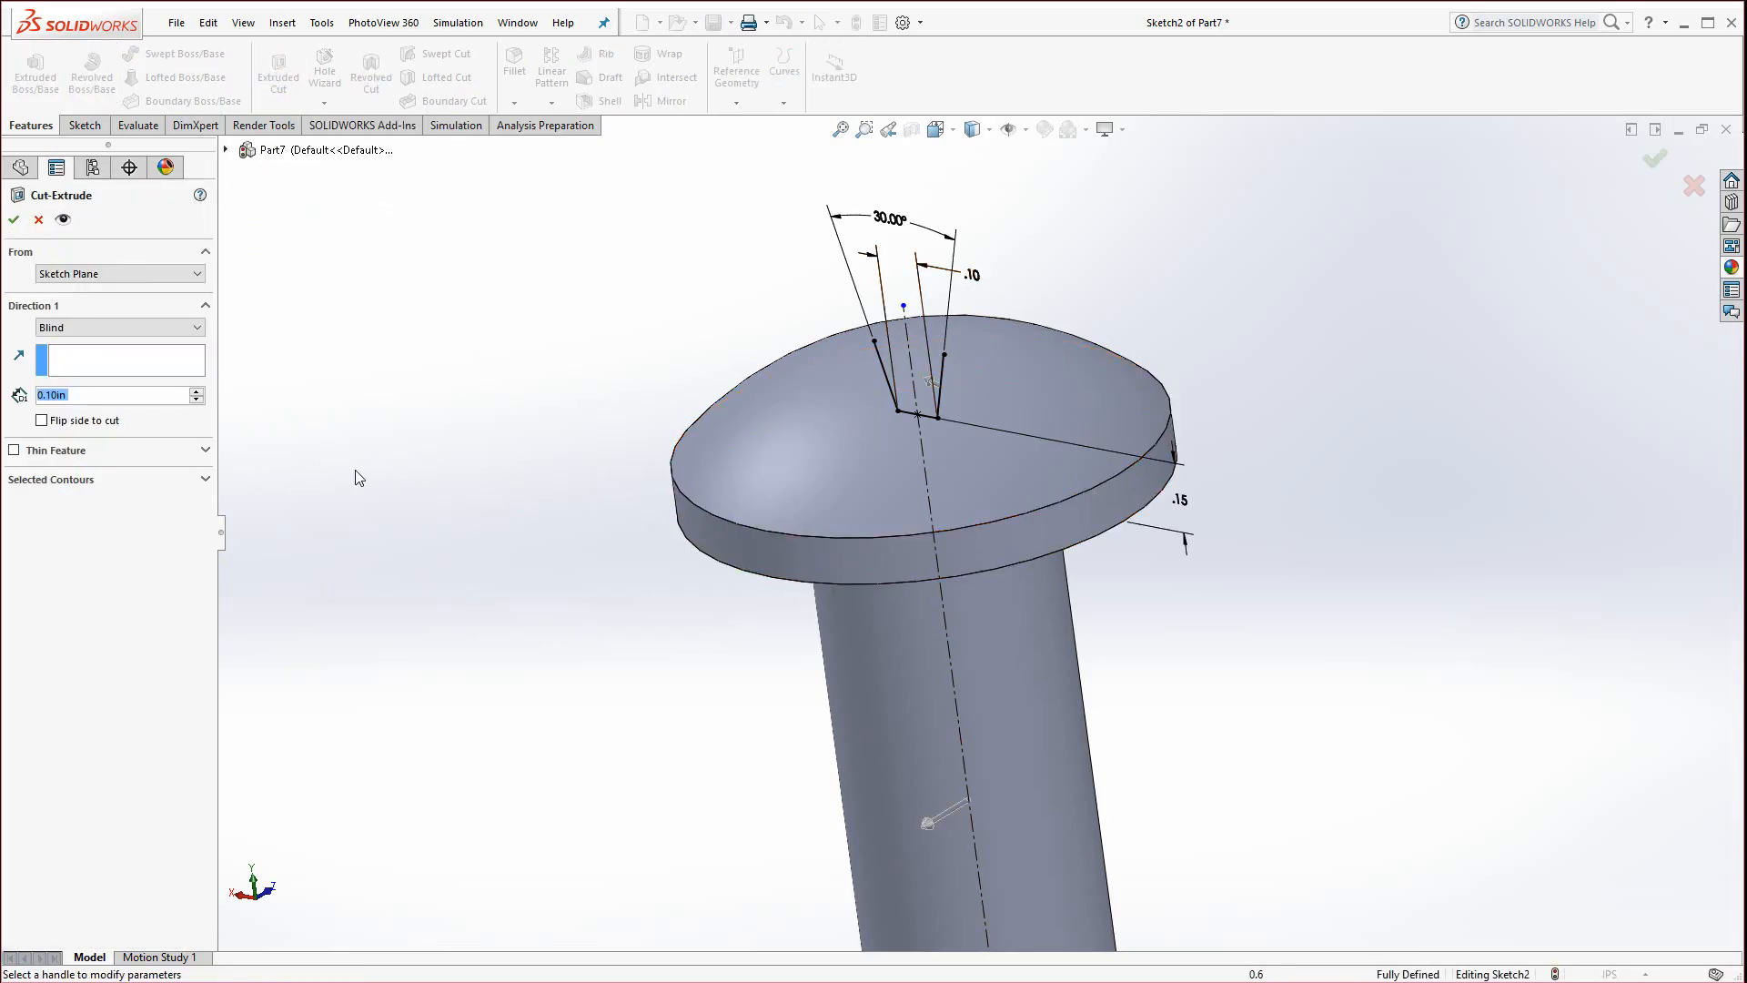
left_click(94, 274)
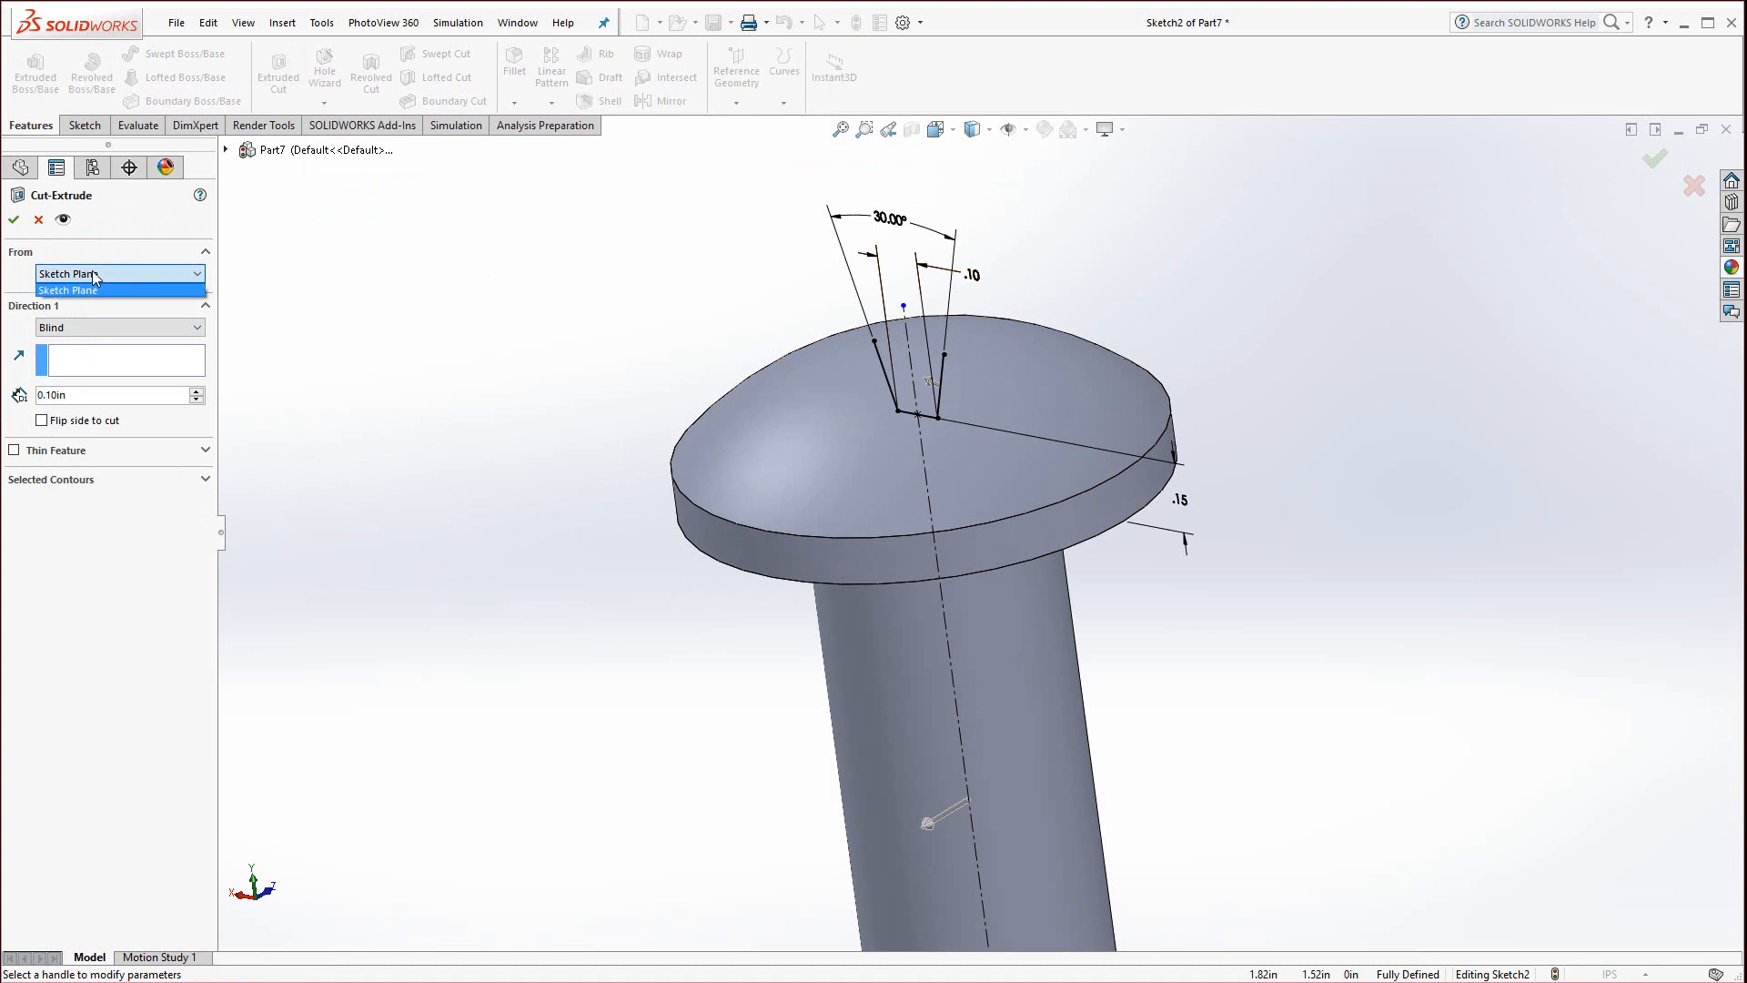
left_click(88, 289)
left_click(80, 327)
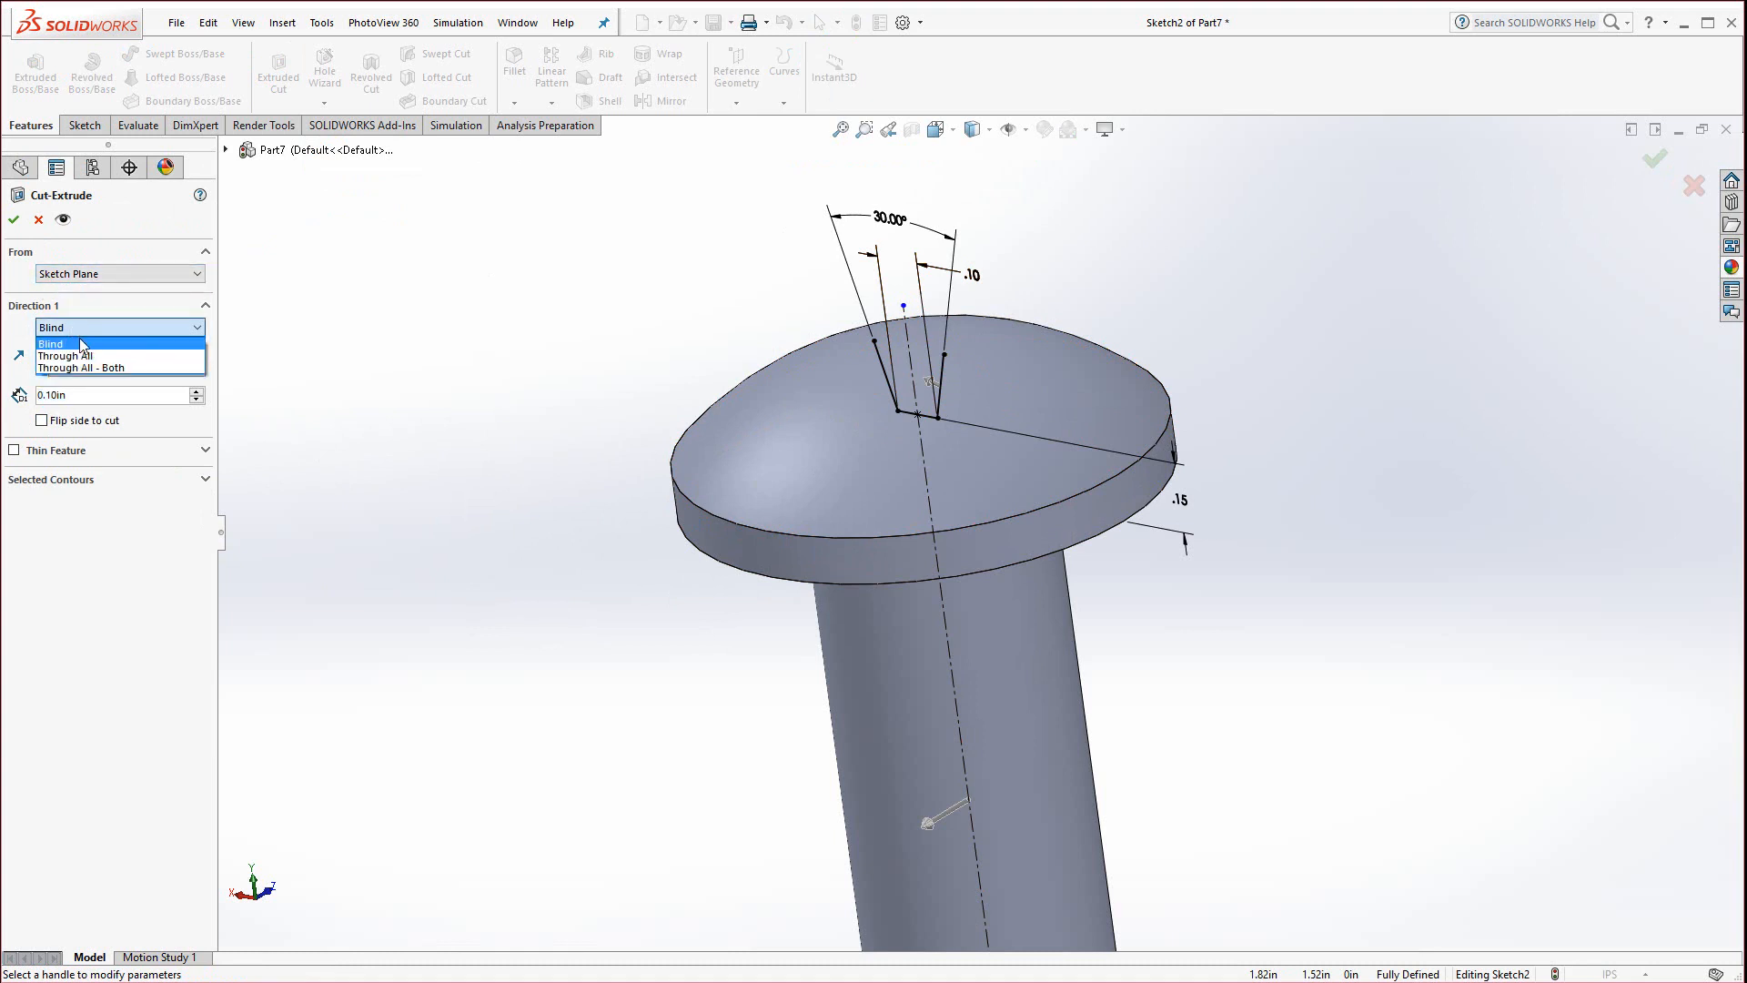
left_click(81, 367)
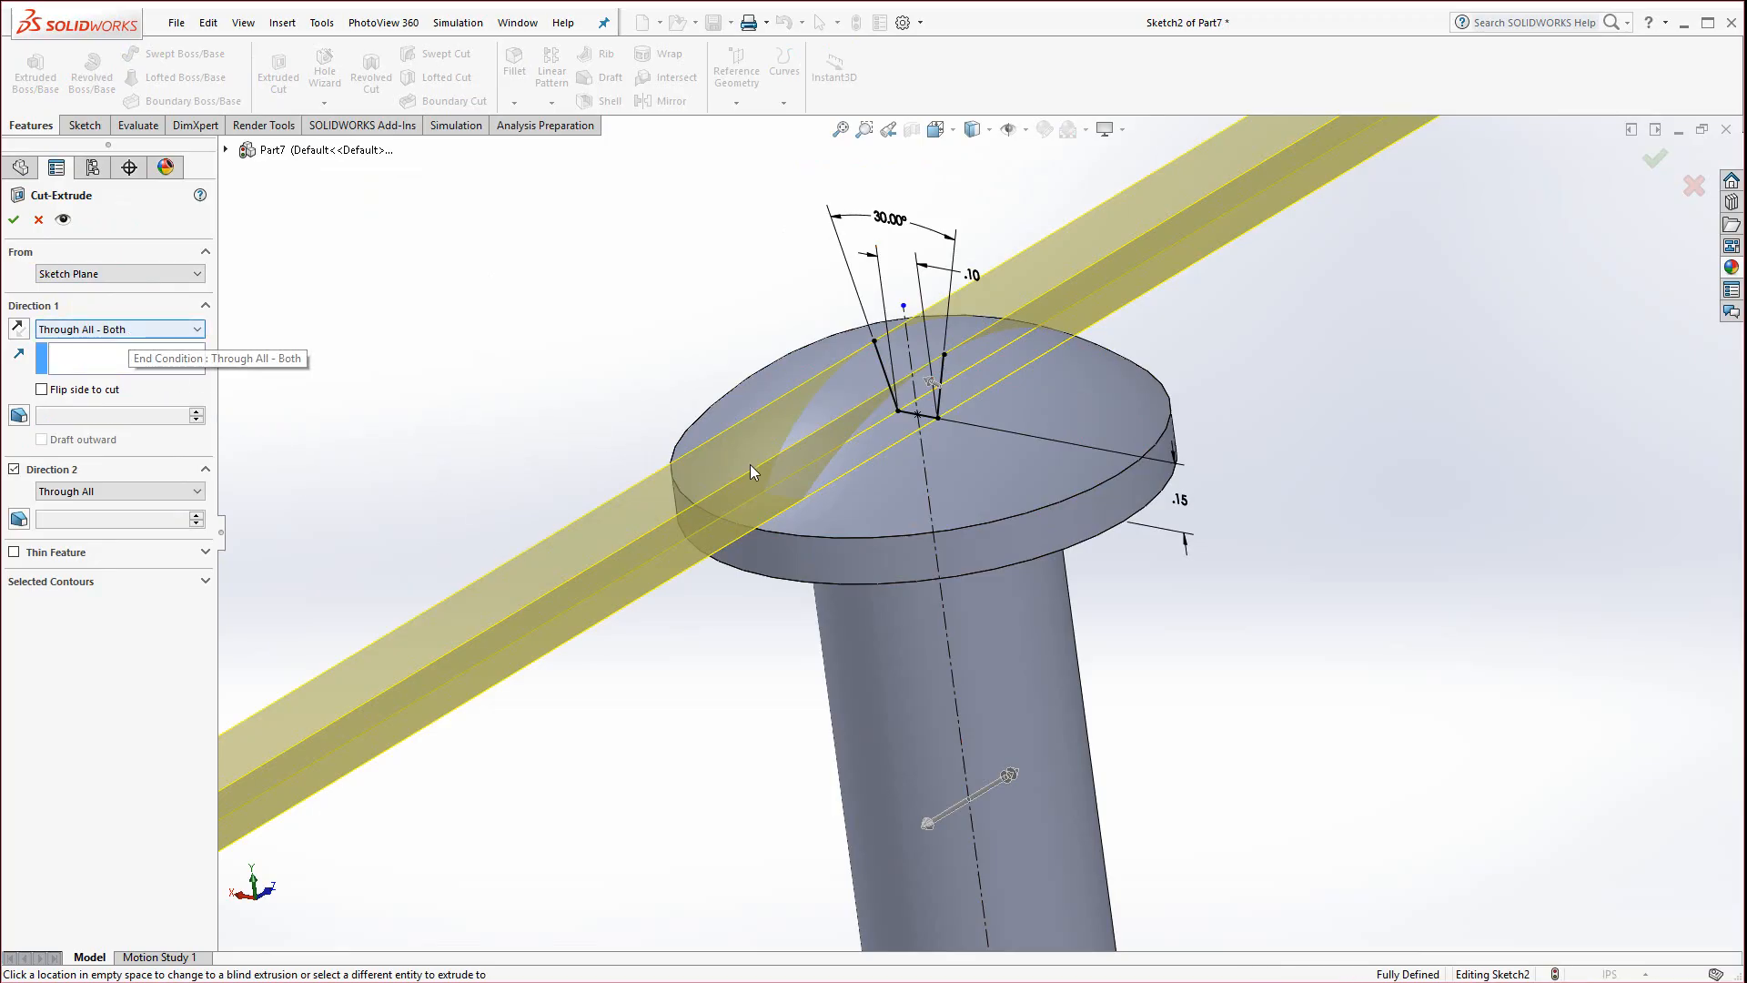
middle_click_drag(600, 382, 640, 317)
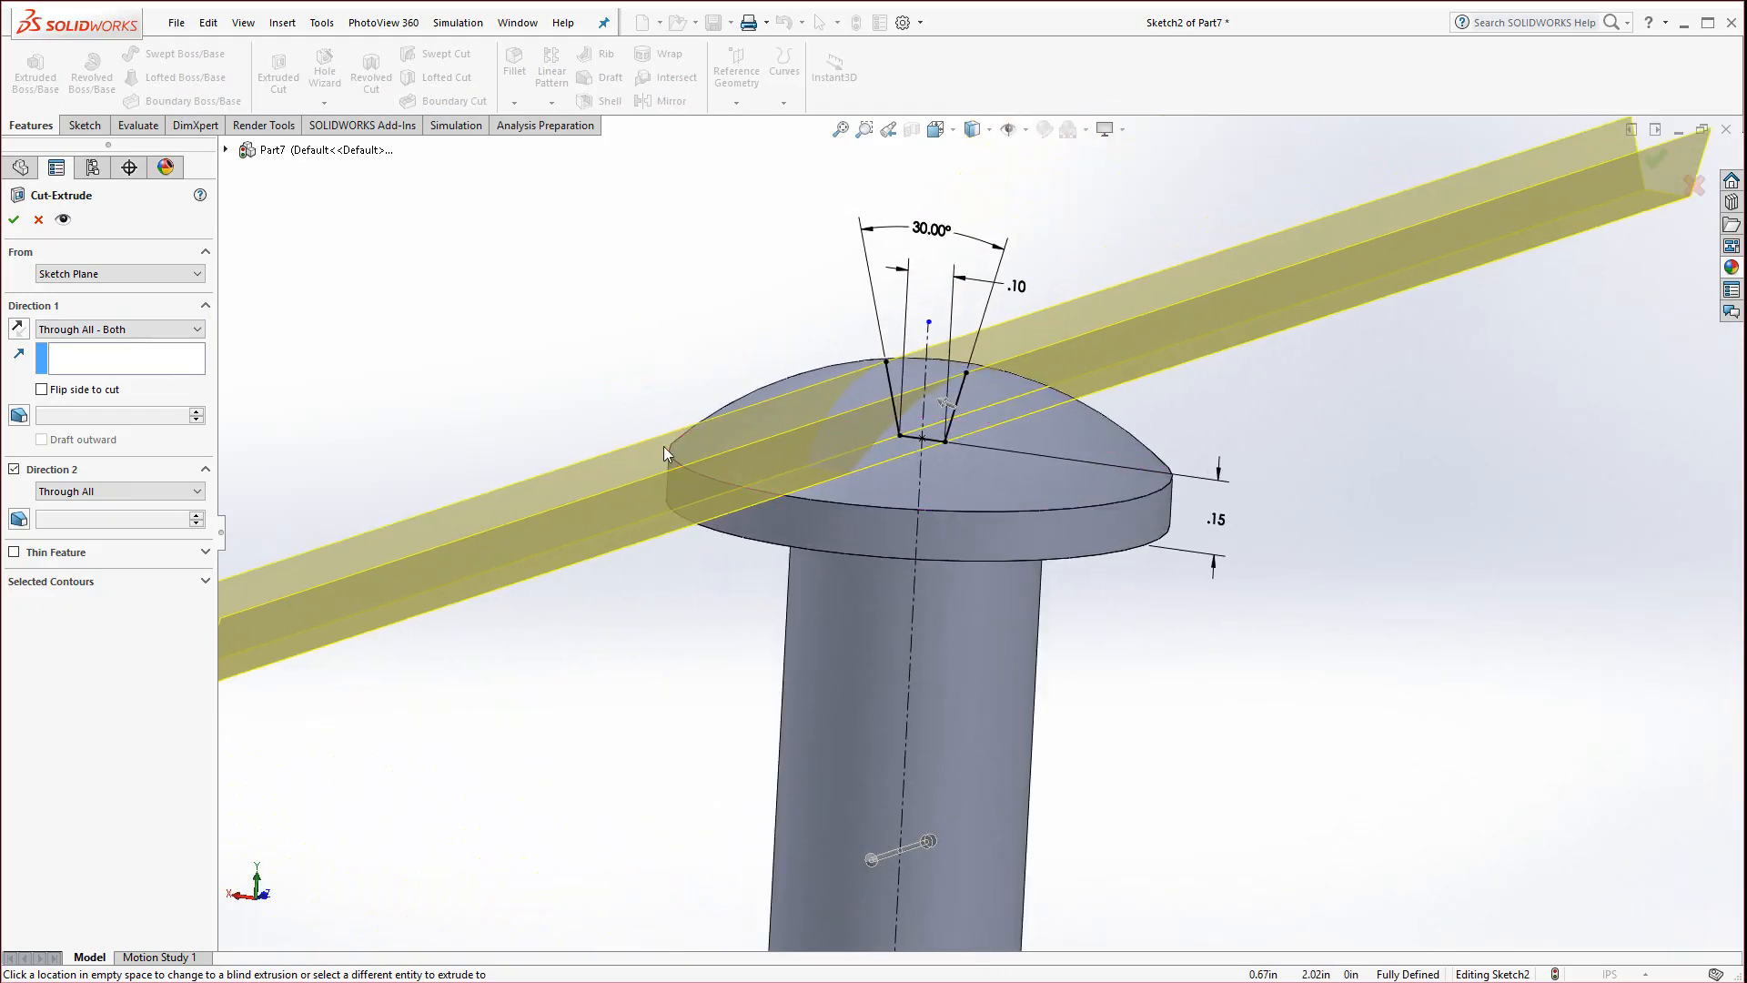
left_click(945, 406)
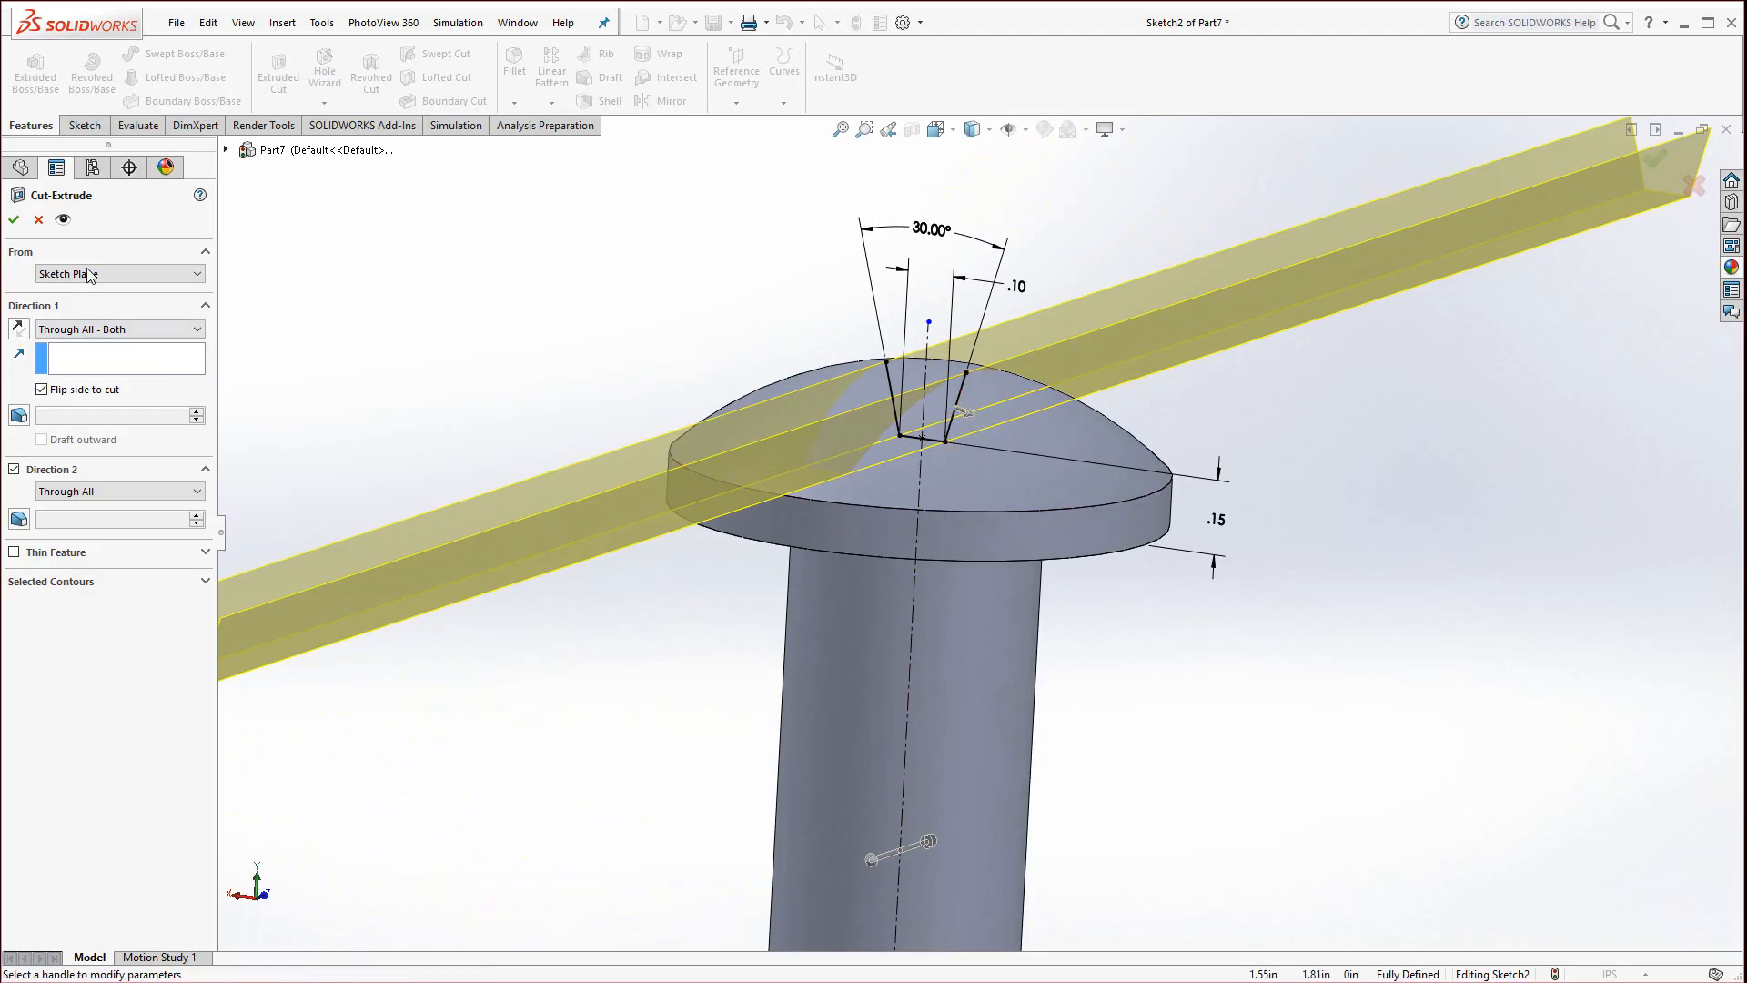
left_click(14, 220)
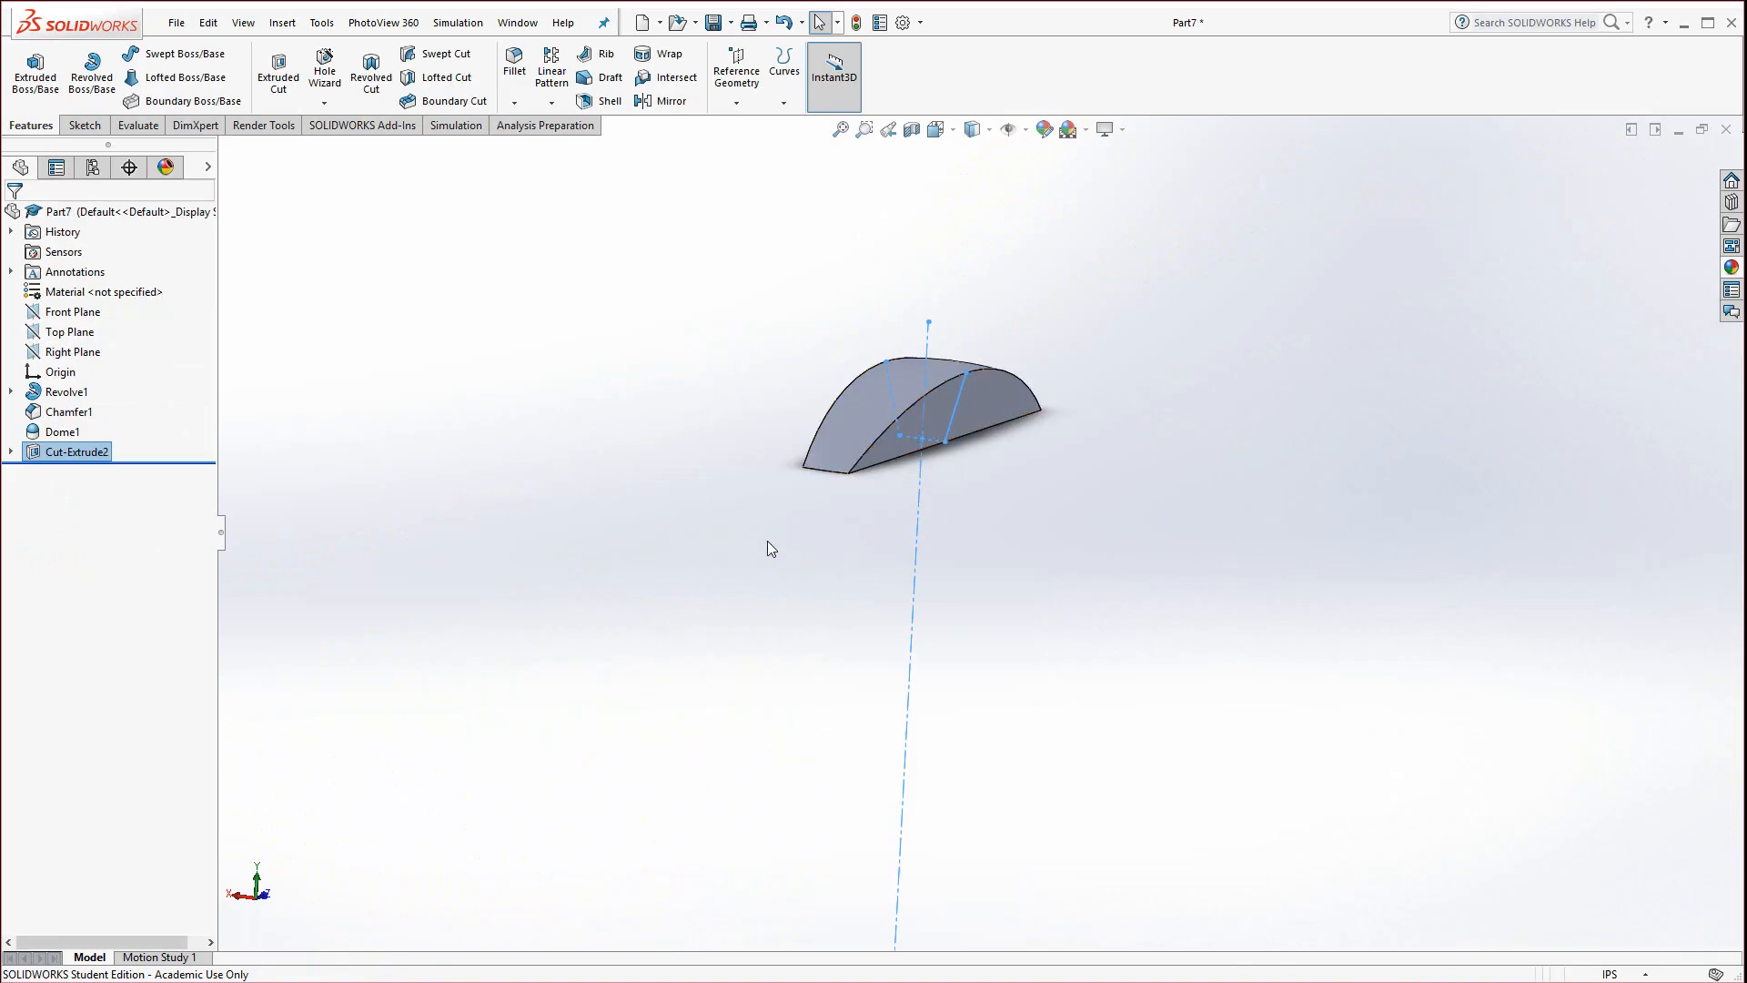
Edit the slot's extruded cut to turn off the flipped cut side, and check the slot across the domed head
right_click(91, 451)
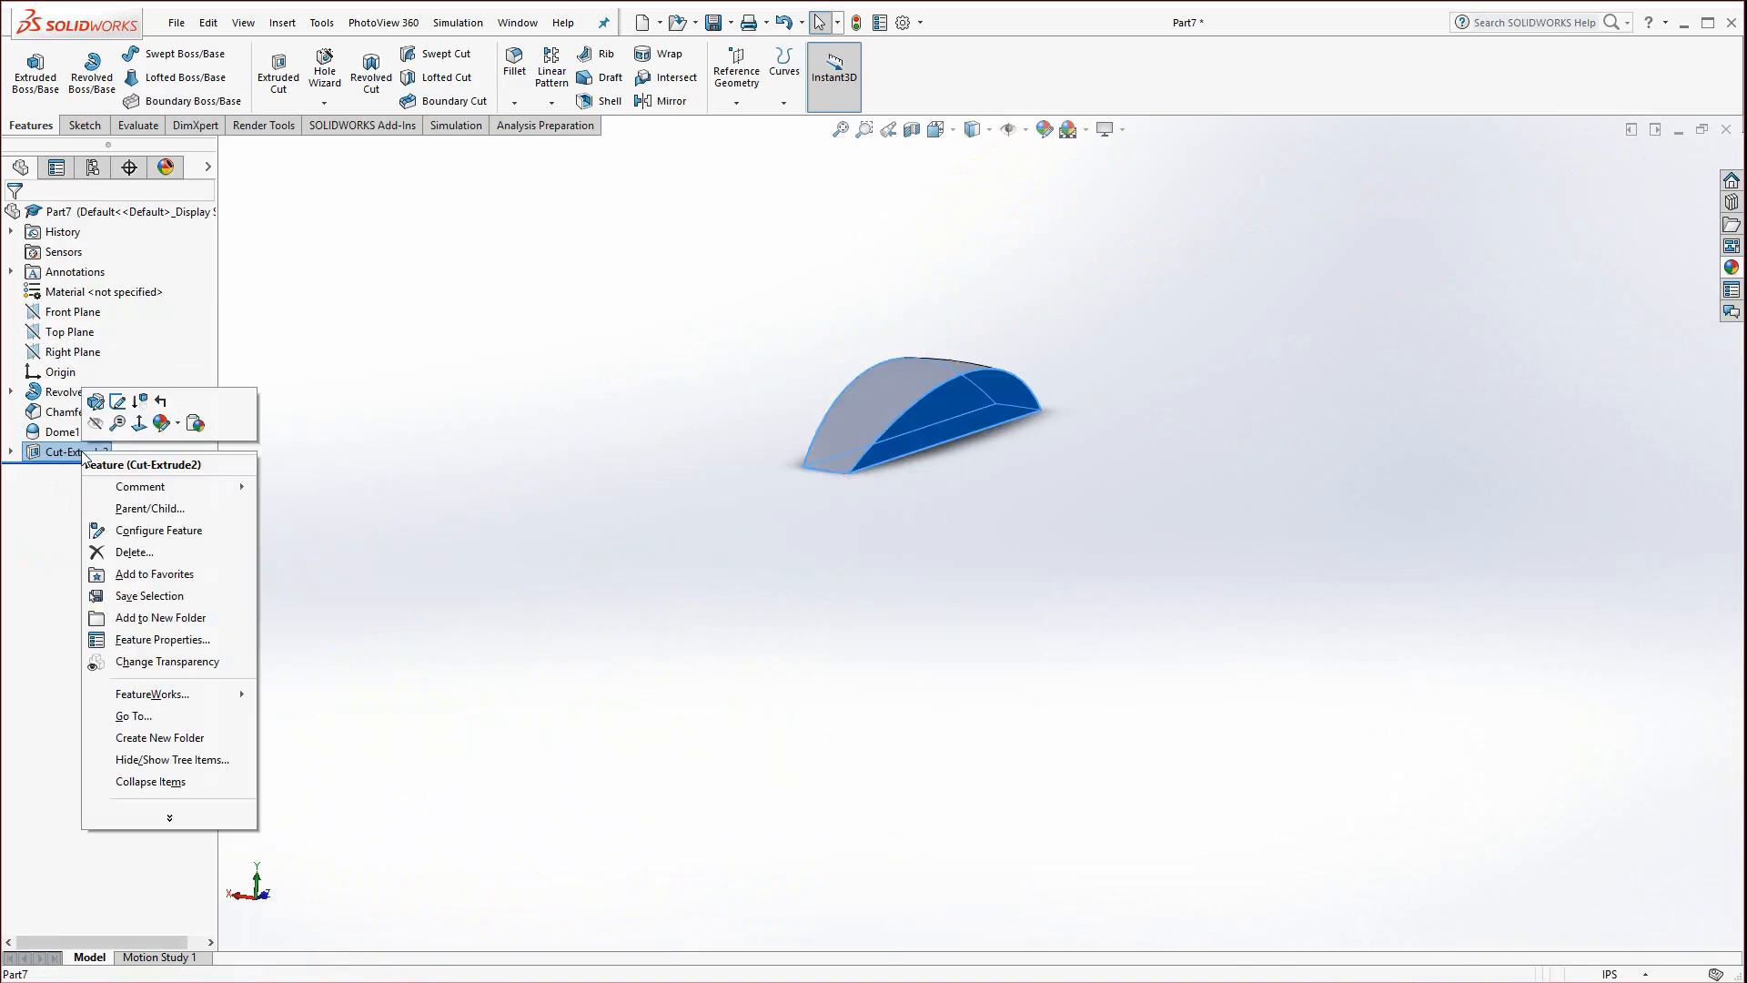
left_click(96, 403)
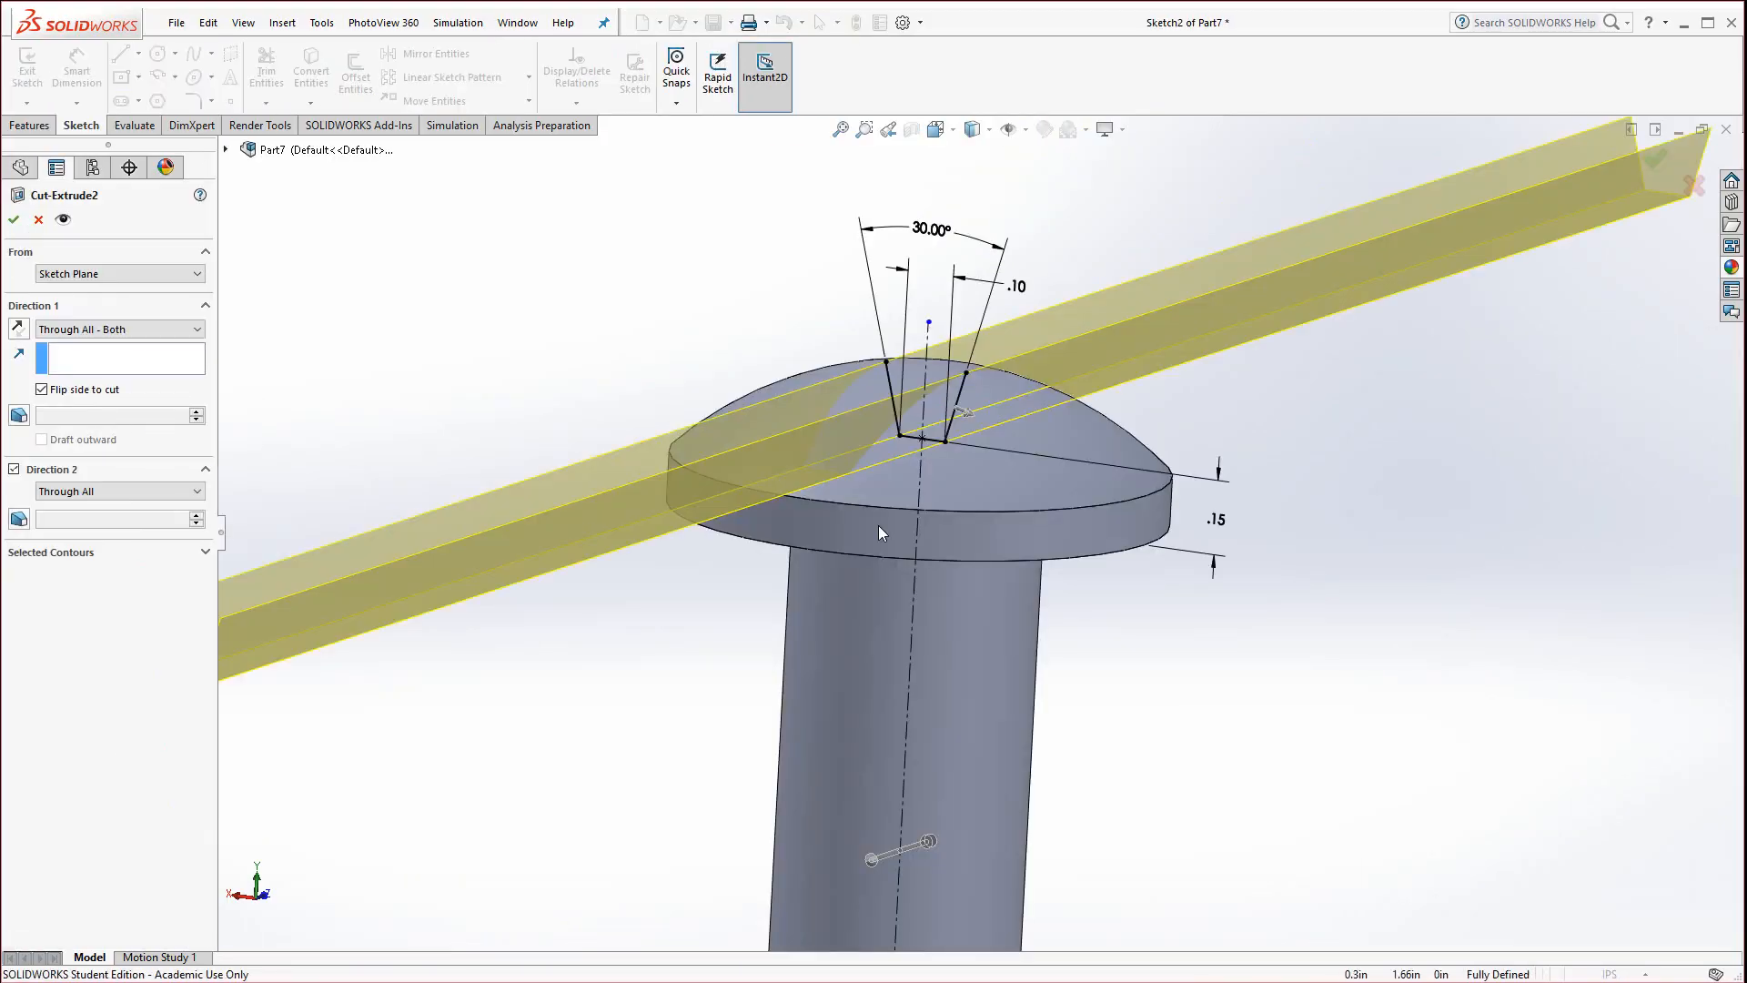
left_click(969, 417)
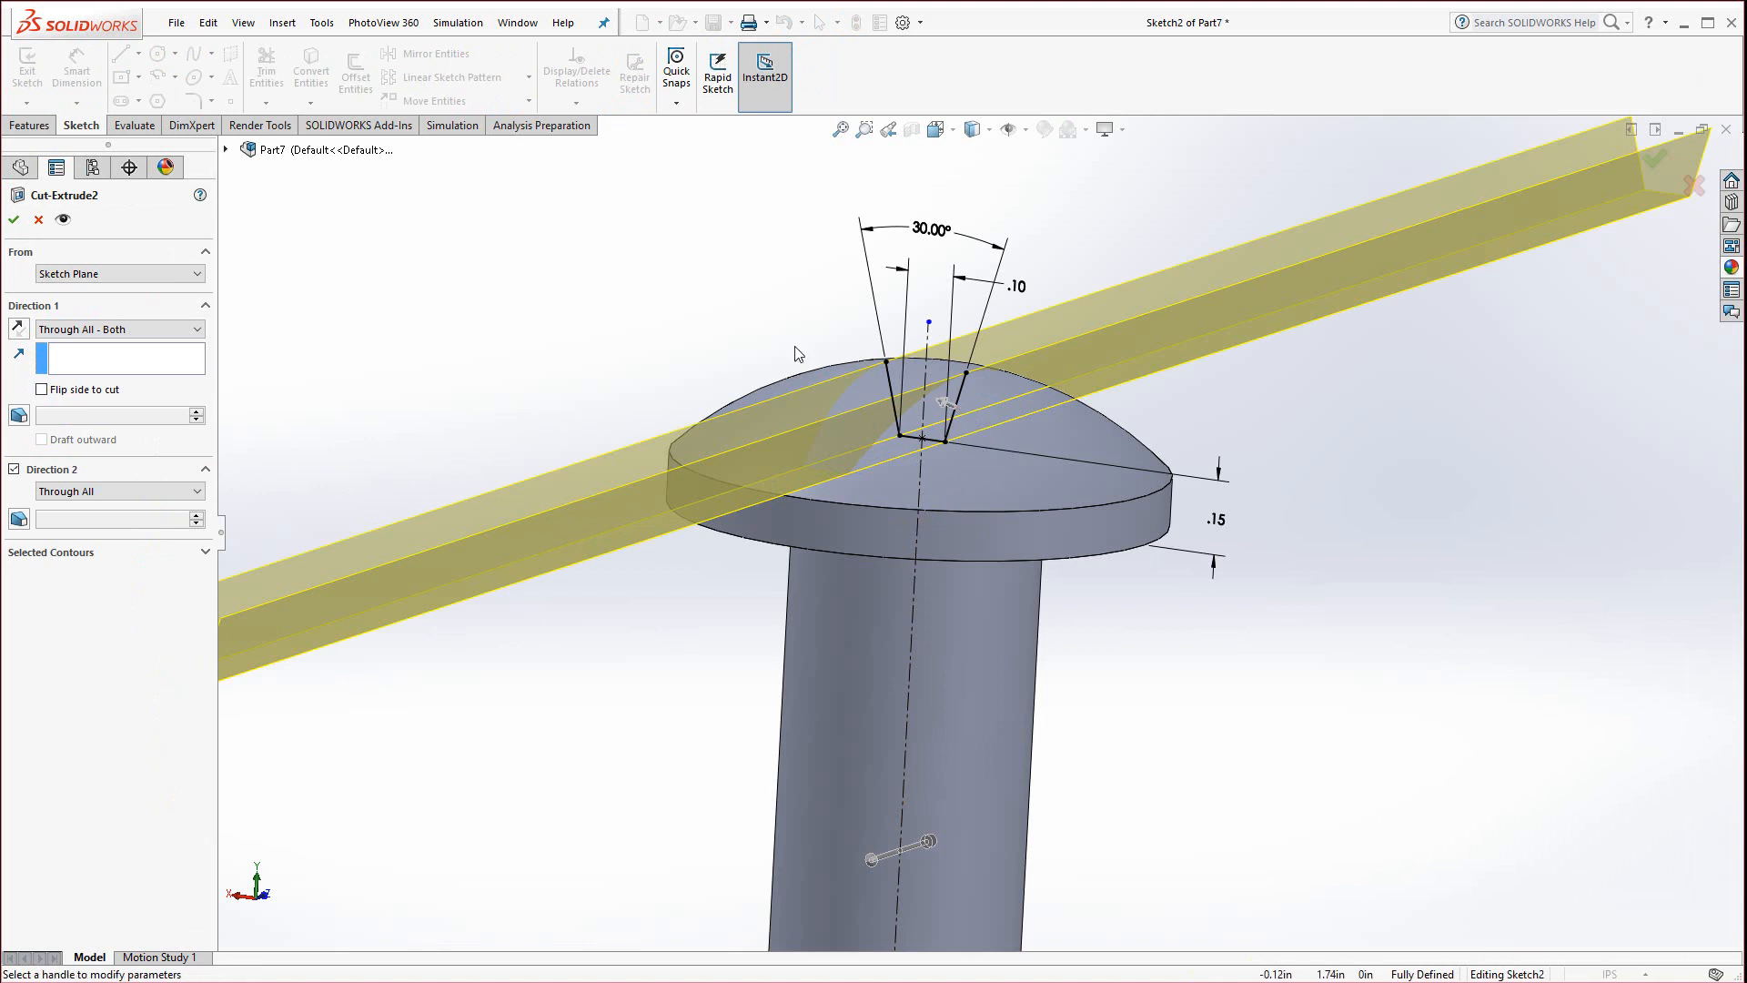
left_click(14, 220)
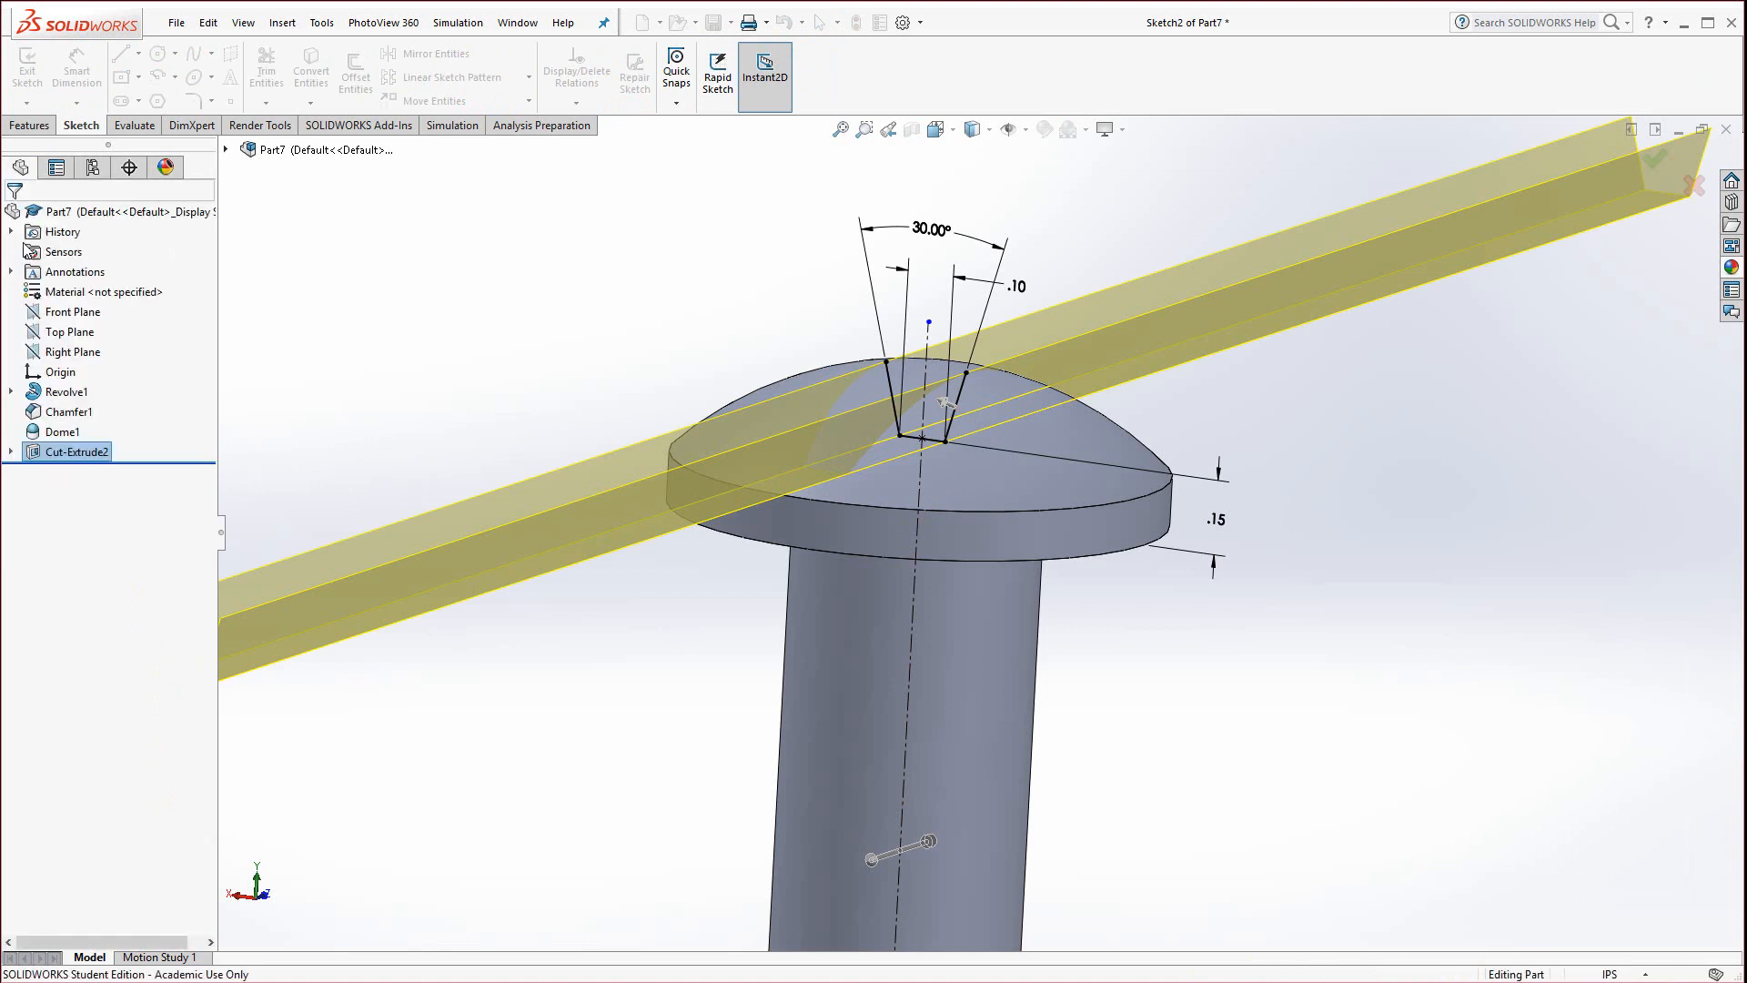
middle_click_drag(703, 622, 709, 725)
scroll(731, 724, "up", 5)
scroll(1080, 698, "down", 2)
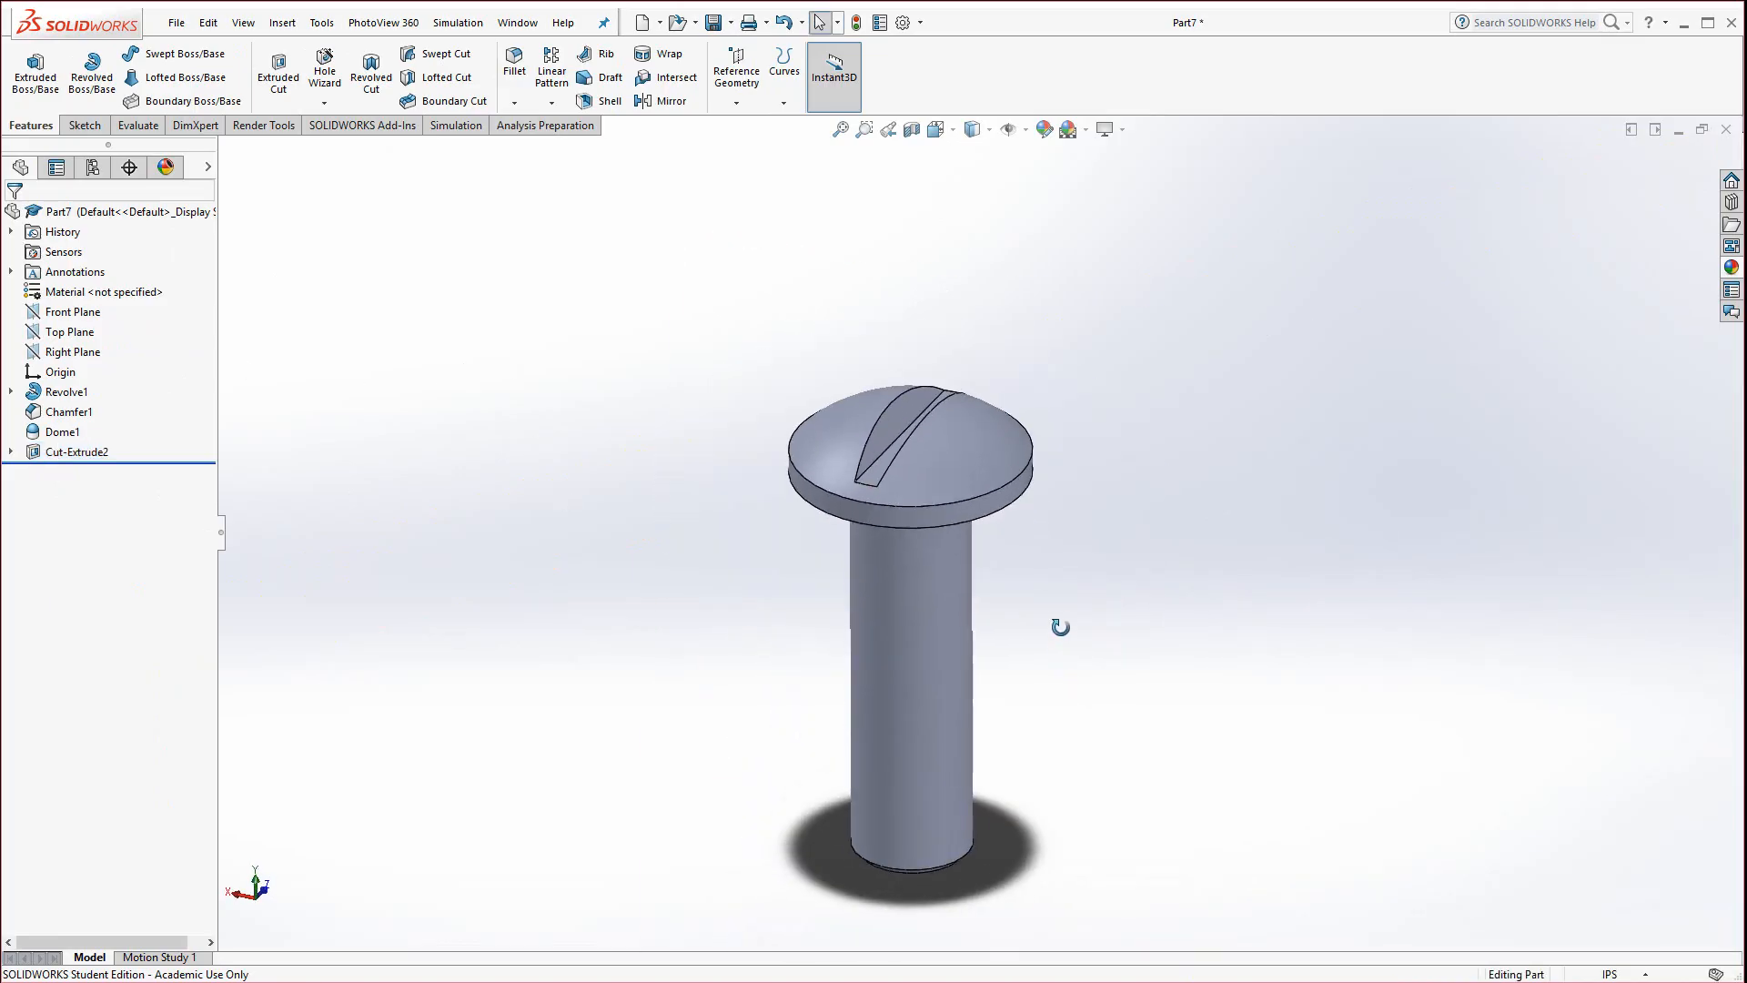
scroll(1003, 735, "down", 2)
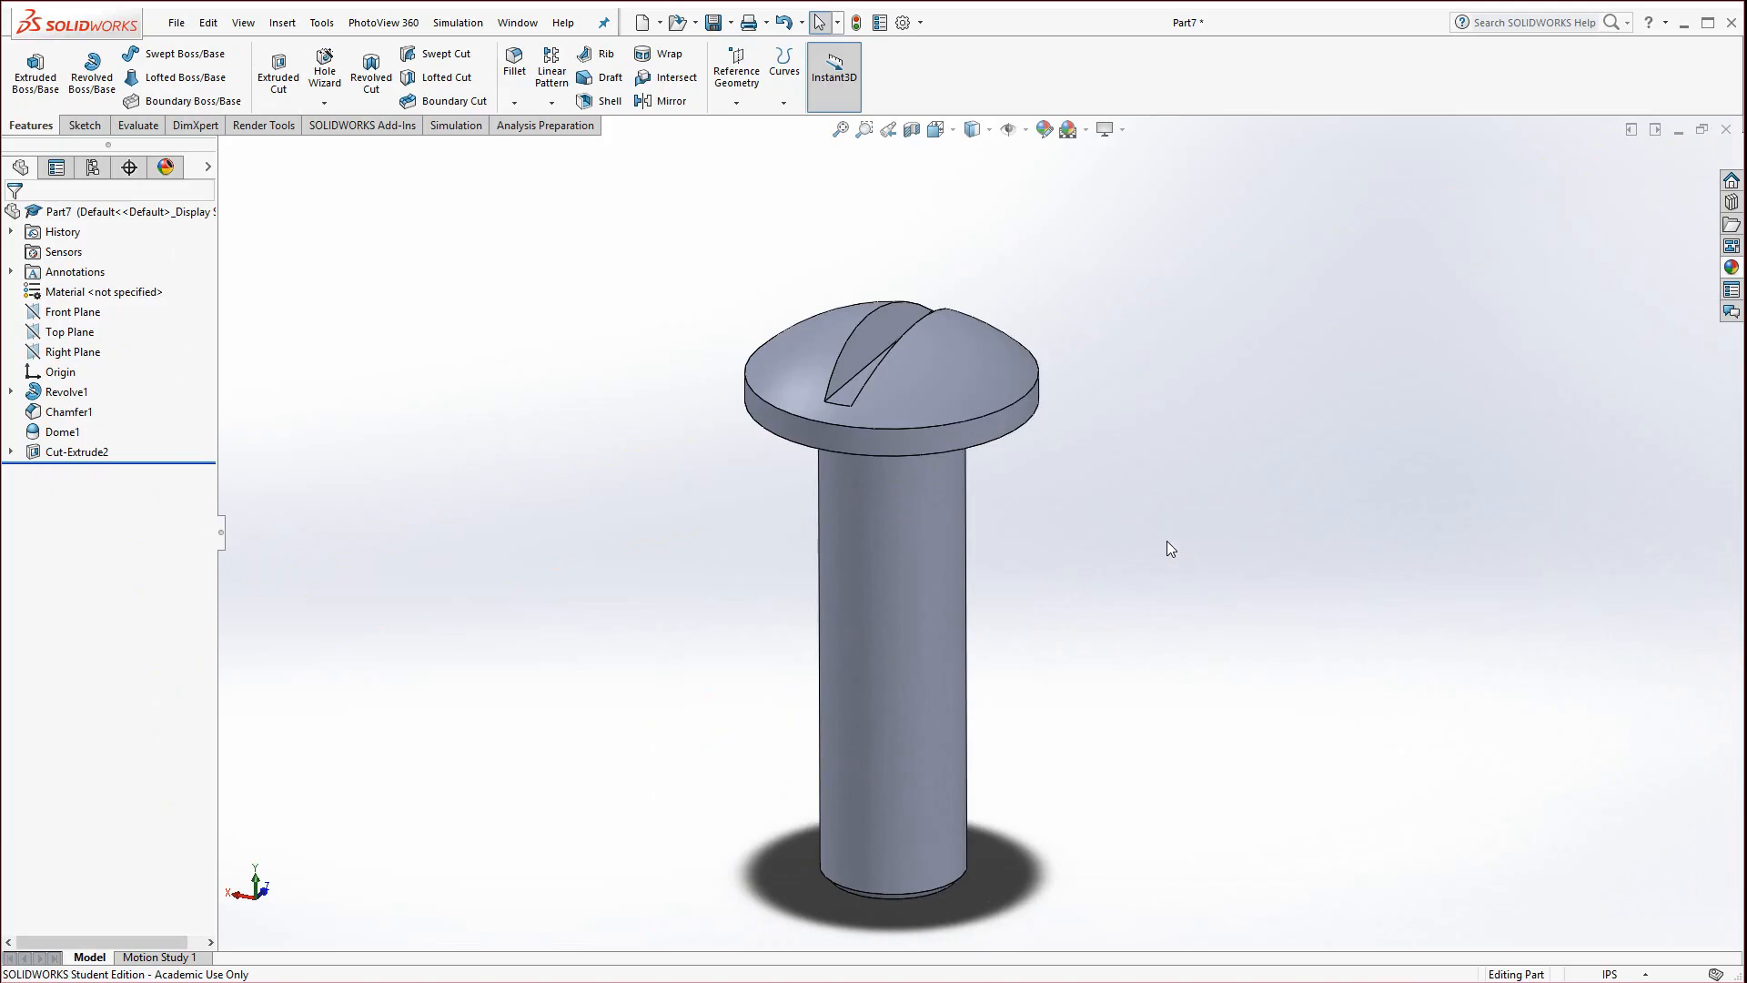
Switch to the SolidWorks Basics 2016 PDF in the browser and examine the dimensioned plate-and-boss drawing on page 36
key("alt+Tab")
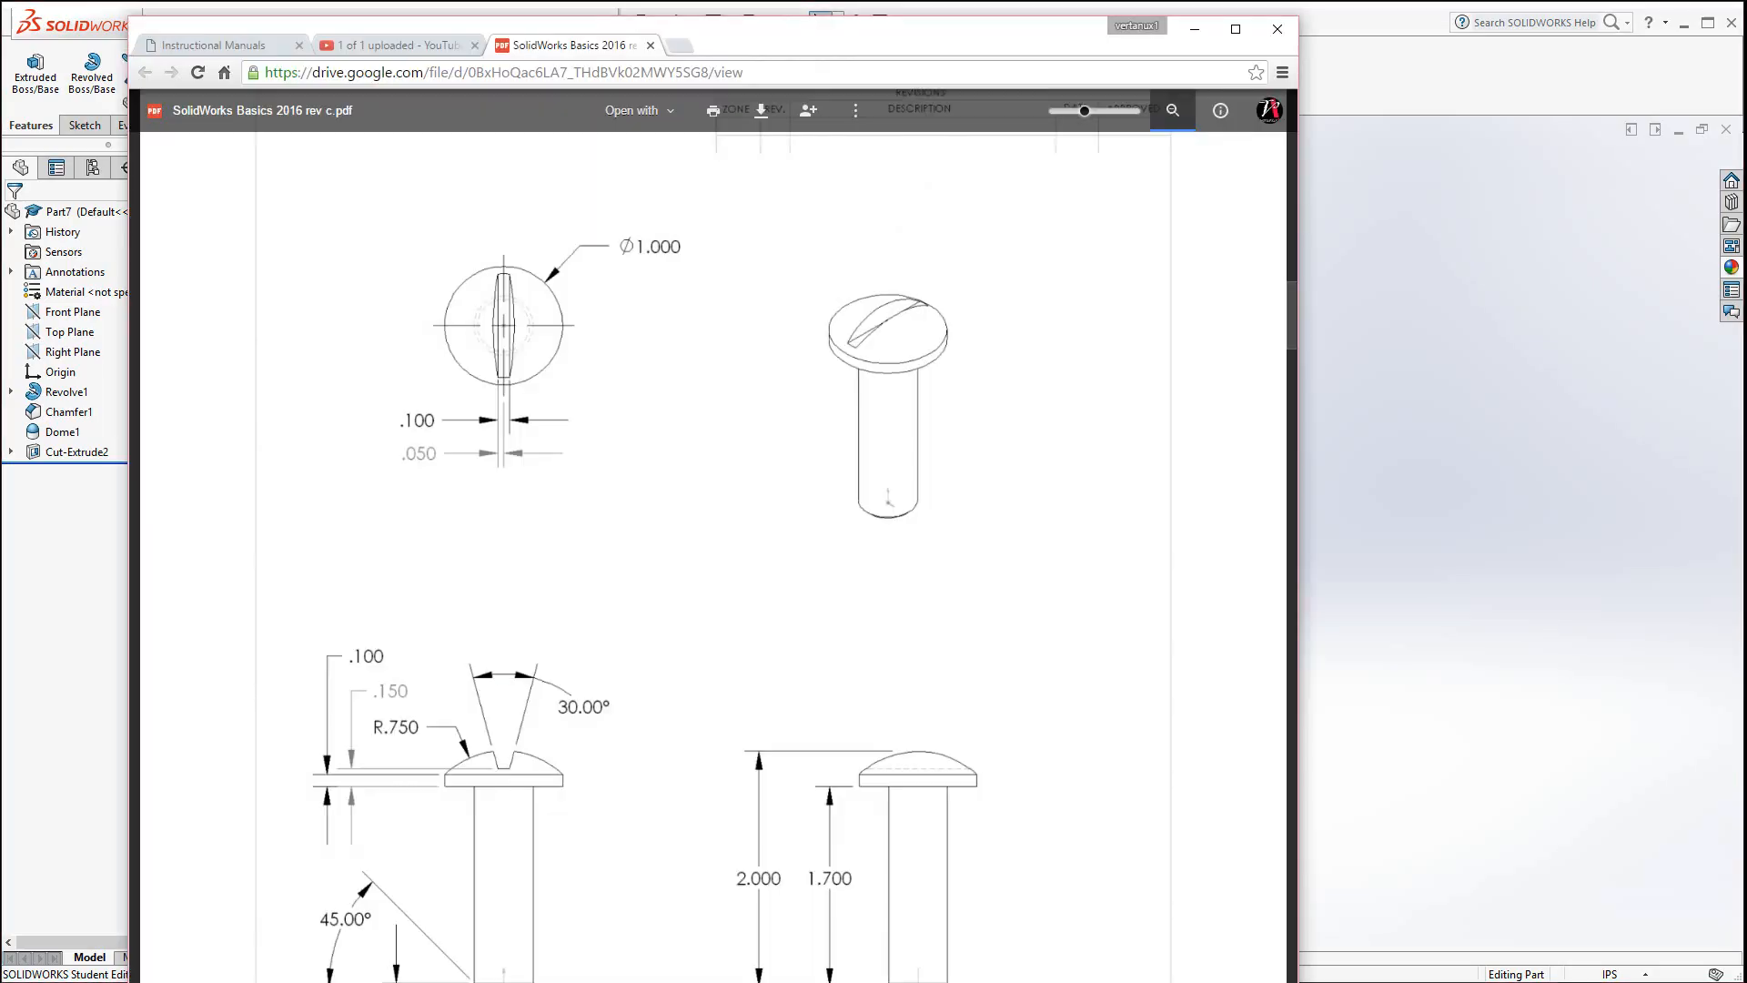
scroll(655, 833, "down", 15)
scroll(655, 834, "down", 9)
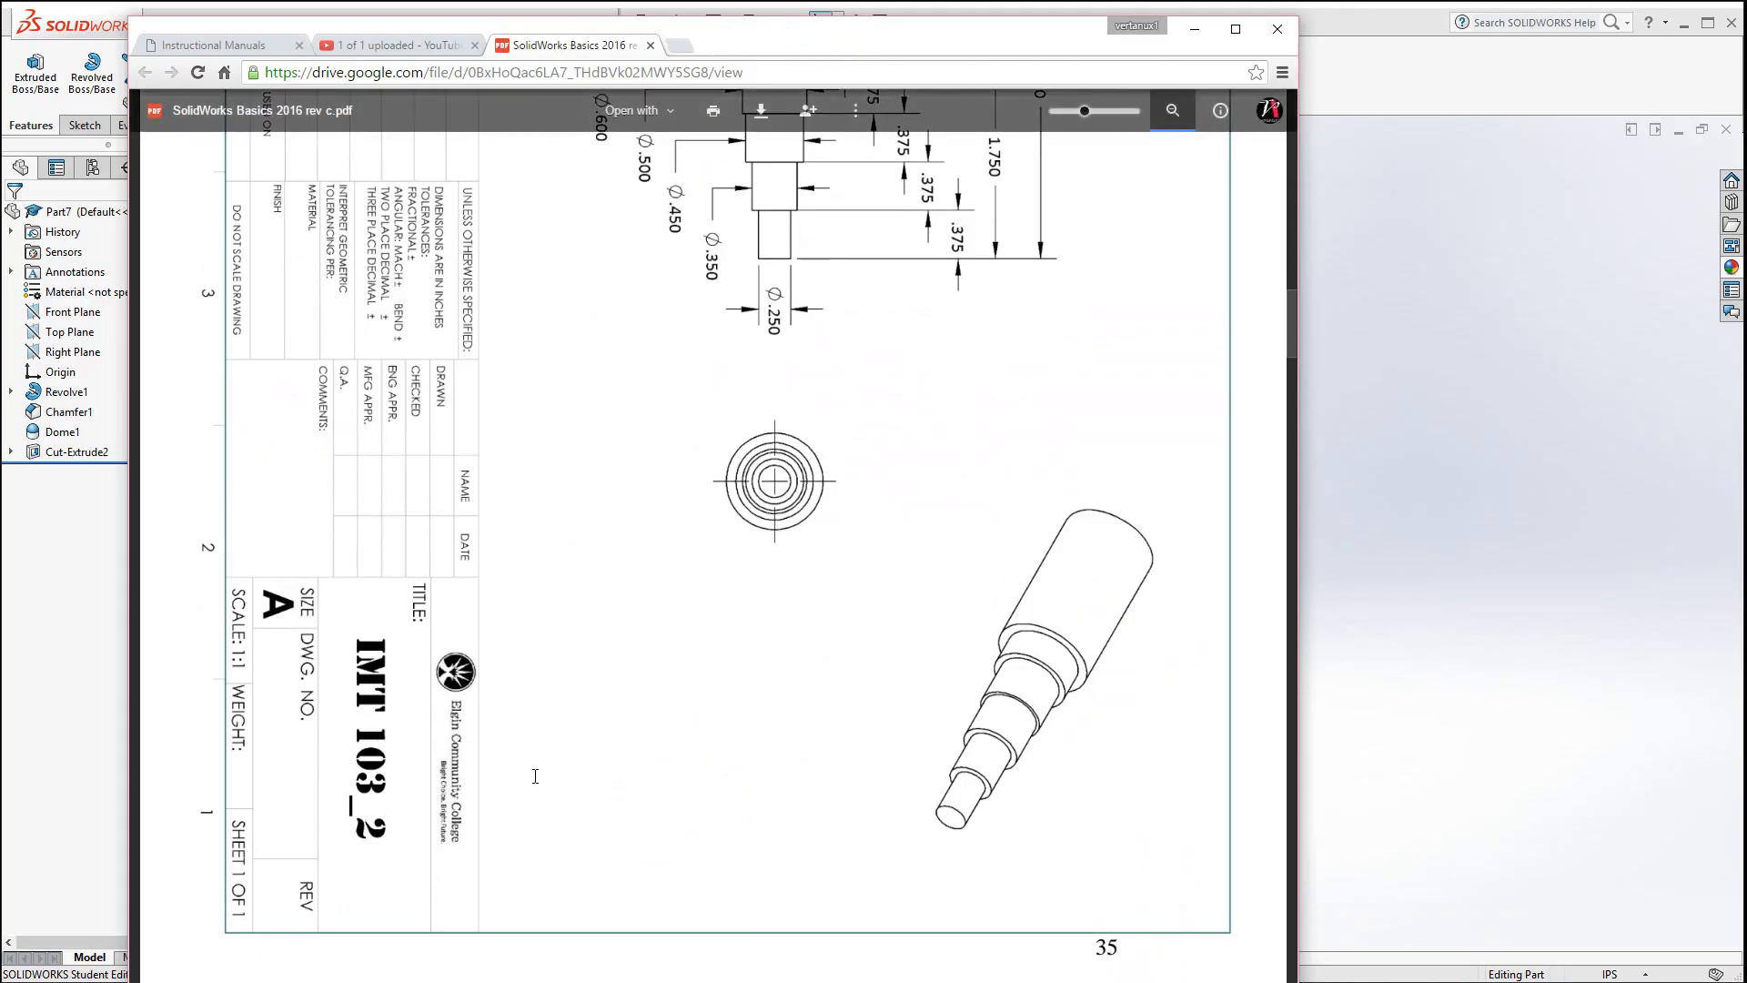
scroll(536, 818, "down", 2)
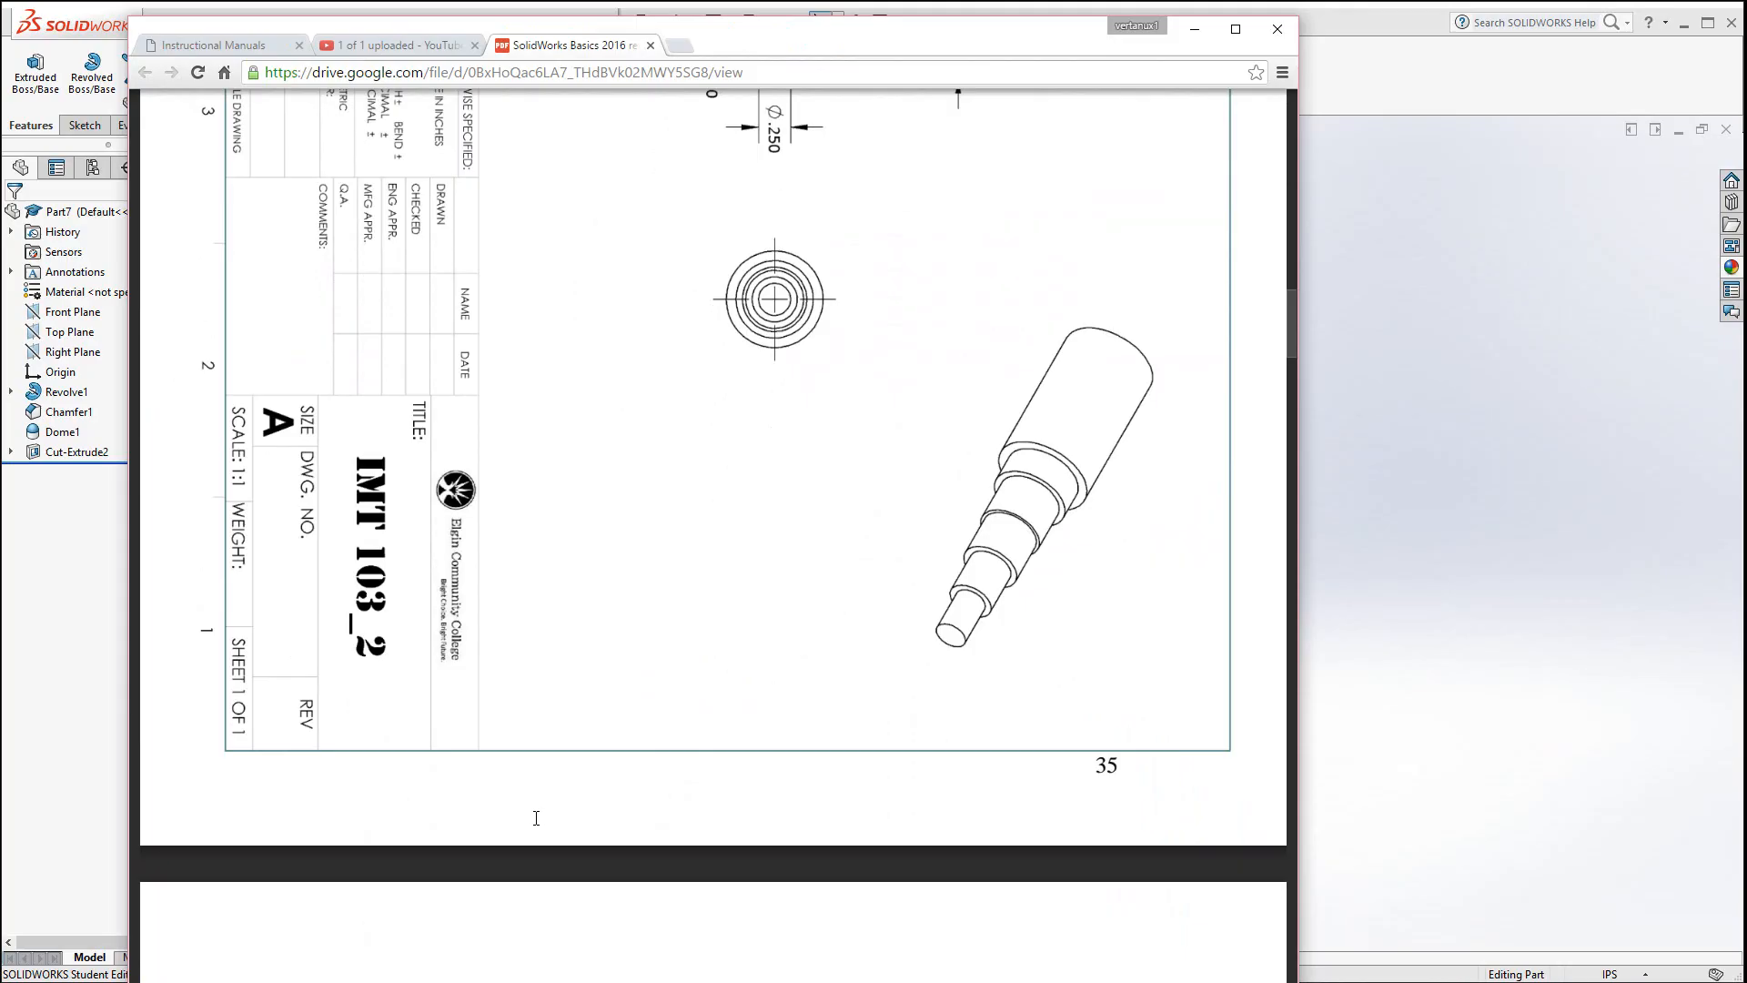
scroll(536, 817, "down", 10)
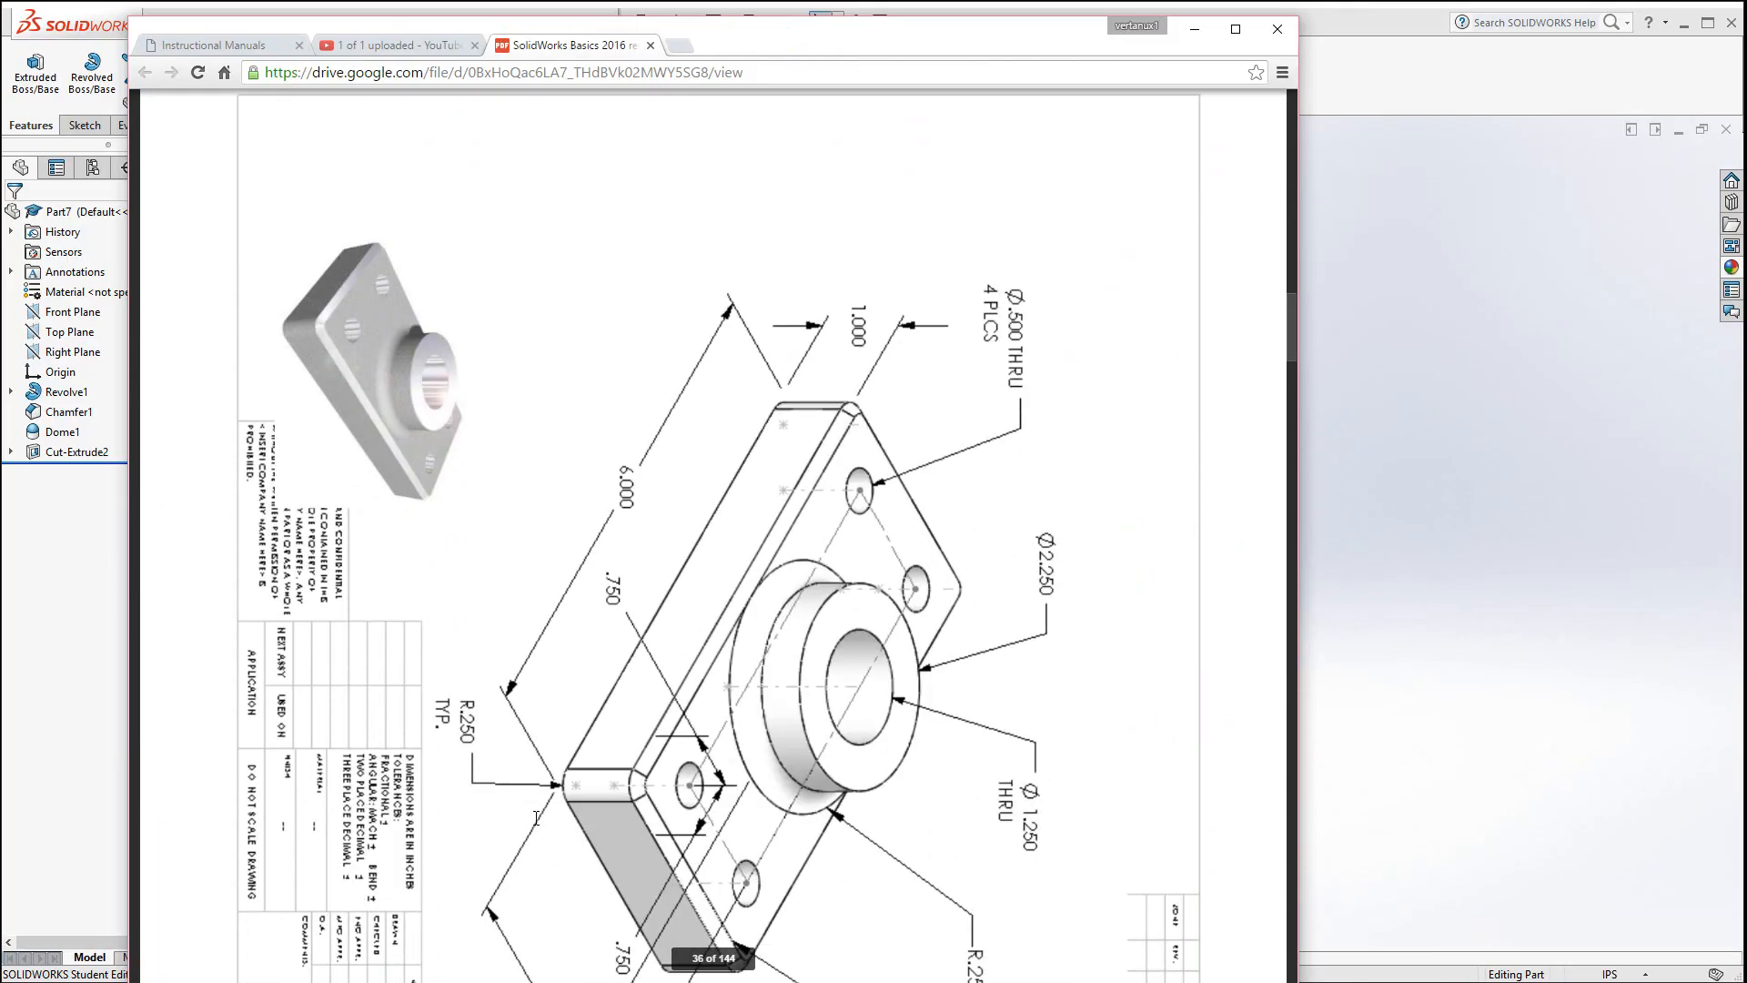
scroll(536, 817, "down", 5)
scroll(536, 817, "up", 4)
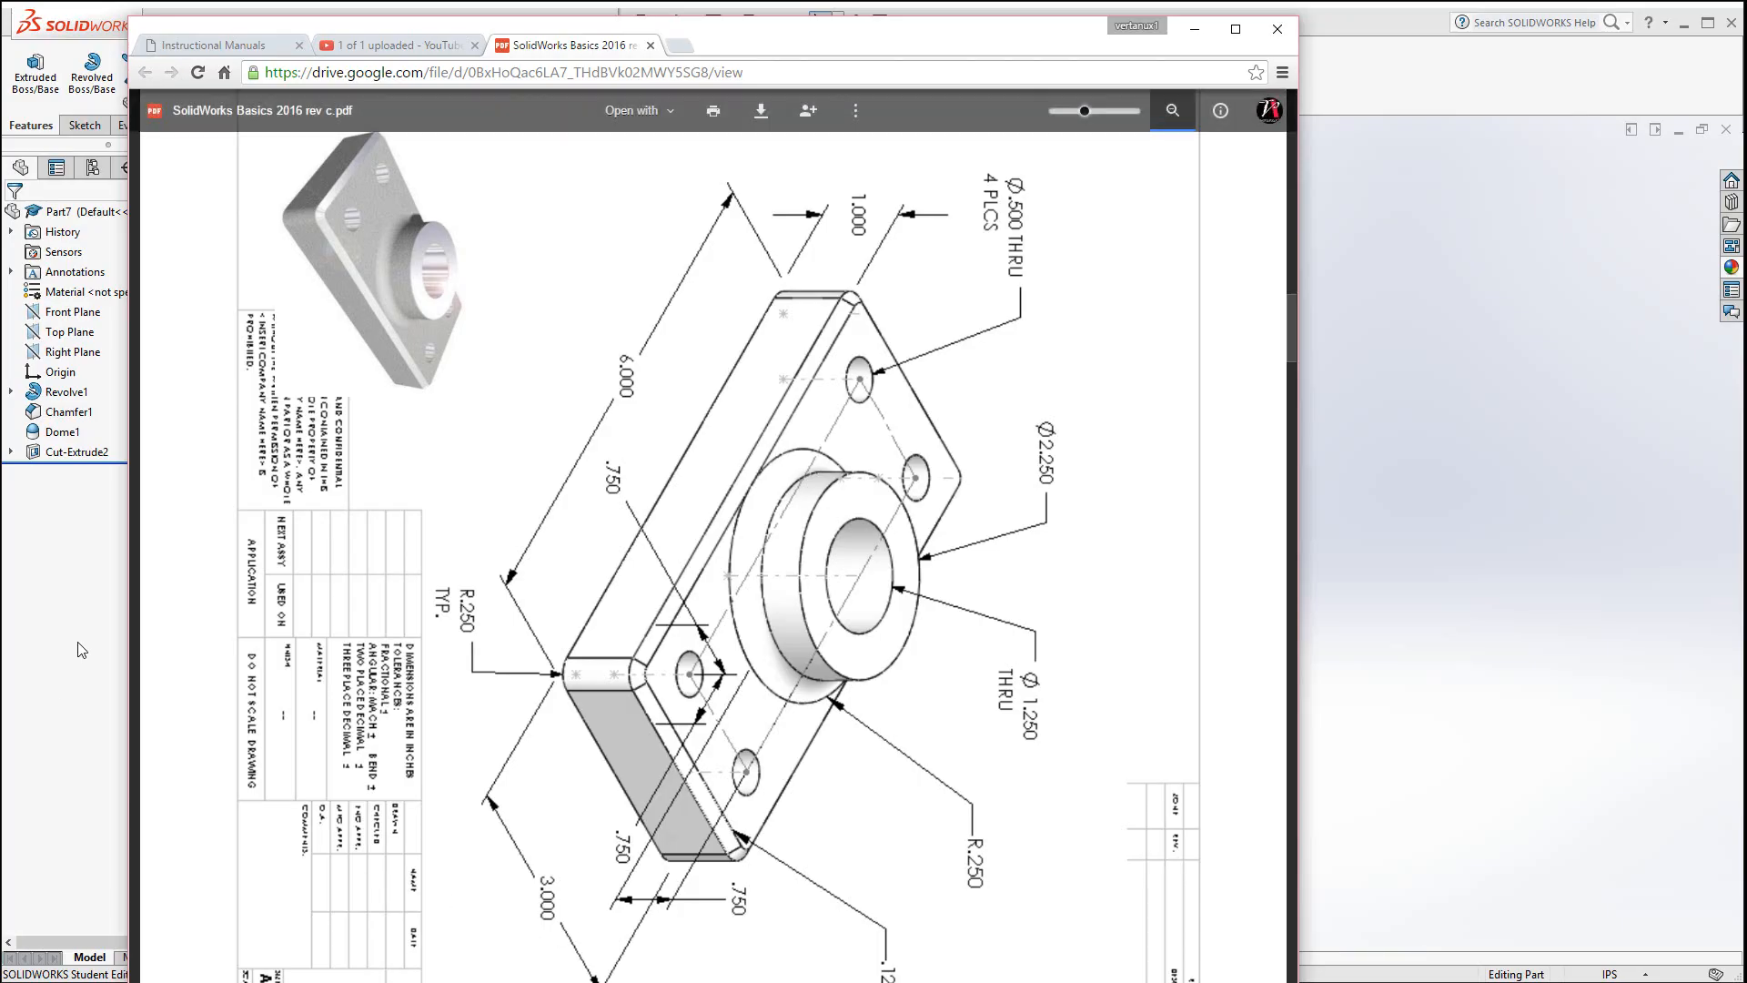
Switch back to SOLIDWORKS and create a new Part document
left_click(88, 619)
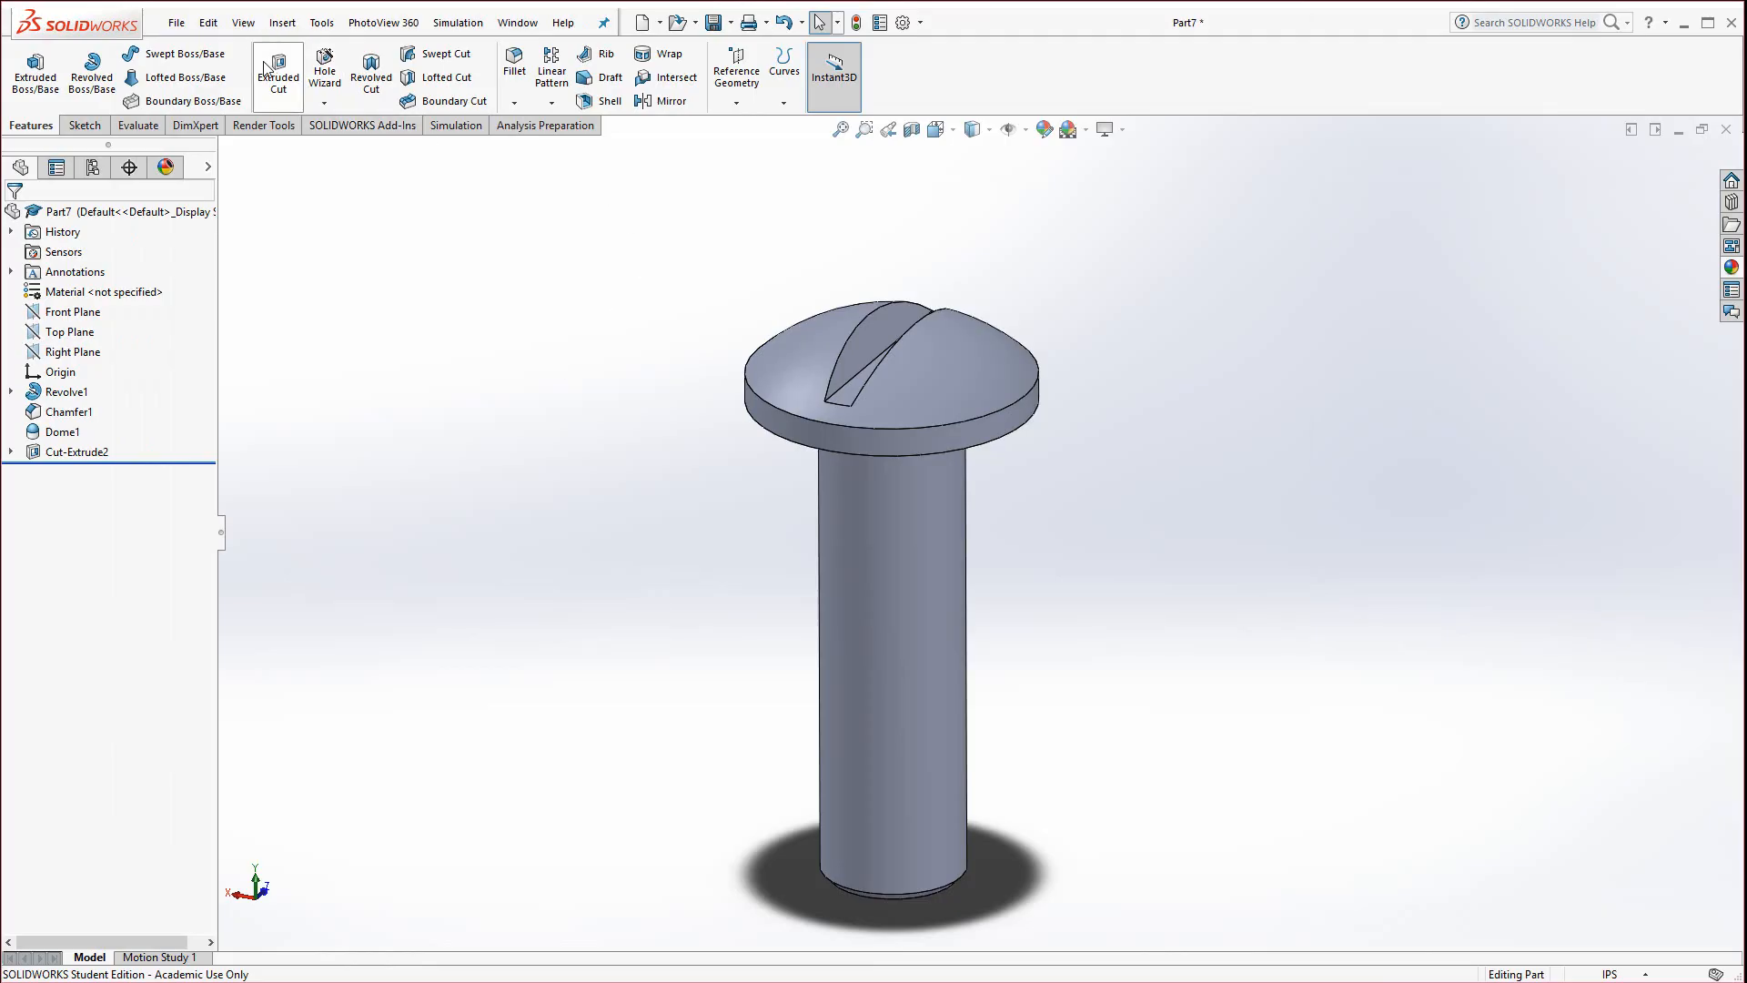
left_click(176, 27)
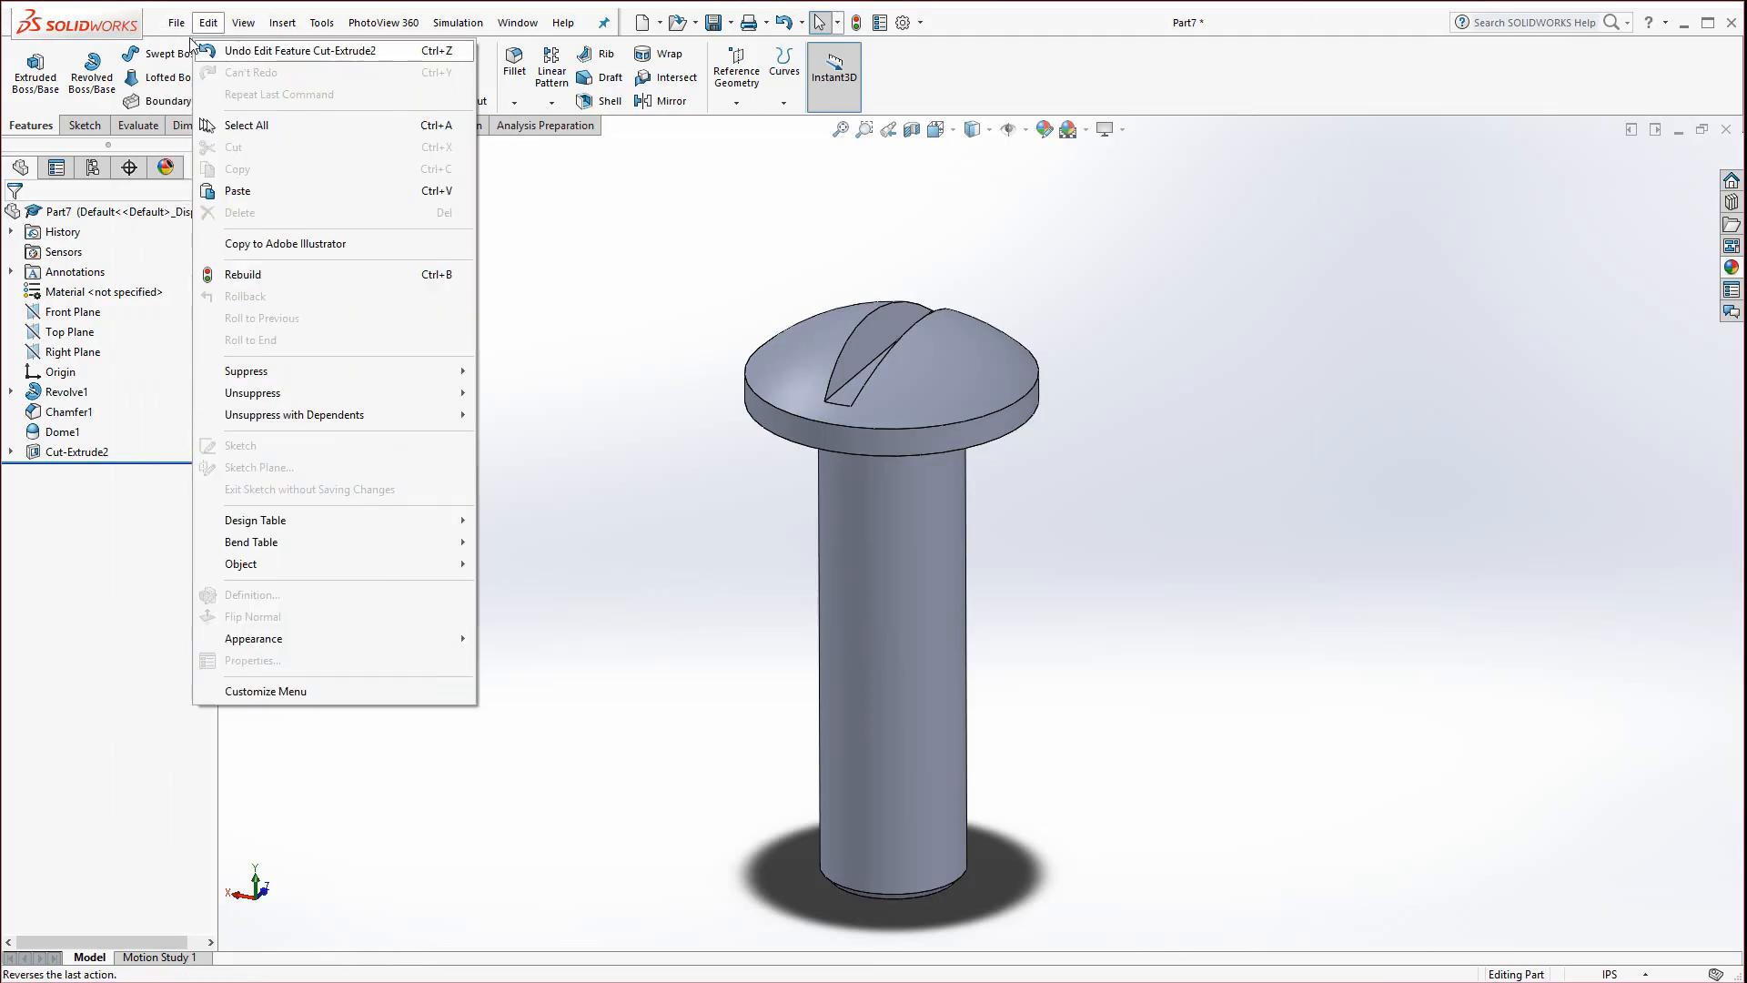
left_click(195, 51)
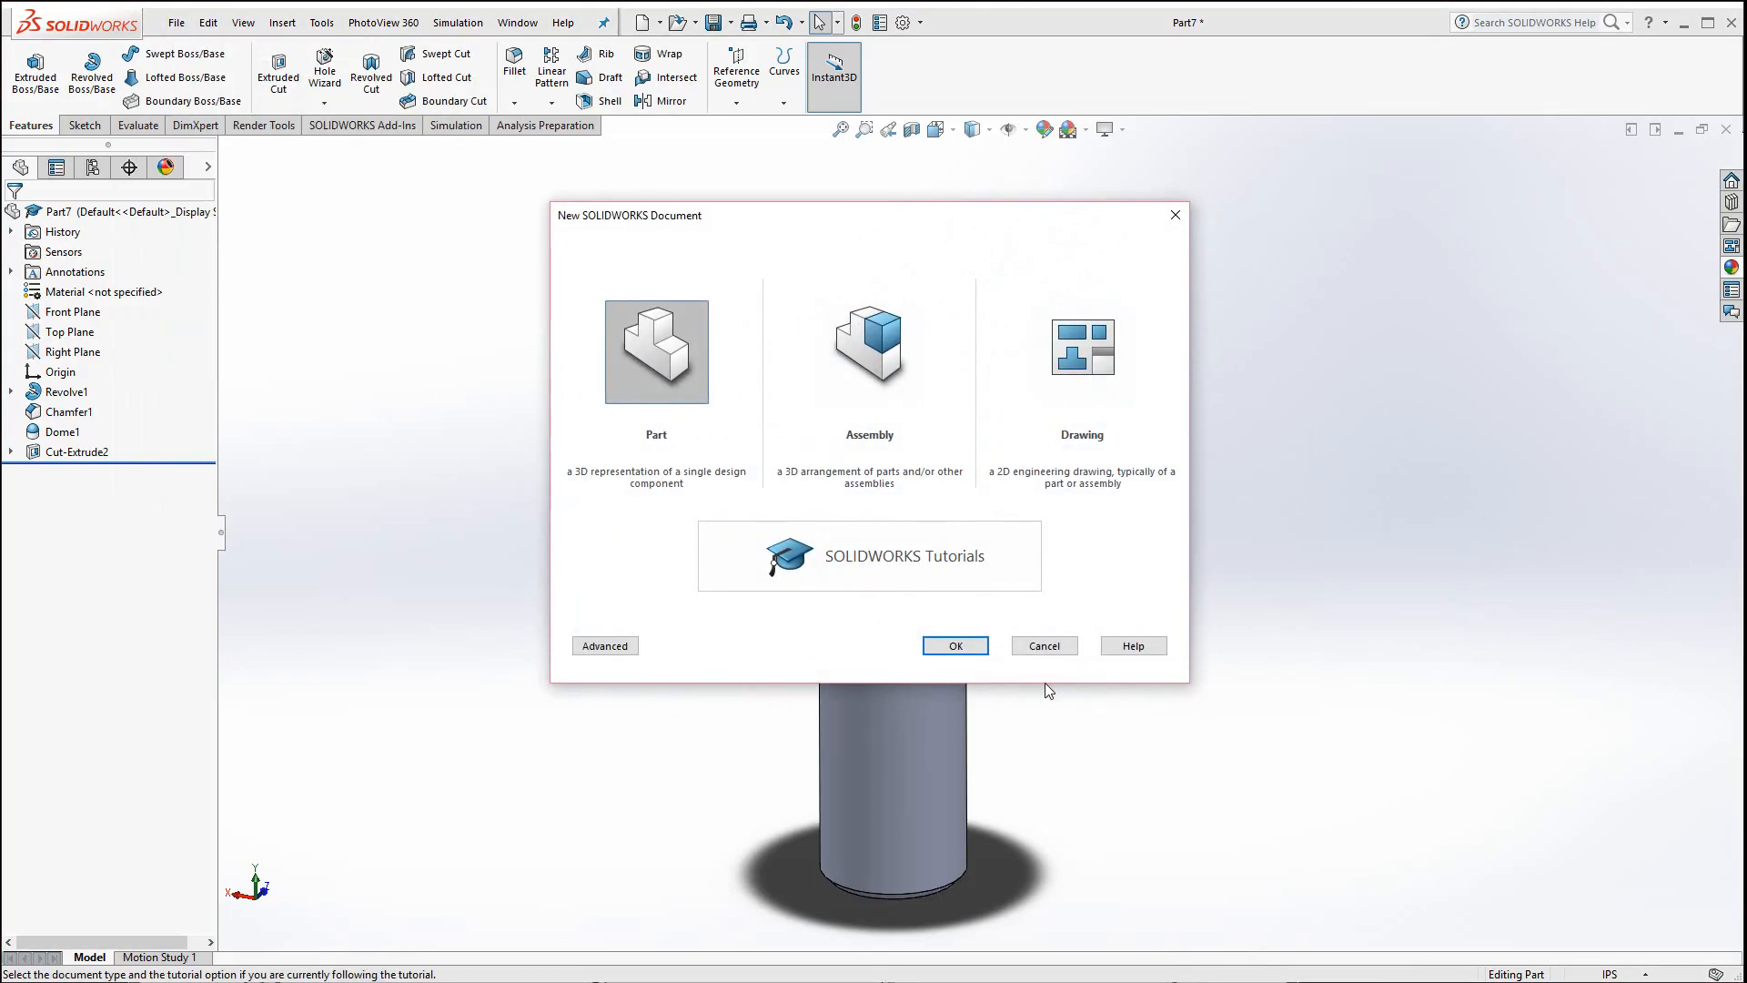
left_click(955, 645)
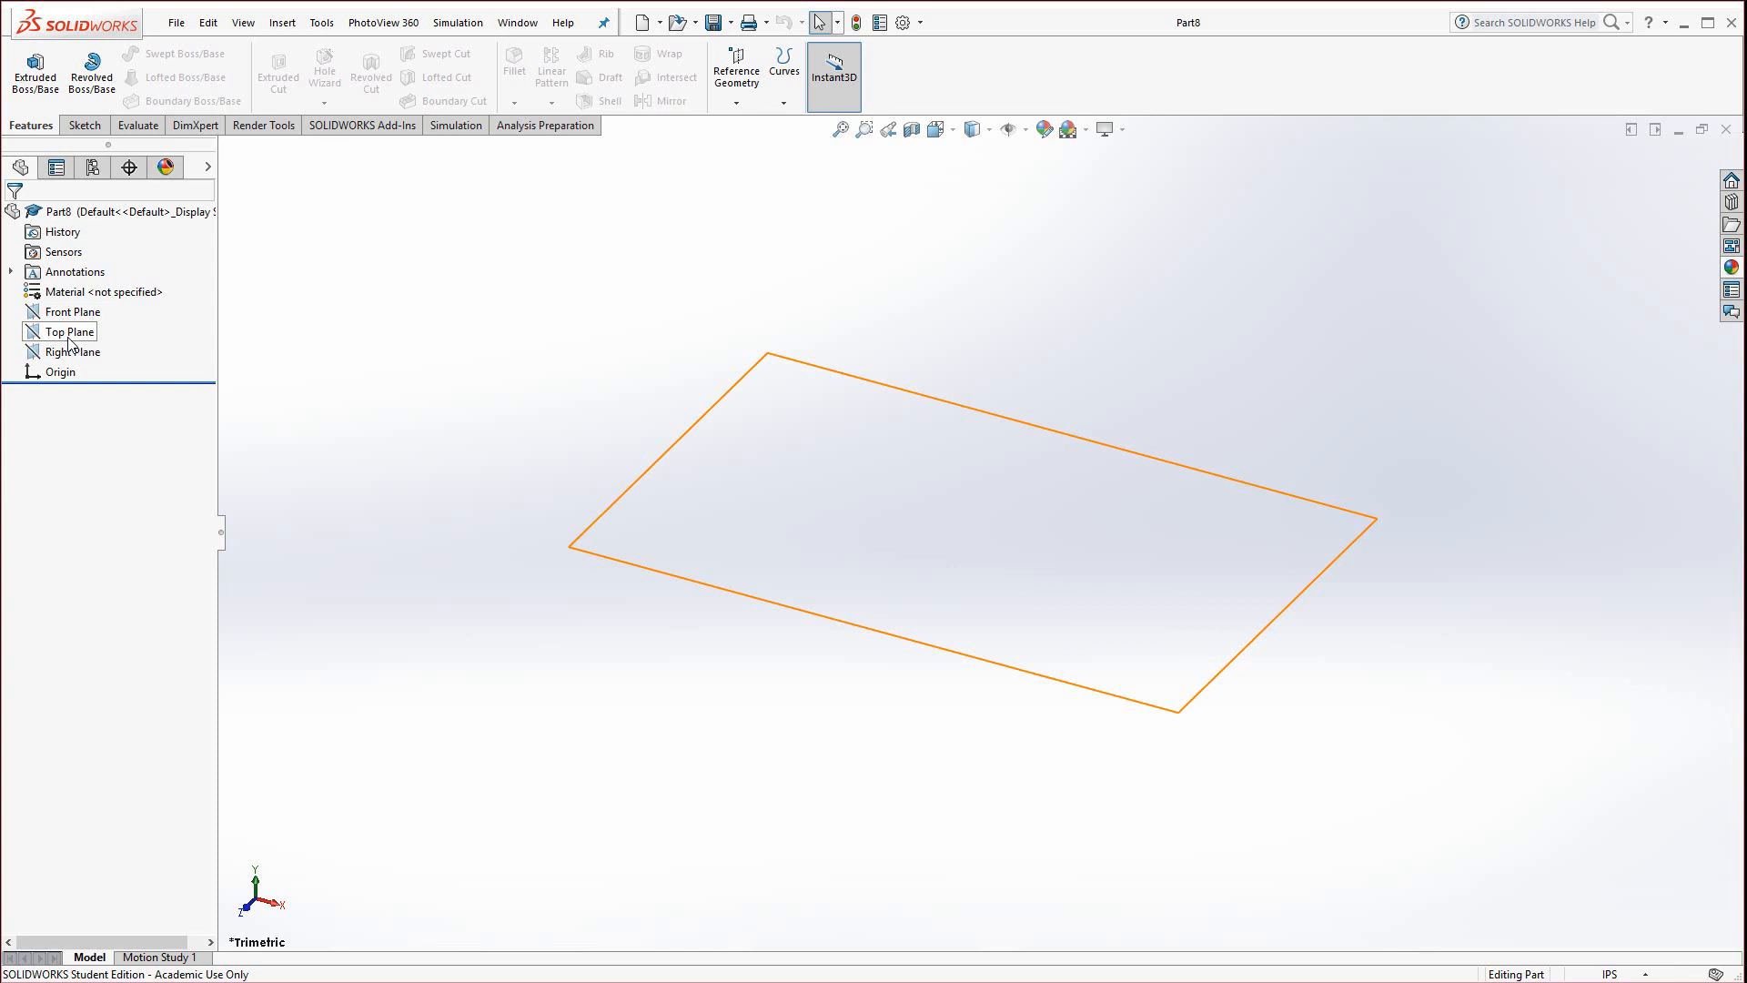
Sketch a center rectangle about 11 in wide on the Top Plane, centered on the origin
left_click(71, 336)
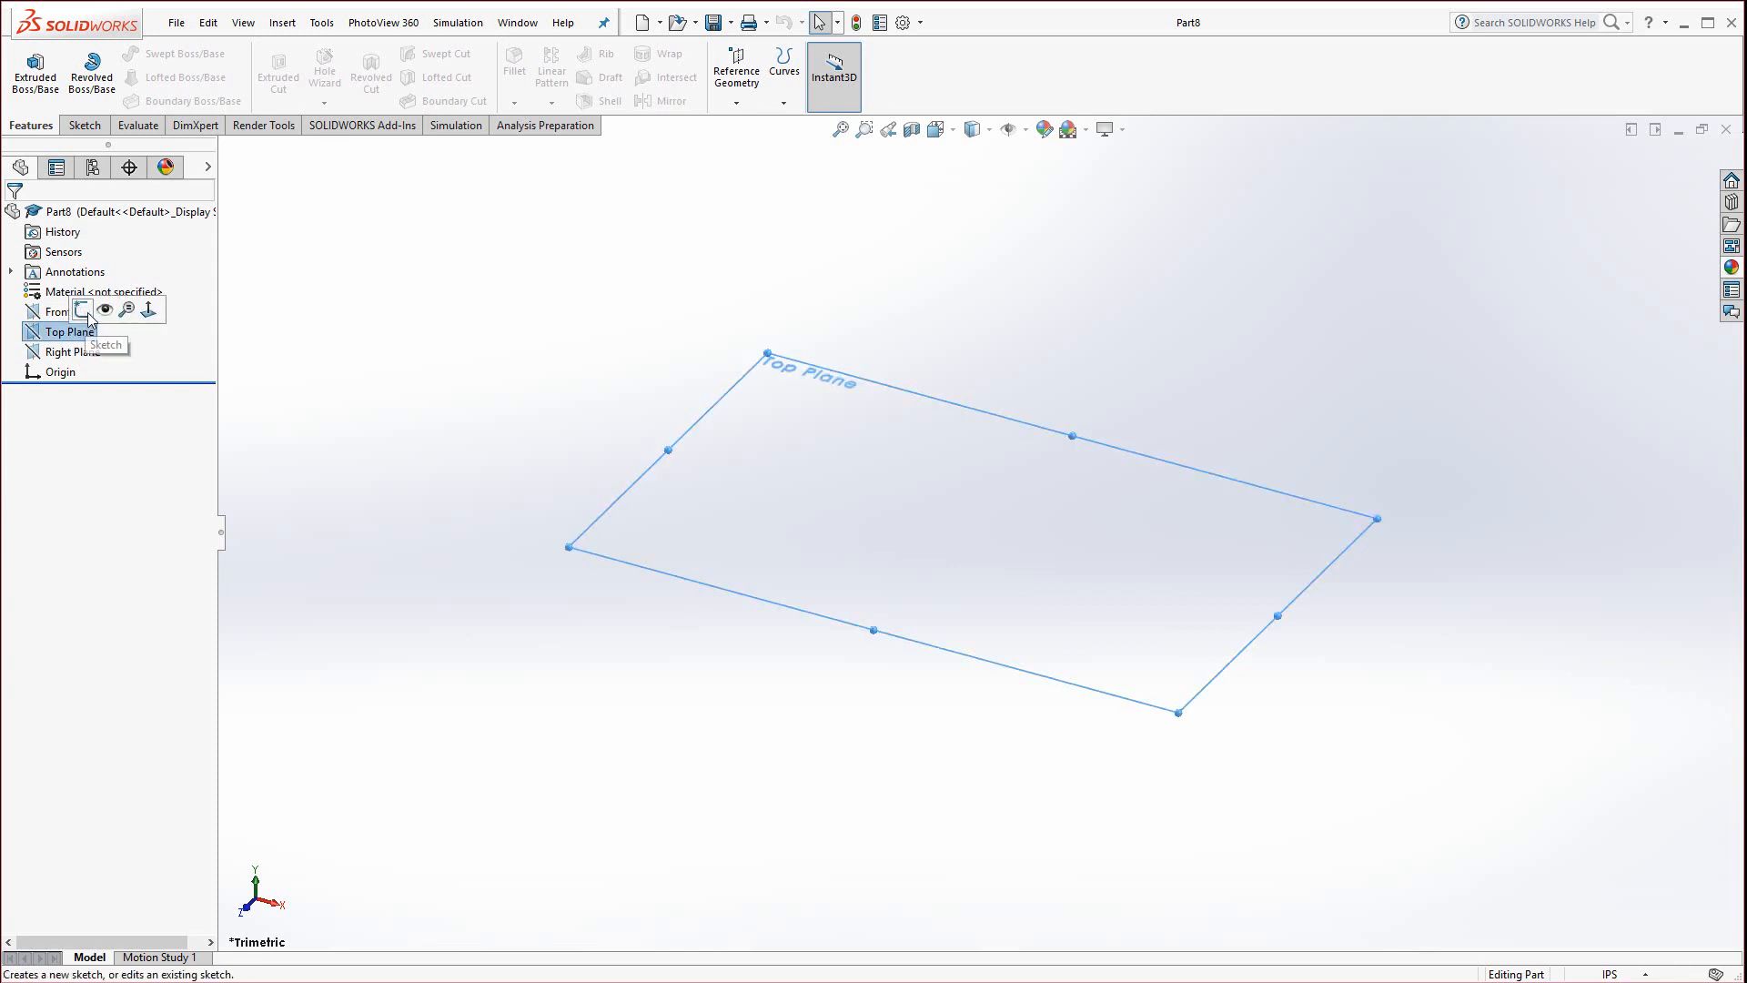
left_click(83, 309)
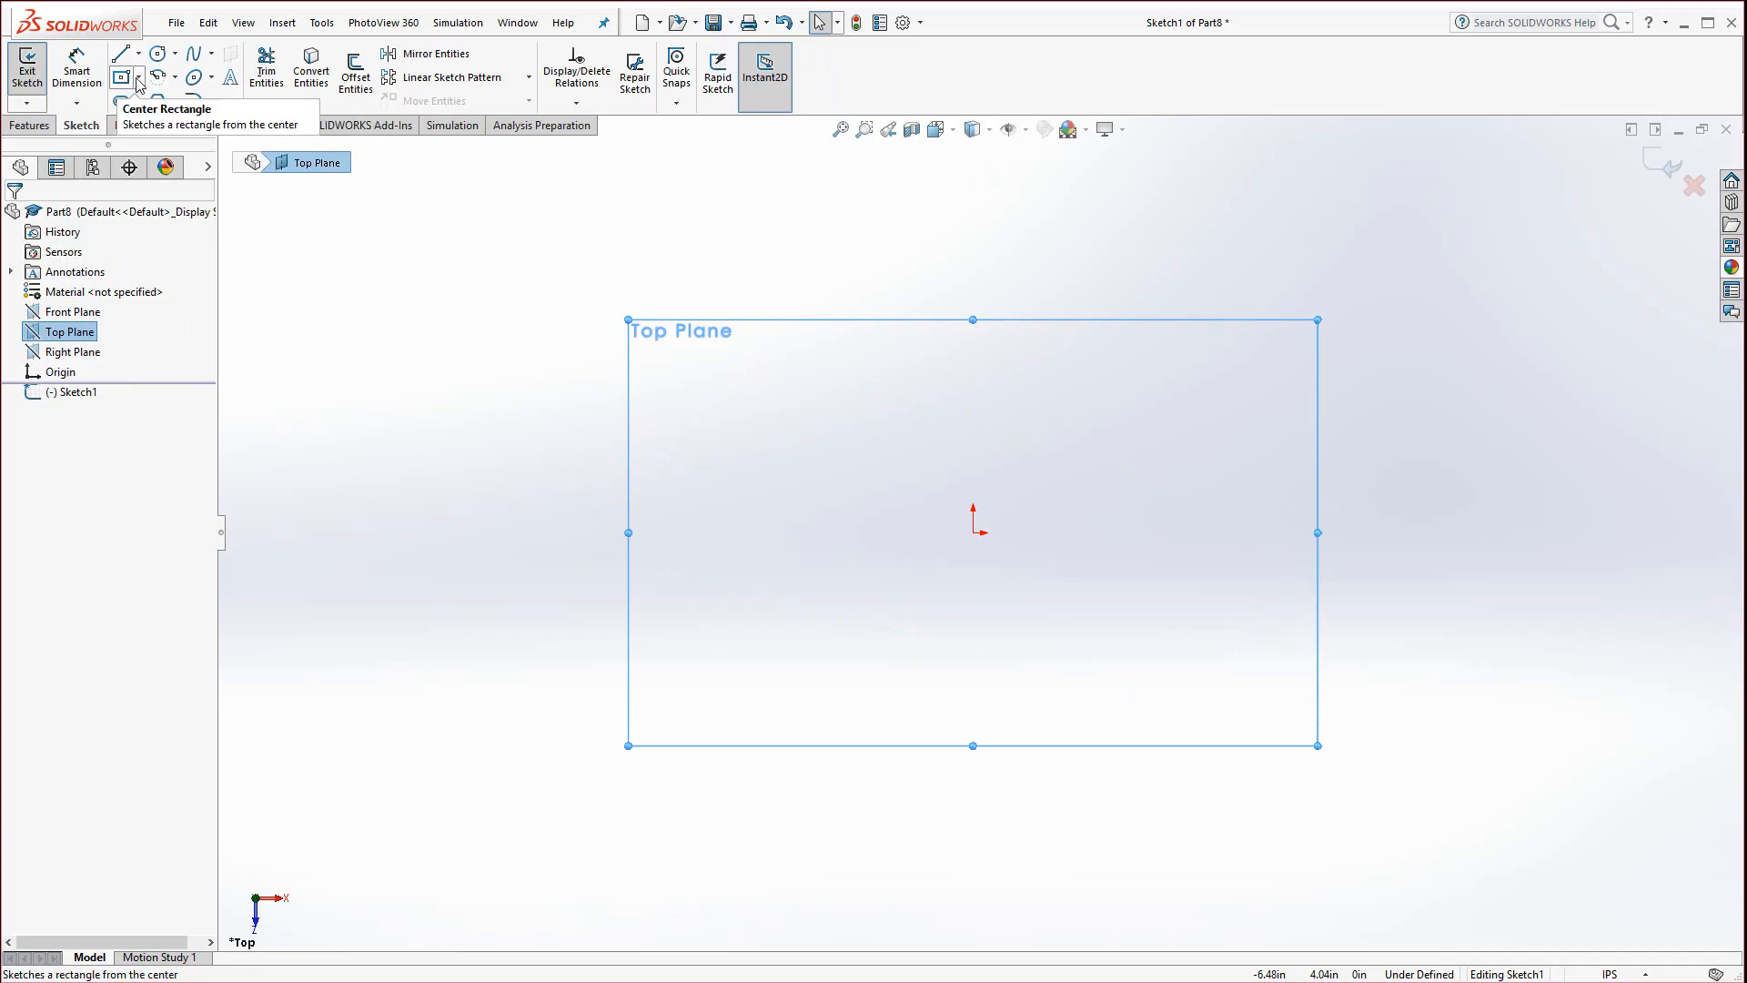
left_click(138, 78)
left_click(143, 123)
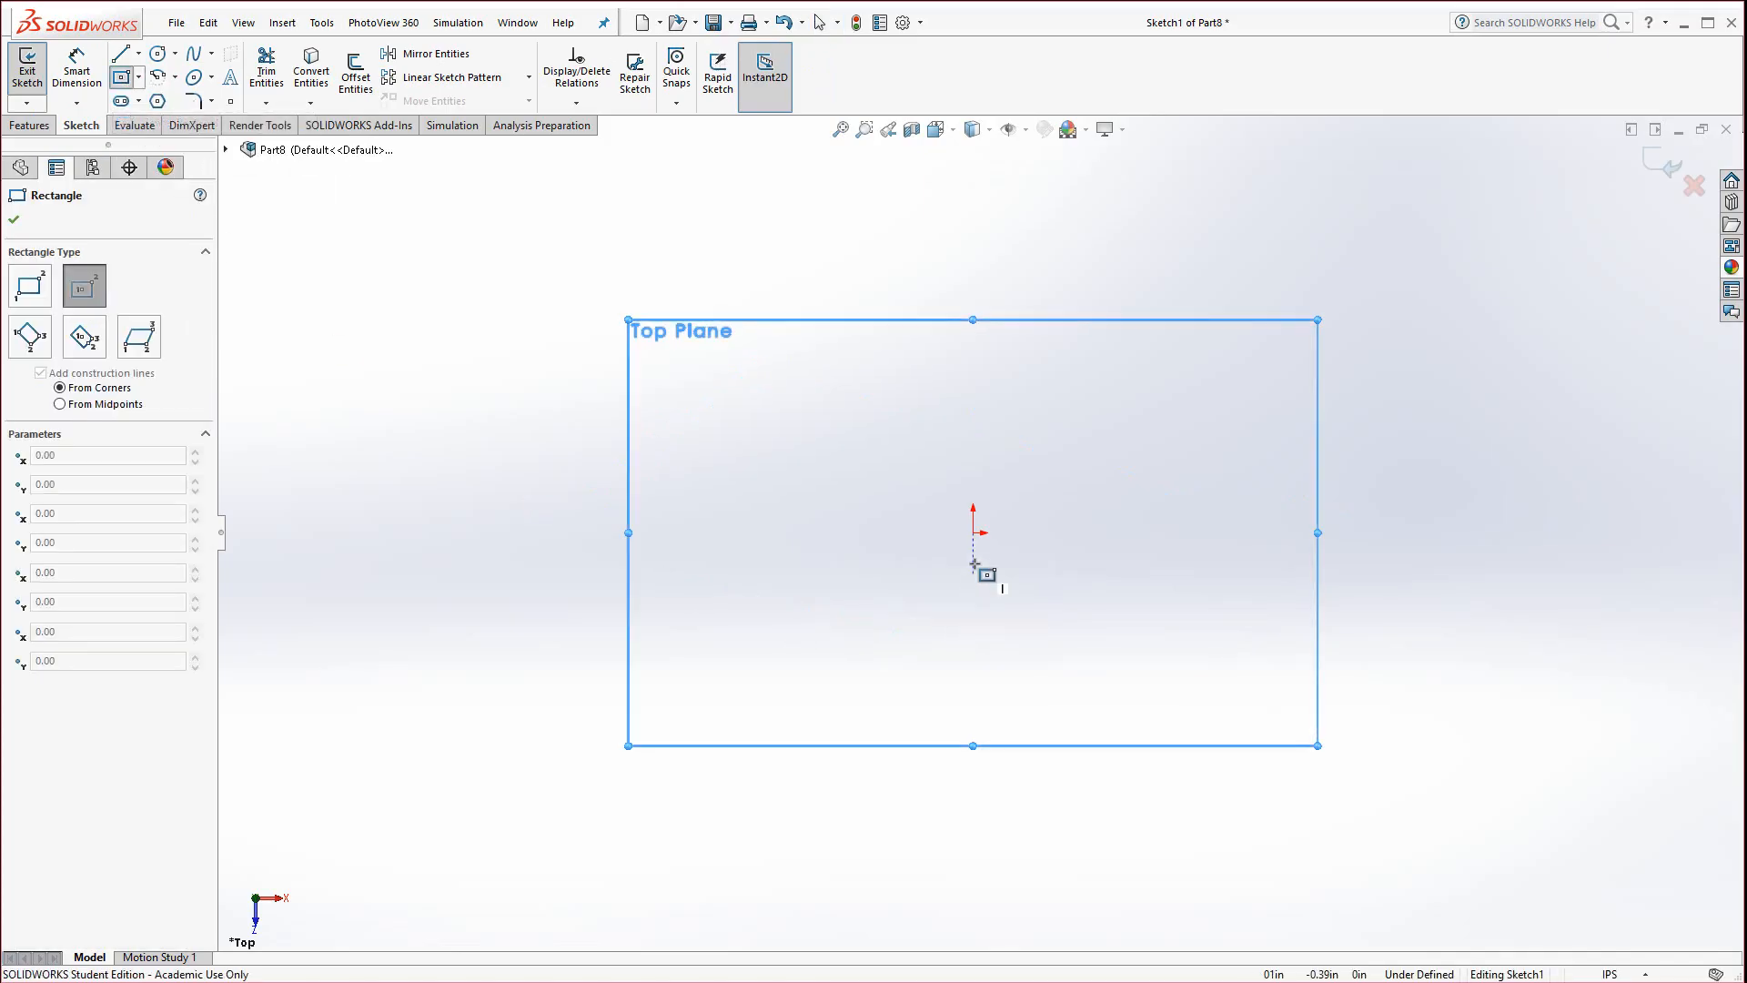
left_click(973, 532)
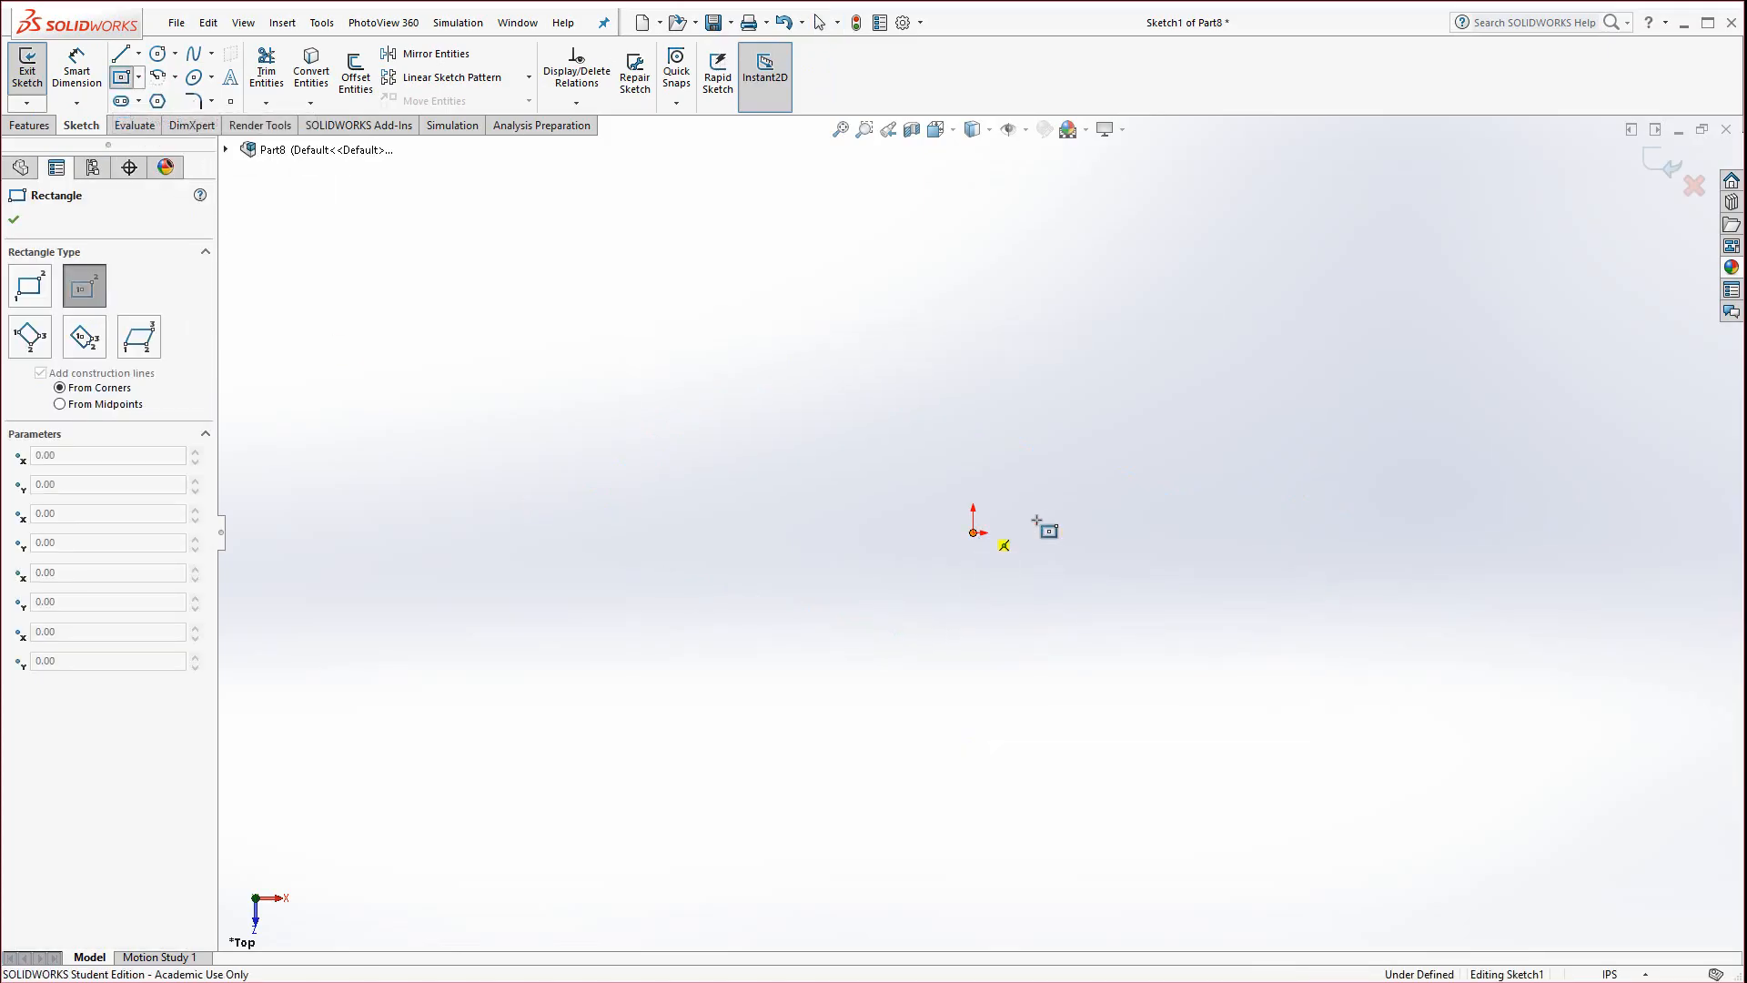
left_click(1515, 264)
Dimension the rectangle to 6 in long and 3 in wide
left_click(76, 70)
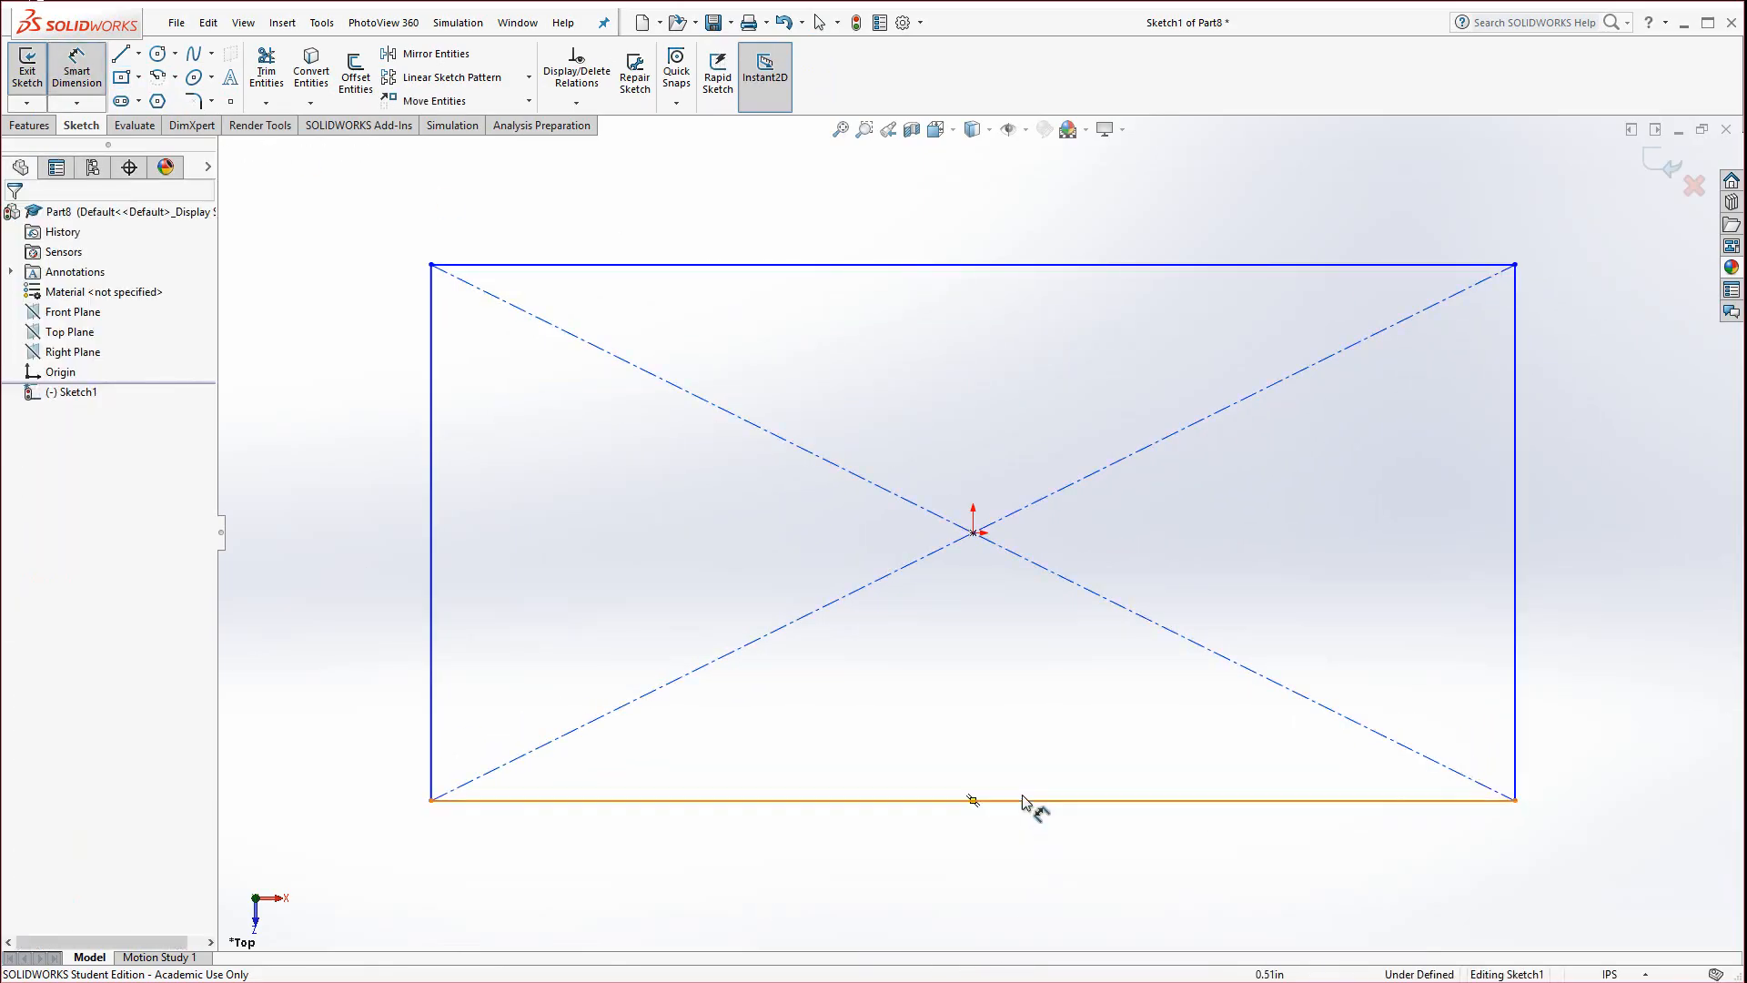
left_click(1022, 801)
left_click(983, 854)
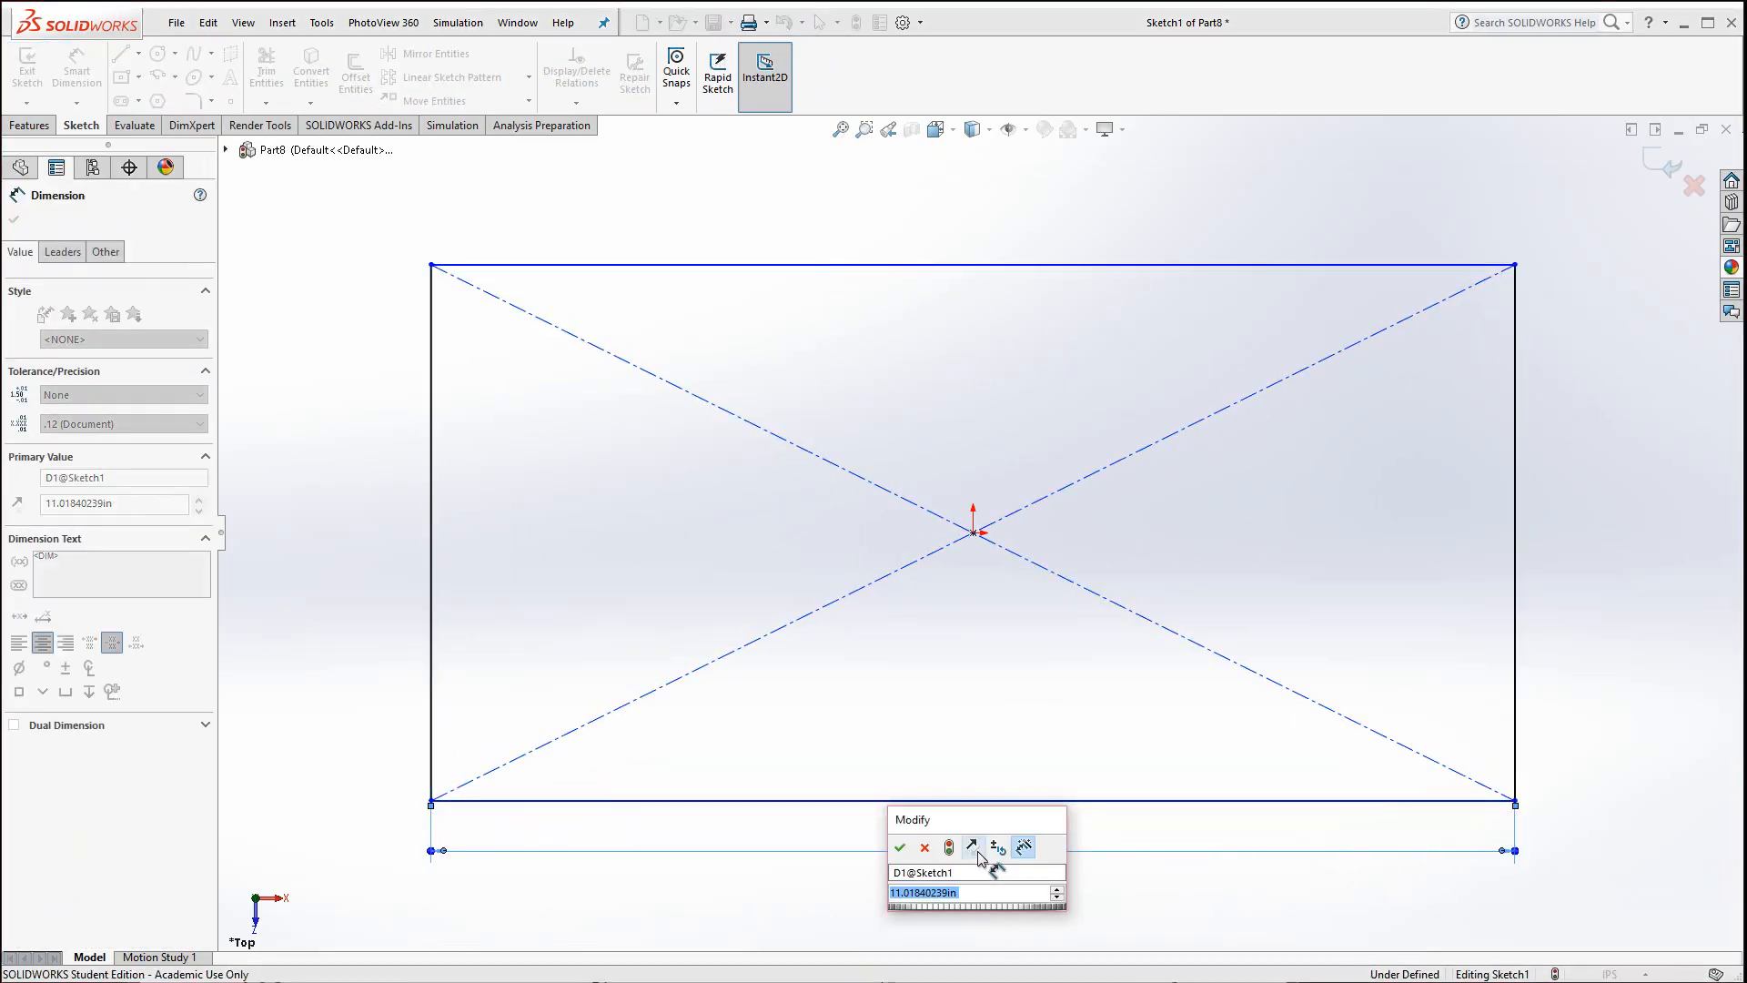
type("6")
key("Return")
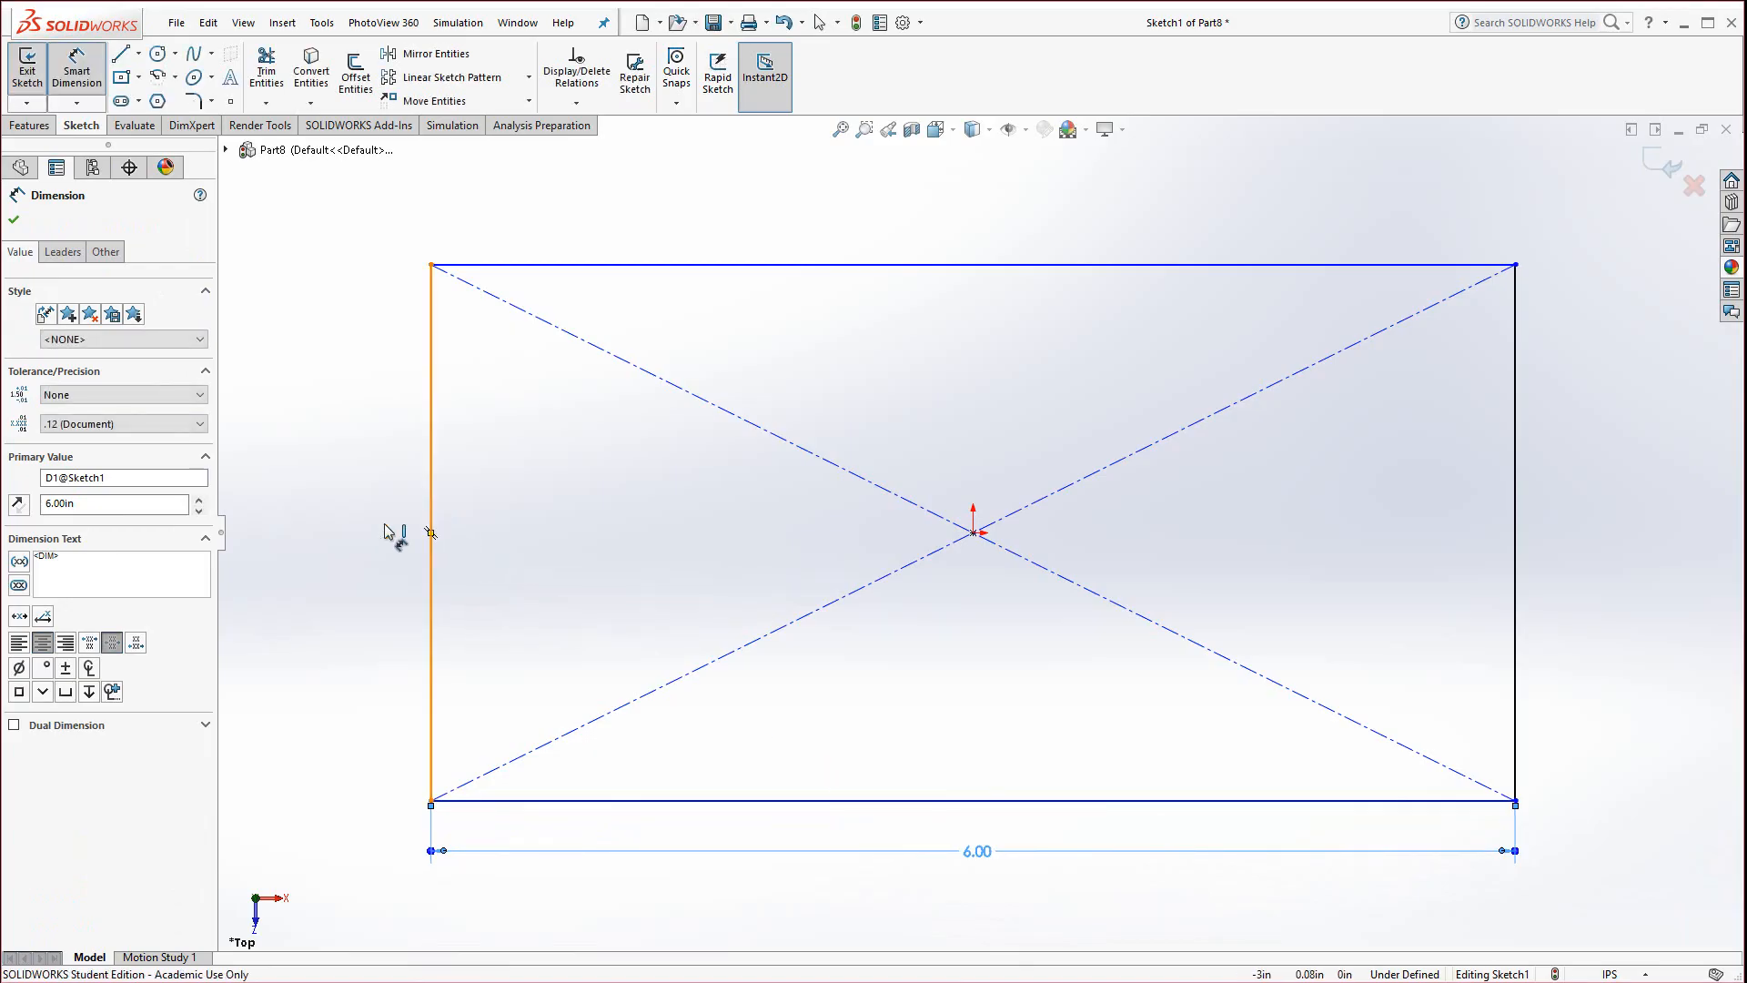
left_click(430, 532)
left_click(357, 523)
type("3")
key("Return")
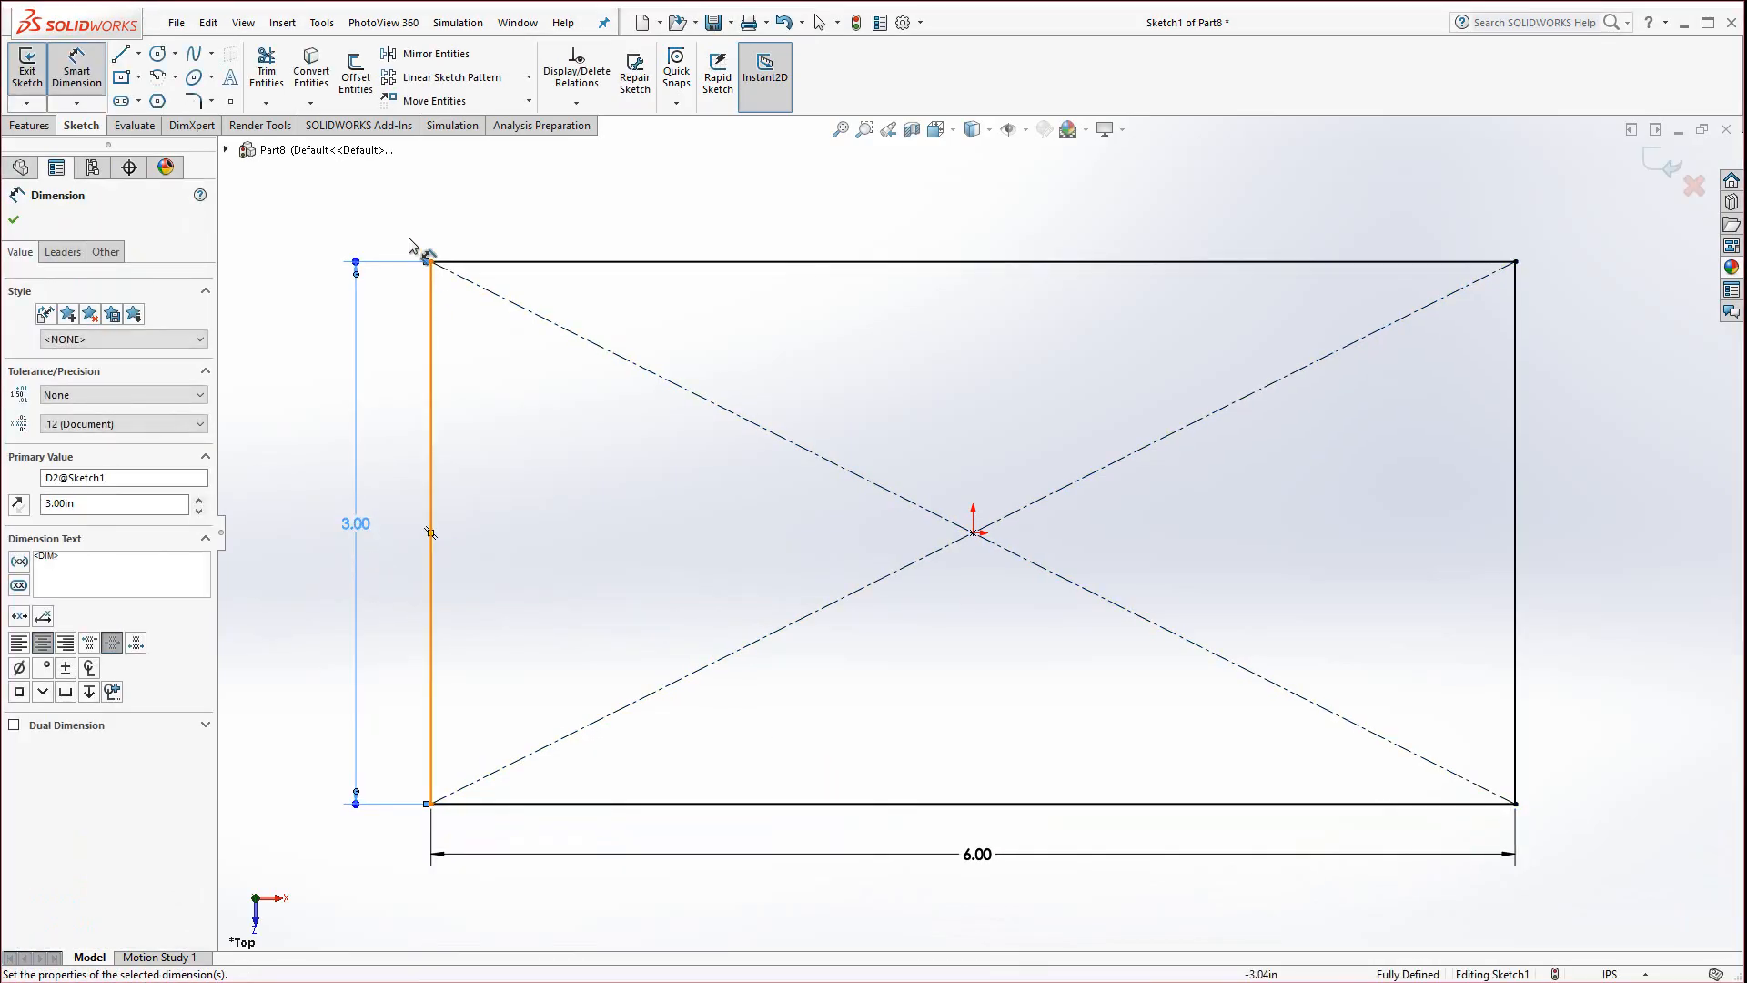
Draw two construction centerlines from the origin, one vertical ending just below the rectangle's upper edge, one horizontal ending just inside its left edge
left_click(138, 54)
left_click(146, 100)
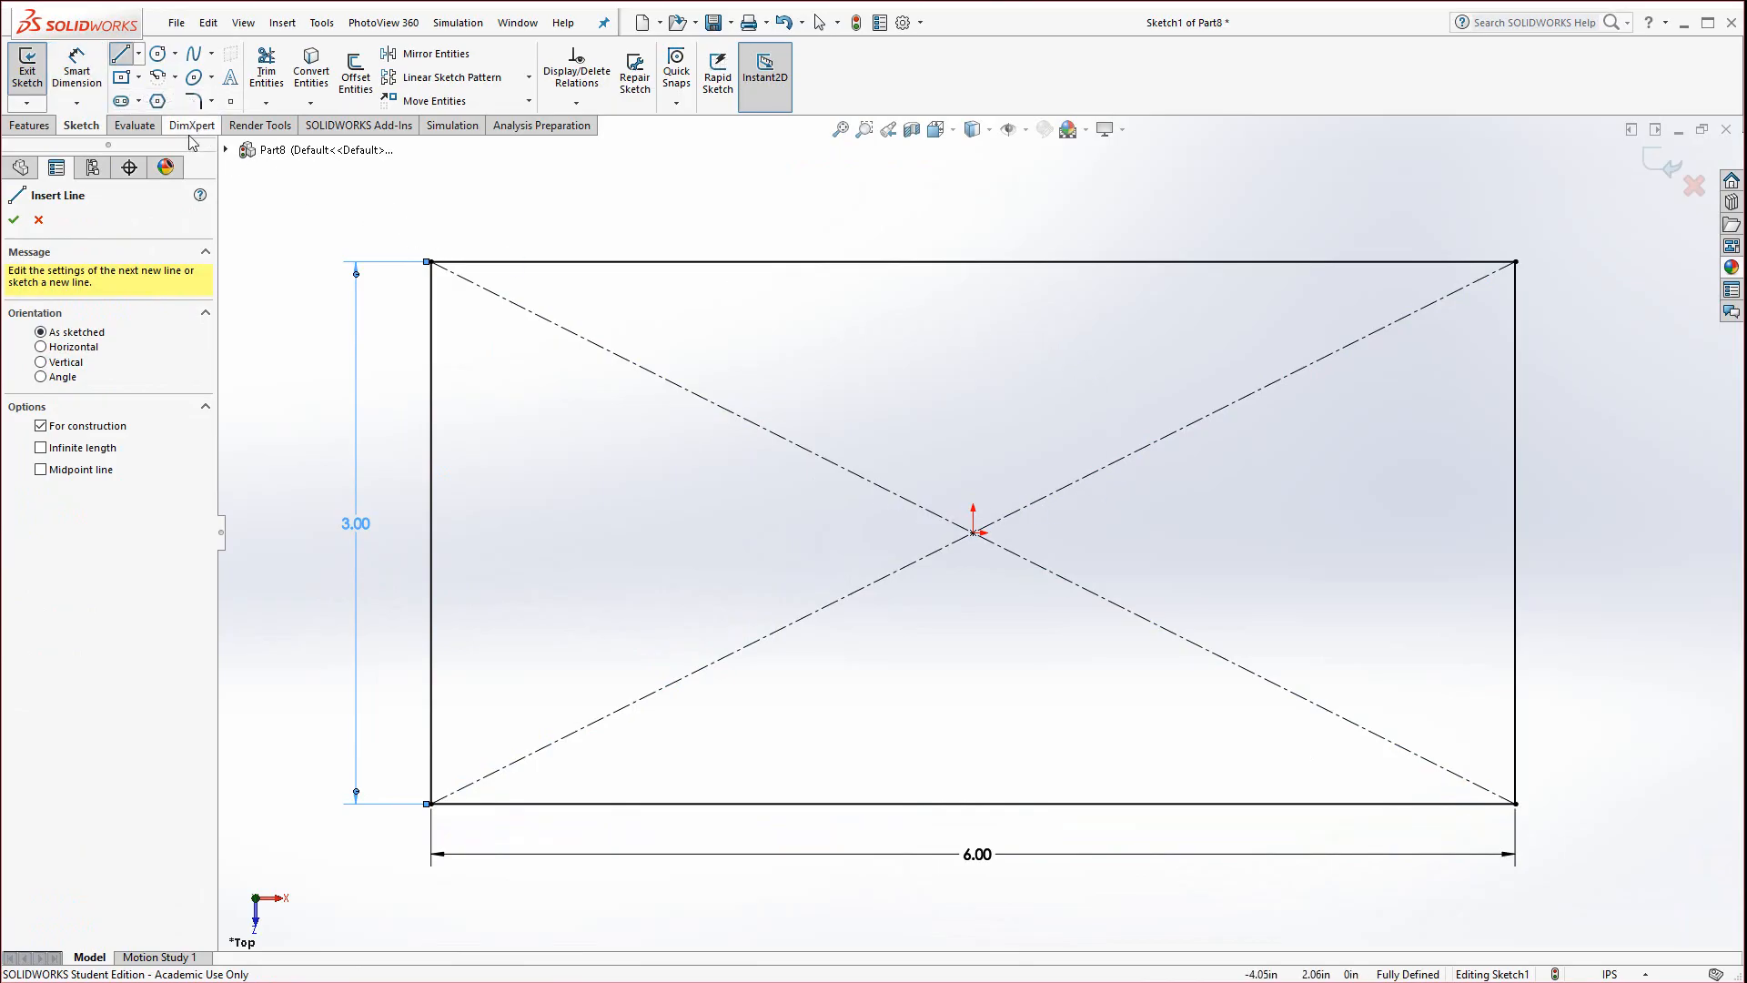
left_click(974, 311)
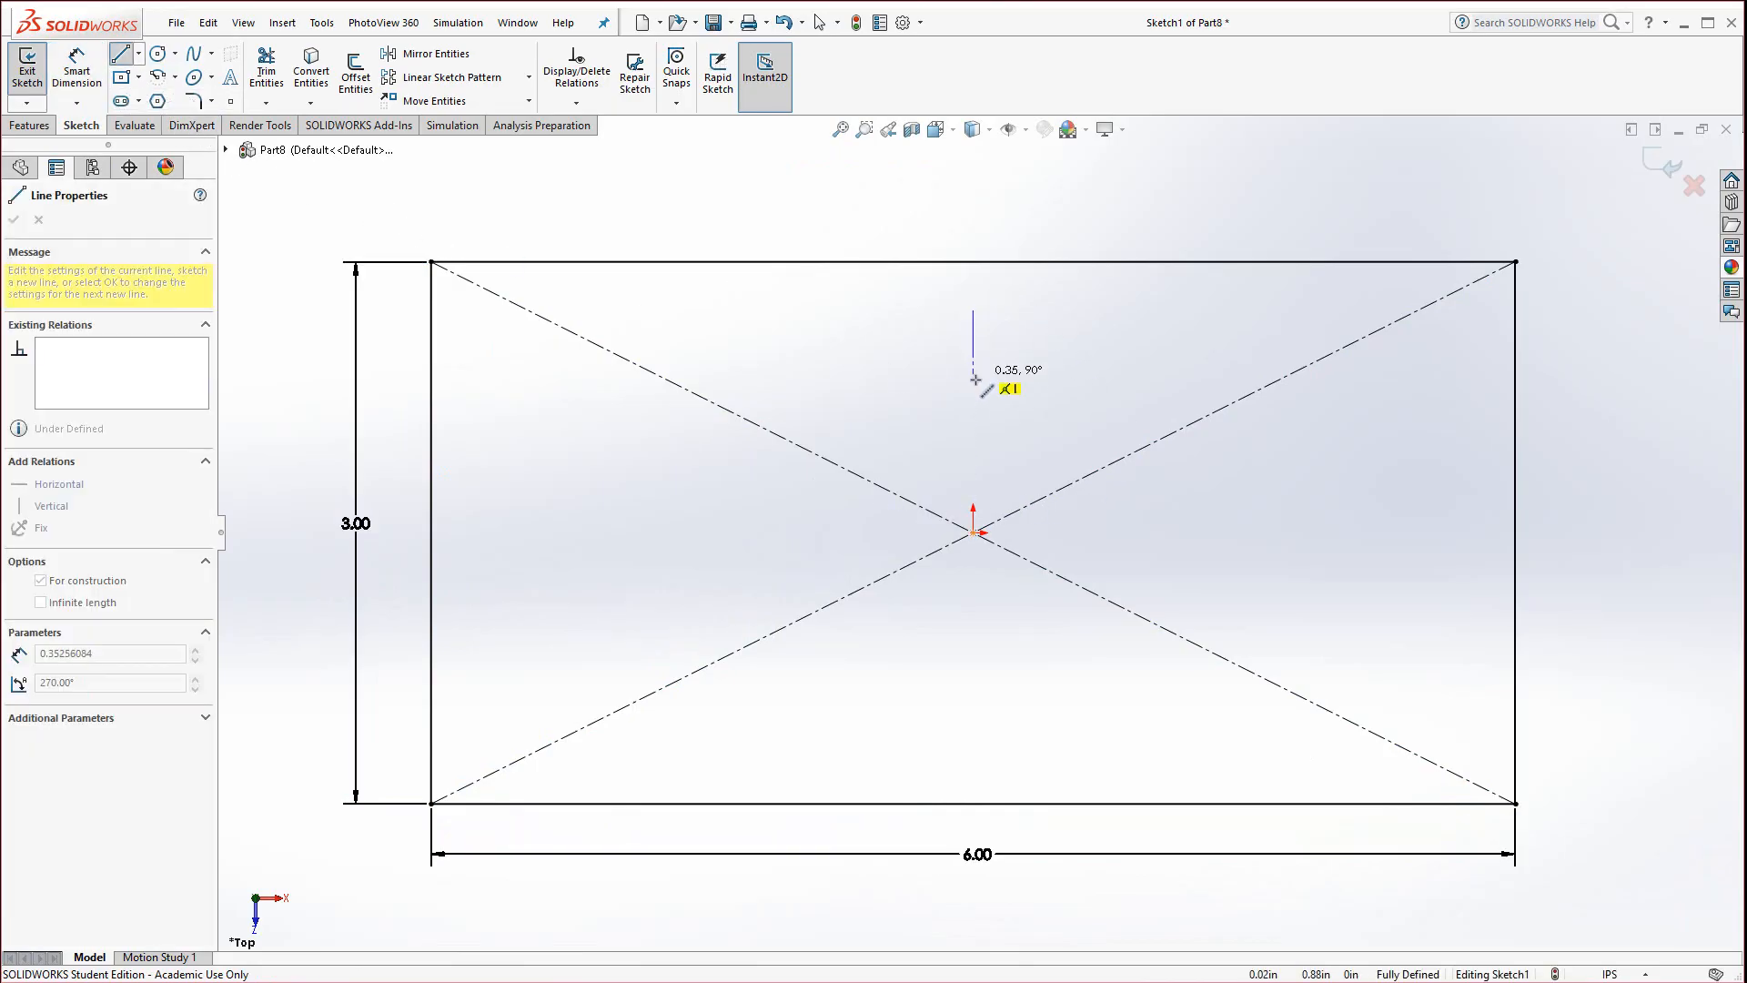
left_click(973, 532)
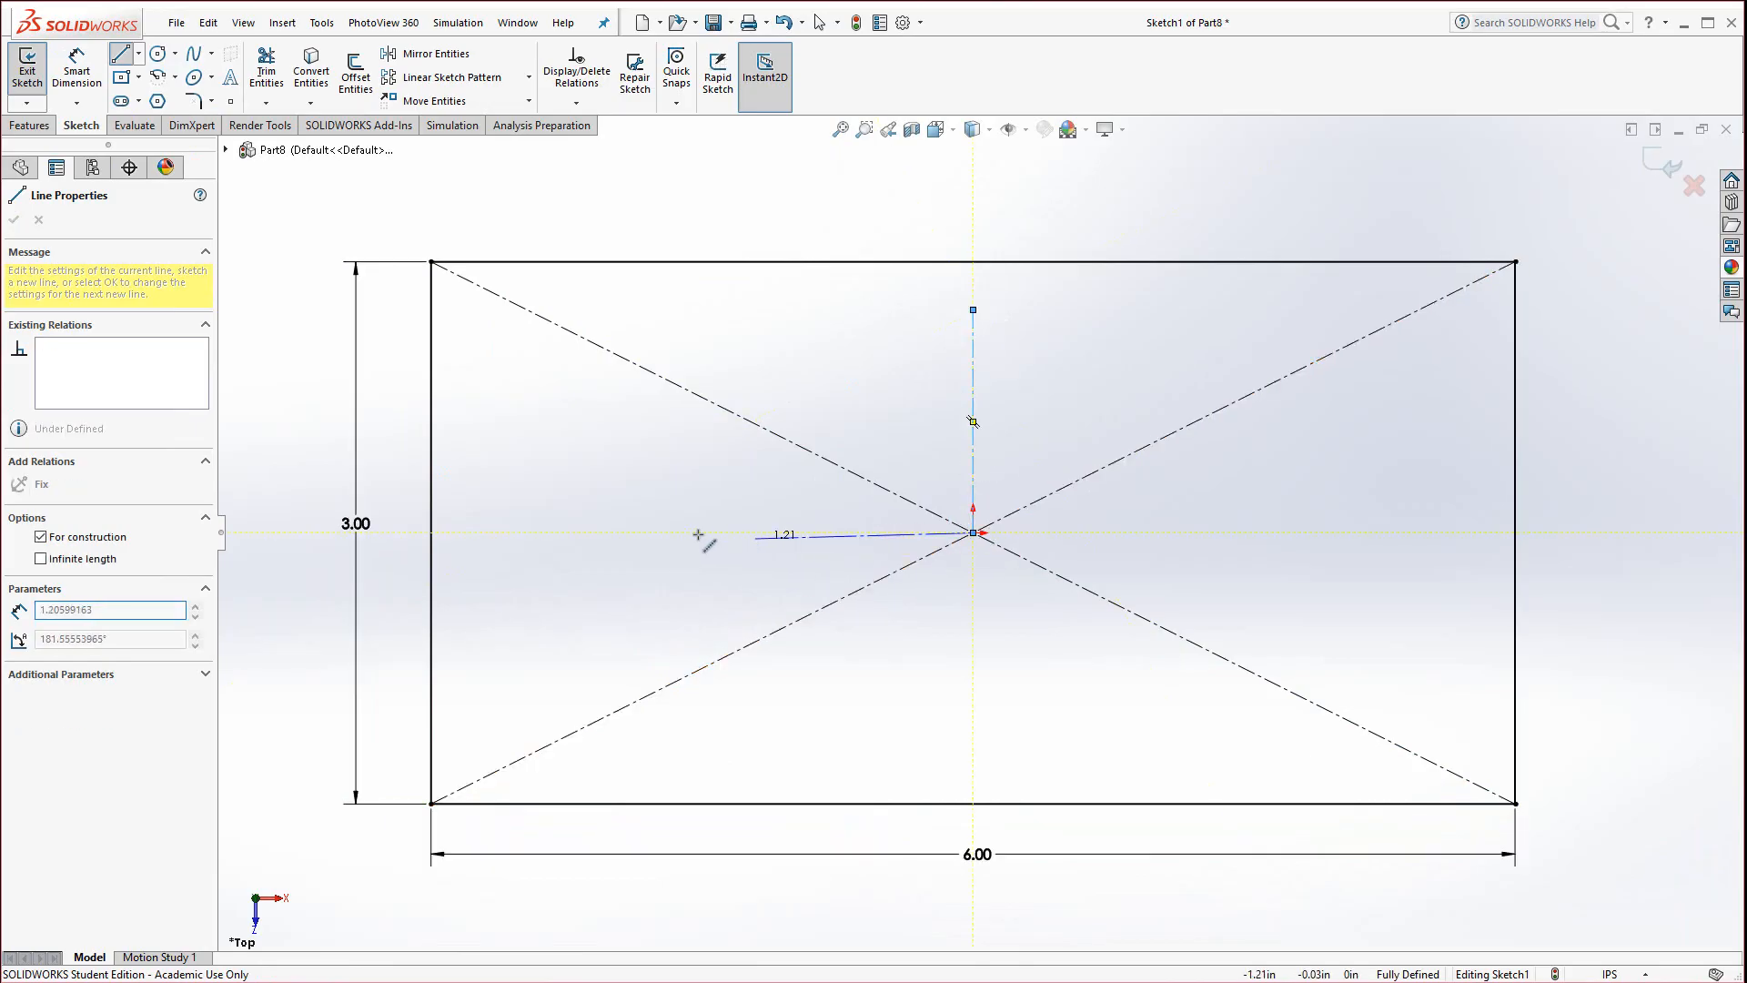
left_click(481, 532)
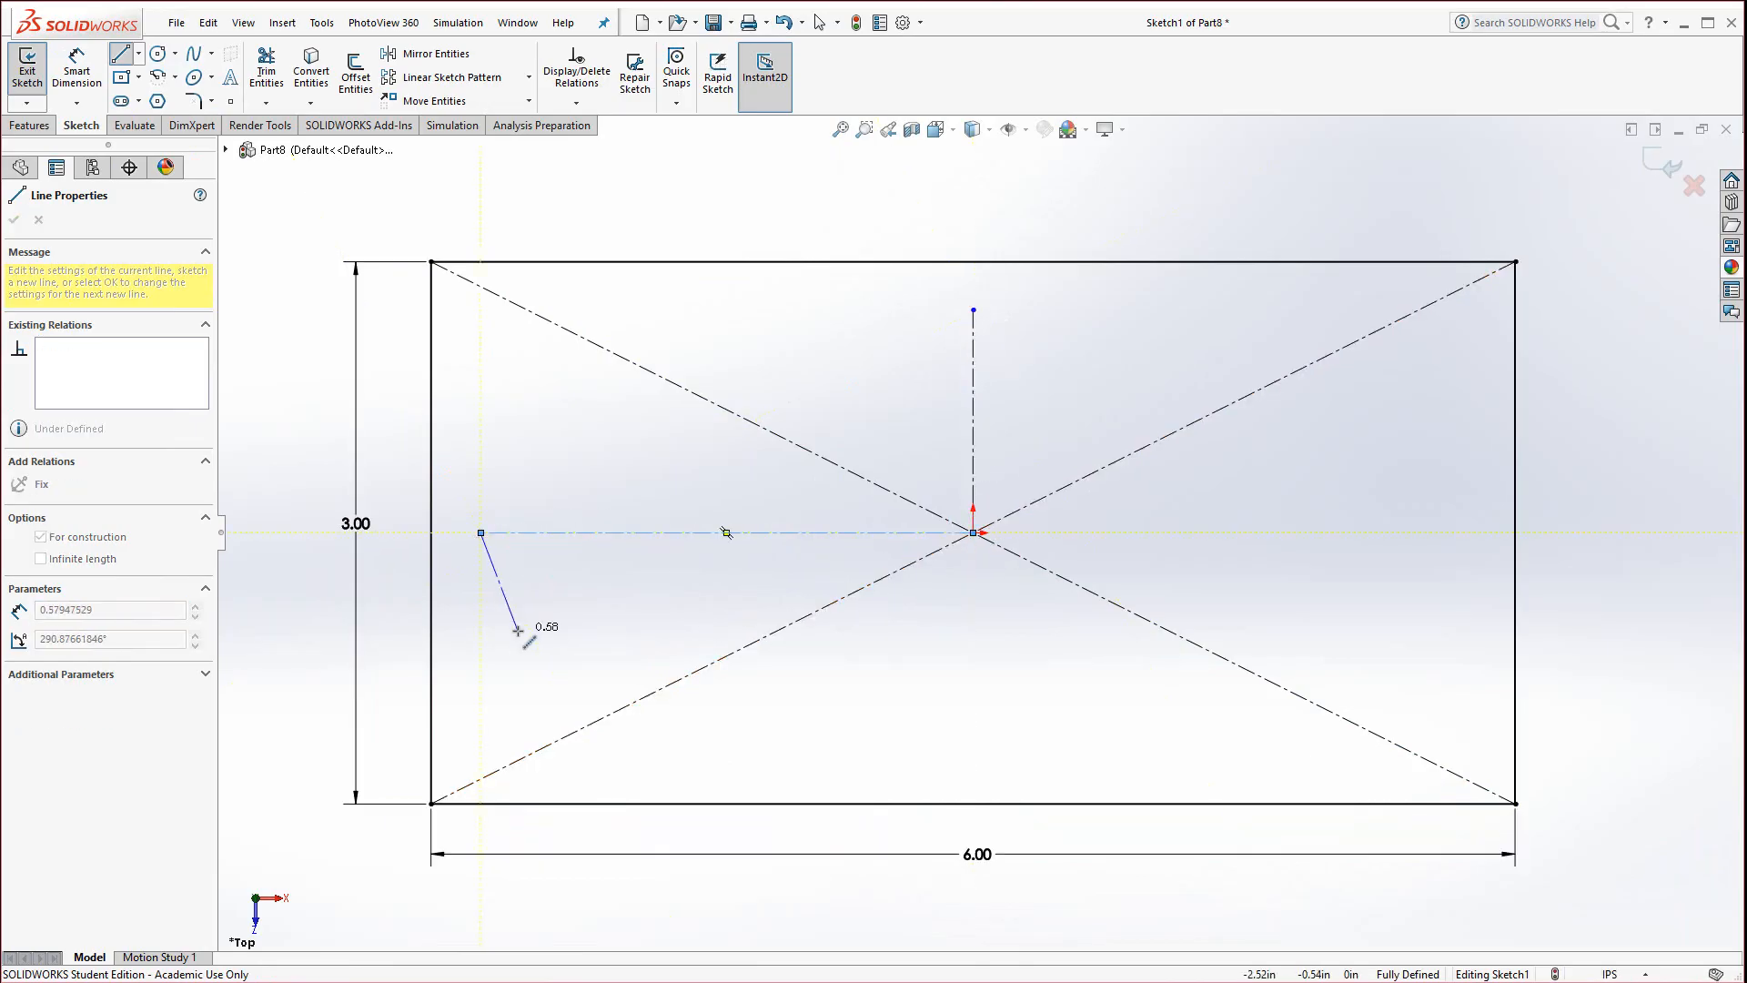
key("Escape")
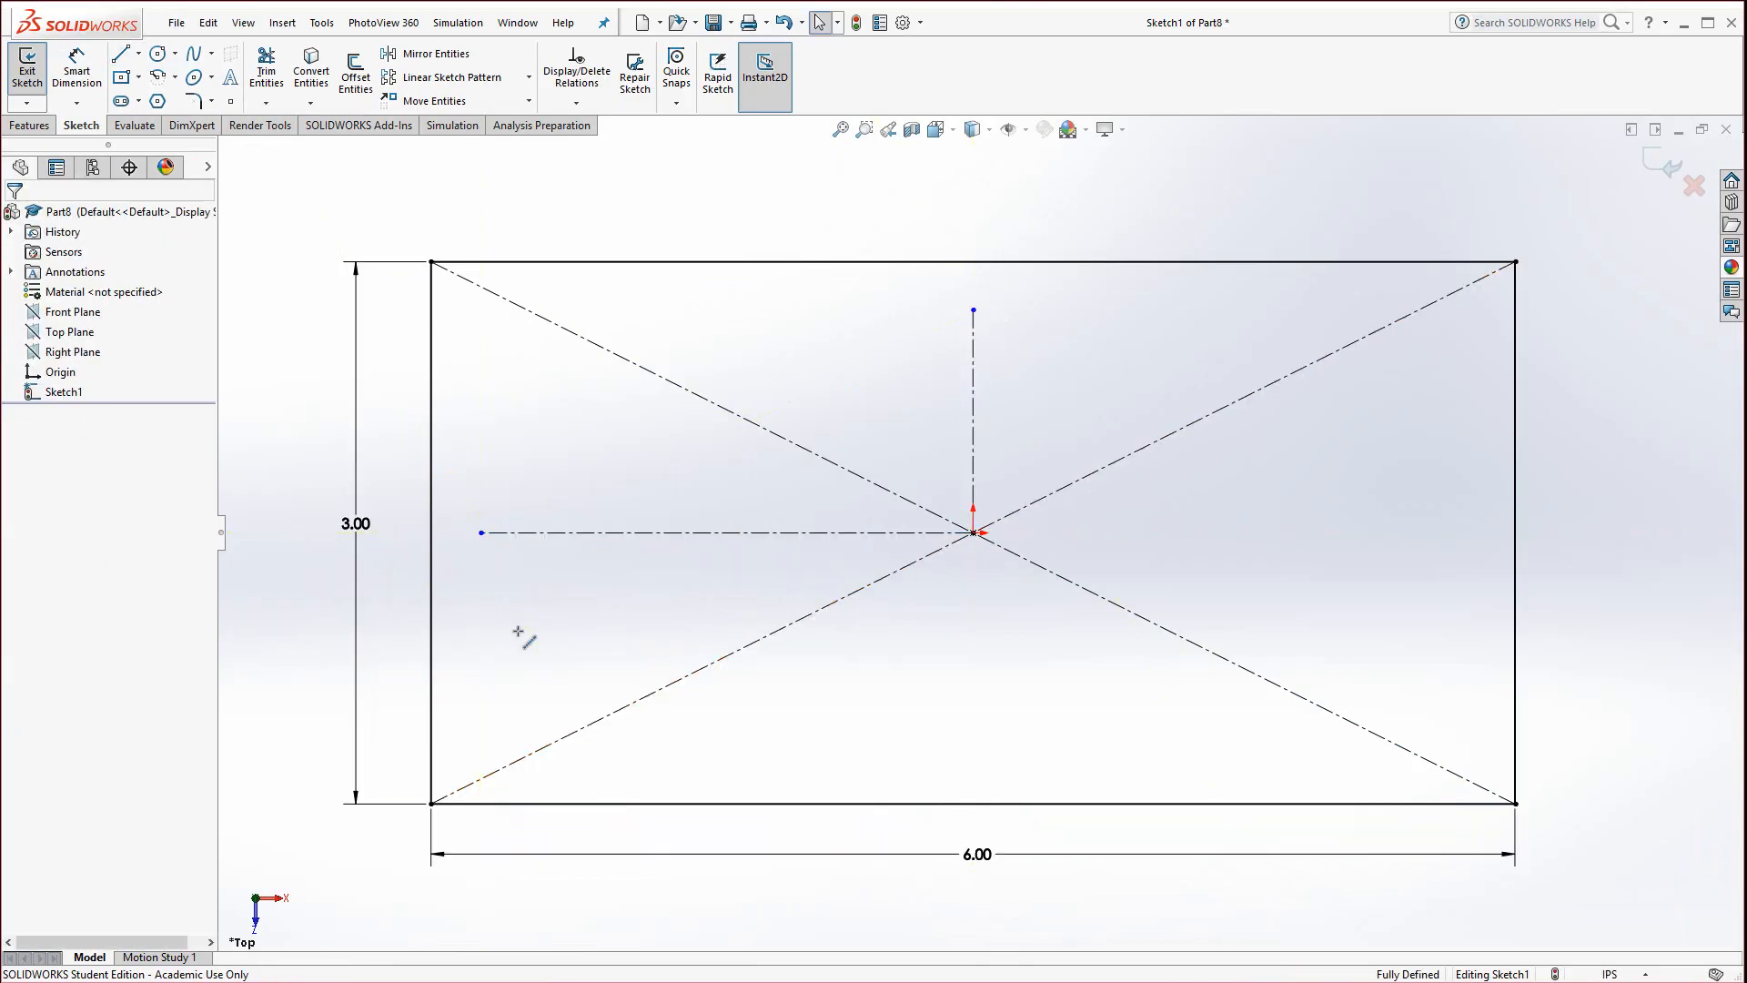
Sketch a circle about 0.46 in in diameter inside the rectangle, near its upper-left corner
left_click(157, 56)
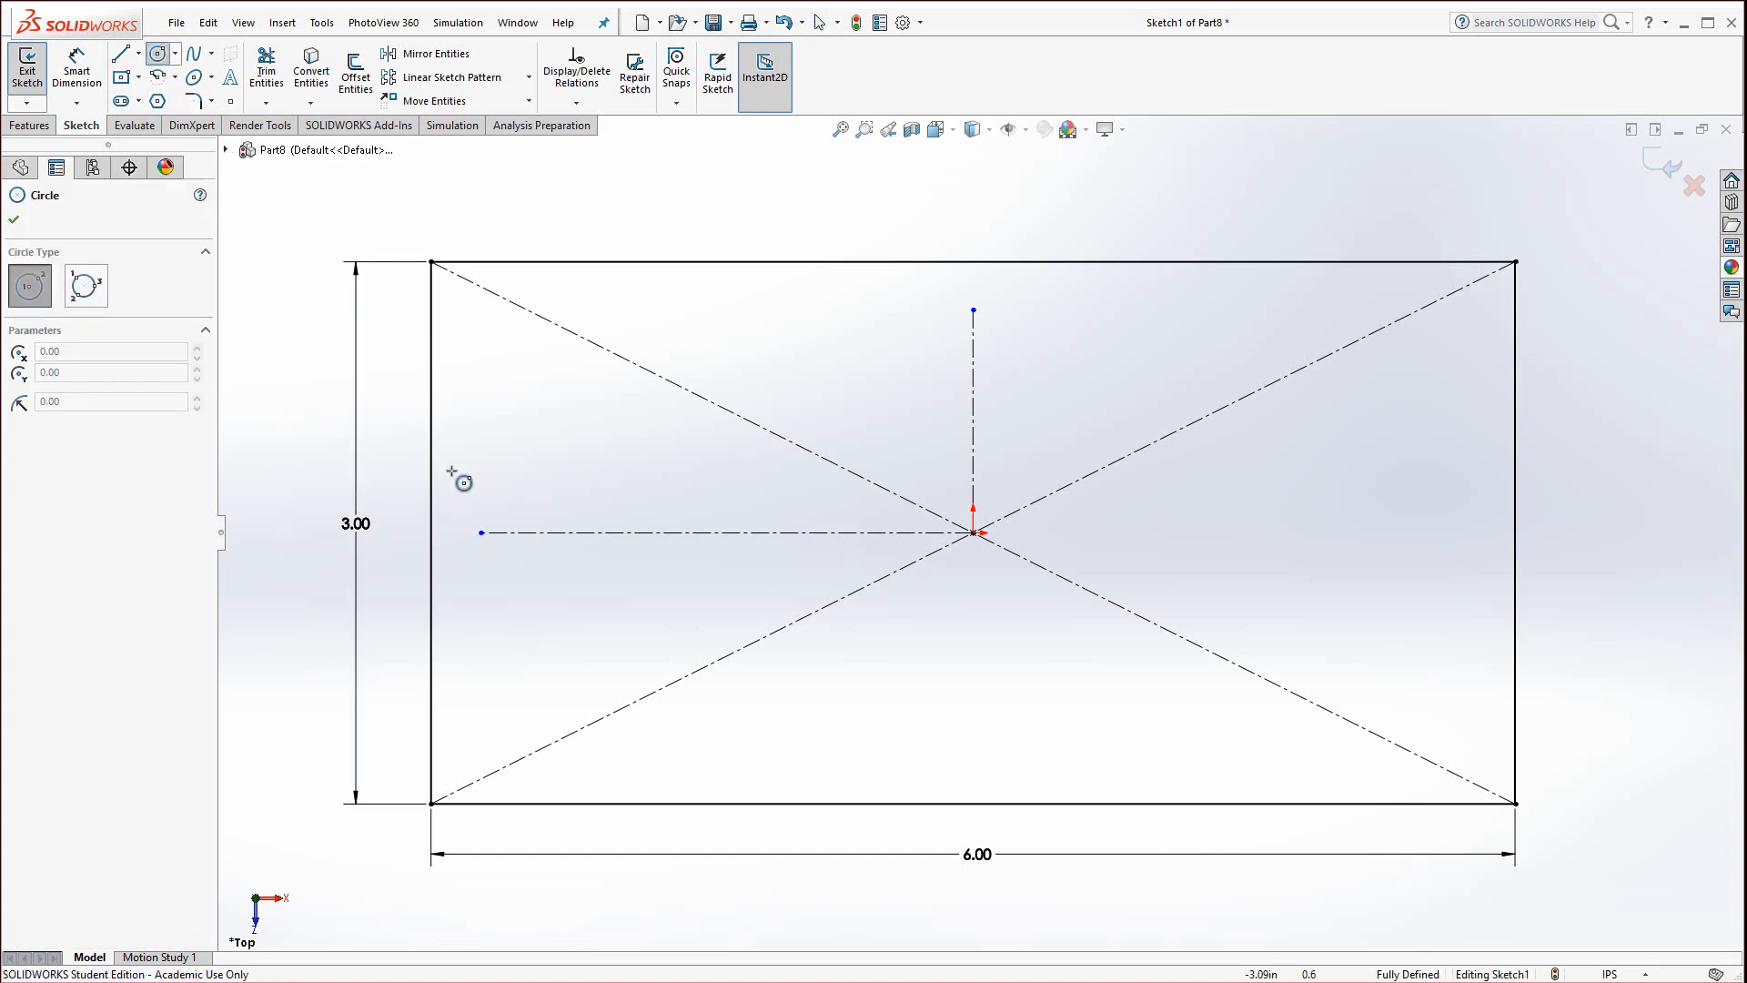
left_click(549, 406)
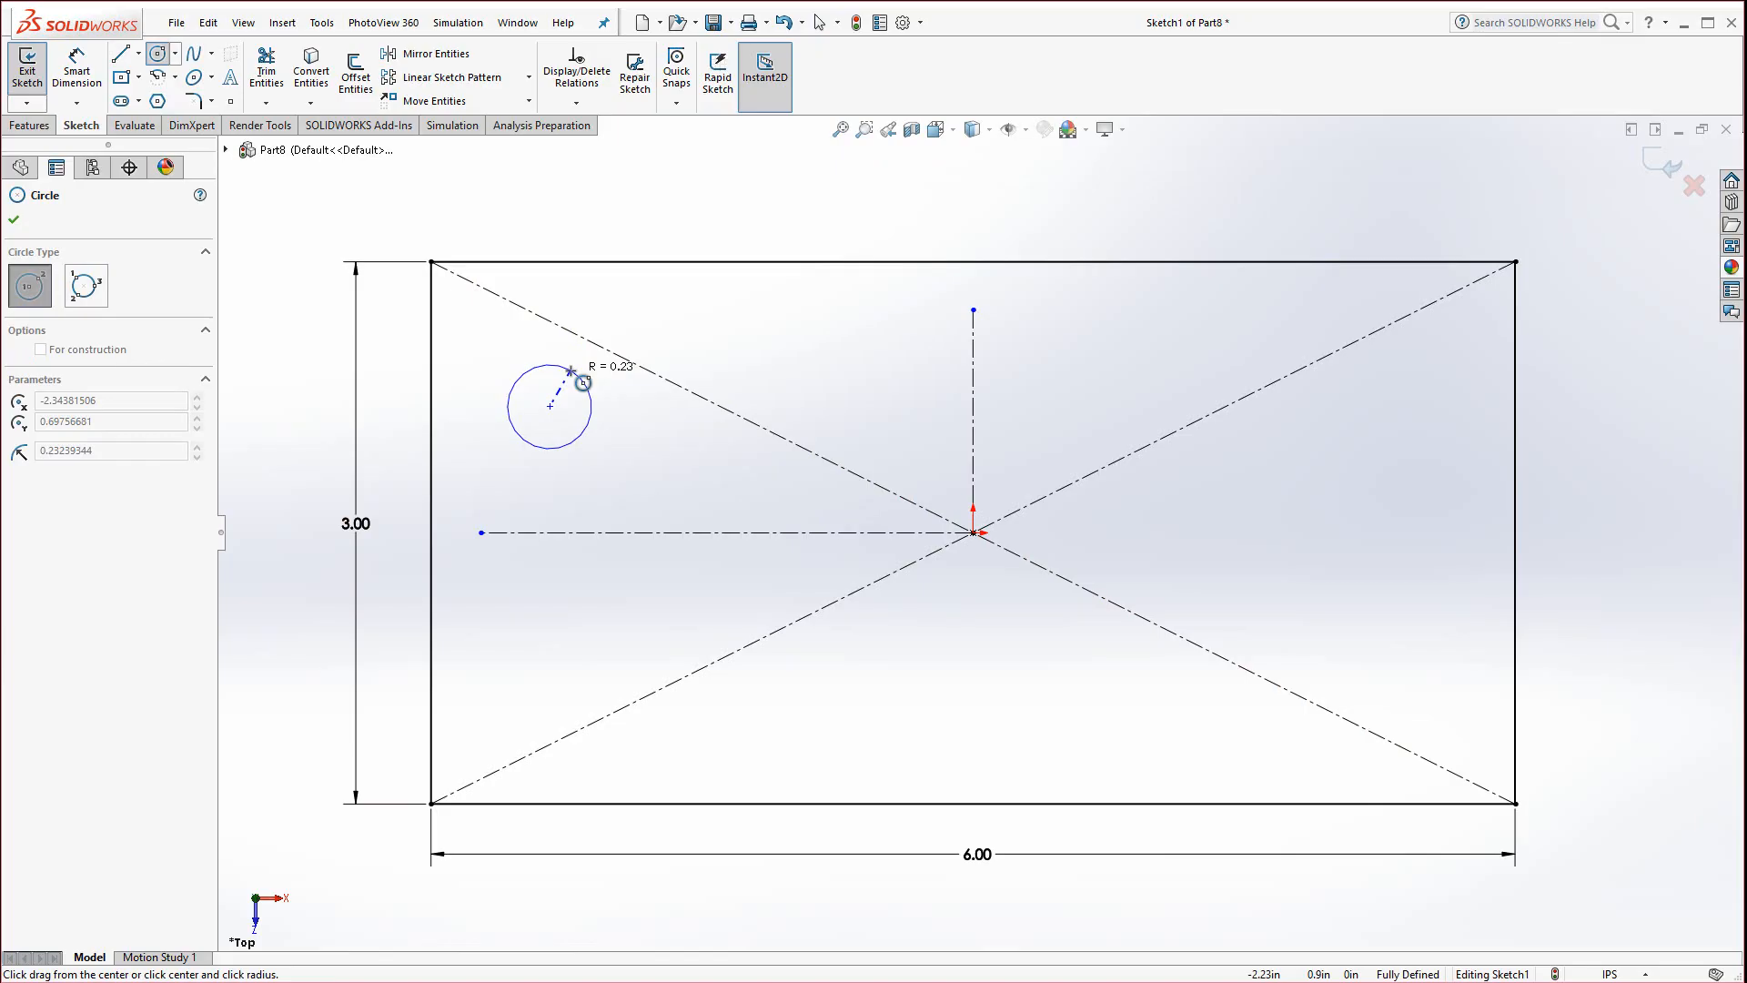
left_click(583, 382)
Check the hole size on the reference drawing and dimension the circle's diameter to 0.5 in
left_click(77, 71)
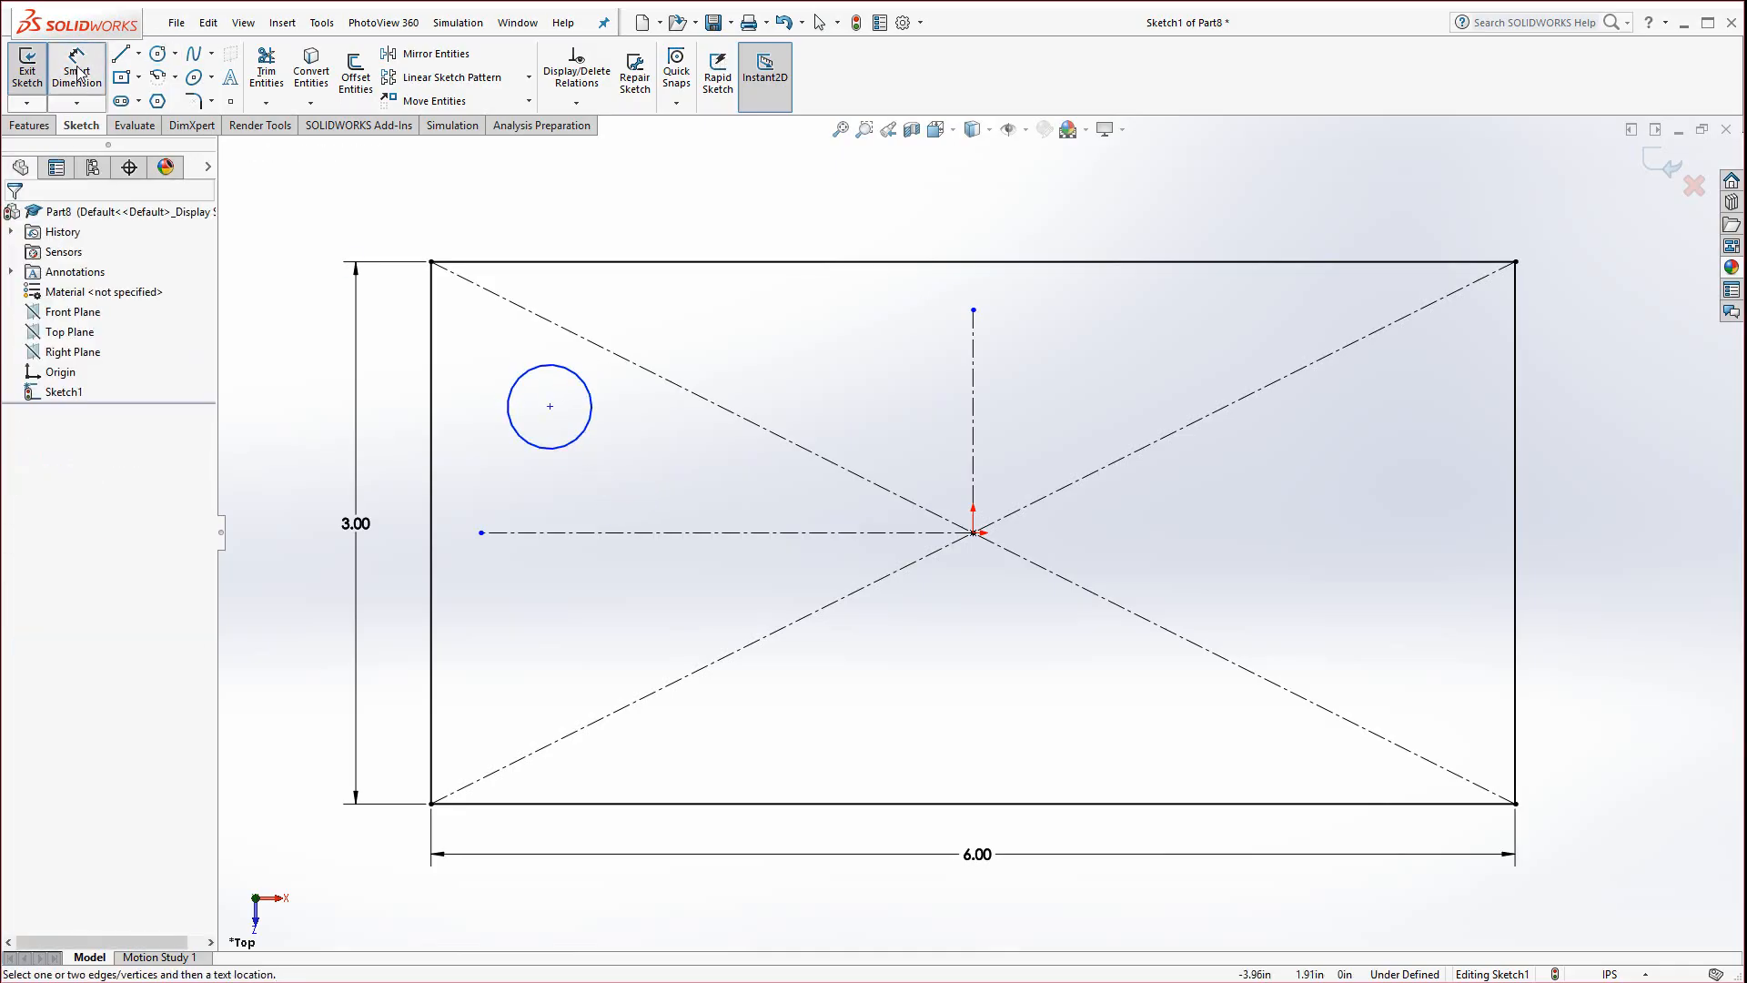
key("alt+Tab")
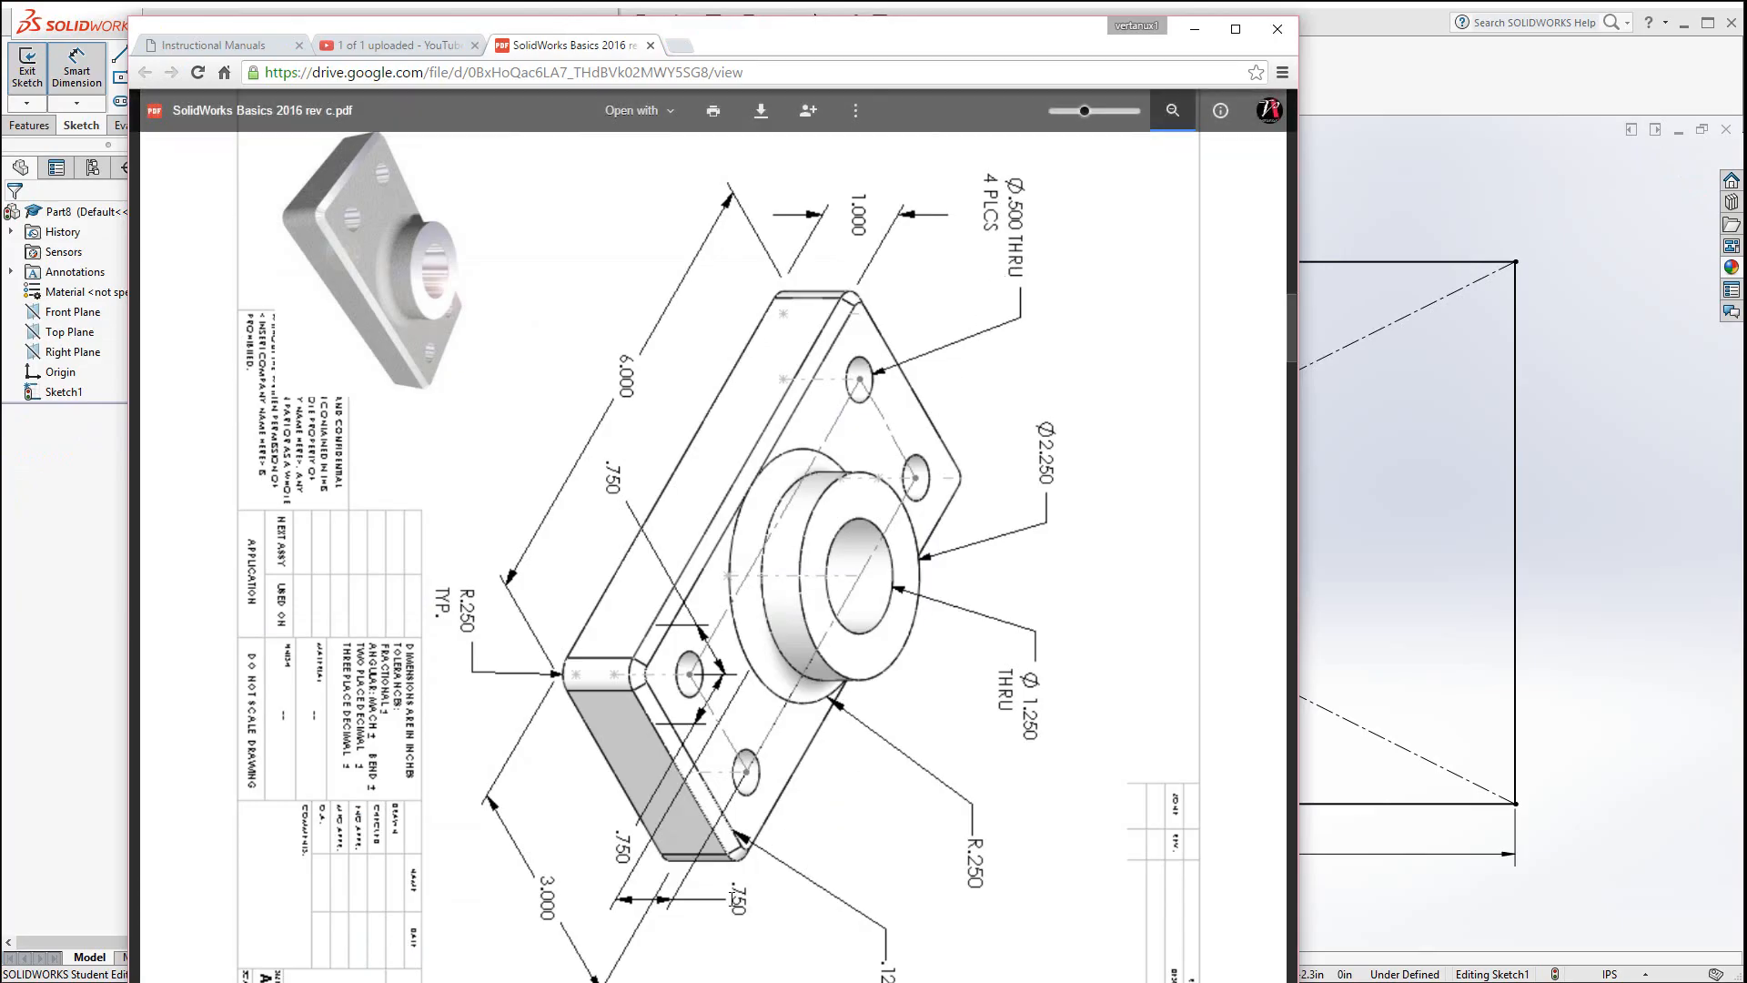
left_click(1359, 26)
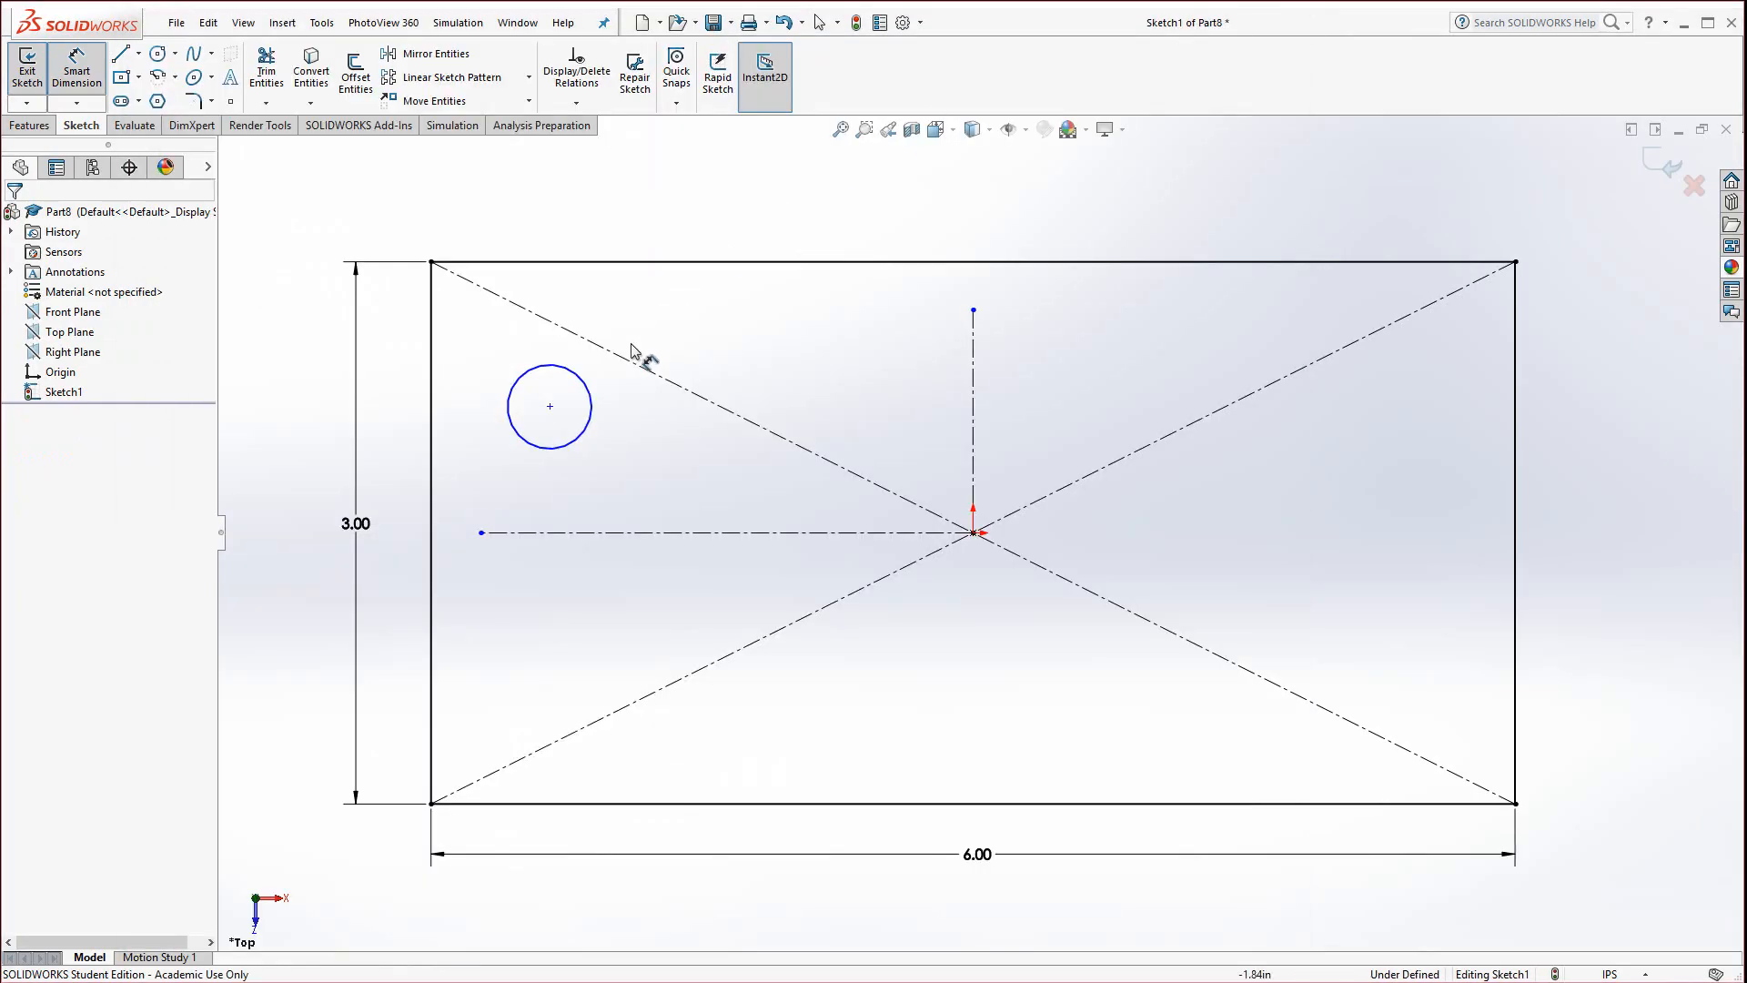
left_click(546, 446)
left_click(390, 231)
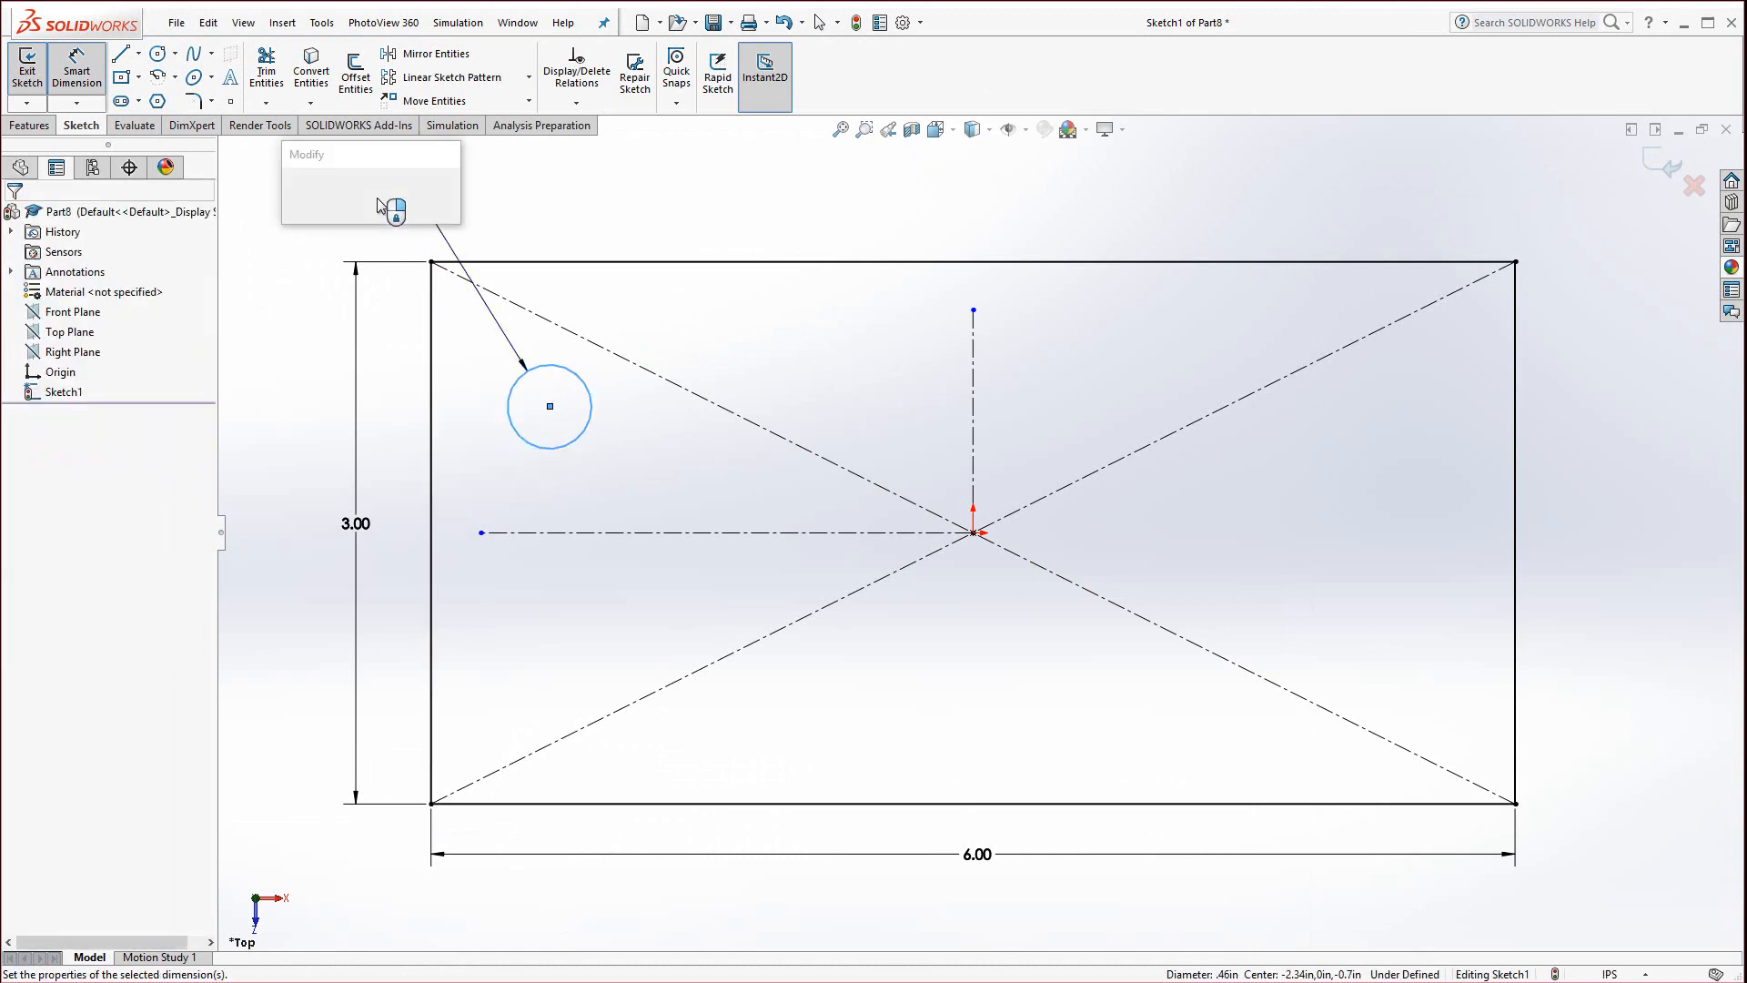
type(".5")
key("Return")
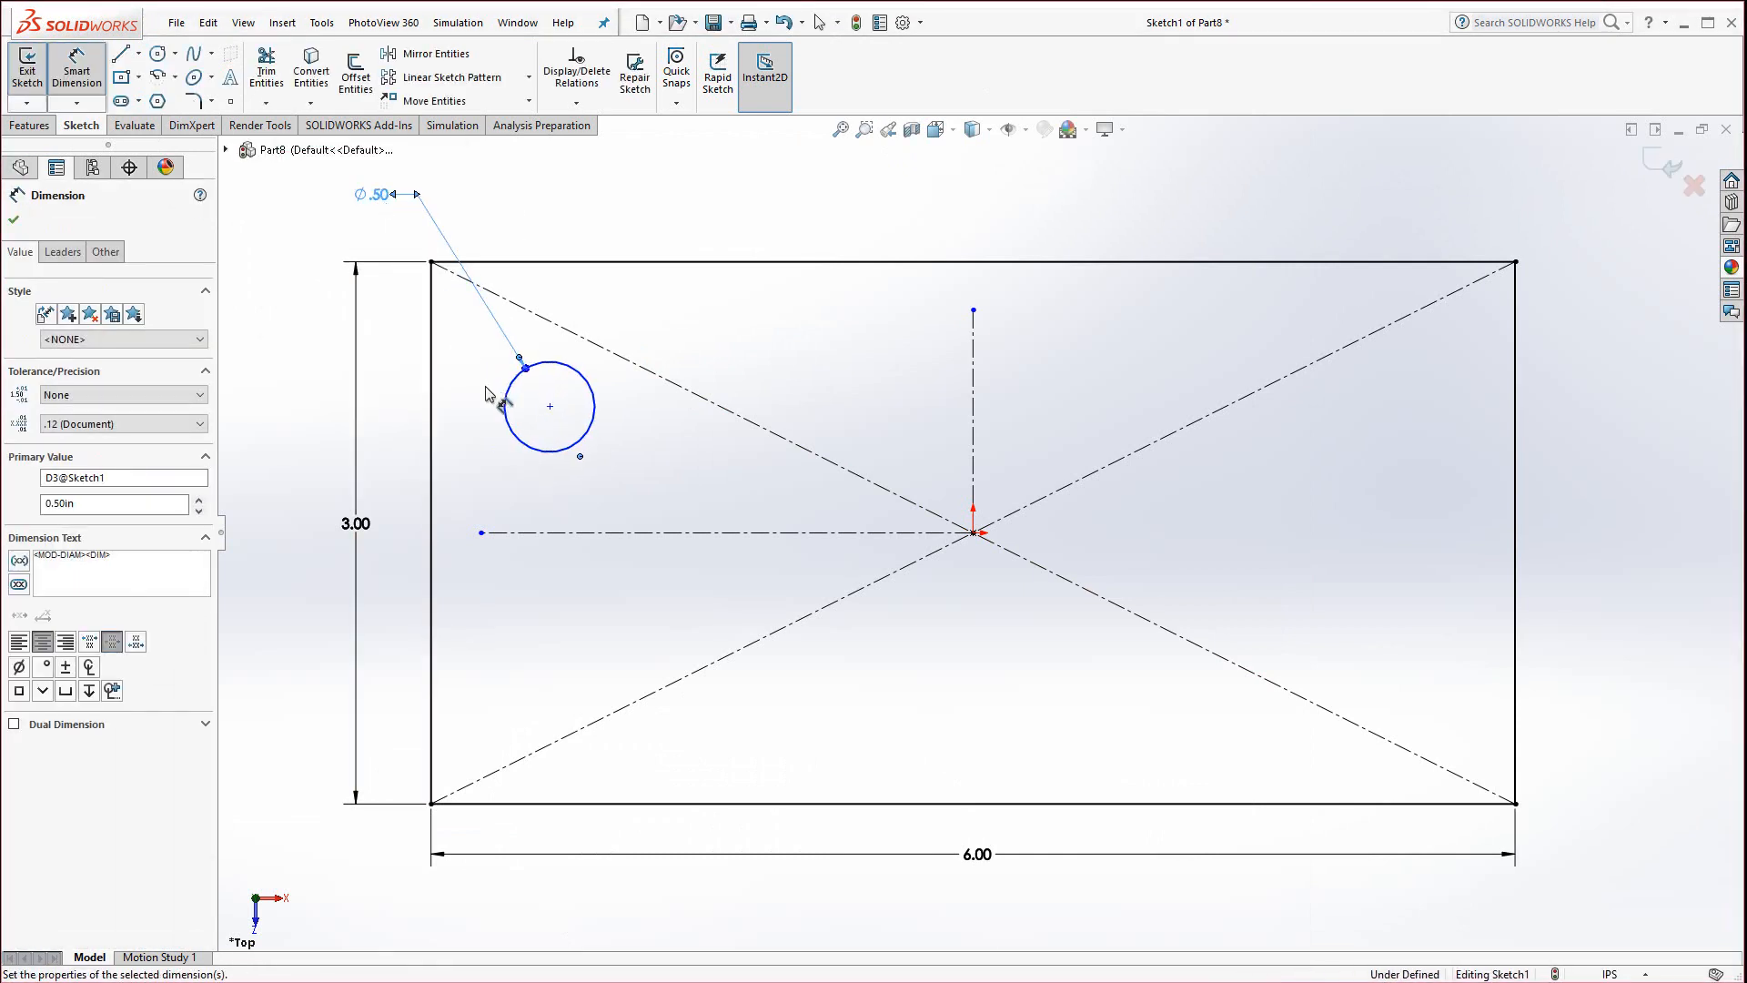
Dimension the circle's center 0.75 in from the rectangle's left edge
left_click(503, 426)
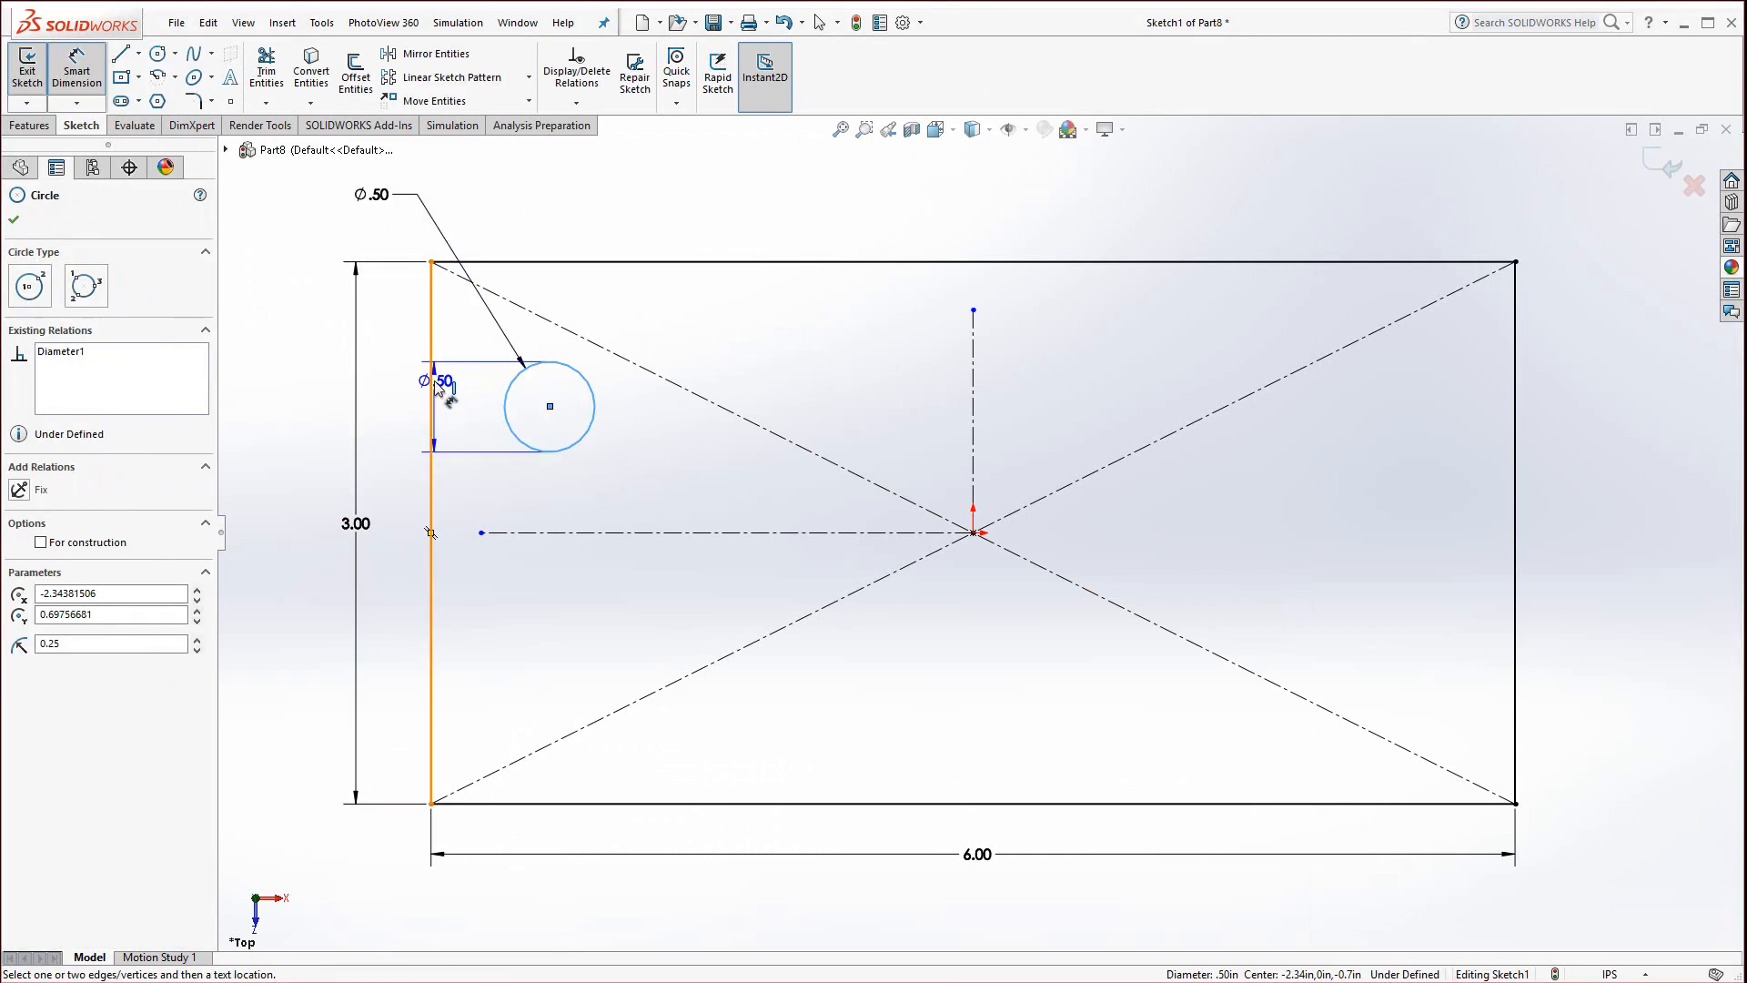
left_click(434, 378)
left_click(483, 215)
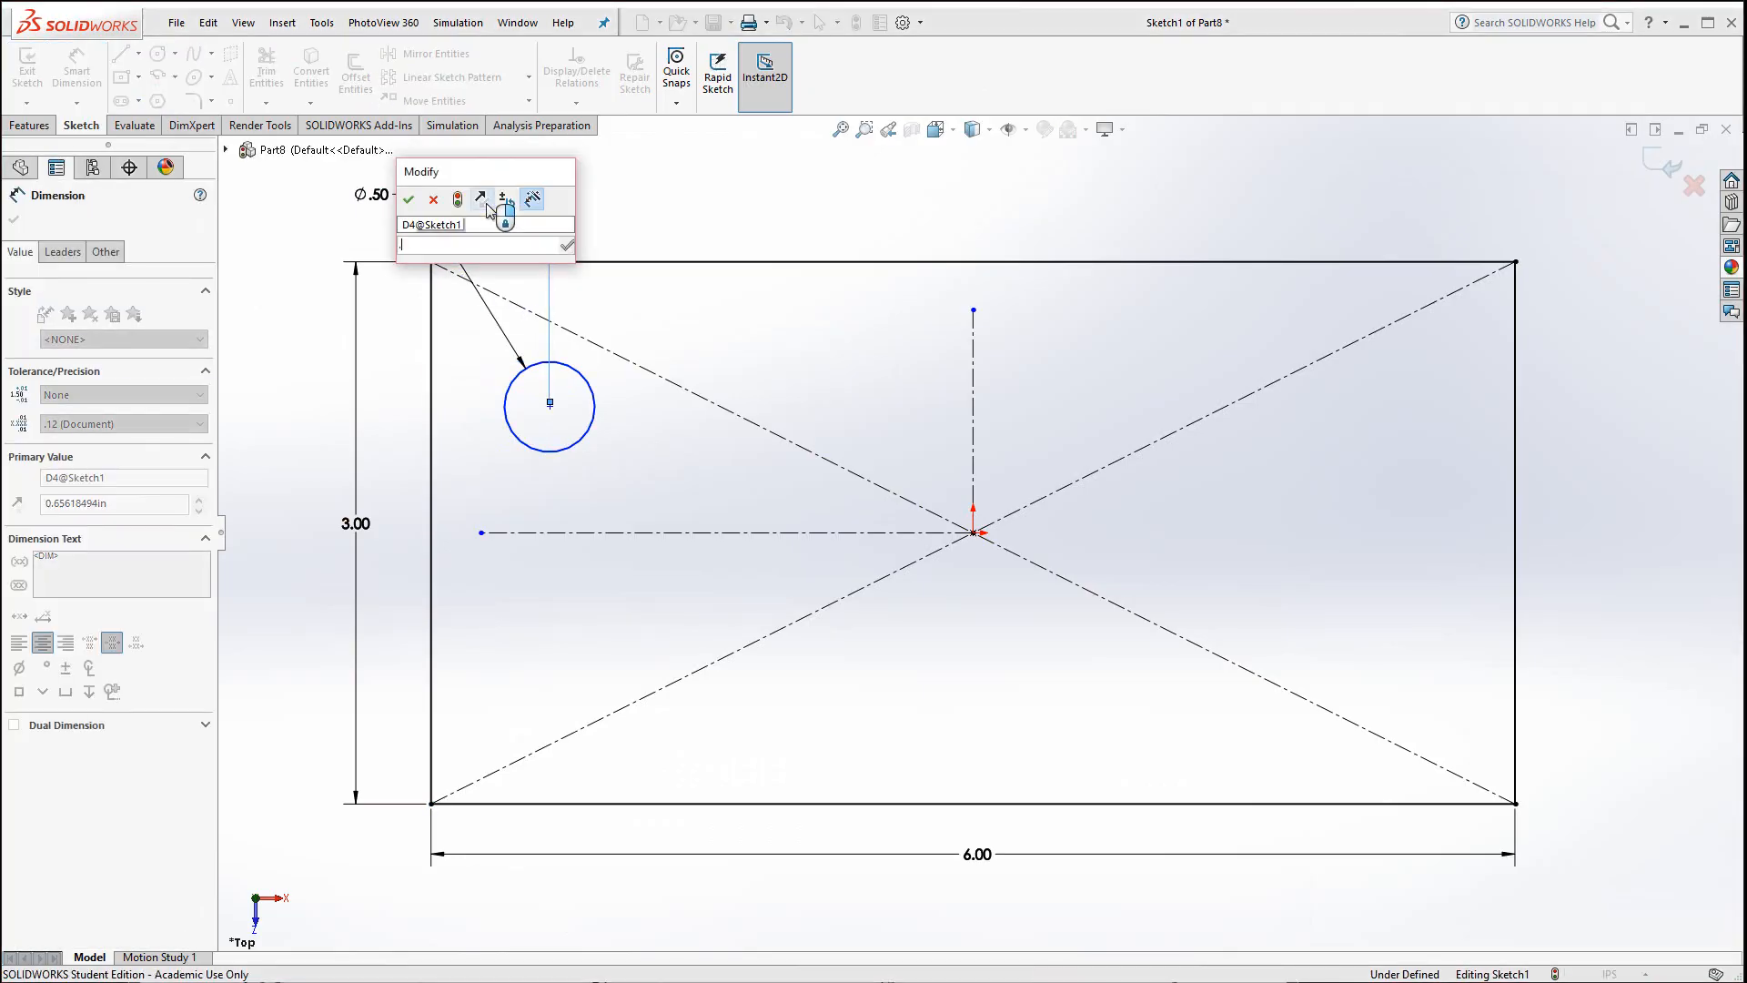
type(".75")
key("Return")
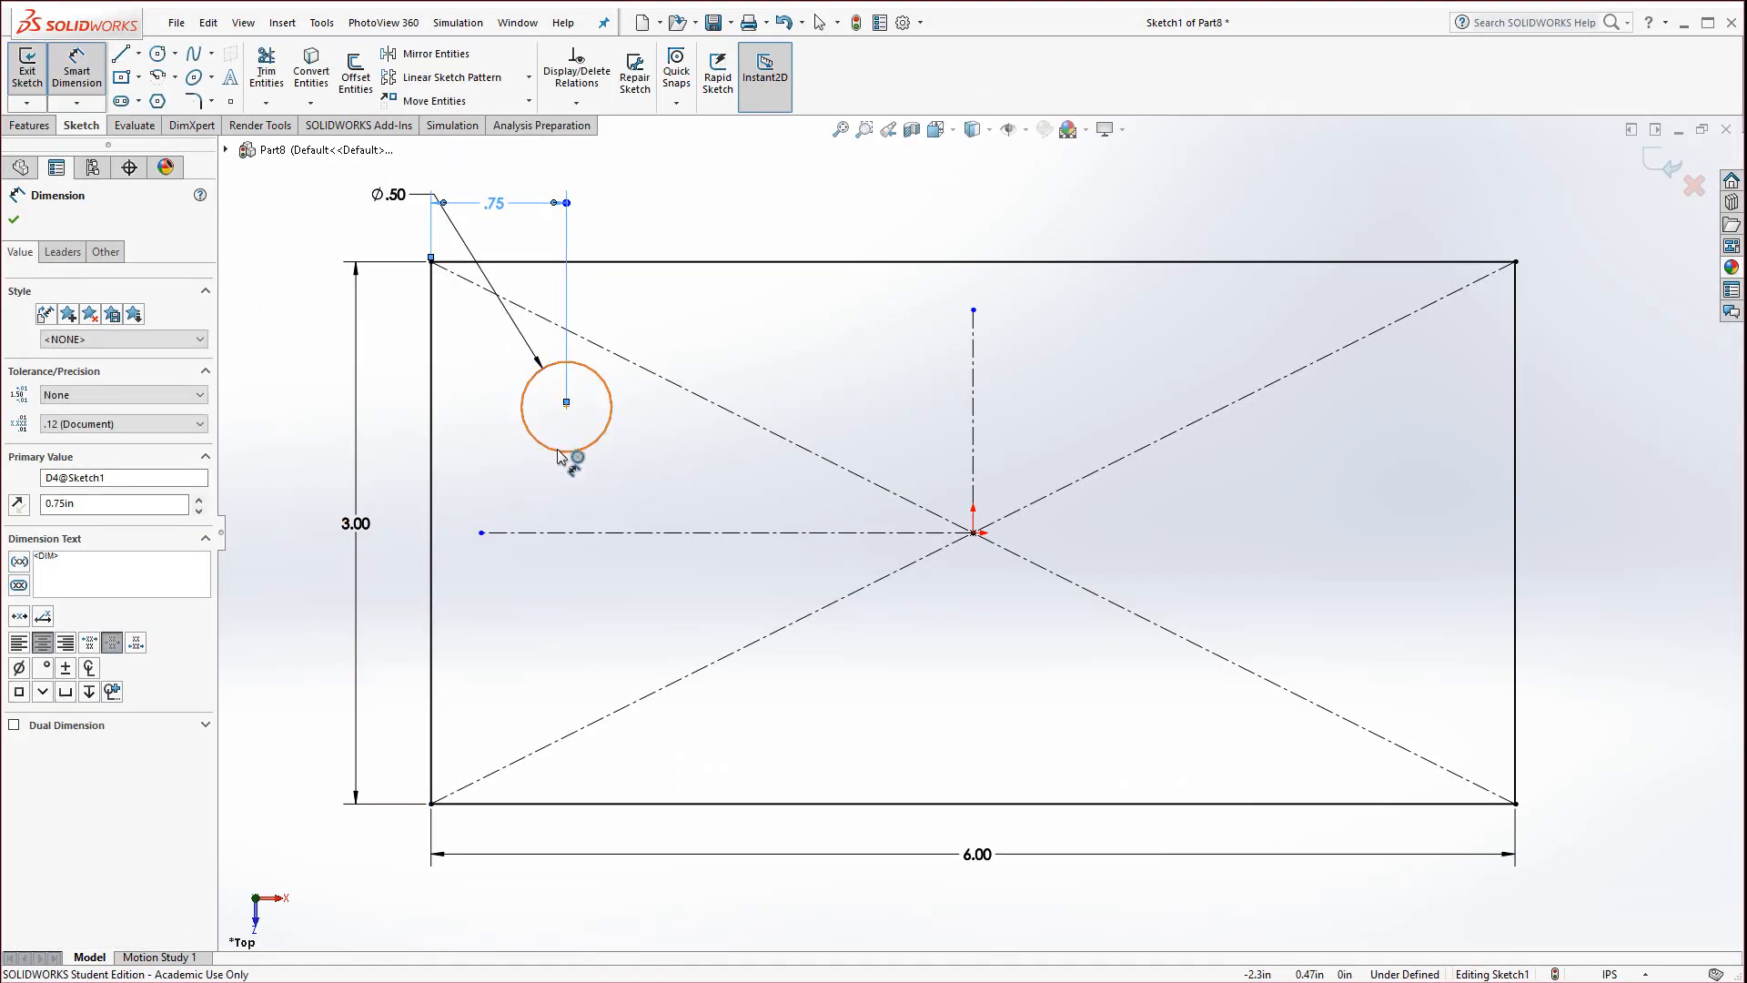
Dimension the circle's center 0.75 in from the rectangle's upper edge and move the diameter dimension outside the corner
left_click(573, 451)
left_click(664, 262)
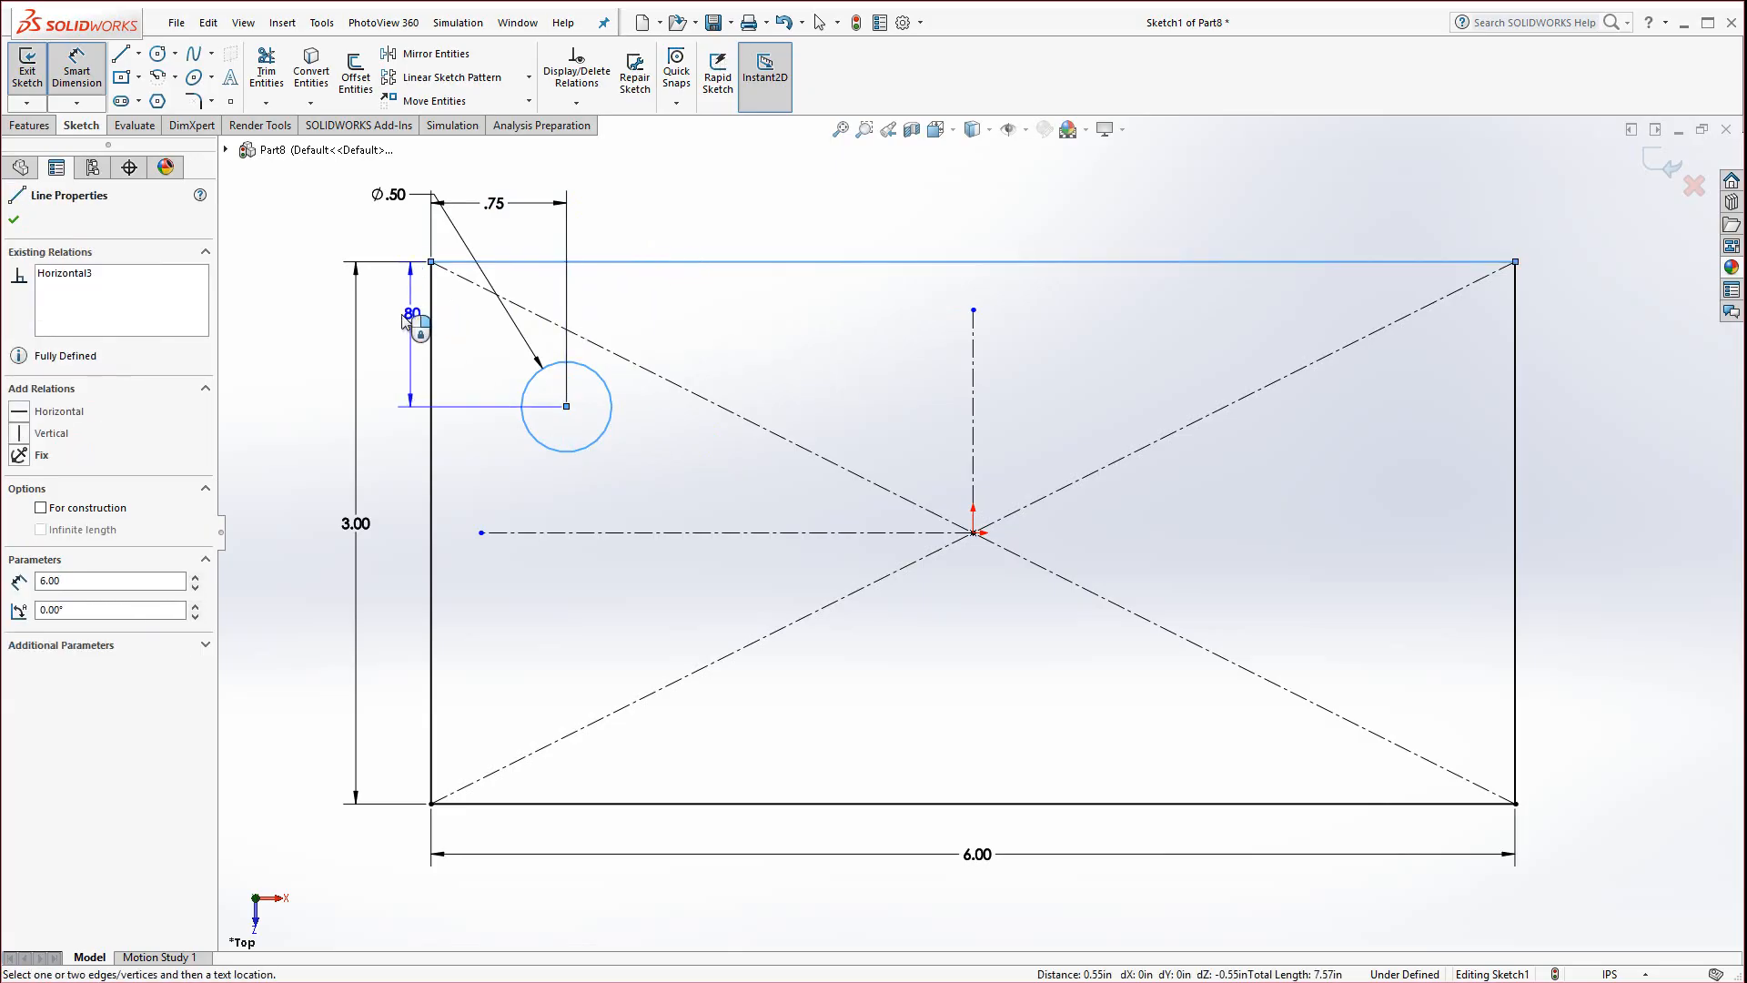
left_click(395, 338)
type(".75")
key("Return")
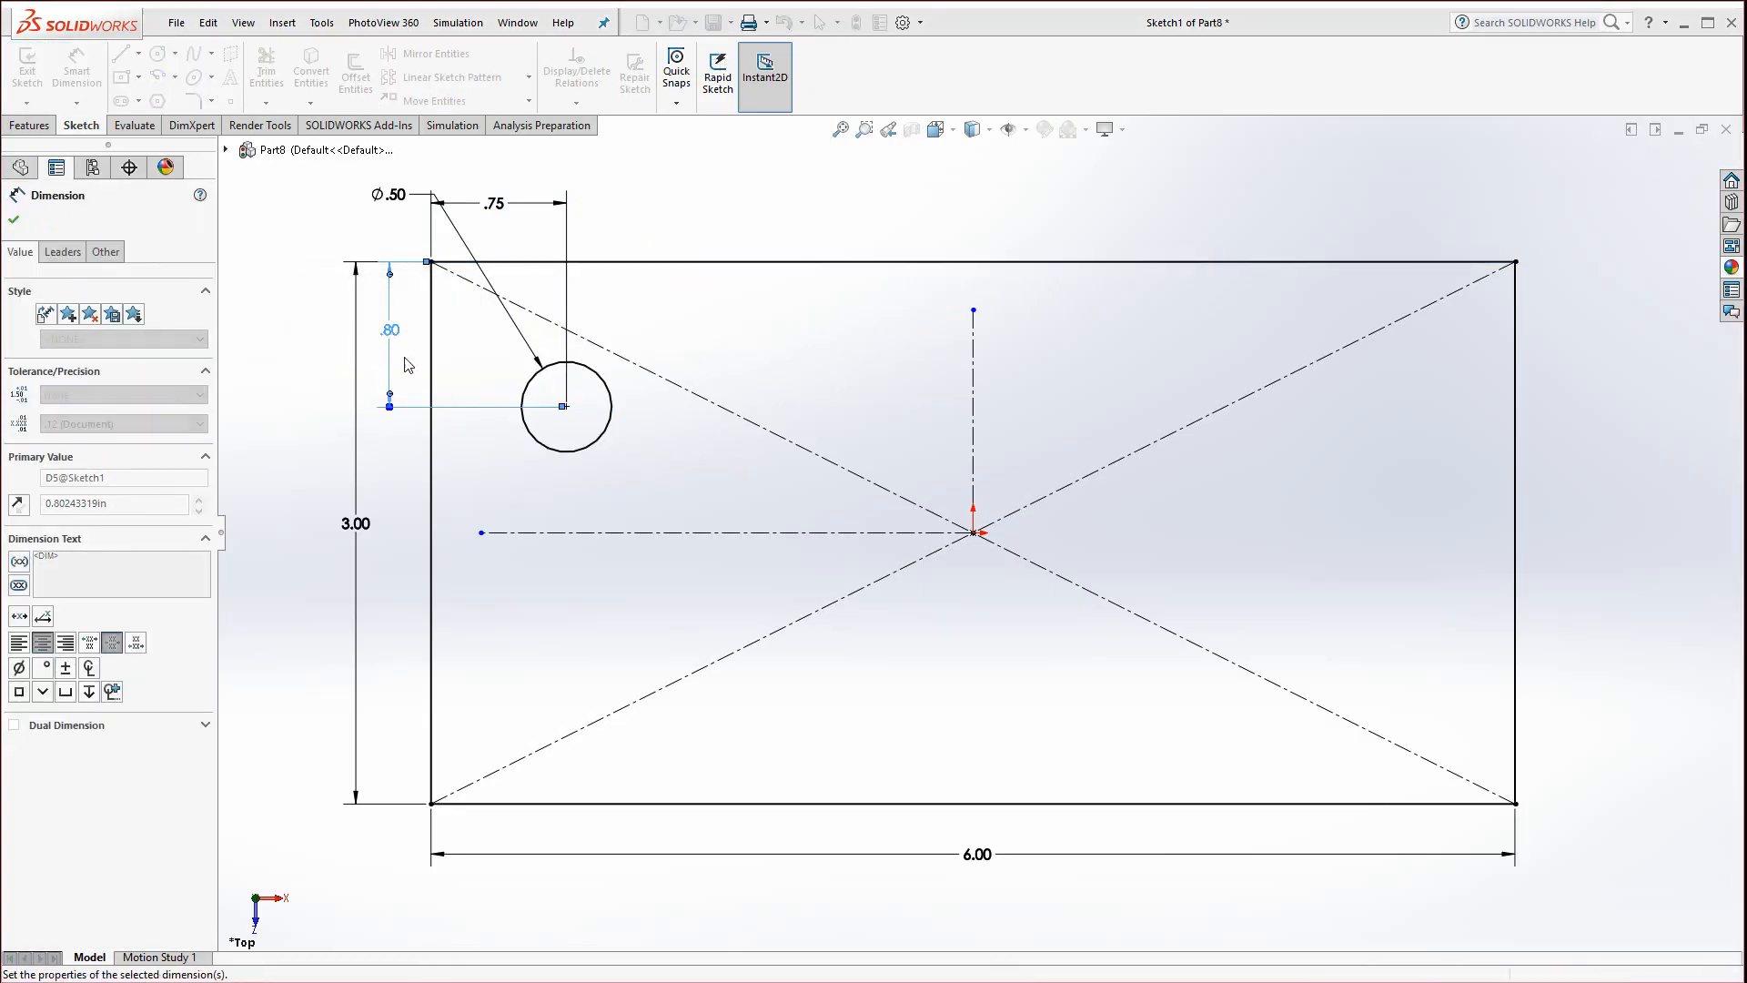
key("Escape")
left_click_drag(393, 187, 359, 223)
left_click(279, 303)
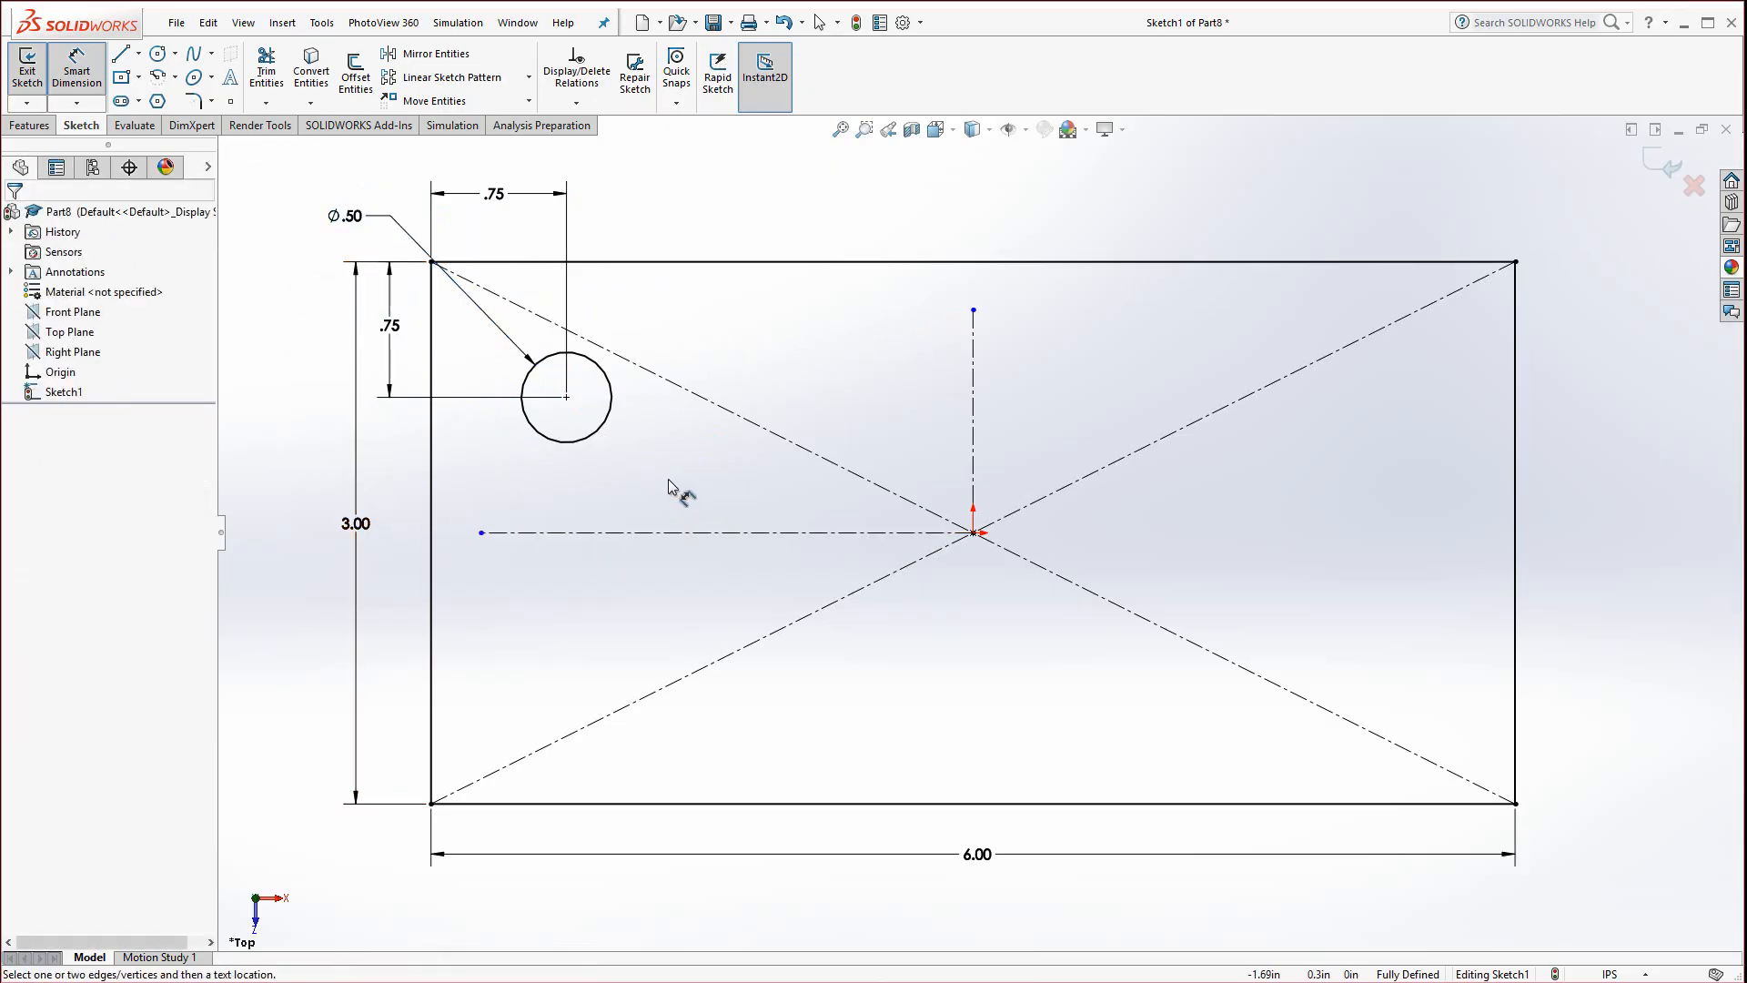
key("Escape")
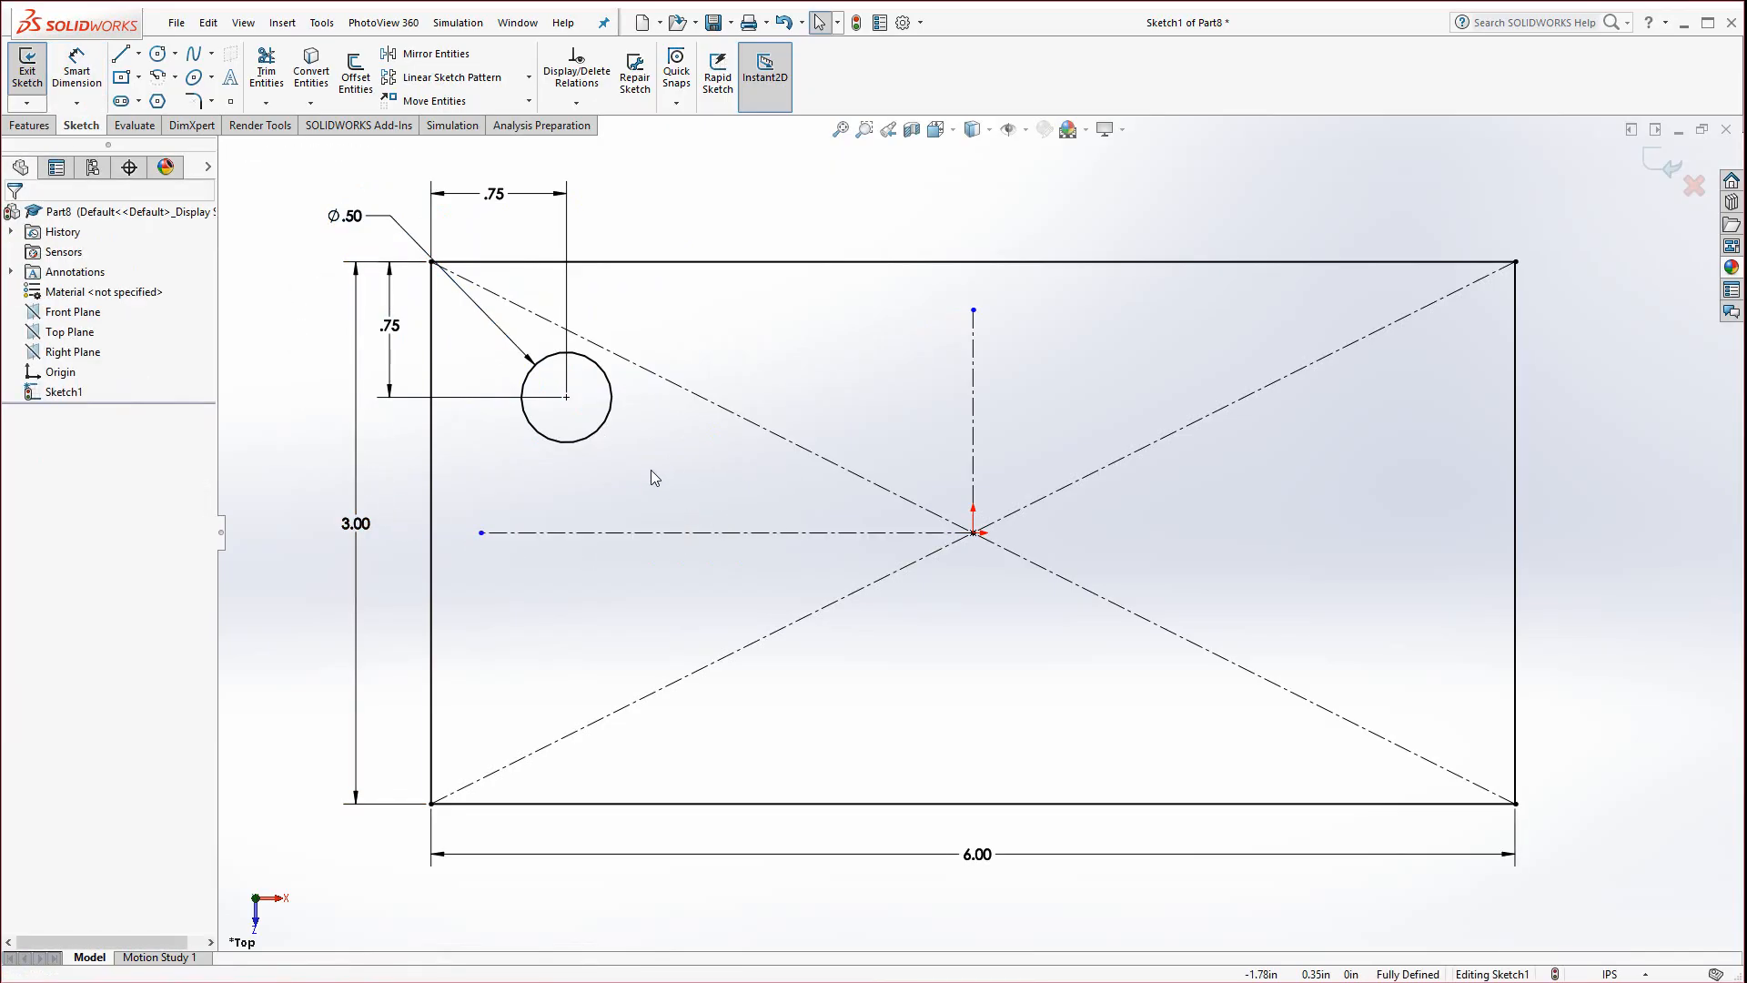
Mirror the 0.5 in circle about the vertical centerline
left_click(586, 438)
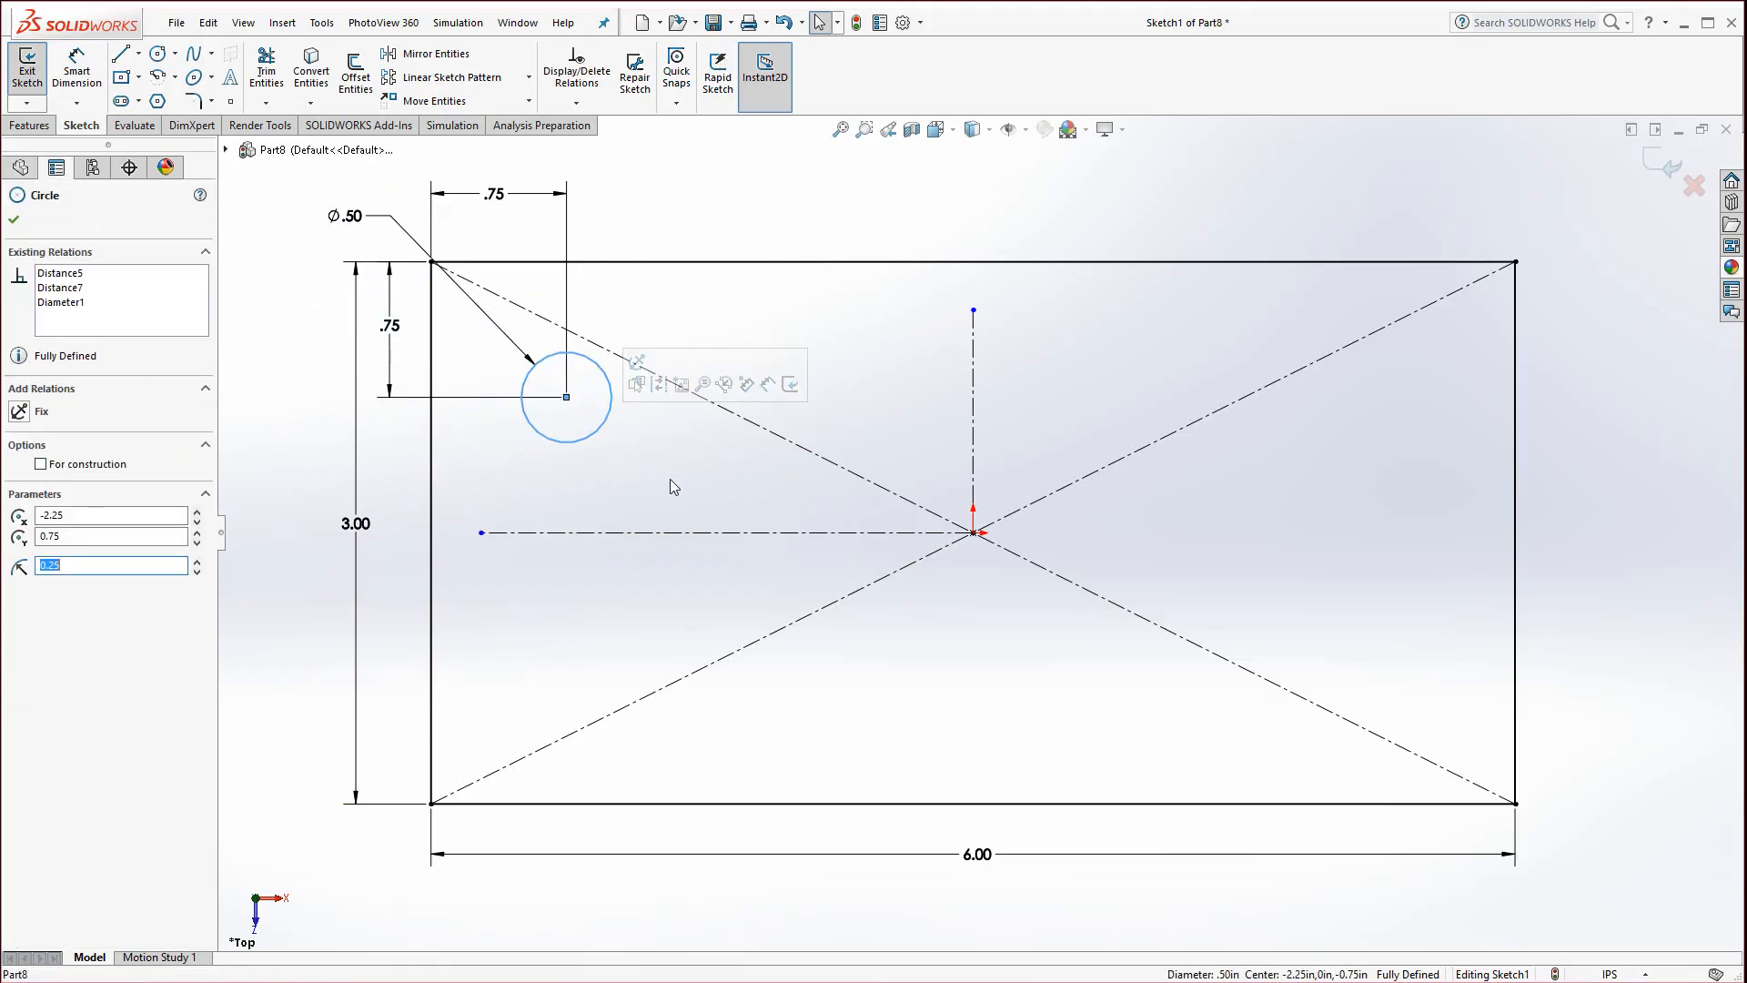
left_click(976, 393, "ctrl")
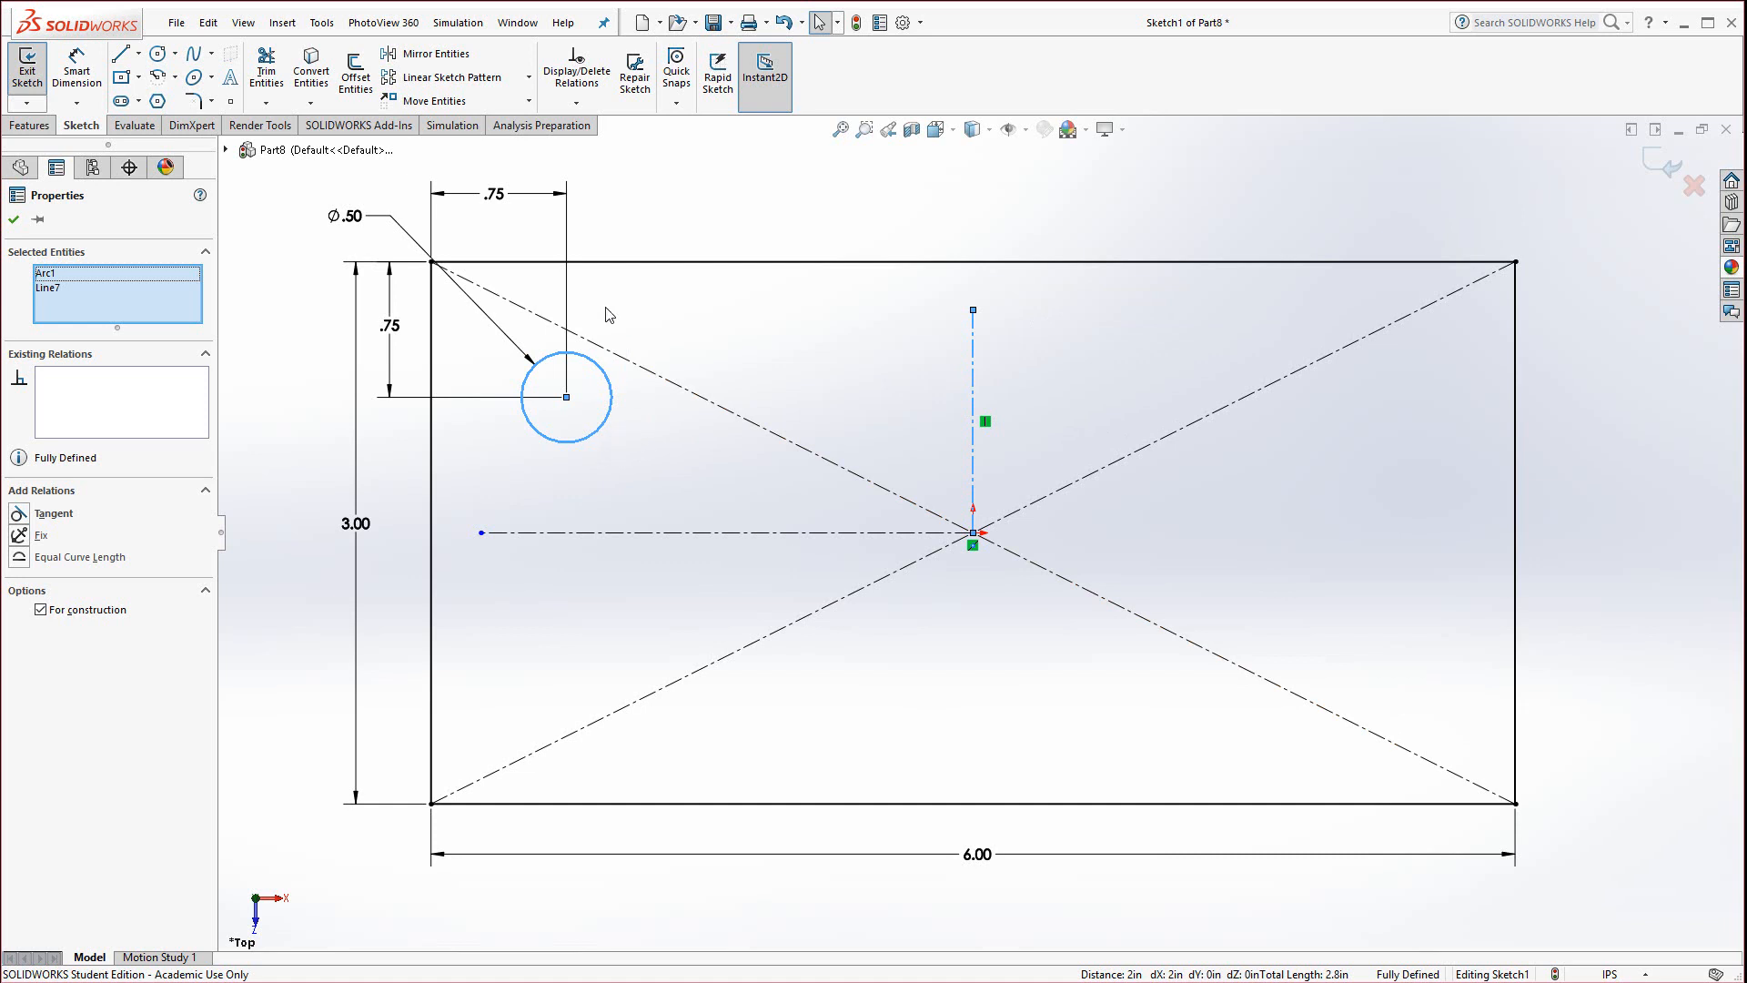
left_click(427, 53)
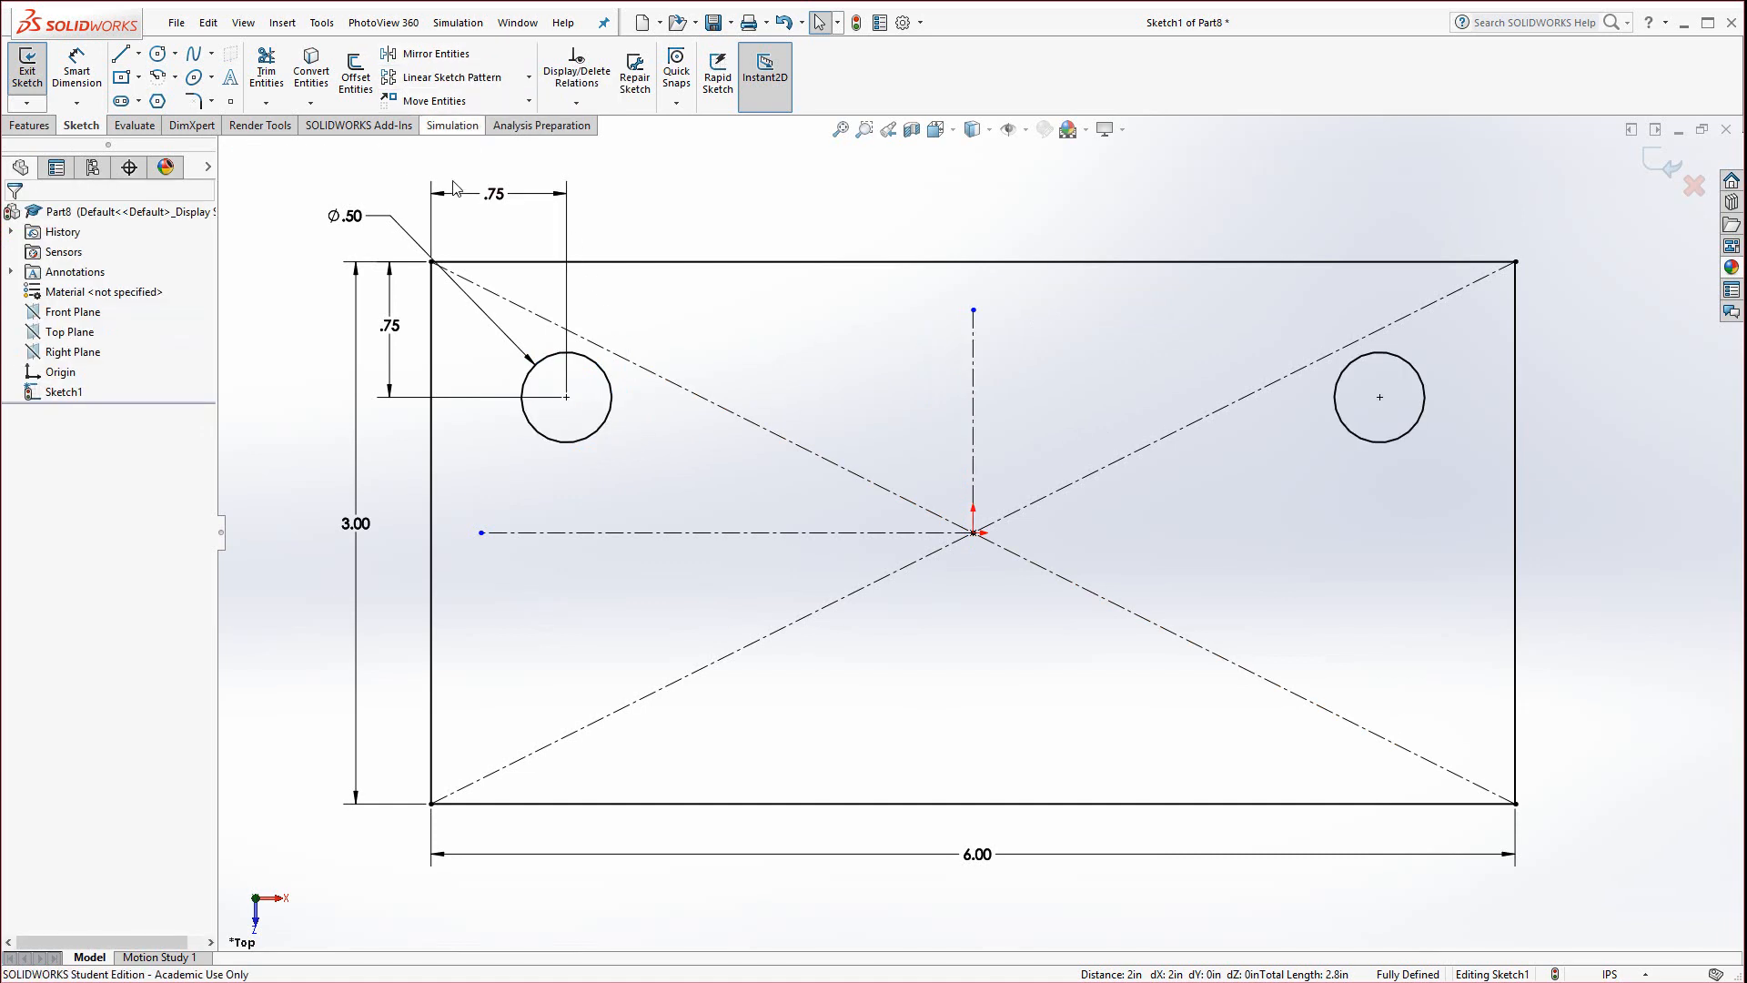
Mirror both upper circles about the horizontal centerline to complete the four-hole layout
left_click(582, 441)
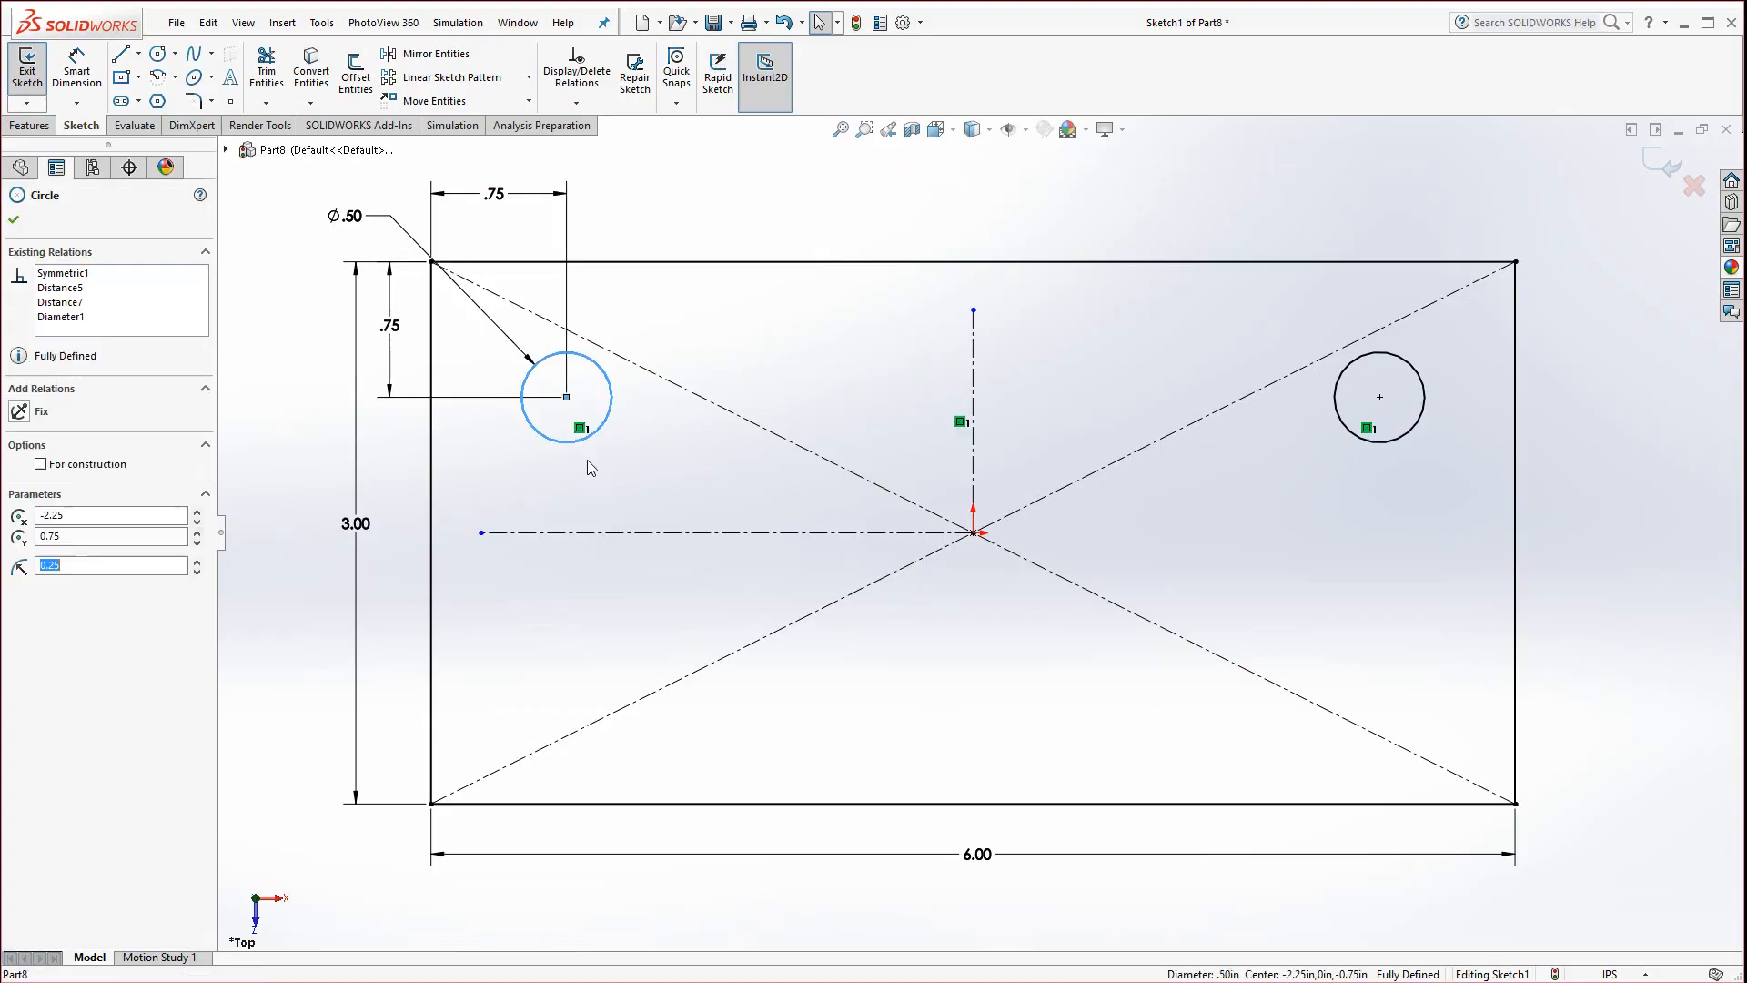
left_click(1409, 448, "ctrl")
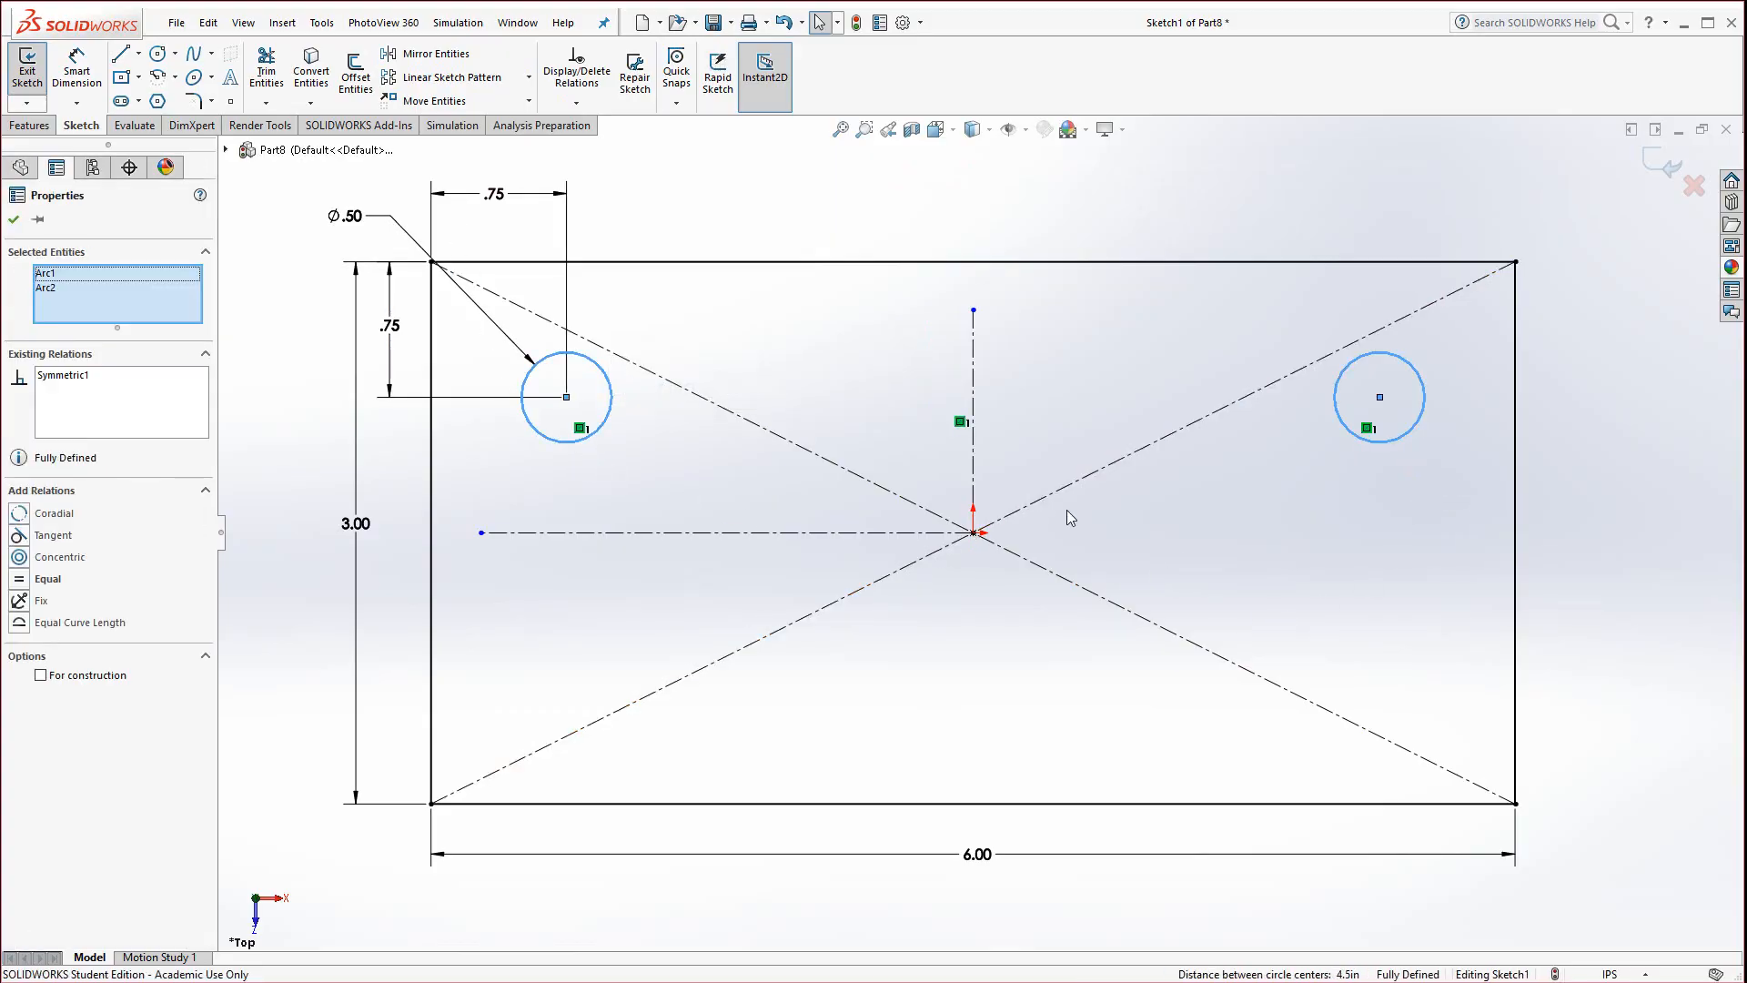
left_click(667, 533, "ctrl")
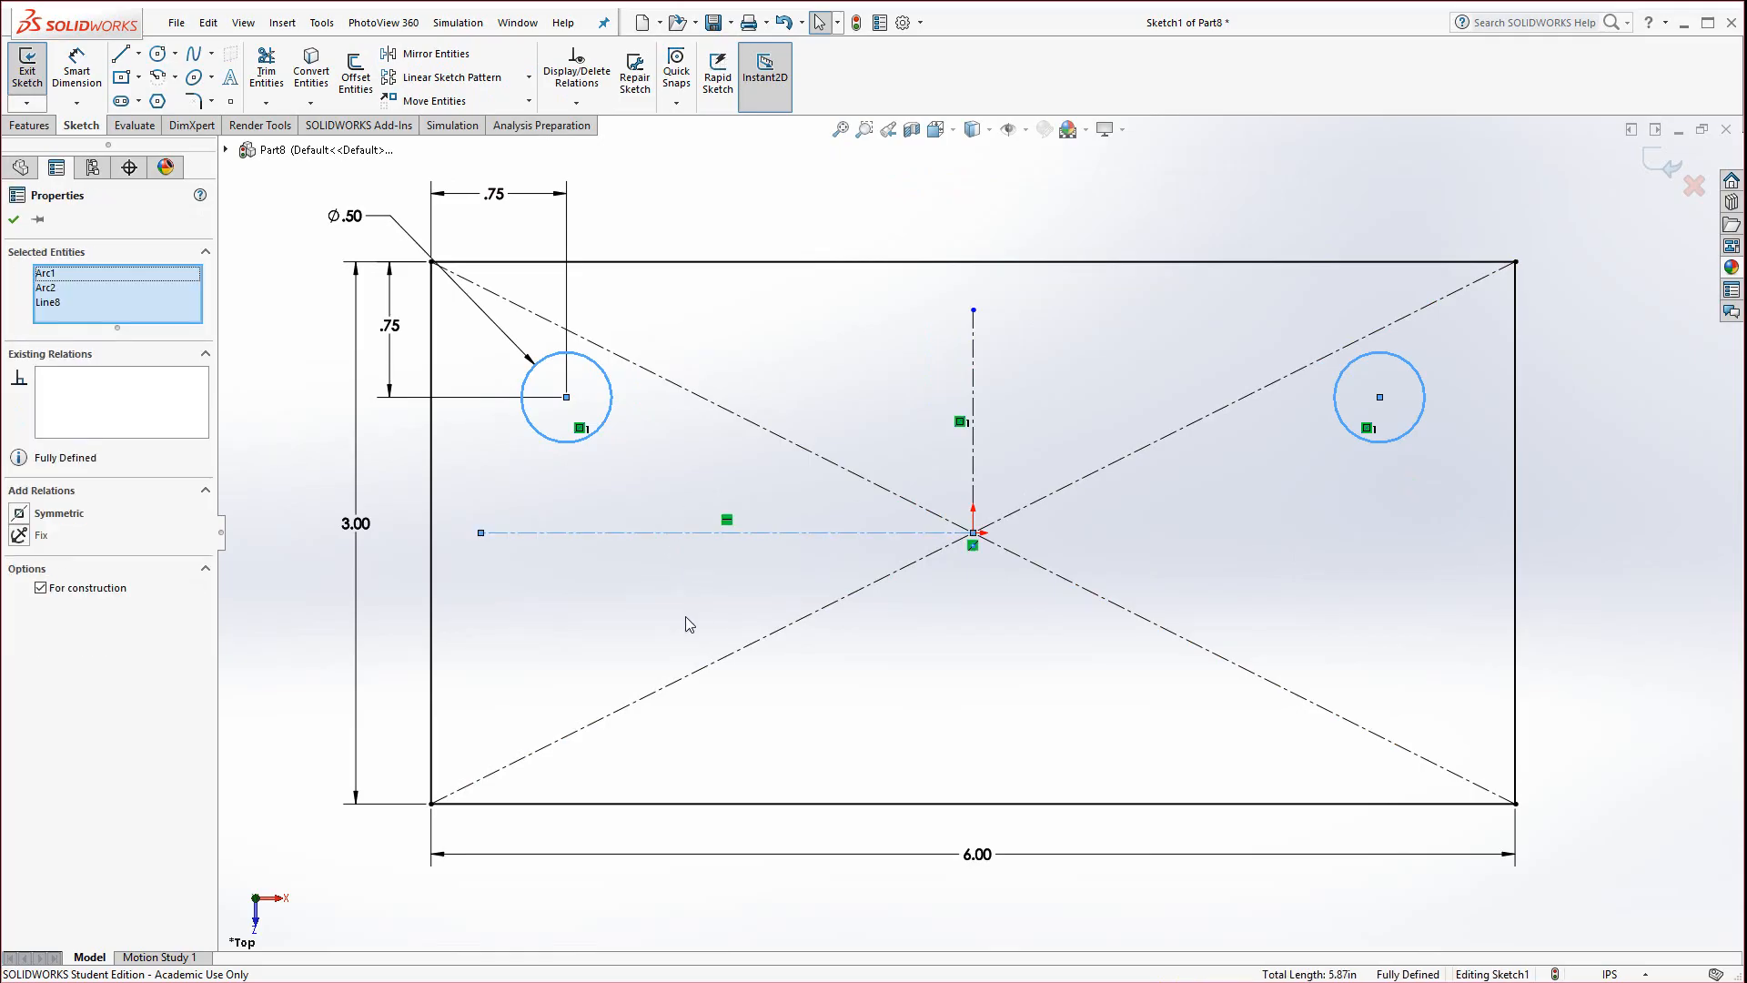
left_click(418, 55)
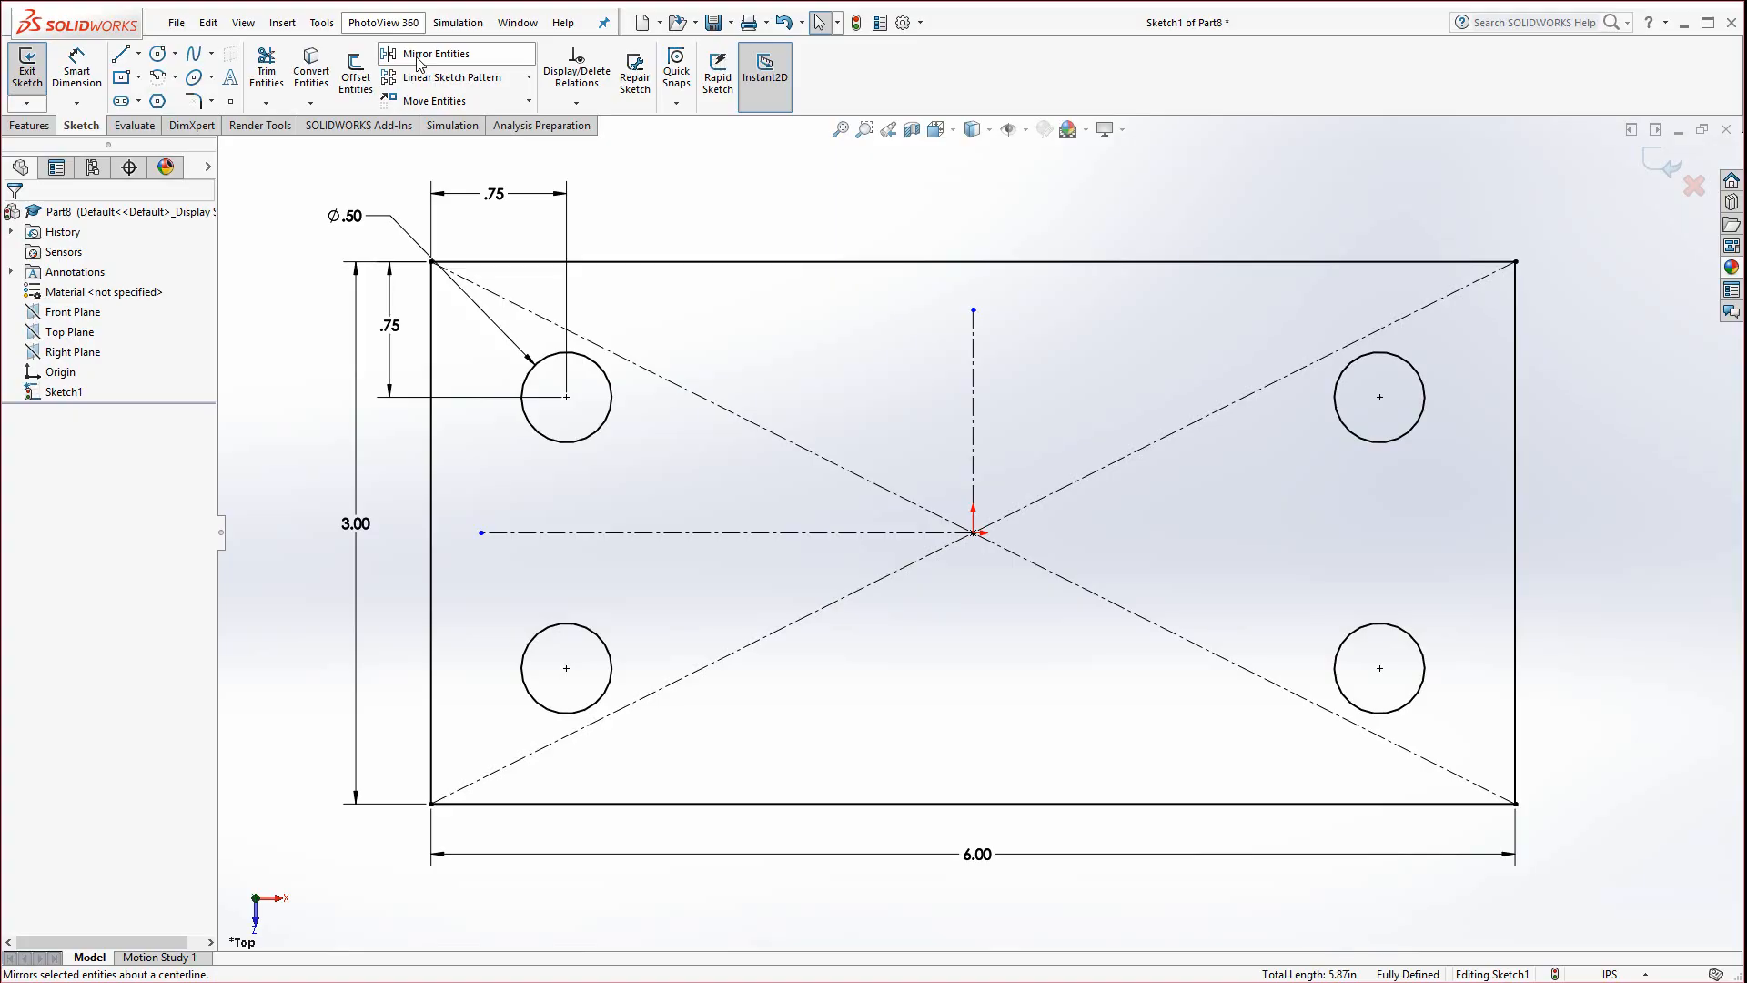
Extrude the plate sketch with its four holes to a blind depth of 1 in, checking the thickness on the reference drawing
left_click(37, 125)
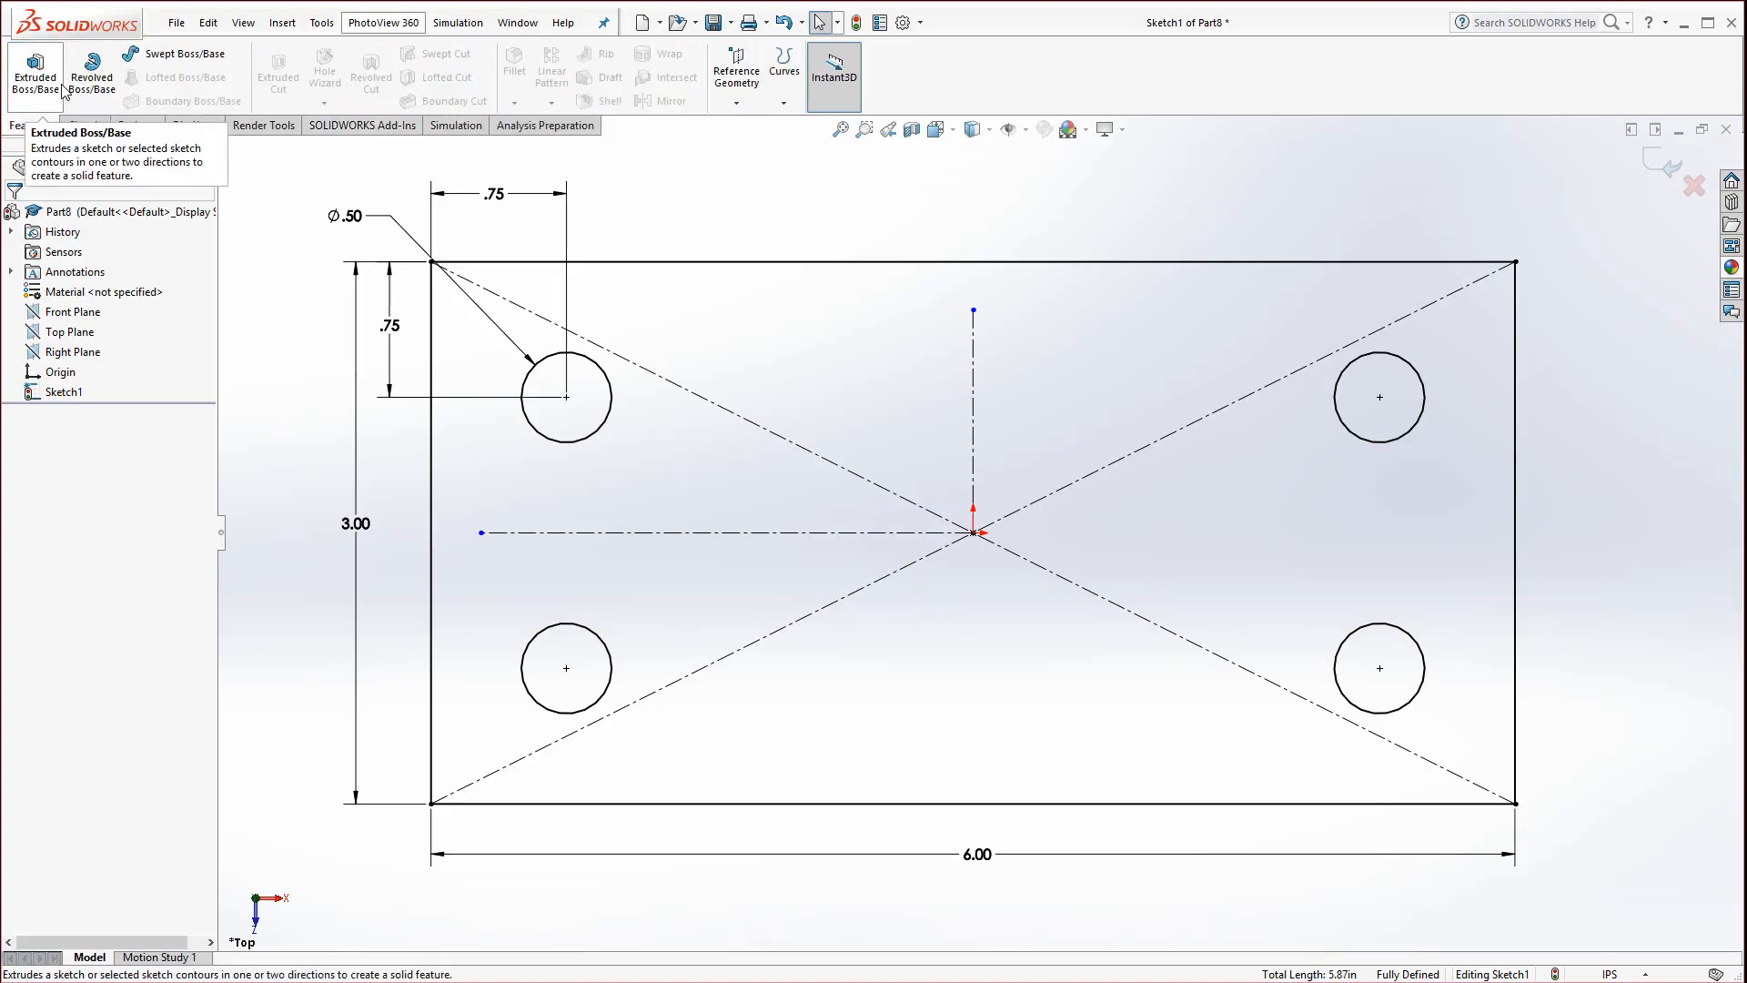
left_click(63, 91)
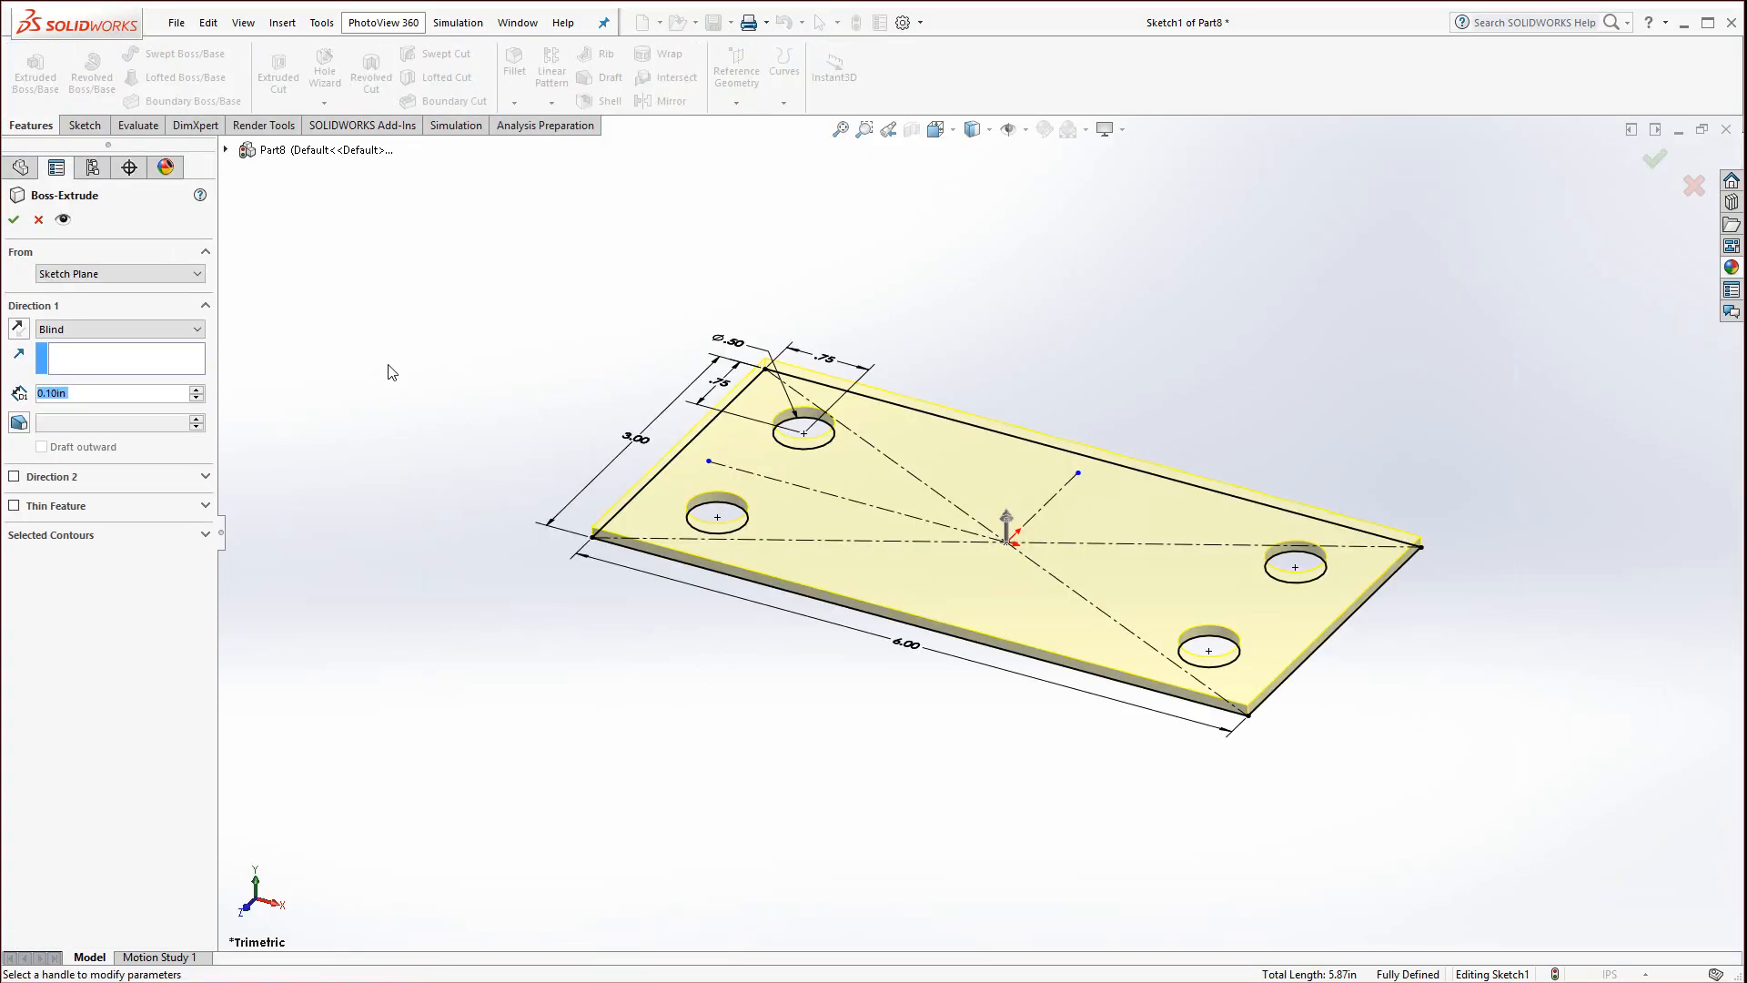
left_click(410, 981)
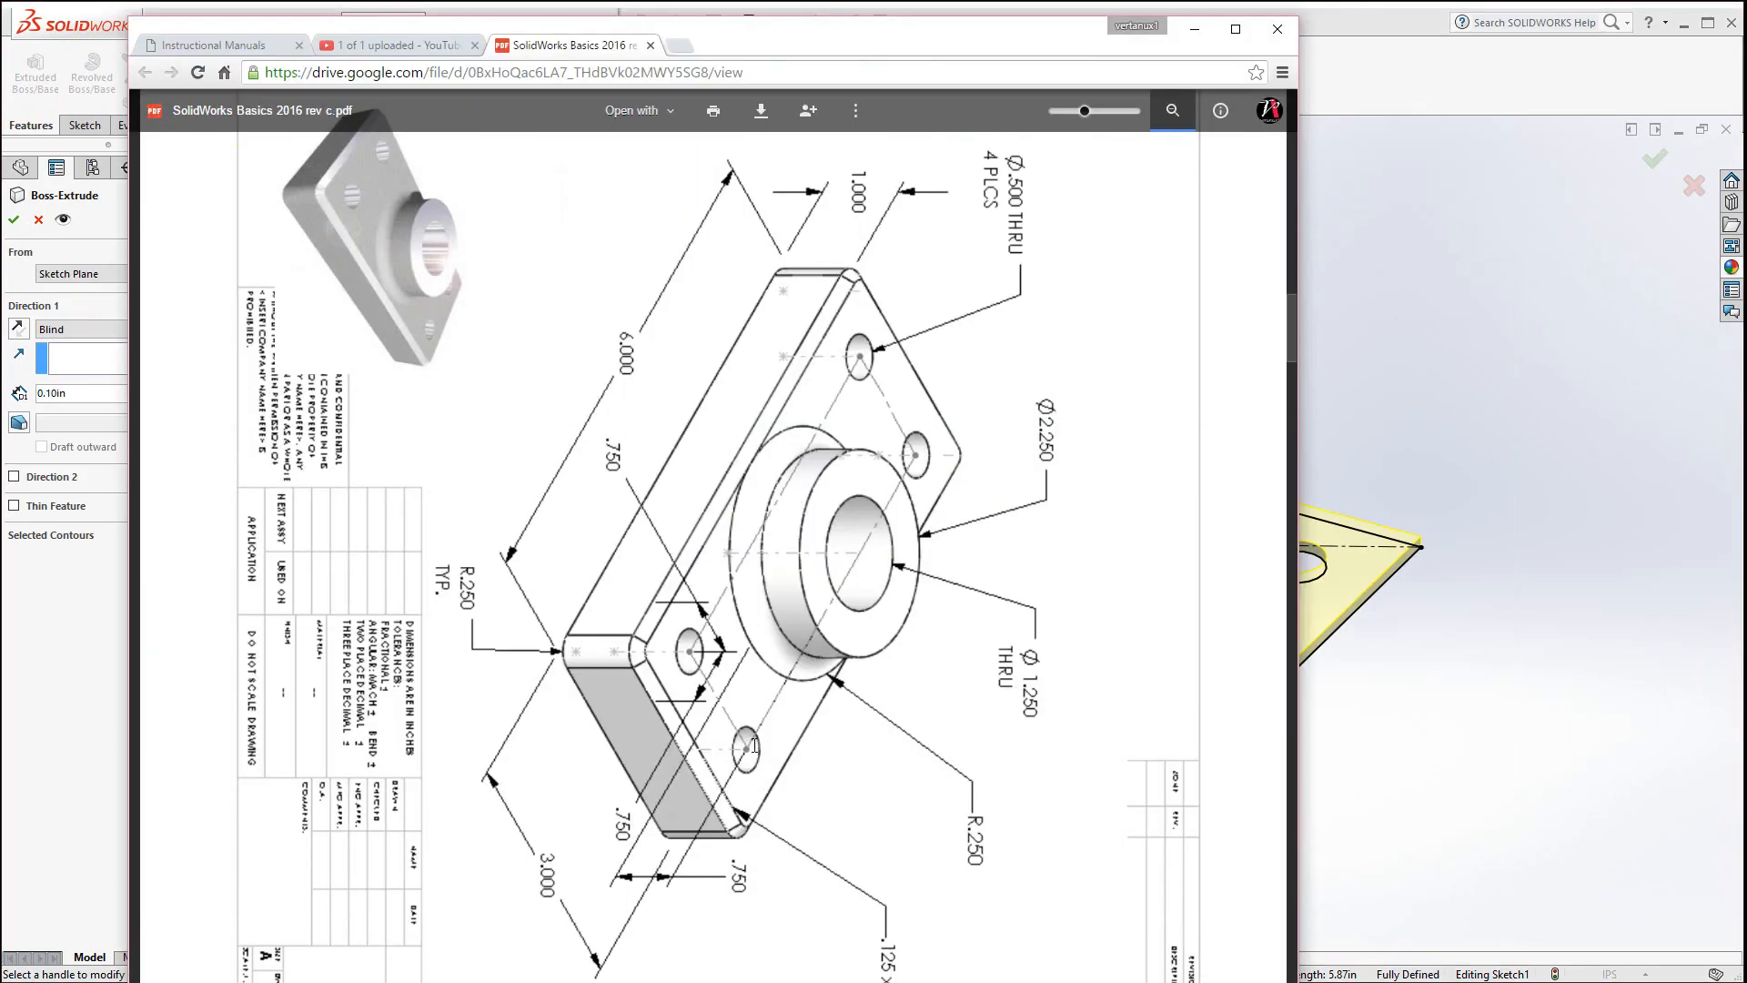
left_click(1402, 73)
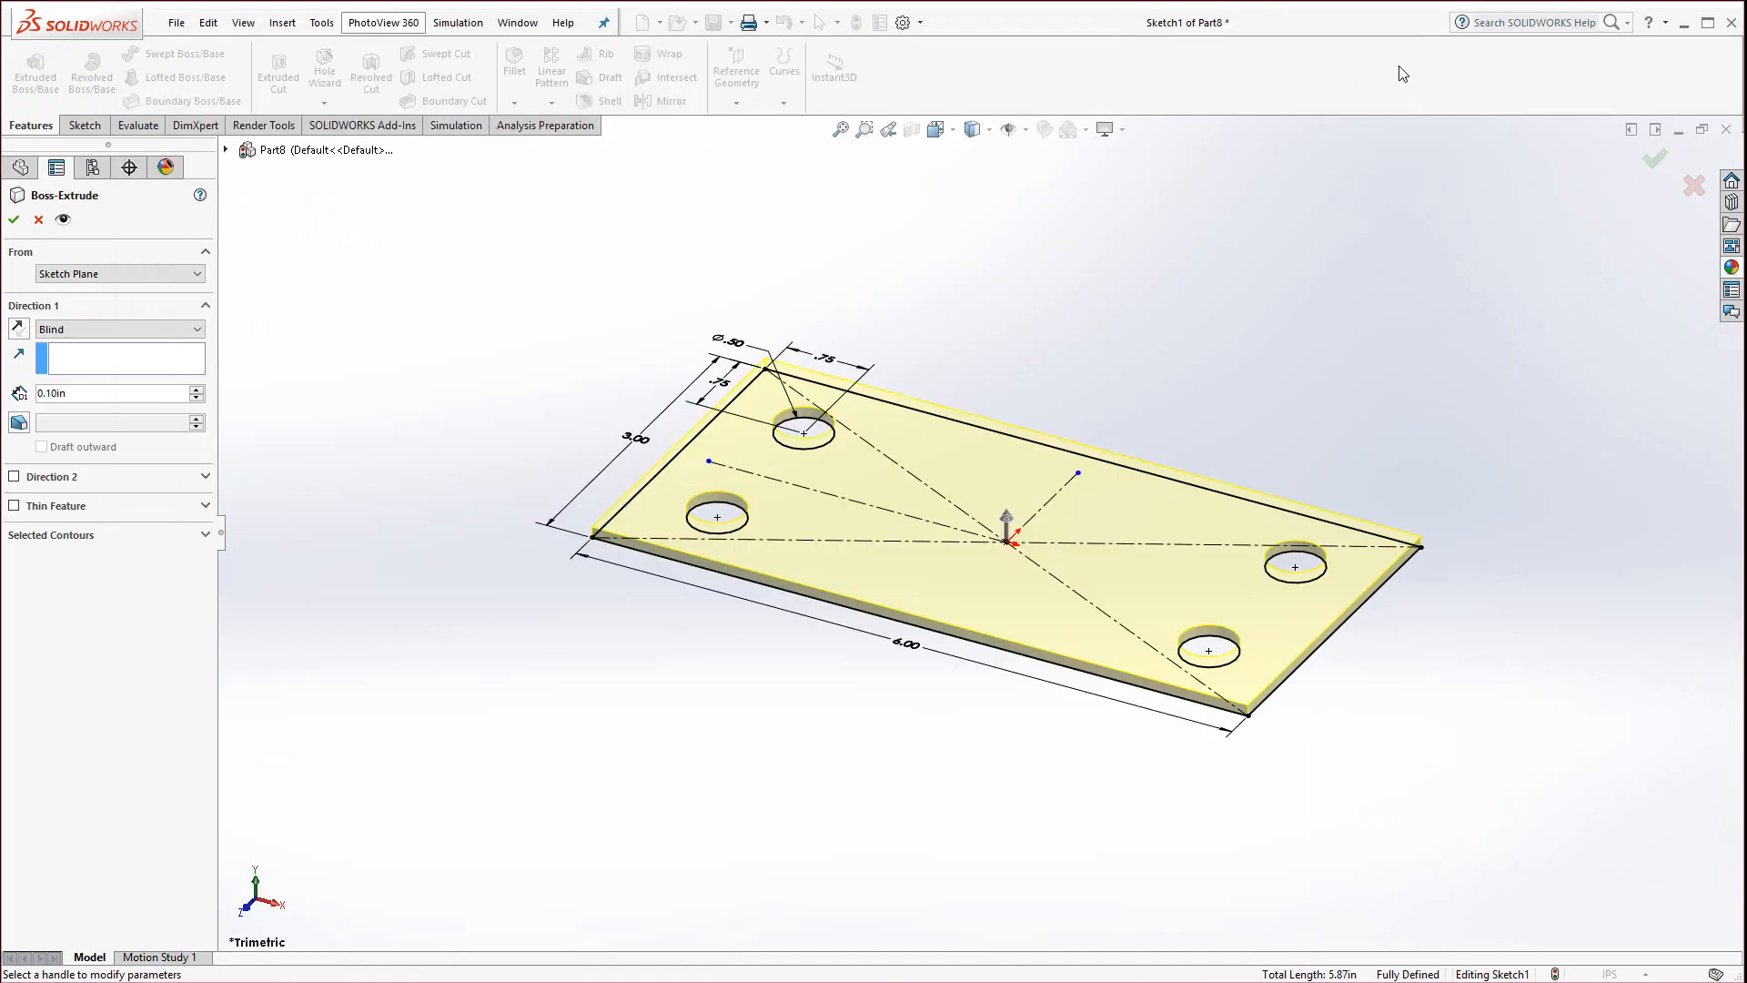
double_click(80, 397)
type("1")
key("Return")
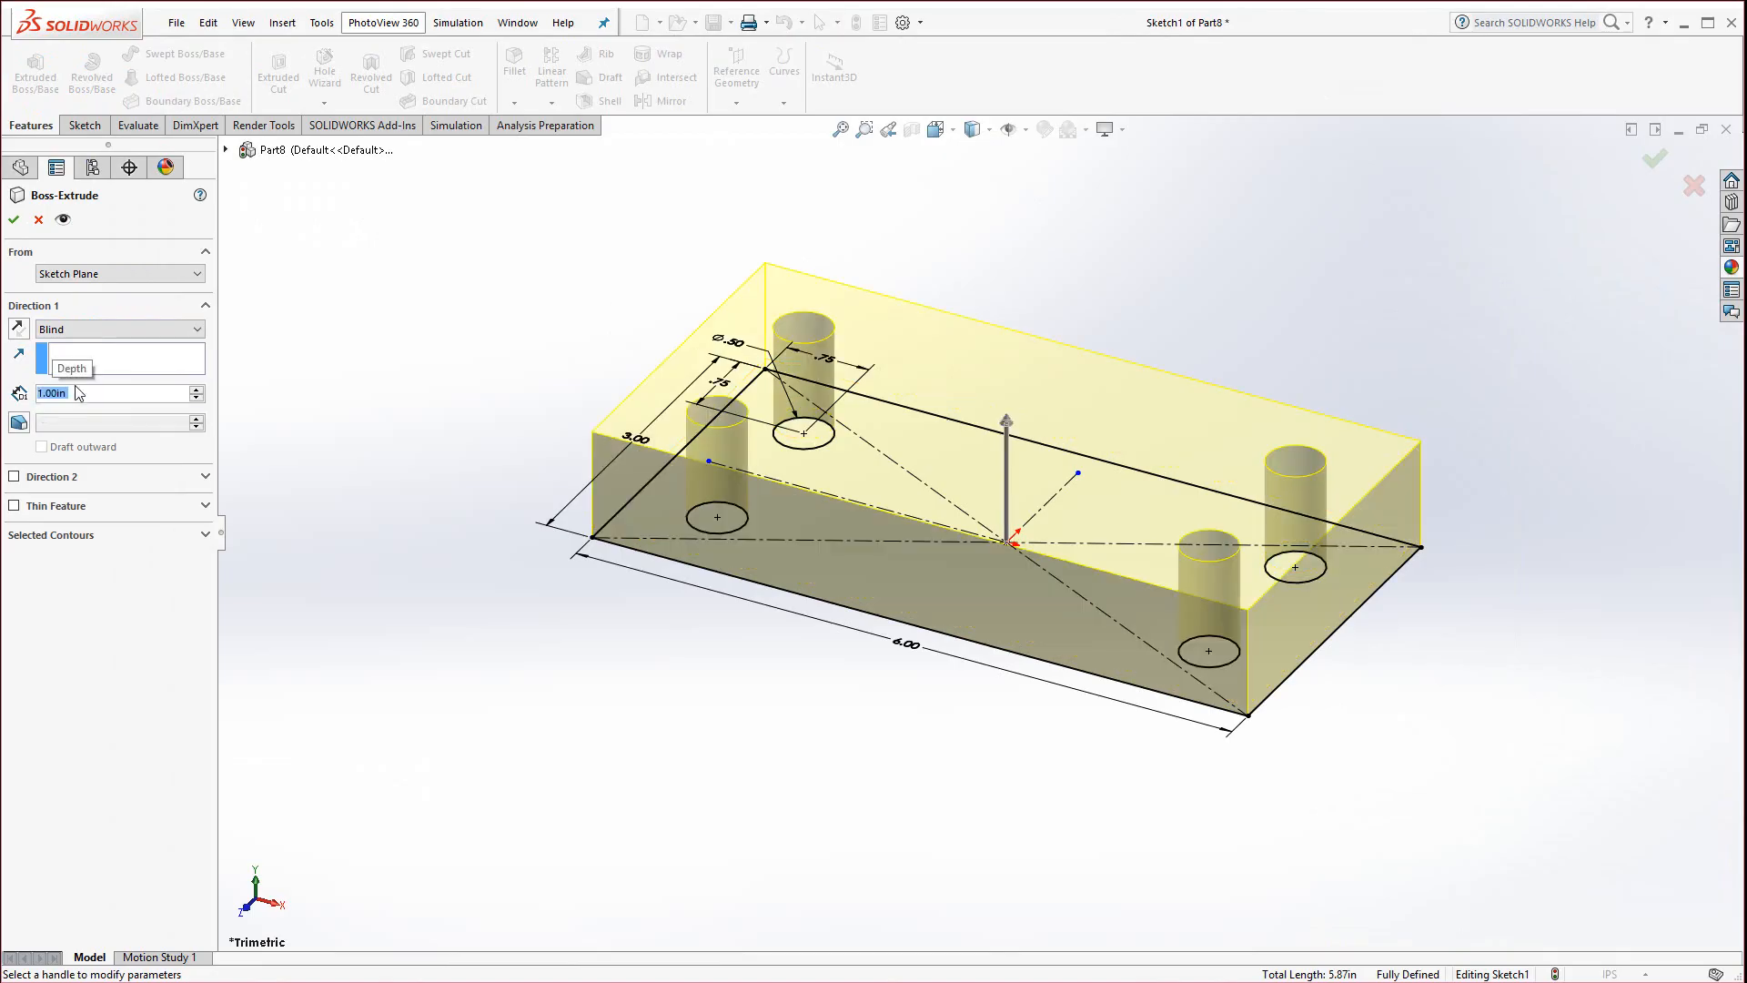
key("Return")
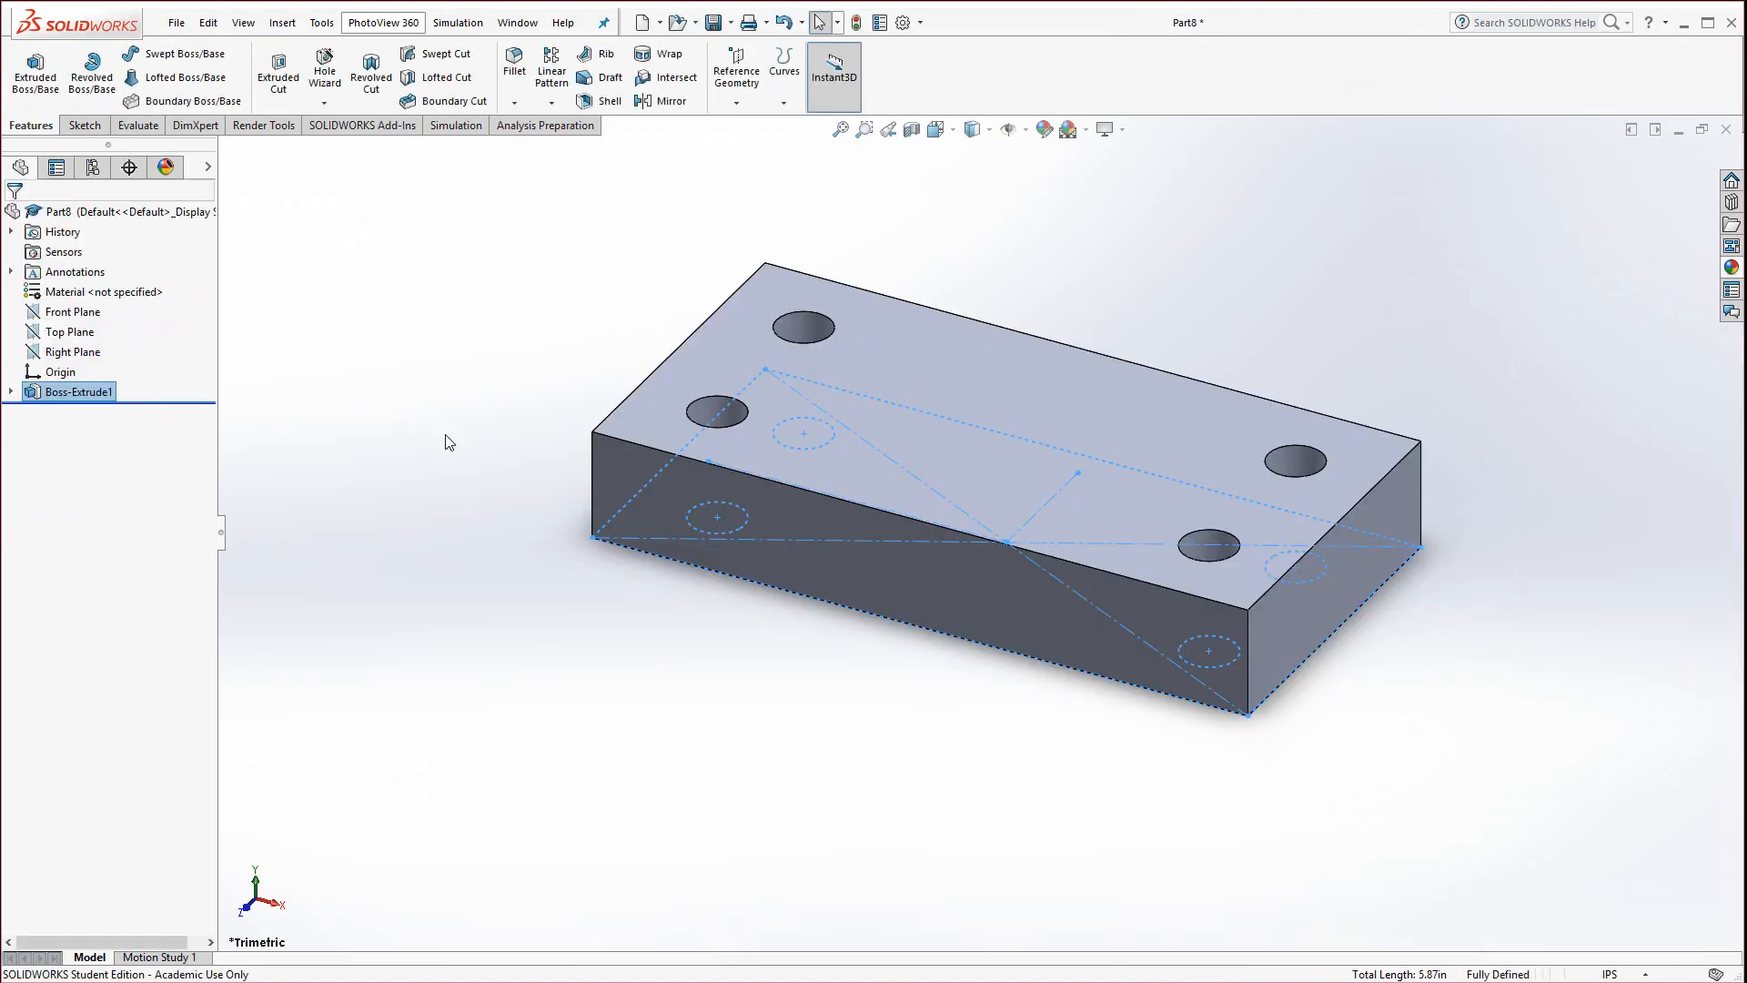
left_click(490, 523)
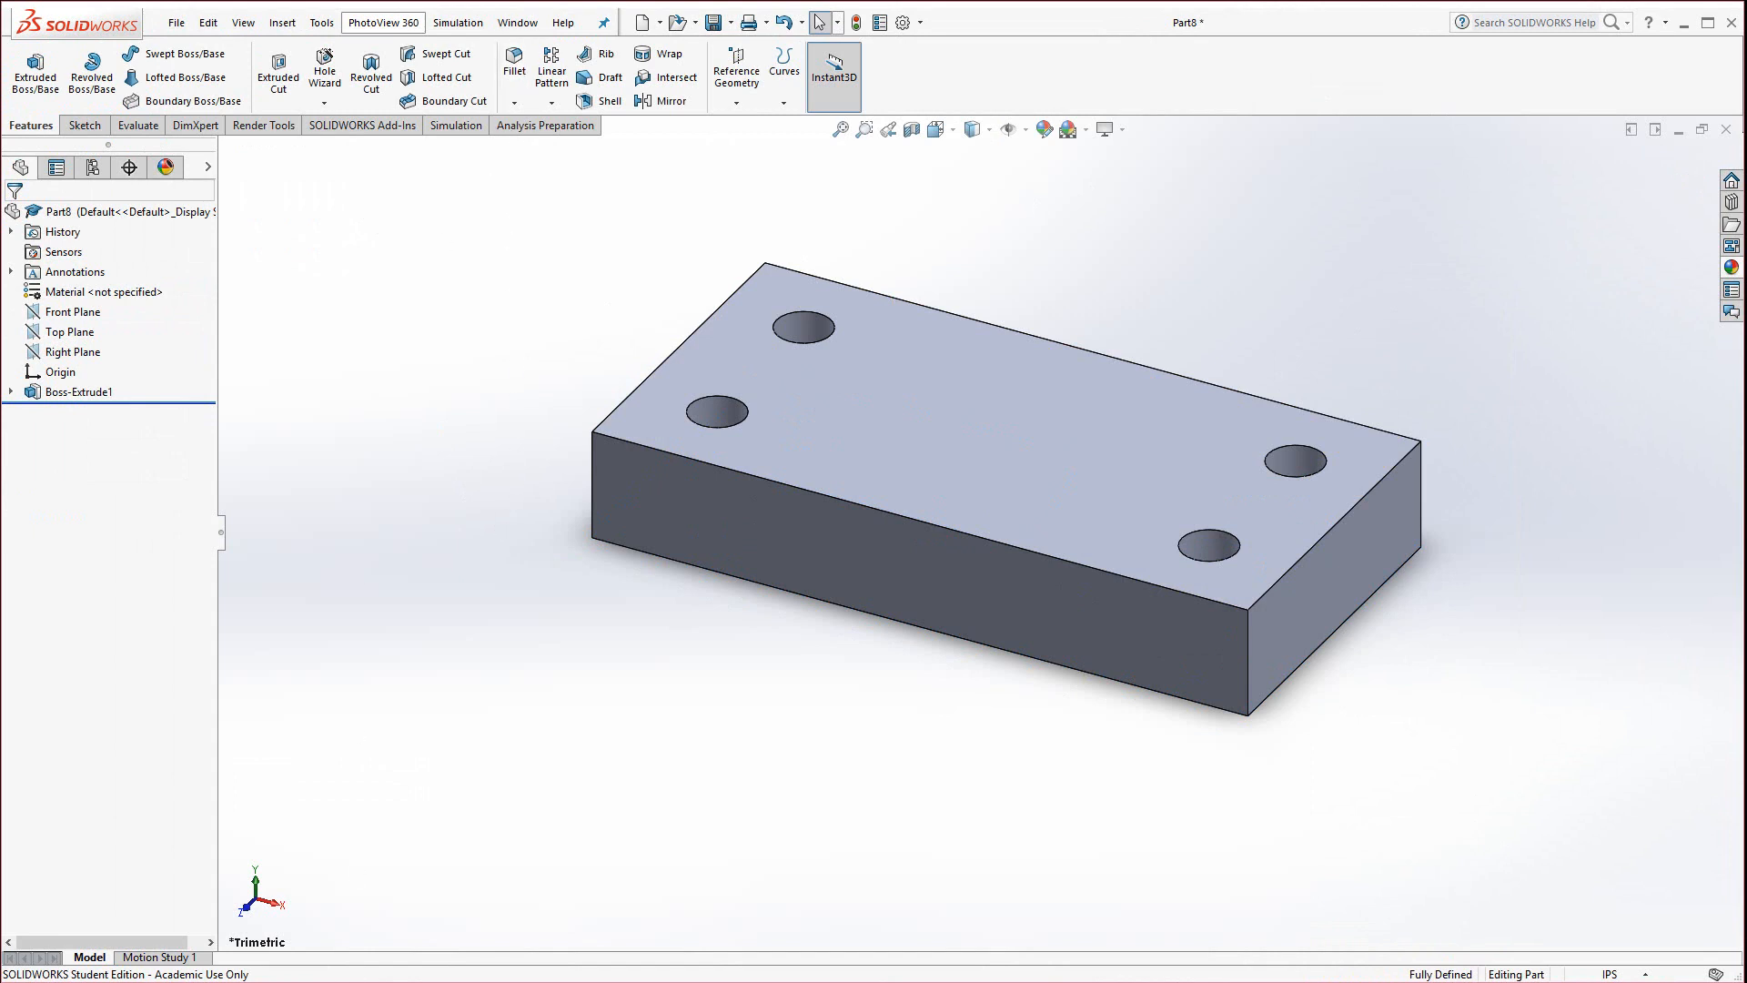
Check the corner radius on the reference drawing and fillet the plate's four vertical corner edges with a 0.25 in radius
key("alt+Tab")
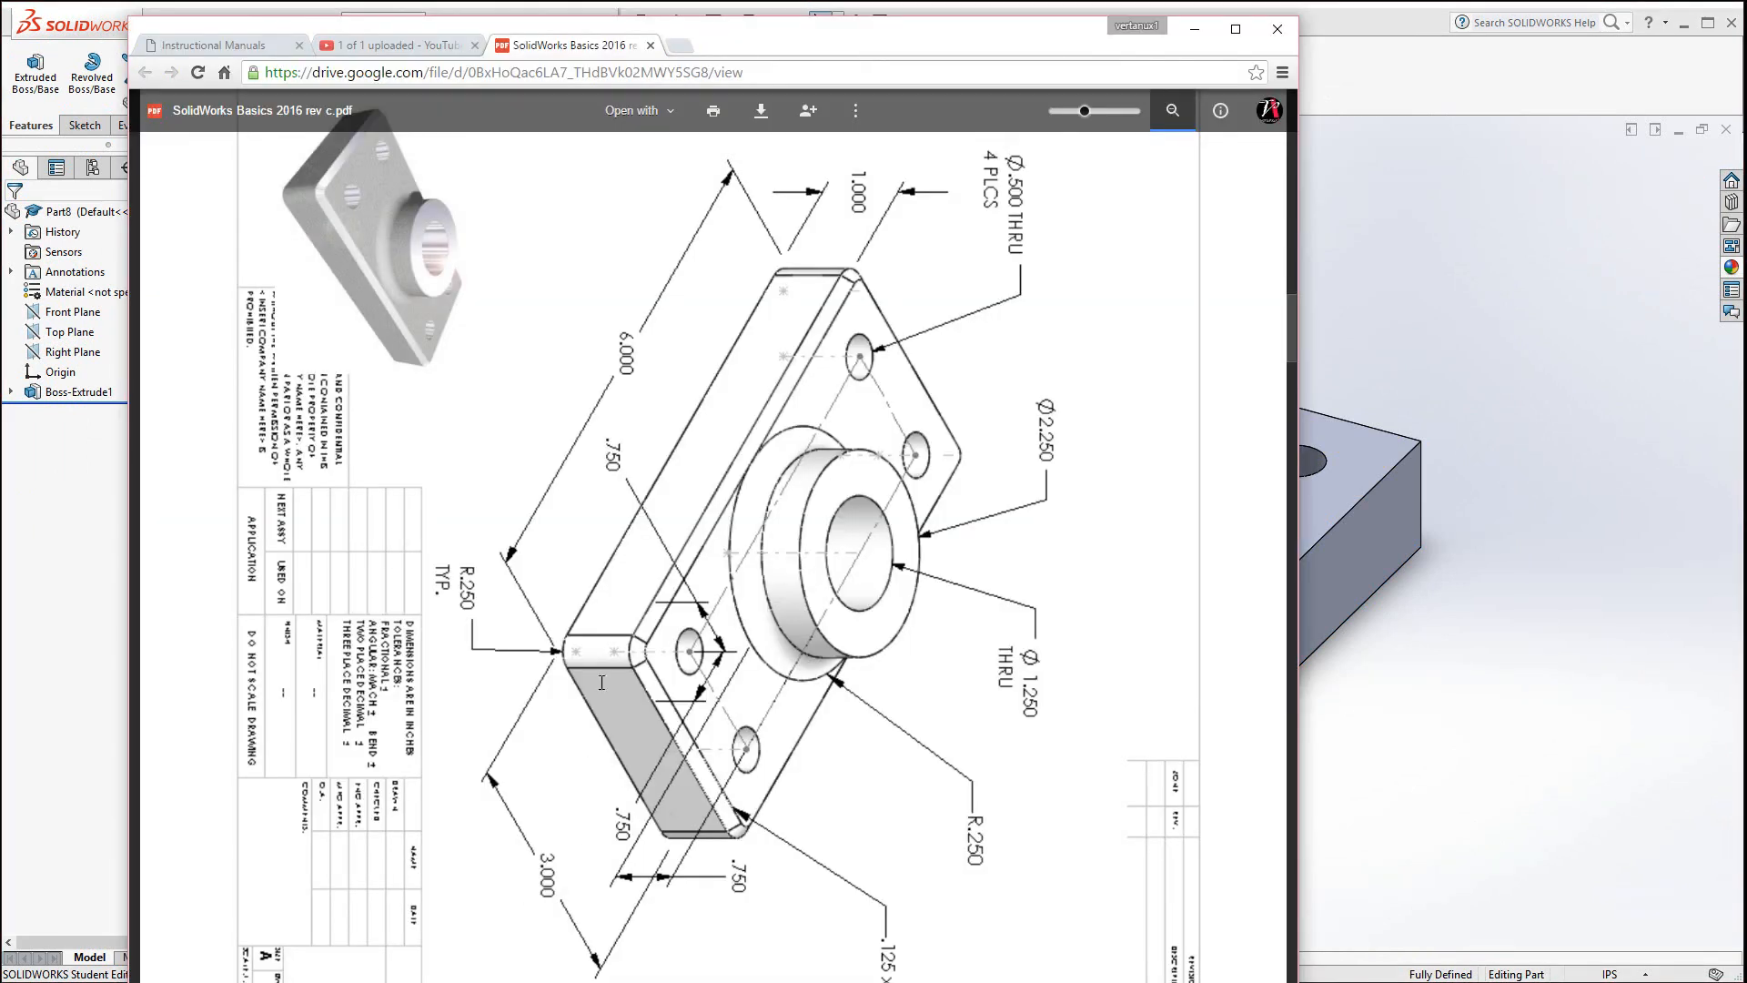
left_click(59, 802)
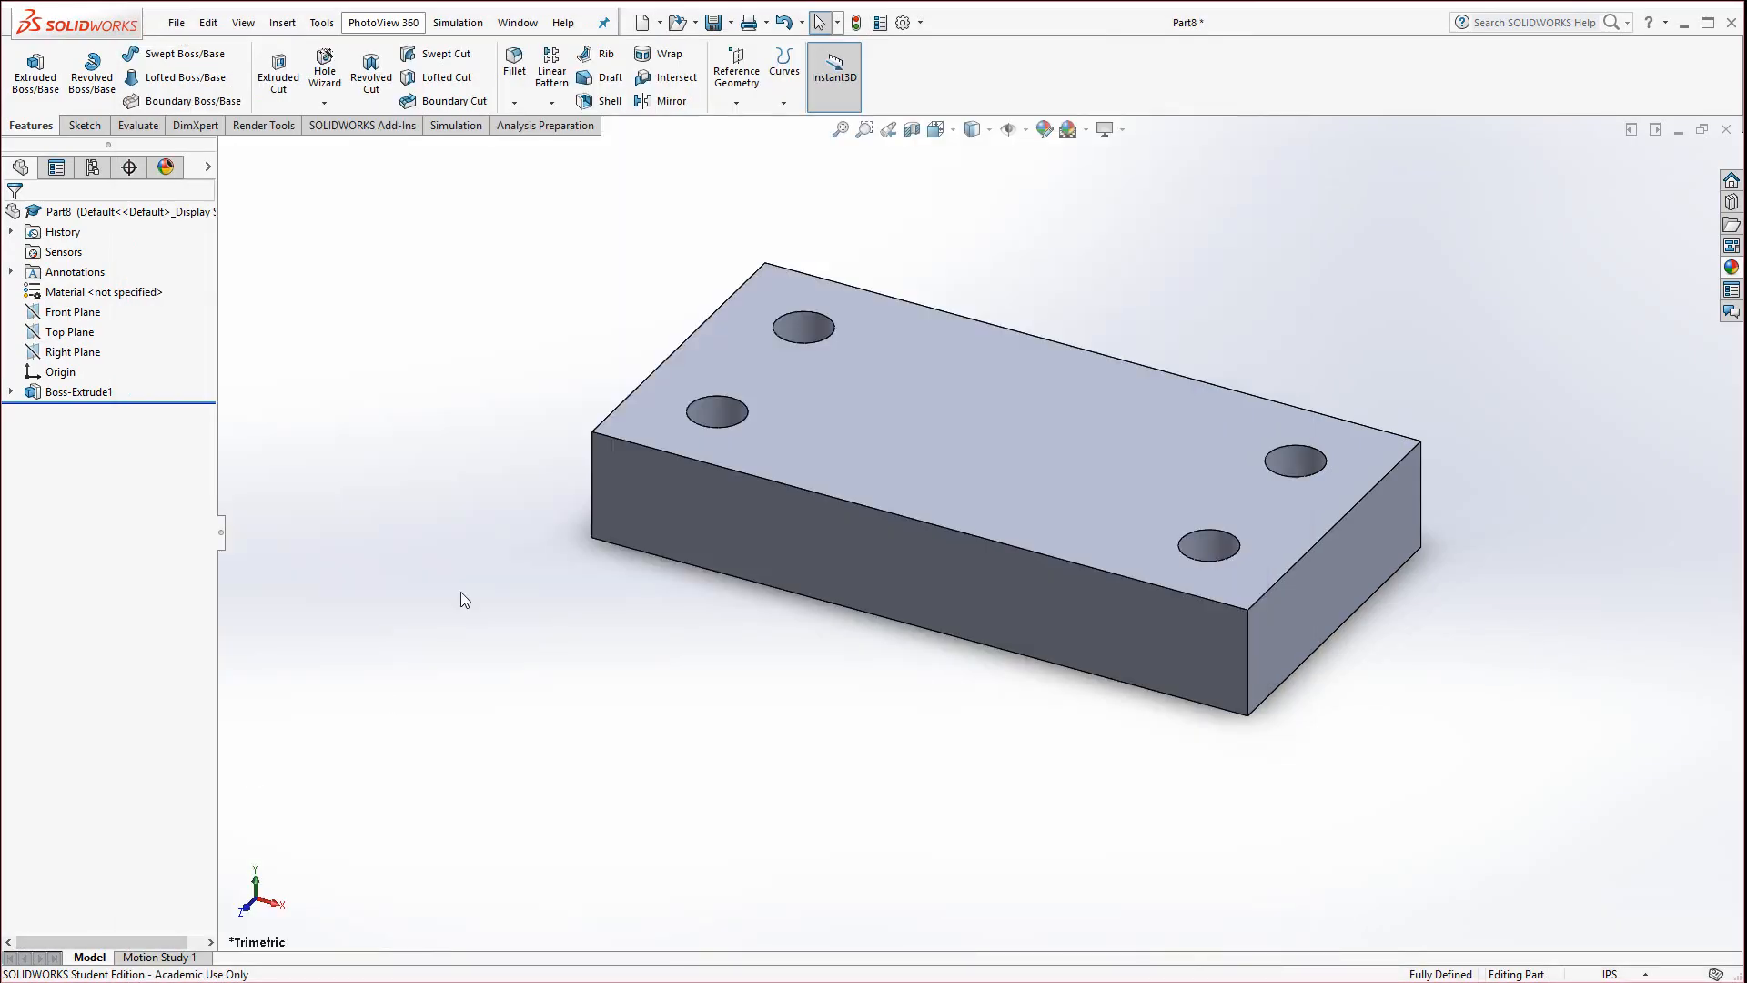
left_click(520, 78)
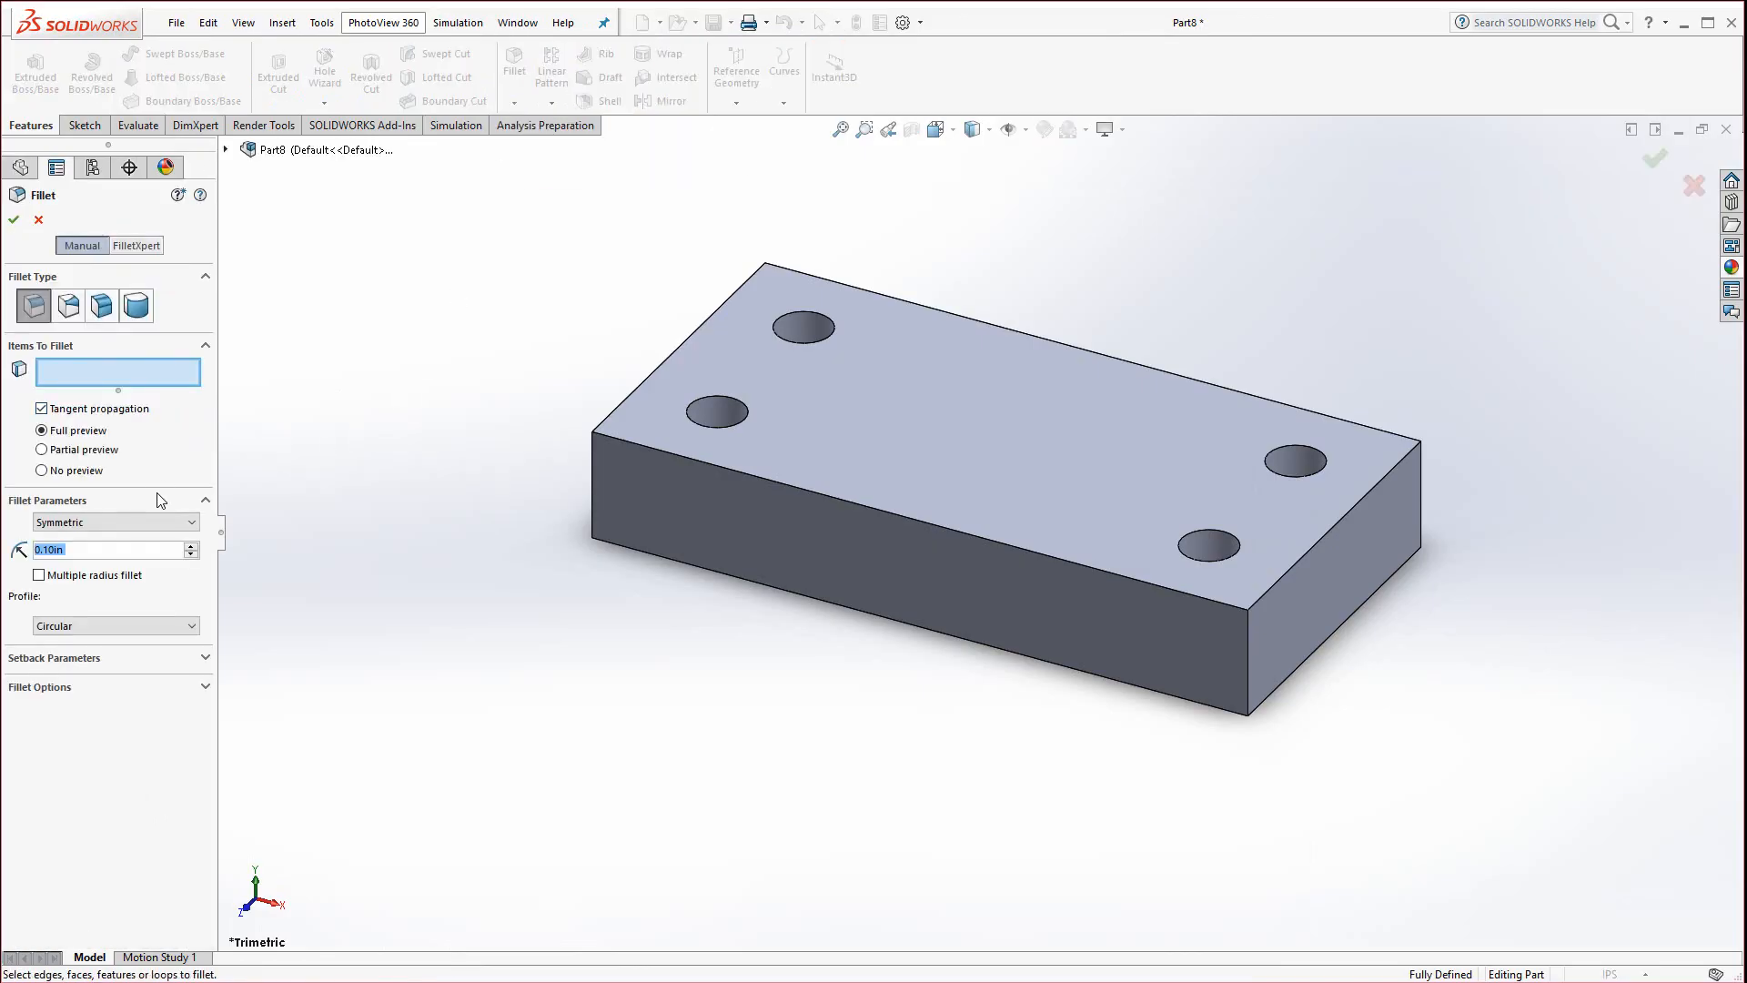
type("0.25")
key("Return")
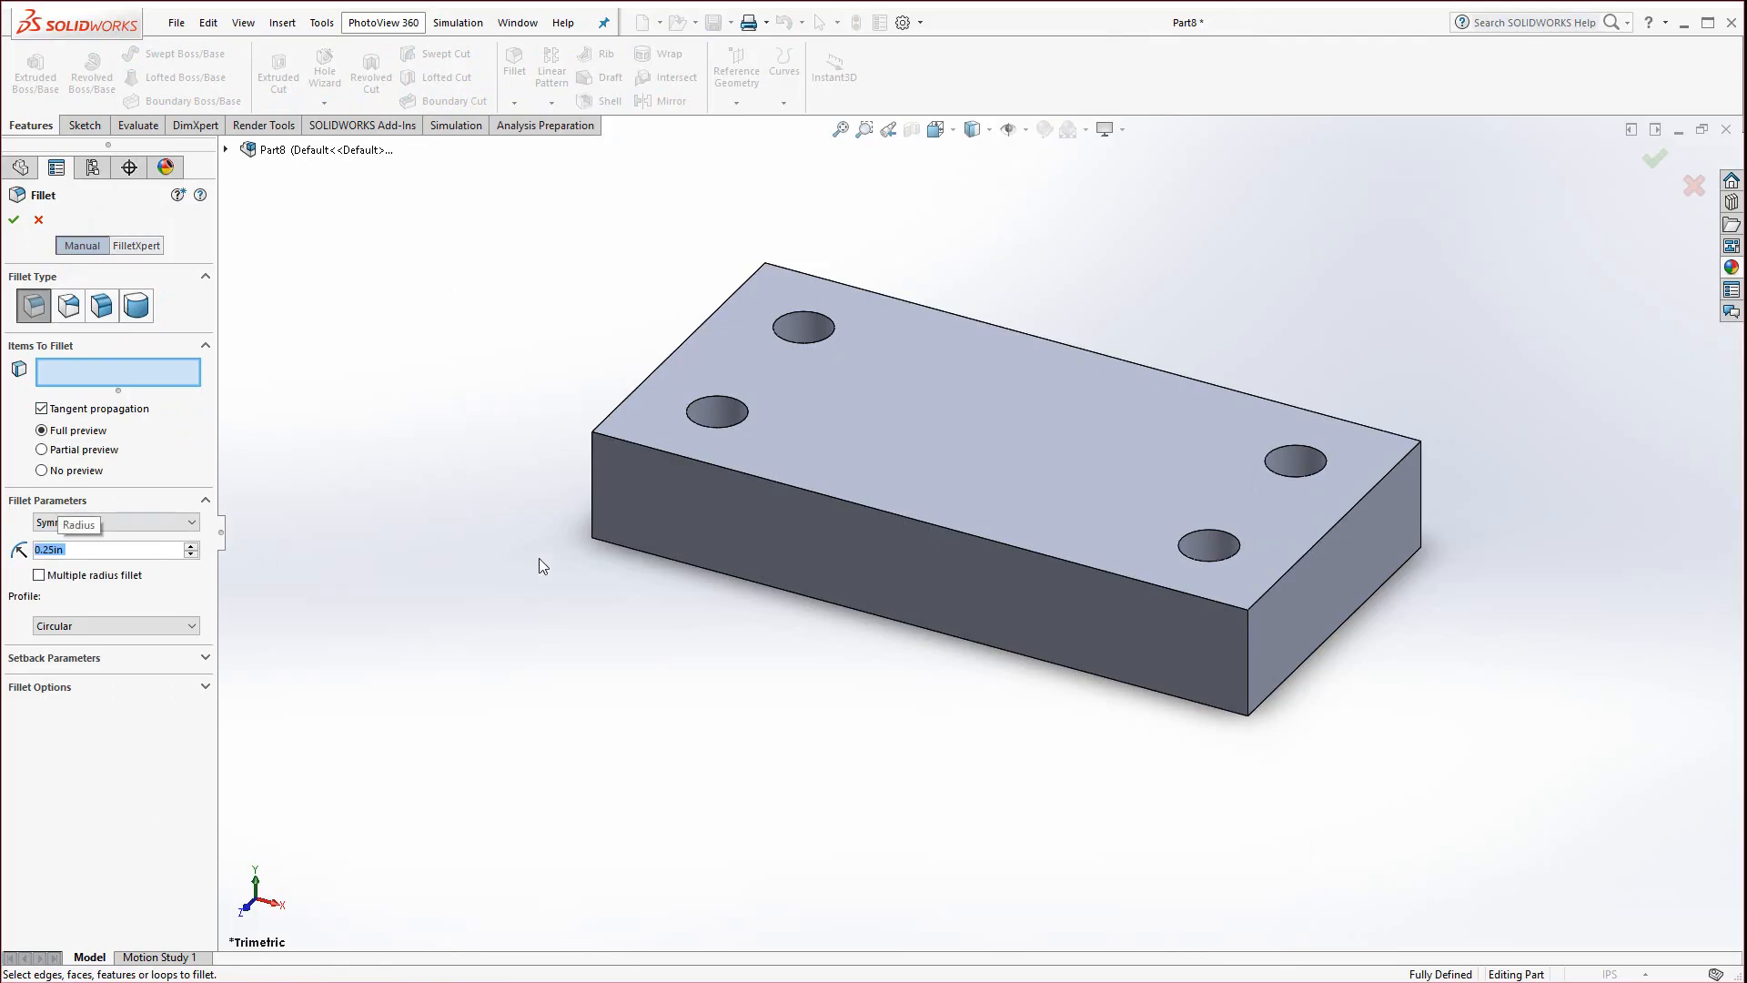
left_click(593, 494)
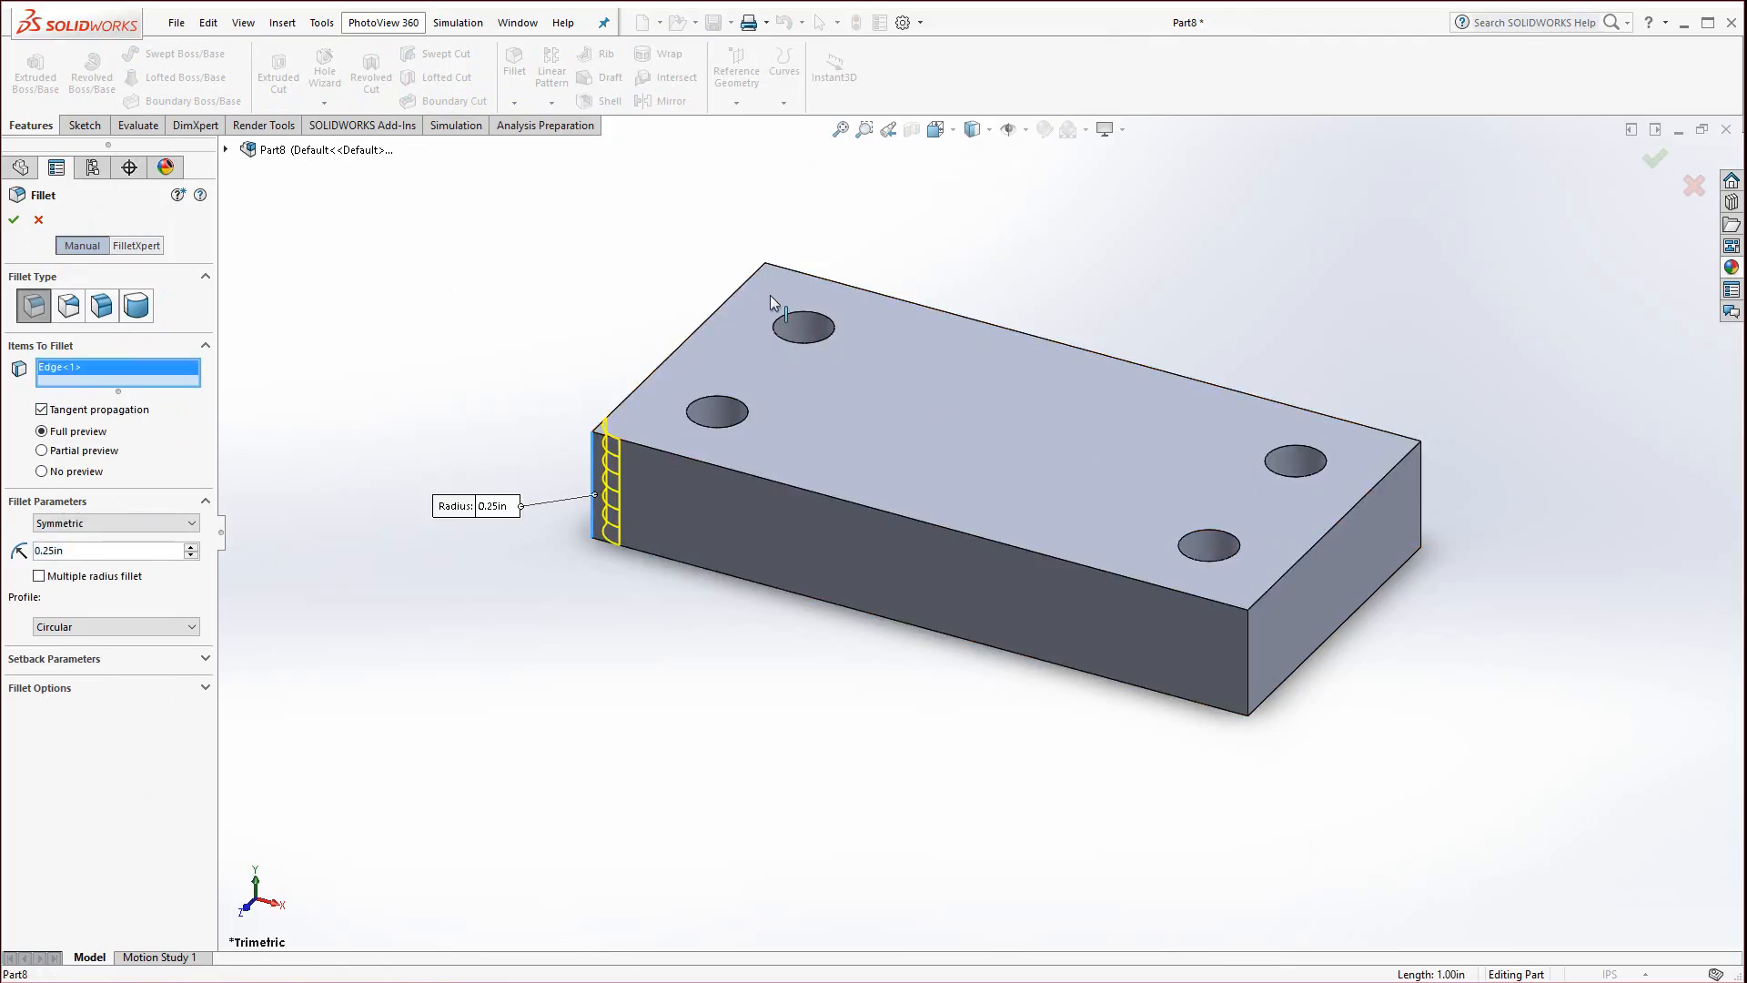
left_click(770, 294)
left_click(1420, 493)
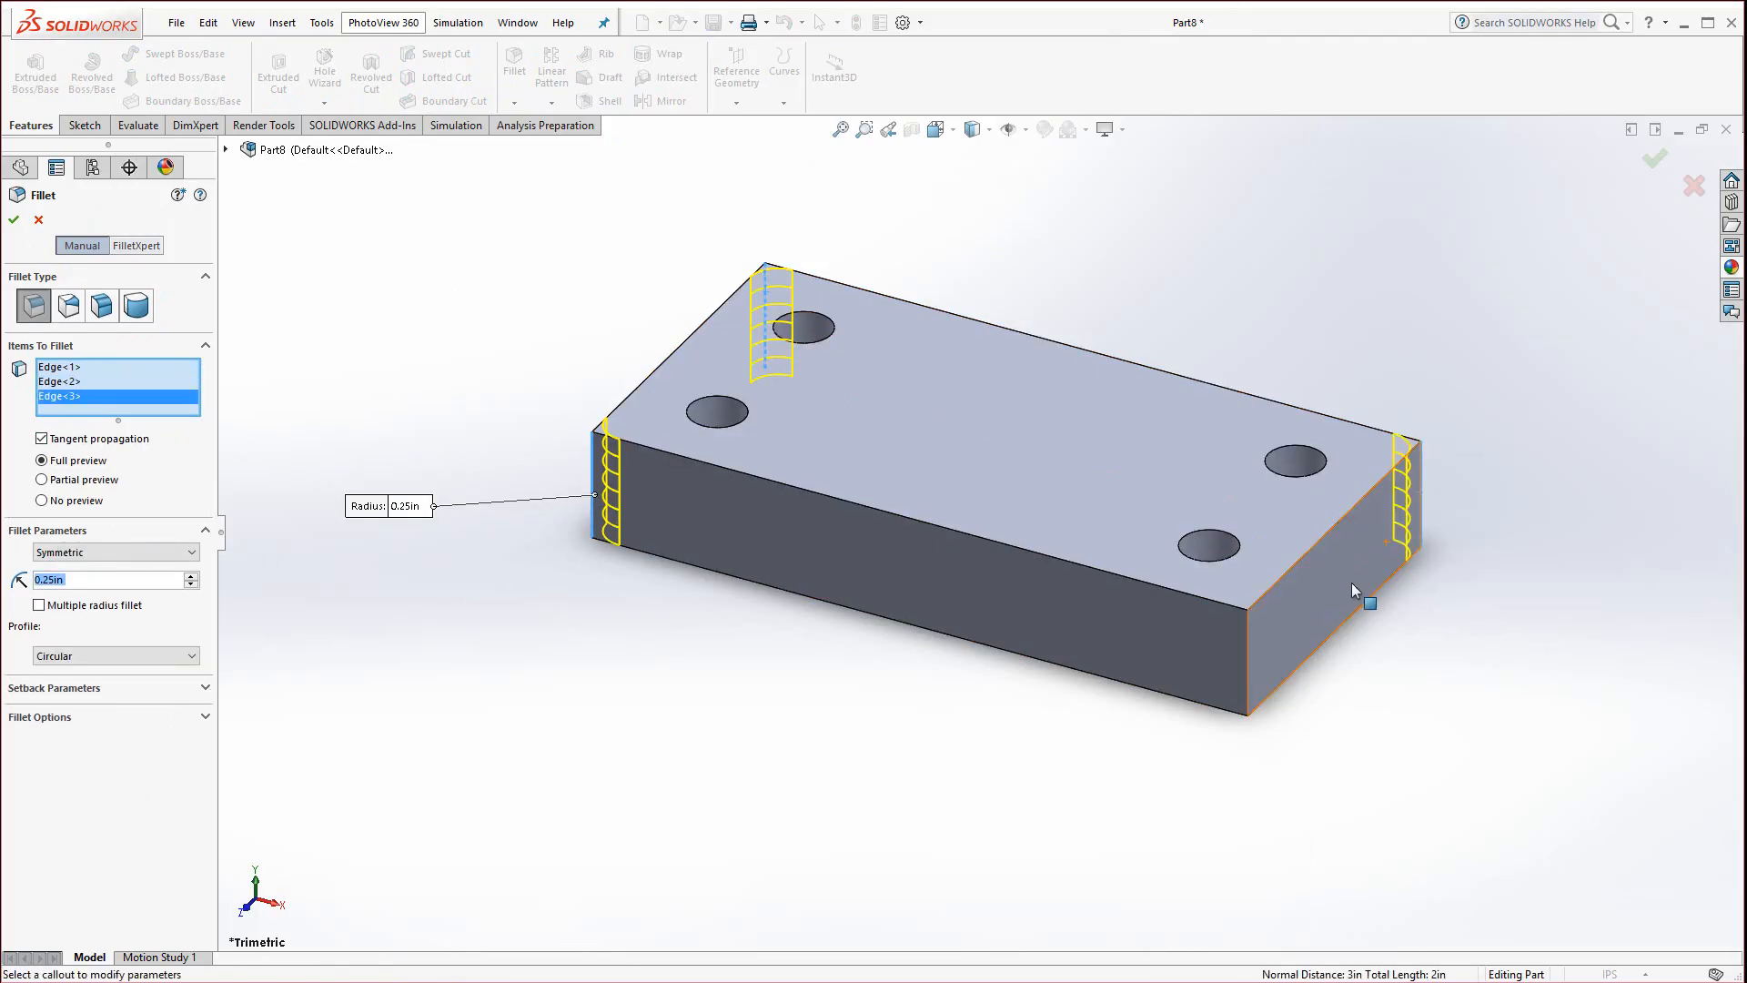
left_click(1248, 658)
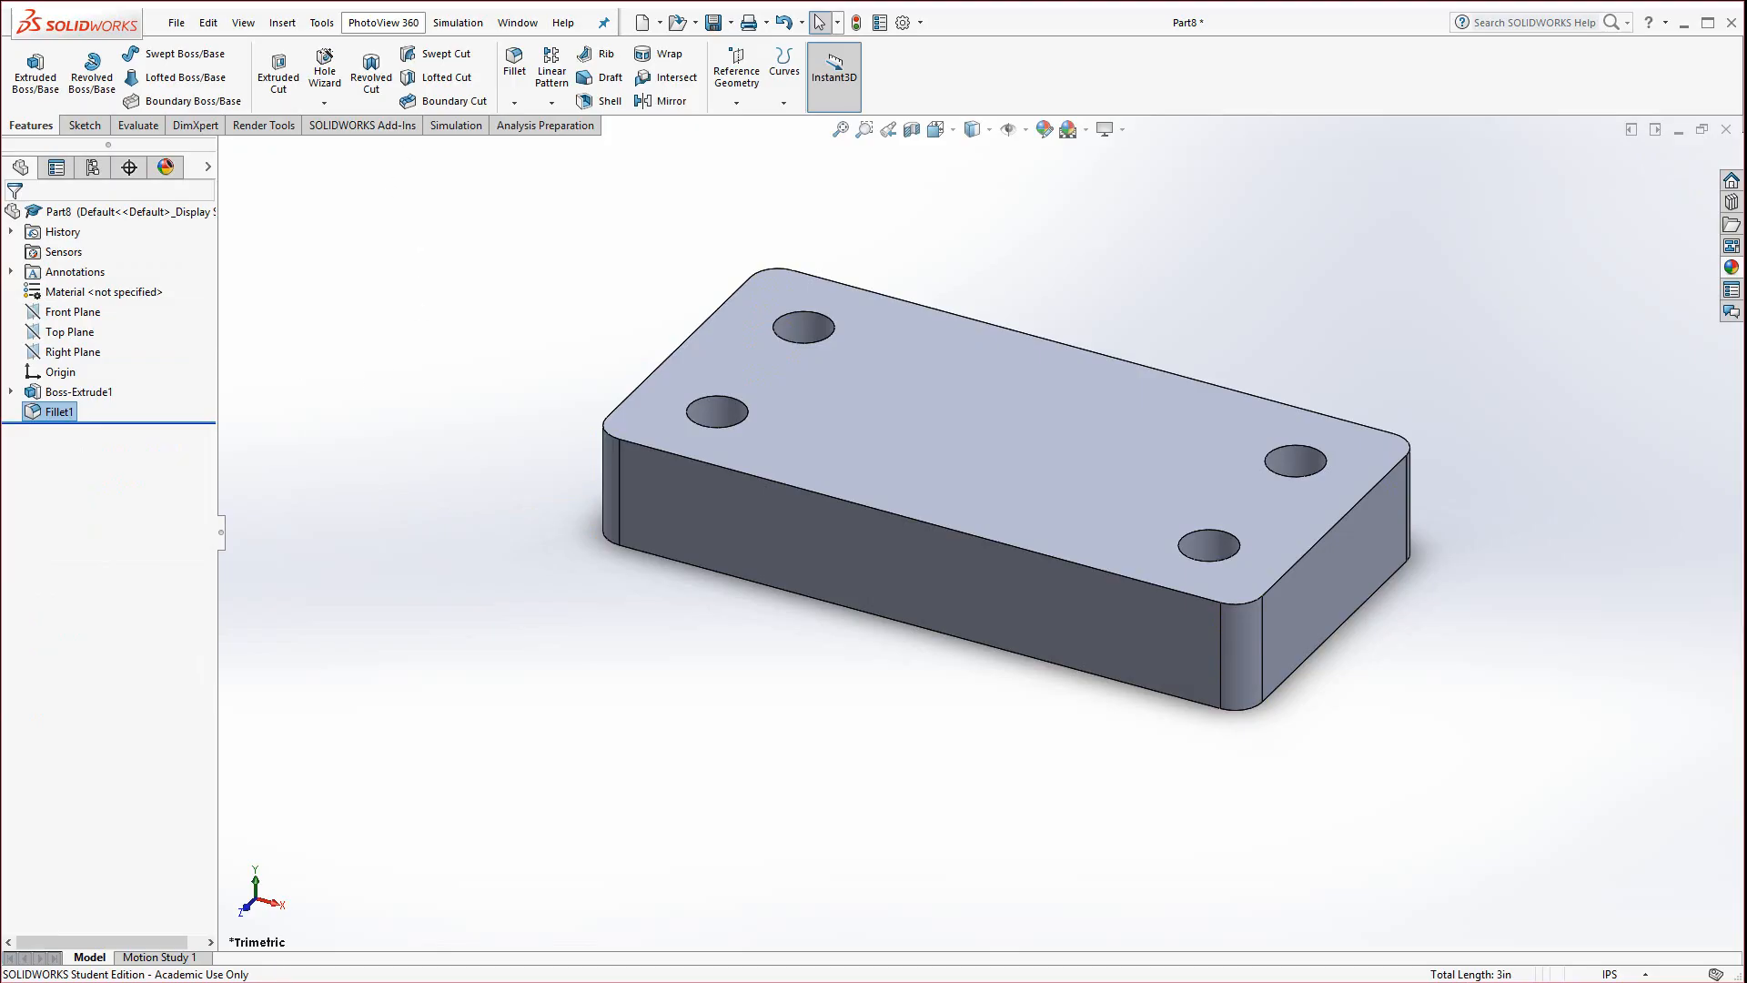
Check the chamfer callout on the reference drawing and chamfer the plate's top perimeter edges 0.125 in at 45 degrees
left_click(455, 981)
scroll(471, 904, "down", 1)
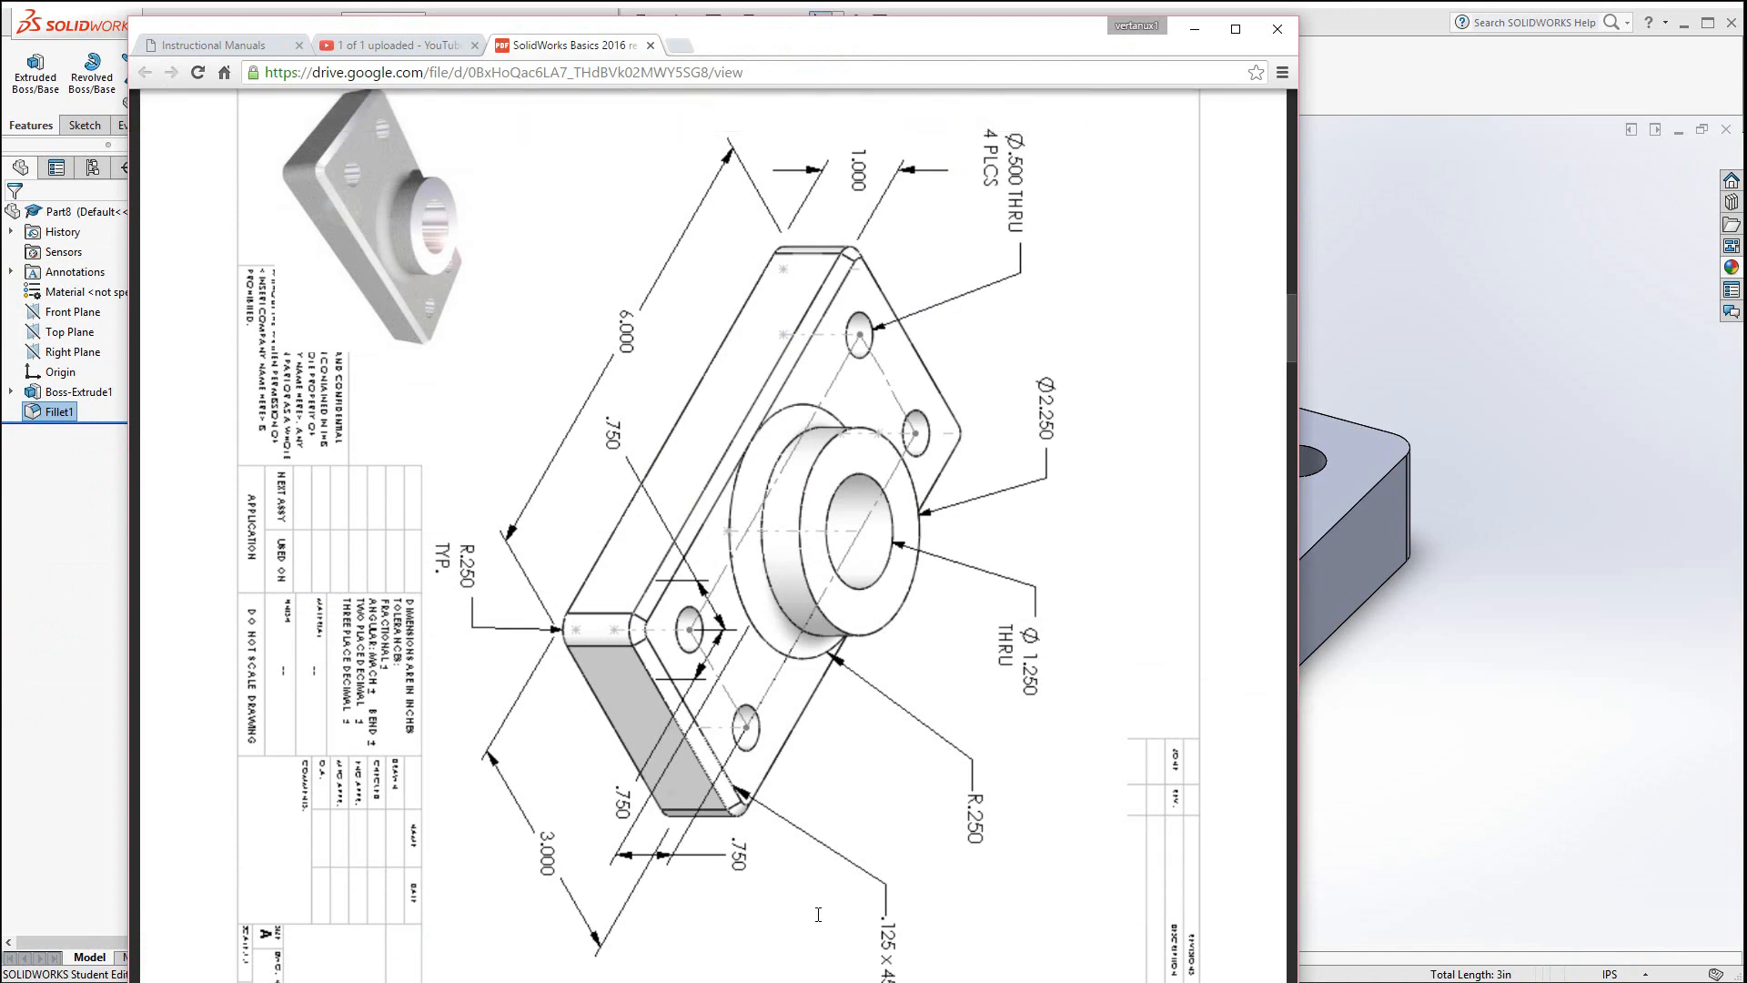
scroll(818, 828, "down", 1)
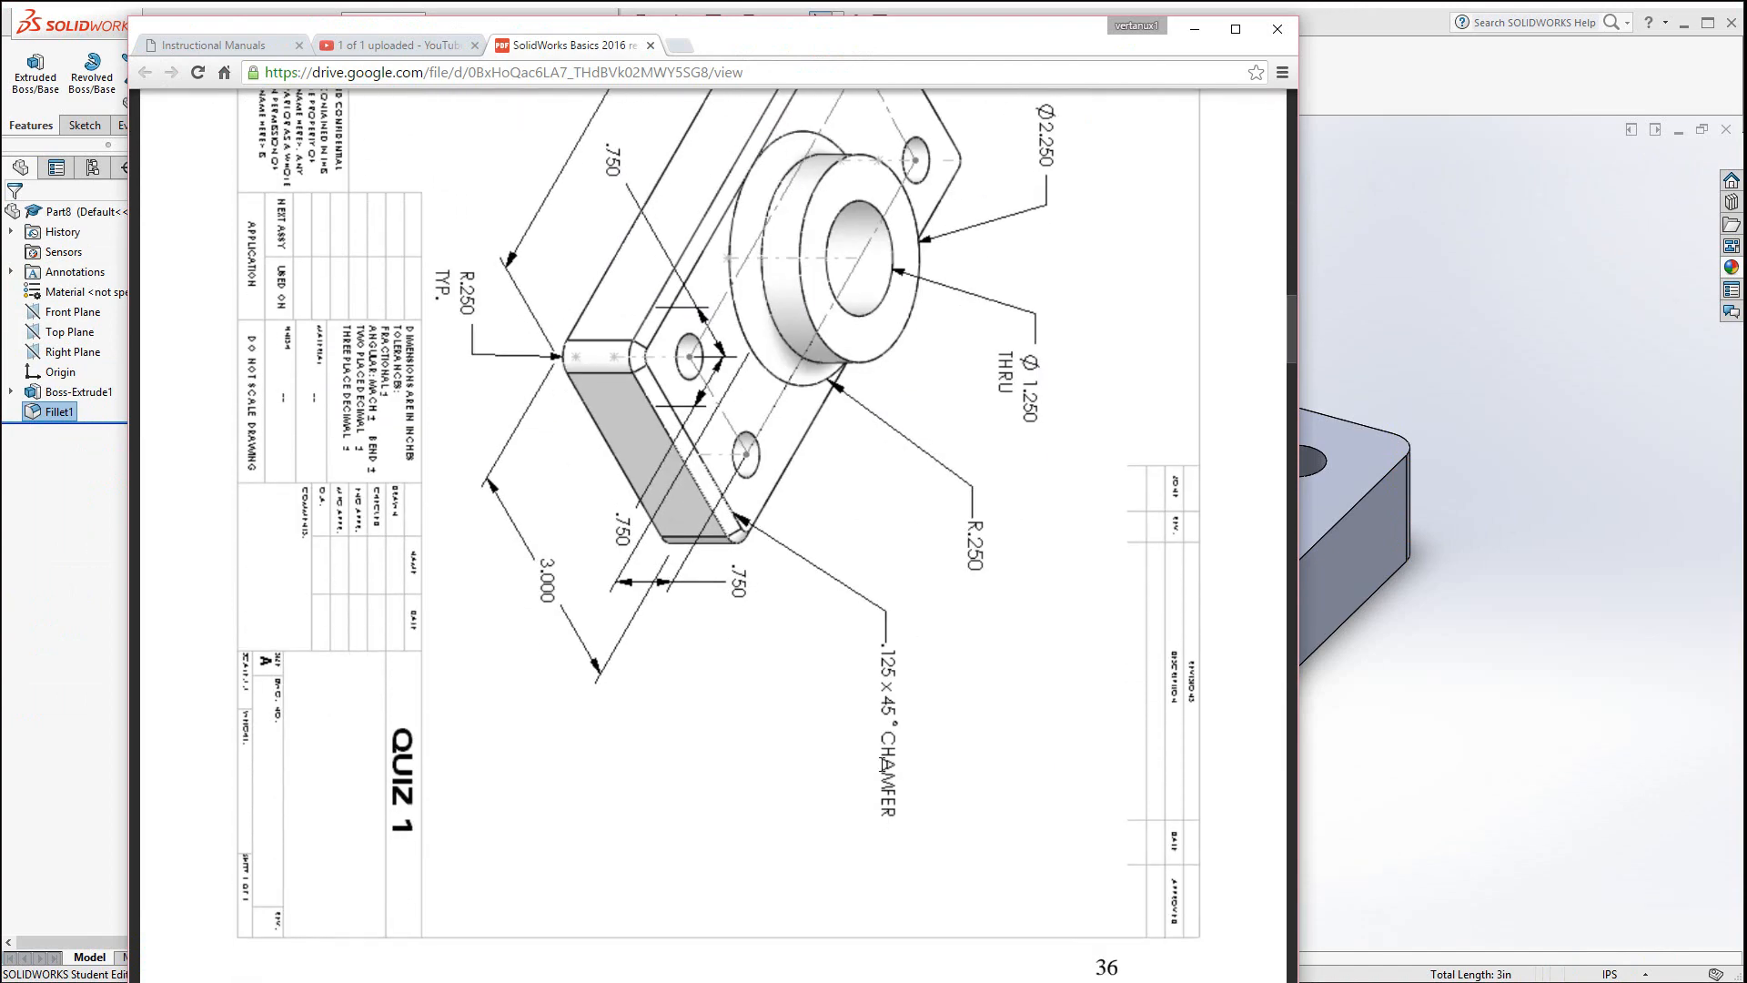
left_click(53, 739)
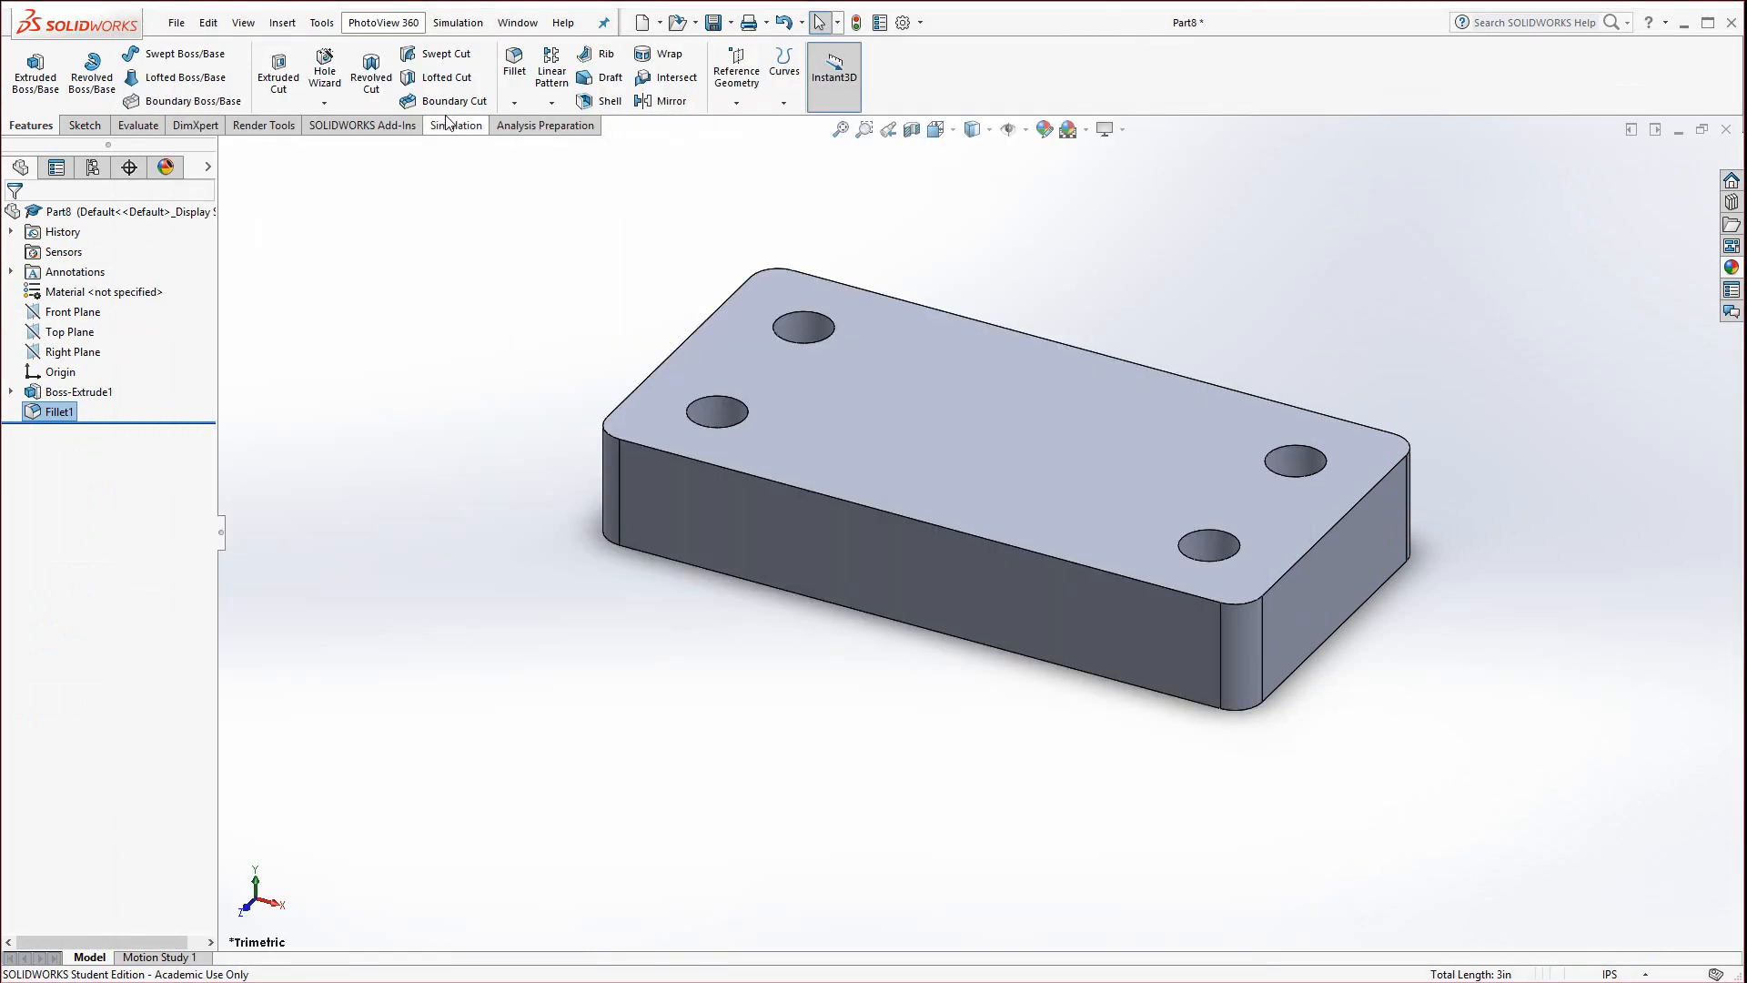
left_click(514, 106)
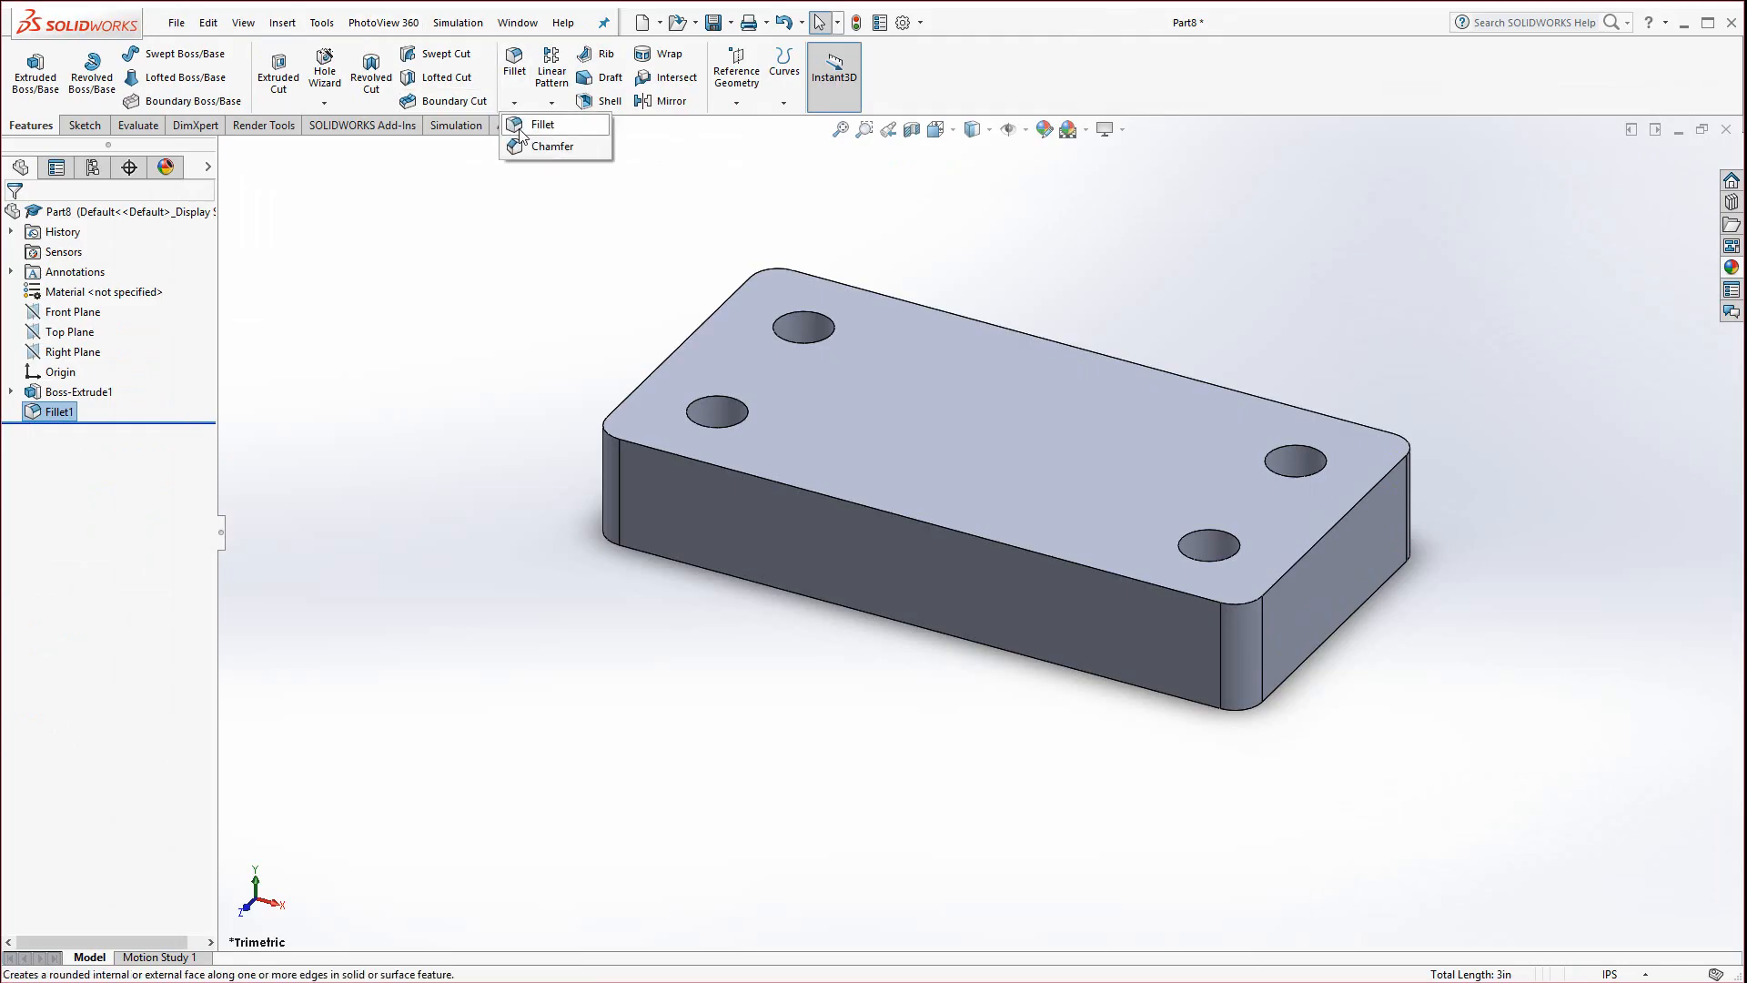
left_click(518, 148)
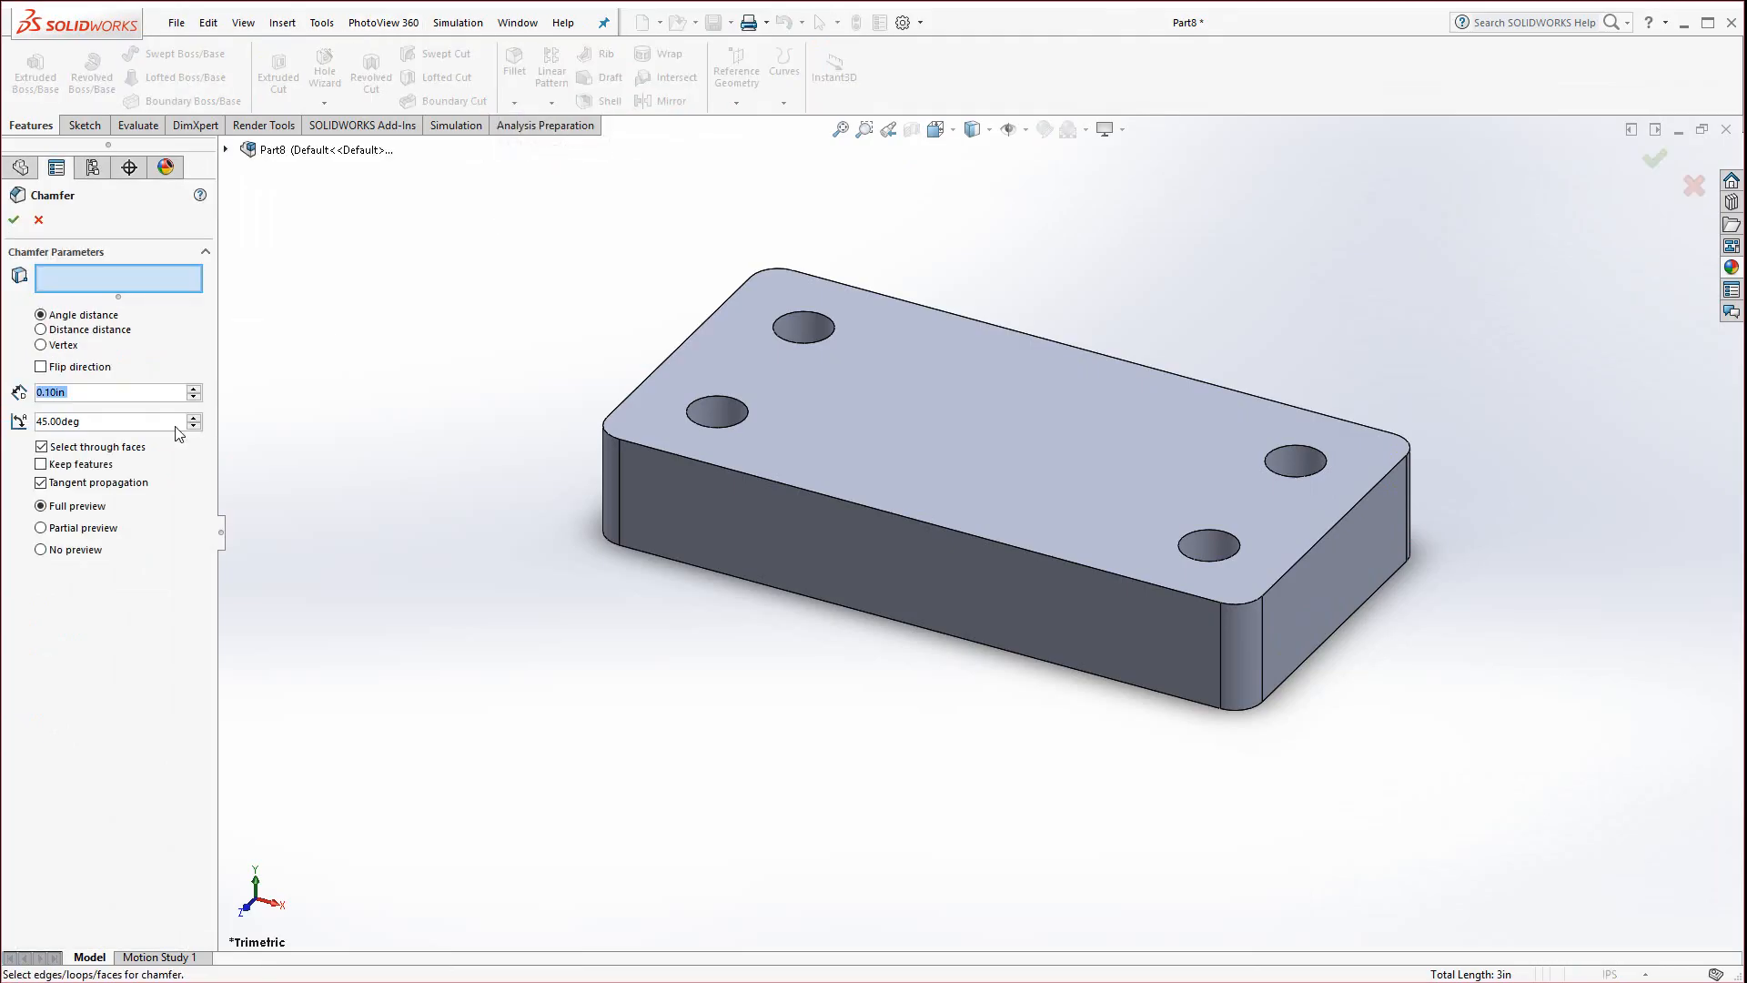
type("0.125")
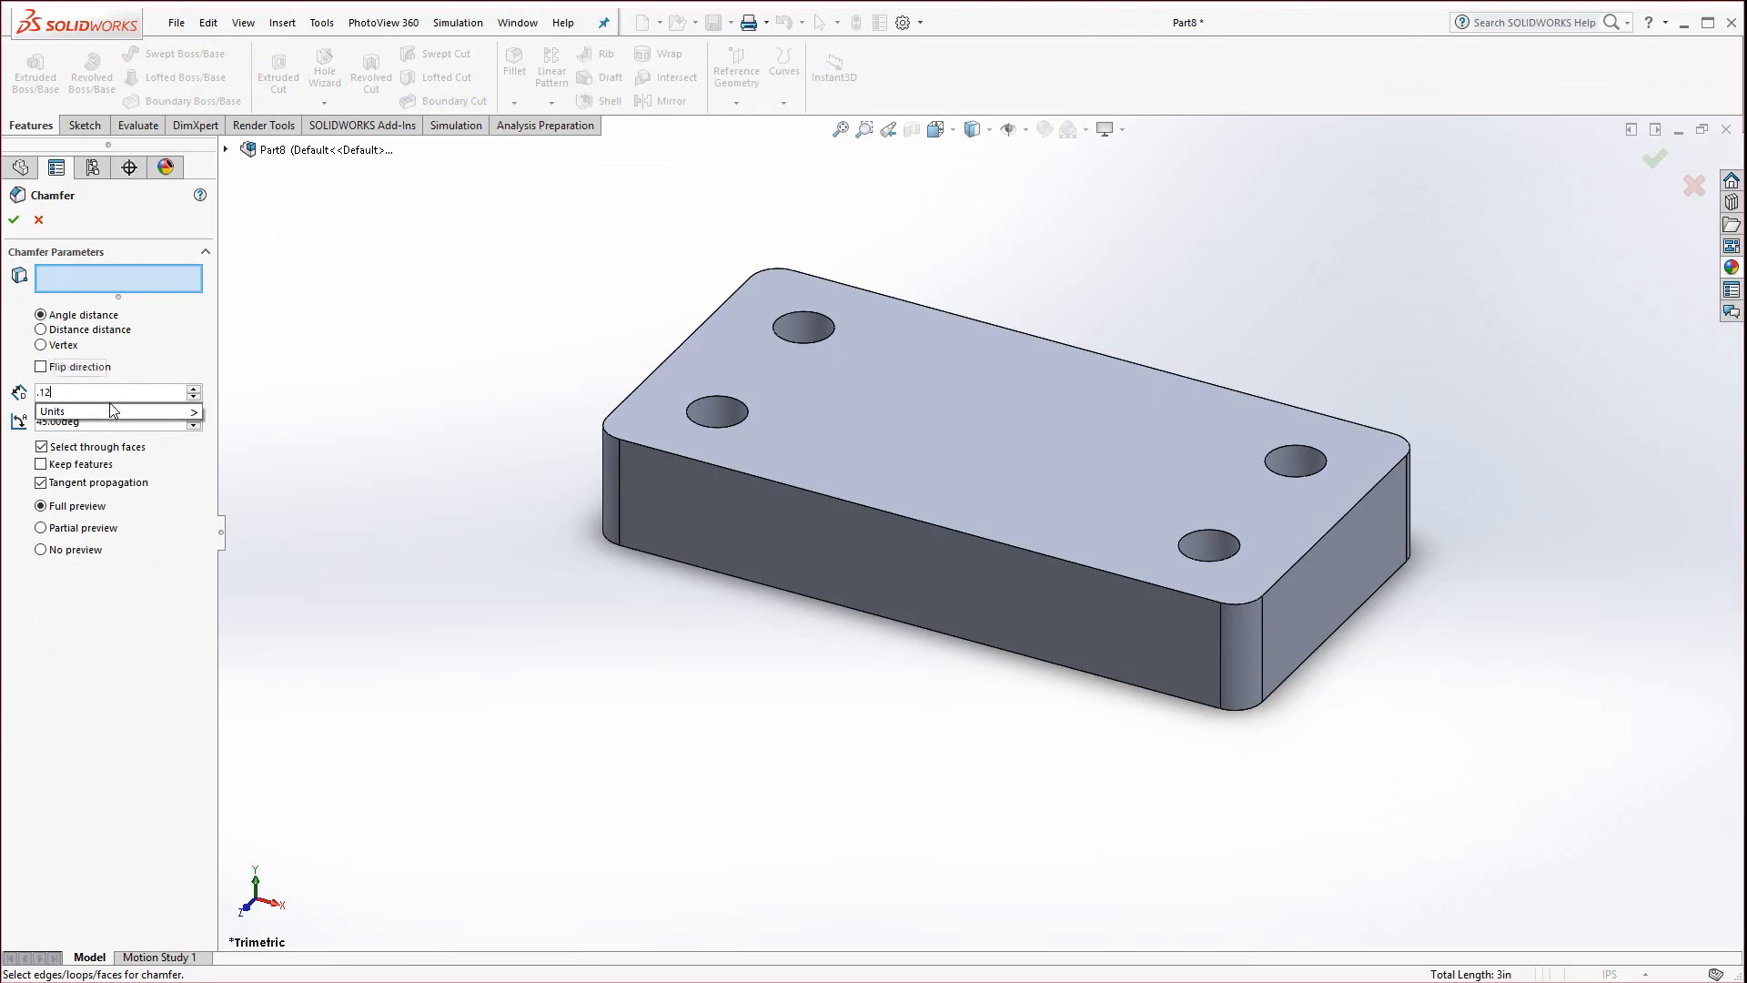
key("Return")
left_click(890, 511)
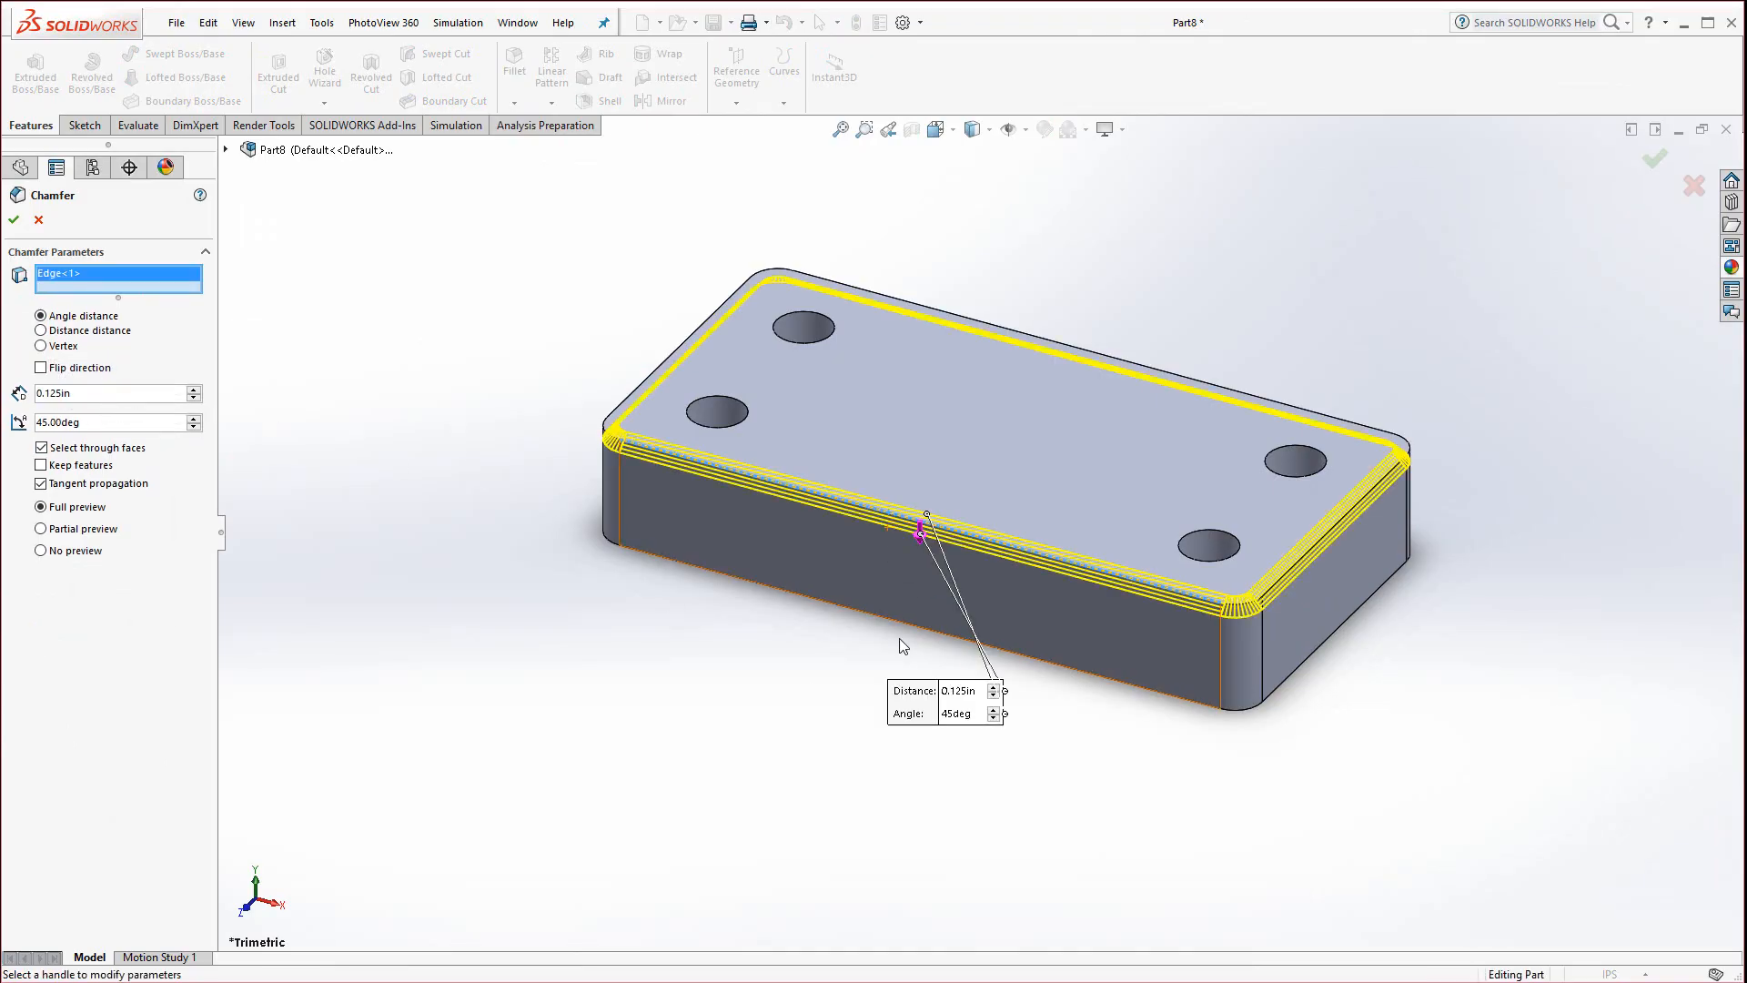
left_click(14, 219)
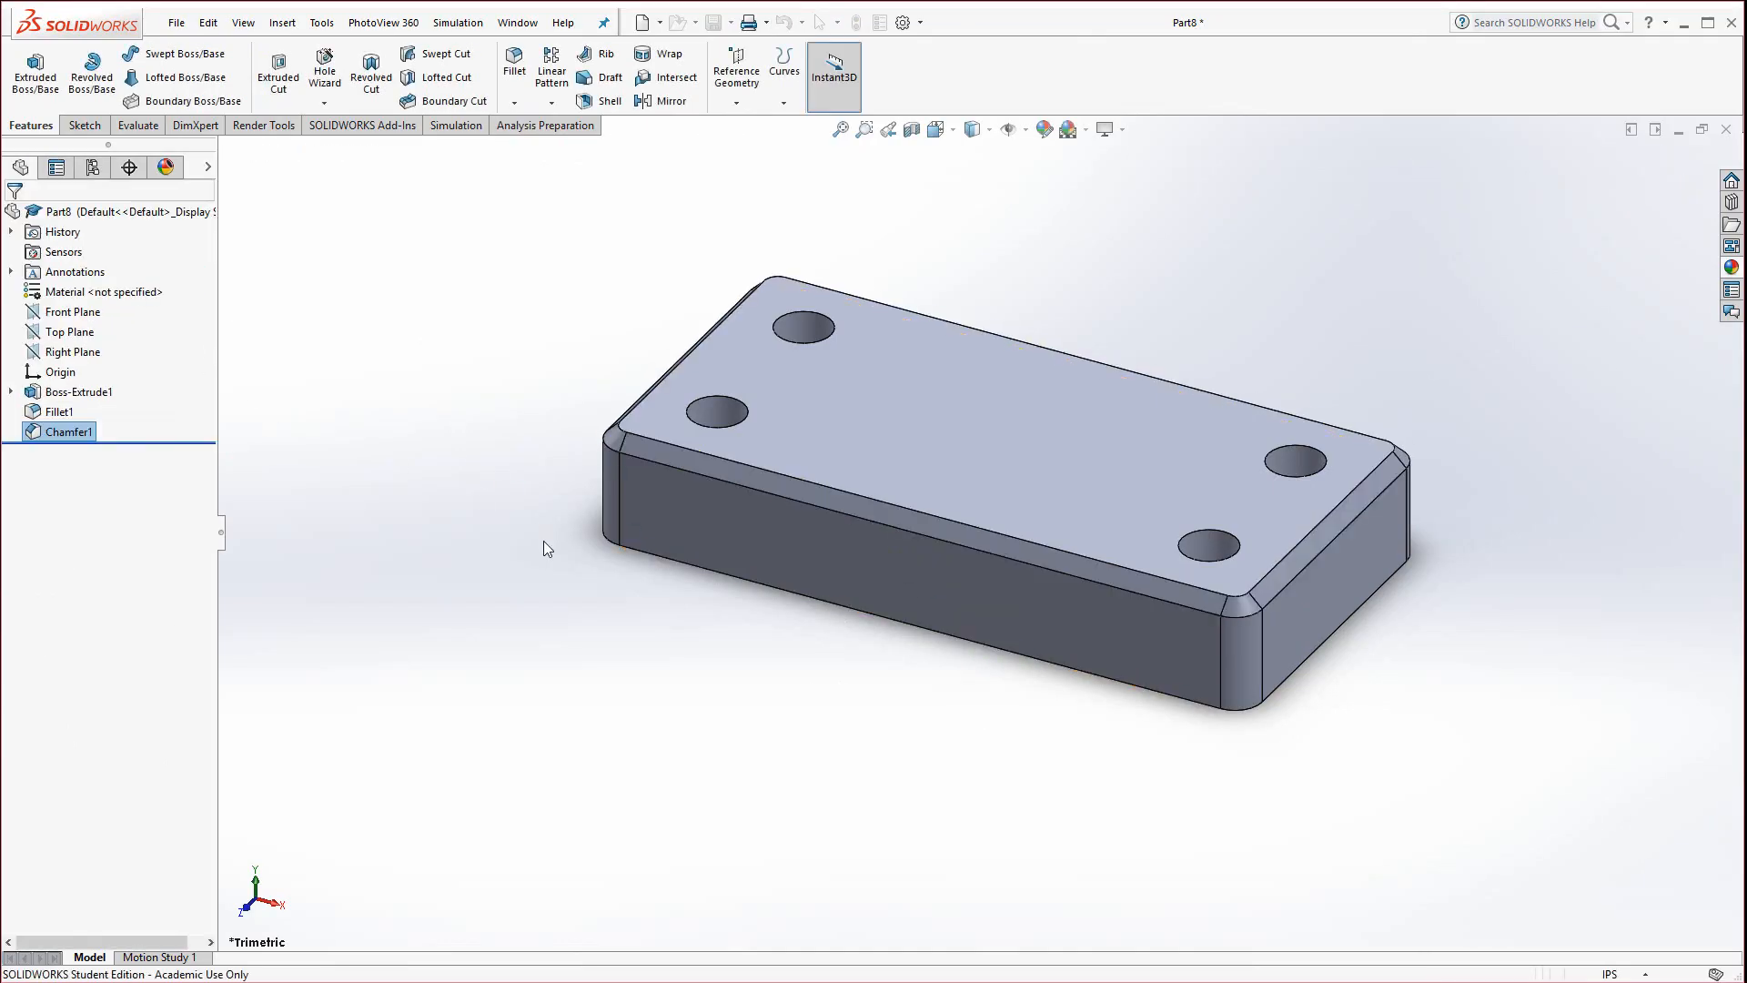
Try moving the corner fillet after the chamfer in the feature order and inspect the plate's top corner
scroll(1342, 547, "down", 5)
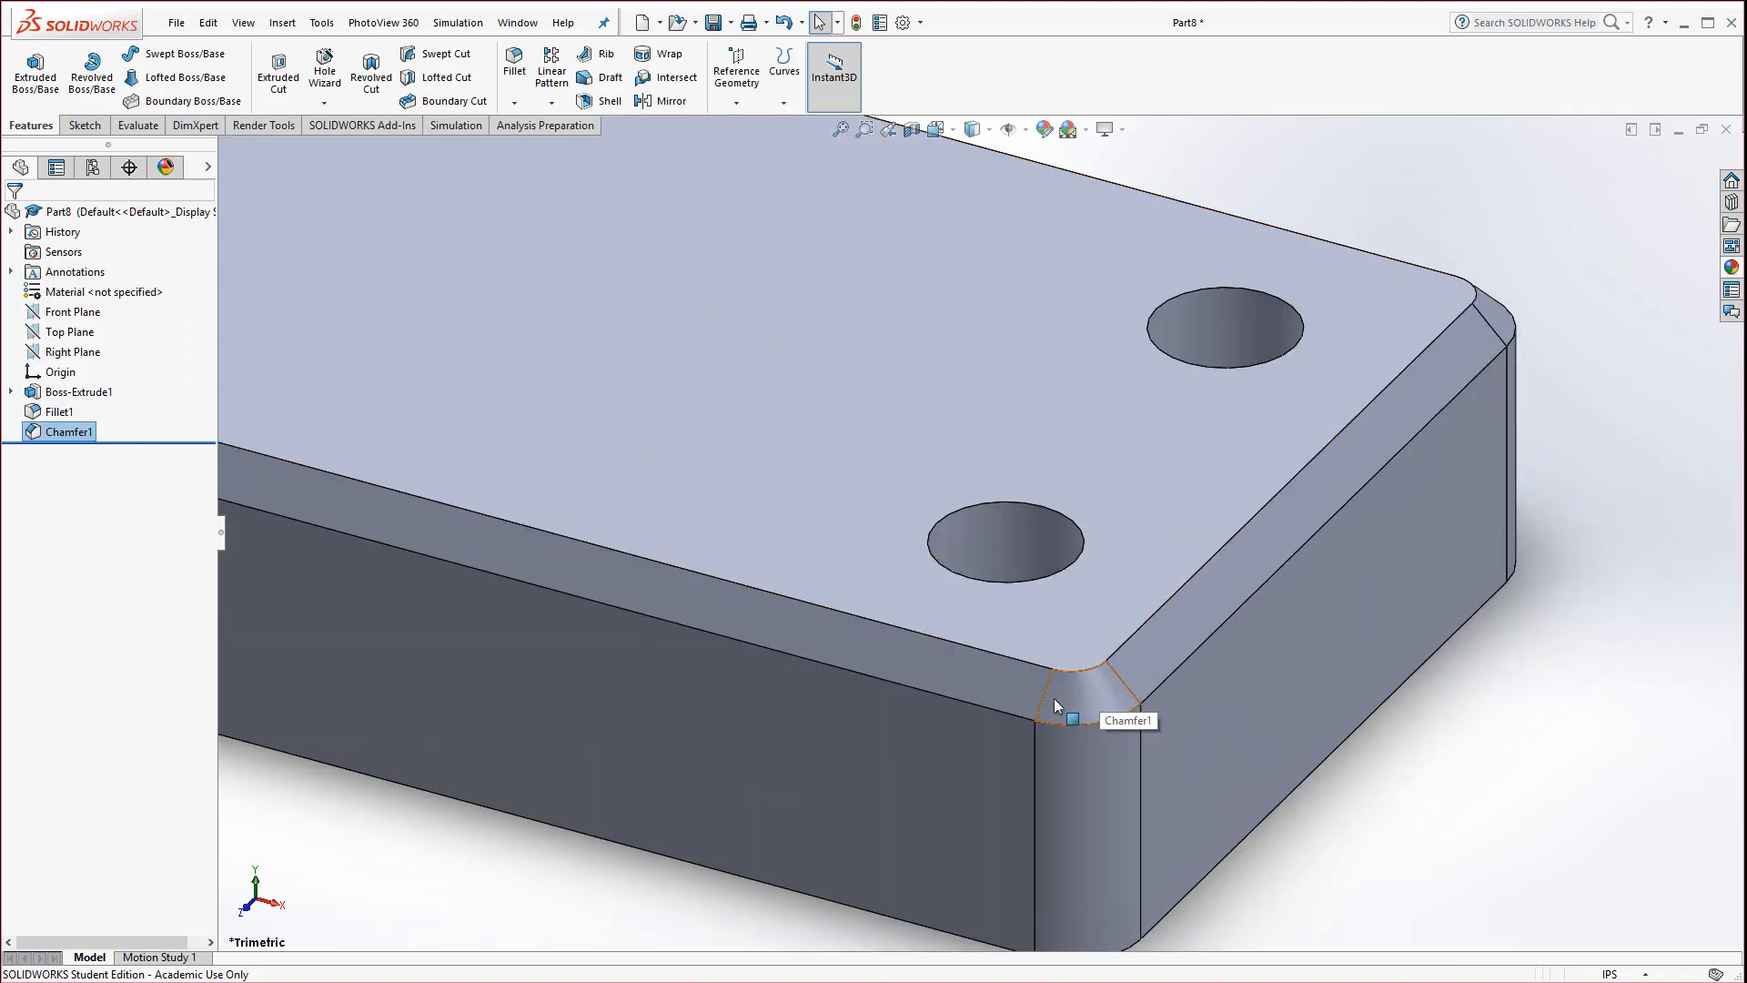
scroll(1117, 813, "up", 3)
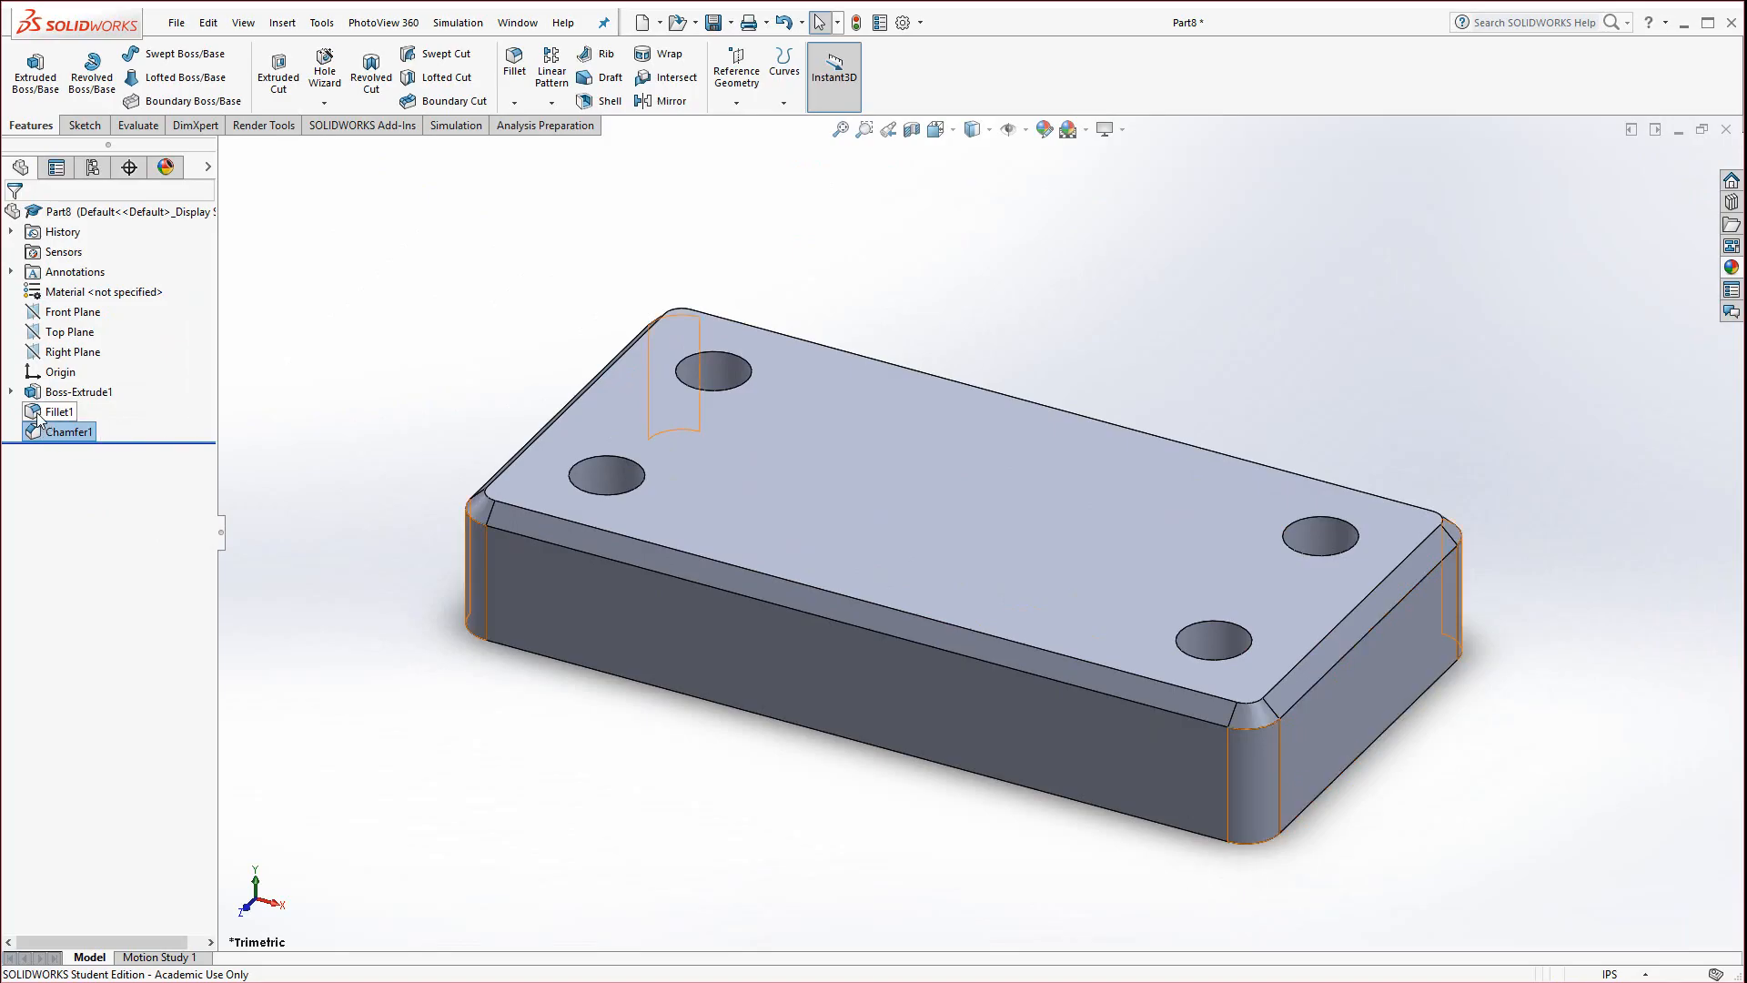
left_click_drag(38, 419, 43, 437)
scroll(908, 701, "down", 4)
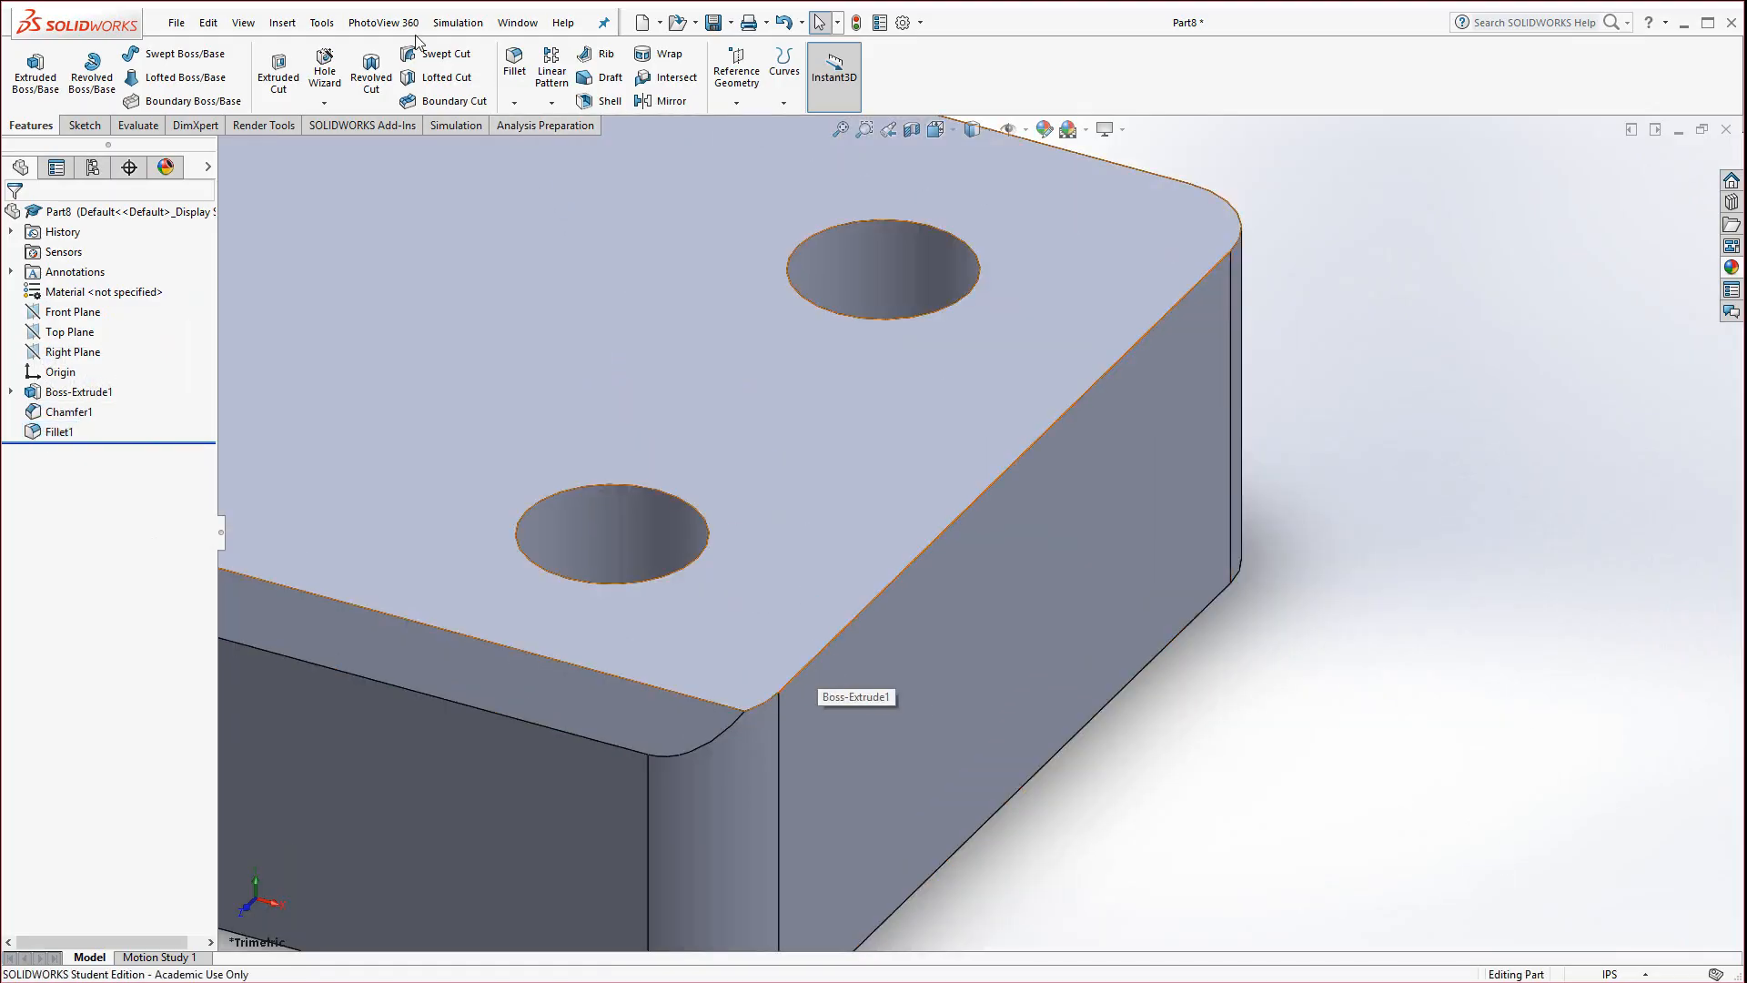
left_click(514, 102)
left_click(529, 145)
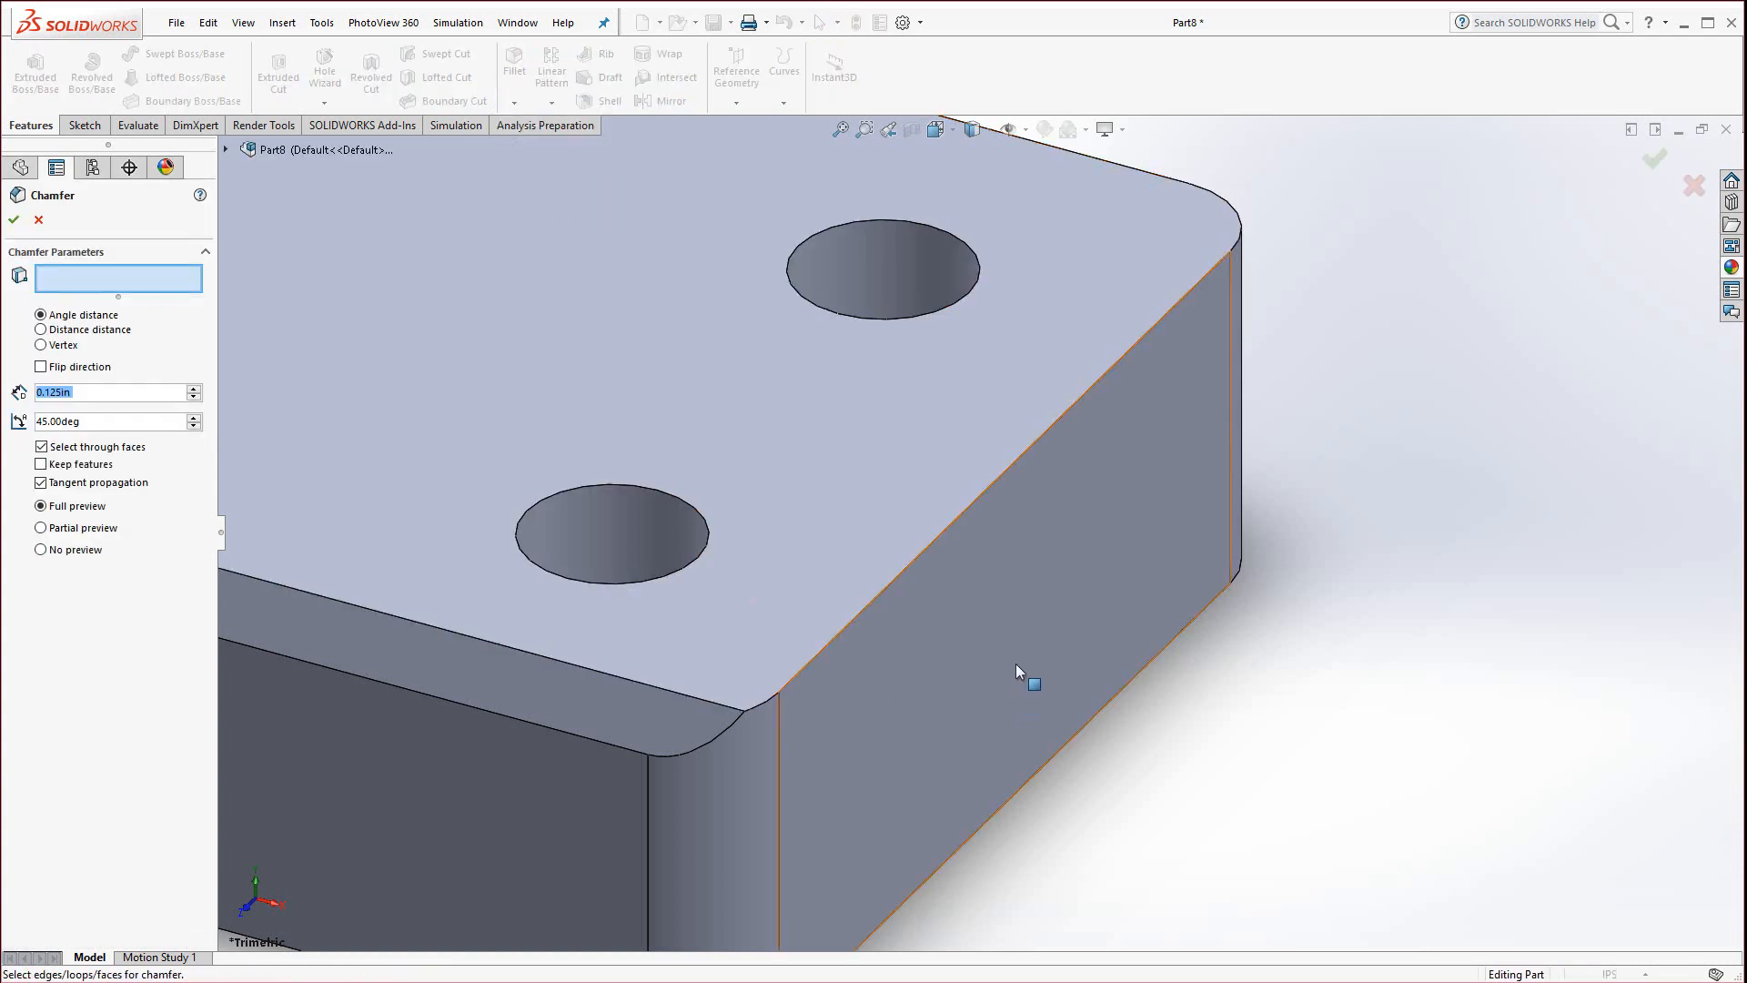
left_click(921, 555)
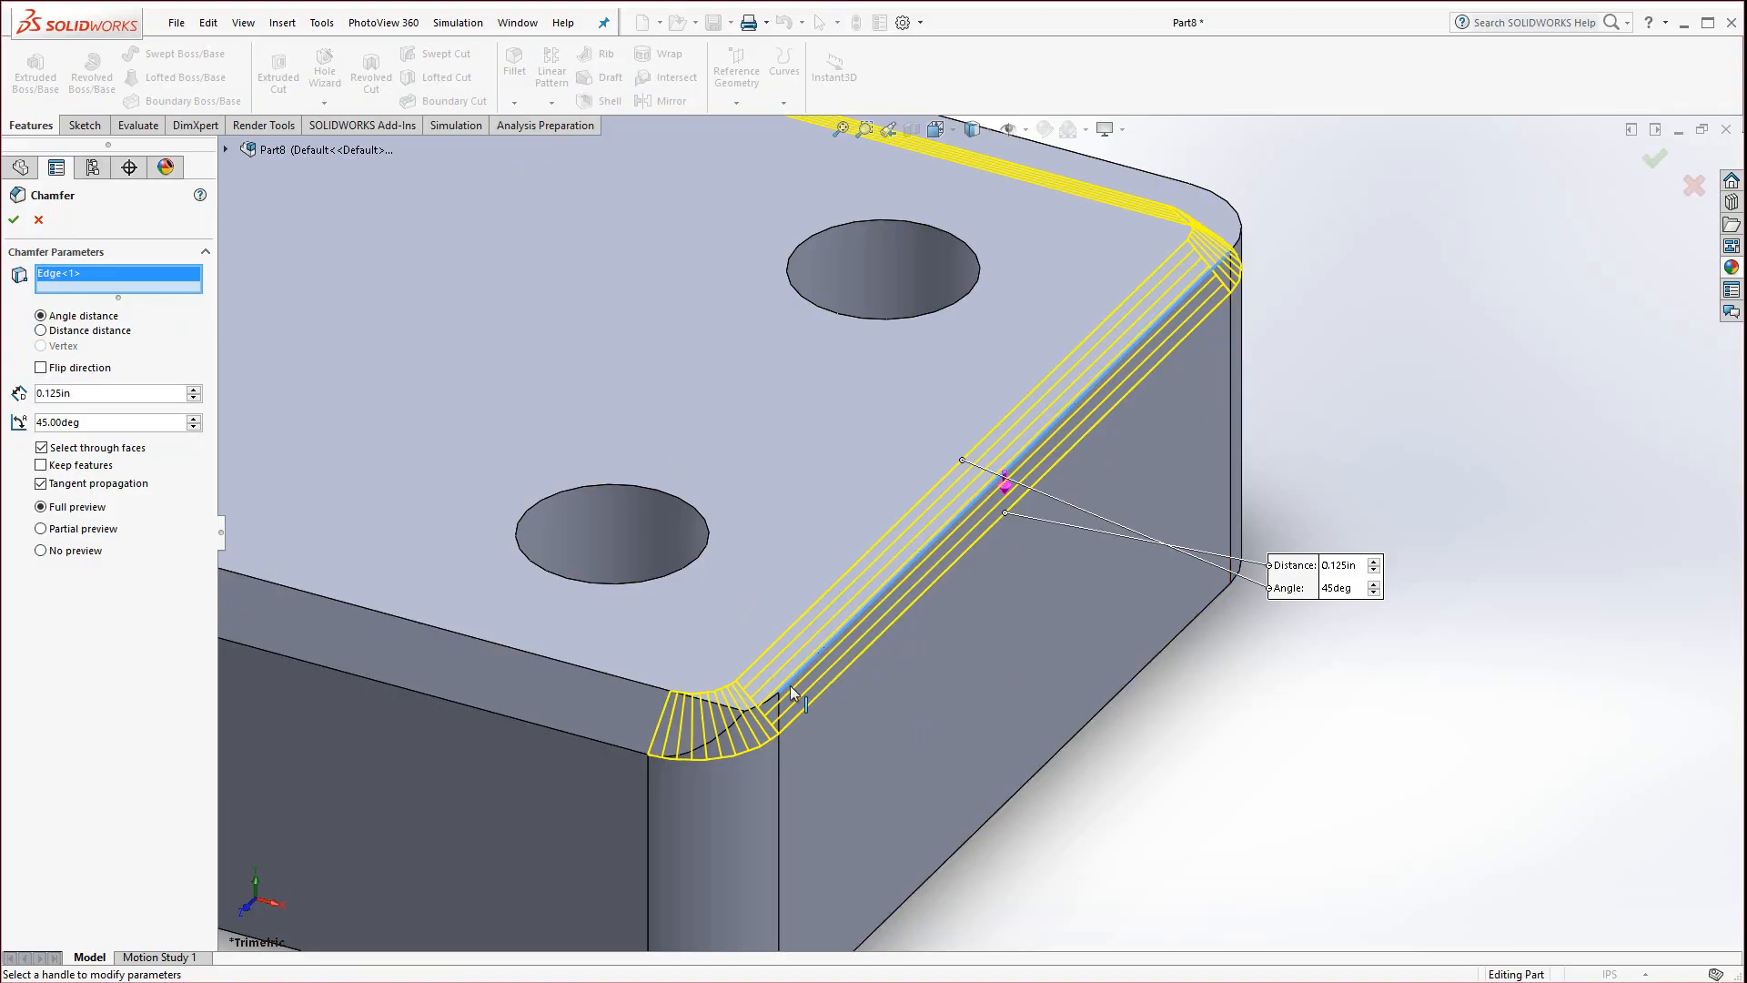
left_click(38, 220)
scroll(364, 564, "up", 6)
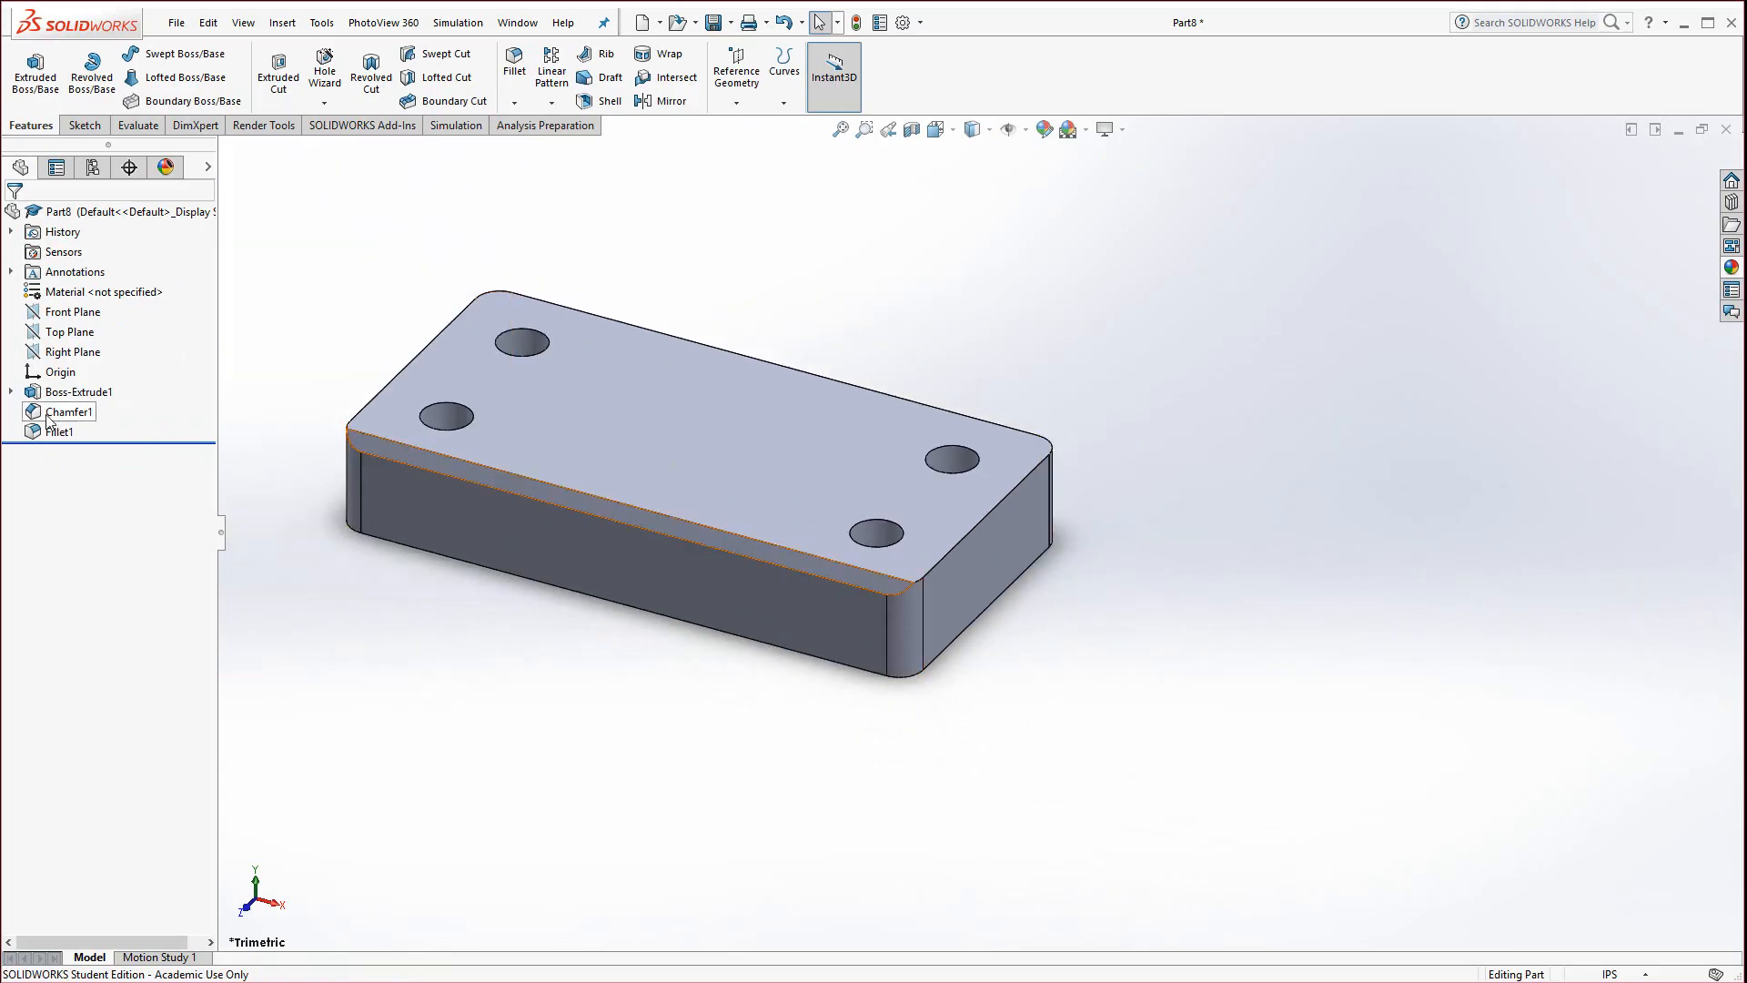
Move the corner fillet back before the chamfer in the feature order
mouse_move(54, 432)
left_mouse_down()
mouse_move(56, 400)
mouse_move(59, 418)
left_mouse_up()
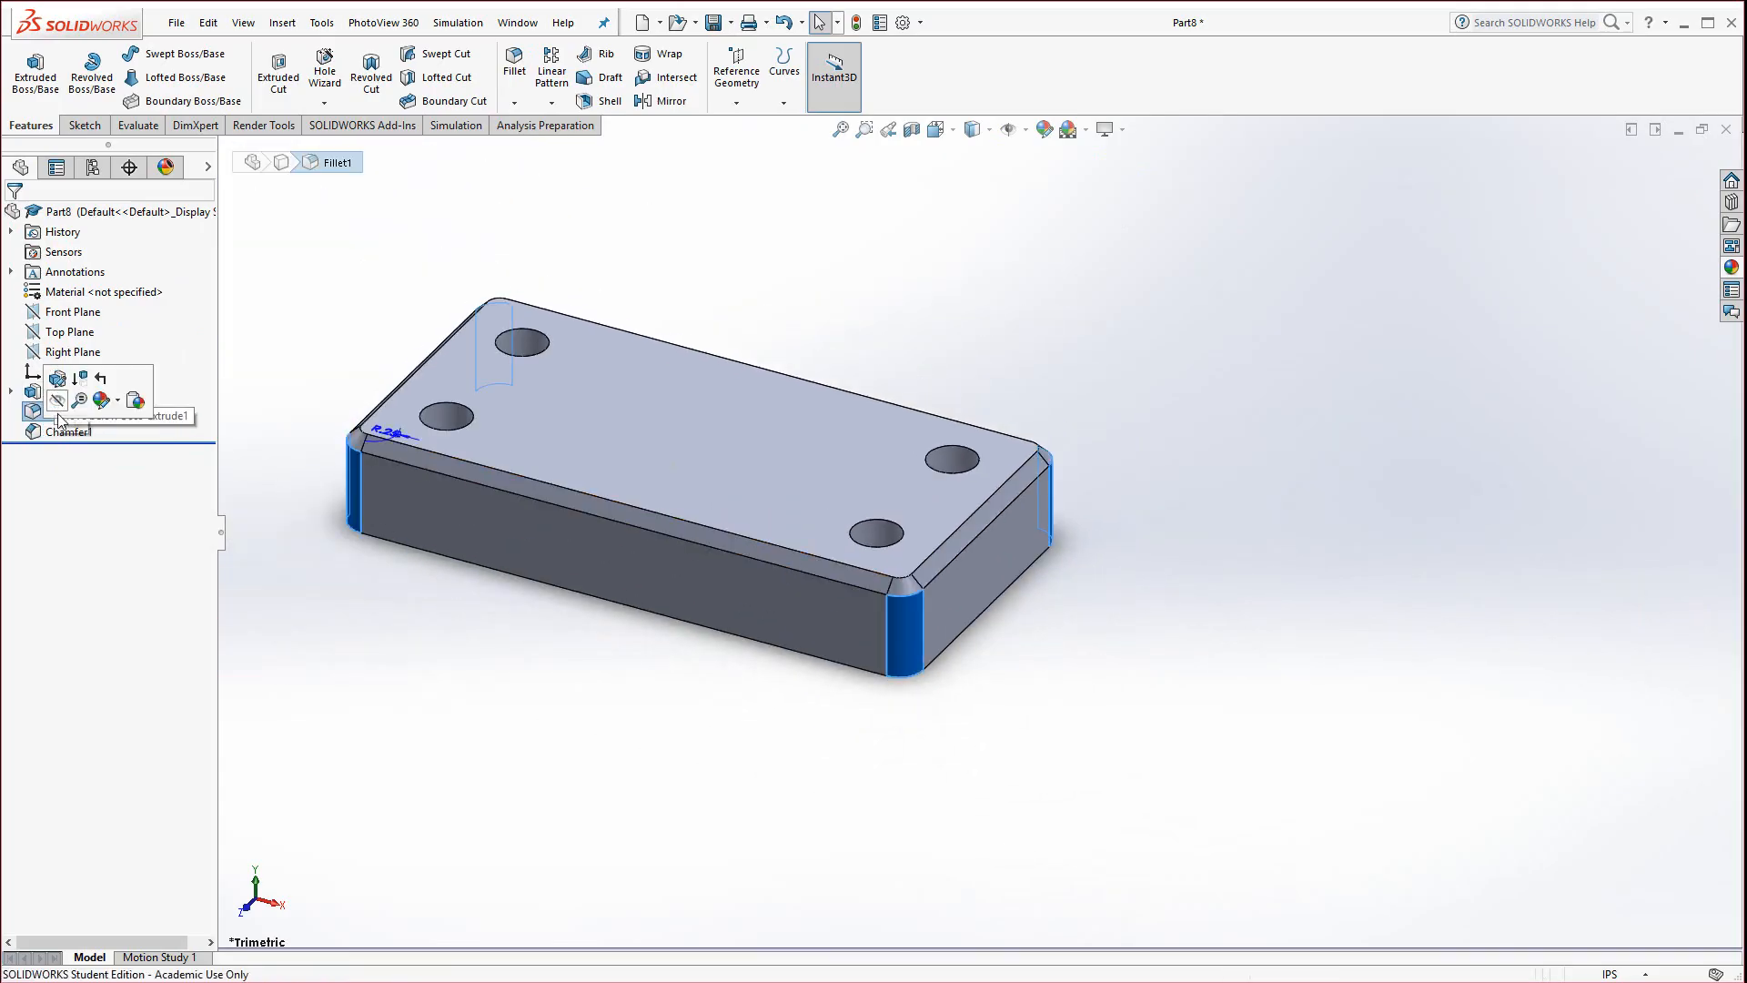
left_click(462, 643)
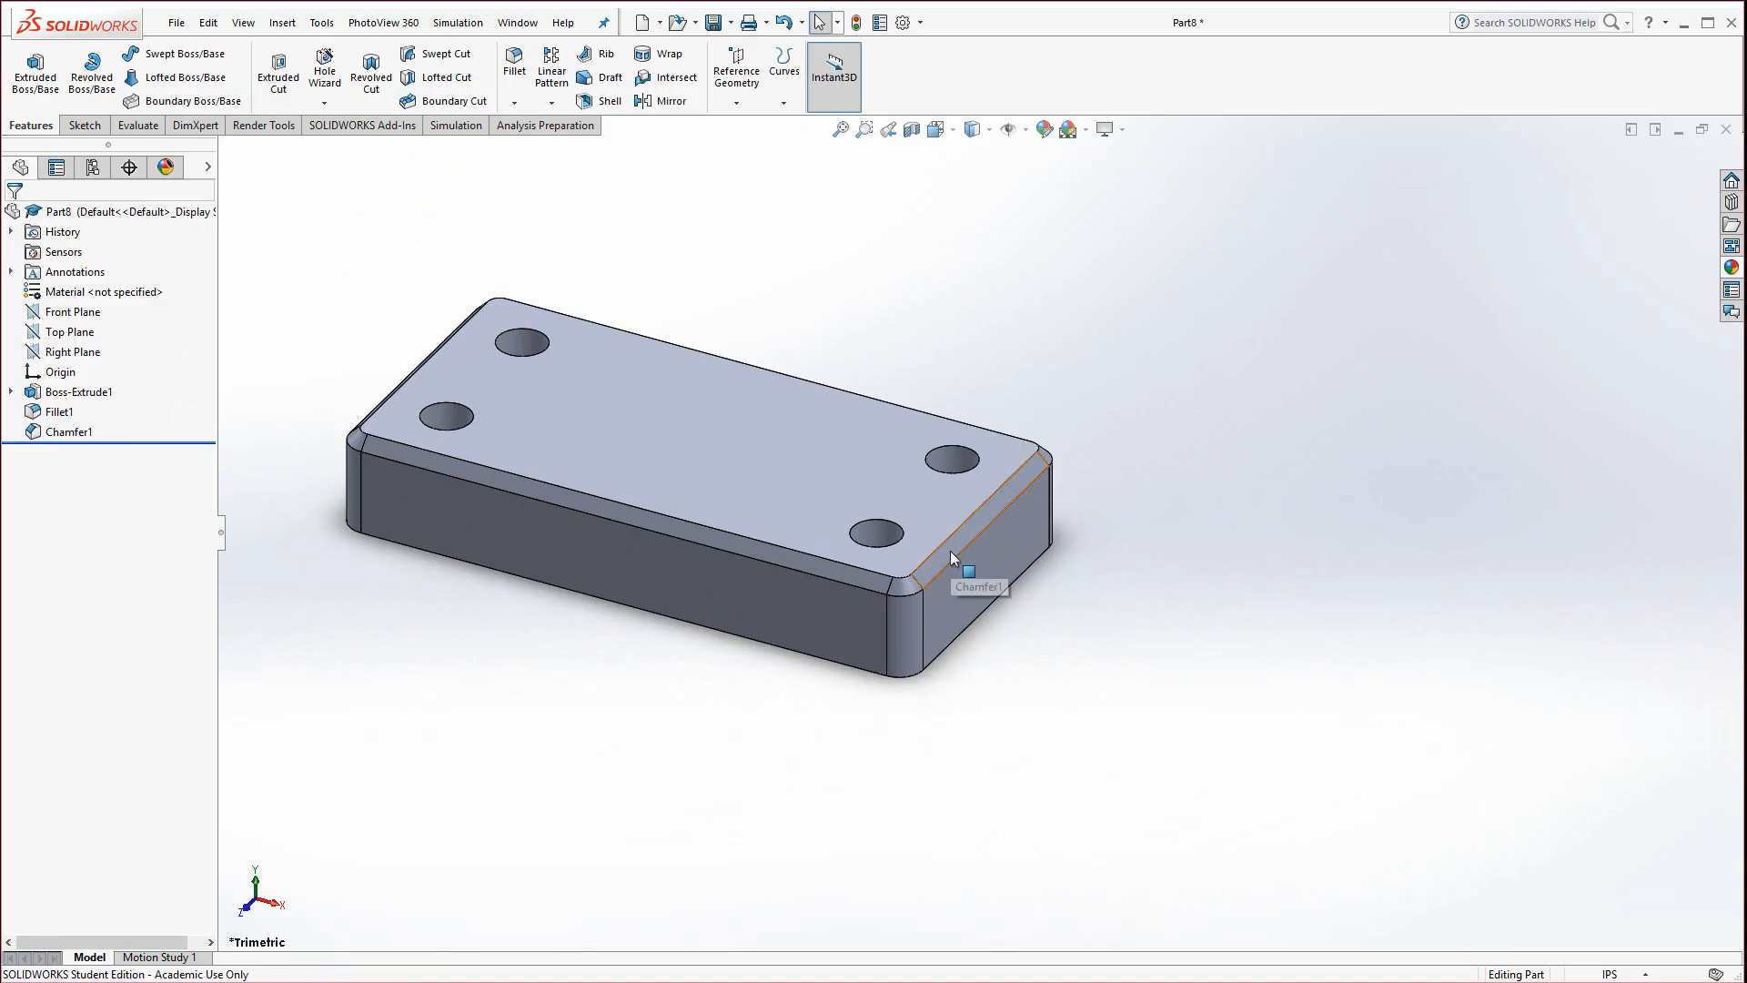
Start a sketch on the plate's top face and draw a circle about 2.32 in in diameter centered on the origin
scroll(463, 403, "down", 1)
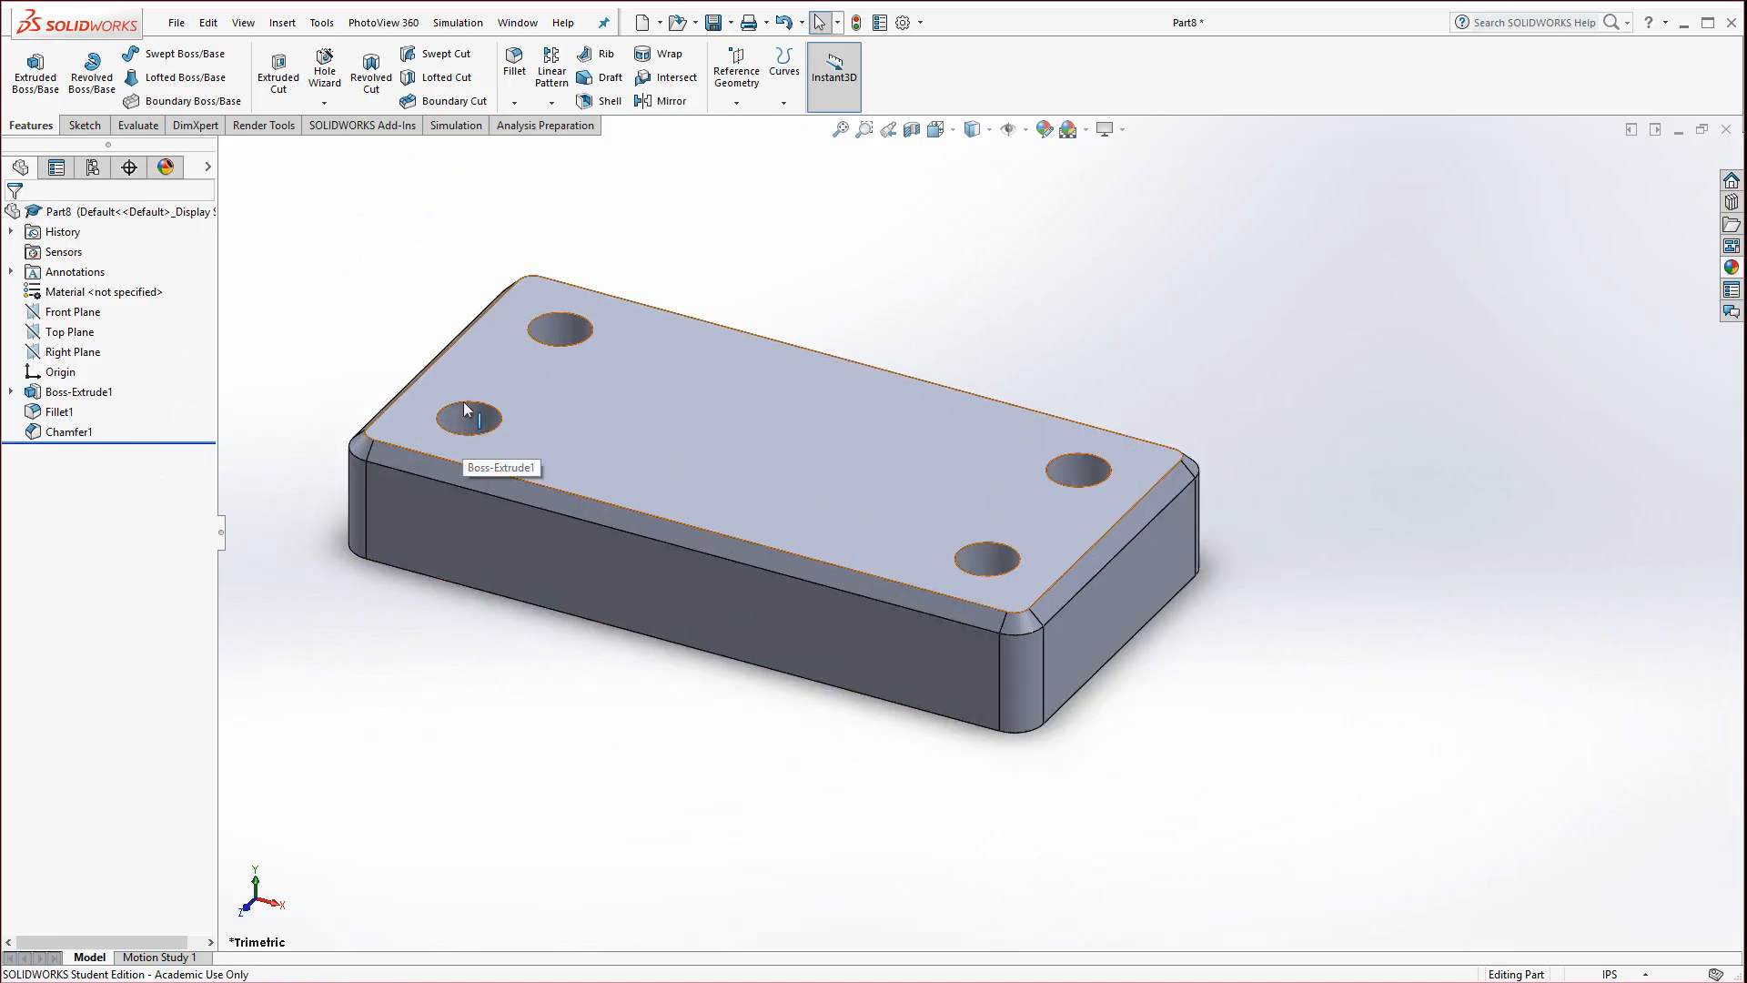
scroll(463, 406, "down", 1)
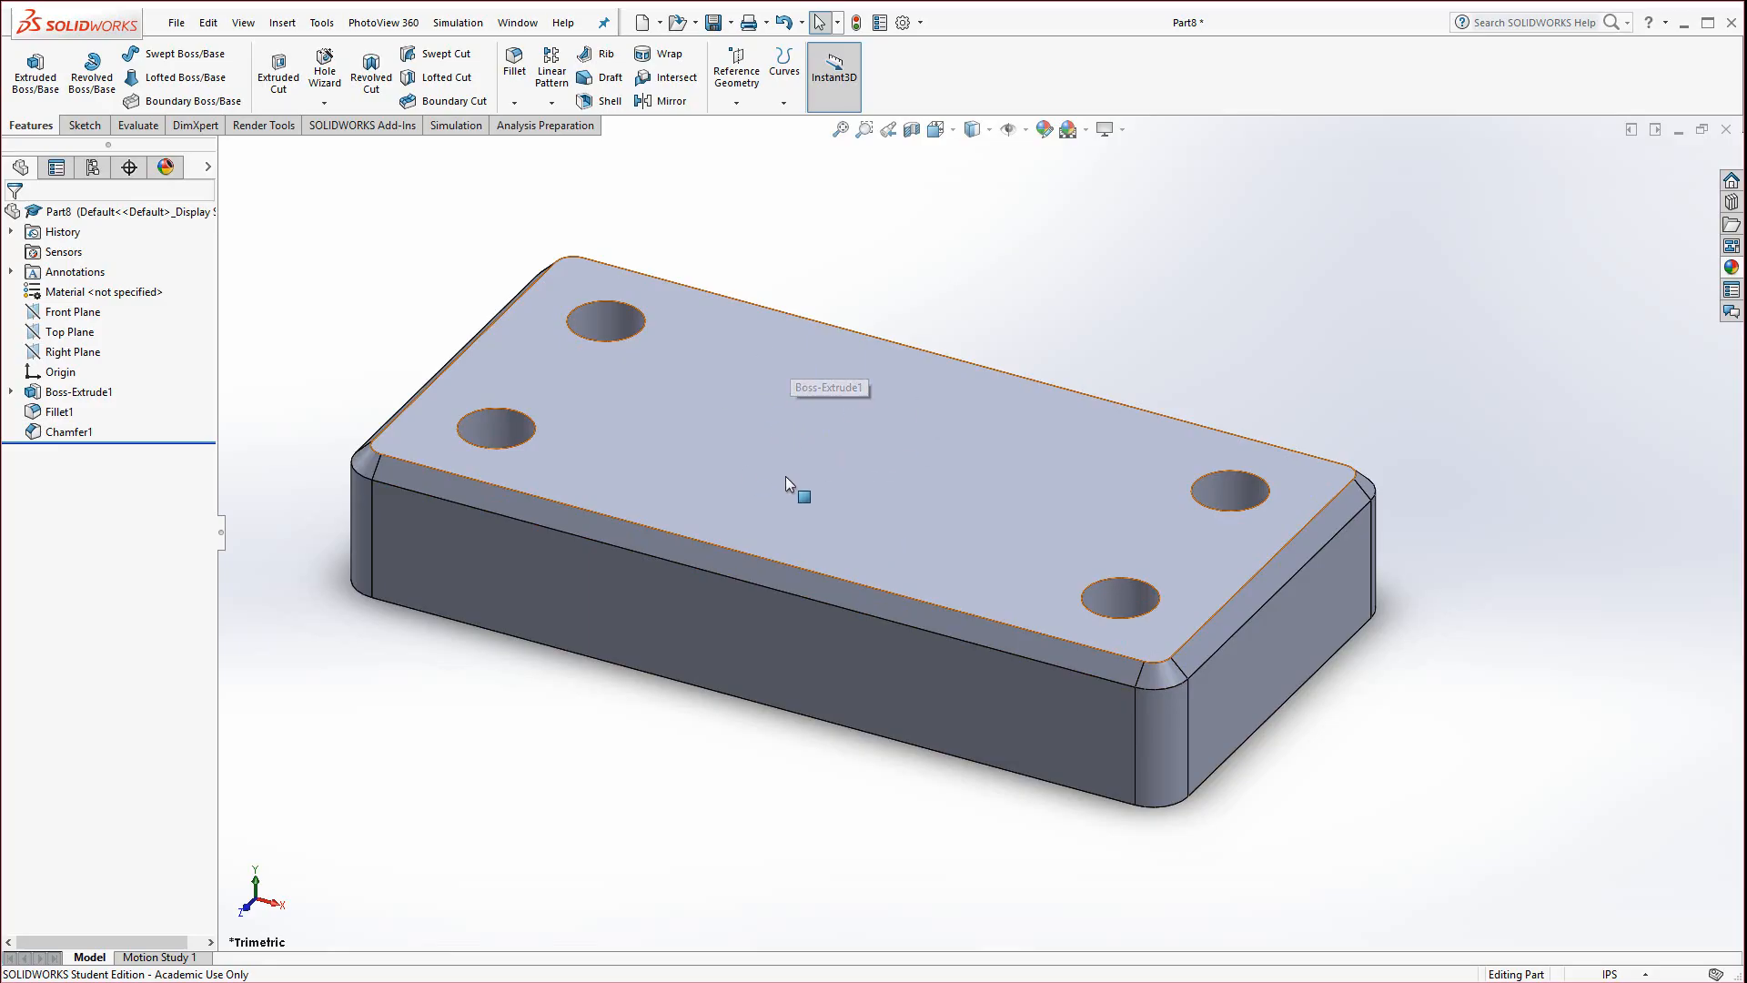
left_click(805, 412)
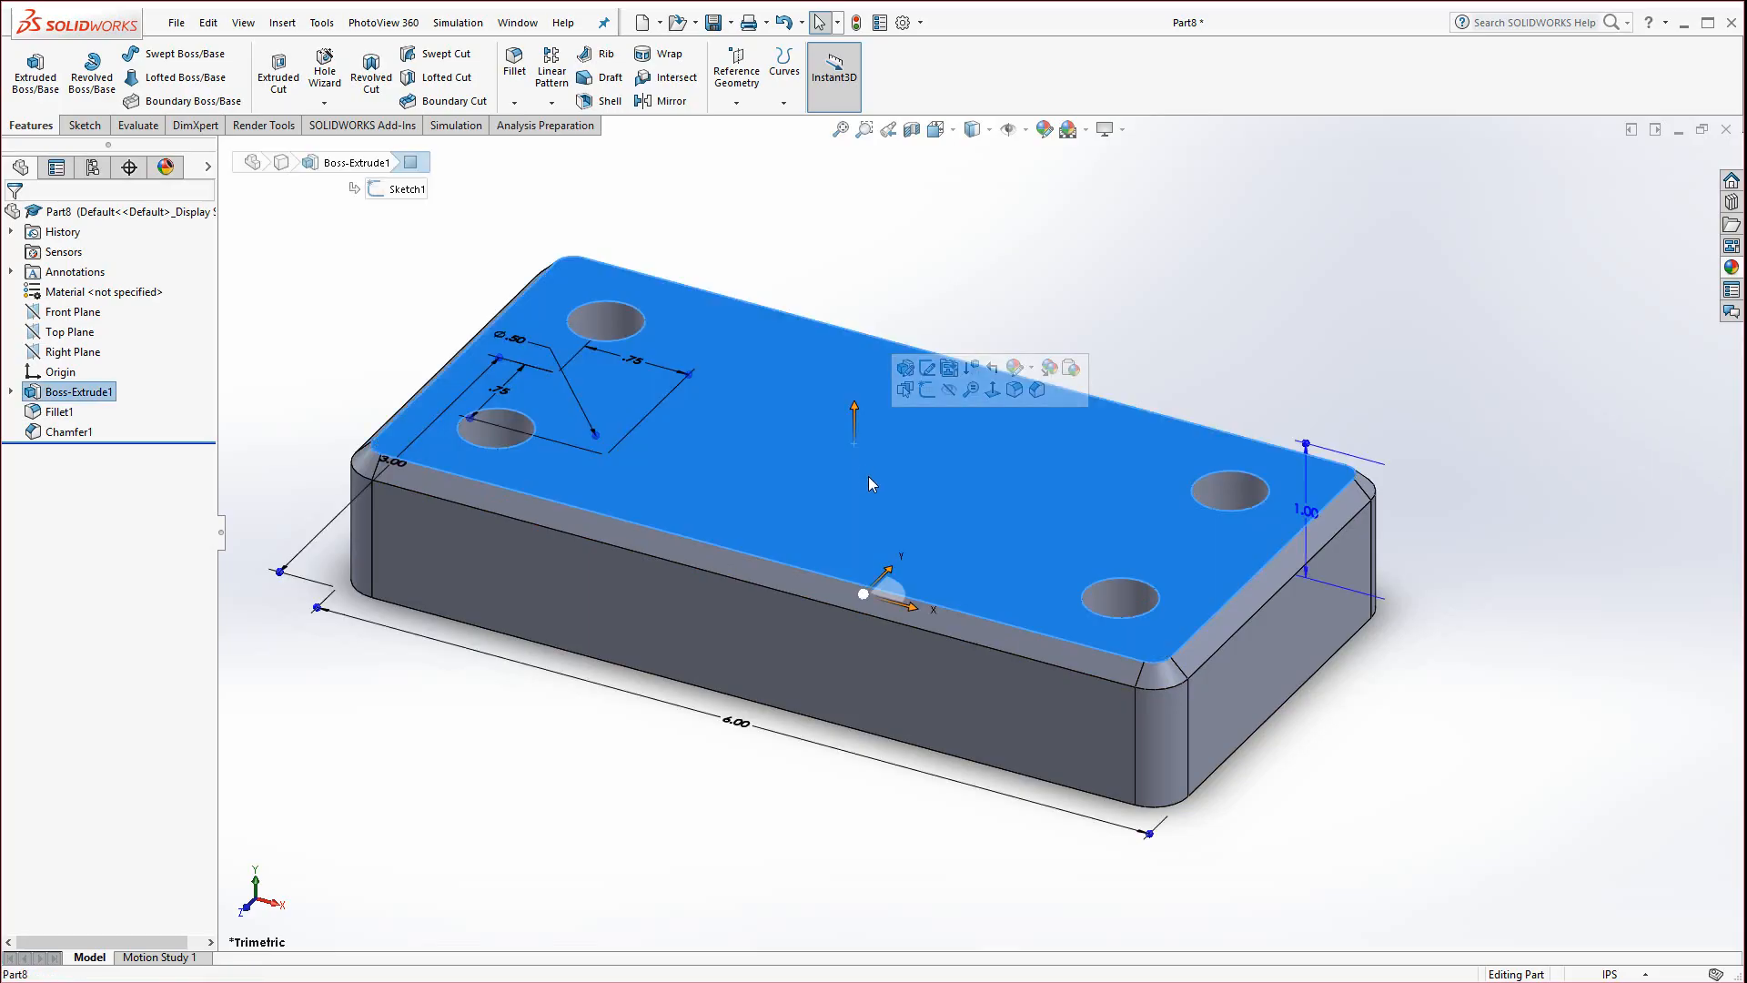
left_click(925, 391)
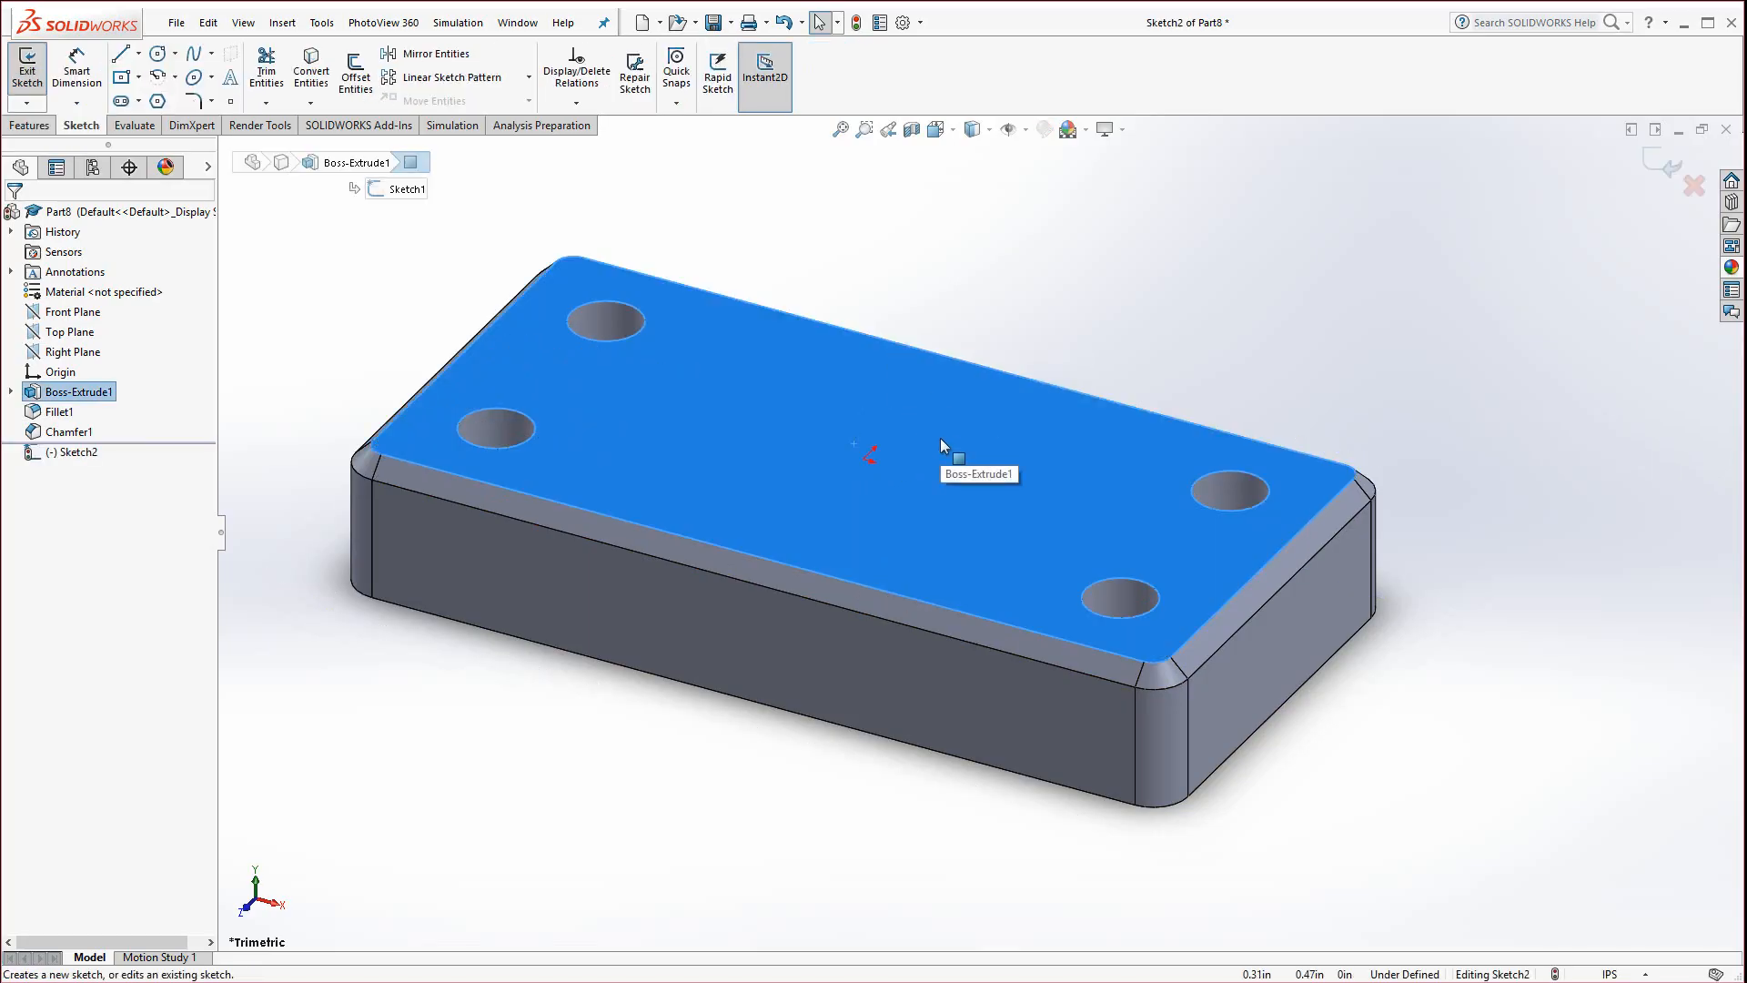
key("space")
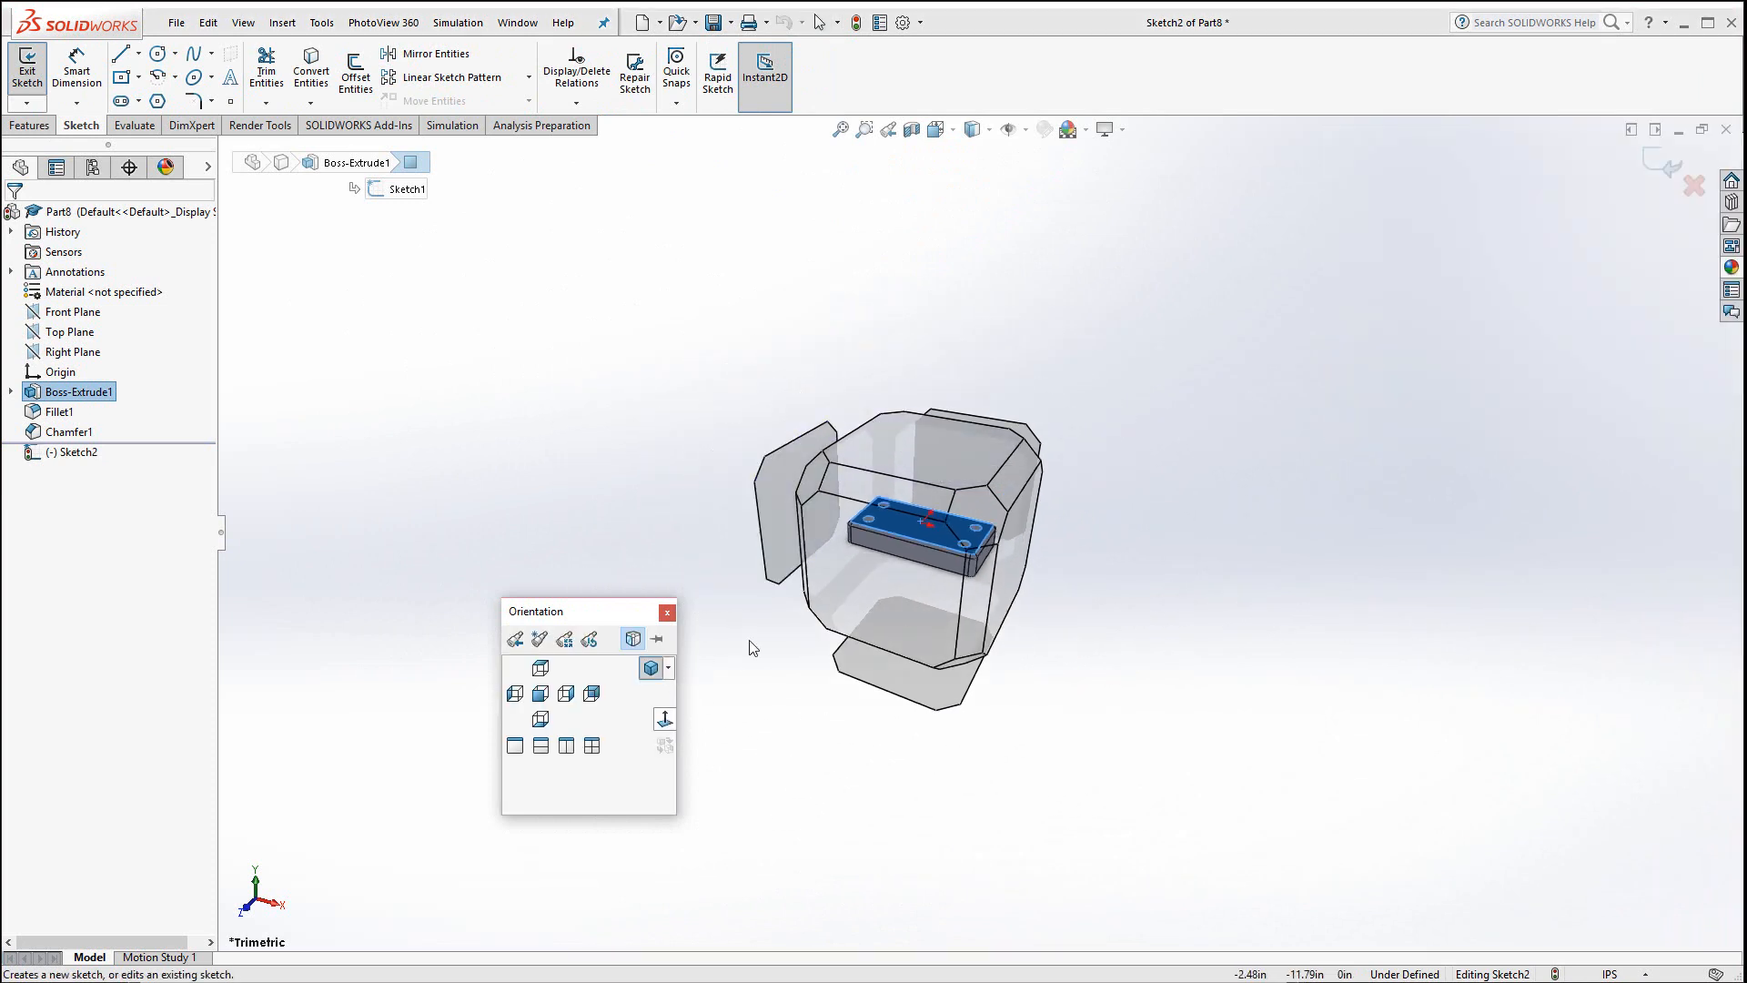
left_click(665, 722)
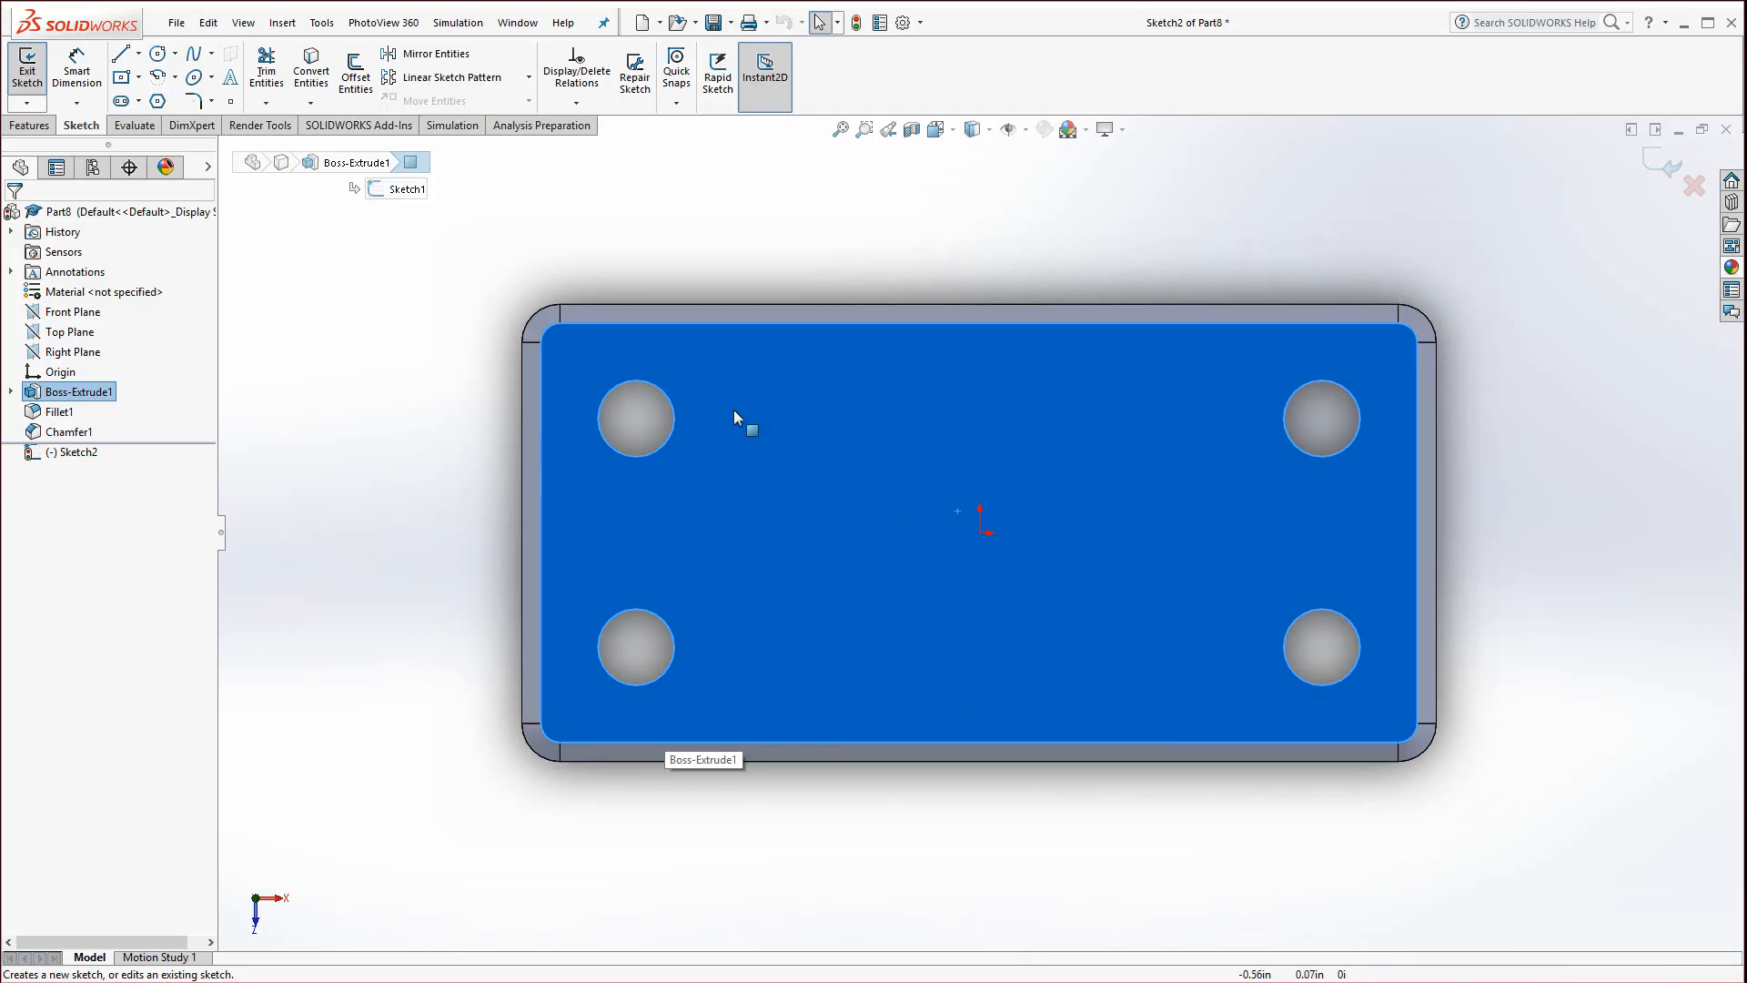
left_click(158, 55)
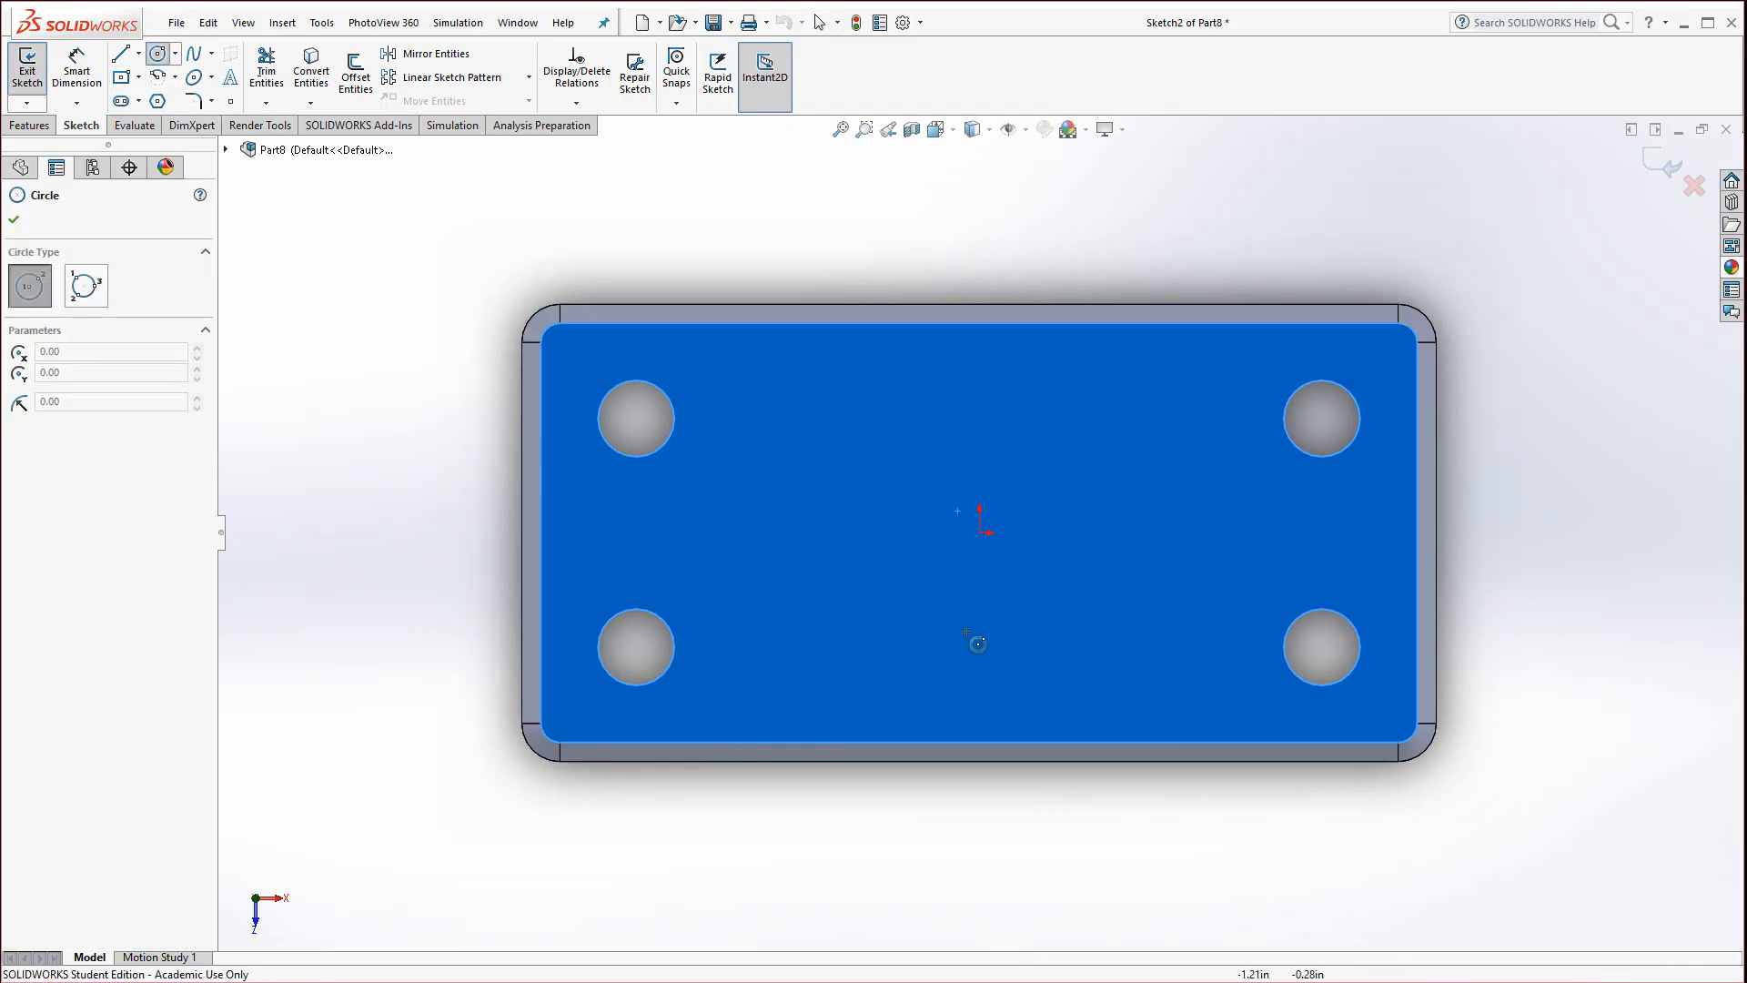
left_click(980, 533)
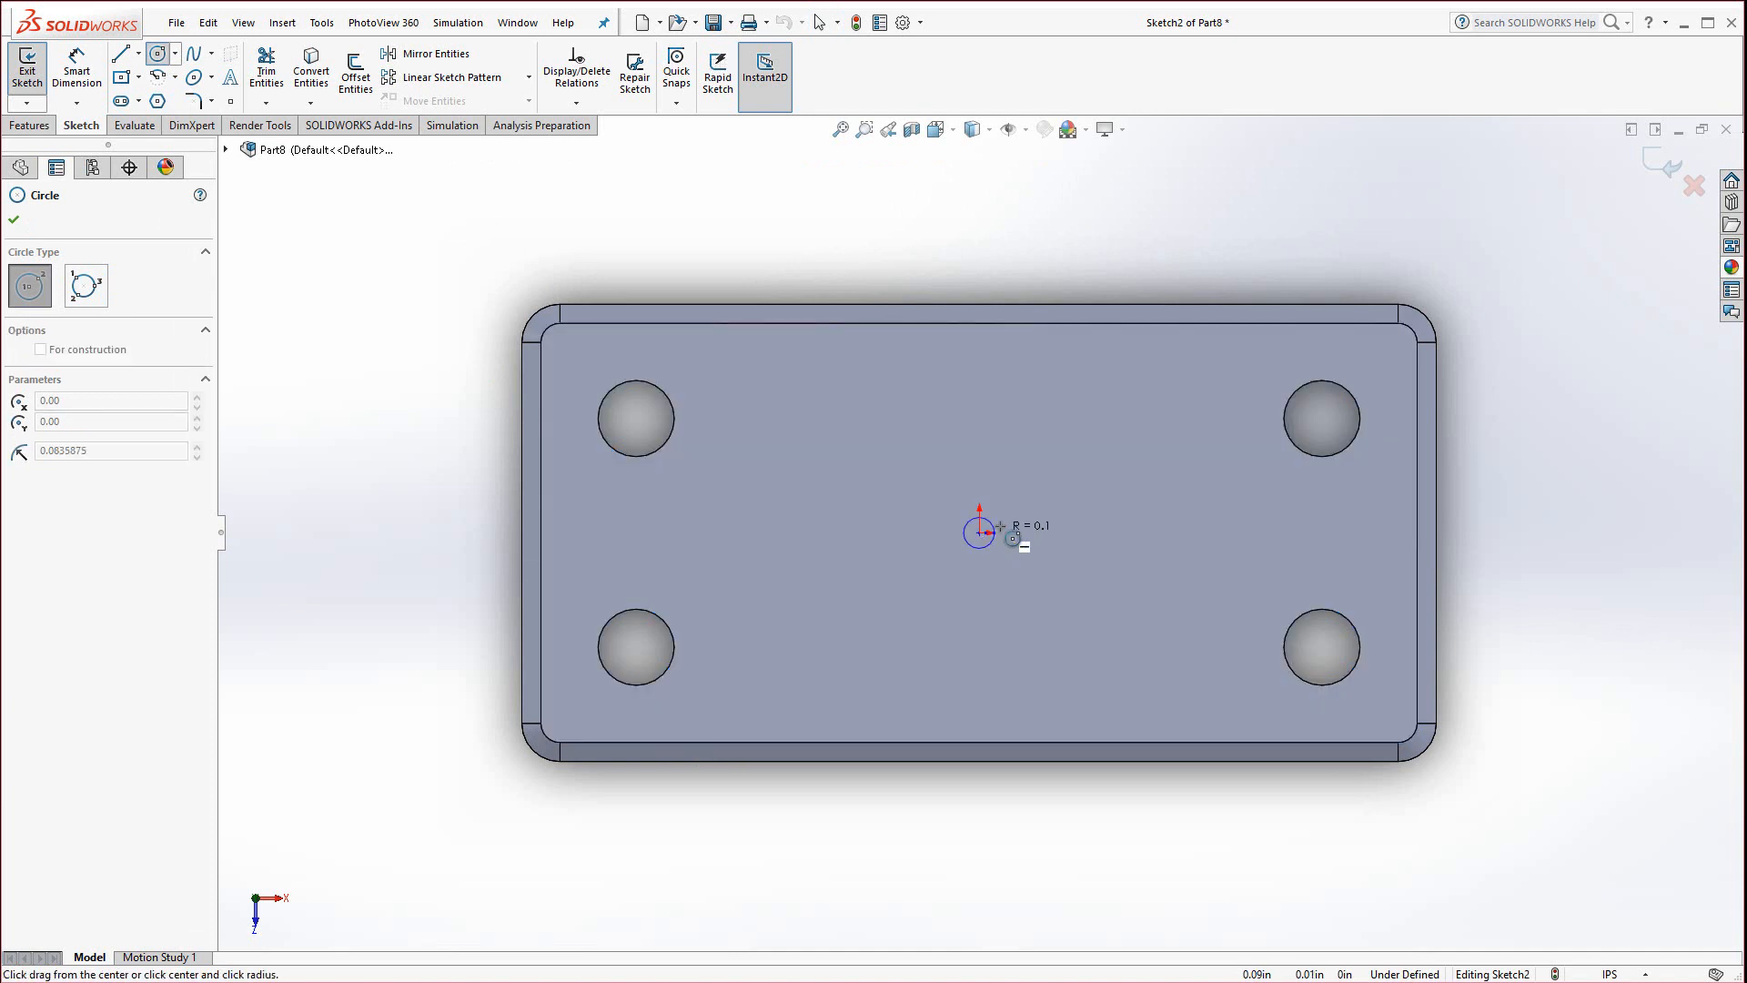
left_click(1128, 437)
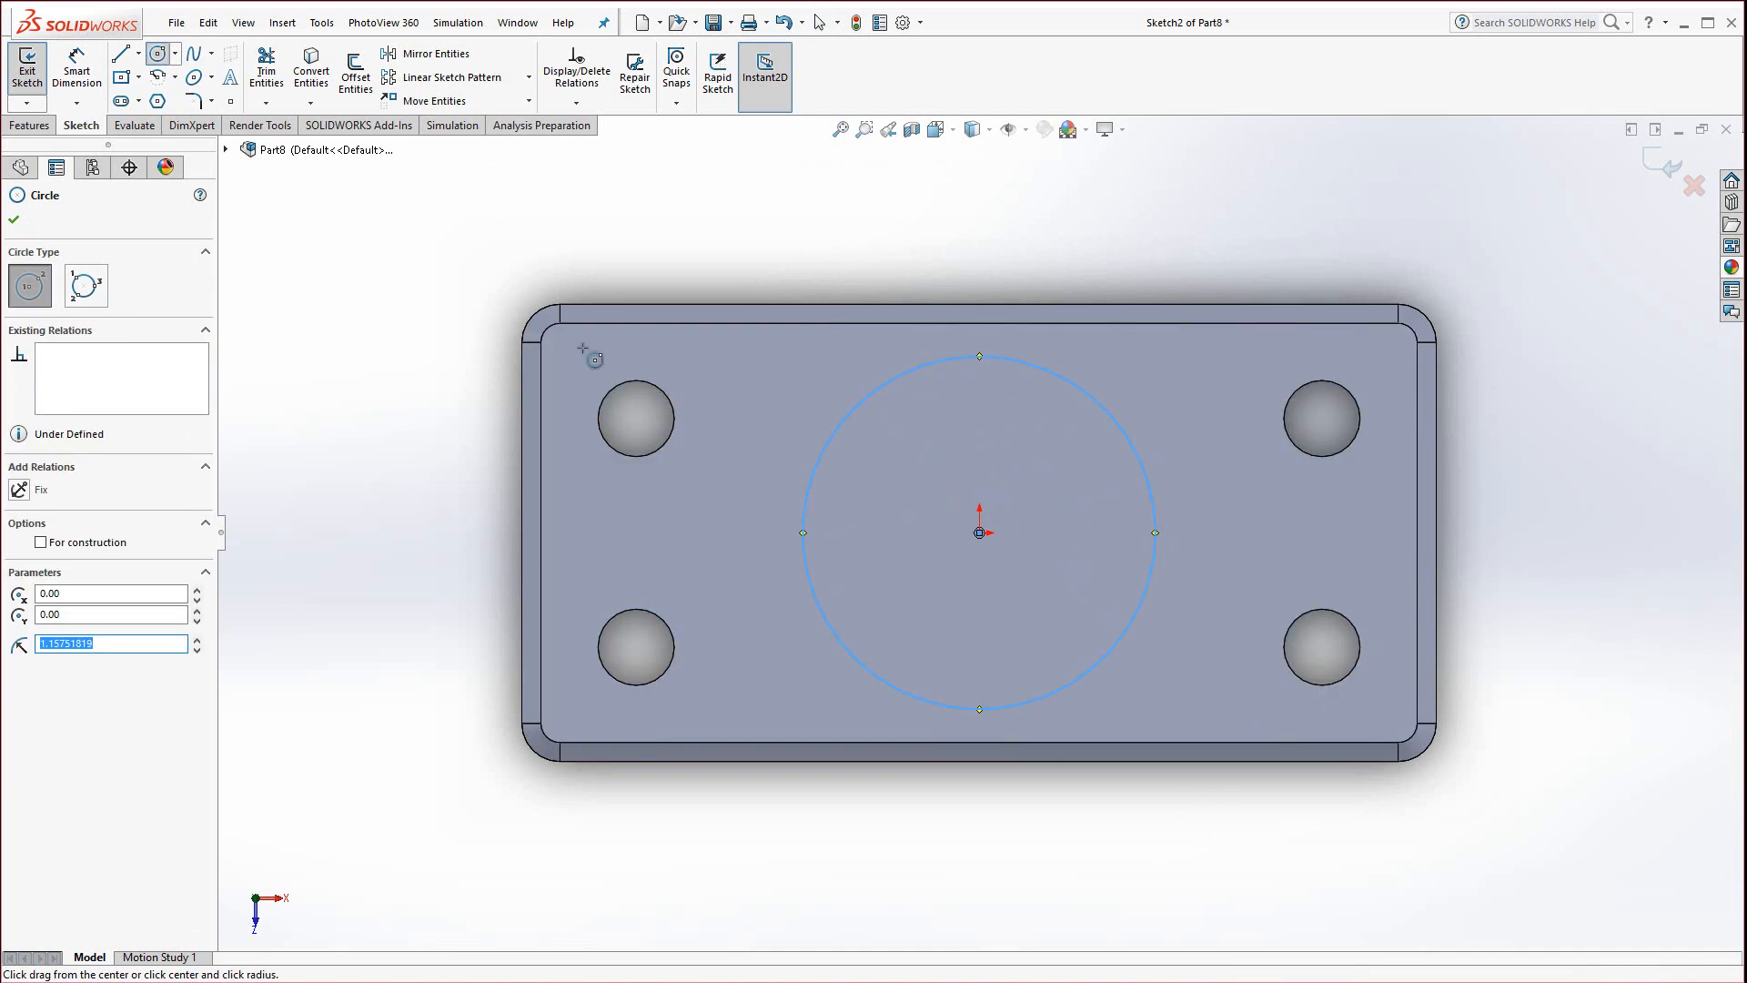
Dimension the central circle's diameter to 2.25 in
left_click(76, 65)
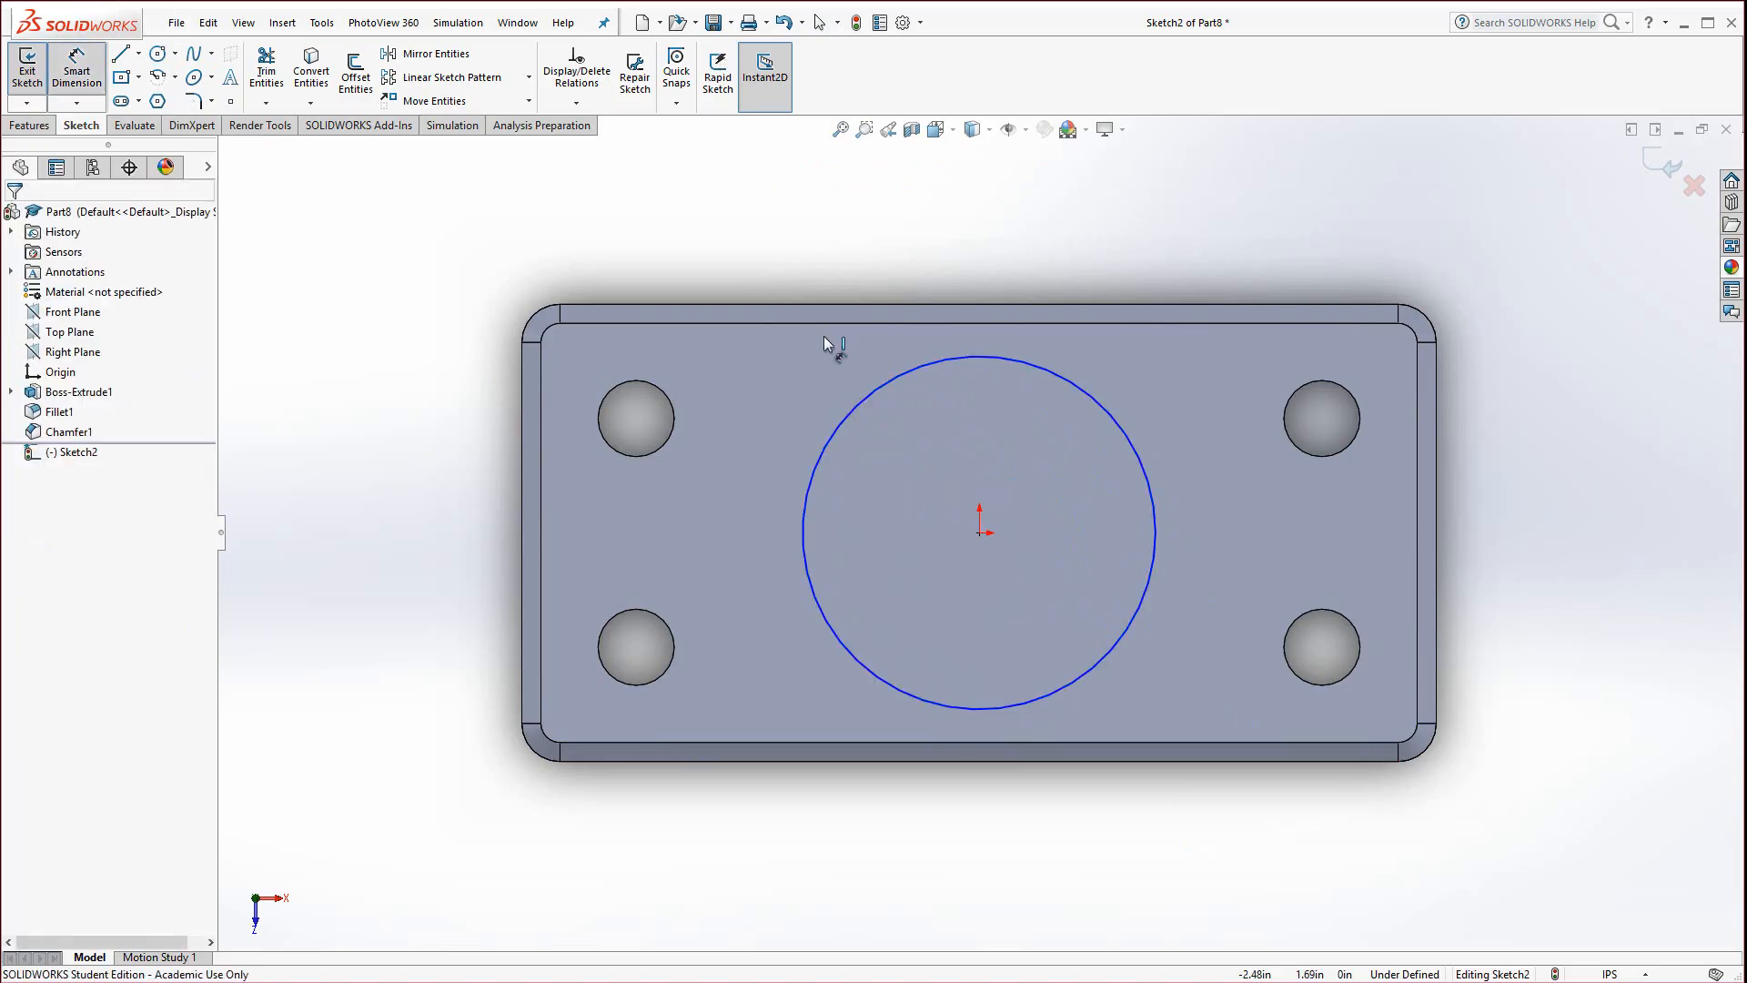
left_click(1094, 394)
left_click(1220, 262)
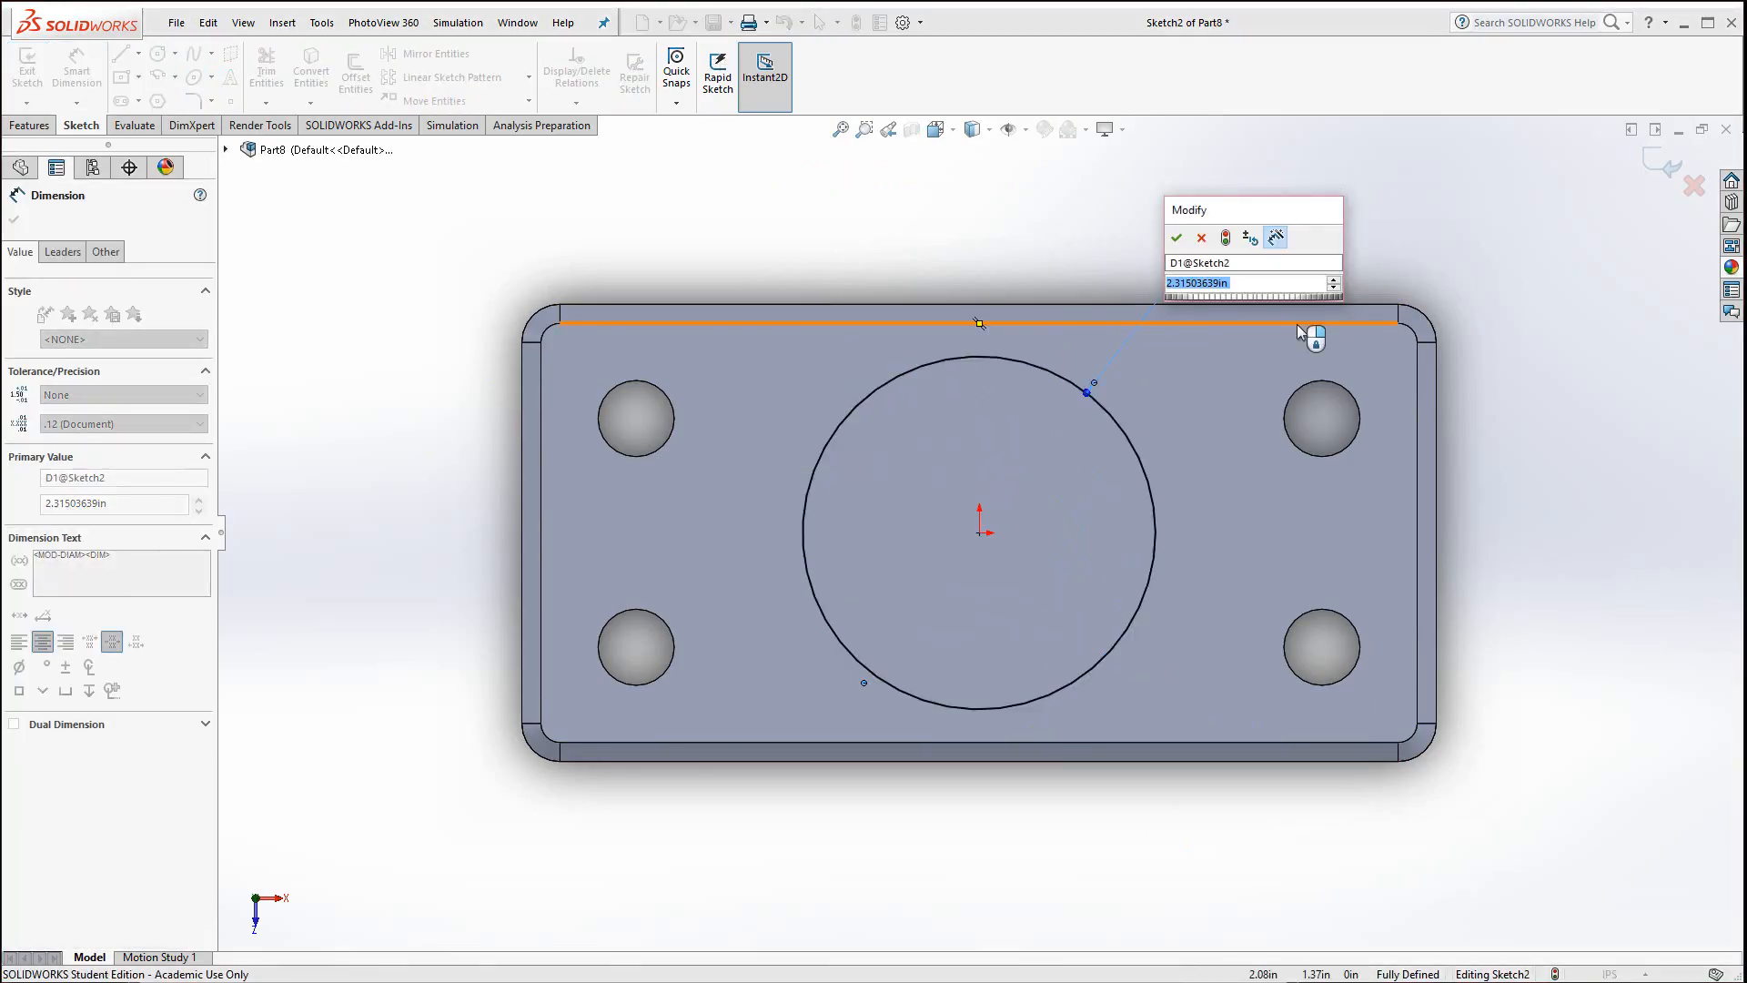
type("2.25")
key("Return")
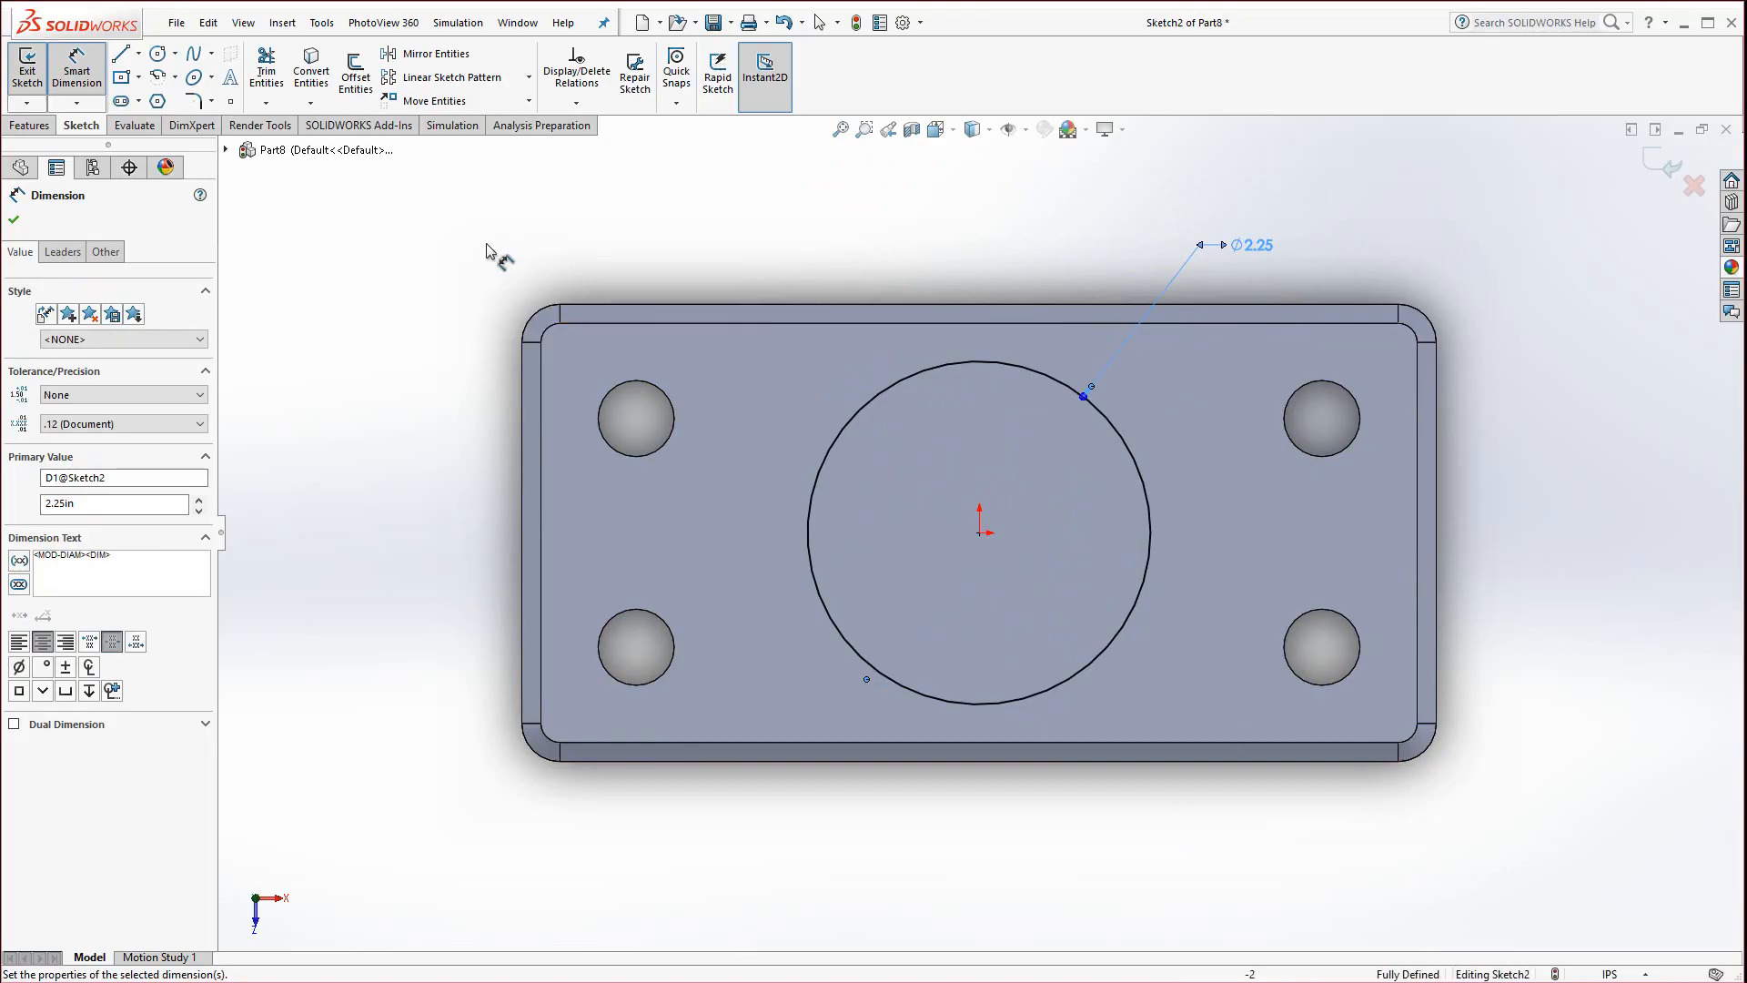
Extrude the central circle upward as a boss to a blind depth of 0.75 in, checking the height on the reference drawing
left_click(34, 125)
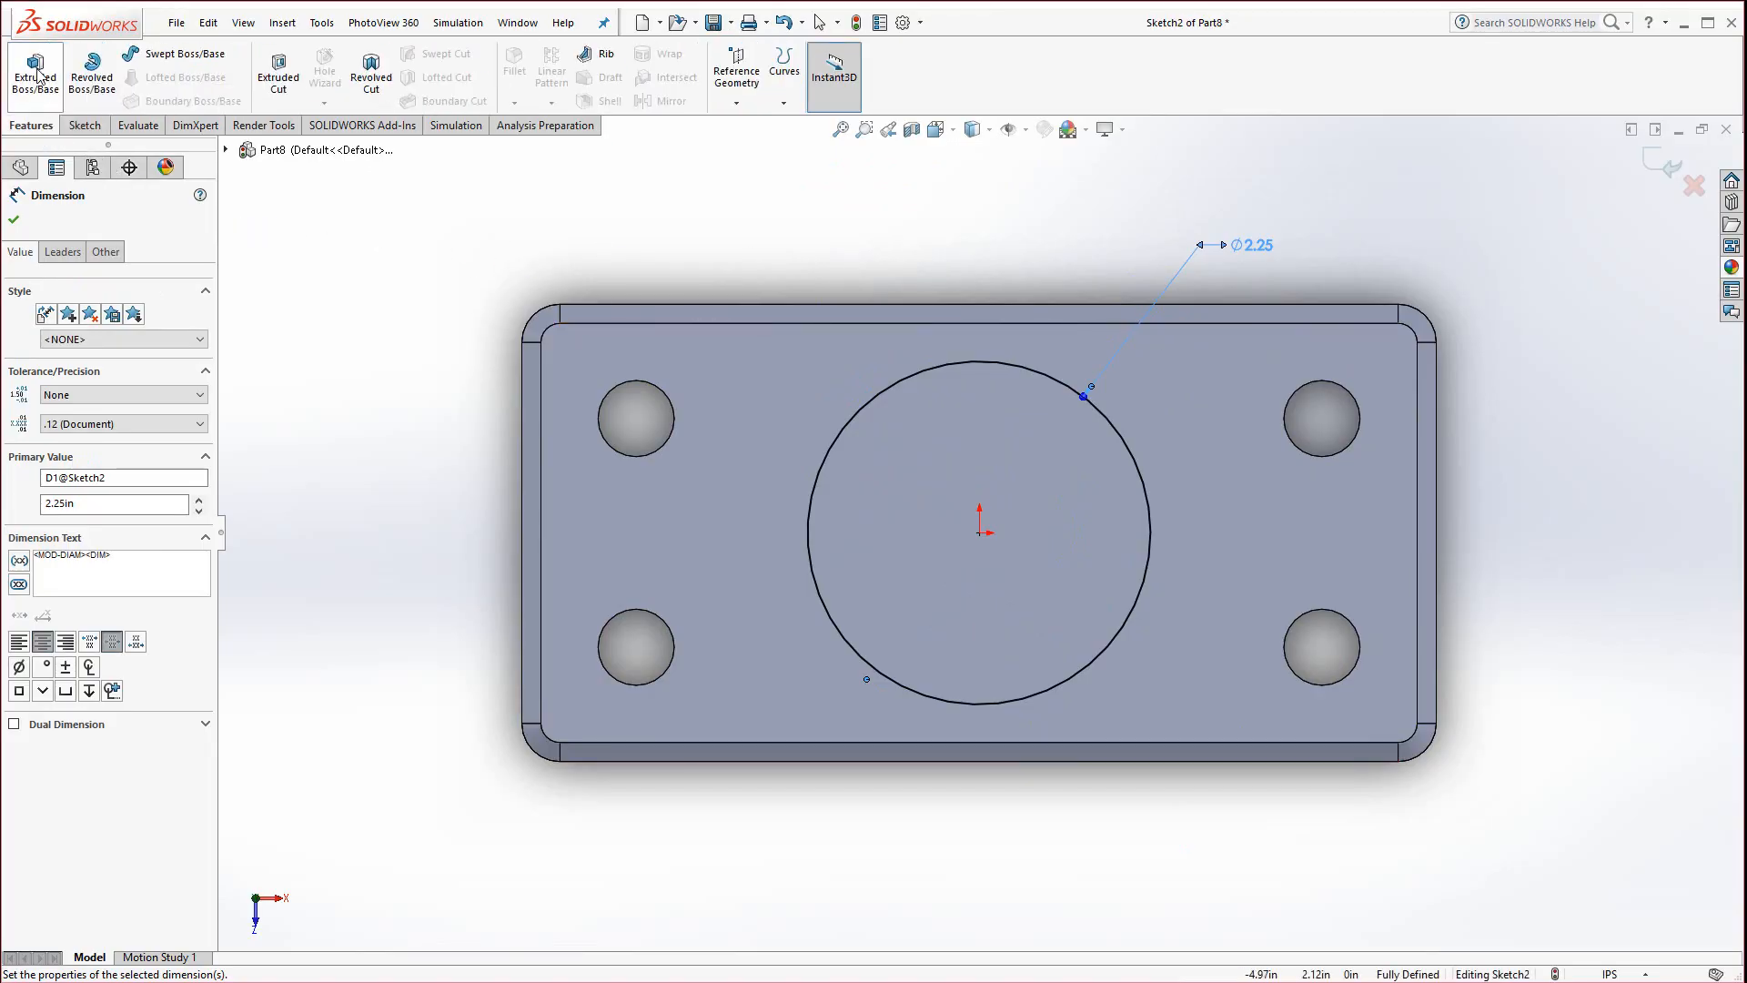
left_click(37, 73)
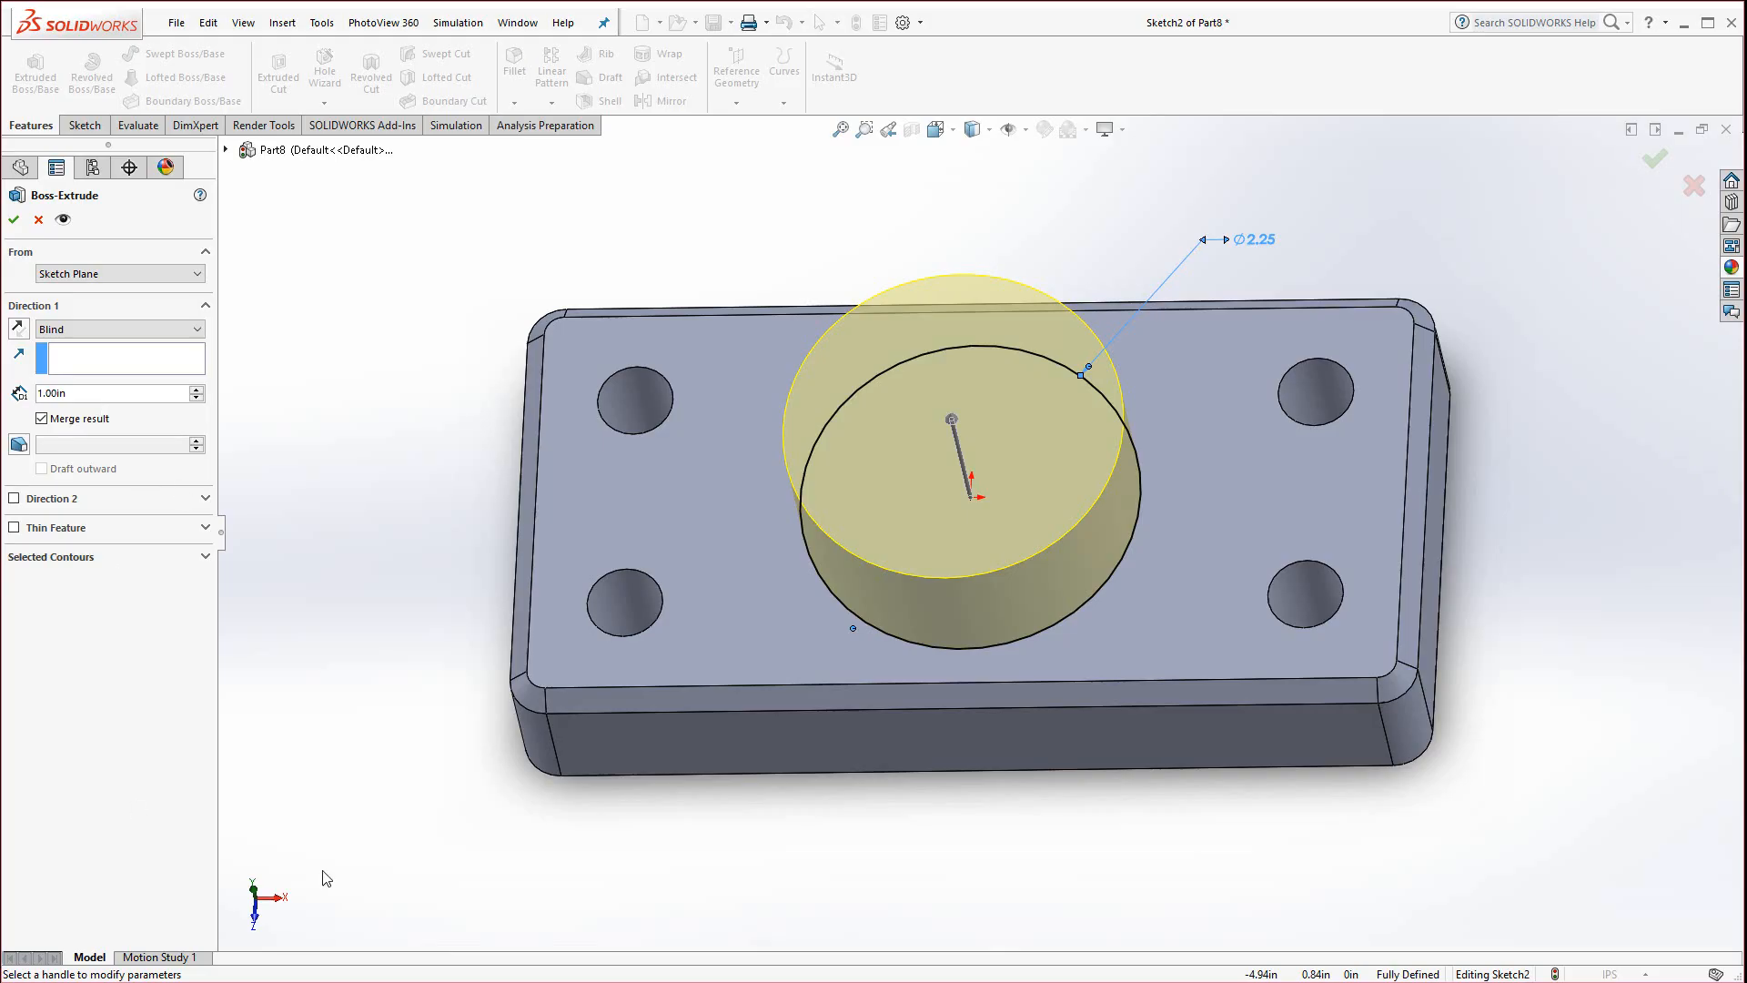
key("alt+Tab")
scroll(804, 766, "up", 3)
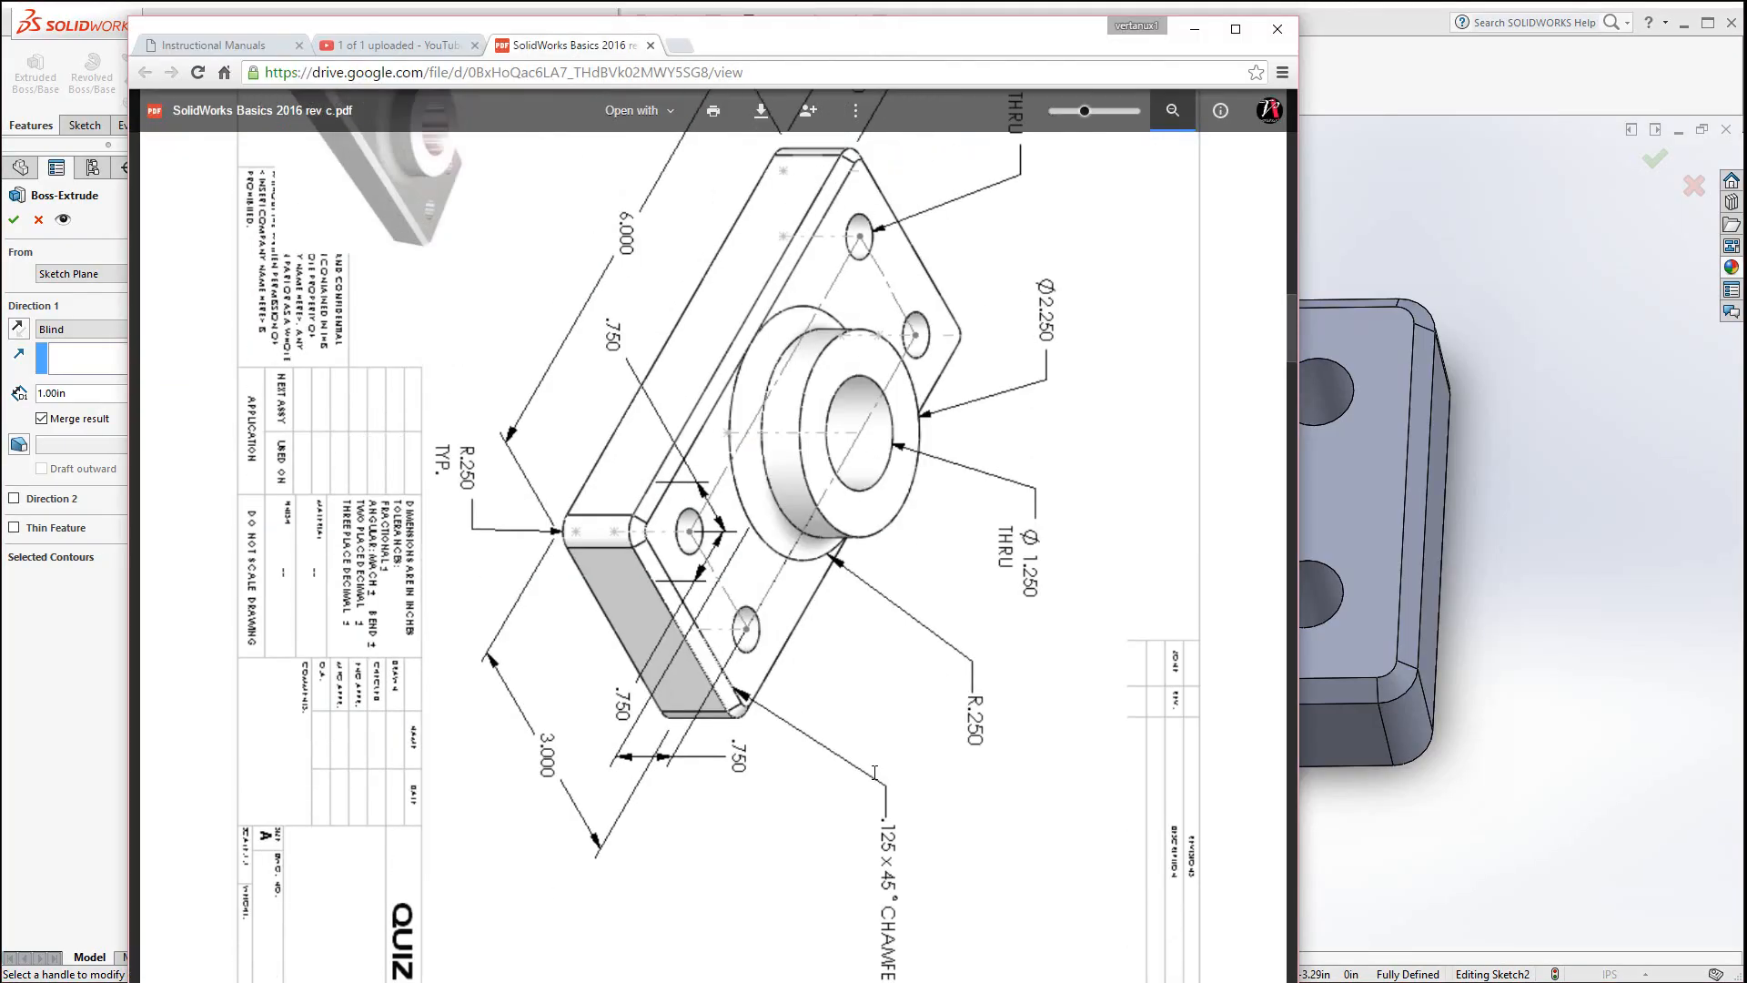
scroll(995, 404, "down", 2)
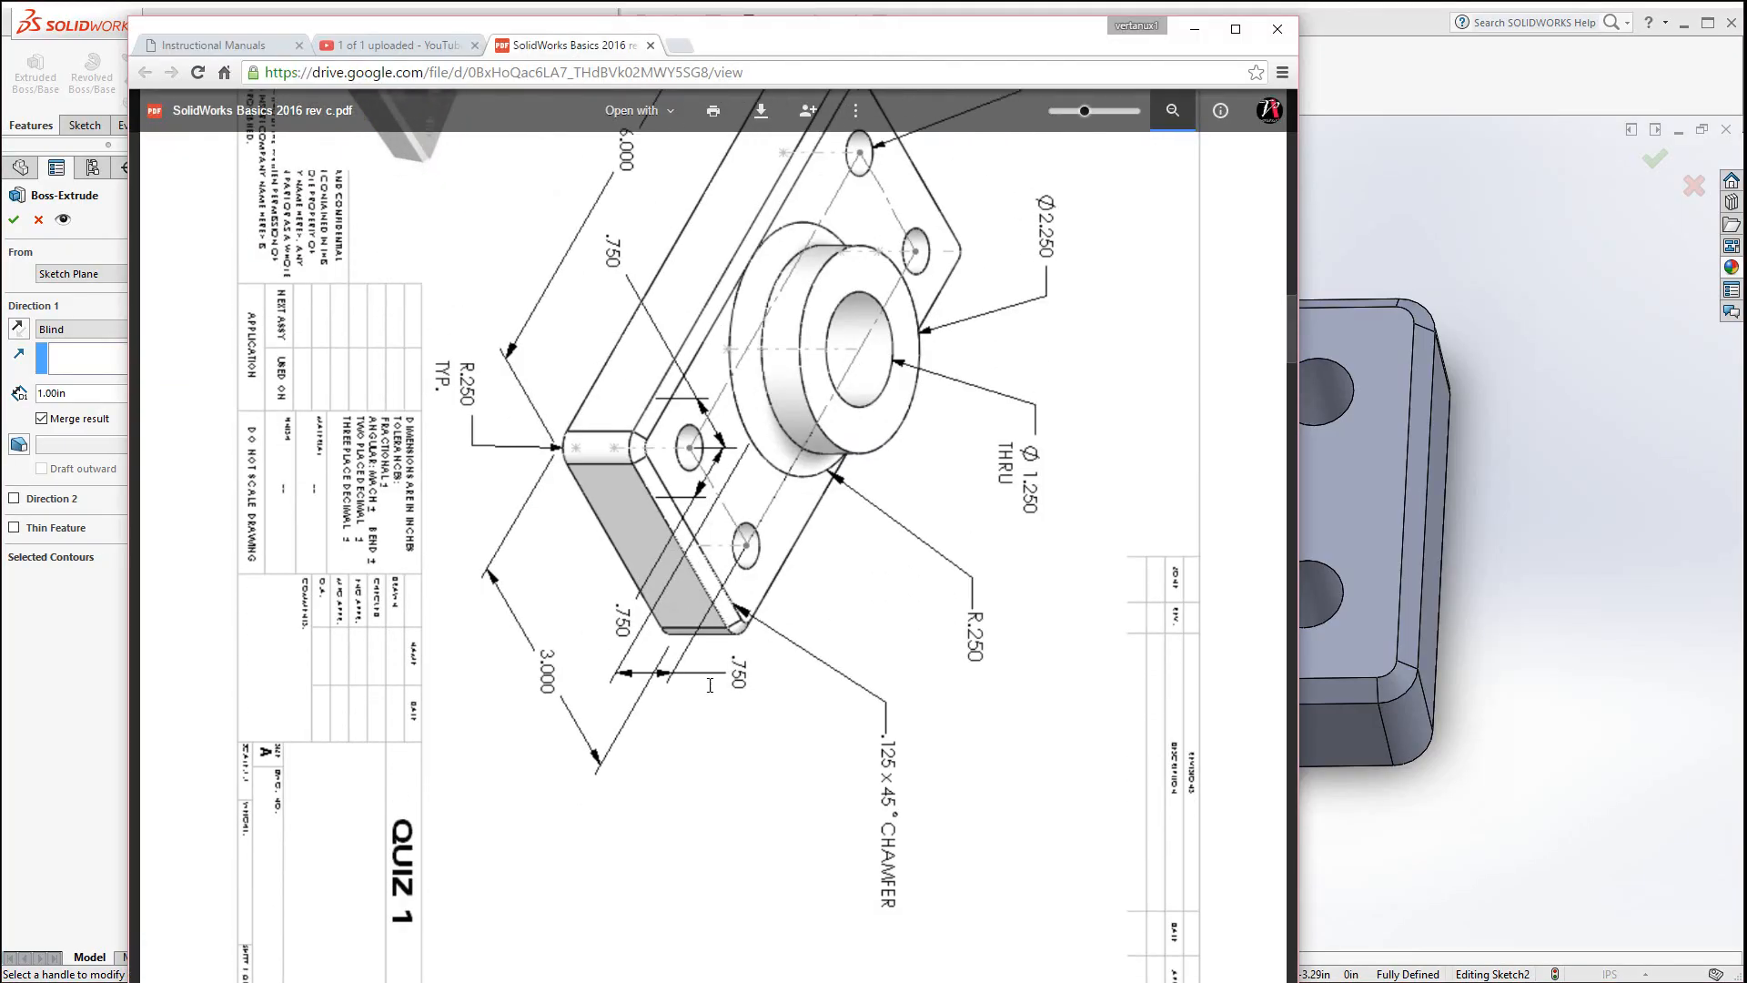
left_click(1493, 203)
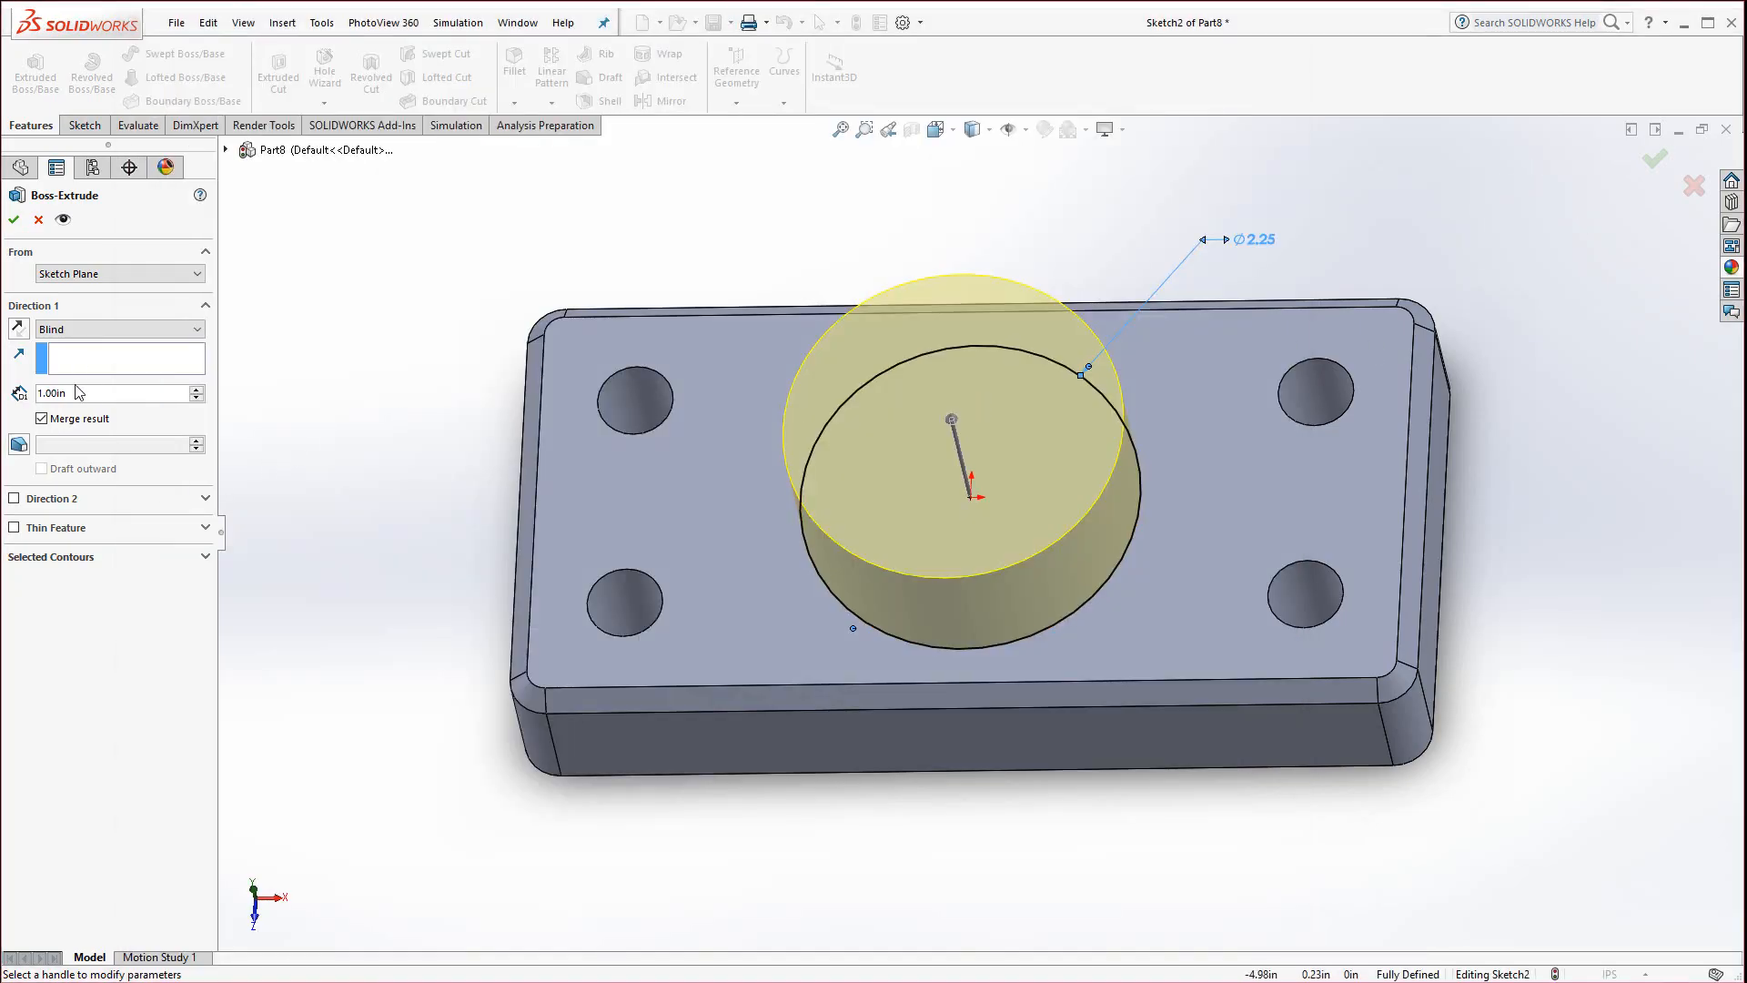
left_click_drag(77, 393, 18, 394)
type("0.75")
key("Return")
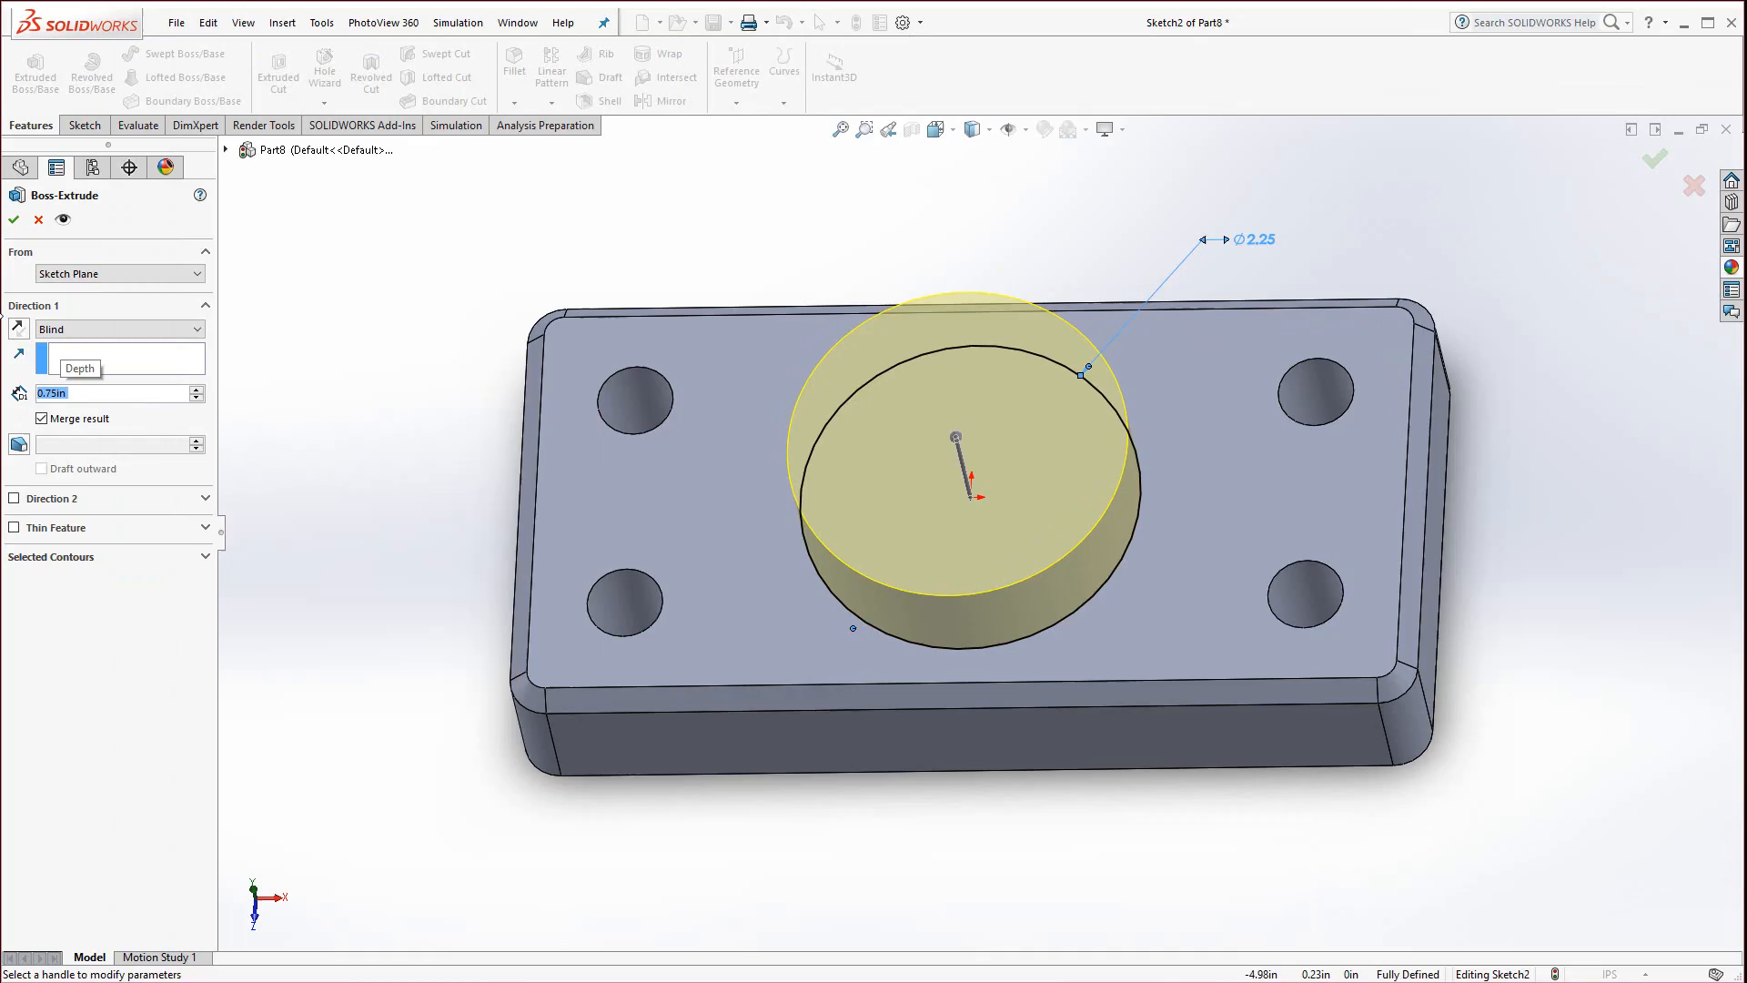
left_click(13, 219)
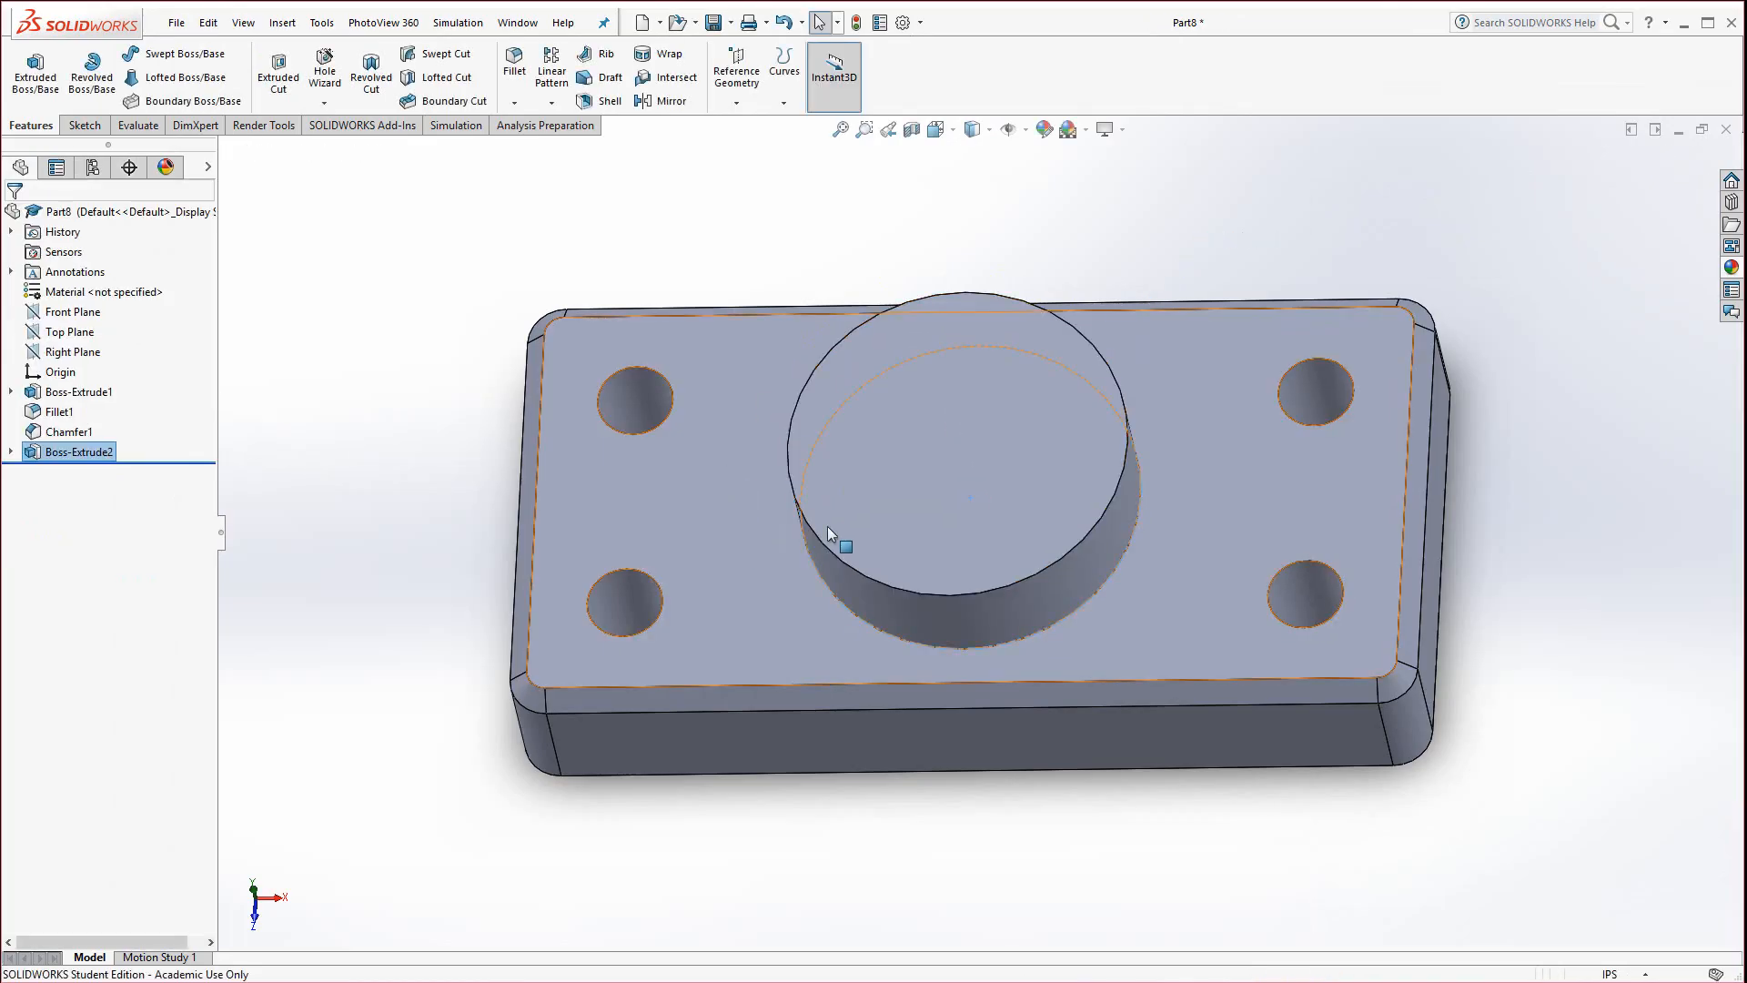
Start a sketch on the boss's top face and draw a circle about 1.5 in in diameter centered on the origin
left_click(969, 420)
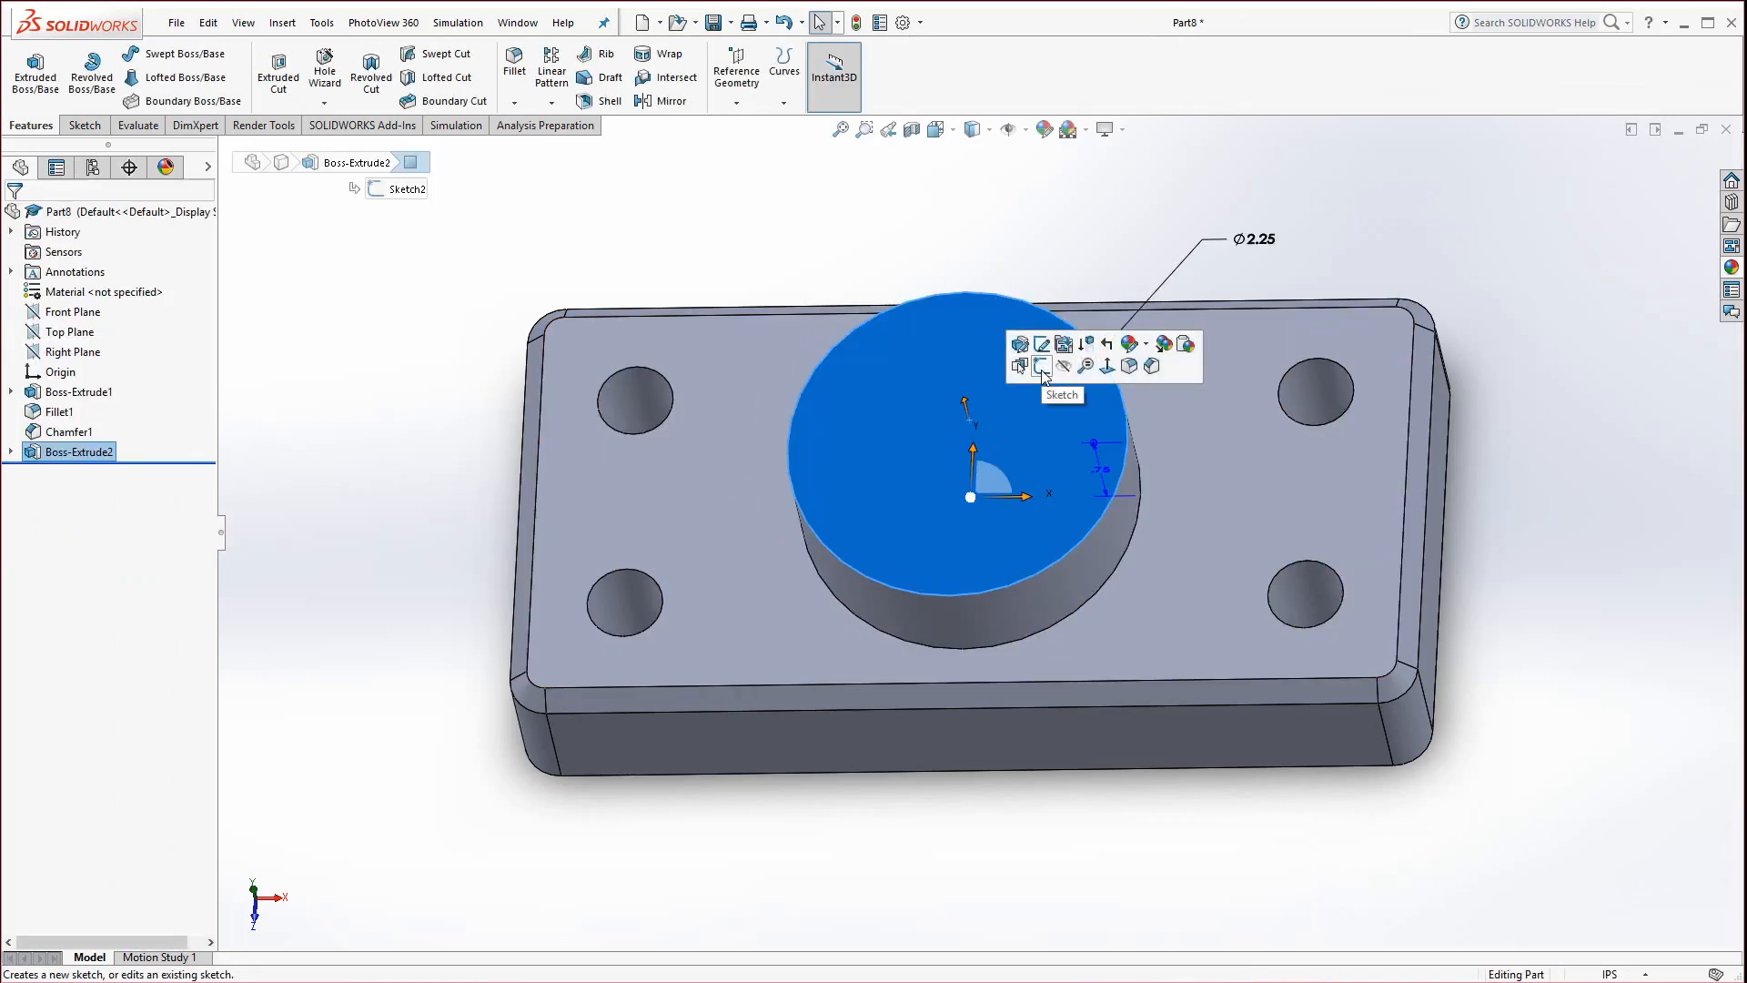
left_click(1042, 367)
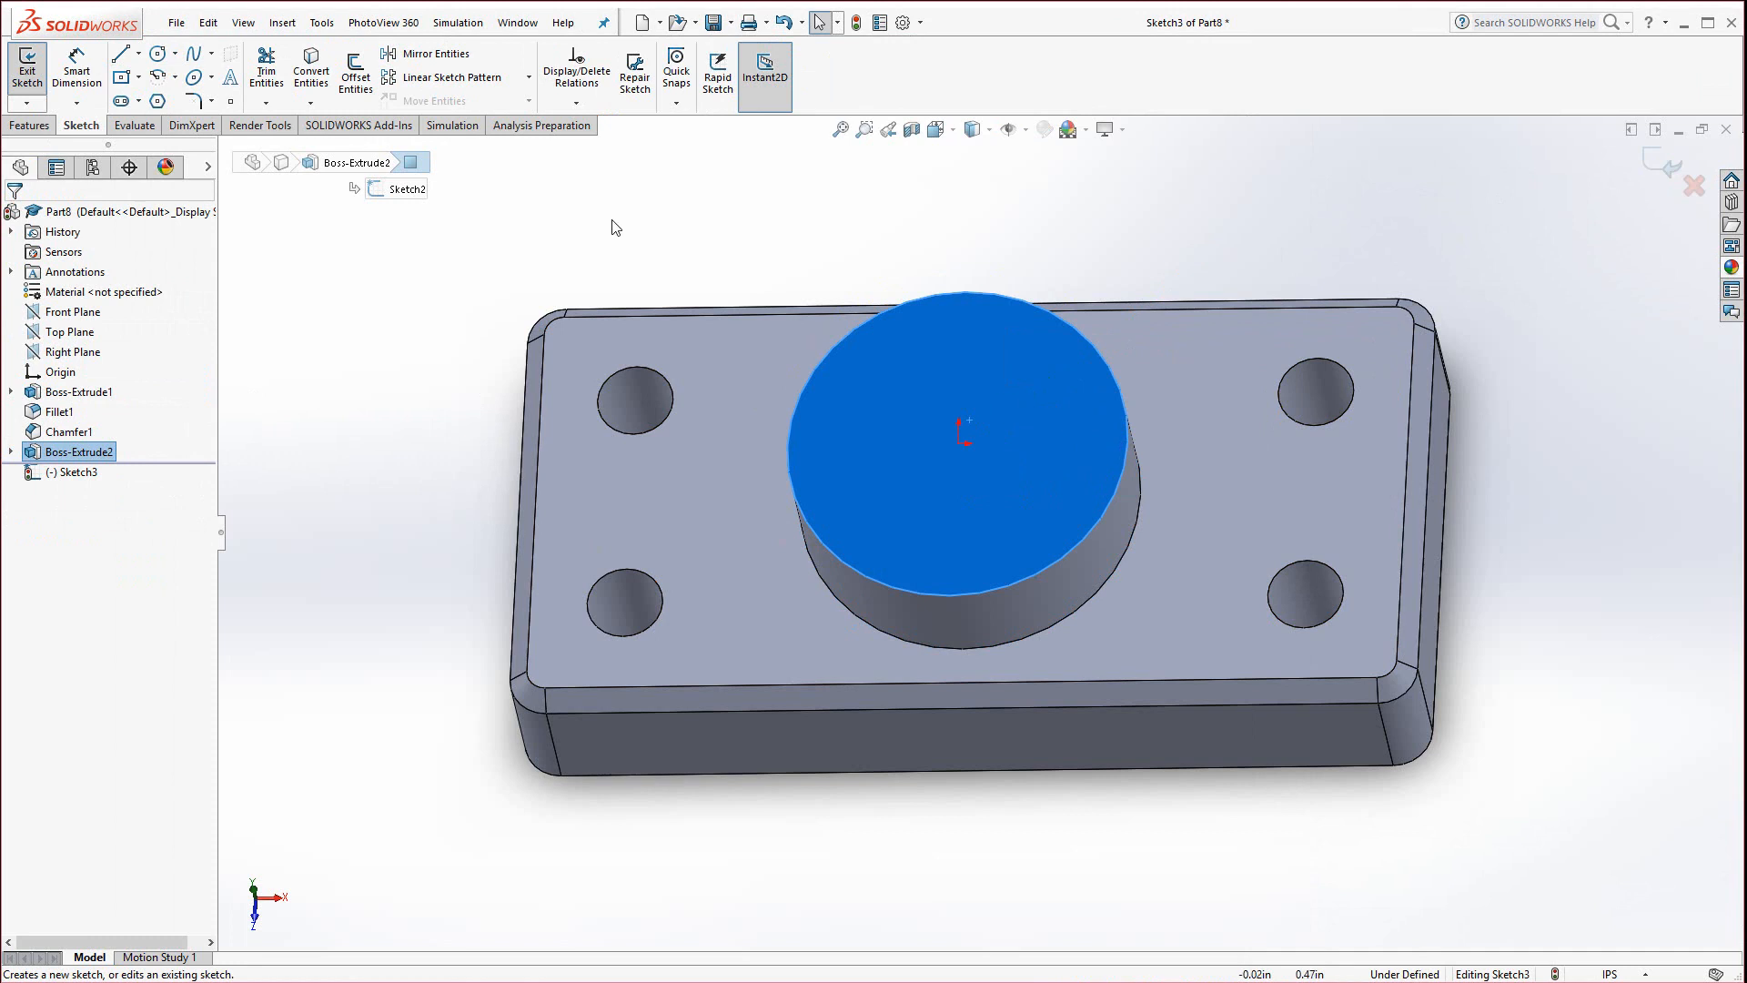
left_click(157, 53)
left_click(963, 445)
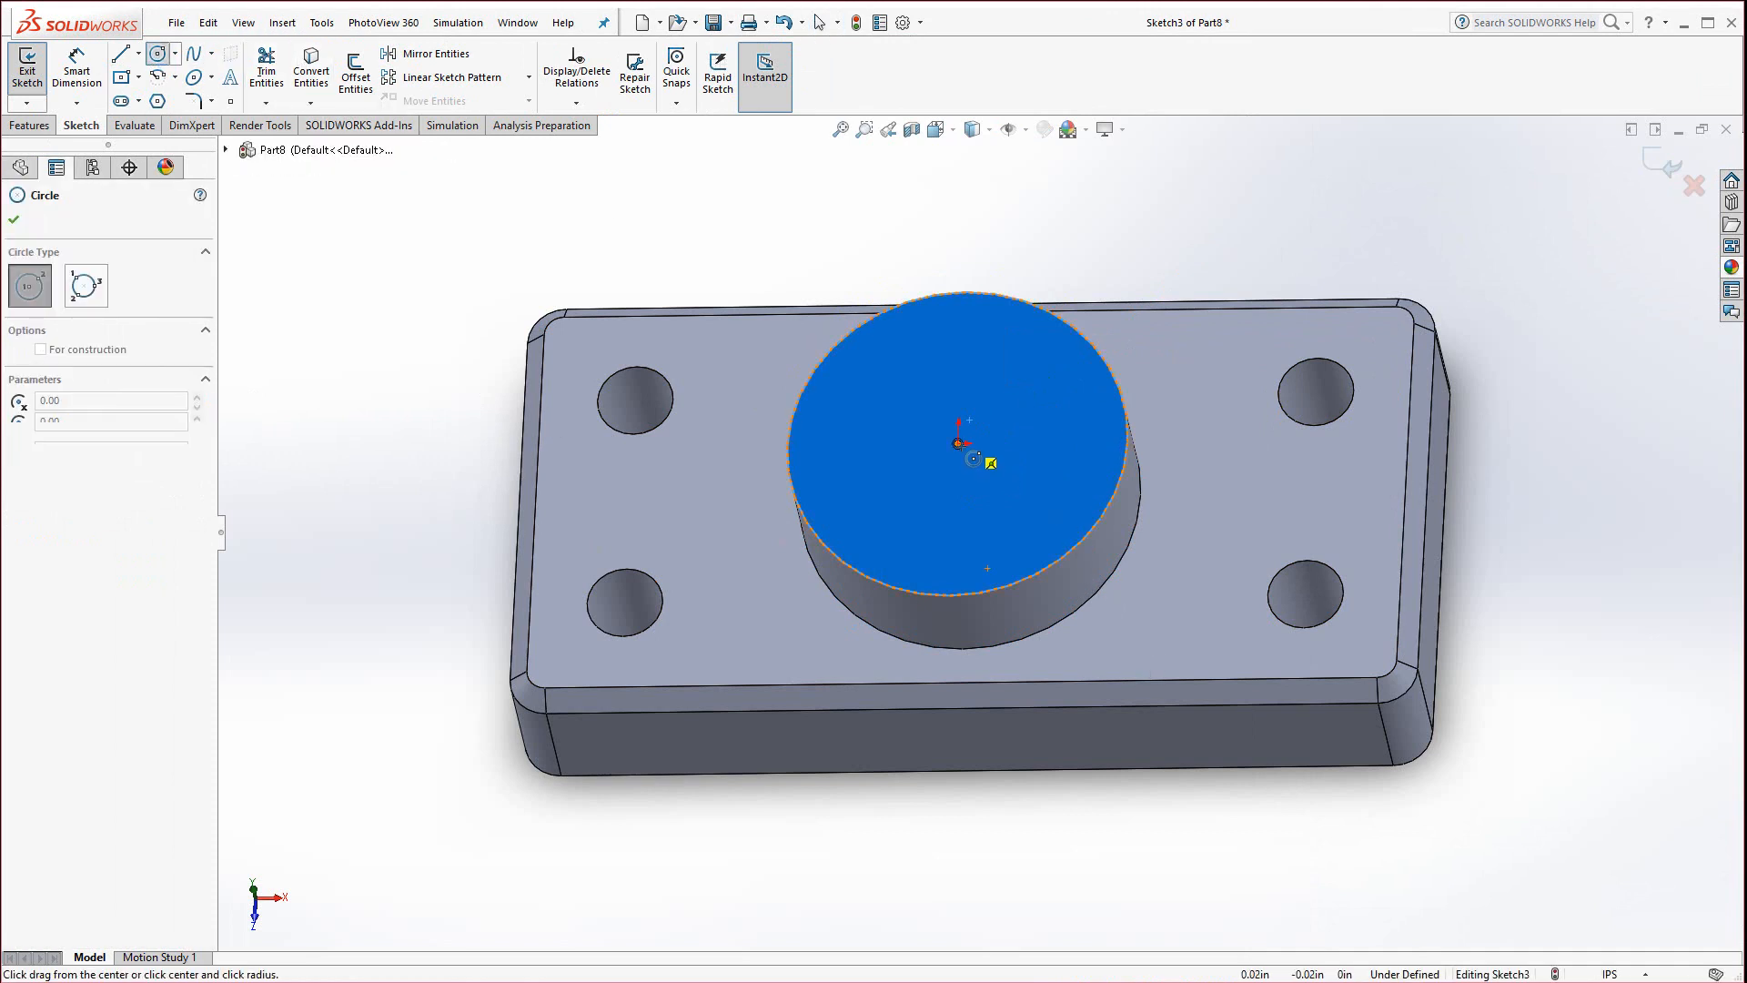
left_click(1053, 496)
Dimension the diameter of the circle on the boss to 1.25 in
left_click(77, 70)
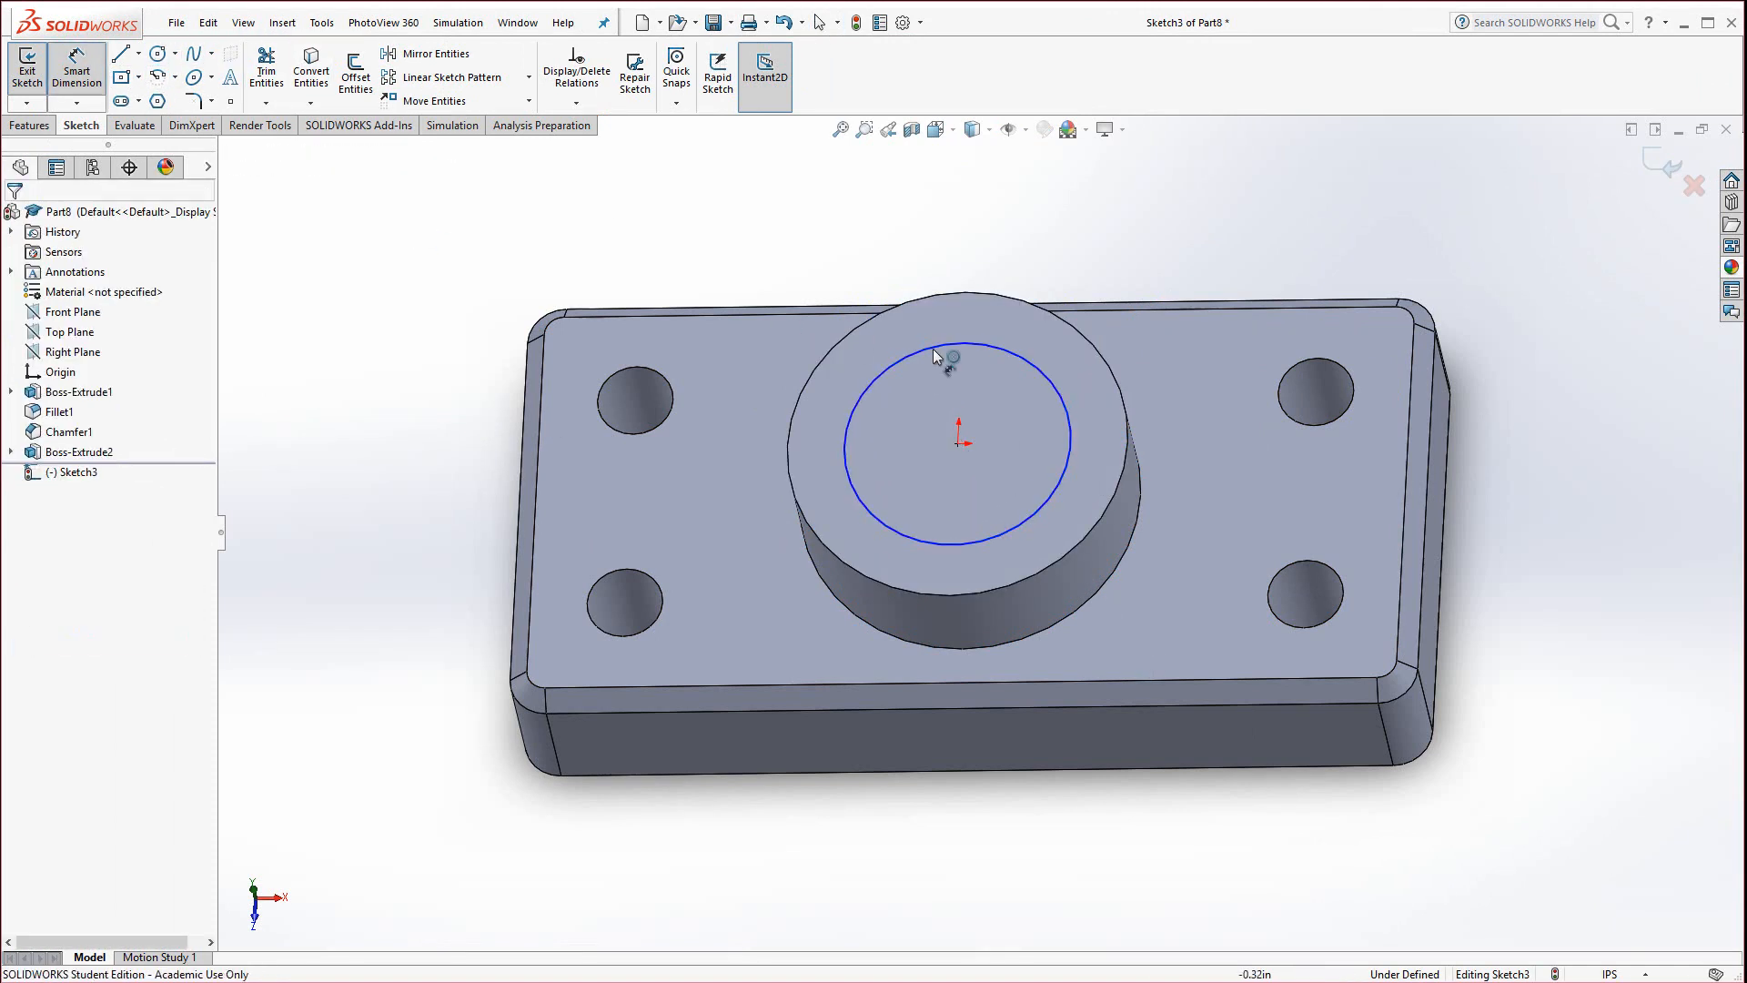
left_click(1014, 365)
left_click(1302, 253)
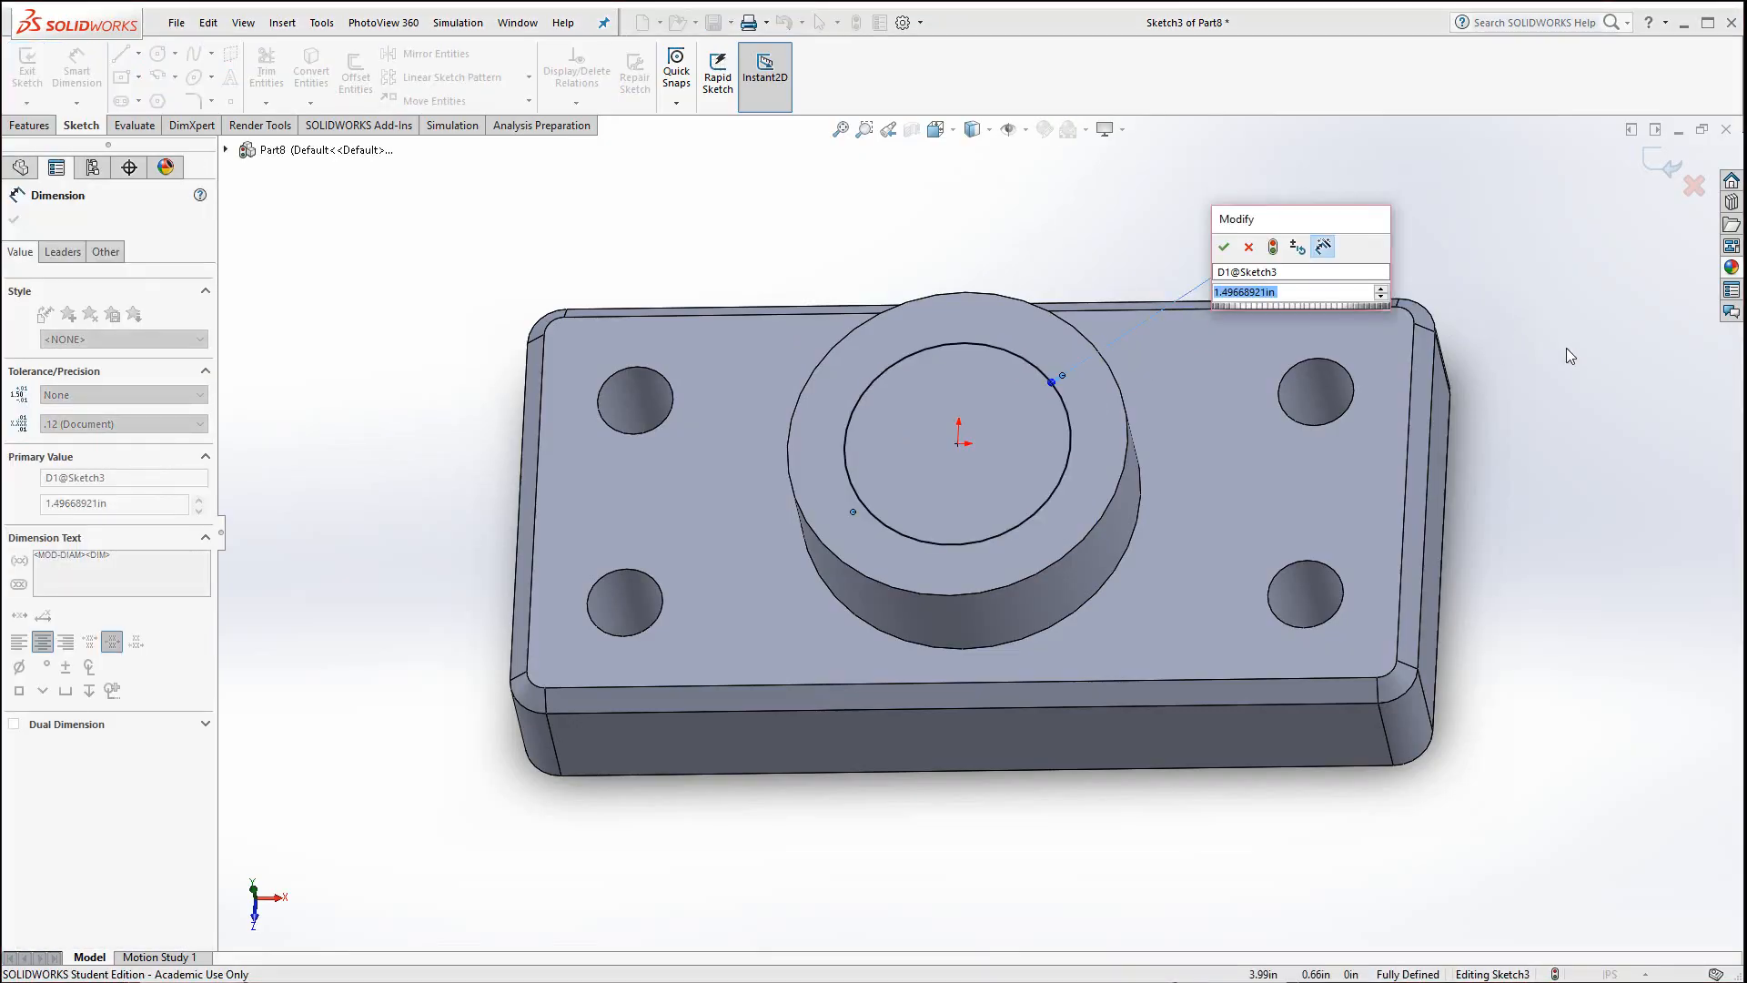
type("1.25")
key("Return")
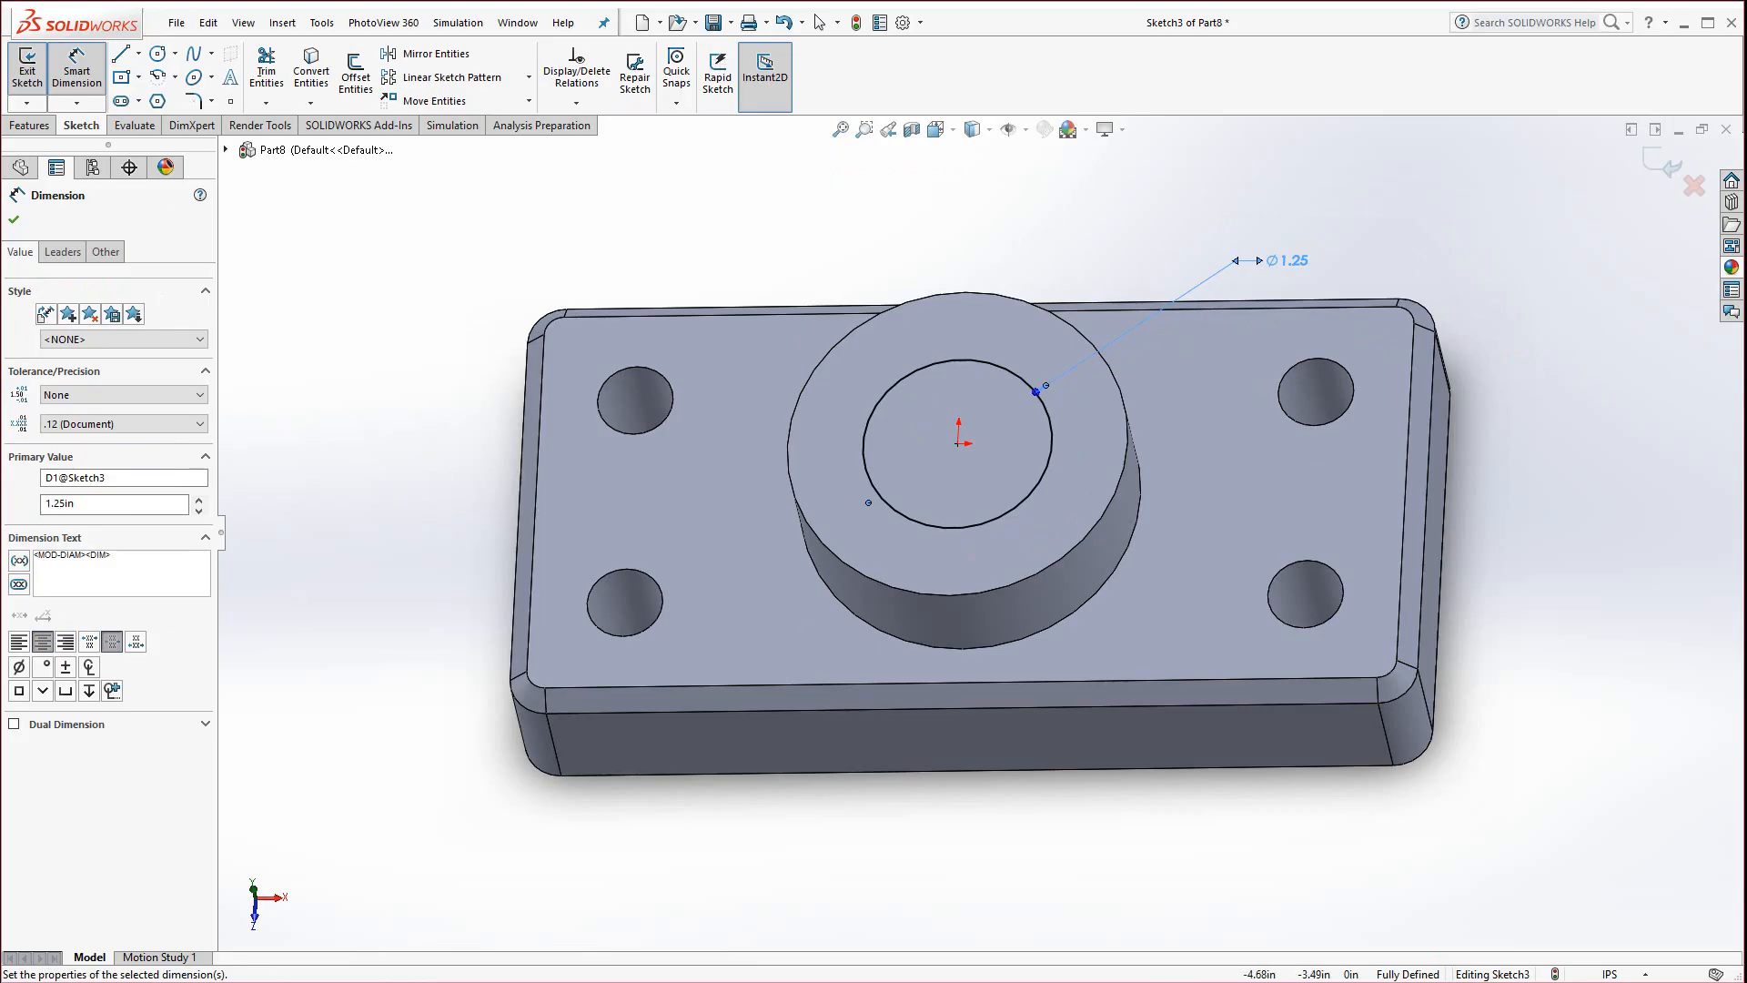
Check the bore callout on the reference drawing and cut the 1.25 in circle with an Extruded Cut set to Through All
key("alt+Tab")
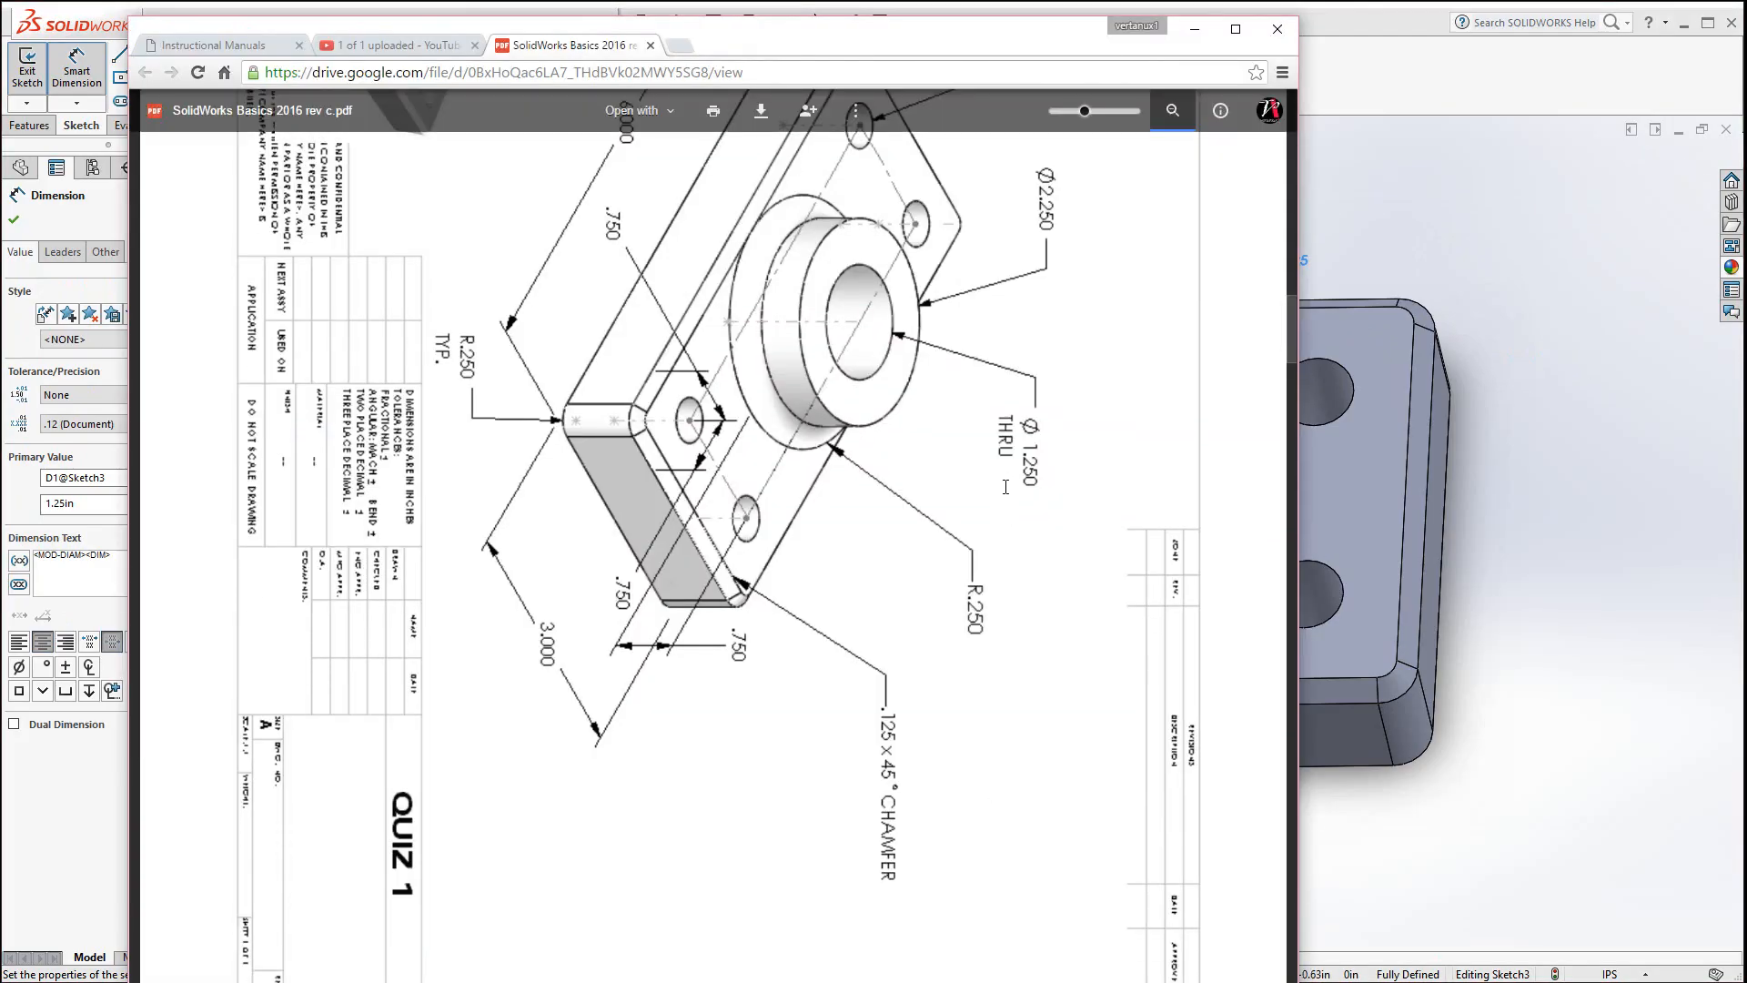
left_click(1486, 290)
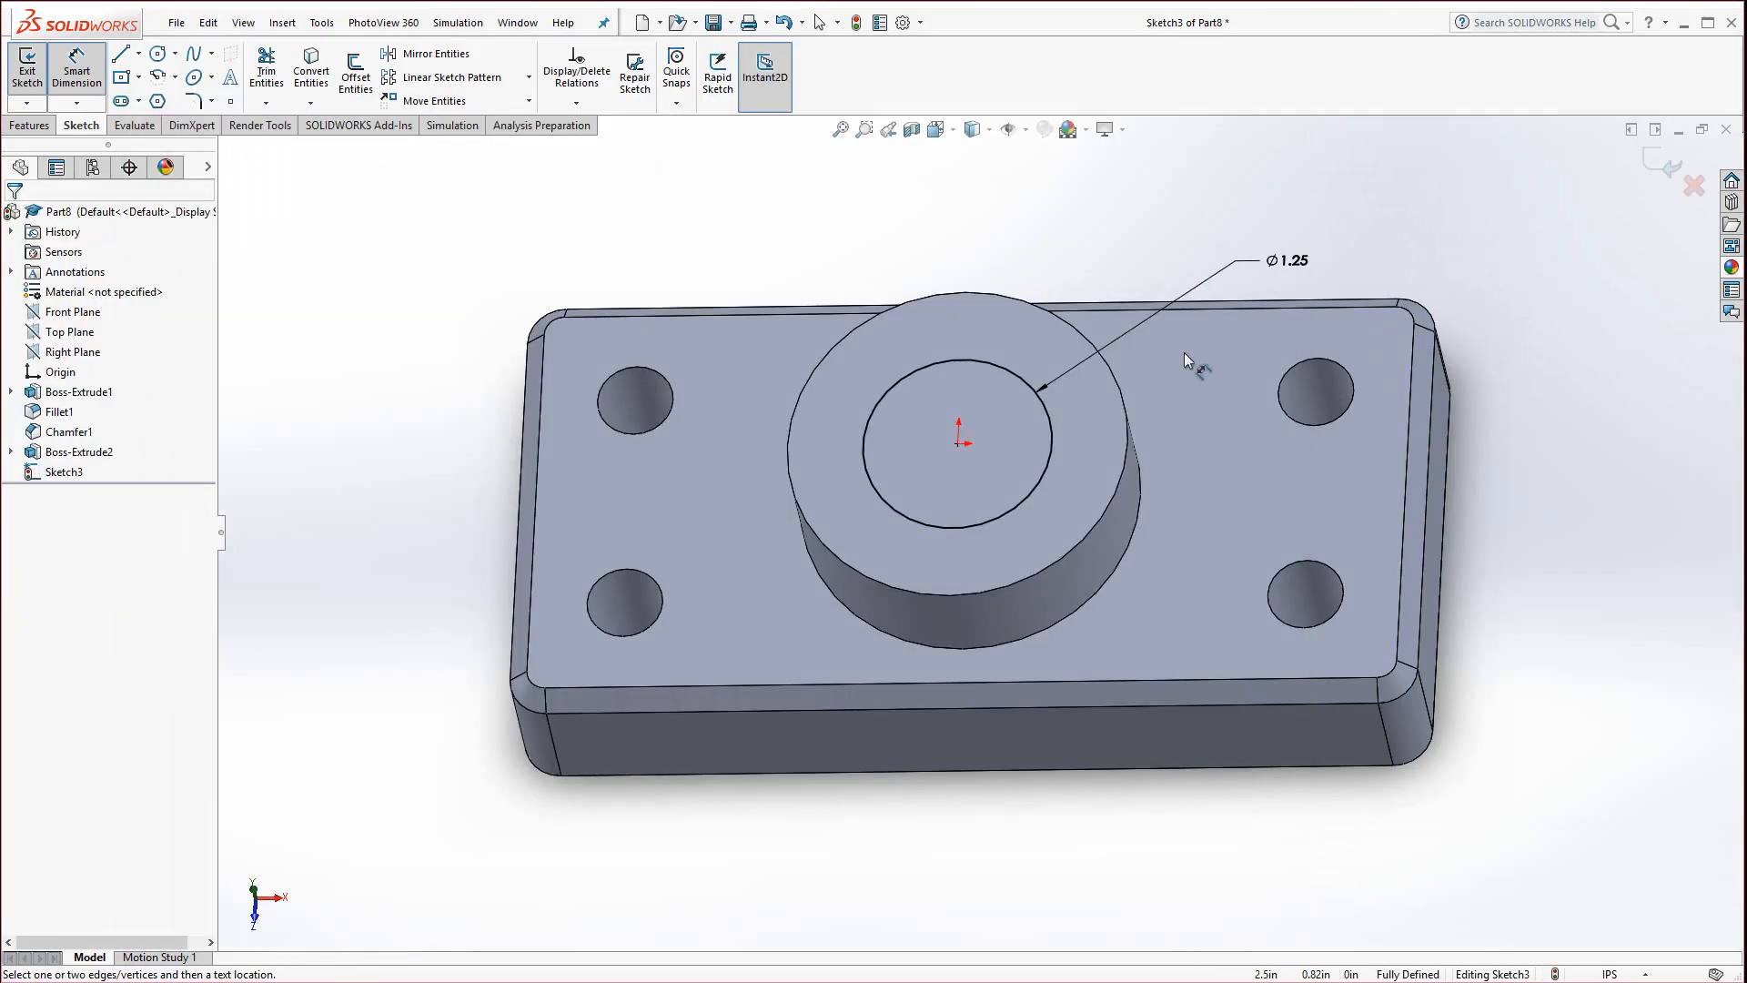
left_click(16, 126)
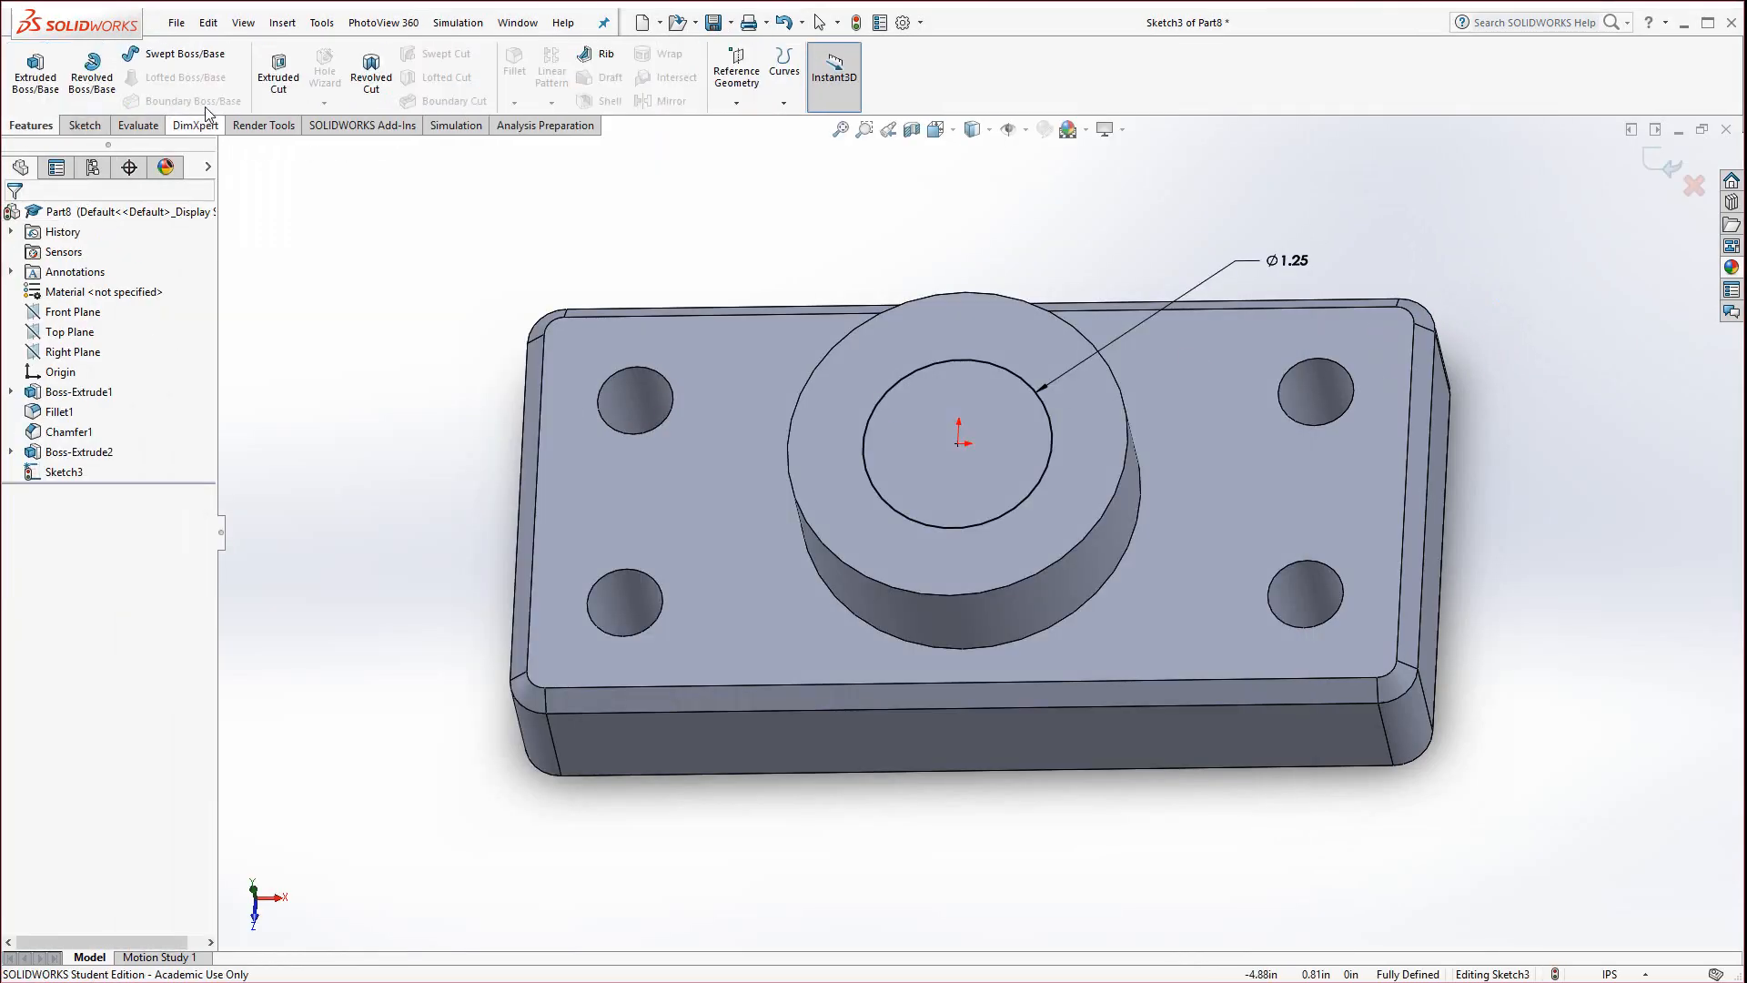
left_click(280, 81)
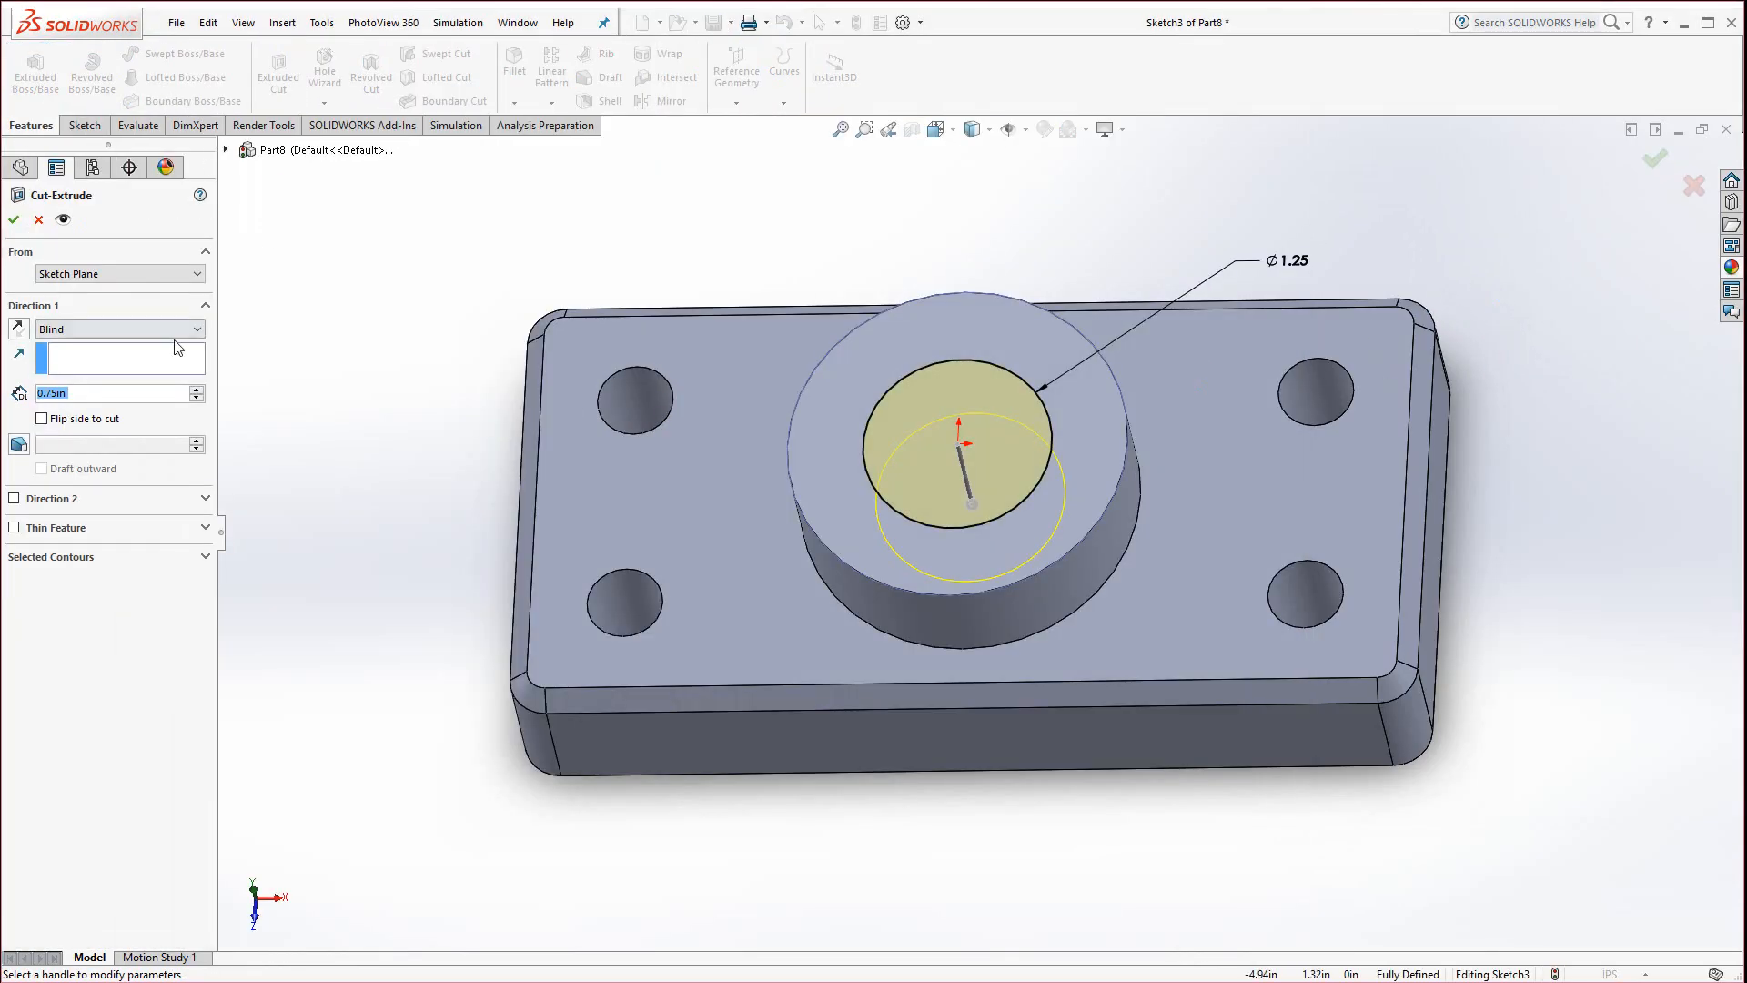
left_click(132, 333)
left_click(100, 357)
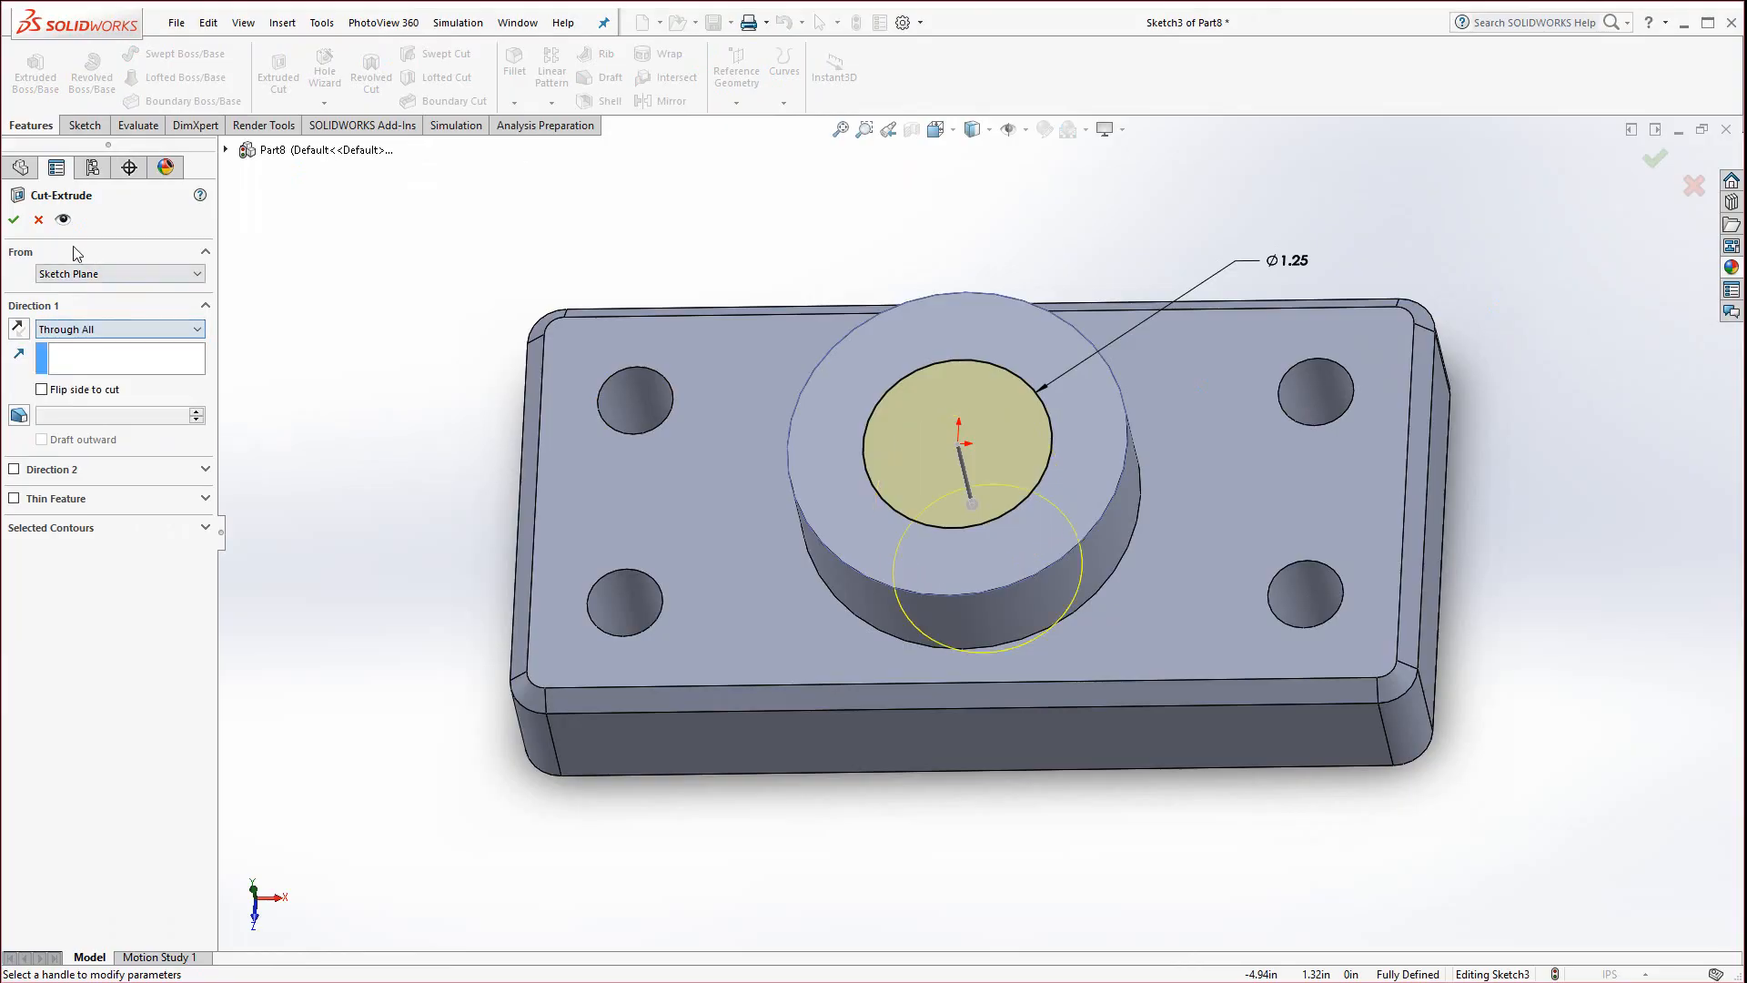
left_click(14, 219)
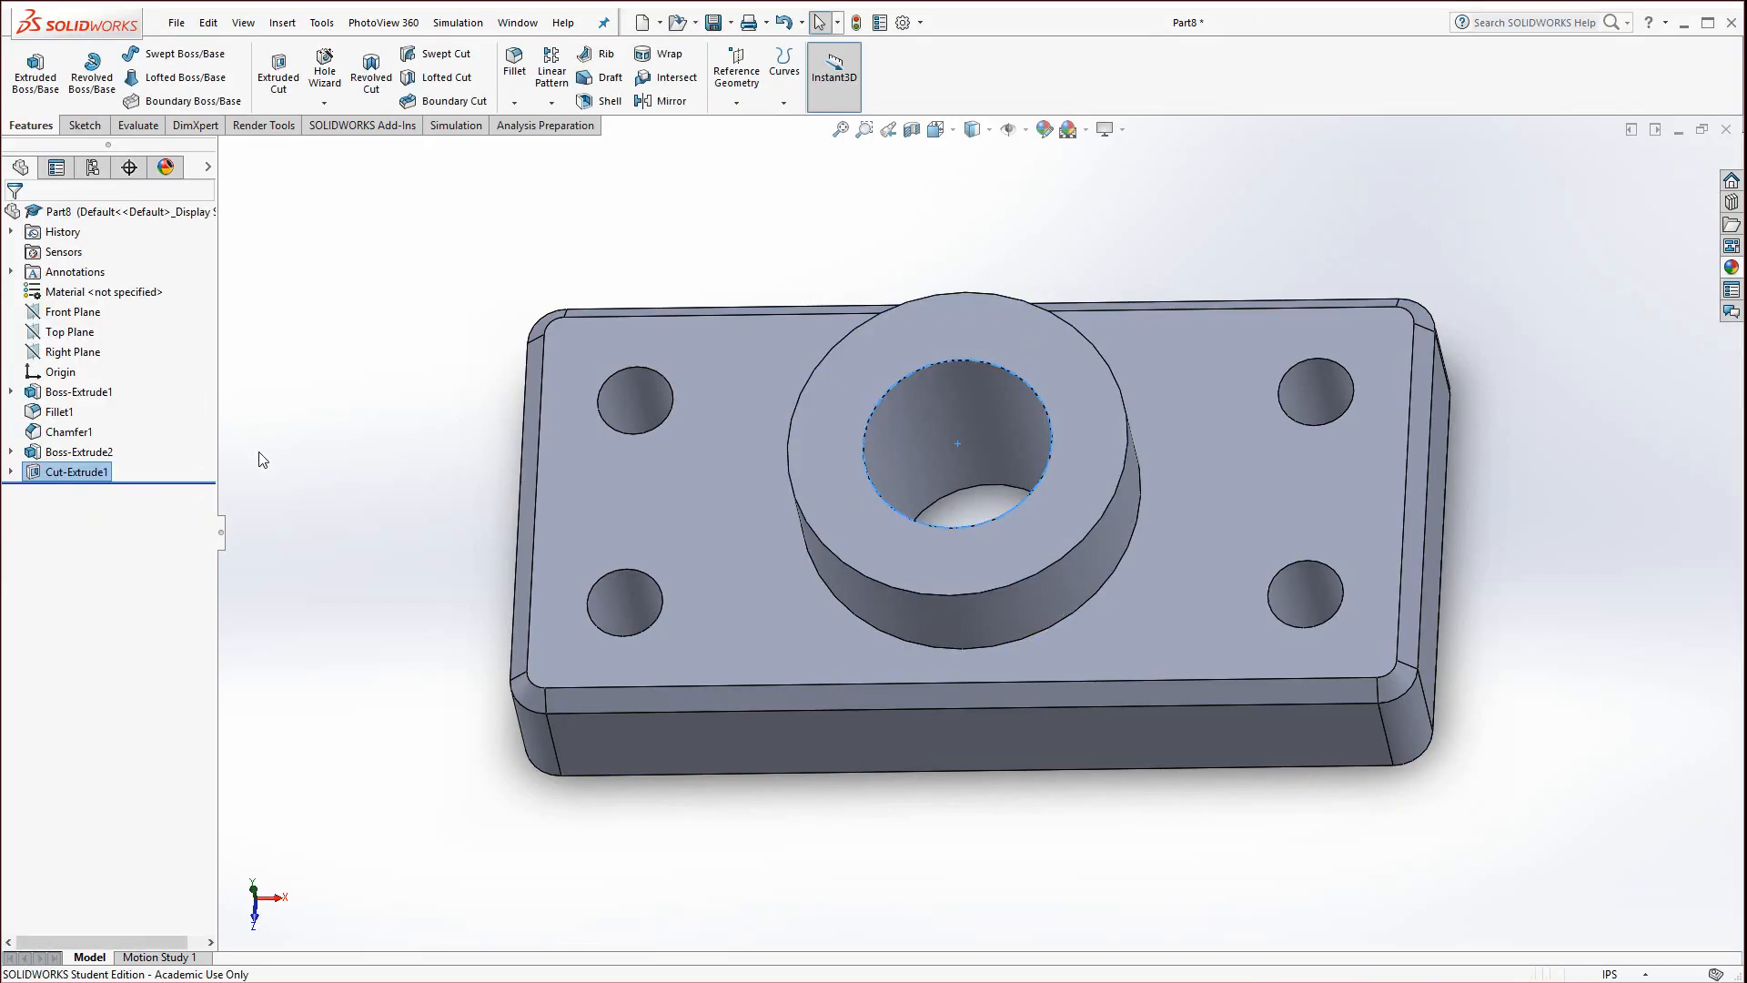
Fillet the edge where the boss meets the plate's top face with a symmetric 0.25 in radius
middle_click_drag(875, 893, 799, 819)
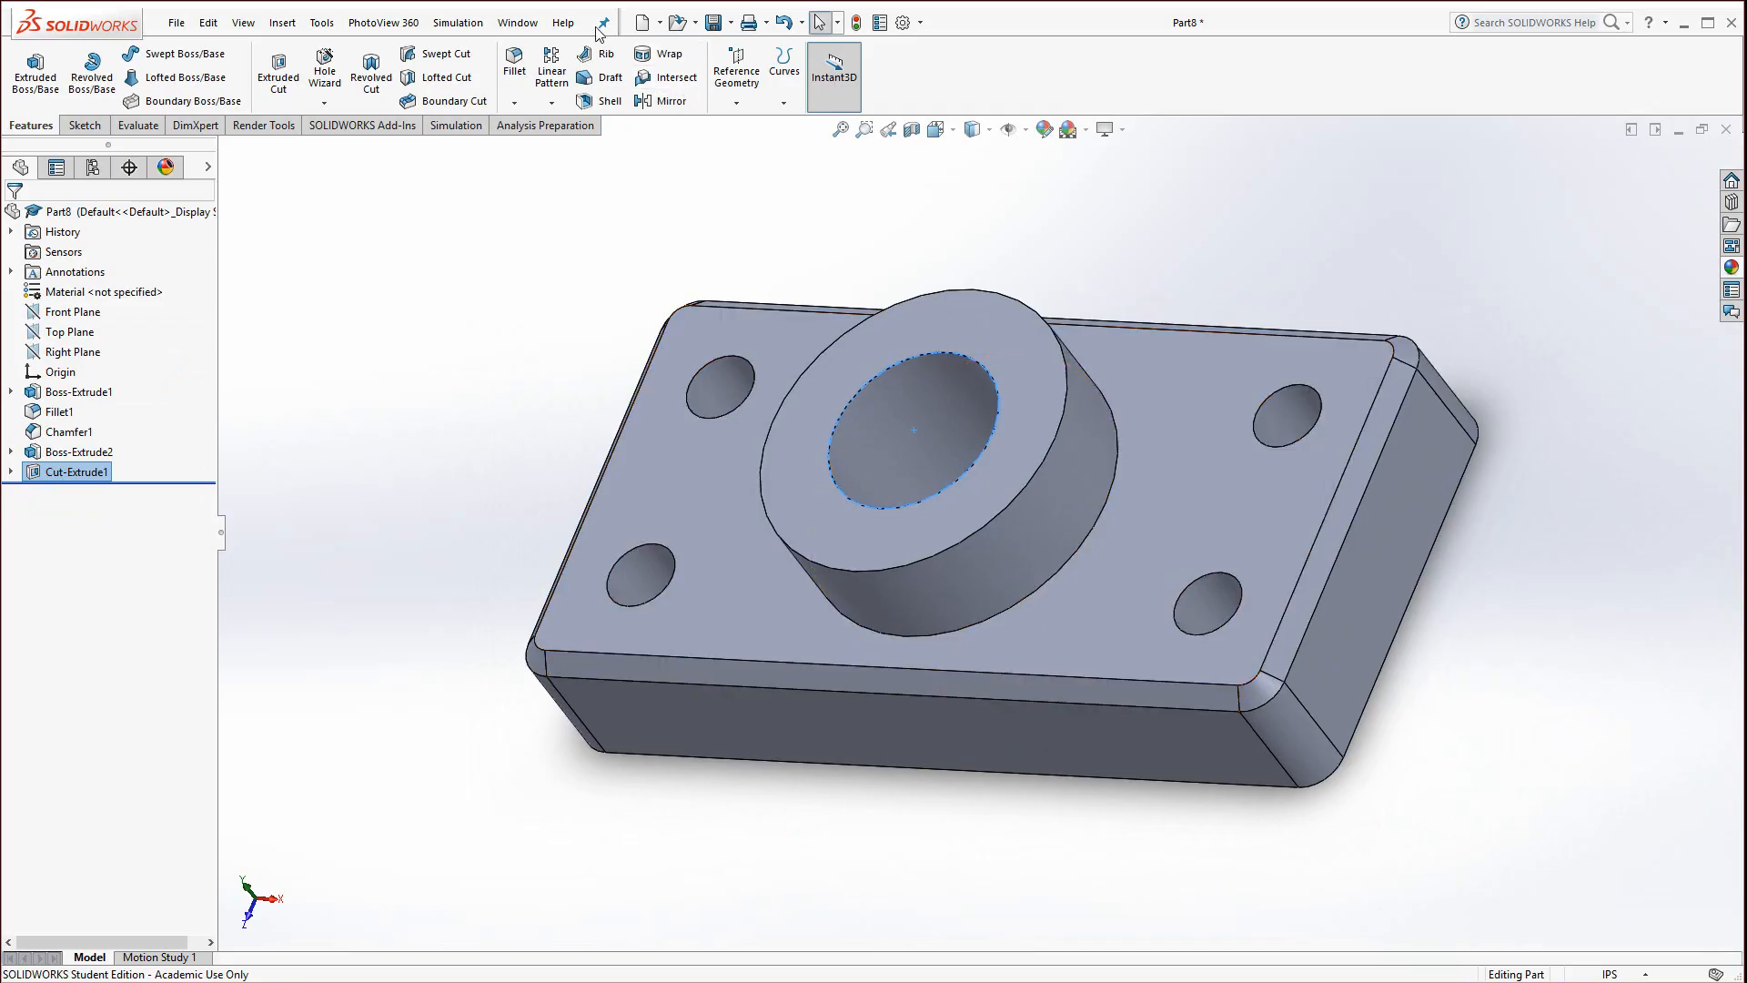
left_click(514, 62)
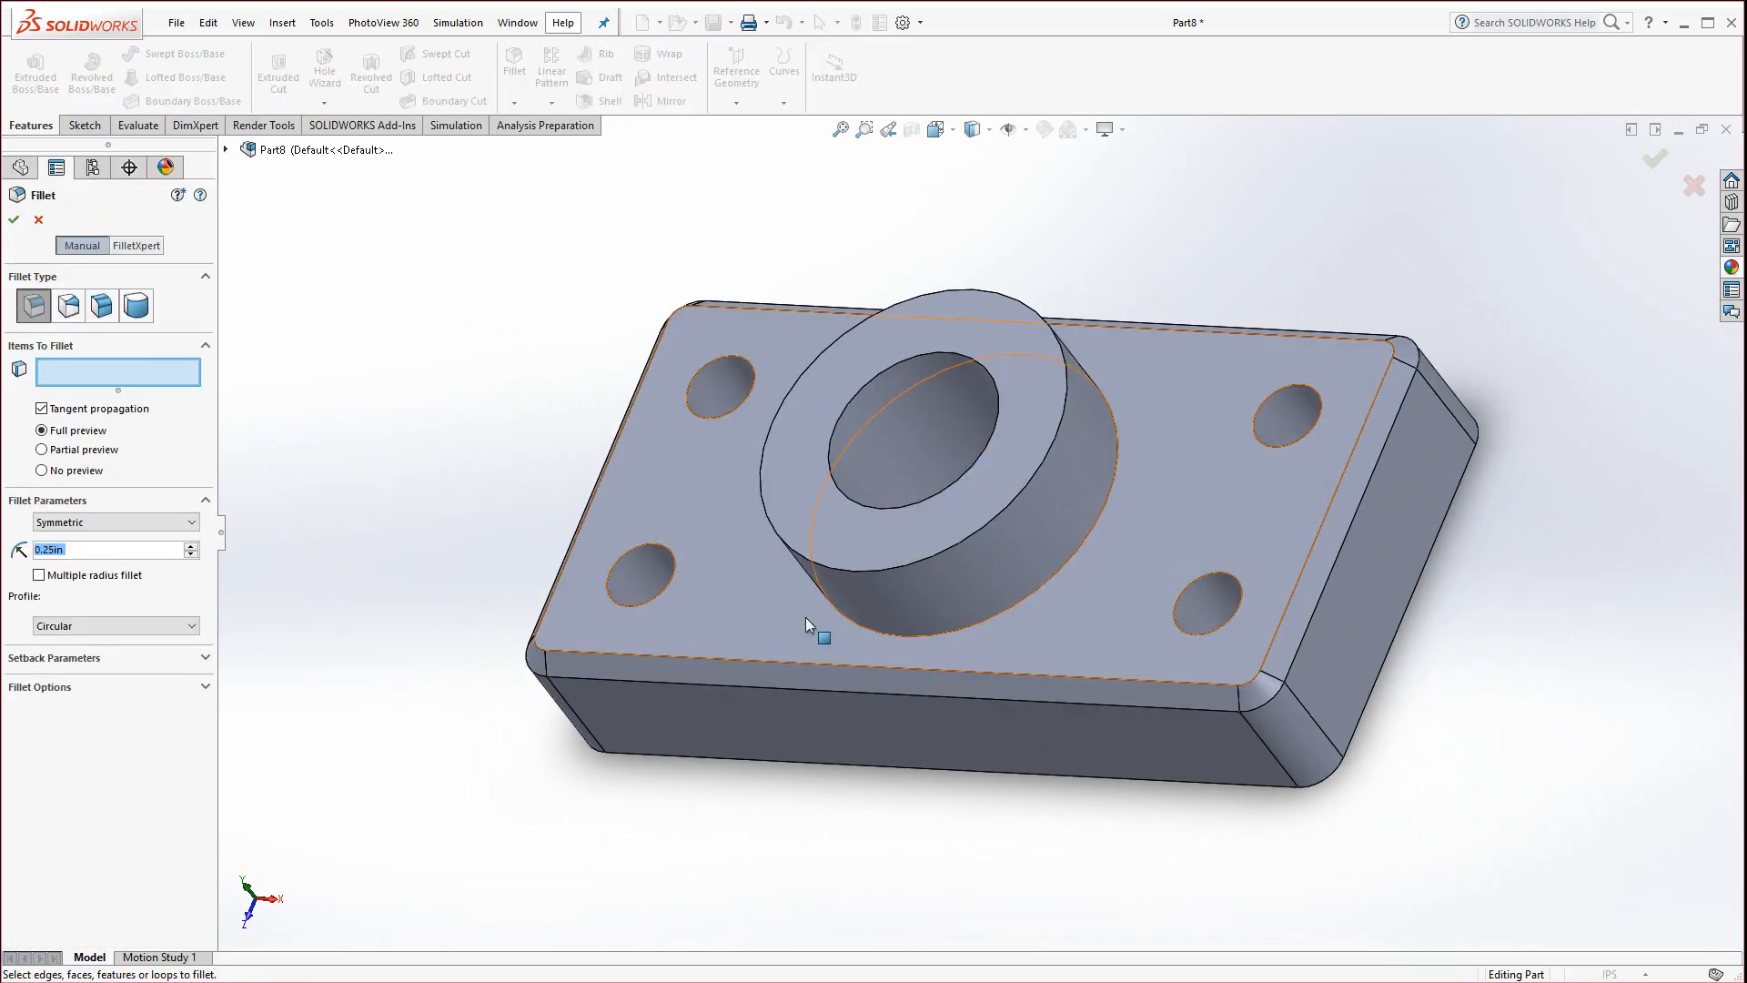
left_click(861, 625)
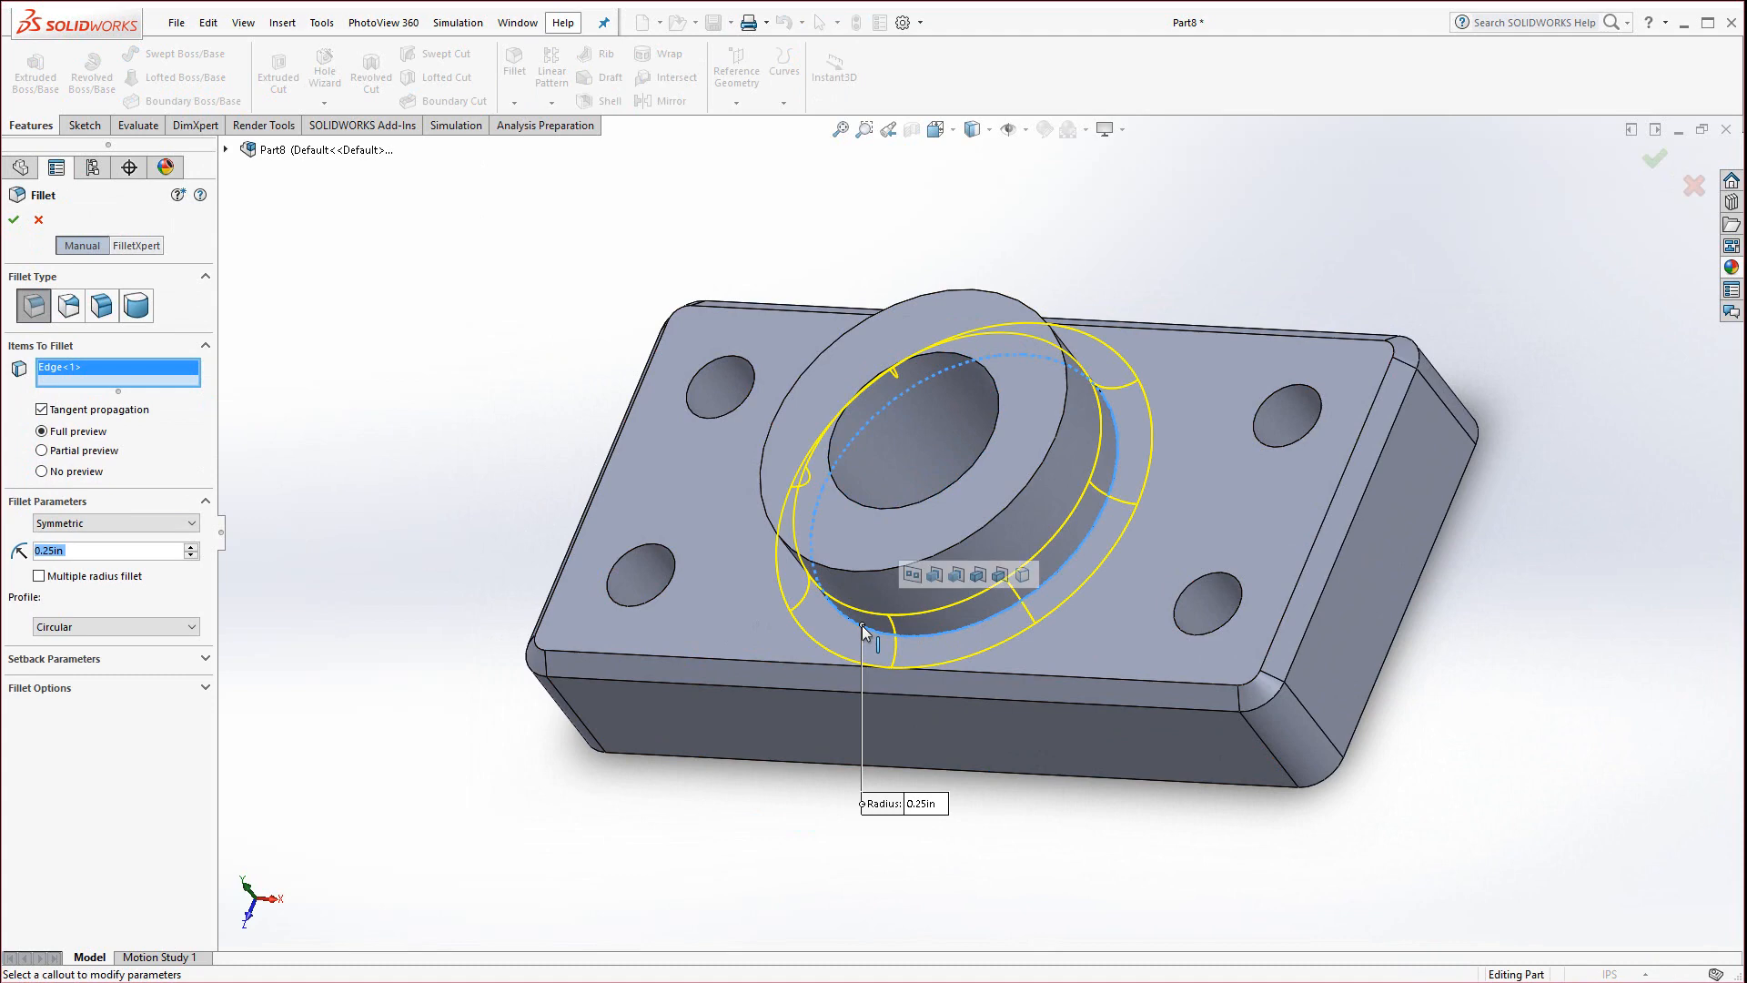
left_click(13, 219)
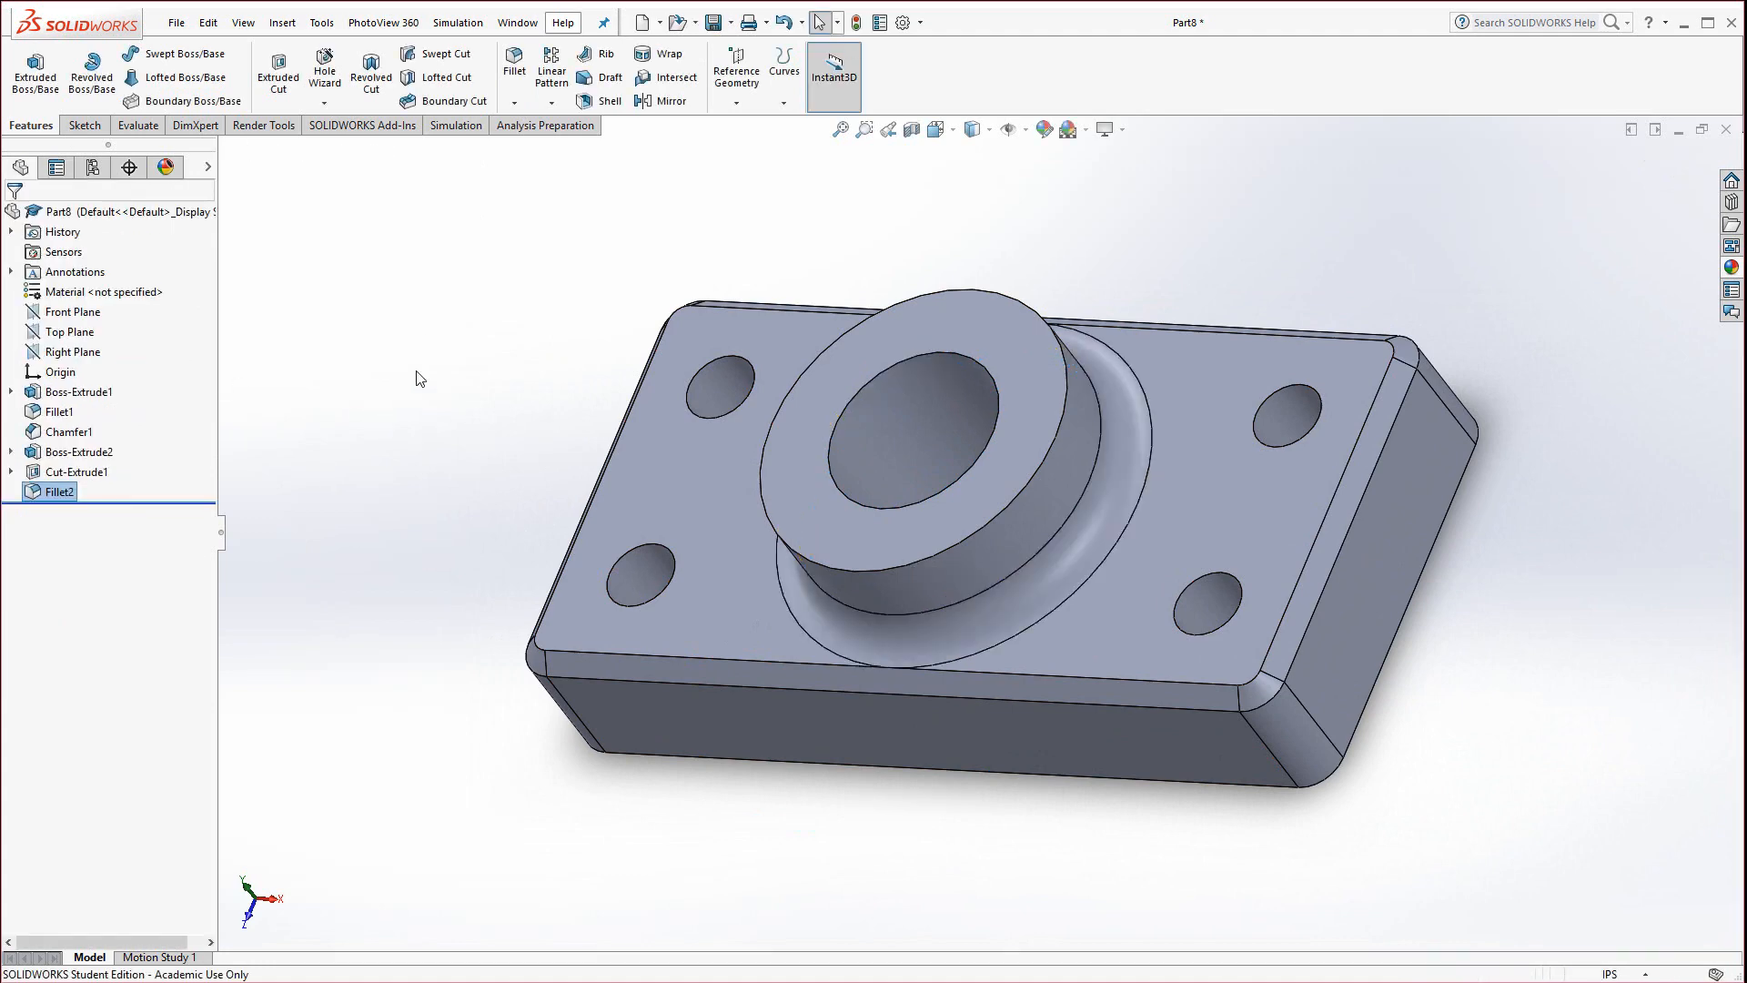
middle_click_drag(419, 378, 478, 344)
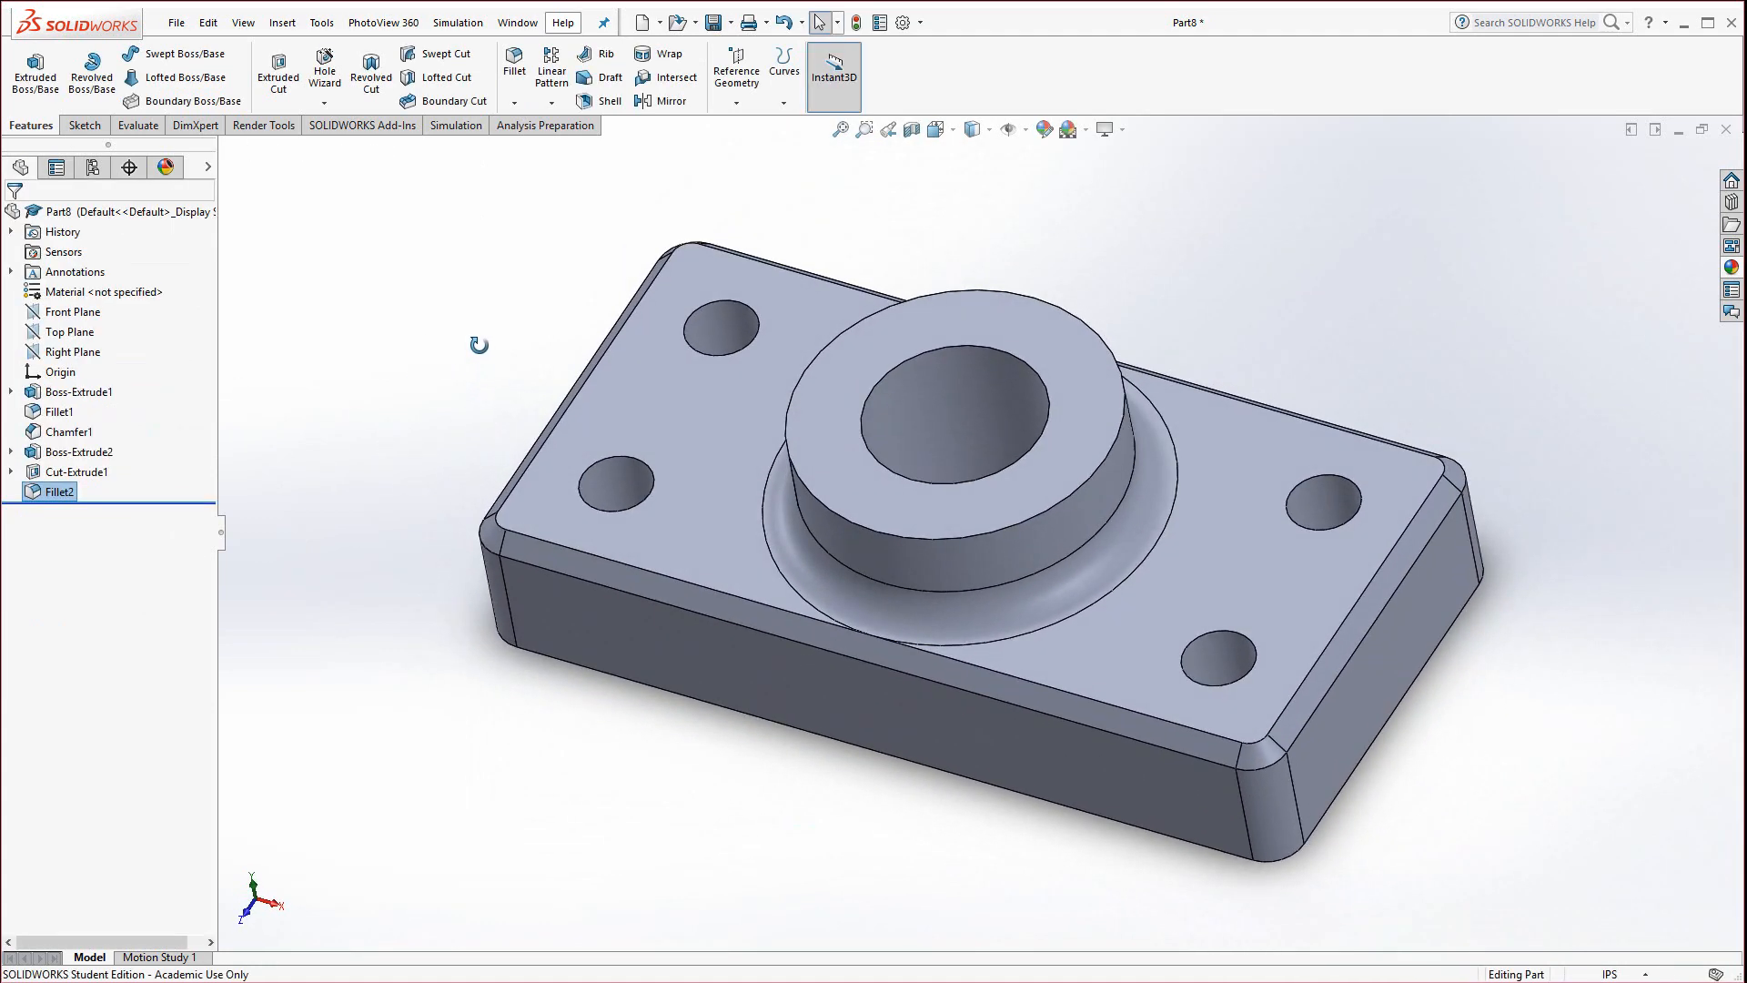